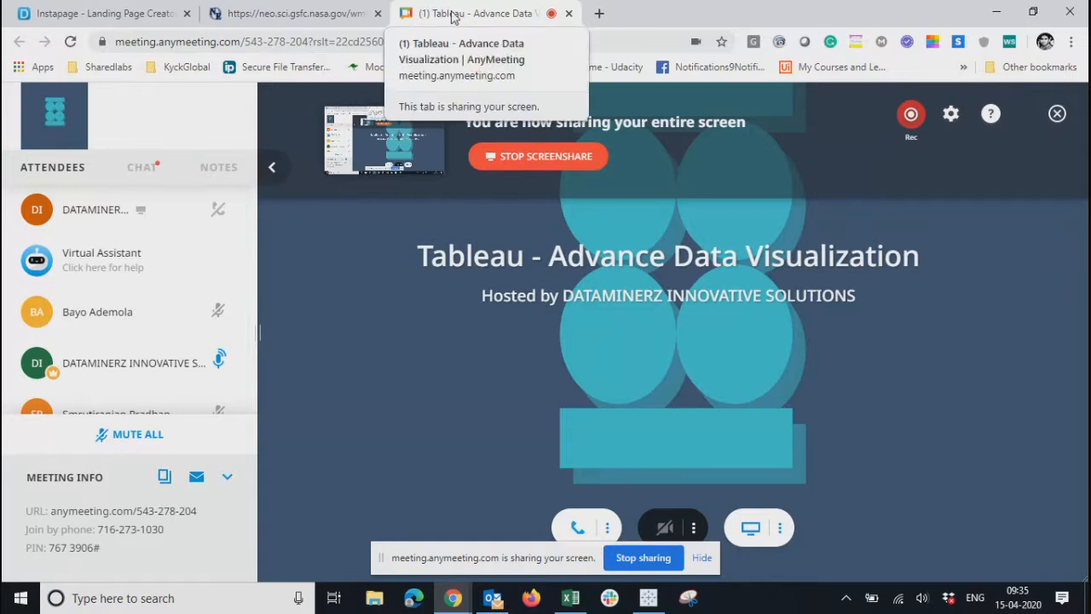
Switch to the Tableau workbook and add a new worksheet after Sheet 20
left_click(648, 599)
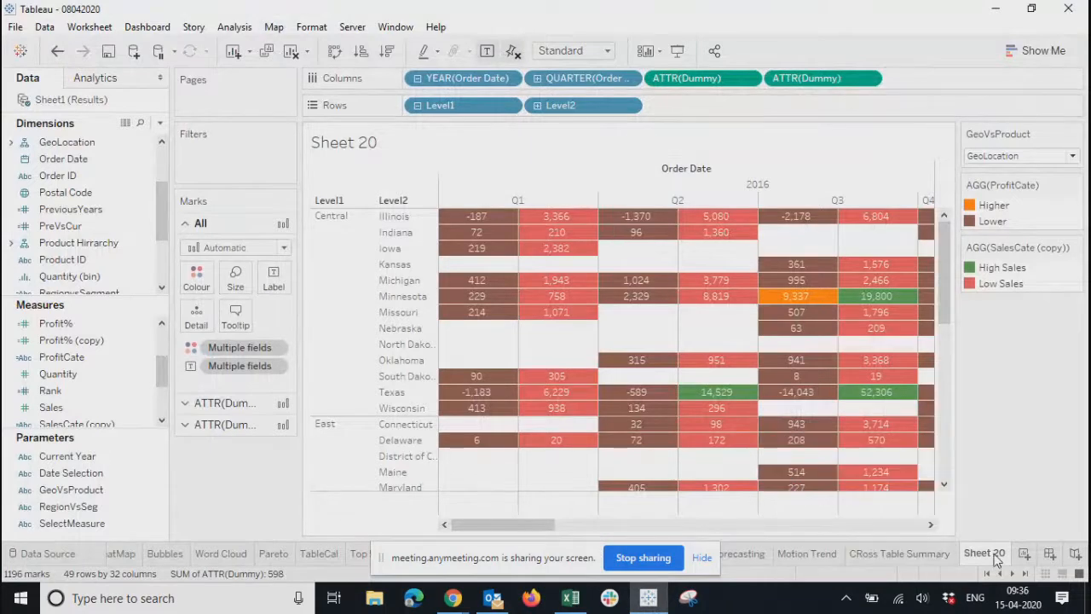
left_click(1031, 555)
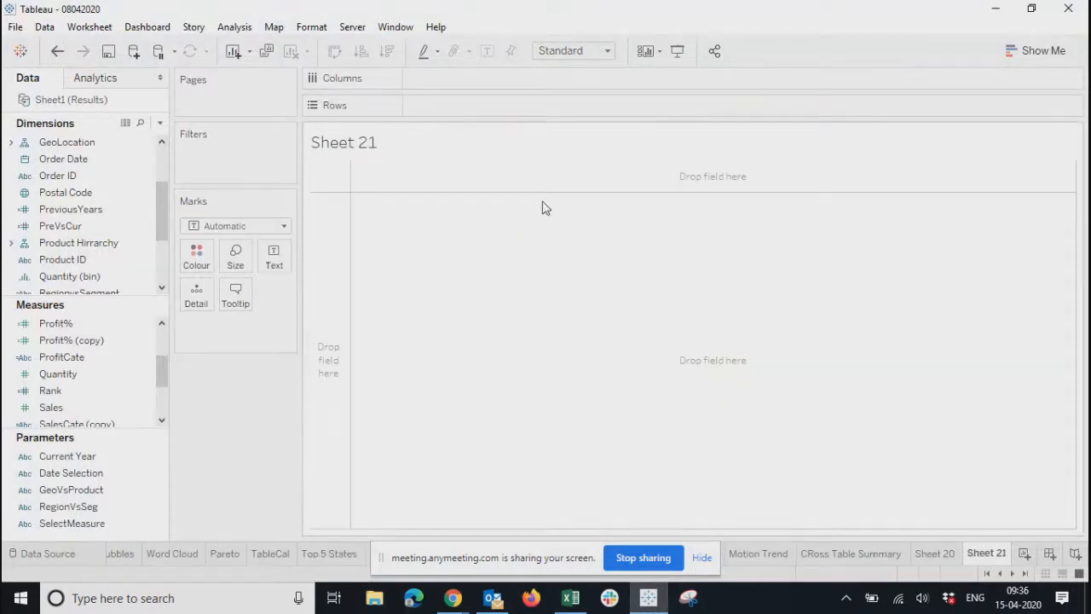
left_click(274, 28)
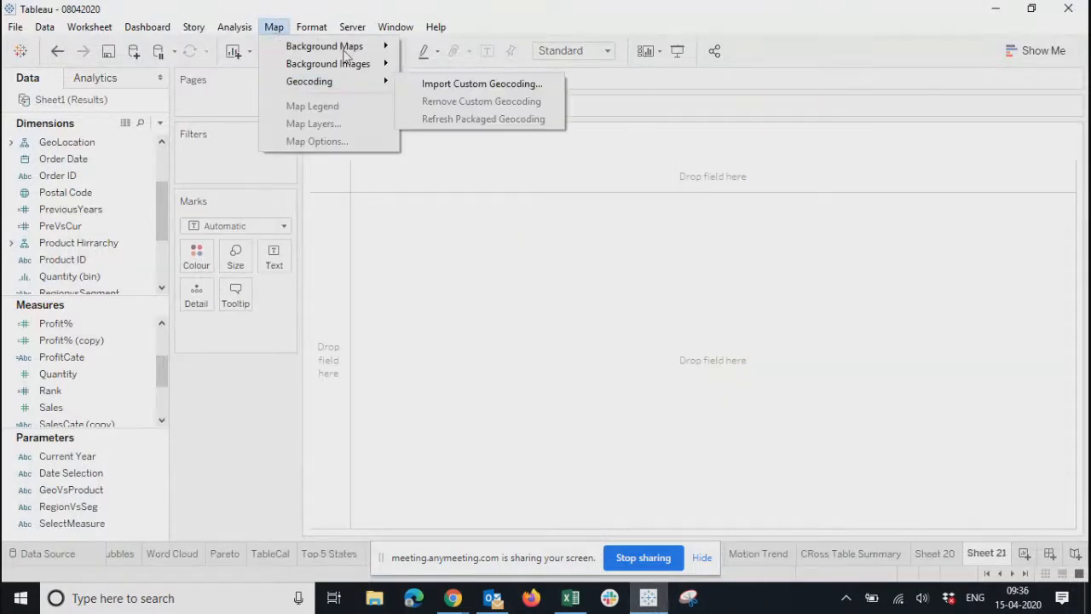
mouse_move(349, 49)
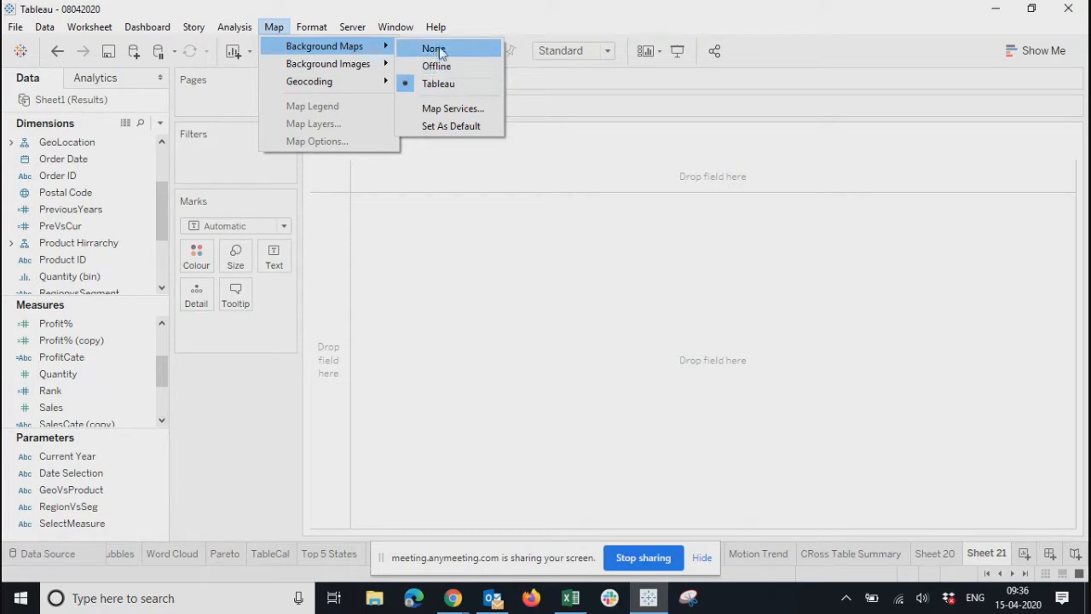
mouse_move(382, 21)
mouse_move(307, 30)
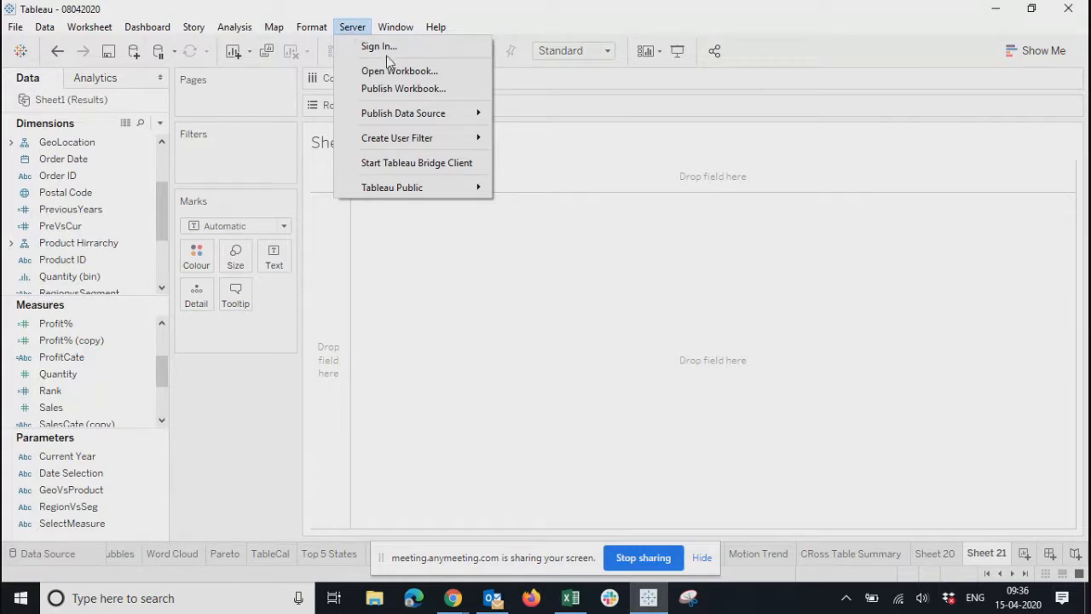
left_click(545, 334)
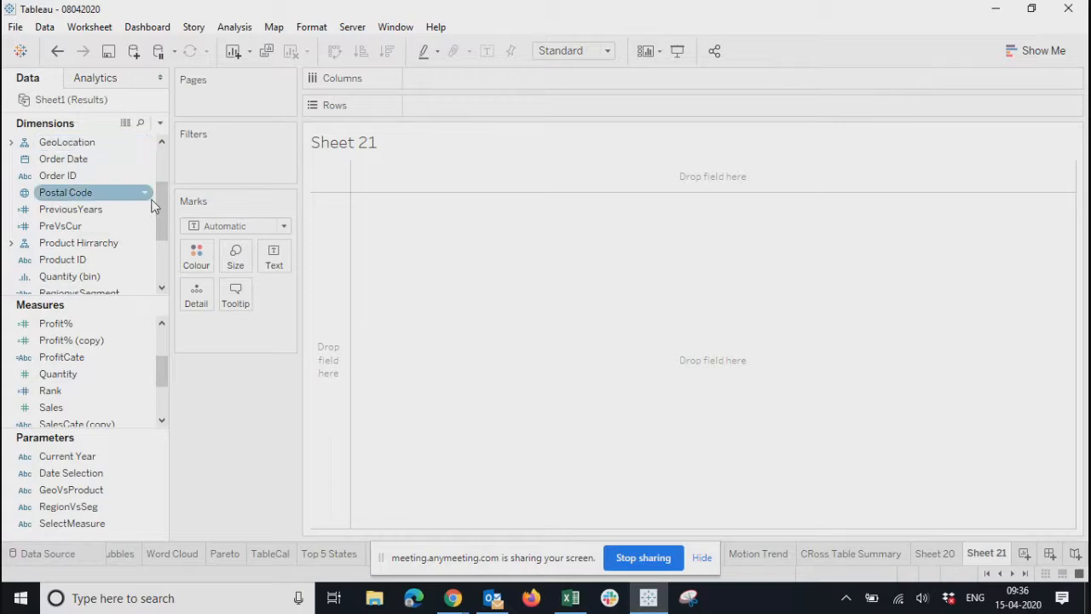
Expand the GeoLocation hierarchy in the dimensions and create a filled map from its State field
left_click_drag(165, 198, 165, 164)
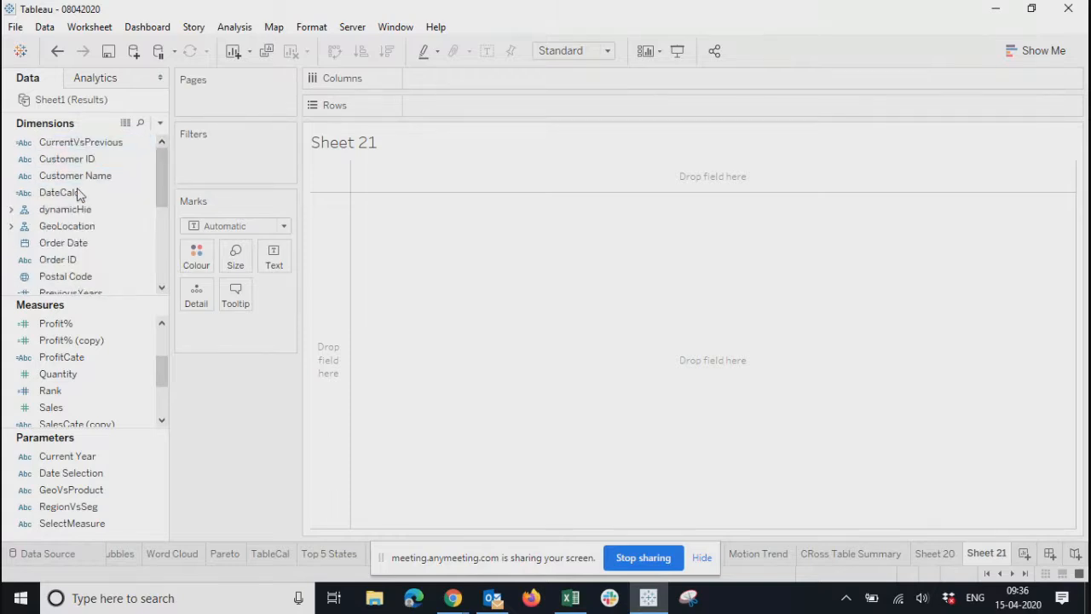
left_click(76, 193)
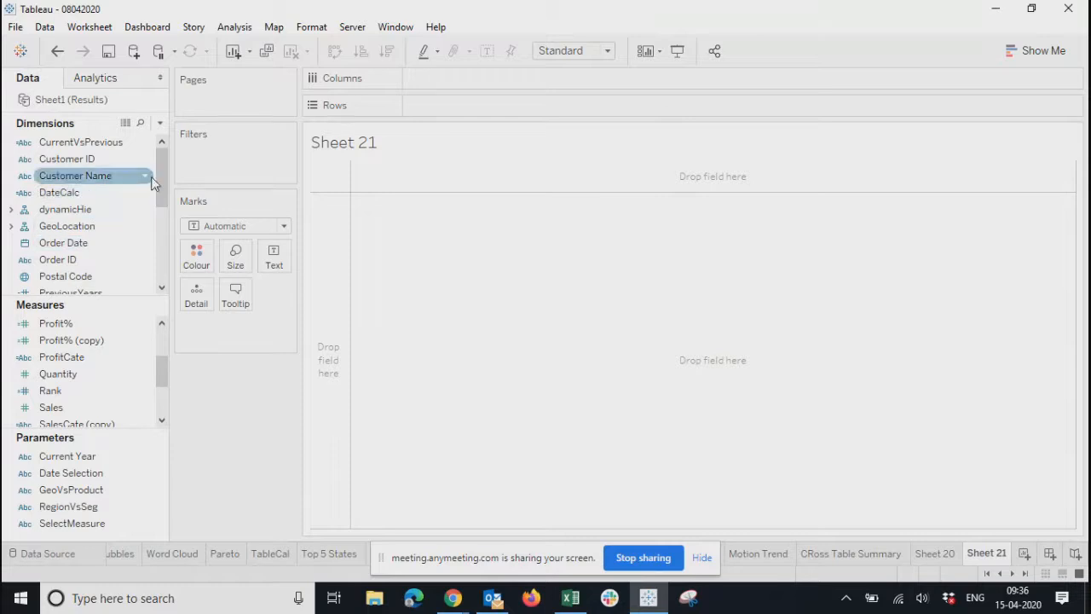
mouse_move(161, 172)
left_mouse_down()
mouse_move(161, 254)
mouse_move(156, 157)
left_mouse_up()
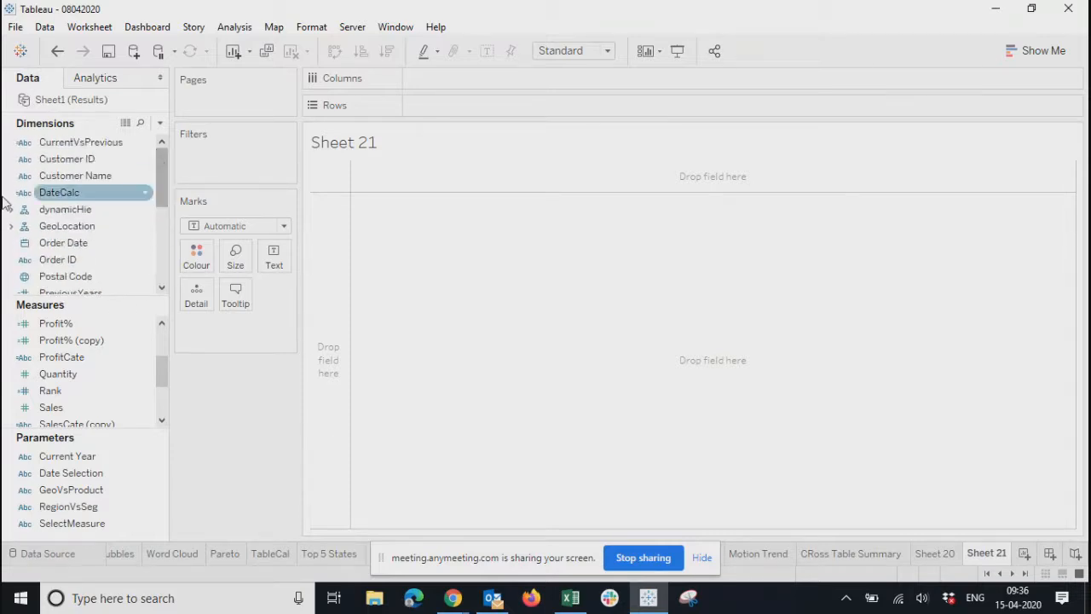
left_click(19, 231)
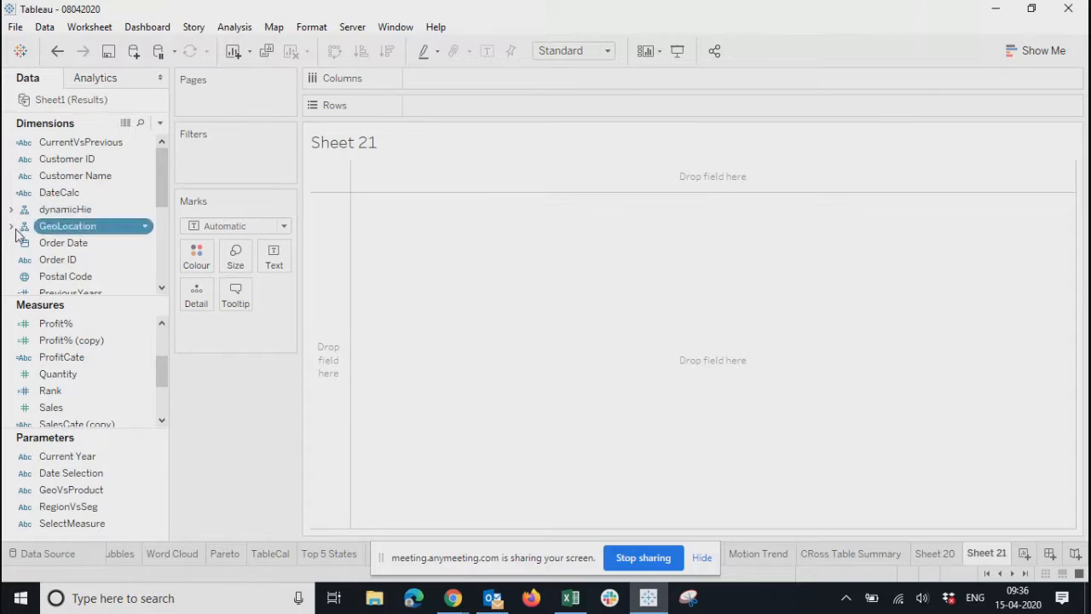
left_click(13, 227)
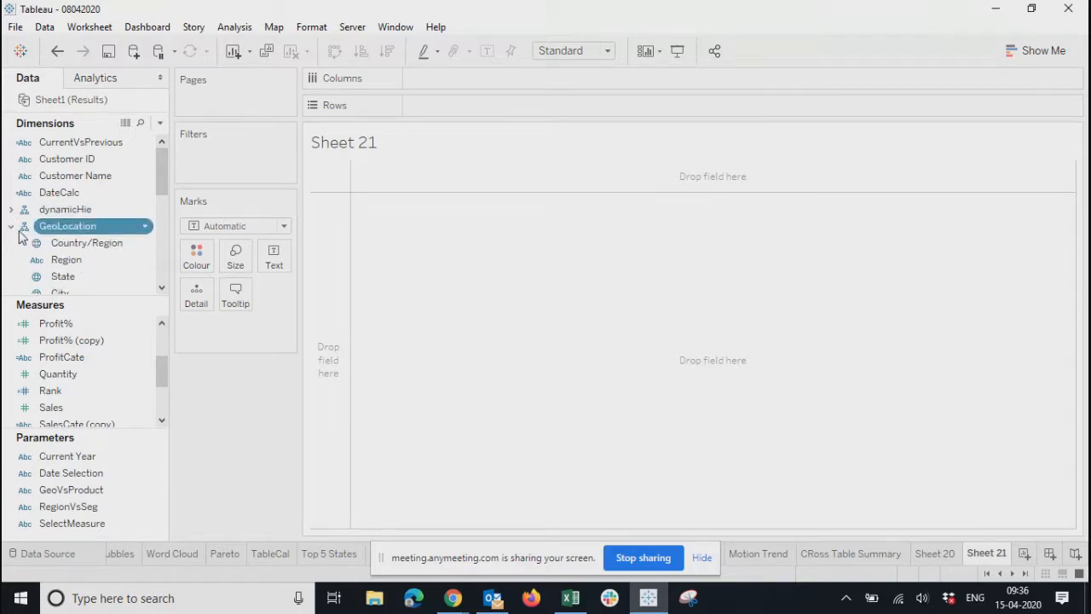
left_click(66, 281)
left_click(1043, 48)
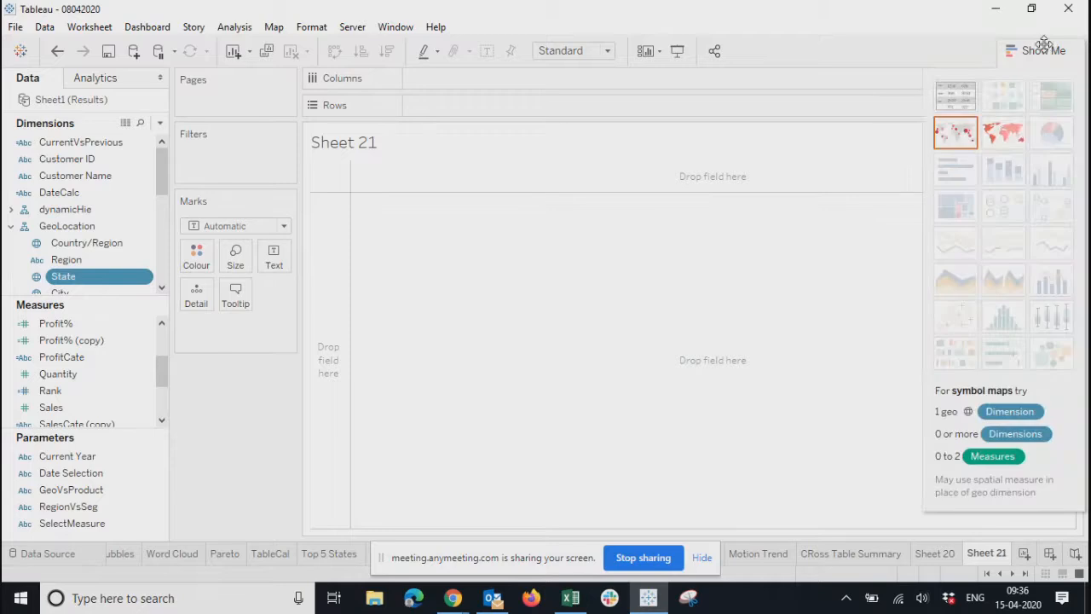
left_click(1004, 134)
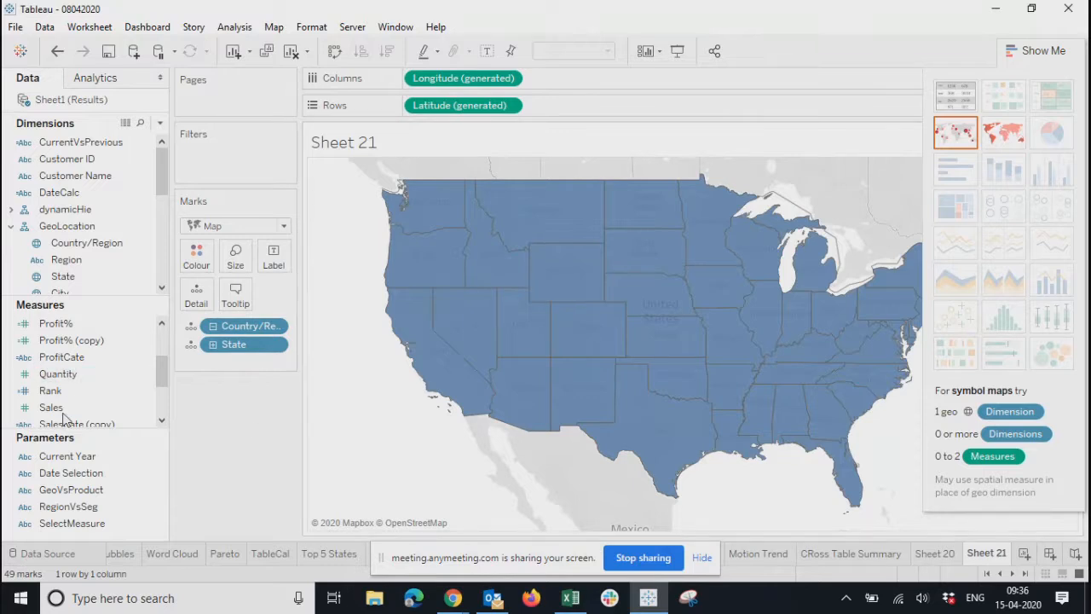
Colour the map by State and represent Sales by mark size, using the Circle mark type
left_click_drag(81, 277, 195, 257)
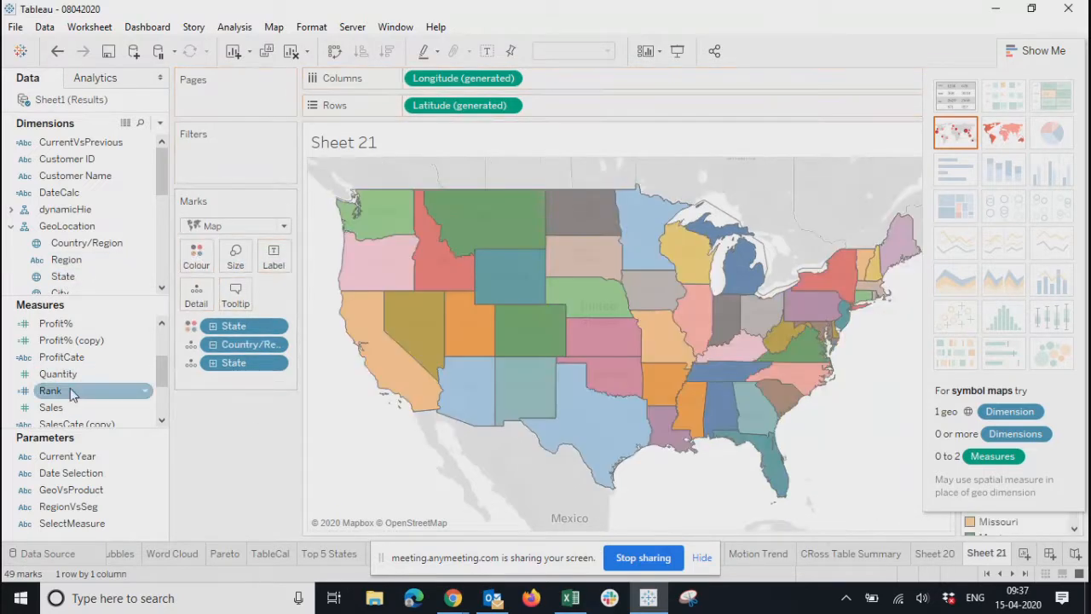
left_click_drag(64, 406, 239, 264)
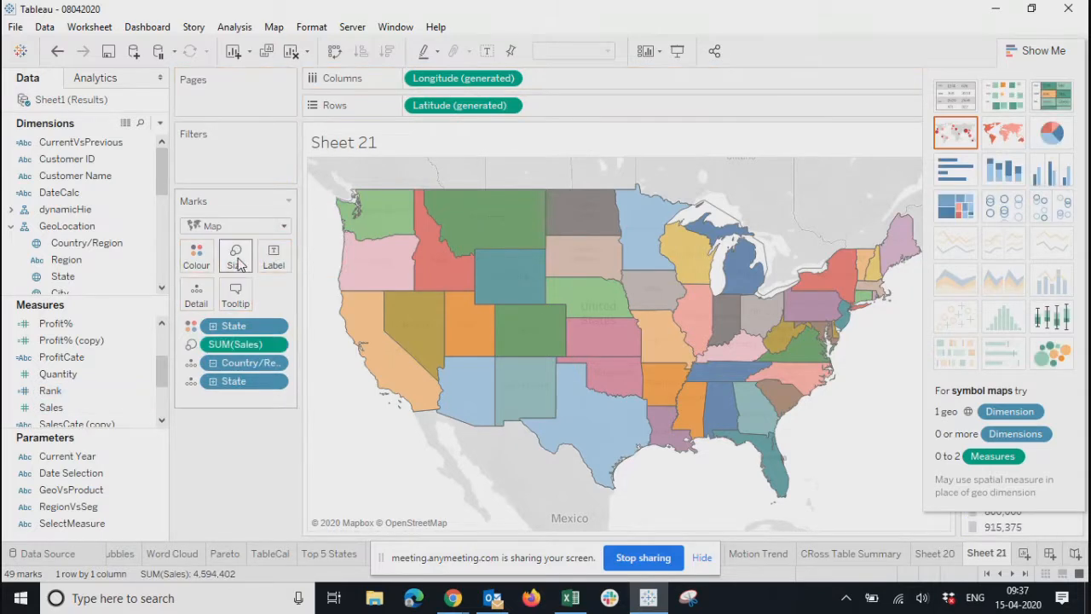
left_click(256, 226)
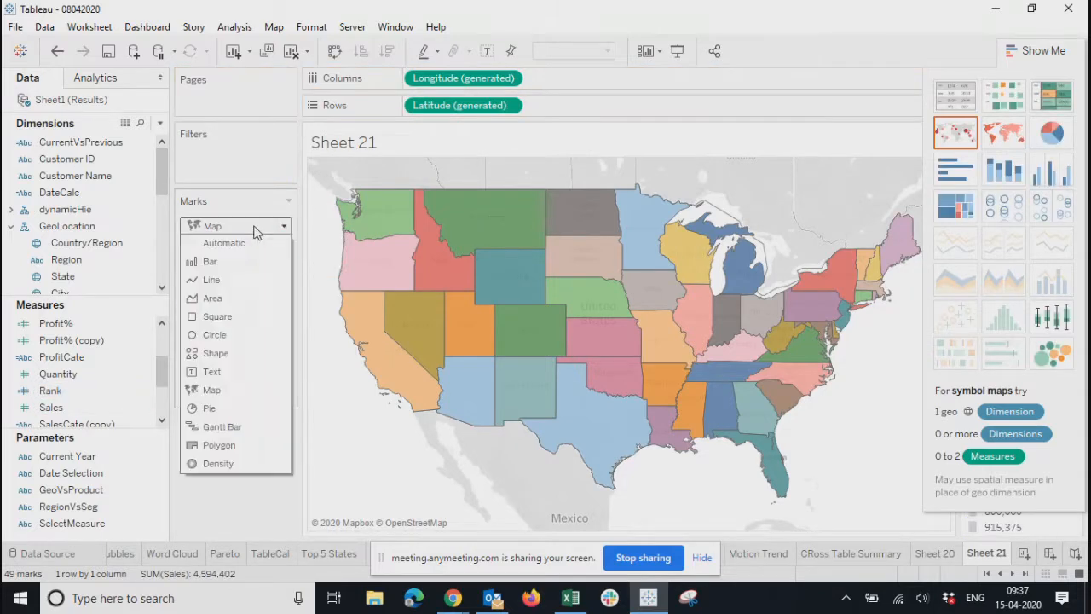
left_click(215, 334)
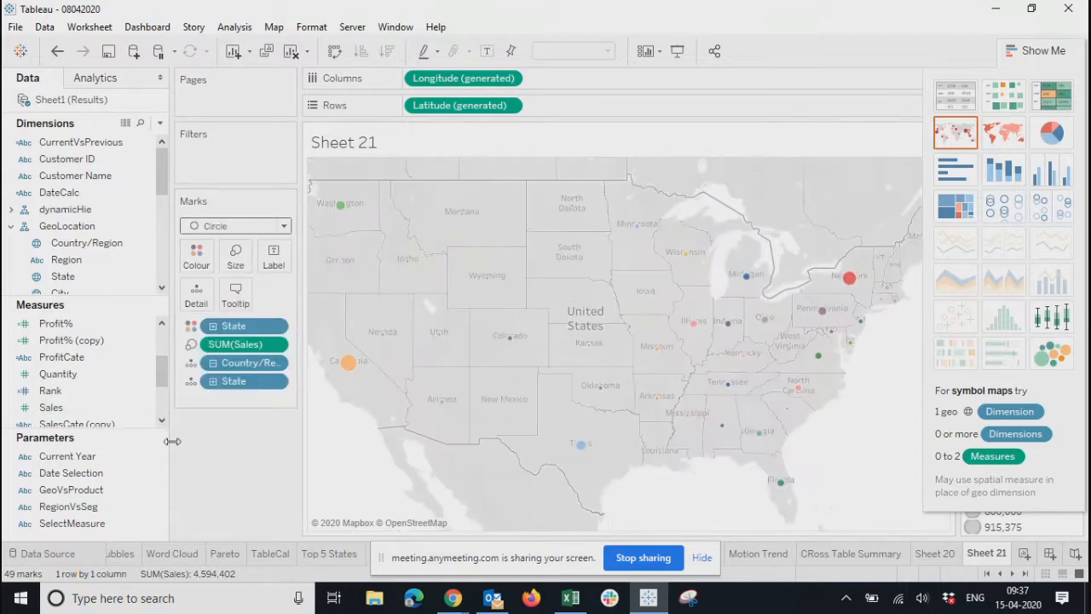
Enlarge the circles on the map and show their mark labels
left_click(48, 408)
left_click(235, 256)
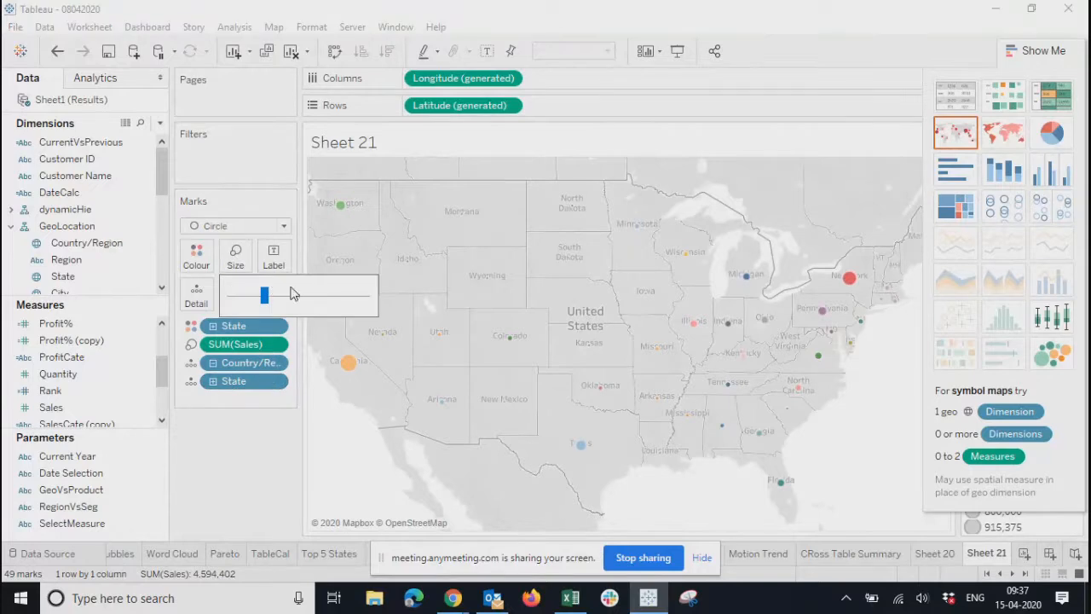
left_click_drag(272, 299, 312, 299)
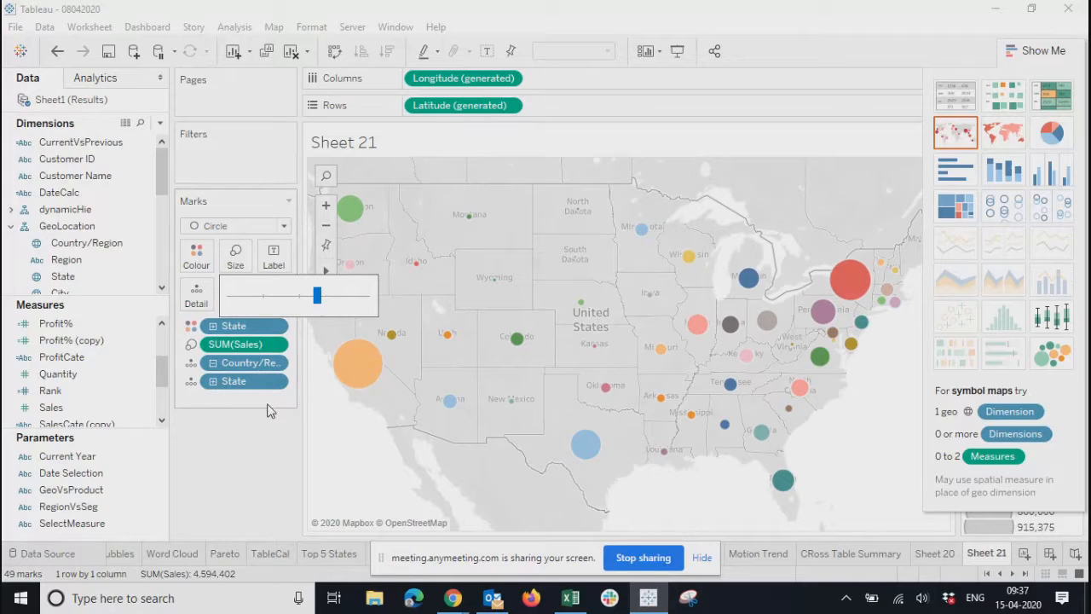
left_click(274, 255)
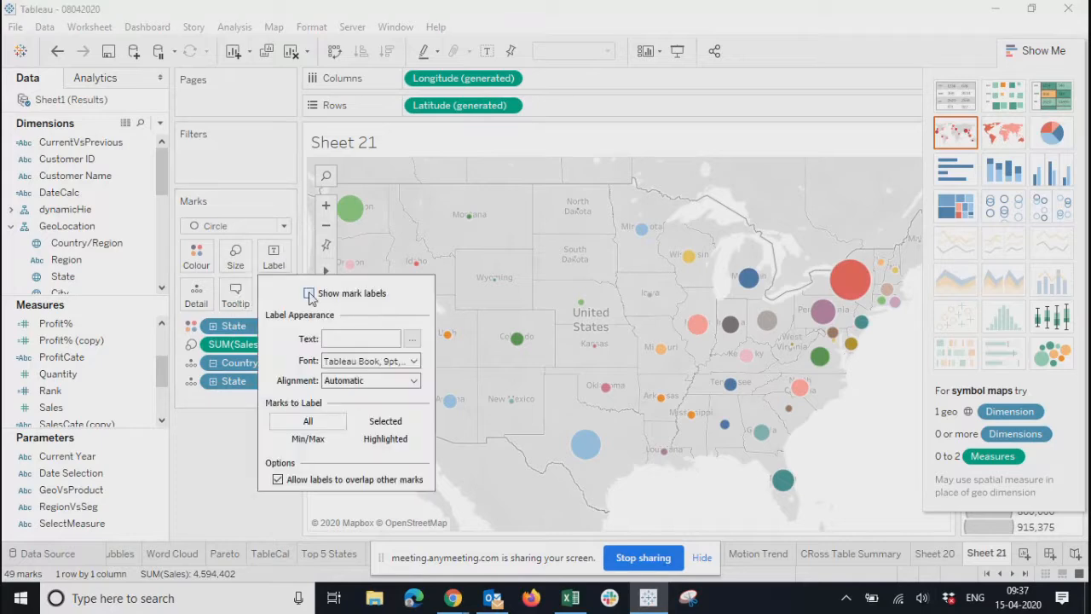
left_click(310, 293)
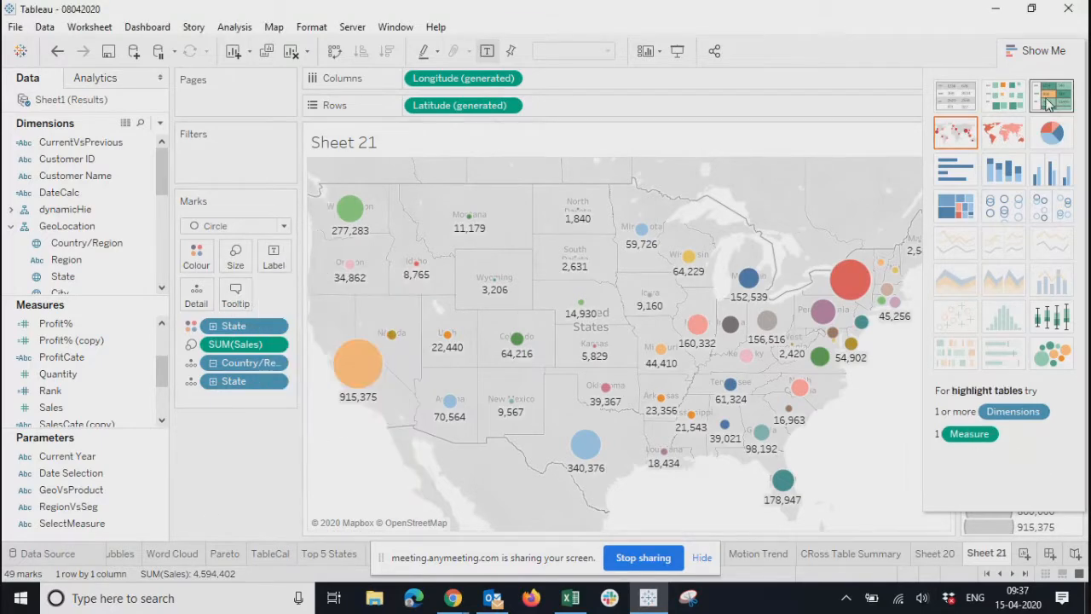
Hide the Show Me chart suggestions so the State and Sales legends are uncovered
left_click(1044, 53)
left_click(1043, 57)
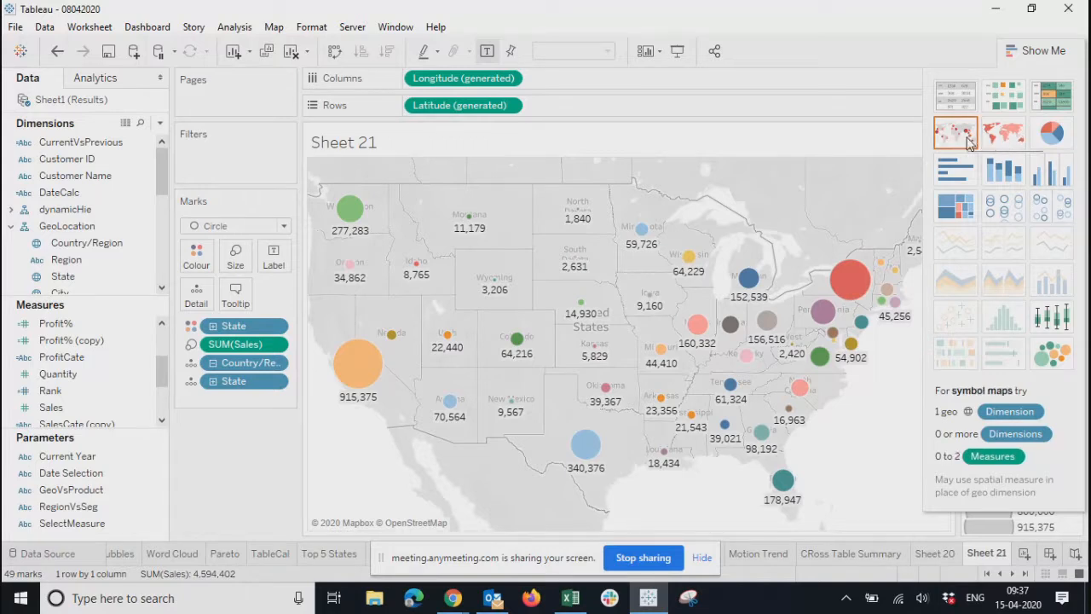
left_click(1031, 53)
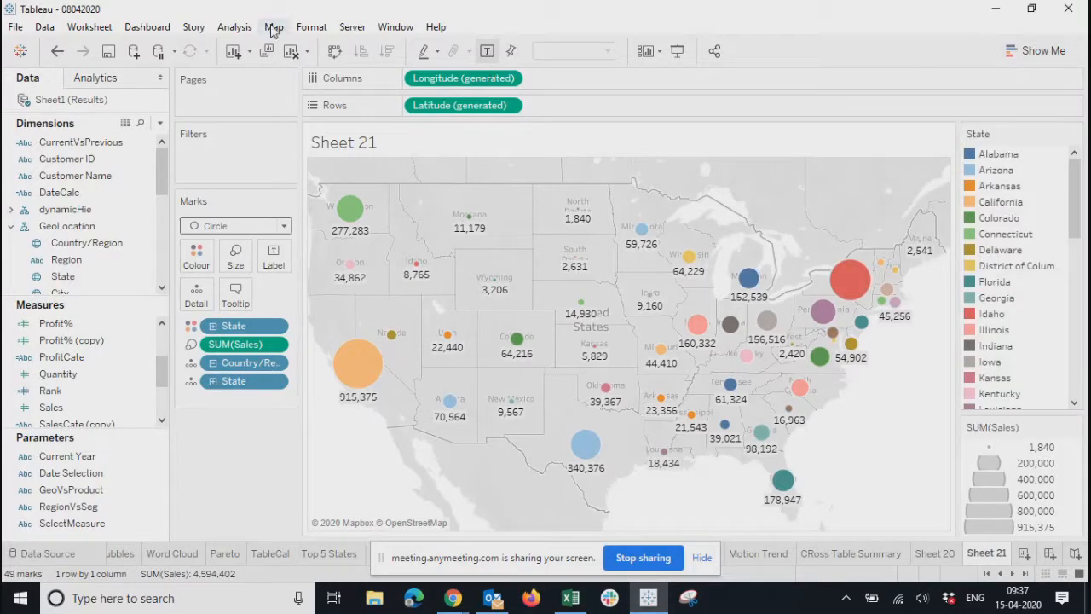
Set the map's background to Offline, try the zoom levels and reset the map view
left_click(271, 31)
mouse_move(333, 46)
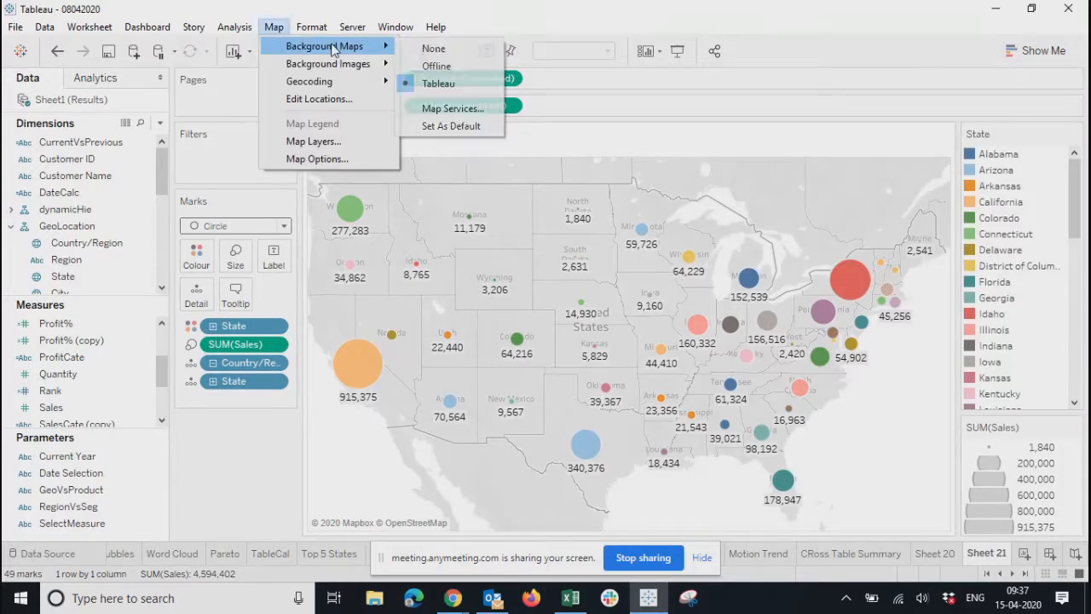
left_click(435, 67)
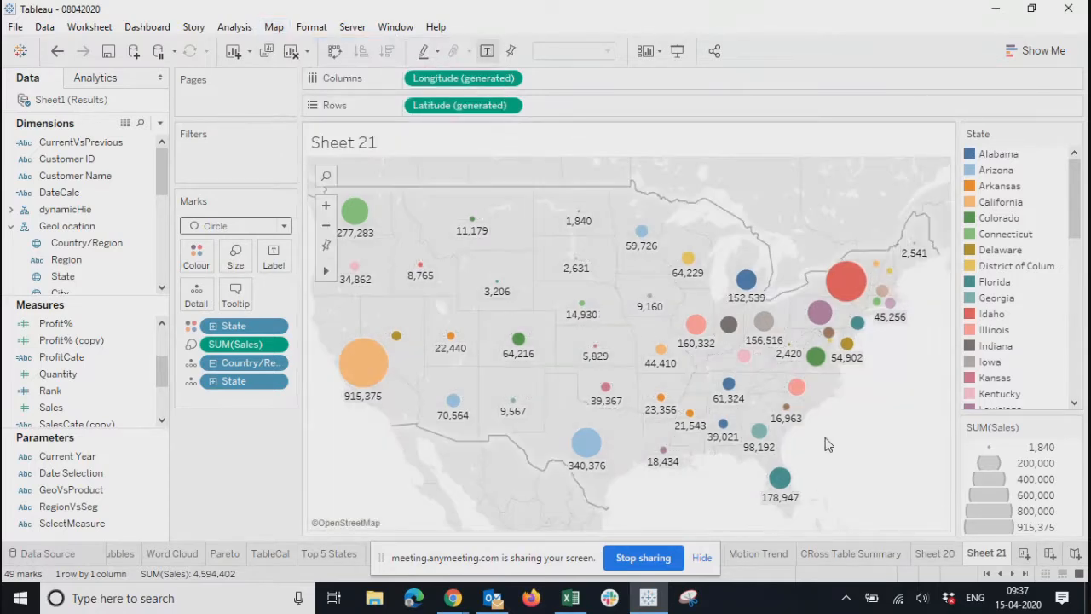
scroll(826, 444, "down", 2)
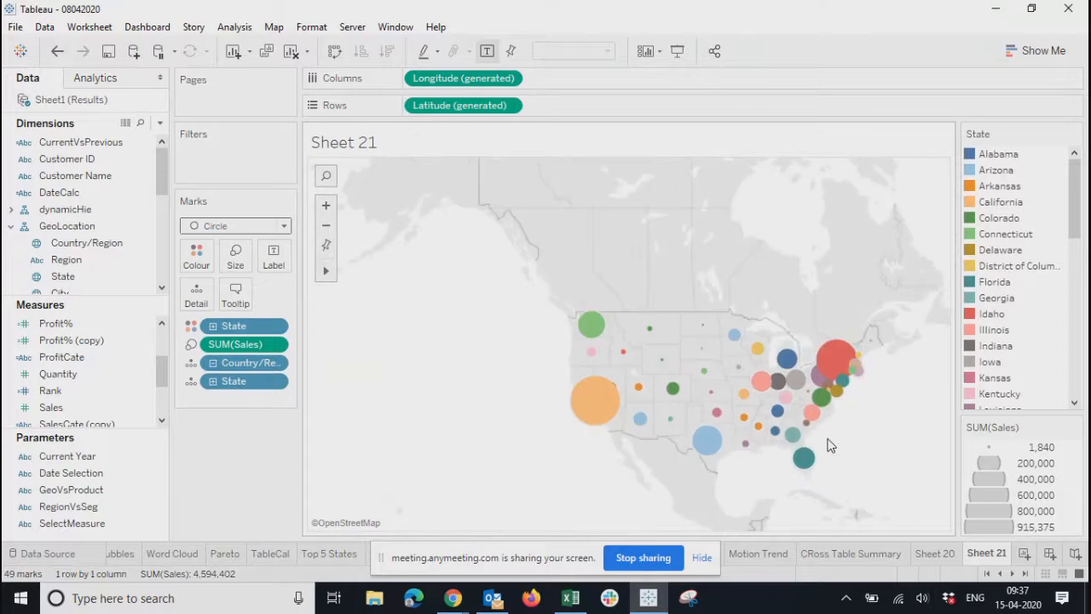
scroll(828, 443, "up", 3)
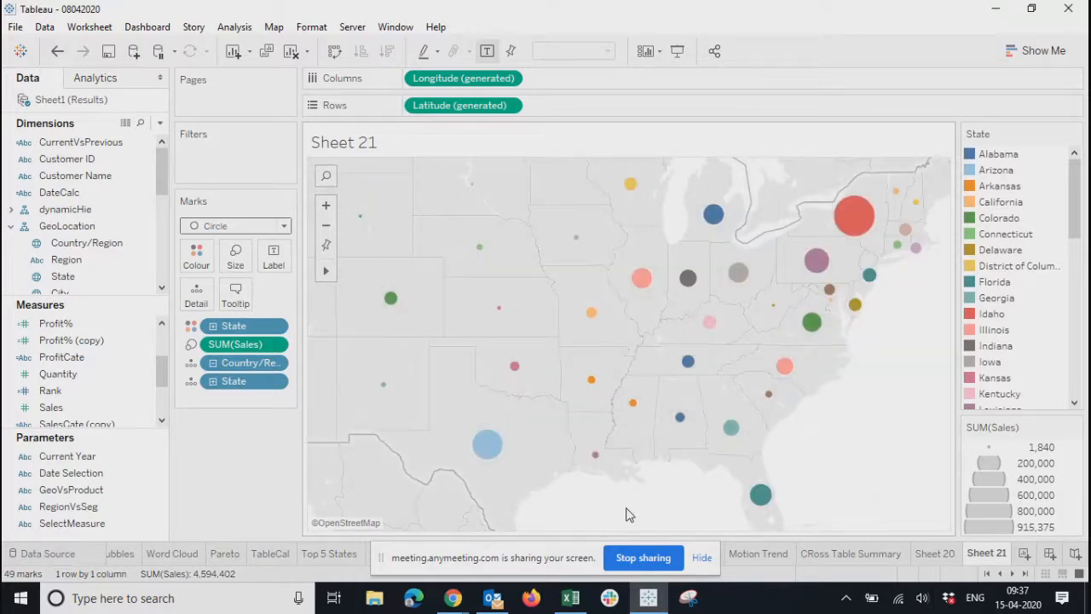
mouse_move(400, 319)
left_click(327, 247)
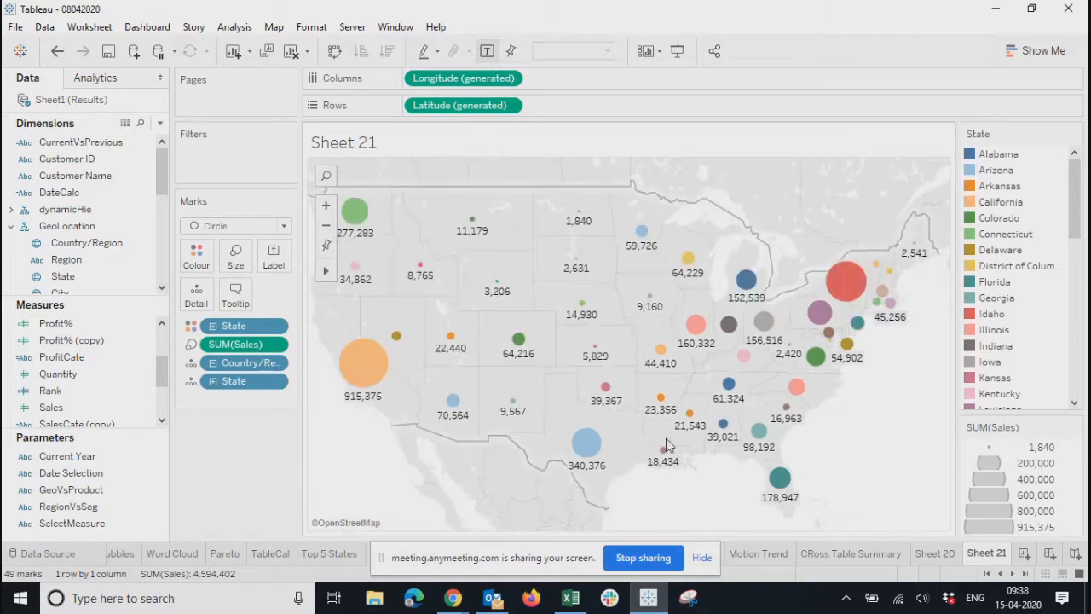
Change the background map back to the Tableau style
left_click(275, 28)
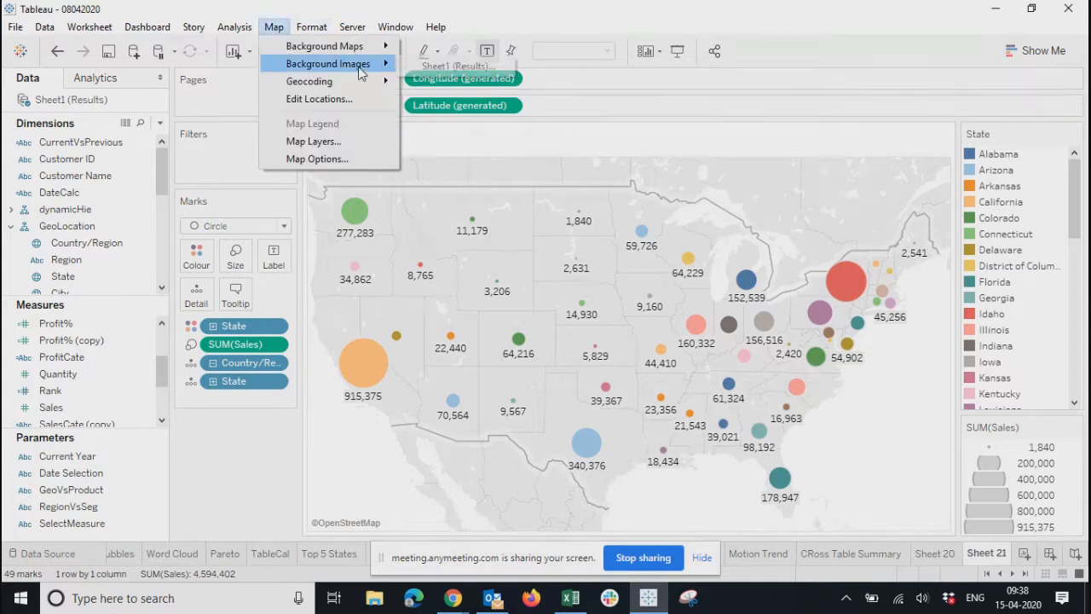
mouse_move(375, 47)
left_click(427, 84)
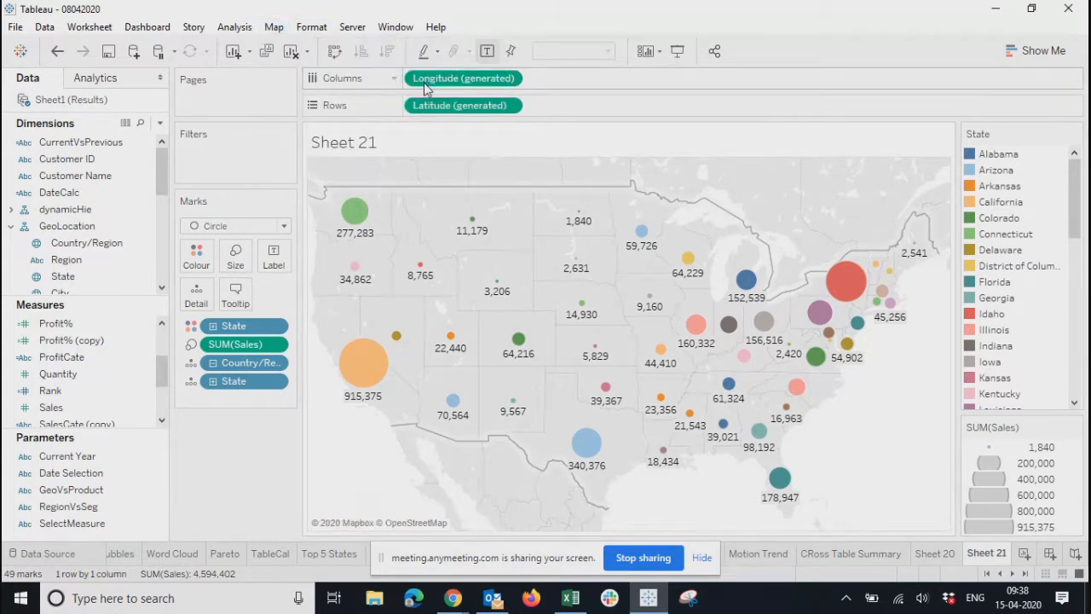
Switch the background map from Tableau to Offline again for comparison
left_click(275, 30)
mouse_move(369, 63)
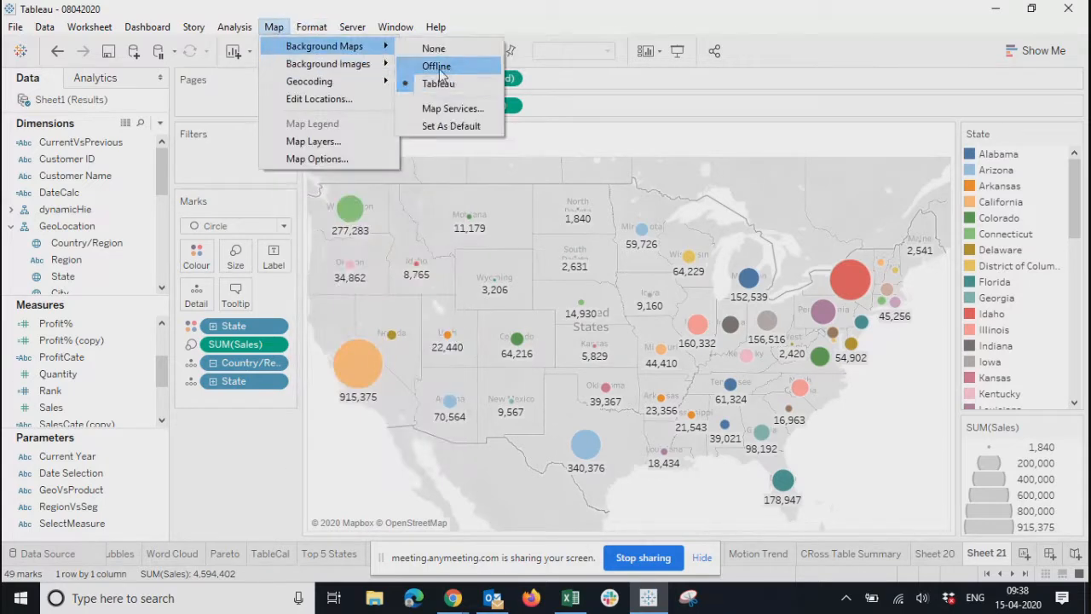
left_click(436, 67)
Remove the background map by setting it to None
left_click(311, 28)
mouse_move(275, 30)
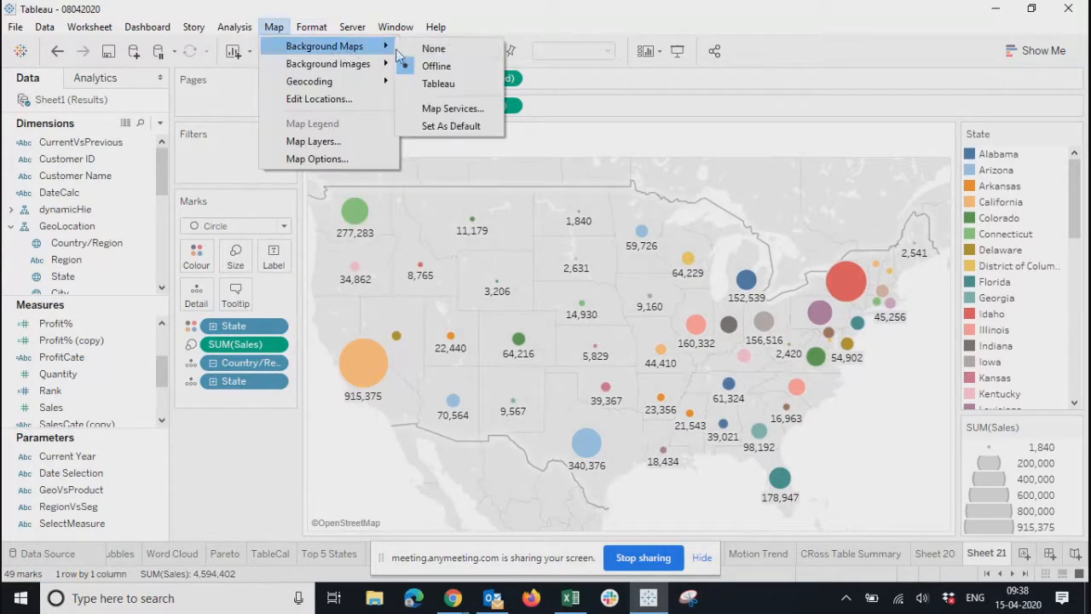
left_click(426, 51)
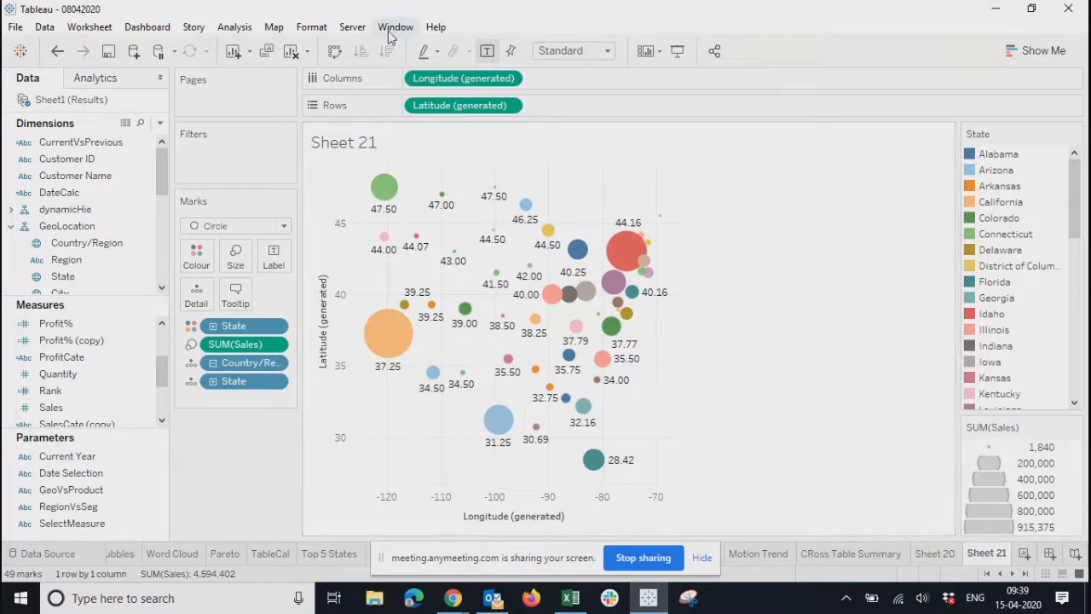
Restore the Offline background map behind the state circles
left_click(316, 34)
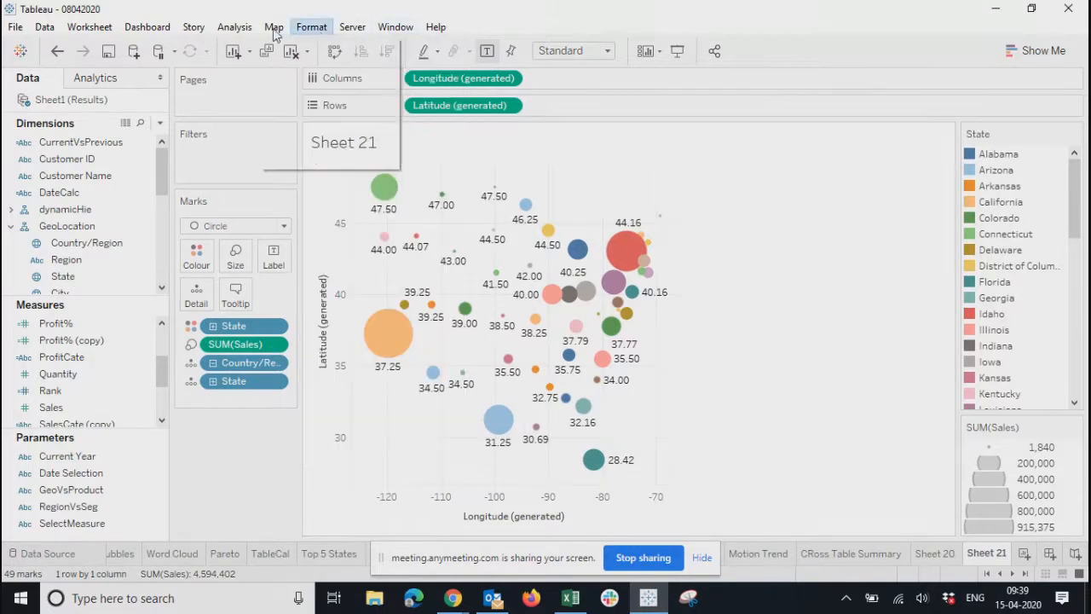
mouse_move(273, 27)
mouse_move(366, 46)
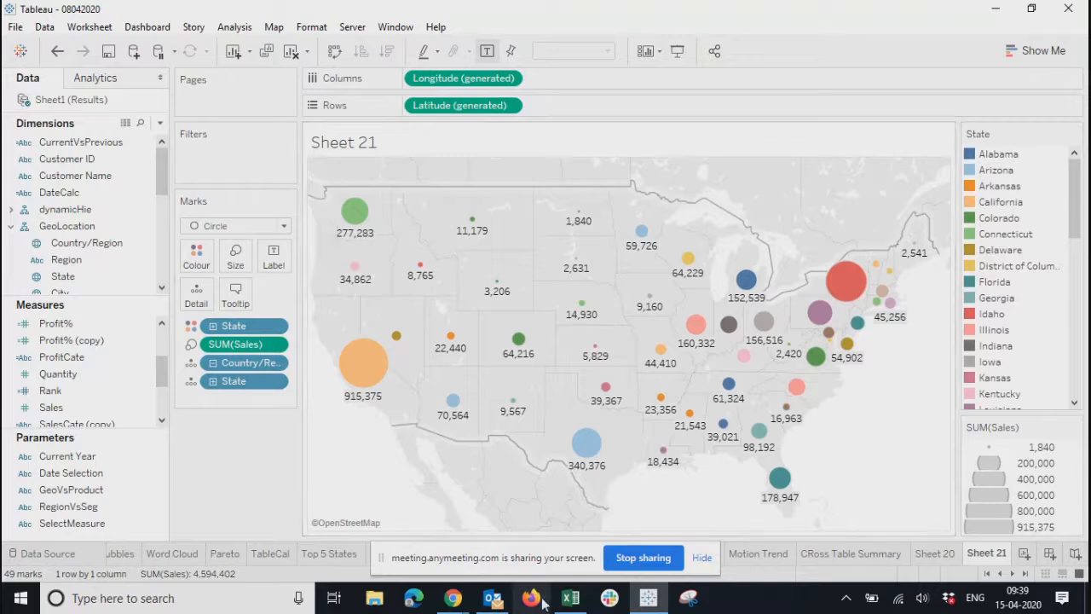
left_click(453, 598)
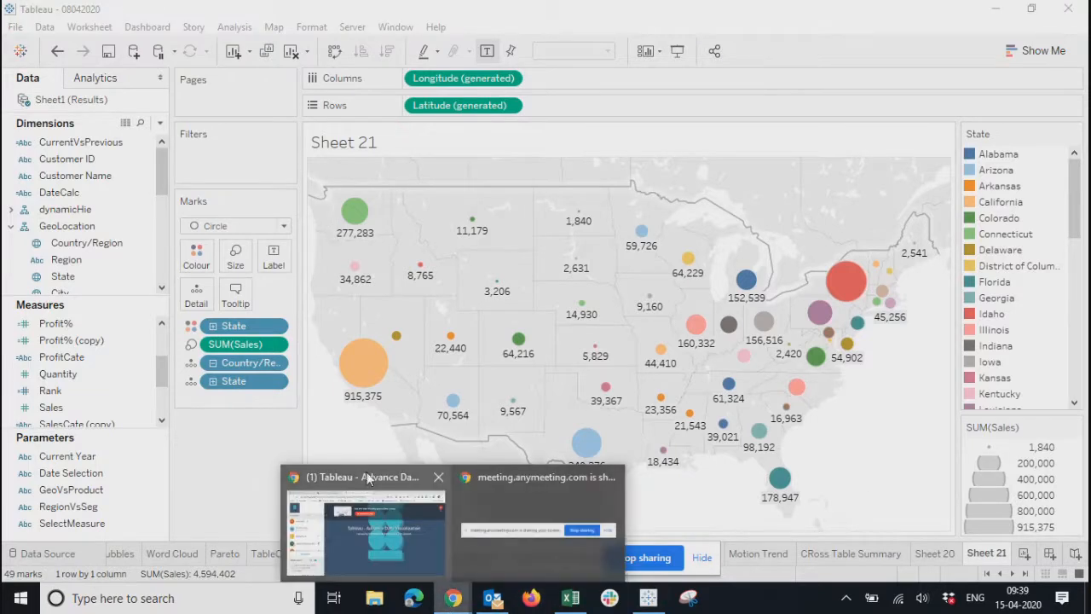
left_click(494, 485)
left_click(298, 15)
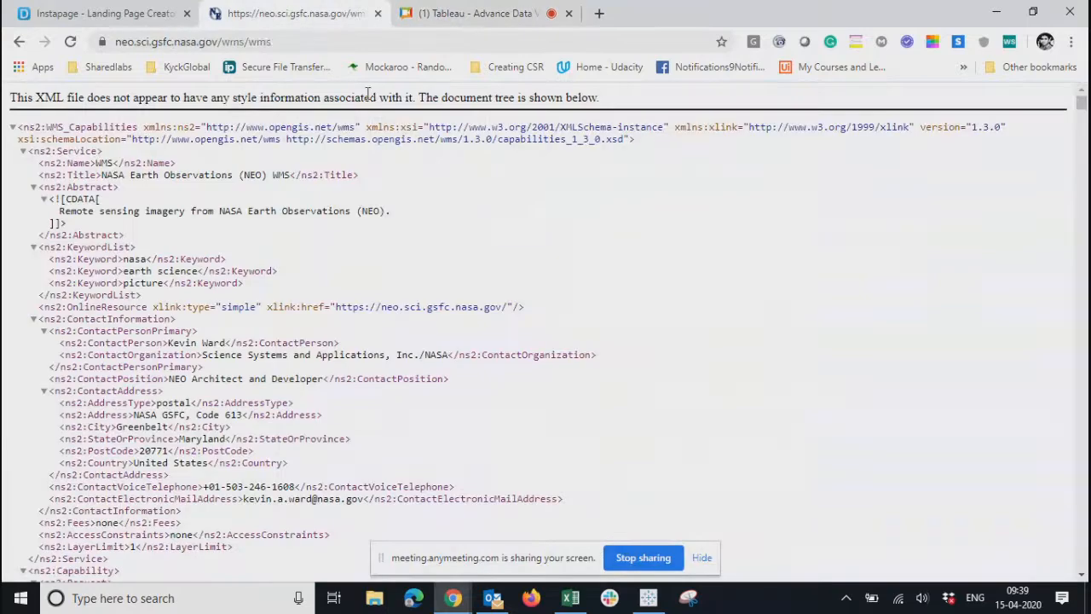
left_click(310, 40)
left_click(310, 41)
key("shift+Left")
key("shift+Left")
key("shift+Left")
key("shift+Left")
key("shift+Left")
key("shift+Left")
key("shift+Left")
key("shift+Left")
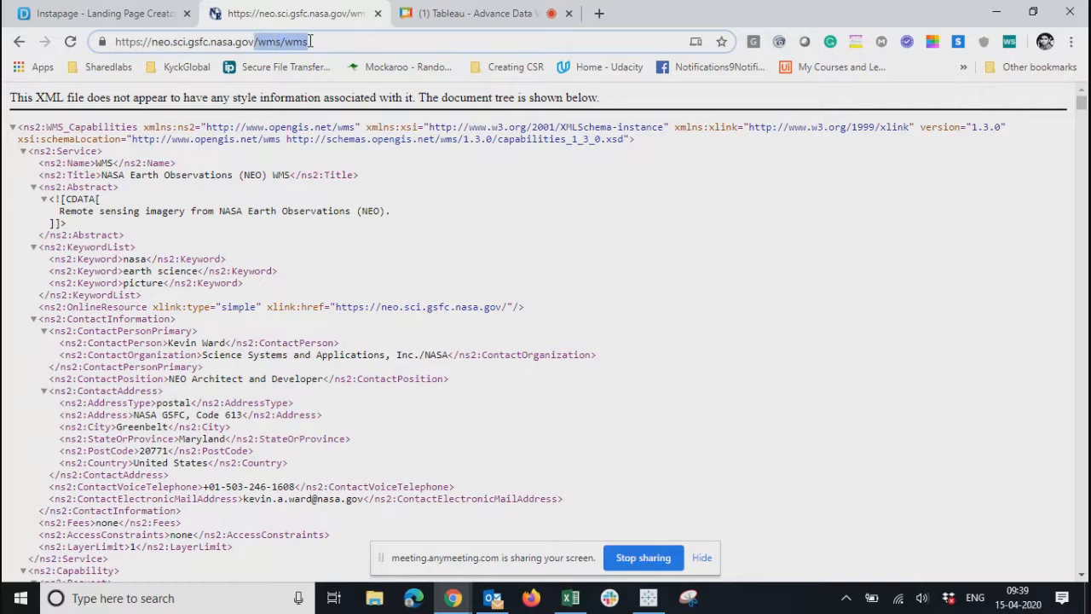
key("BackSpace")
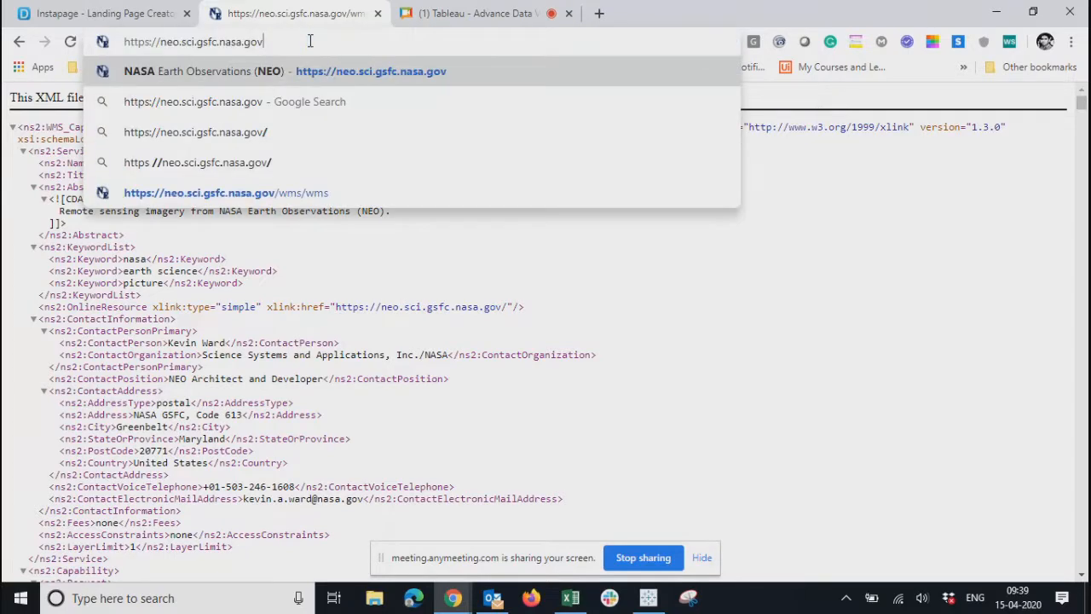
key("Return")
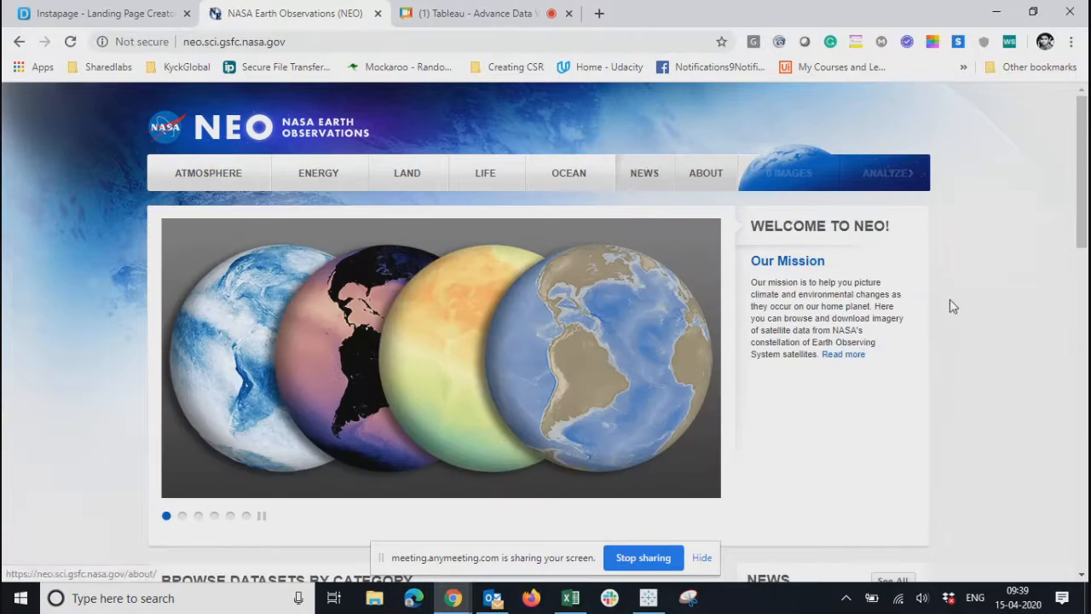
Browse the NEO dataset categories and open the Vegetation Index (NDVI) dataset to examine its map and description
scroll(1028, 310, "down", 7)
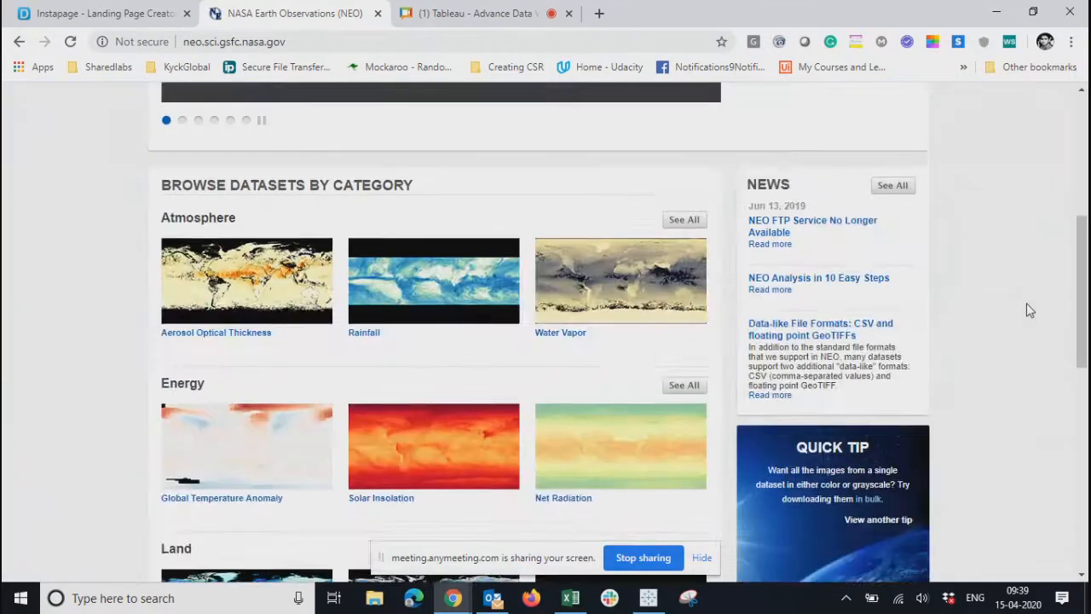
scroll(1028, 310, "up", 3)
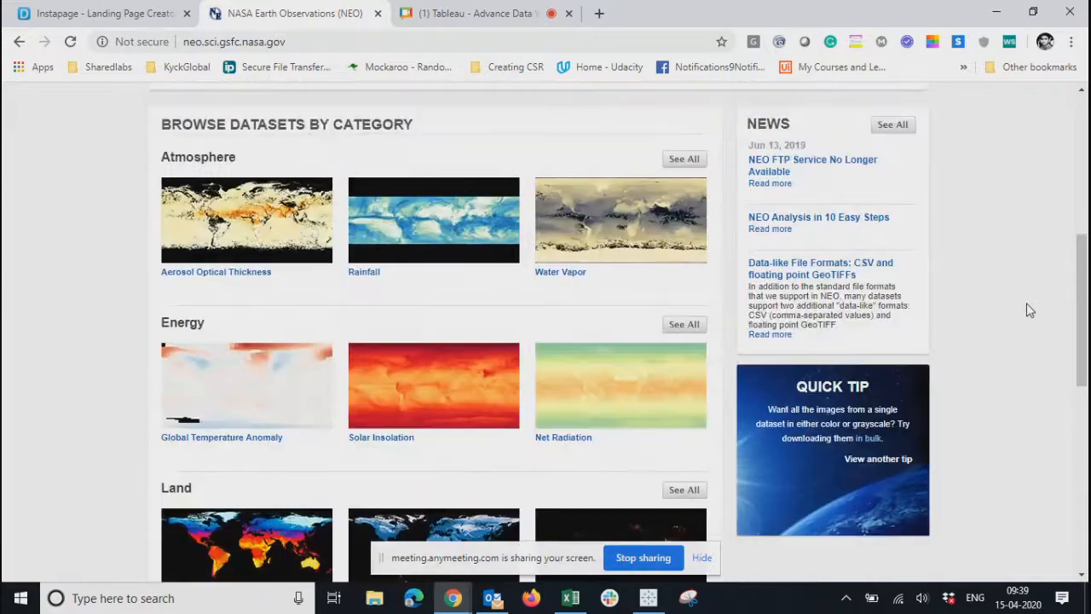
scroll(1028, 310, "down", 5)
scroll(510, 348, "down", 1)
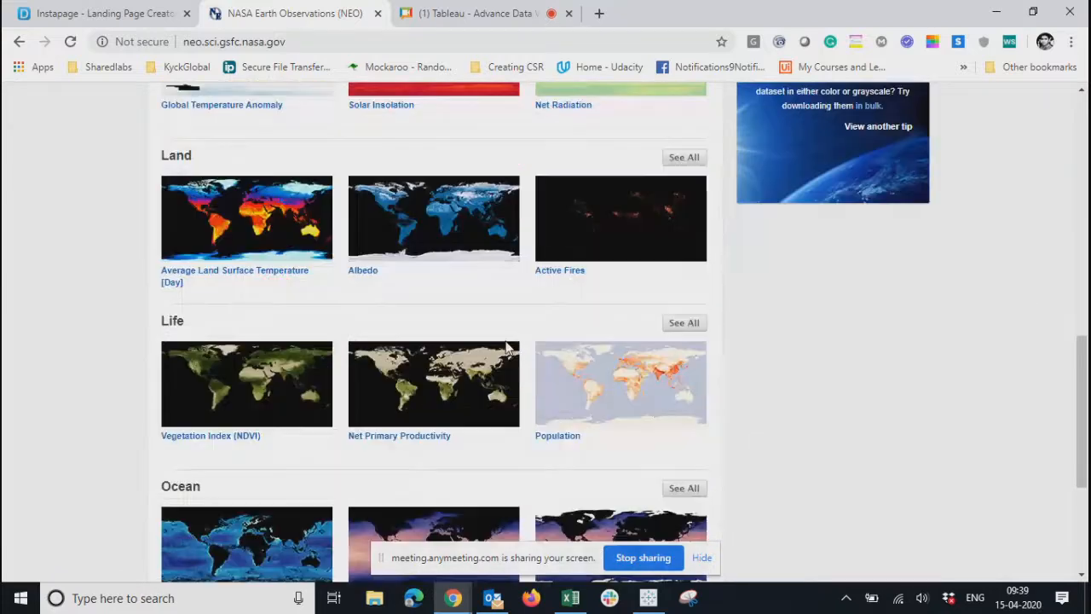
left_click(238, 412)
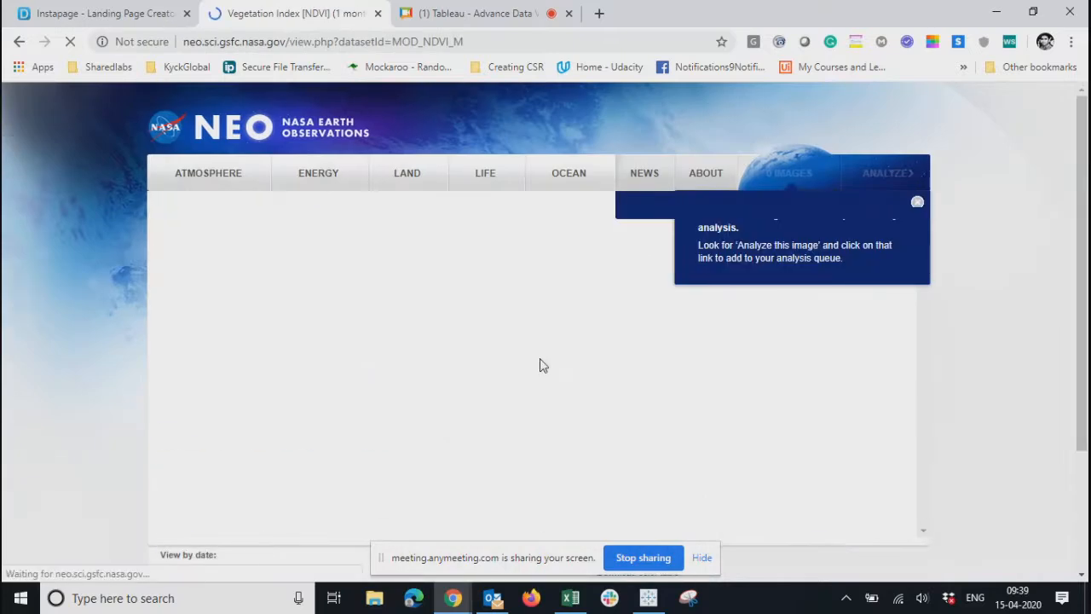
scroll(476, 366, "down", 2)
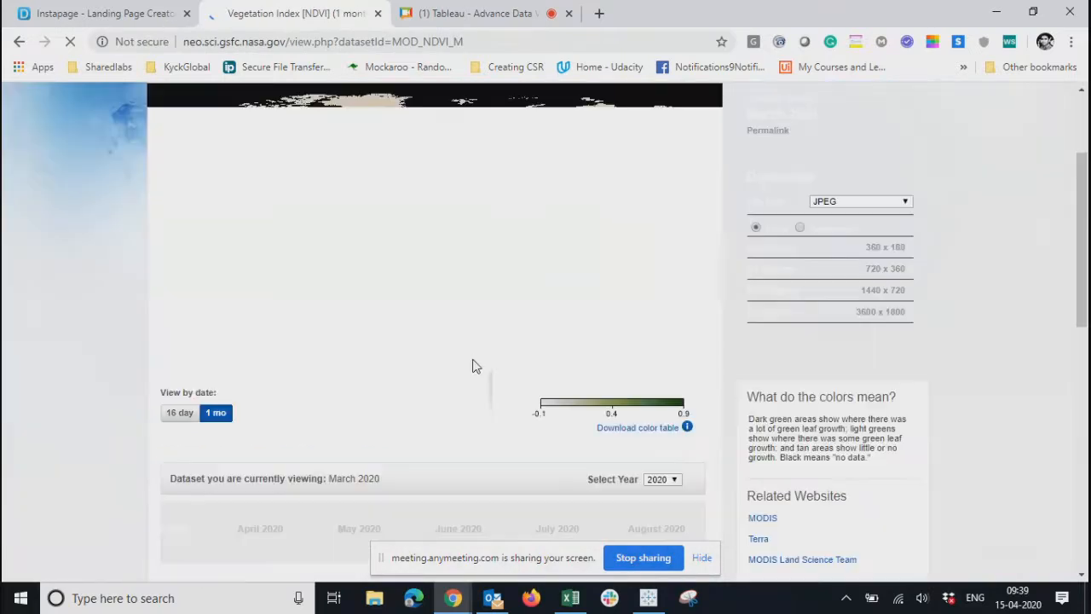
scroll(475, 367, "down", 4)
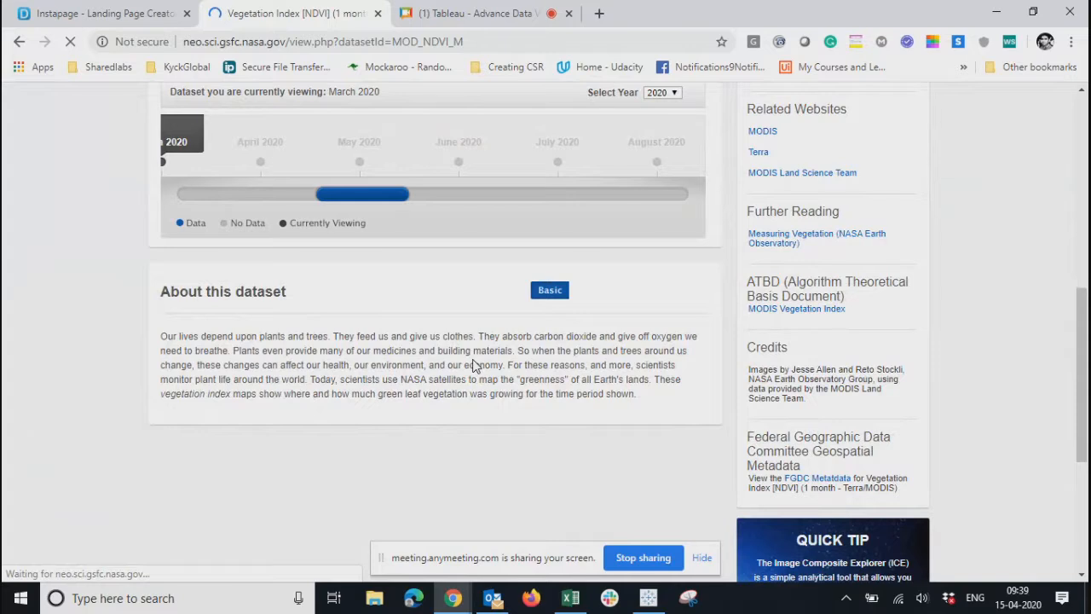
scroll(475, 367, "up", 6)
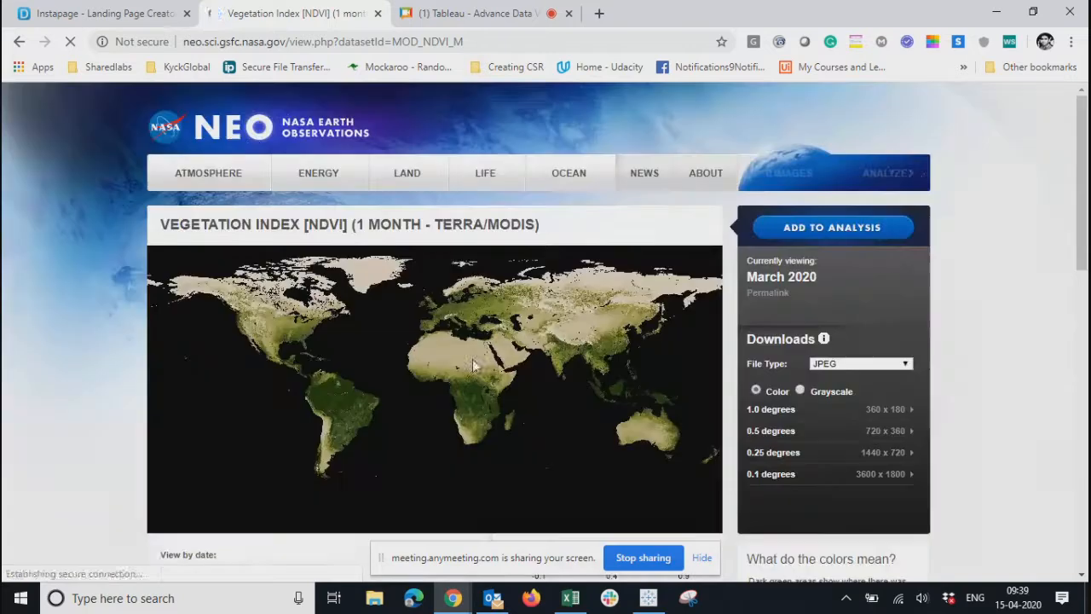
left_click(522, 47)
left_click(521, 47)
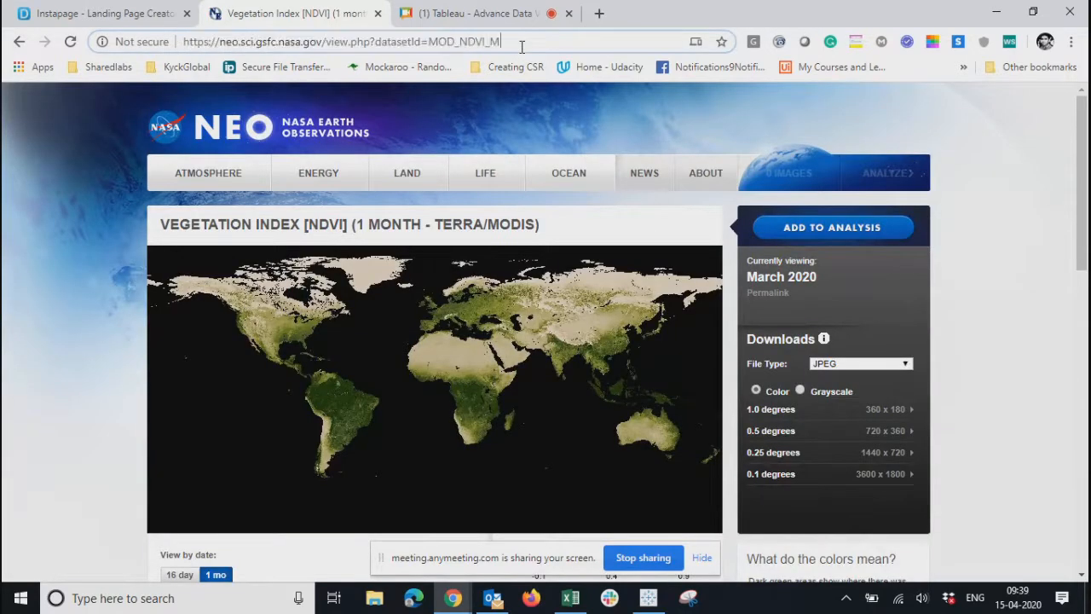
key("BackSpace")
key("BackSpace")
key("BackSpace")
key("BackSpace")
key("BackSpace")
key("BackSpace")
key("BackSpace")
key("BackSpace")
key("BackSpace")
key("BackSpace")
key("BackSpace")
key("BackSpace")
key("BackSpace")
key("BackSpace")
key("BackSpace")
key("BackSpace")
key("BackSpace")
key("BackSpace")
key("BackSpace")
key("BackSpace")
key("BackSpace")
key("BackSpace")
key("BackSpace")
key("BackSpace")
key("BackSpace")
key("BackSpace")
key("BackSpace")
key("BackSpace")
key("BackSpace")
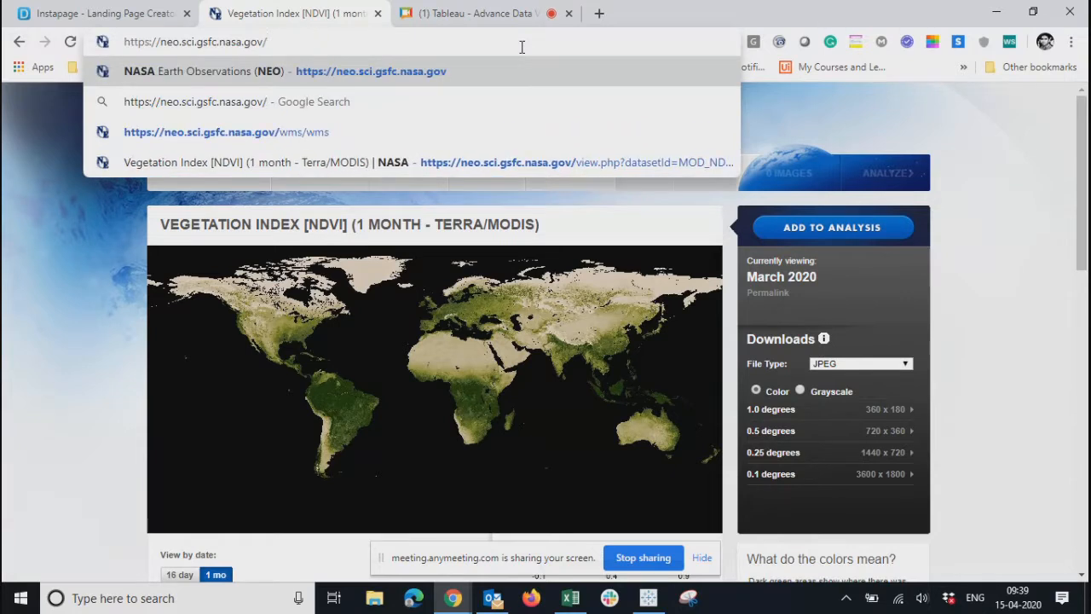
type("wms")
key("Return")
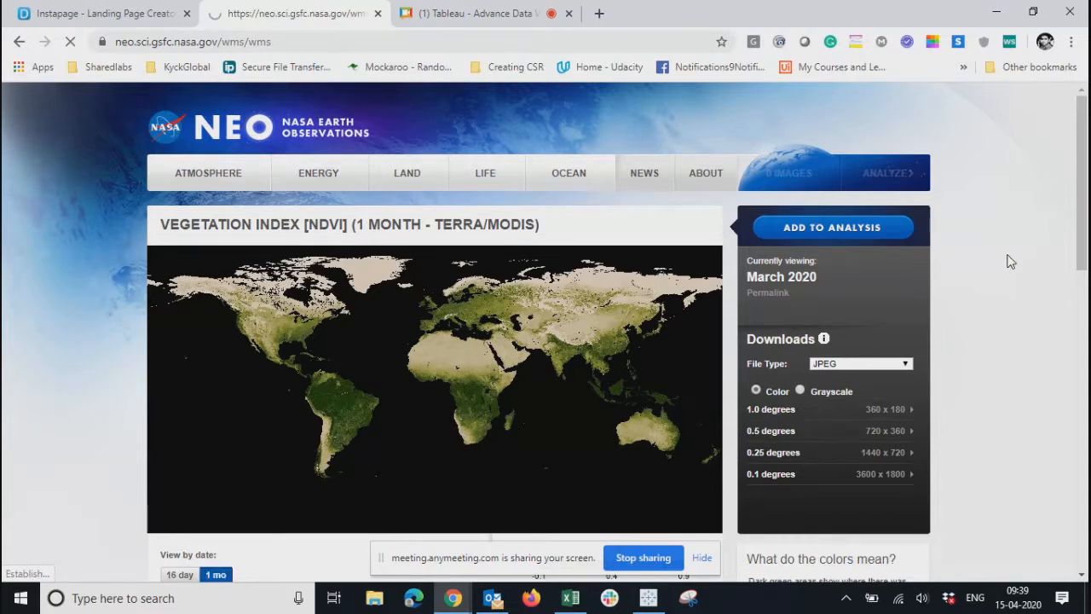
Look through the layer entries in the WMS XML document and copy the page's URL
scroll(697, 333, "down", 5)
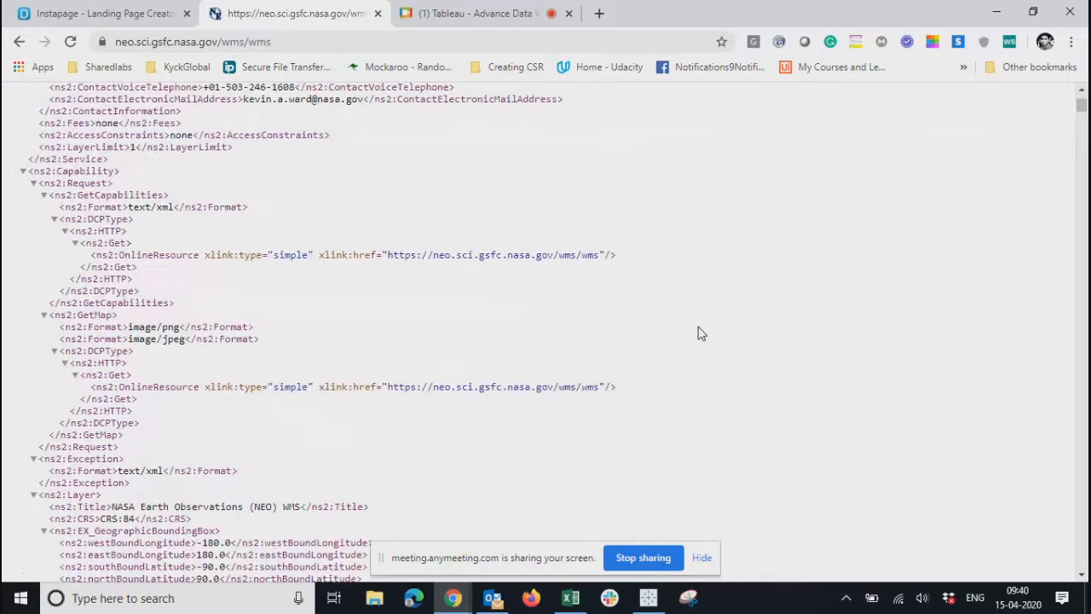
scroll(697, 333, "down", 20)
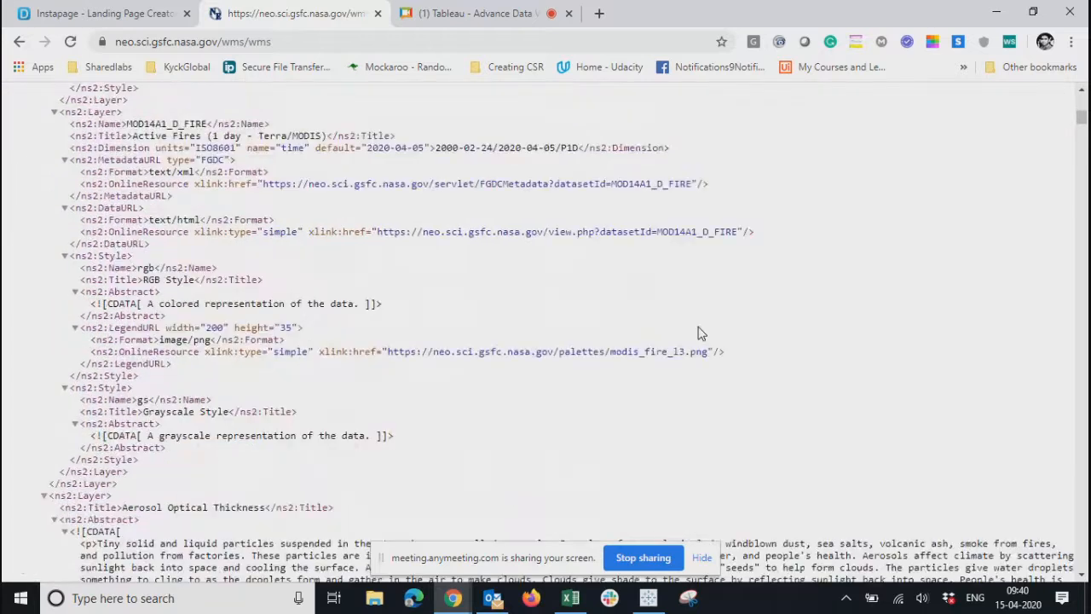
scroll(697, 333, "up", 20)
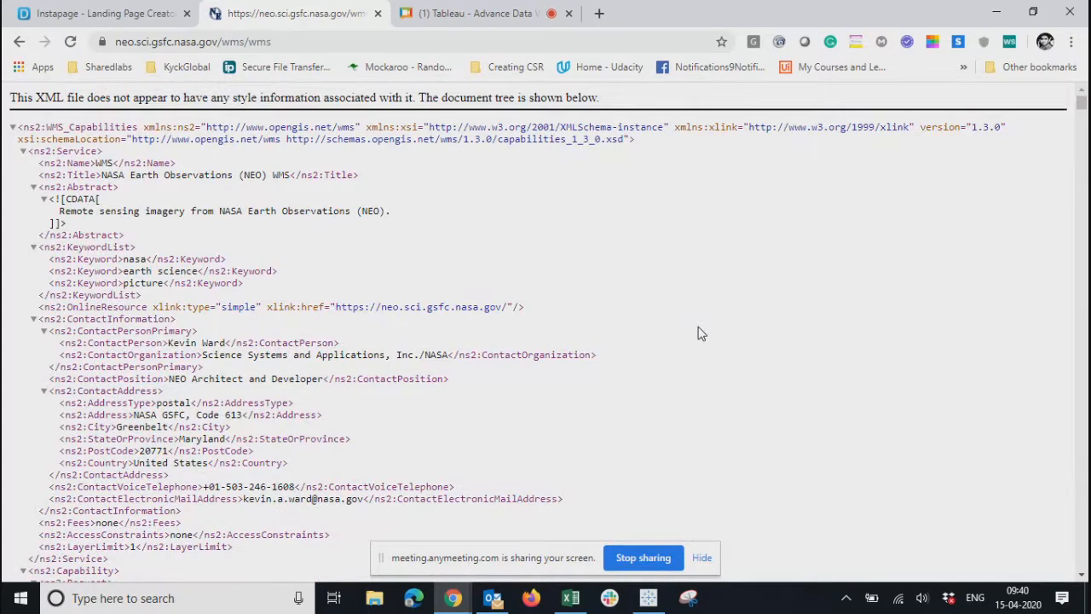
scroll(697, 333, "down", 20)
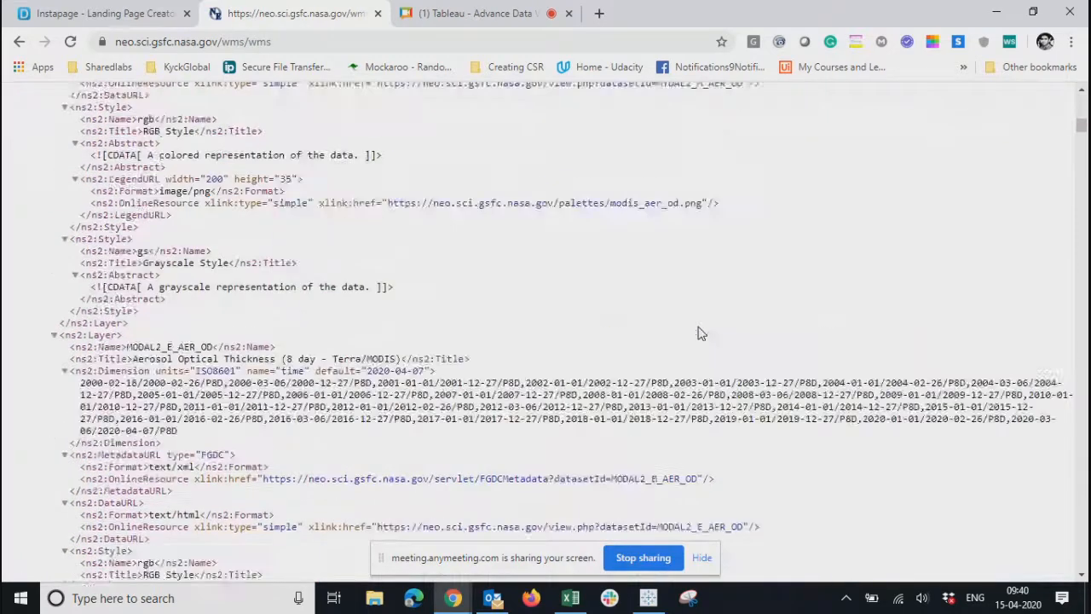
scroll(697, 333, "up", 20)
left_click(335, 40)
key("ctrl+c")
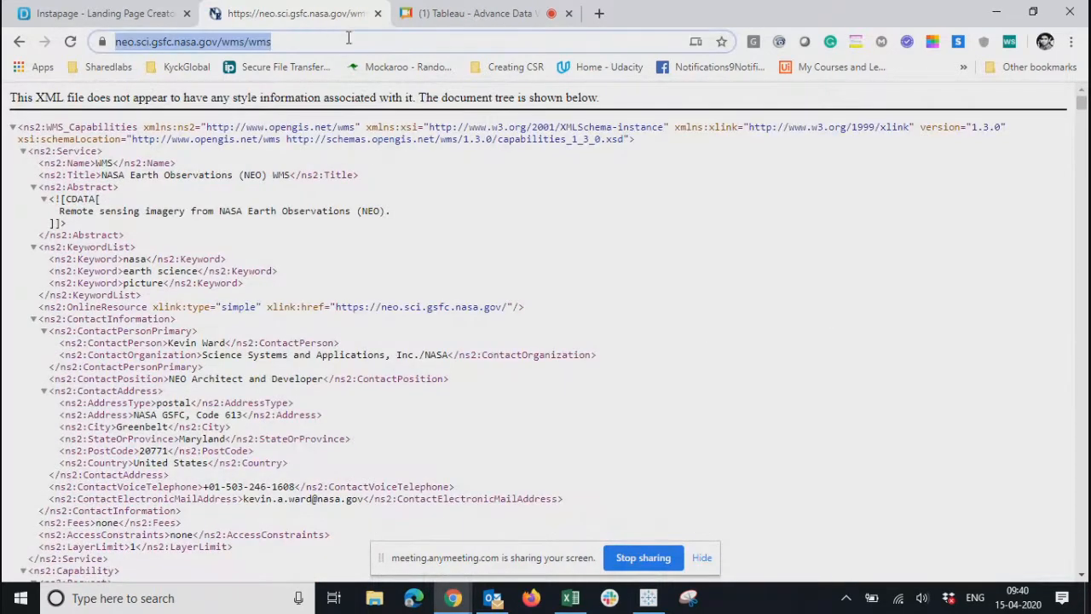
left_click(649, 599)
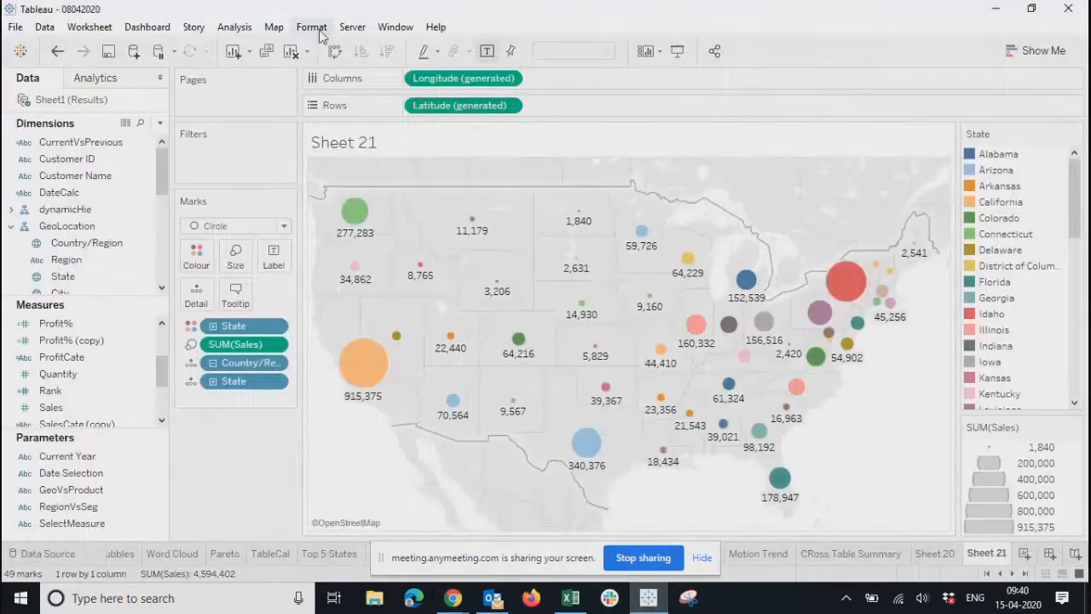
left_click(273, 27)
mouse_move(365, 51)
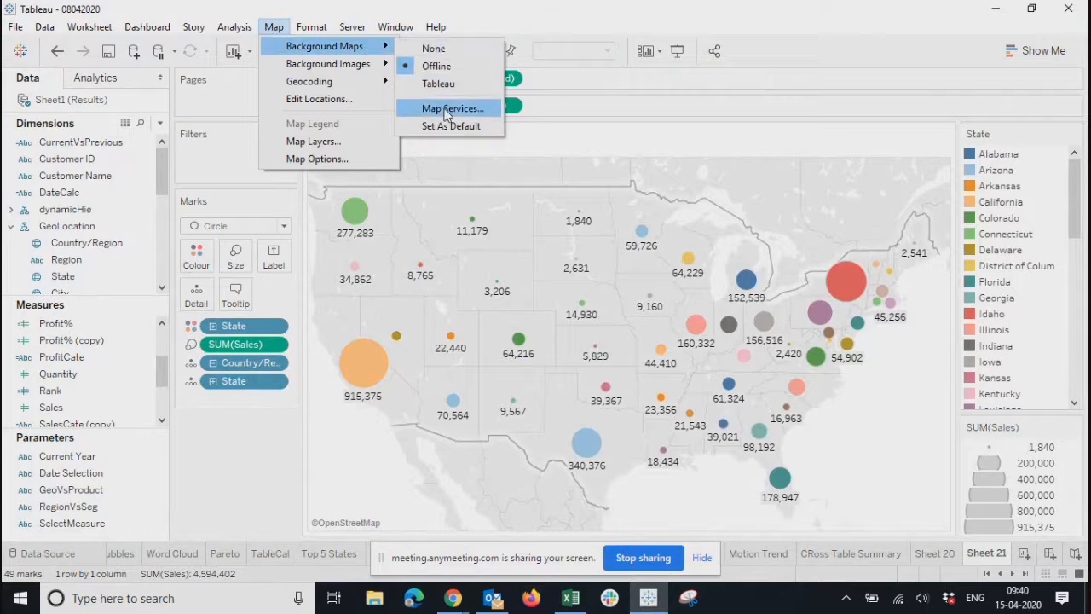
left_click(446, 109)
left_click(294, 397)
left_click(385, 395)
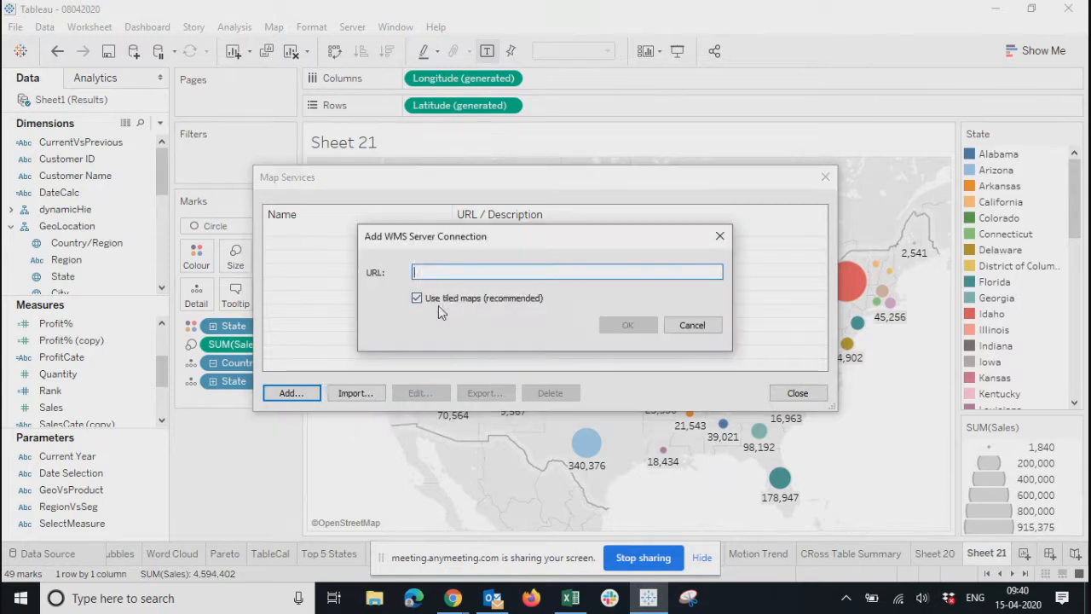
key("ctrl+v")
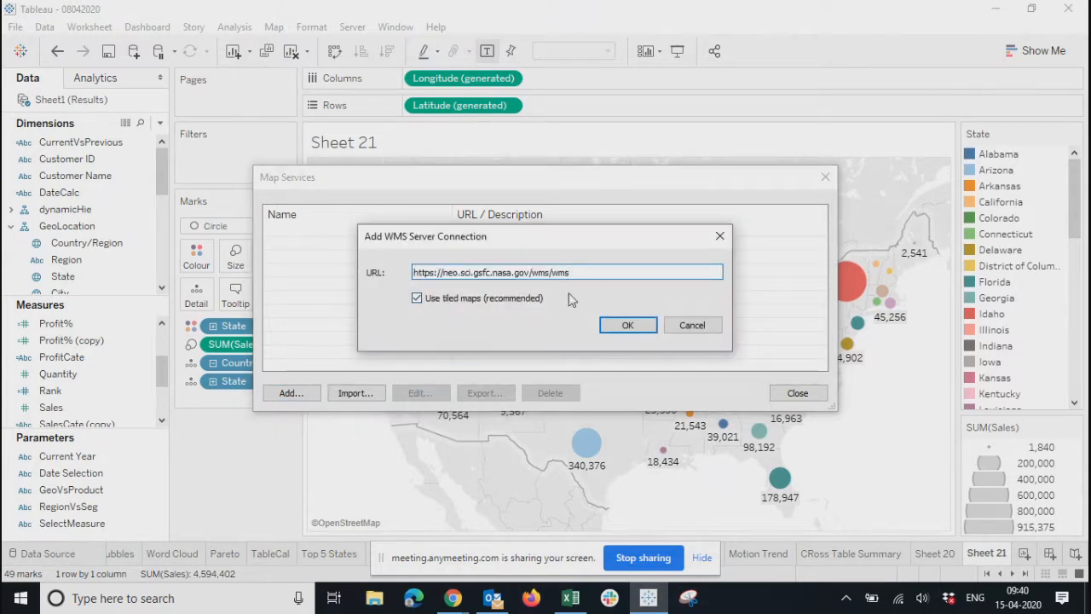
left_click(627, 328)
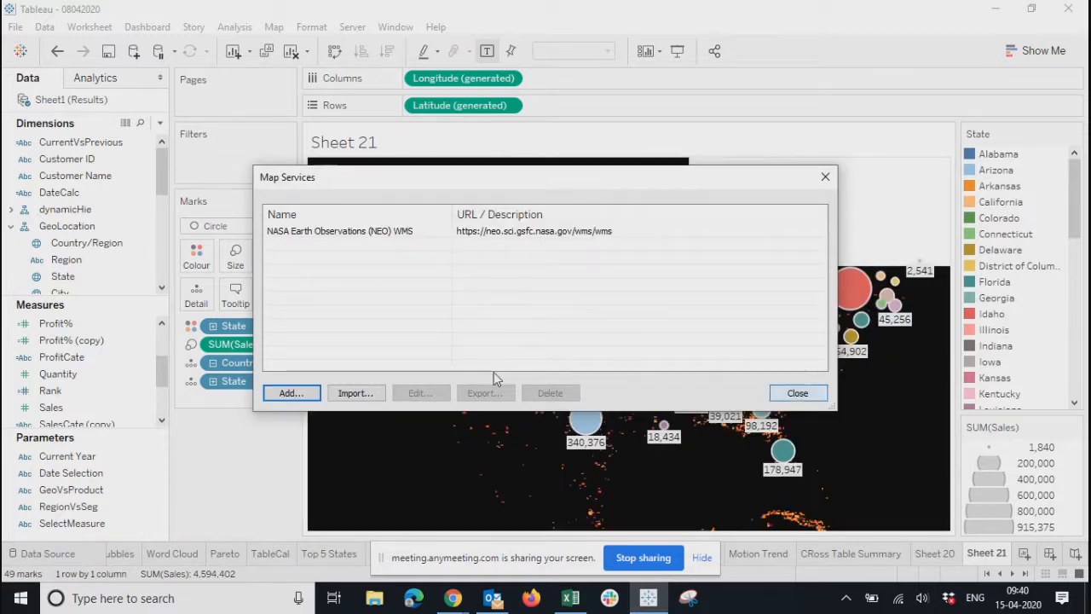
left_click(797, 392)
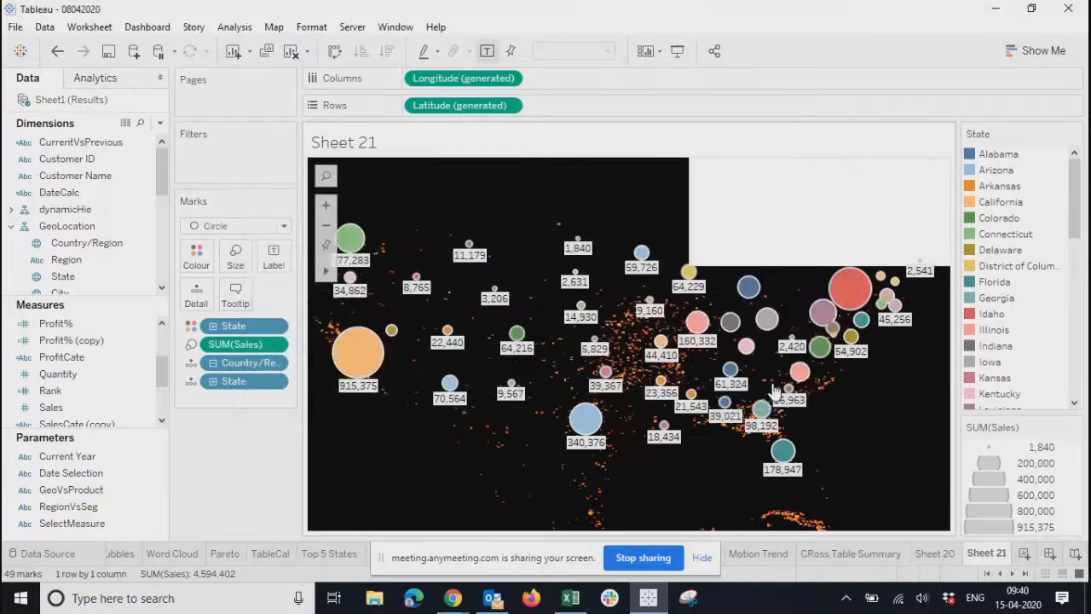
Switch the background map to Offline for comparison and back to NASA Earth Observations (NEO) WMS
left_click(348, 28)
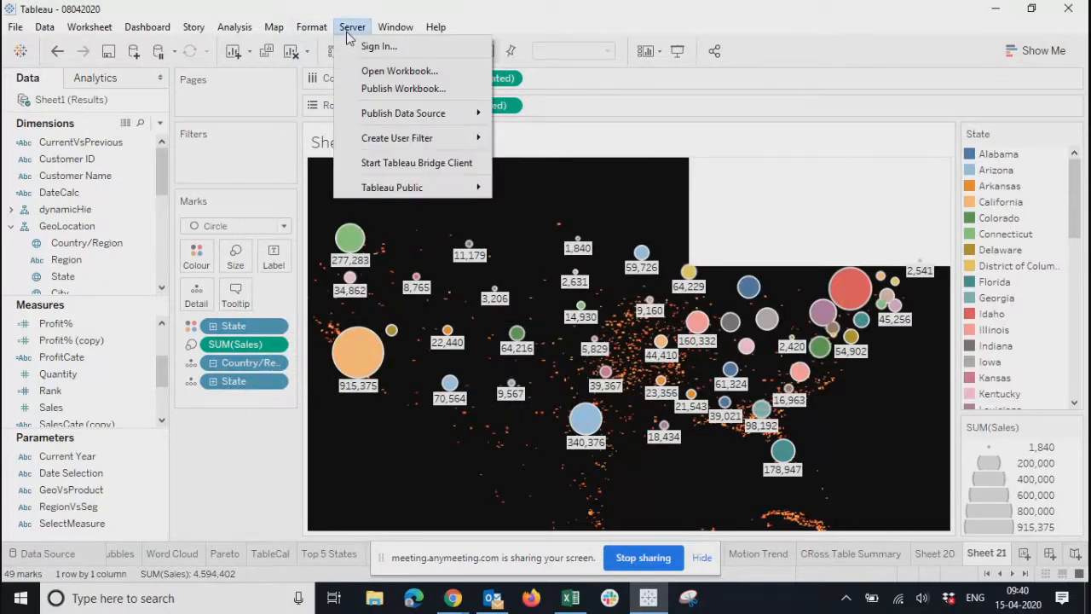
mouse_move(273, 27)
mouse_move(354, 44)
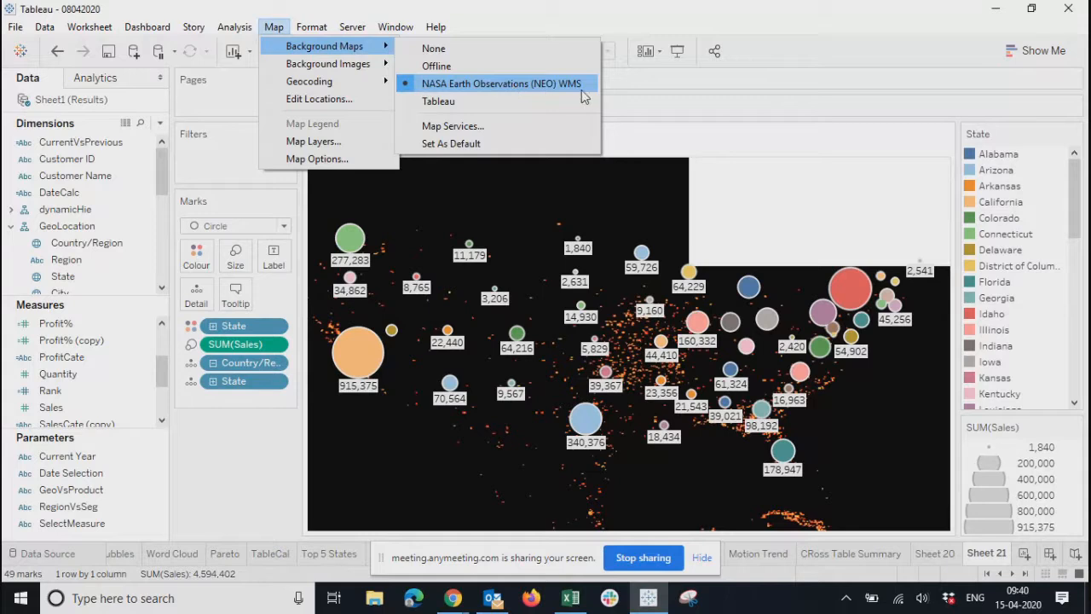
mouse_move(435, 27)
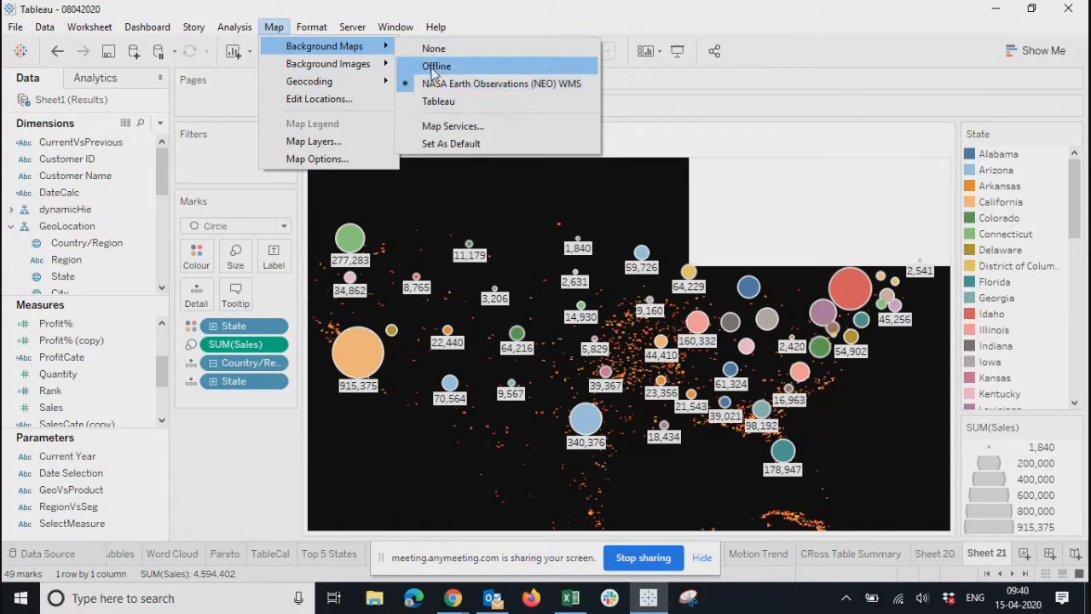
left_click(435, 66)
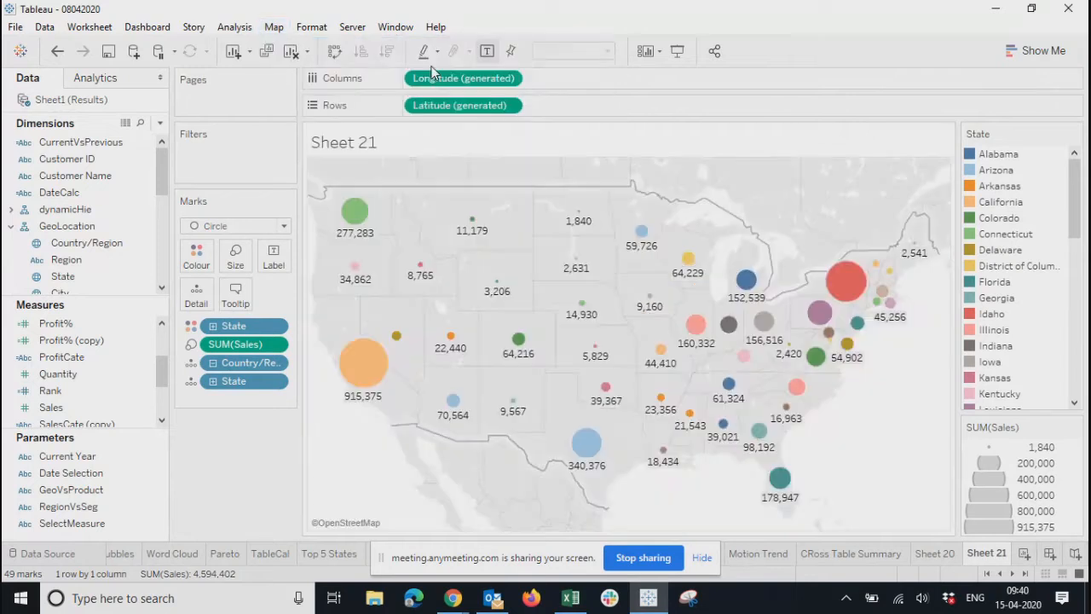
left_click(274, 26)
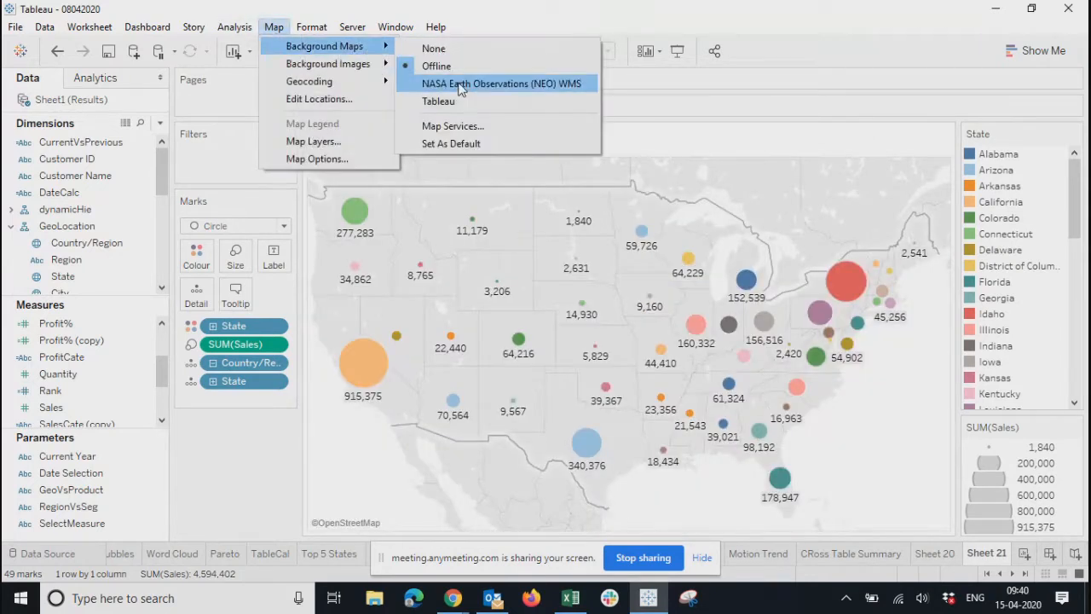
left_click(460, 83)
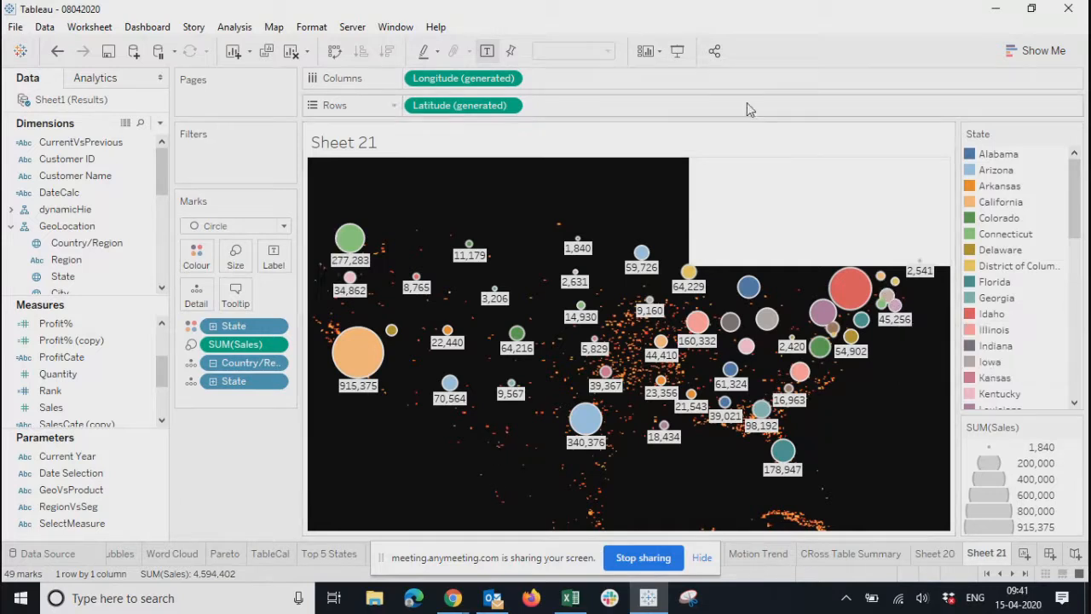
Hide the mark labels on the state circles
left_click(273, 256)
left_click(308, 293)
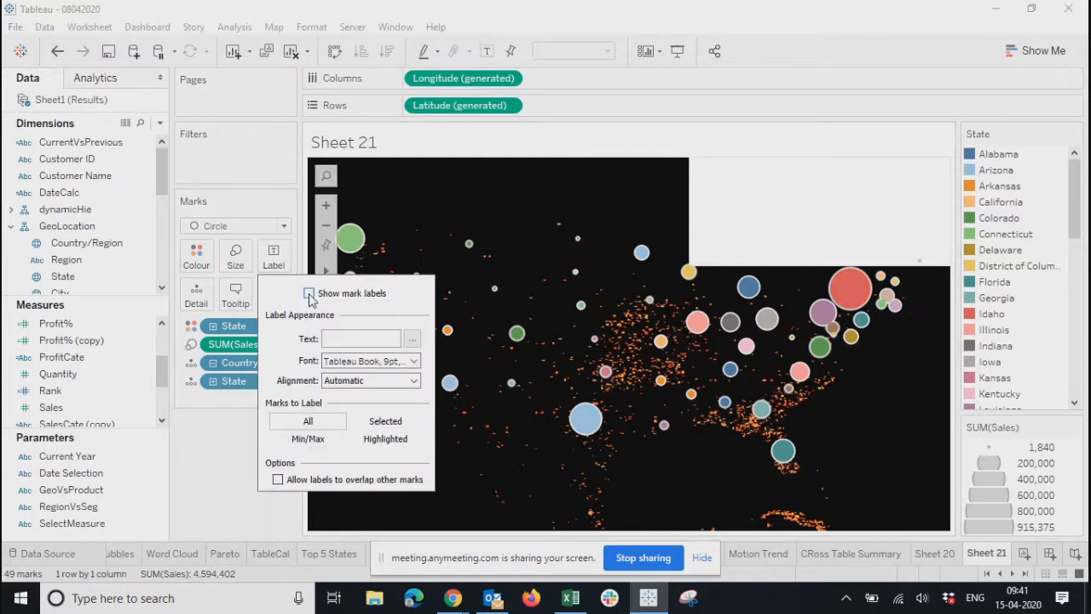
left_click(205, 491)
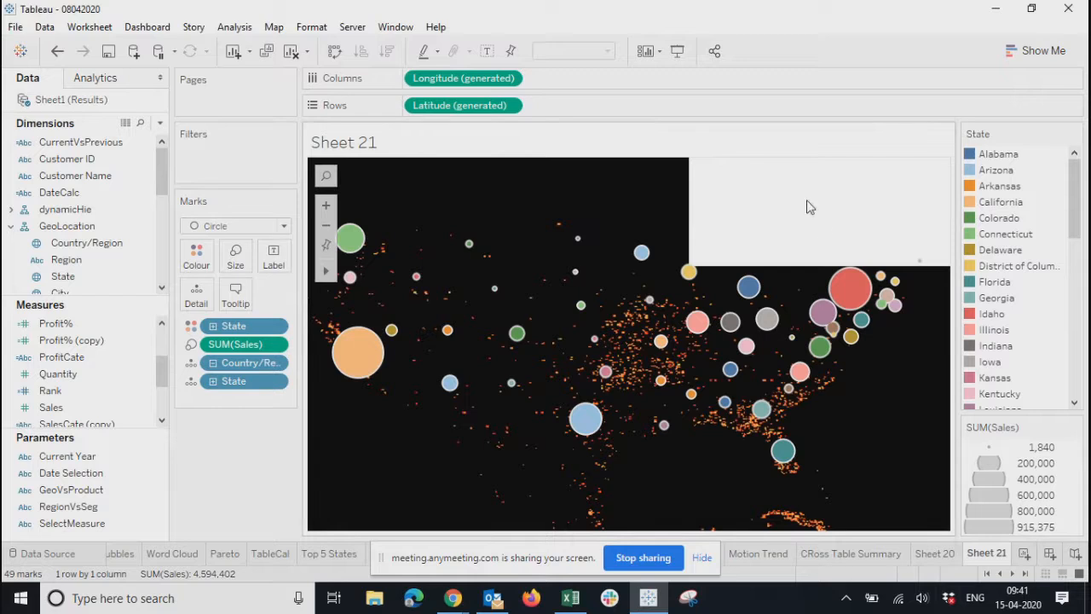
mouse_move(756, 354)
scroll(813, 311, "down", 2)
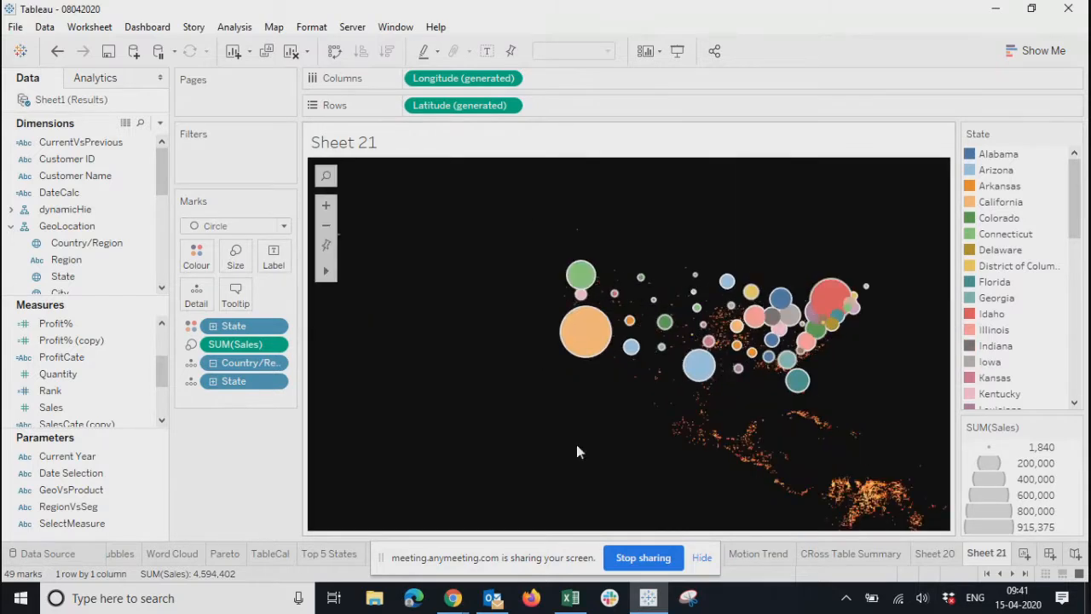
Reset the map view to fit all state circles and look at the area the NASA background map leaves uncovered
left_click(324, 248)
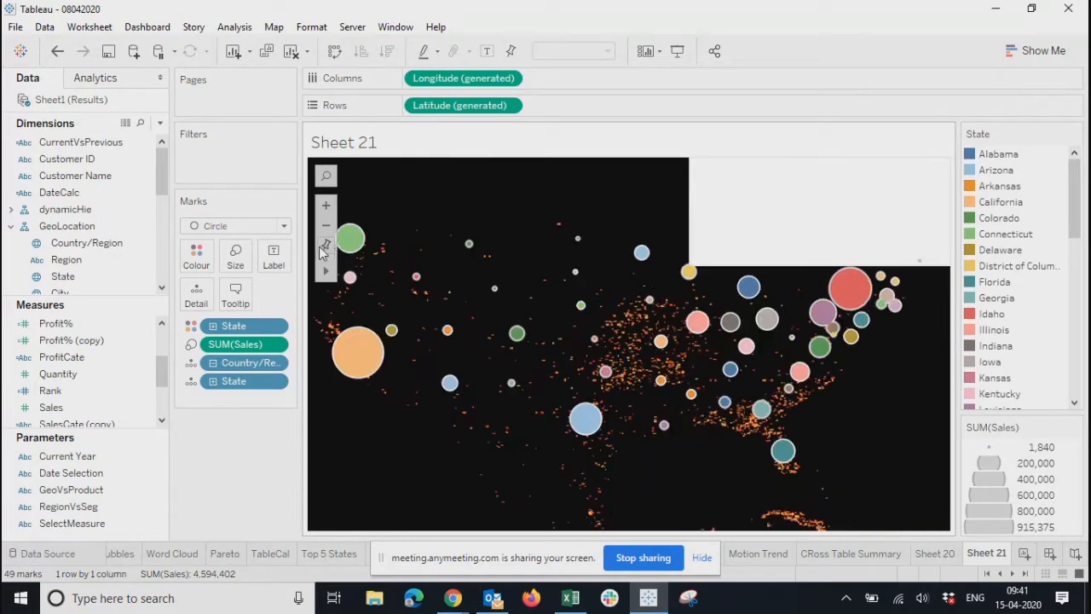
left_click_drag(761, 212, 829, 241)
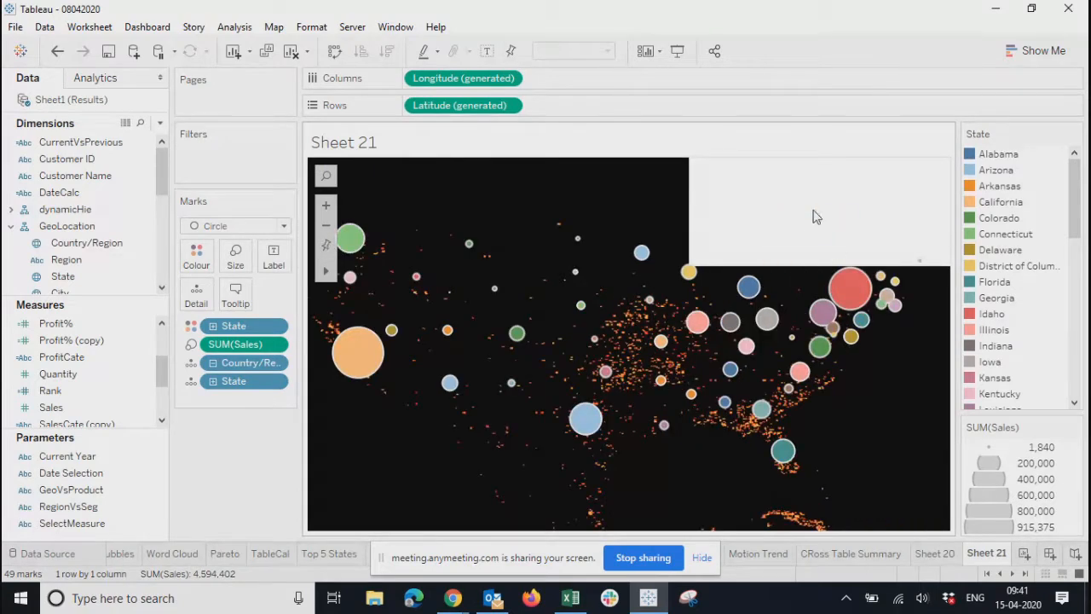
left_click(274, 27)
mouse_move(379, 68)
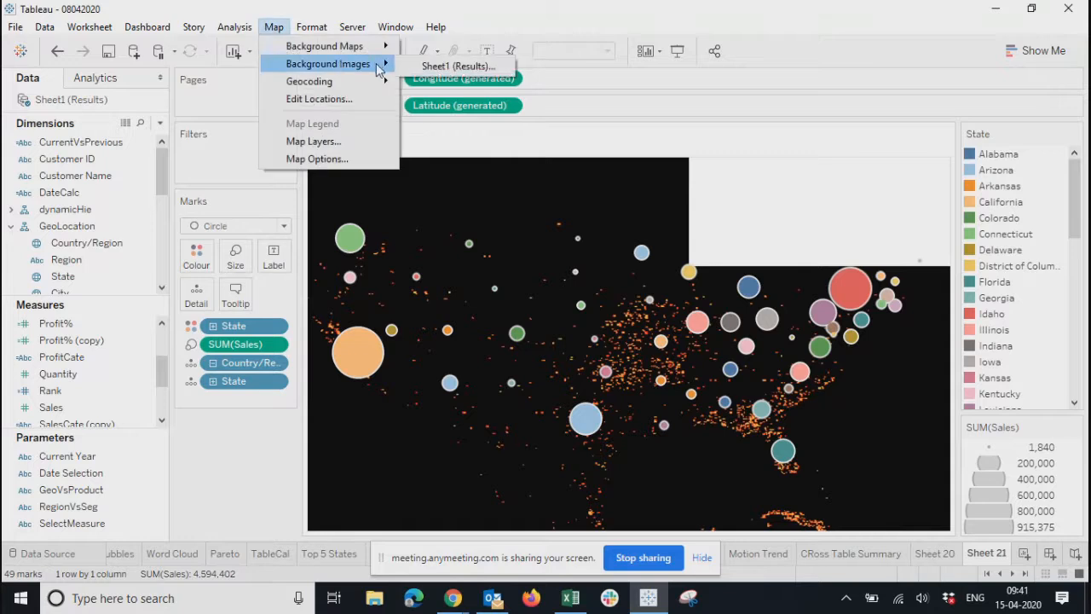
left_click(292, 7)
Clear the sheet and build a filled map from the State dimension
left_click(290, 51)
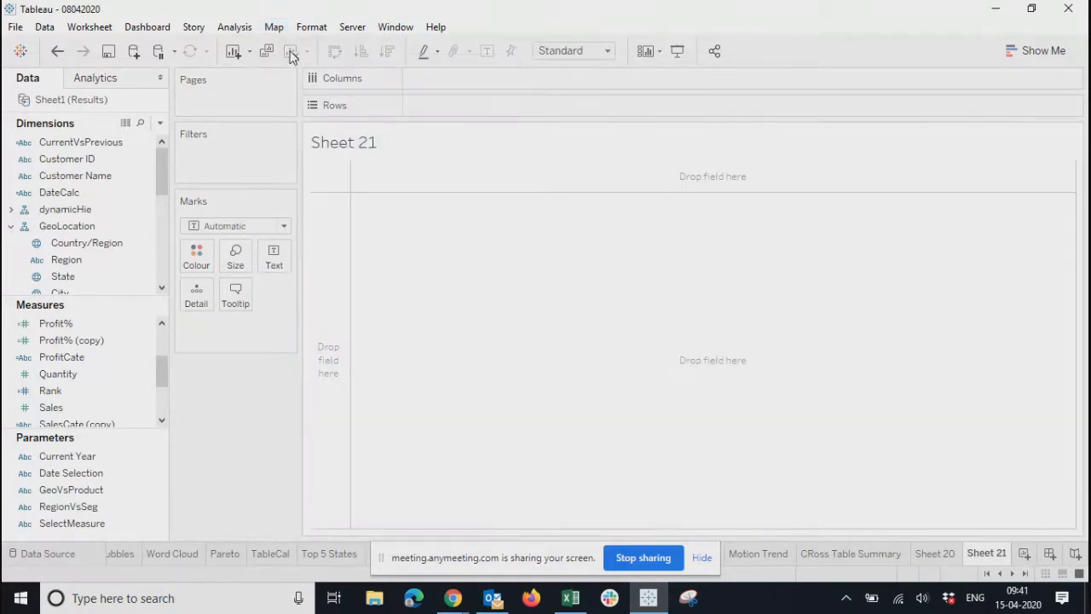
left_click(75, 278)
left_click(1029, 54)
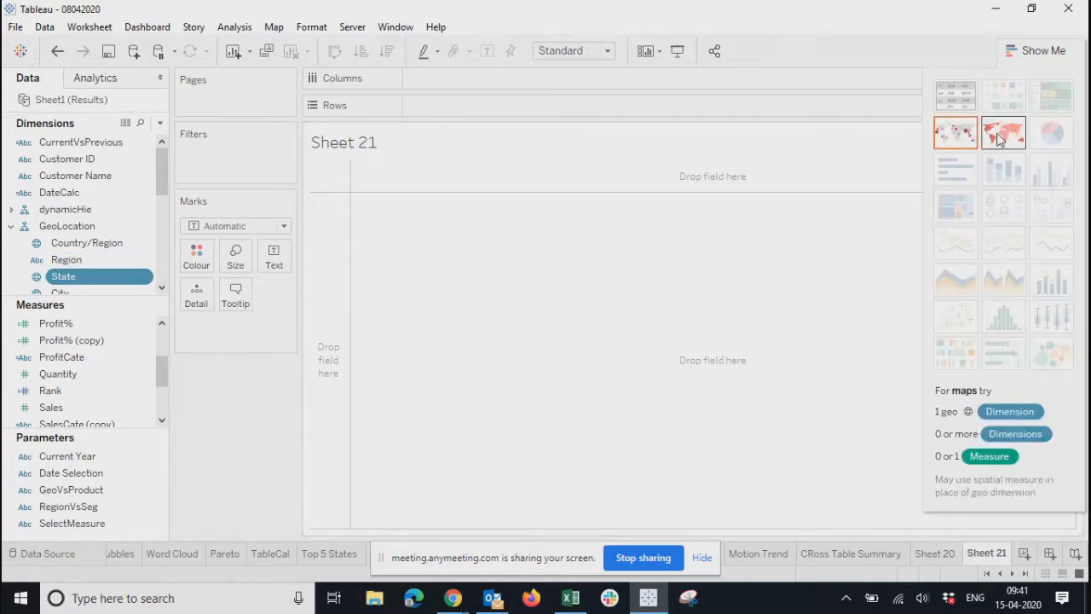
left_click(1000, 138)
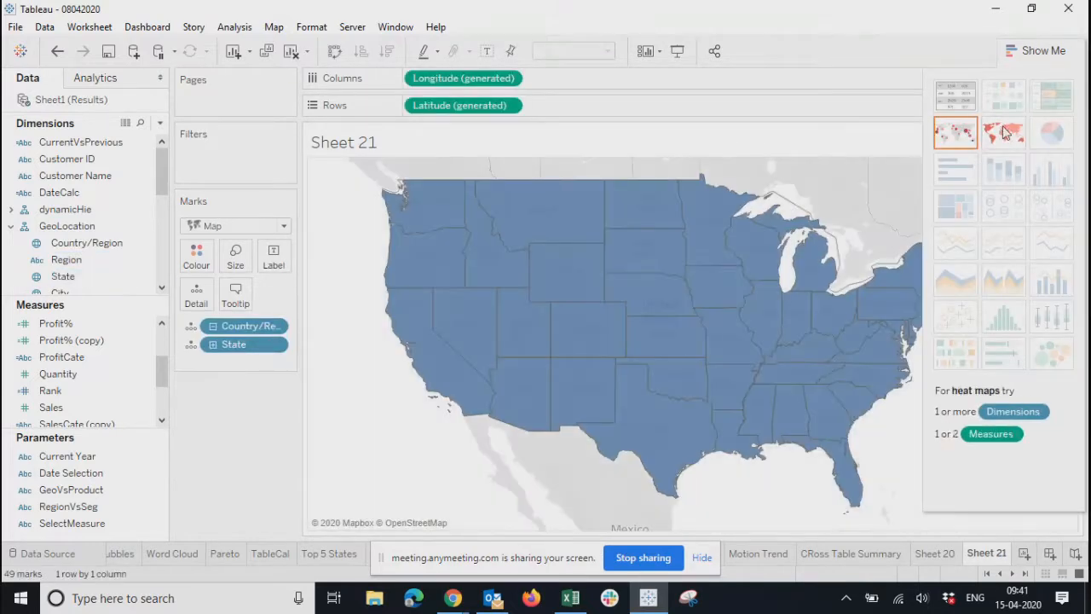
Set the background map to NASA Earth Observations (NEO) WMS and close the chart-type suggestions
left_click(271, 31)
mouse_move(341, 47)
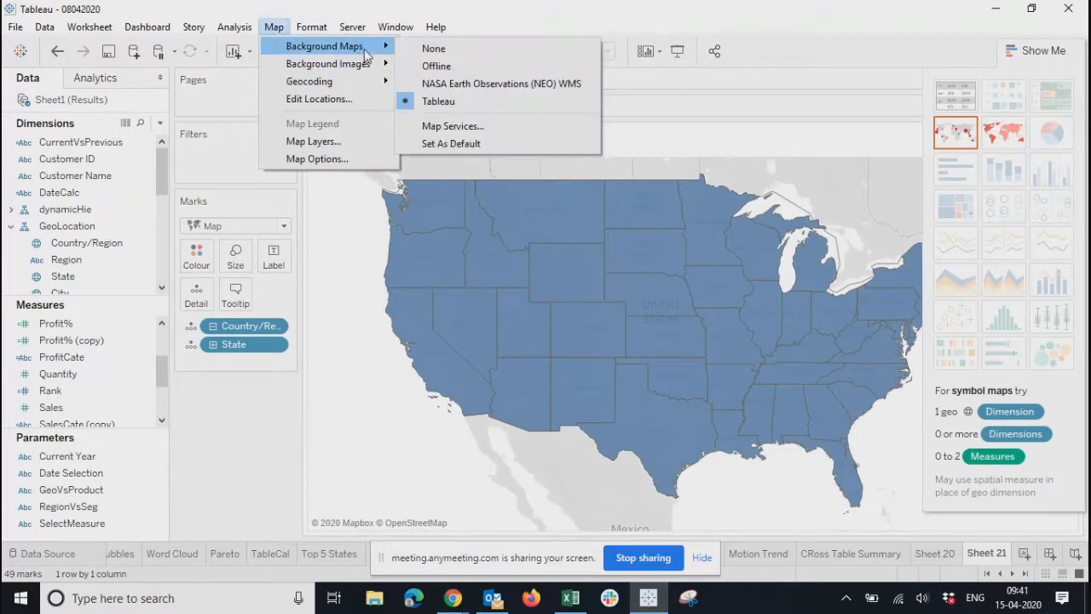
left_click(465, 84)
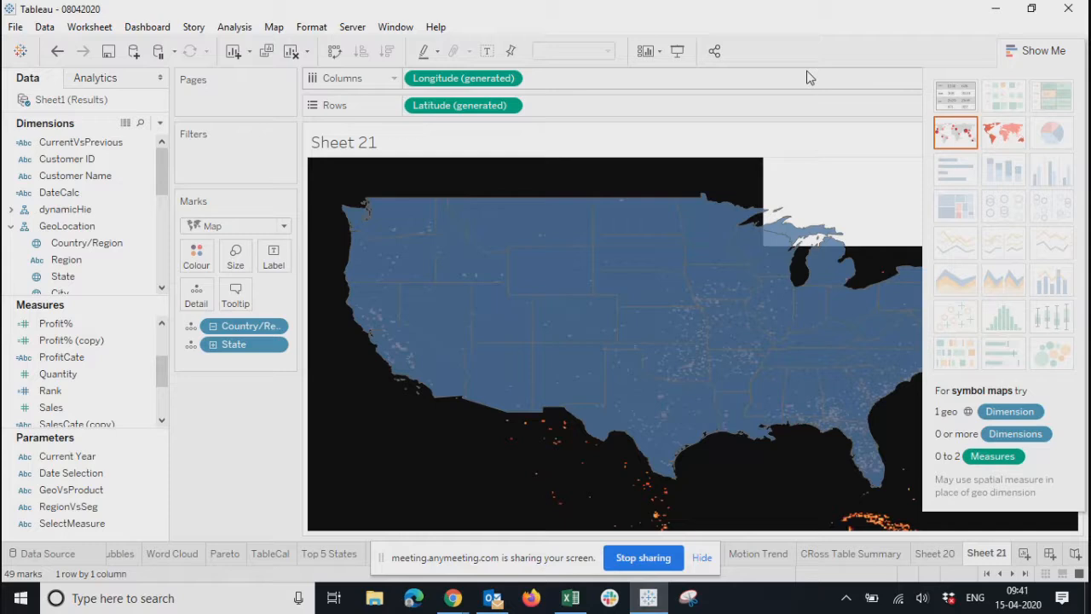
left_click(1031, 51)
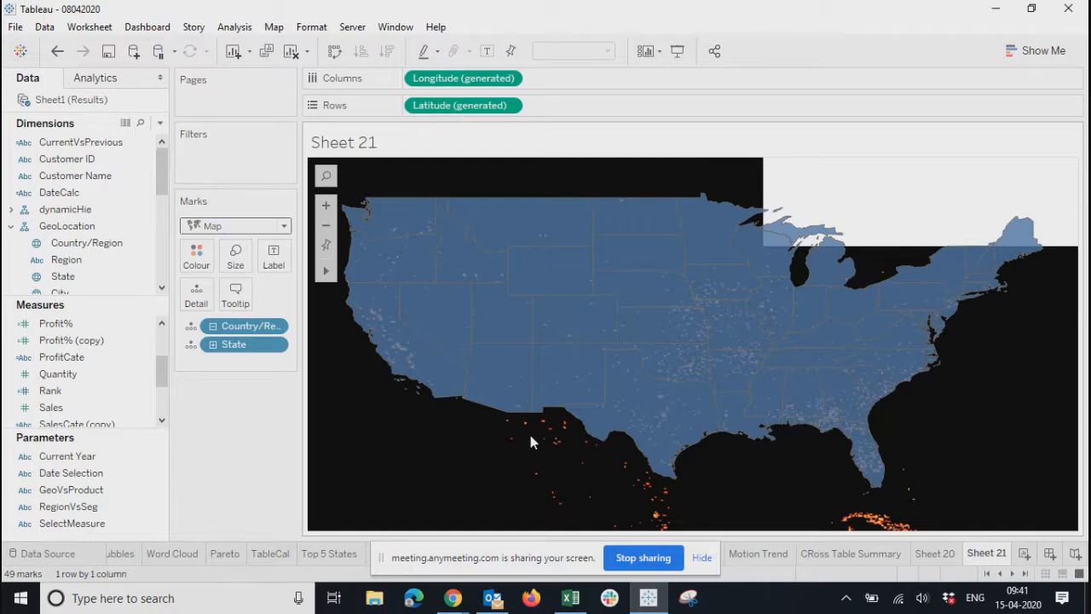
Examine the NASA background map at world extent around the filled states and reset the map view
scroll(530, 434, "down", 6)
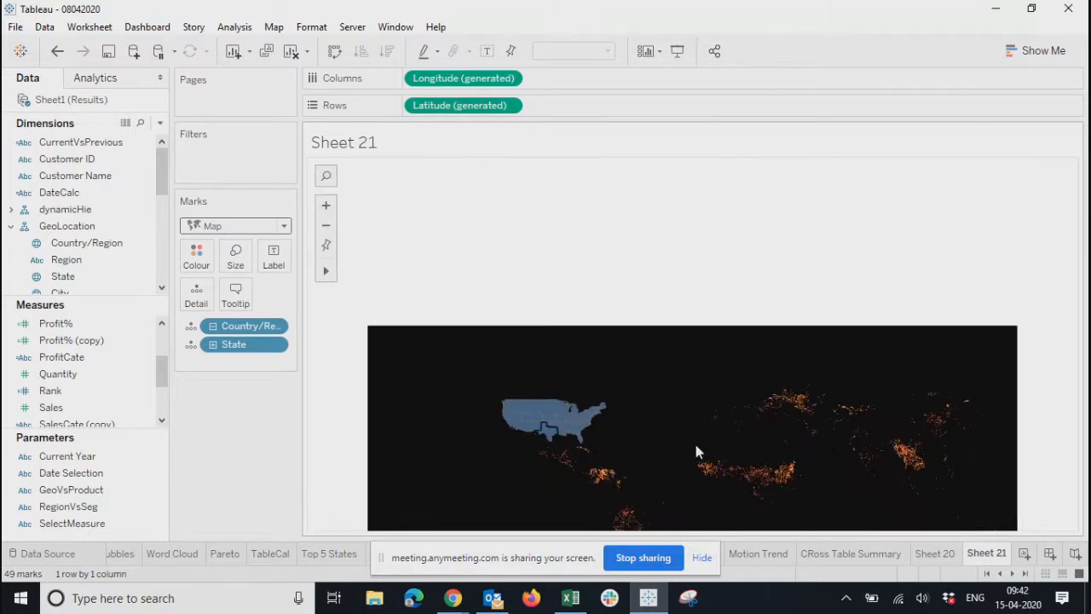
key("super")
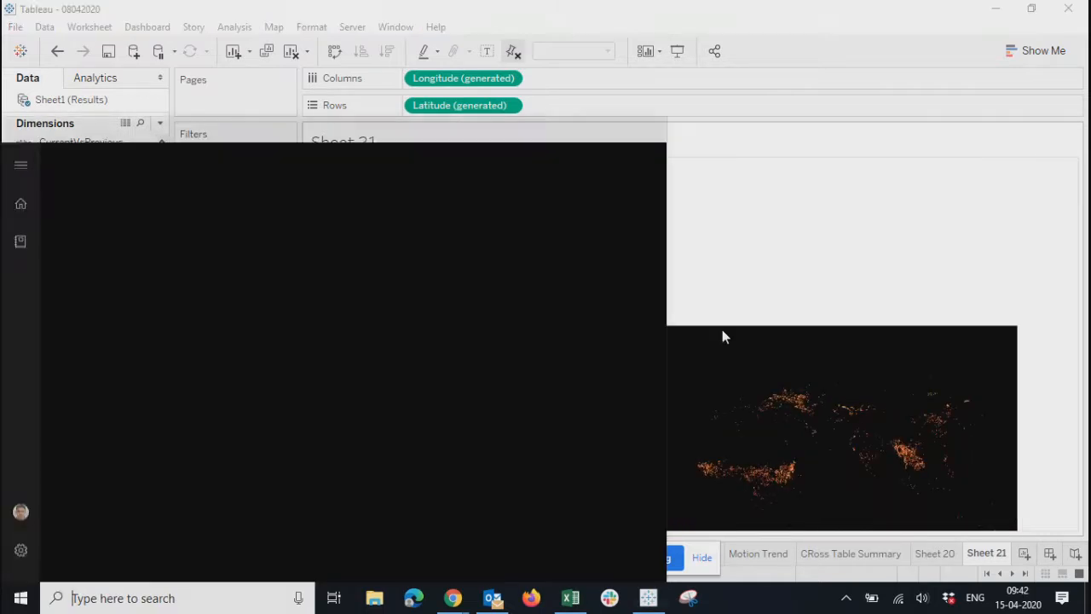
left_click(774, 369)
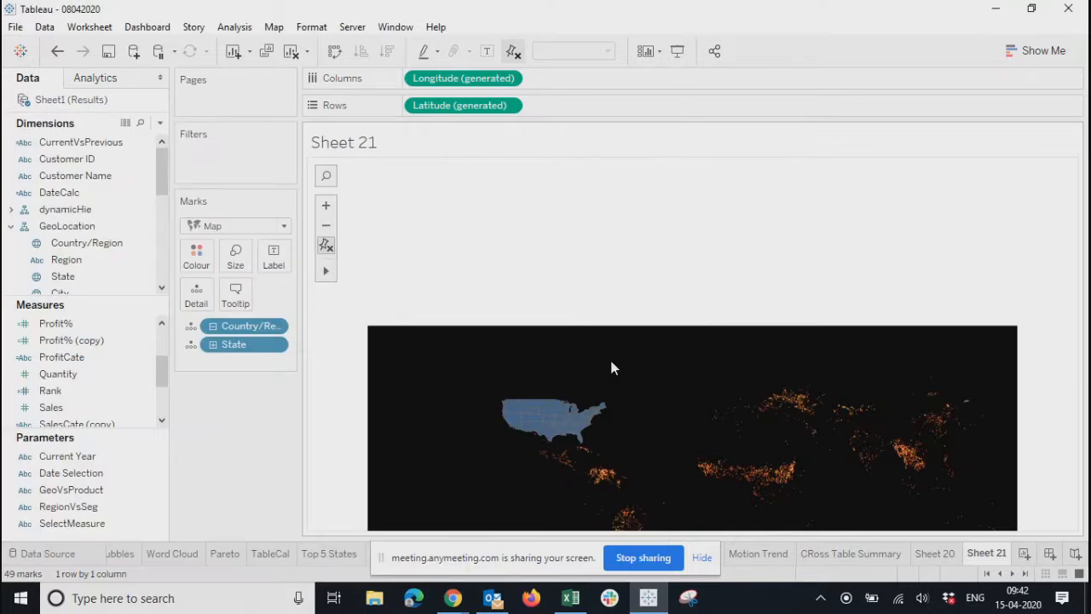
scroll(632, 360, "down", 3)
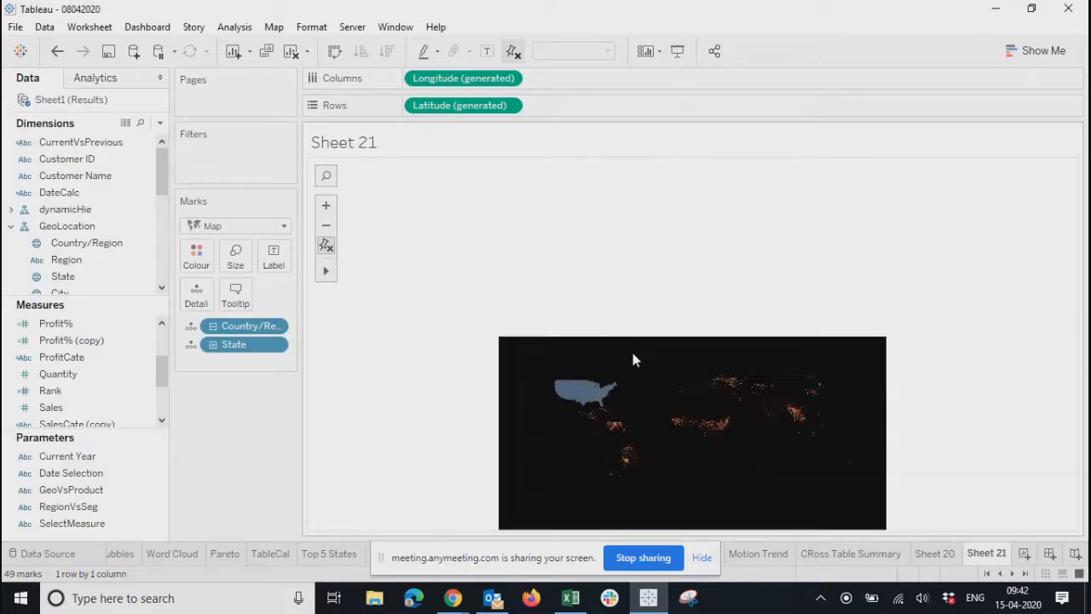
scroll(632, 359, "up", 2)
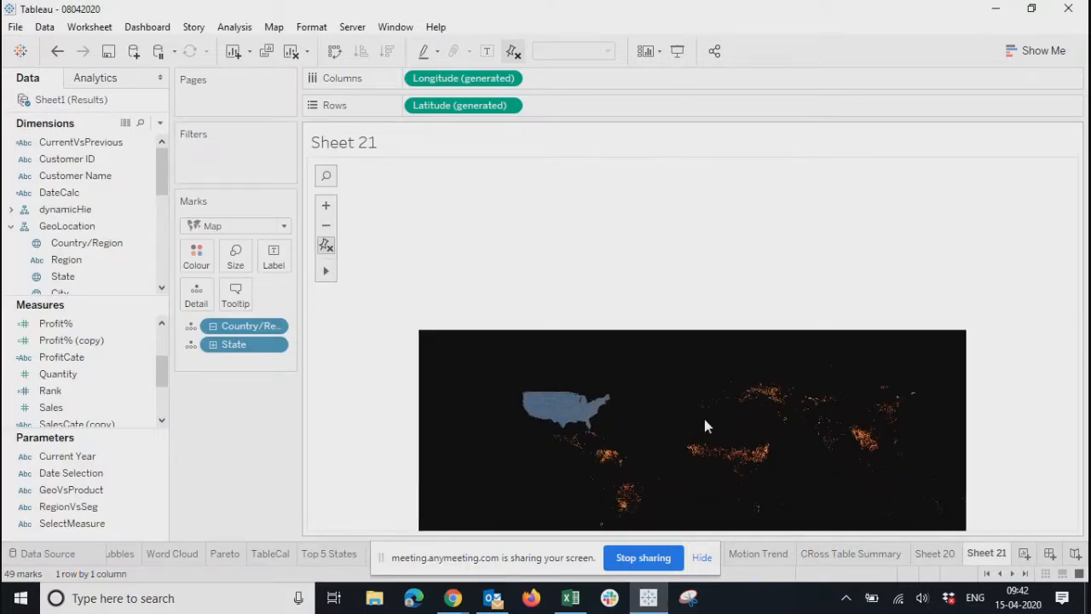
scroll(704, 419, "up", 3)
scroll(704, 419, "down", 2)
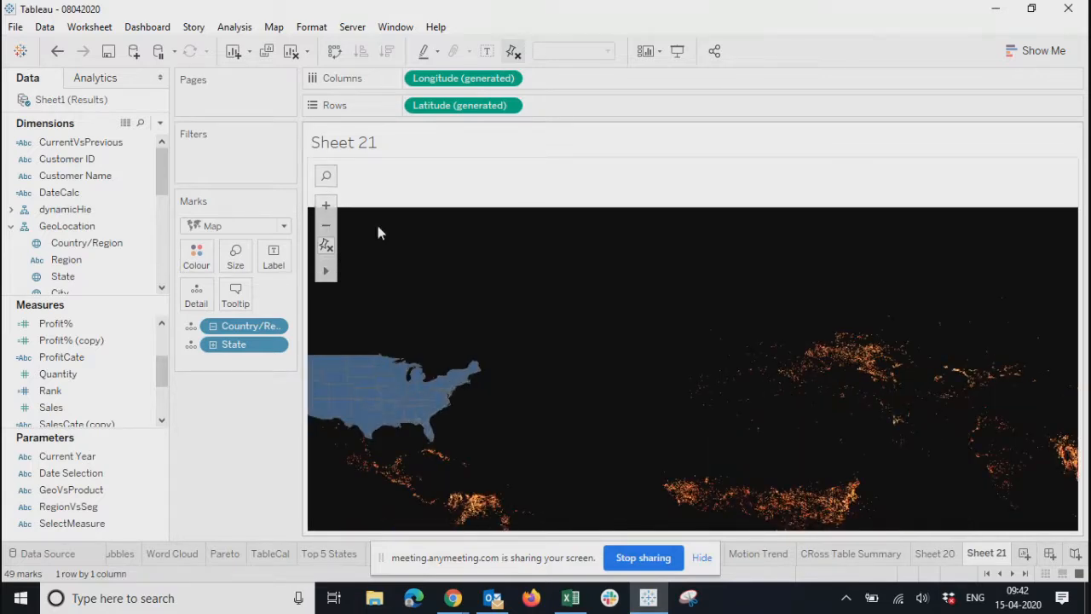
left_click(325, 246)
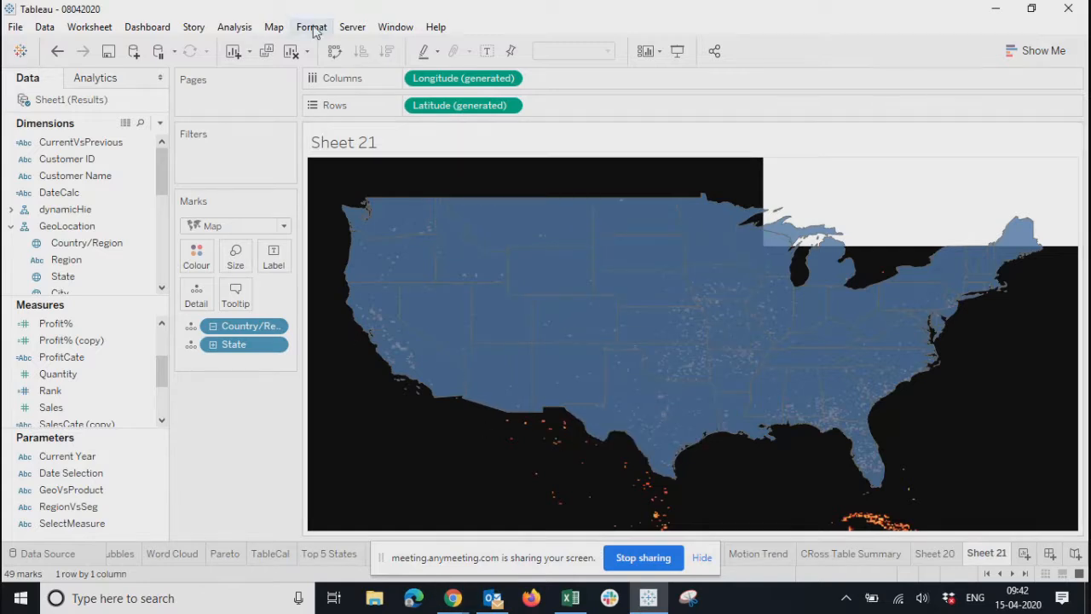
Try to add two Aerosol Optical layers and the Active Fires (8 day) layer to the NASA background map
left_click(273, 27)
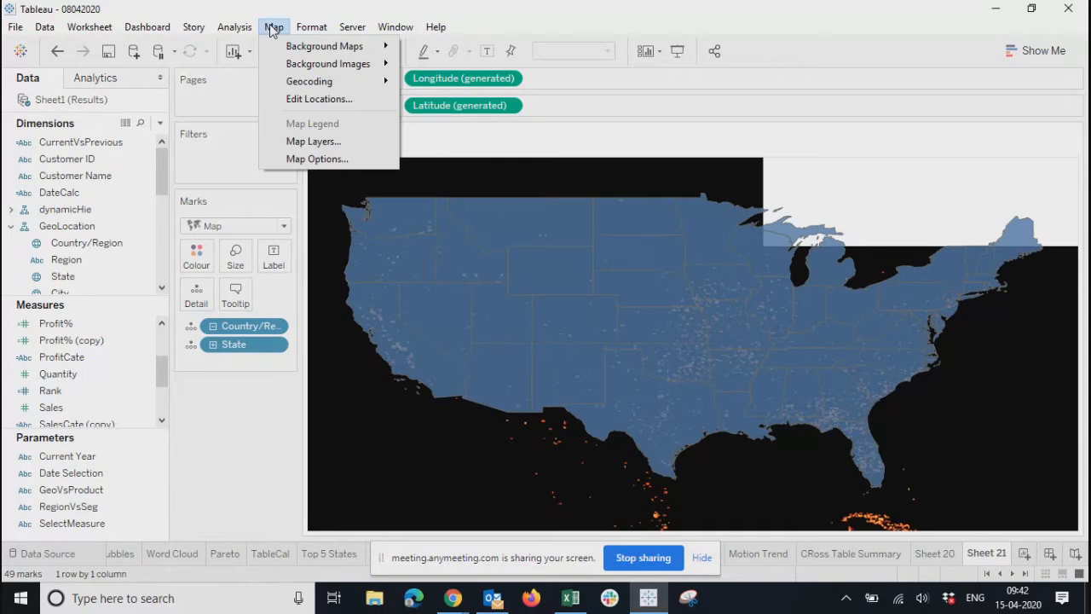
left_click(312, 142)
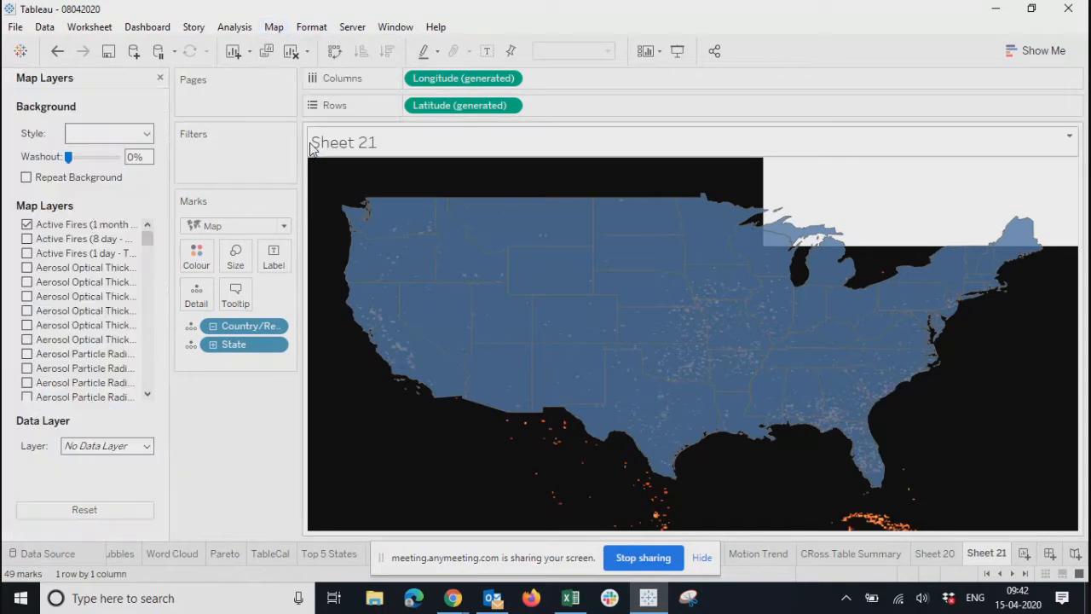
left_click(26, 282)
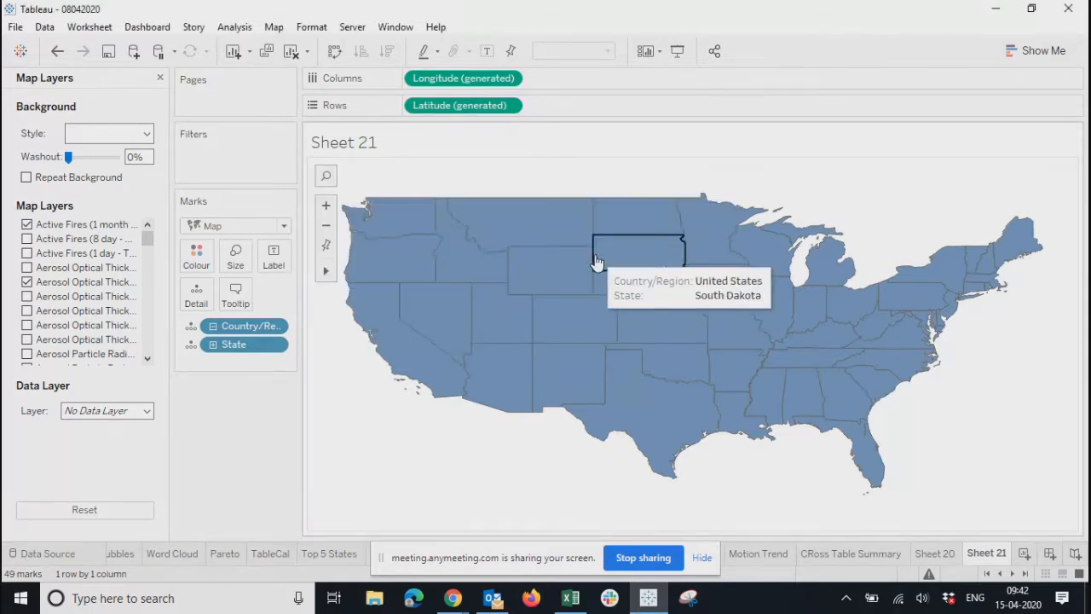
left_click(27, 297)
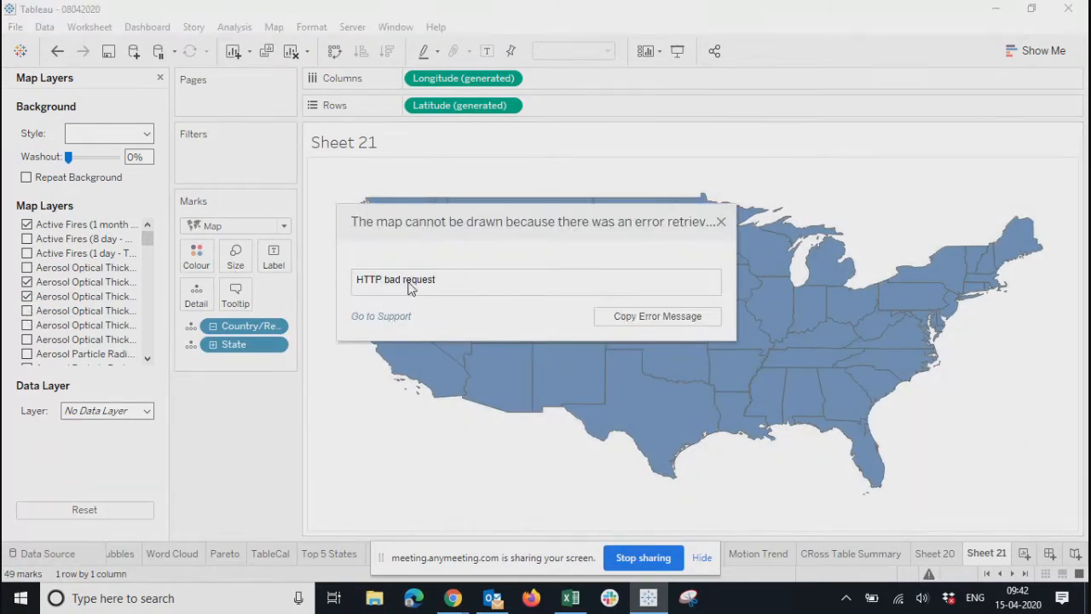
left_click(721, 222)
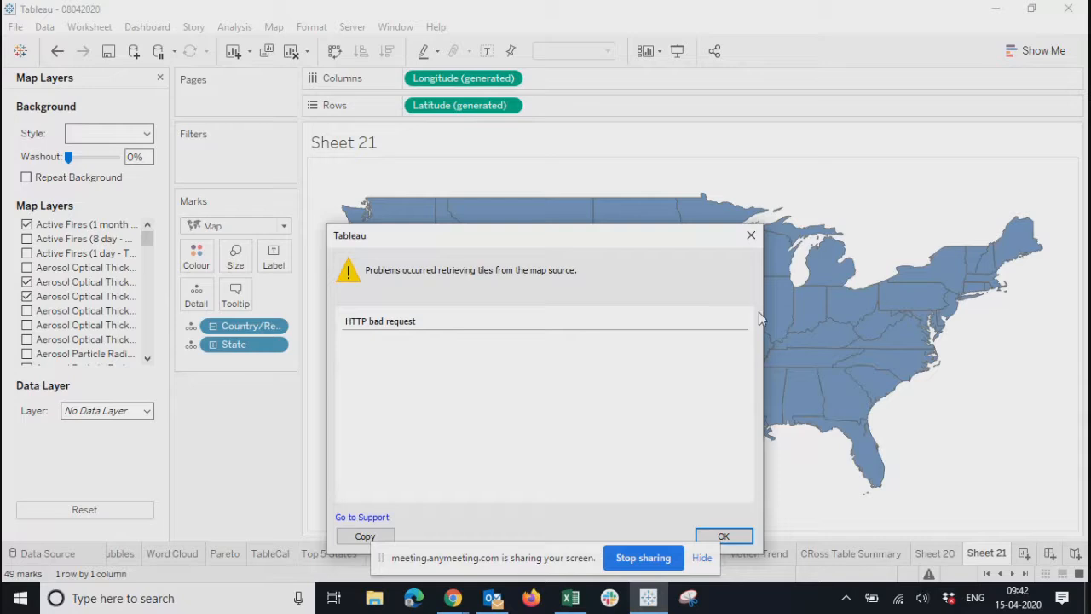
left_click(751, 234)
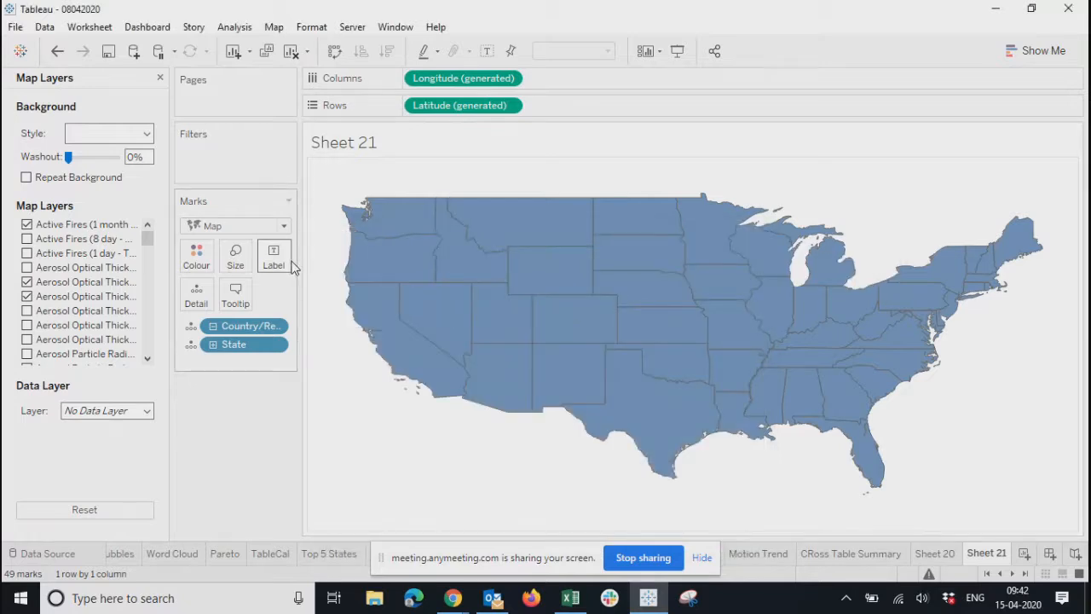
left_click(27, 240)
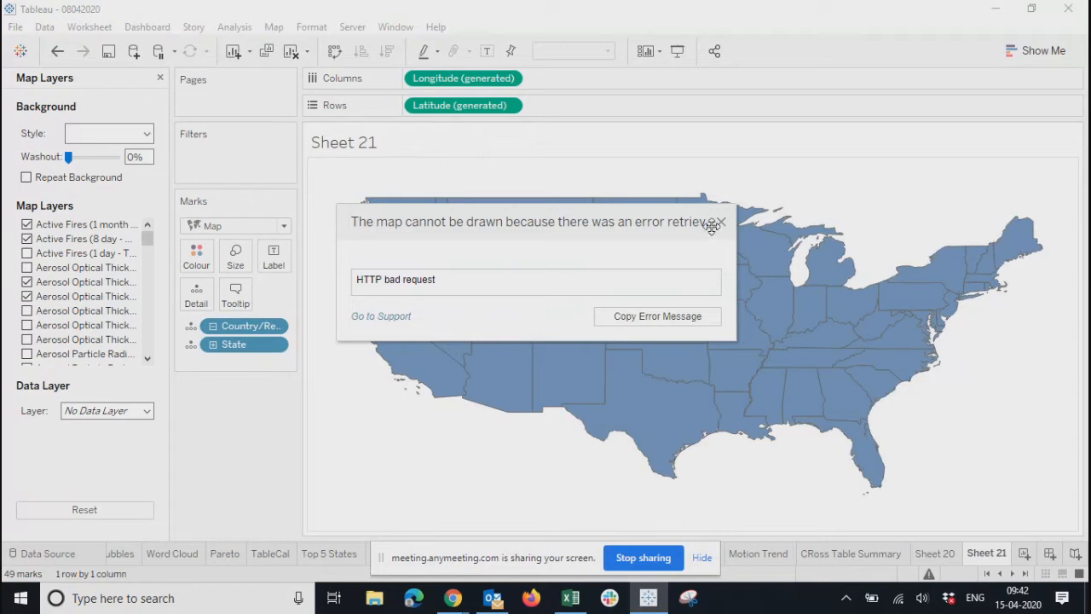
left_click(720, 222)
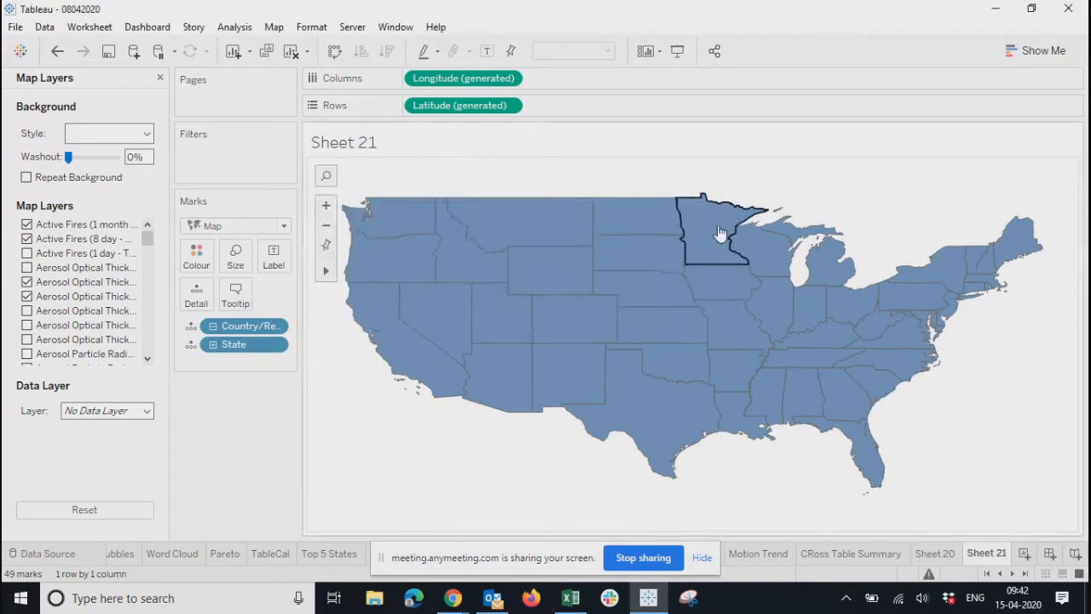
Switch the background map of the filled state map to Tableau
left_click(273, 28)
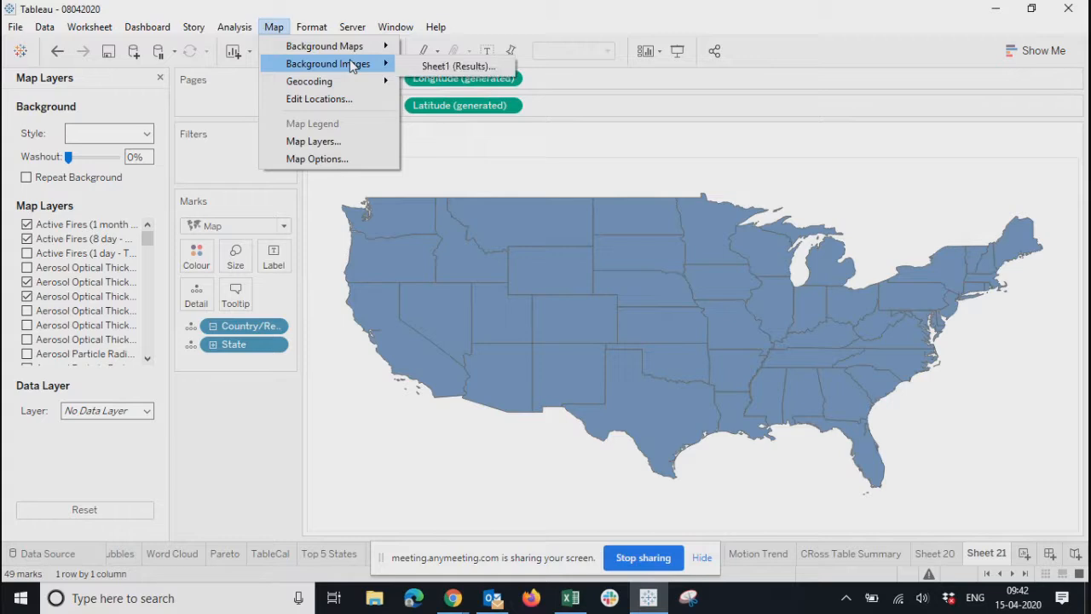
mouse_move(368, 48)
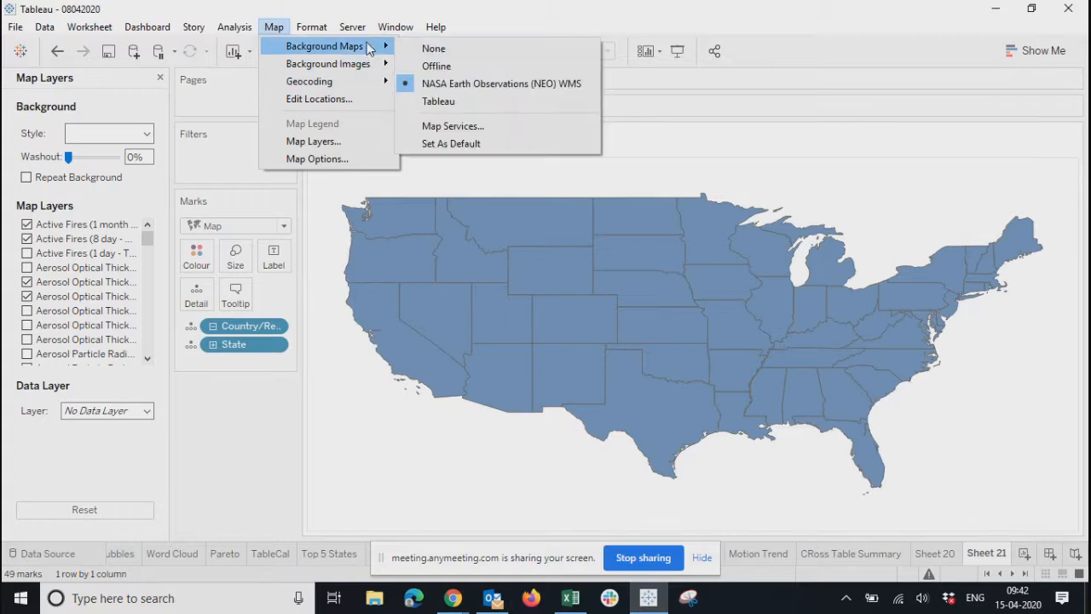
left_click(437, 101)
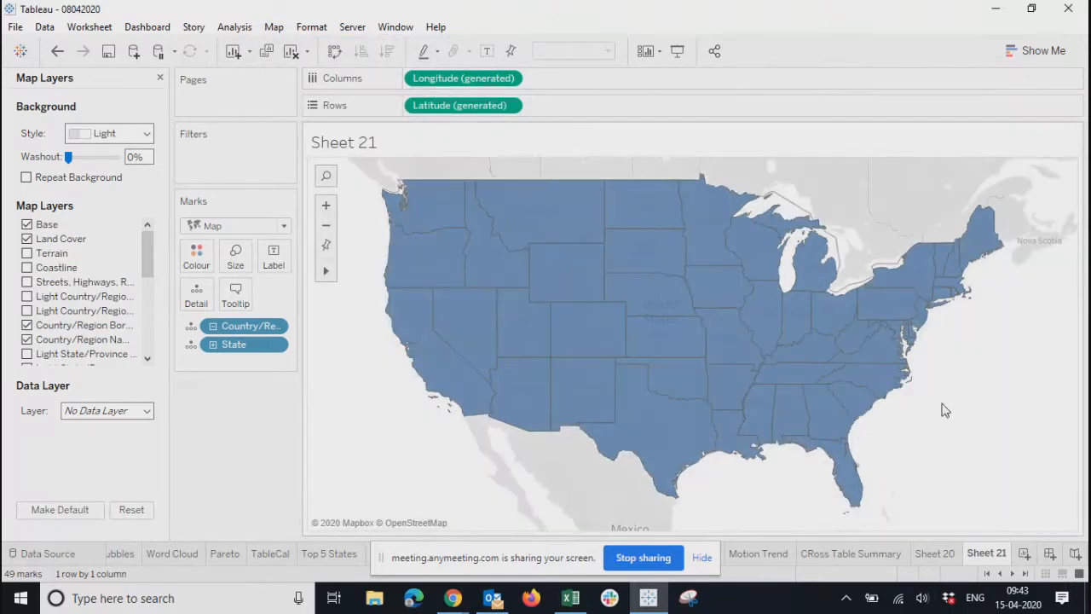
left_click(196, 260)
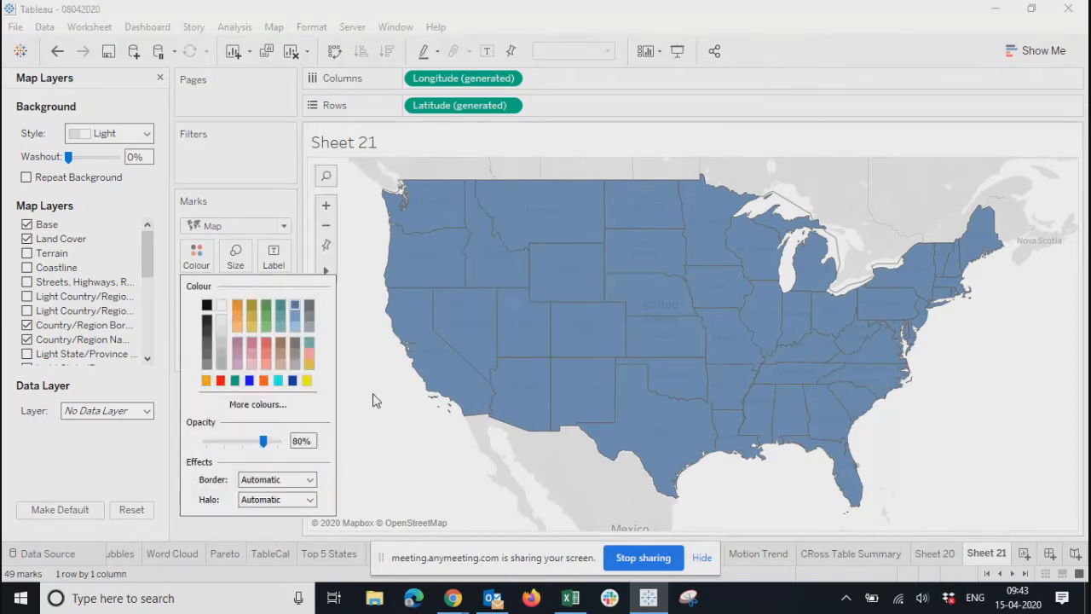
left_click(400, 426)
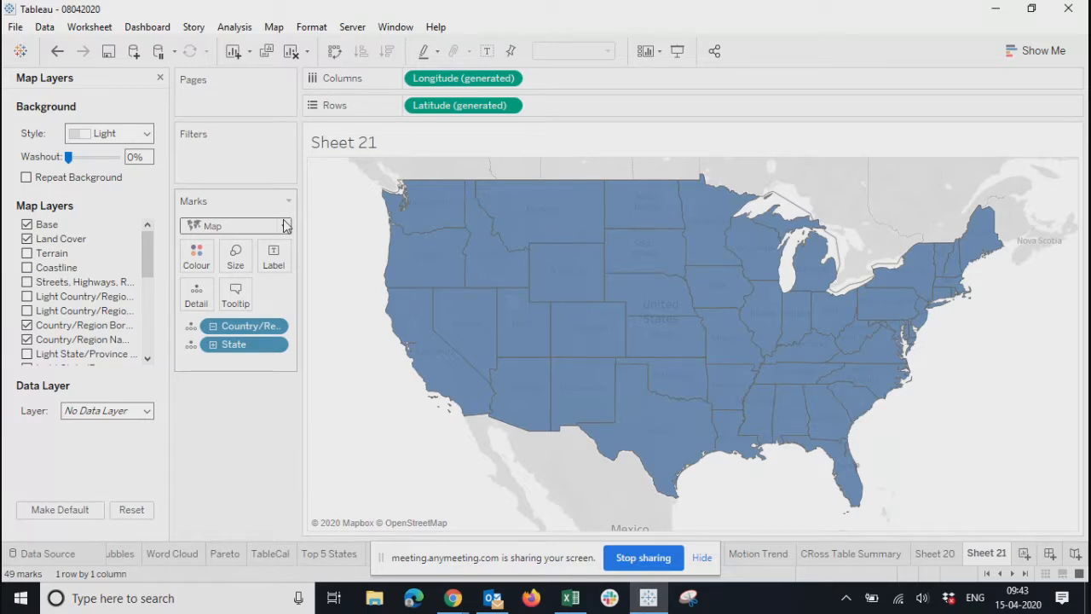
left_click(274, 27)
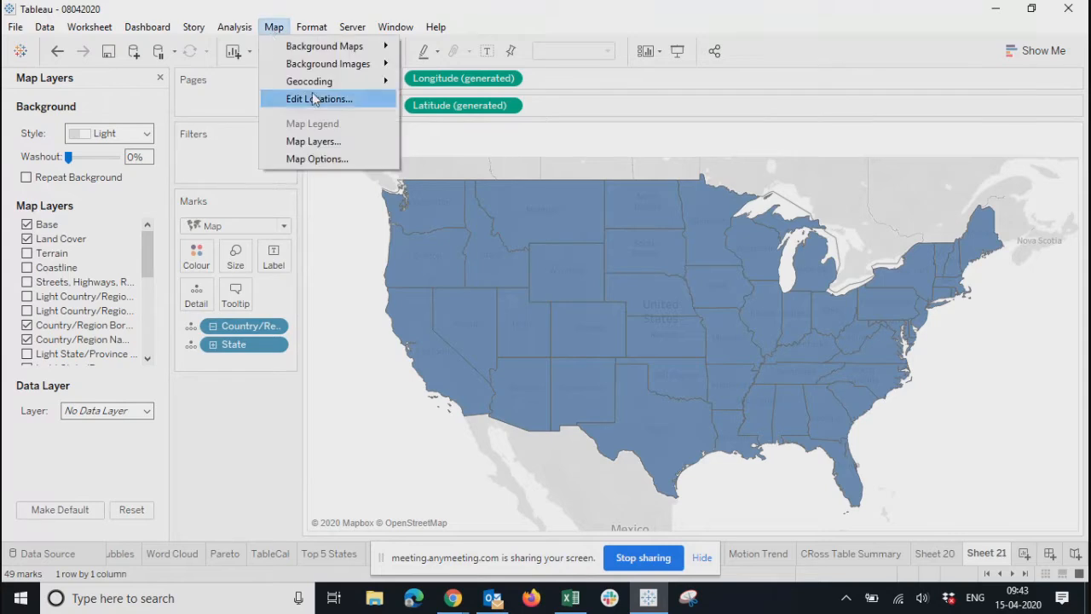
left_click(435, 27)
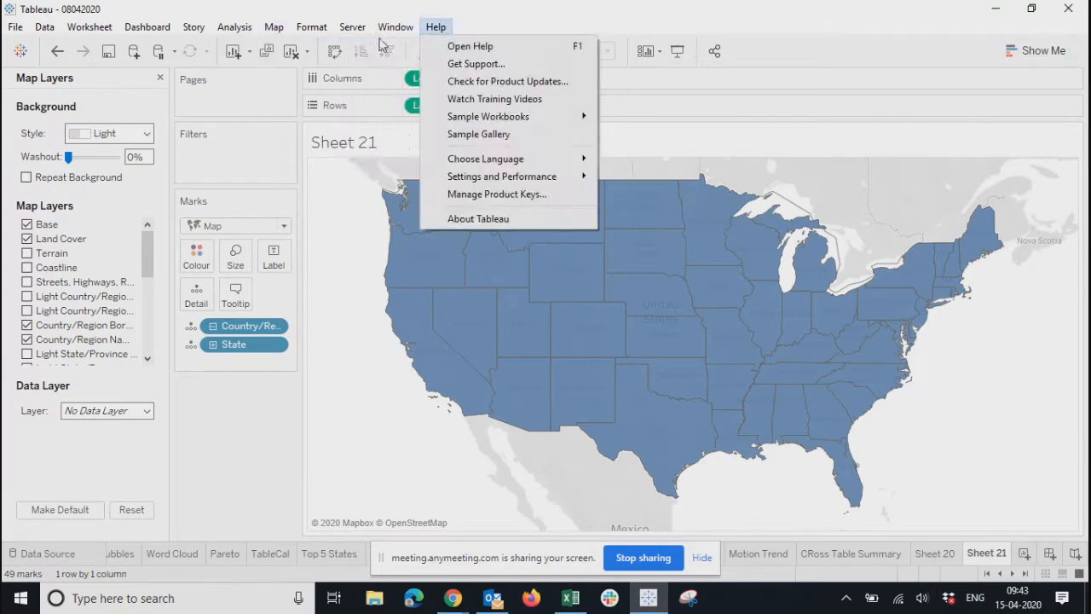
mouse_move(312, 26)
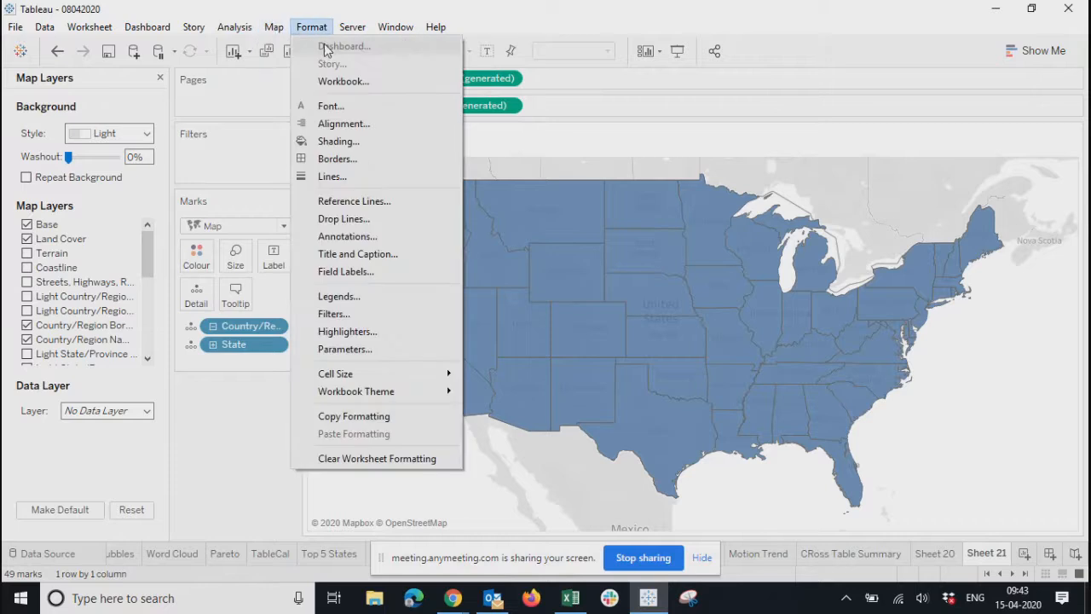
left_click(563, 524)
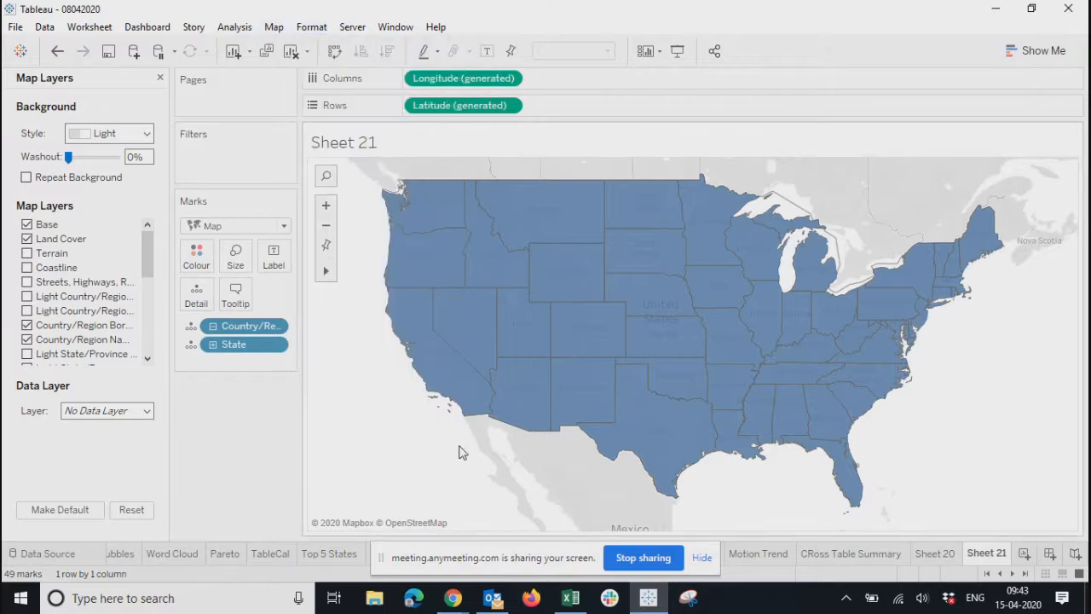
Try to remove the Capture background image of the Sheet1 (Results) data source and close the image list
left_click(274, 28)
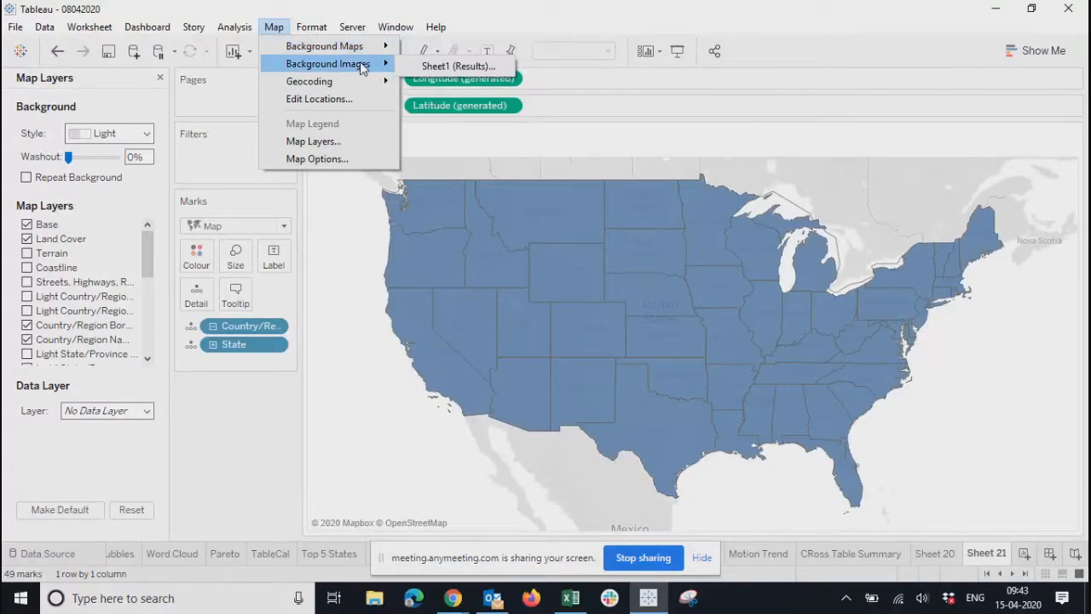
left_click(447, 68)
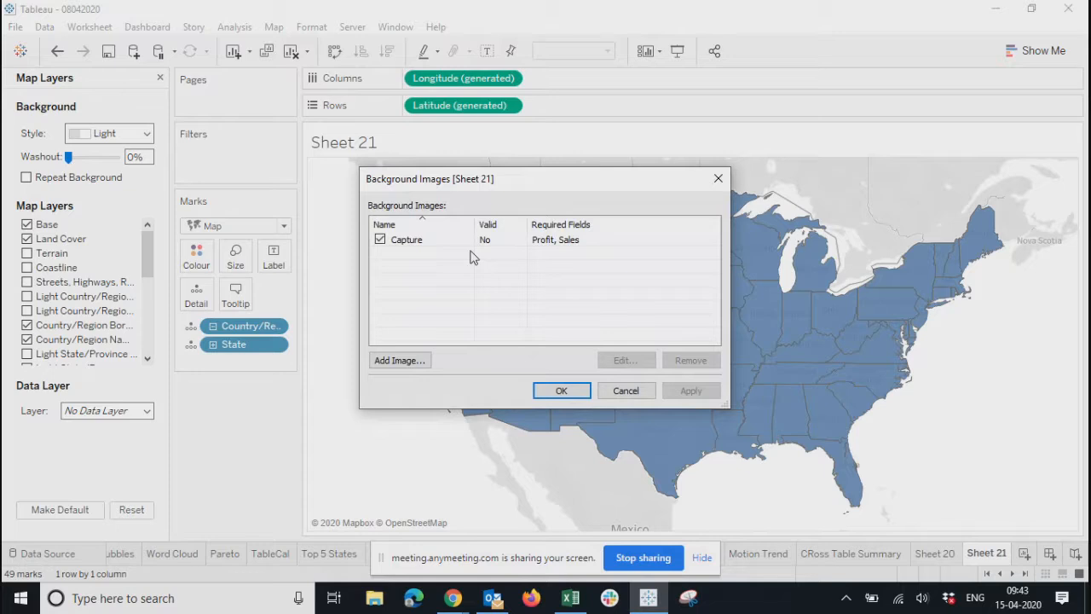
left_click(537, 243)
left_click(690, 361)
left_click(718, 178)
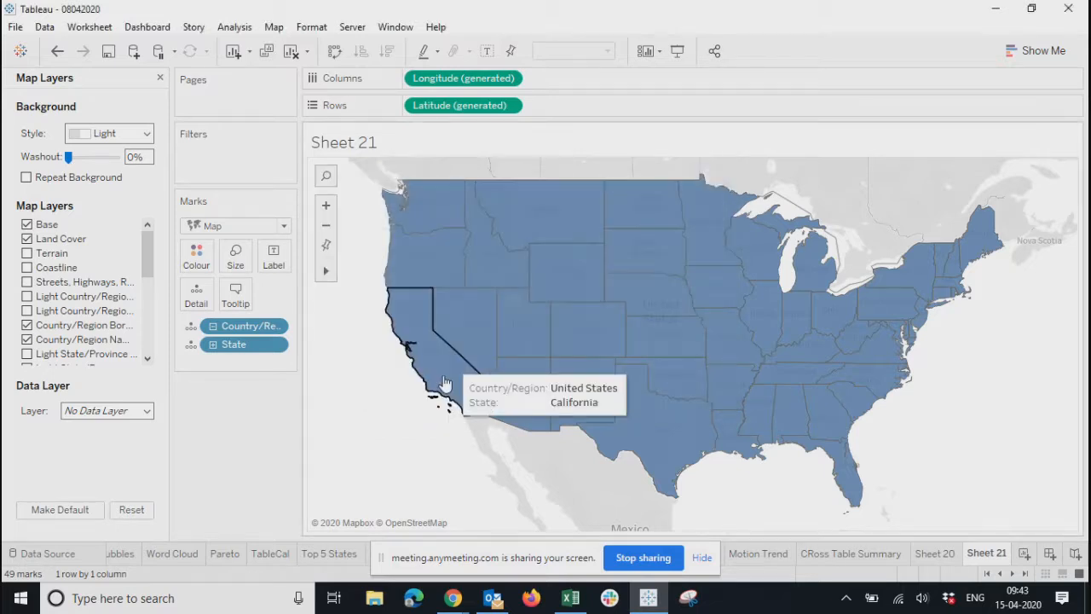
Switch to the 14-april report.xlsx workbook in Excel and go to the empty Sheet3
left_click(550, 550)
left_click_drag(503, 558, 1047, 613)
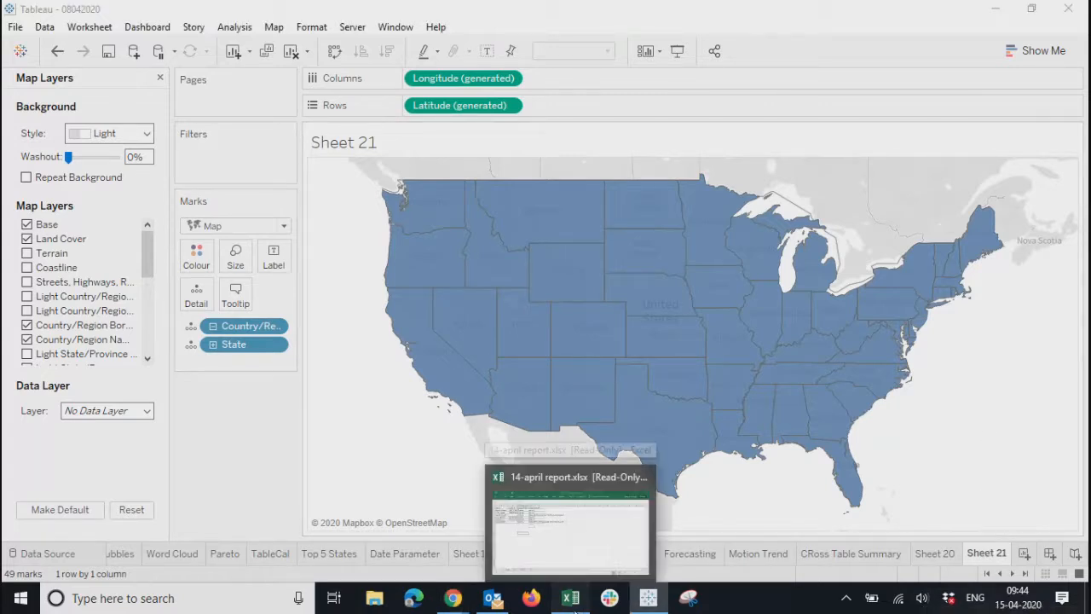
left_click(572, 603)
left_click(210, 545)
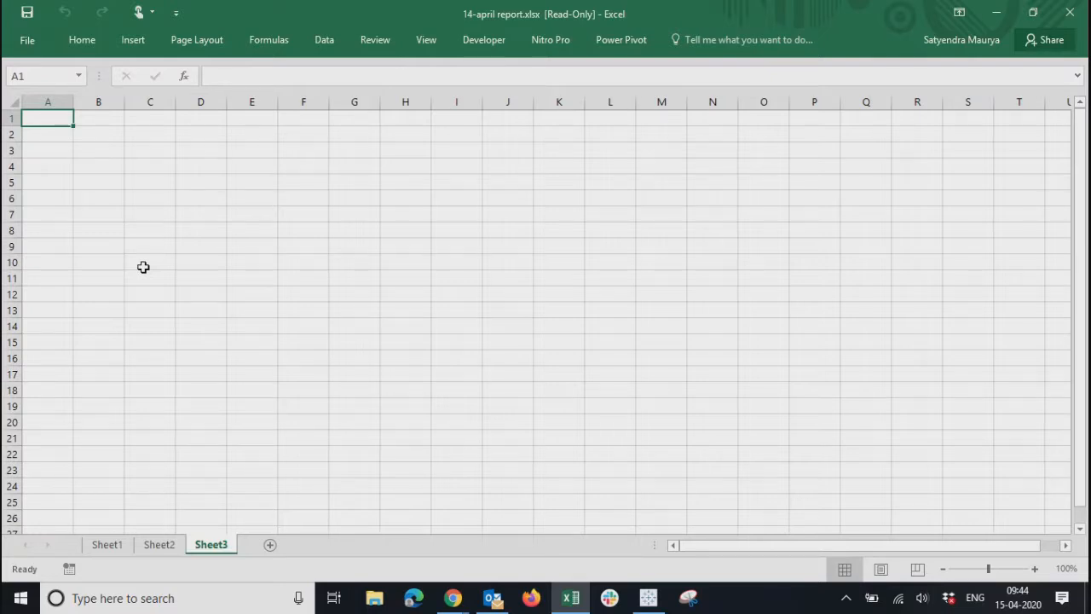
Set the width of column B to 10
left_click(65, 136)
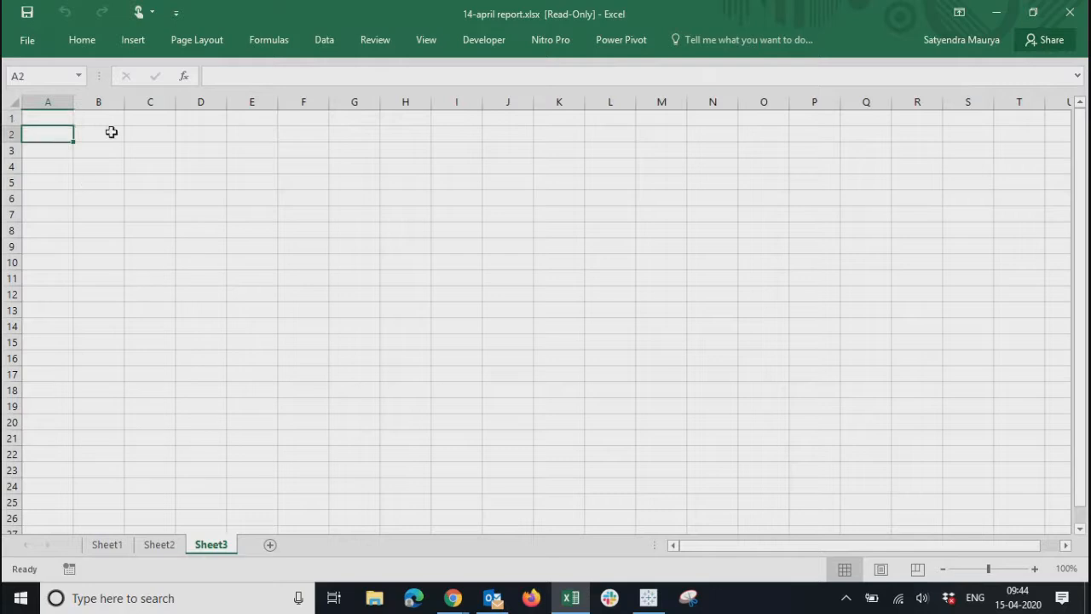
left_click(102, 133)
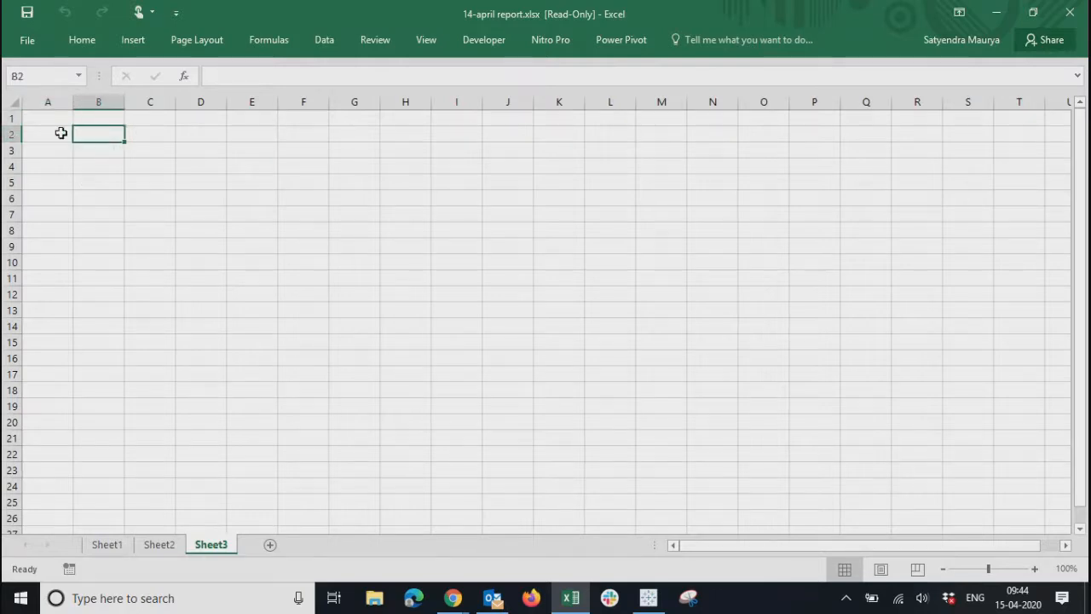
left_click(95, 101)
right_click(94, 103)
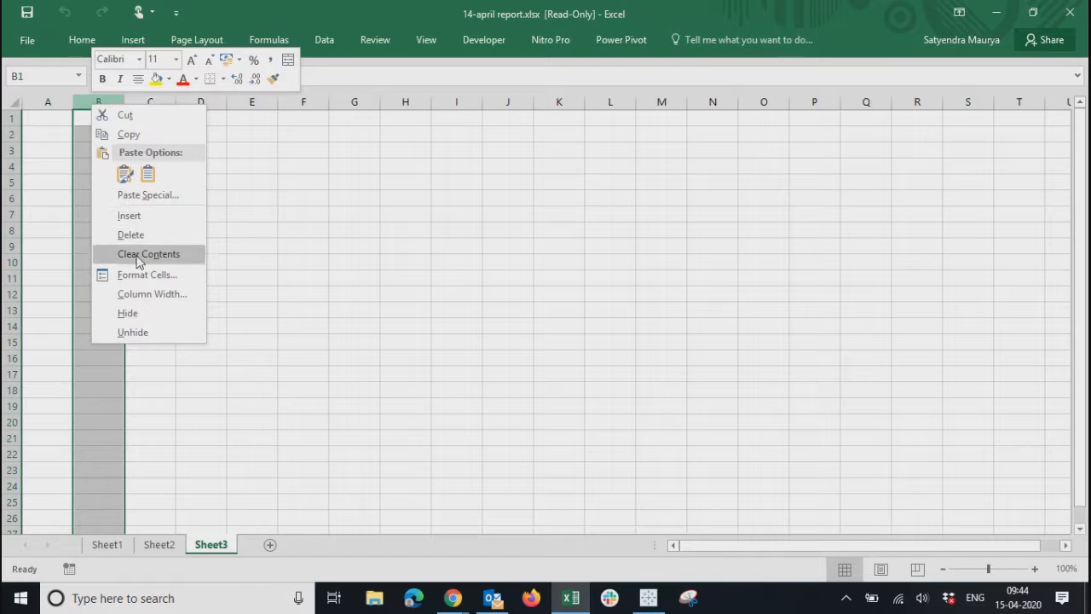
left_click(144, 295)
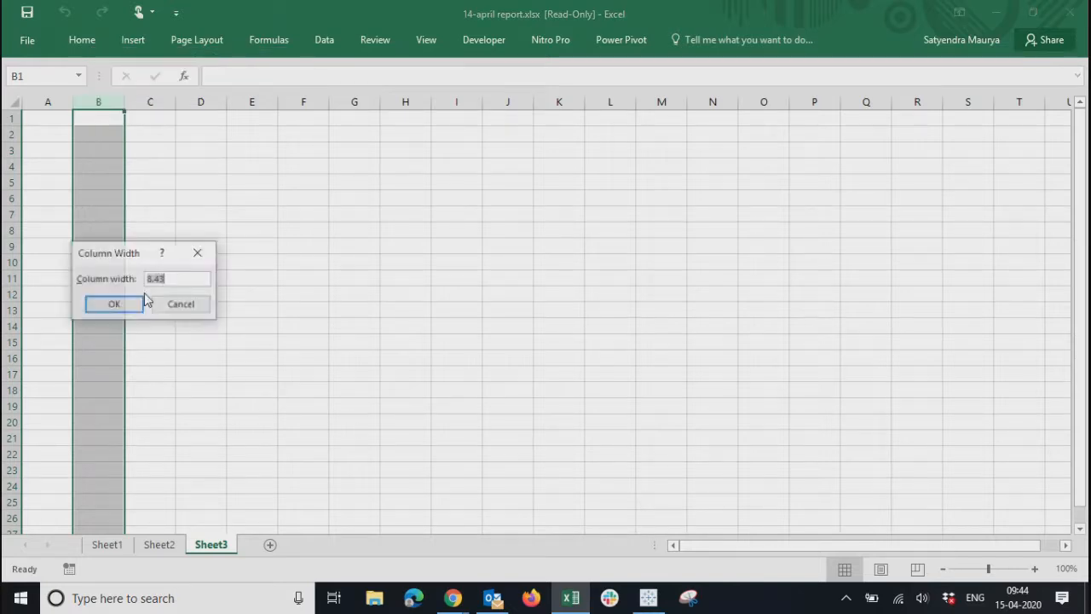
left_click(175, 278)
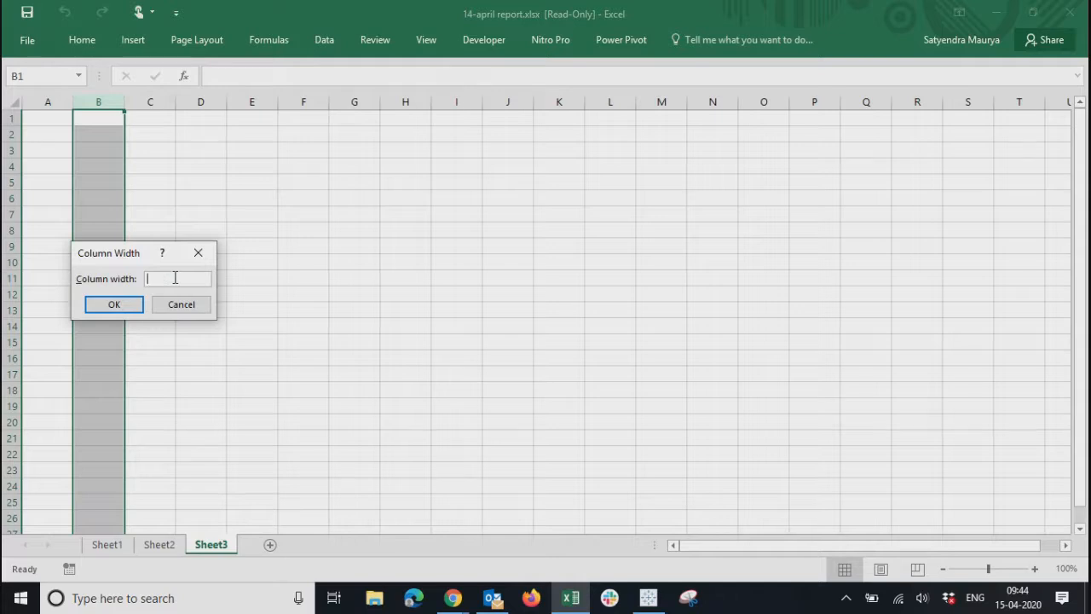
type("10")
left_click(113, 304)
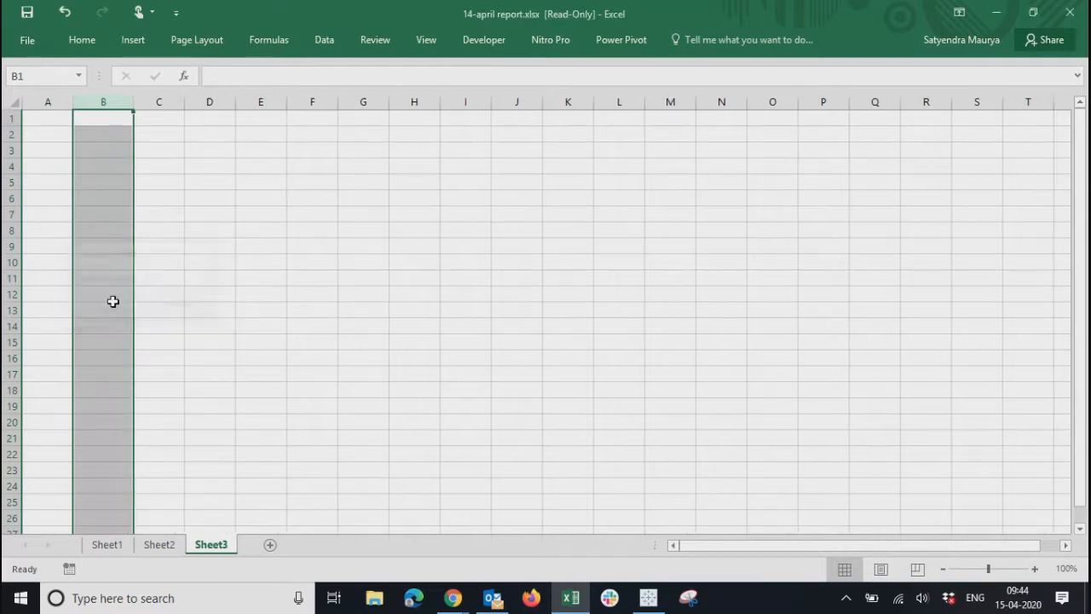
Set the height of rows 2 to 16 to 10
left_click(111, 146)
left_click(85, 135)
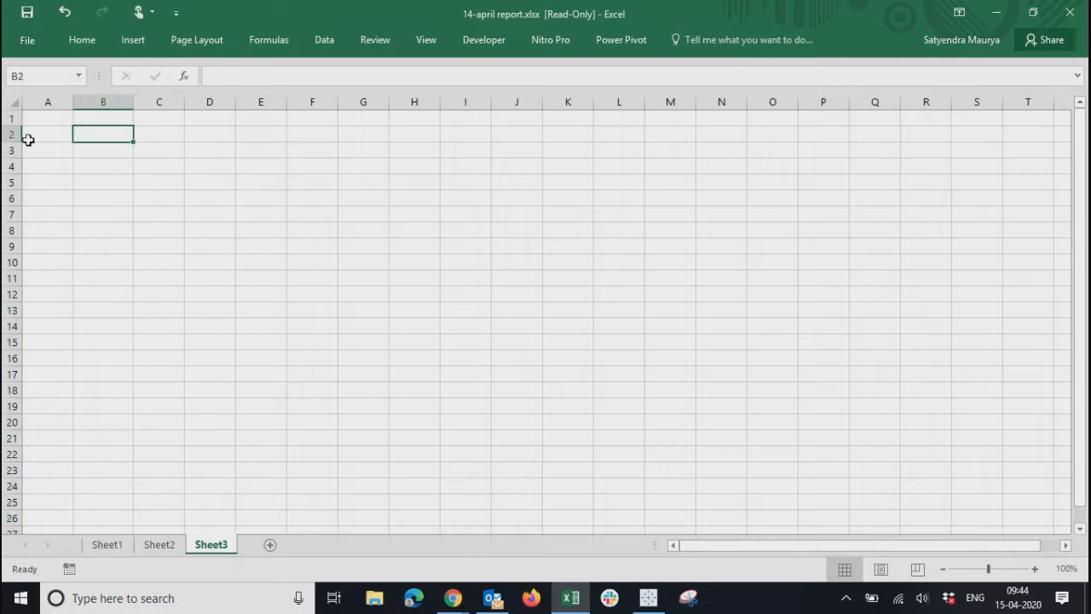
left_click_drag(12, 134, 7, 358)
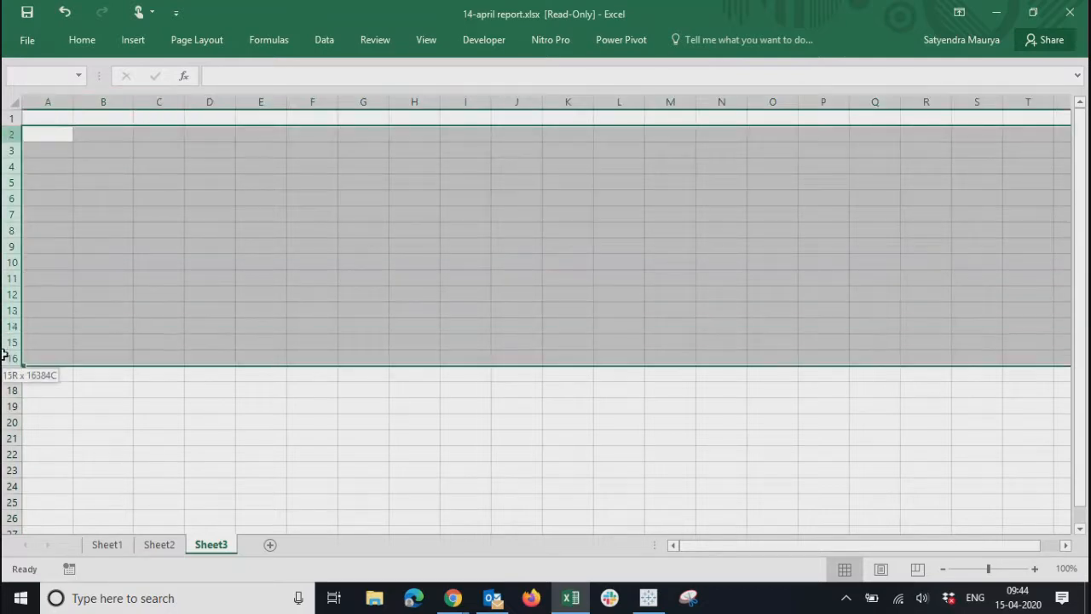
right_click(12, 292)
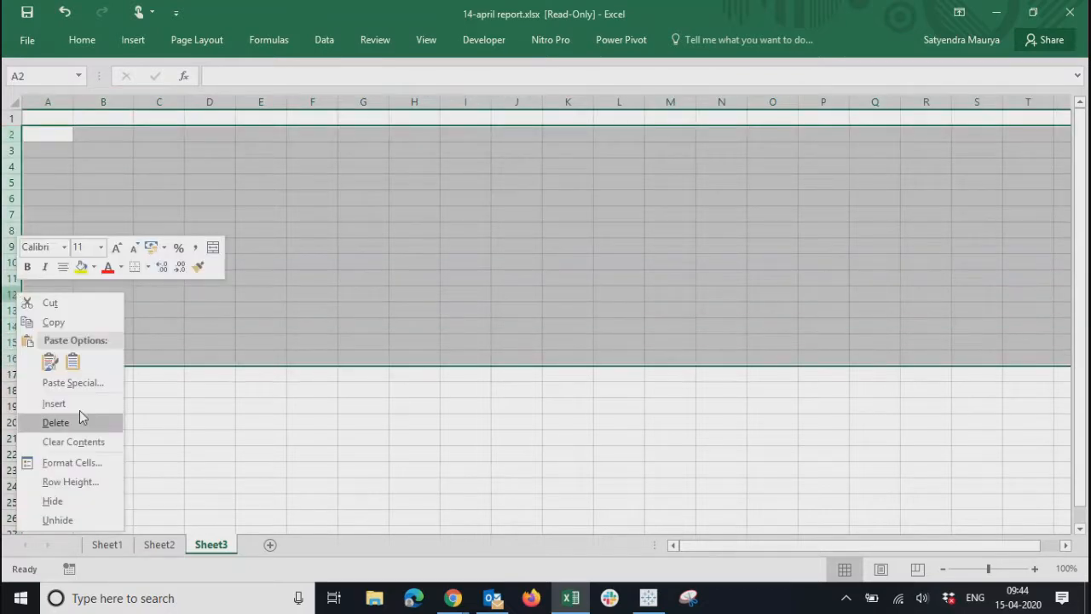
left_click(72, 483)
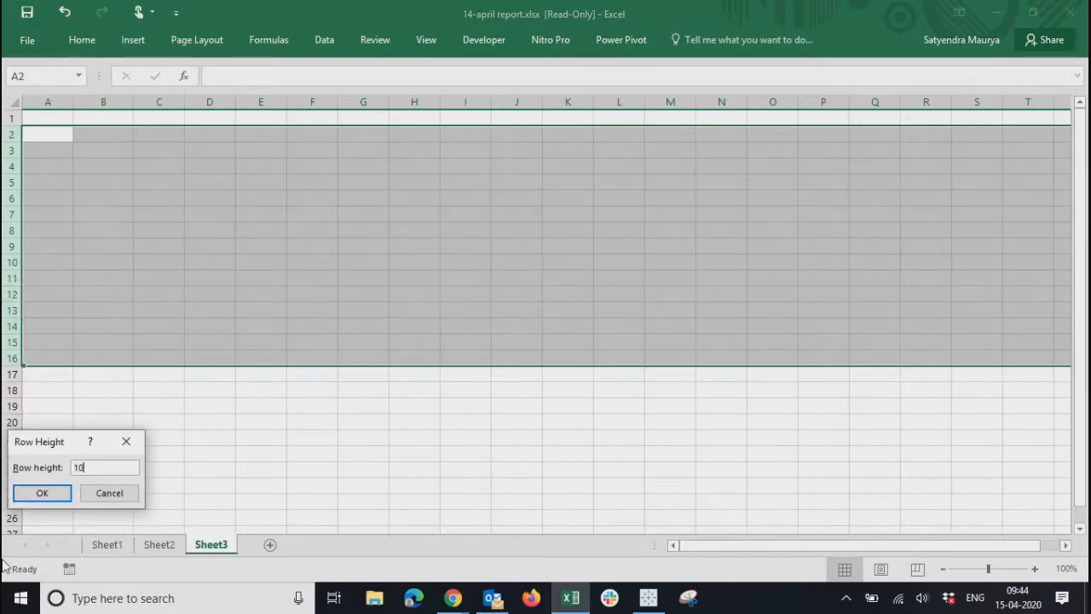
left_click(42, 493)
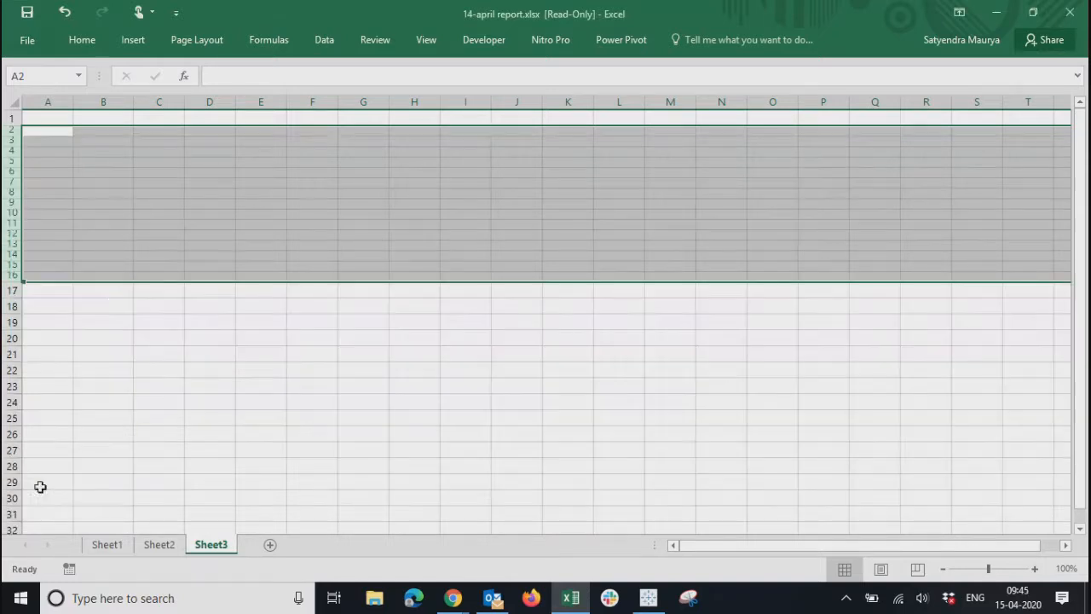
Set the height of rows 2 to 16 to 100, then autofit those rows
right_click(7, 162)
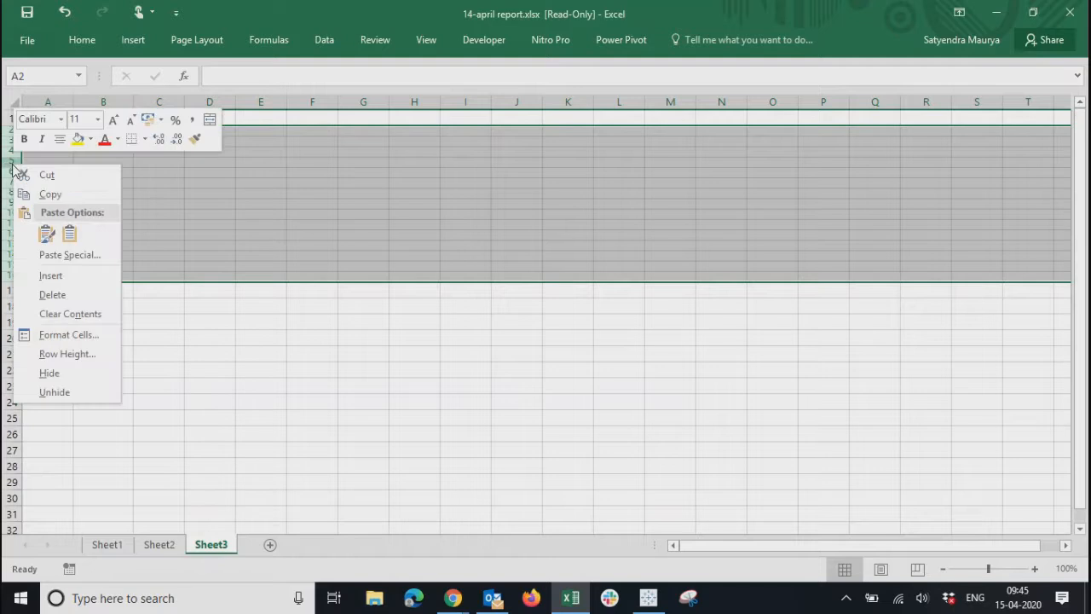
left_click(59, 354)
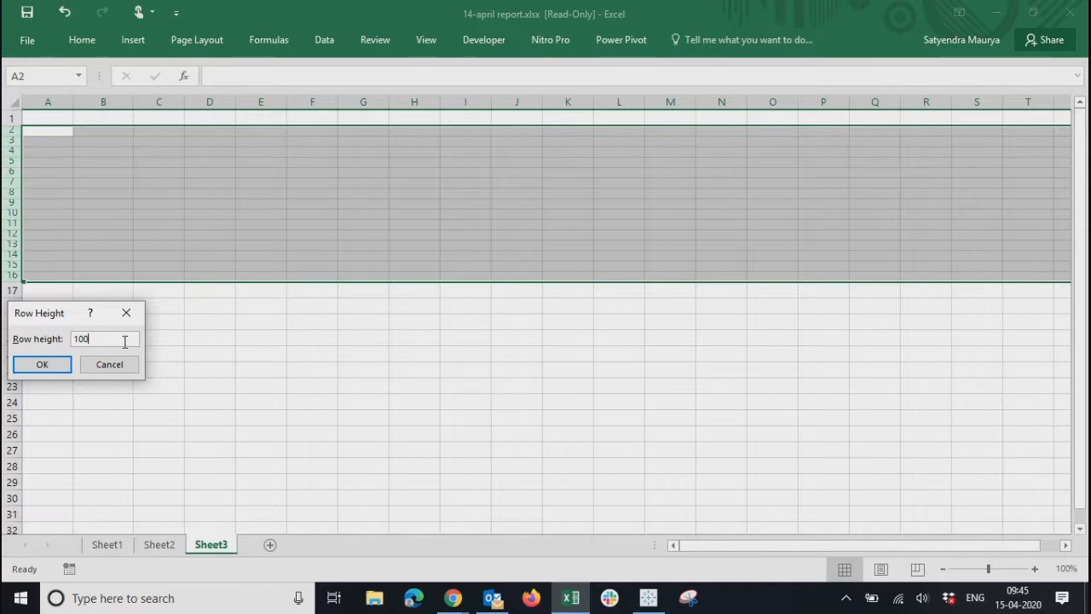
left_click(38, 367)
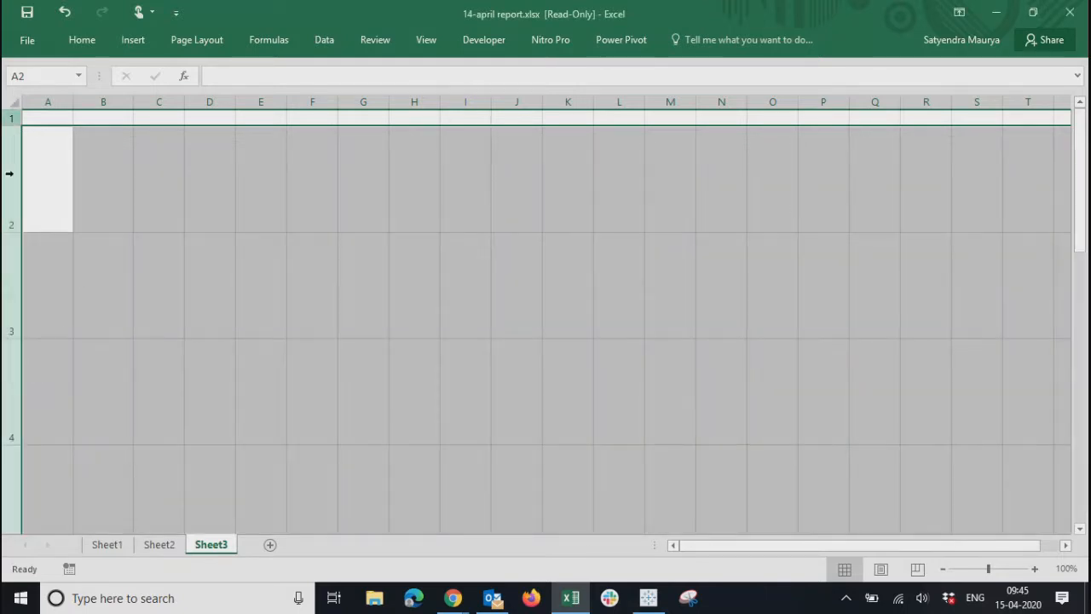
double_click(14, 232)
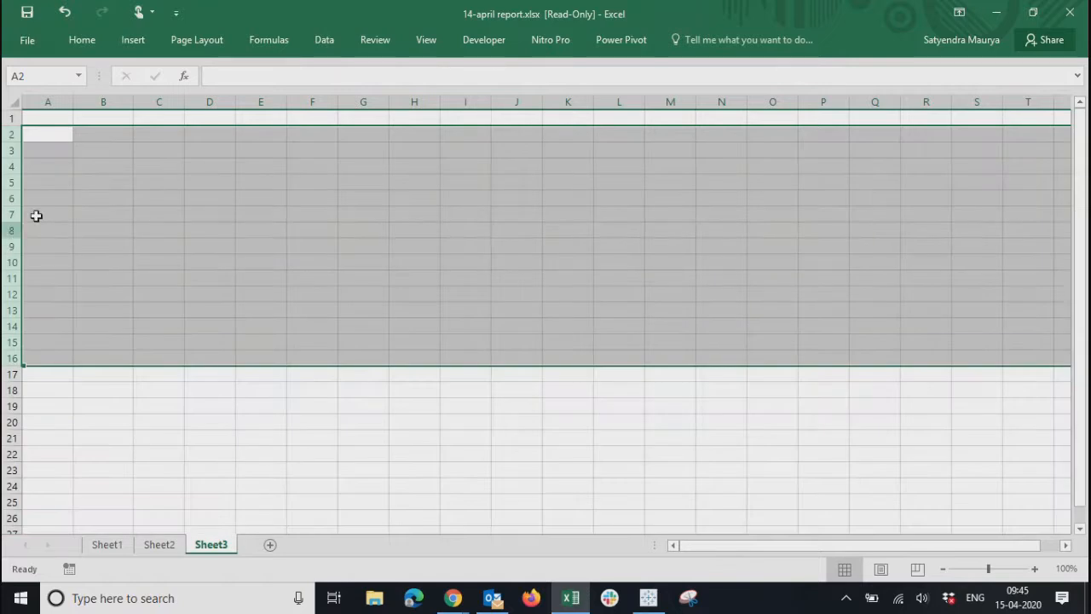
Enlarge all rows from row 2 down to about row 19 to roughly double their height
left_click(135, 177)
left_click_drag(10, 135, 14, 407)
left_click_drag(9, 174, 11, 186)
right_click(12, 194)
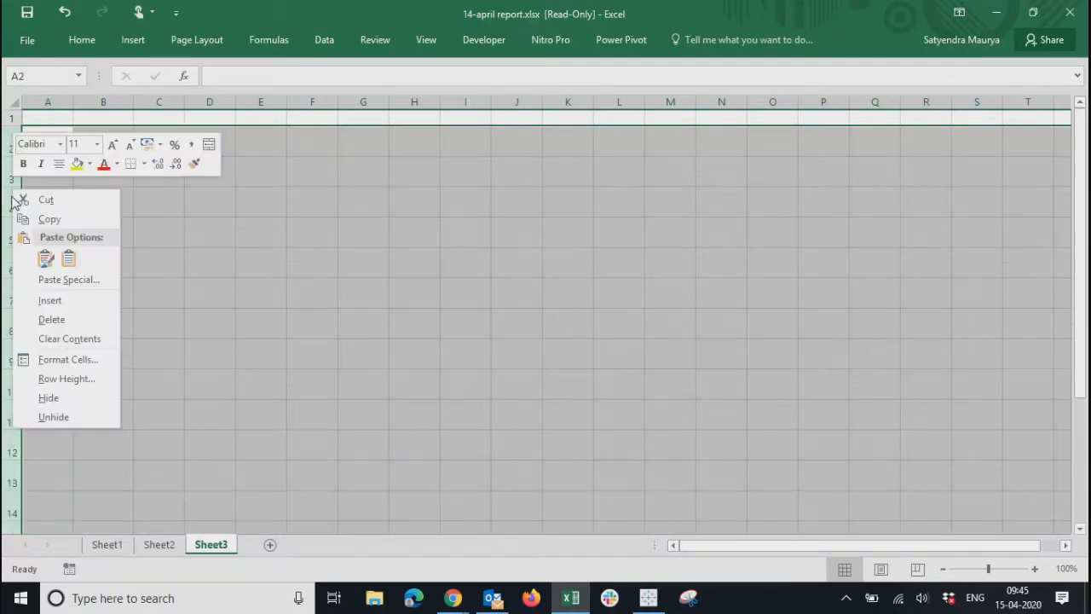
key("Escape")
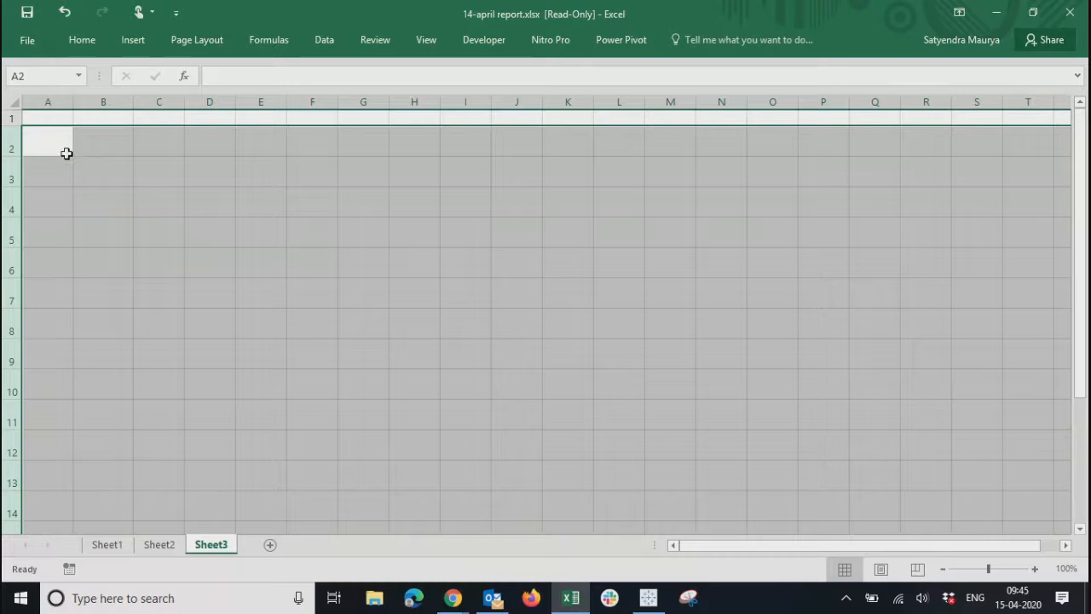
Enter Column1 in cell B2 and fill the series across to Column6 in G2
left_click(97, 148)
left_click_drag(105, 144, 436, 291)
left_click(98, 143)
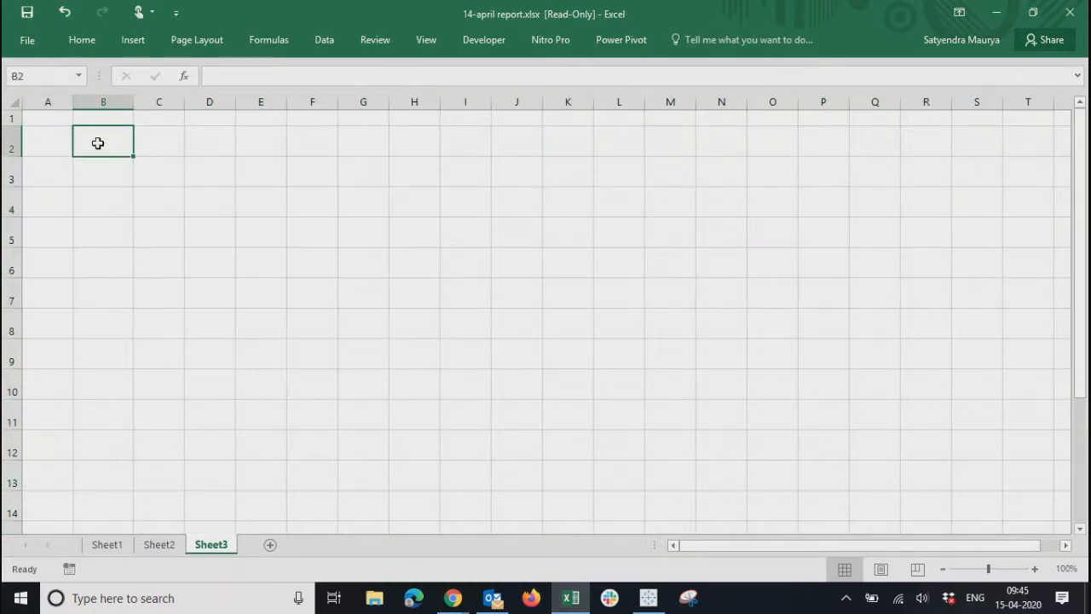
type("Column1")
key("Return")
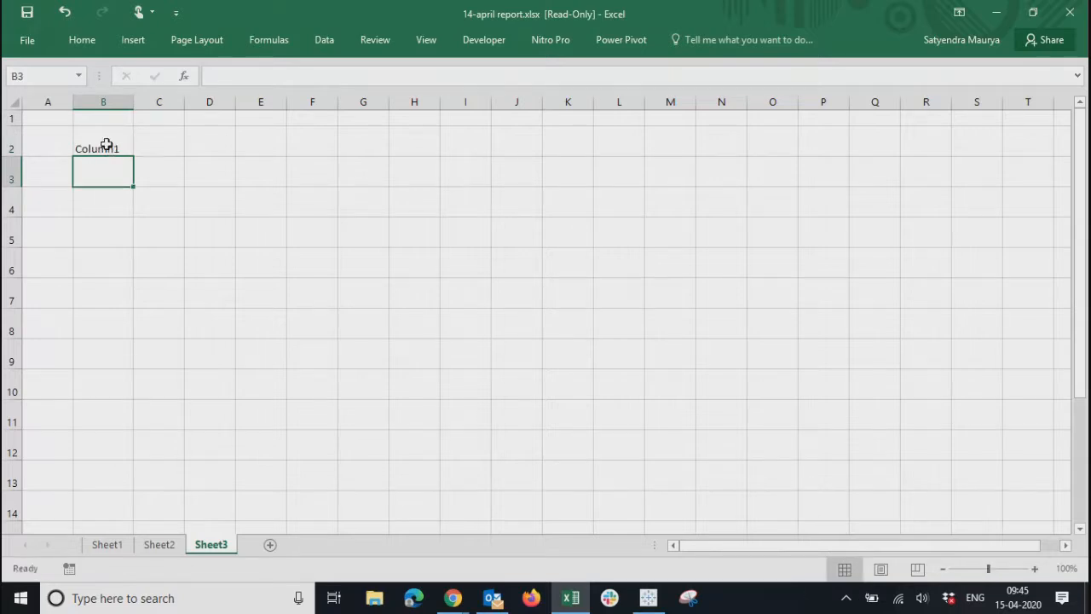
left_click(112, 145)
left_click_drag(135, 158, 381, 156)
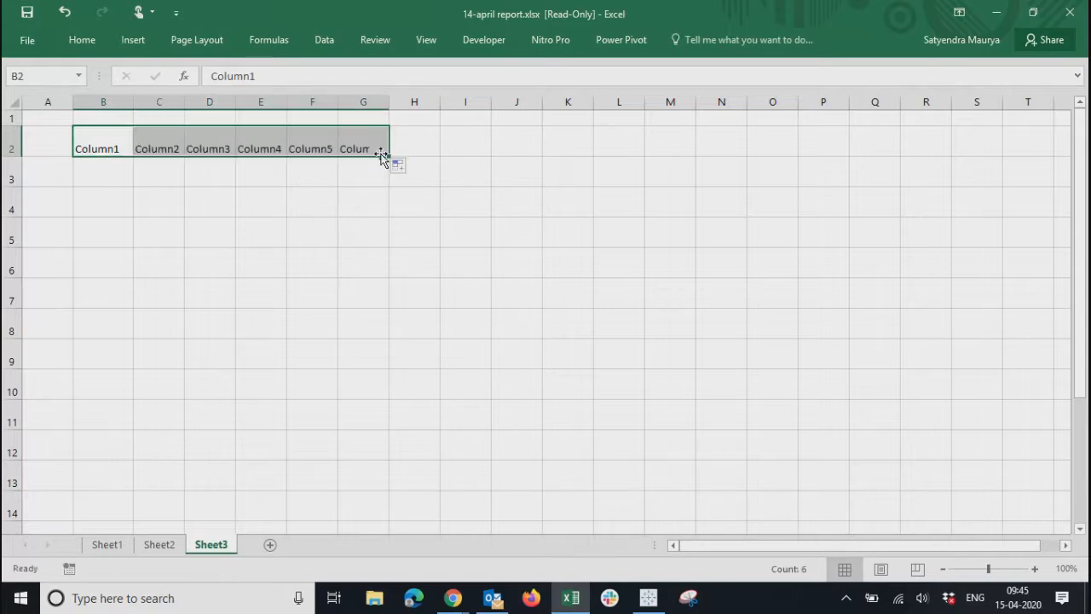
Copy the Column1 to Column6 labels from row 2 into B9:G9
key("ctrl+c")
key("Down")
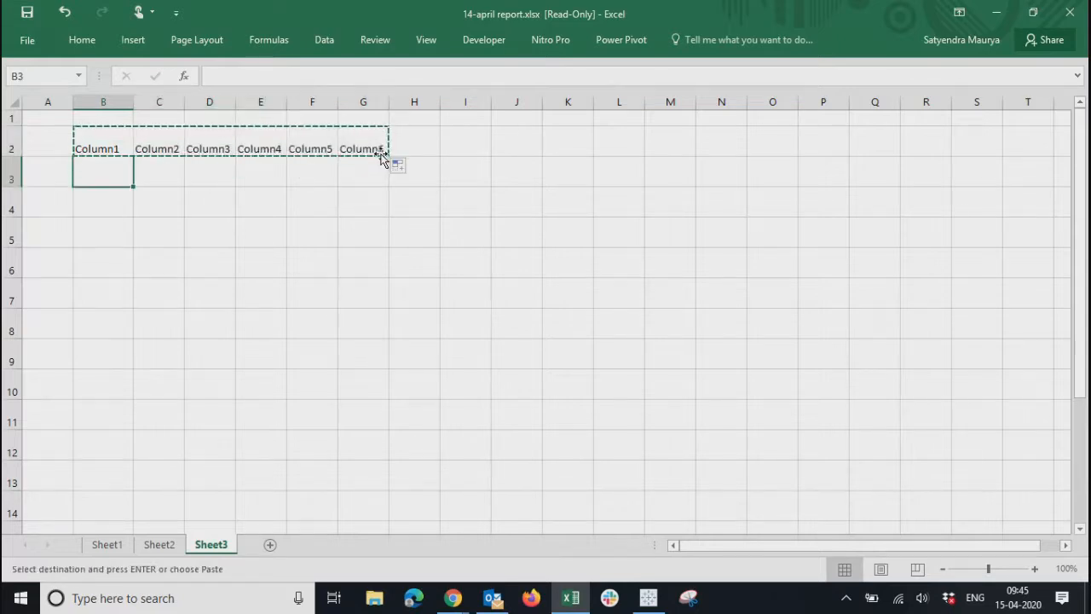
key("Down")
key("Down")
key("Down")
key("Down")
key("Down")
key("Down")
key("Down")
key("Down")
key("Down")
key("Down")
key("Up")
key("Up")
key("Up")
key("Up")
key("ctrl+v")
Clear the original column labels from cells B2:G2
key("Up")
key("Up")
key("Up")
key("Up")
key("Up")
key("Up")
key("Up")
key("shift+Right")
key("shift+Right")
key("shift+Right")
key("shift+Right")
key("shift+Right")
key("Delete")
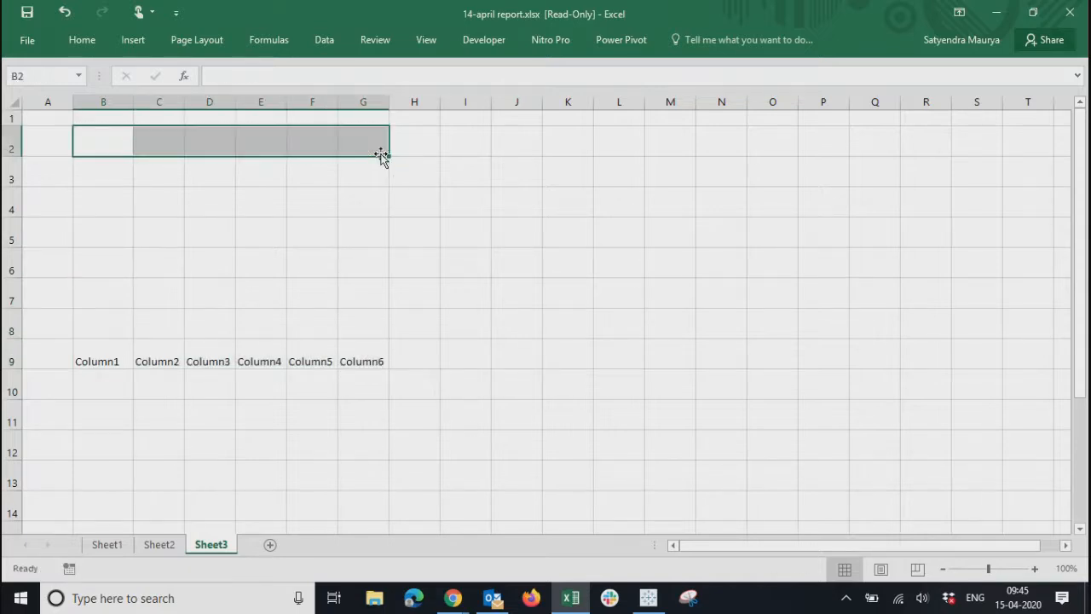
Enter the values 10, 20, 30, 40, 50 and 60 upward in column A, from A8 to A3
left_click(103, 345)
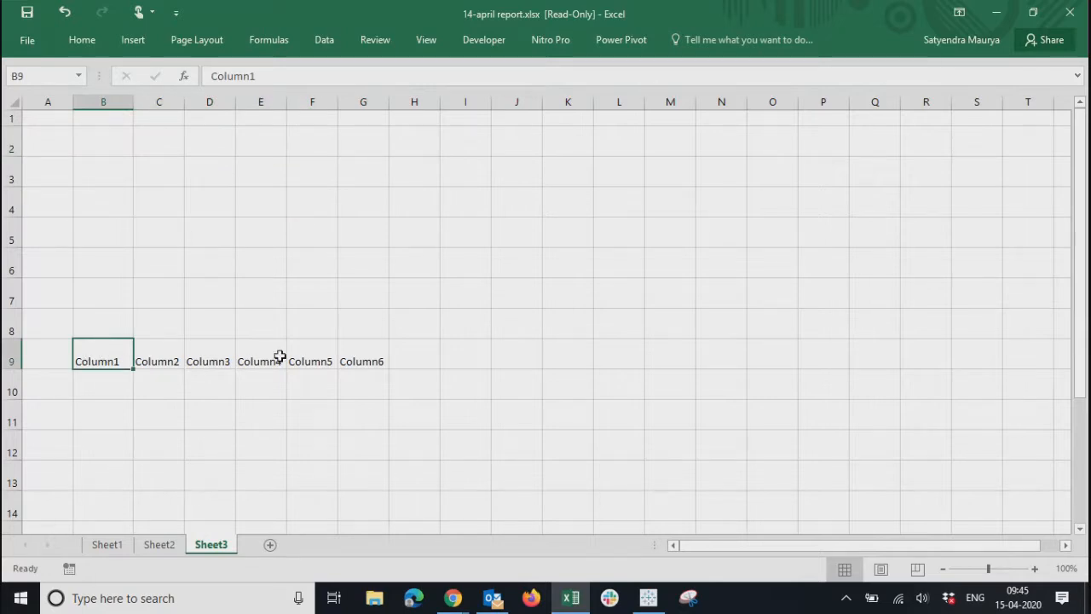
left_click(47, 354)
left_click(44, 325)
left_click(41, 177)
key("Down")
key("Up")
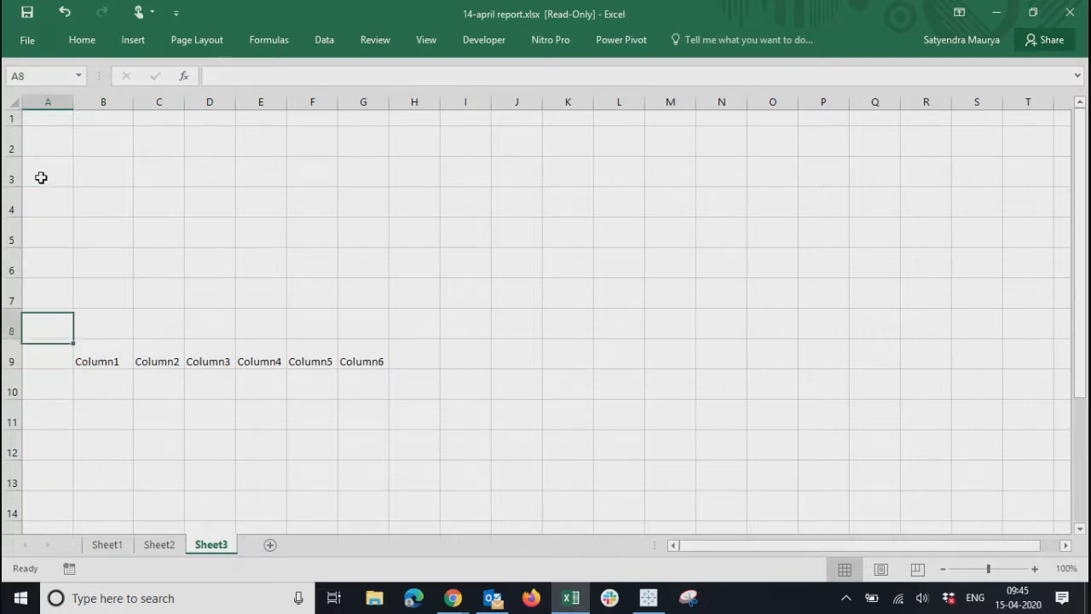
type("1")
key("Up")
type("20")
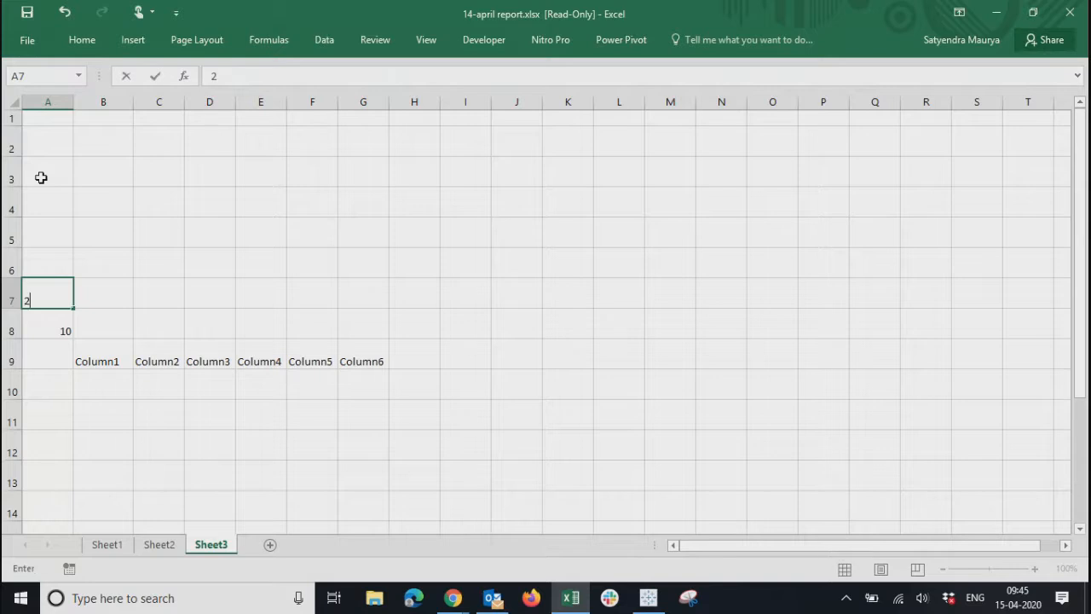
key("Up")
type("30")
key("Up")
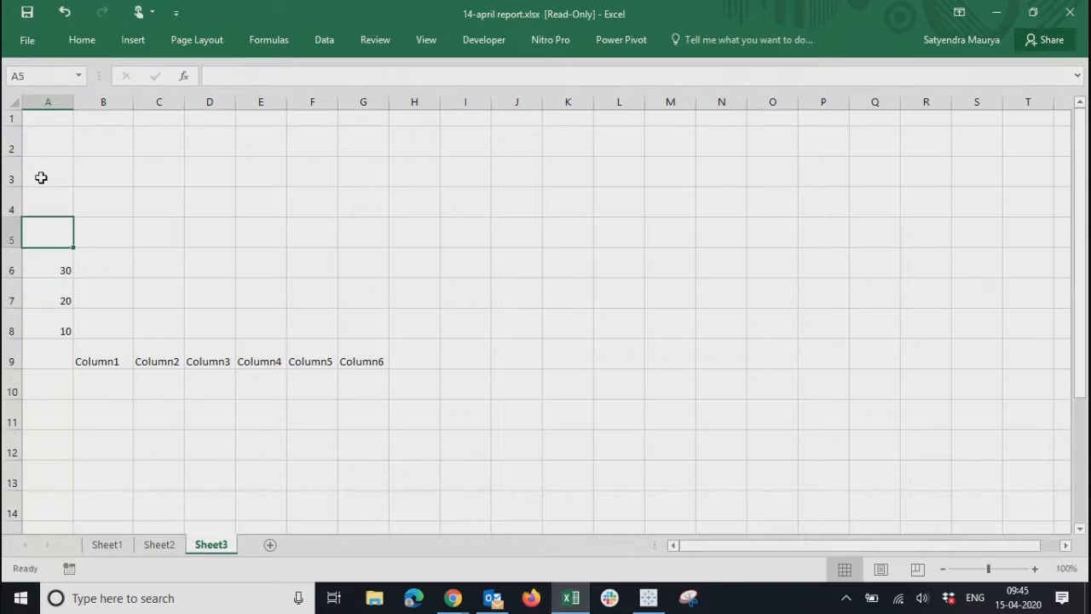
type("40")
key("Up")
type("50")
key("Up")
type("60")
key("Up")
Select the scale cells A3:A9 and hide the gridlines of Sheet3
left_click(41, 177)
key("shift+Down")
key("shift+Down")
key("shift+Down")
key("shift+Down")
key("shift+Down")
key("shift+Down")
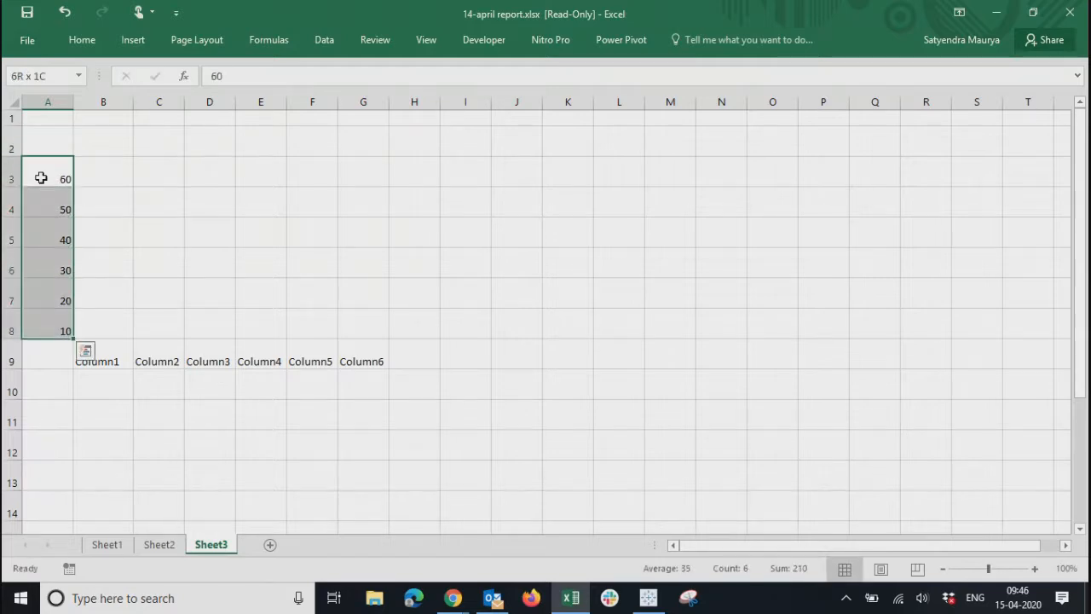
left_click(83, 39)
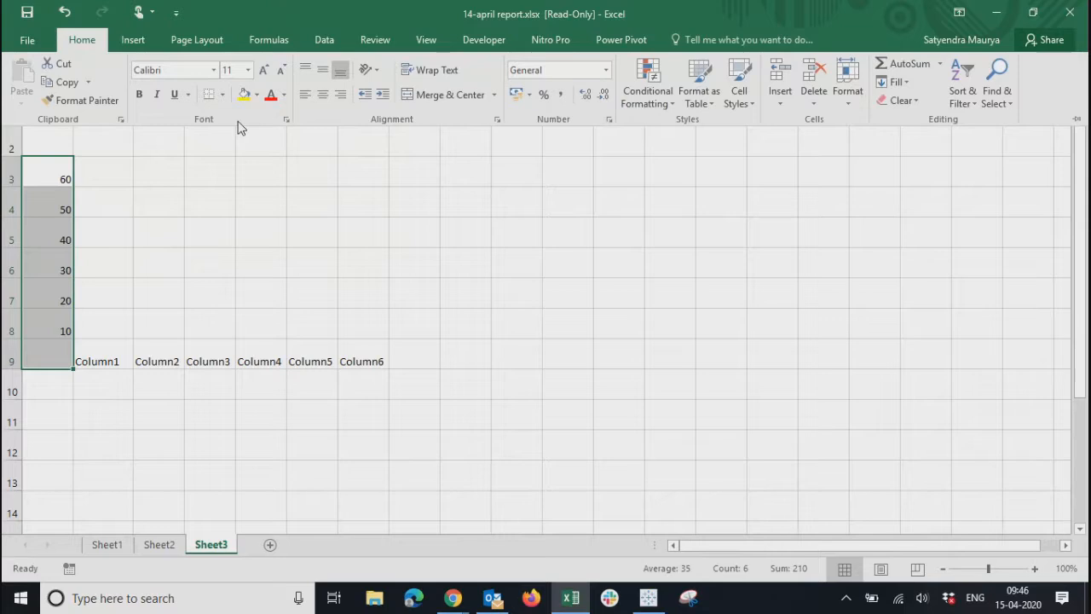
left_click(426, 39)
left_click(175, 95)
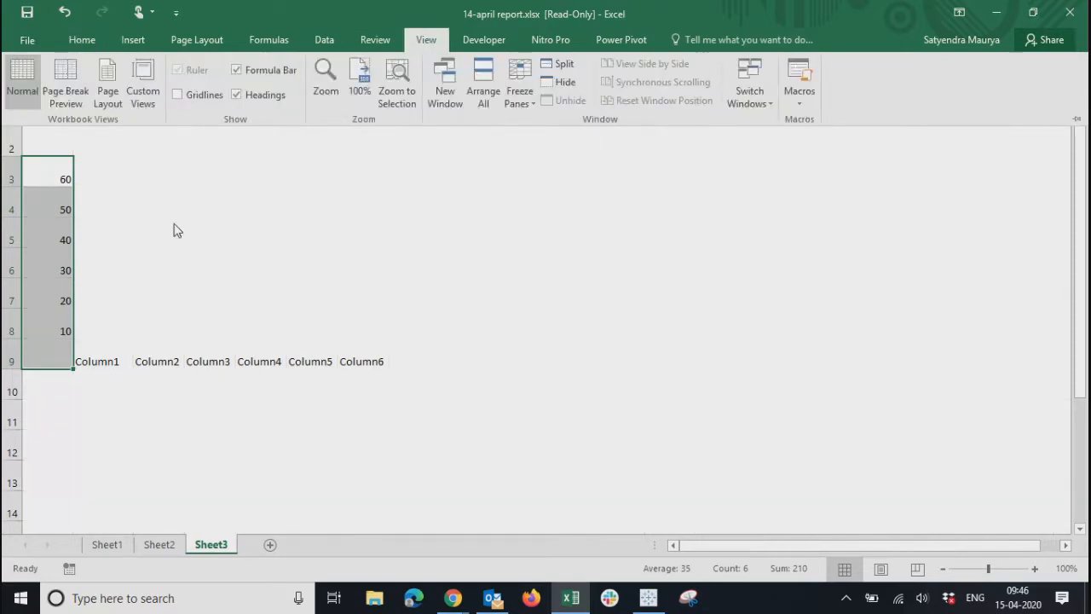
left_click(82, 39)
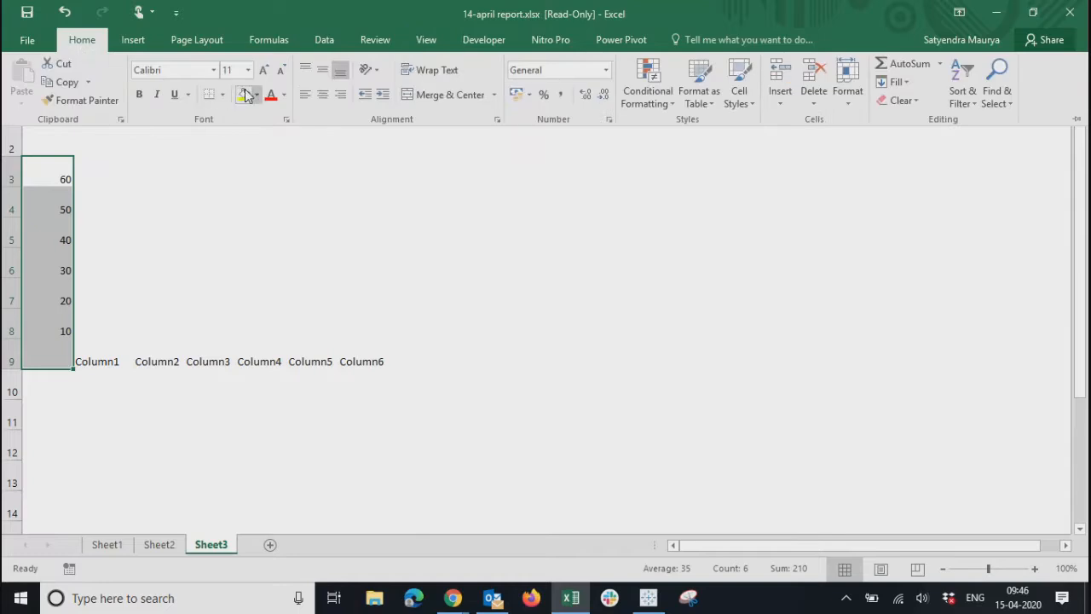
Centre the scale cells A3:A9 vertically and horizontally and give them all borders
left_click(322, 69)
left_click(322, 94)
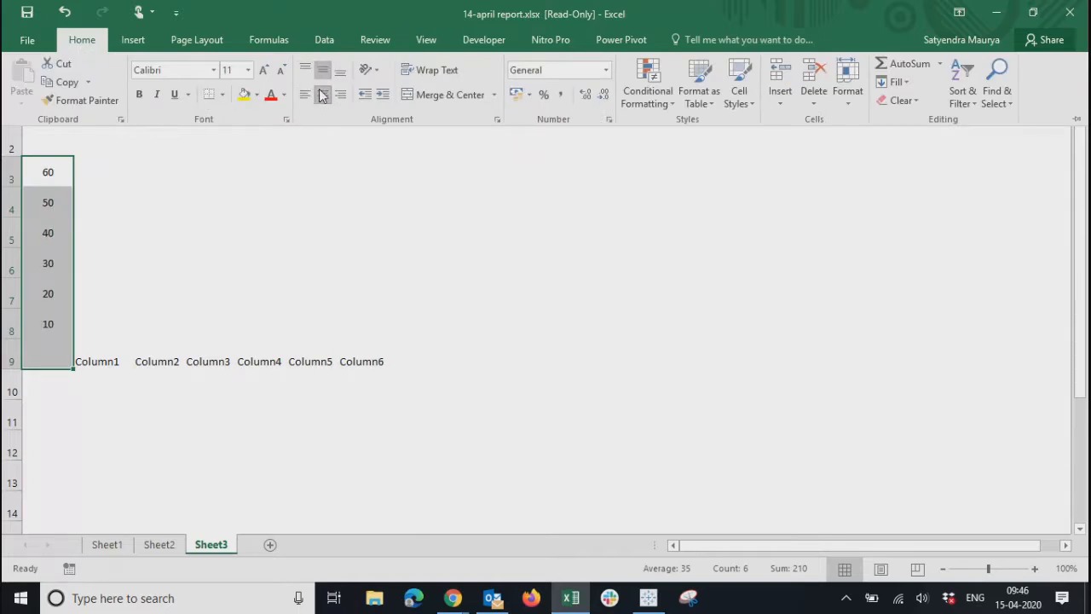
left_click(222, 95)
left_click(212, 240)
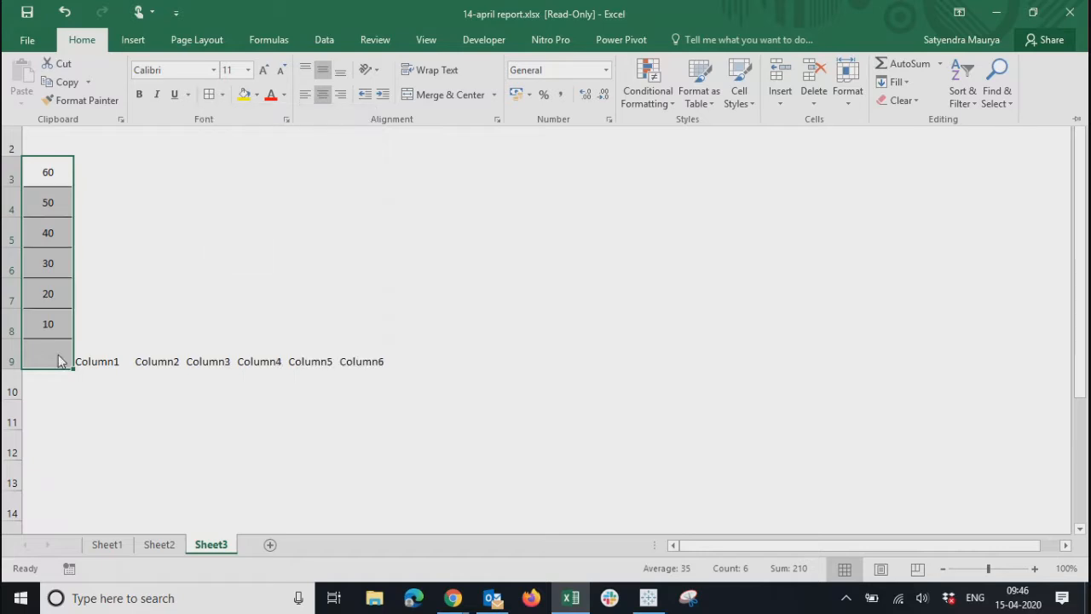
Apply all borders to the column label row A9:G9
key("ctrl+F1")
key("Down")
key("Down")
key("Down")
key("Down")
key("Down")
key("Down")
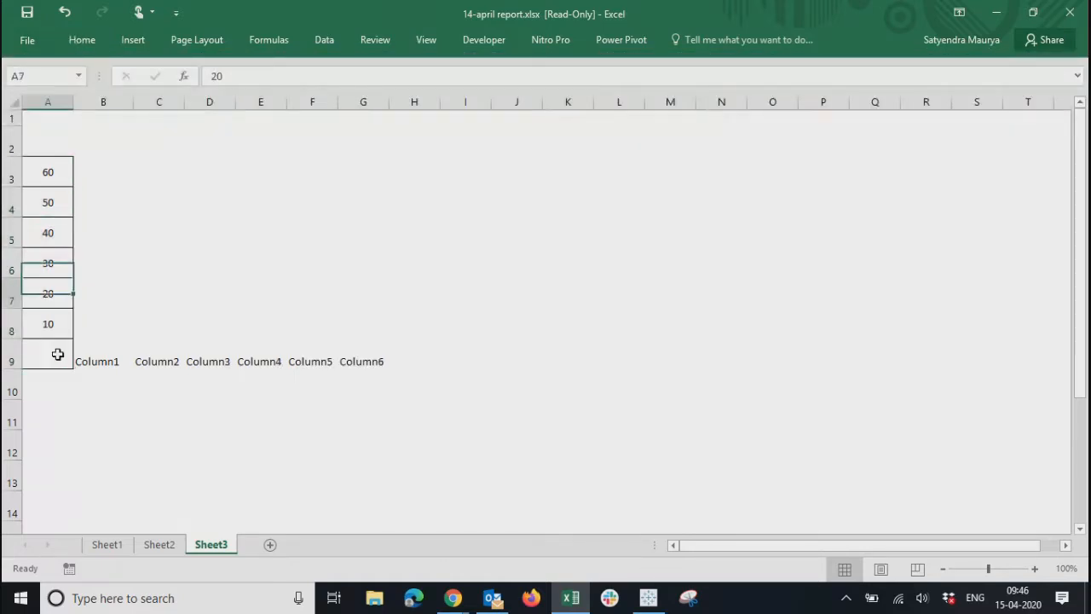
key("shift+Right")
key("shift+Right")
key("shift+Right")
key("shift+Right")
key("shift+Right")
key("shift+Right")
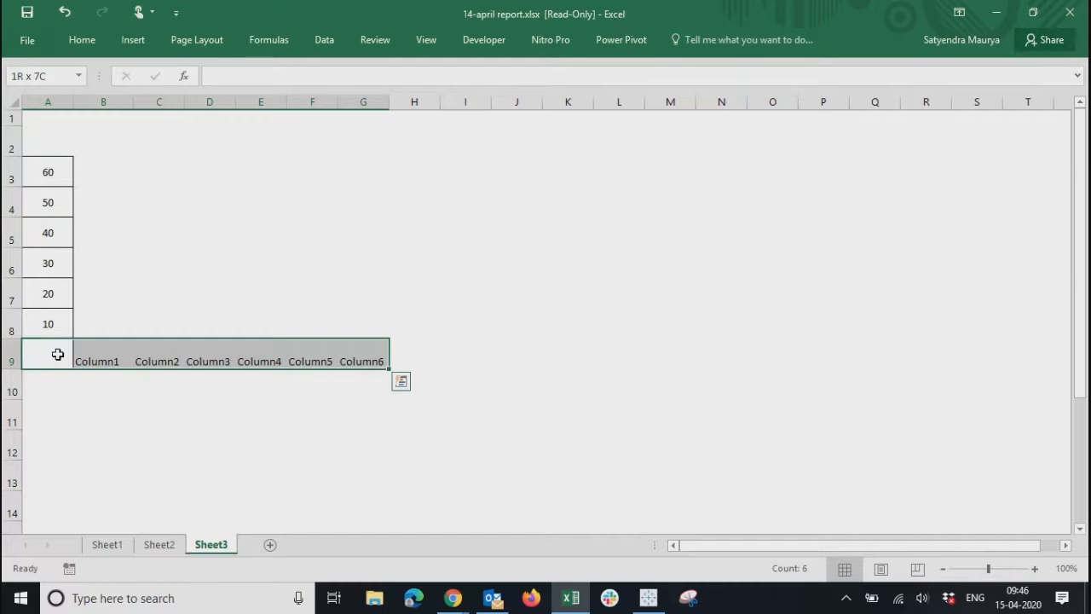
left_click(138, 40)
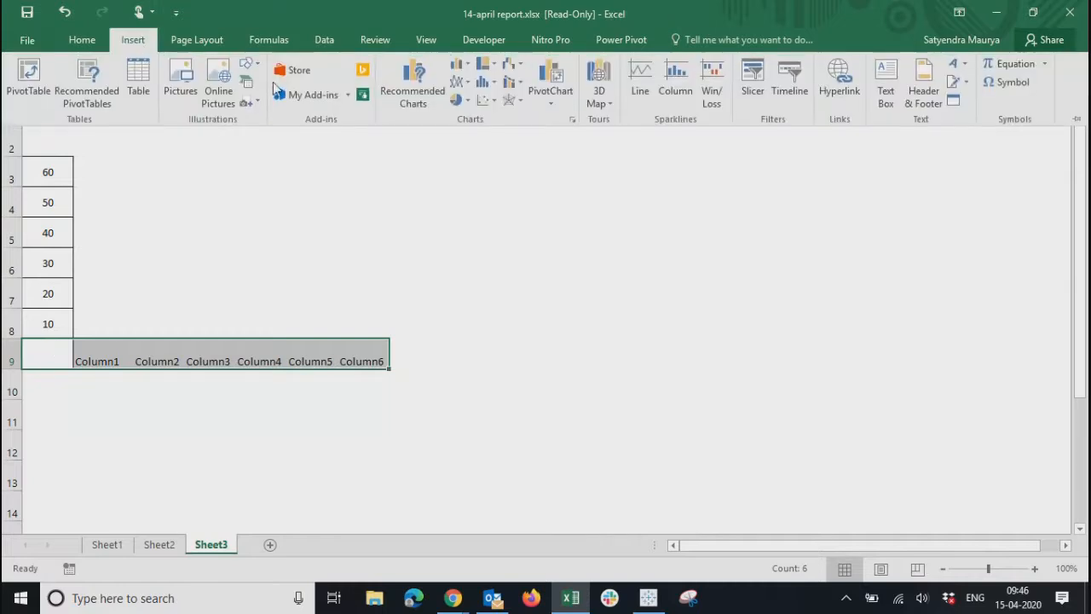
left_click(216, 47)
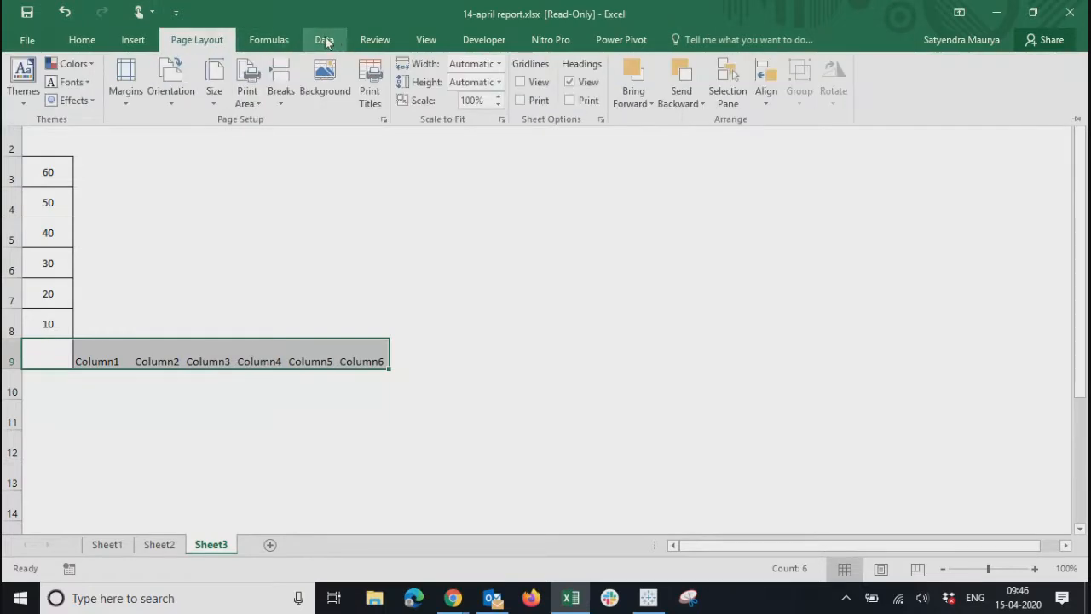
left_click(87, 42)
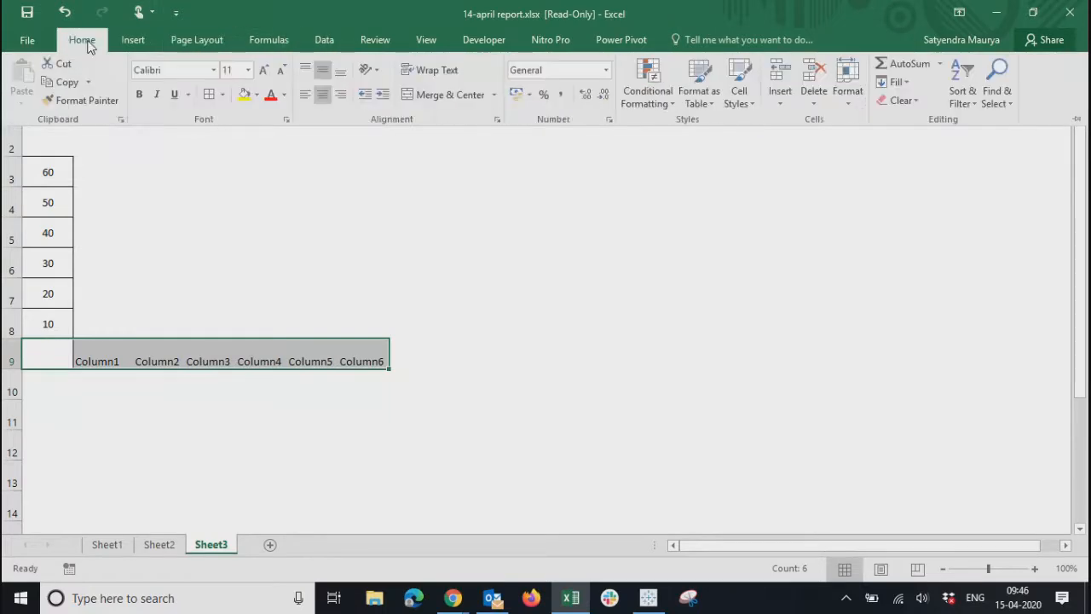
left_click(209, 95)
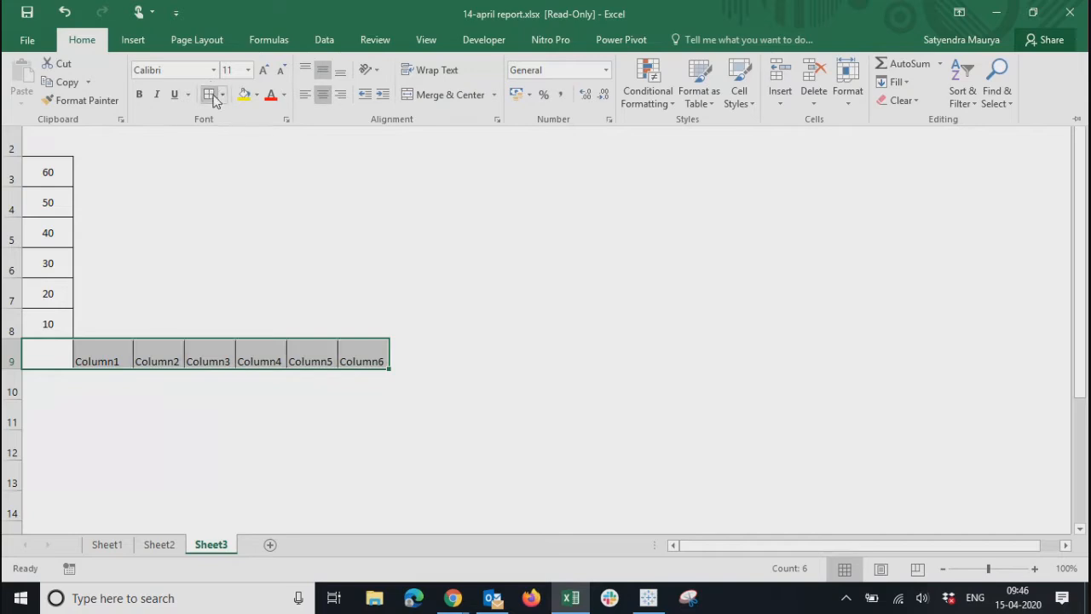
Align the A9:G9 label row to the vertical middle and make its text bold
left_click(340, 70)
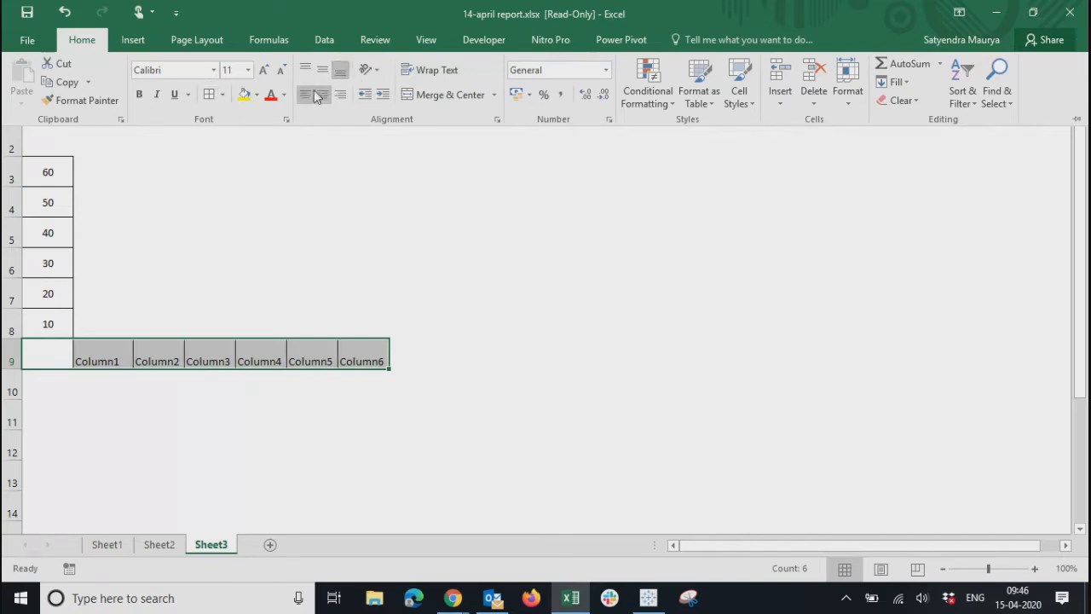
left_click(322, 69)
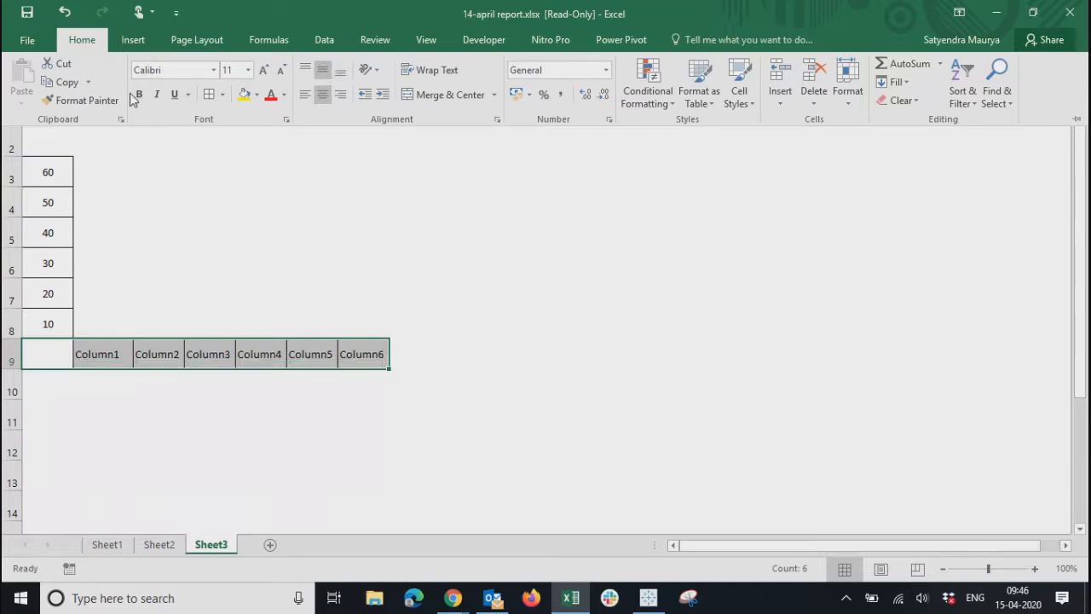
key("ctrl+b")
key("ctrl+F1")
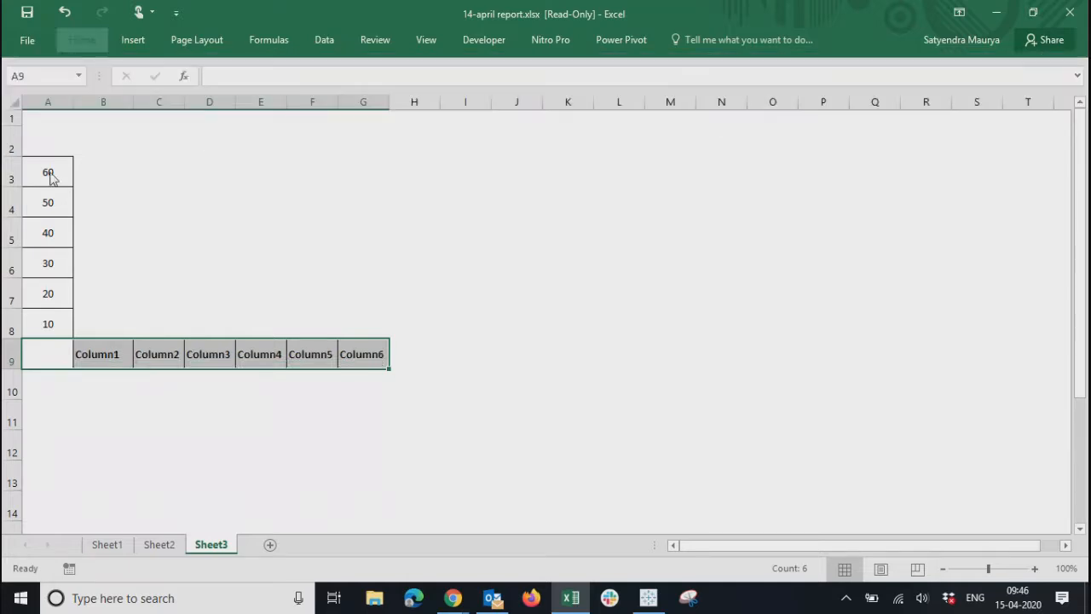
Make the scale values in A3:A8 bold
key("Down")
key("Up")
key("Up")
key("Up")
key("Down")
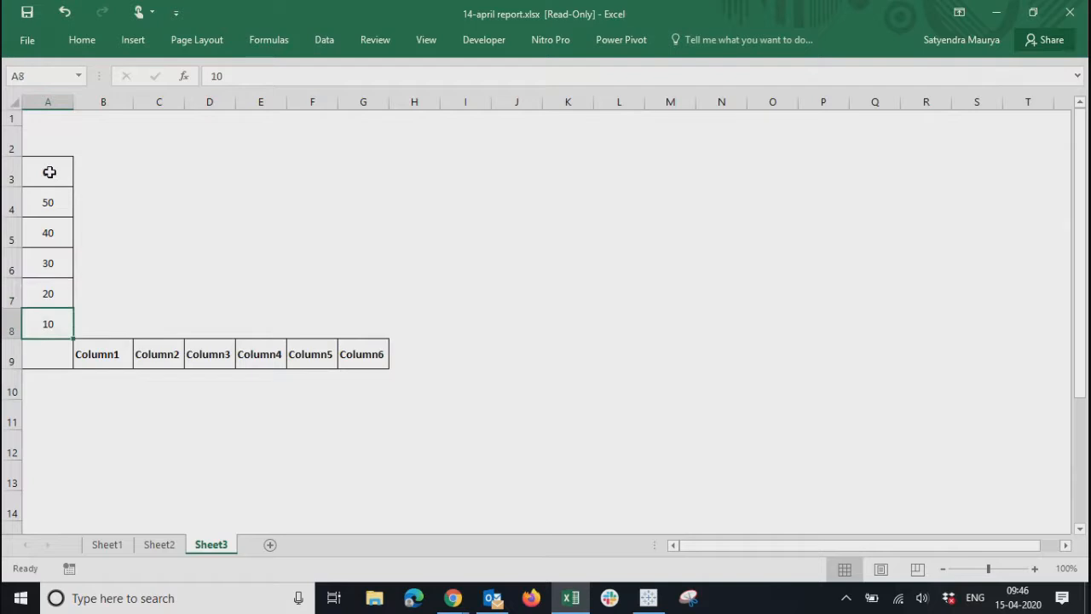
key("shift+Up")
key("shift+Up")
left_click(50, 173, "shift")
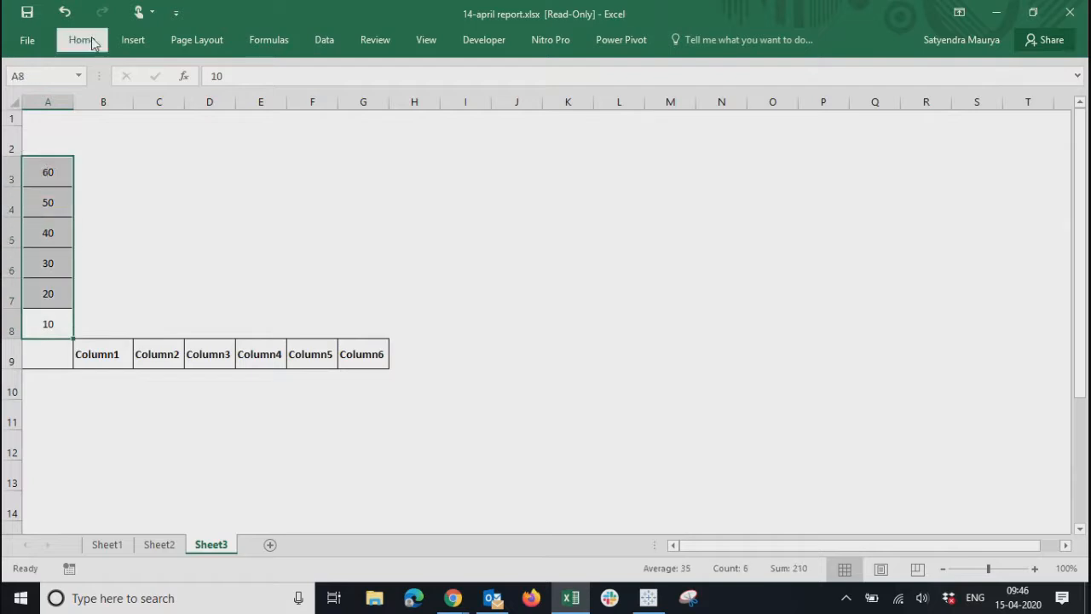
left_click(82, 40)
left_click(139, 93)
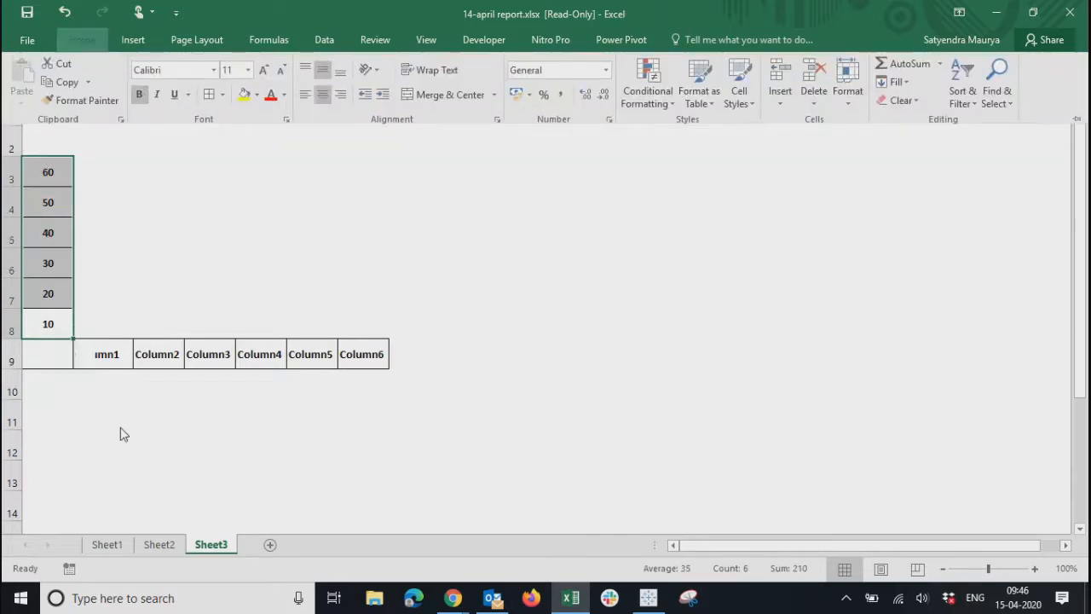
Insert a blank column before column A so the grid starts in column B
key("Left")
key("alt+h")
key("i")
key("c")
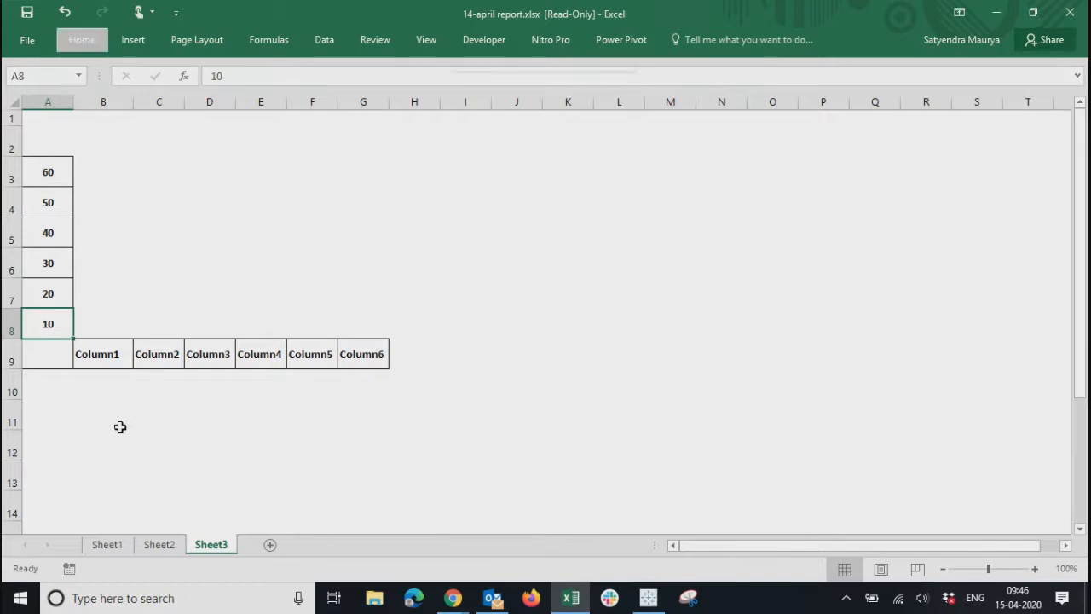
key("Down")
key("Down")
key("Down")
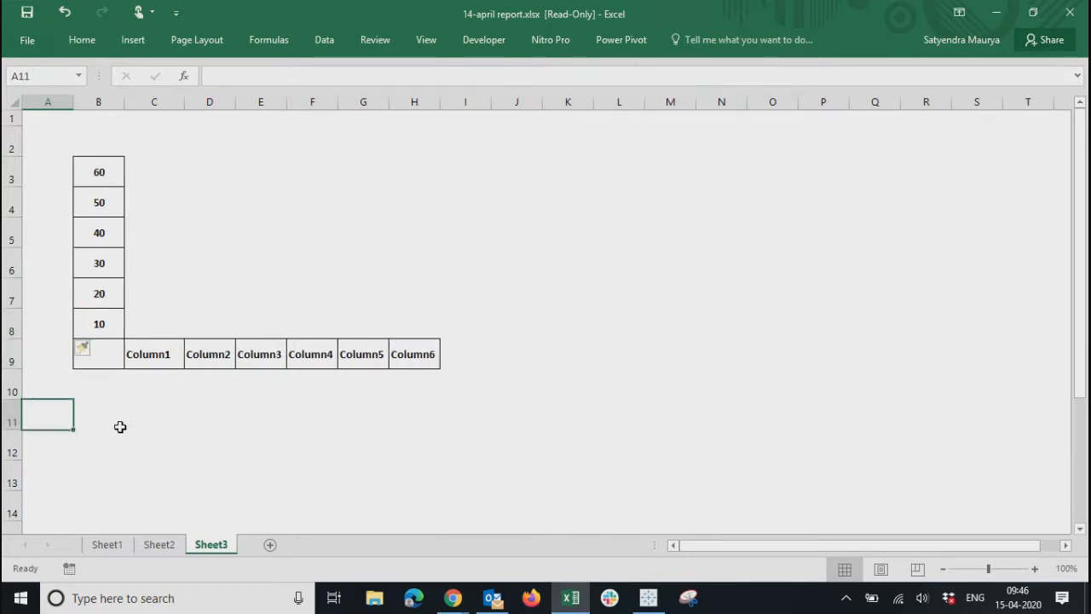
key("Right")
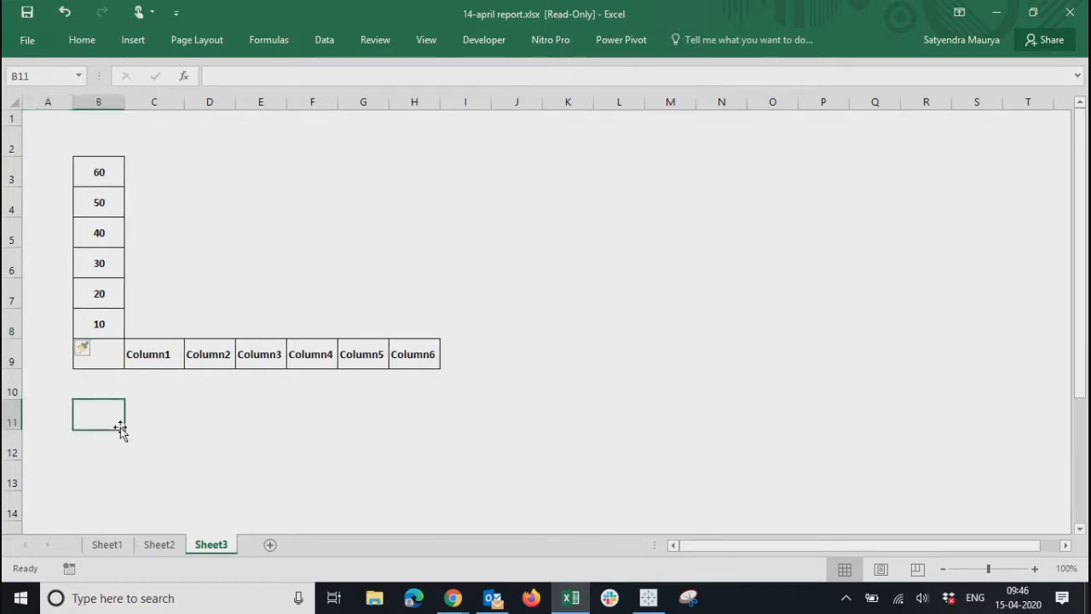
Create a new blank workbook and return to Sheet3 of 14-april report.xlsx
left_click(474, 419)
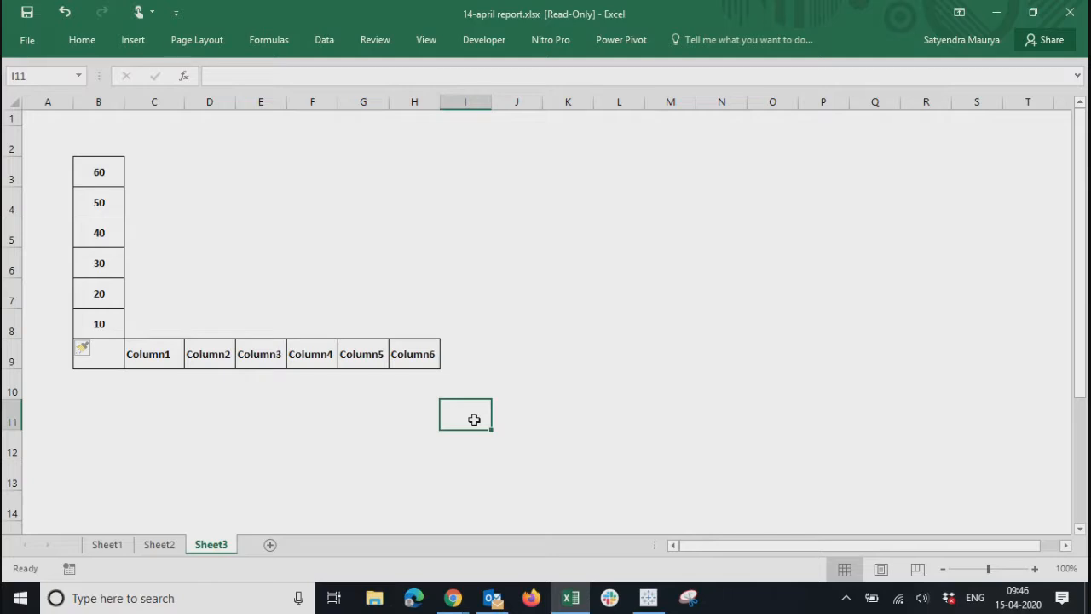
key("ctrl+n")
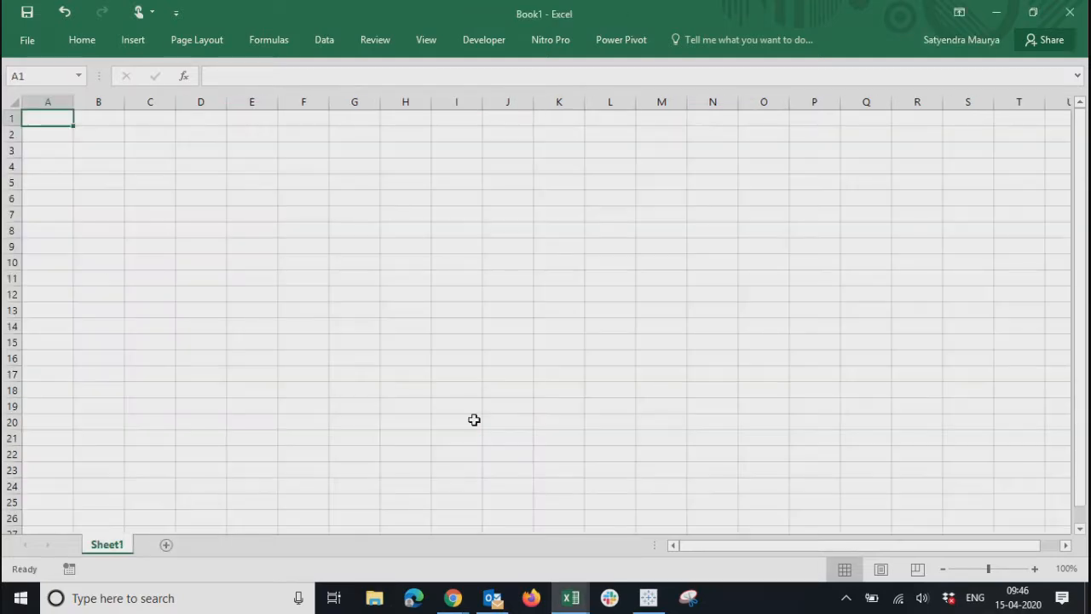
key("ctrl+w")
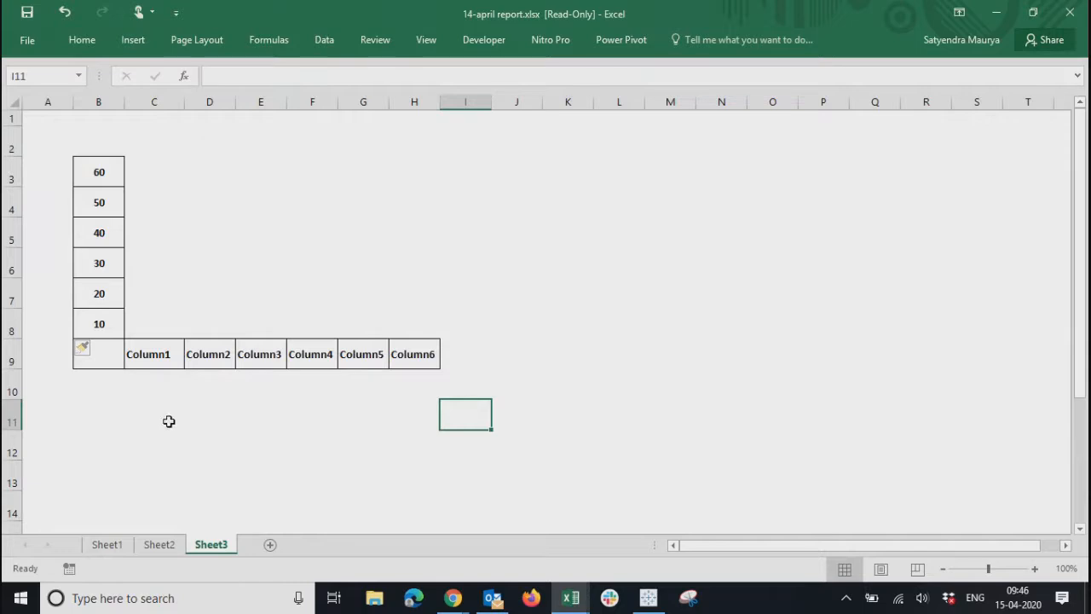
Insert a screen clipping of the B3:H9 grid, maximize the report window and place the picture over columns L to R
left_click(129, 43)
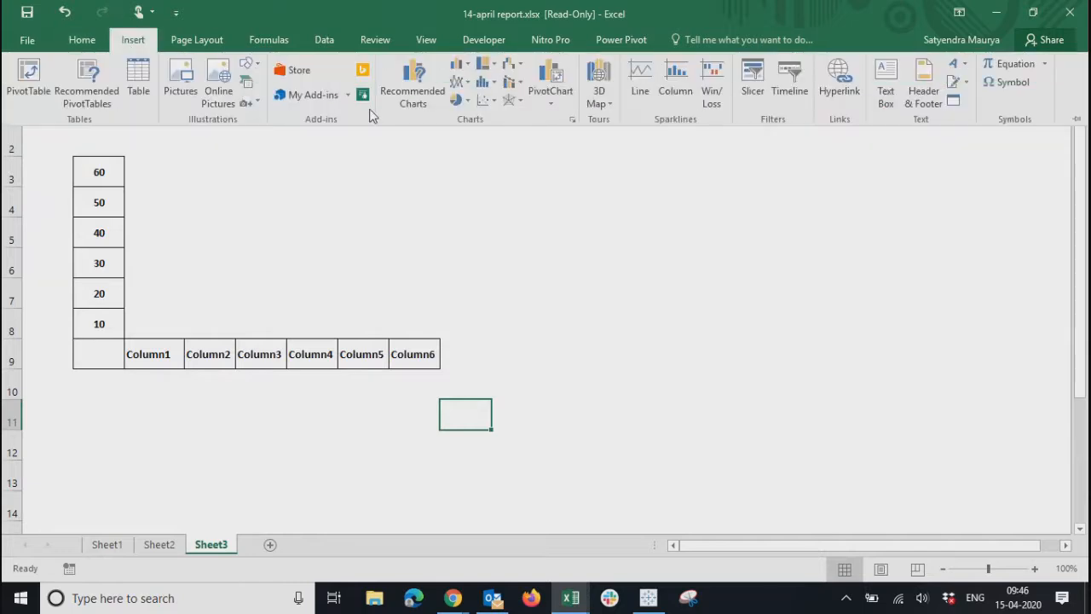
left_click(246, 103)
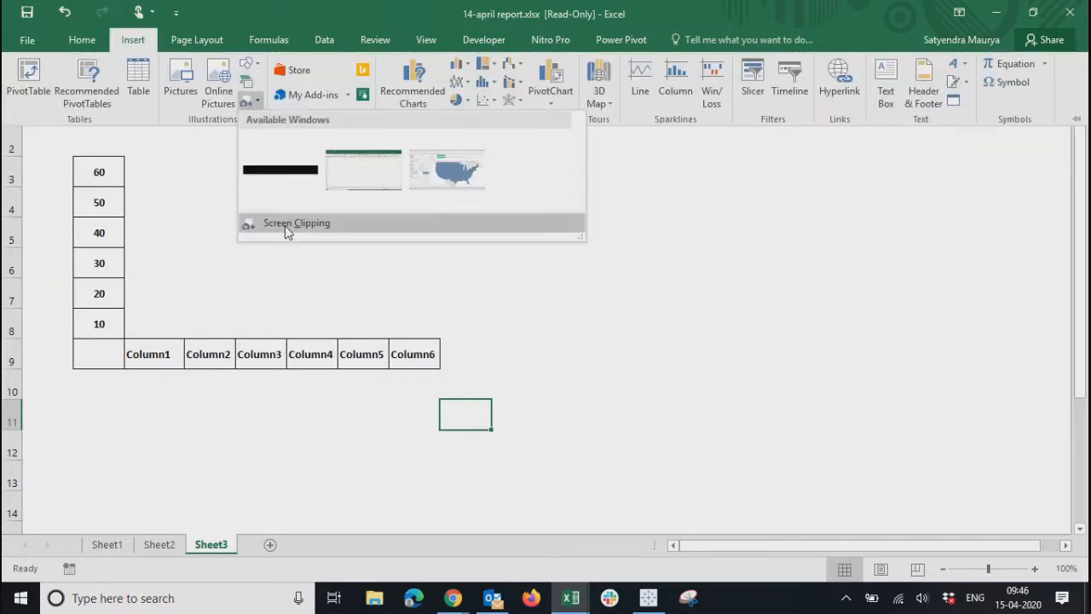
left_click(286, 232)
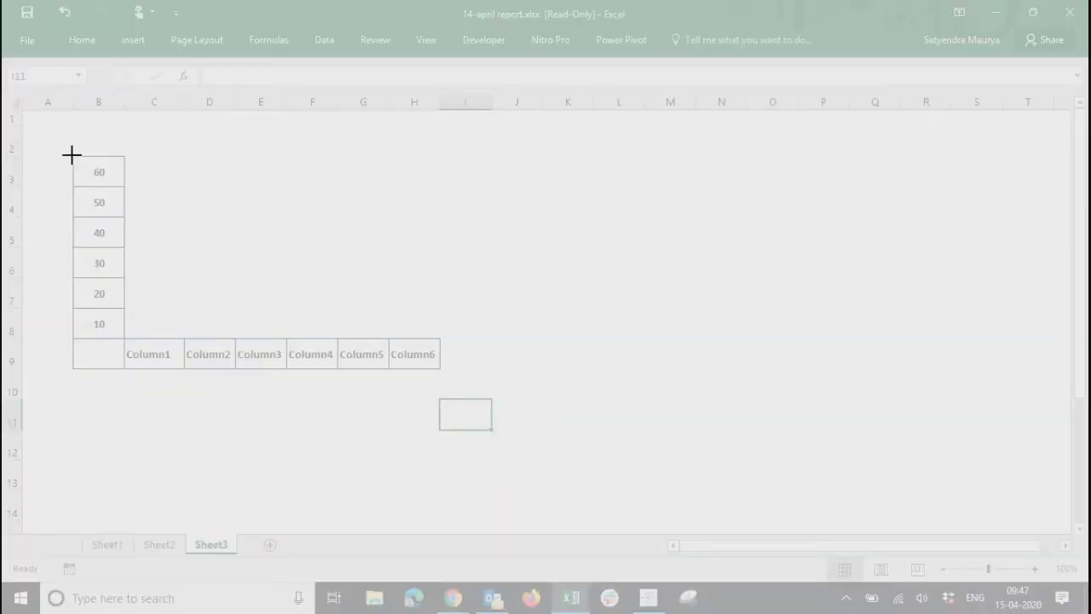
left_click_drag(72, 154, 441, 369)
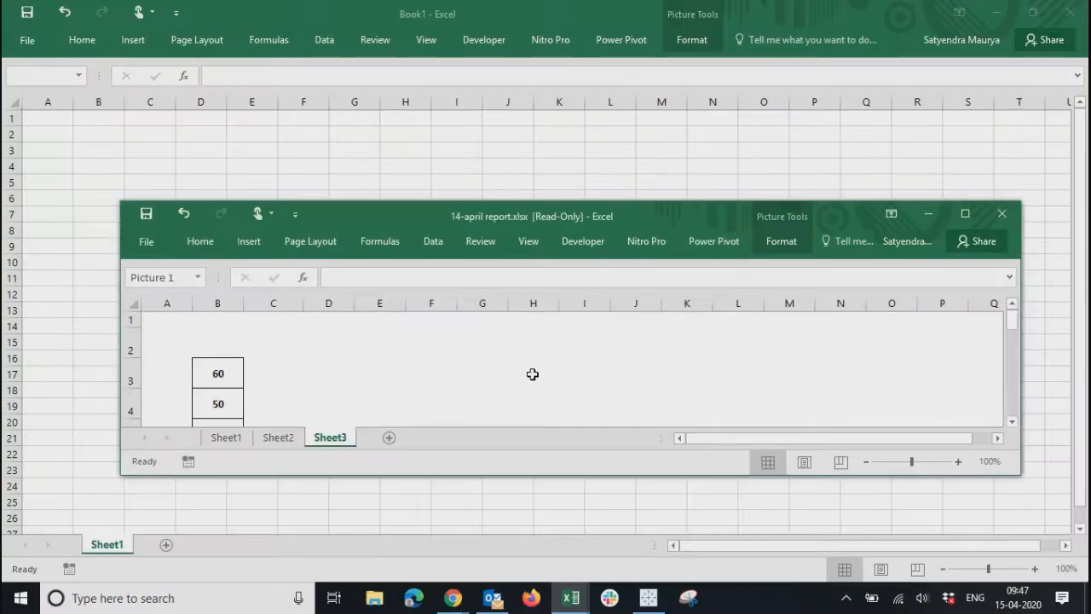
left_click(279, 392)
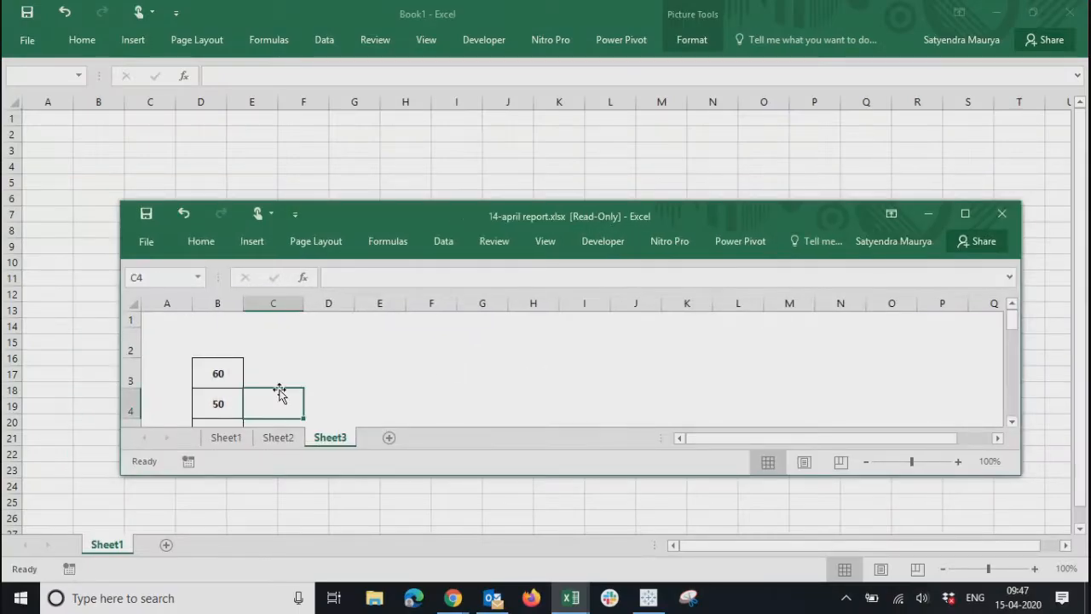
left_click(964, 214)
left_click_drag(506, 441, 740, 277)
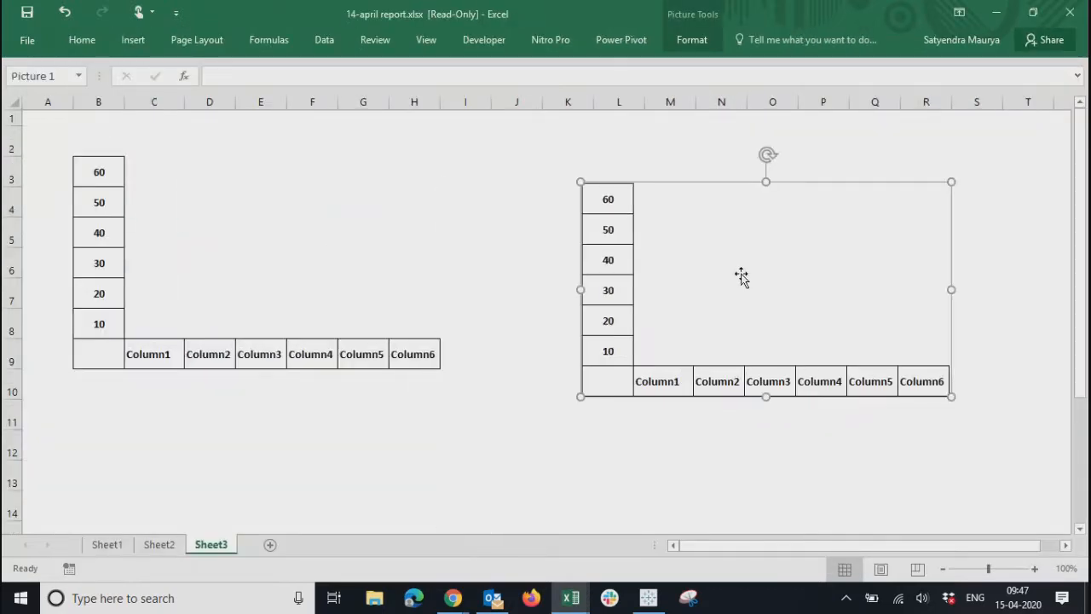
Cut the clipped grid picture from Sheet3 and paste it into the body of a new Outlook email
key("Escape")
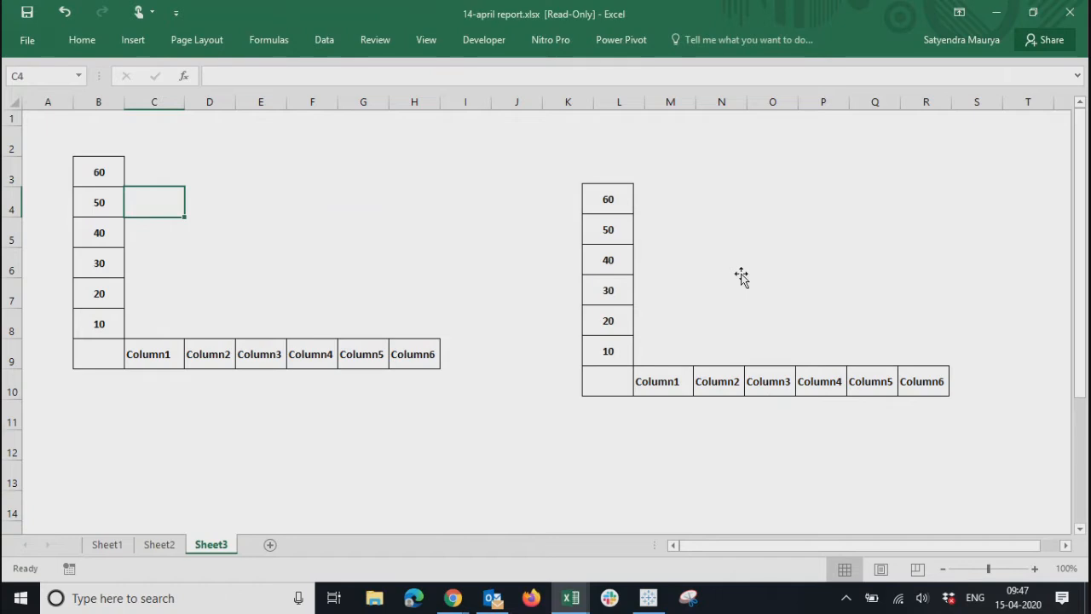
right_click(742, 274)
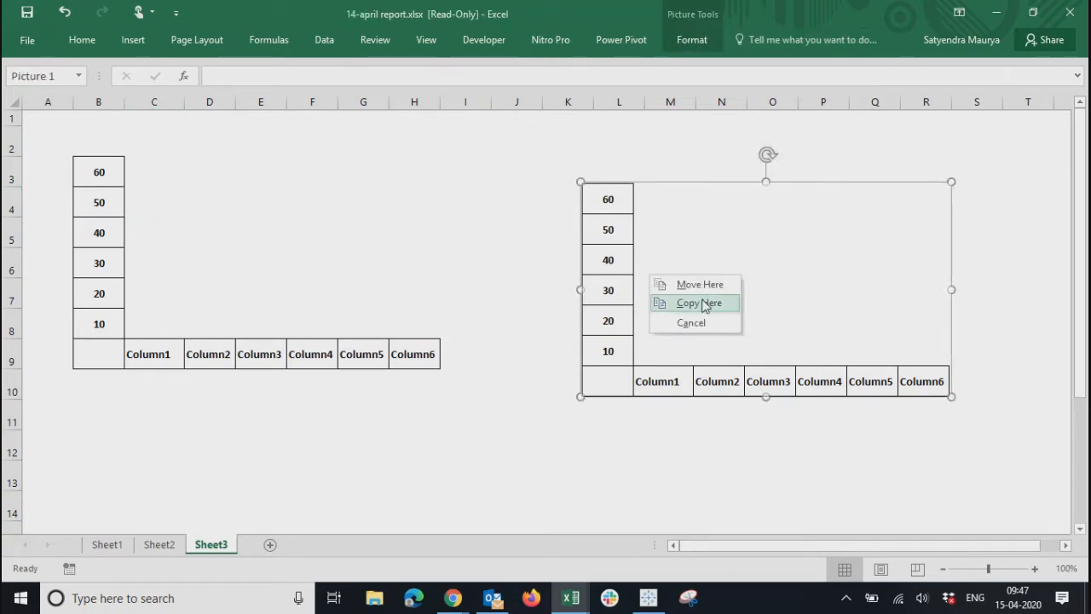
left_click(822, 287)
key("Delete")
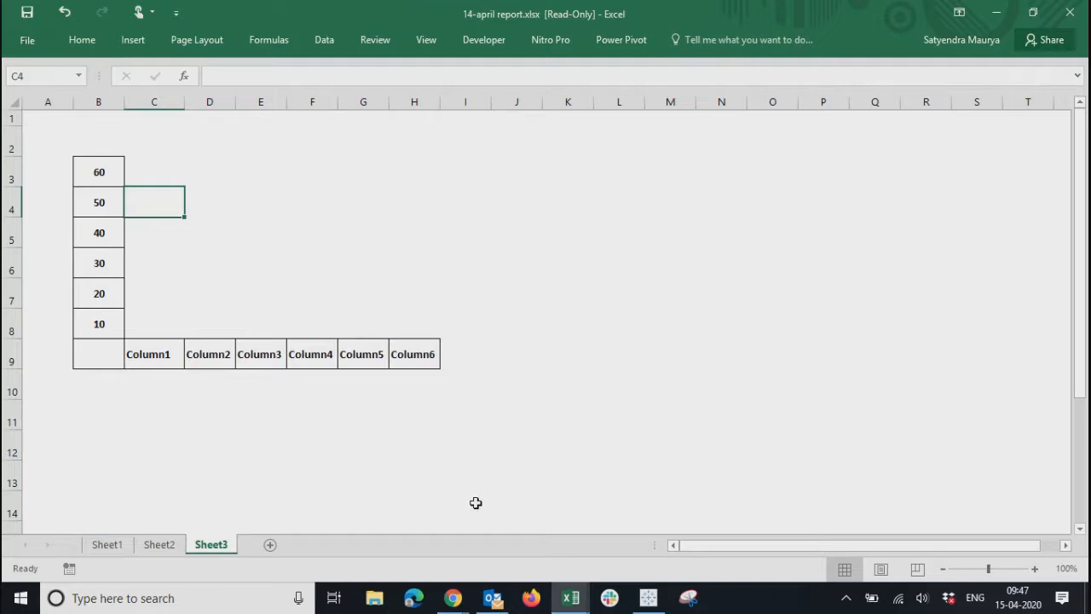
left_click(491, 599)
left_click(51, 78)
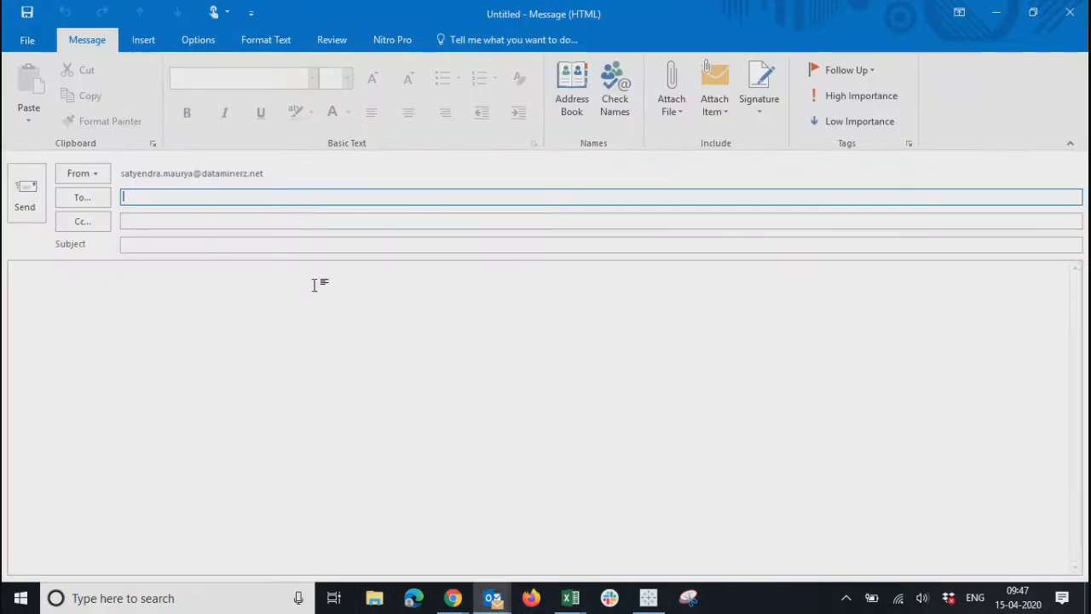
key("ctrl+v")
Save the pasted grid picture as a PNG named Test Image in the Pictures folder
right_click(176, 353)
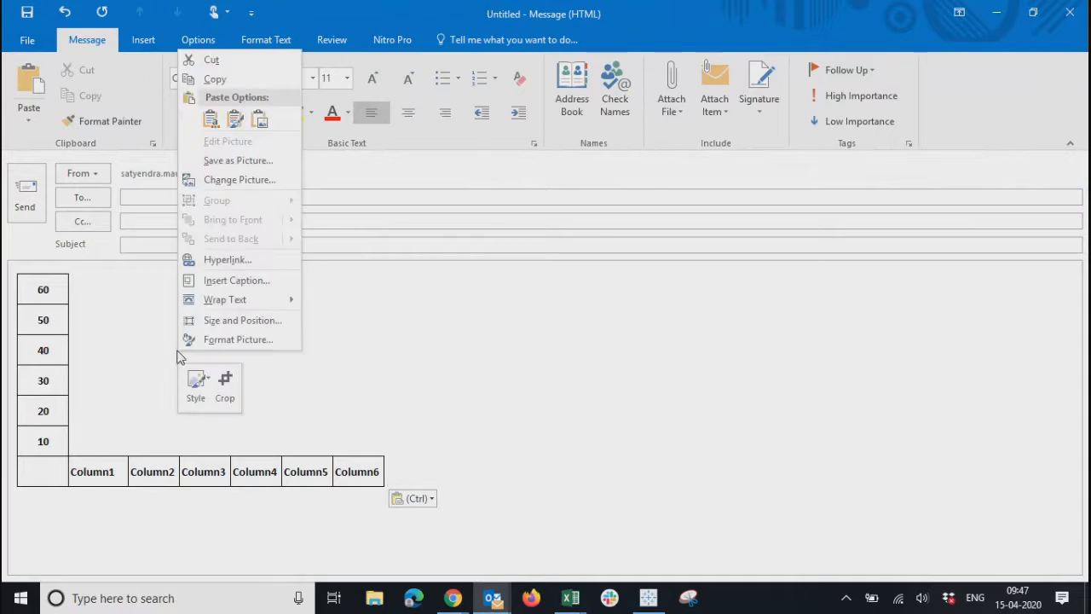
left_click(226, 160)
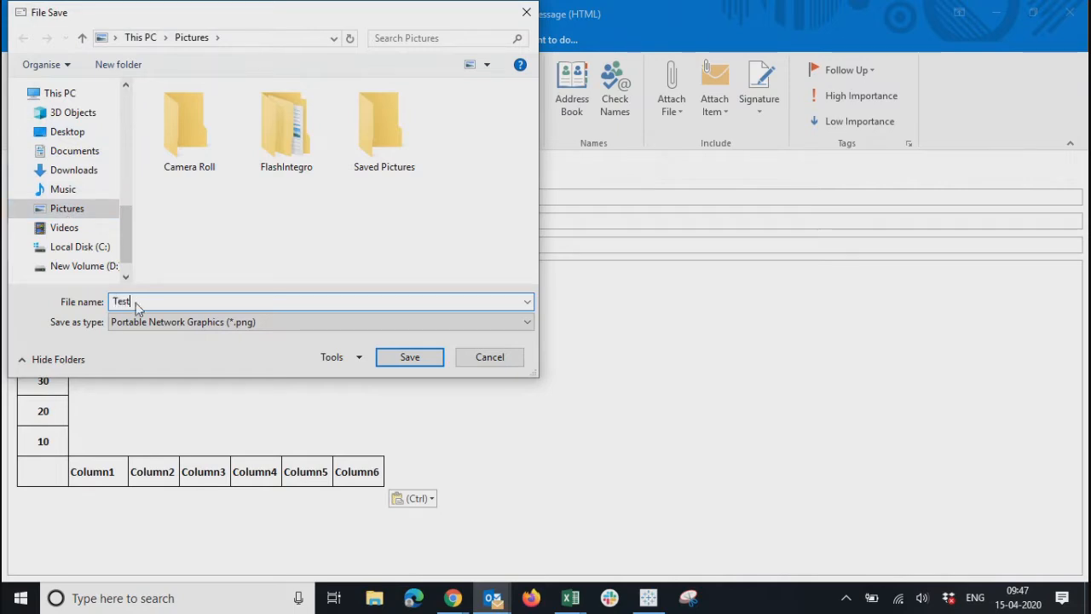
type("Test Image")
left_click(410, 359)
left_click(679, 407)
Close the email draft without saving it, minimize Outlook and return to Sheet3 in Excel
left_click(1079, 14)
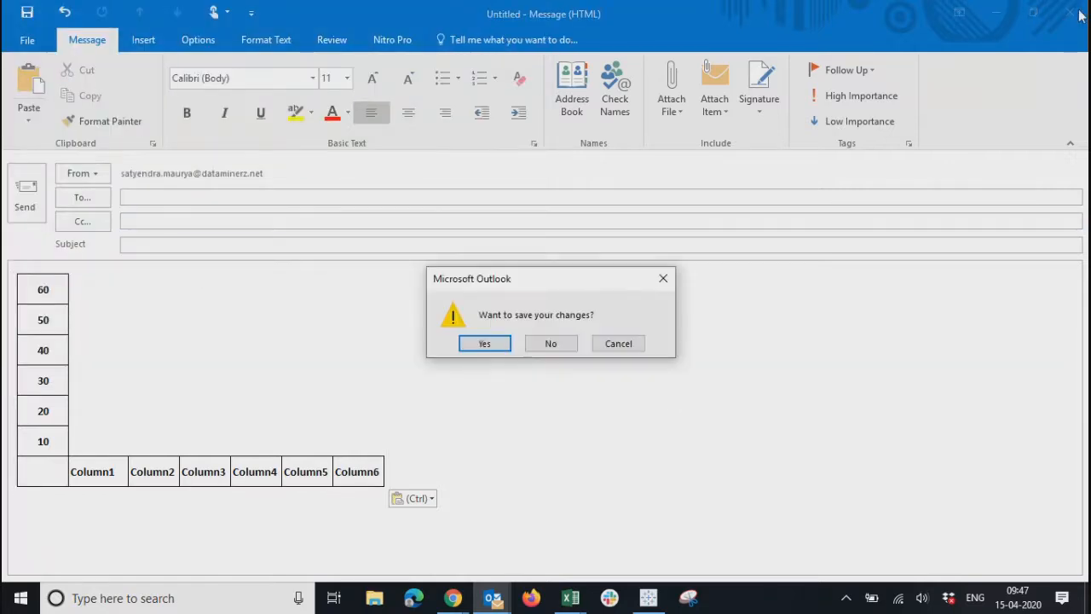
left_click(532, 346)
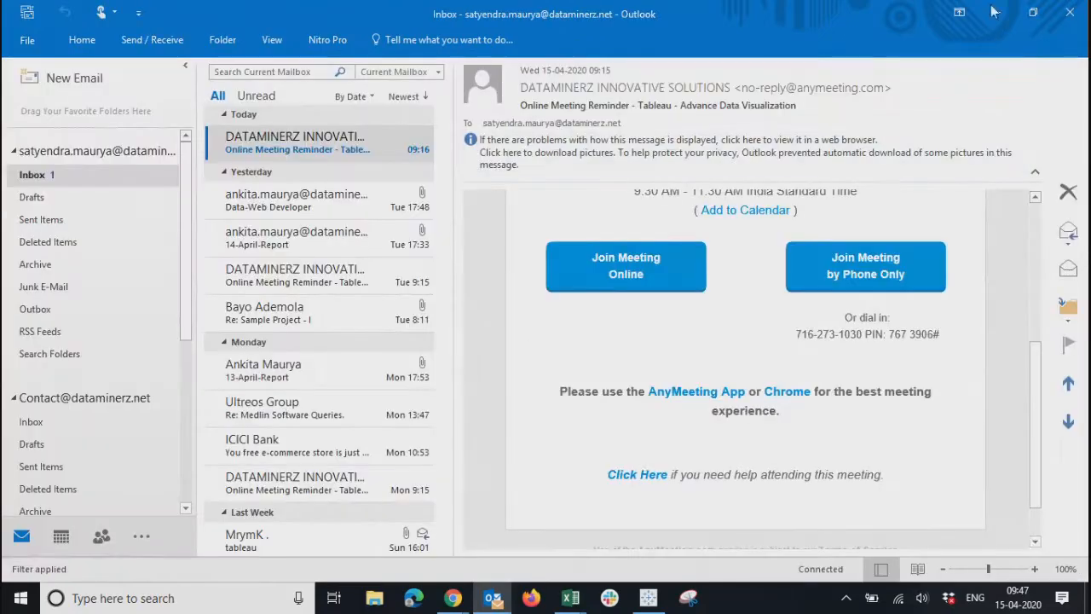
left_click(997, 13)
left_click(341, 282)
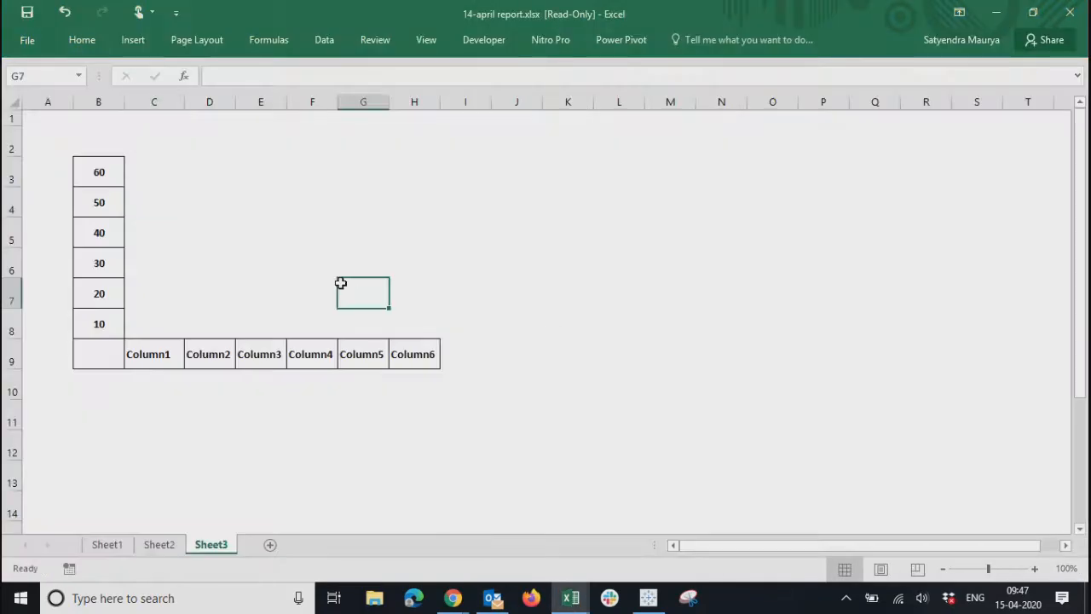
Minimize the report workbook and close the blank Book1 workbook to return to Tableau
left_click(996, 13)
left_click(467, 328)
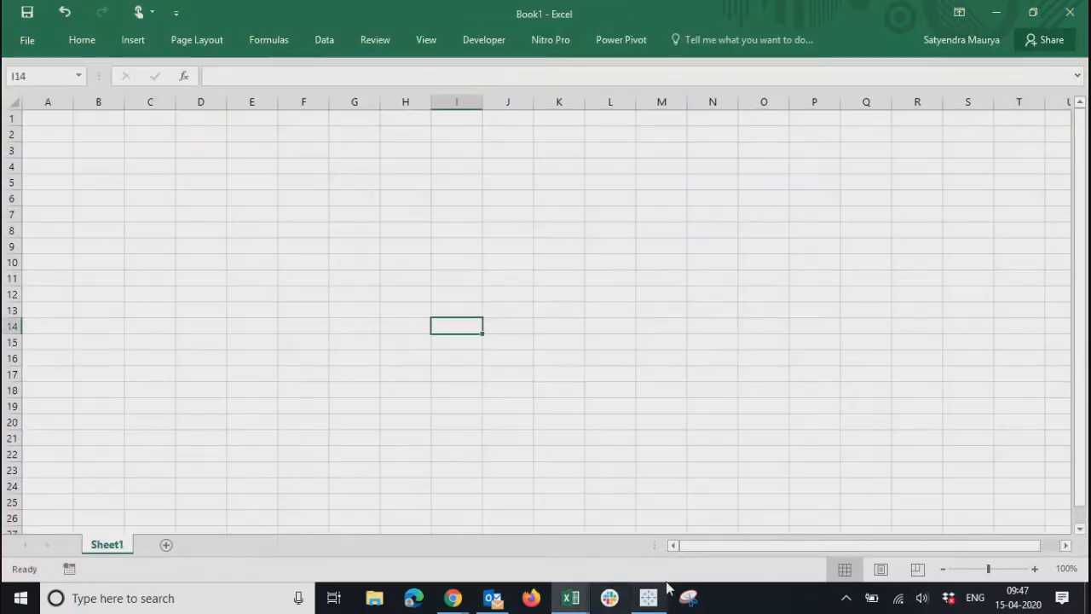
left_click(657, 401)
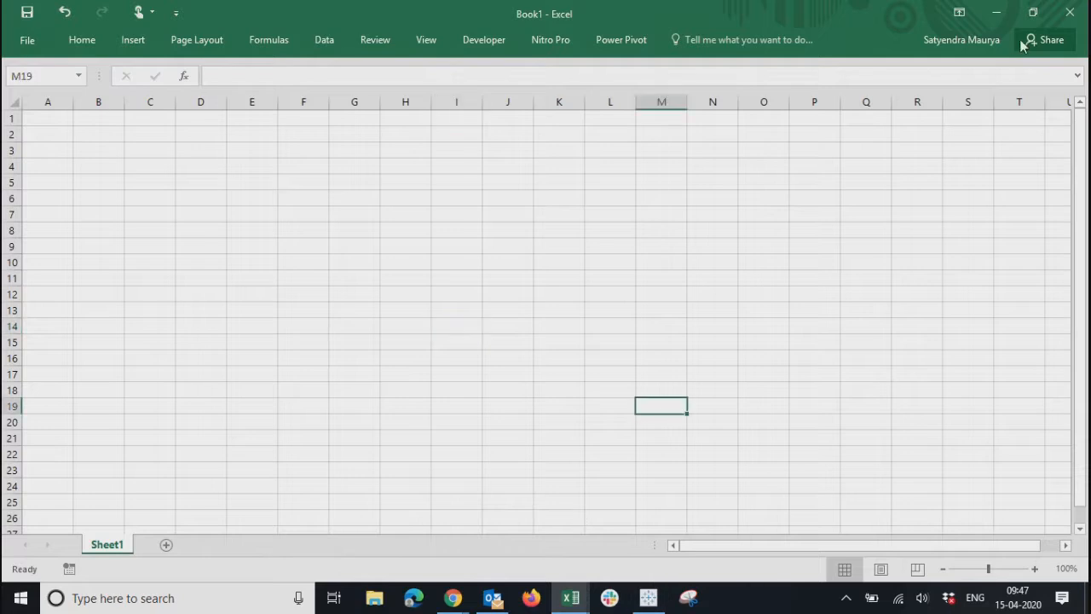
left_click(1070, 12)
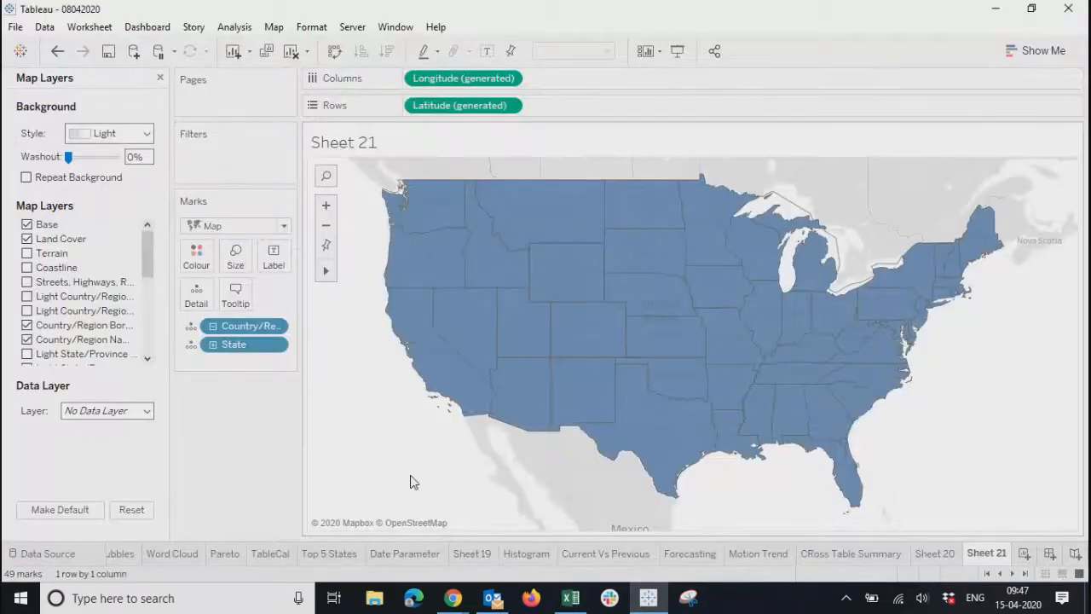
Add a new worksheet and plot Profit on Rows against Sales on Columns
left_click(1024, 554)
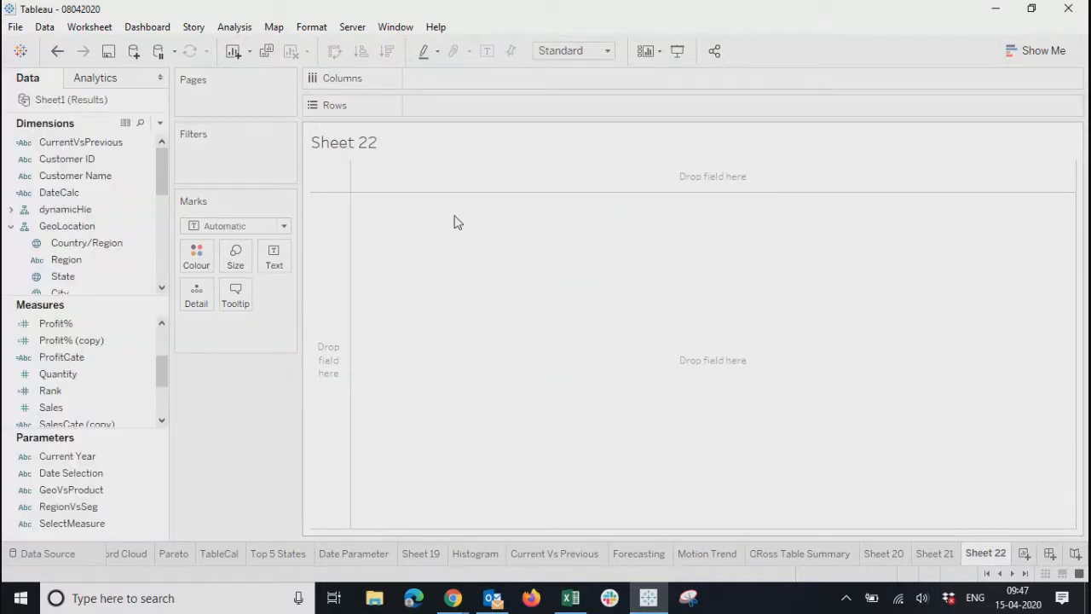
left_click(273, 26)
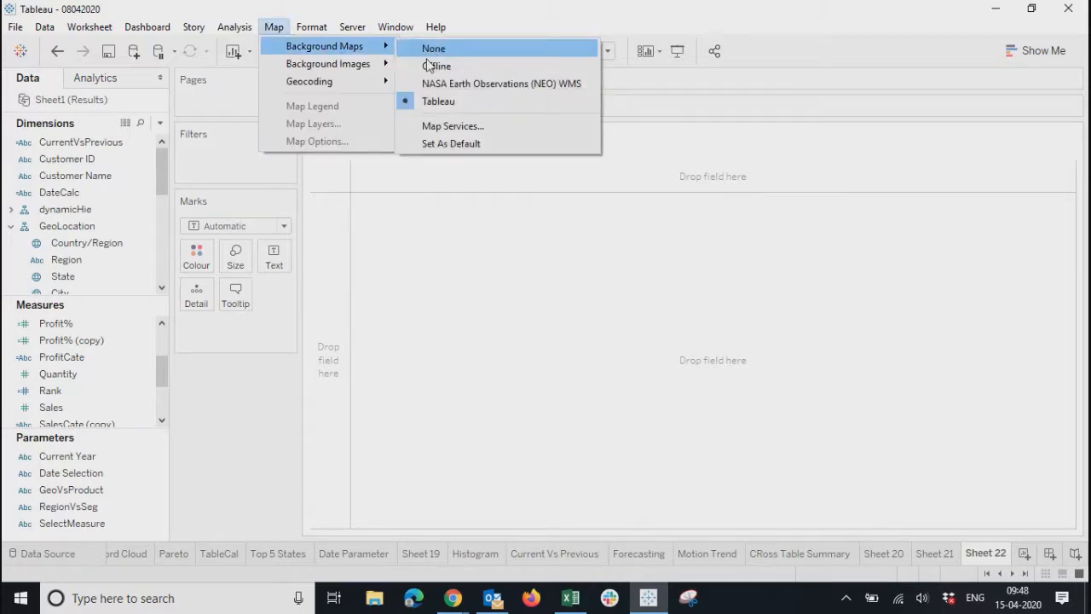
left_click(433, 330)
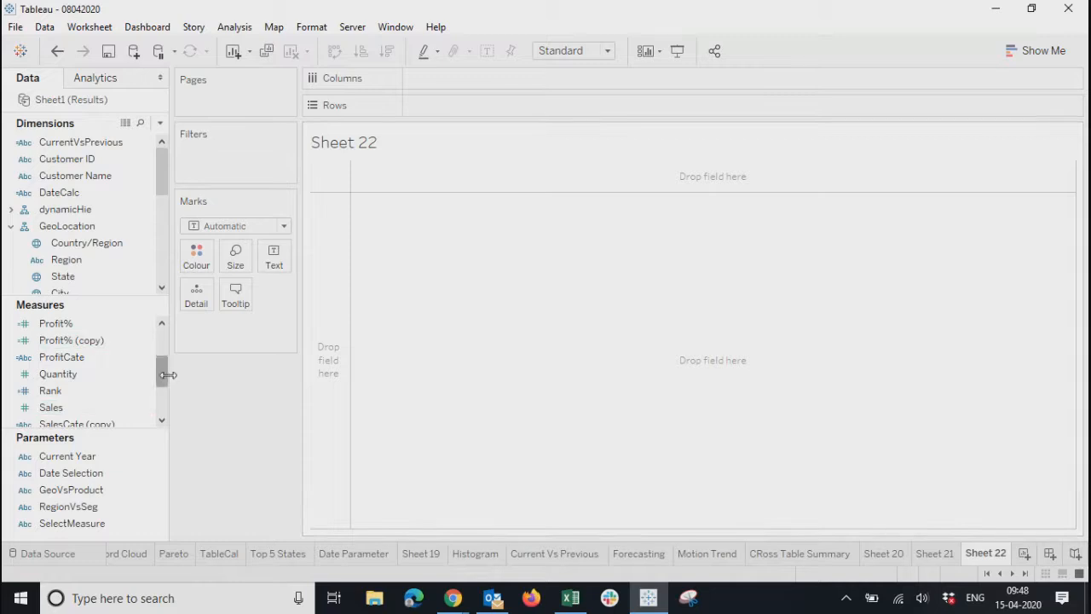
left_click_drag(163, 380, 161, 357)
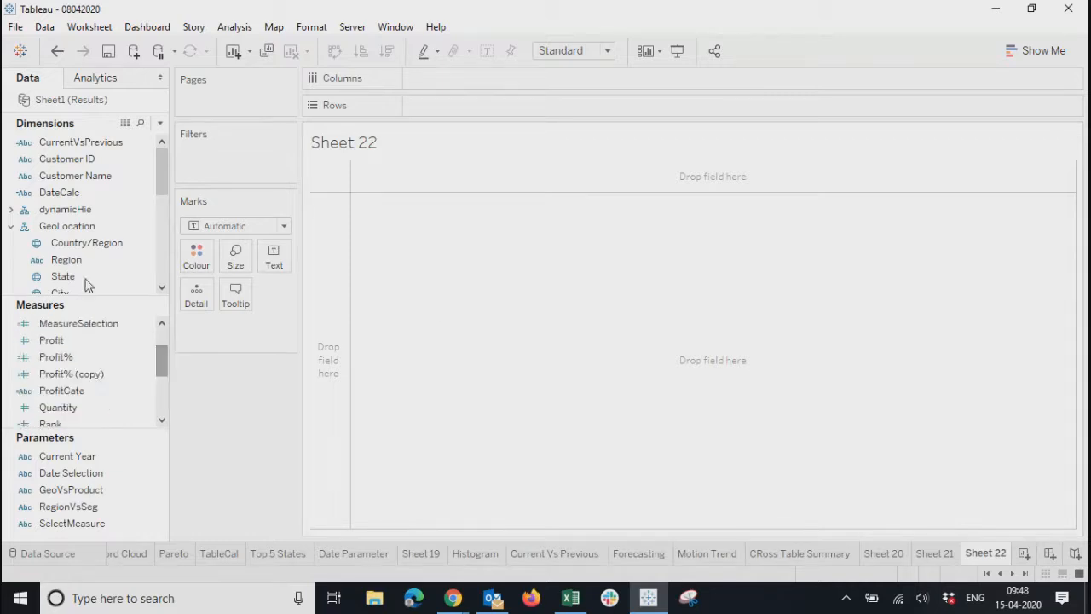
mouse_move(50, 340)
left_mouse_down()
mouse_move(449, 124)
mouse_move(434, 104)
left_mouse_up()
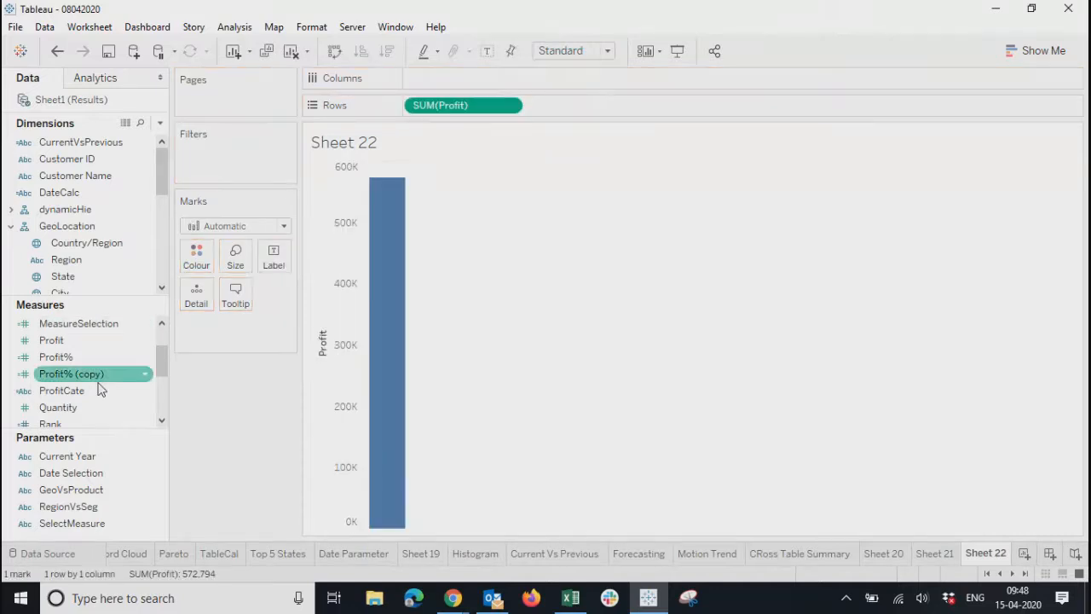
scroll(80, 409, "down", 5)
left_click_drag(75, 324, 470, 82)
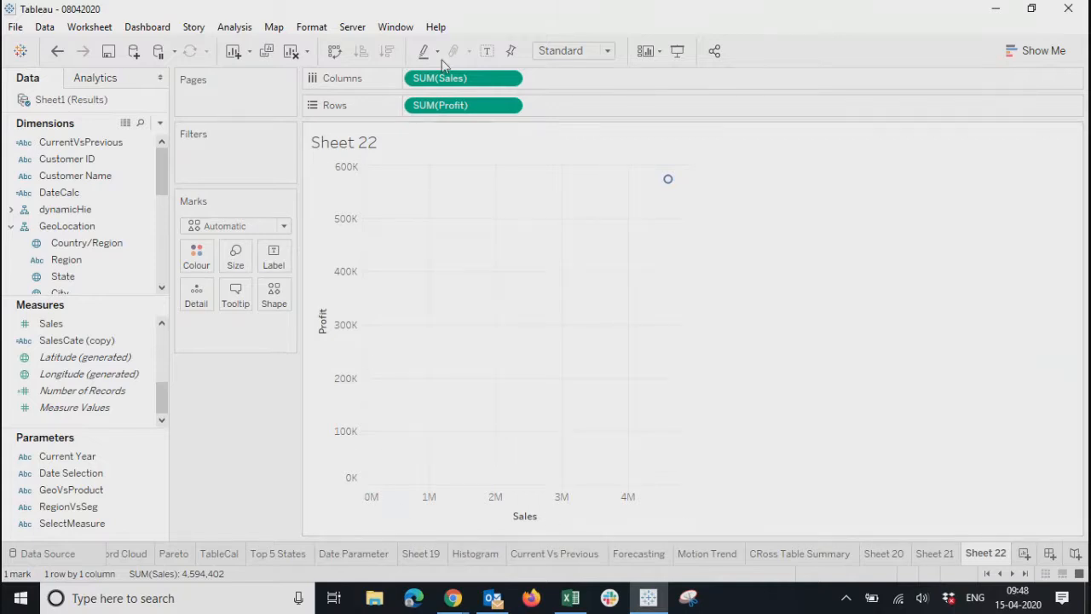
mouse_move(670, 189)
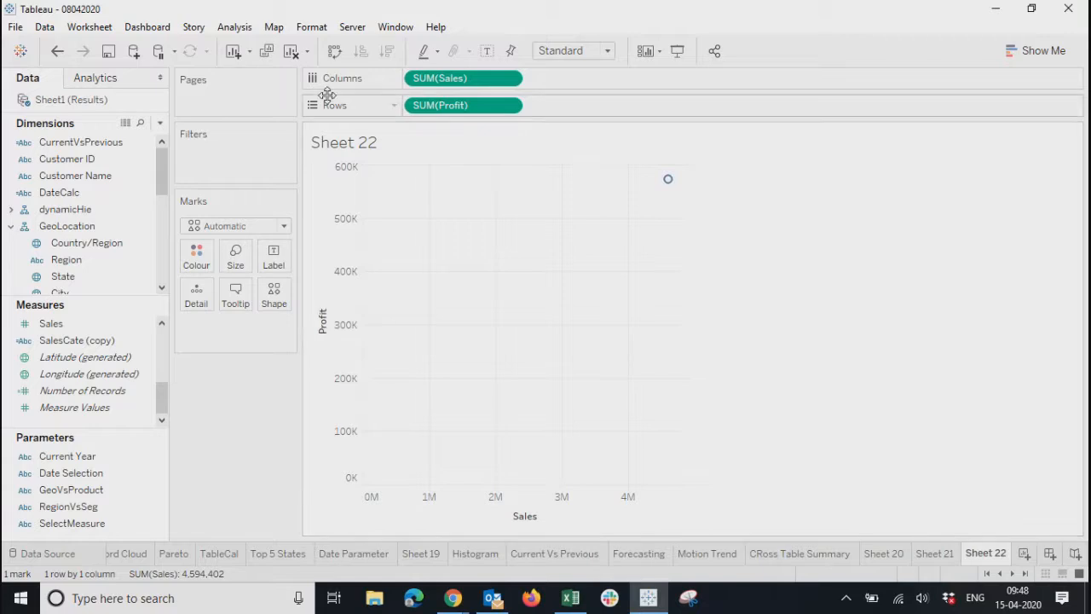
Add a background image for Sheet1 (Results), loading Test Image.png from the Pictures folder
left_click(274, 27)
left_click(275, 27)
left_click(275, 27)
mouse_move(349, 66)
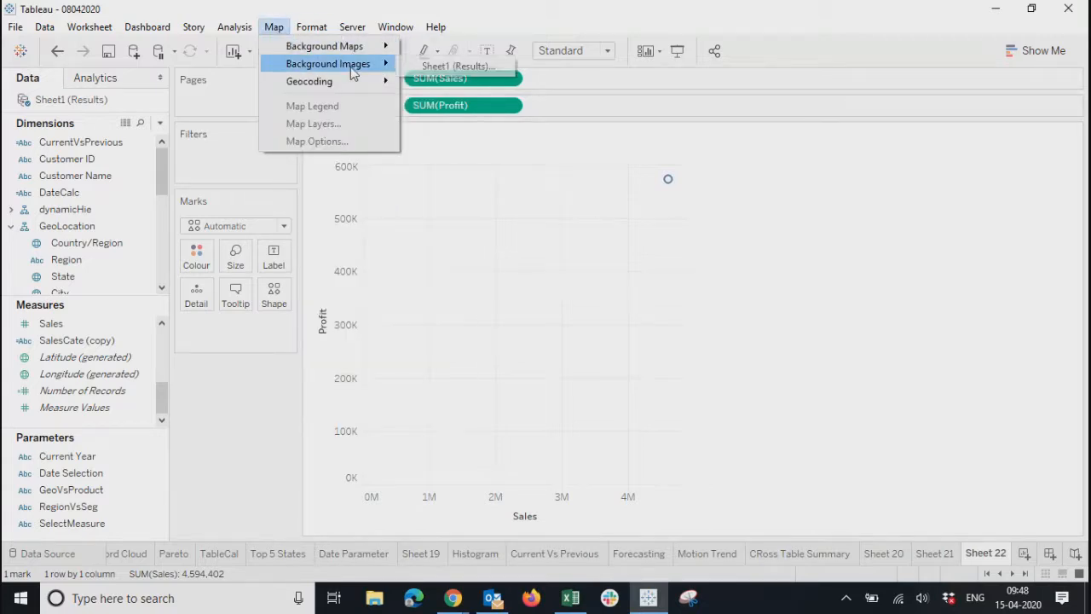
left_click(461, 68)
left_click(383, 363)
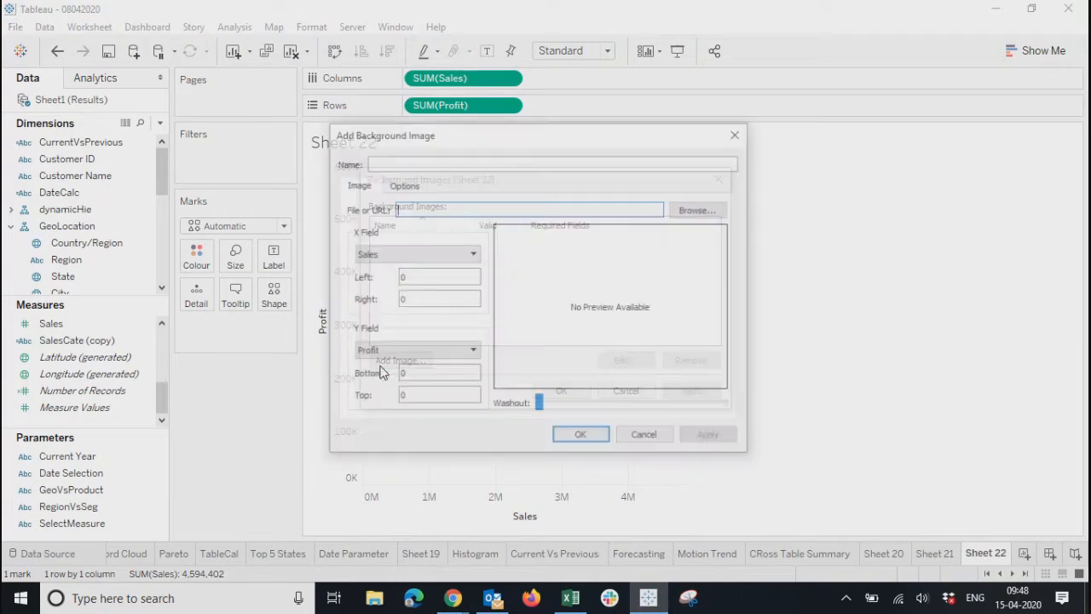
left_click(694, 211)
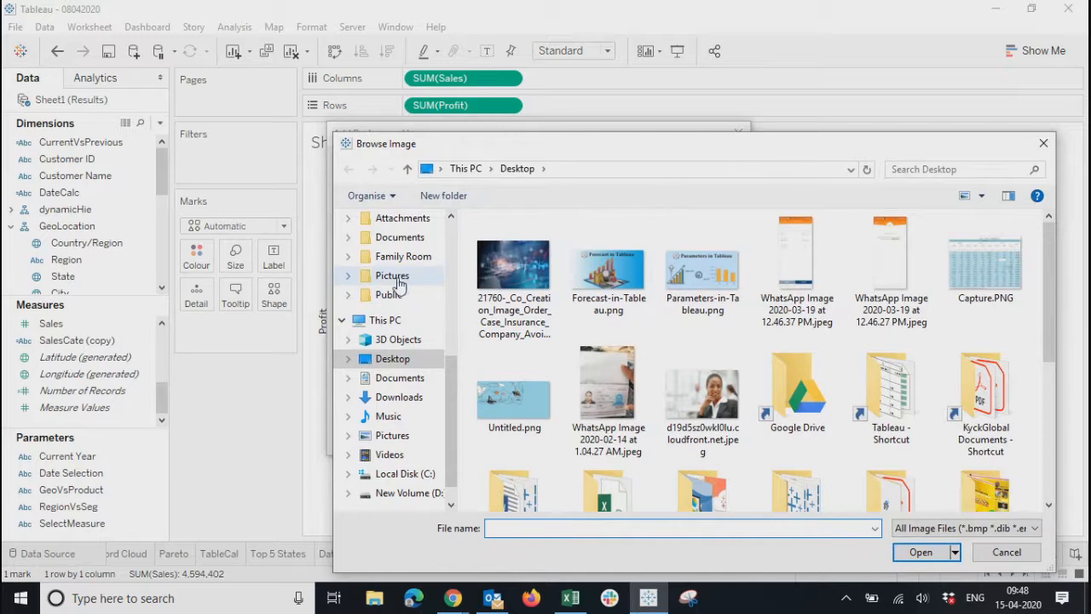
left_click(393, 436)
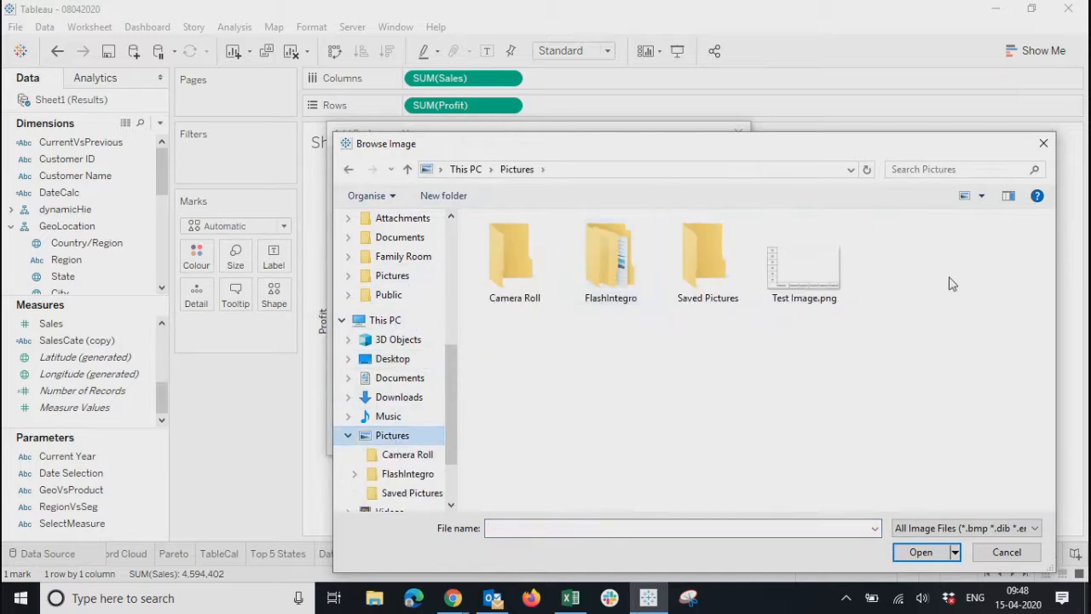
left_click(779, 284)
left_click(919, 552)
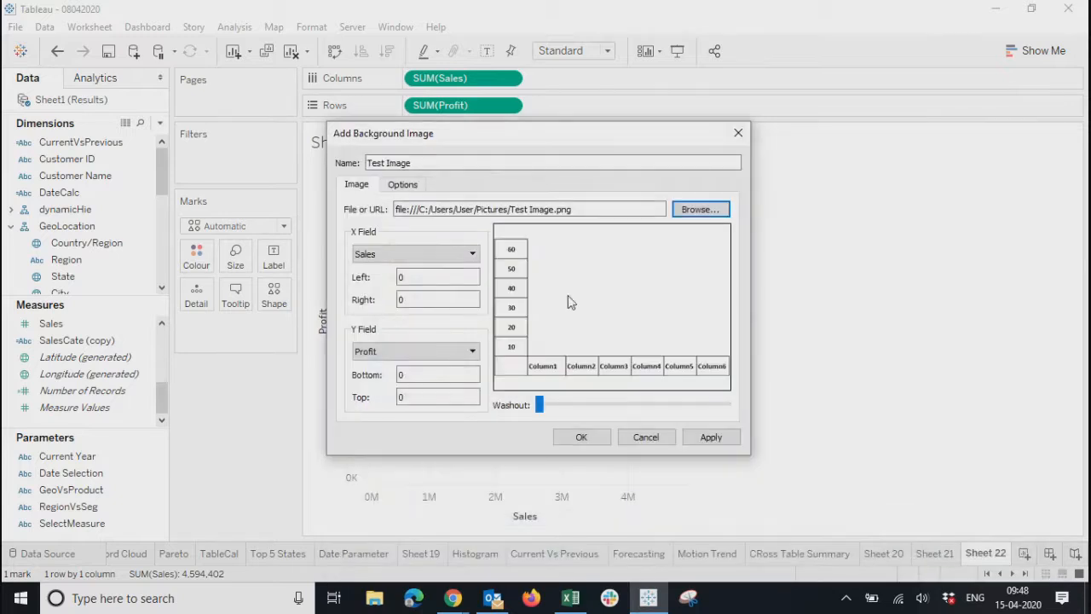
Set the image's X field Sales range from 0 to 4,000 and its Y field Profit range from 0 to 5,000
left_click_drag(558, 139, 609, 140)
left_click(456, 301)
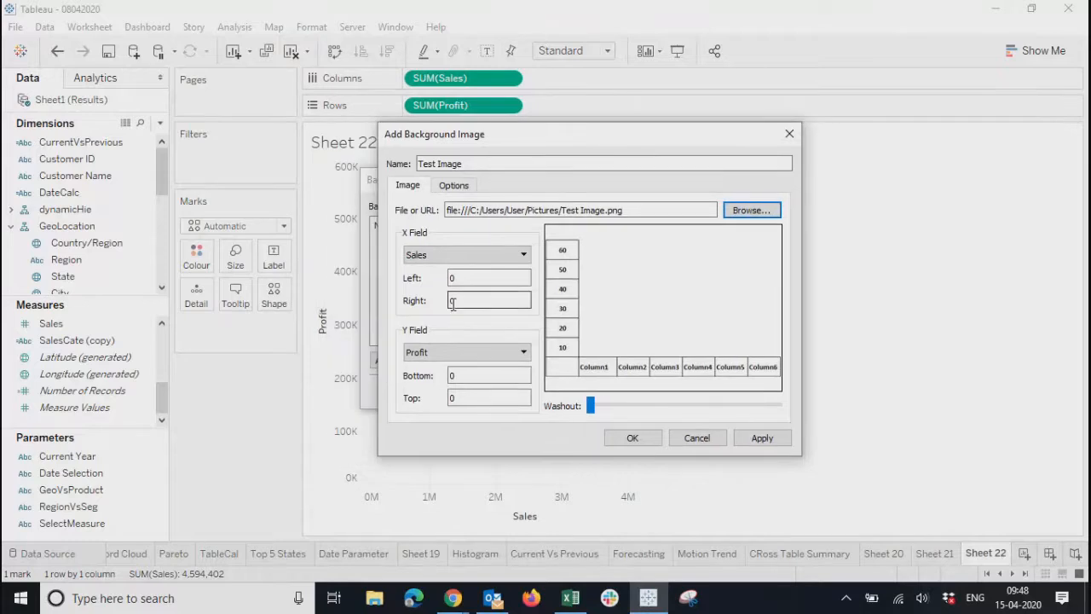
left_click(469, 284)
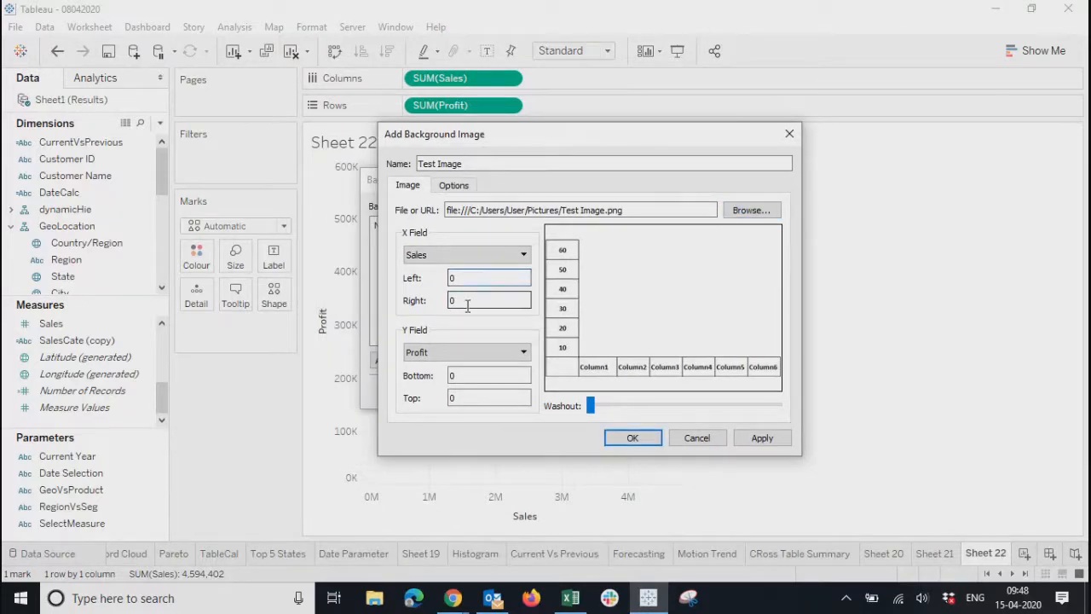
left_click(469, 376)
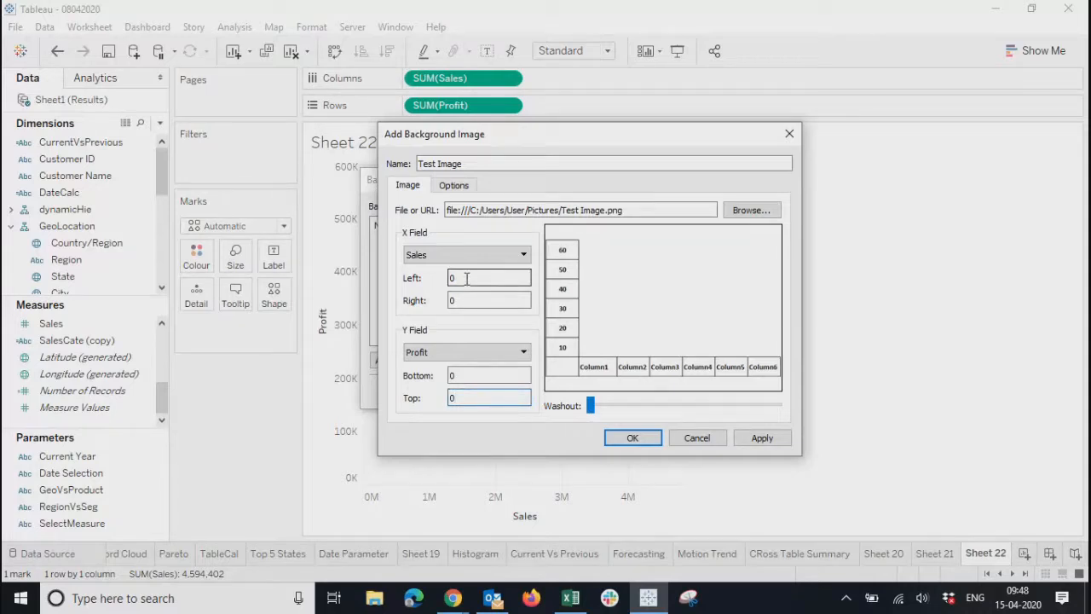
left_click(461, 300)
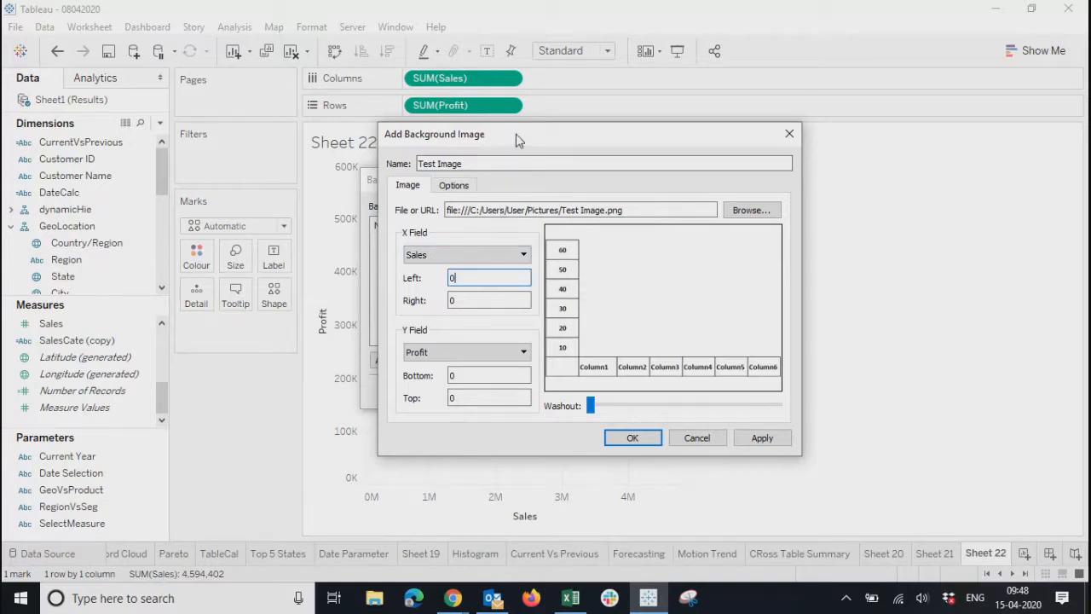
left_click_drag(515, 141, 578, 128)
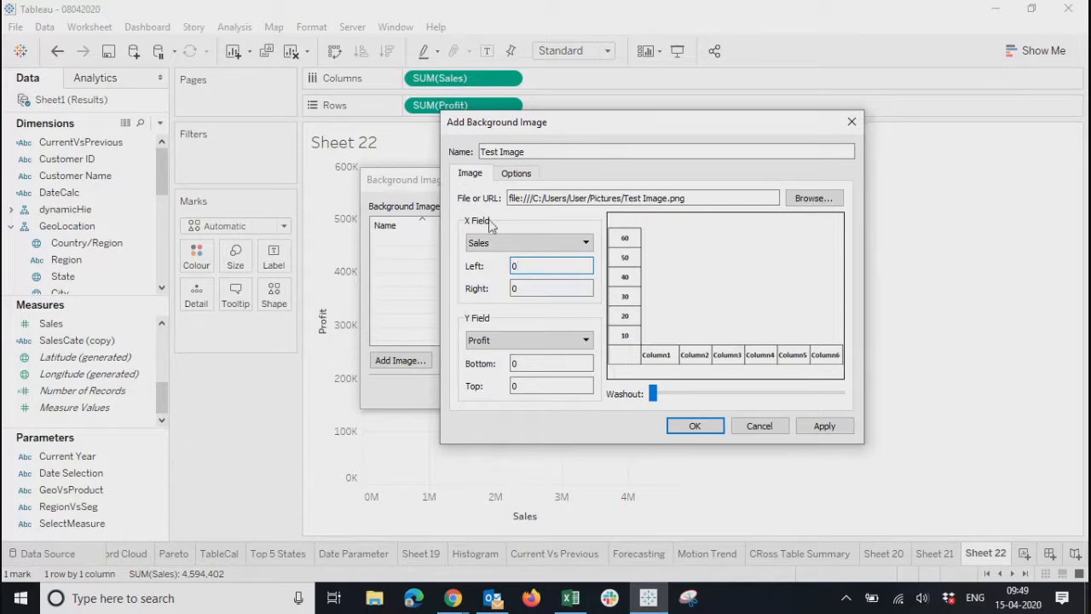
left_click(483, 245)
left_click(483, 246)
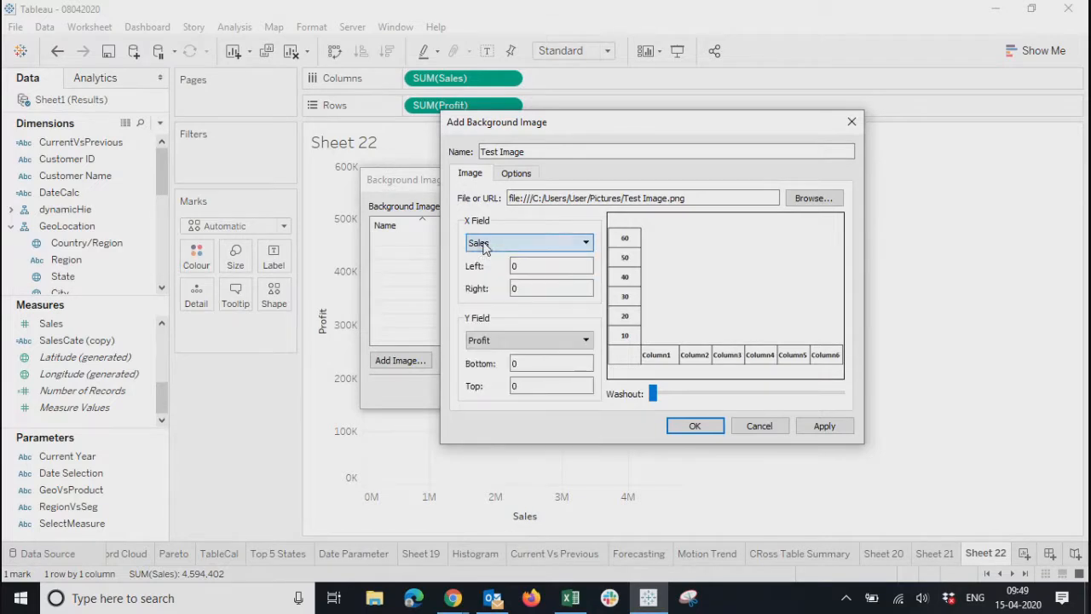
left_click(533, 266)
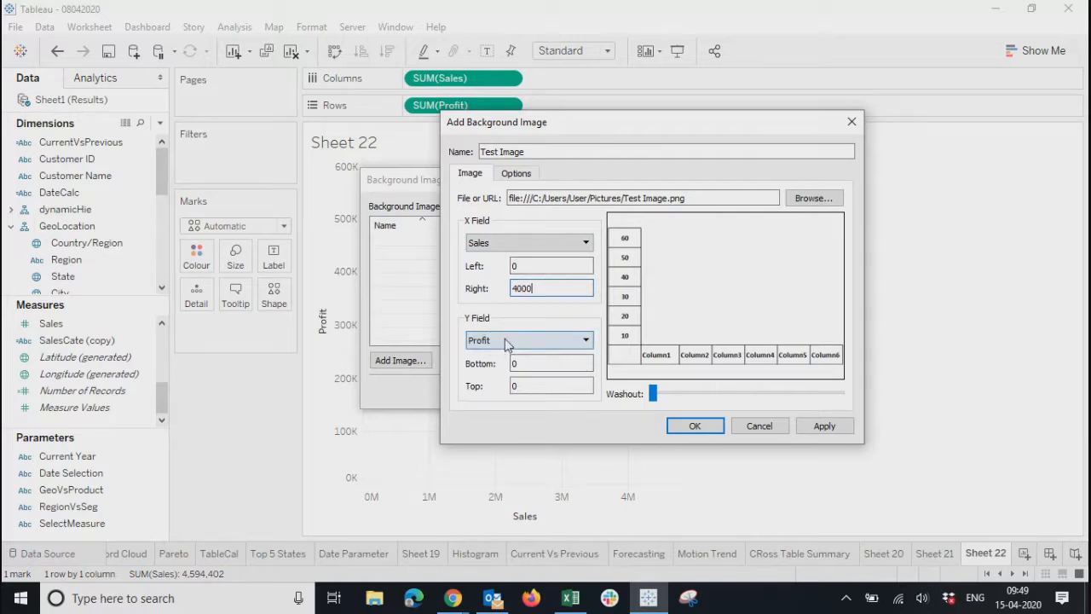
left_click(533, 366)
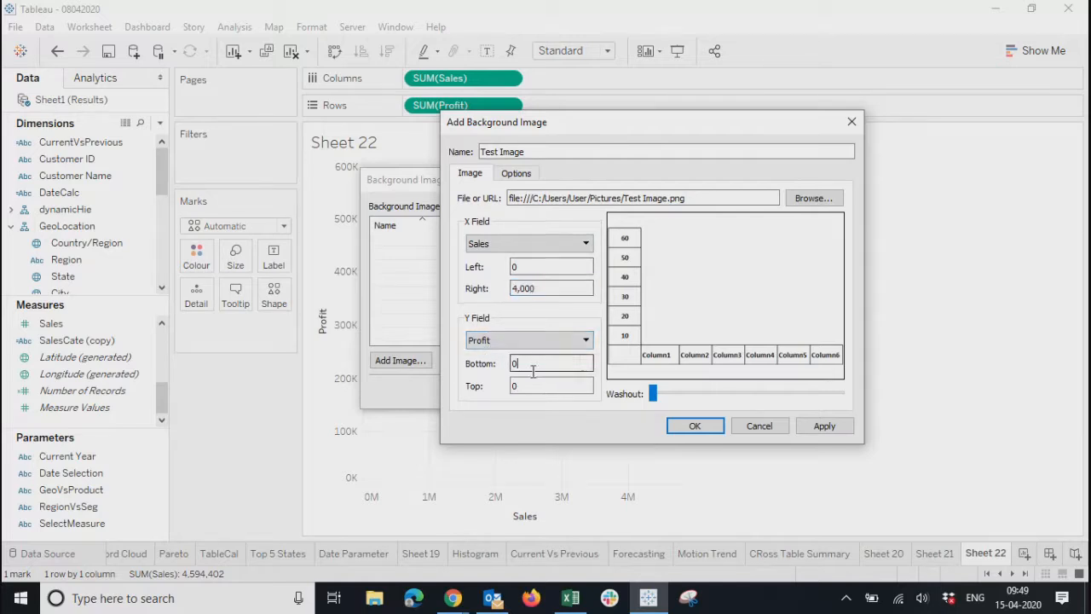
left_click(529, 388)
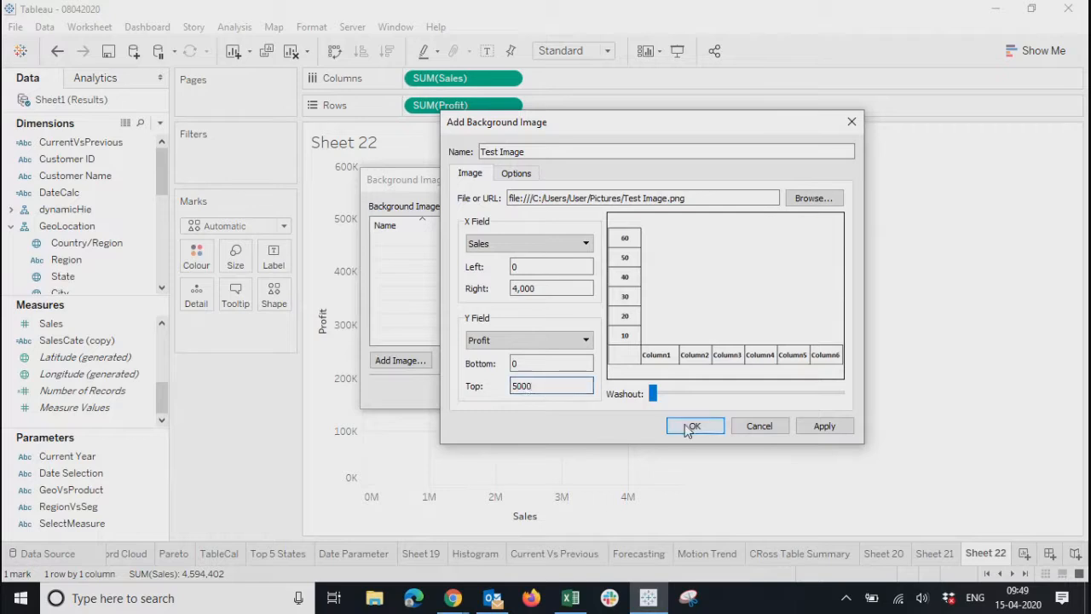
Check the image's aspect ratio and display options, and apply the background image to the worksheet
left_click(515, 175)
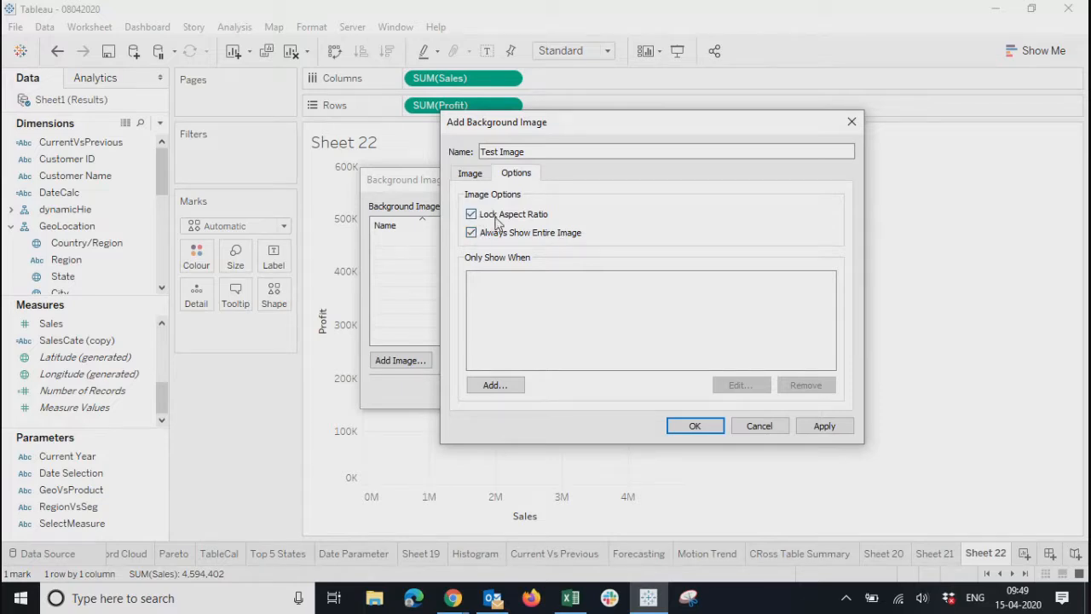
left_click(471, 175)
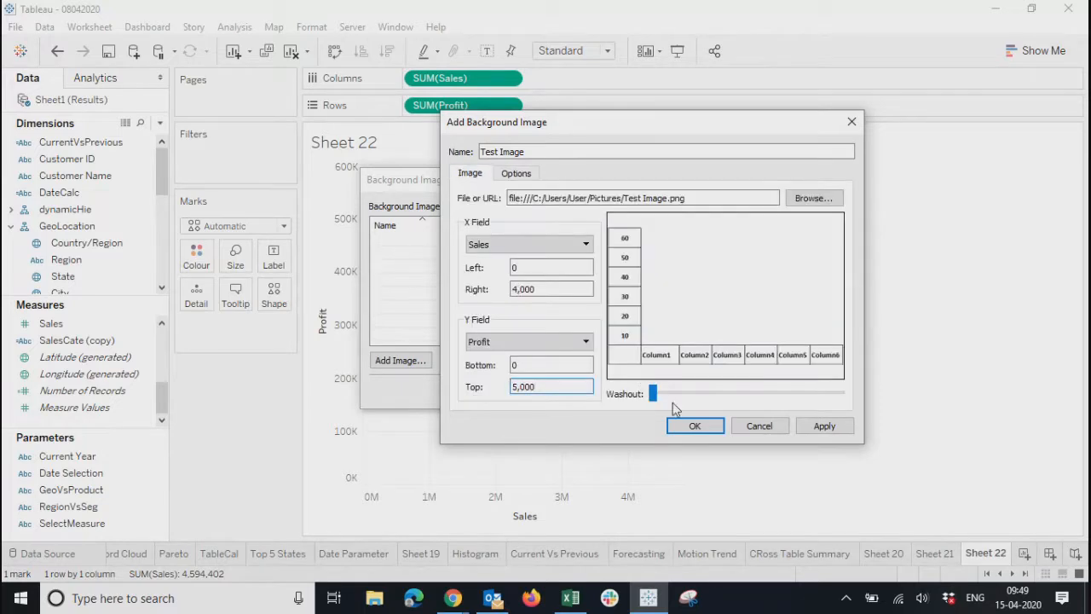
left_click(823, 426)
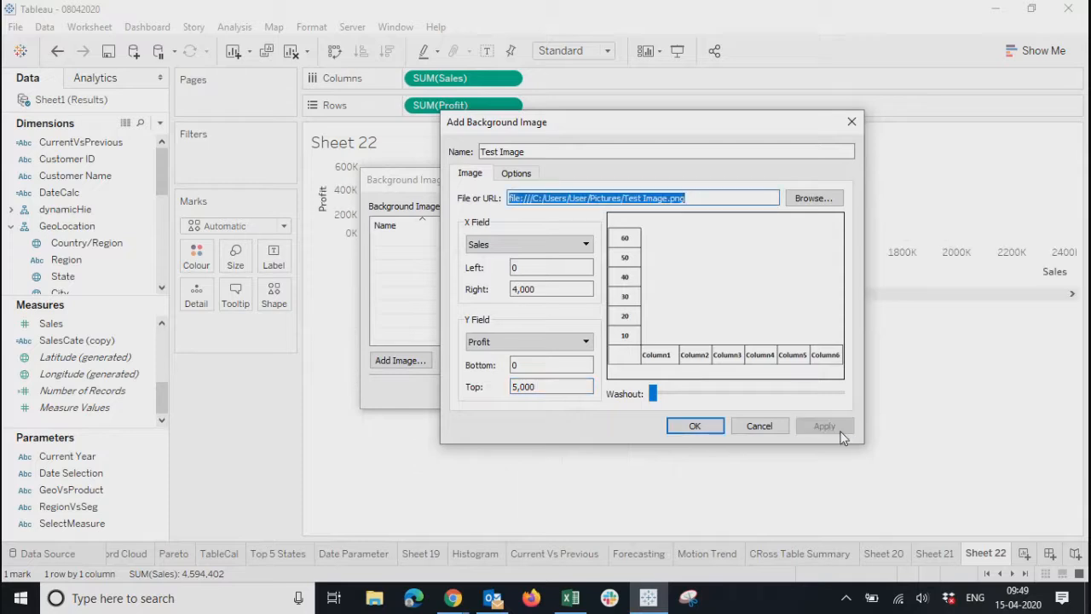
left_click(692, 427)
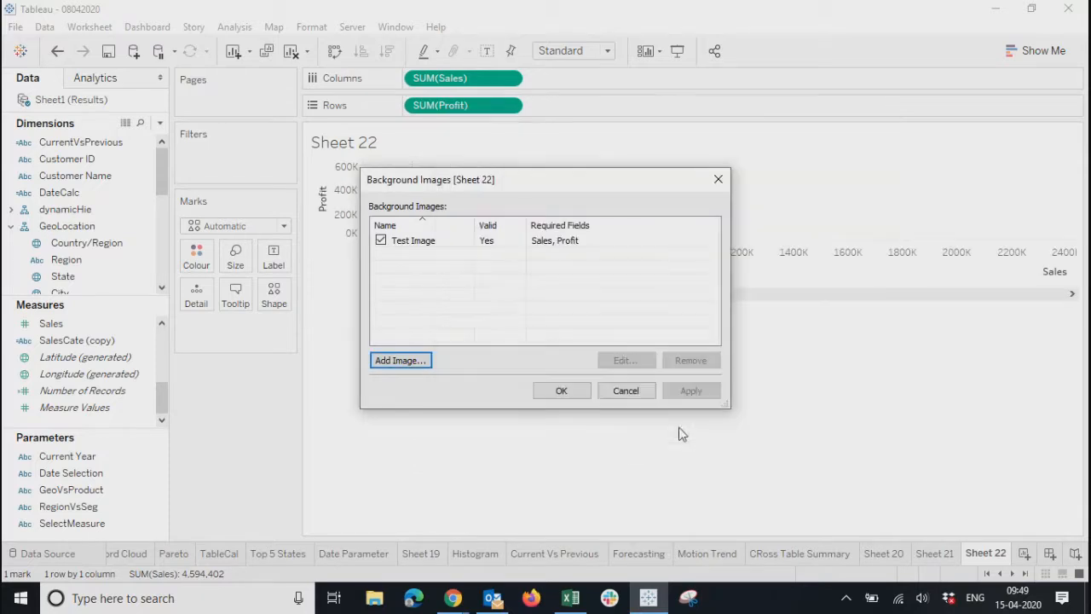
left_click(560, 394)
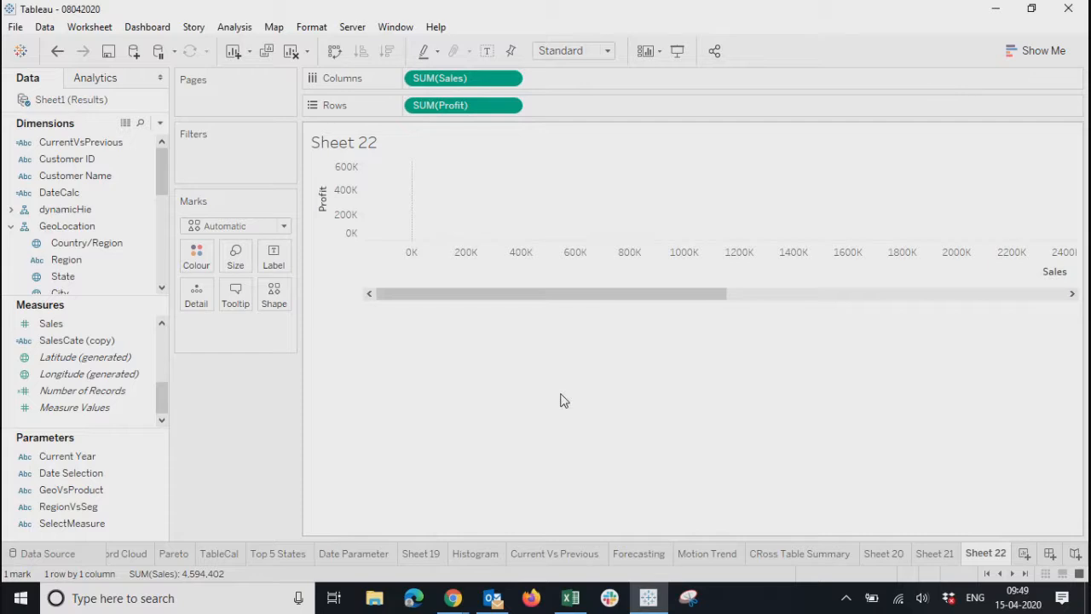
Swap the worksheet's rows and columns so that Profit is on Columns and Sales on Rows
left_click_drag(487, 287, 370, 282)
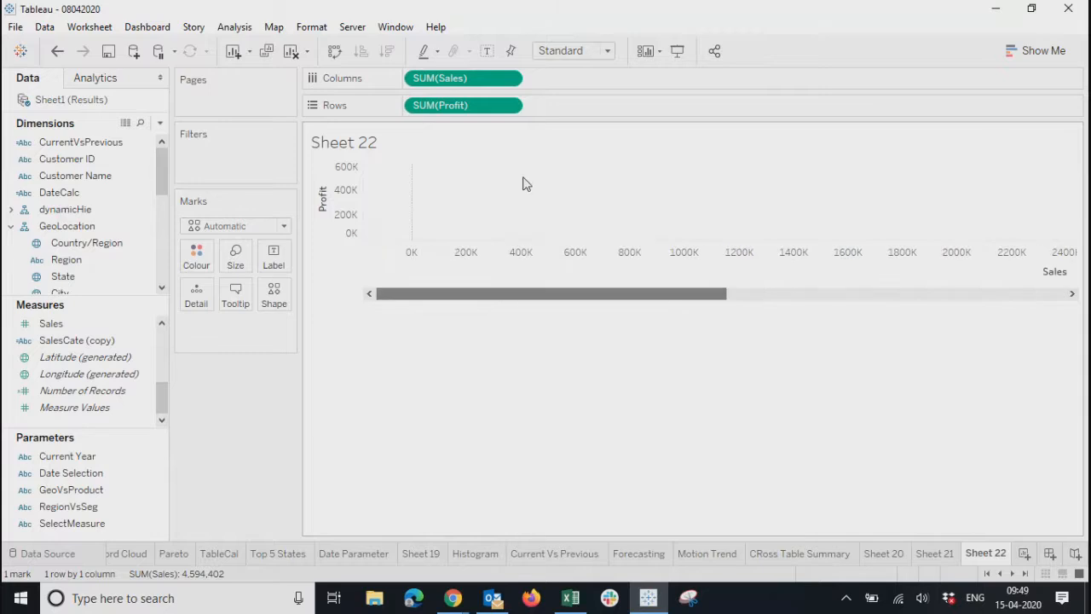
left_click(334, 50)
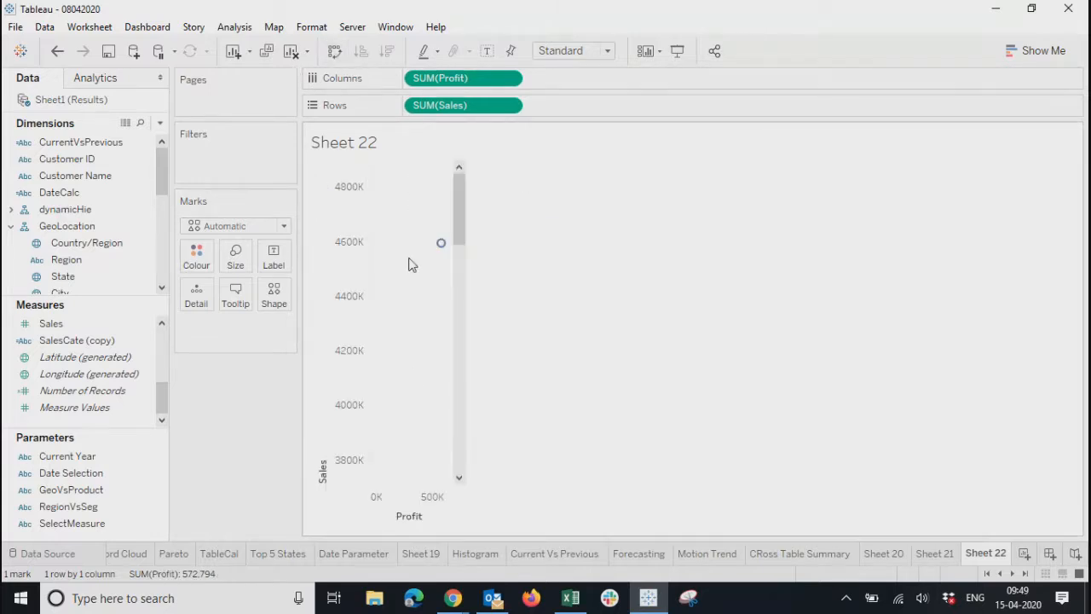
Edit the Test Image background image so the Sales range ends at 40,000 and the Profit range ends at 50,000
left_click(266, 30)
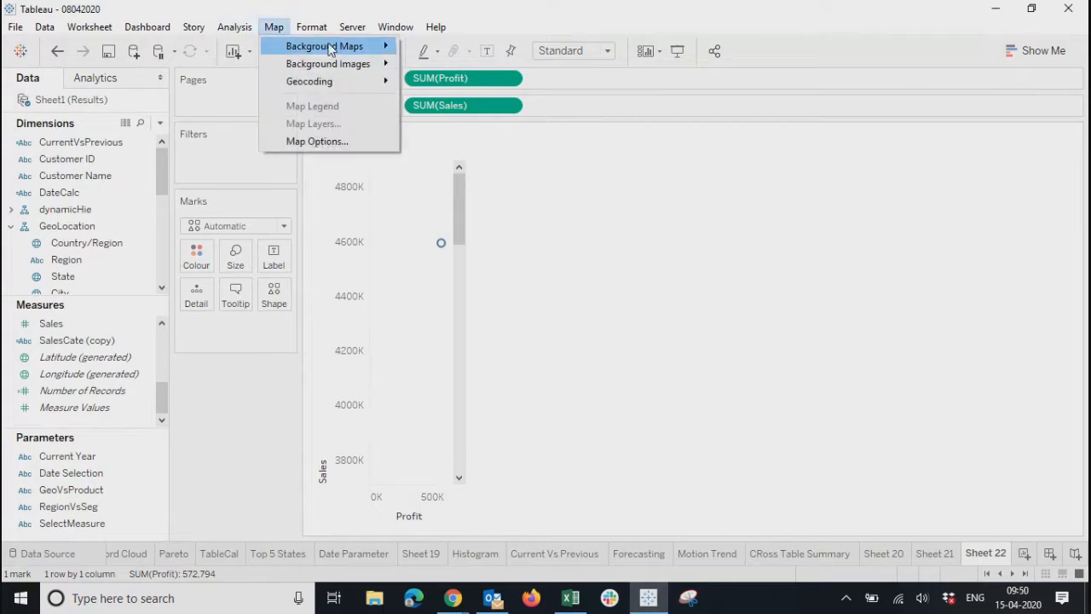
mouse_move(331, 69)
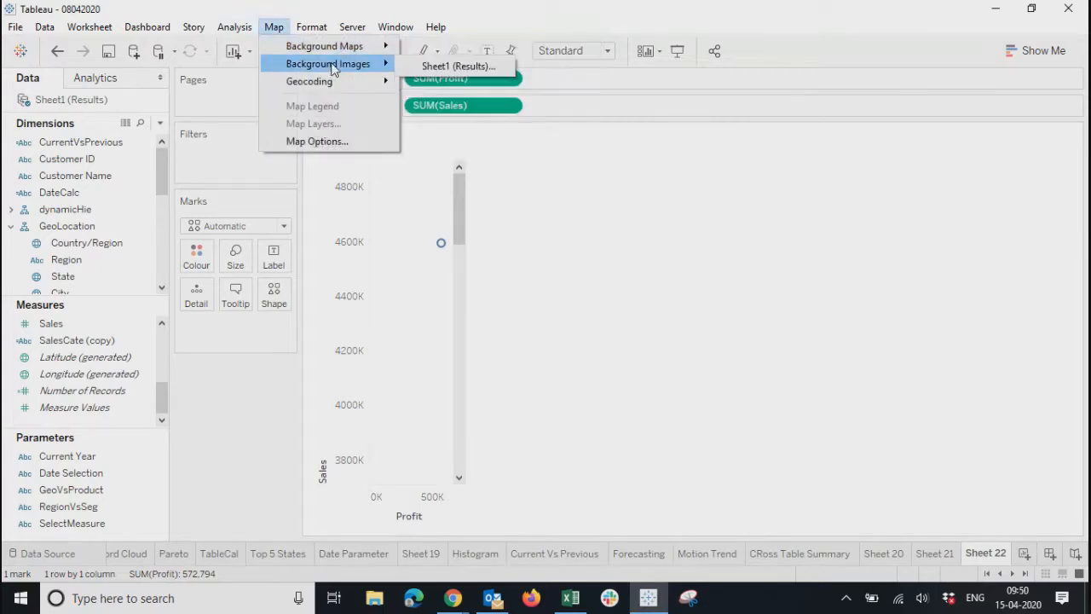
left_click(450, 62)
left_click_drag(549, 193, 835, 146)
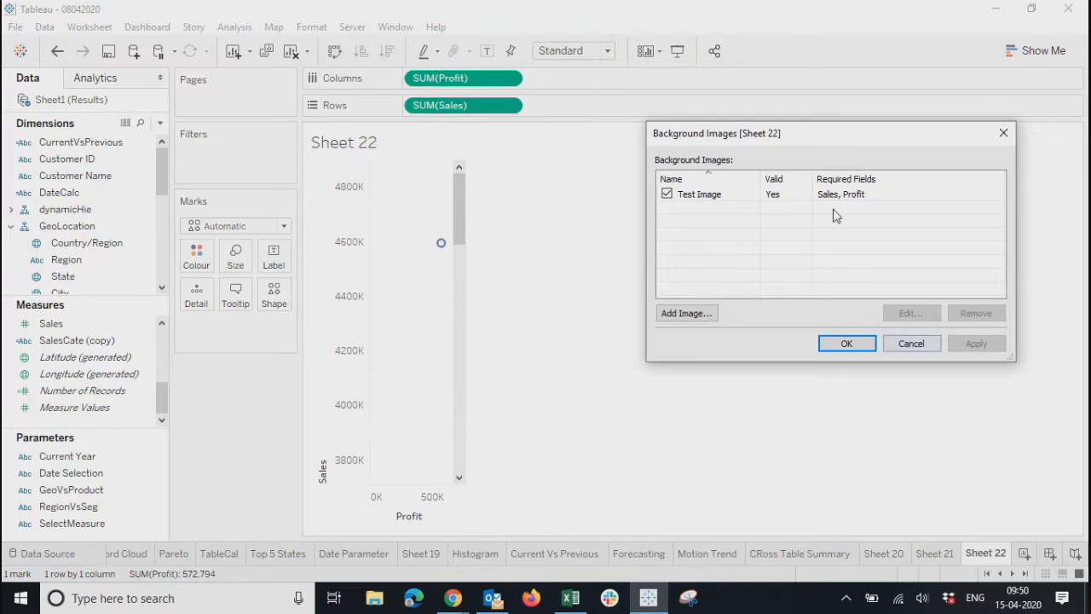
left_click(792, 194)
left_click(907, 313)
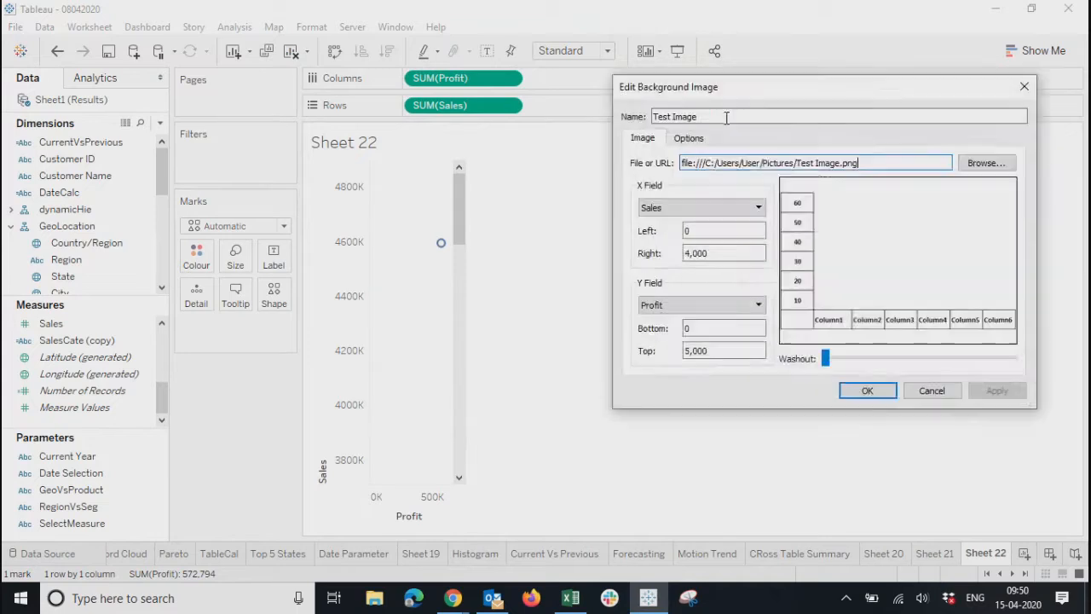
left_click(714, 252)
type("0")
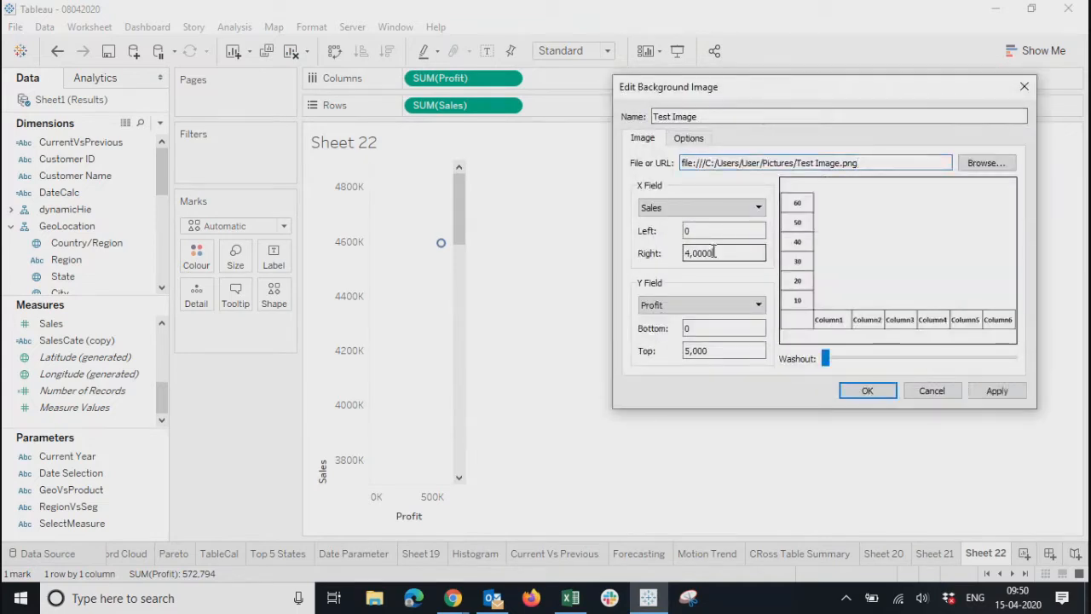
left_click(738, 350)
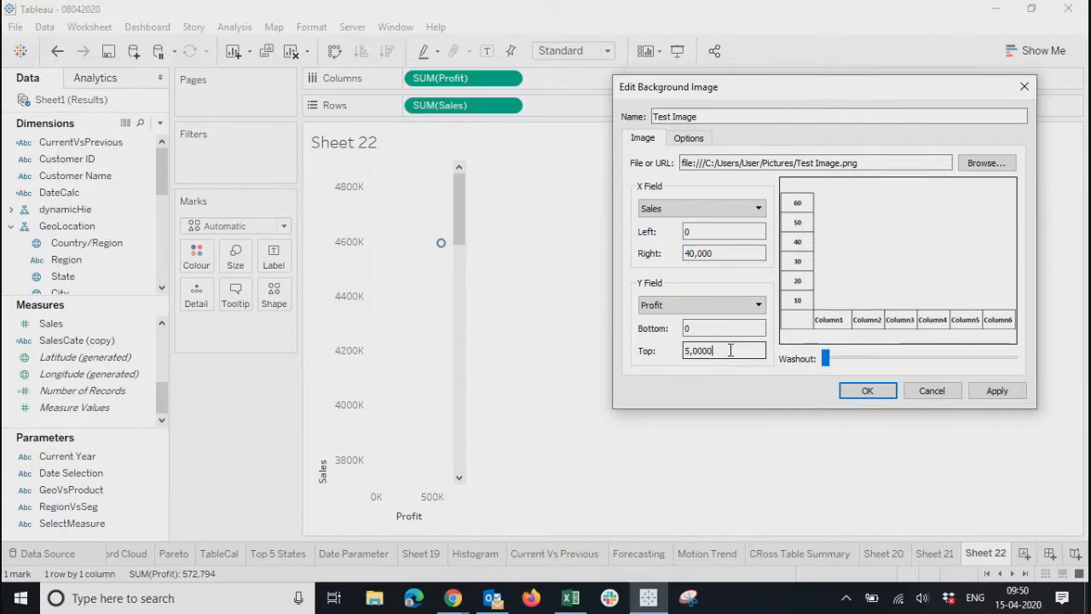
left_click(997, 390)
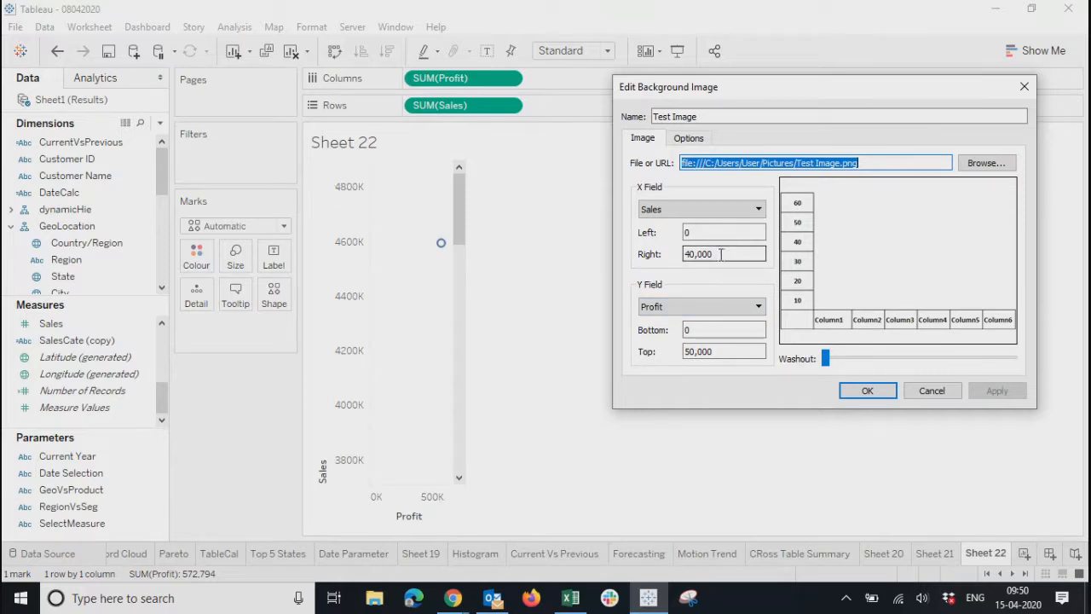
left_click(869, 390)
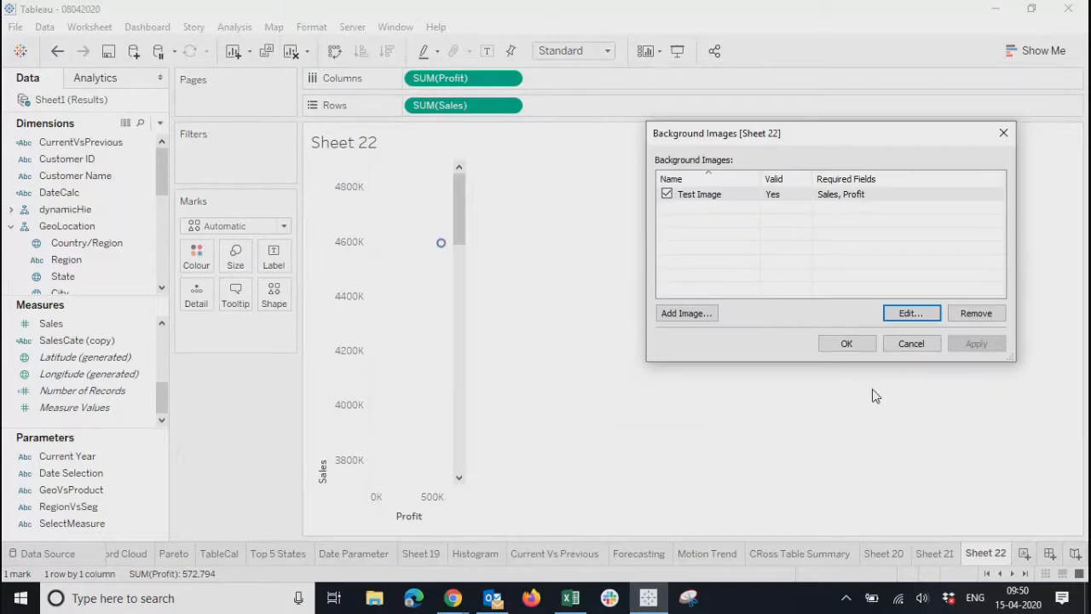
left_click(849, 344)
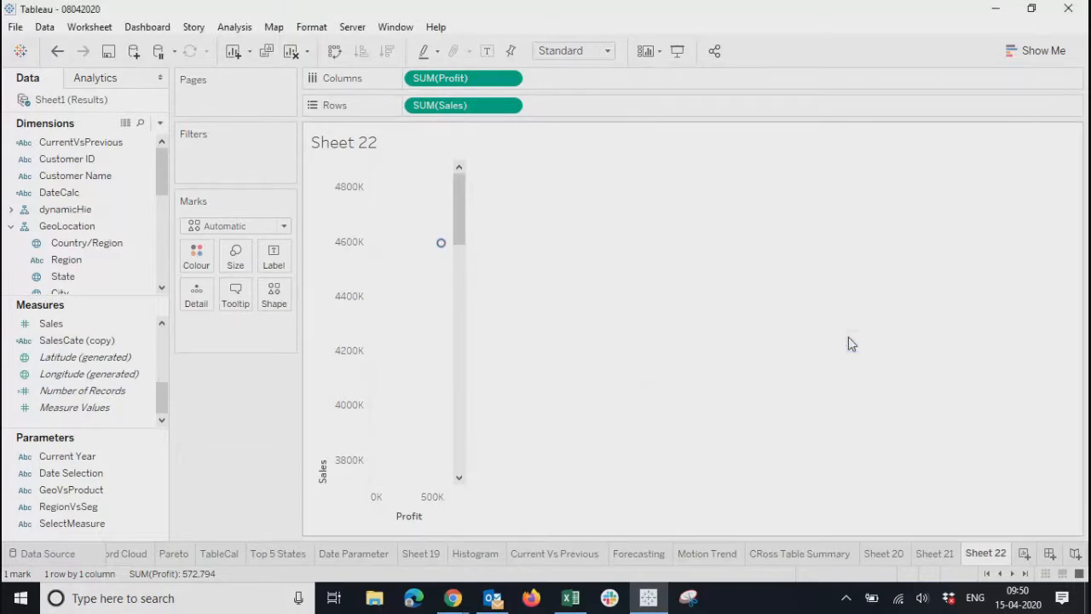
Swap the worksheet's rows and columns so that Sales is on Columns and Profit on Rows
left_click(334, 51)
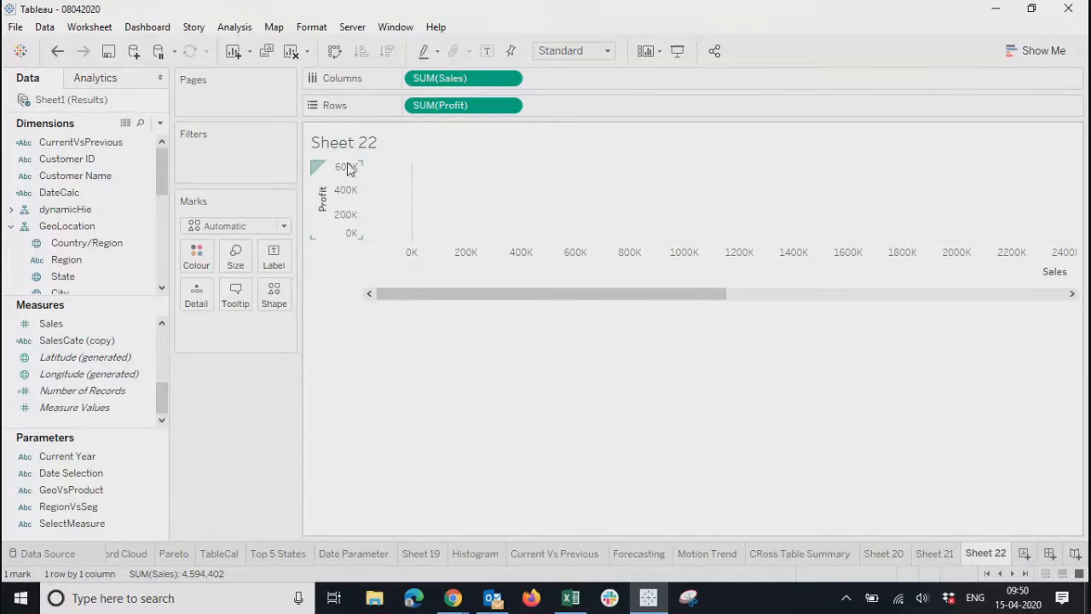
left_click_drag(536, 295, 453, 273)
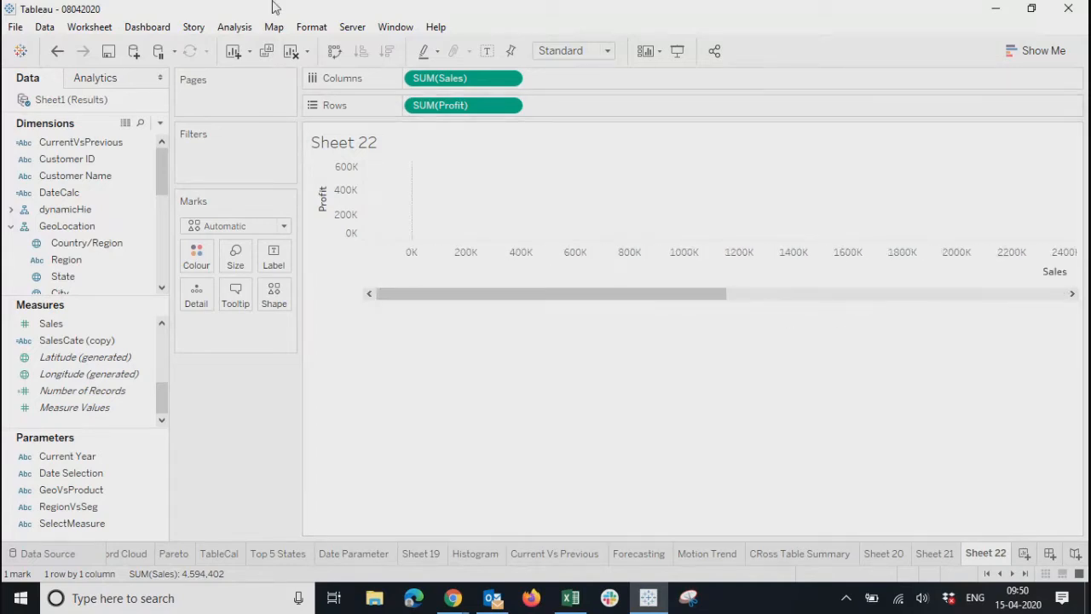
left_click(277, 26)
mouse_move(356, 49)
left_click(406, 72)
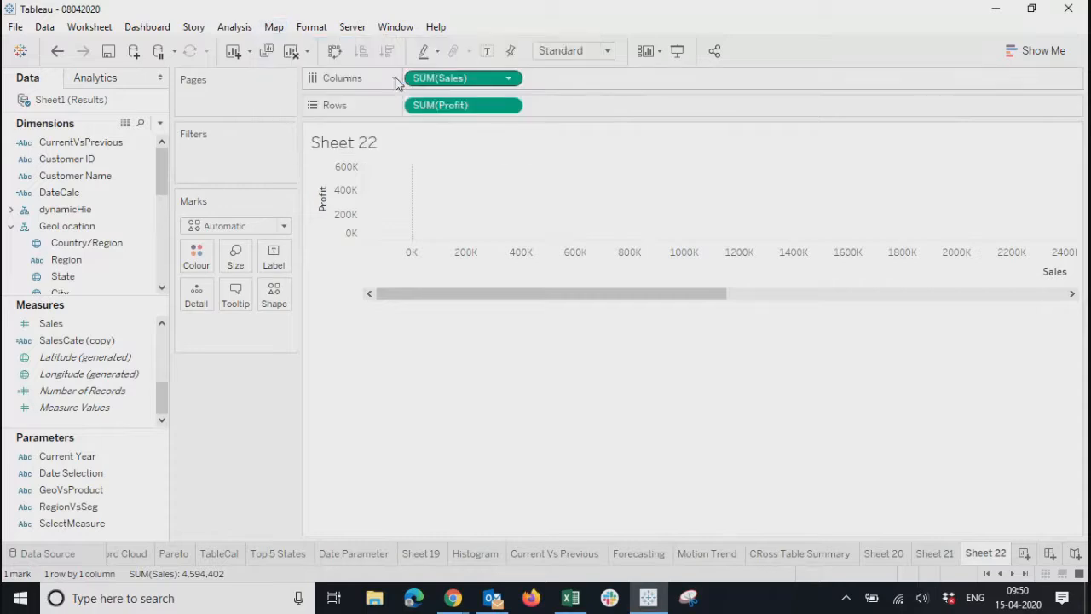
Edit the Test Image background image so the Sales range ends at 4,00,000 and the Profit range ends at 50,00,000
left_click(273, 27)
mouse_move(352, 67)
left_click(472, 65)
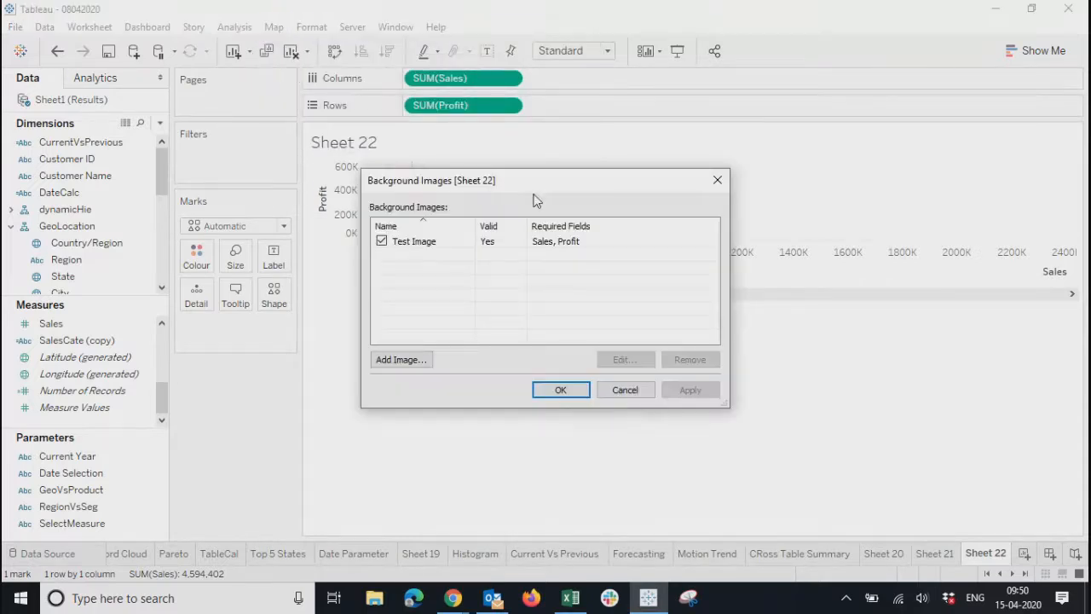
left_click(499, 246)
left_click(631, 361)
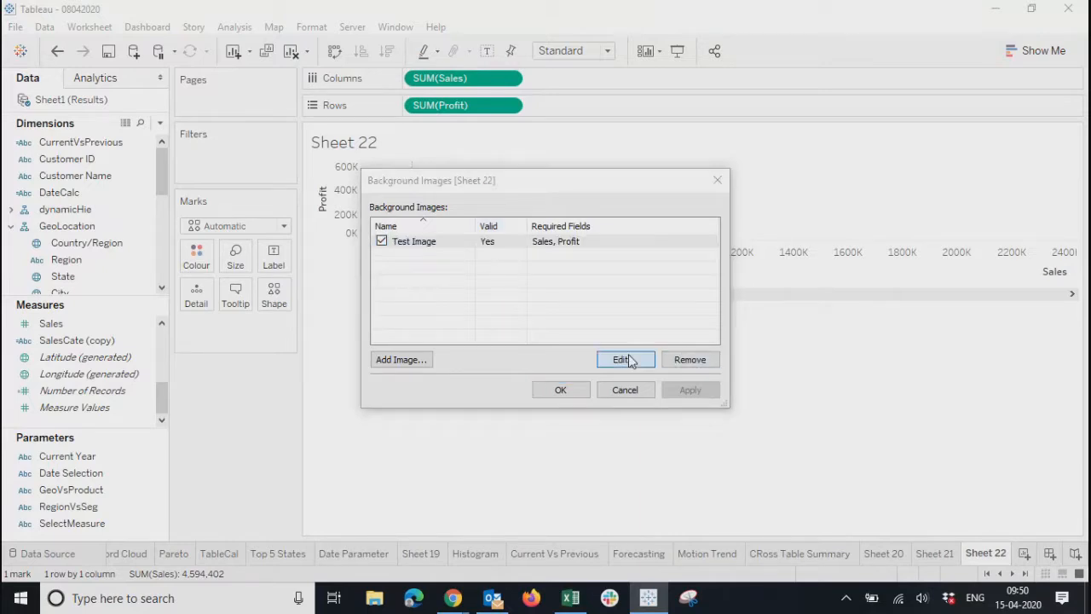
left_click_drag(554, 138, 772, 215)
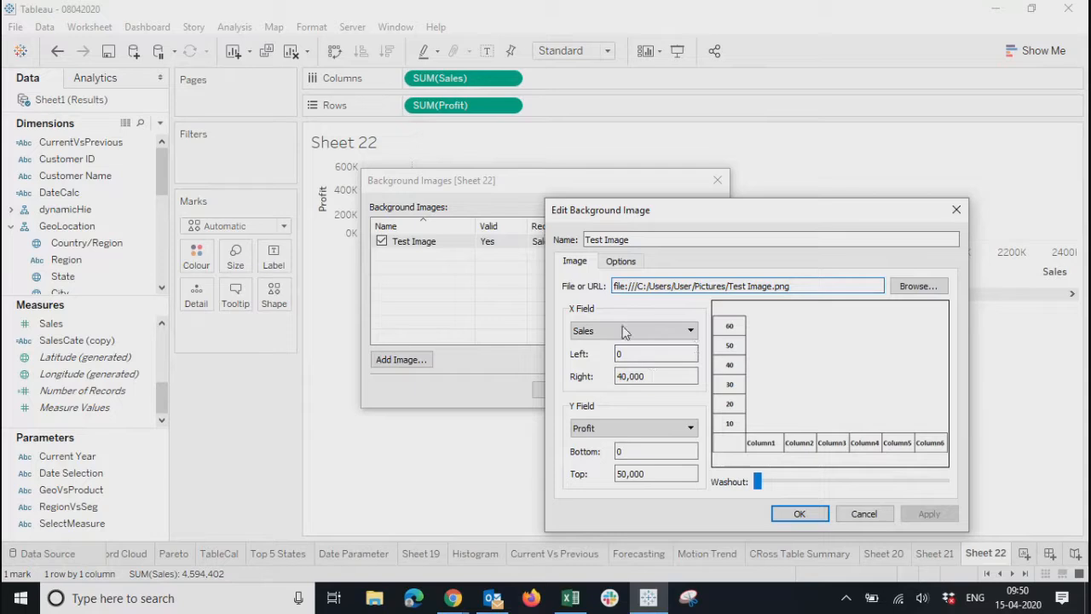
left_click(650, 377)
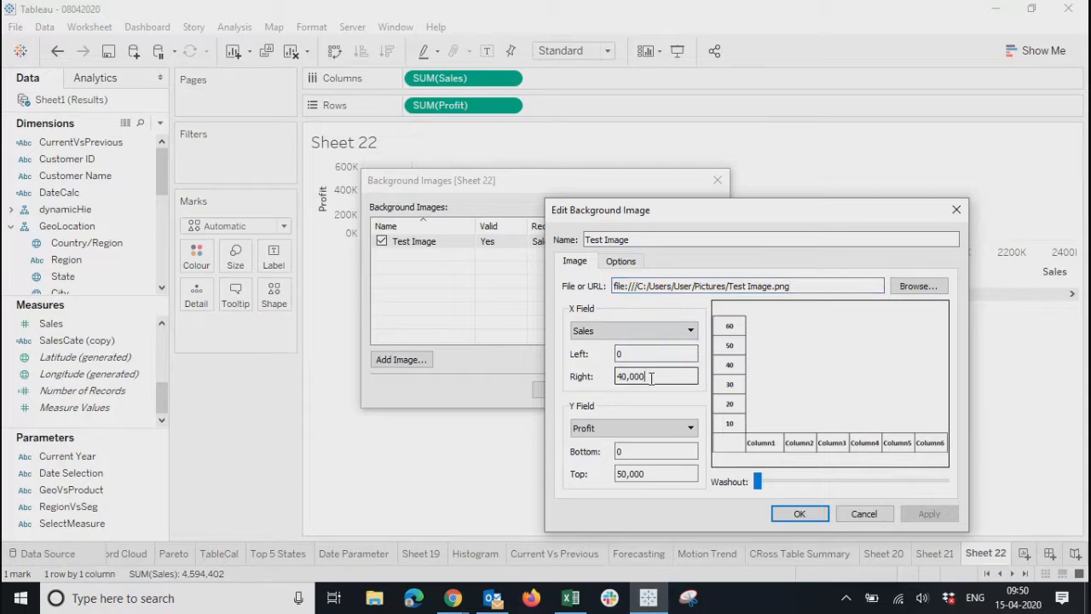
type("0")
left_click(648, 474)
right_click(647, 480)
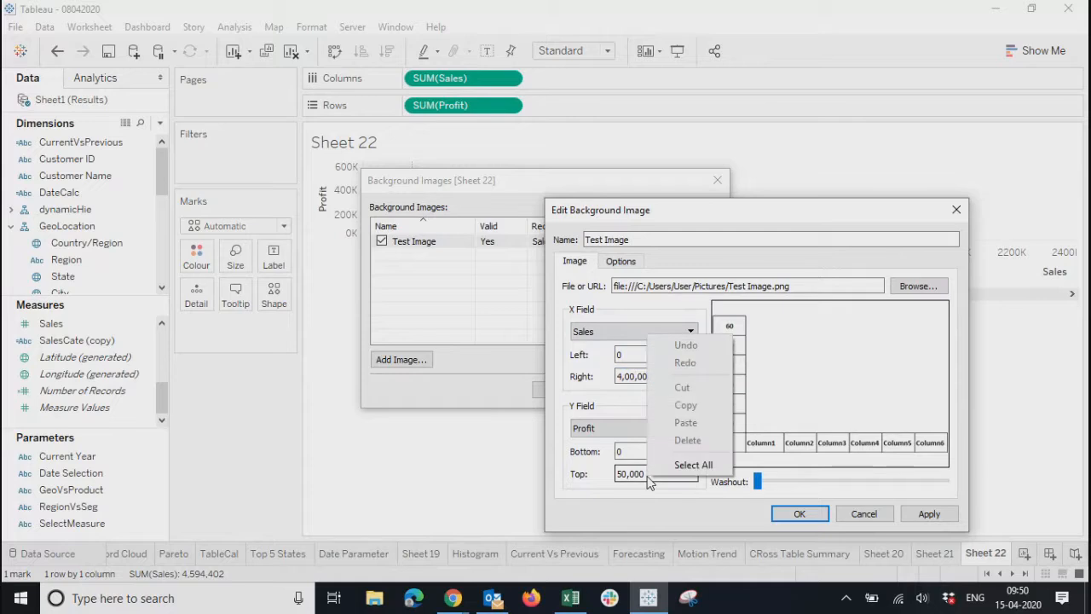
left_click(647, 475)
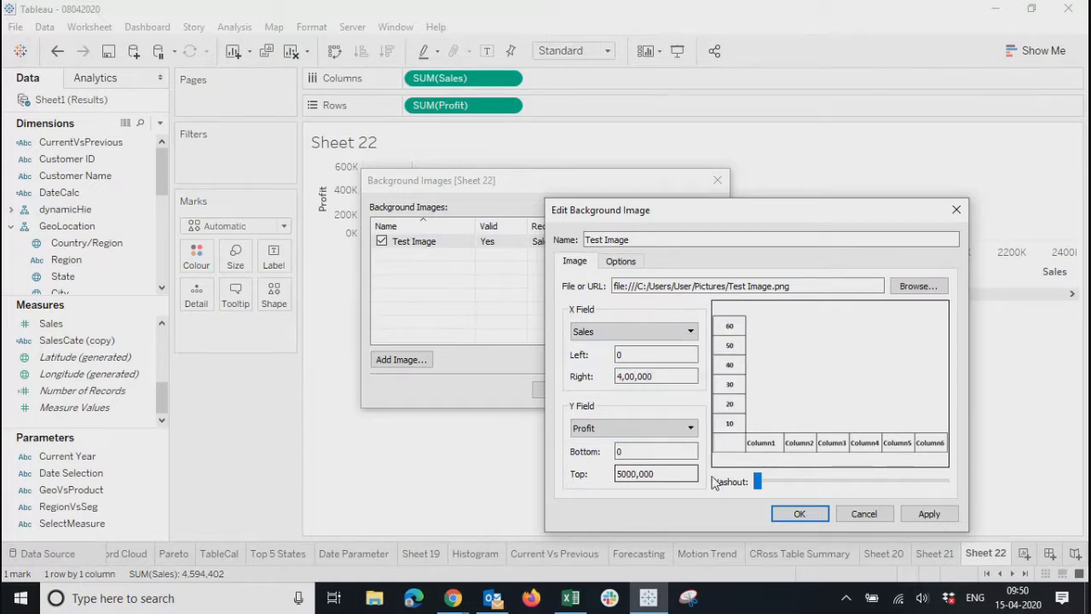
left_click(928, 514)
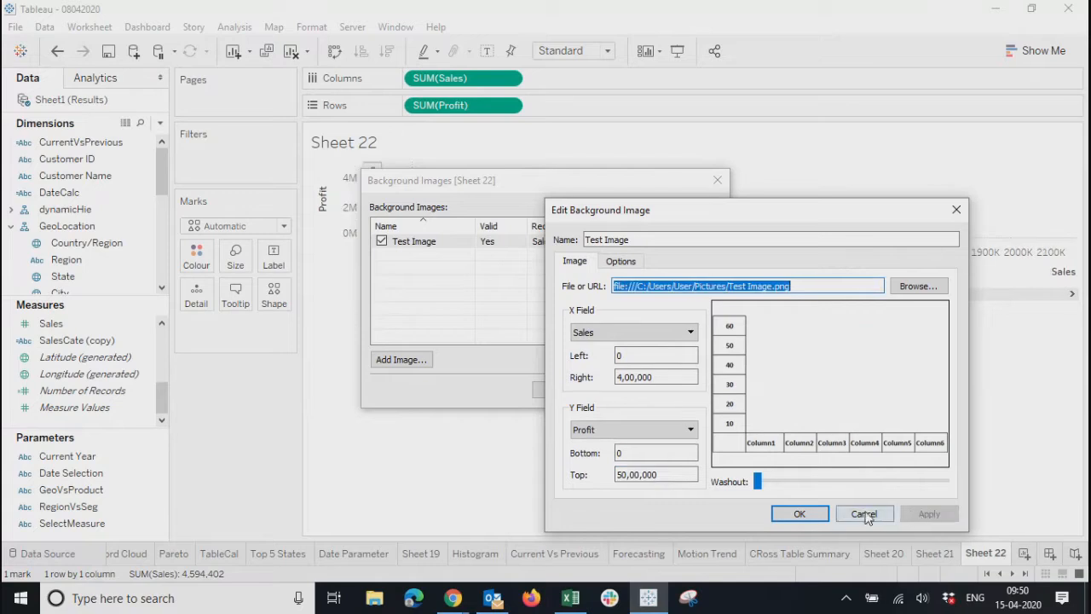
left_click(799, 513)
left_click(560, 390)
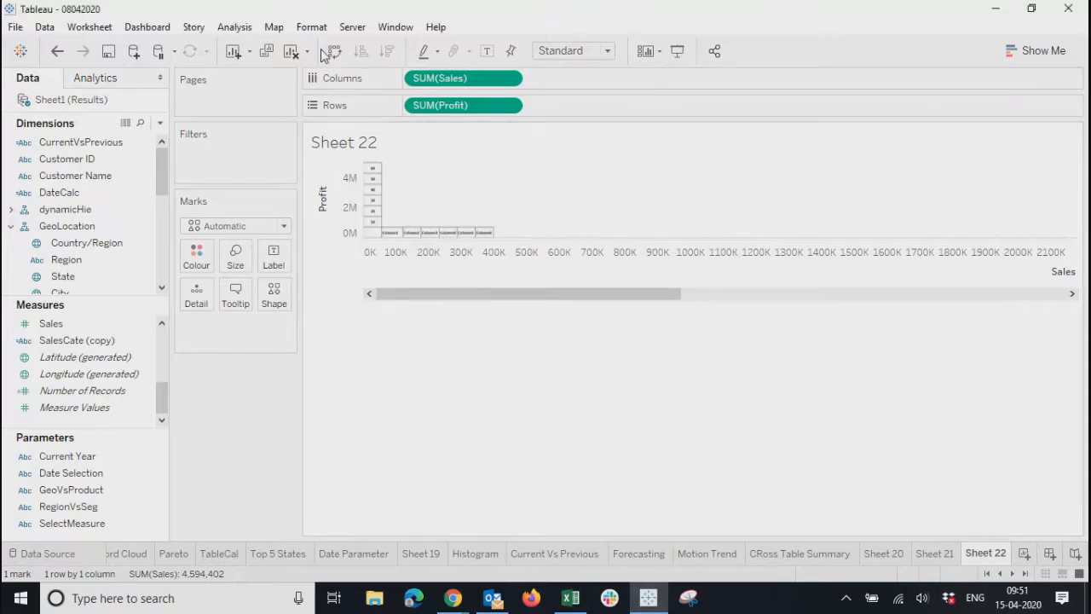
Swap the rows and columns and swap them back to compare the background image in both orientations
left_click(334, 50)
left_click(334, 50)
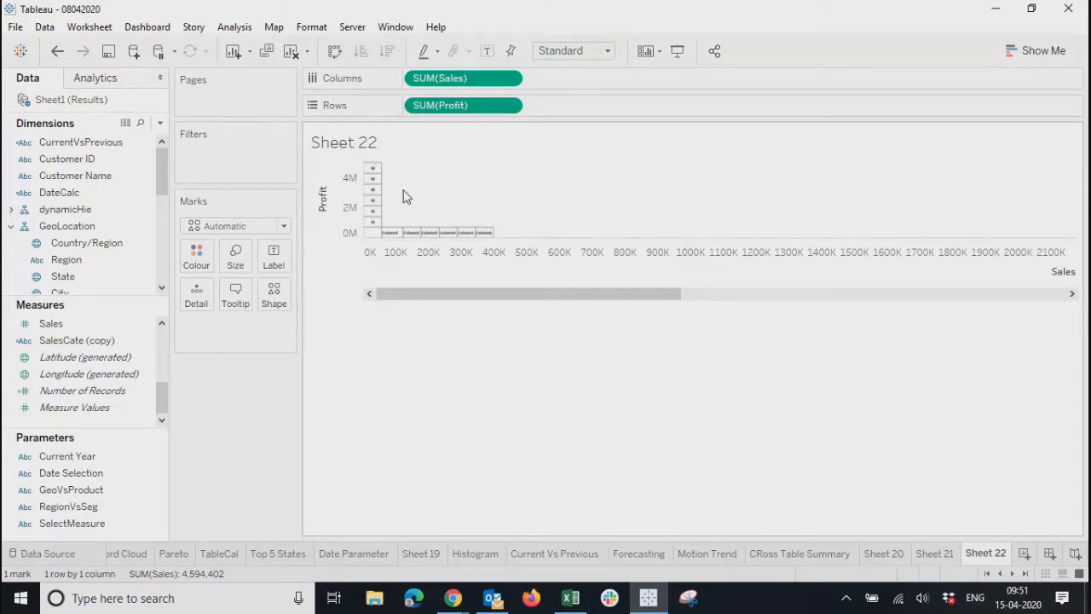
left_click_drag(474, 300, 345, 282)
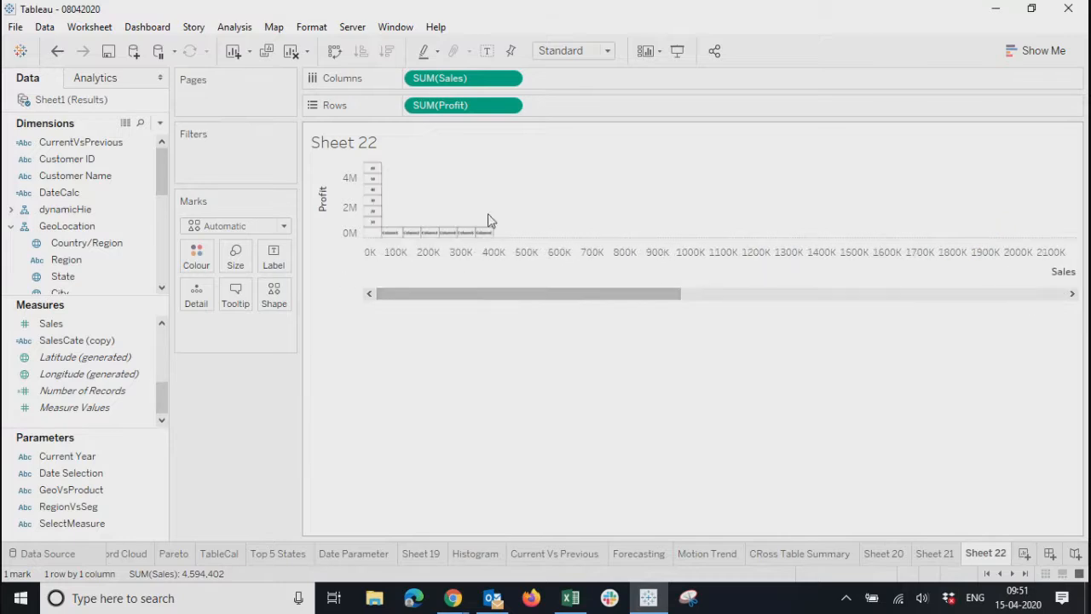
left_click_drag(543, 295, 475, 187)
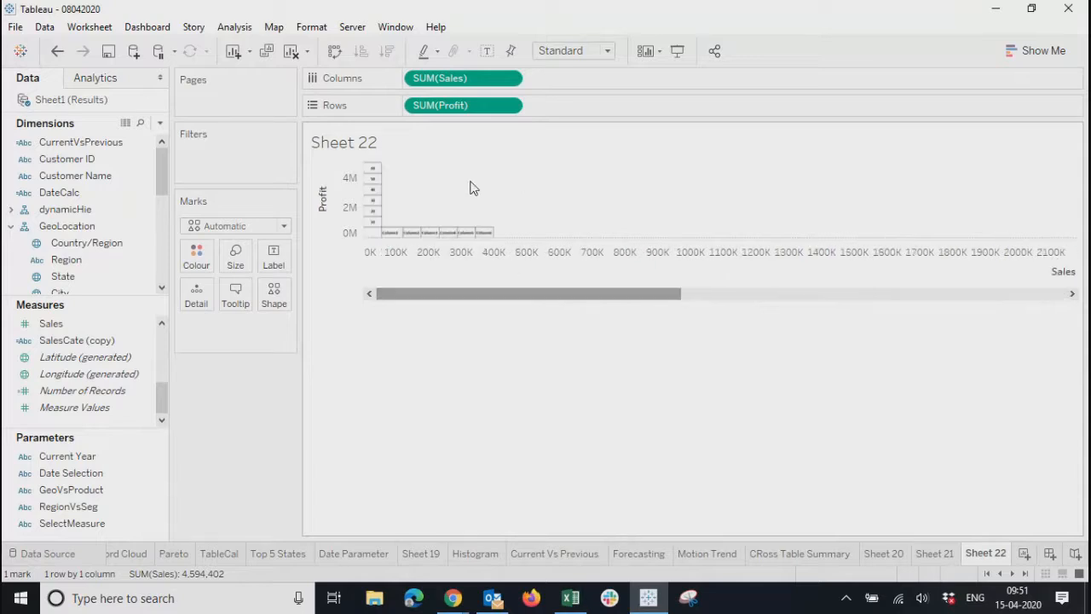
Fix the Sales axis range from 0 to 400000 so that it matches the background image's width
right_click(427, 253)
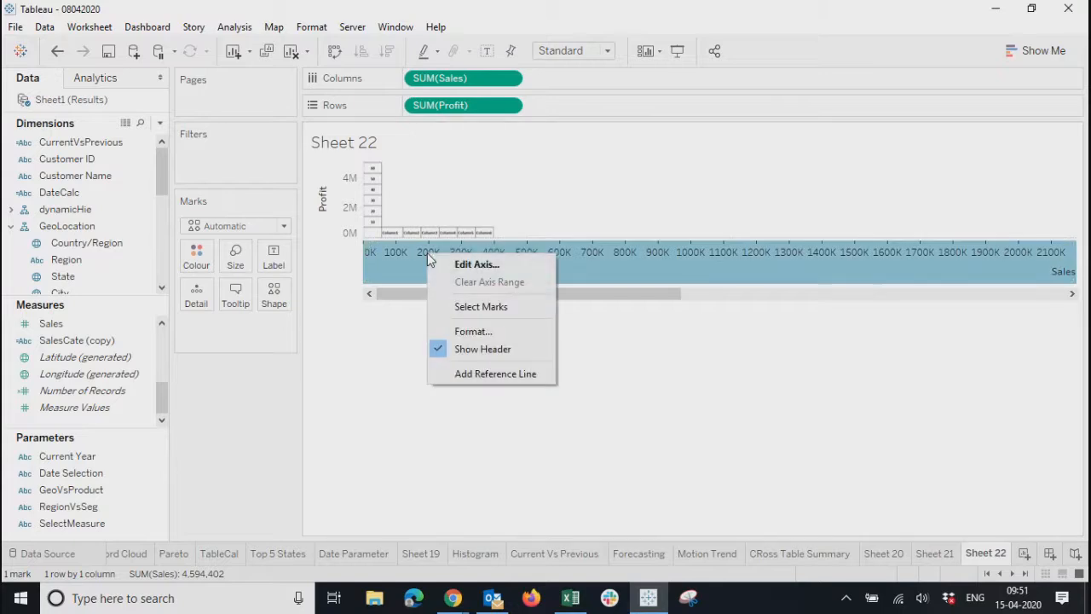
left_click(475, 266)
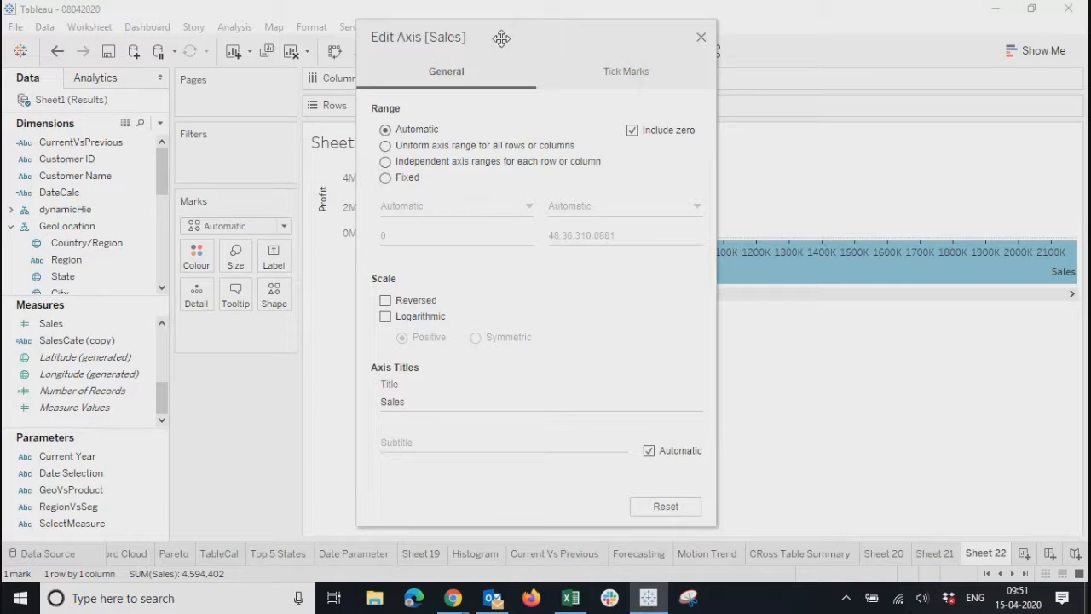
left_click_drag(500, 37, 210, 45)
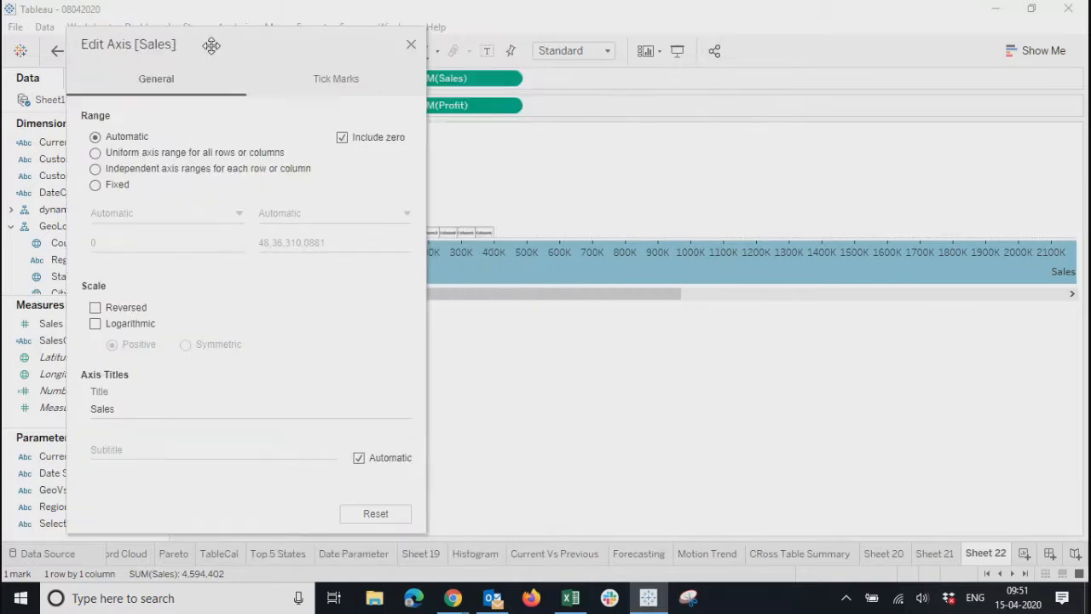
left_click(96, 186)
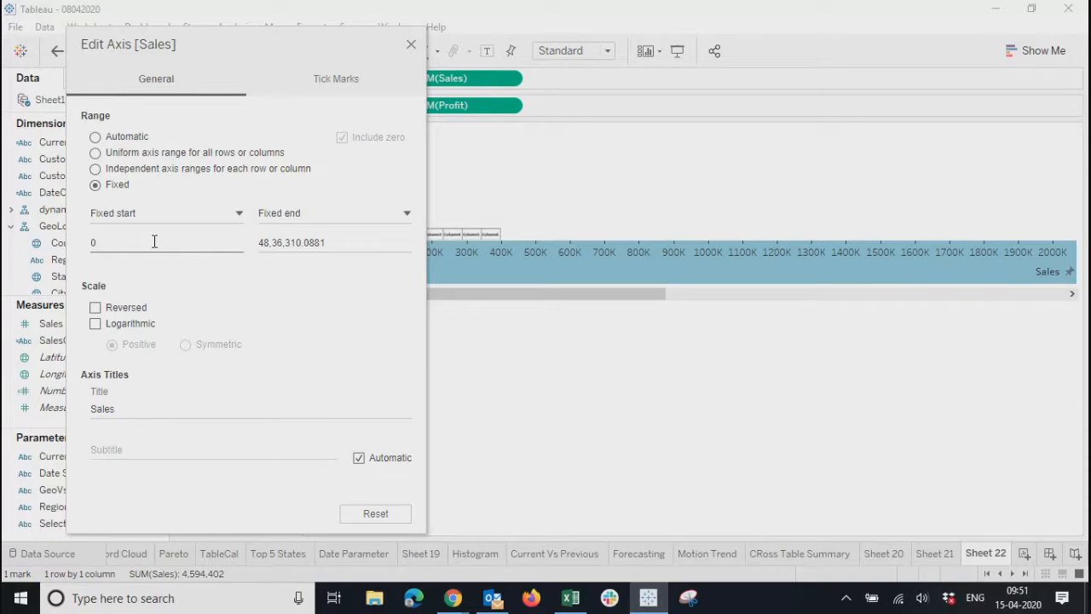
left_click(337, 239)
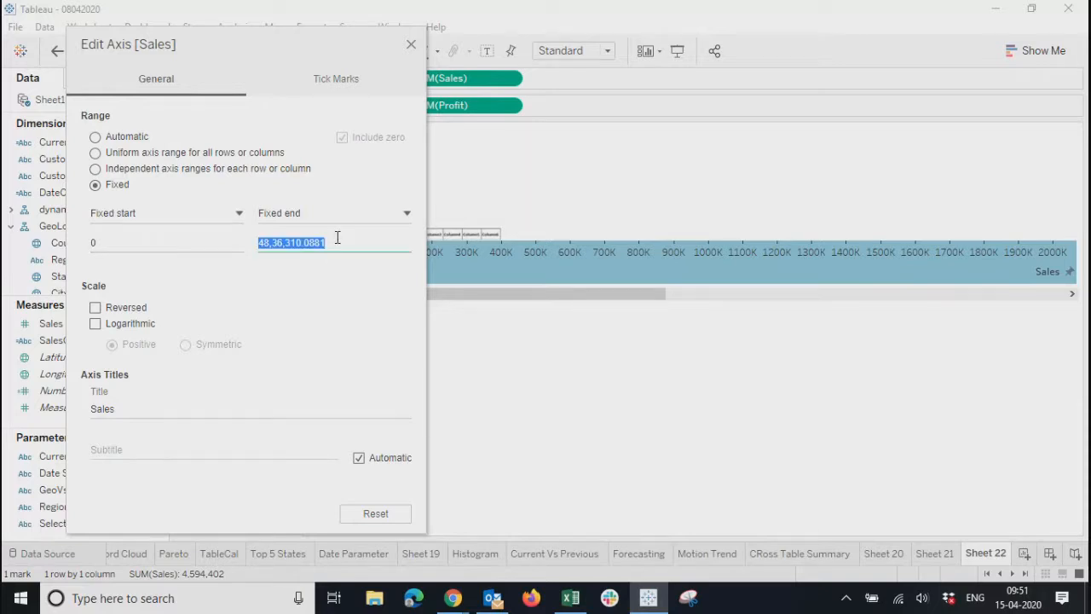
left_click(361, 243)
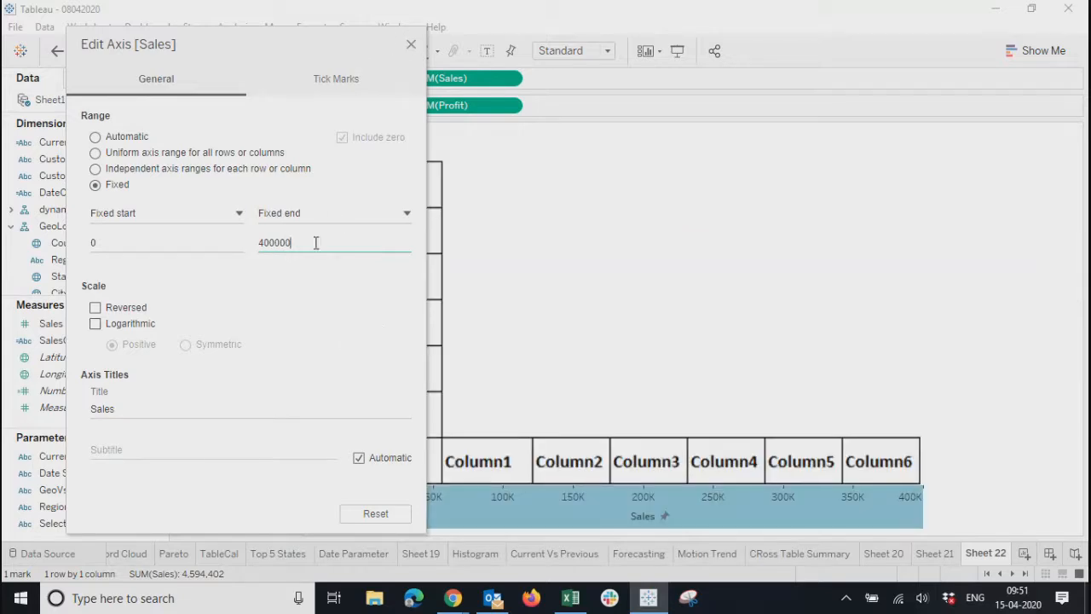
left_click(410, 47)
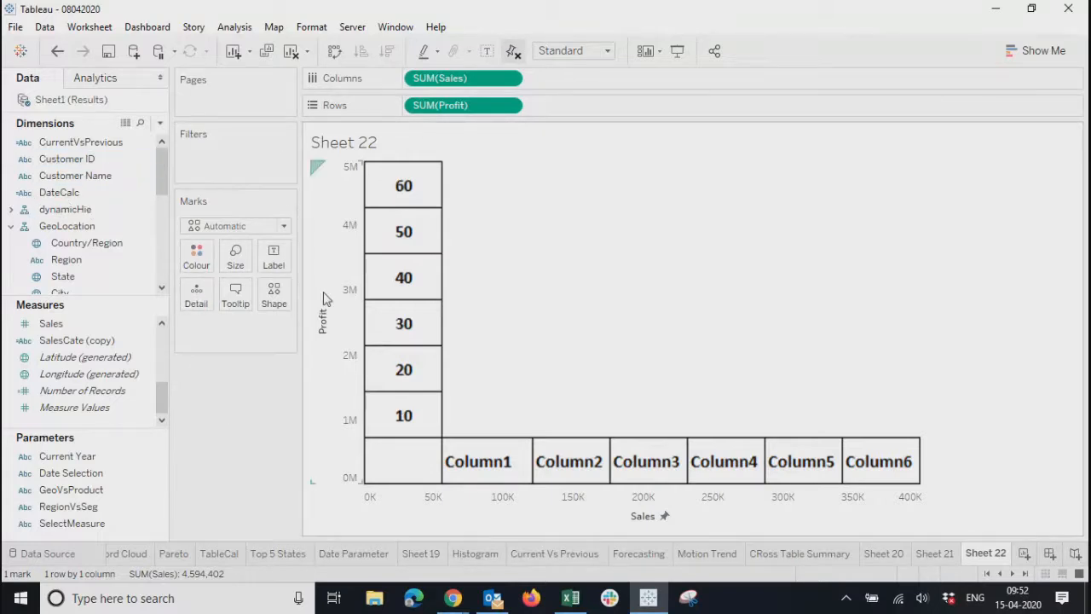
Try colouring the marks by Customer ID with all members added, and remove the field again
left_click(620, 520)
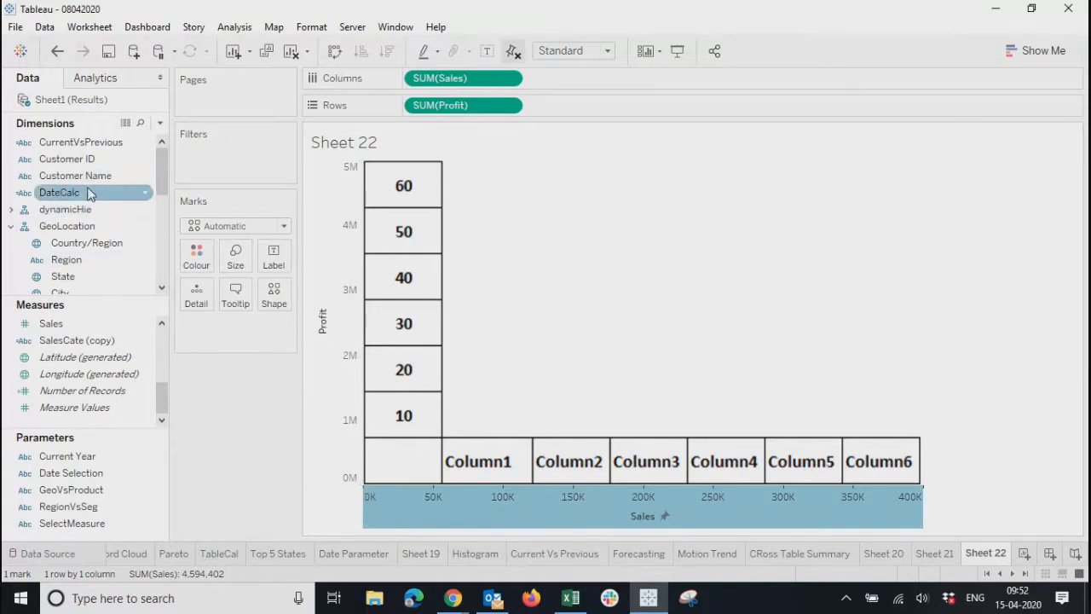
left_click_drag(65, 159, 195, 261)
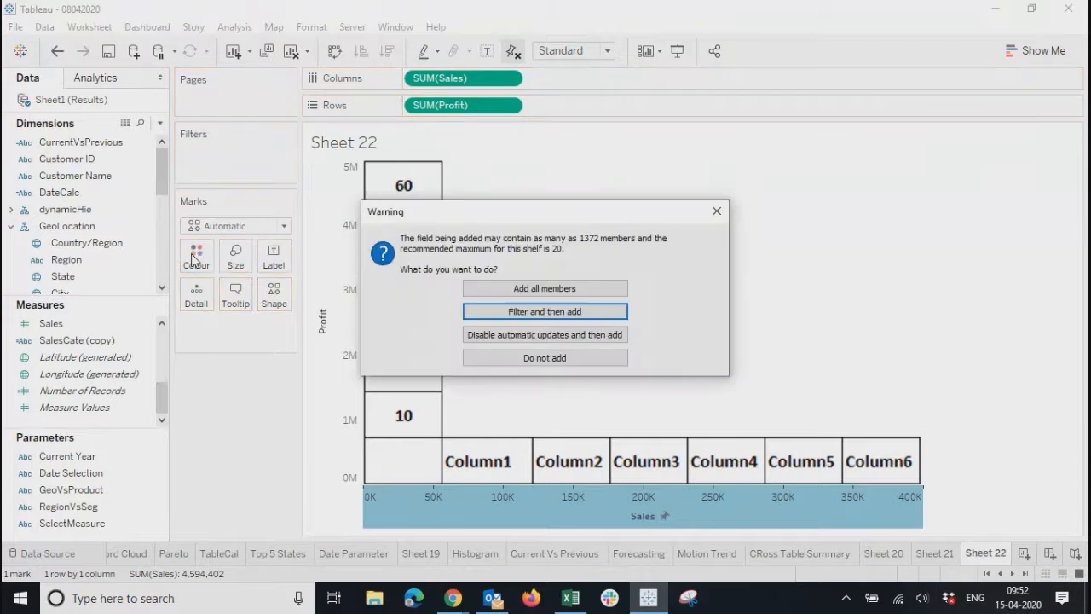
left_click(542, 288)
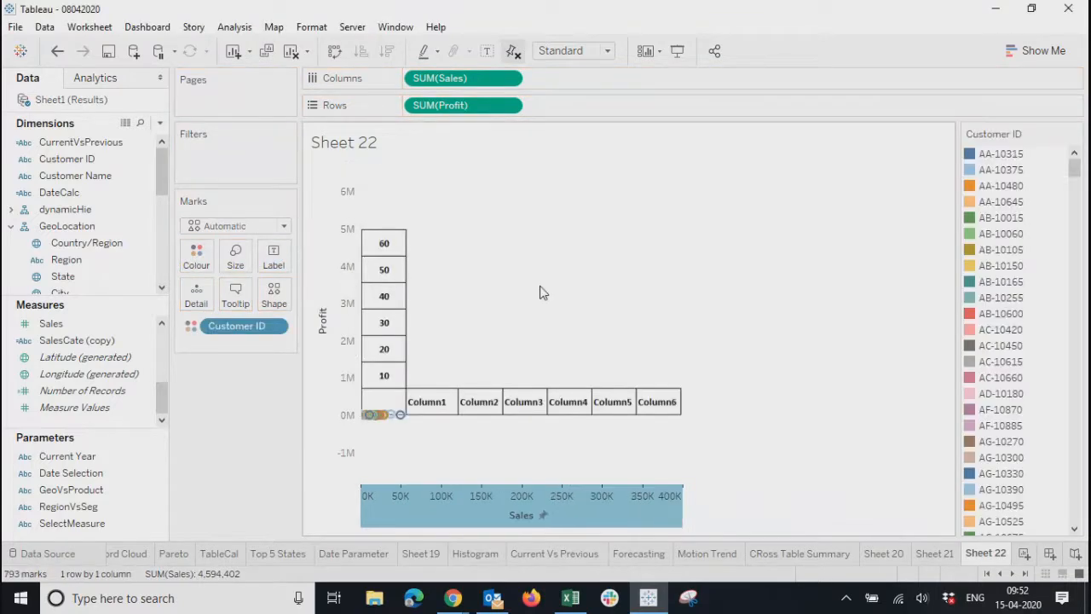
left_click(276, 326)
left_click(246, 582)
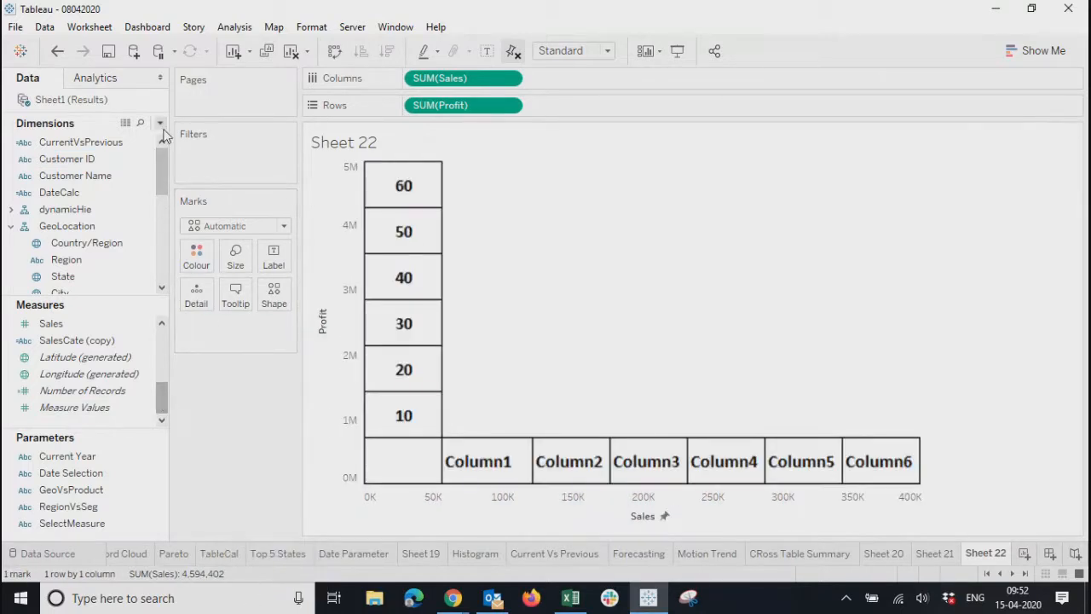
Try colouring the marks by Product ID with all members added, and remove the field again
left_click_drag(162, 182, 164, 242)
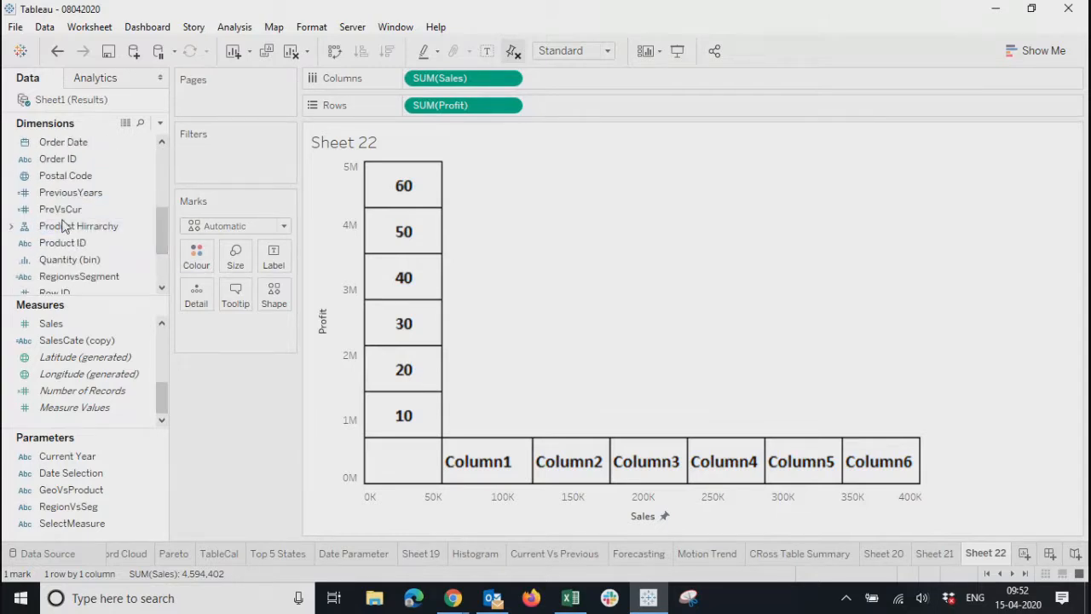
left_click_drag(62, 243, 195, 256)
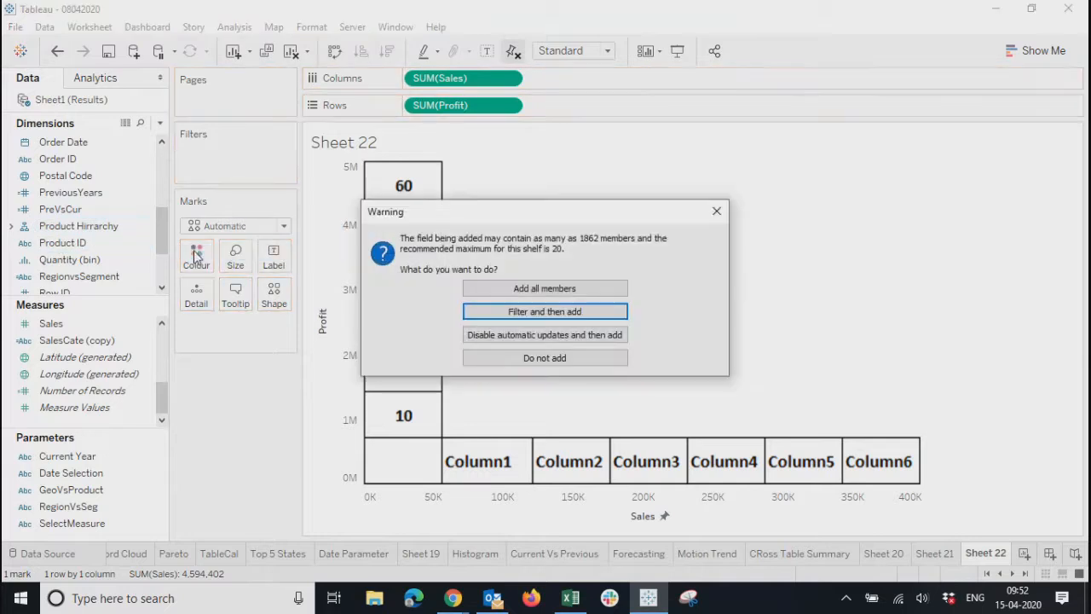
left_click(538, 289)
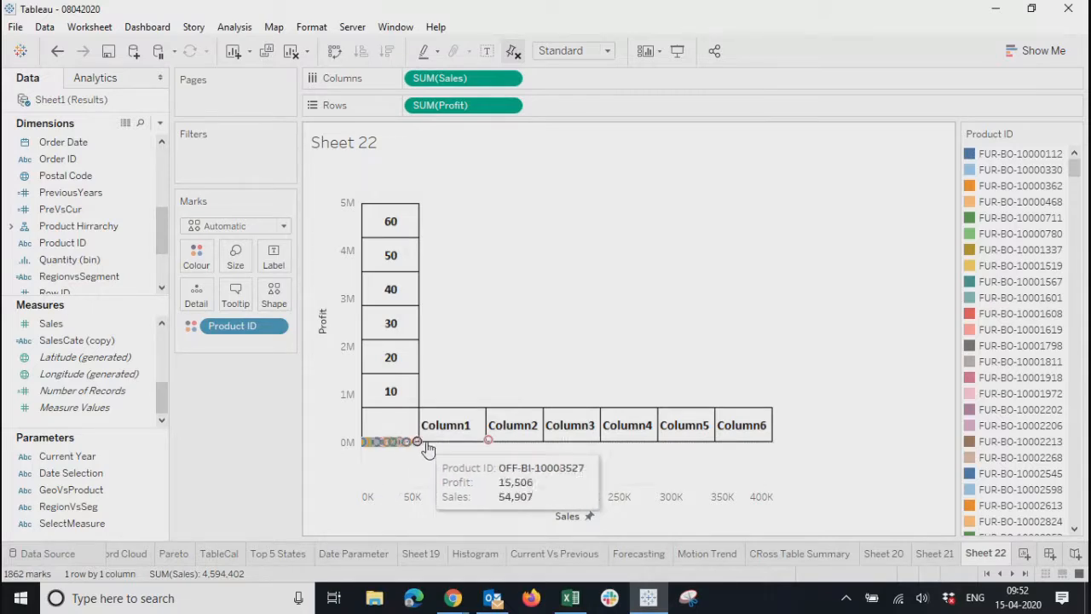
right_click(262, 323)
left_click(245, 581)
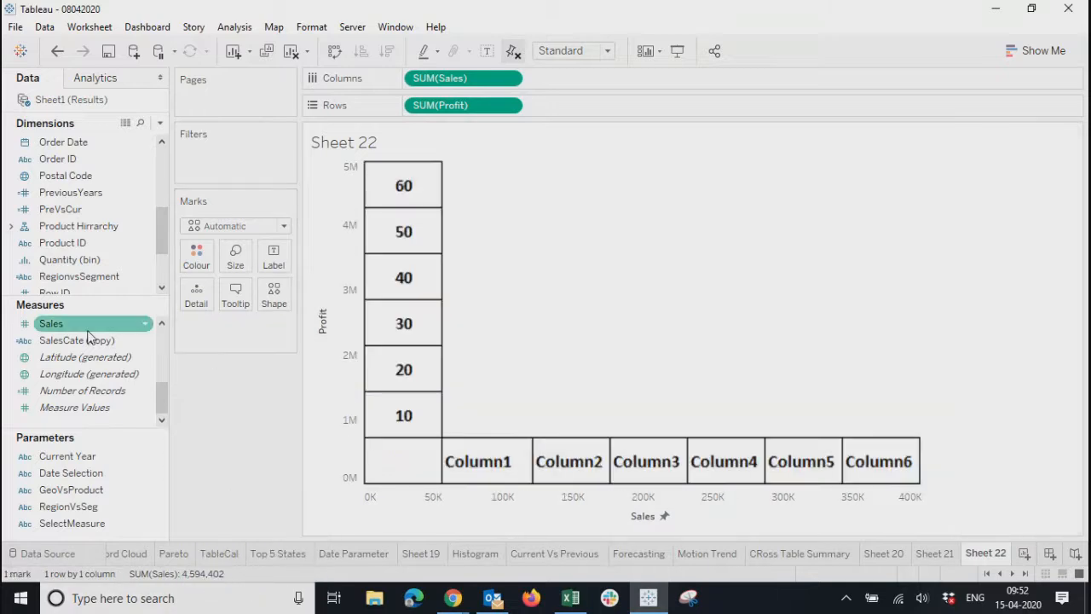
Try colouring the marks by the sum of Quantity, and remove the field again
left_click_drag(159, 394, 161, 373)
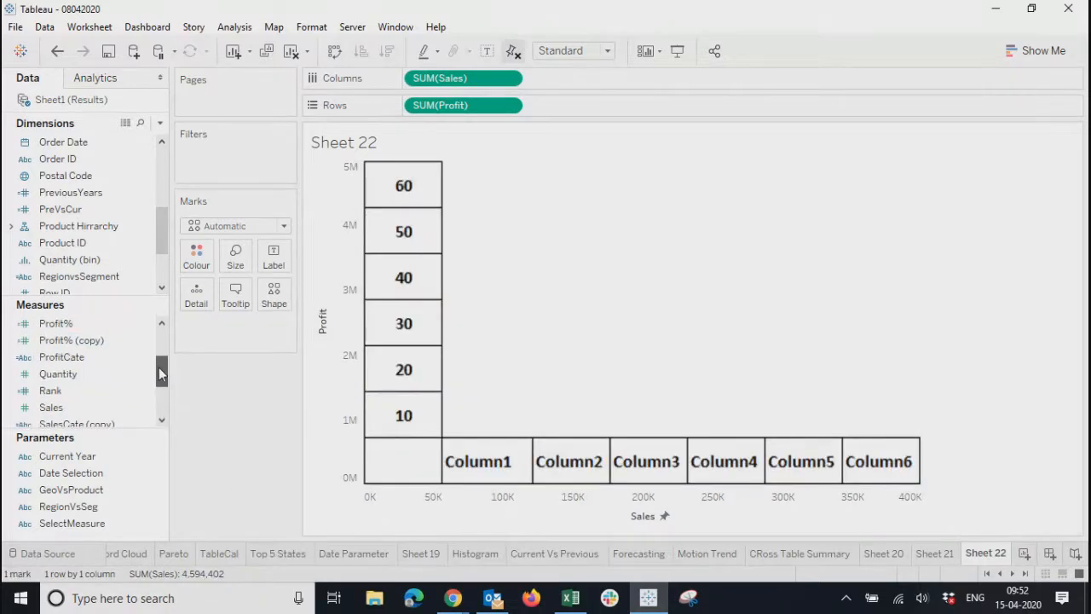
left_click_drag(58, 373, 196, 267)
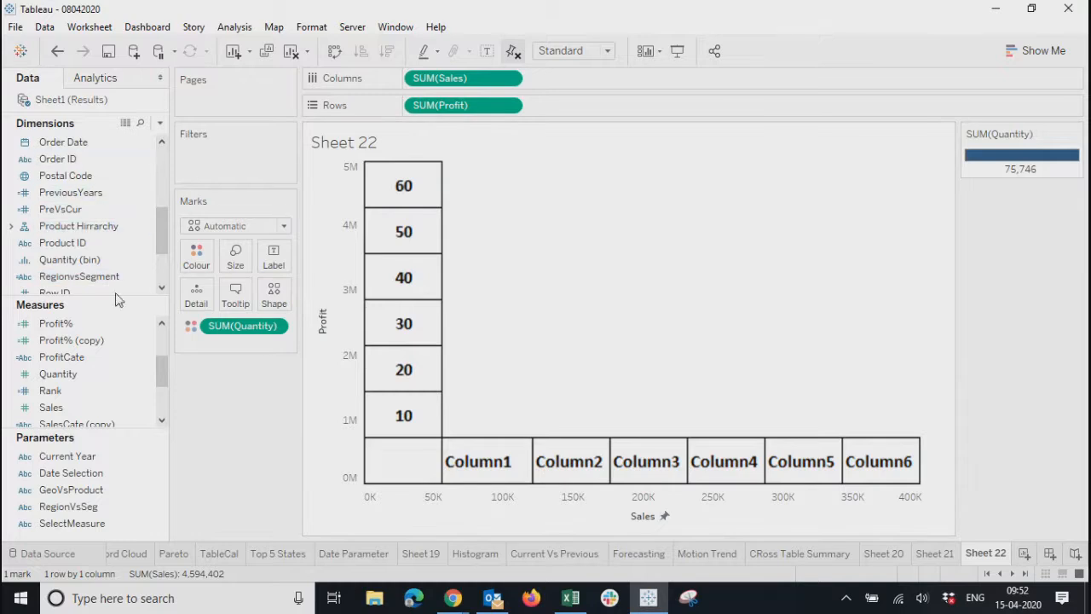
left_click(275, 325)
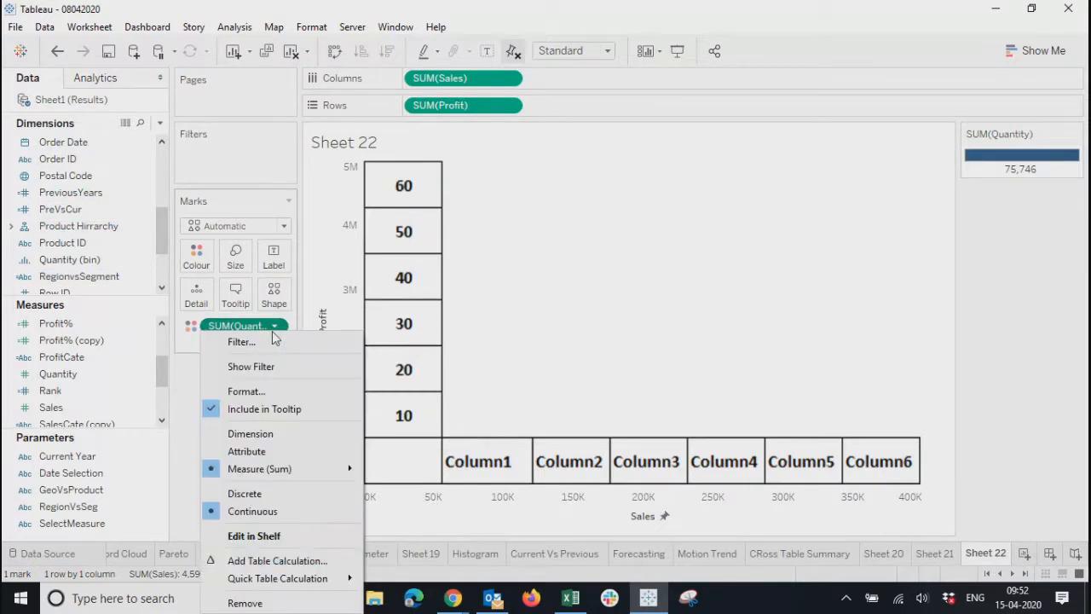
left_click(237, 604)
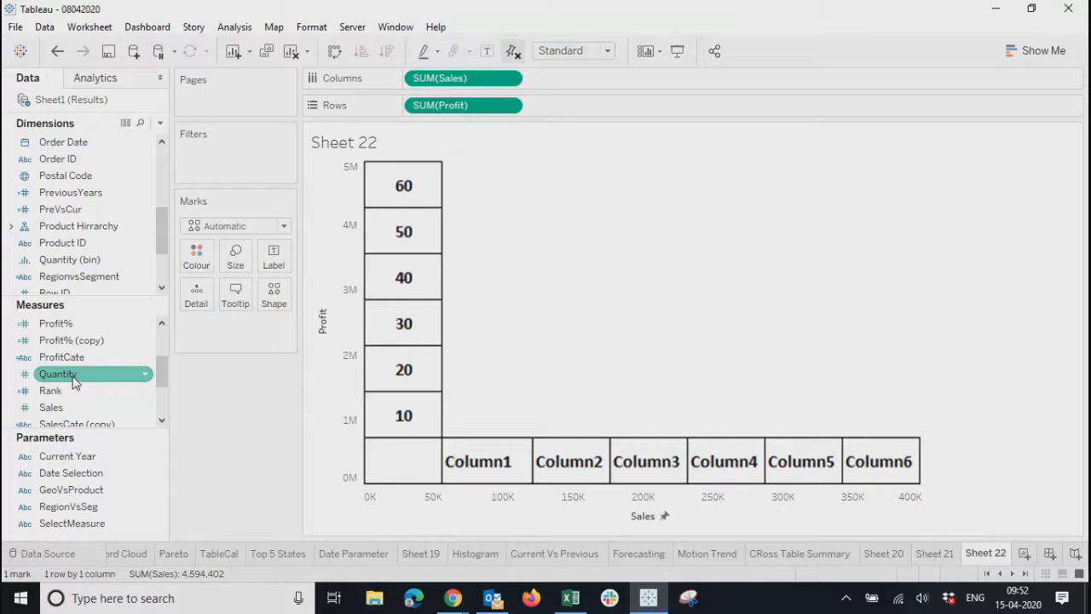
Convert the Quantity measure to a discrete dimension and colour the marks by it
right_click(72, 378)
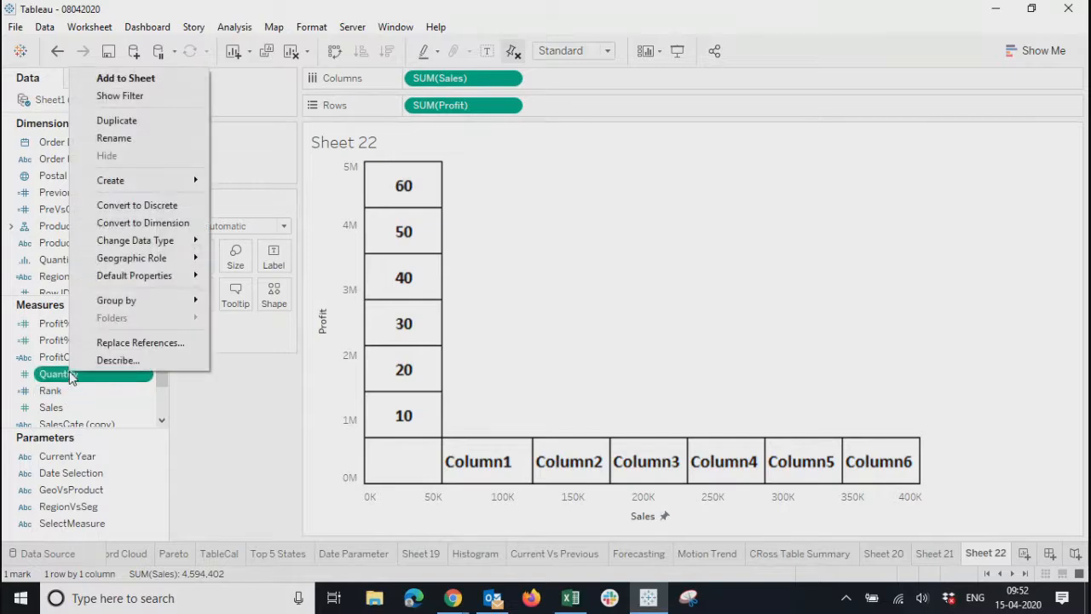
left_click(136, 205)
left_click_drag(72, 379, 196, 256)
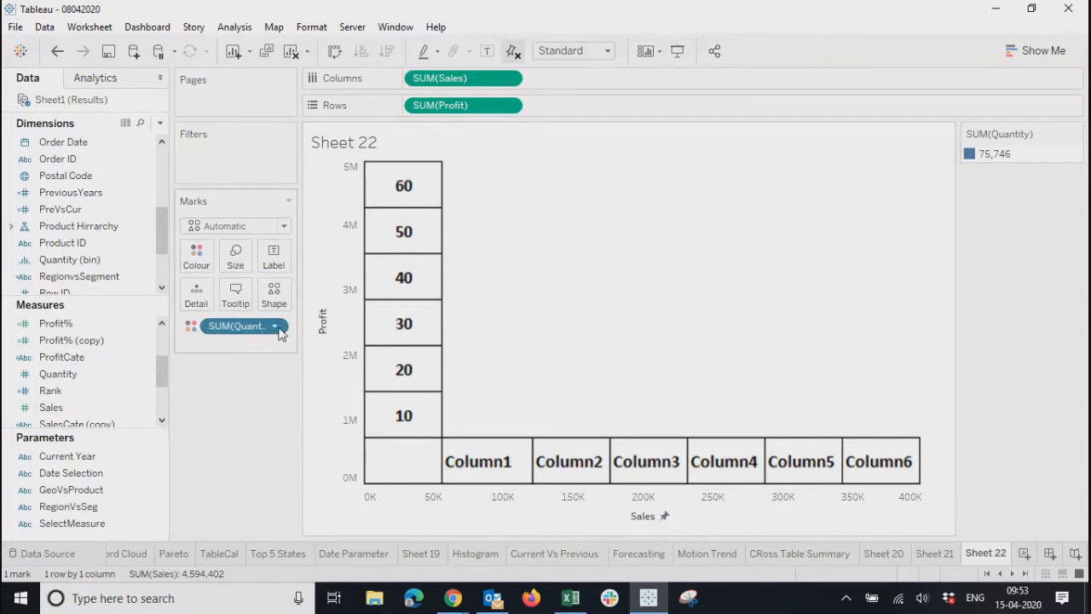
left_click(278, 329)
left_click(244, 599)
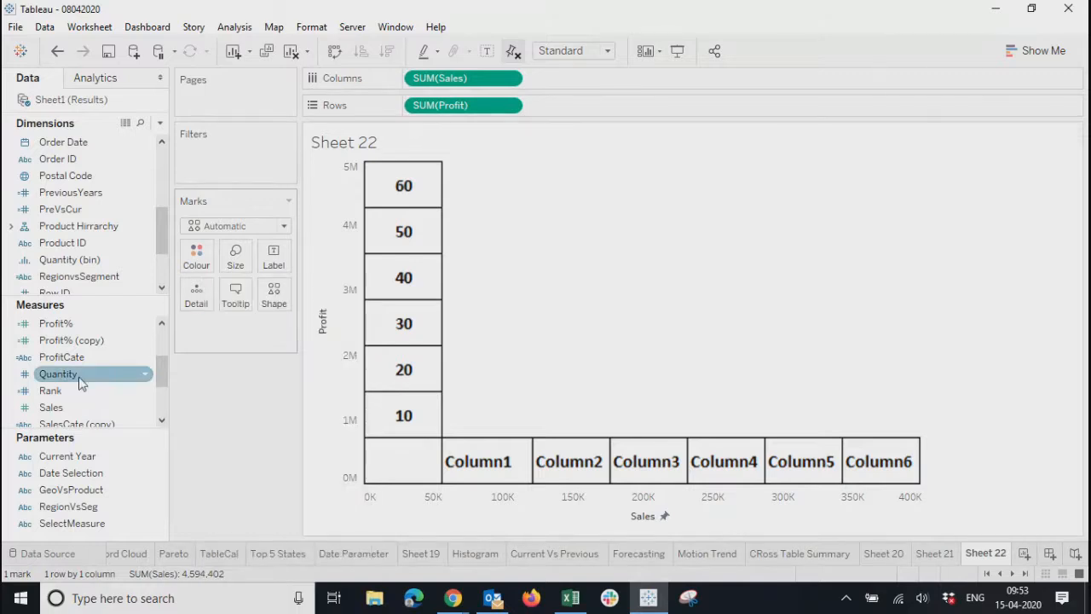
left_click_drag(59, 378, 196, 253)
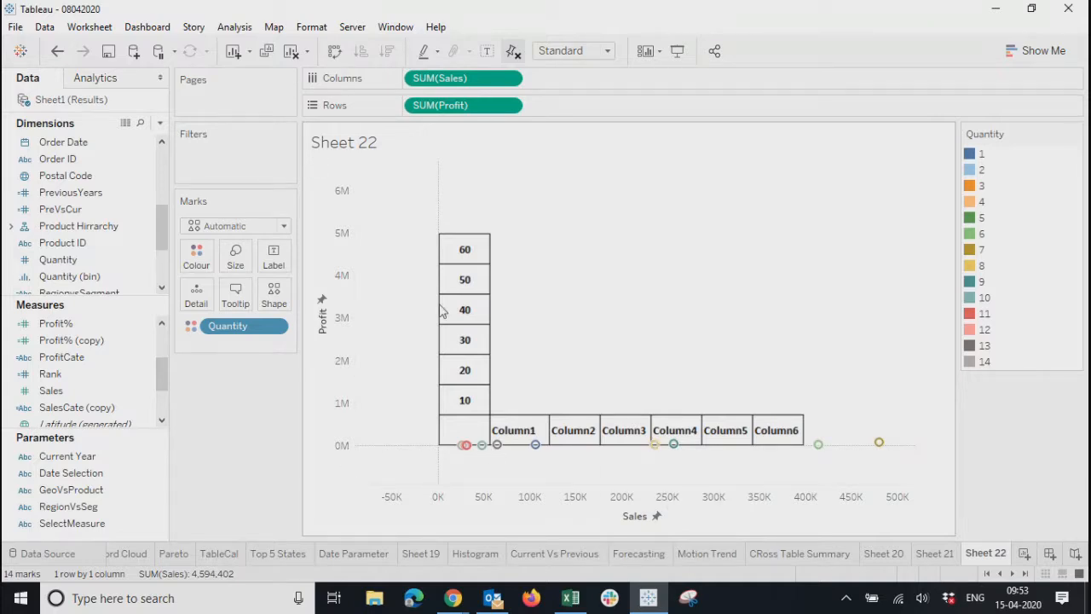
Try fixing the start of the Profit axis at 0 and reversing its scale
right_click(347, 266)
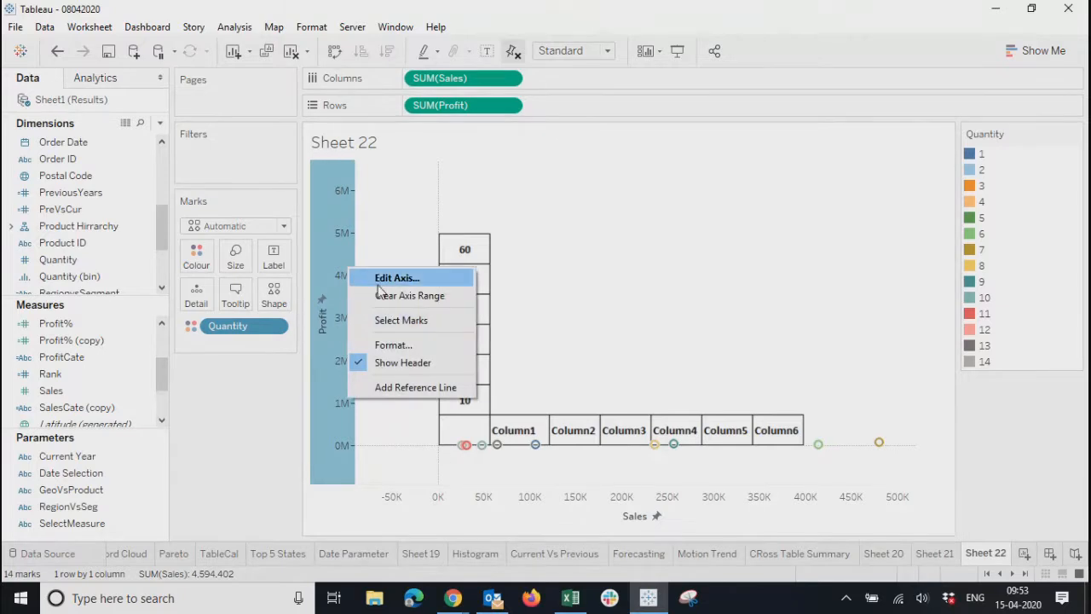
left_click(380, 293)
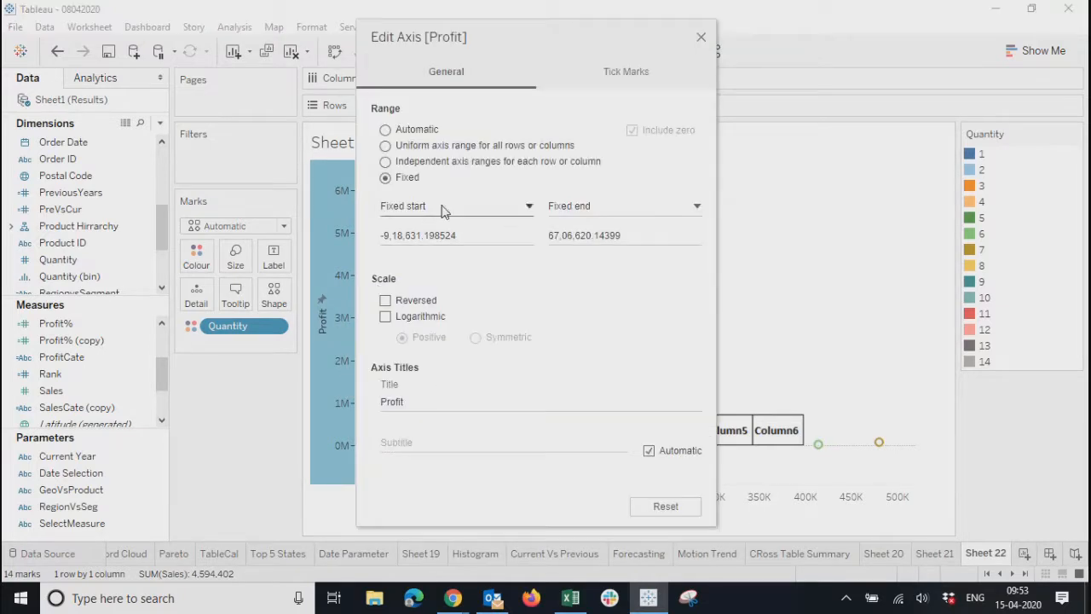
double_click(469, 235)
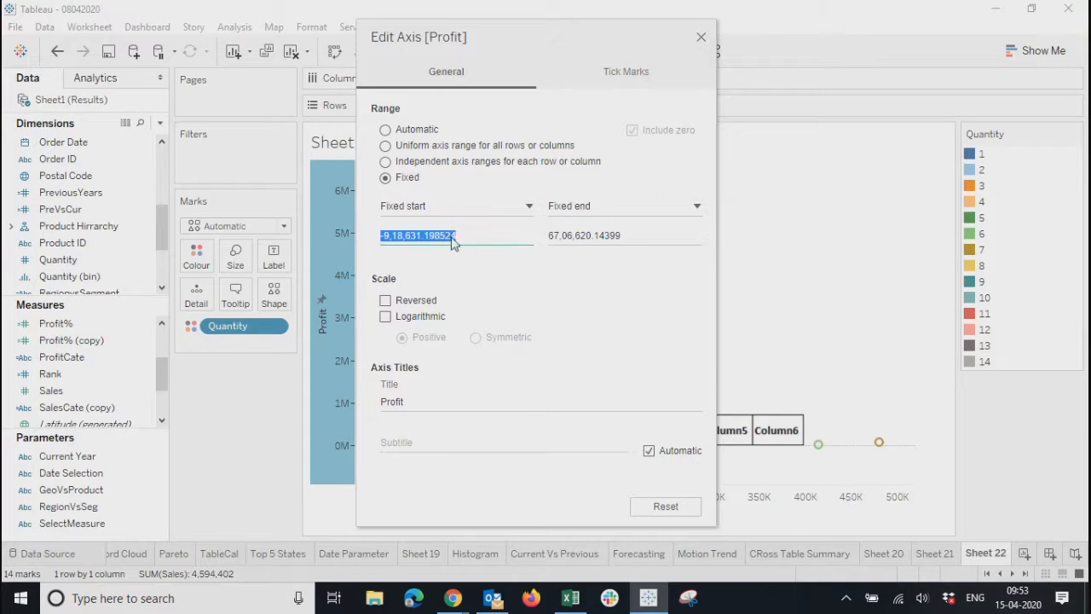
type("0")
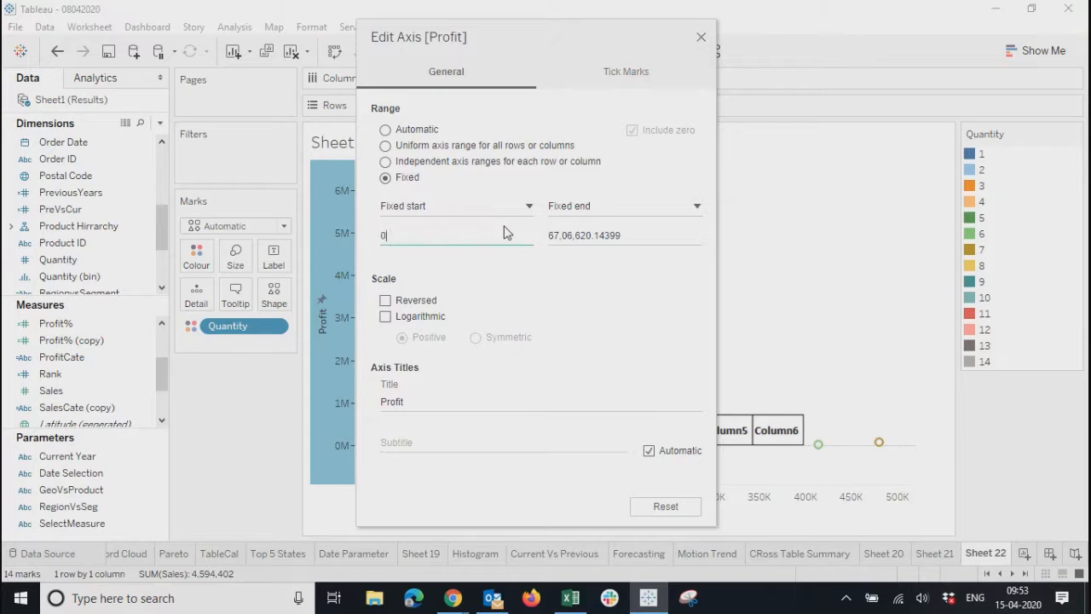
left_click(385, 300)
left_click(643, 236)
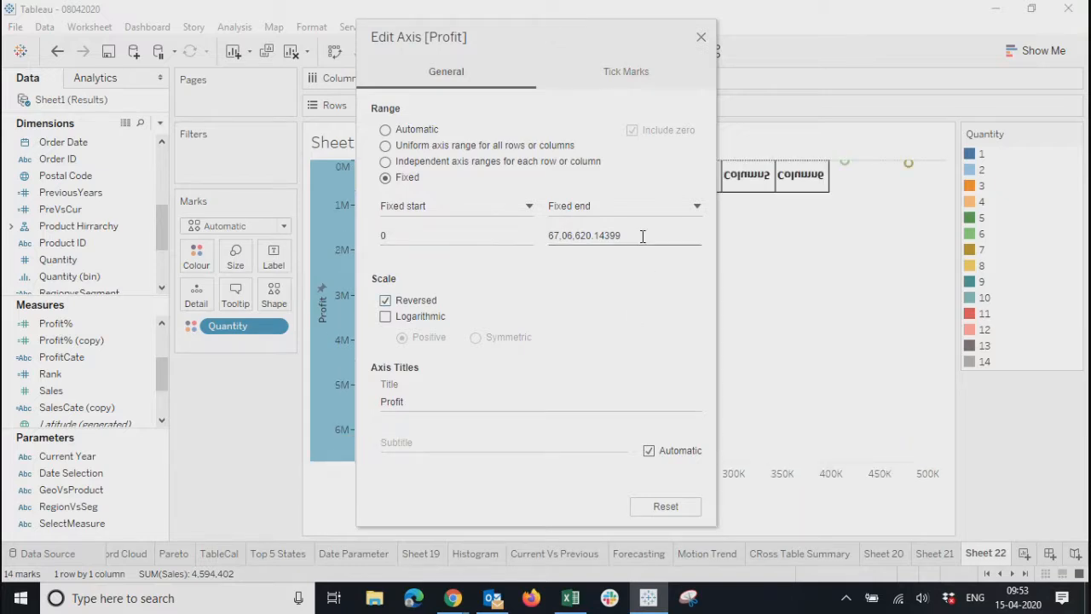
Set the Profit axis range to automatic without including zero, and turn off its reversed scale
left_click_drag(628, 42, 687, 57)
double_click(508, 253)
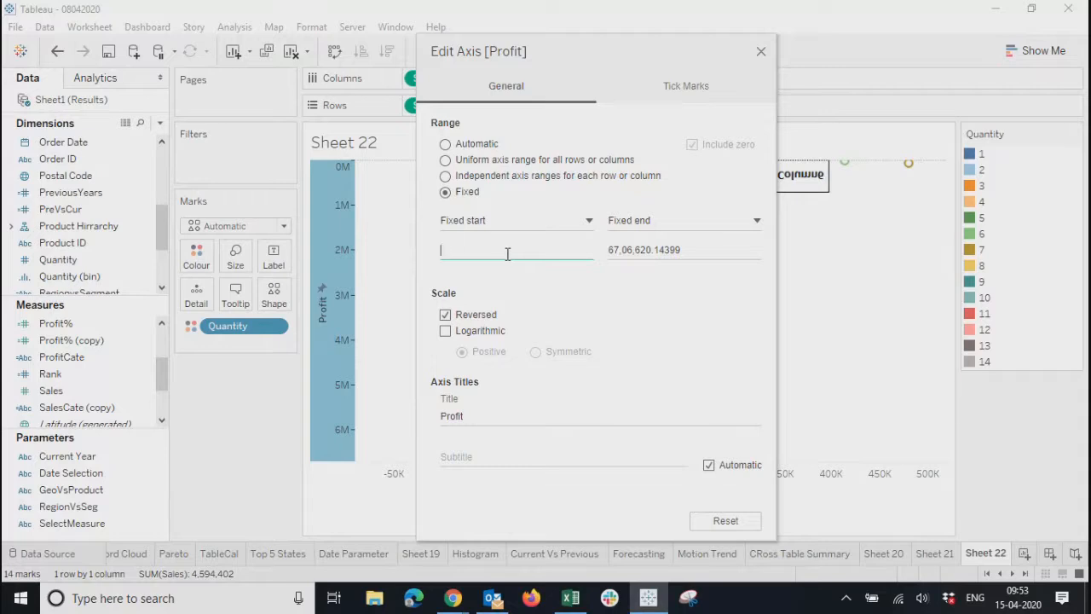
type("-12,16,950.42748")
left_click(466, 146)
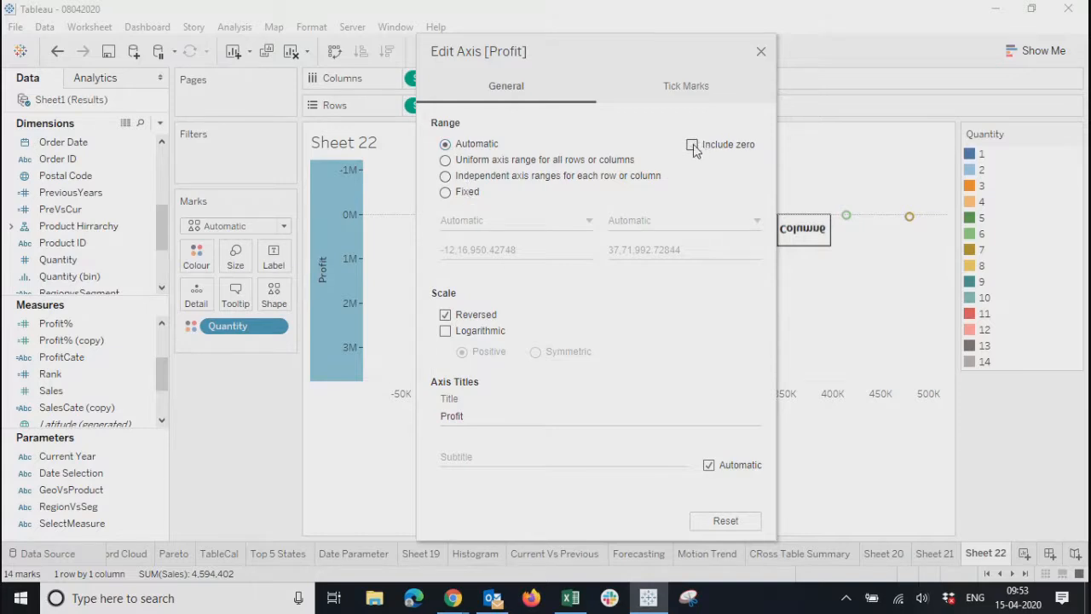
left_click_drag(615, 48, 554, 85)
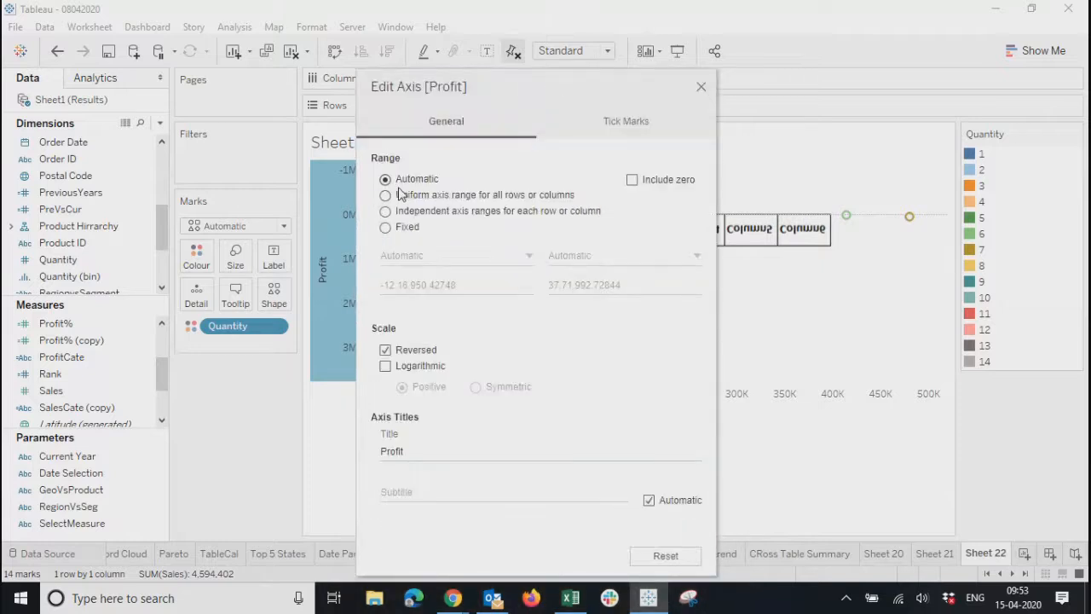
left_click(385, 350)
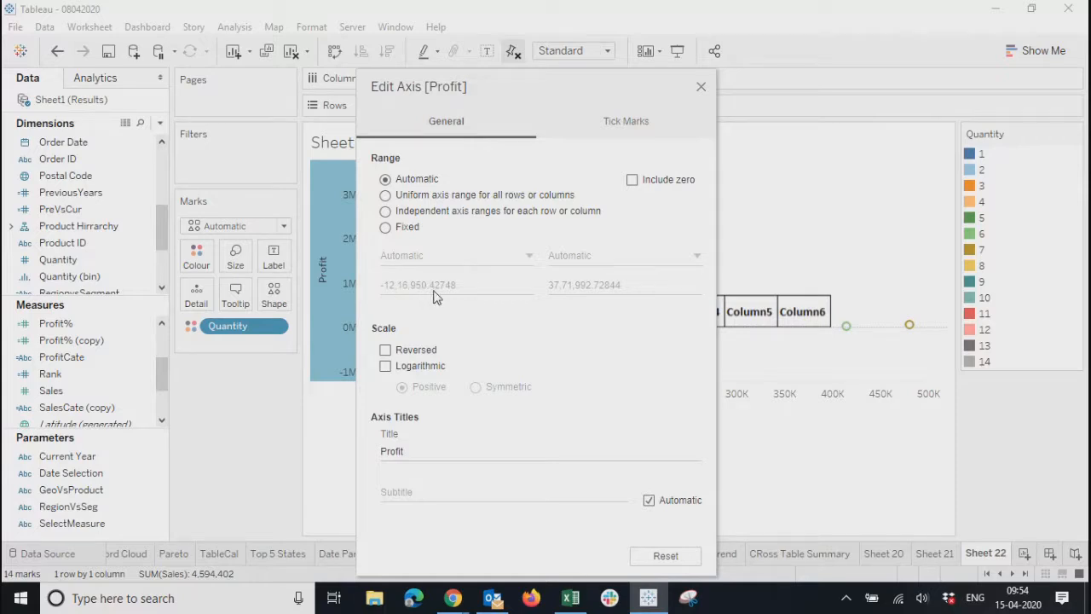
Fix the Profit axis range from -12,16,950.42748 to 10,71,992.72844
left_click(386, 228)
double_click(464, 284)
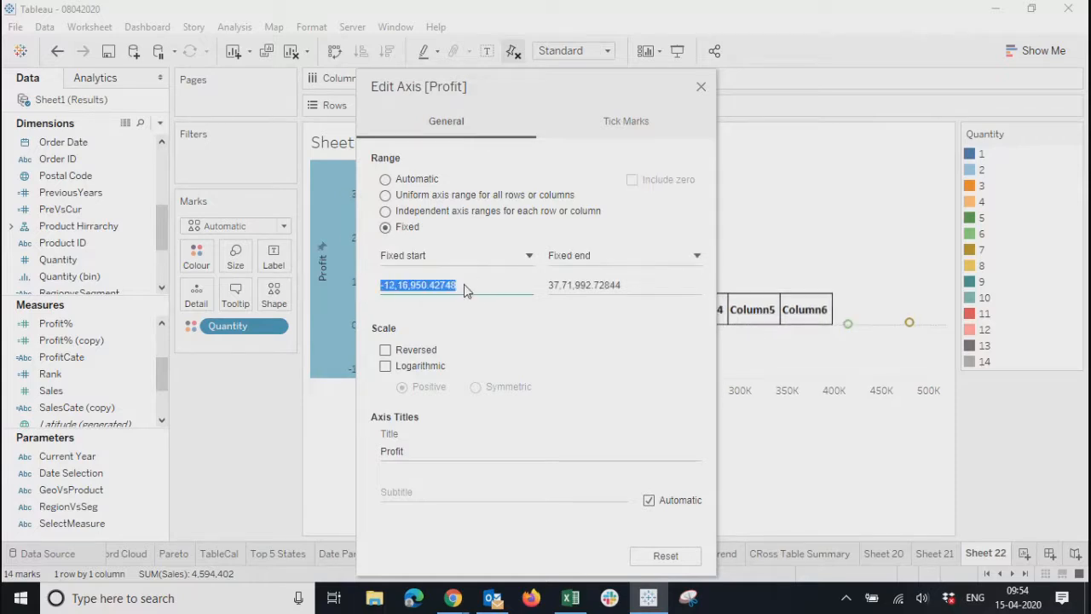
left_click(503, 283)
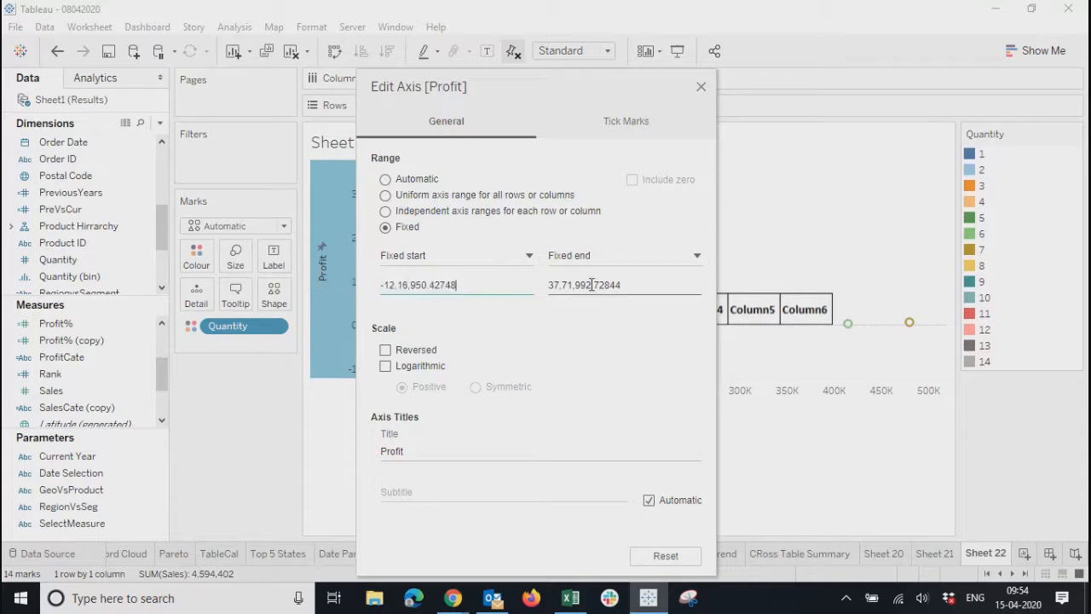
double_click(634, 287)
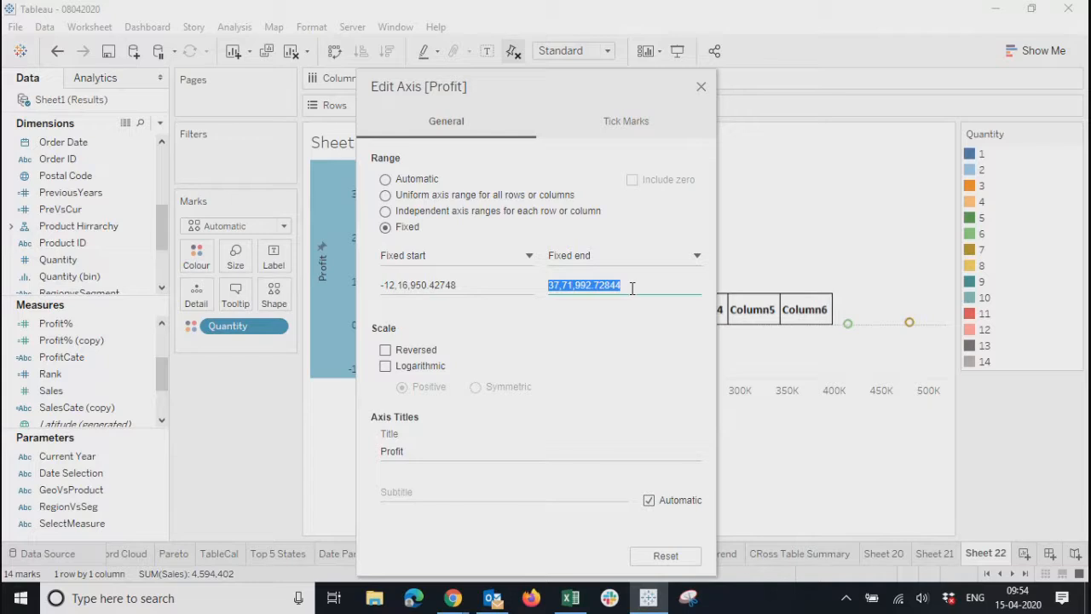
left_click(555, 285)
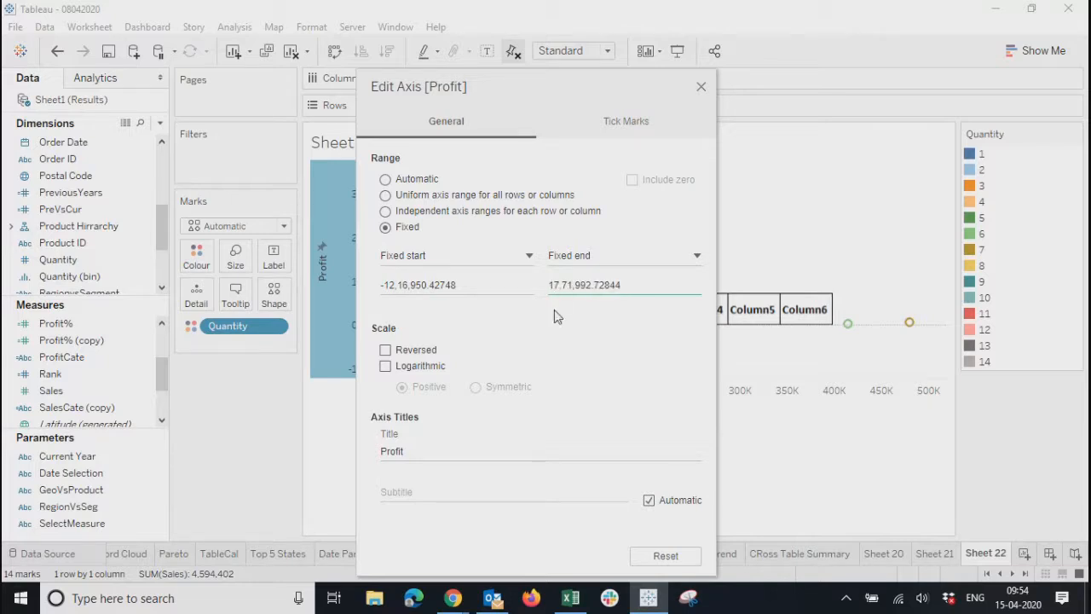
type("0")
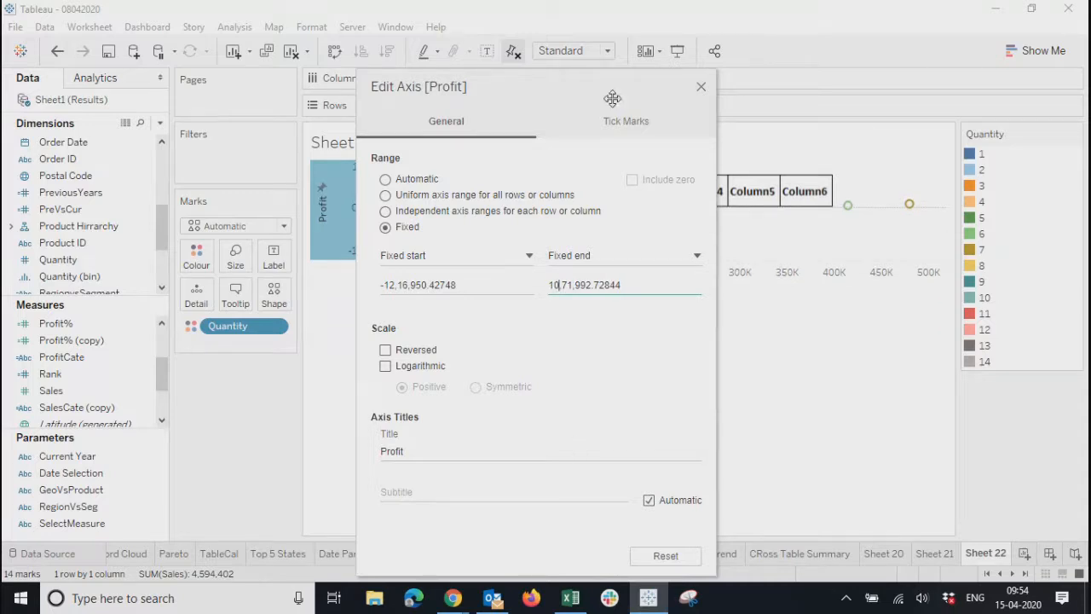
left_click(701, 87)
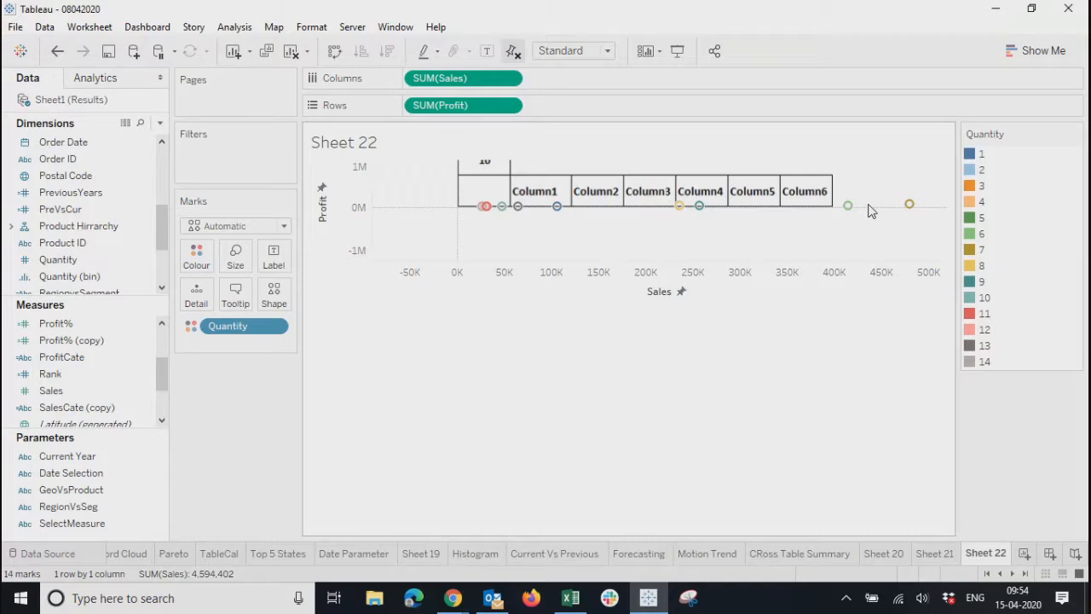
right_click(474, 293)
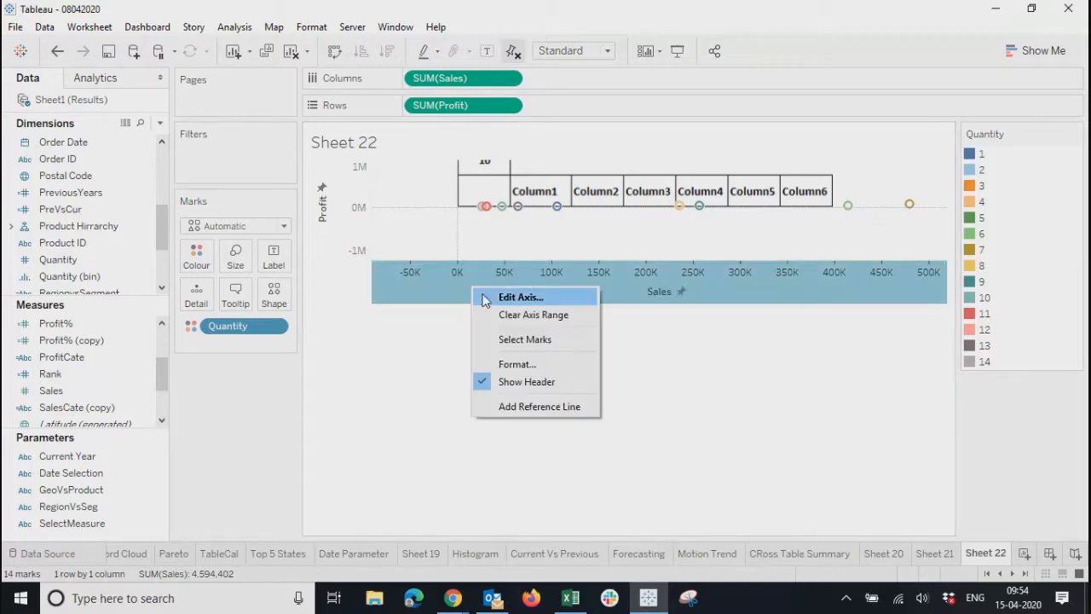
left_click(383, 363)
Edit the Test Image background so the right limit of its Sales X field is 40,00,000
left_click(272, 28)
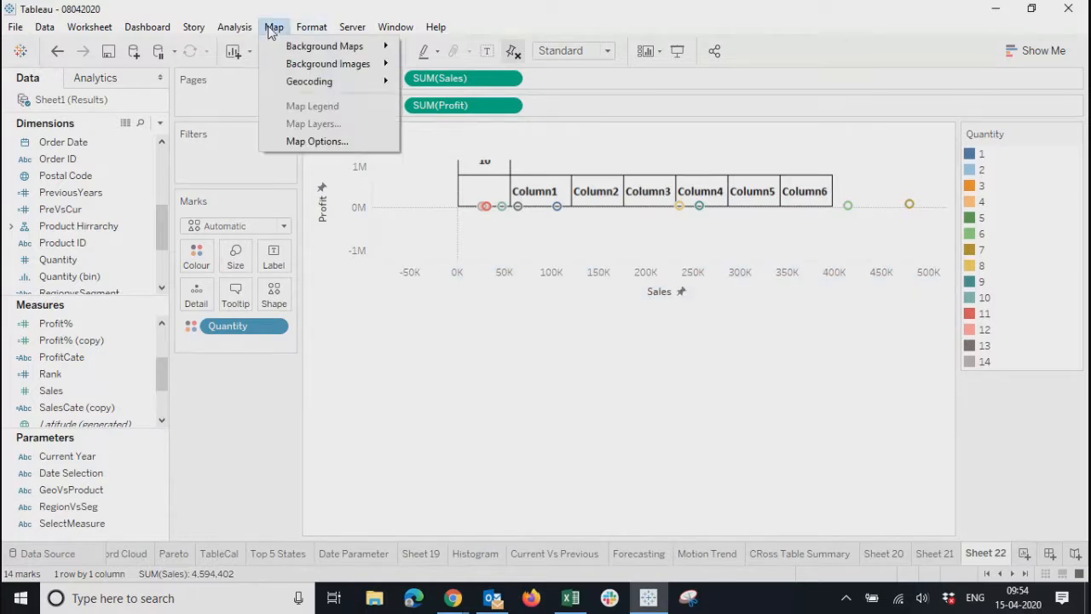
mouse_move(368, 64)
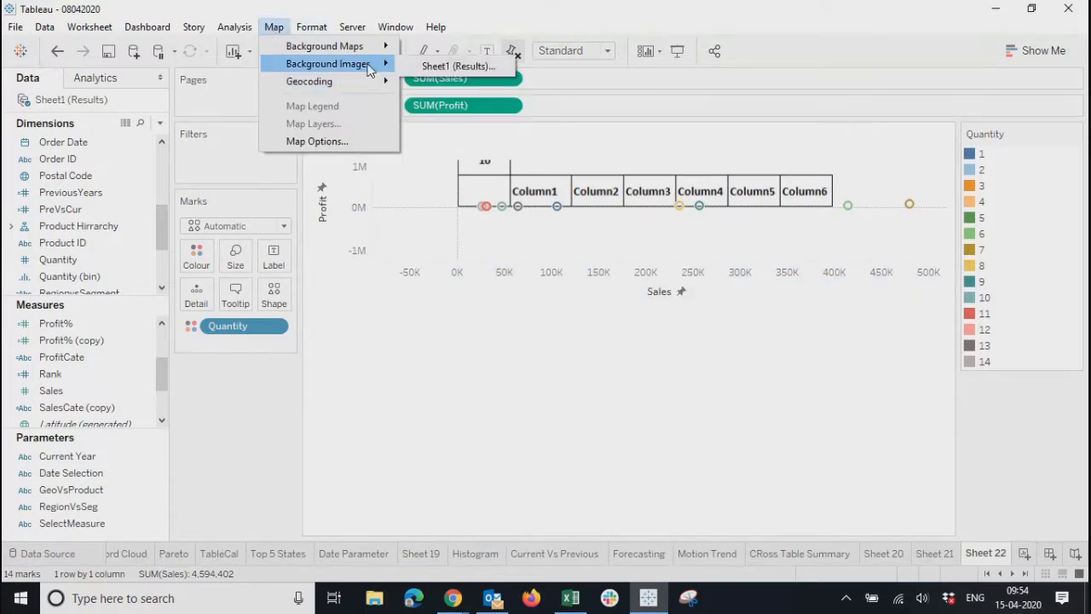
left_click(445, 67)
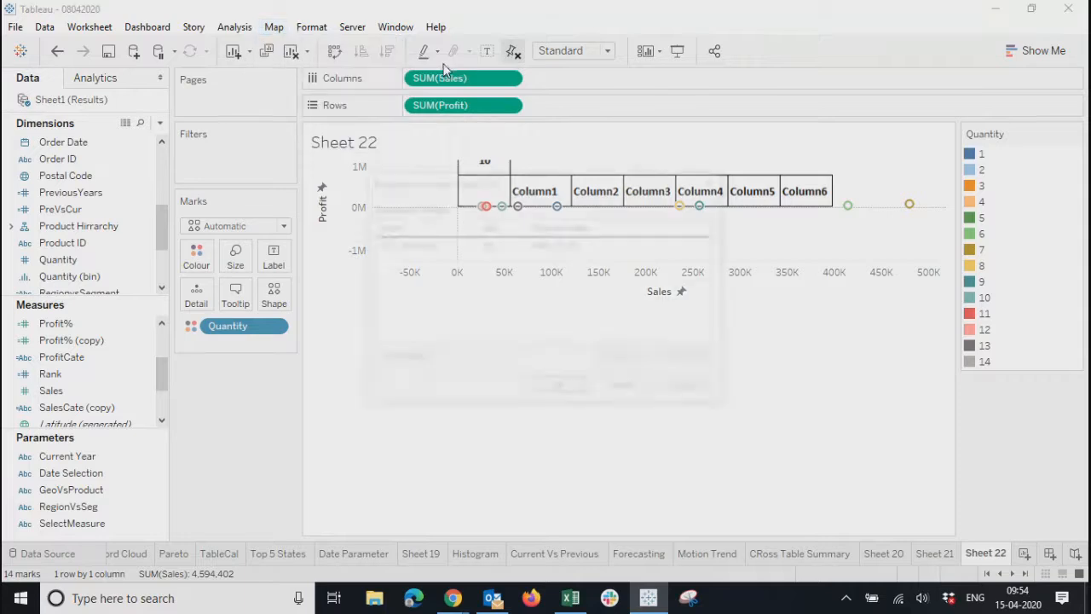
left_click(507, 243)
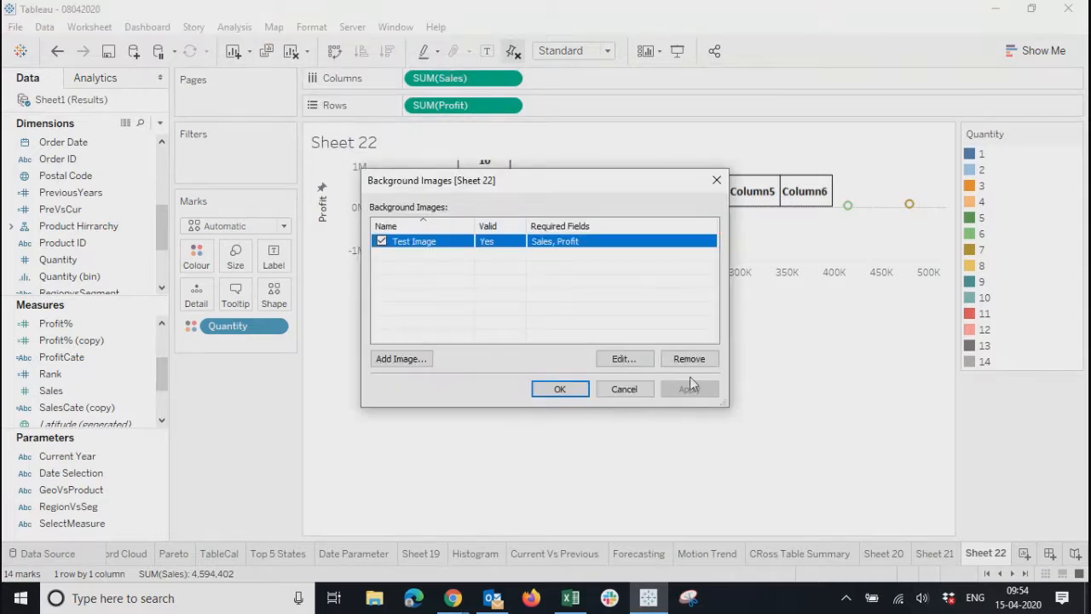
left_click(615, 362)
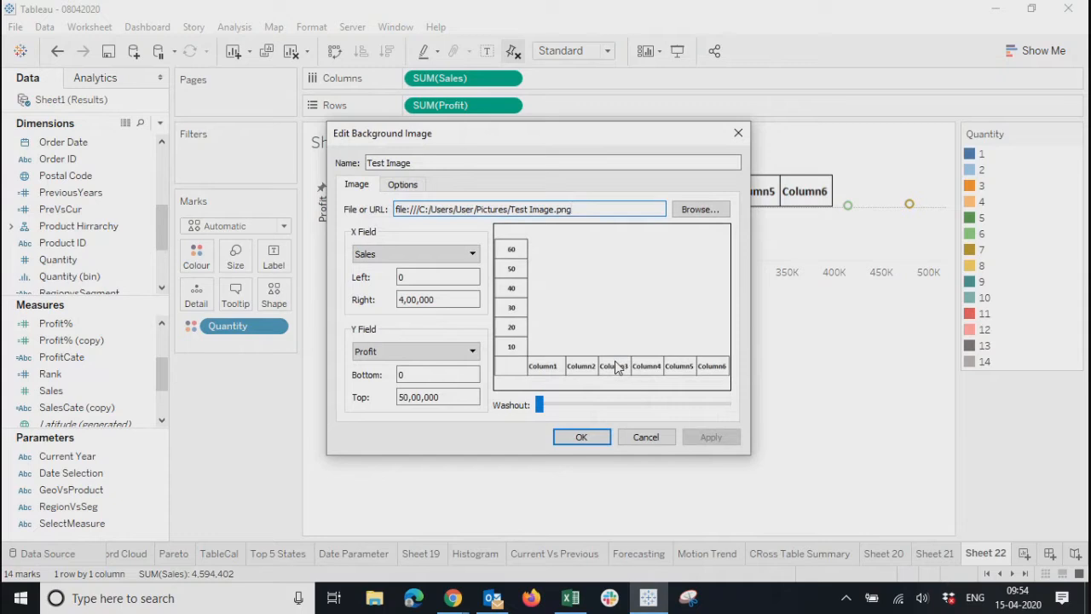
left_click(447, 299)
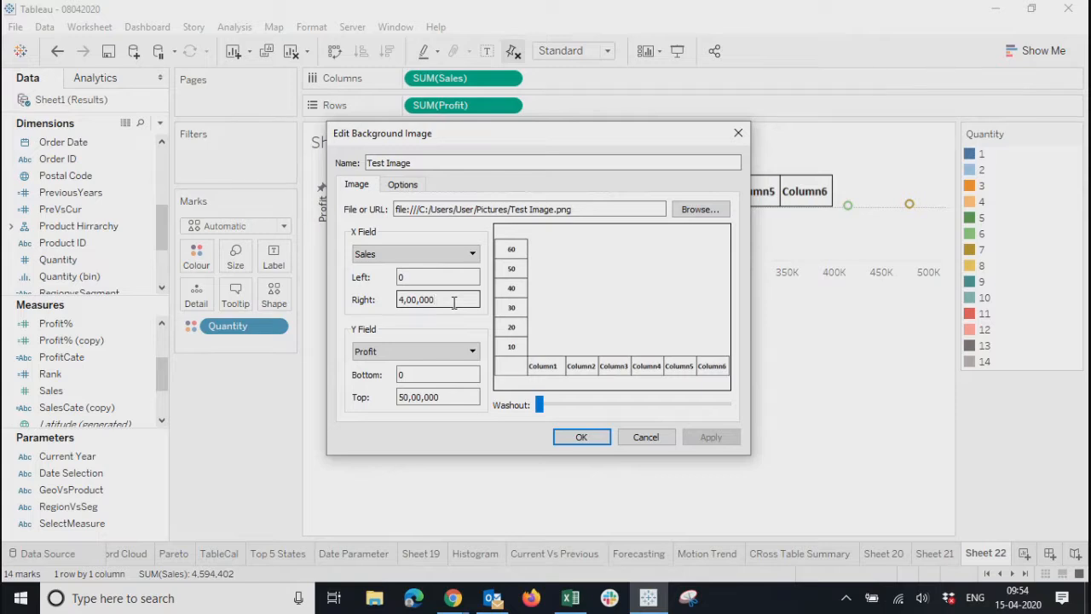
left_click(455, 395)
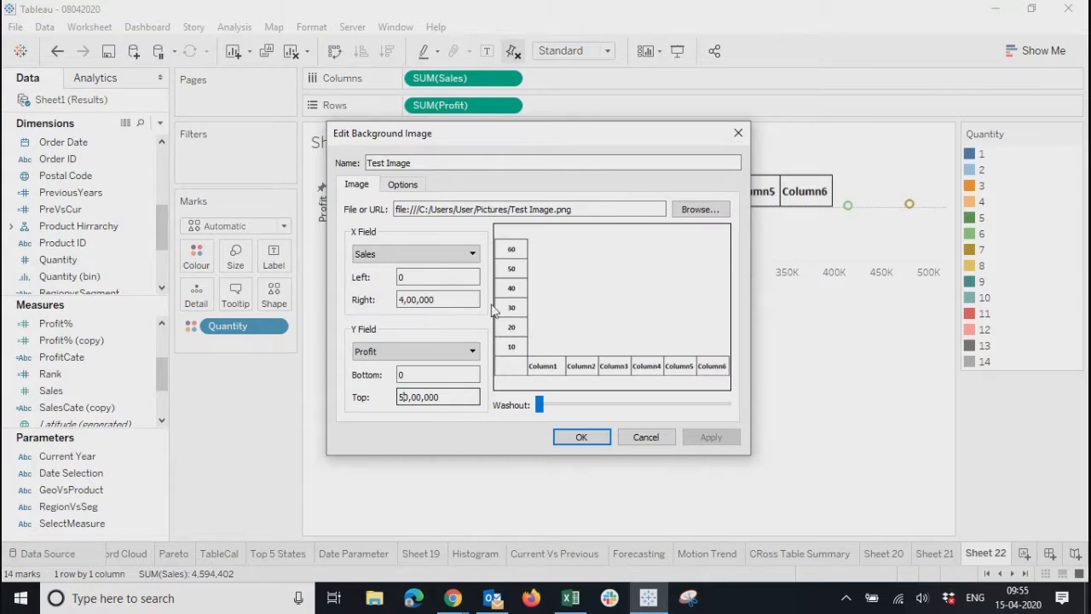
left_click(459, 300)
type("0")
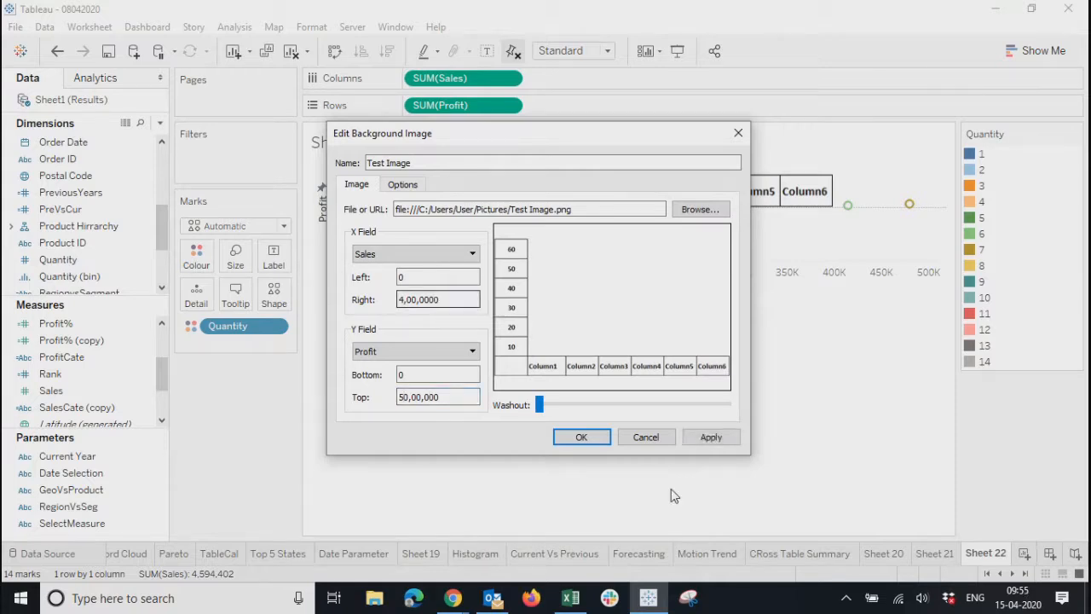
left_click(707, 442)
left_click(581, 437)
left_click(559, 389)
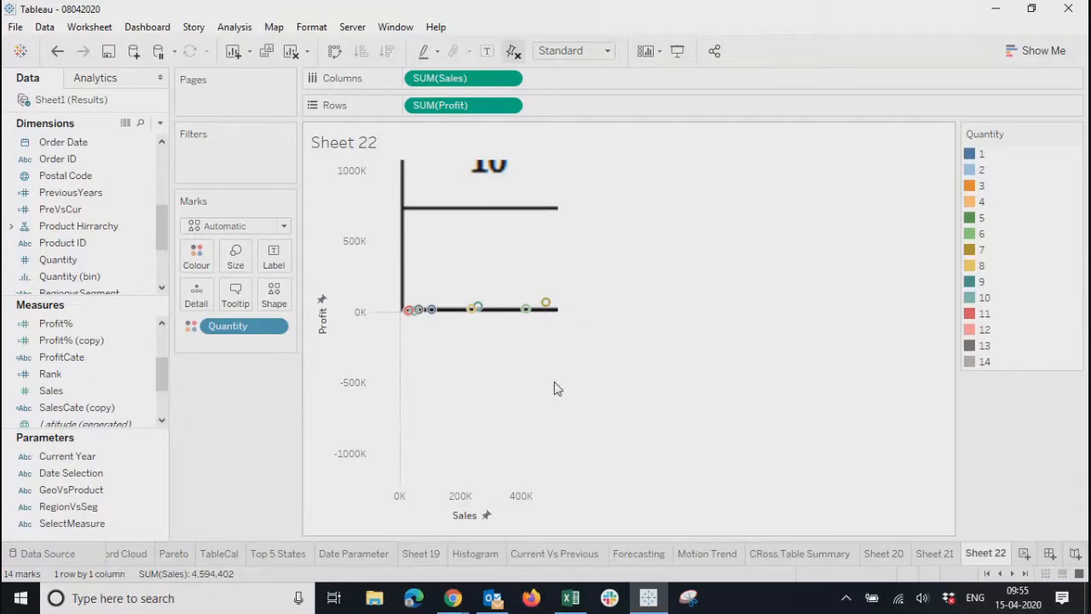
Widen the plot and swap rows and columns to put Profit on Columns and Sales on Rows
left_click_drag(560, 380, 855, 398)
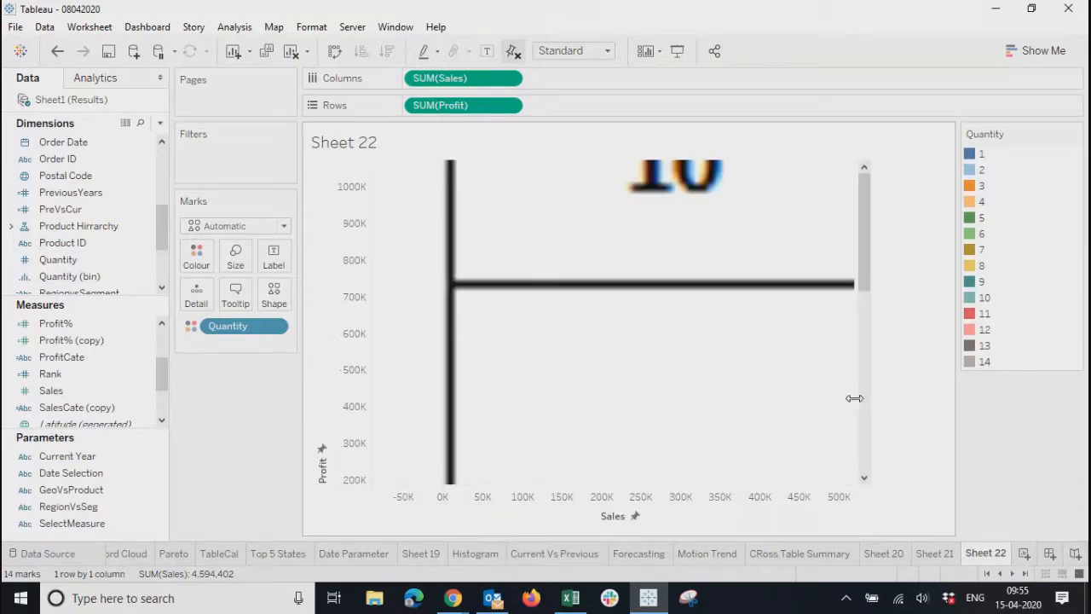
left_click(334, 54)
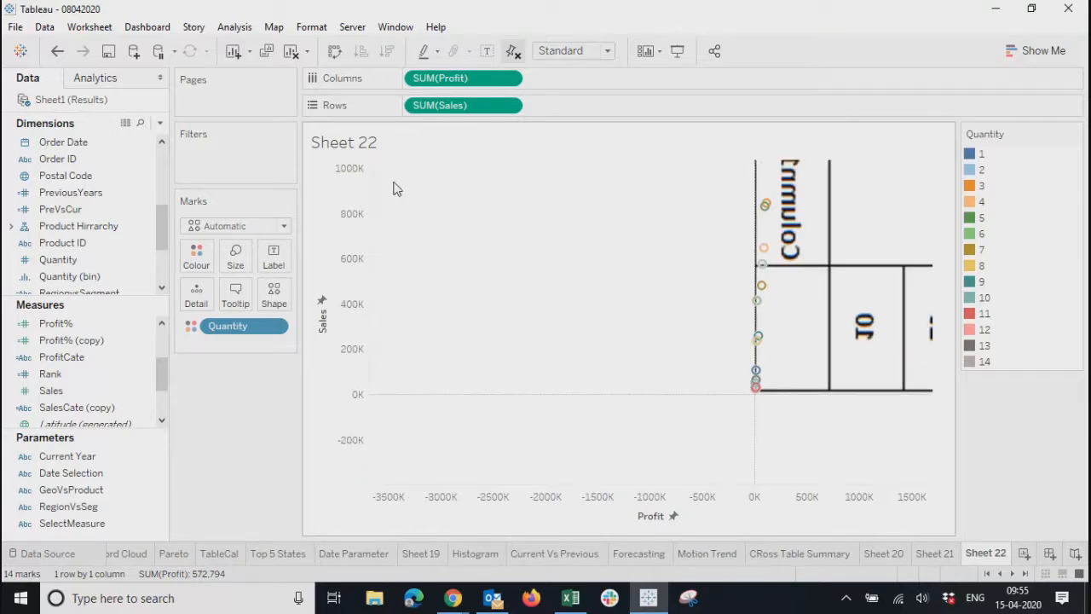
Edit the Test Image background so the top limit of its Profit Y field is 5,00,00,000
left_click(242, 27)
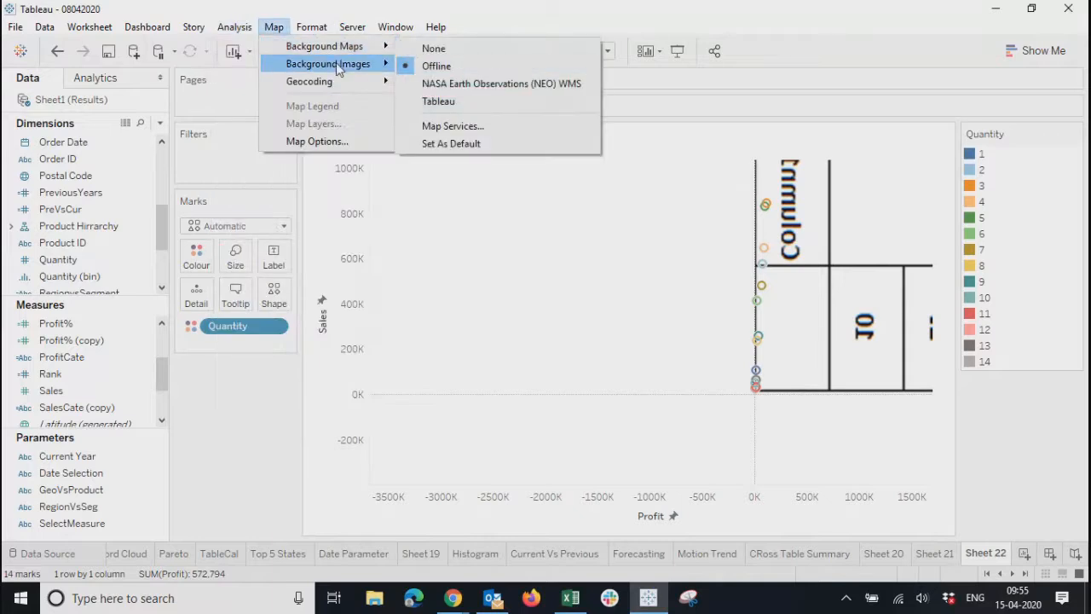
mouse_move(340, 65)
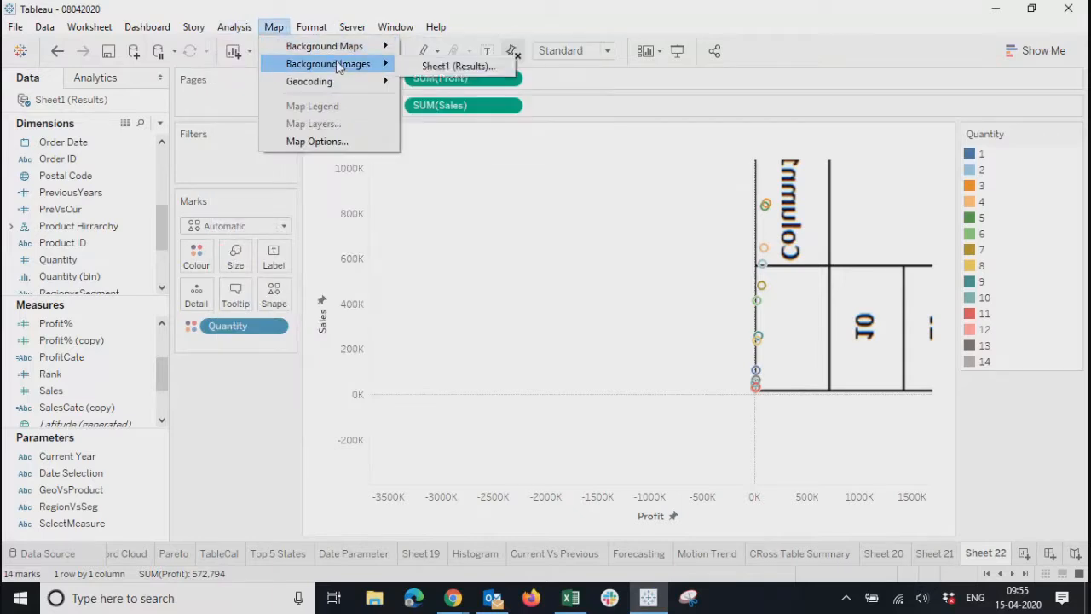
left_click(418, 67)
left_click(459, 245)
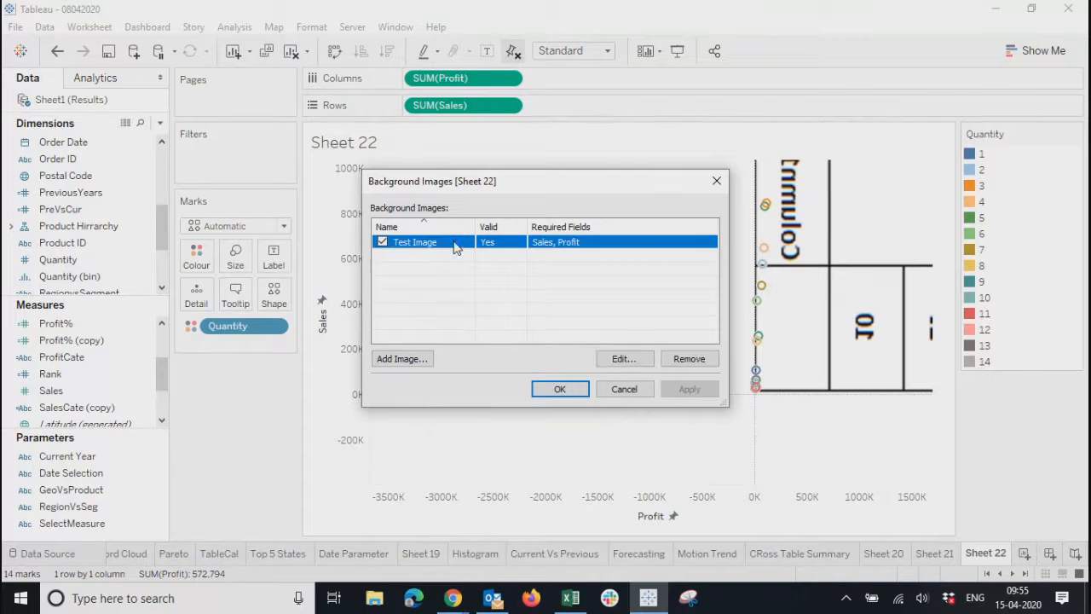
left_click(626, 364)
left_click(447, 308)
left_click(451, 400)
type("0")
left_click(727, 437)
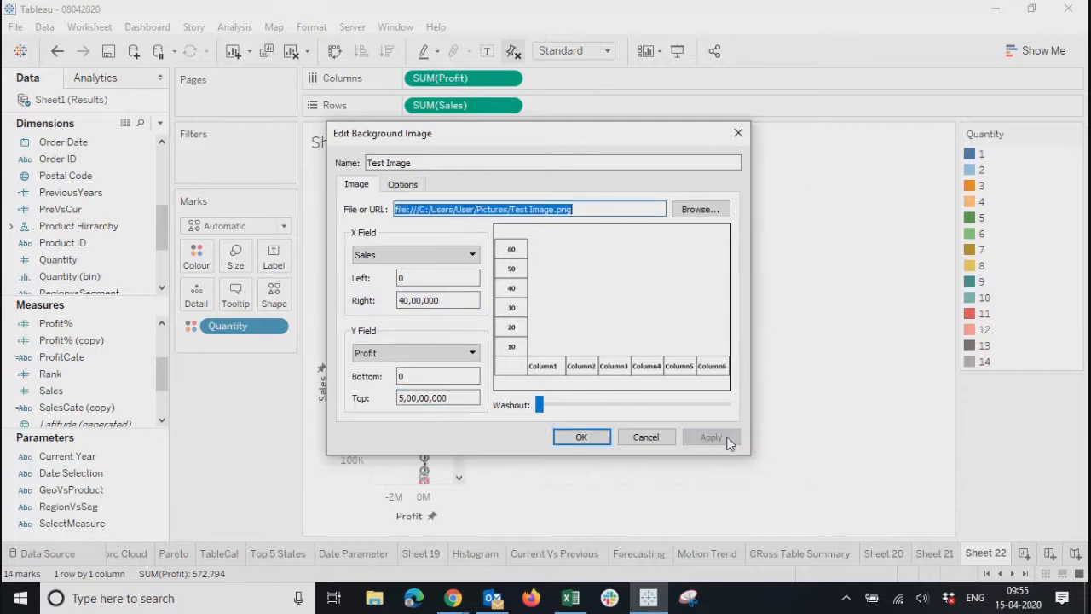
left_click(581, 437)
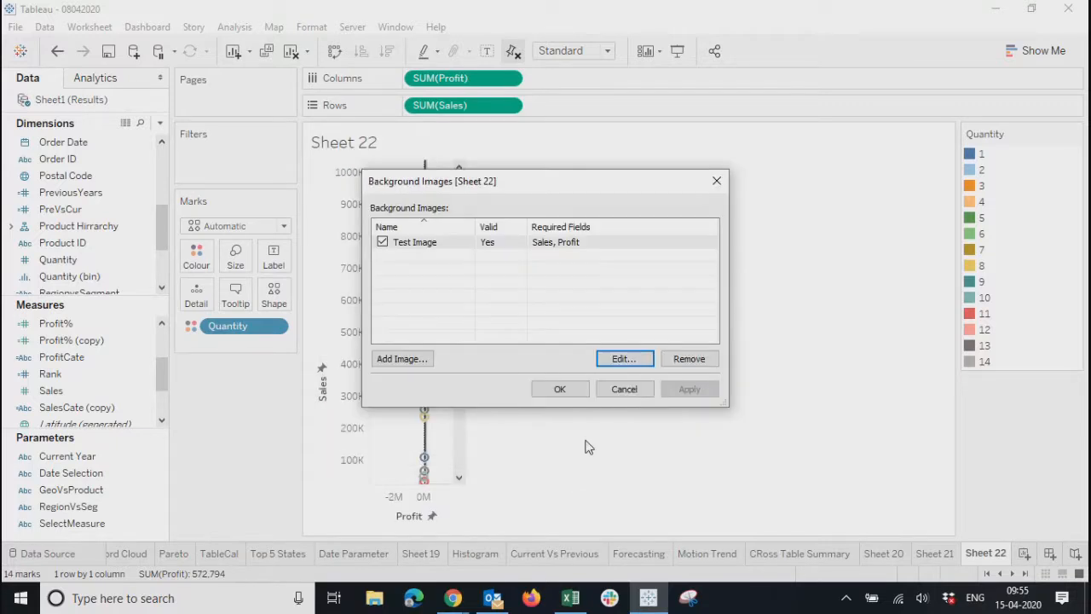
left_click(563, 390)
Swap rows and columns again to return Sales to Columns and Profit to Rows
left_click(345, 53)
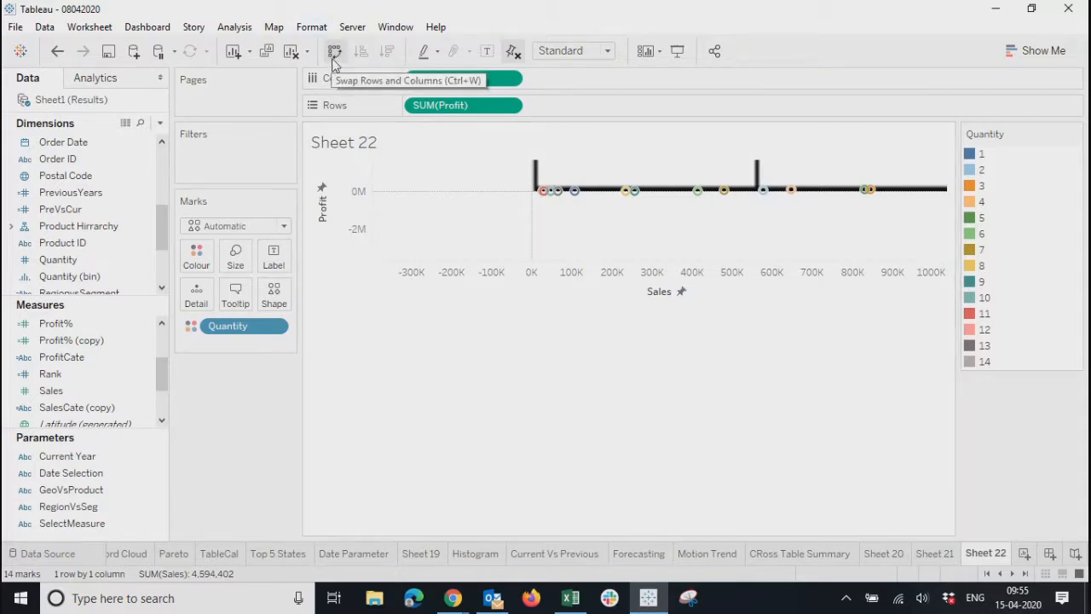
mouse_move(879, 199)
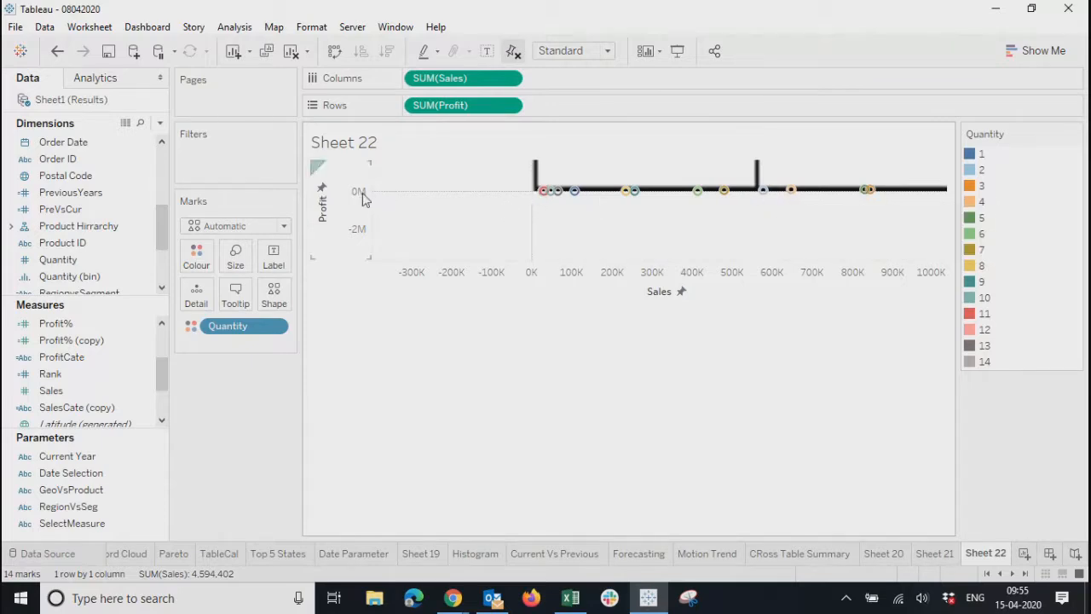
mouse_move(575, 195)
Set the fixed start of the Profit axis to 0
right_click(358, 196)
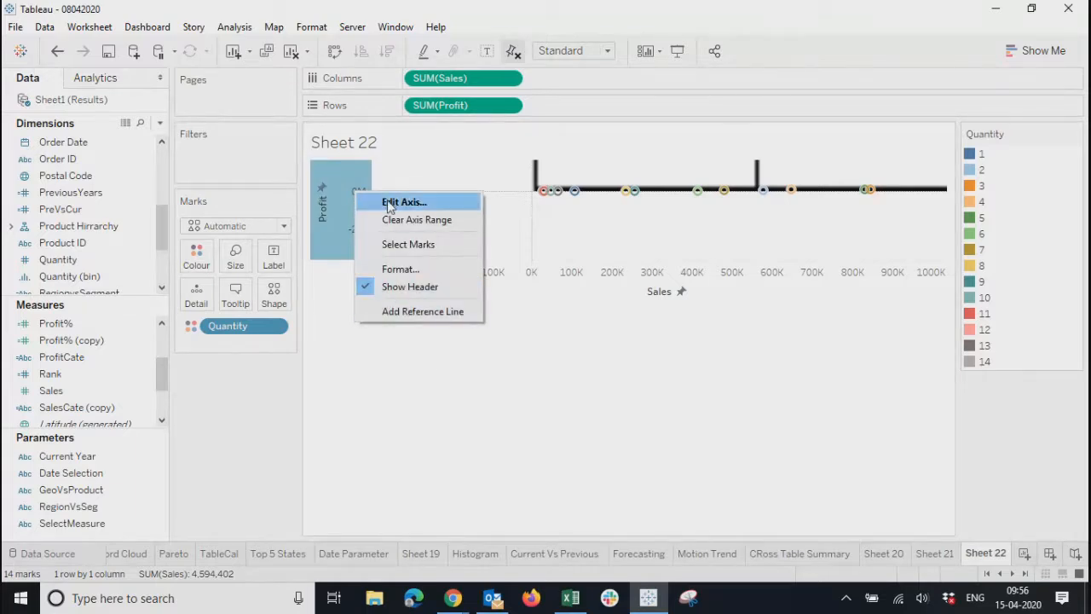
left_click(390, 204)
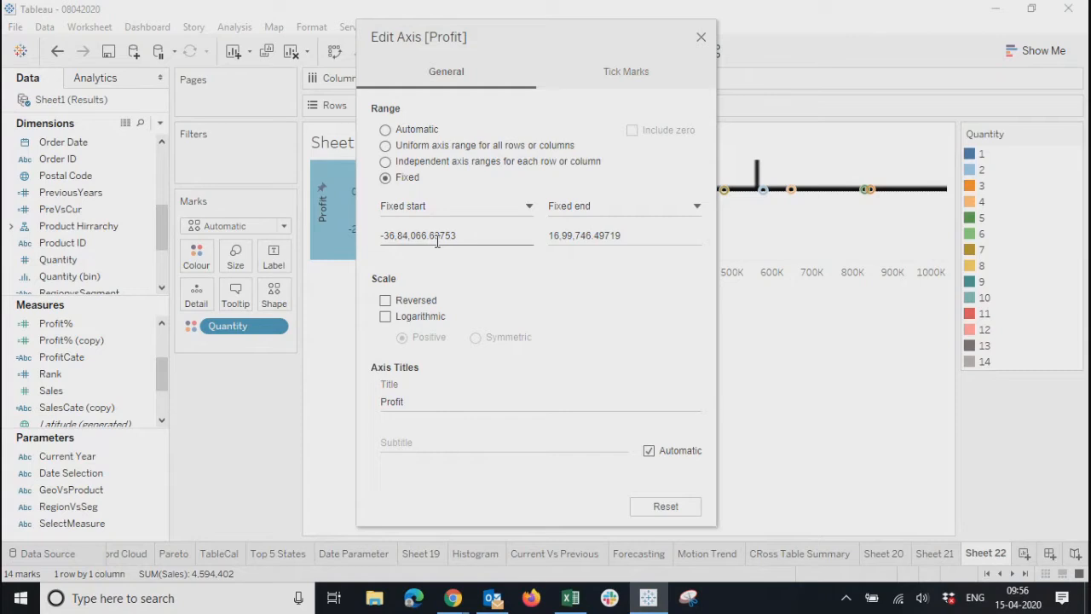
double_click(473, 241)
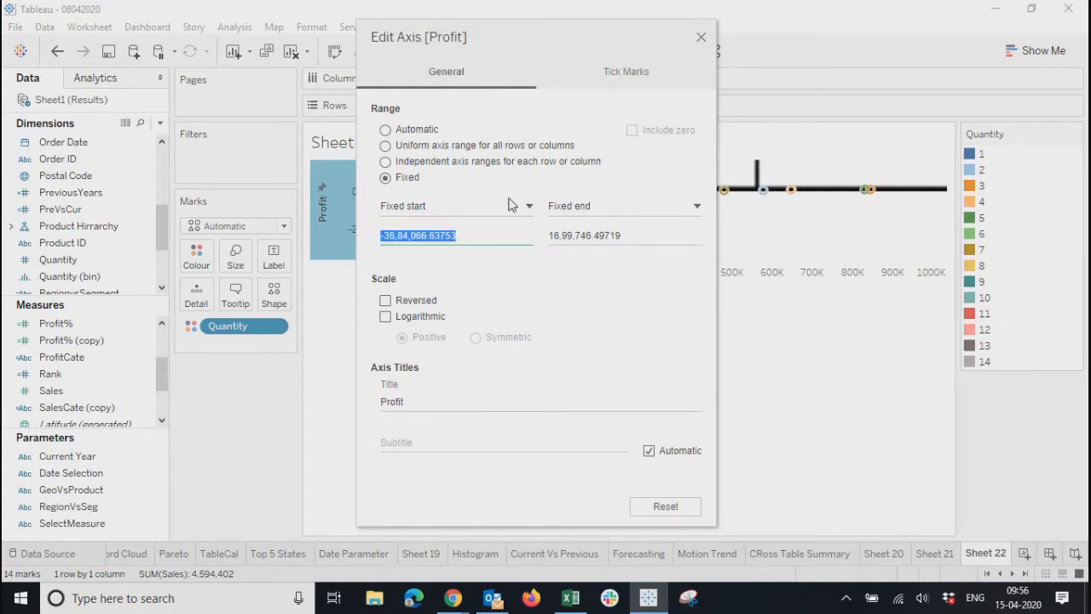
left_click(474, 232)
key("BackSpace")
key("BackSpace")
key("BackSpace")
key("BackSpace")
key("BackSpace")
key("BackSpace")
key("BackSpace")
key("BackSpace")
key("BackSpace")
key("BackSpace")
key("BackSpace")
key("BackSpace")
key("BackSpace")
key("BackSpace")
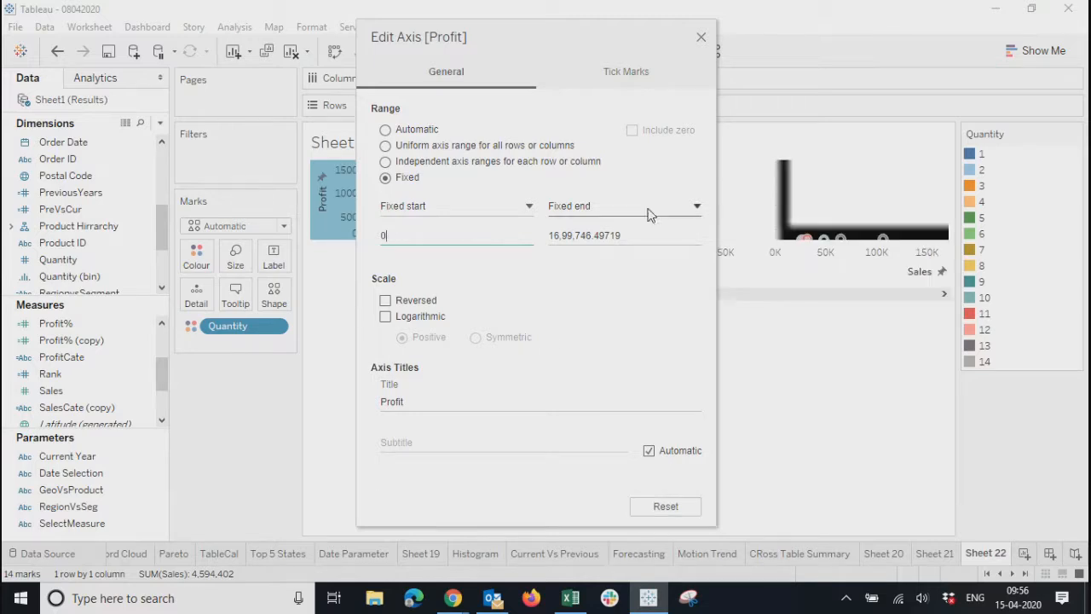
left_click(701, 37)
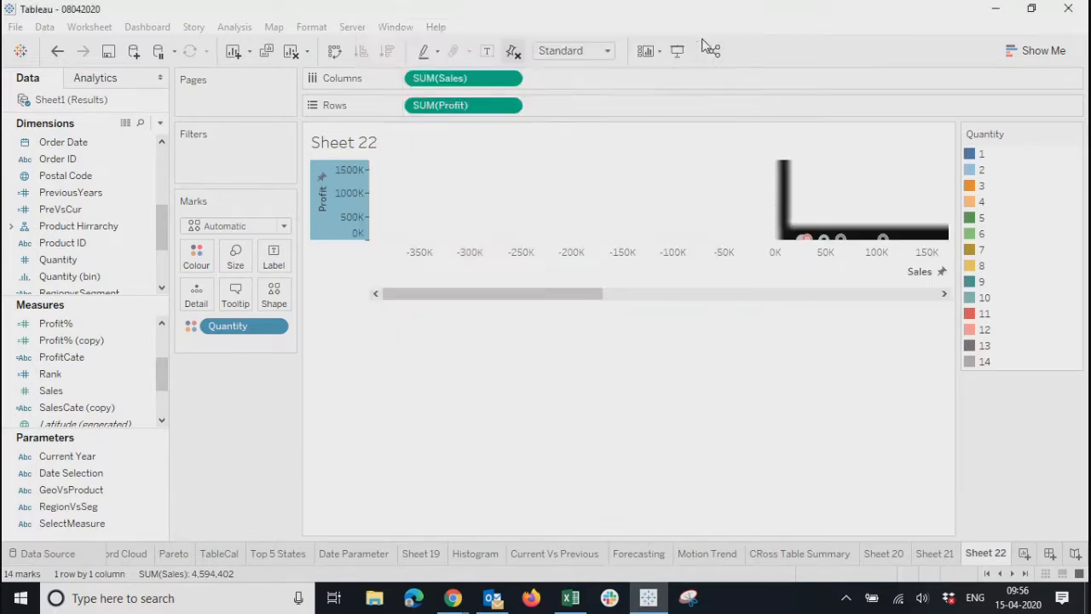
Remove SUM(Profit) from Rows
left_click_drag(516, 294, 424, 317)
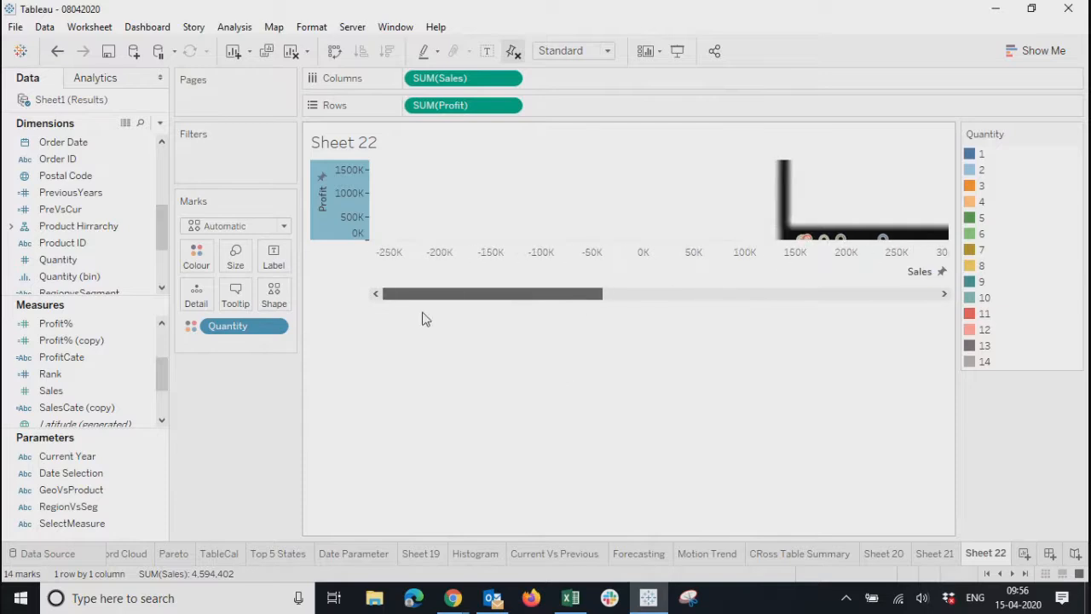
left_click(512, 107)
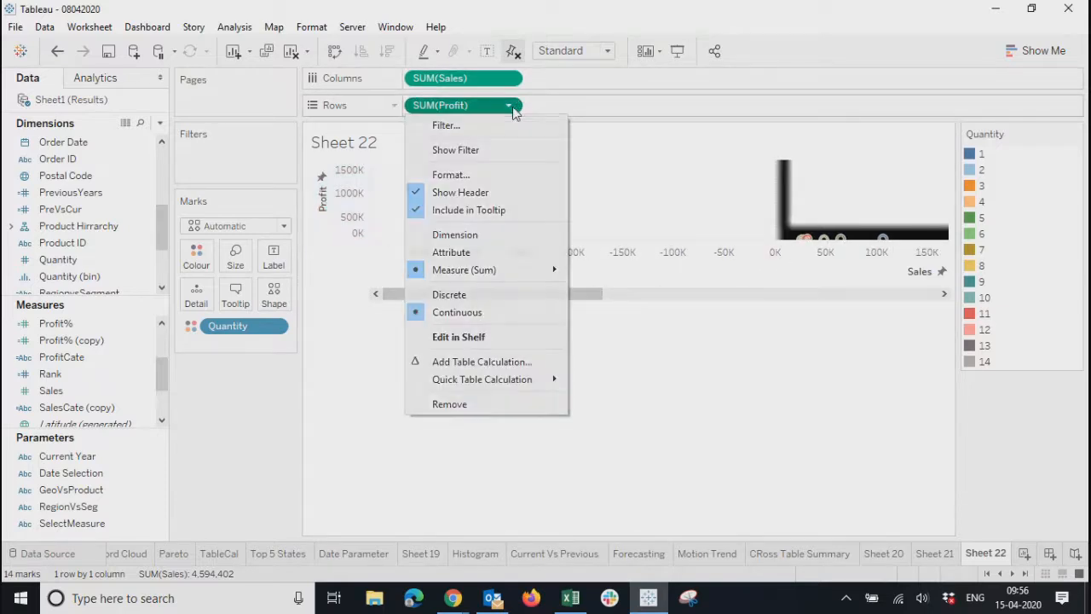
left_click(449, 406)
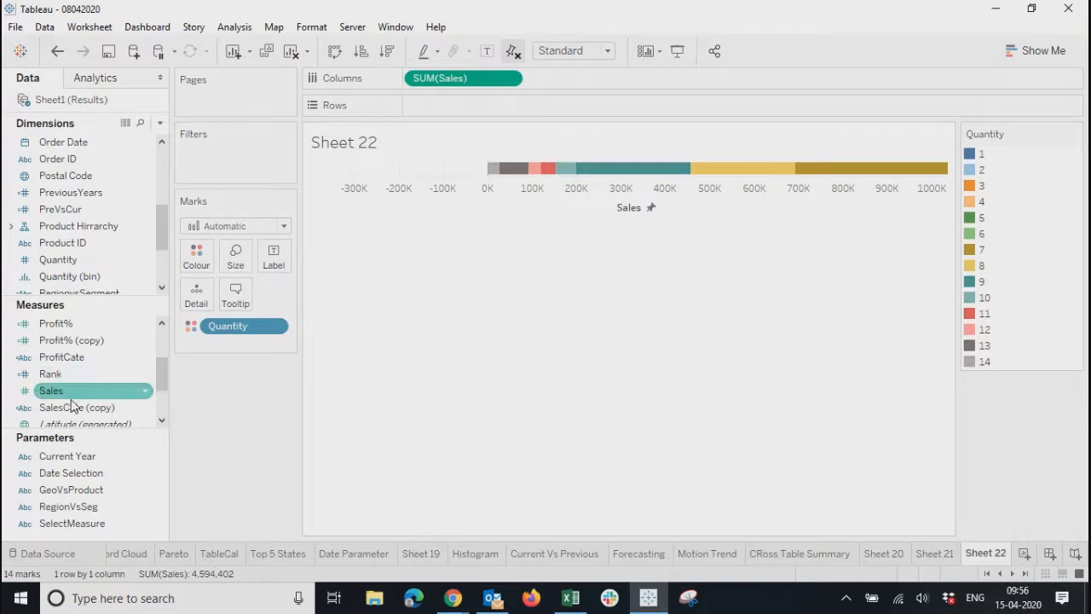
Convert the Quantity dimension to a continuous measure and place it on Rows
left_click_drag(162, 372, 160, 342)
left_click(77, 260)
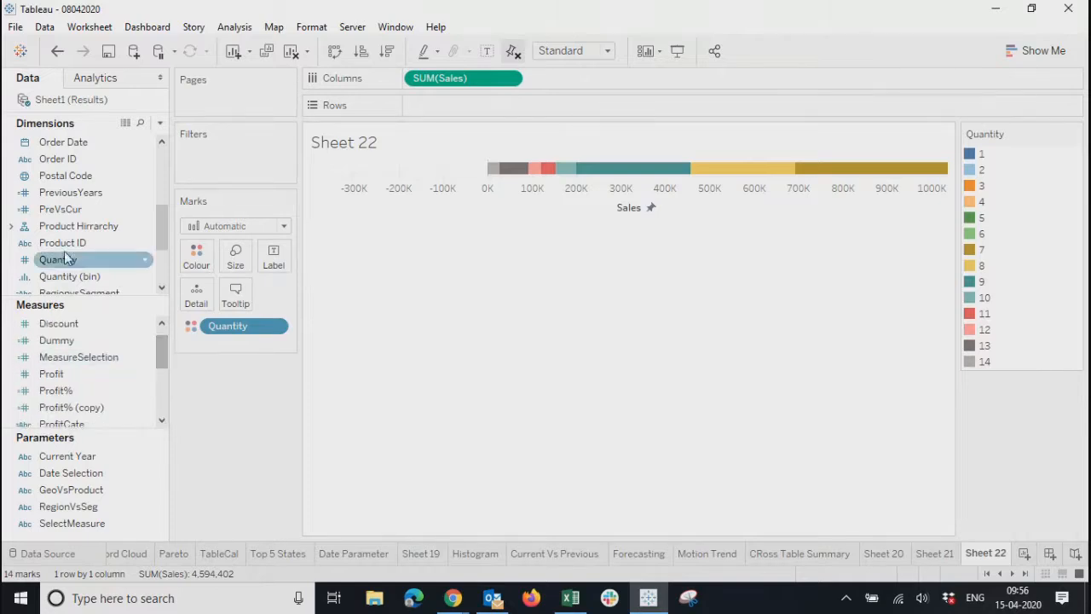
right_click(77, 265)
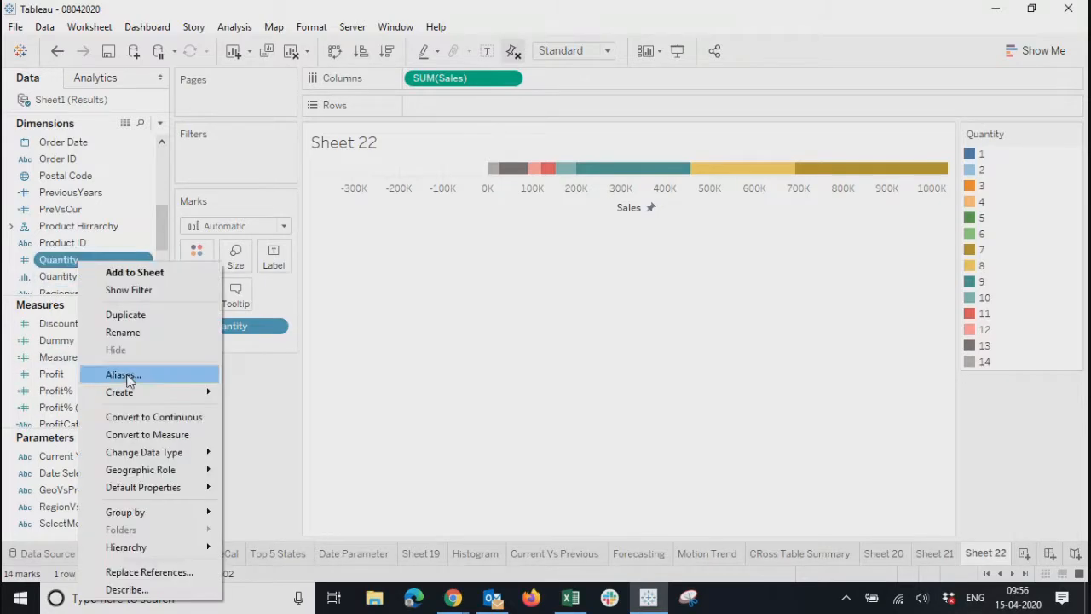
left_click(154, 418)
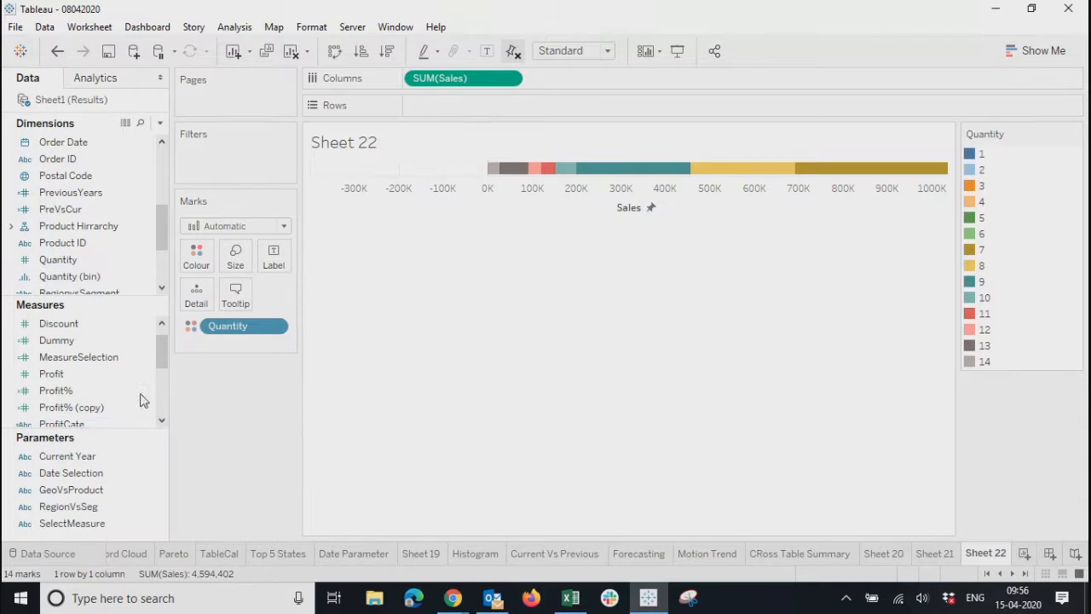
left_click_drag(78, 258, 463, 111)
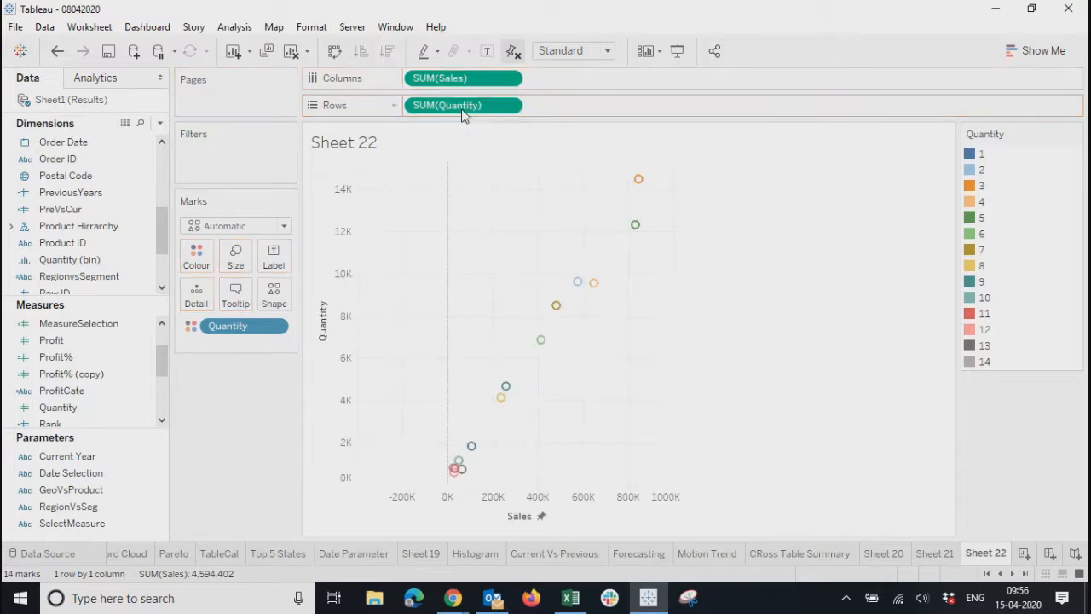
Edit the Test Image background to use Quantity as its Y field
left_click(274, 29)
mouse_move(367, 64)
left_click(435, 63)
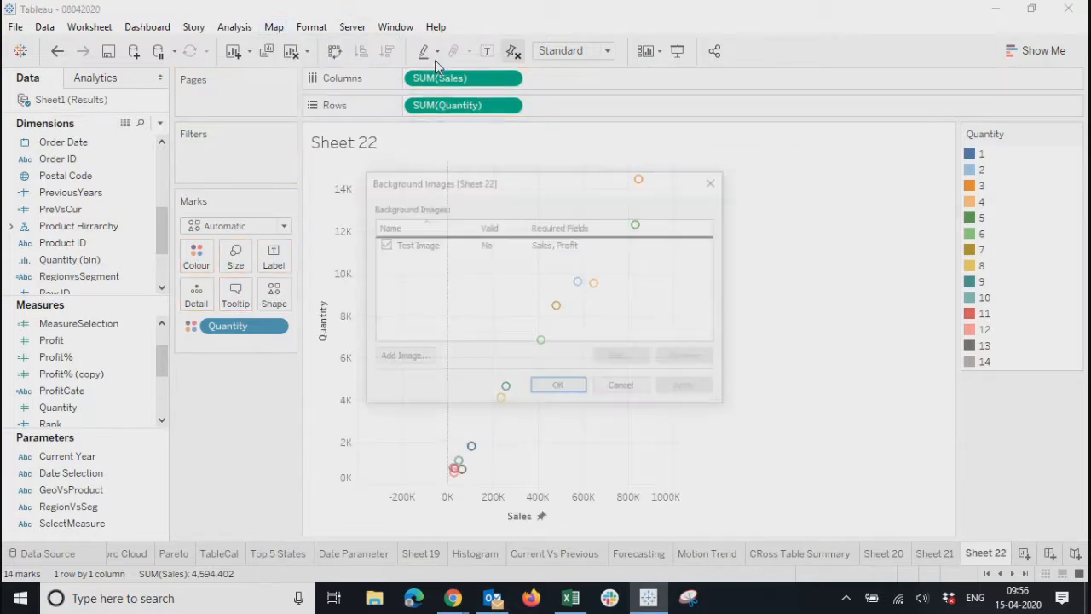
left_click(446, 247)
left_click(627, 358)
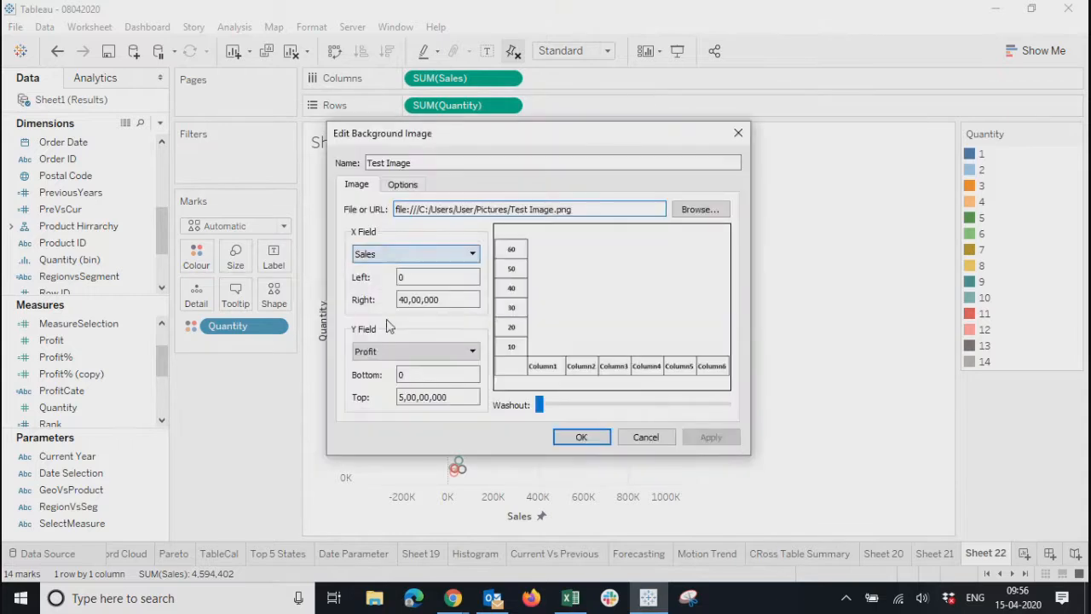
left_click(416, 351)
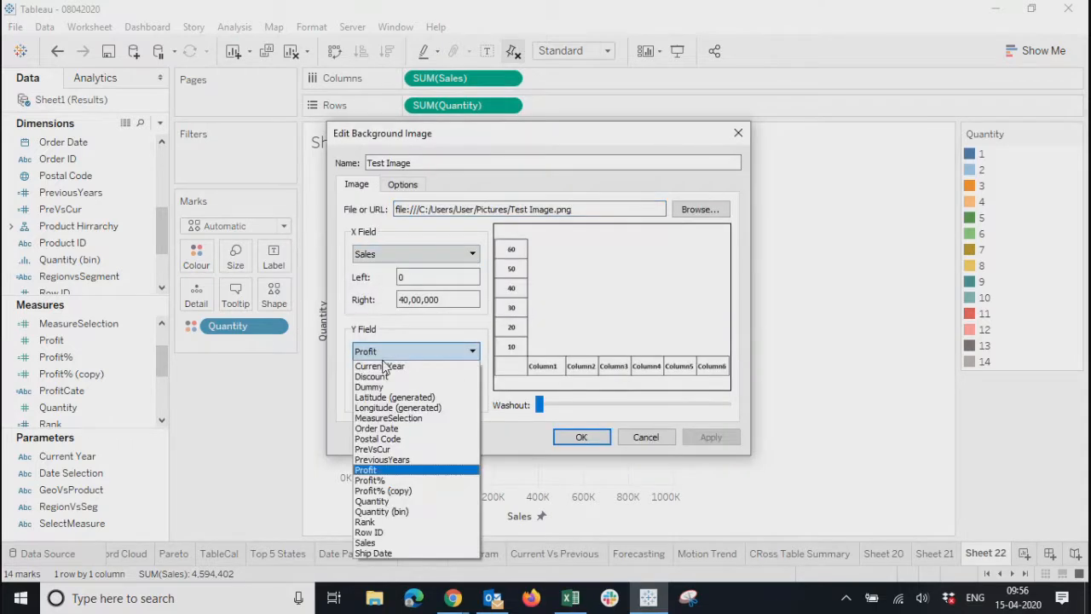
left_click(372, 501)
left_click(420, 401)
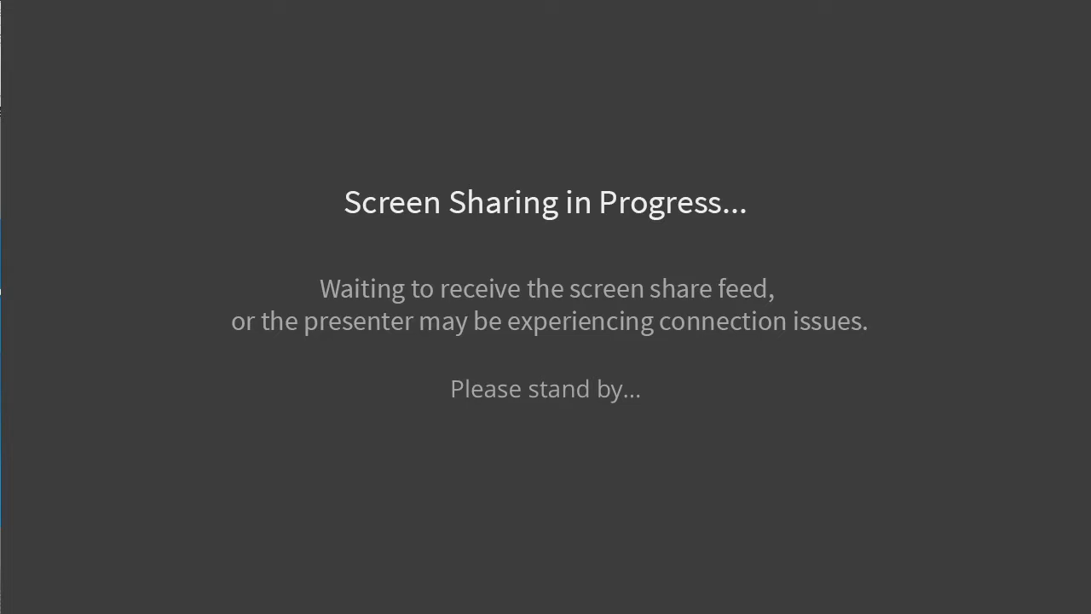
left_click_drag(545, 294, 409, 316)
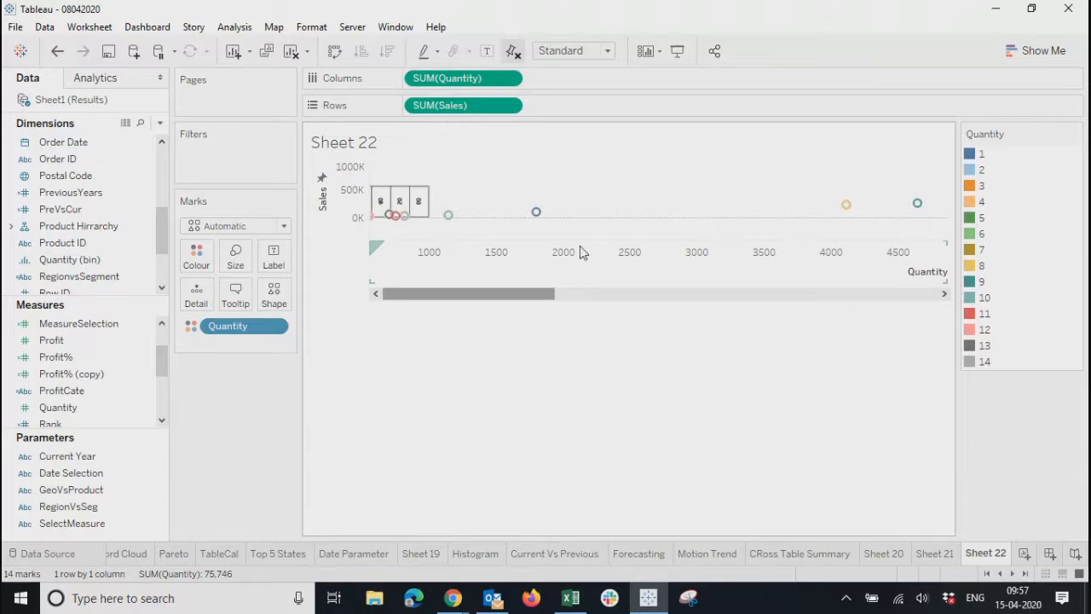
Edit the Test Image background, setting its Quantity top limit to 100 and its Sales right limit to 4,00,000
left_click(273, 32)
mouse_move(370, 66)
left_click(429, 74)
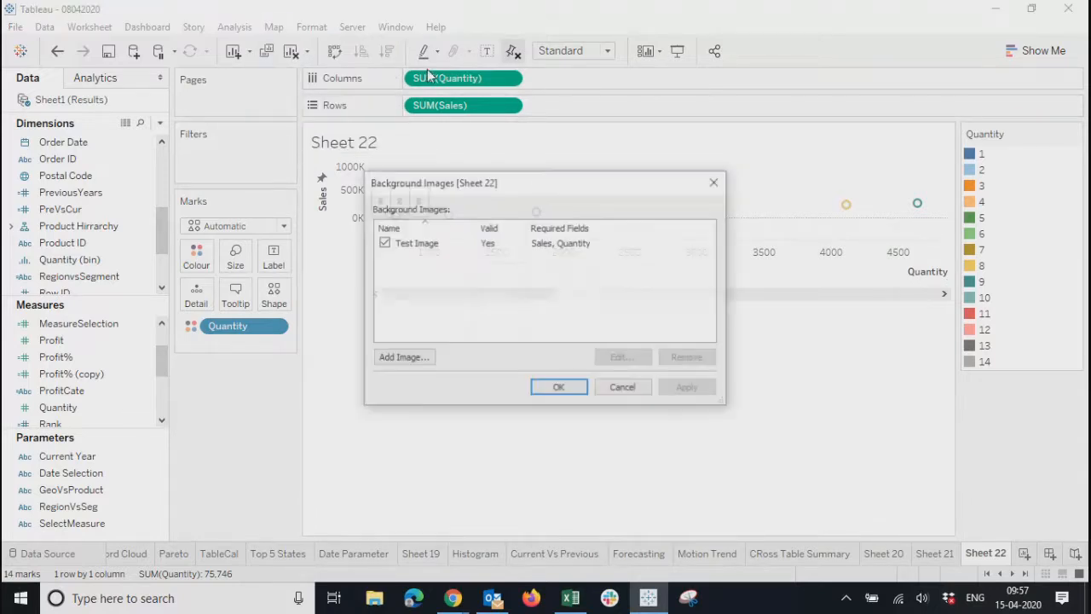
left_click(480, 244)
left_click(633, 361)
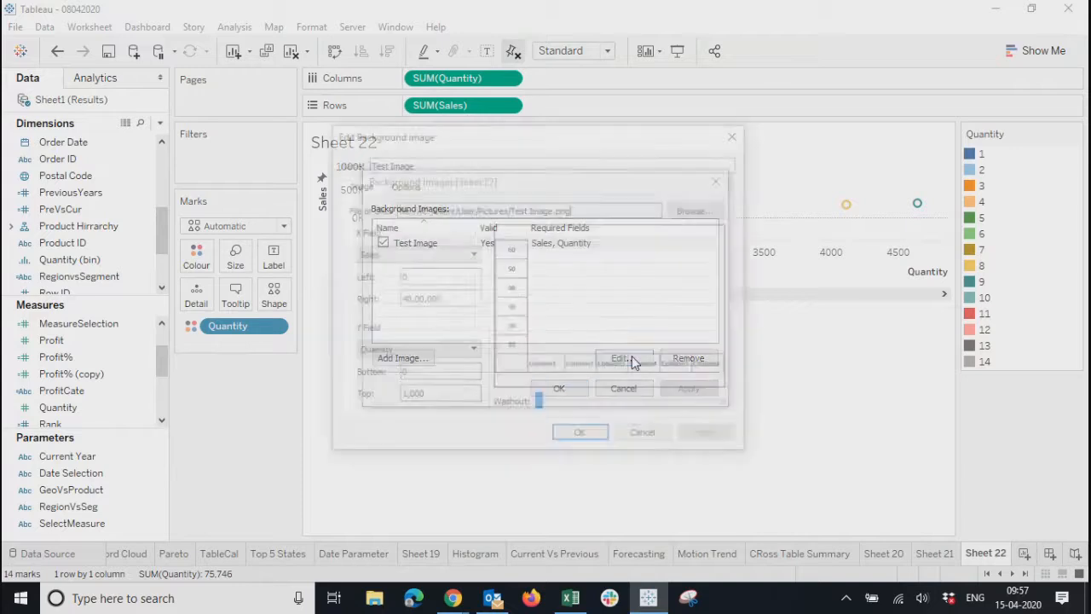
left_click(433, 398)
key("BackSpace")
left_click(456, 300)
key("BackSpace")
left_click(721, 440)
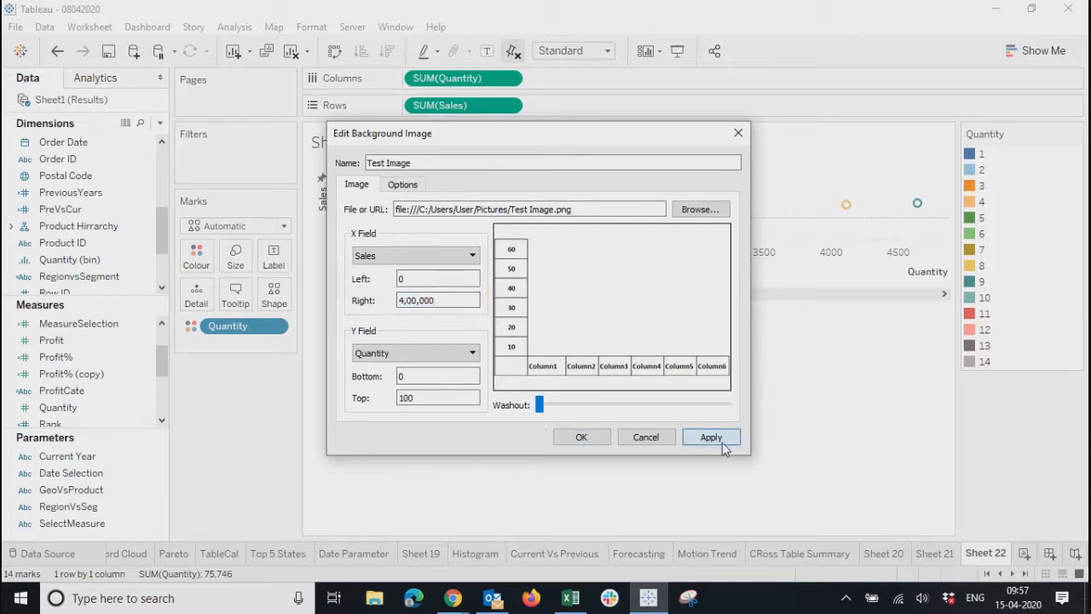
left_click(587, 438)
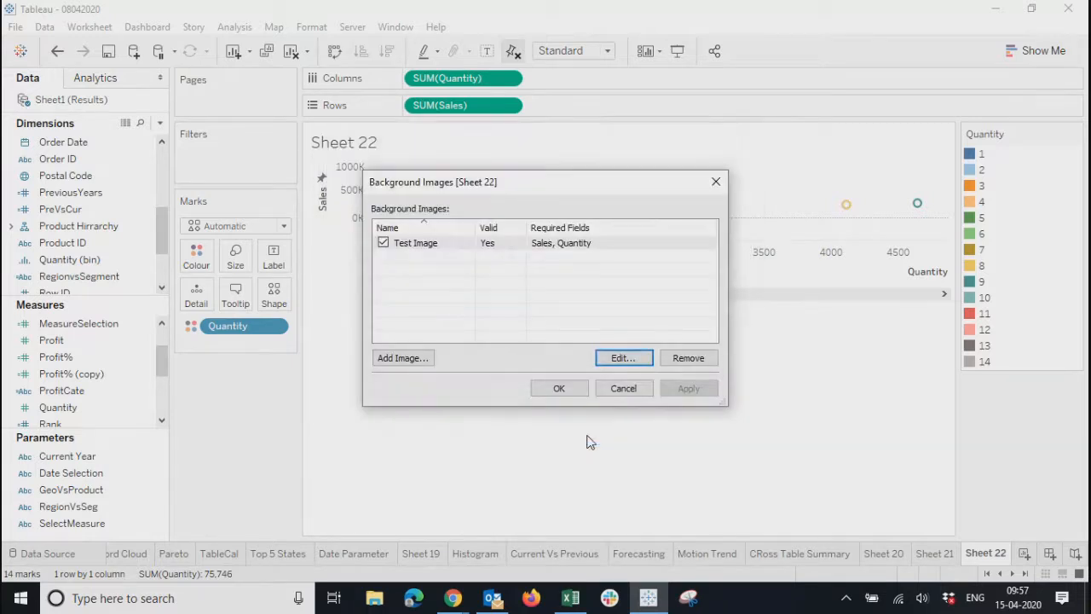
left_click(570, 389)
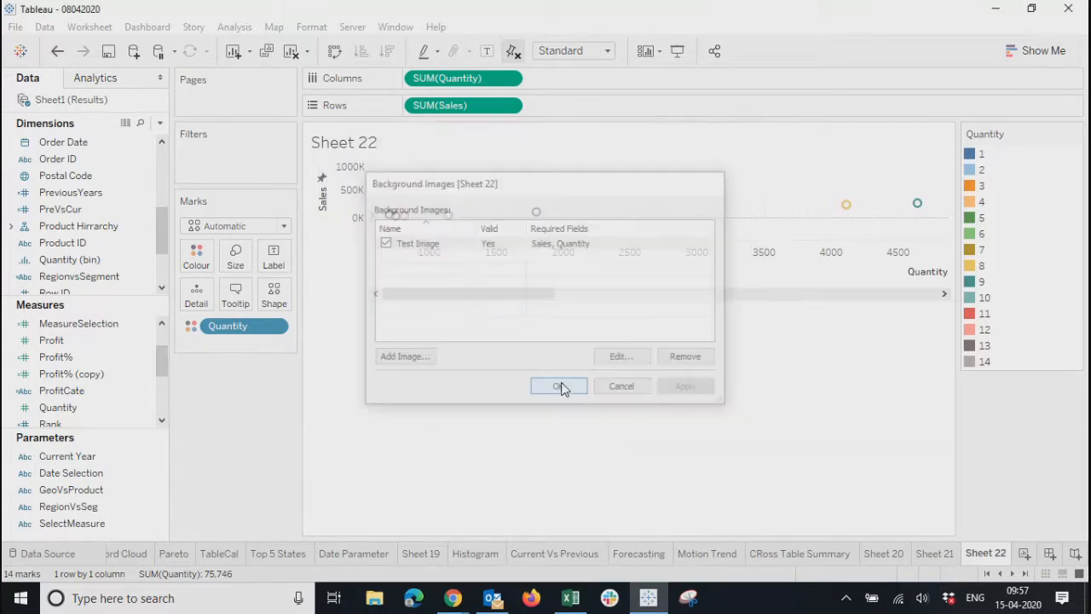
Swap rows and columns, and replace SUM(Sales) on Columns with the Discount measure
left_click(333, 53)
mouse_move(427, 460)
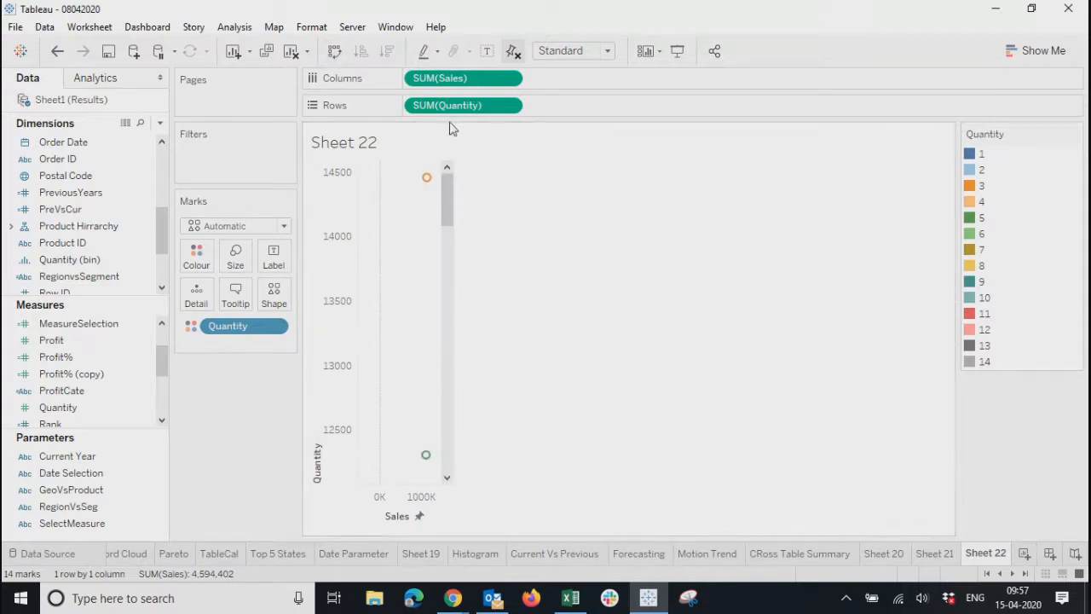
left_click(512, 79)
left_click(466, 376)
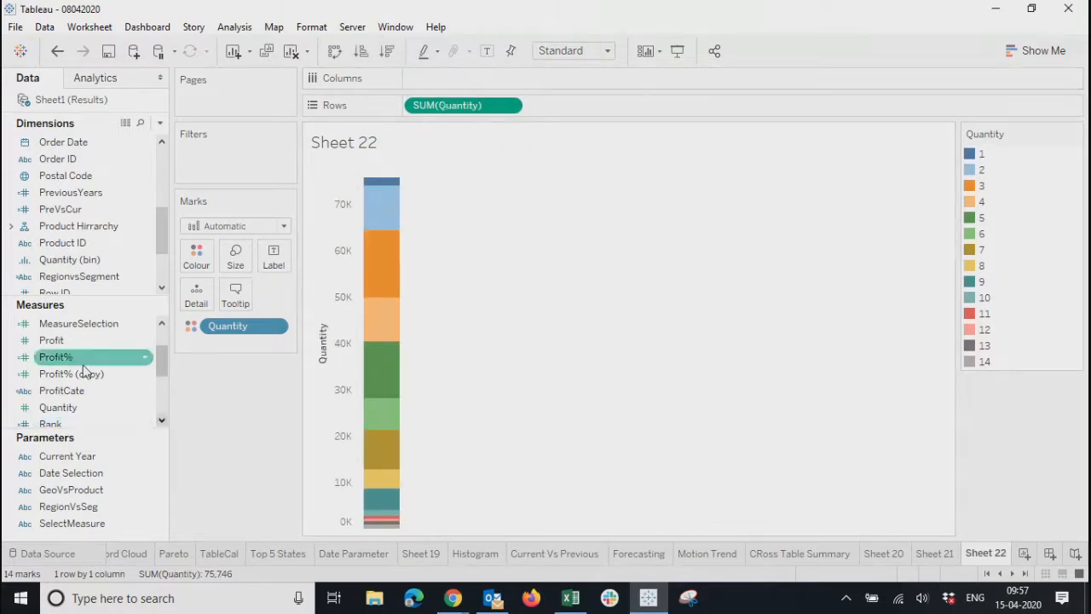
left_click(68, 407)
mouse_move(160, 362)
left_mouse_down()
mouse_move(162, 393)
mouse_move(156, 351)
left_mouse_up()
left_click(75, 341)
left_click_drag(75, 341, 463, 73)
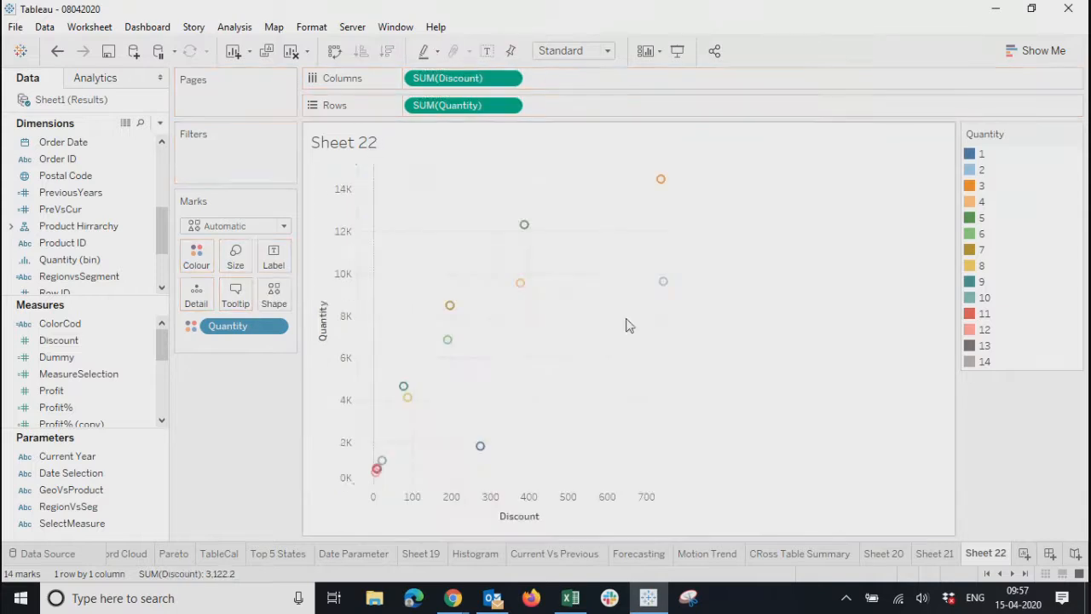
Edit the Test Image background to use Discount as its X field
left_click(312, 27)
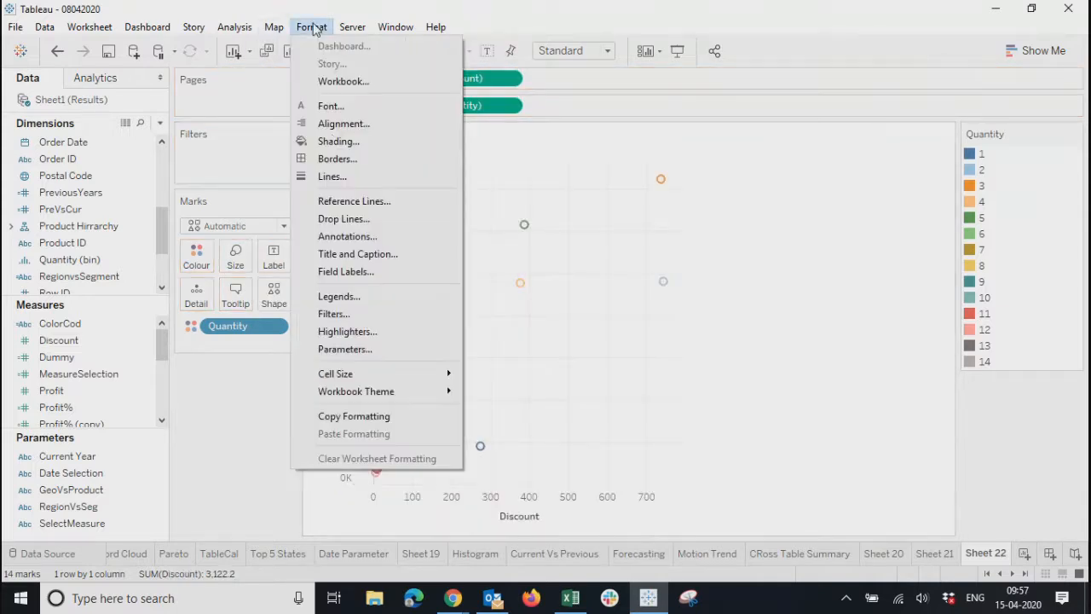
mouse_move(274, 28)
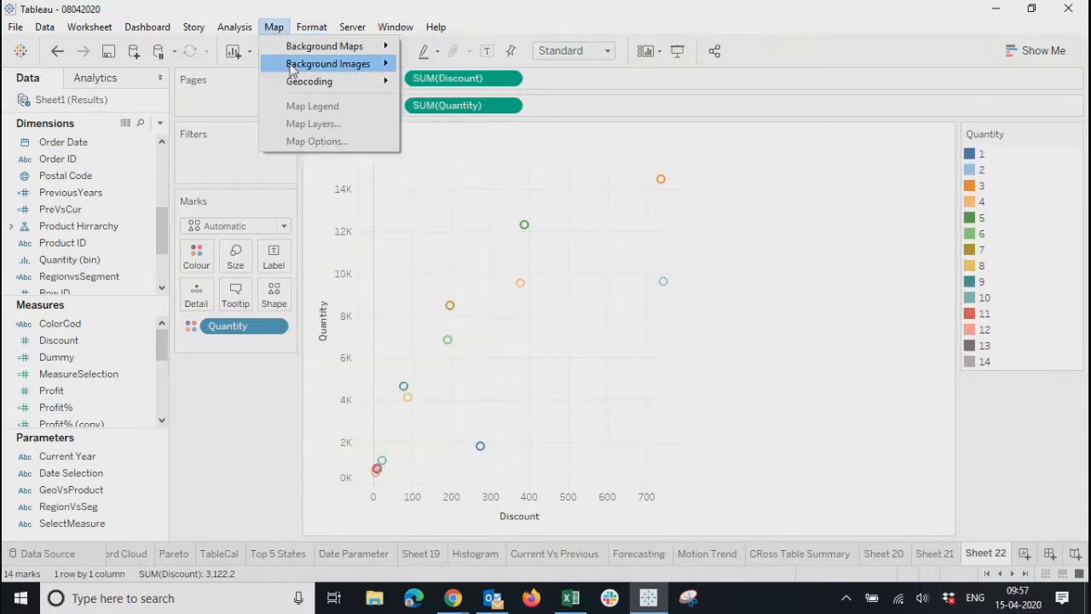
mouse_move(350, 66)
left_click(425, 68)
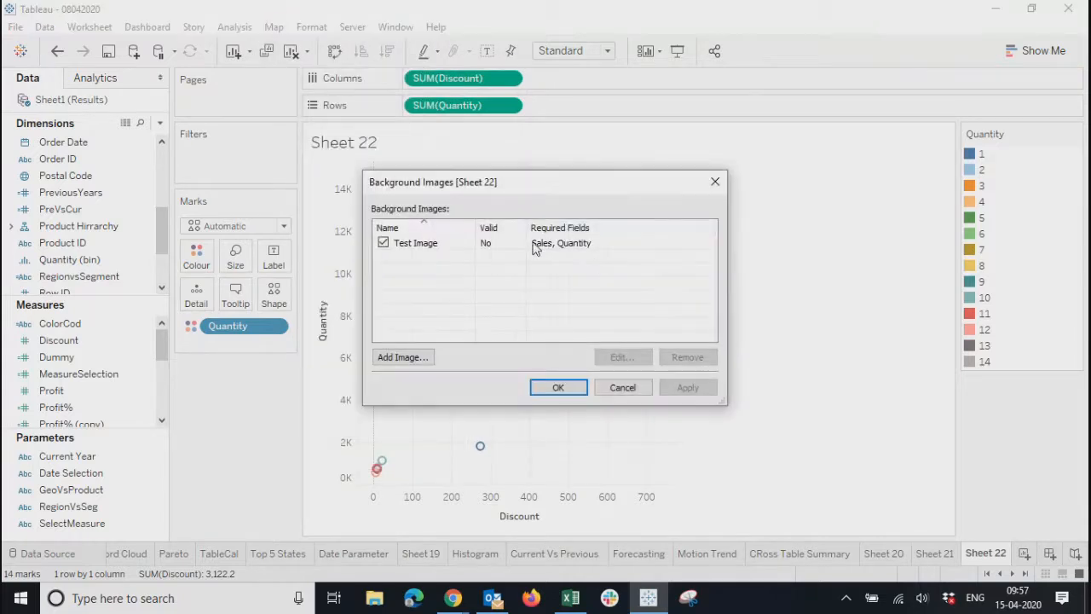
left_click(562, 245)
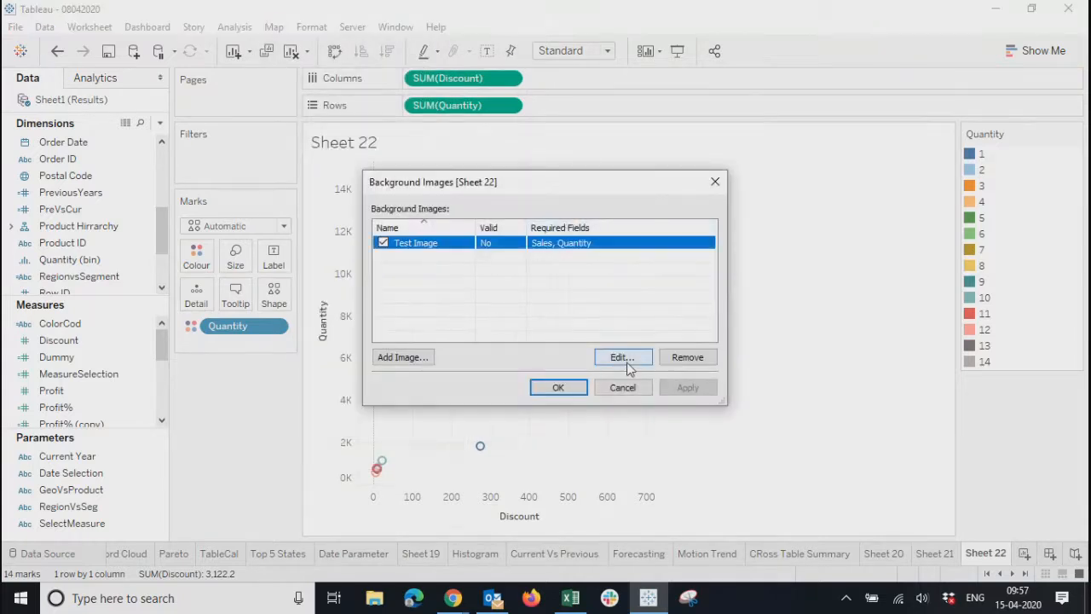
left_click(626, 359)
left_click(426, 255)
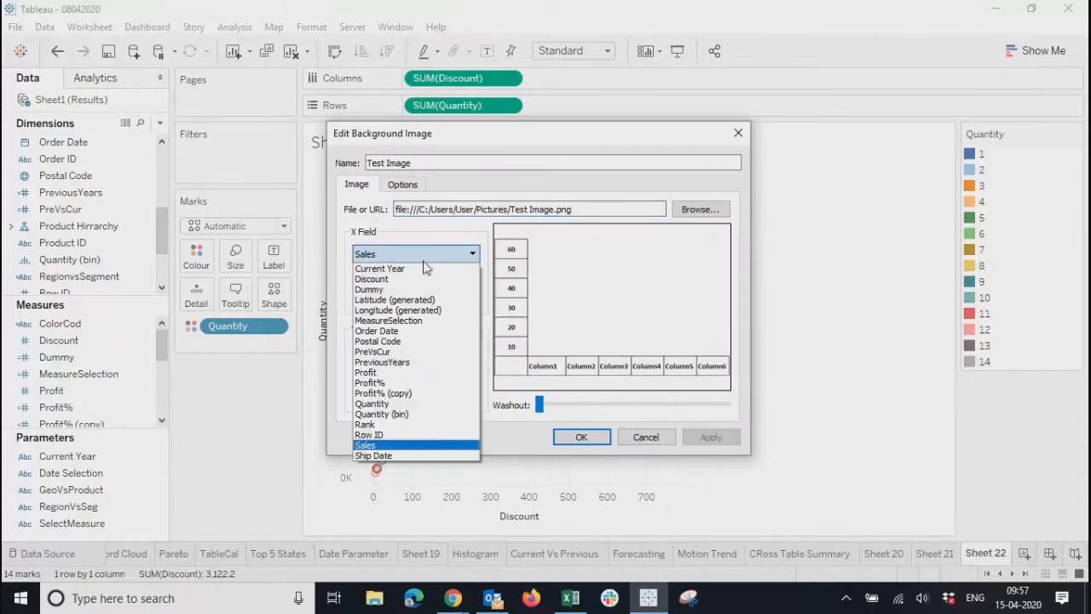
left_click(422, 279)
Set the background image's right limit for Discount to 100 and apply the image settings
left_click(451, 304)
key("BackSpace")
key("BackSpace")
key("BackSpace")
key("BackSpace")
key("BackSpace")
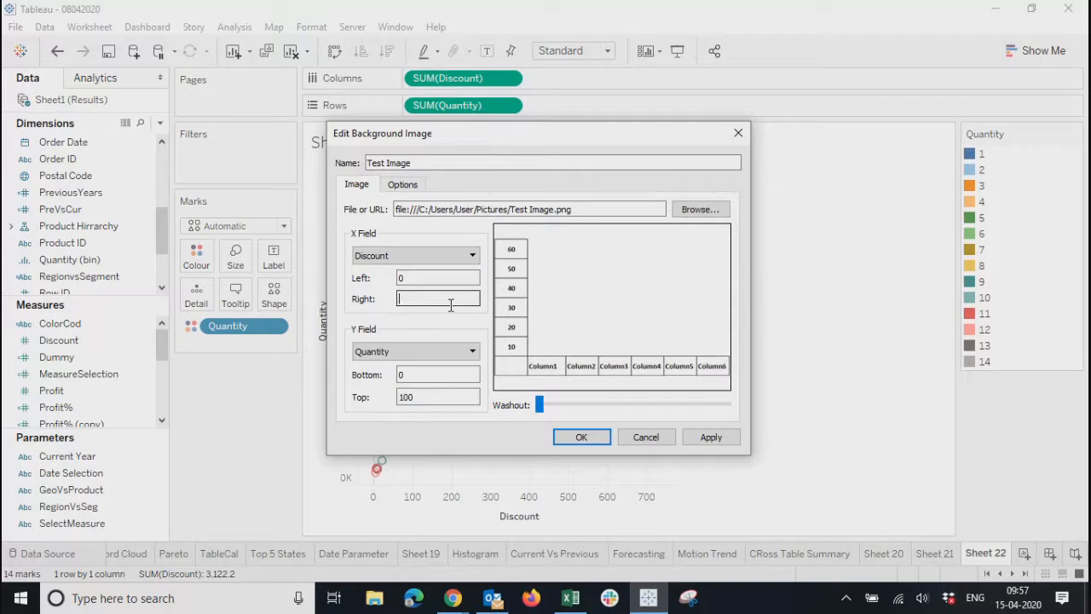
left_click(711, 437)
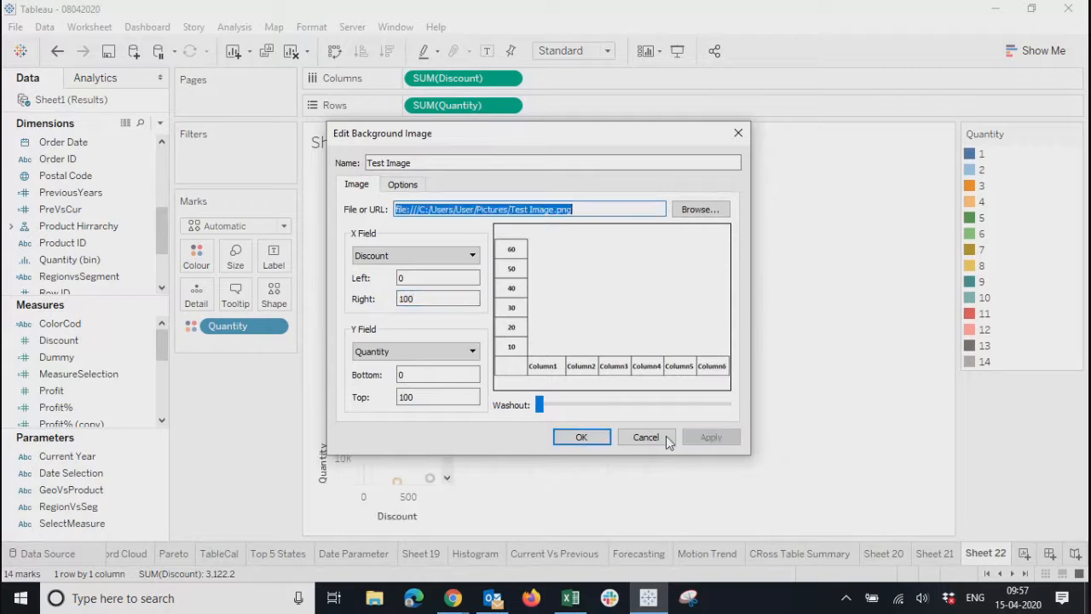
left_click(581, 437)
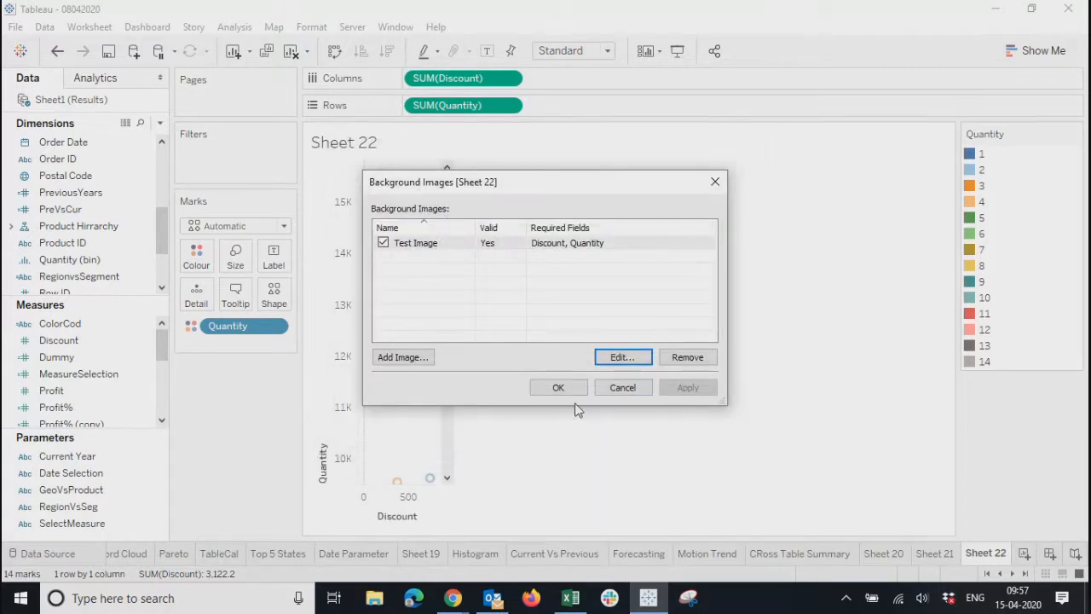
left_click(544, 391)
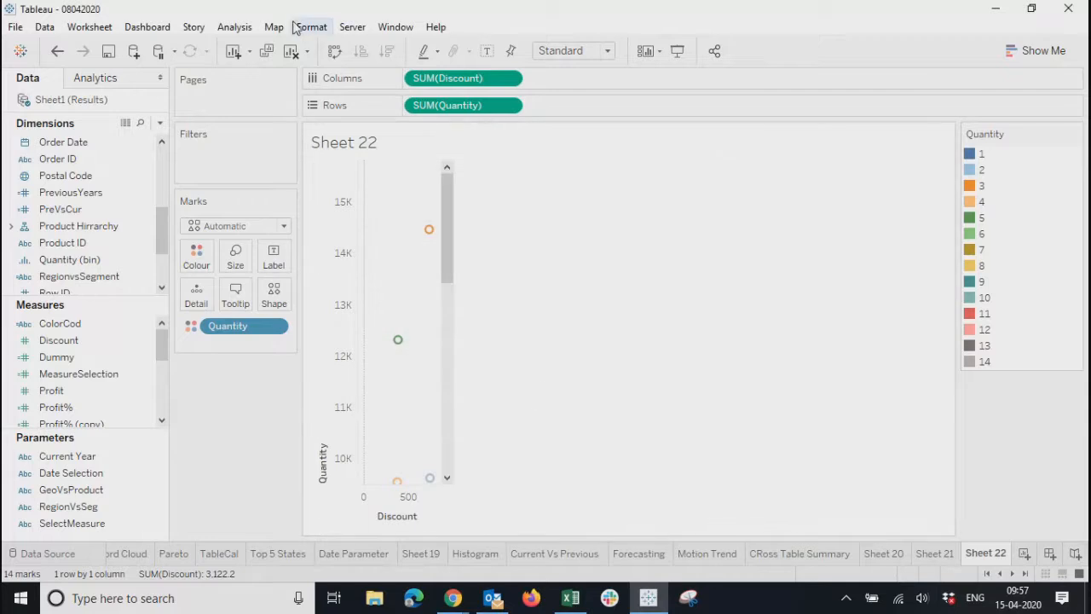
Swap rows and columns, and examine the marks along the Quantity axis
left_click(334, 52)
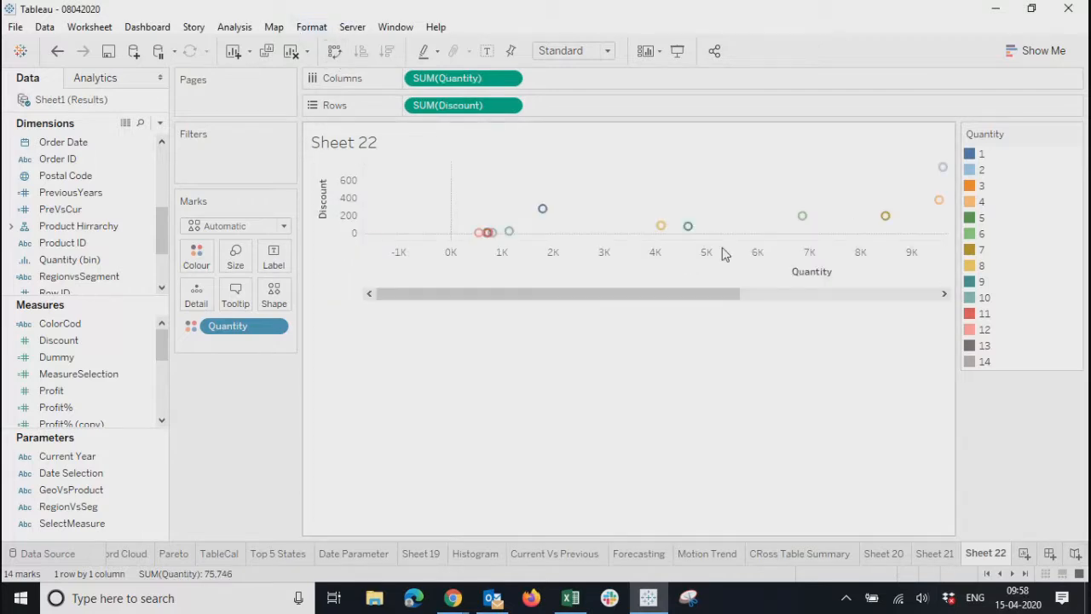
left_click_drag(736, 294, 412, 295)
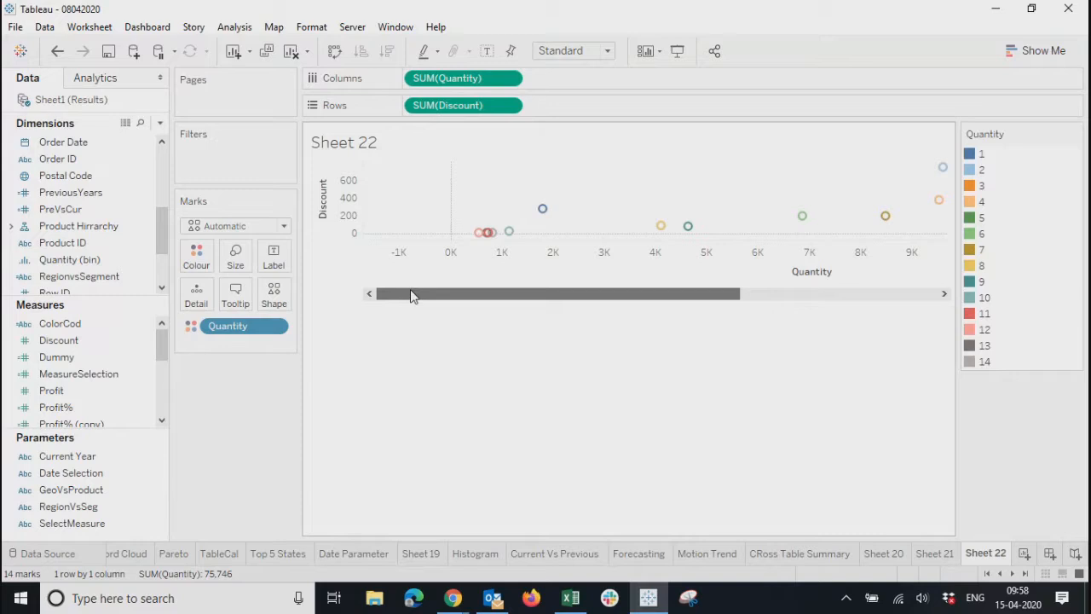
mouse_move(509, 235)
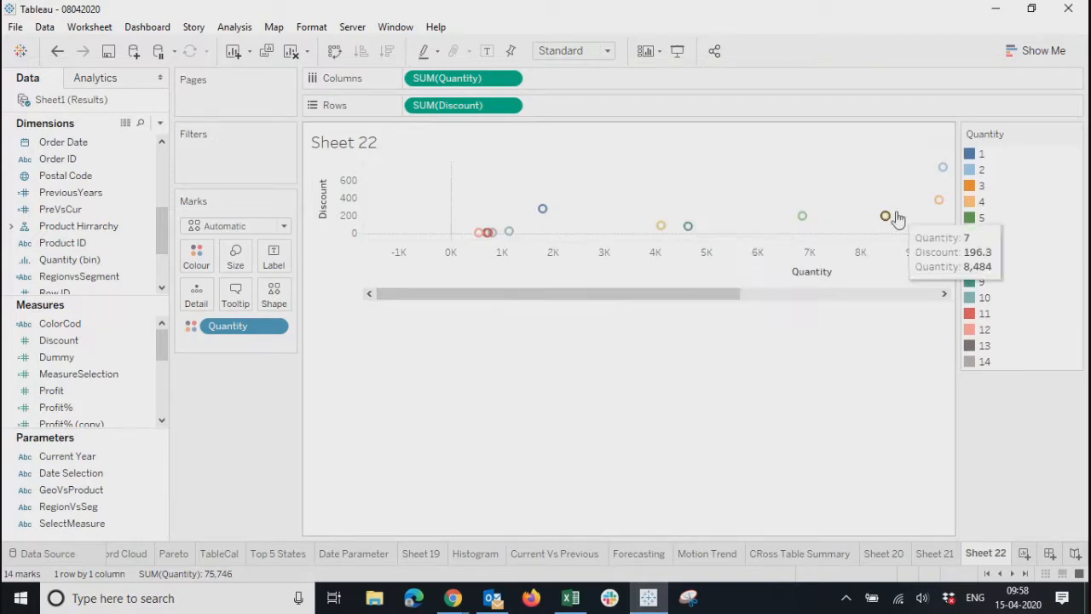
mouse_move(941, 169)
left_click_drag(702, 295, 878, 285)
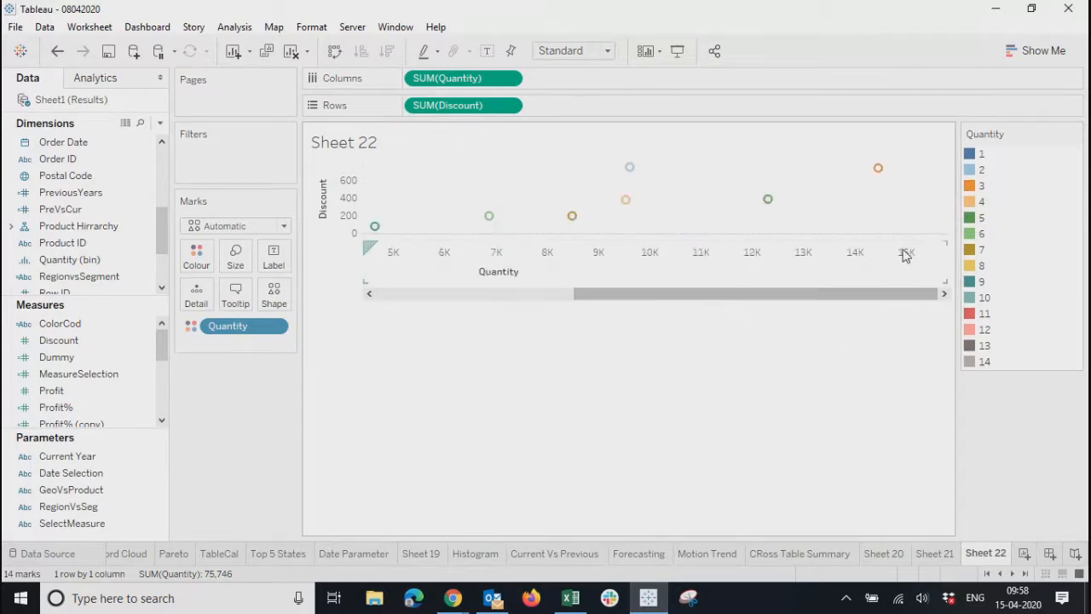
mouse_move(876, 173)
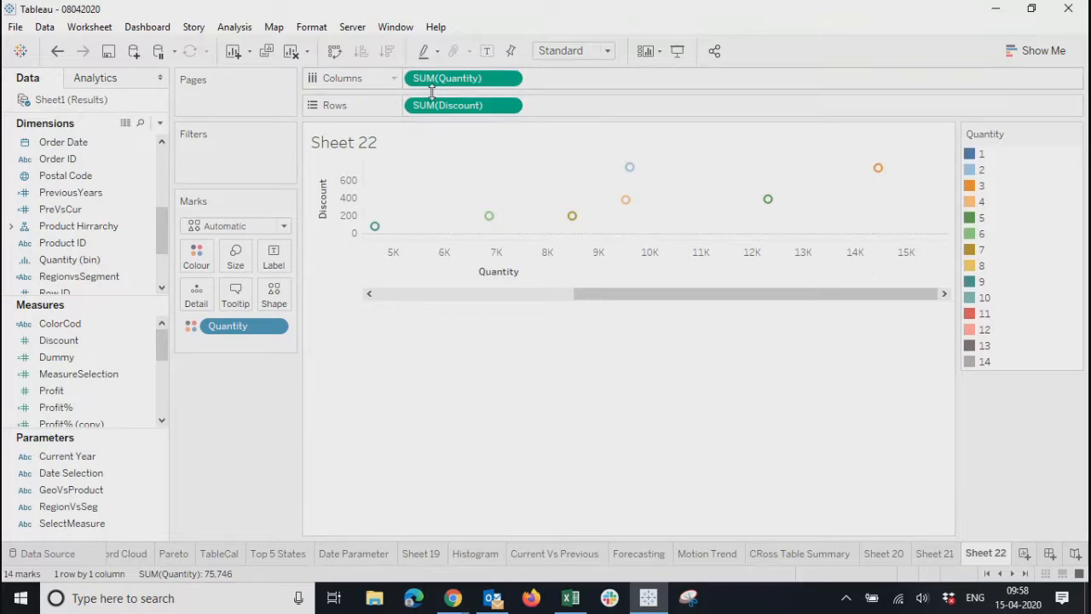
Change the Quantity aggregation on Columns to Average, and swap rows and columns
left_click(508, 80)
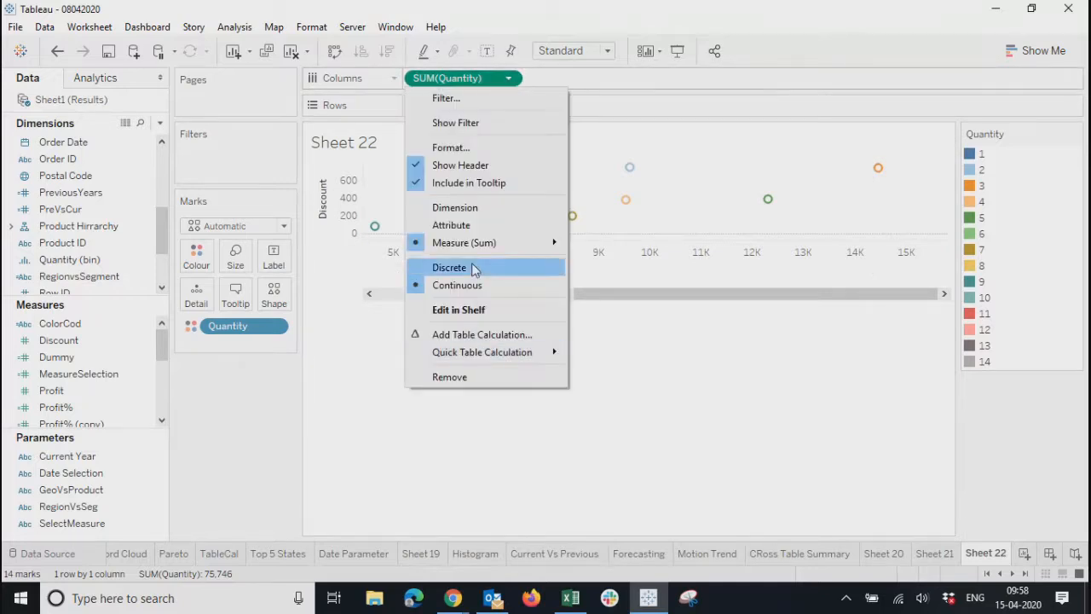
mouse_move(490, 244)
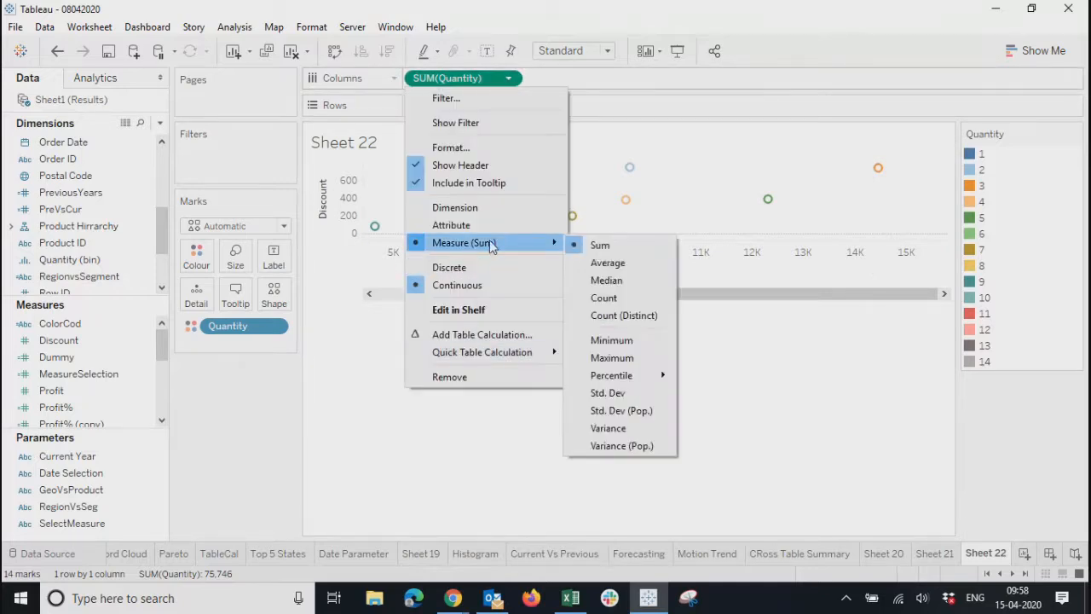
left_click(599, 256)
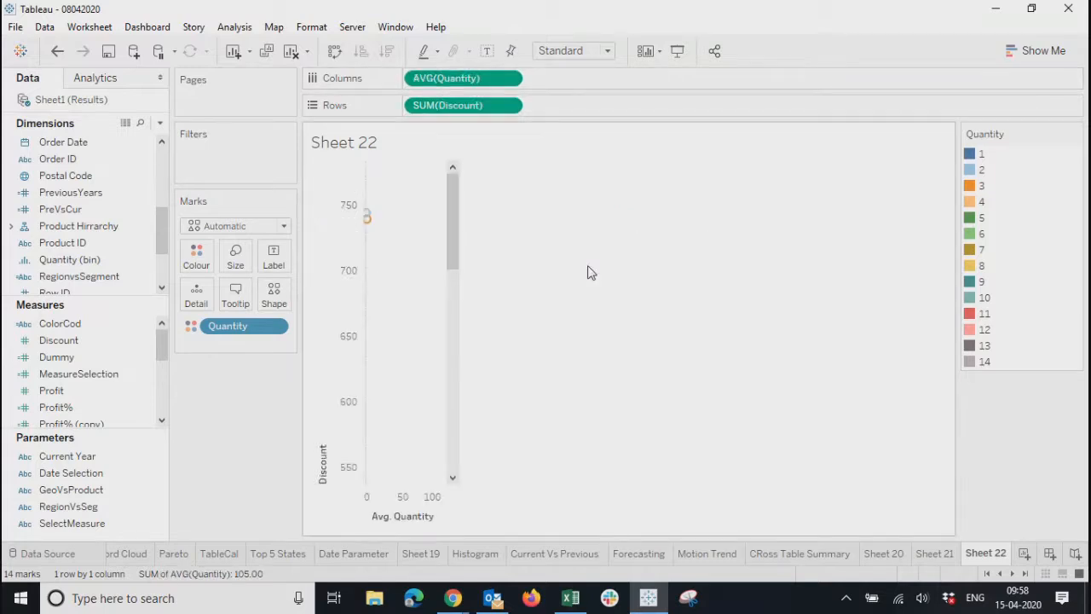
left_click(335, 51)
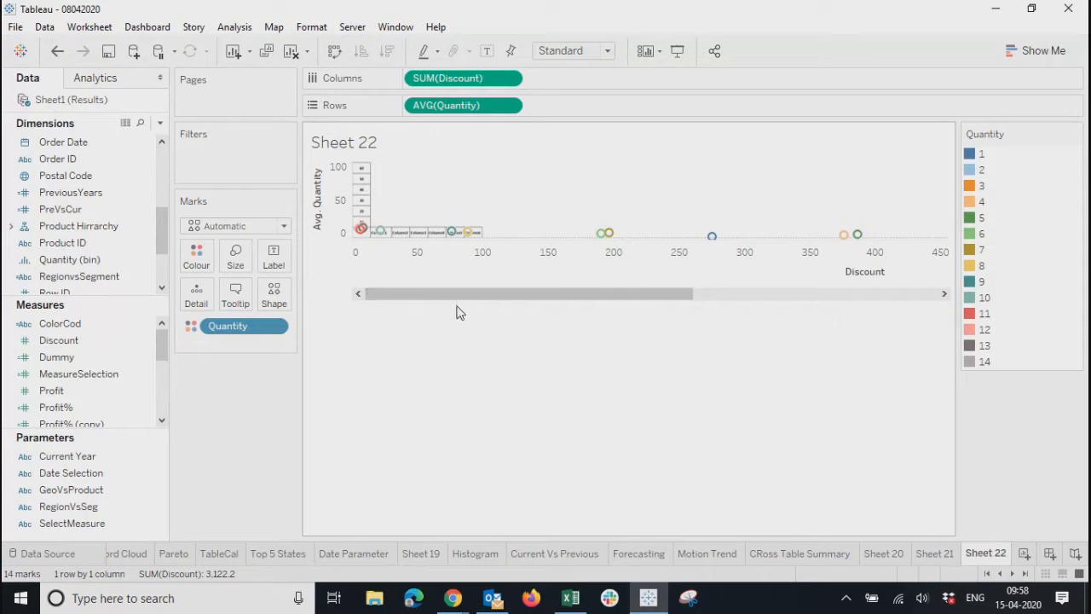
Give the Avg. Quantity axis a fixed range with its end at 50
left_click_drag(422, 290, 375, 295)
mouse_move(362, 243)
left_click_drag(638, 295, 620, 312)
right_click(317, 198)
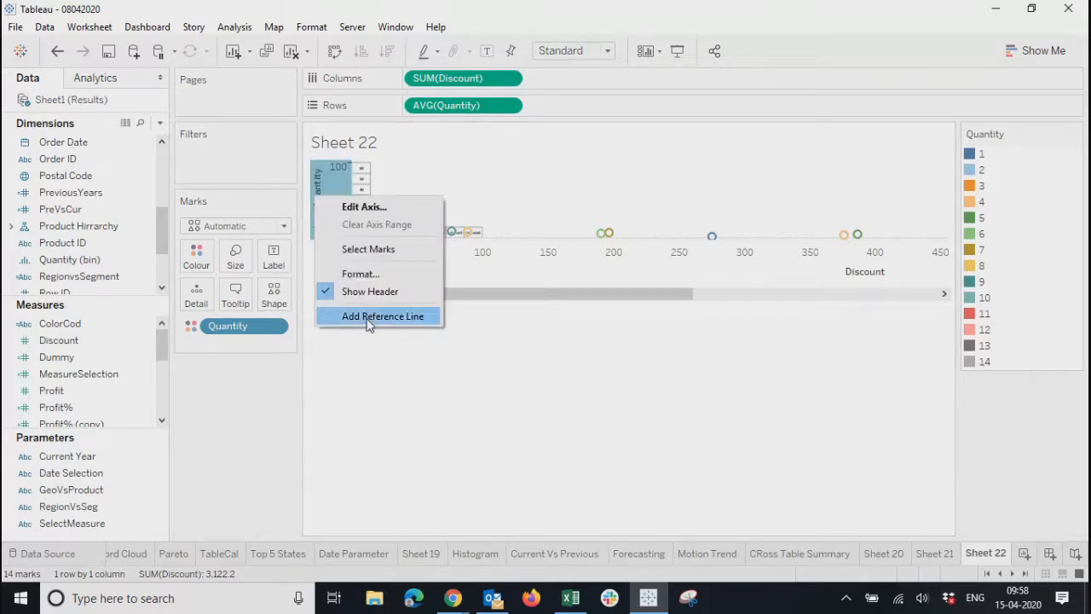
left_click(353, 211)
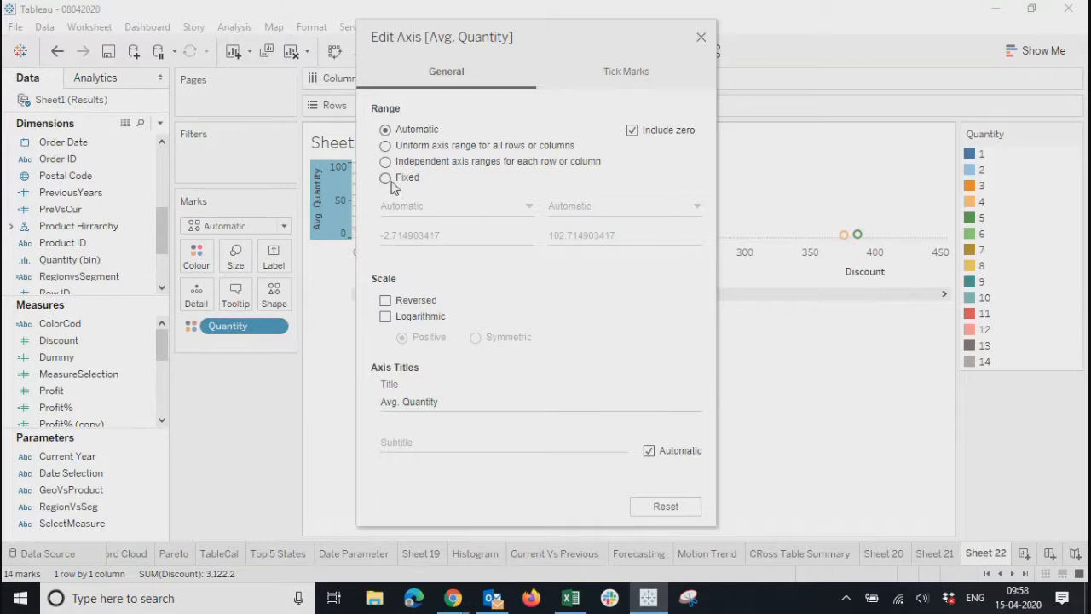
left_click(391, 180)
double_click(637, 238)
key("BackSpace")
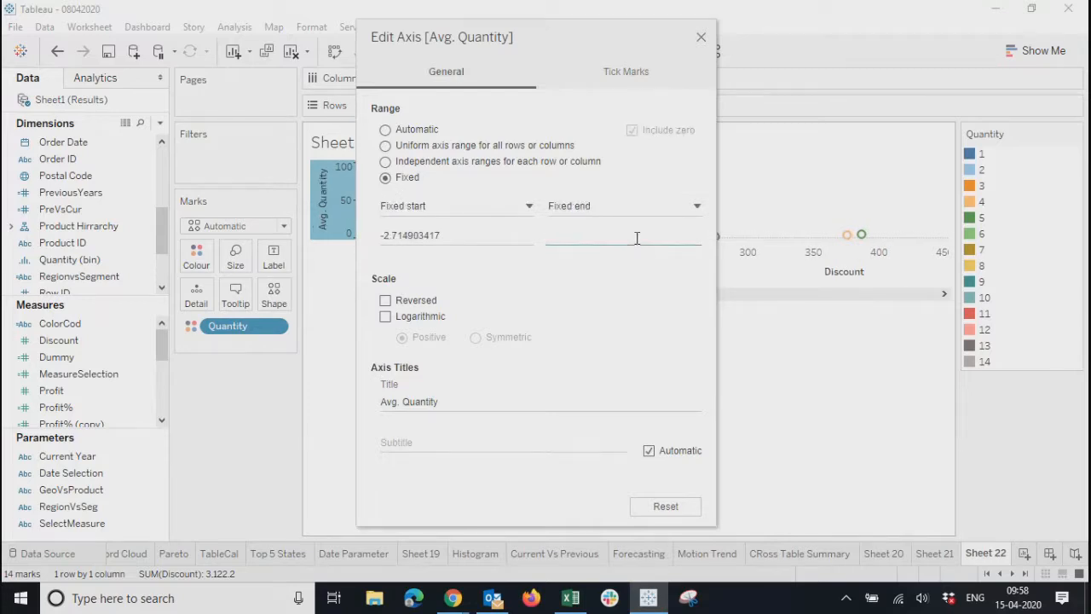
type("50")
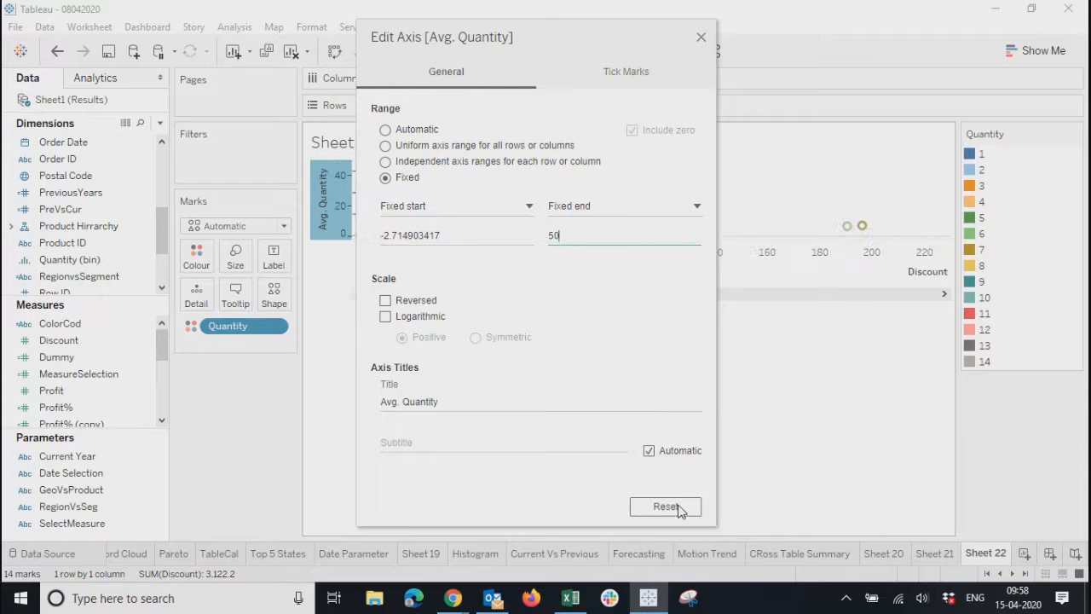
left_click(701, 37)
Swap rows and columns twice, and set the chart's fit to Entire View
left_click(334, 51)
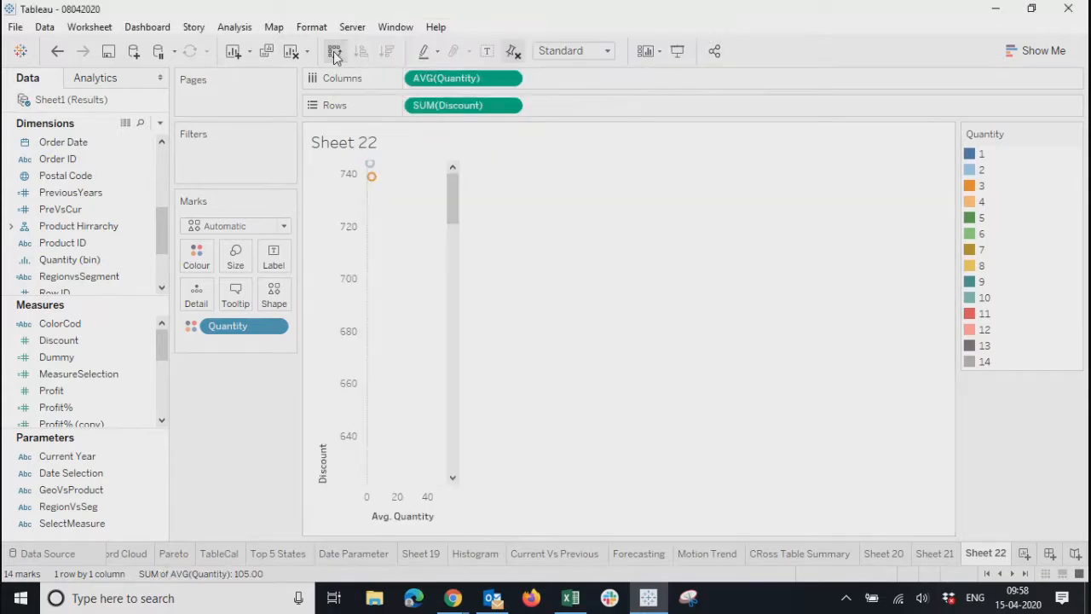
left_click(333, 51)
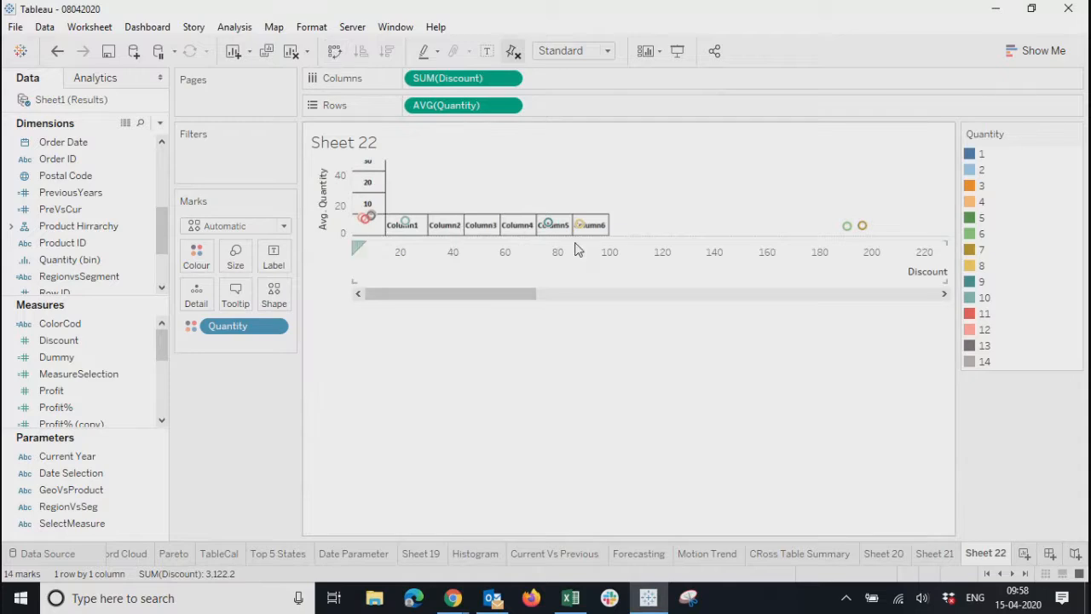
left_click_drag(487, 296, 429, 322)
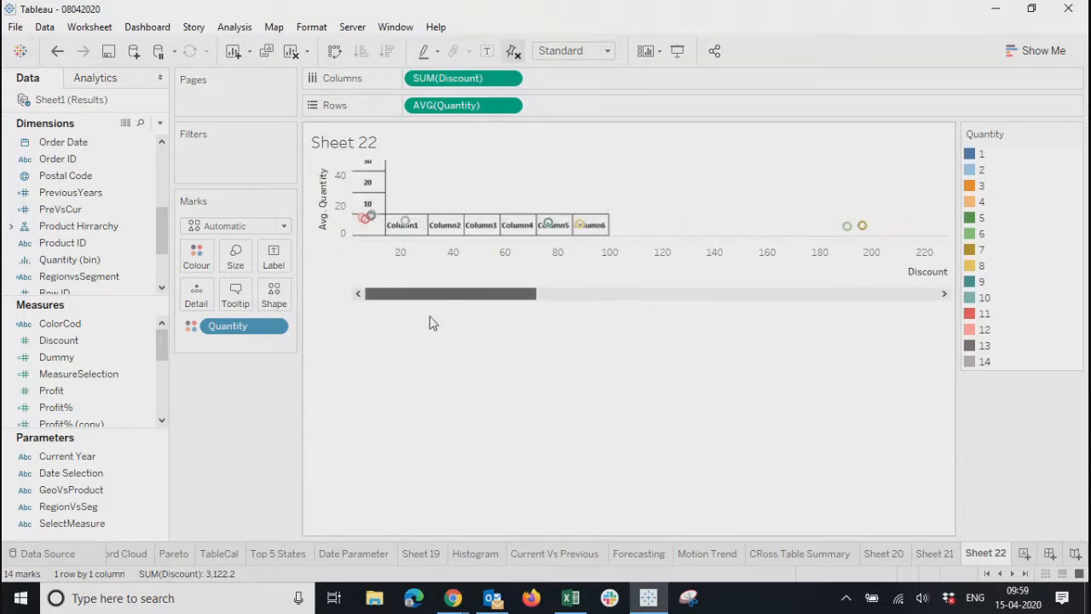
left_click(558, 51)
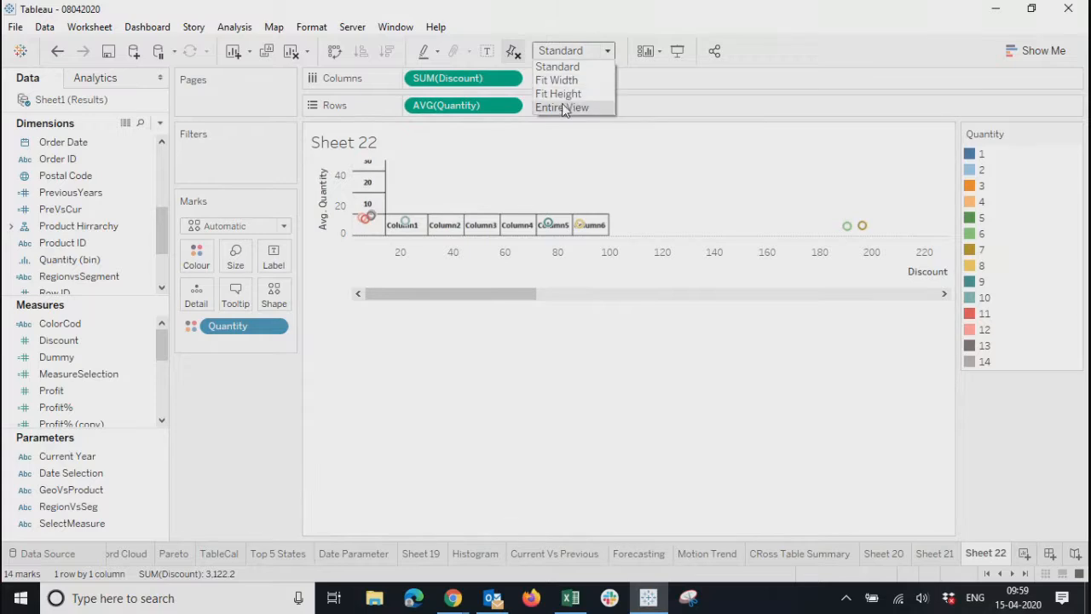
left_click(561, 107)
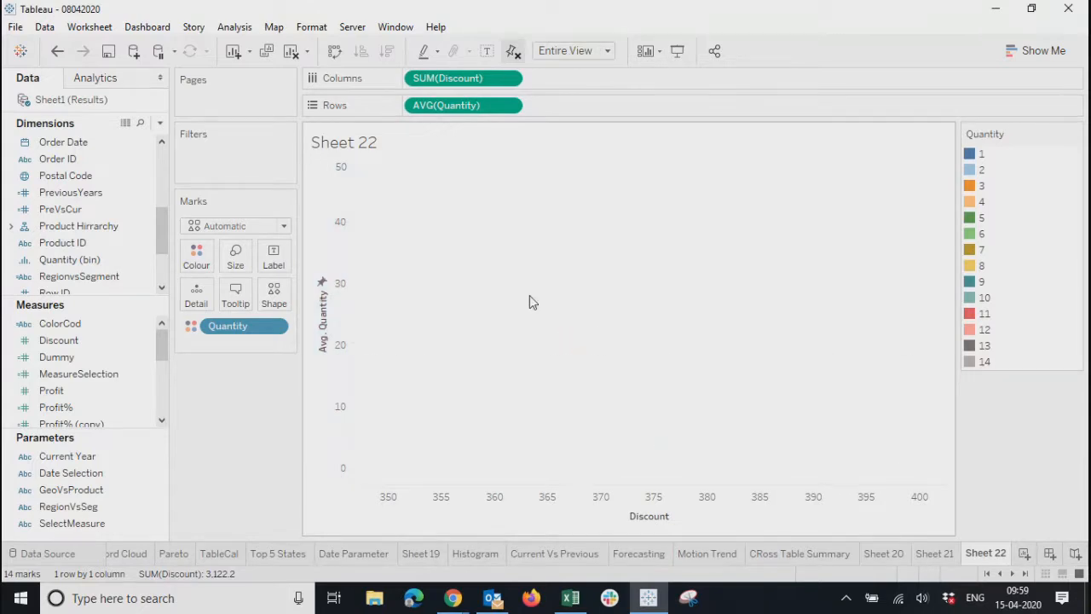
Edit the Test Image background image, setting the top limit of its Quantity Y field to 10, and apply the change
scroll(529, 295, "up", 10)
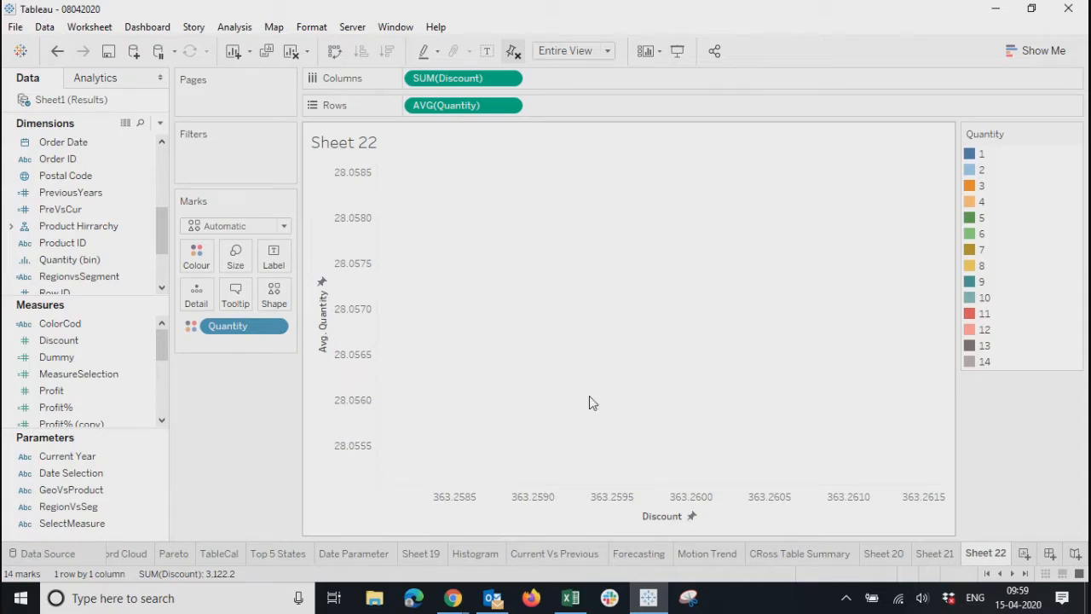
left_click(240, 26)
mouse_move(311, 27)
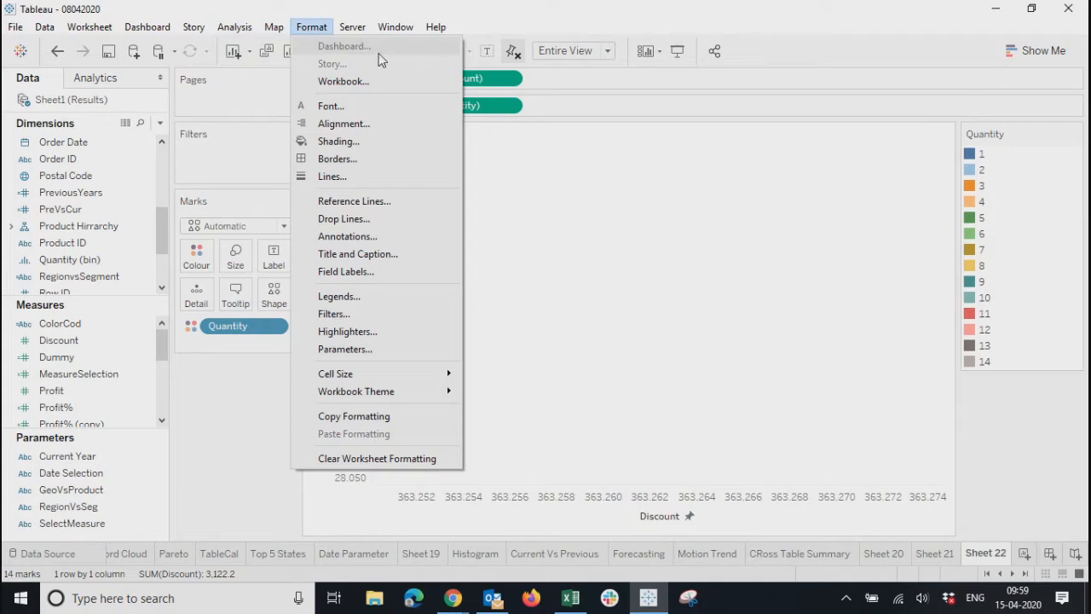
mouse_move(272, 28)
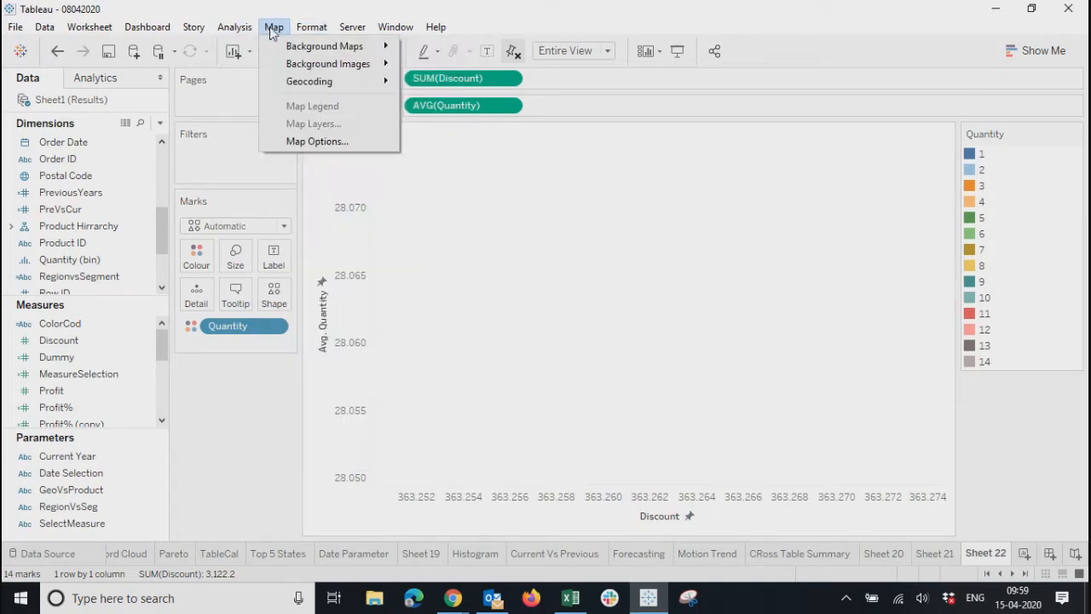
mouse_move(371, 63)
left_click(448, 71)
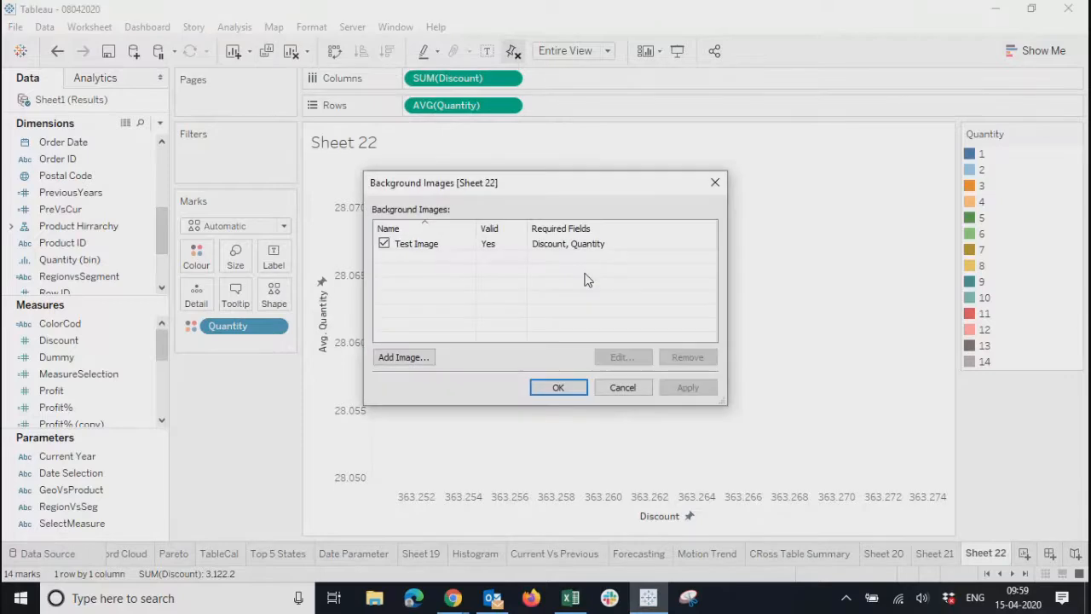
left_click(509, 248)
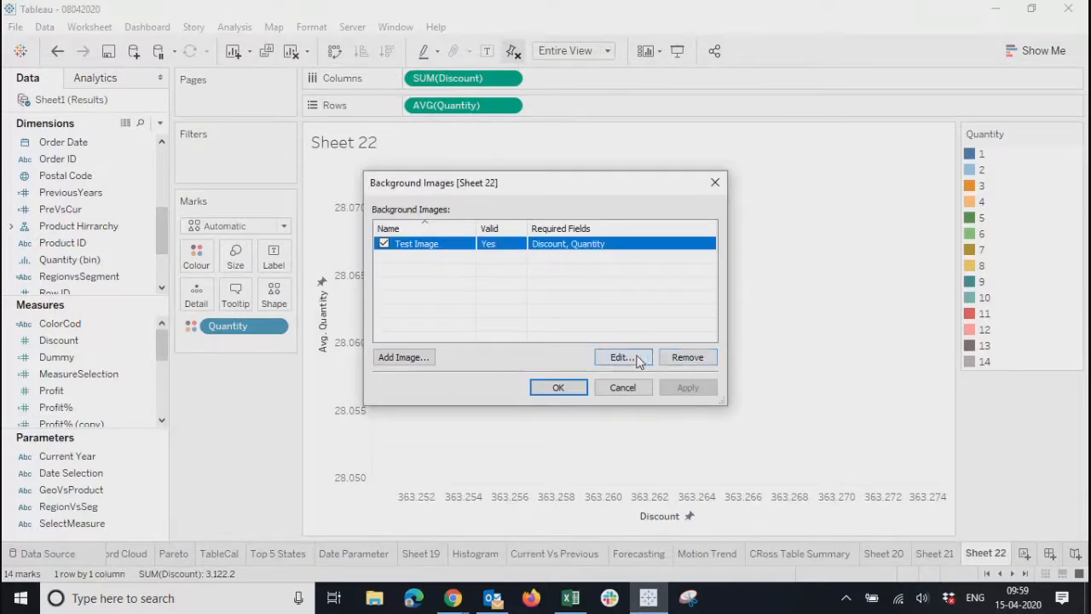
left_click(638, 359)
left_click(424, 399)
key("BackSpace")
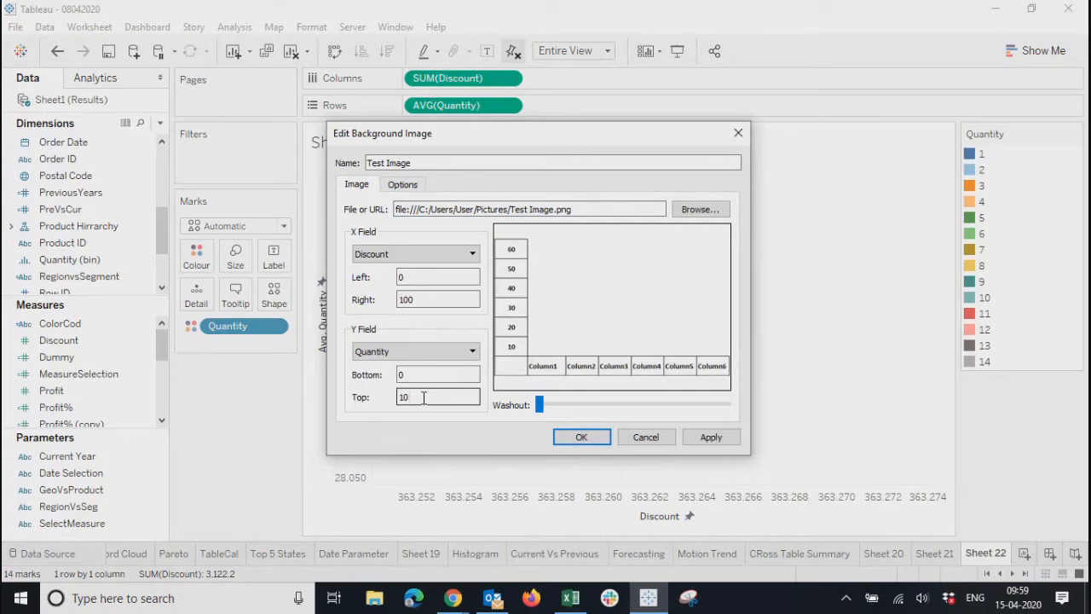
left_click(709, 437)
left_click(590, 439)
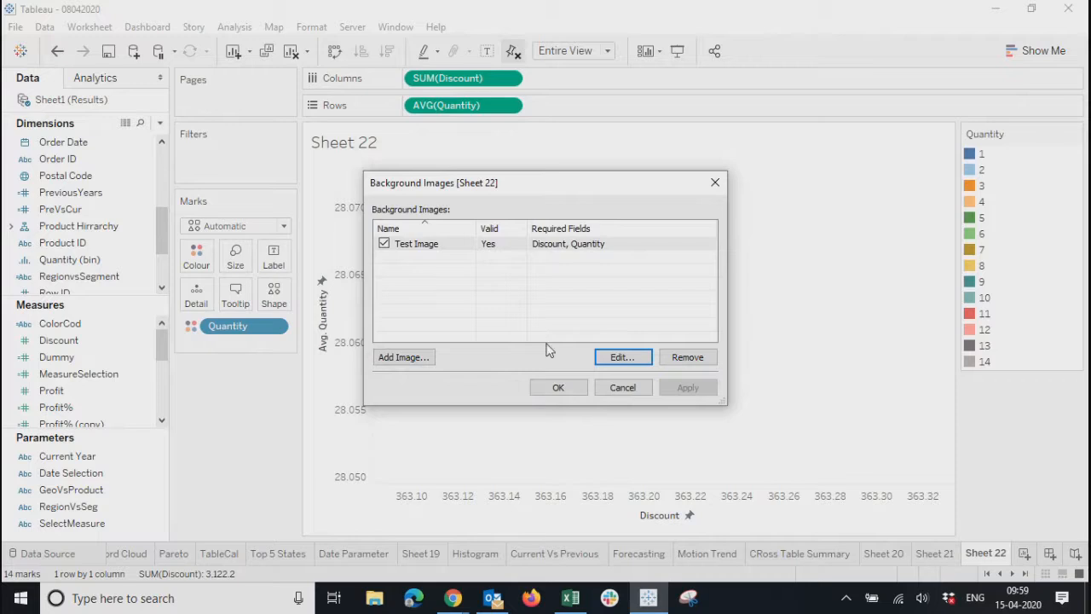
Close the background image settings and try swapping the Discount and Quantity axes with the chart view zoomed out
left_click(557, 385)
left_click(334, 53)
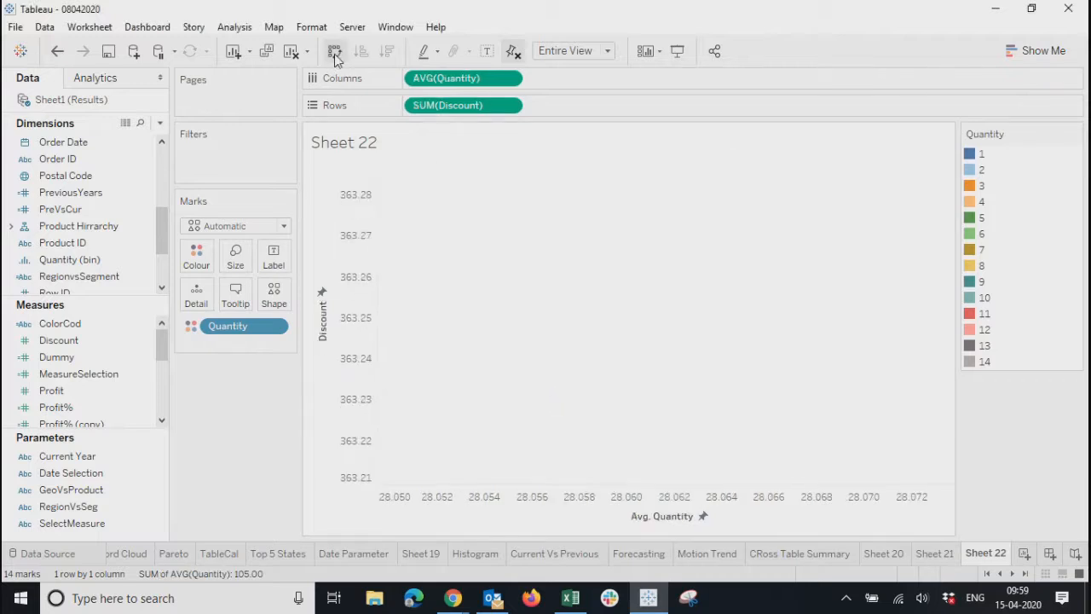
left_click(334, 53)
left_click(334, 53)
scroll(593, 289, "down", 2)
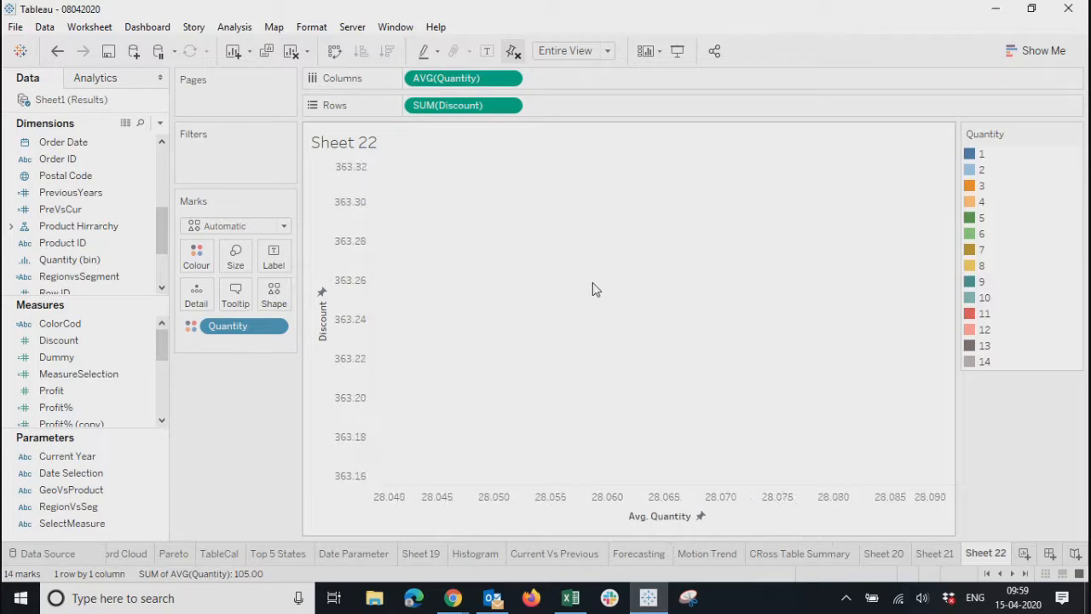
scroll(592, 289, "down", 1)
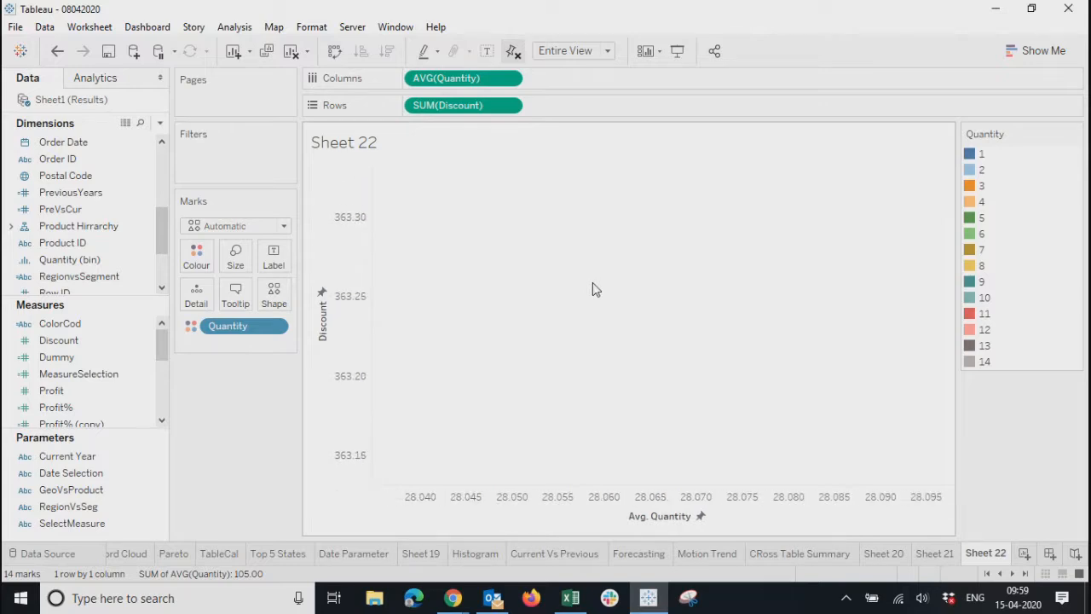
Undo the axis swap and the earlier view changes back to the Standard fit with the background image in view
left_click(57, 52)
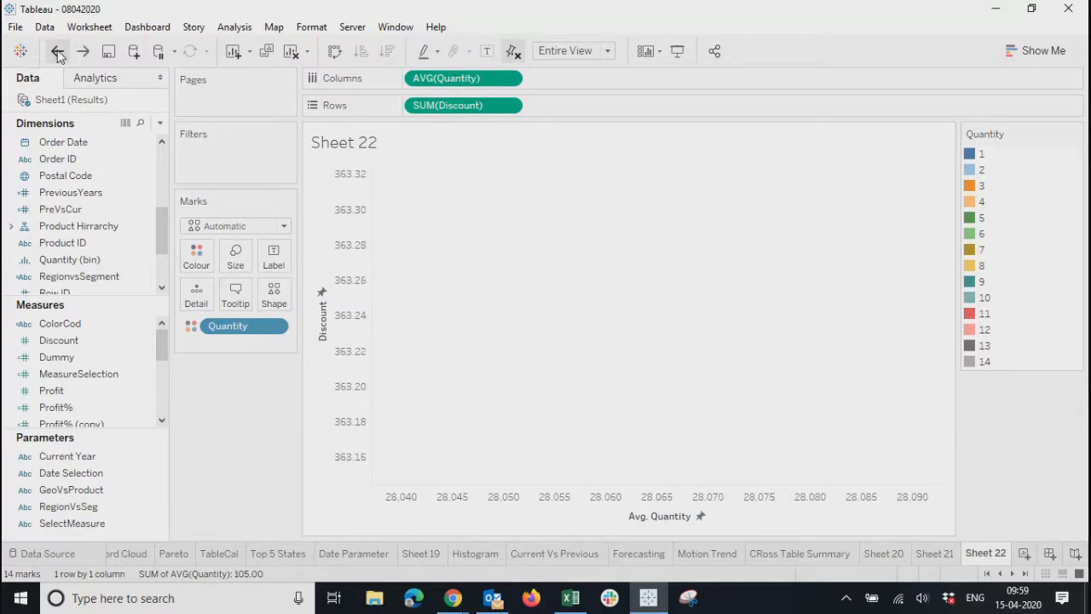
left_click(60, 56)
left_click(60, 56)
left_click(59, 56)
left_click(57, 53)
left_click(57, 53)
left_click(57, 53)
left_click(58, 53)
left_click(57, 53)
left_click(57, 53)
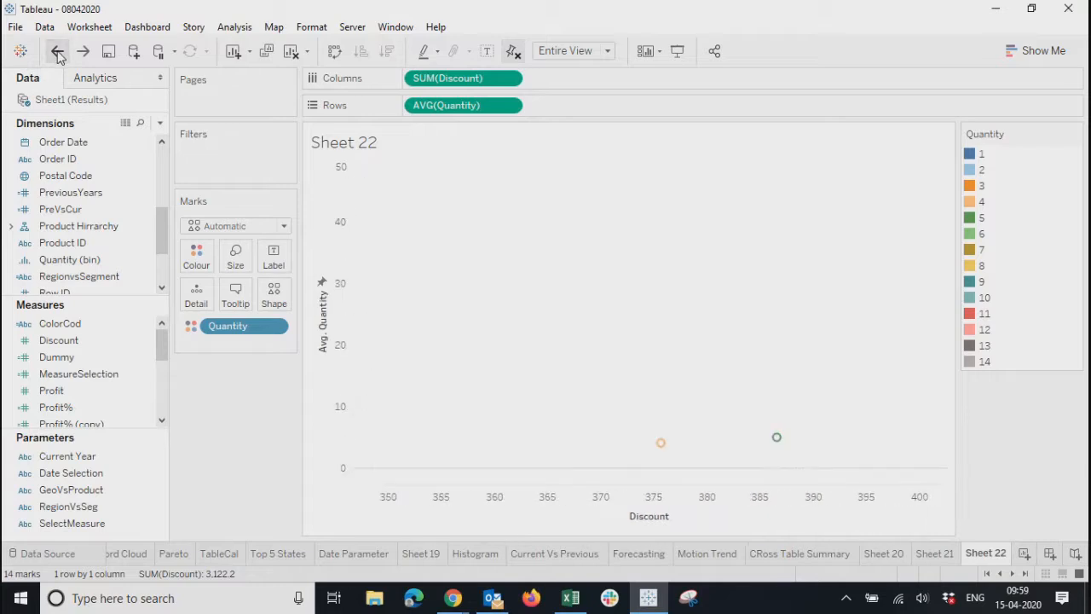
left_click(58, 53)
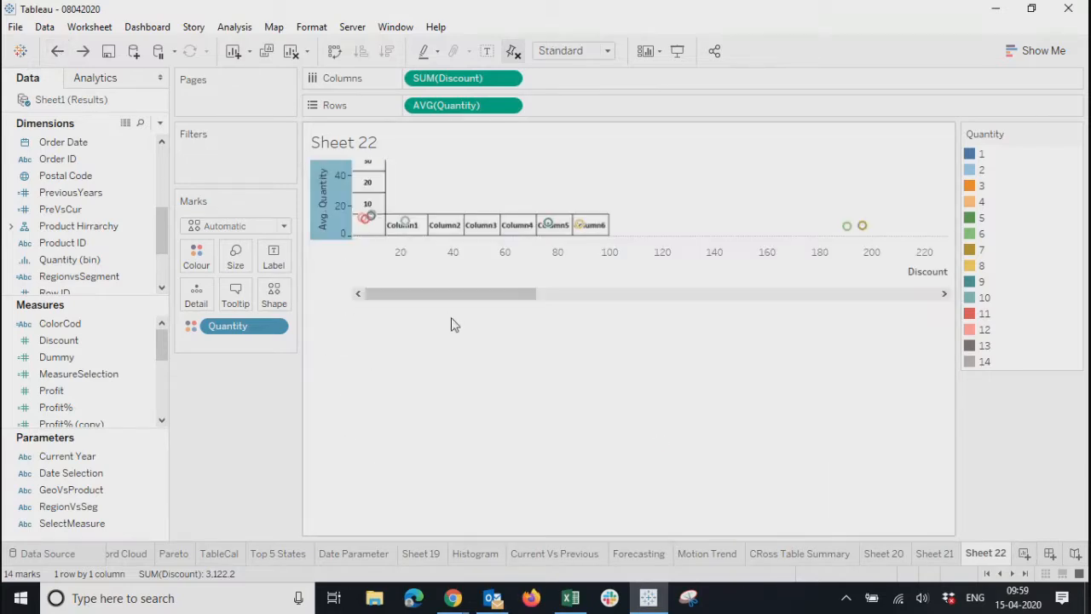
Set the fixed end of the Avg. Quantity axis range to 500
left_click_drag(438, 291, 409, 297)
mouse_move(371, 220)
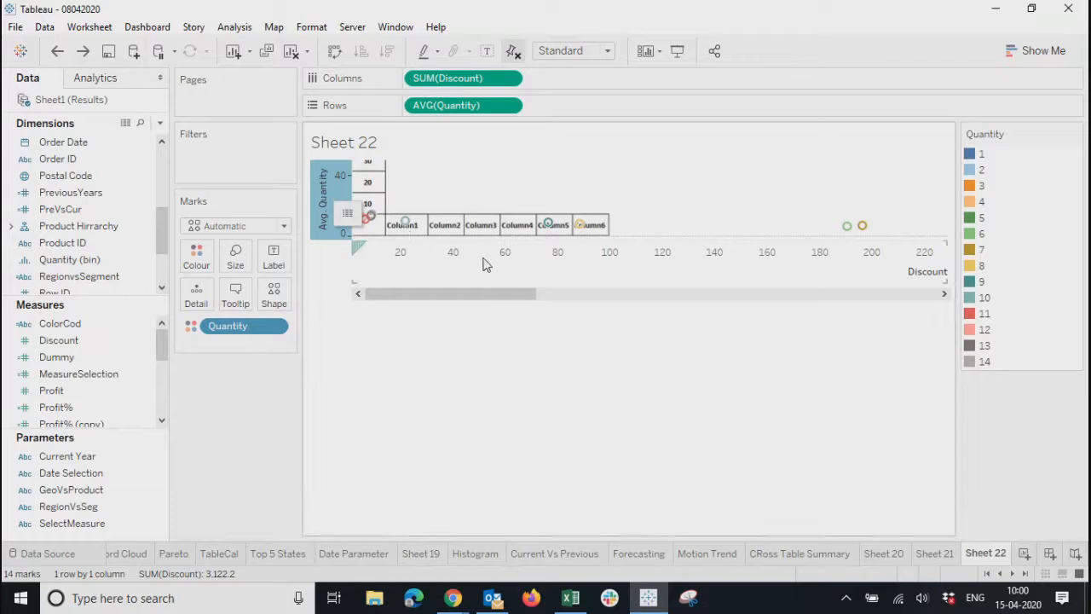
left_click_drag(470, 293, 448, 295)
left_click_drag(446, 301, 426, 319)
right_click(330, 185)
left_click(381, 198)
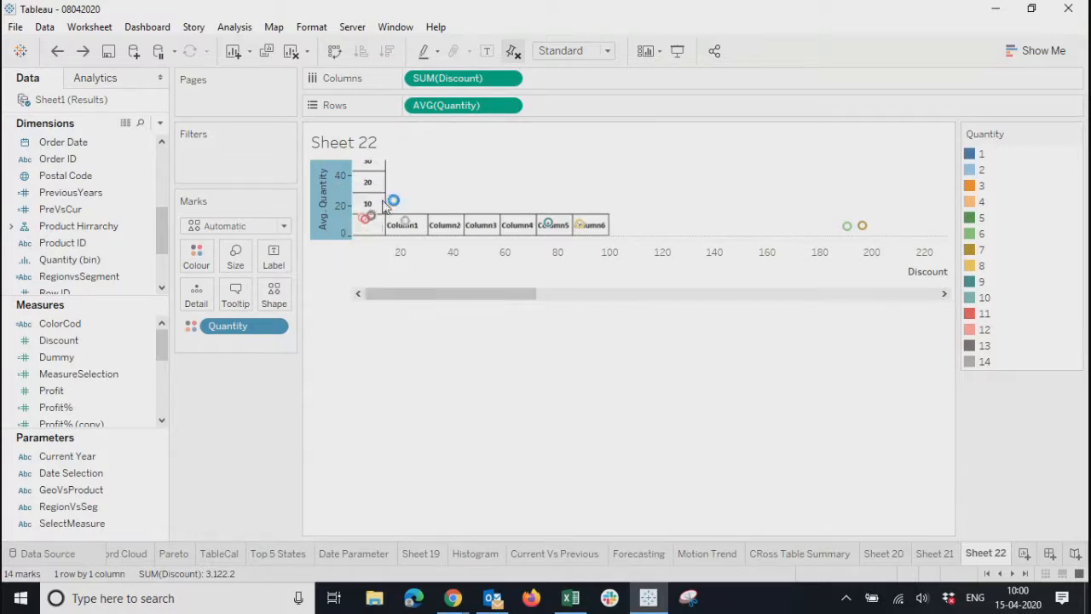
double_click(567, 236)
left_click(567, 235)
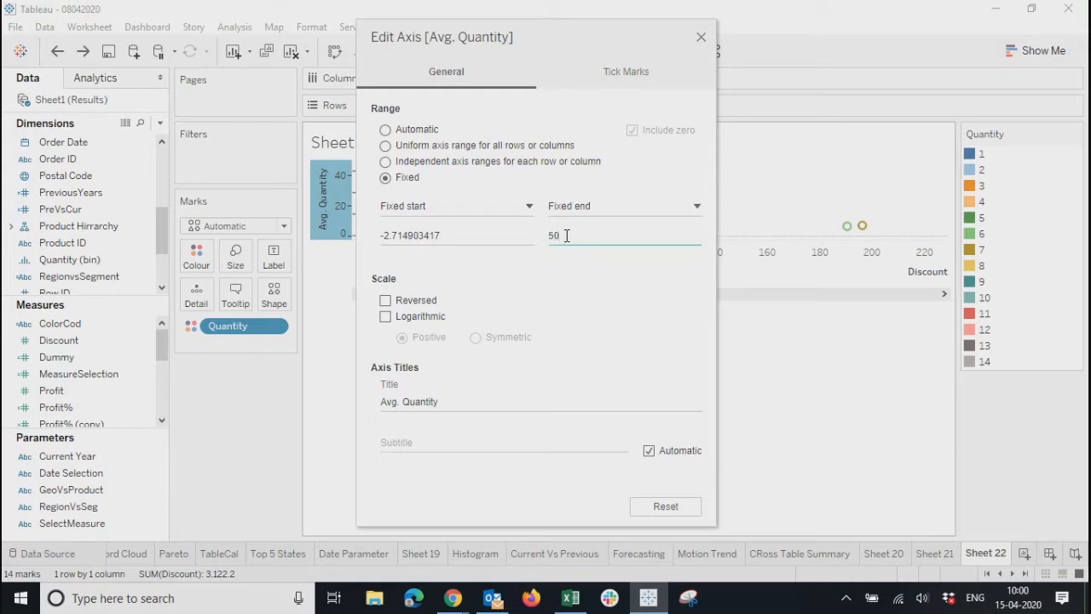
type("0")
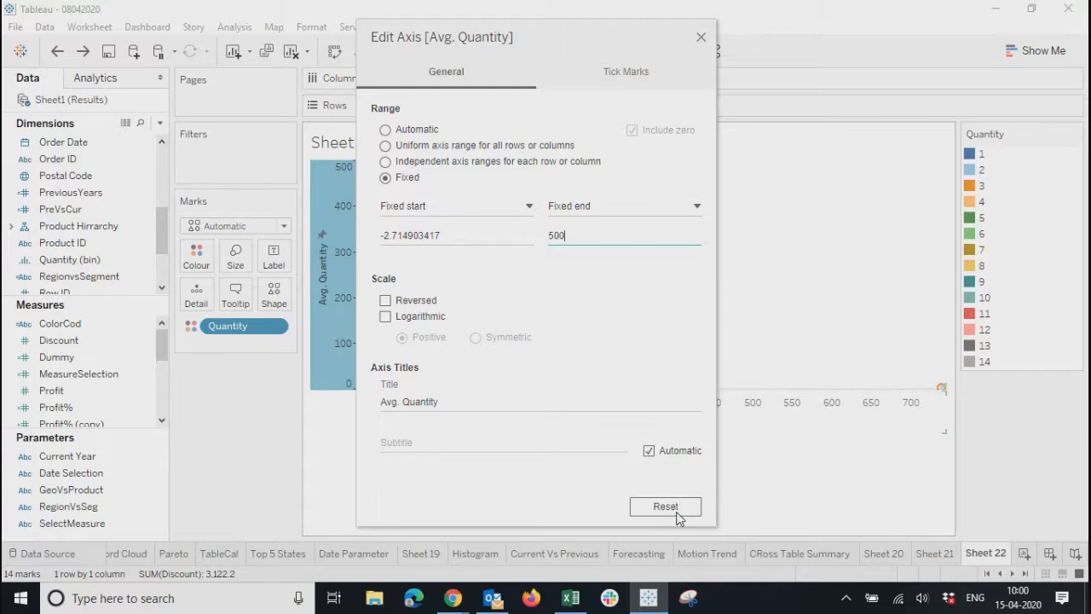
left_click(700, 38)
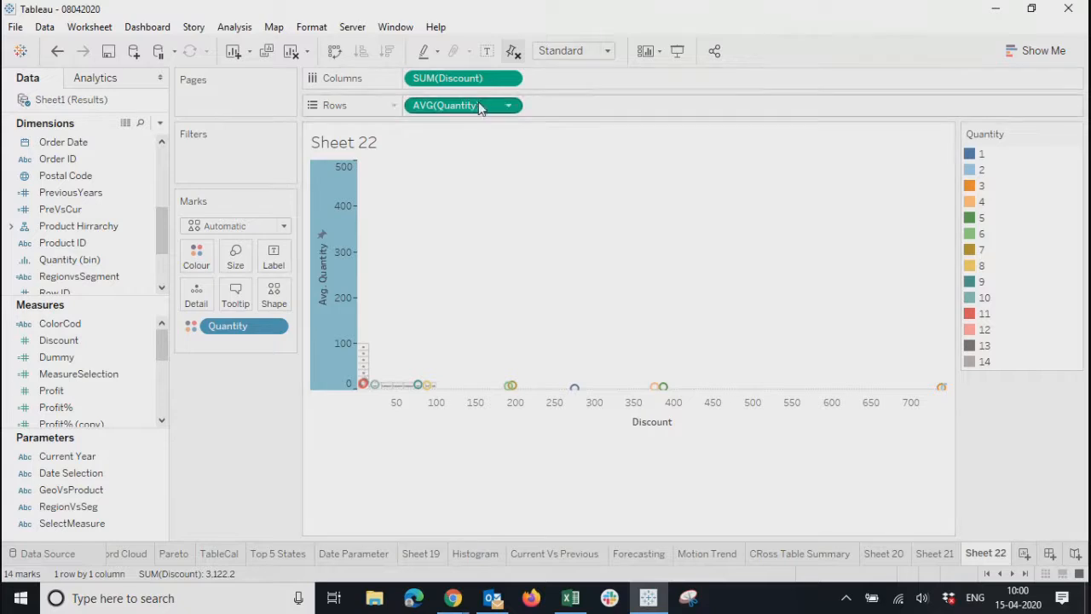
Edit the Test Image background for Sheet1 (Results) so its Quantity field's top value is 1000
left_click(271, 28)
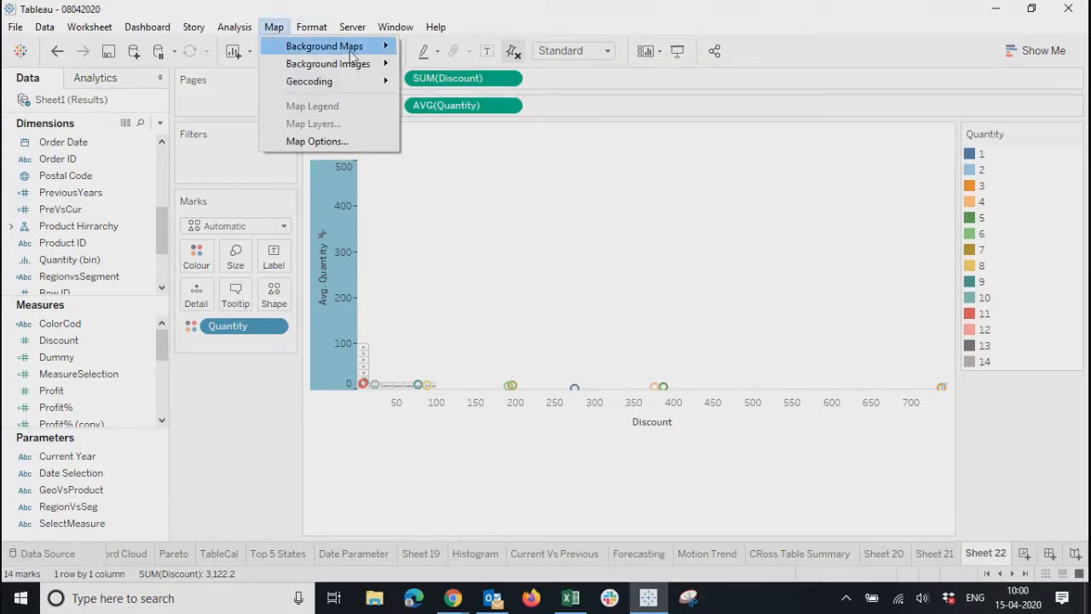
mouse_move(358, 65)
left_click(448, 67)
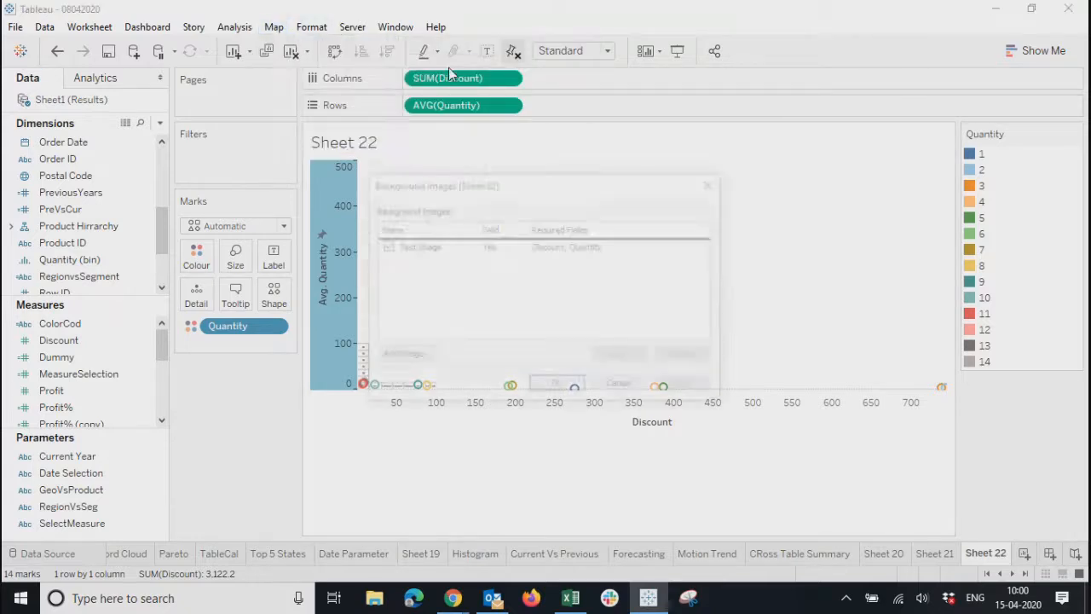
left_click(588, 247)
left_click(621, 356)
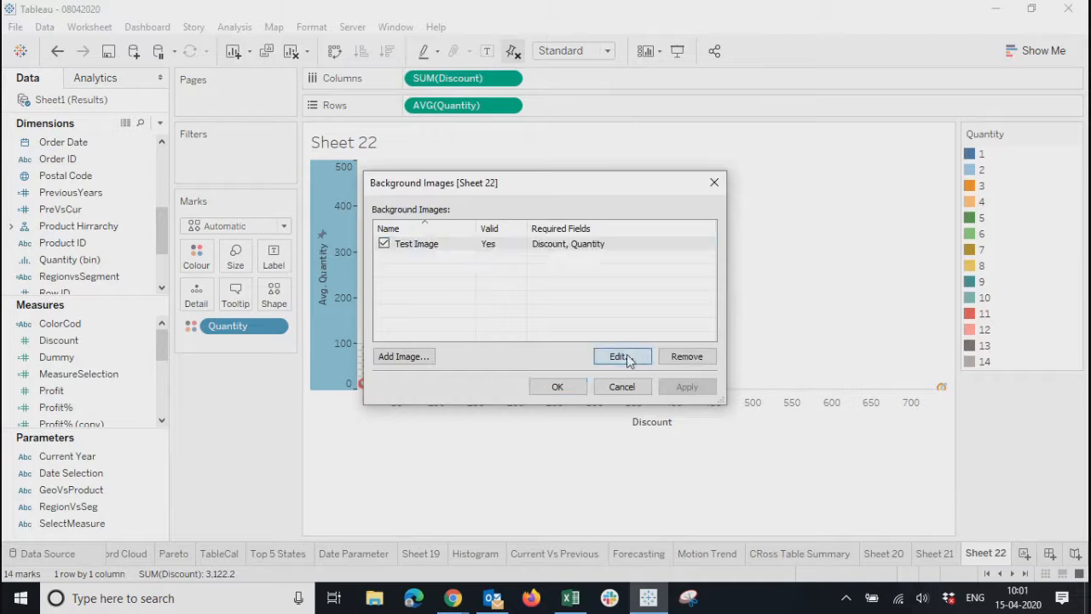
left_click(422, 299)
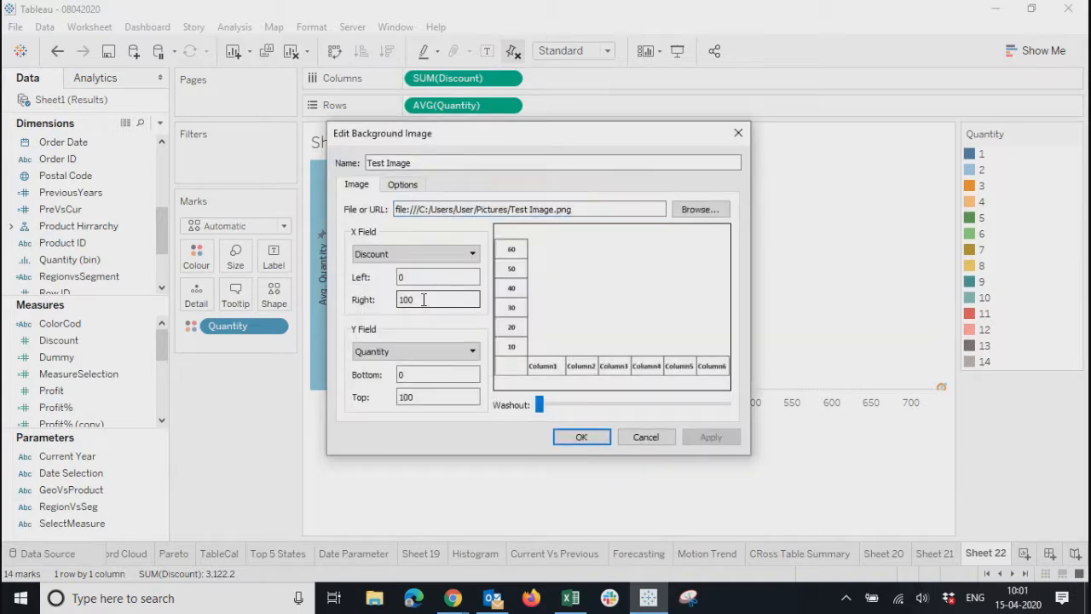
left_click(428, 398)
type("0")
left_click(712, 439)
left_click(583, 436)
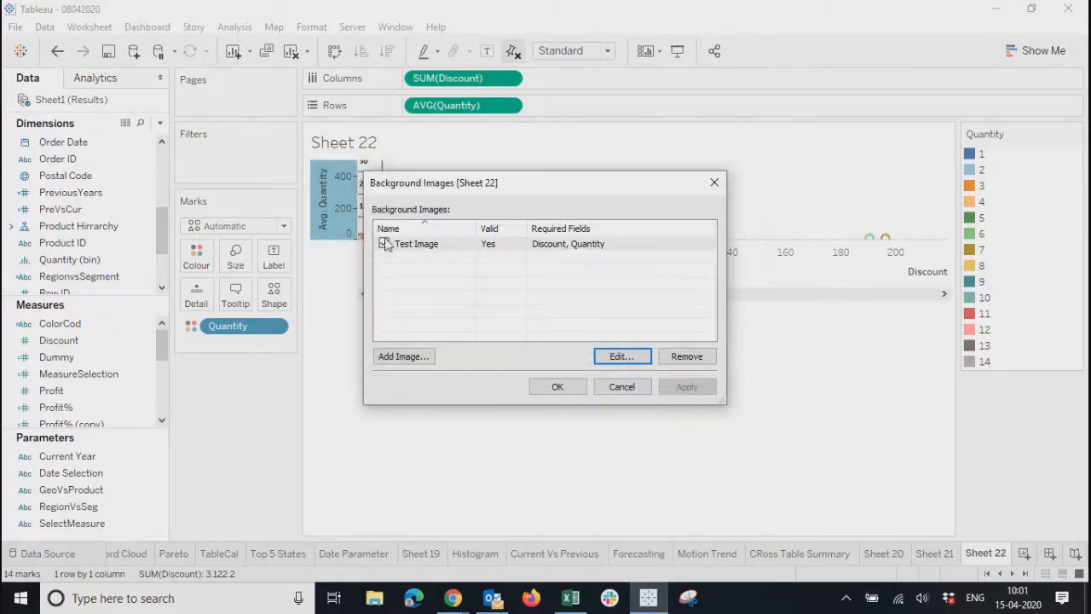
left_click(557, 386)
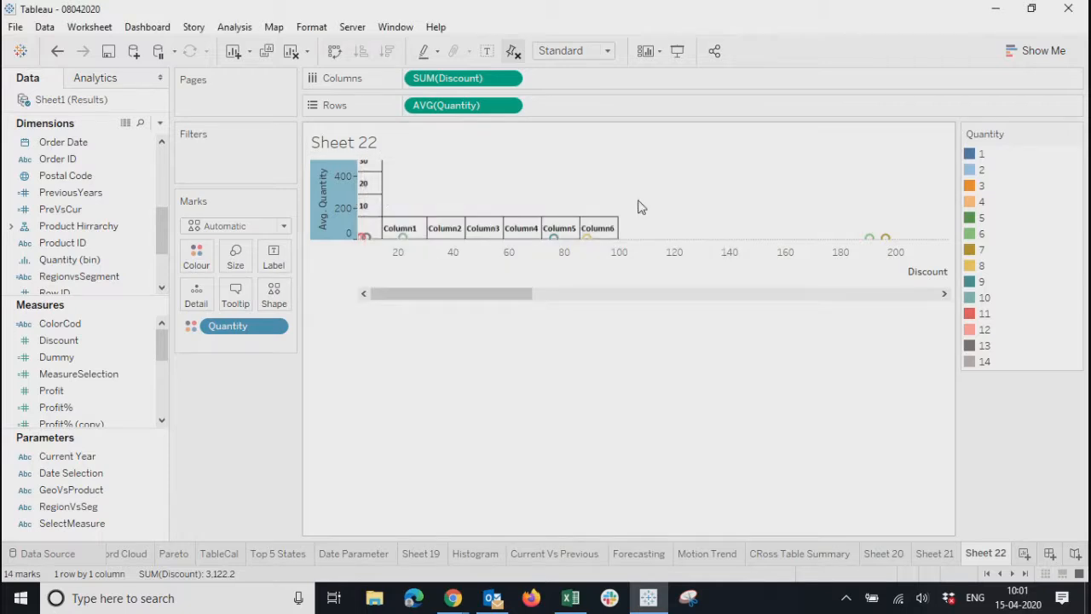
Examine where the marks fall on the background image's rows and columns along the Discount axis
left_click_drag(489, 294, 394, 294)
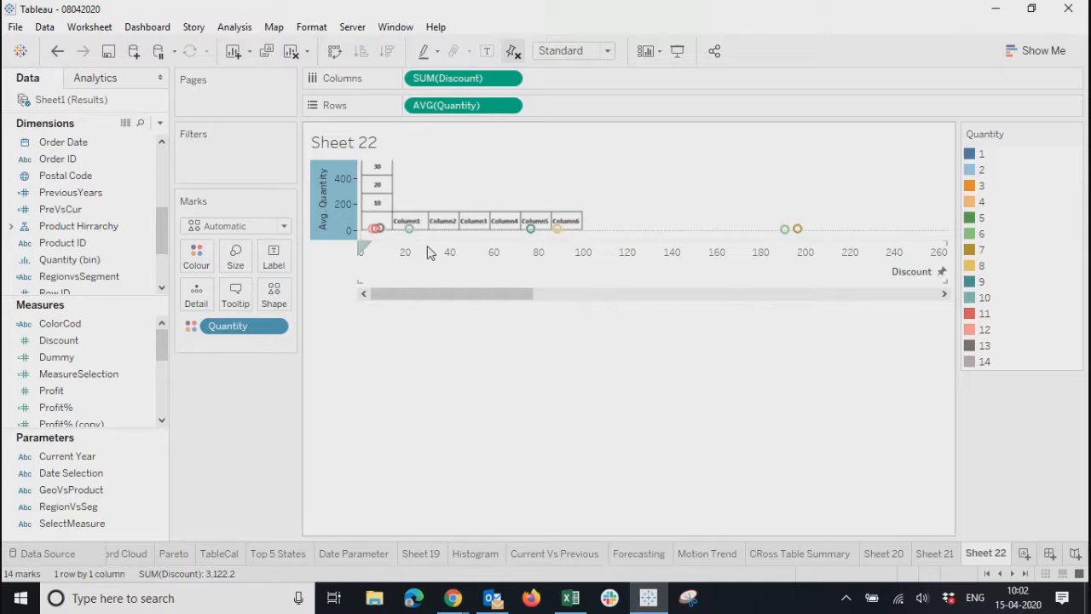
left_click_drag(421, 293, 366, 309)
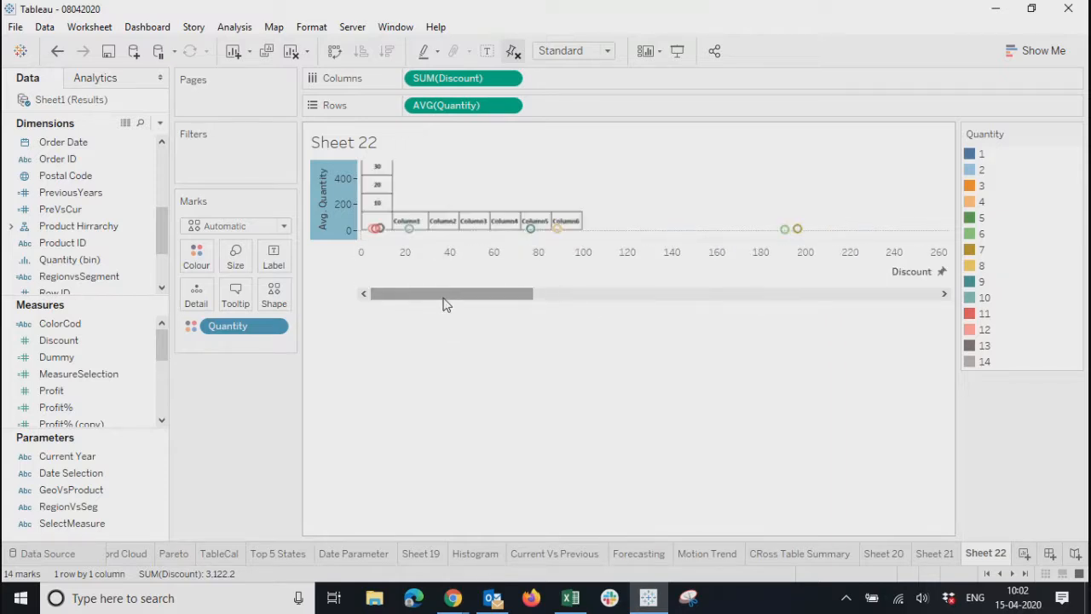
left_click_drag(443, 304, 387, 321)
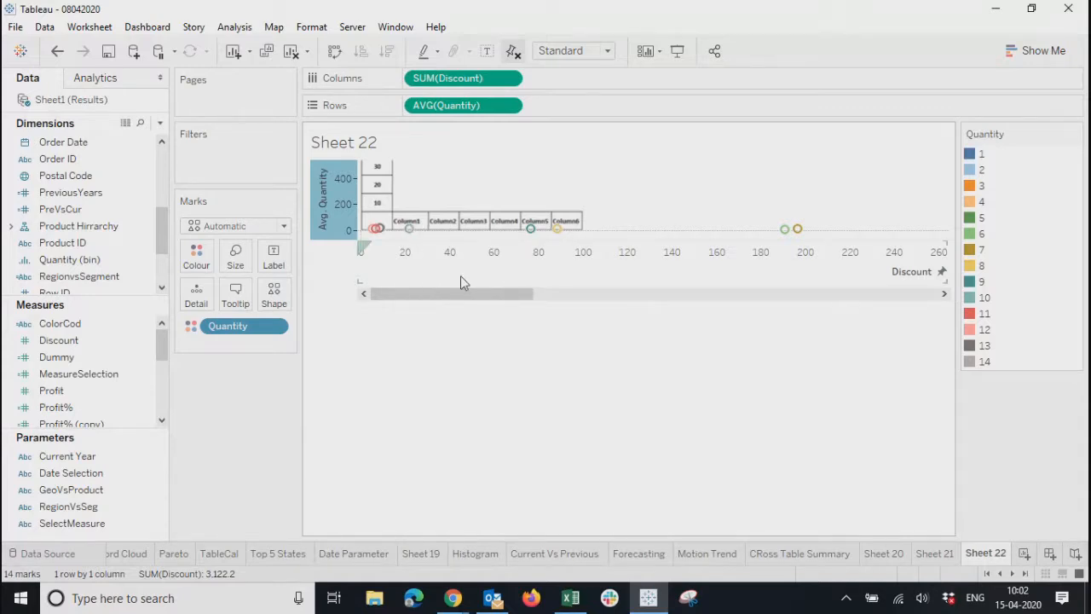
mouse_move(430, 294)
left_mouse_down()
mouse_move(489, 295)
mouse_move(412, 293)
left_mouse_up()
mouse_move(409, 223)
mouse_move(567, 229)
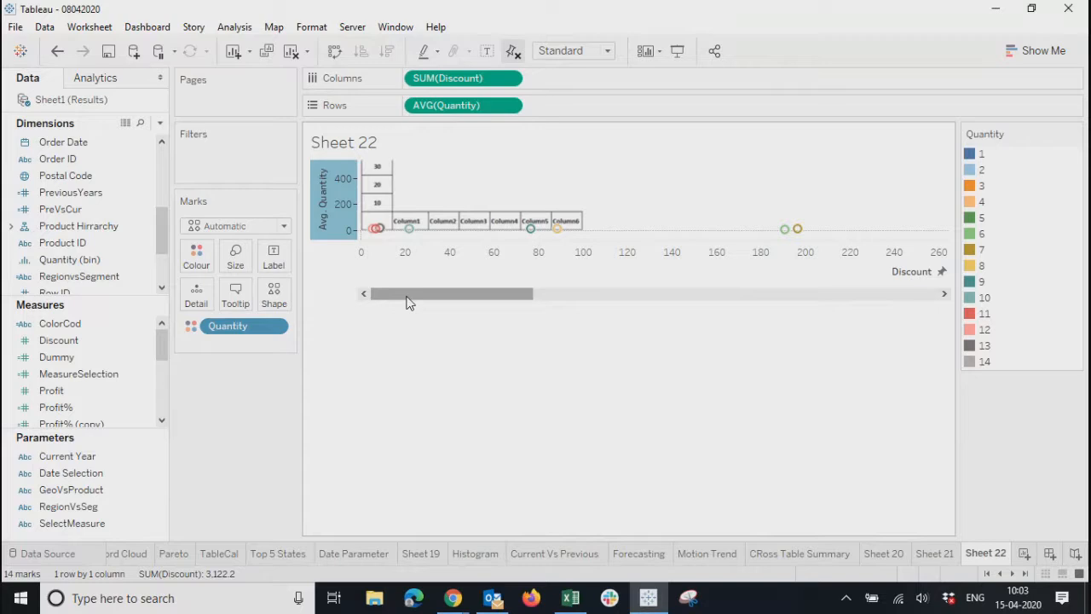
left_click_drag(406, 301, 383, 303)
right_click(501, 316)
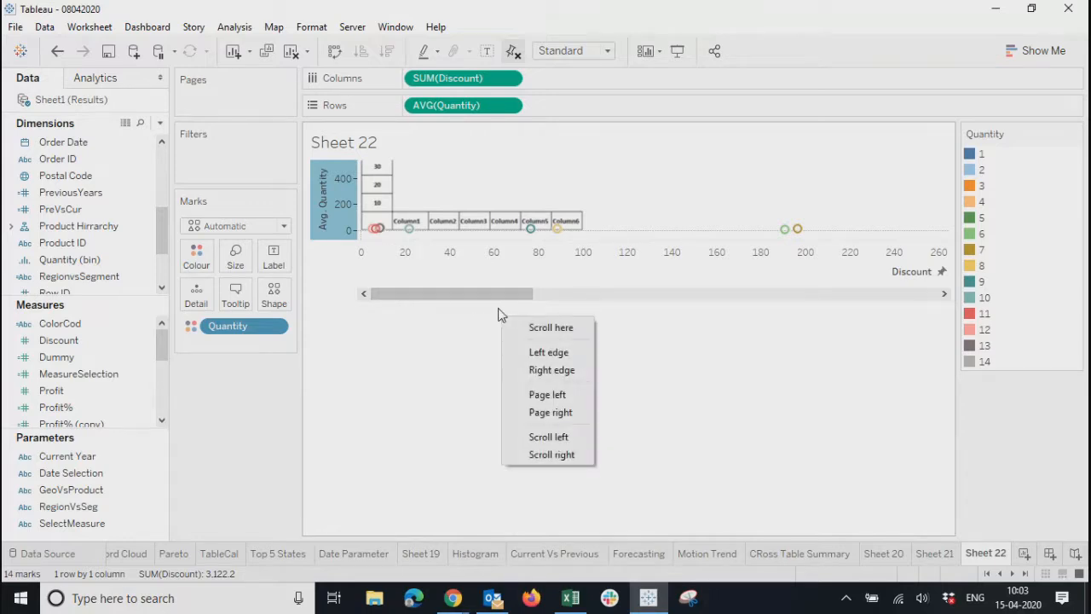
left_click(474, 300)
left_click_drag(474, 297, 454, 307)
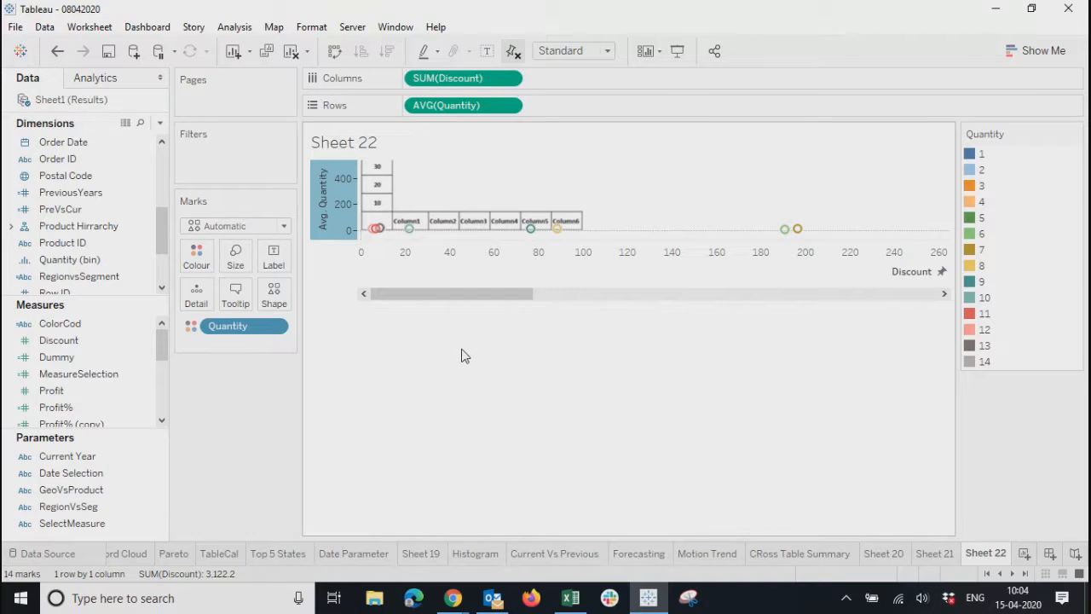
left_click(273, 27)
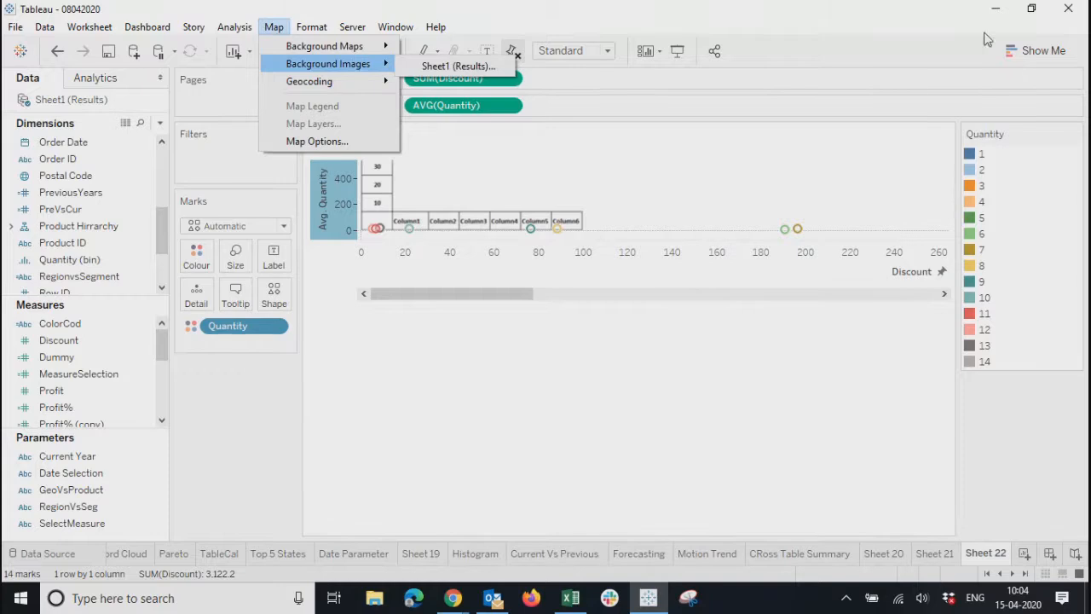
left_click(1036, 50)
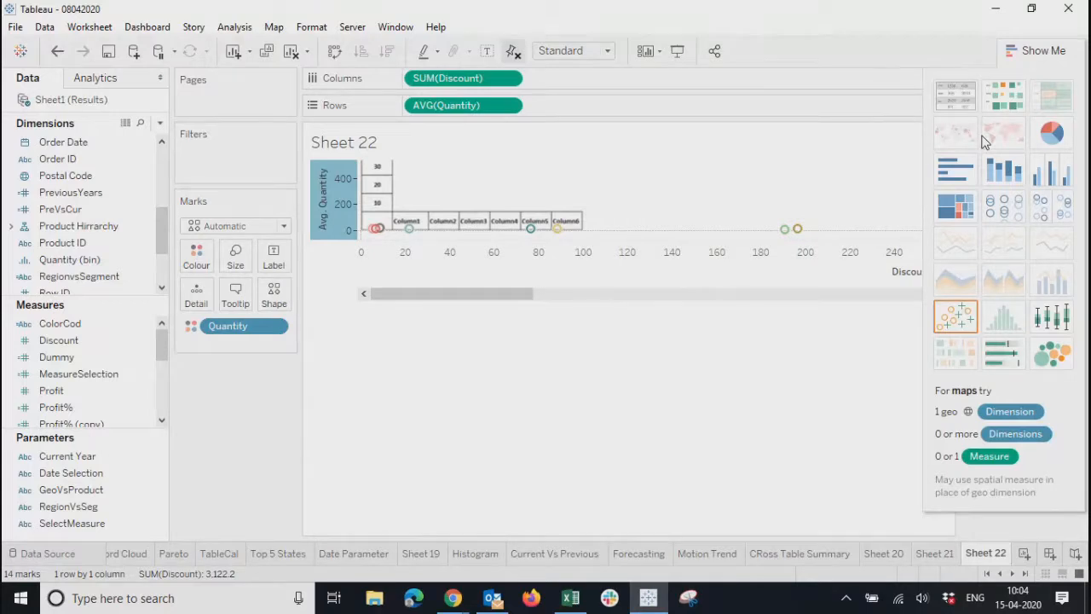
left_click(596, 351)
left_click(1020, 57)
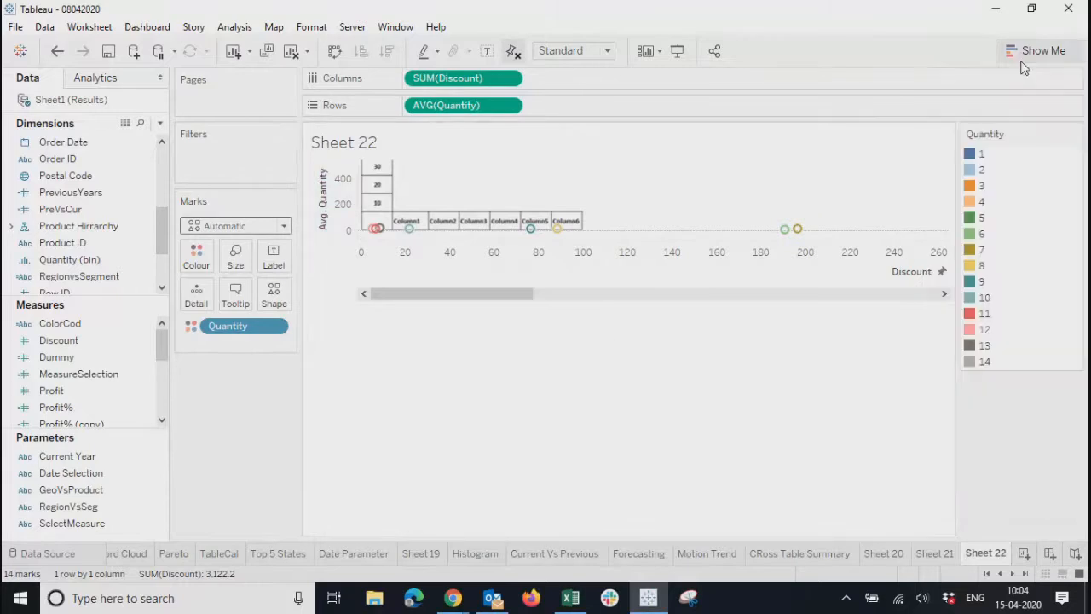
Rename the Sheet 22 worksheet as Image Maps and save the workbook
double_click(989, 555)
type("Im")
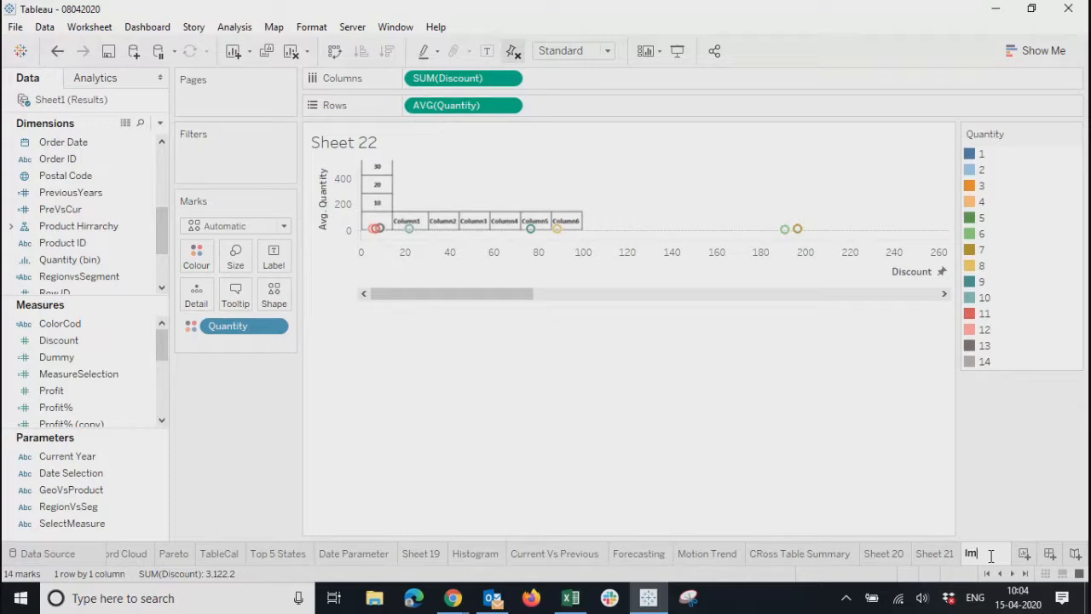
type("age Maps")
key("Return")
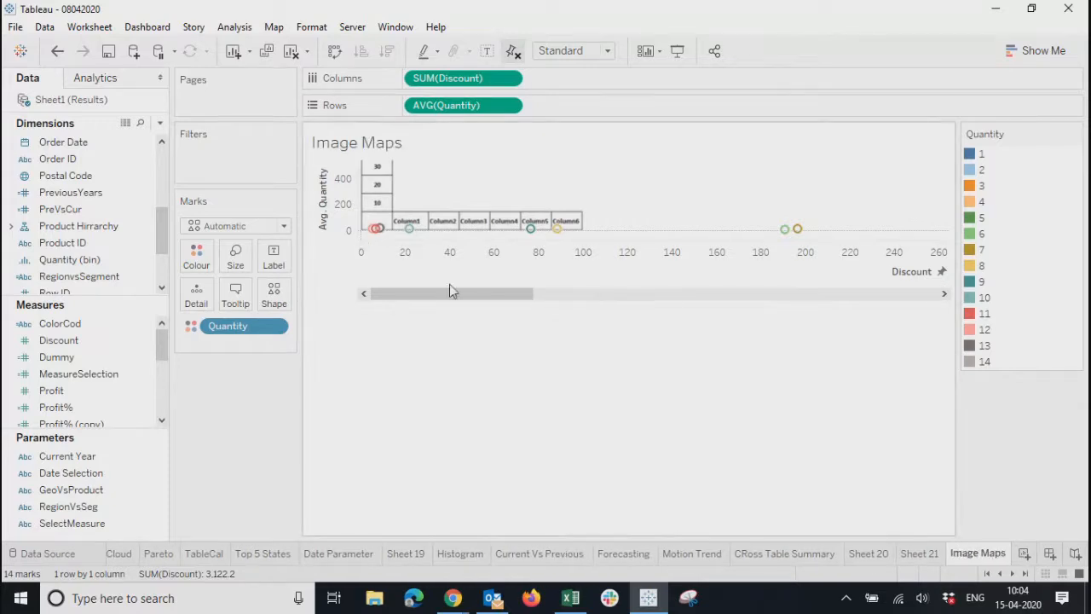
left_click(106, 53)
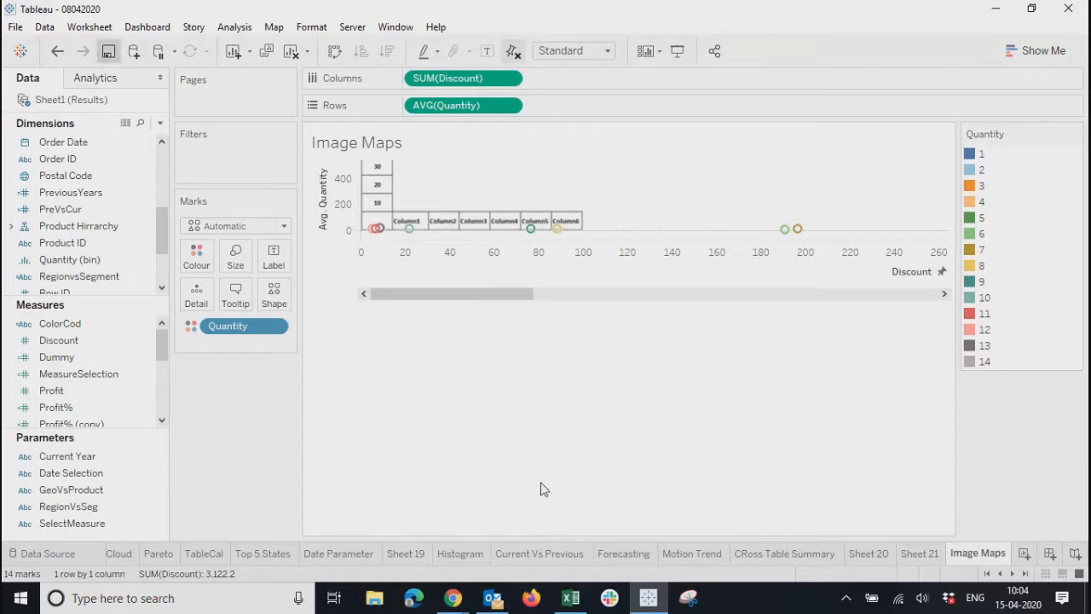
Add two blank worksheets after Image Maps and shorten the Measures list in the data pane
left_click(1026, 554)
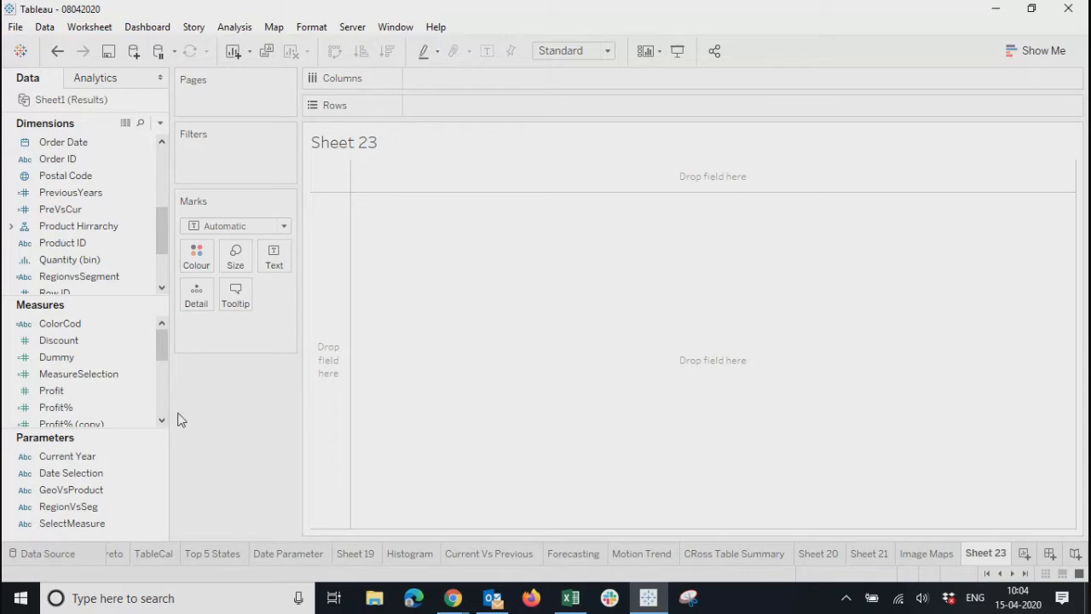
left_click_drag(149, 428, 144, 401)
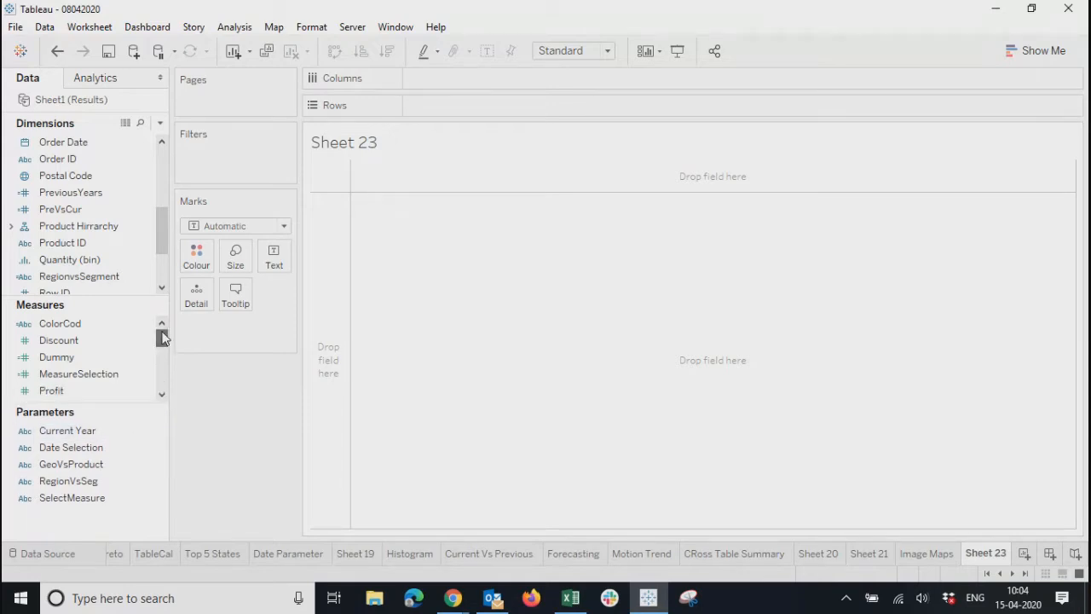
left_click_drag(164, 349, 162, 316)
left_click_drag(163, 250, 161, 324)
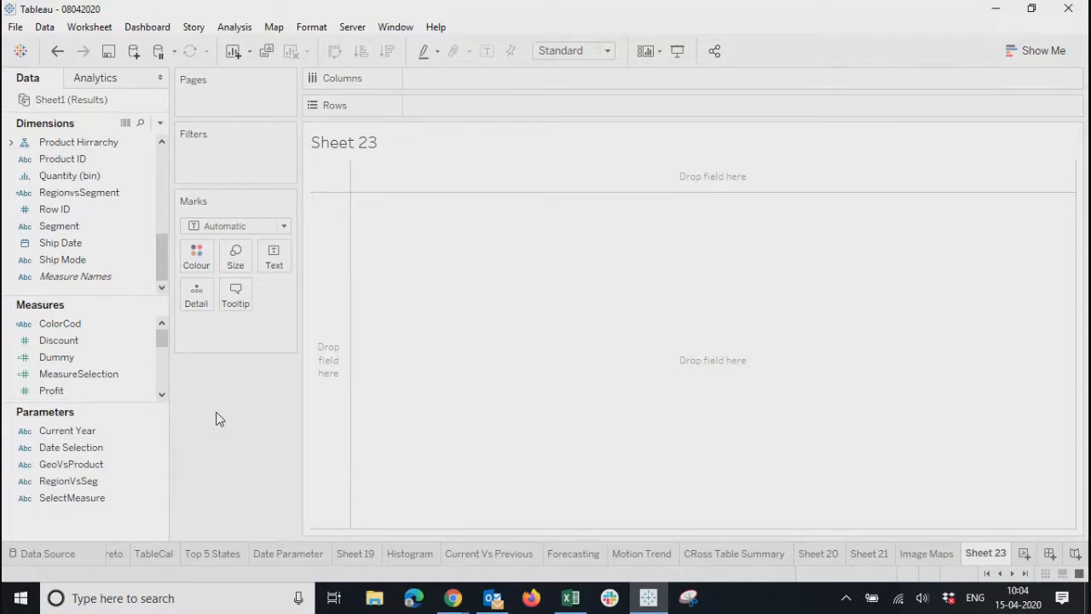
mouse_move(980, 550)
left_click(1024, 553)
Rename the Sheet 23 worksheet as Sheet A
left_click(934, 553)
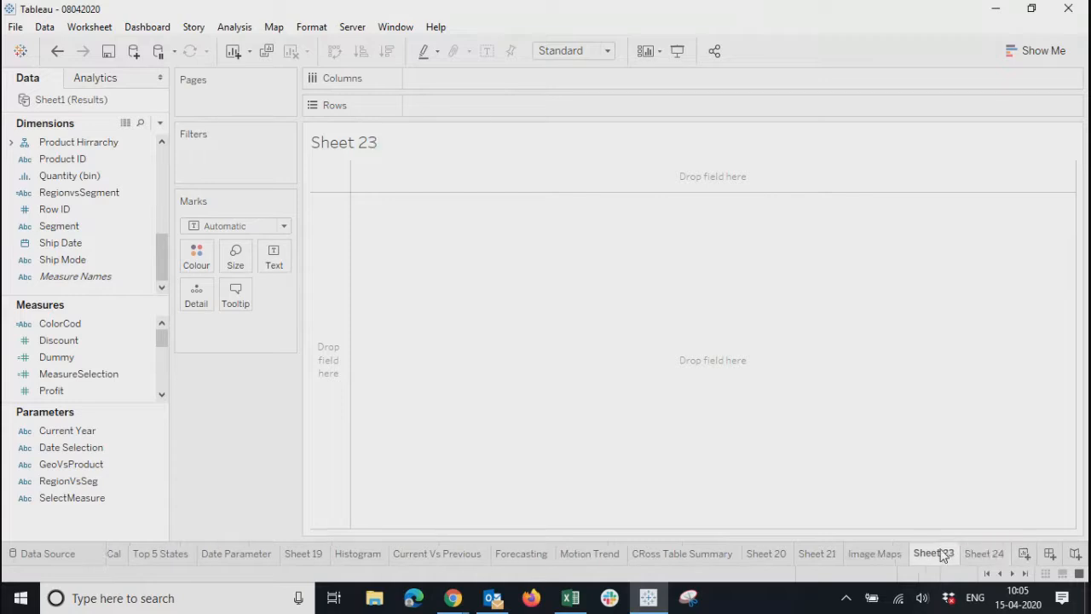
double_click(940, 556)
type("Sheet A")
left_click(1022, 496)
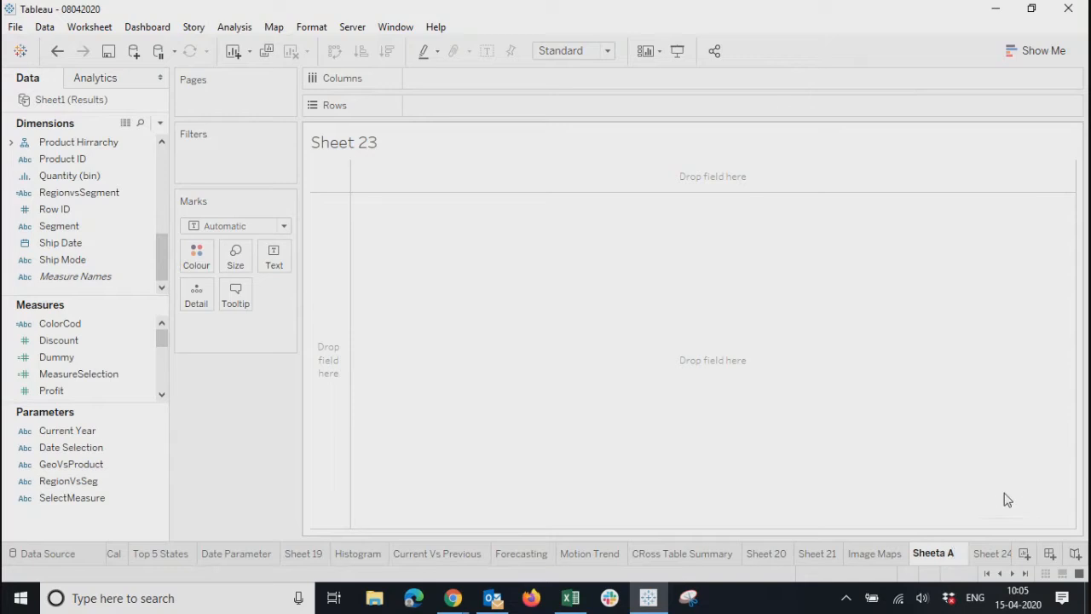
double_click(943, 554)
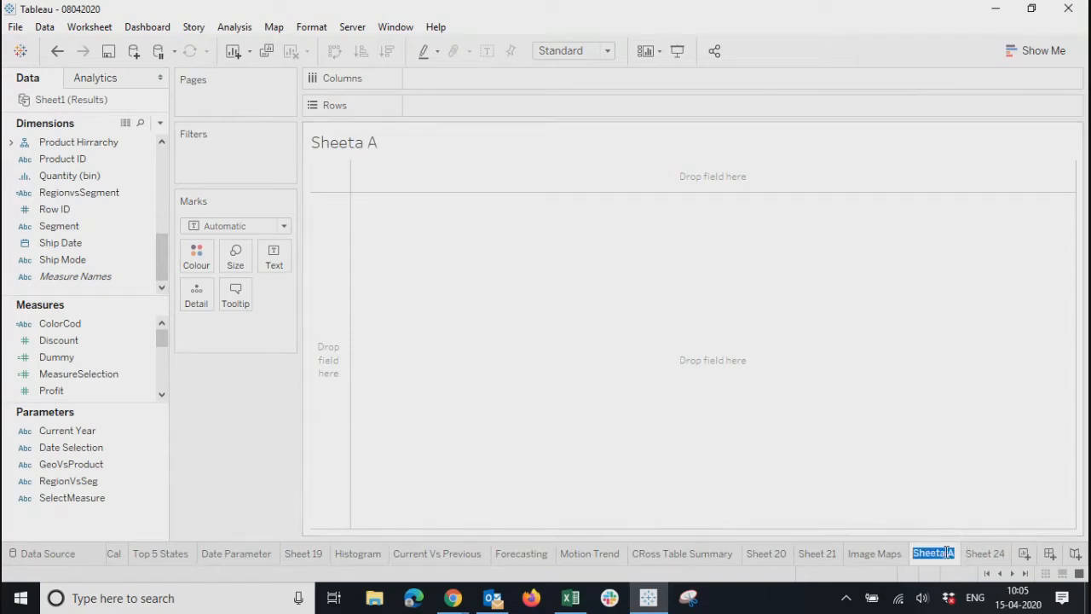
right_click(945, 554)
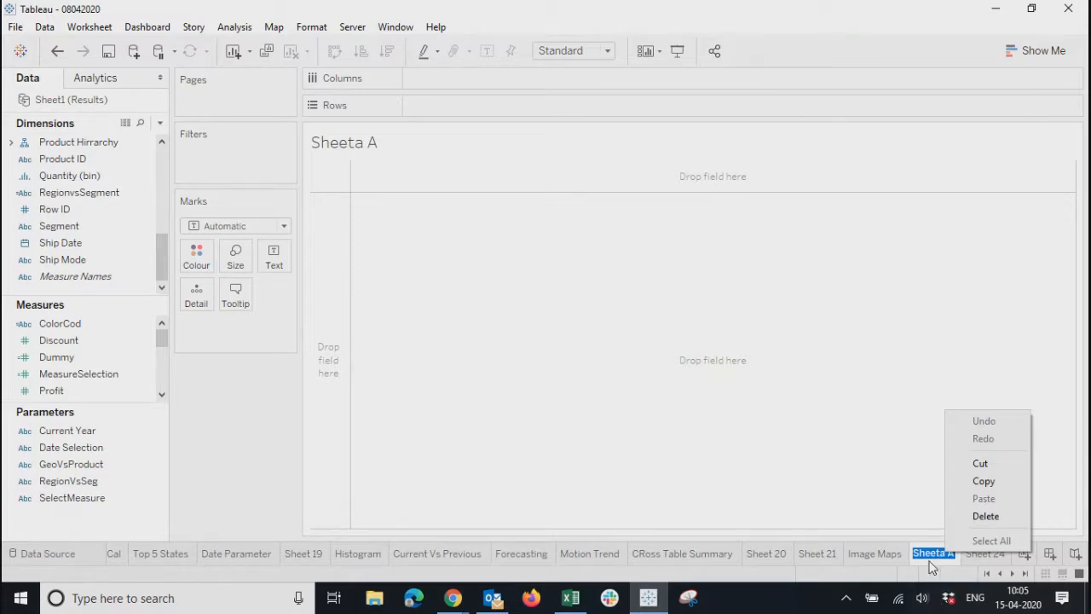
left_click(938, 554)
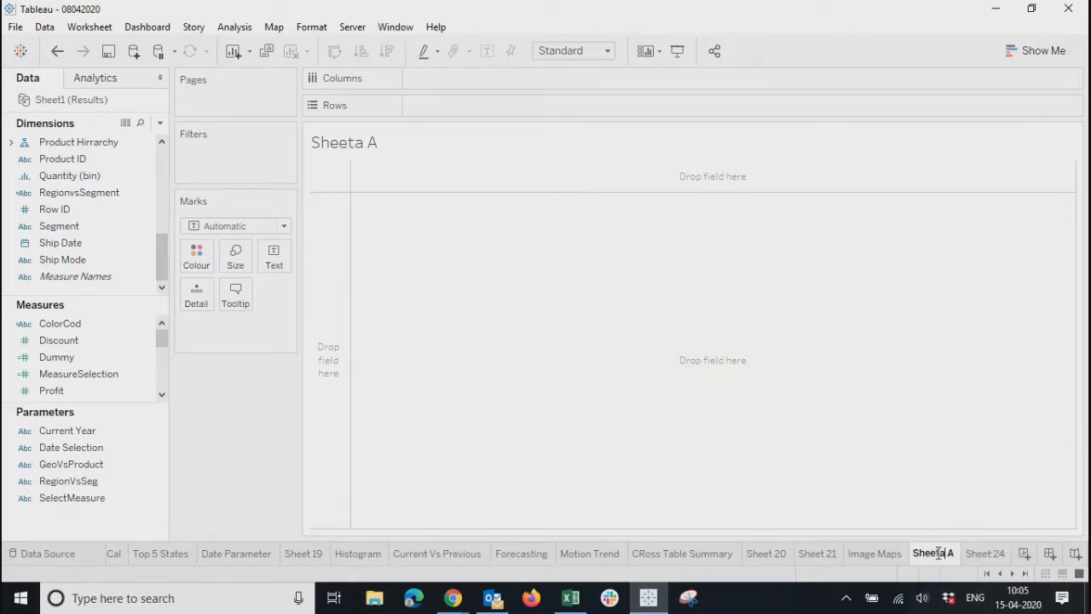
left_click(957, 502)
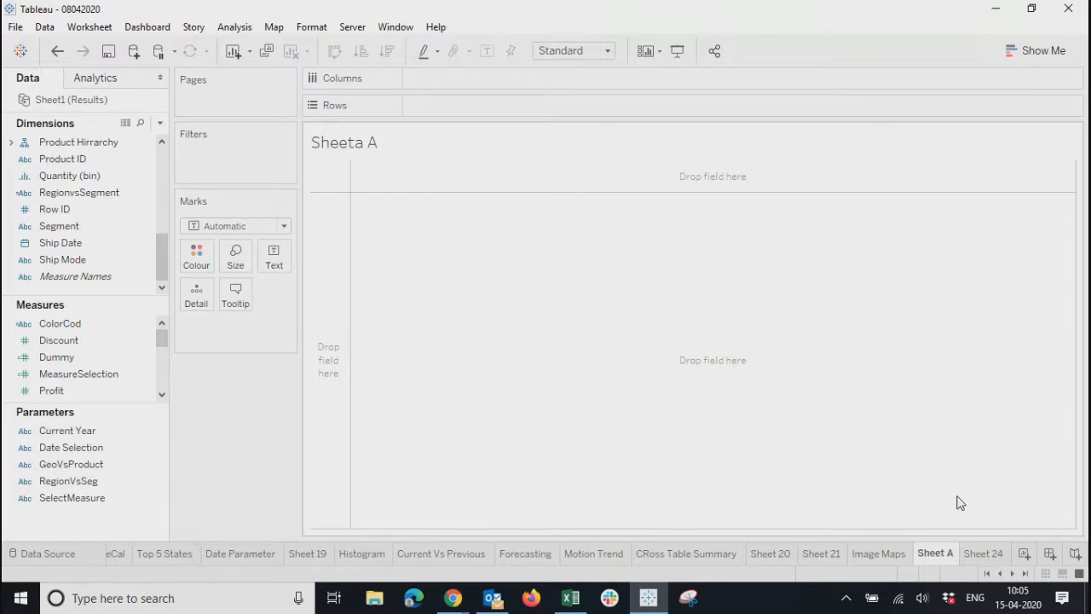
Rename the Sheet 24 worksheet as sheet B
double_click(979, 553)
type("sheet B")
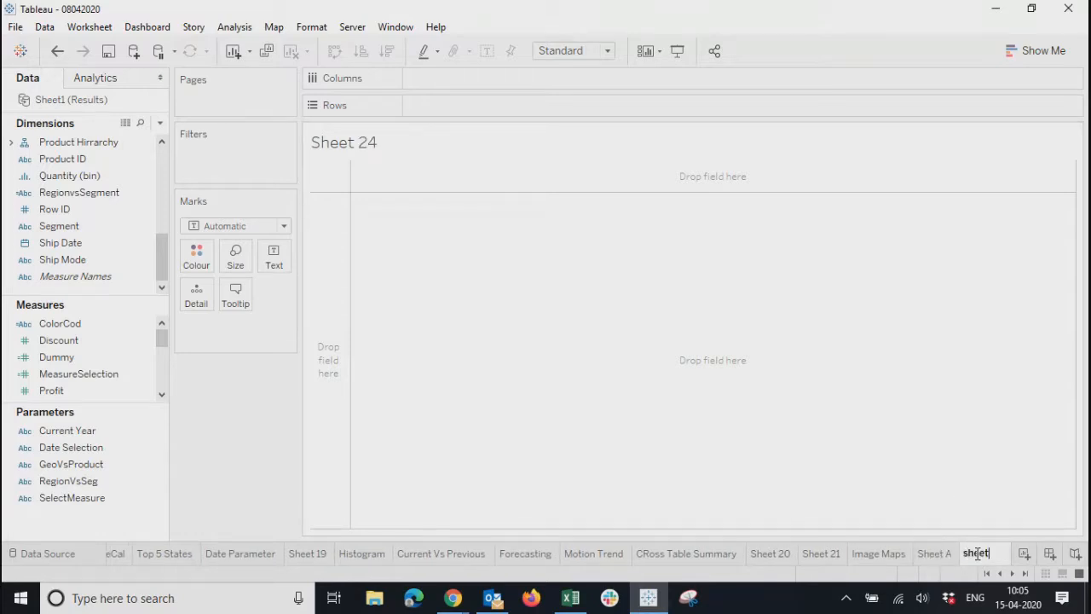
key("Return")
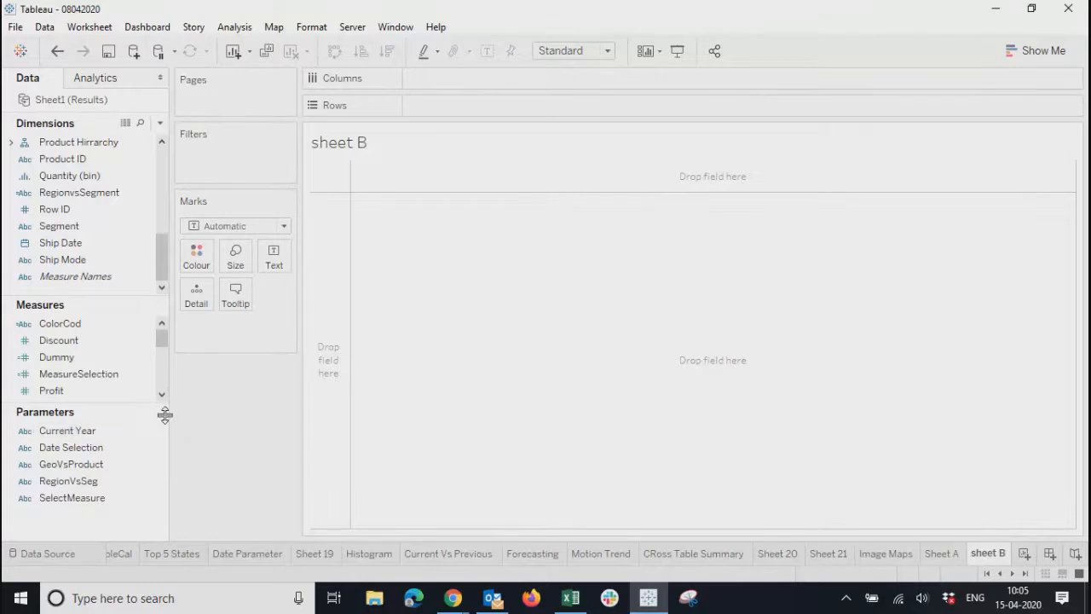
Create a parameter with the String data type and a list of allowable values containing A and B
left_click(160, 124)
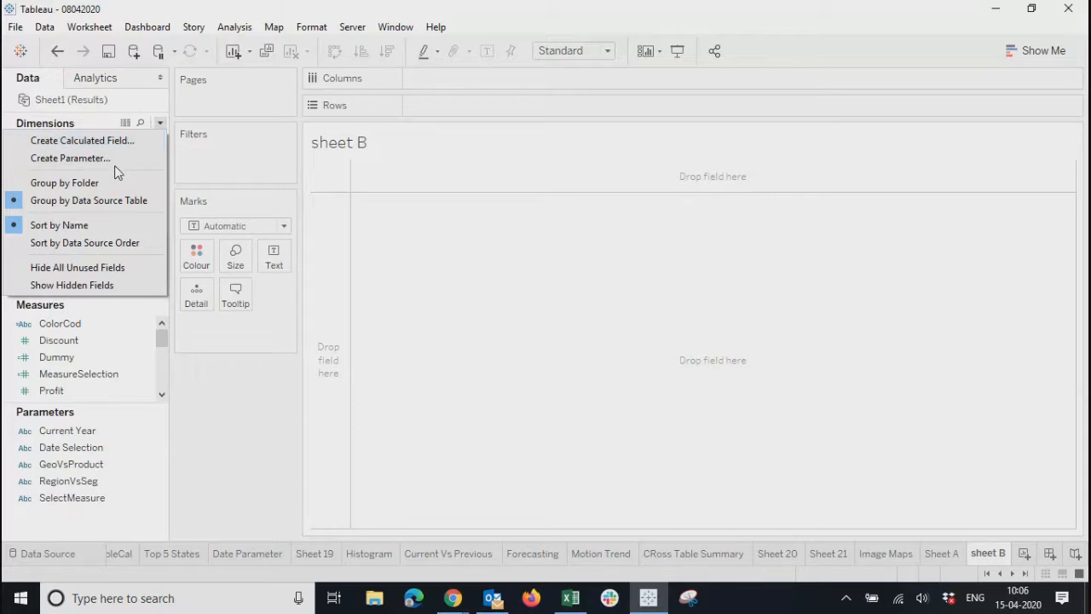
left_click(115, 160)
left_click(469, 262)
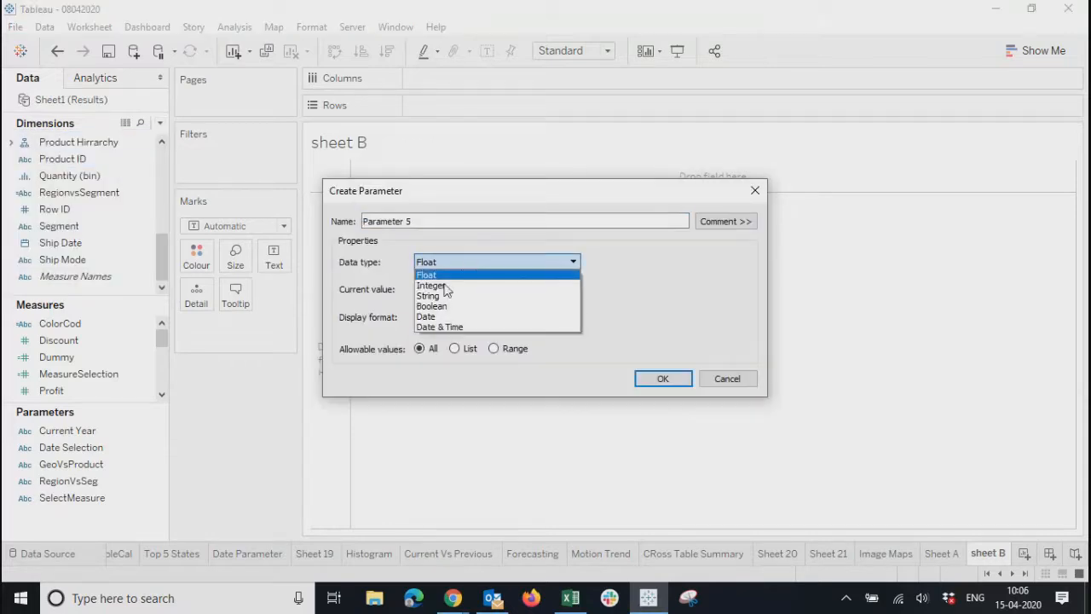
left_click(428, 296)
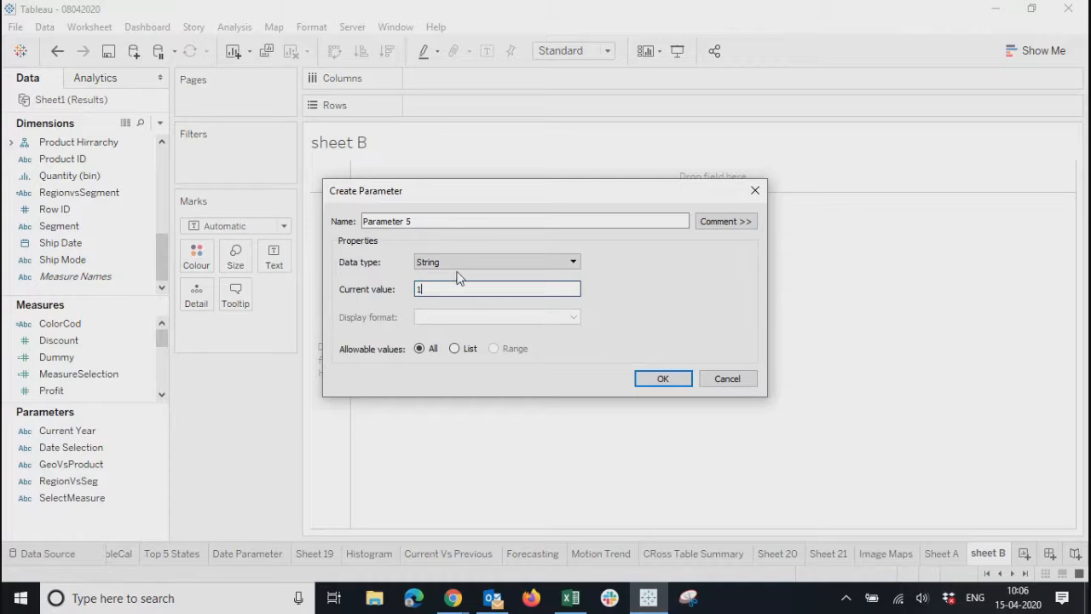
left_click(464, 349)
left_click(415, 414)
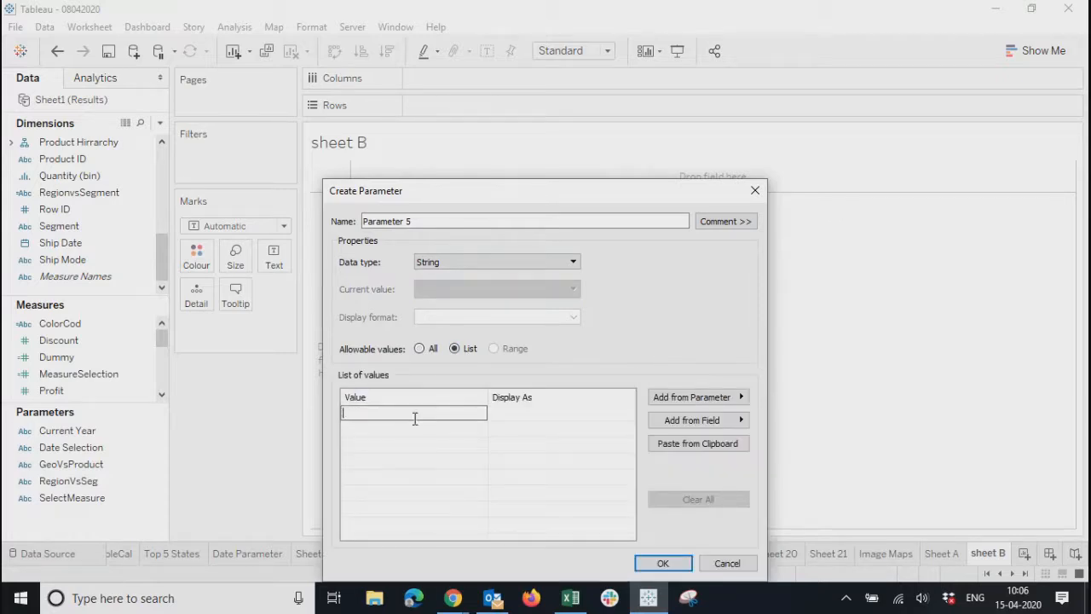
type("A")
left_click(395, 430)
type("B")
left_click(437, 476)
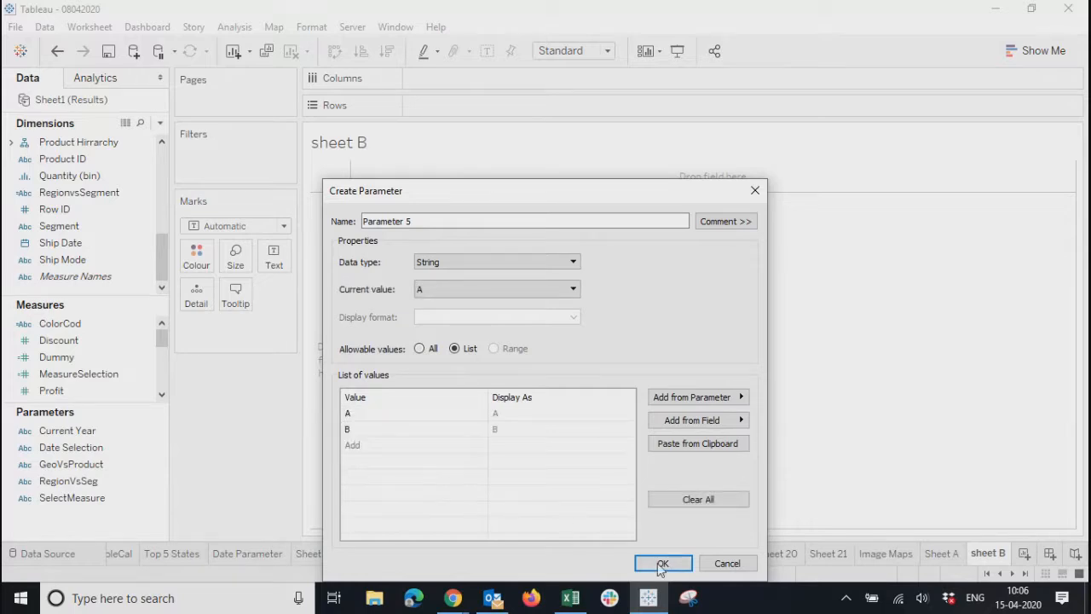
left_click(661, 564)
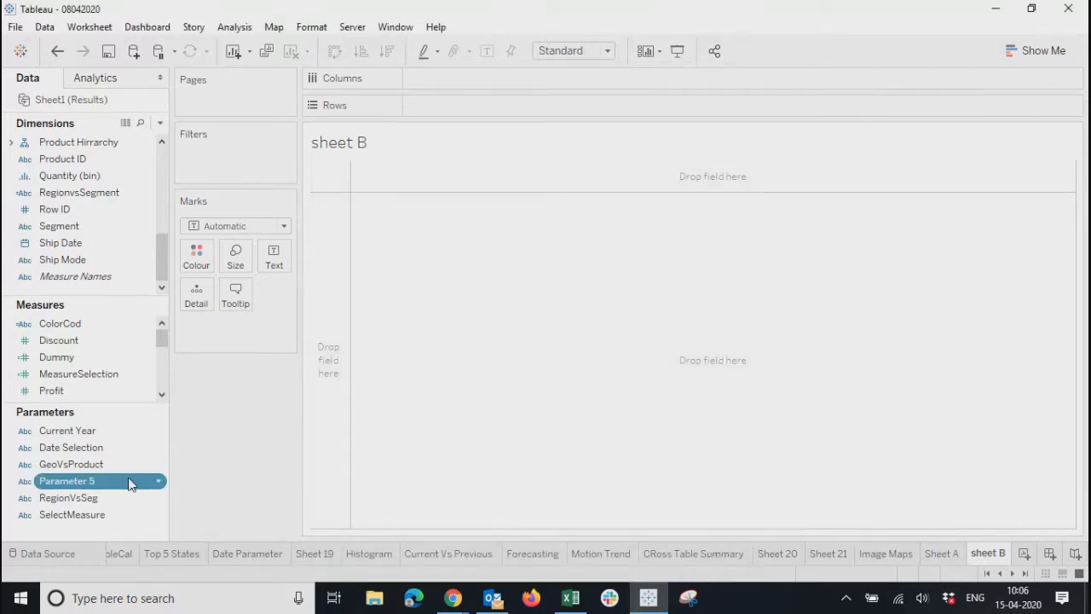
Rename the new A/B list parameter as SheetSelector
left_click(129, 480)
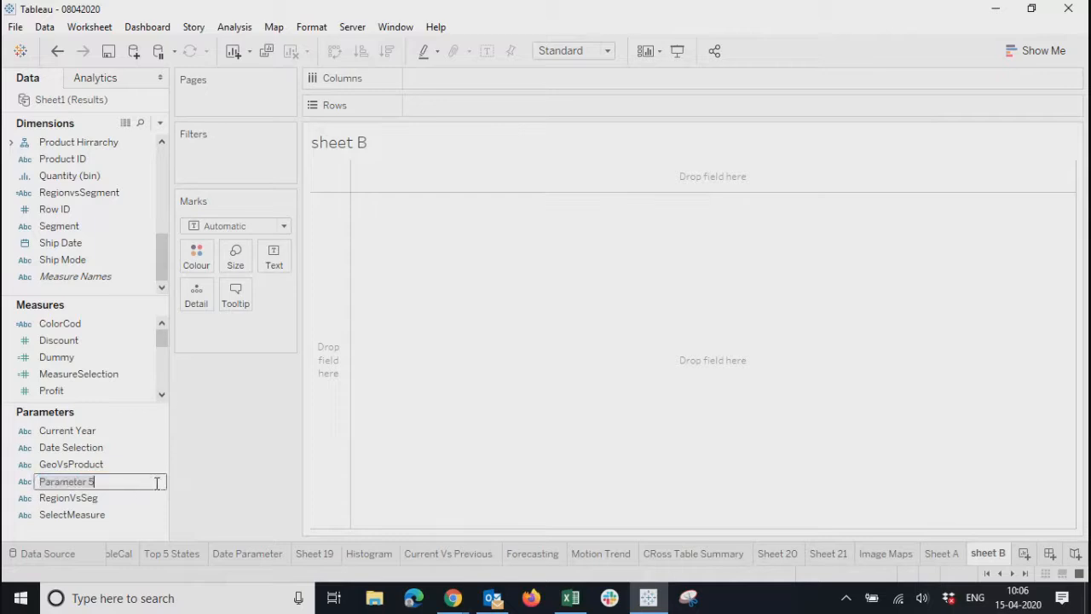
type("SheetSelector")
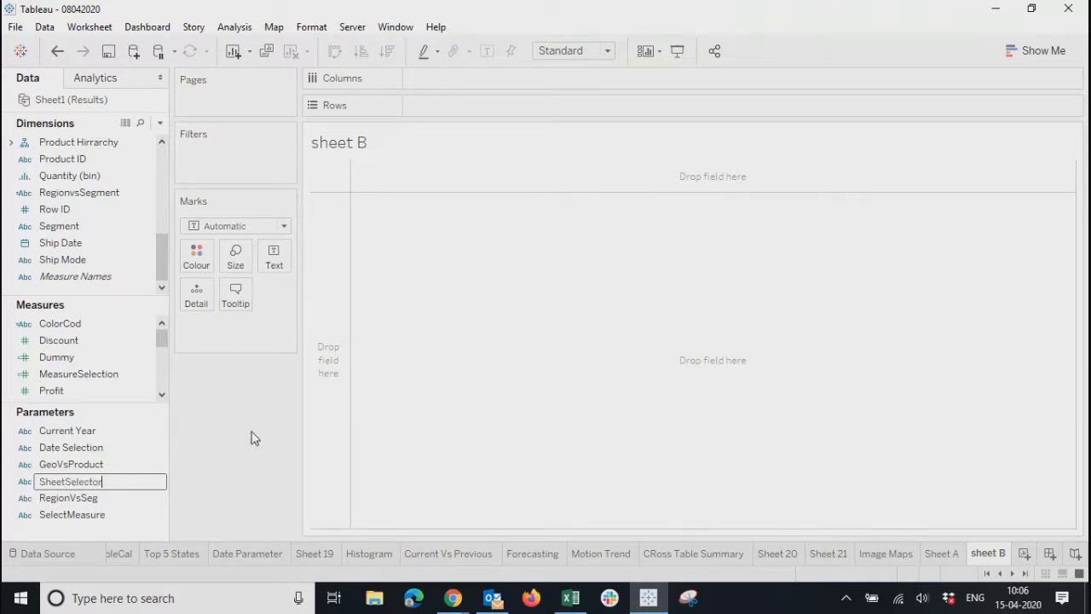
key("Return")
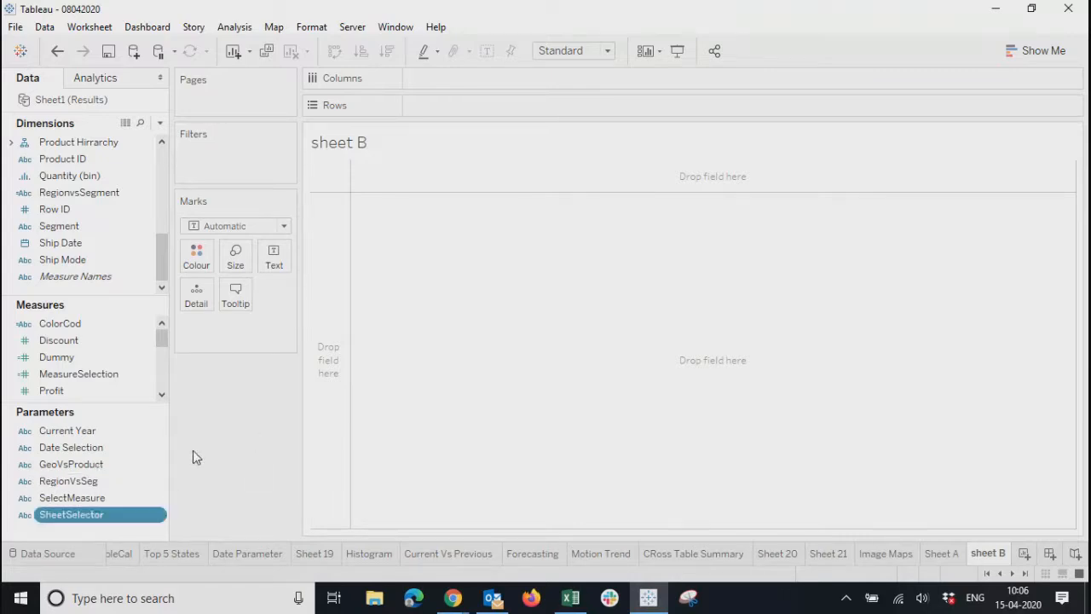
Show the SheetSelector parameter control on sheet B and check its list of choices
right_click(106, 521)
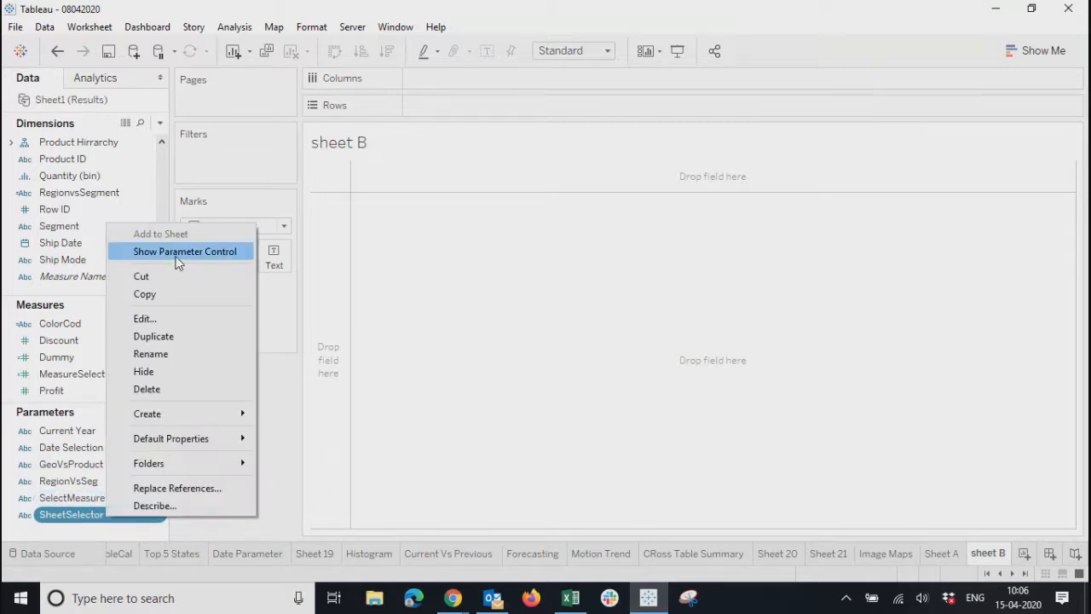
left_click(177, 255)
left_click(1038, 154)
left_click(1038, 154)
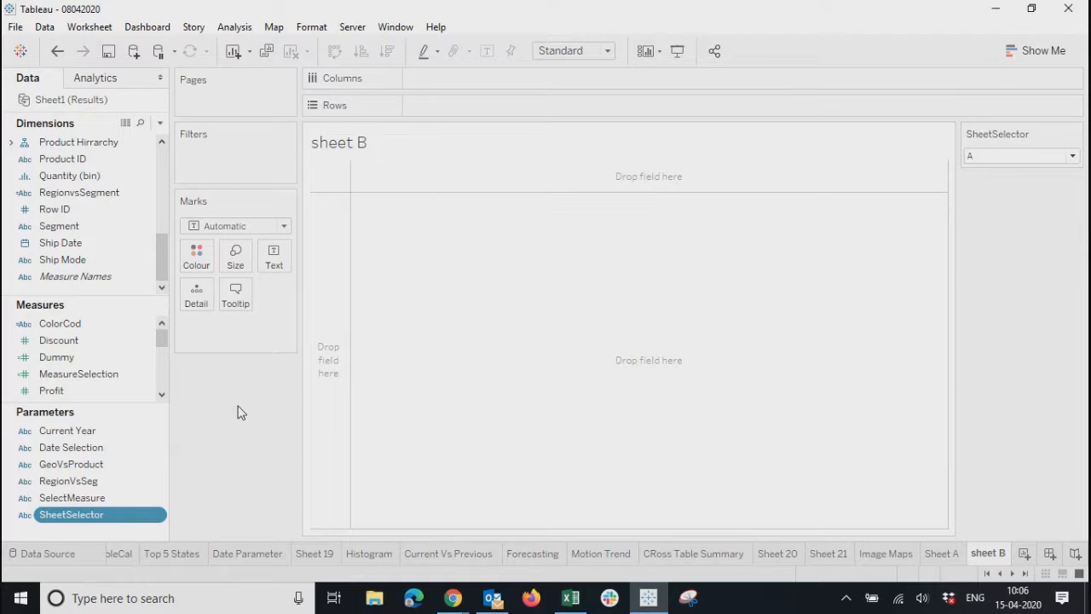
Start a new calculated field and name it Sheetdisplay
left_click(160, 125)
left_click(132, 141)
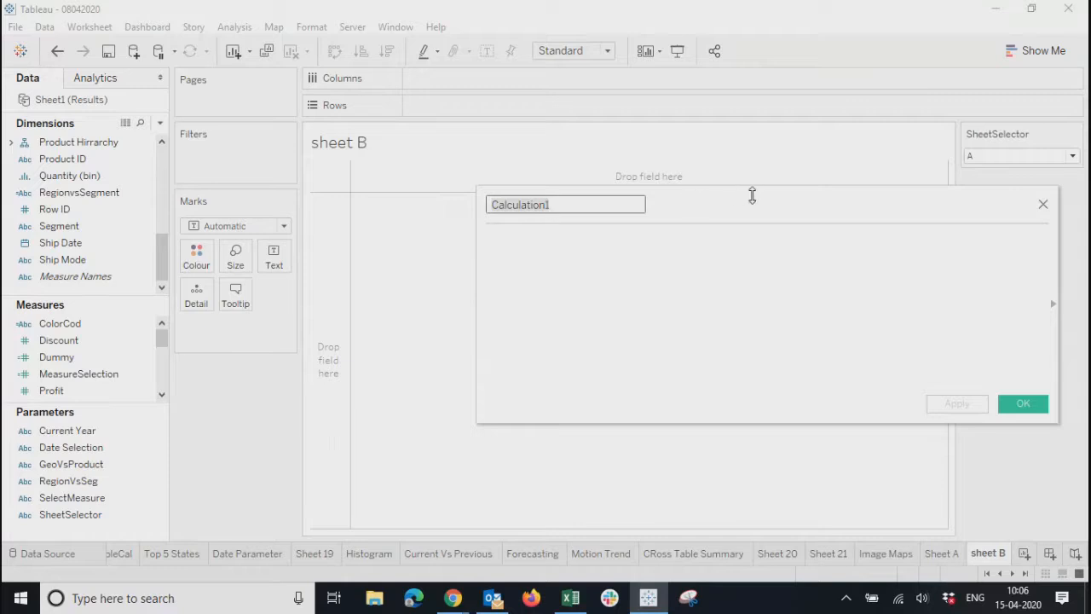
left_click_drag(818, 199, 694, 198)
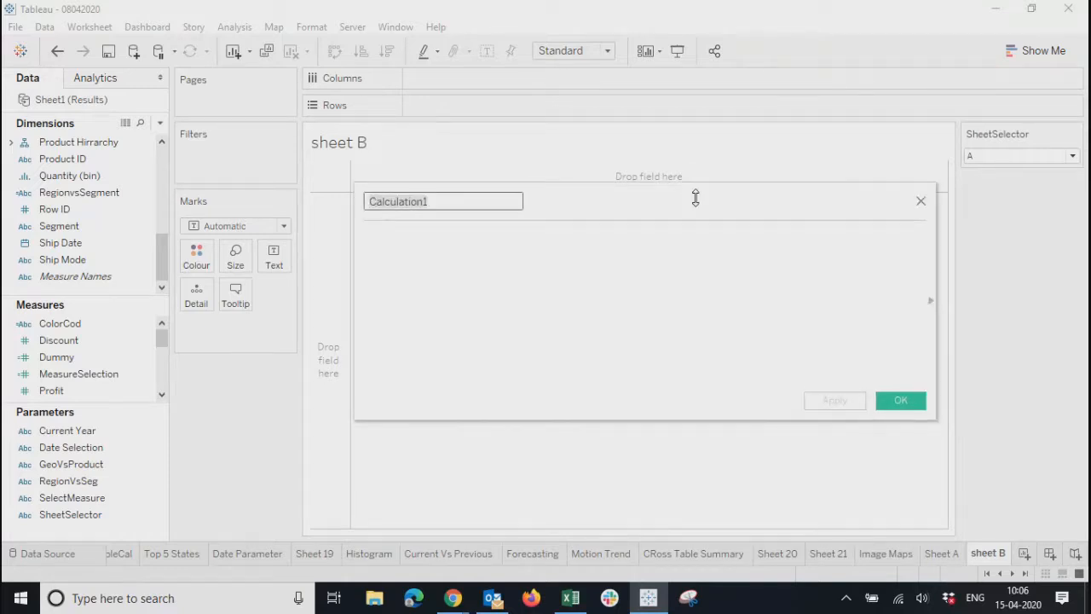
left_click(452, 202)
key("BackSpace")
key("BackSpace")
key("BackSpace")
key("BackSpace")
key("BackSpace")
key("BackSpace")
key("BackSpace")
key("BackSpace")
key("BackSpace")
key("BackSpace")
key("BackSpace")
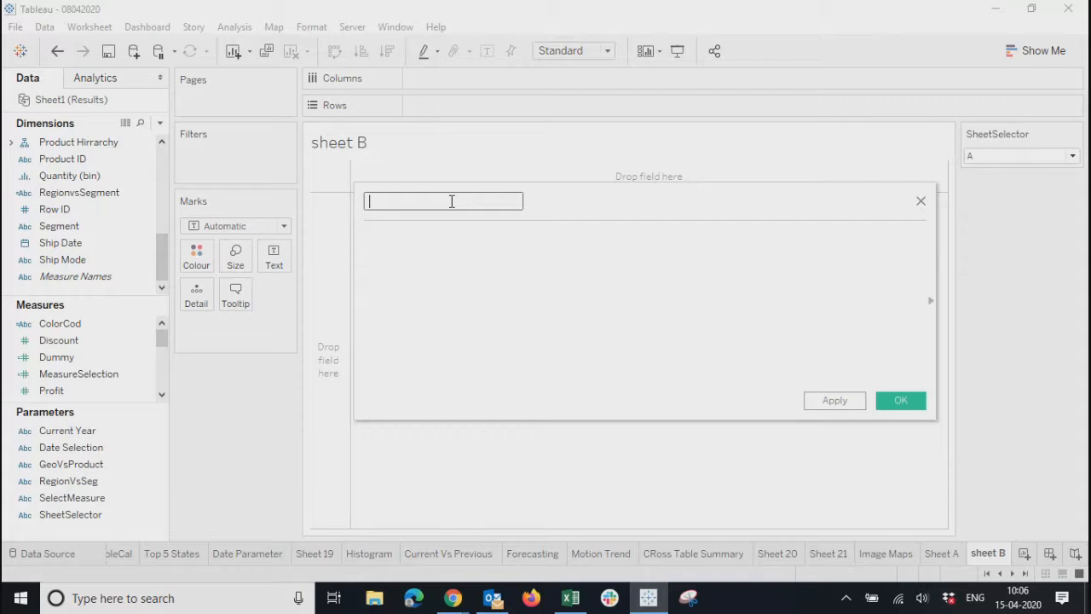
type("Sheetdisplay")
Define the Sheetdisplay calculation as if [SheetSelector]='A' then 'A' else 'B' END and save the field
left_click(447, 262)
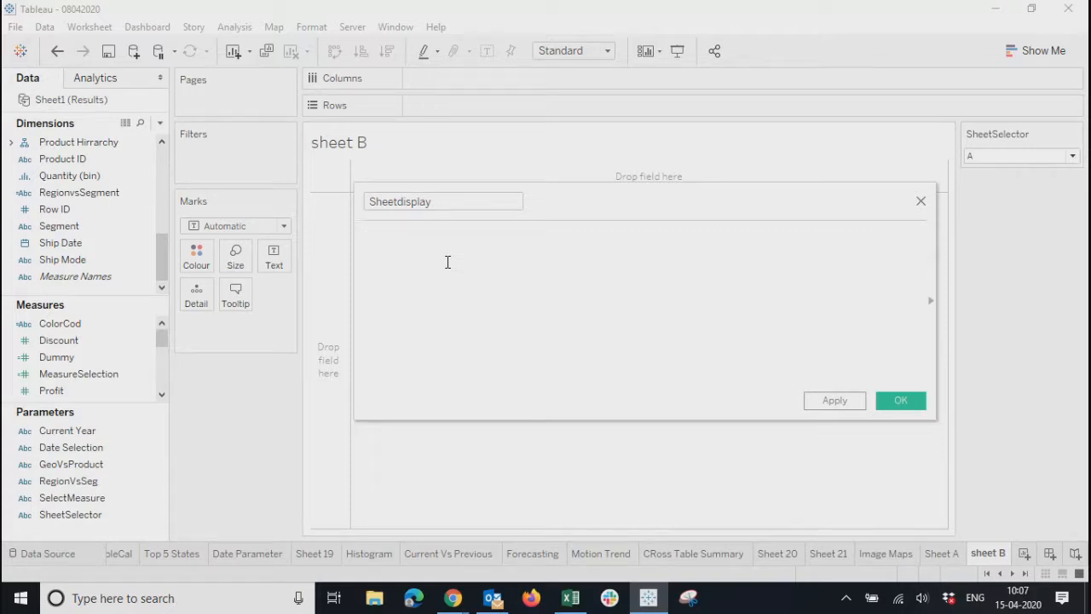
type("if ")
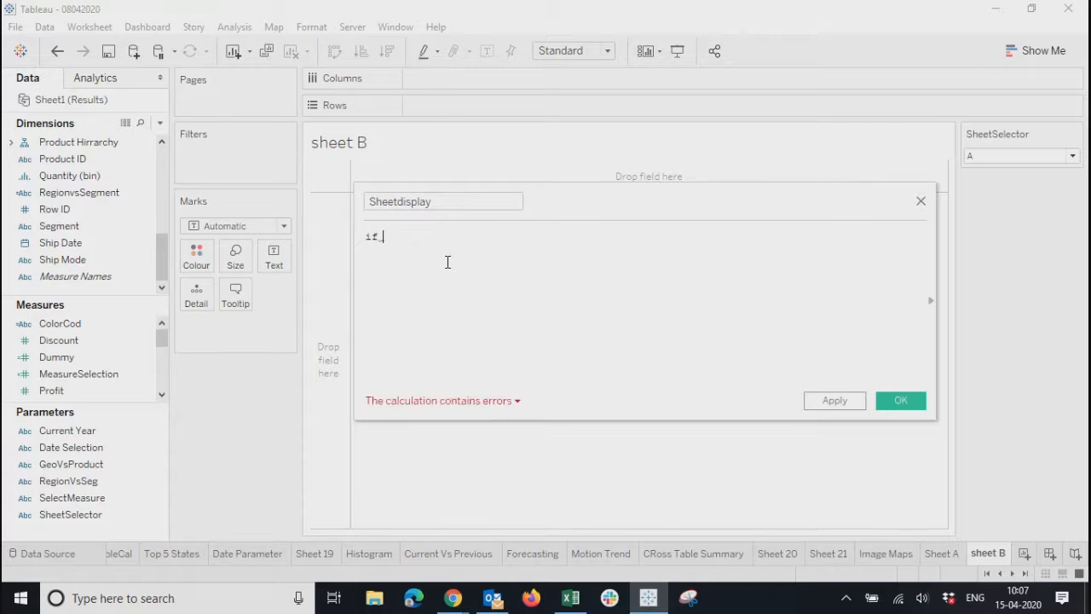
type("[Shee")
key("Return")
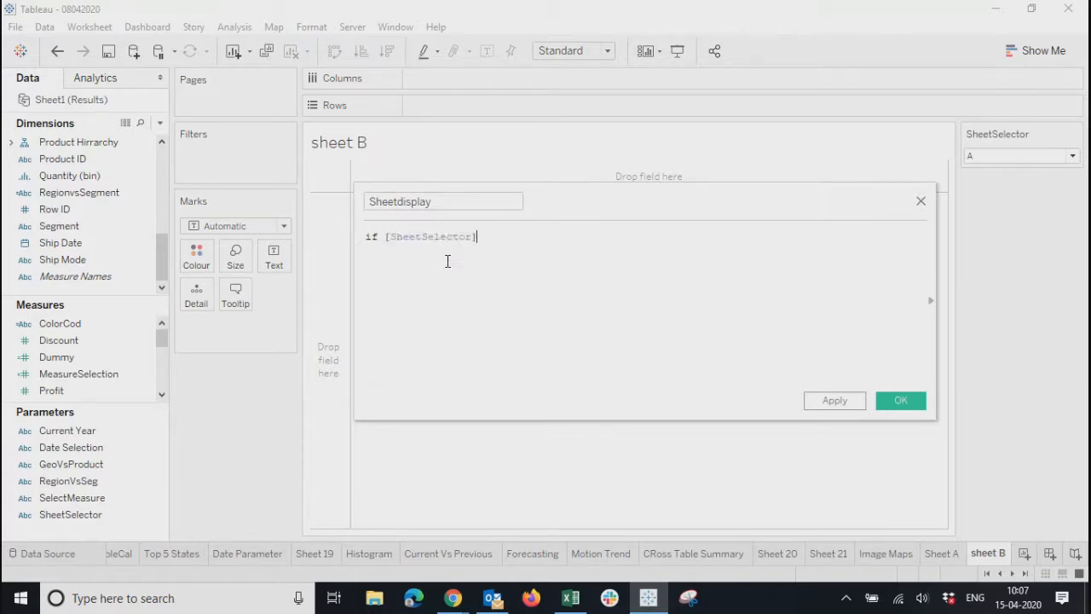
type("=A")
key("BackSpace")
type("'A")
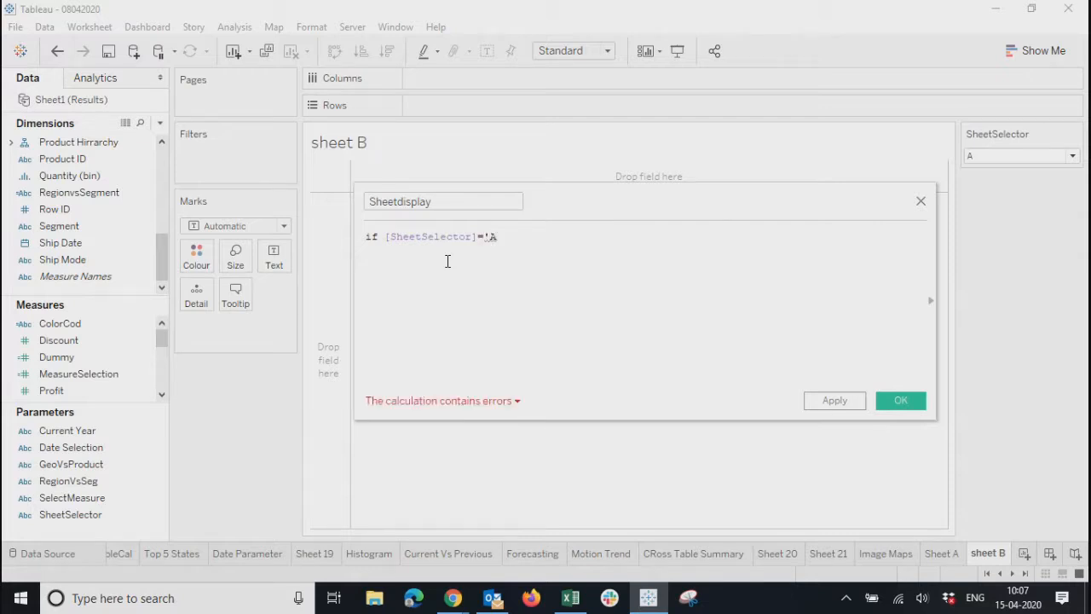
type("' then")
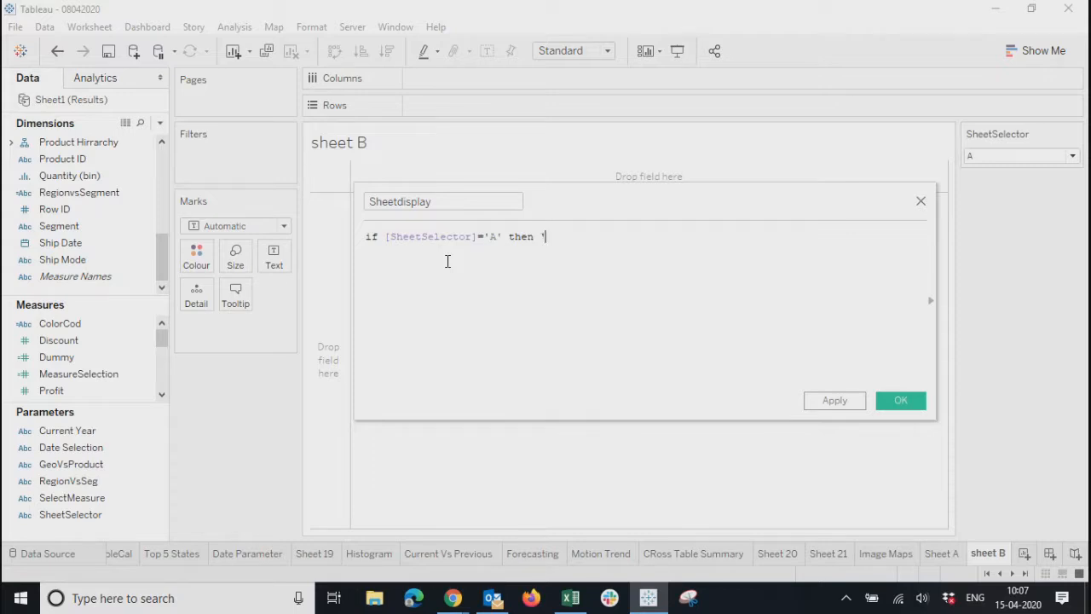
type(" 'A' e")
key("BackSpace")
type("e")
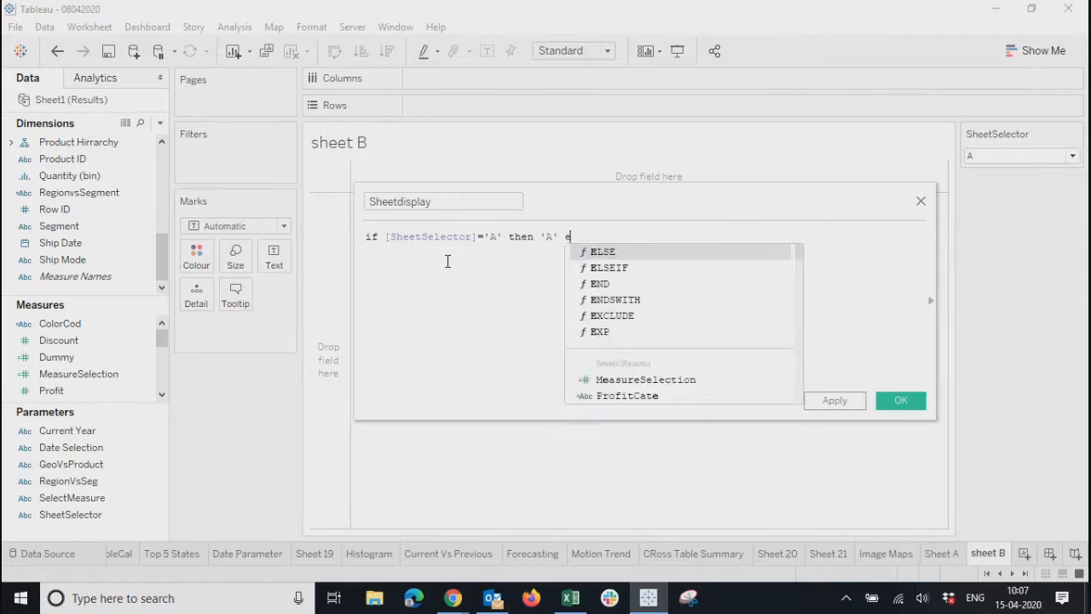
type("lse 'B' end")
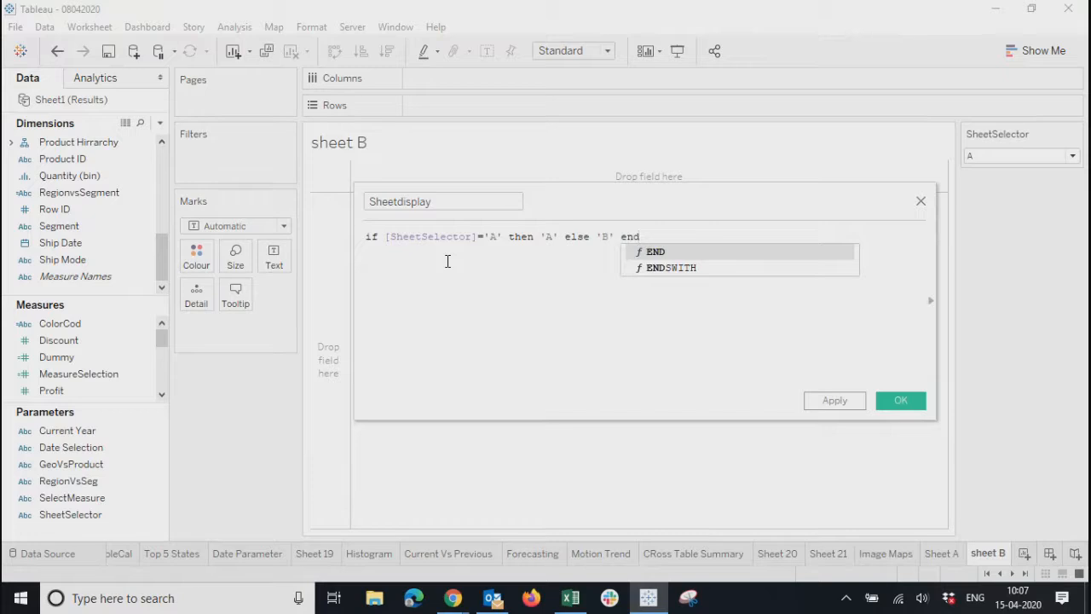
key("Return")
left_click(836, 400)
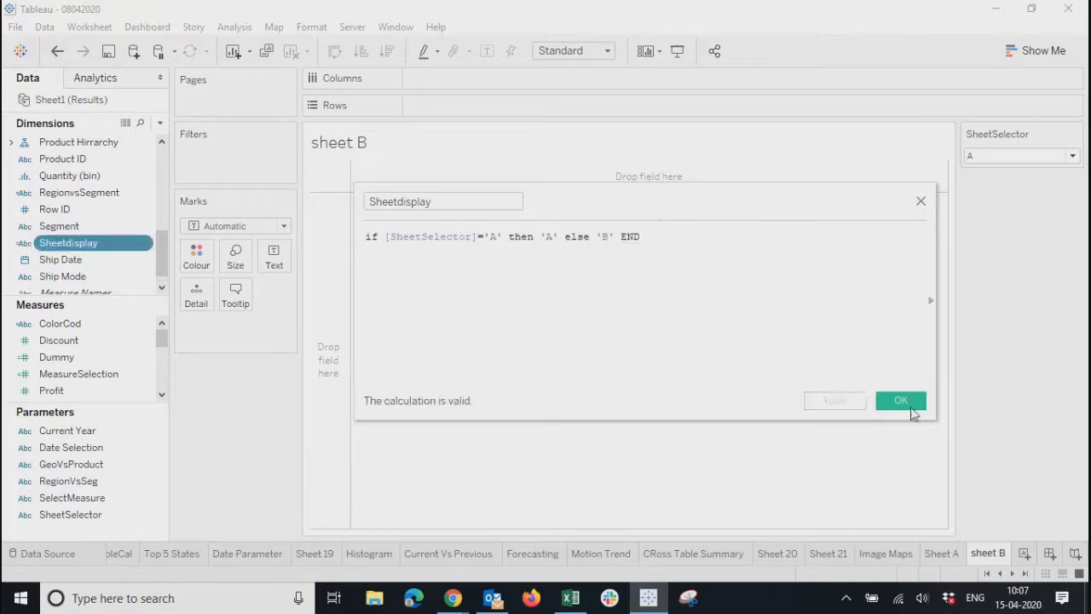
left_click(908, 406)
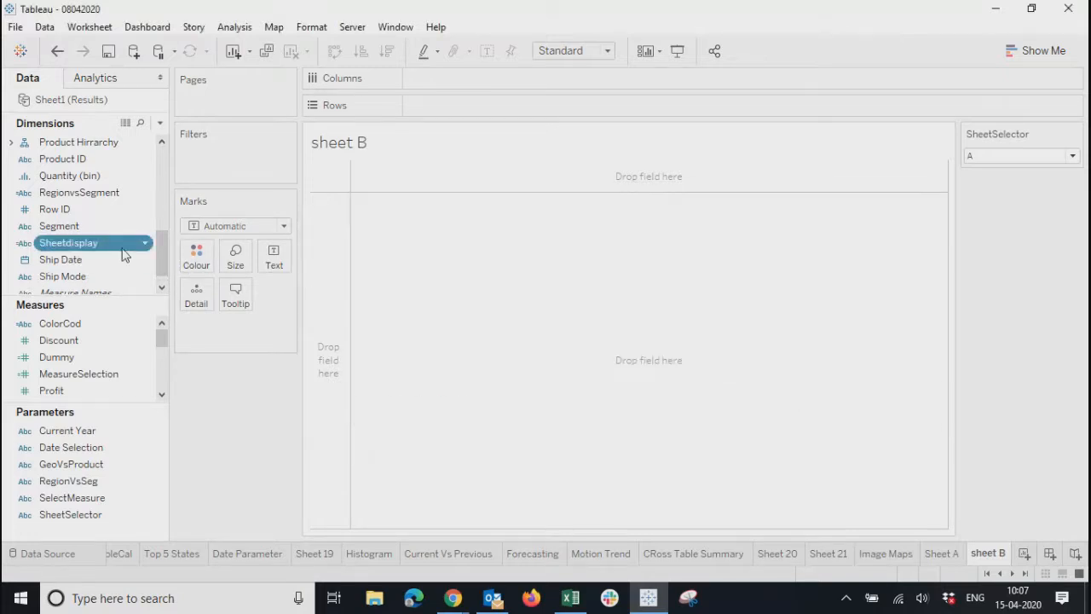
left_click_drag(121, 249, 238, 169)
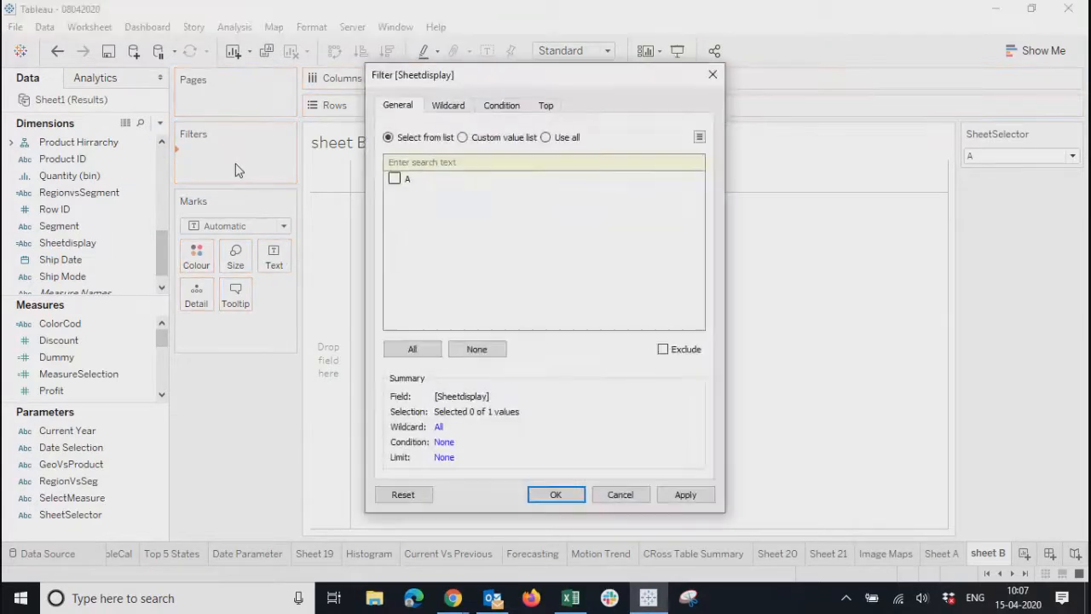
left_click(394, 178)
left_click(712, 73)
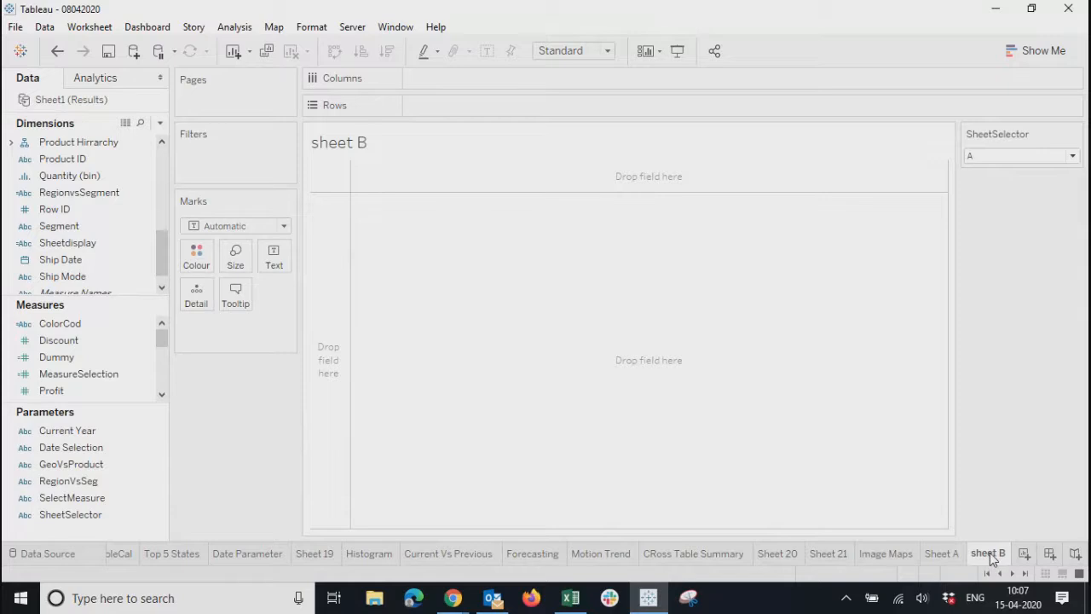
Set the SheetSelector parameter to B and filter sheet B by Sheetdisplay with the value B
left_click(1031, 156)
left_click(998, 185)
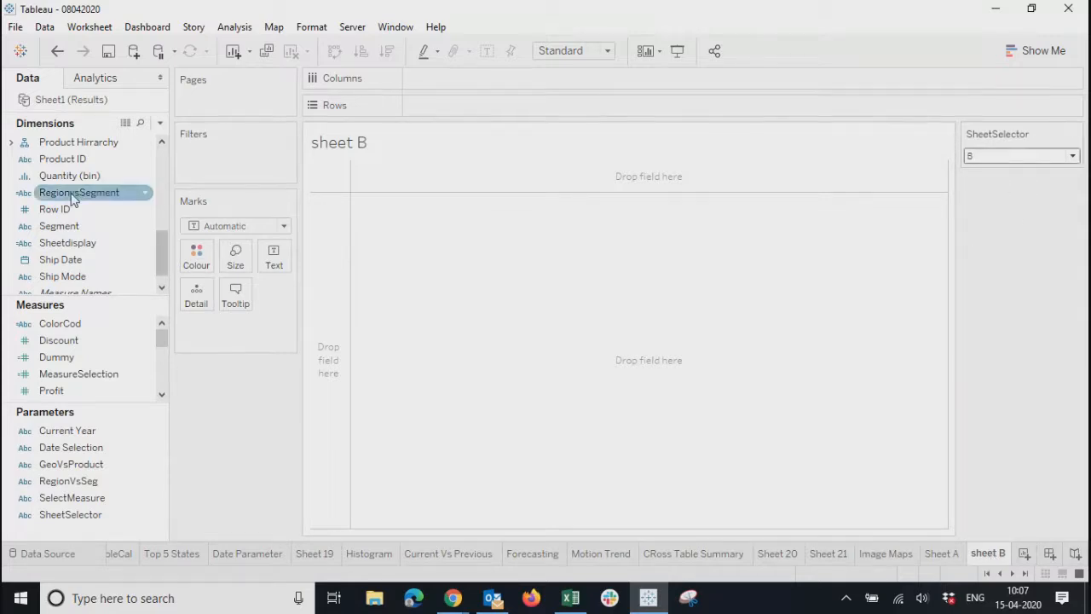
left_click_drag(64, 245, 219, 172)
left_click(394, 178)
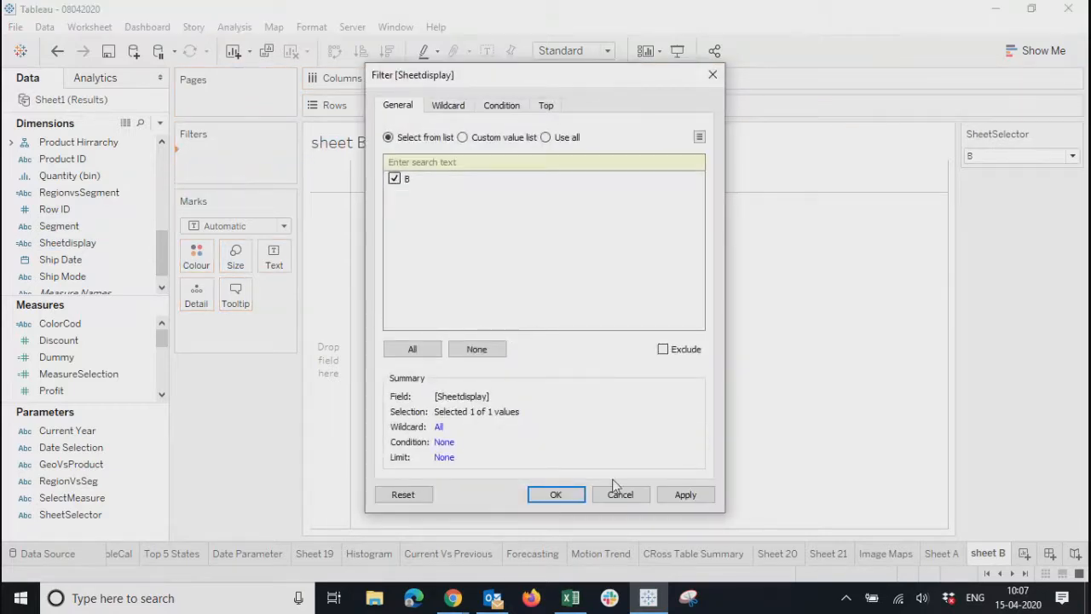
left_click(686, 495)
left_click(553, 496)
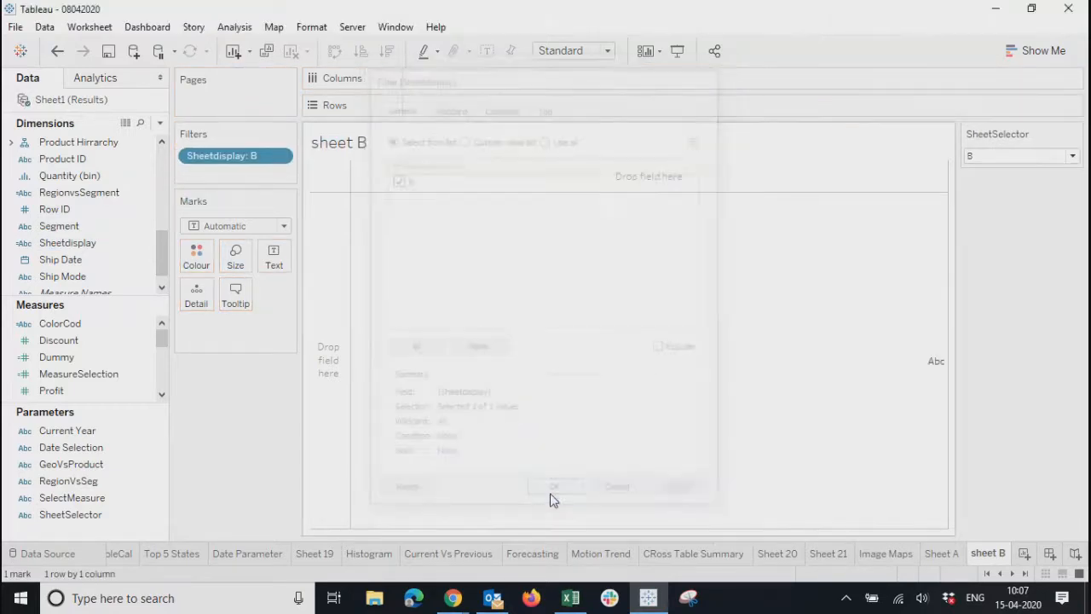
Show the SheetSelector parameter control on Sheet A and set it to A
left_click(943, 554)
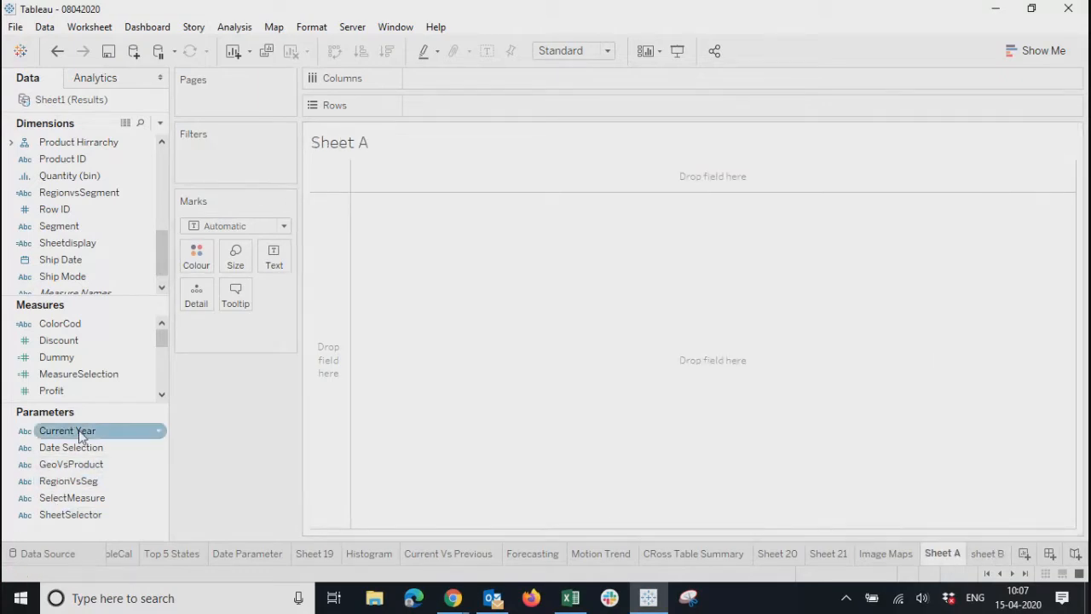
right_click(72, 515)
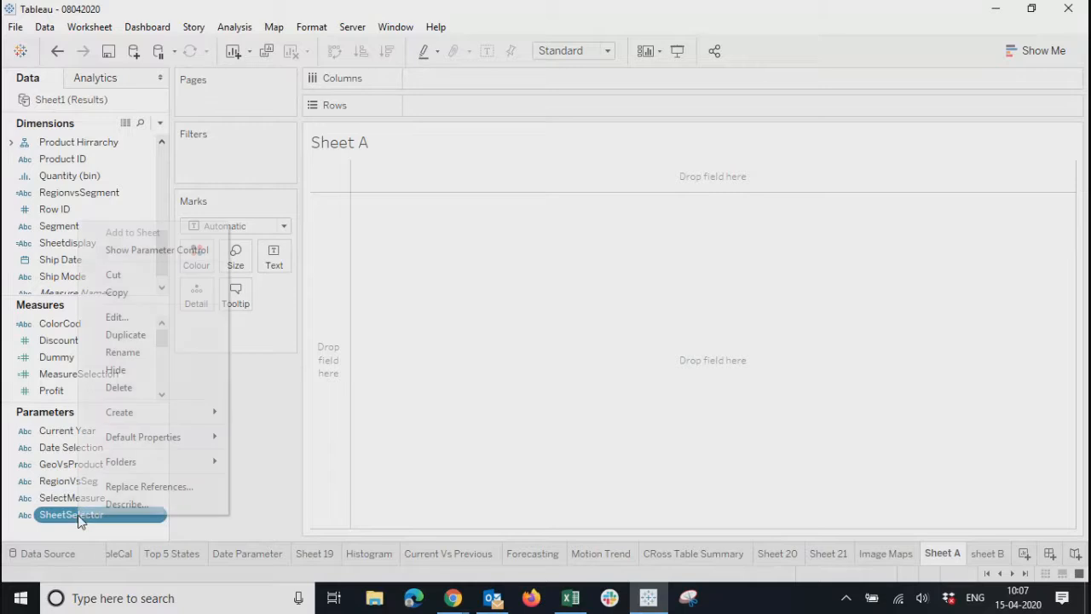
left_click(203, 257)
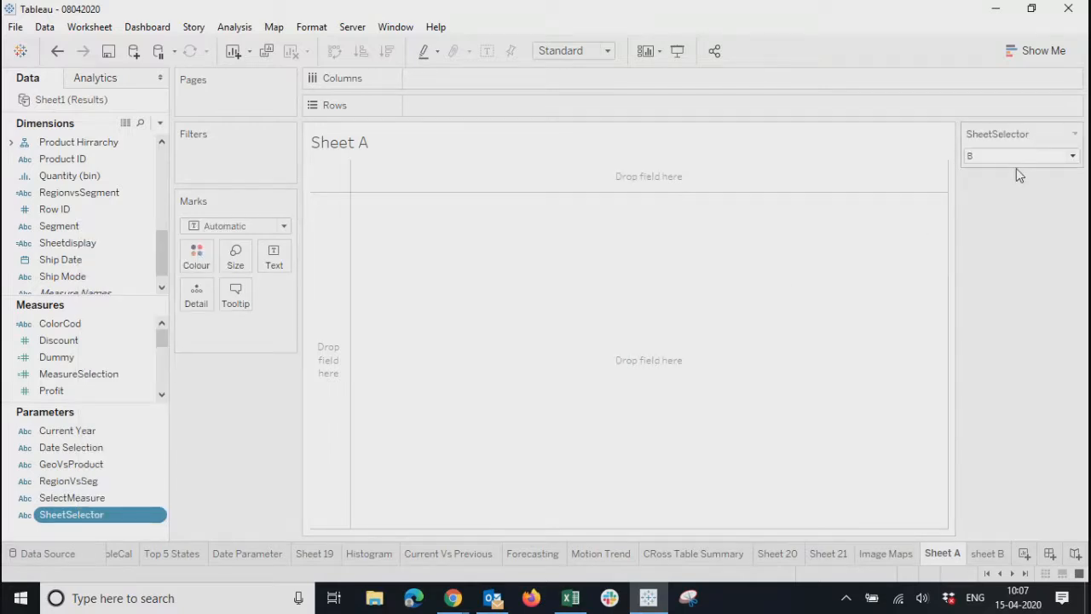
left_click(1016, 159)
left_click(980, 174)
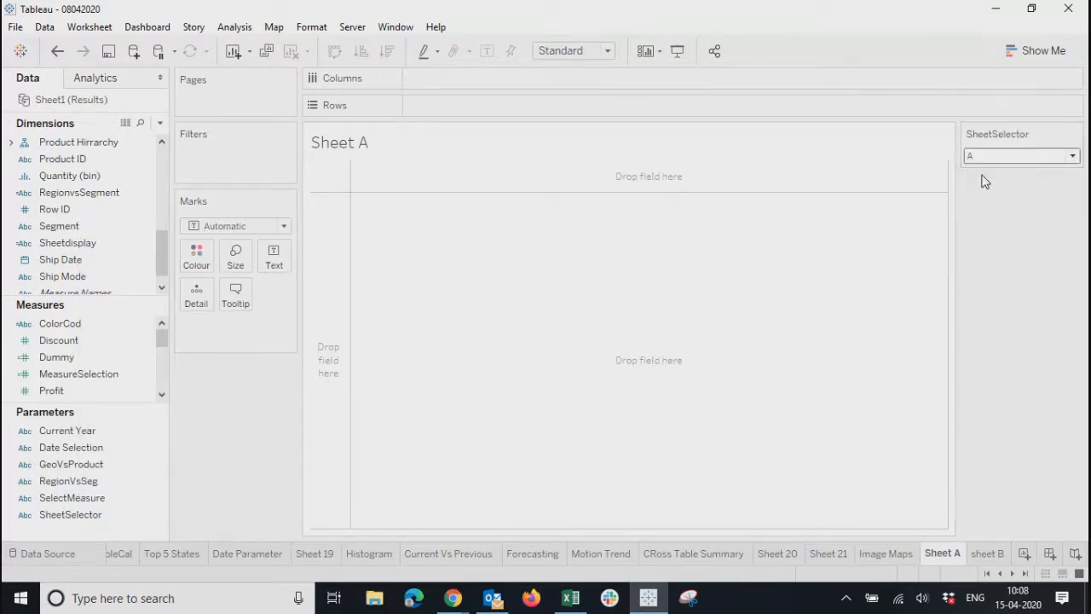
Filter Sheet A by the Sheetdisplay field with the value A selected
left_click_drag(56, 242, 214, 173)
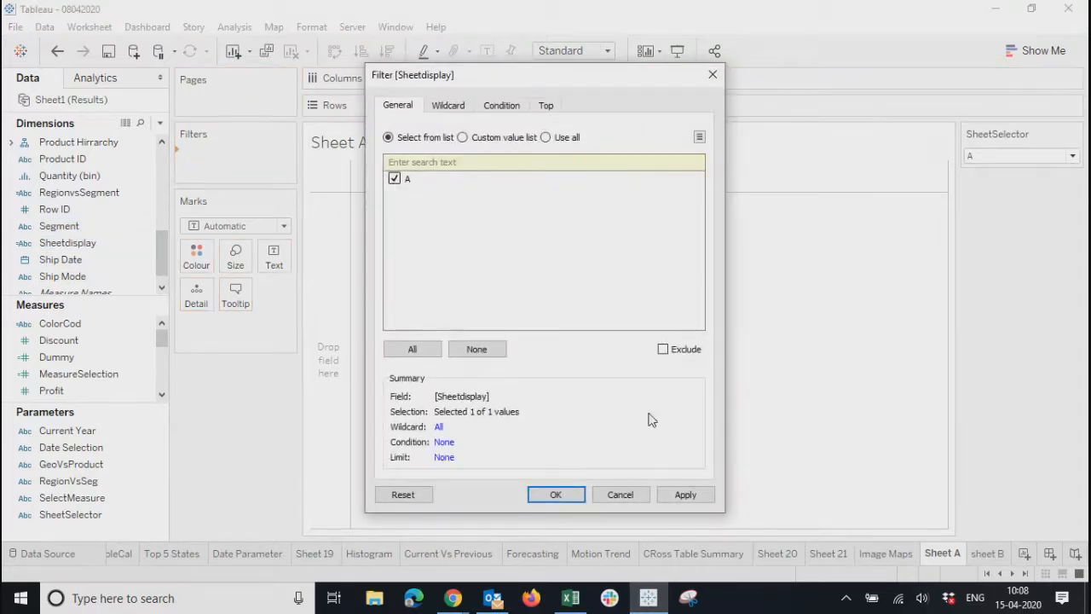
left_click(684, 494)
left_click(552, 494)
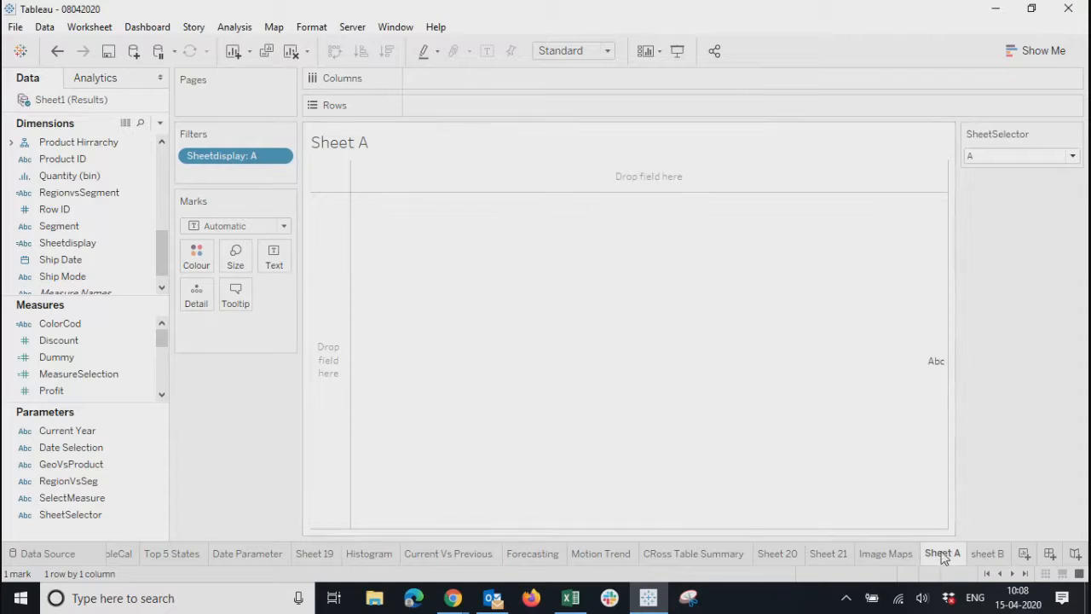
Check the SheetSelector choices and compare the Sheetdisplay filters on Sheet A and sheet B
left_click(997, 157)
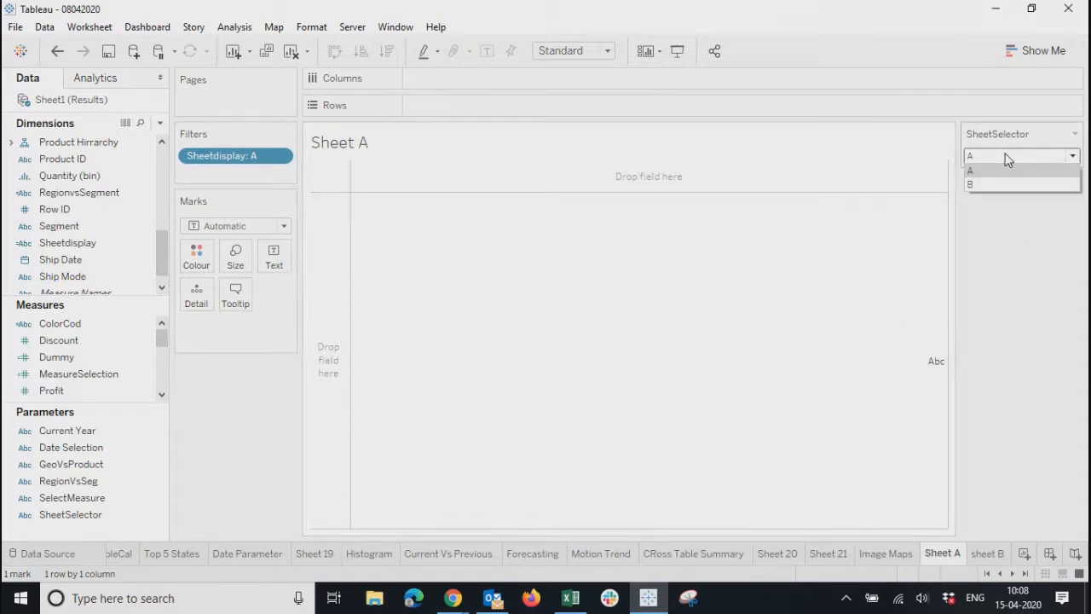
left_click(222, 173)
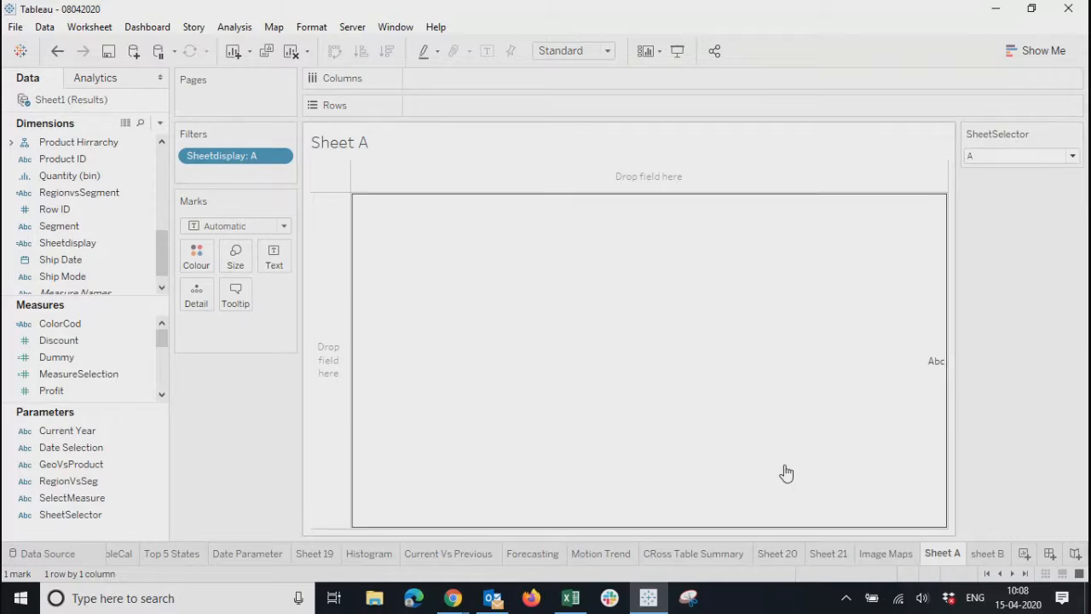
left_click(993, 555)
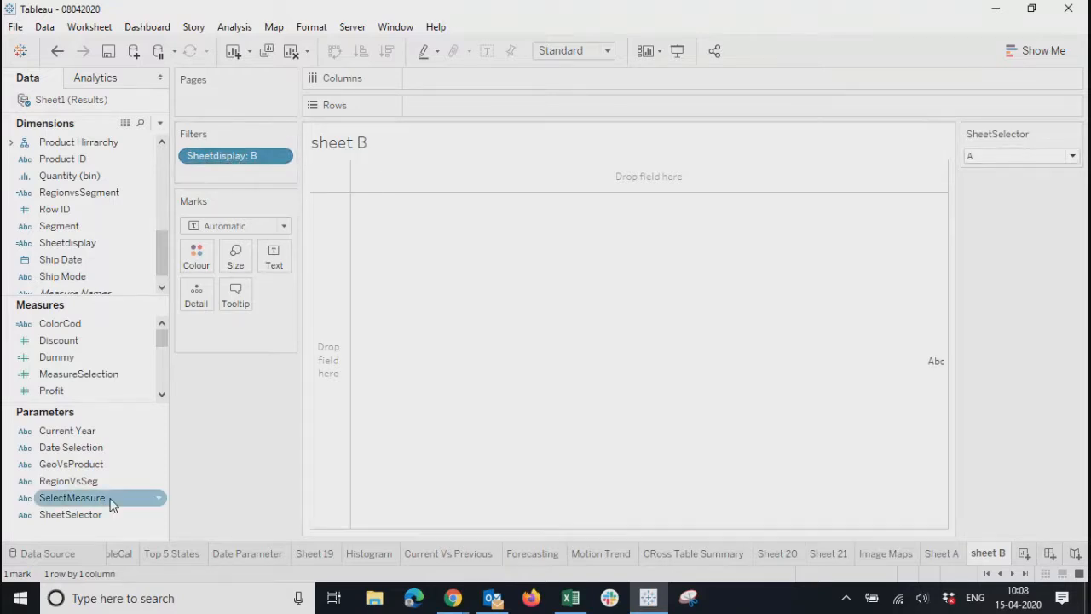
left_click(946, 555)
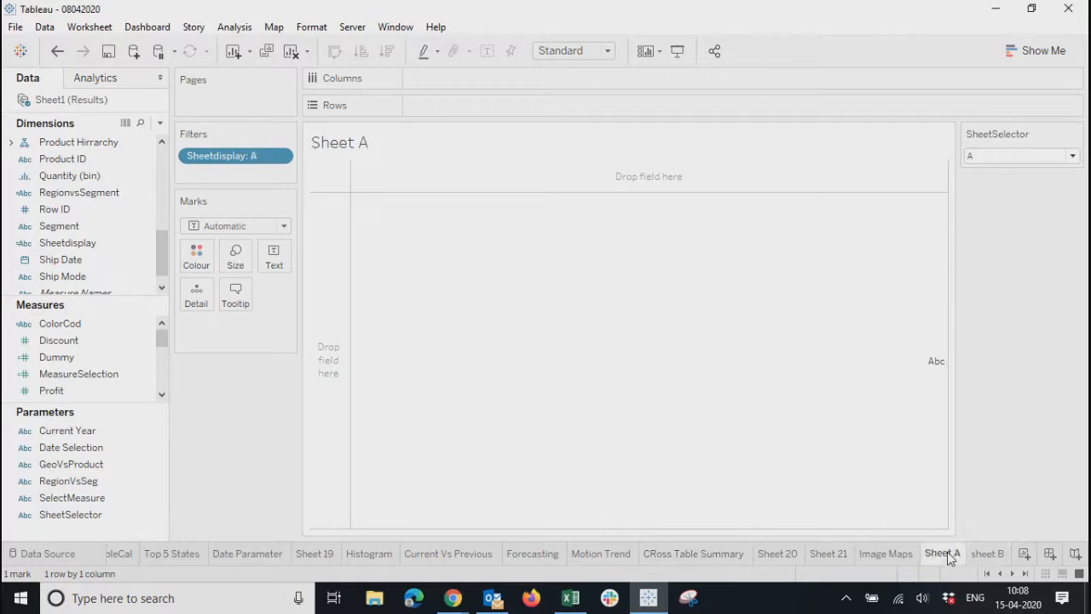
left_click(997, 556)
left_click(954, 556)
left_click(990, 555)
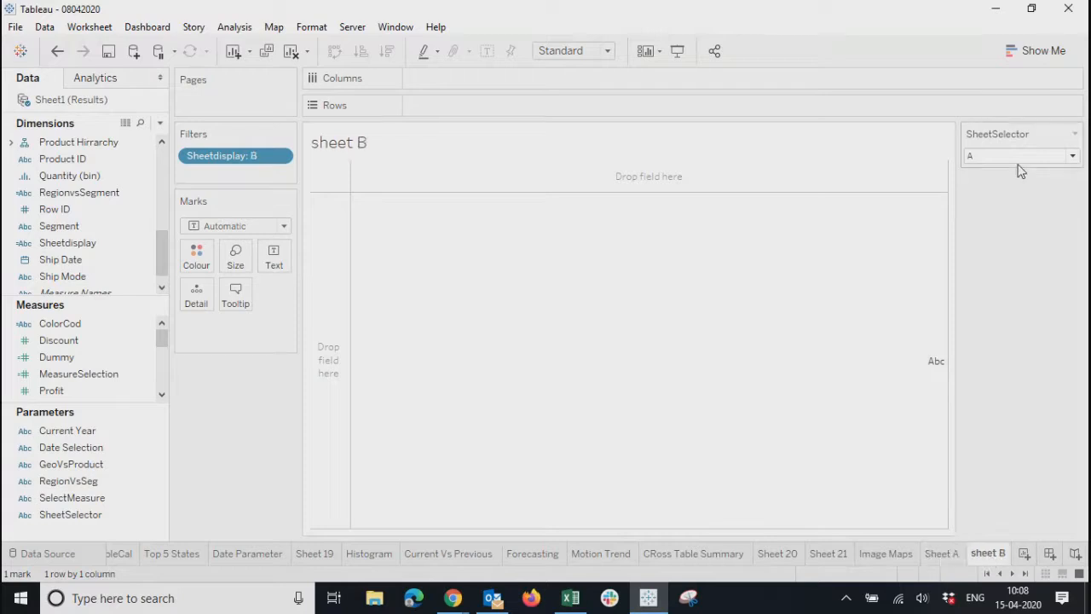
left_click(948, 555)
left_click(1001, 553)
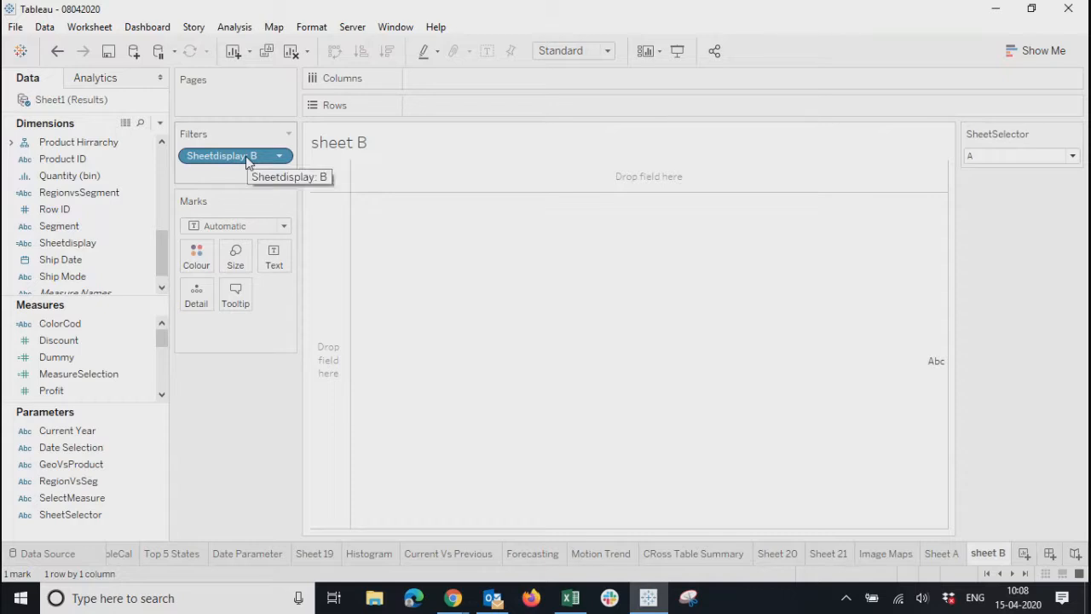
left_click(939, 558)
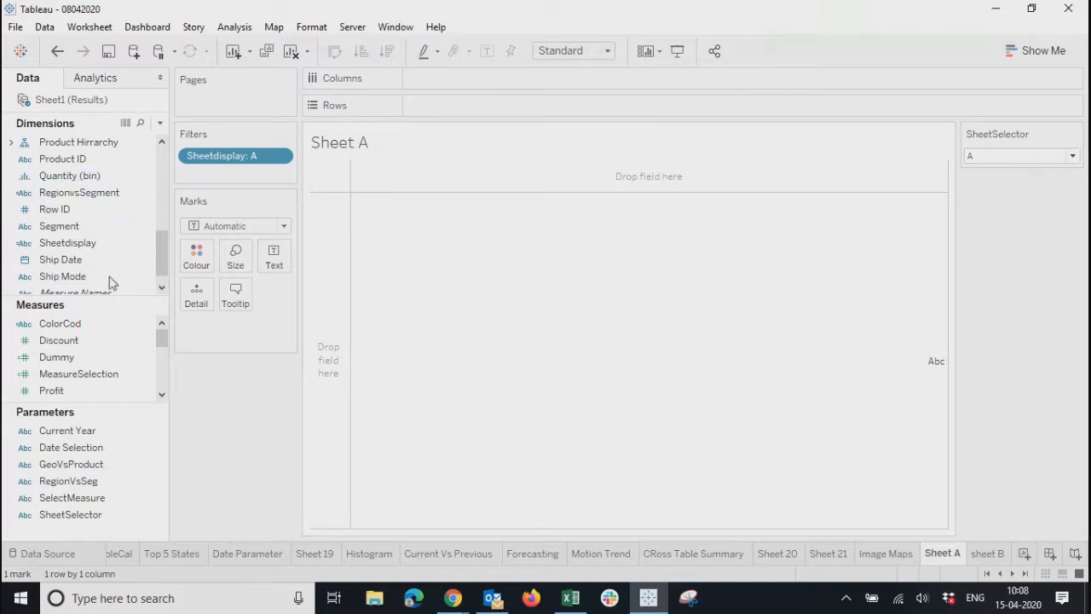
Build a chart on Sheet A with the sum of Quantity on rows and Current Year on columns
left_click_drag(108, 399, 436, 113)
left_click(74, 458)
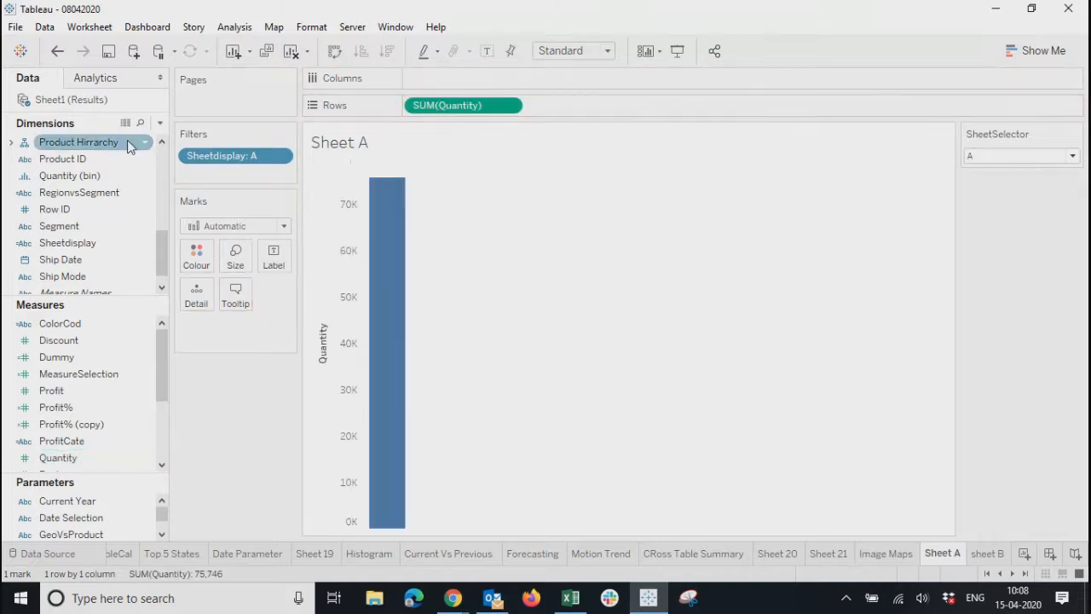
scroll(67, 258, "down", 1)
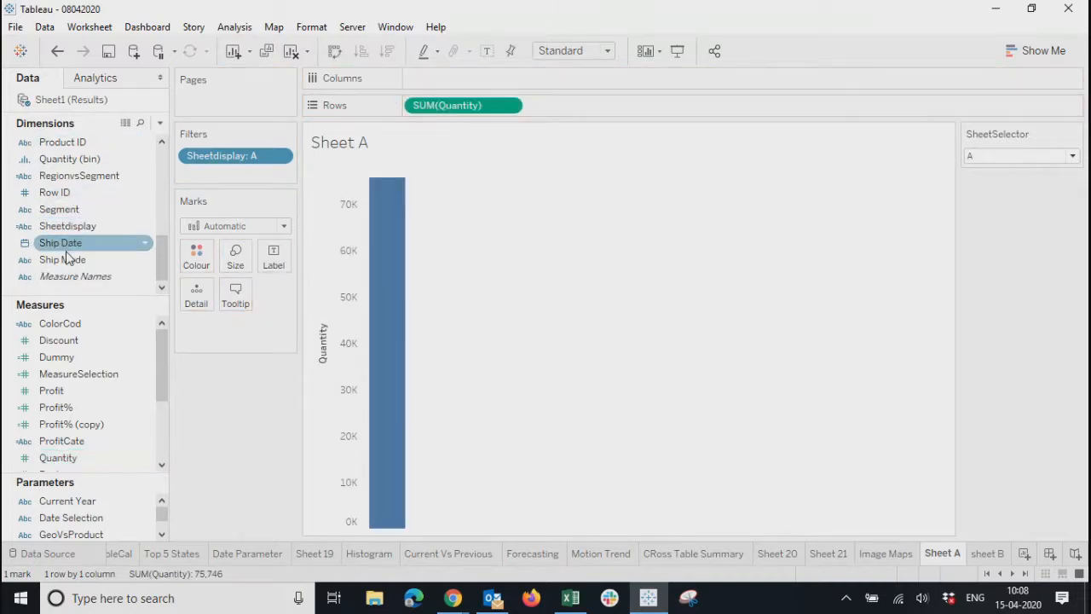
scroll(66, 257, "up", 5)
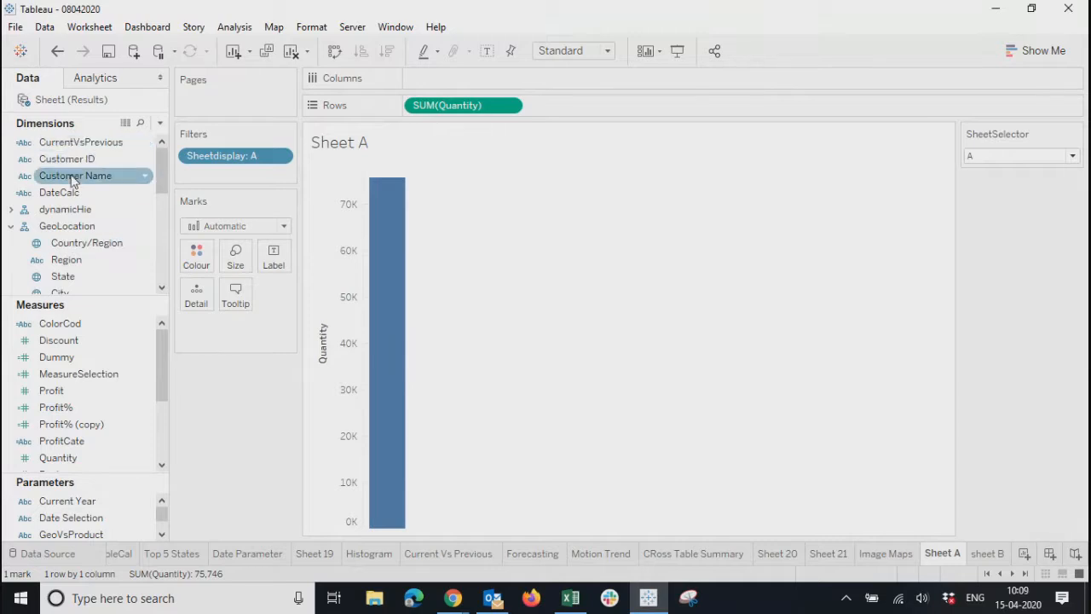
scroll(67, 232, "down", 1)
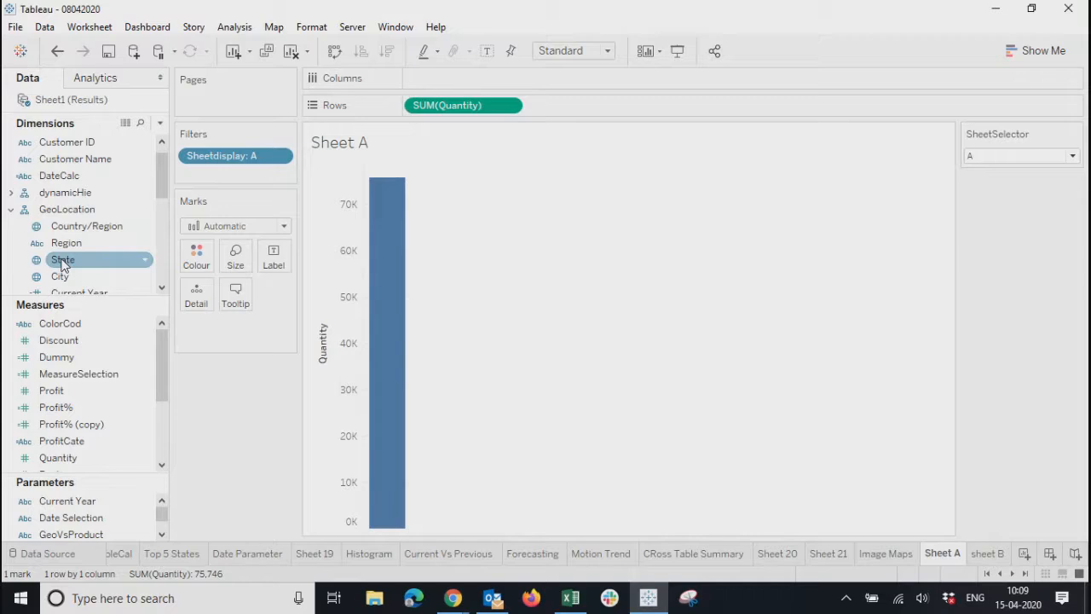
left_click_drag(59, 275, 449, 85)
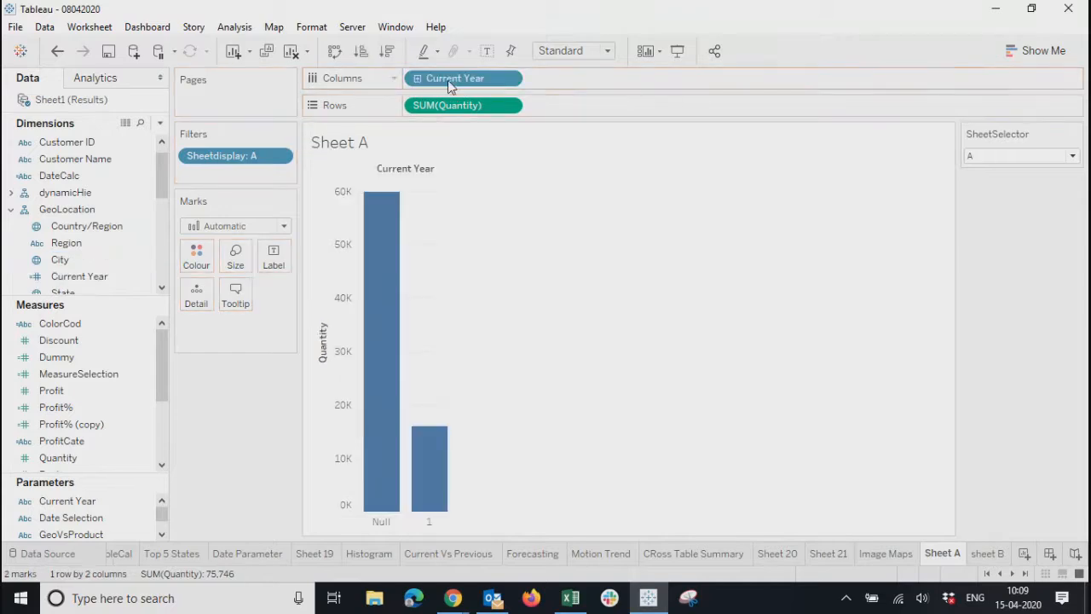
Try the Sheet A view as a text table, and convert it to a horizontal bar chart
left_click(1047, 50)
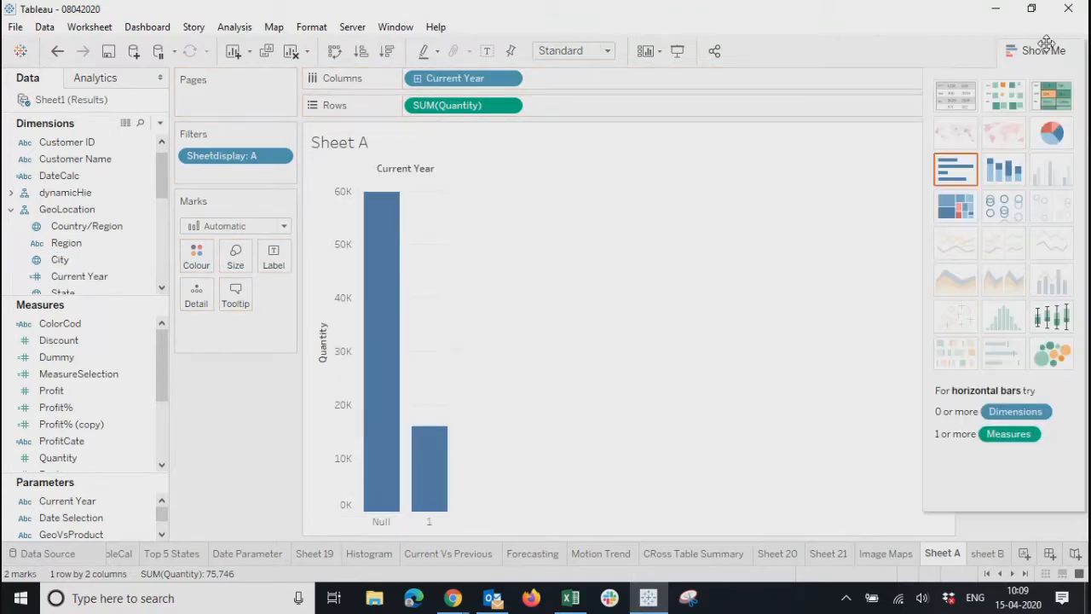
left_click(947, 104)
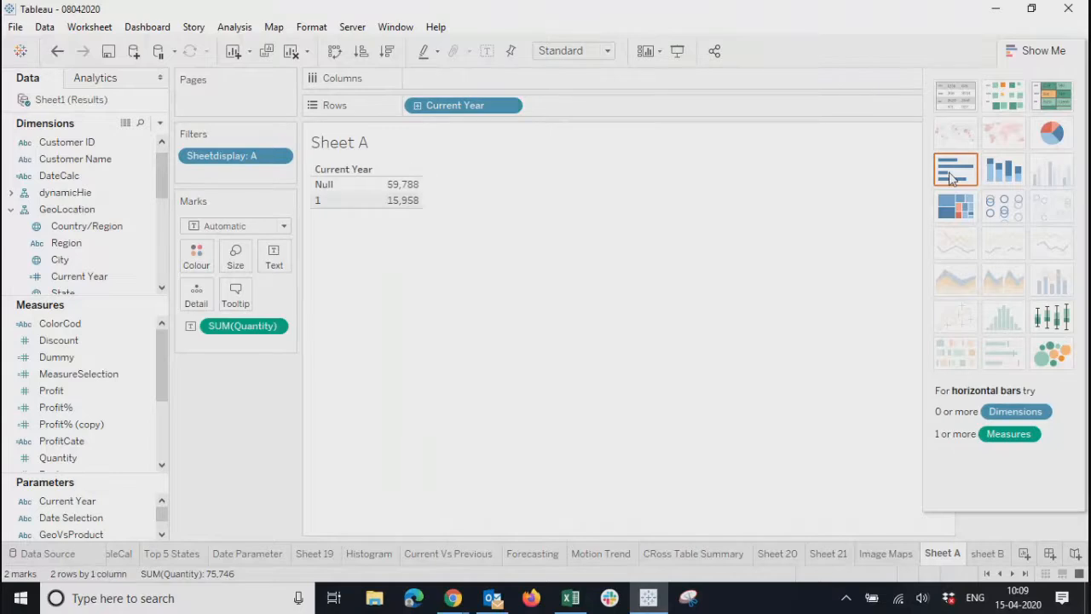
left_click(952, 175)
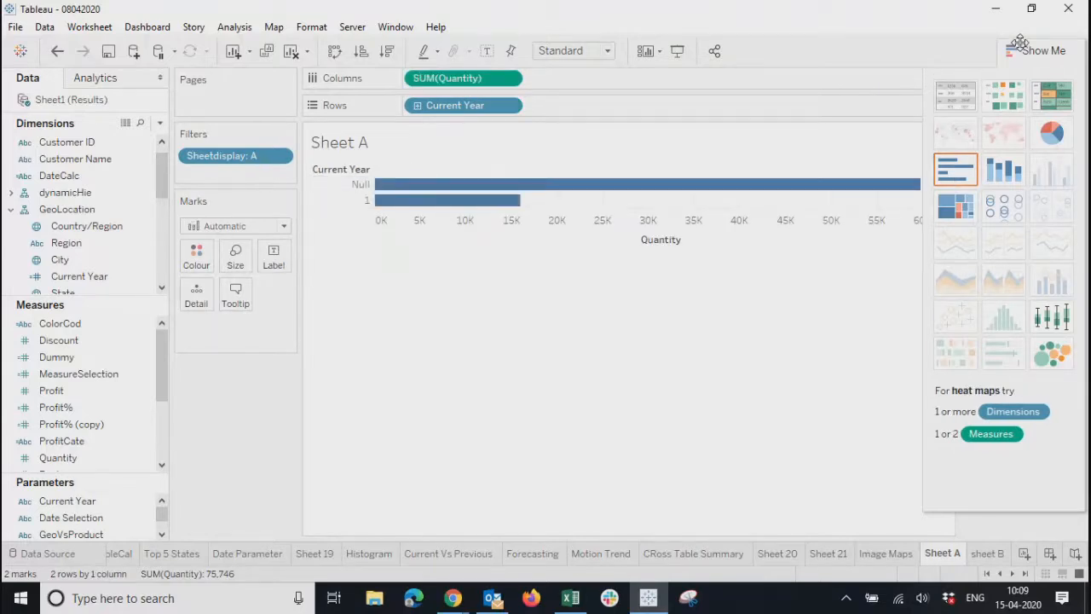
left_click(1044, 52)
Replace Current Year with City on the rows of Sheet A's bar chart
left_click(508, 106)
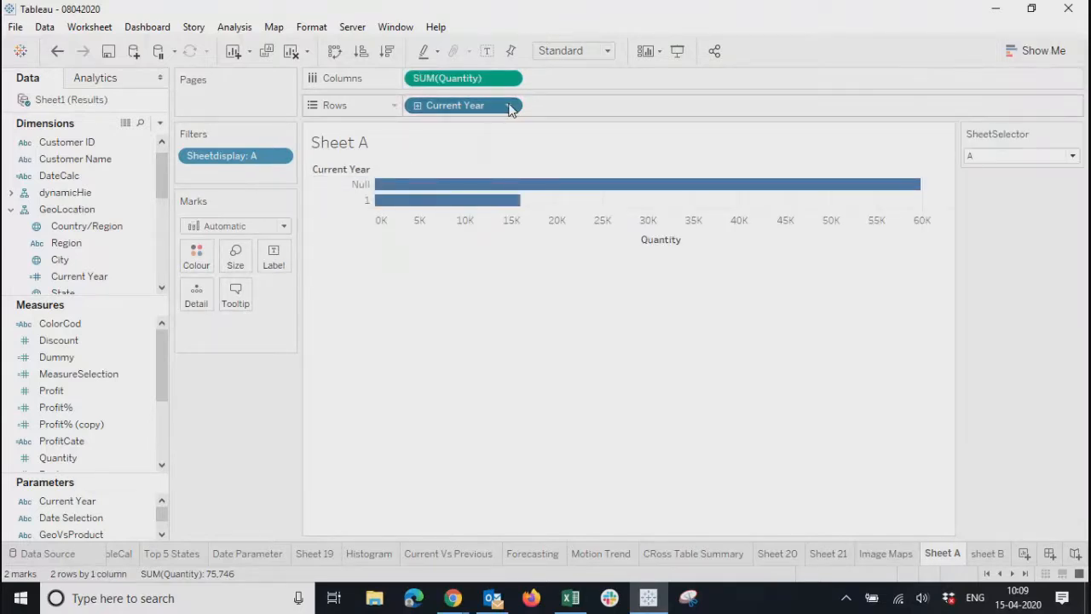
left_click(503, 421)
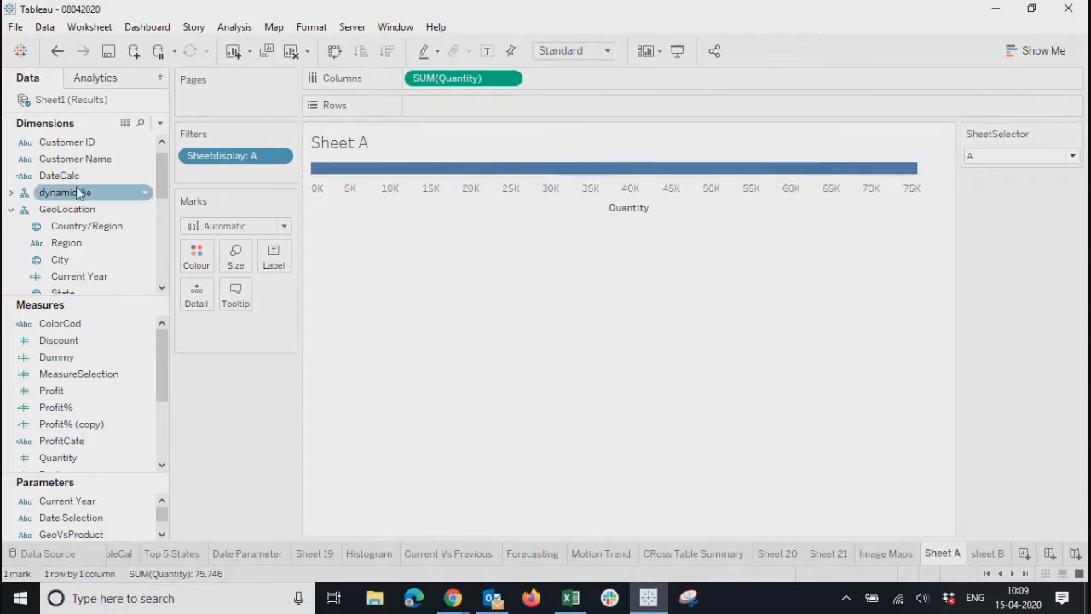
left_click_drag(66, 243, 453, 120)
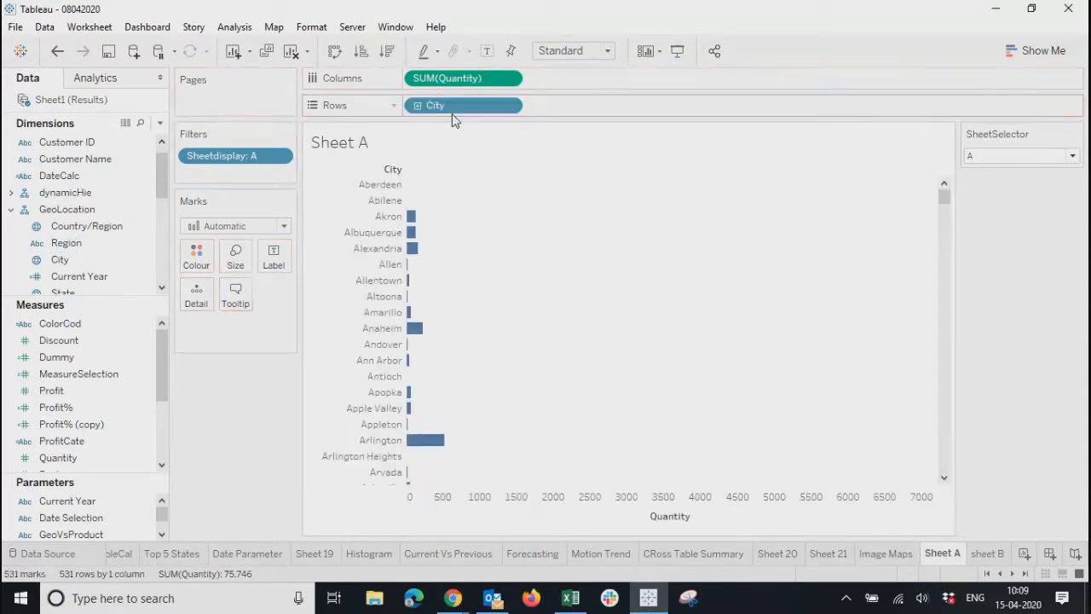
Sort the cities on Sheet A in descending order of Quantity
left_click(1037, 52)
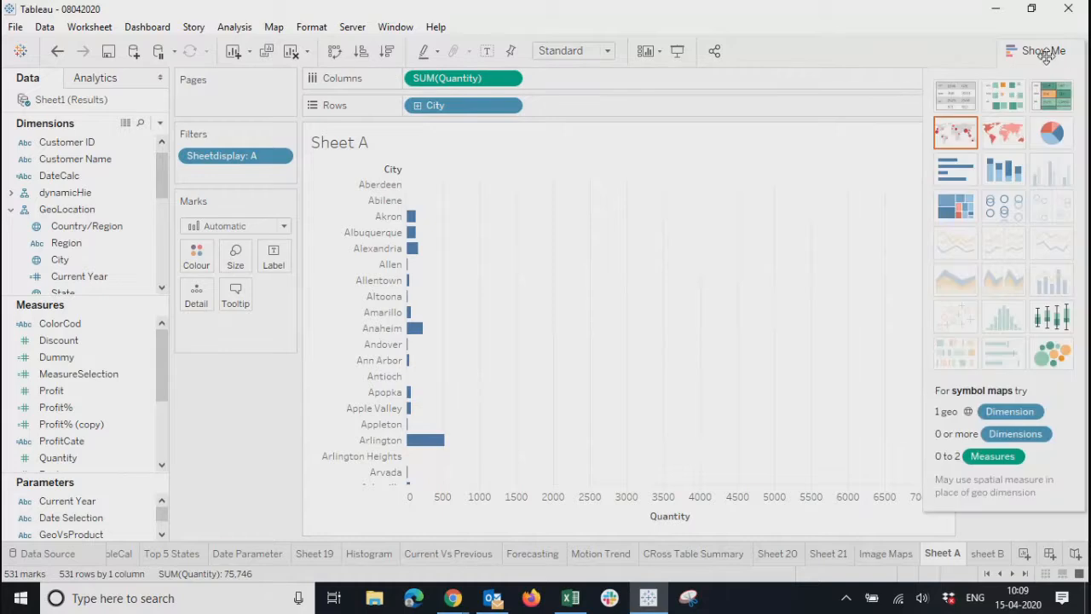
left_click(361, 51)
left_click(386, 53)
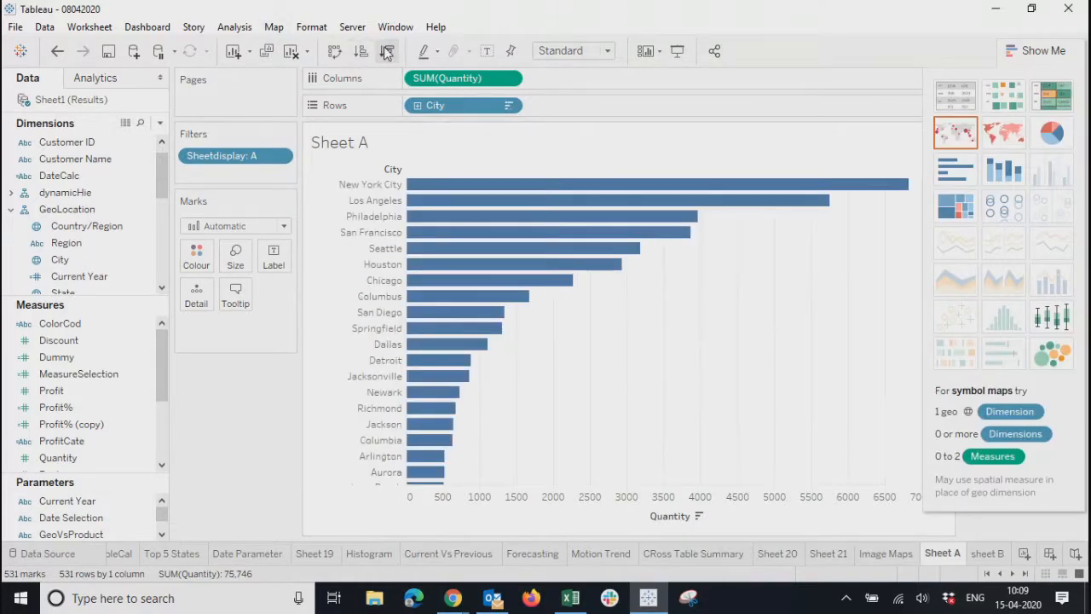
left_click(1031, 51)
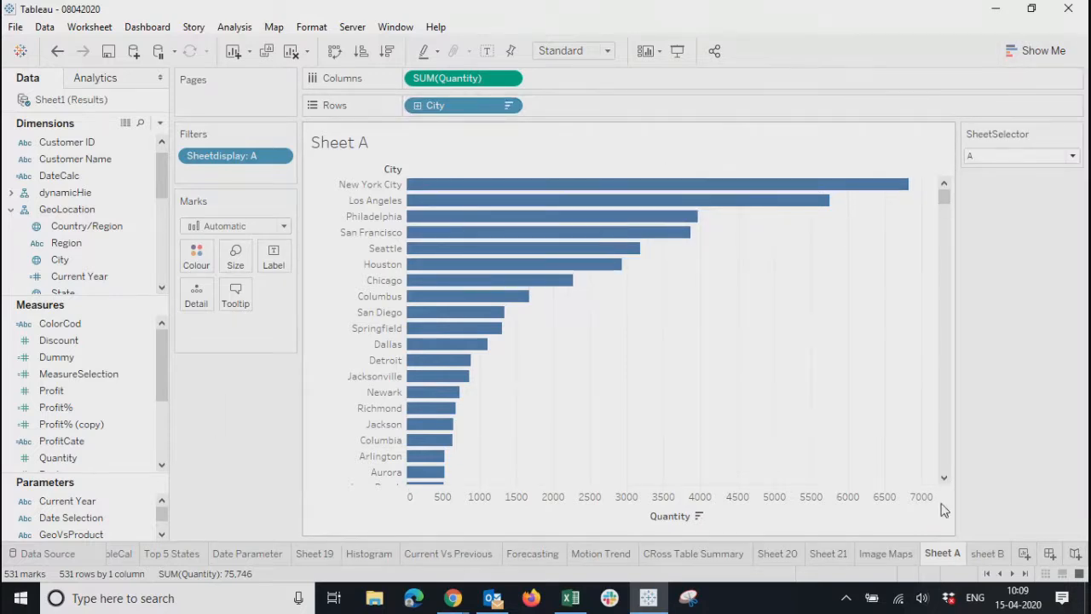
Go to sheet B and set its SheetSelector parameter to B
left_click(986, 553)
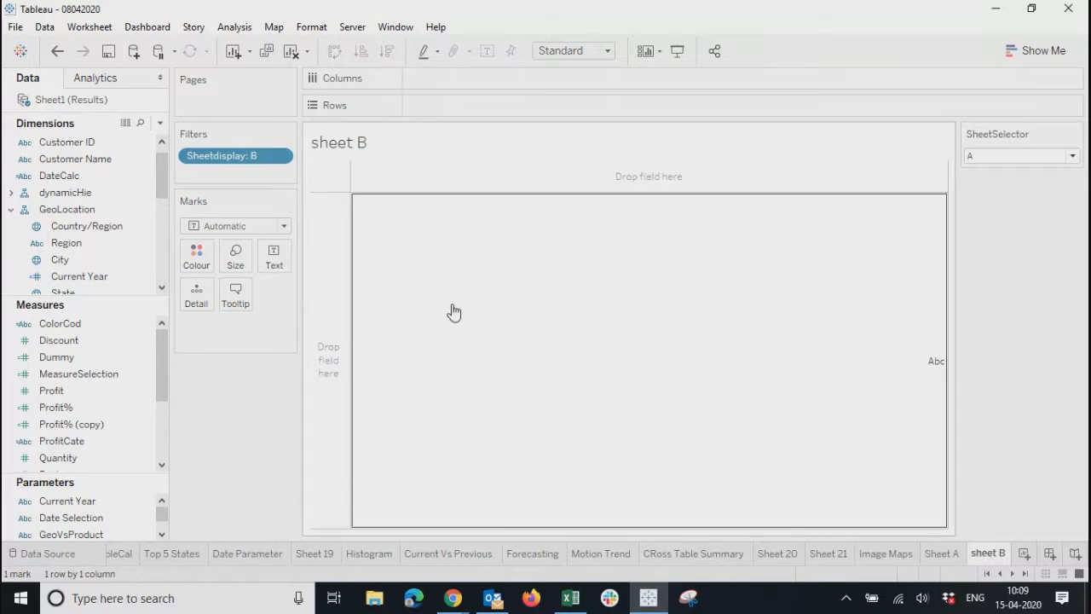
left_click(1001, 157)
left_click(984, 186)
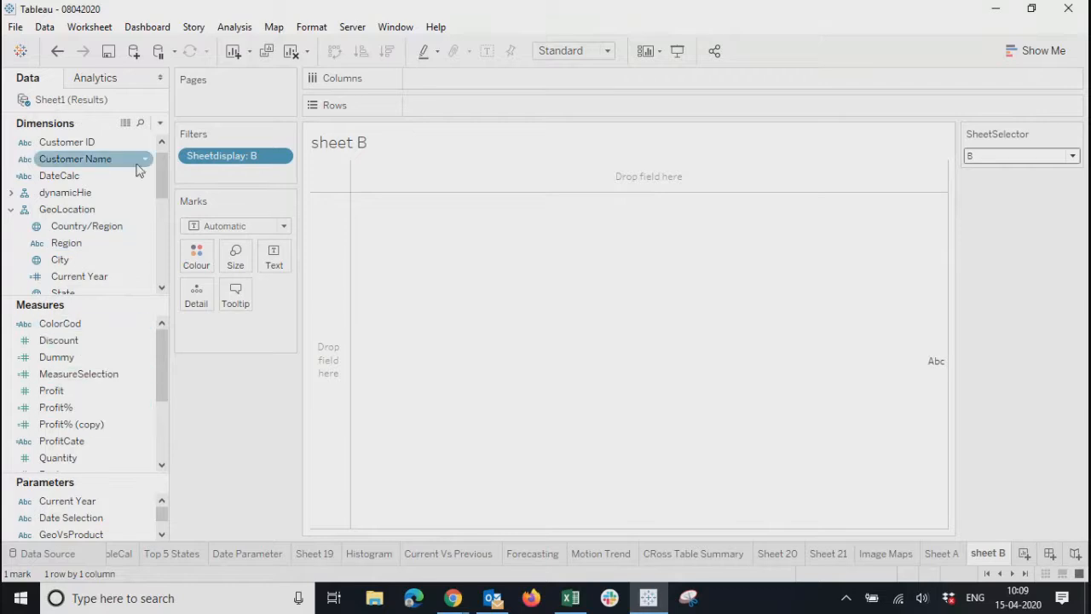
Browse the dimensions and the dynamicHie hierarchy, and filter the field list by "pro"
left_click_drag(161, 171, 160, 219)
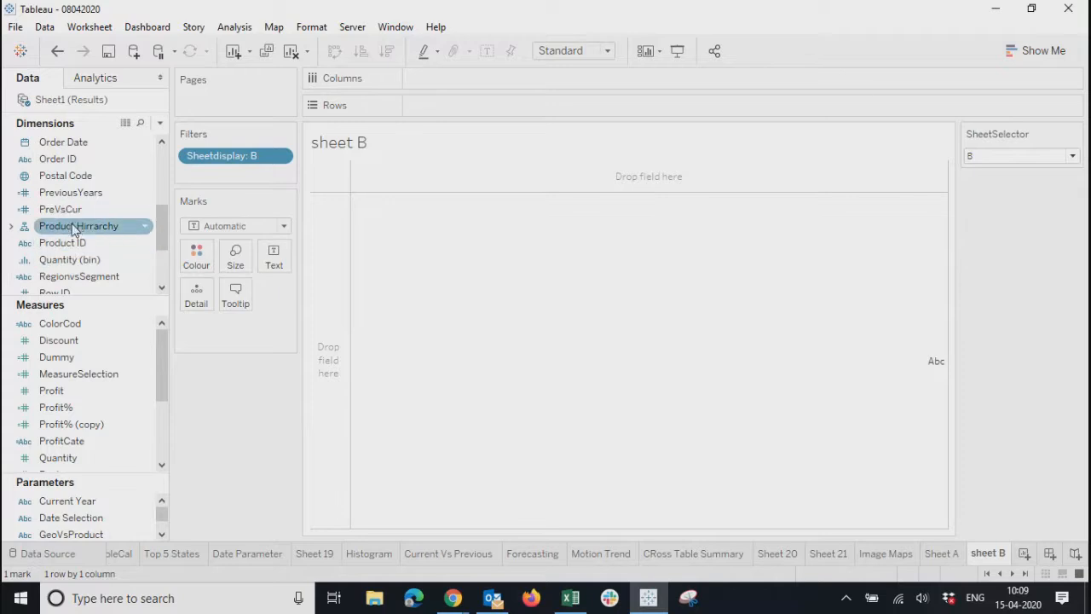
left_click_drag(165, 228, 153, 160)
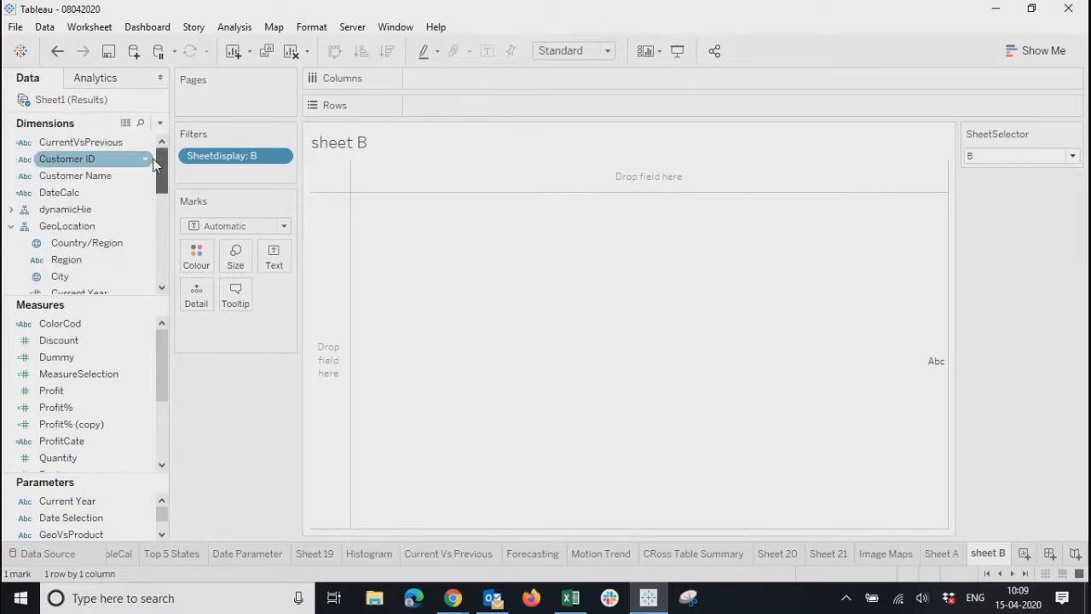
left_click(11, 209)
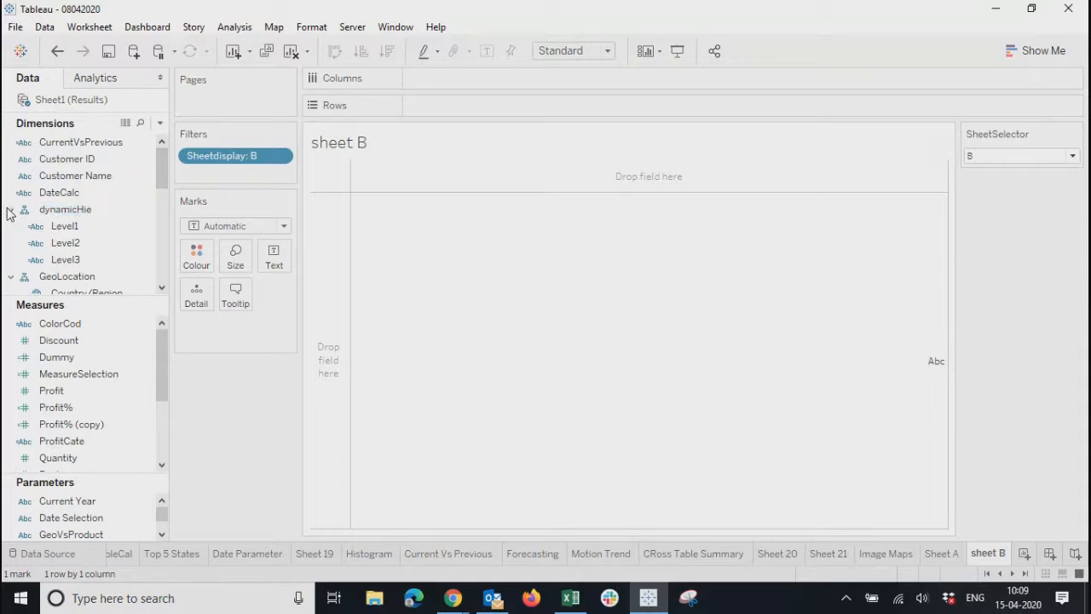
left_click_drag(162, 171, 161, 239)
scroll(161, 239, "down", 5)
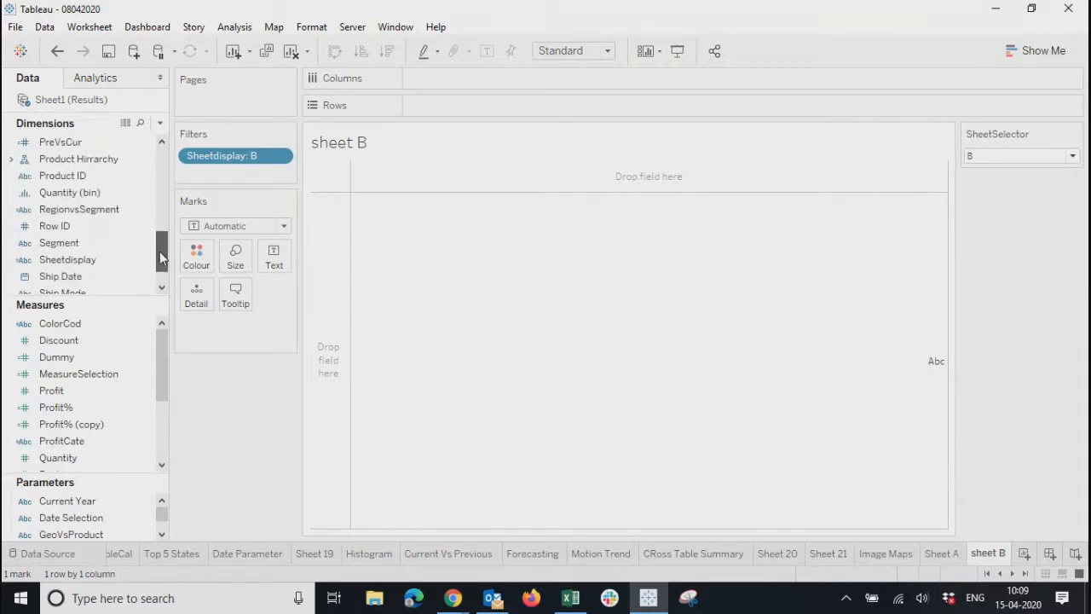
left_click(123, 142)
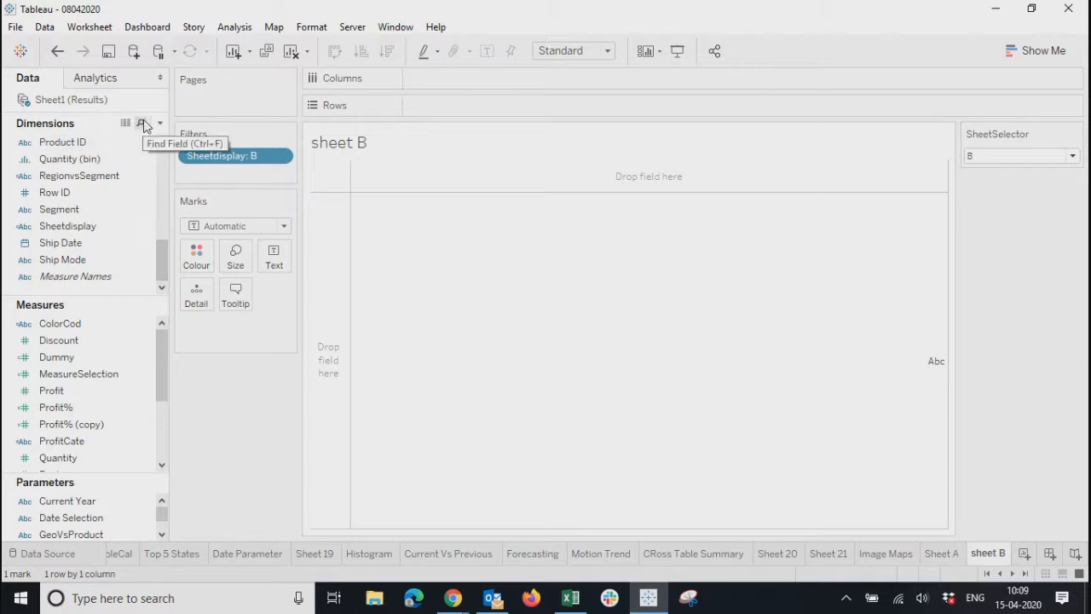
left_click(141, 122)
type("pro")
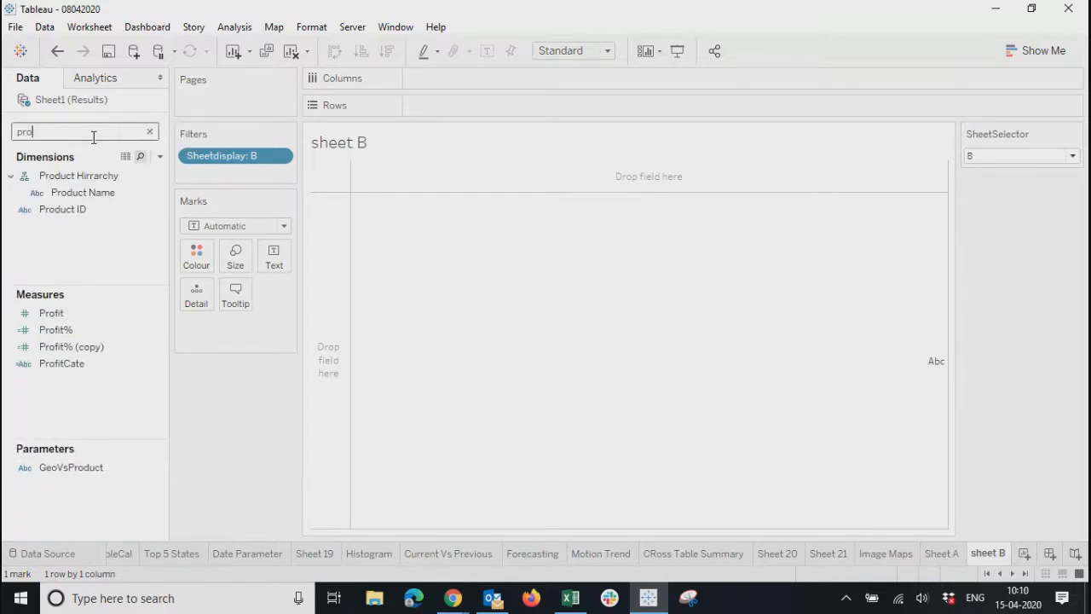
Put Product Name on the rows with all members and Profit on the columns of sheet B
left_click_drag(79, 193, 439, 106)
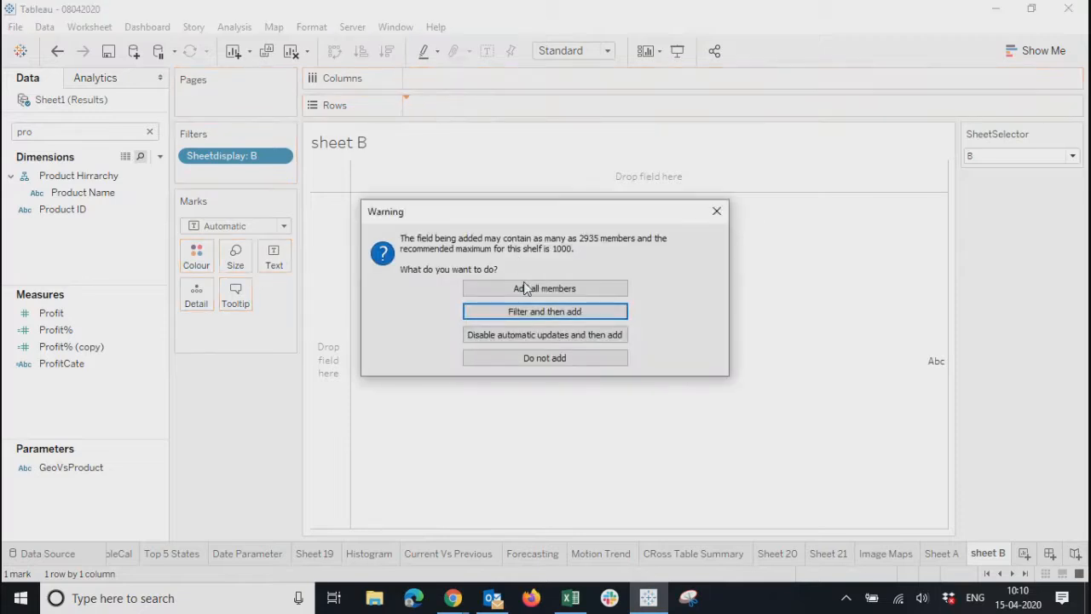
left_click(526, 288)
left_click_drag(64, 314, 516, 88)
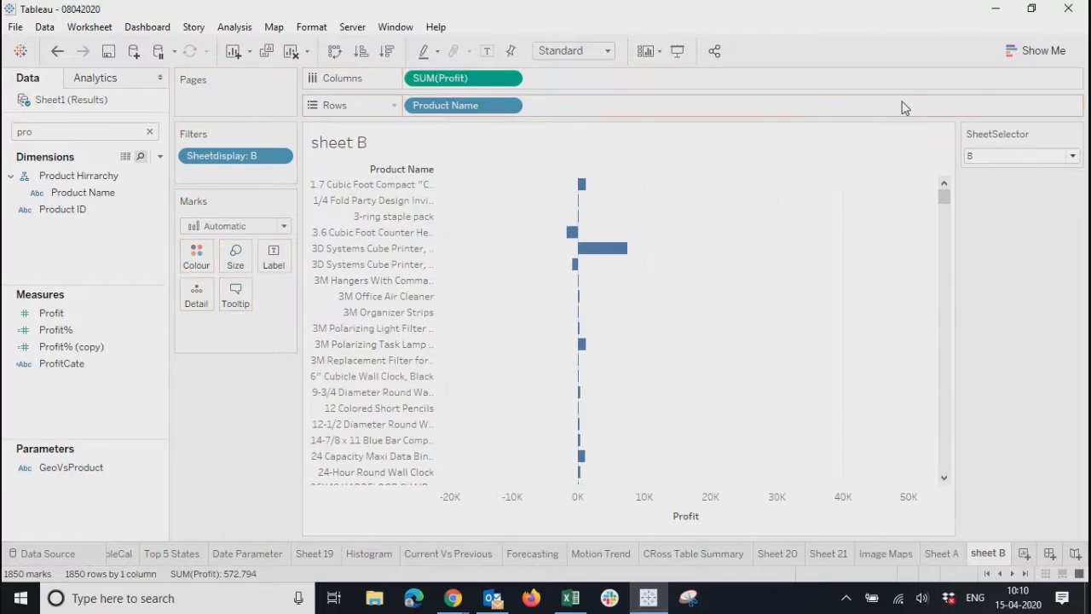
Sort the product names on sheet B in descending order of Profit
left_click(1042, 50)
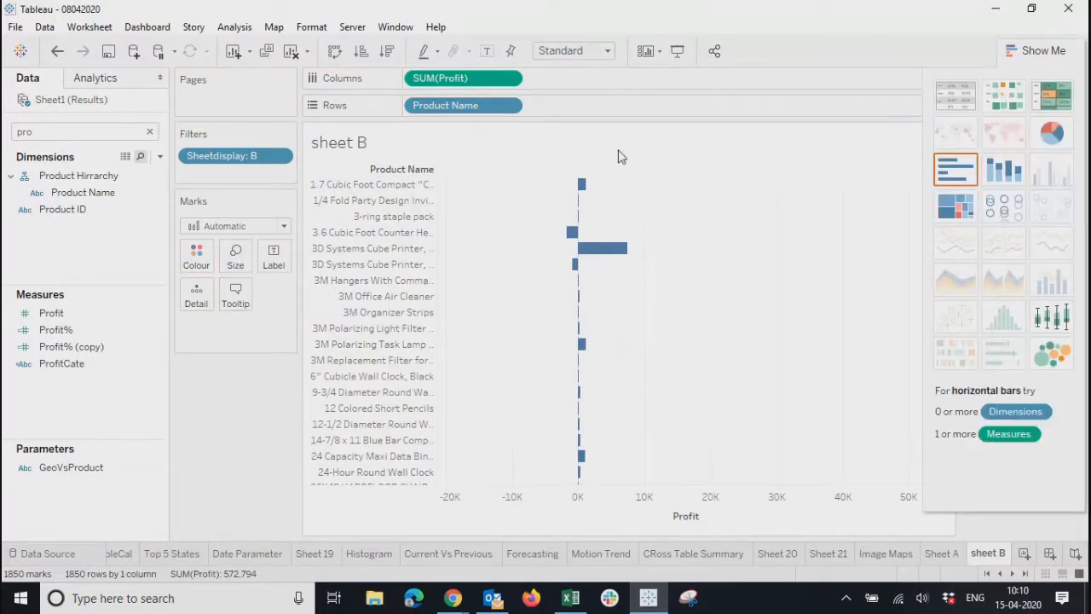
left_click(386, 51)
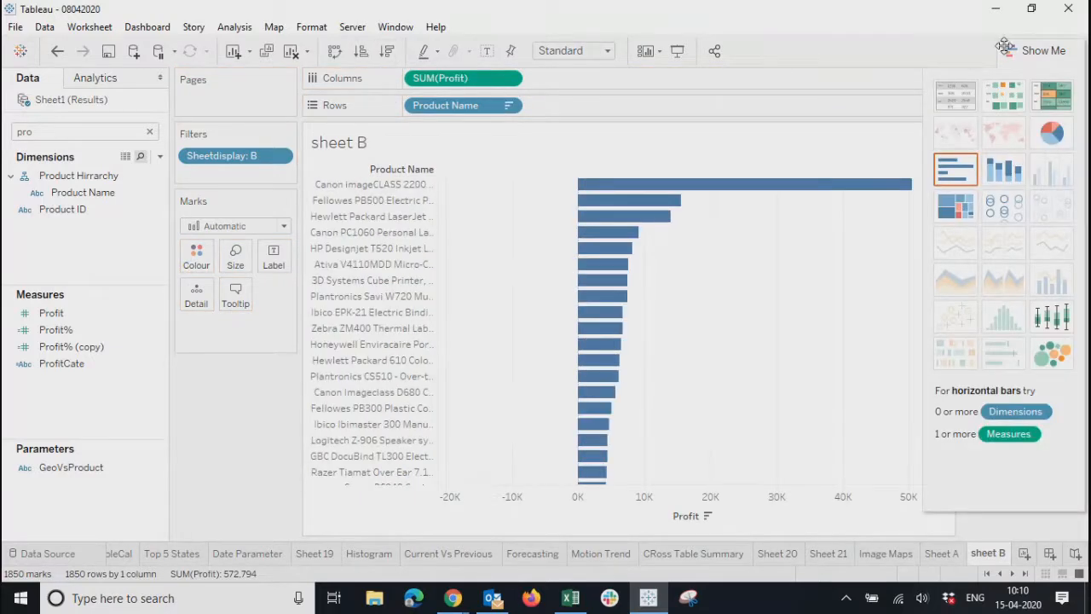
left_click(1005, 47)
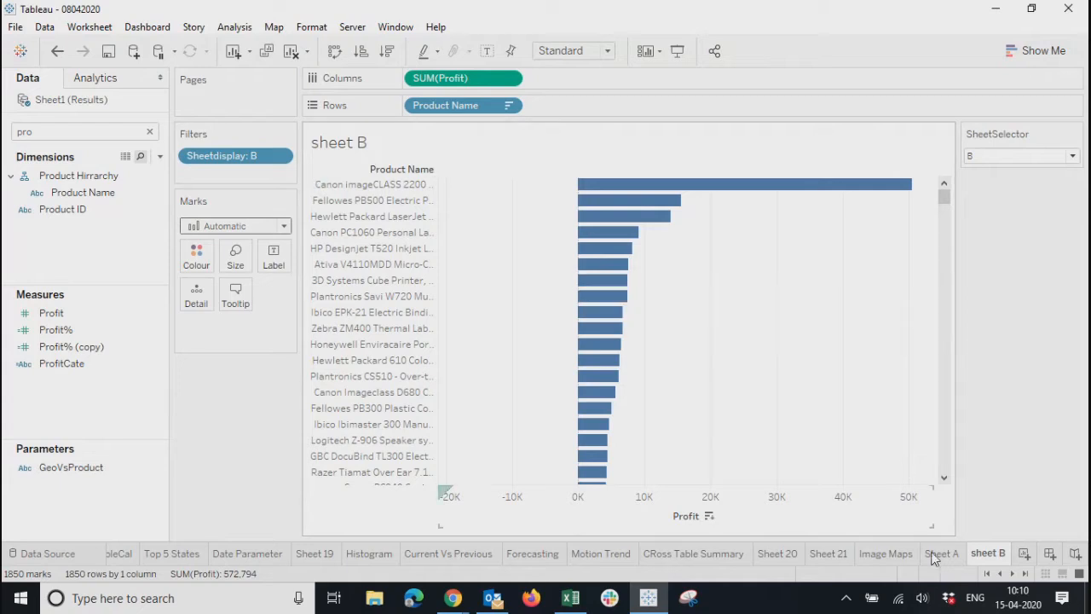
Rename the sheet B worksheet as Sheet B with a capital S
double_click(984, 552)
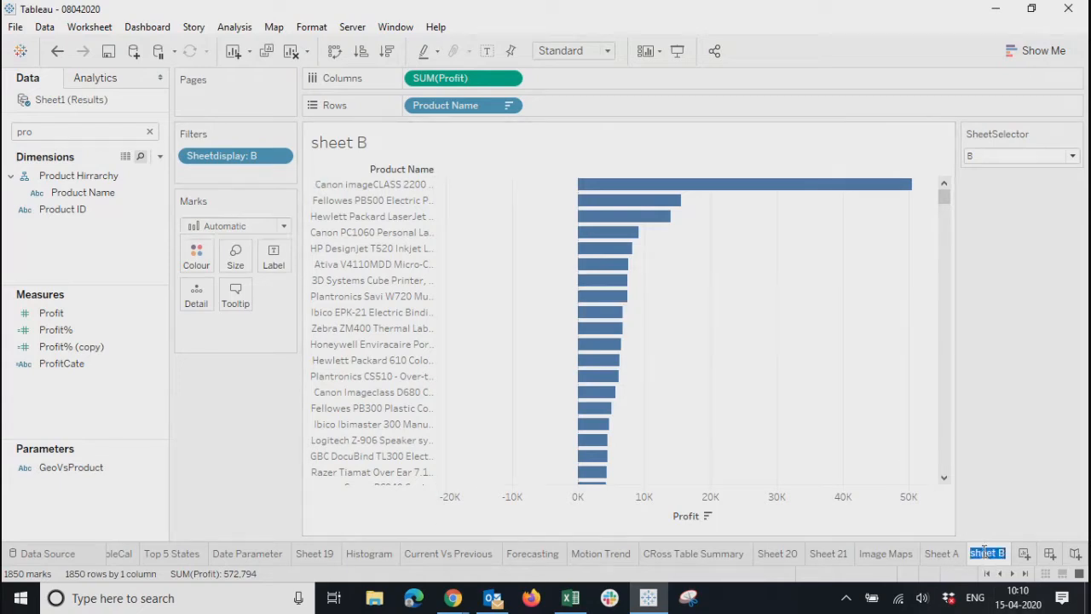
key("Left")
key("Delete")
type("S")
key("Return")
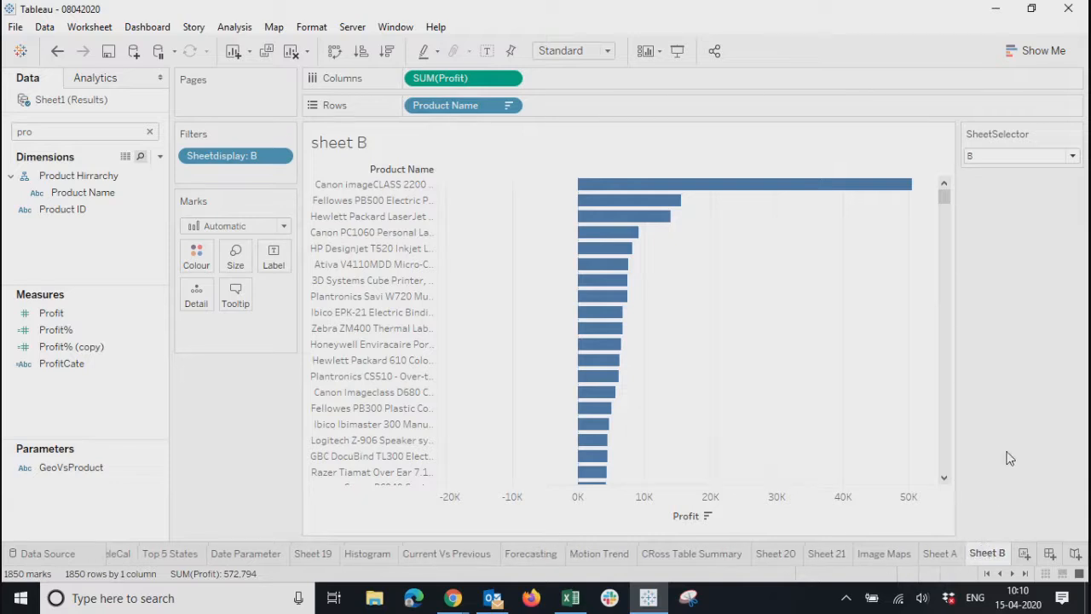
Test the SheetSelector parameter on Sheet A by switching it between A and B, ending on B
left_click(941, 556)
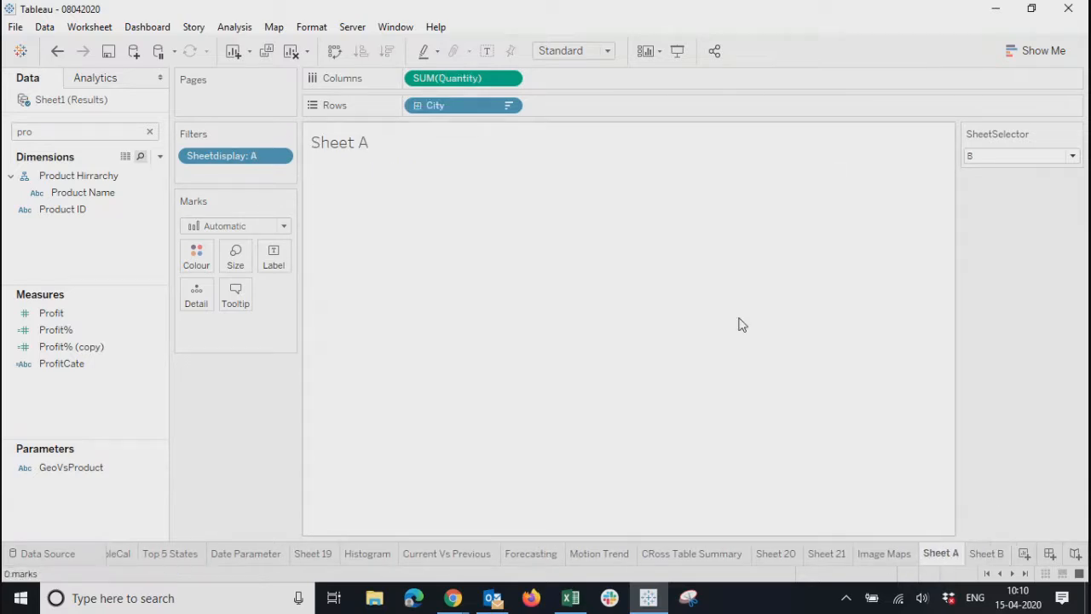
left_click(1009, 158)
left_click(988, 172)
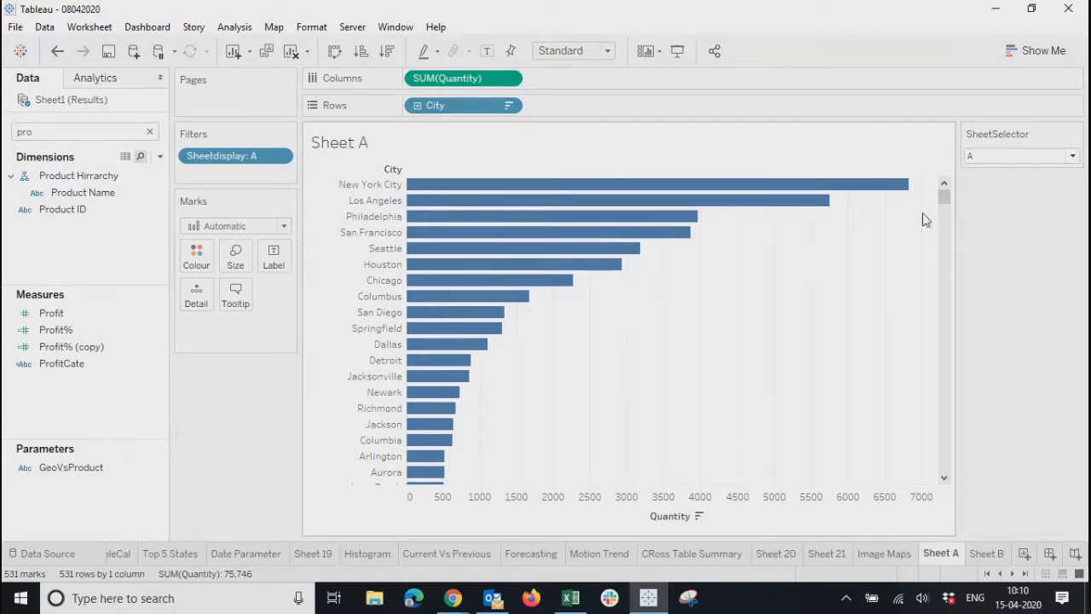
left_click(1012, 162)
left_click(1000, 181)
left_click(1008, 159)
left_click(1001, 170)
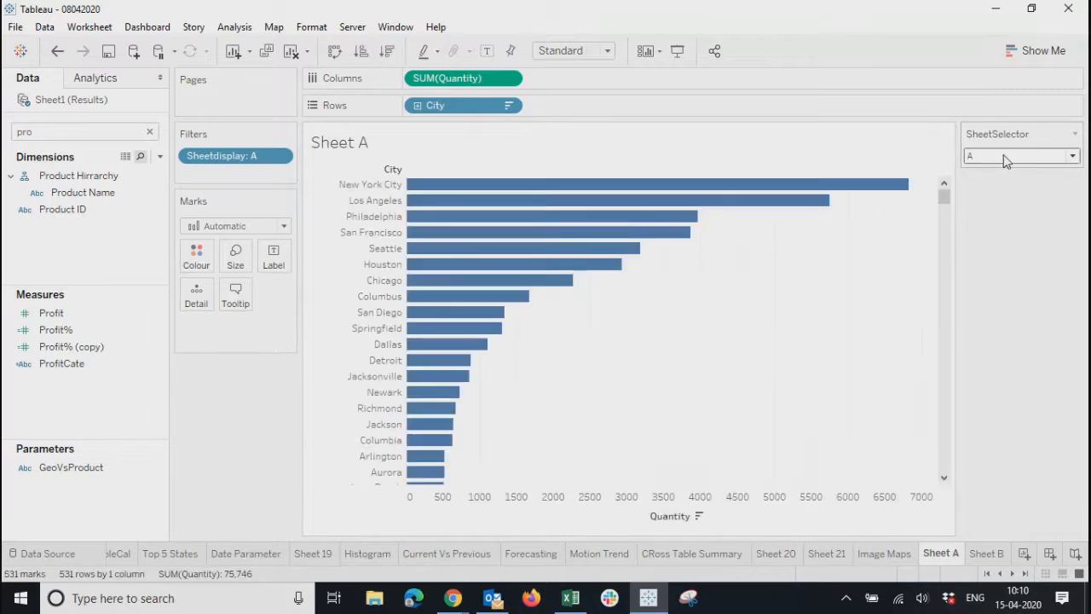
left_click(1003, 155)
left_click(994, 186)
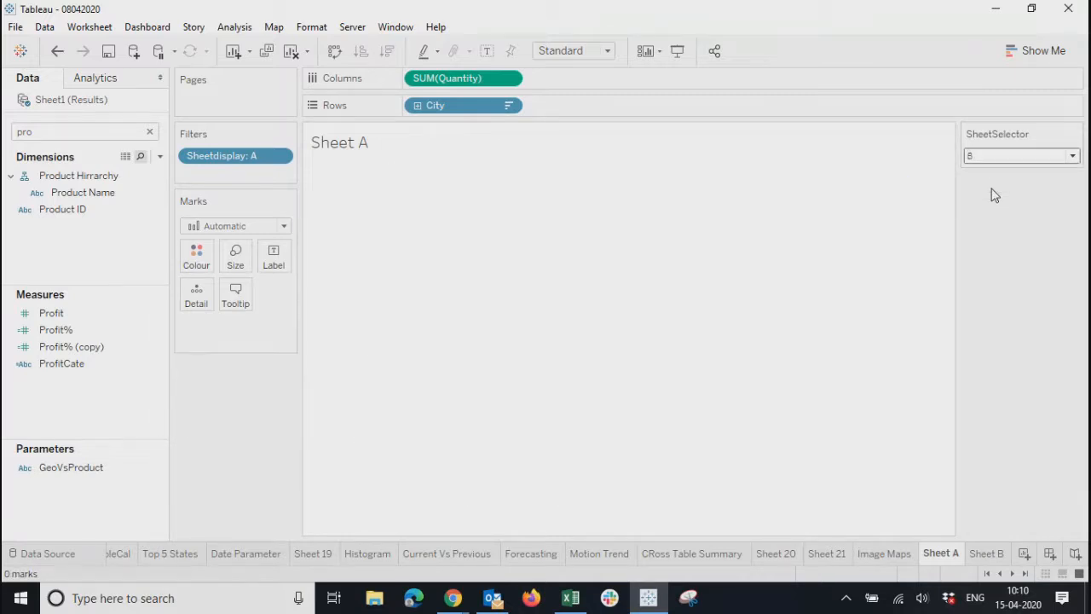
left_click(1020, 158)
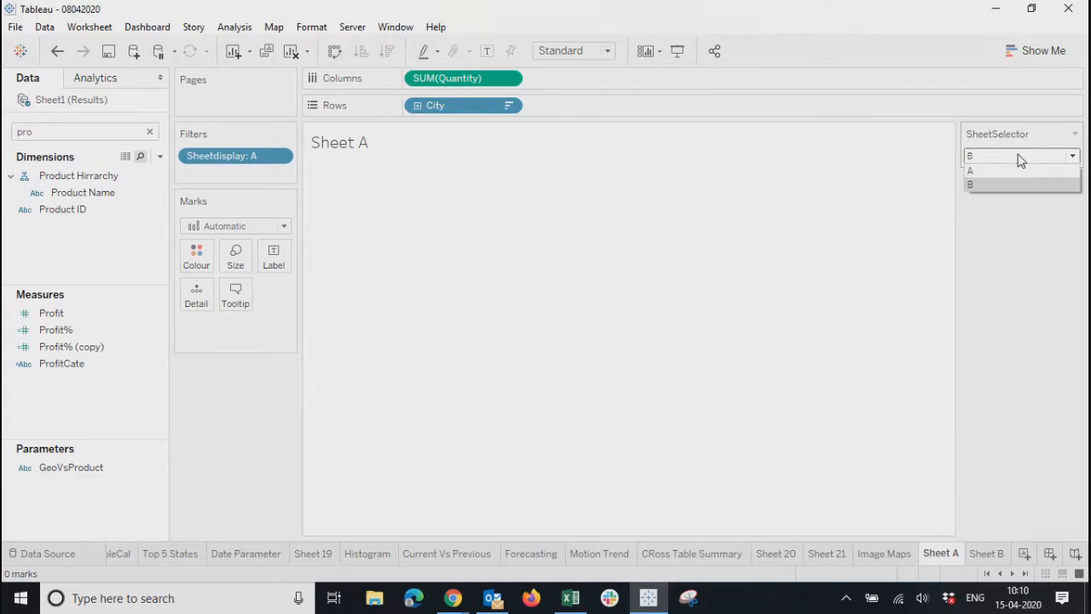
left_click(1028, 263)
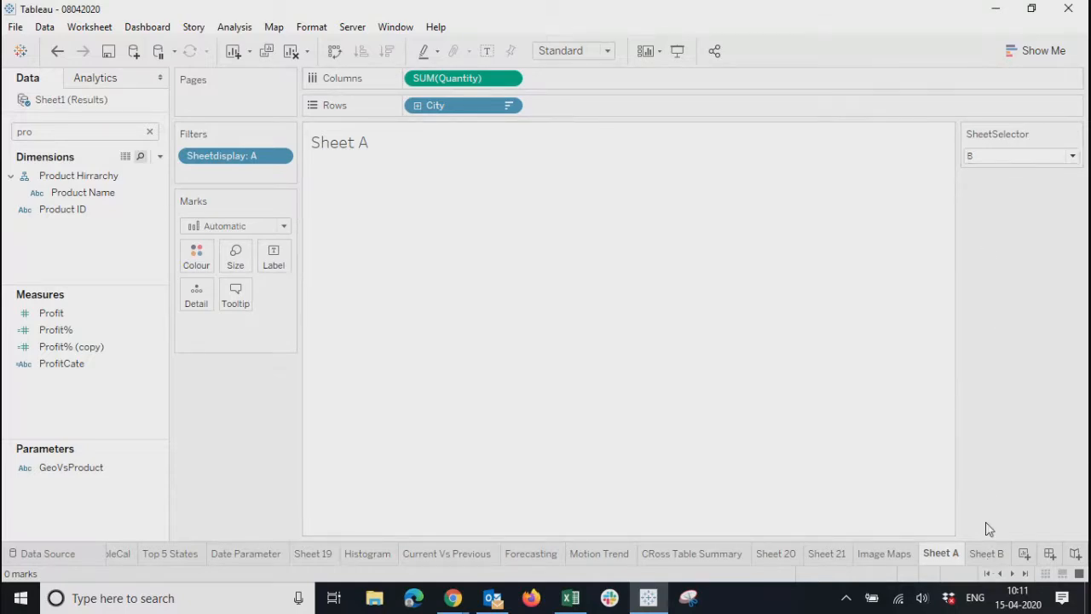
Set SheetSelector to A on Sheet B, and compare how Sheet A and Sheet B respond
left_click(984, 552)
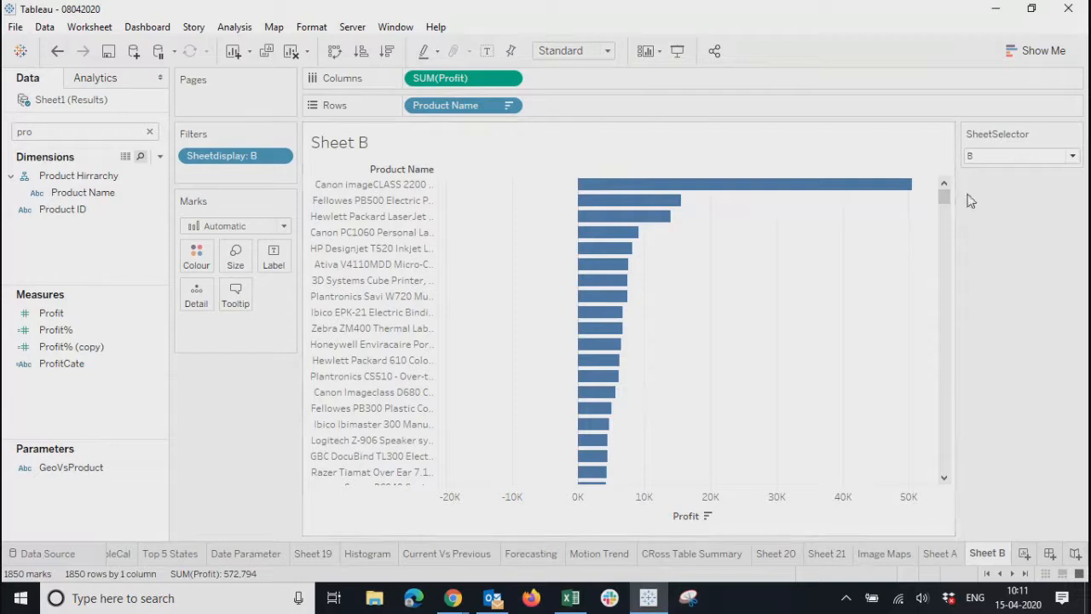
left_click(977, 165)
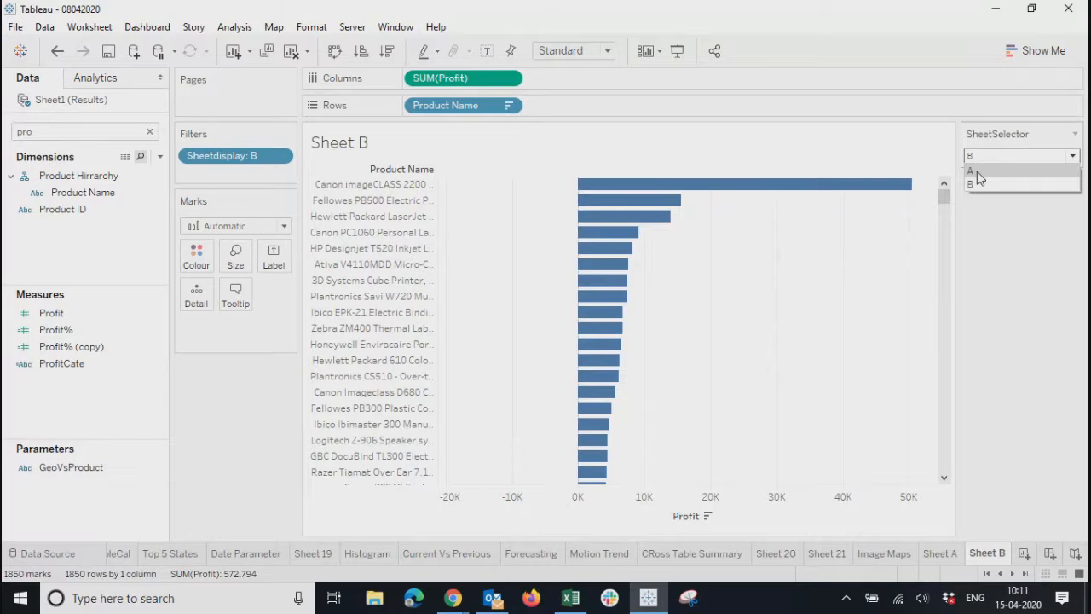
left_click(977, 171)
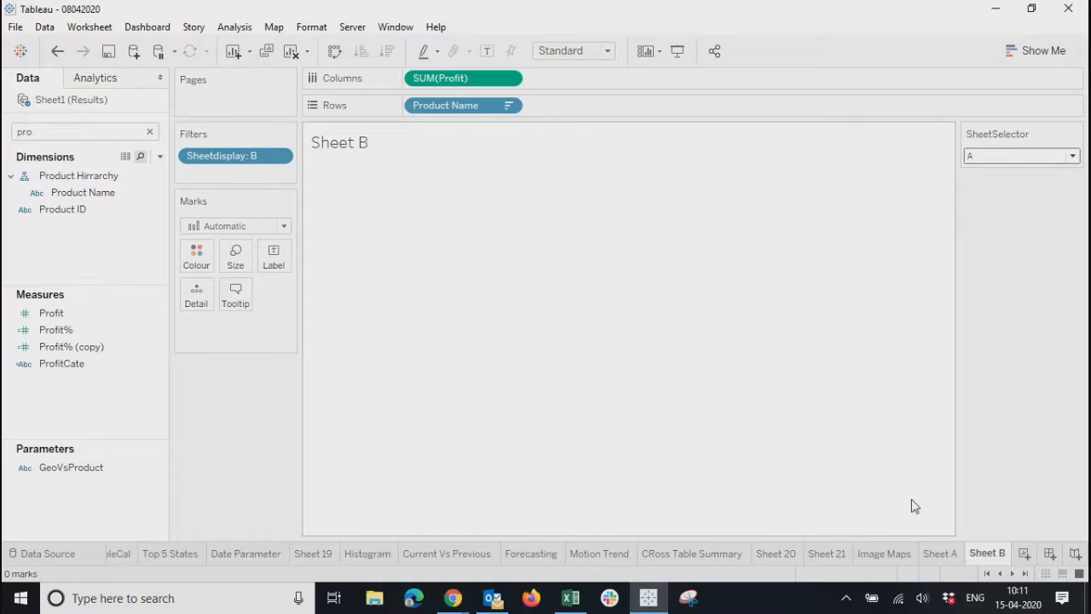
left_click(941, 554)
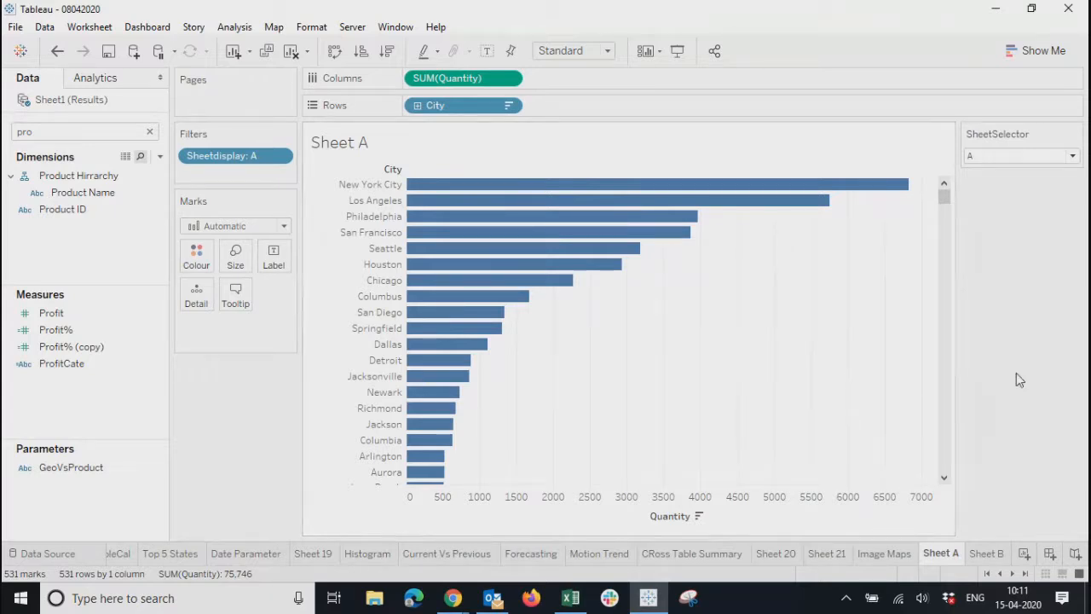
left_click(985, 553)
left_click(940, 553)
left_click(997, 554)
Create a new dashboard with a horizontal container holding Sheet B to the left of Sheet A
left_click(1049, 554)
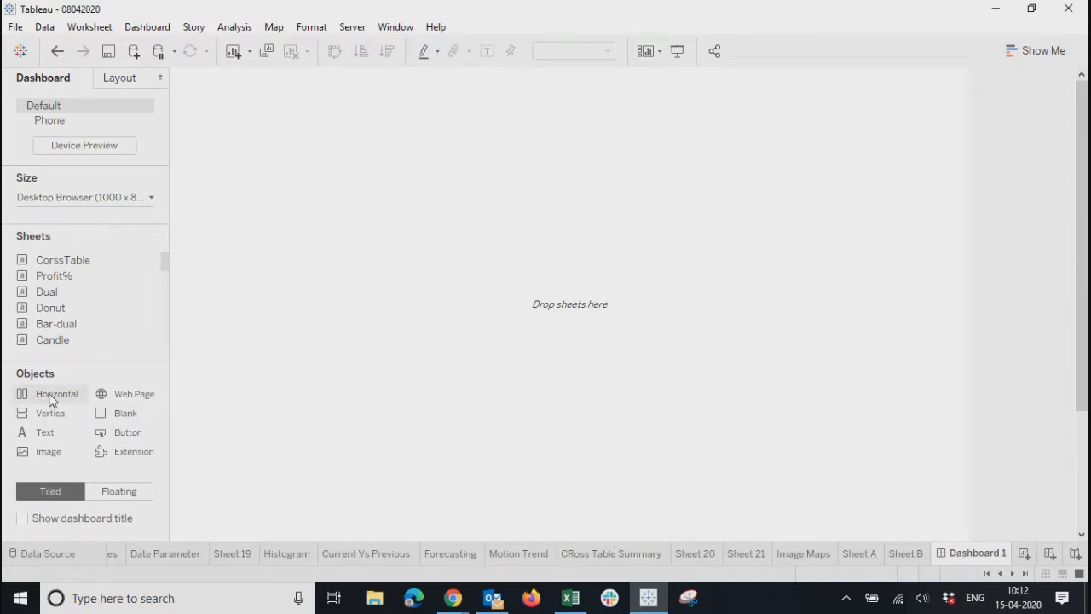
left_click_drag(53, 396, 419, 239)
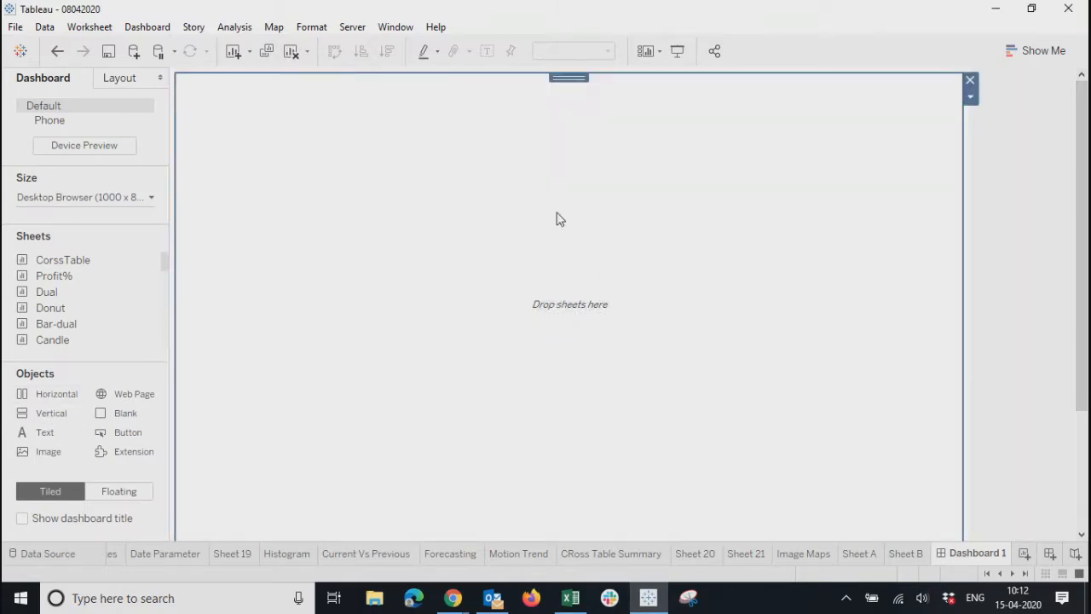
left_click_drag(164, 264, 163, 363)
left_click_drag(68, 324, 299, 260)
double_click(60, 341)
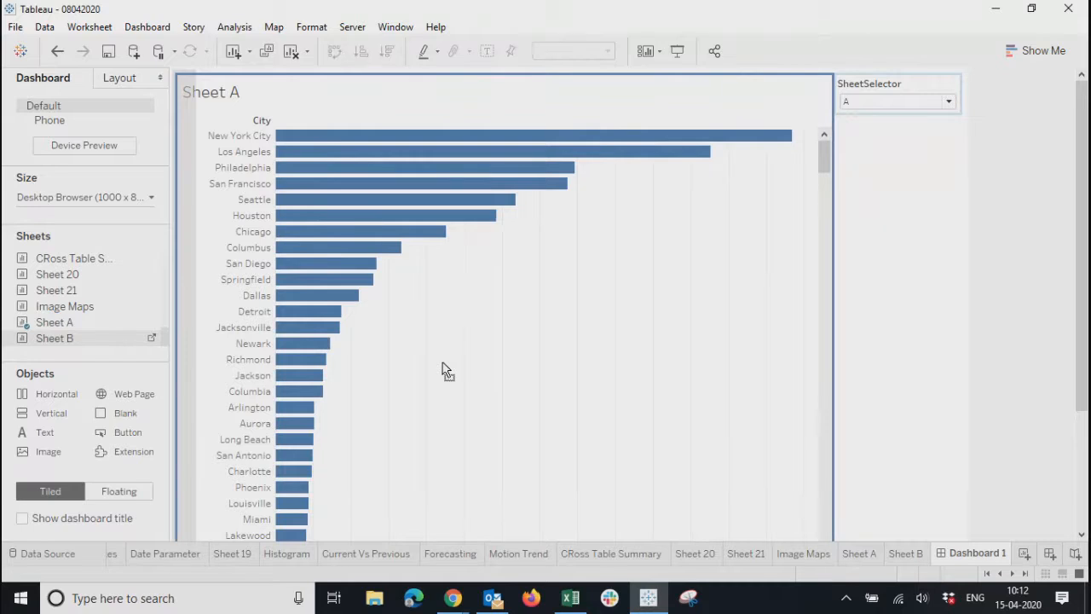
Make the SheetSelector container floating, move it over the empty area of Sheet A's chart, and shrink its height to fit the control
left_click(920, 337)
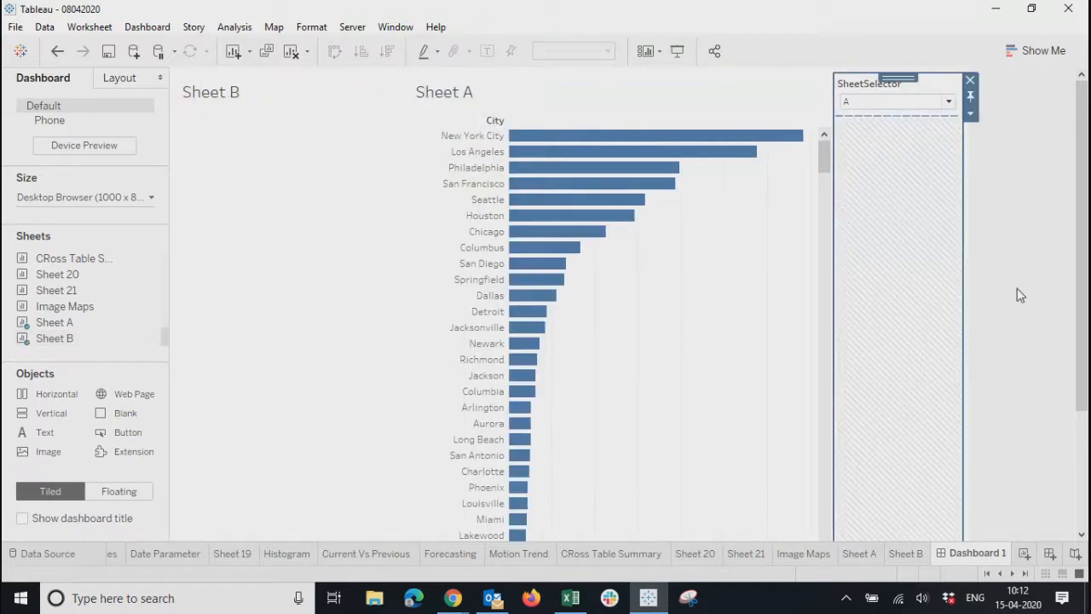
left_click(1049, 293)
left_click(907, 205)
left_click(970, 112)
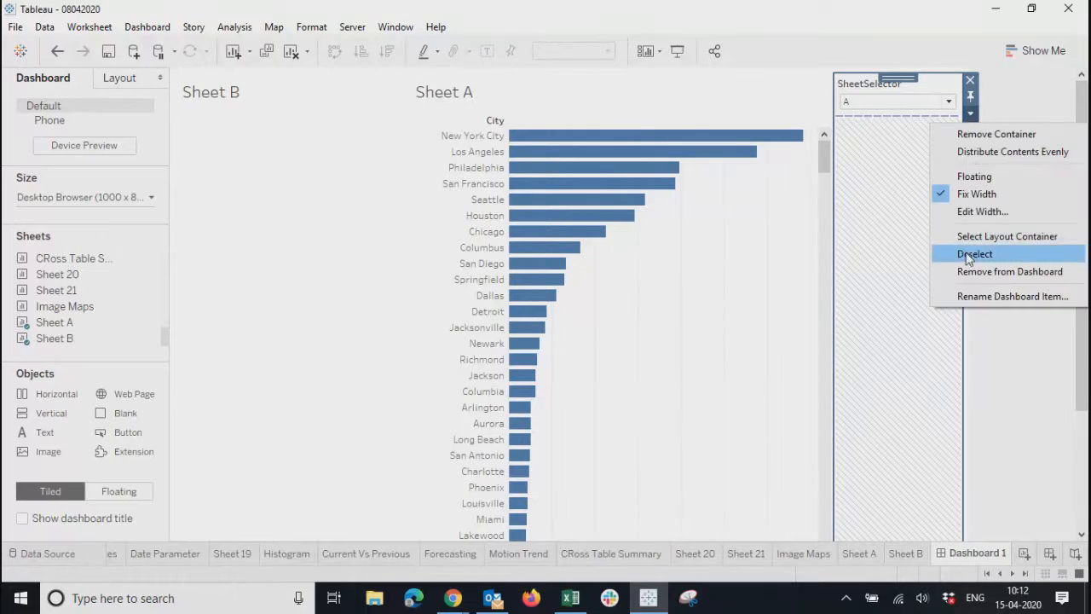
left_click(972, 177)
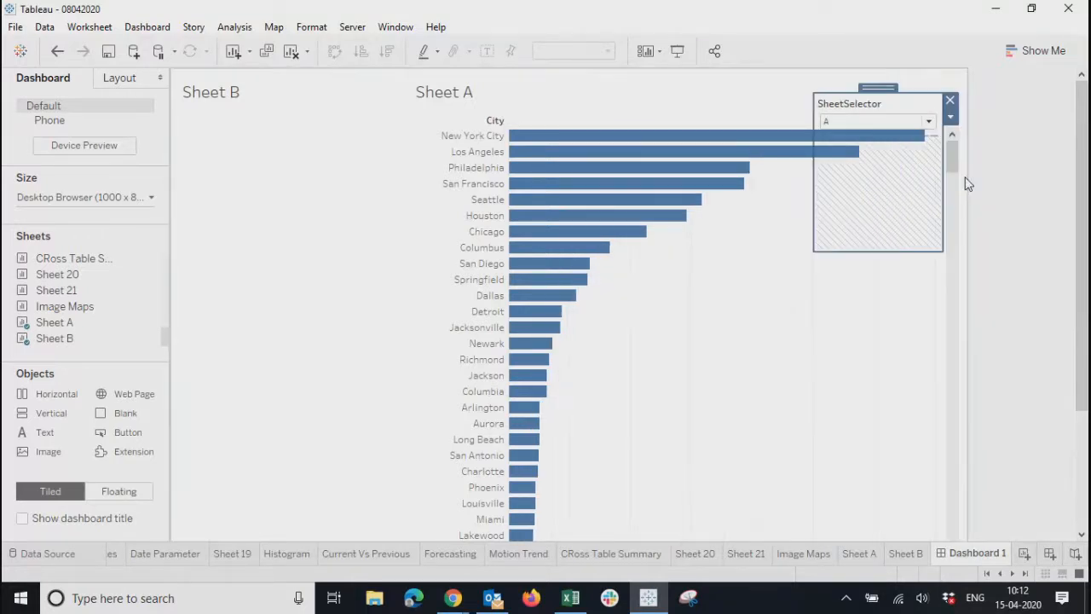
left_click_drag(873, 85, 833, 218)
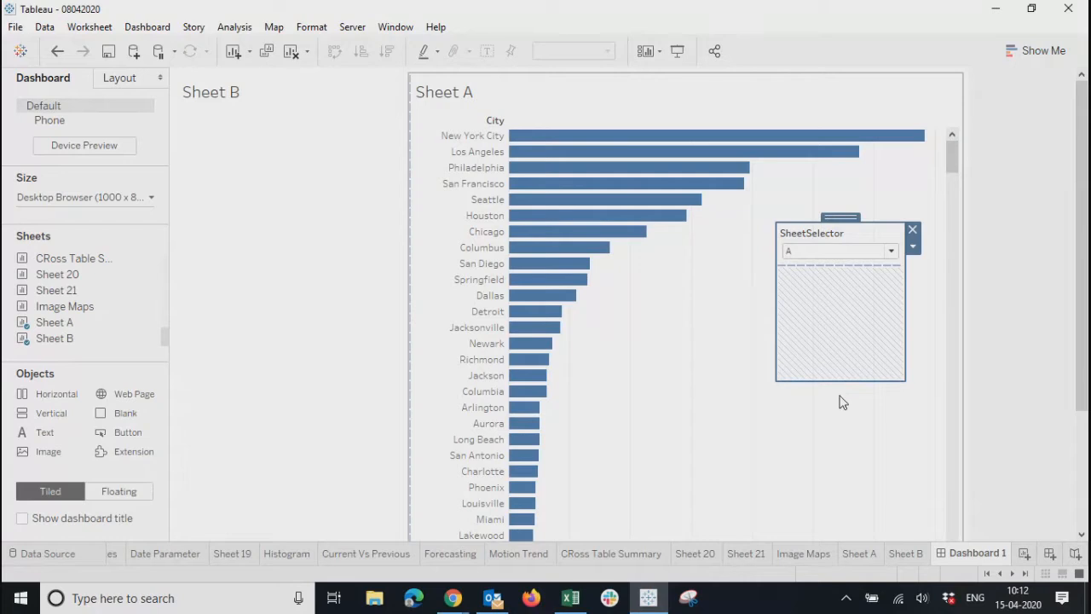
left_click_drag(839, 383, 835, 268)
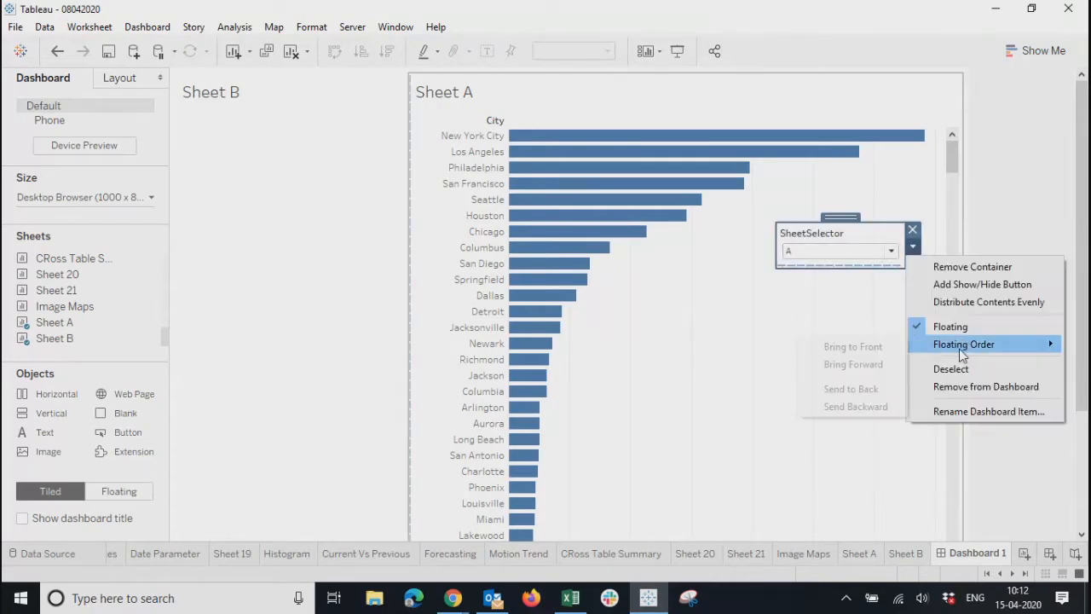
Test the sheet switching on the dashboard by changing SheetSelector between B and A, ending on A
left_click(840, 249)
left_click(842, 251)
left_click(818, 277)
left_click(821, 253)
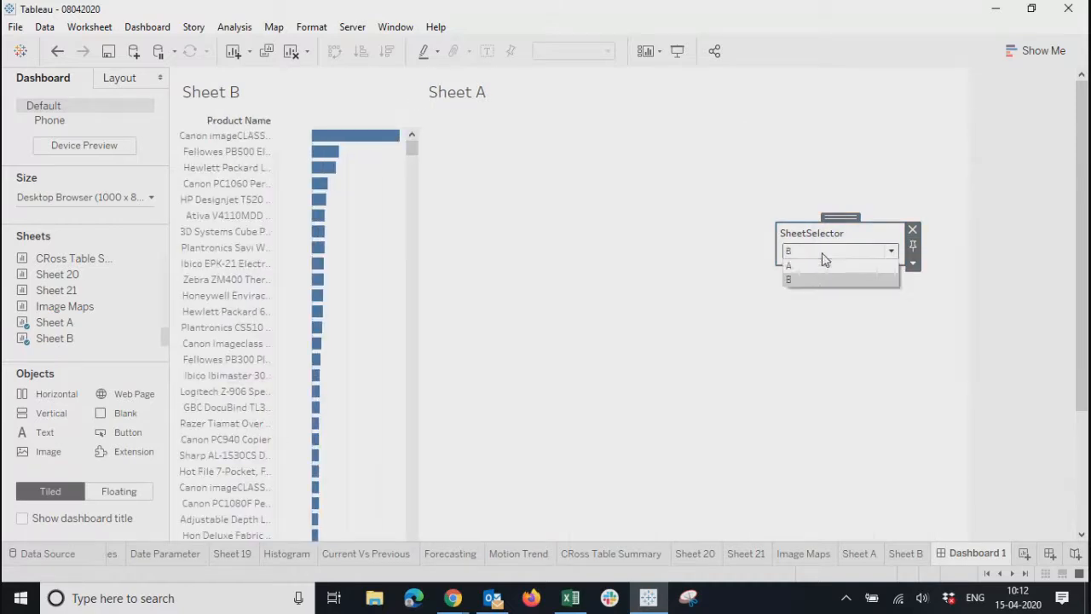
left_click(811, 267)
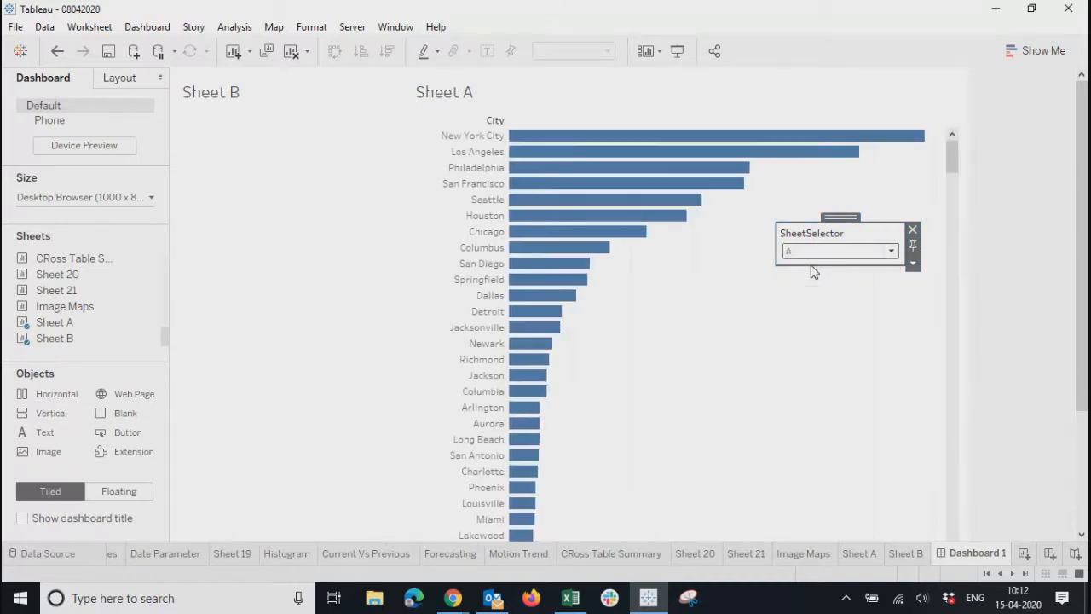
left_click(804, 254)
left_click(801, 281)
left_click(811, 252)
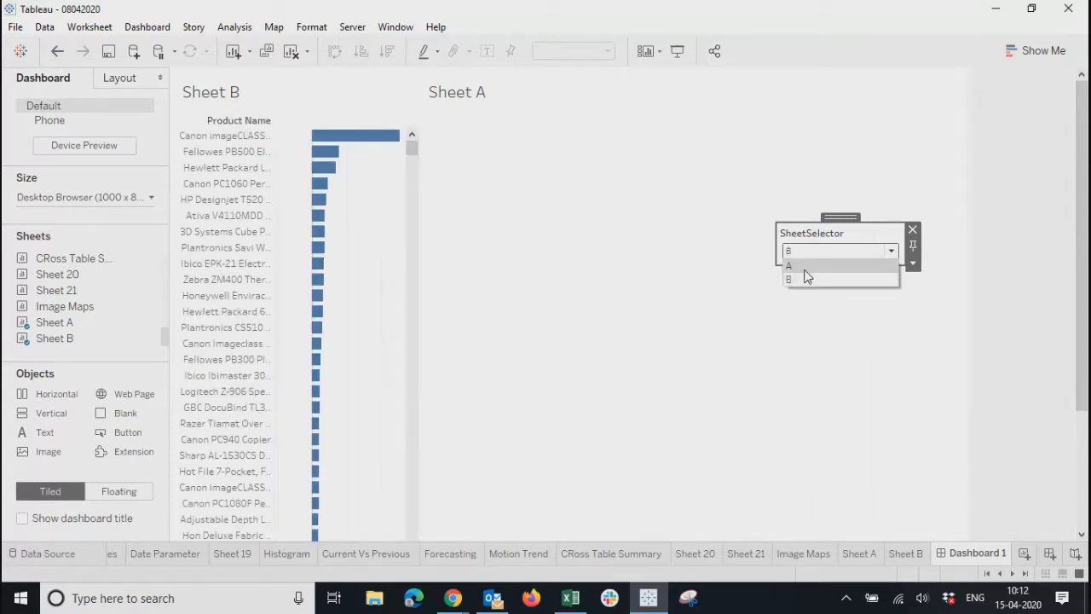
left_click(805, 270)
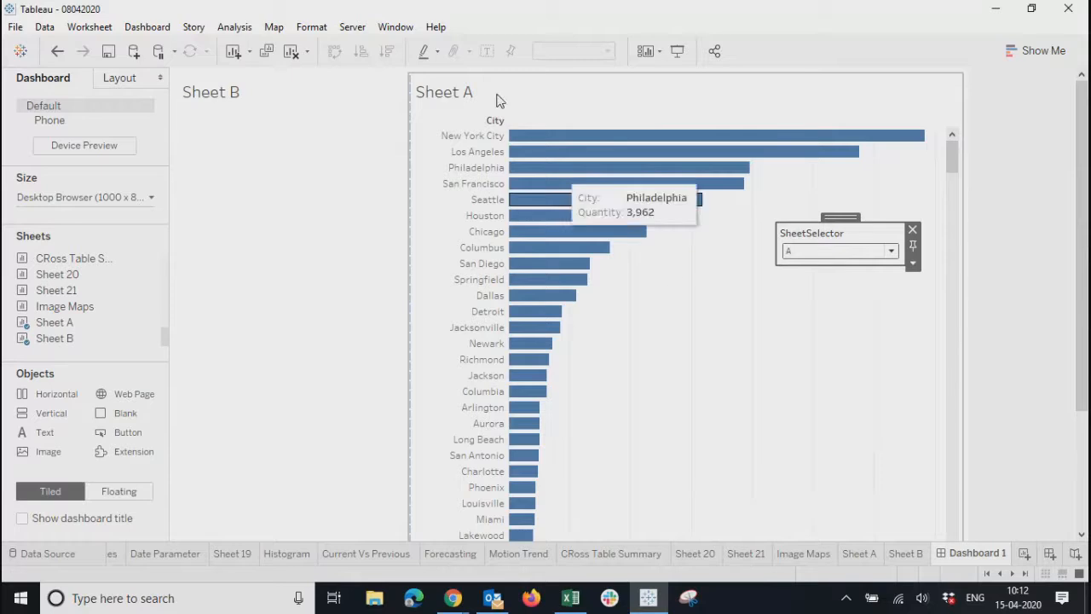
Hide the titles of Sheet A and Sheet B on the dashboard
left_click(452, 99)
right_click(453, 99)
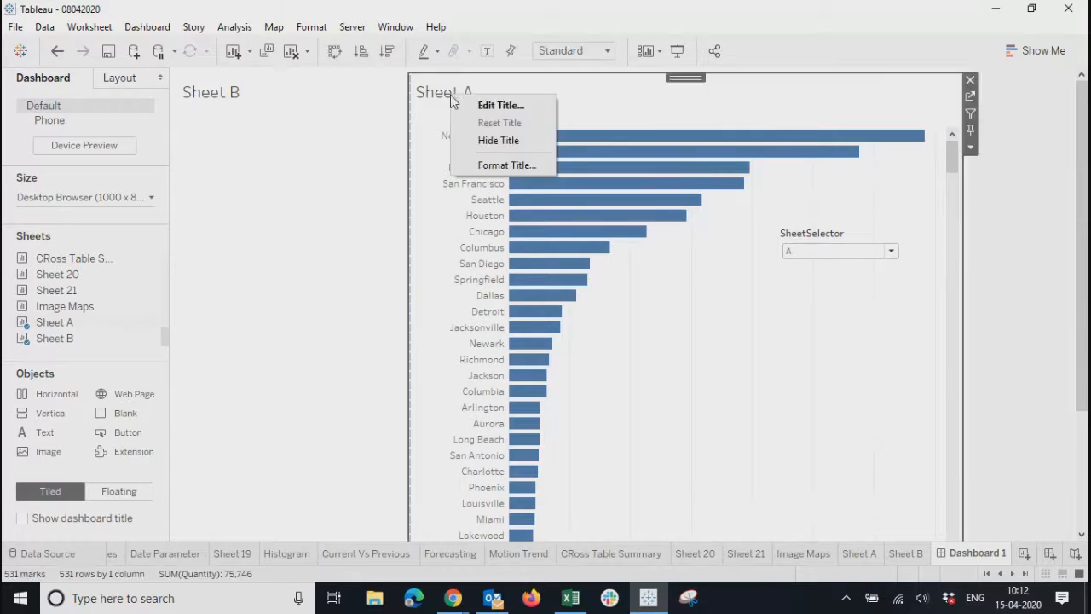
left_click(500, 140)
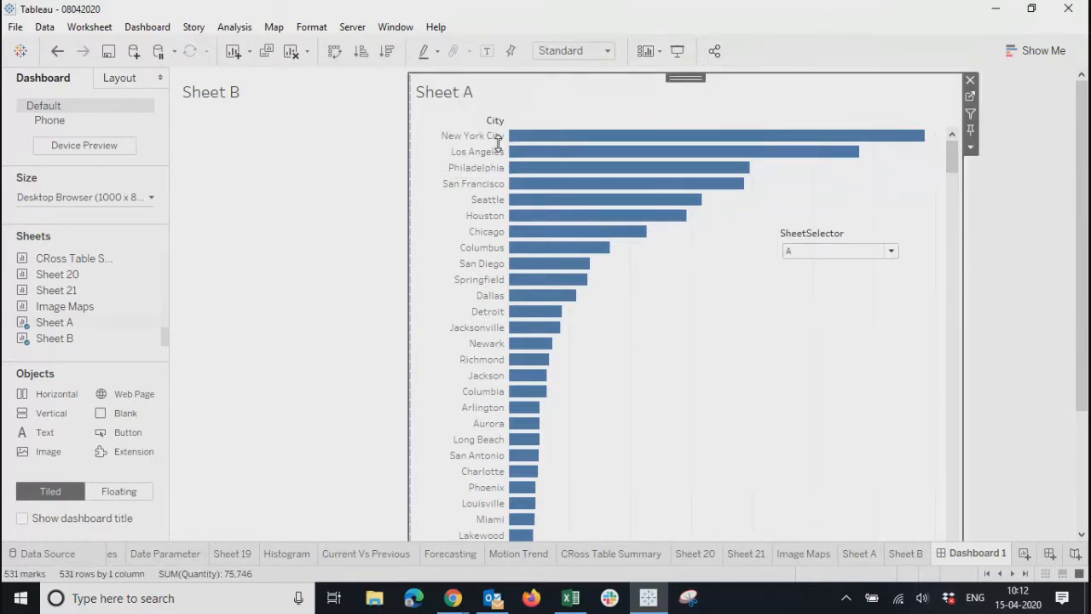
left_click(294, 94)
right_click(243, 91)
left_click(271, 136)
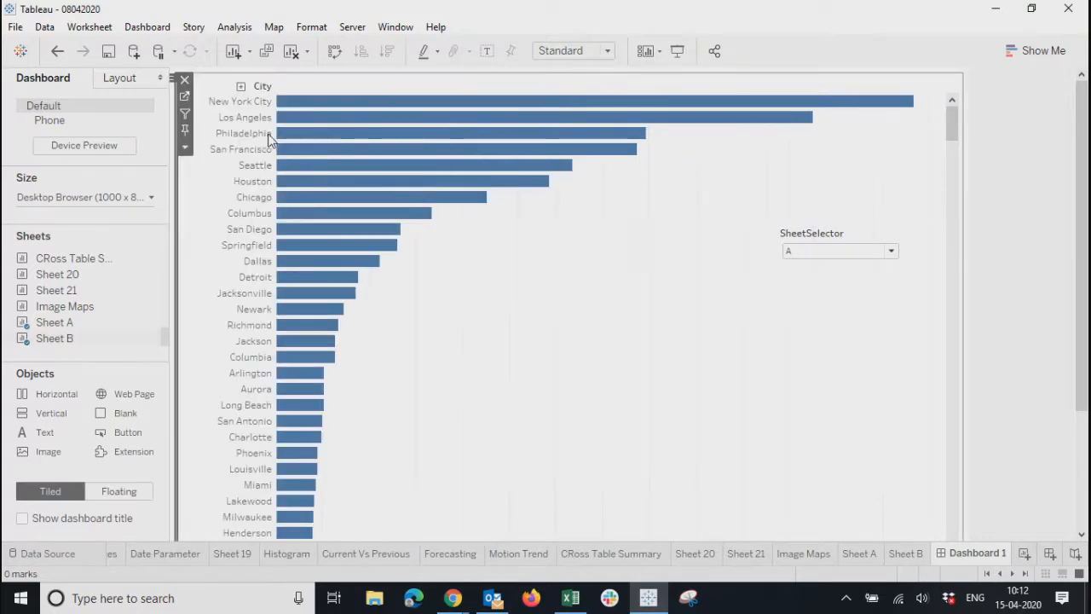
left_click(841, 311)
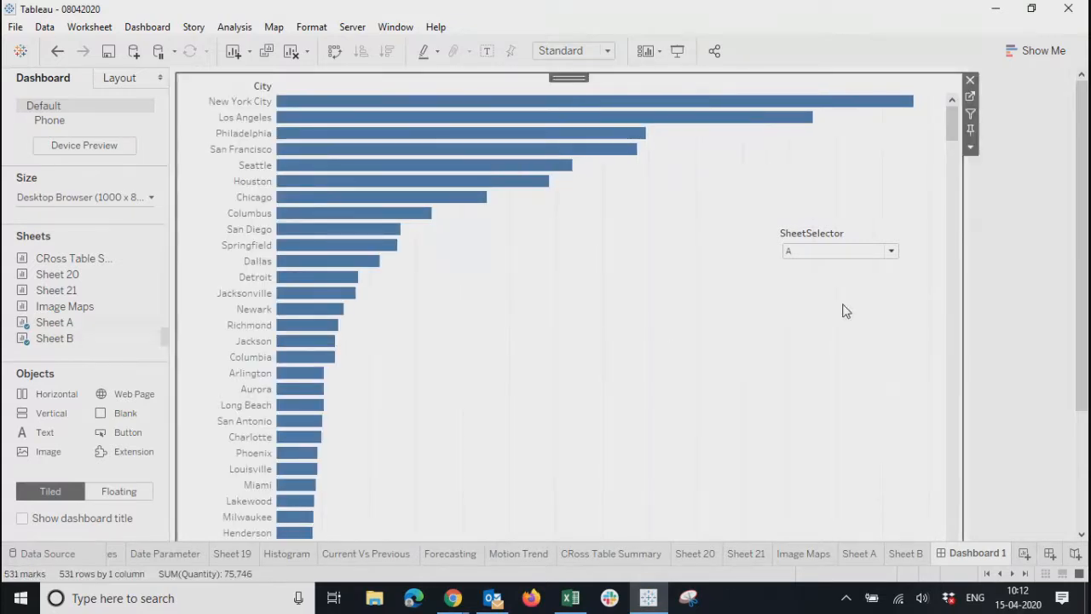
Make the SheetSelector control itself floating and place it over the empty area of the city chart
left_click(849, 237)
right_click(823, 203)
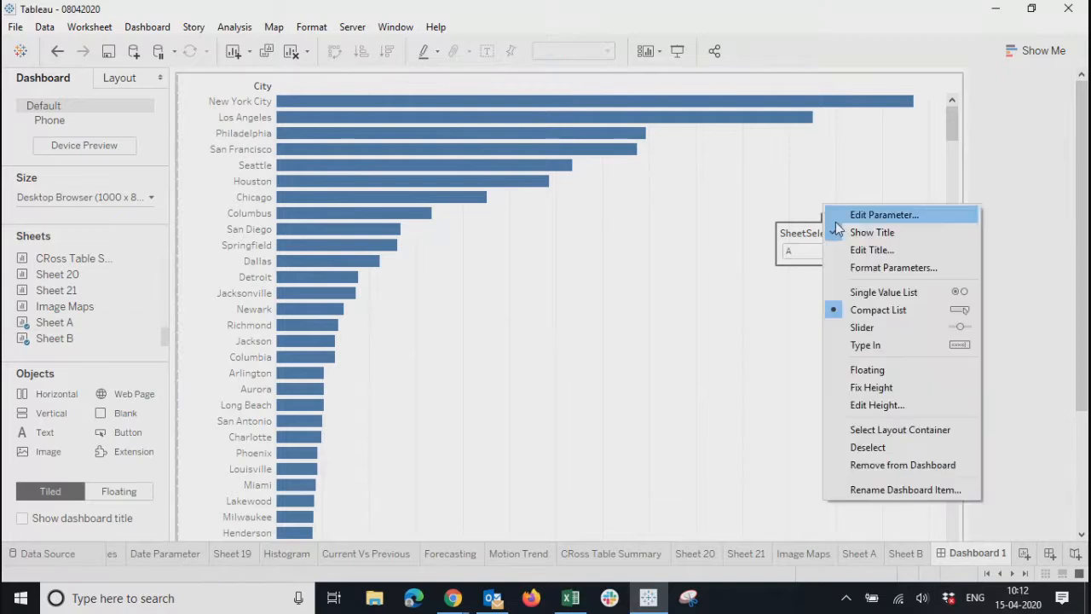
left_click(806, 236)
left_click_drag(852, 220, 824, 213)
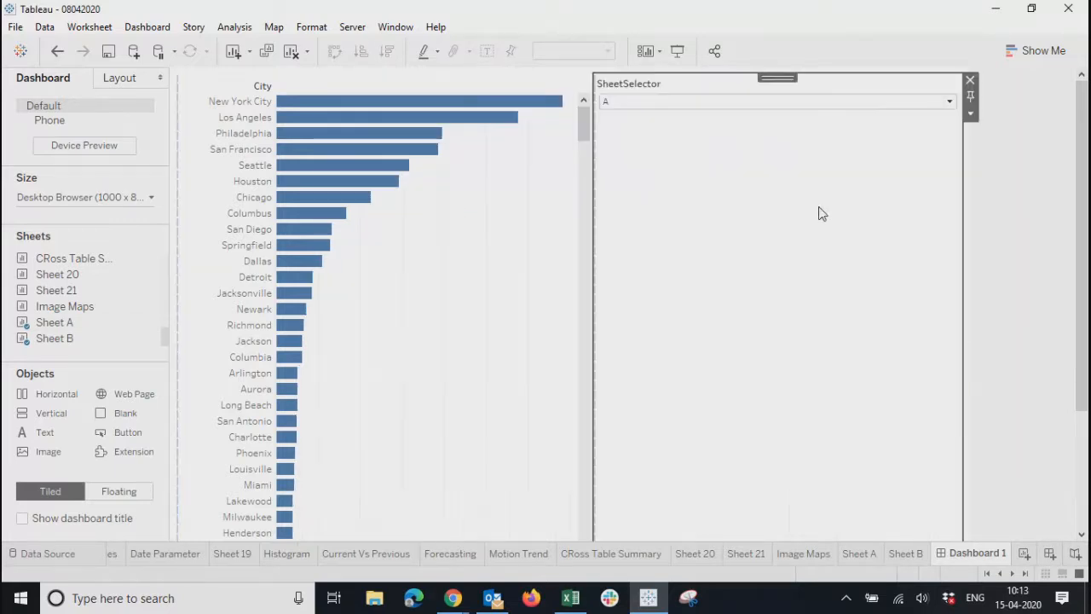
left_click(969, 113)
left_click(970, 290)
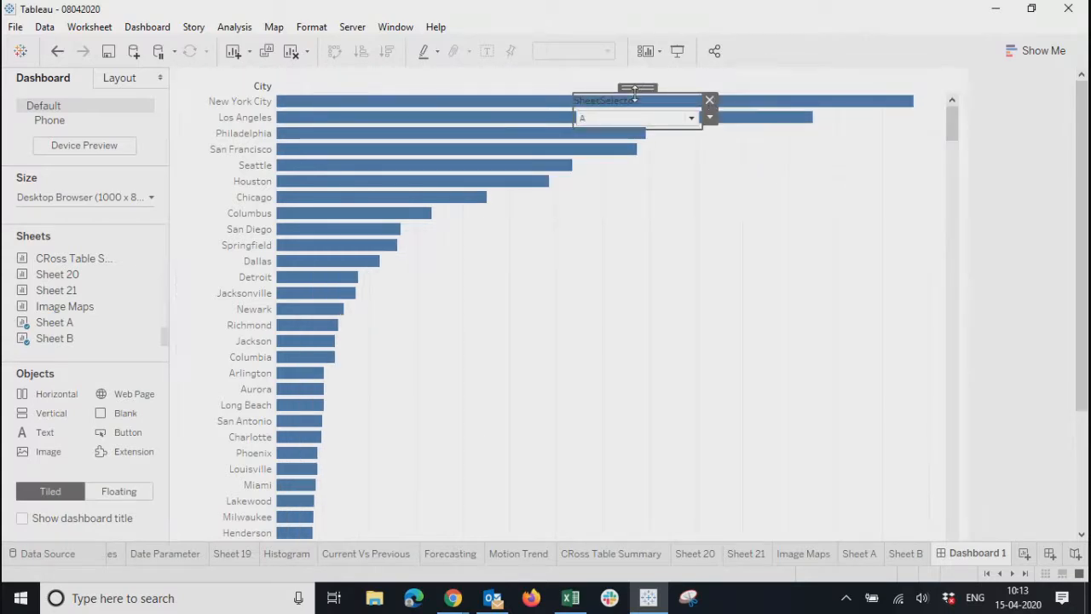
left_click_drag(634, 87, 801, 236)
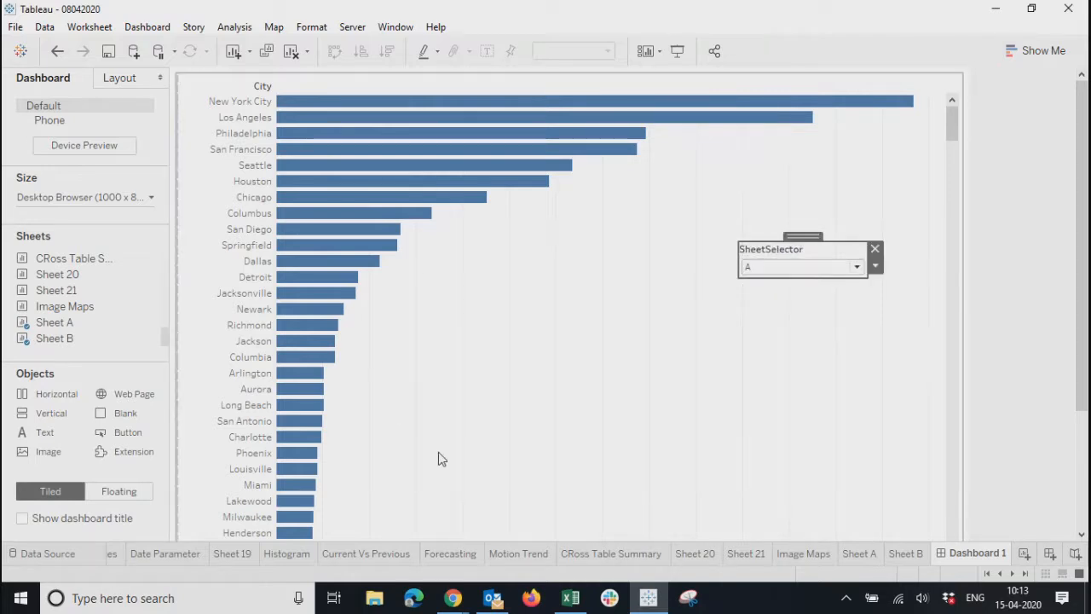
left_click(535, 344)
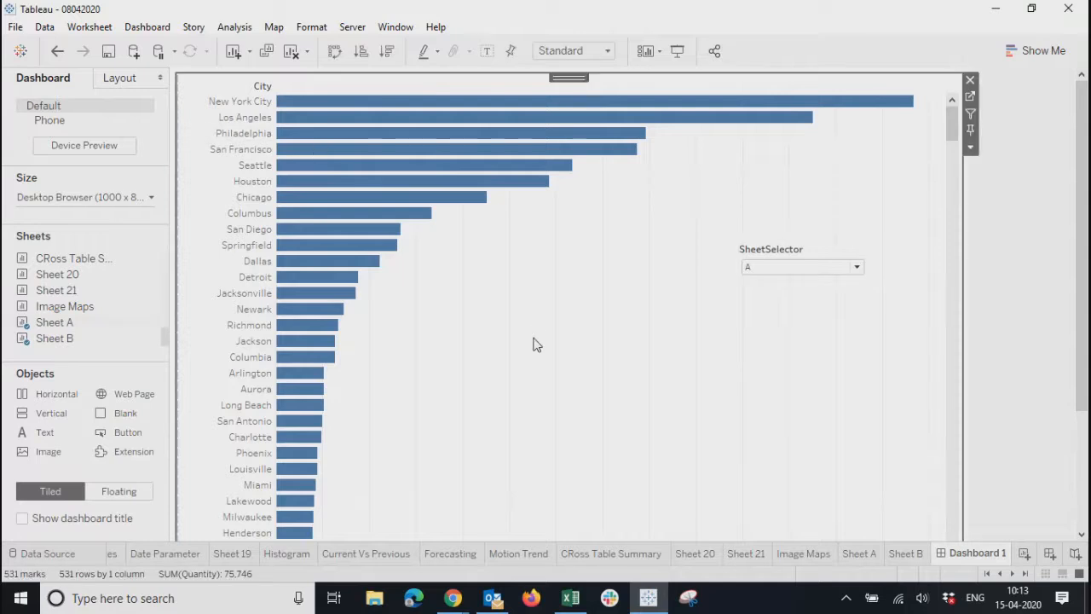
Set SheetSelector to B and widen the Product Name column so longer product names fit
left_click(814, 267)
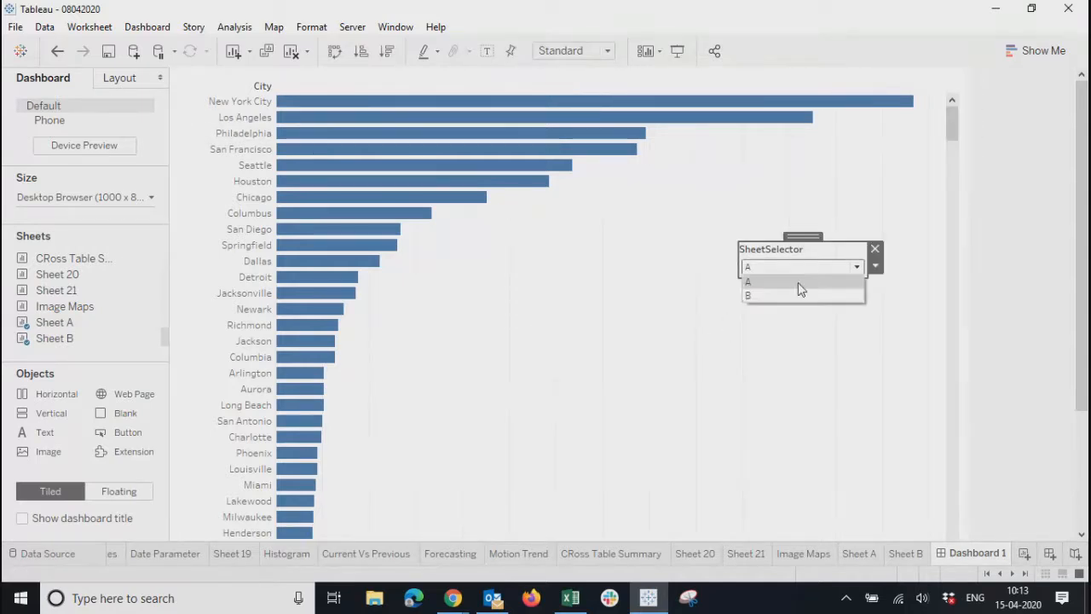
left_click(773, 294)
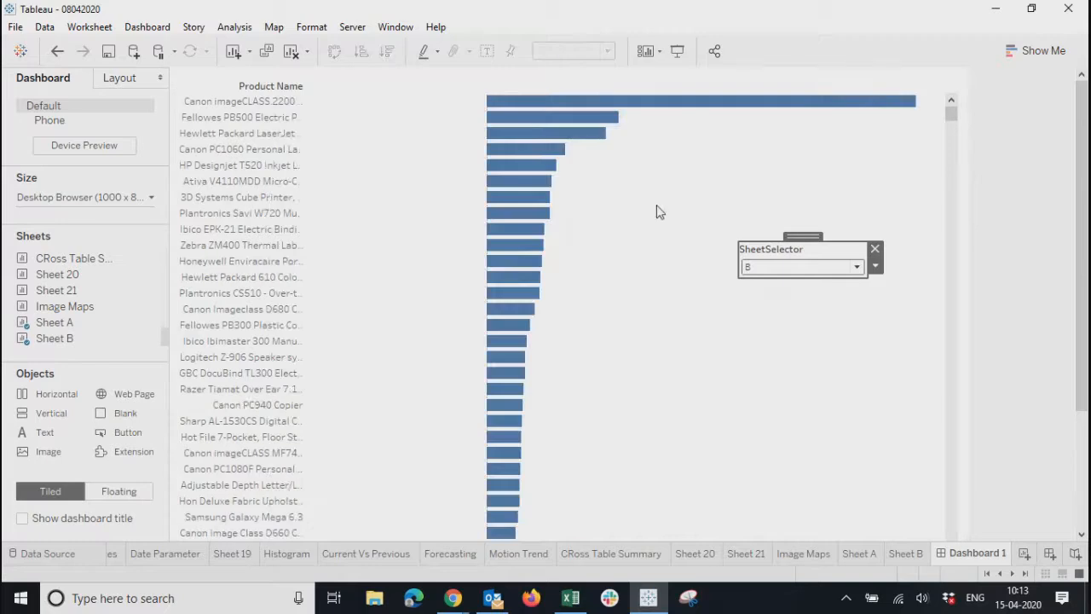
left_click(306, 308)
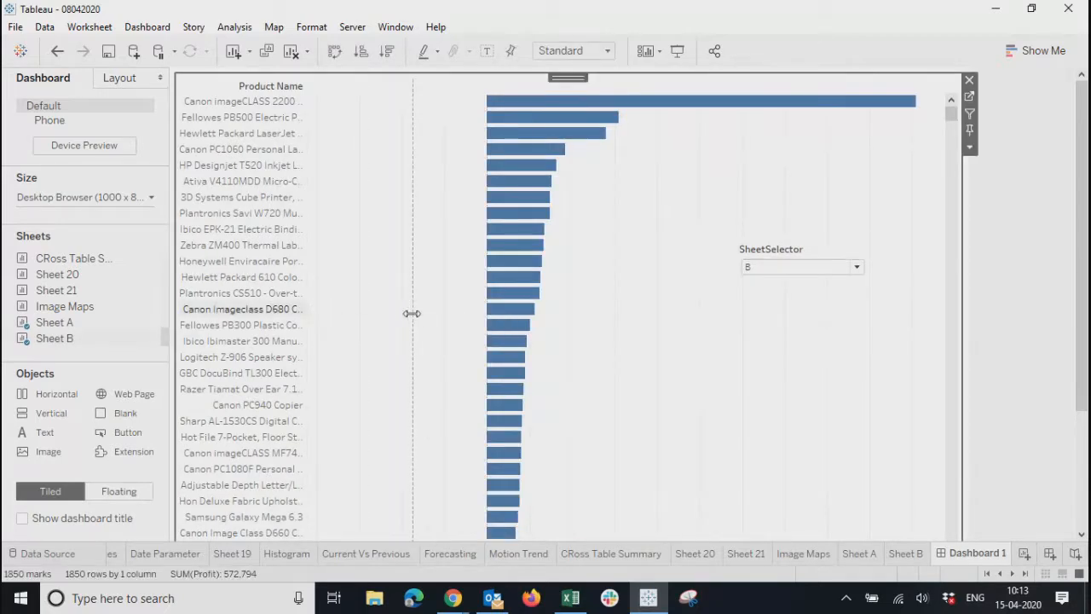
left_click_drag(411, 313, 487, 307)
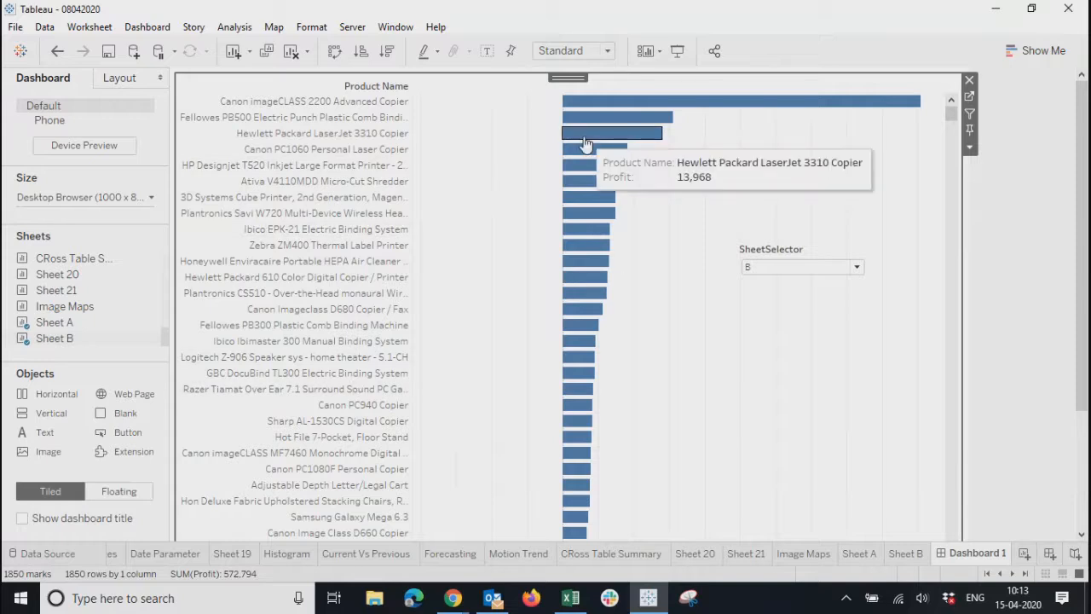
Test the untitled dashboard by repeatedly switching SheetSelector between A and B, ending on B
left_click(809, 268)
left_click(786, 283)
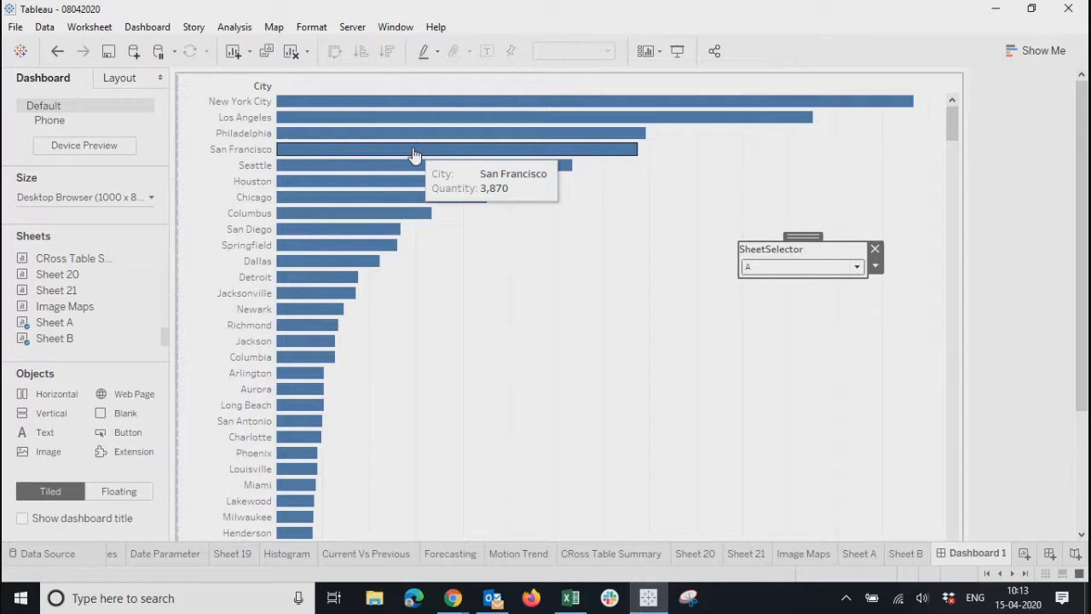
mouse_move(356, 186)
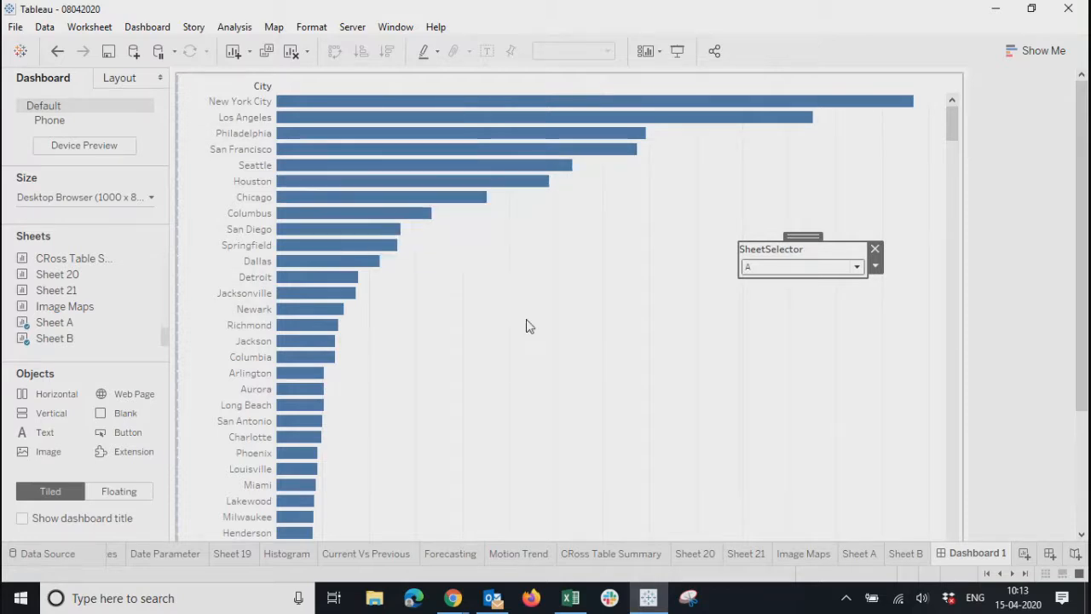
left_click(799, 269)
left_click(767, 296)
left_click(786, 269)
left_click(775, 284)
left_click(768, 271)
left_click(758, 295)
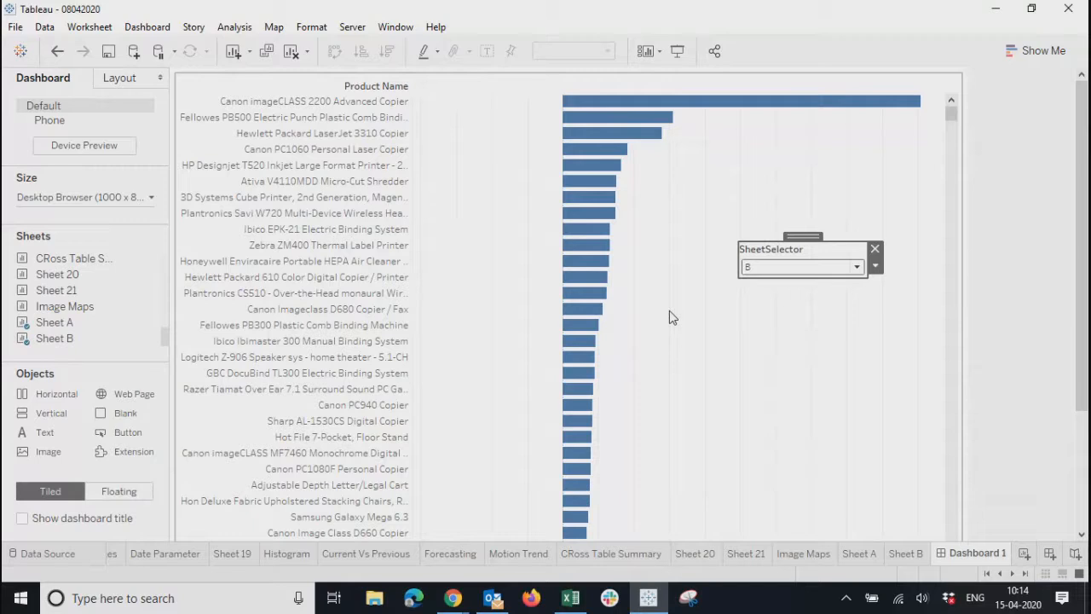
left_click(648, 359)
left_click(801, 250)
left_click(789, 270)
left_click(771, 282)
left_click(778, 267)
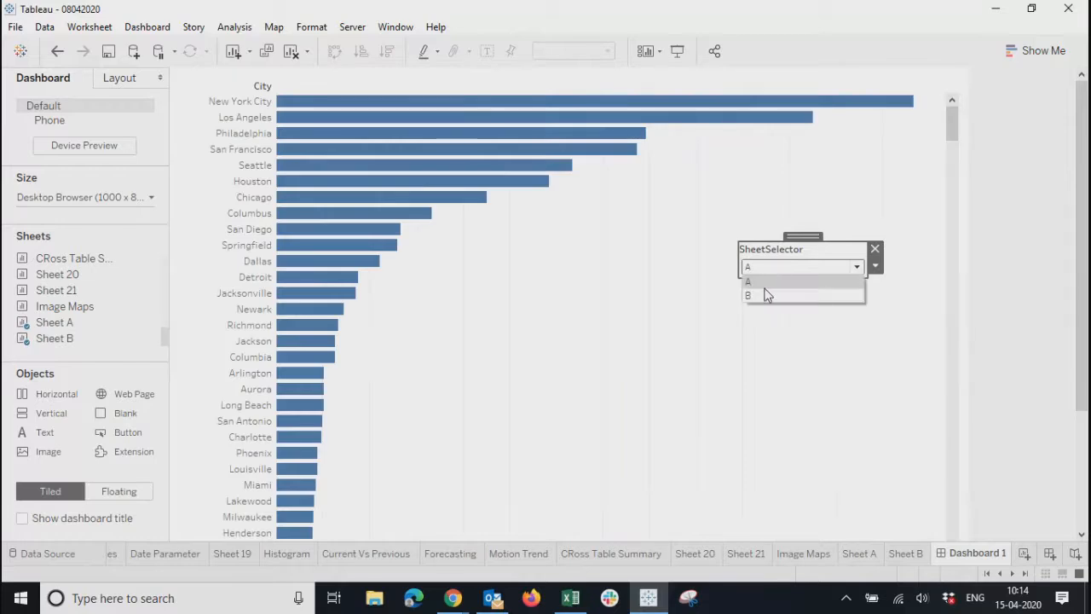
left_click(765, 295)
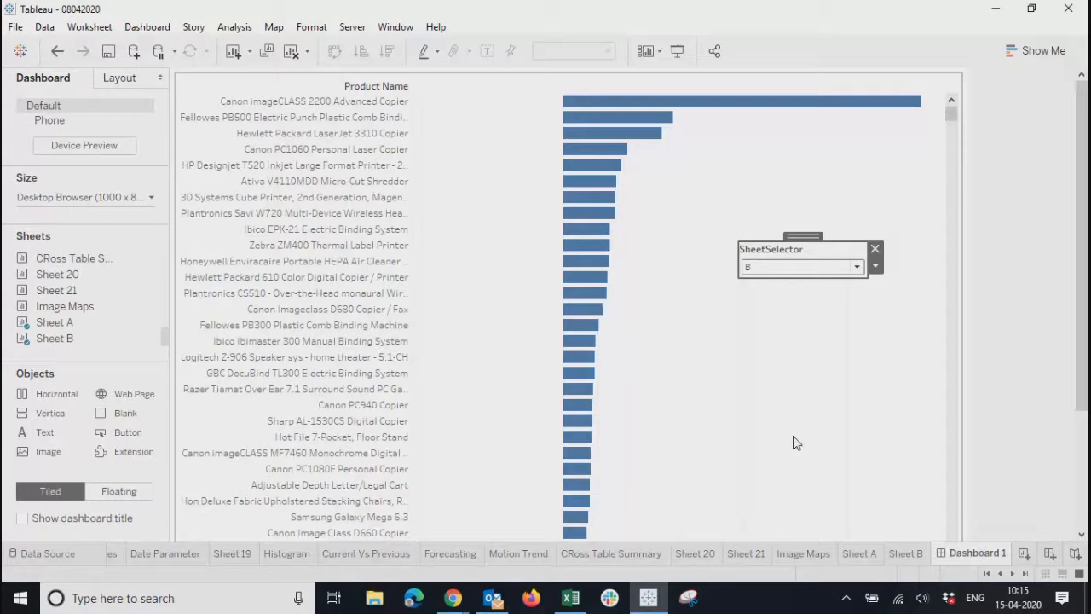
left_click(855, 267)
left_click(796, 281)
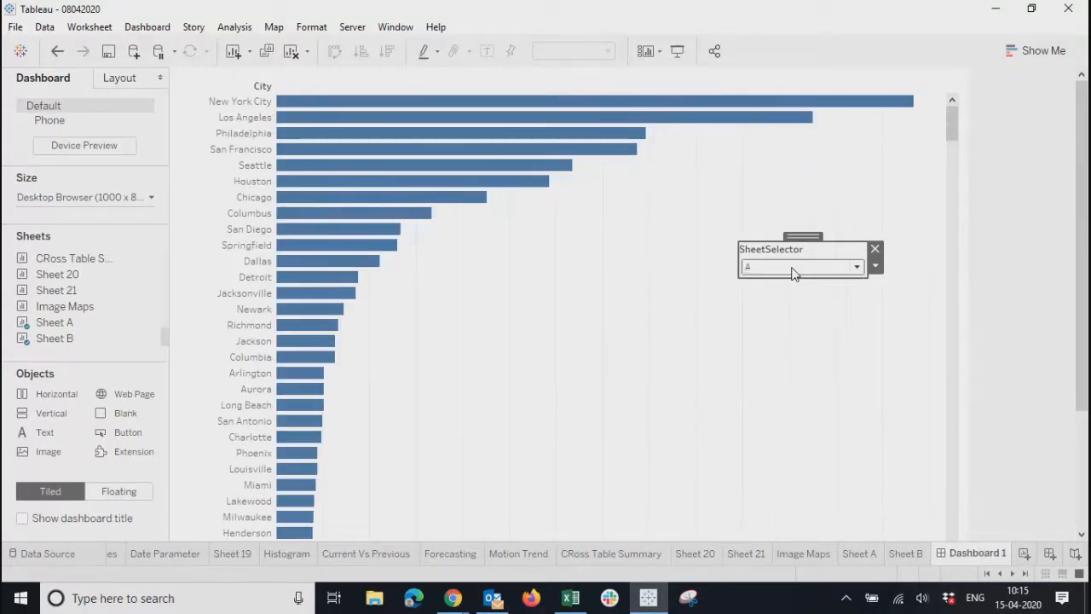
left_click(792, 271)
left_click(781, 296)
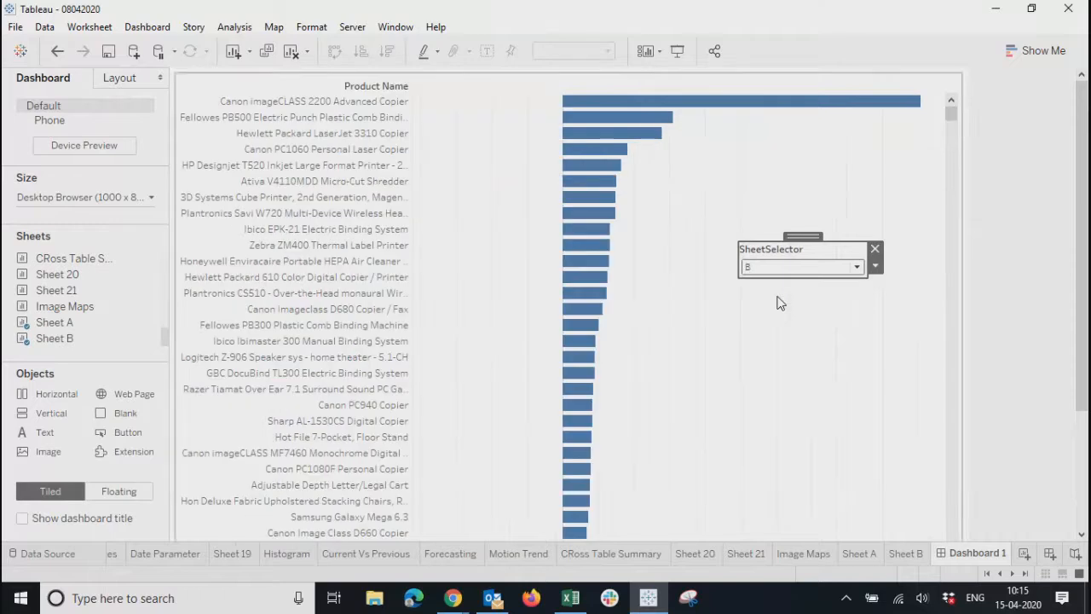
left_click(797, 268)
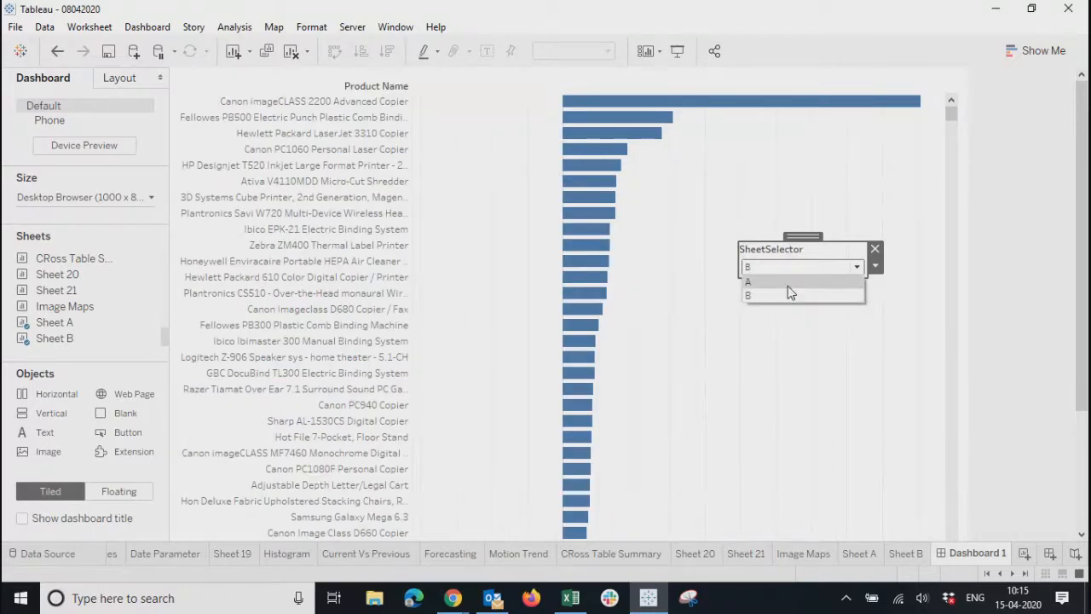
left_click(791, 281)
left_click(797, 267)
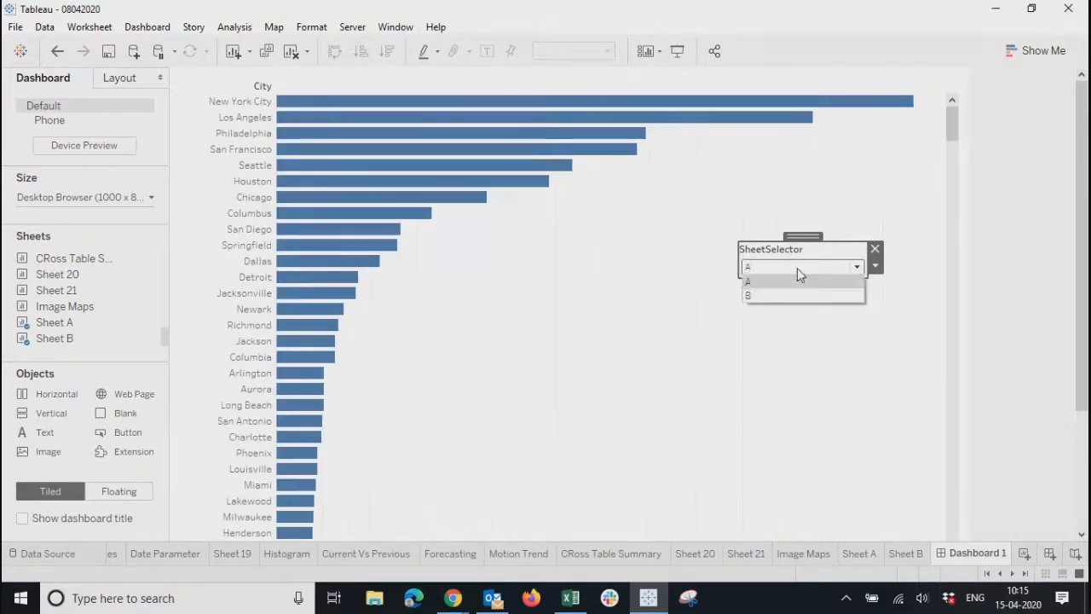
left_click(779, 296)
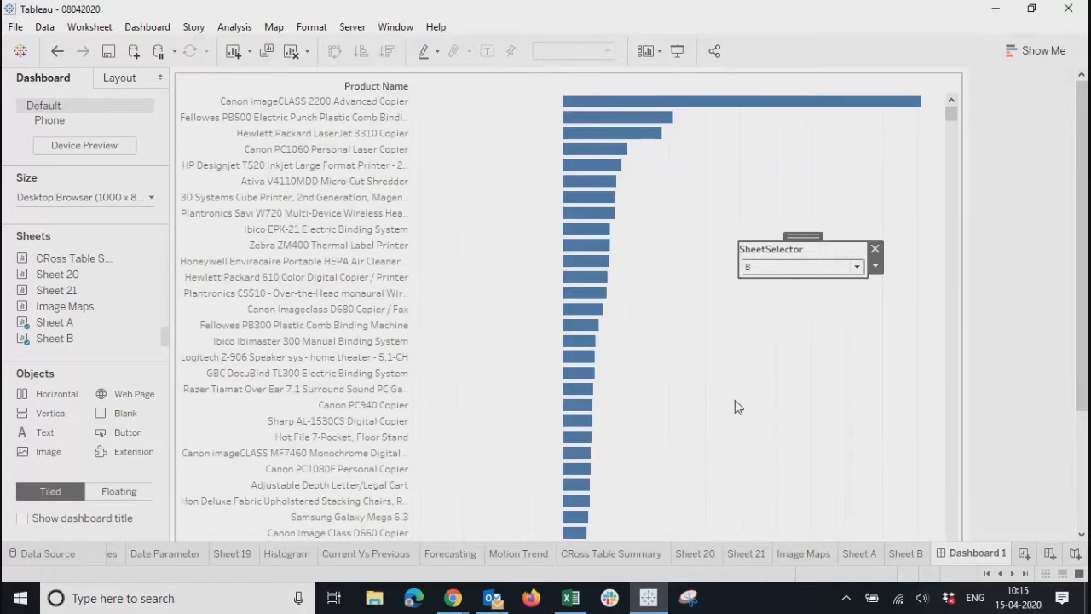
left_click(735, 398)
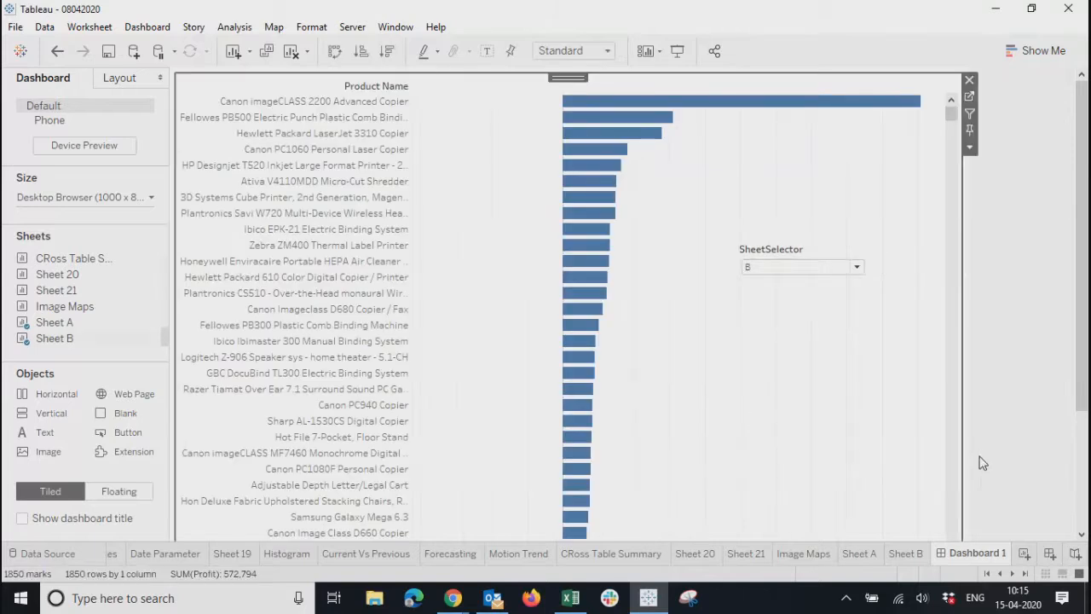
Add a new blank worksheet after Dashboard 1
left_click(907, 553)
left_click(1026, 553)
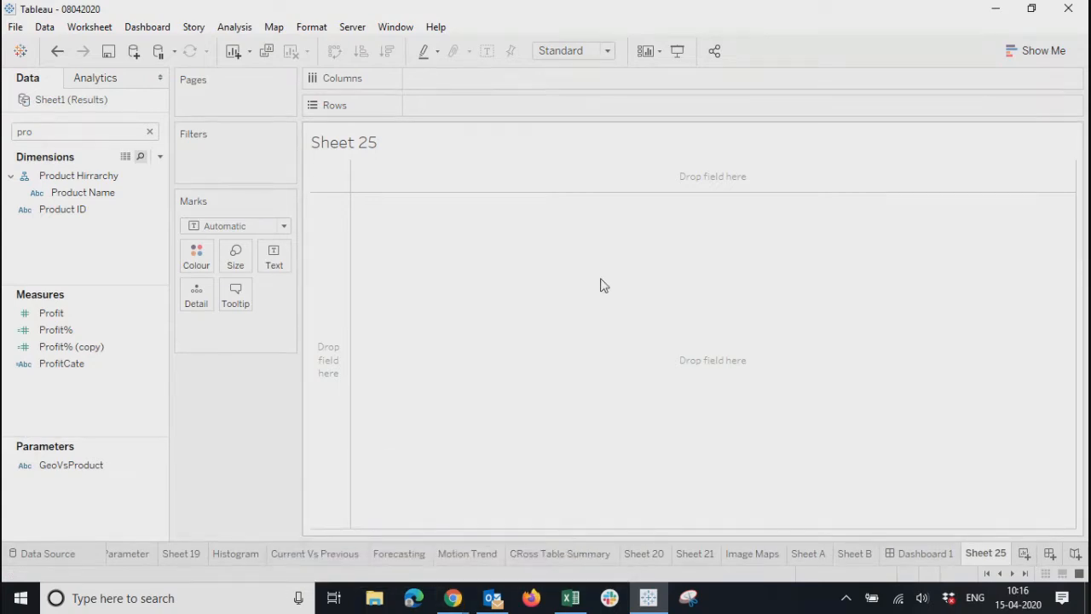
Switch to Chrome, search for "google" in the NASA WMS page's tab, and clear the query on the results page
mouse_move(452, 597)
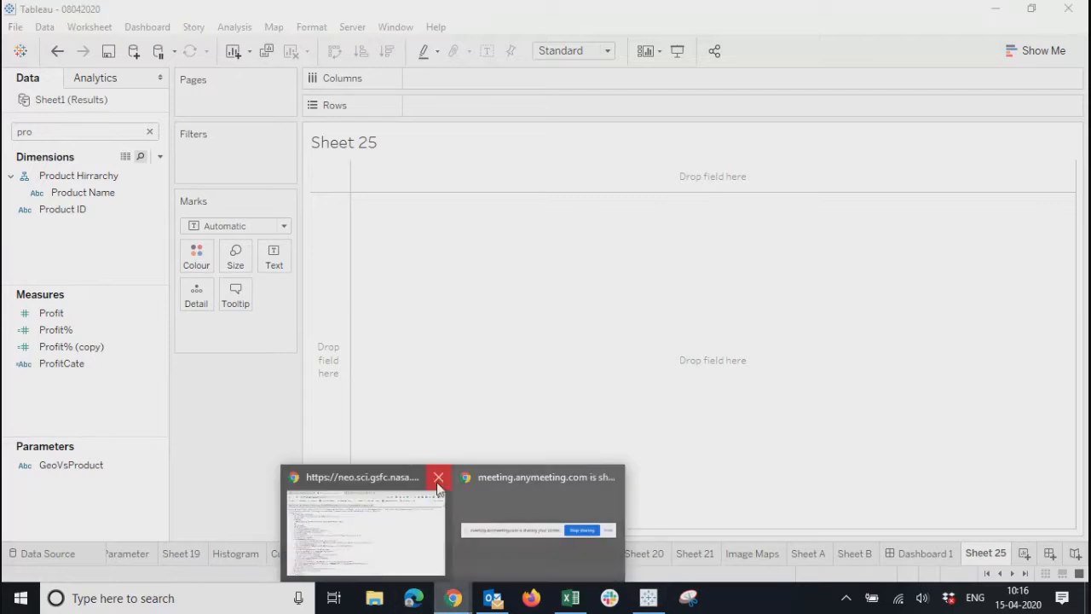
left_click(358, 520)
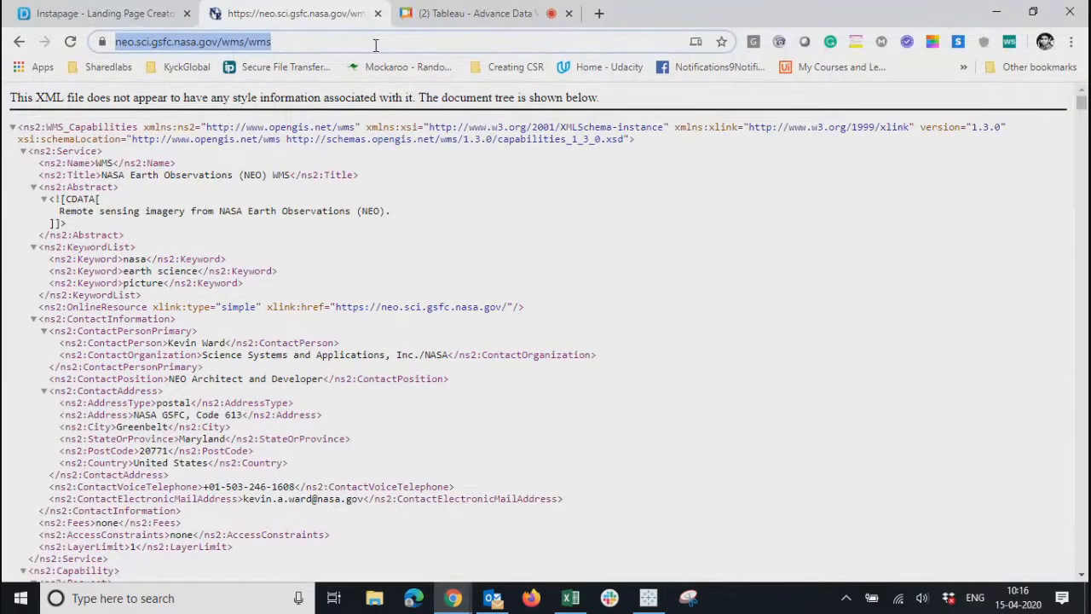
type("google")
key("Return")
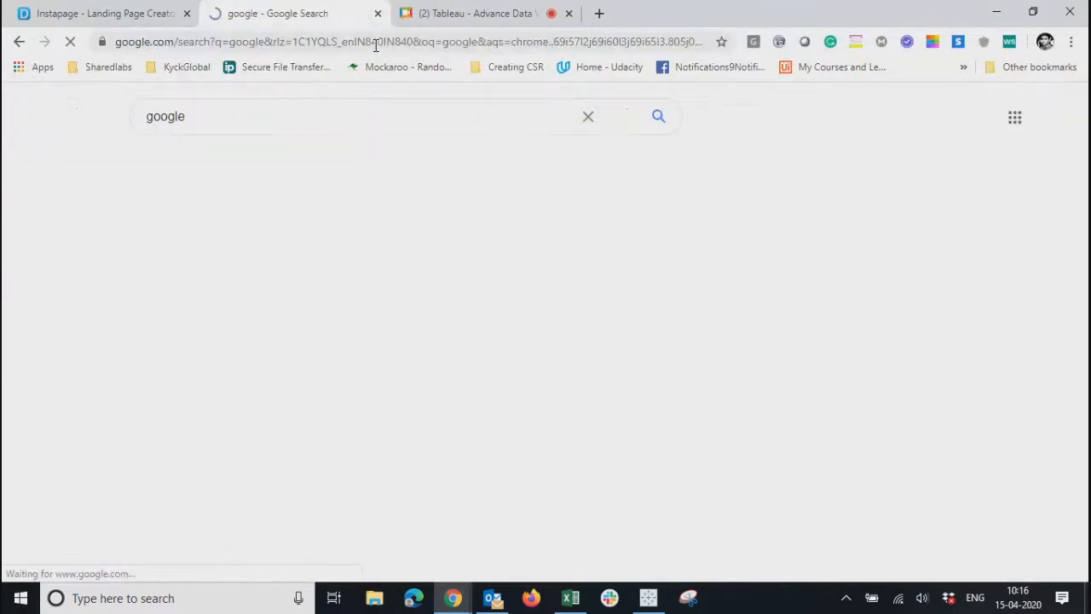
left_click(268, 120)
key("BackSpace")
key("BackSpace")
key("BackSpace")
key("BackSpace")
key("BackSpace")
key("BackSpace")
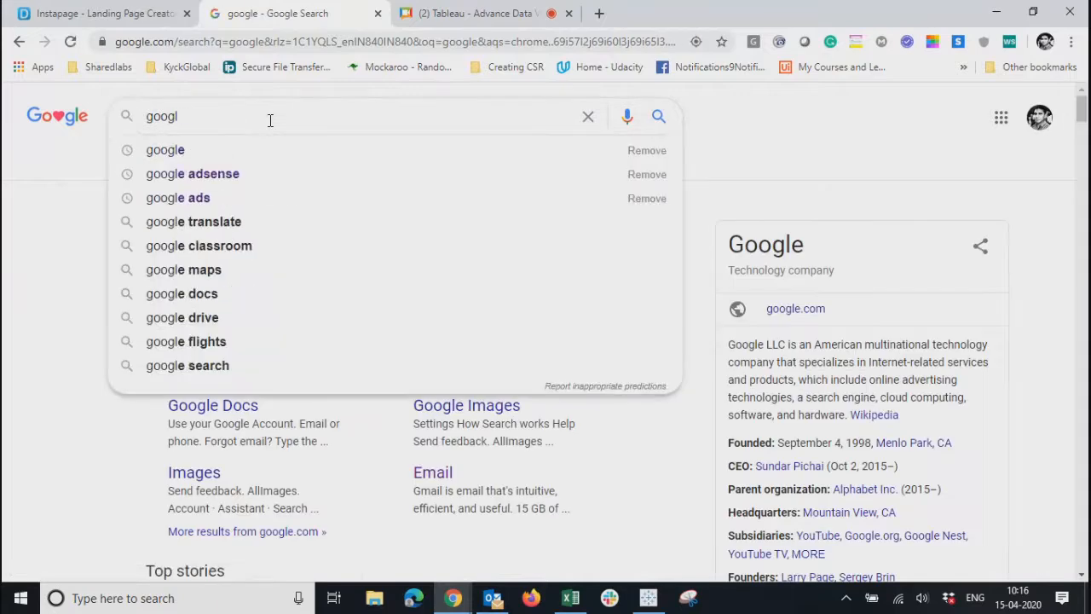
type("Data")
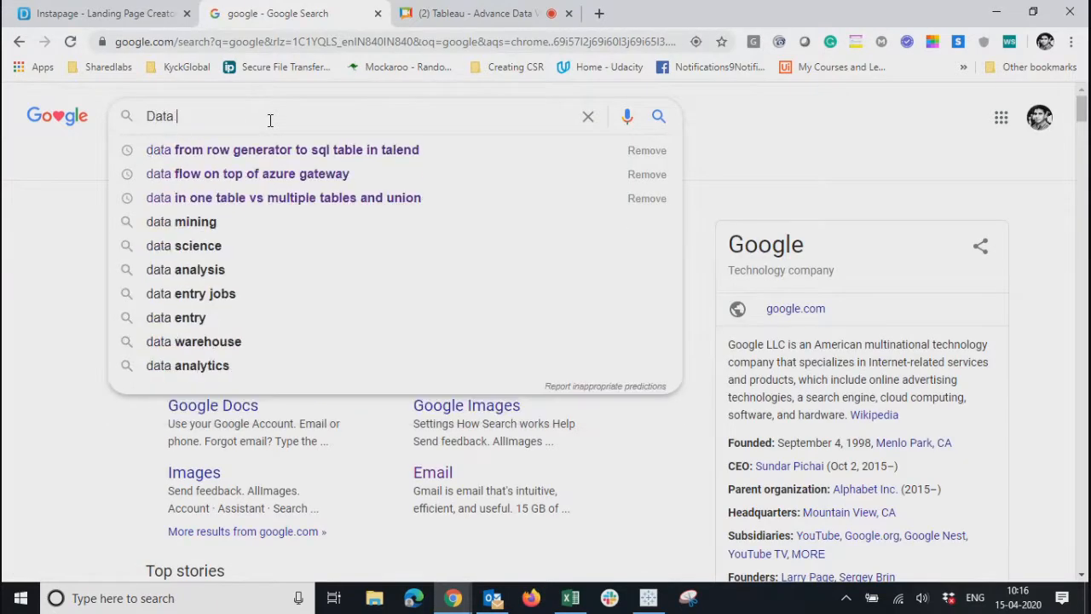
key("BackSpace")
key("BackSpace")
key("BackSpace")
key("BackSpace")
key("BackSpace")
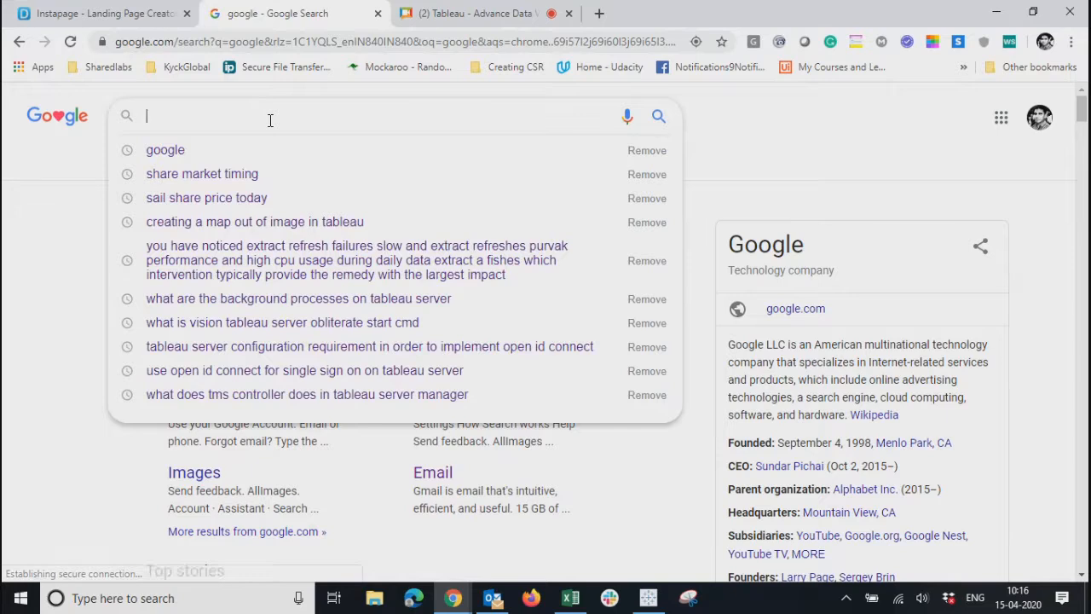
type("Tableau ")
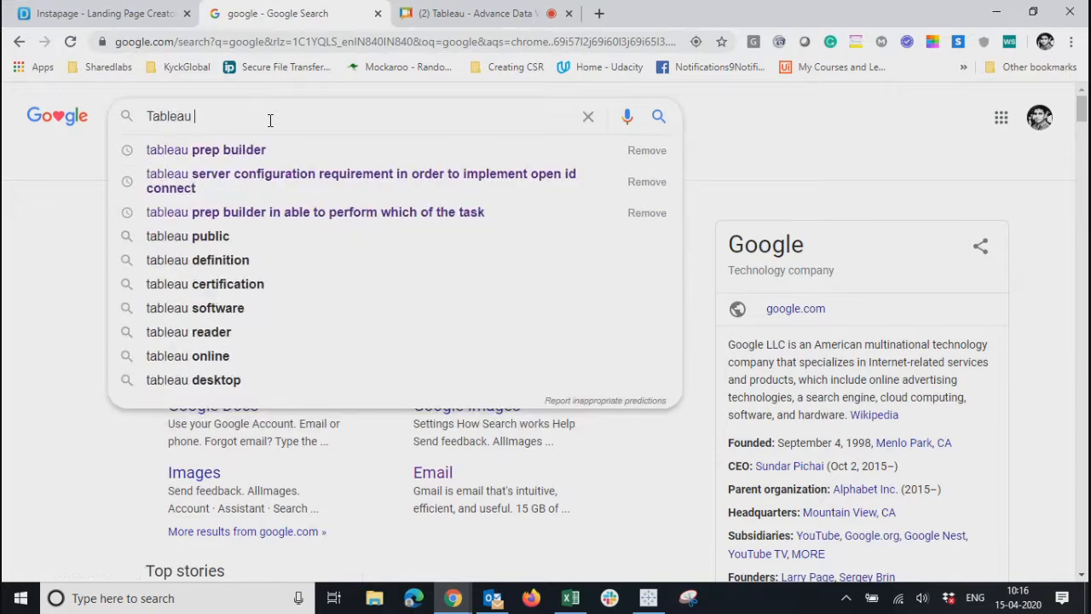
type("Data ")
type("Co")
key("BackSpace")
key("BackSpace")
key("BackSpace")
key("BackSpace")
key("BackSpace")
key("BackSpace")
key("BackSpace")
key("BackSpace")
key("BackSpace")
key("BackSpace")
key("BackSpace")
key("BackSpace")
key("BackSpace")
key("BackSpace")
key("BackSpace")
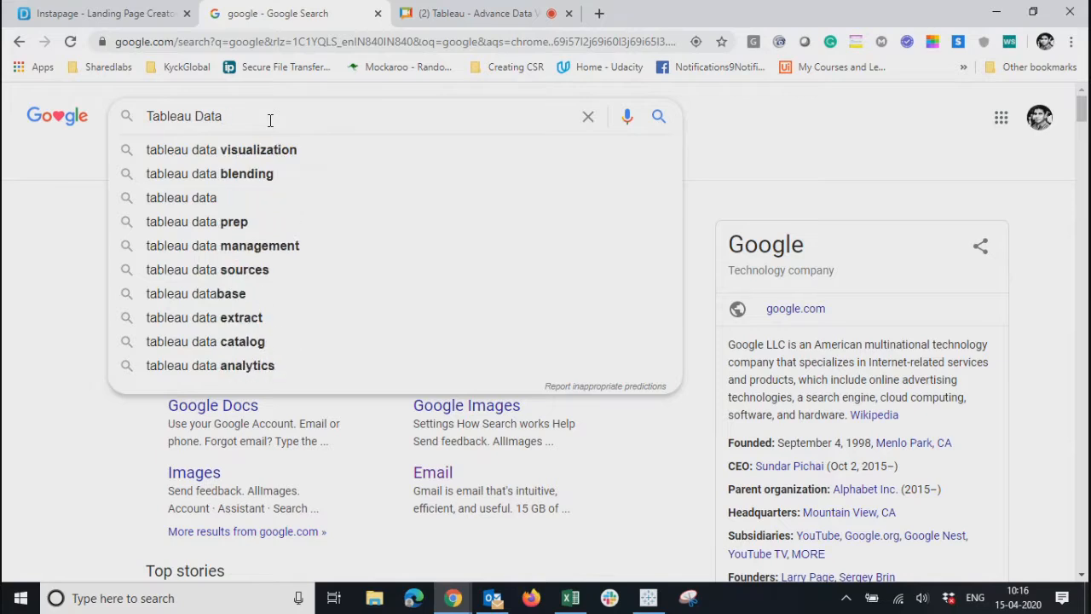
Search Google for "web data connector tableau" and open Tableau's Web Data Connector help article
type("Web d")
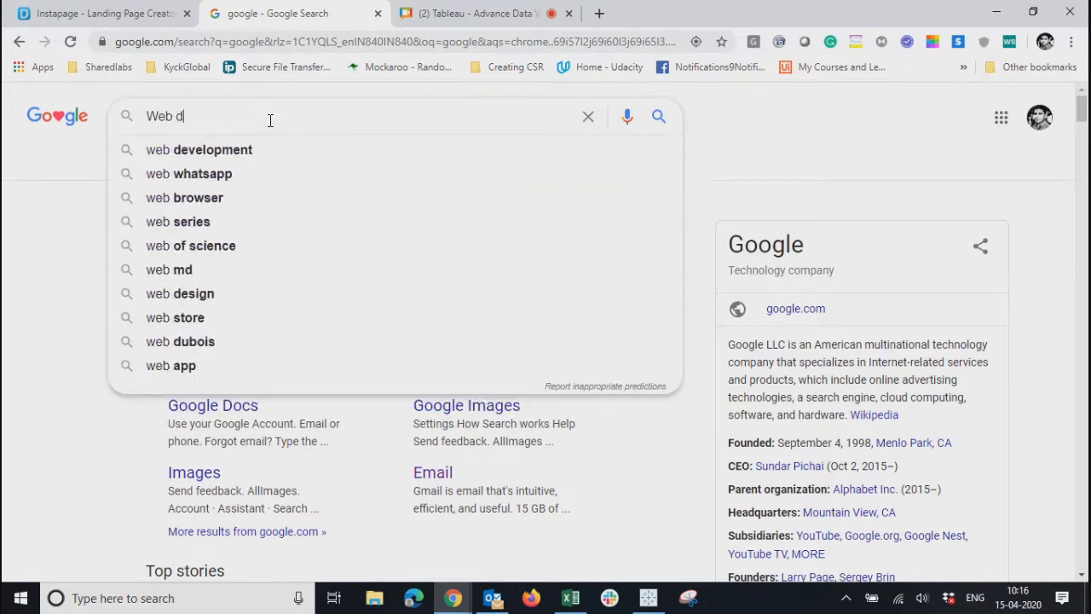
type("ata conn")
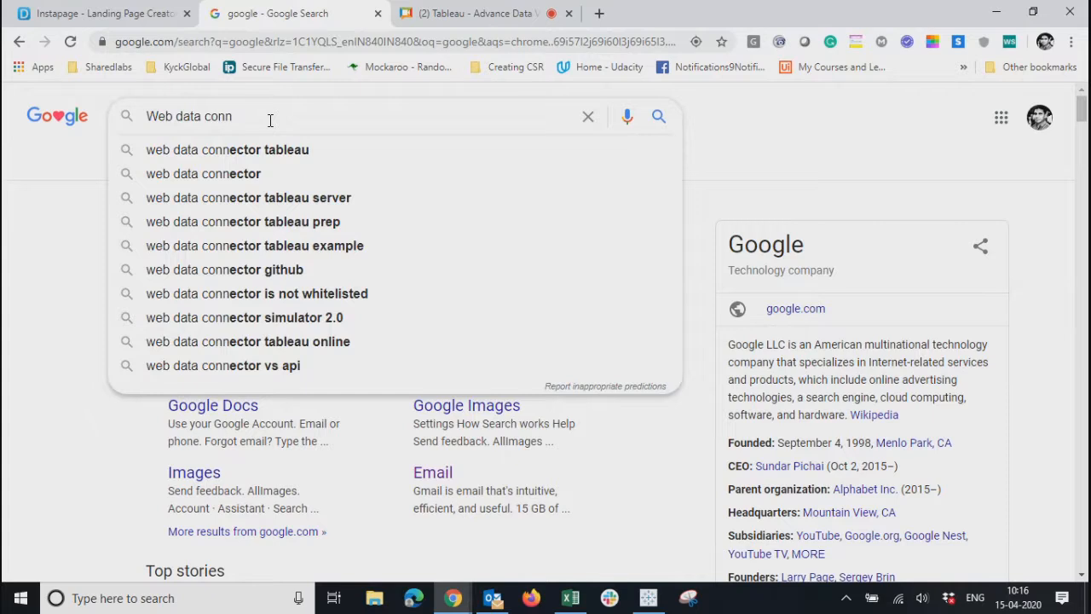
key("Down")
key("Return")
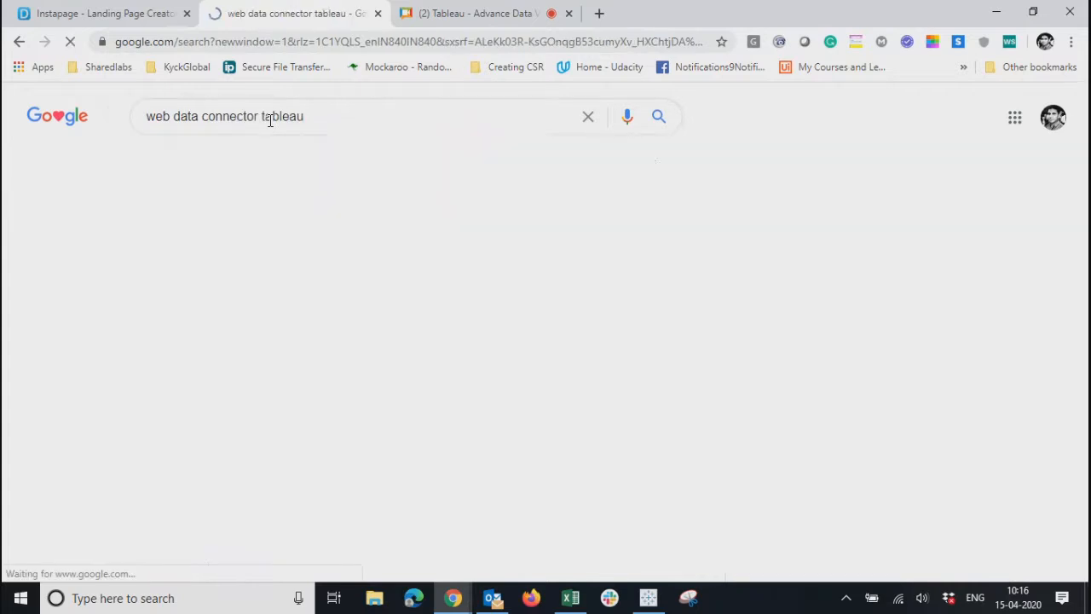
scroll(274, 375, "down", 1)
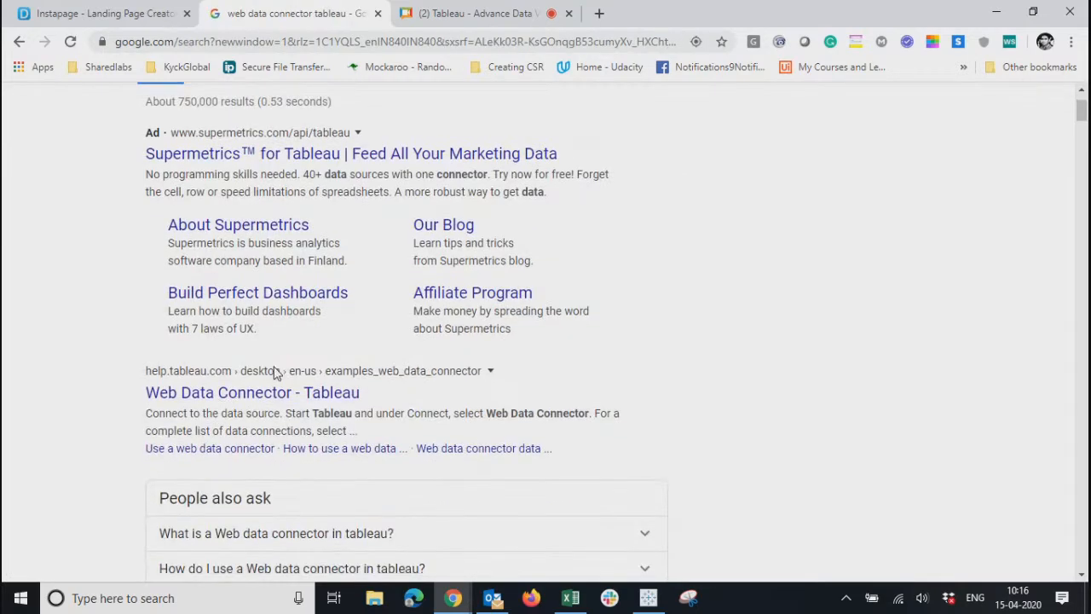
left_click(250, 393)
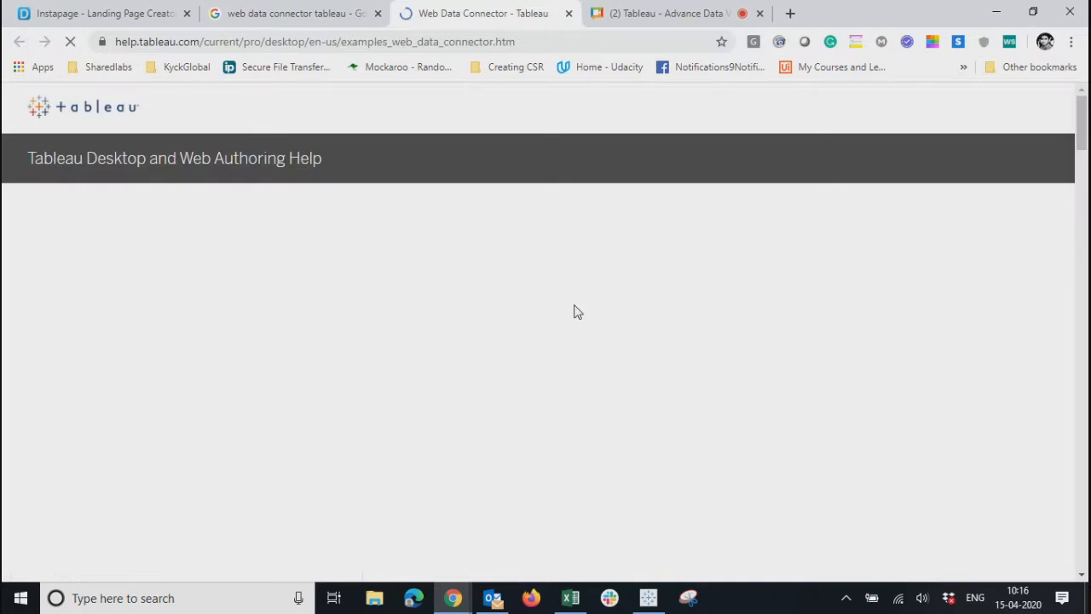
Read through the Web Data Connector article, from using and connecting to a connector to the Tableau support section
scroll(575, 312, "down", 10)
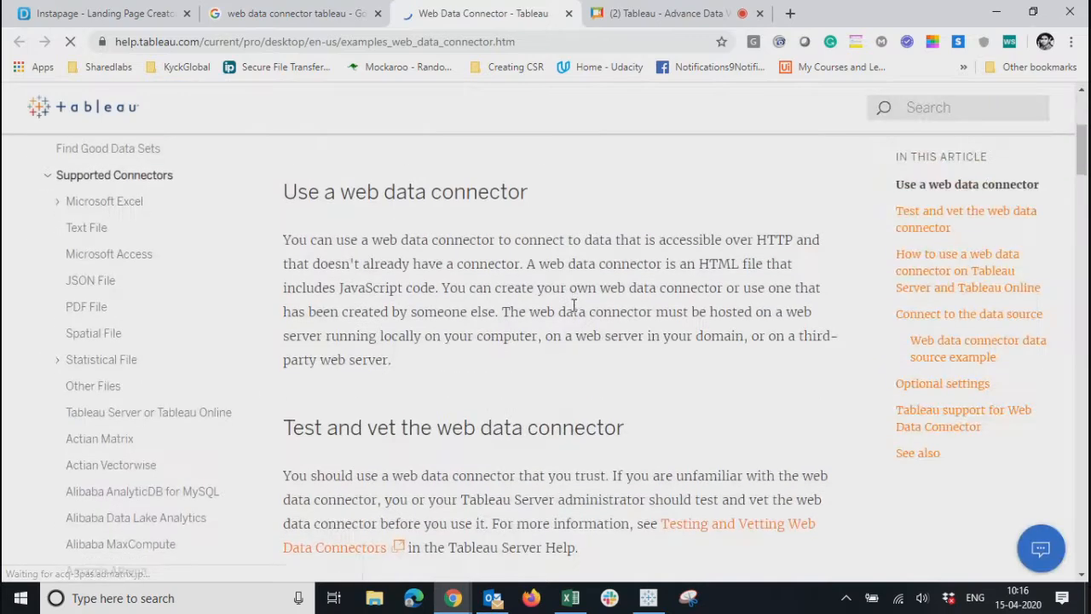
scroll(574, 309, "down", 12)
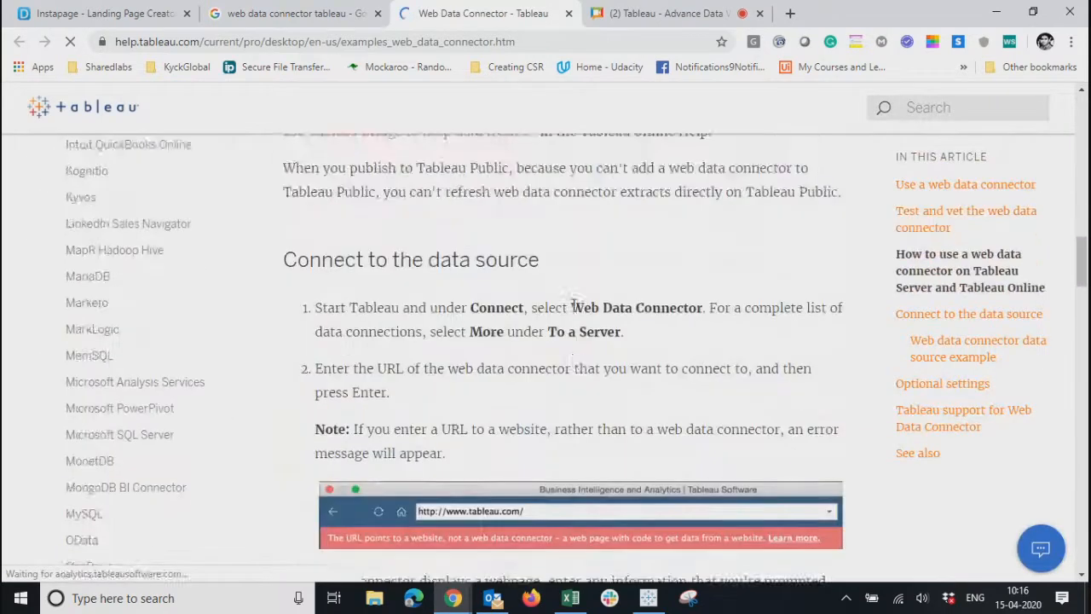
scroll(574, 312, "down", 7)
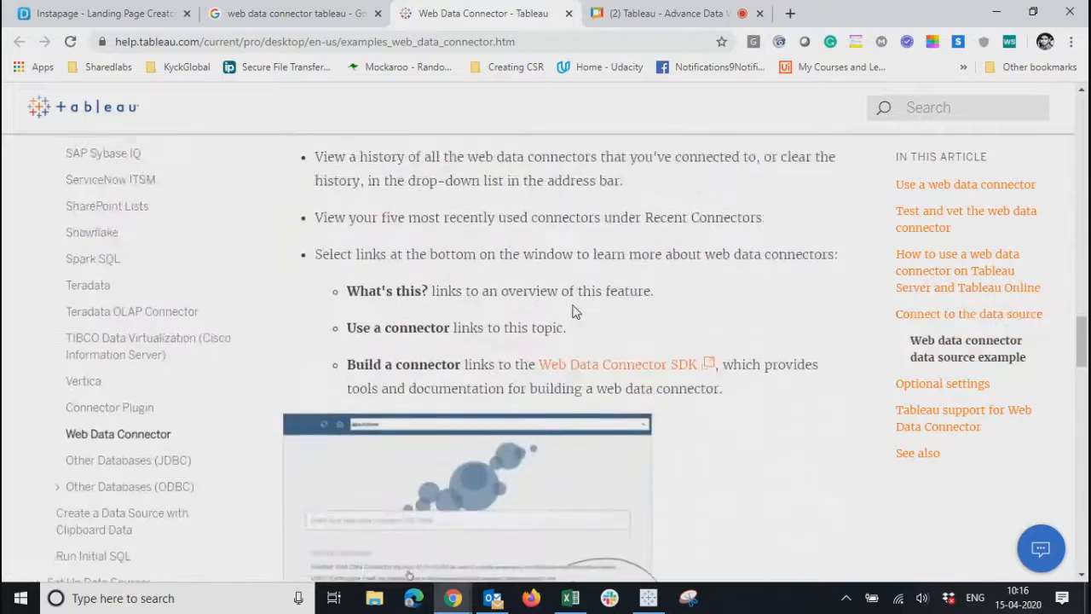
scroll(621, 316, "down", 8)
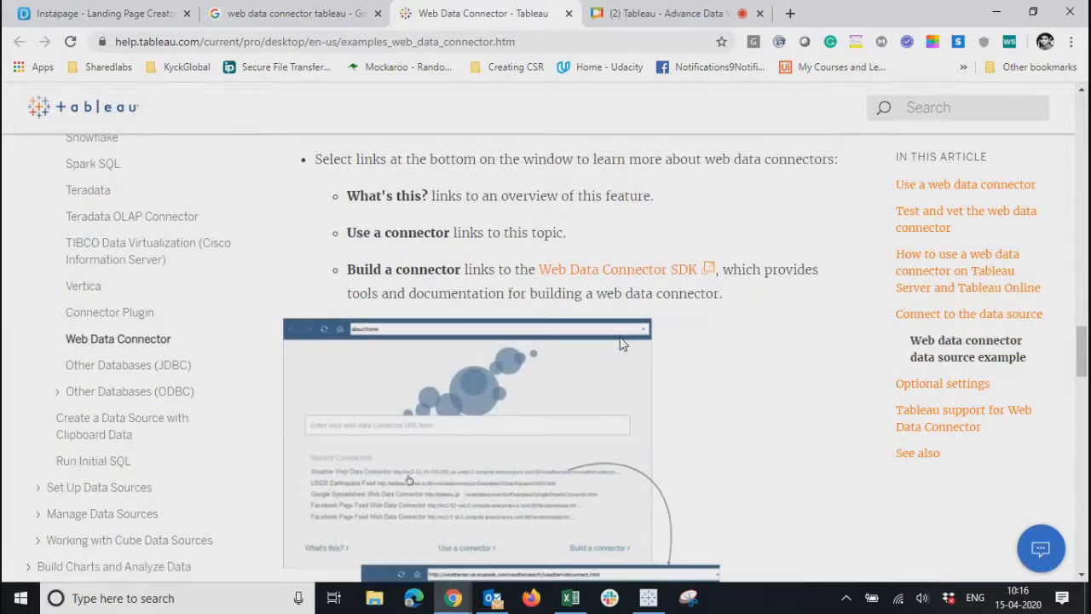
scroll(619, 341, "down", 9)
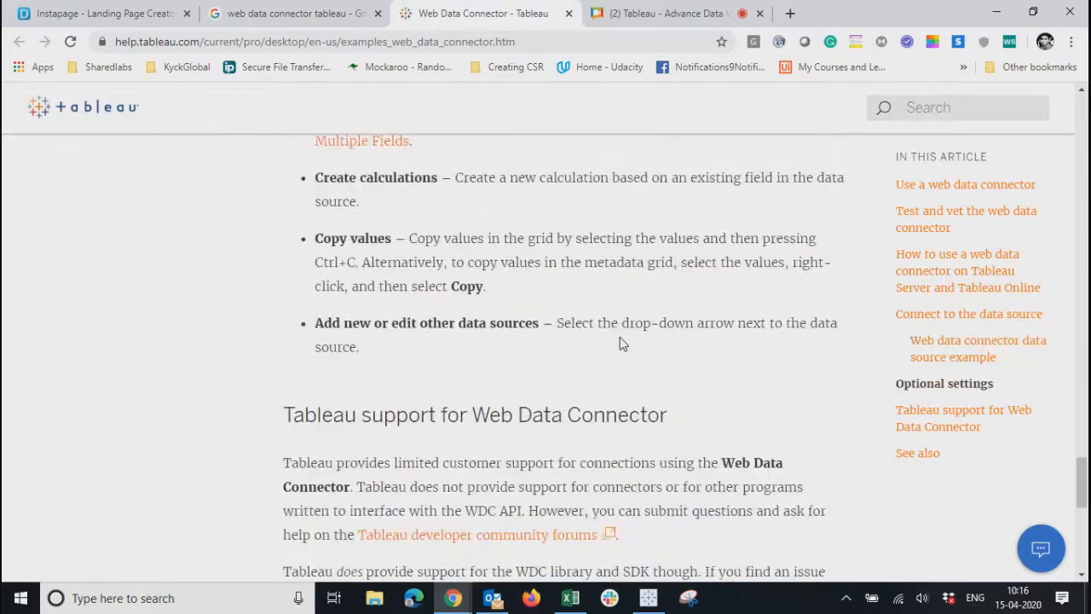
scroll(619, 337, "down", 1)
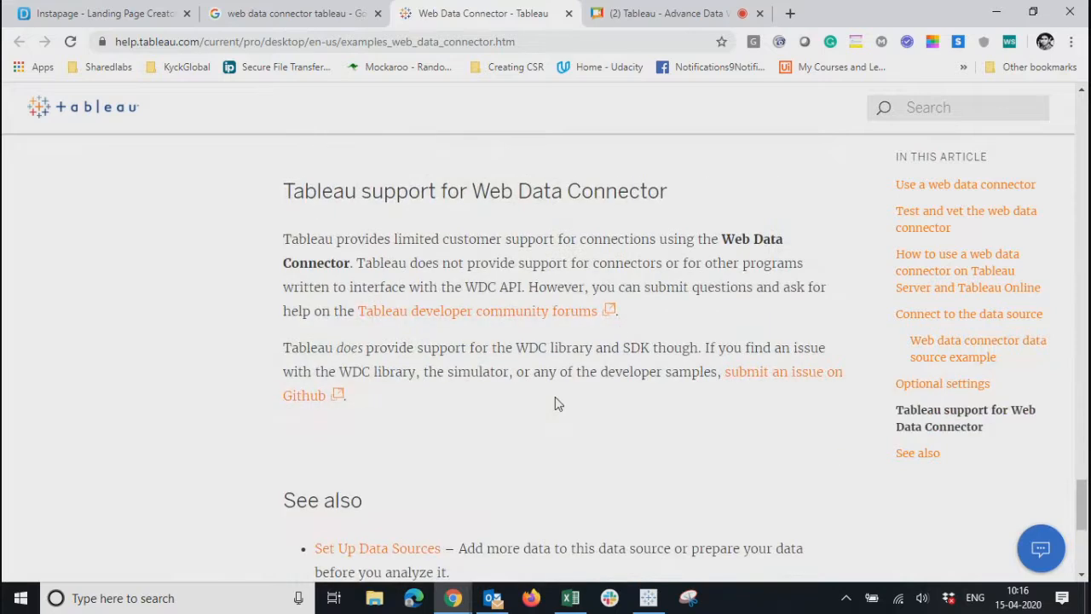
scroll(532, 457, "down", 3)
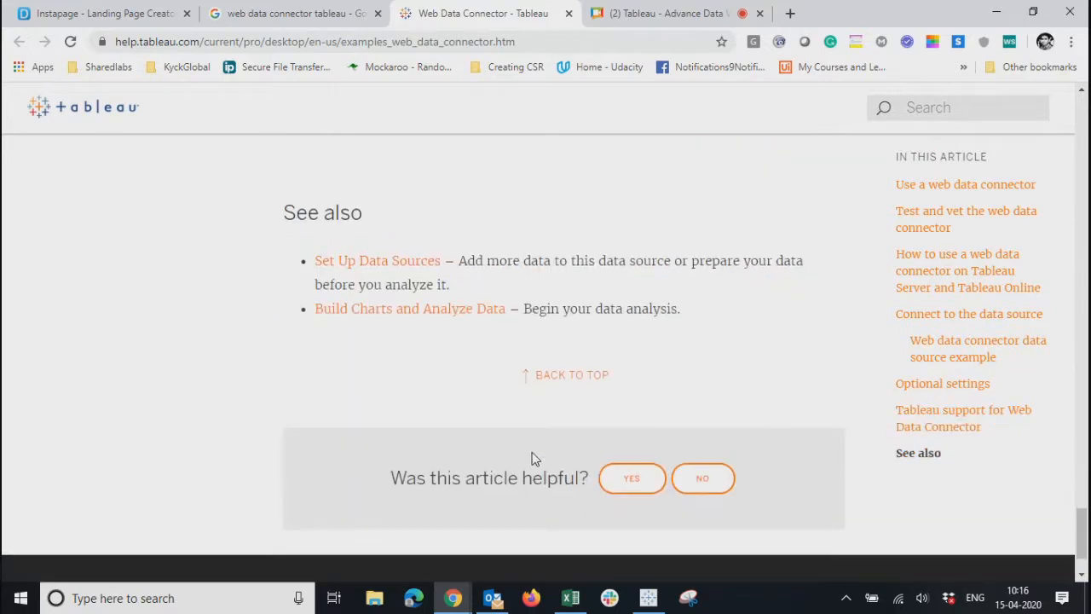
scroll(486, 511, "up", 5)
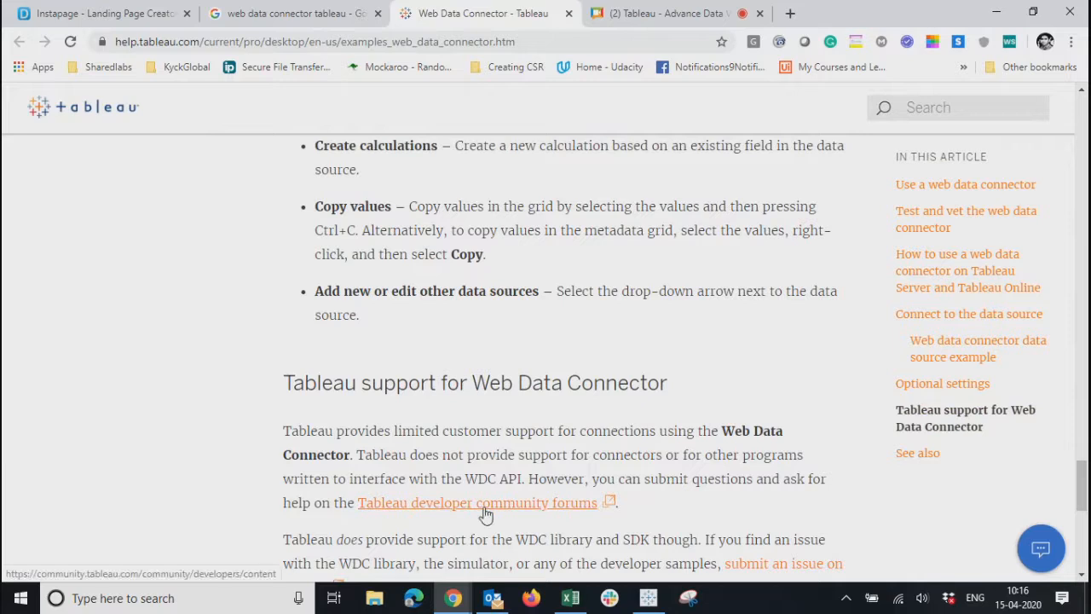
Open the linked Tableau developer community forums, skim the content list, and close them to return to the article's beginning
left_click(485, 505)
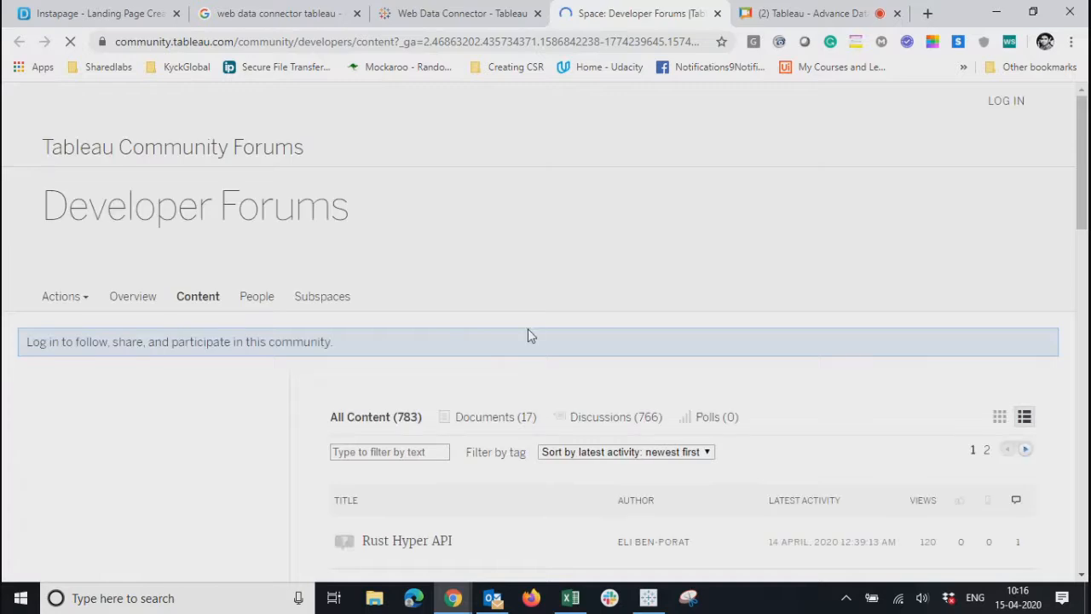
scroll(527, 334, "down", 3)
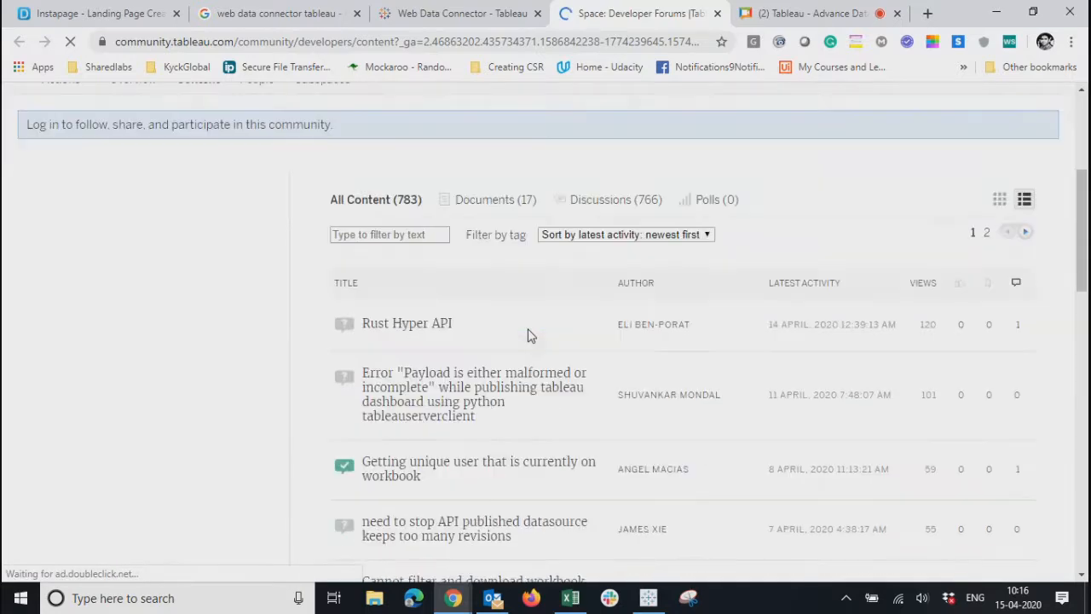
scroll(527, 335, "down", 10)
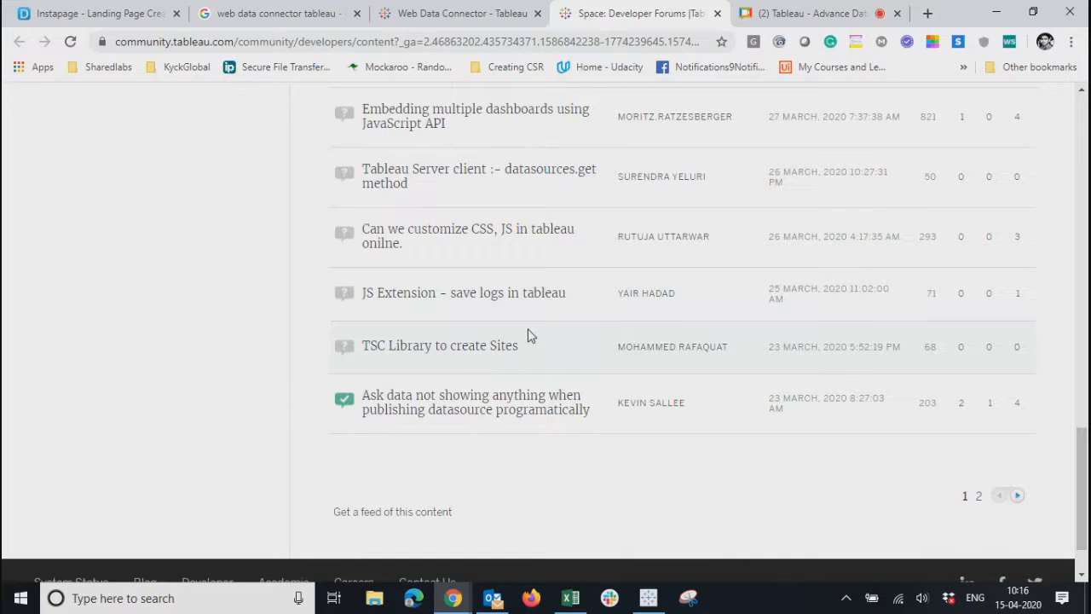
scroll(528, 335, "up", 15)
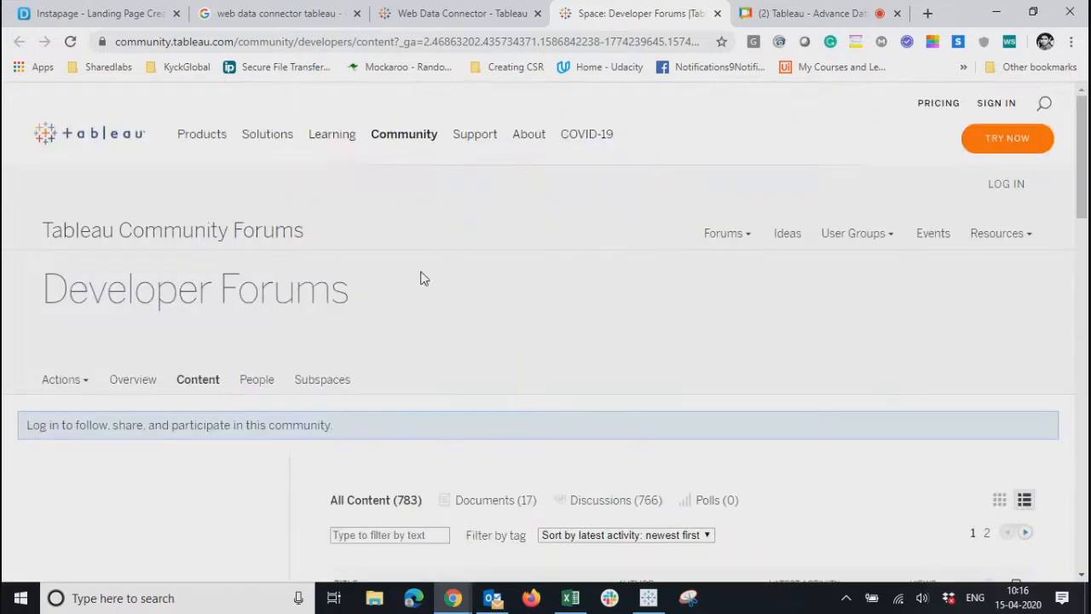
left_click(716, 13)
scroll(424, 253, "up", 15)
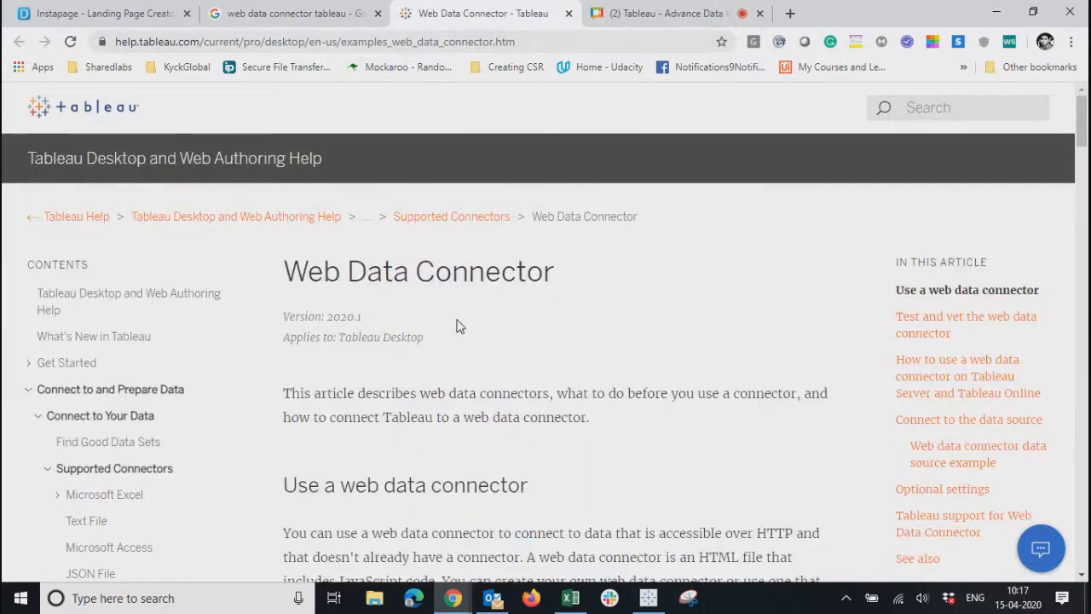
Replace the help article with a Google search for "google" in the same tab
left_click(559, 42)
type("google")
key("Return")
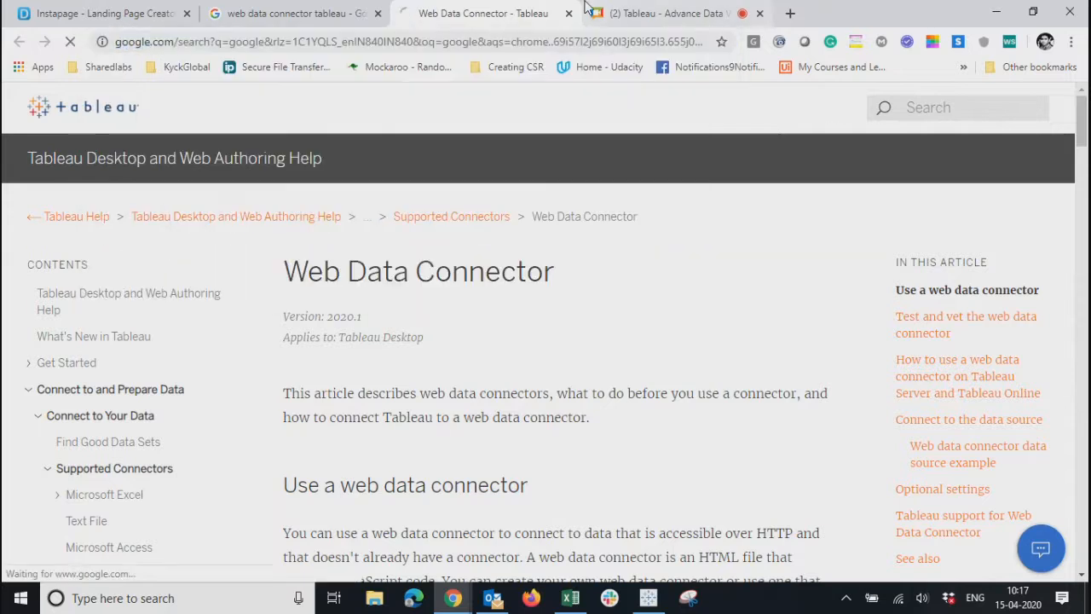
Replace the query on the results page and search for "web data connector to fetch data from twitter"
left_click_drag(254, 119, 122, 116)
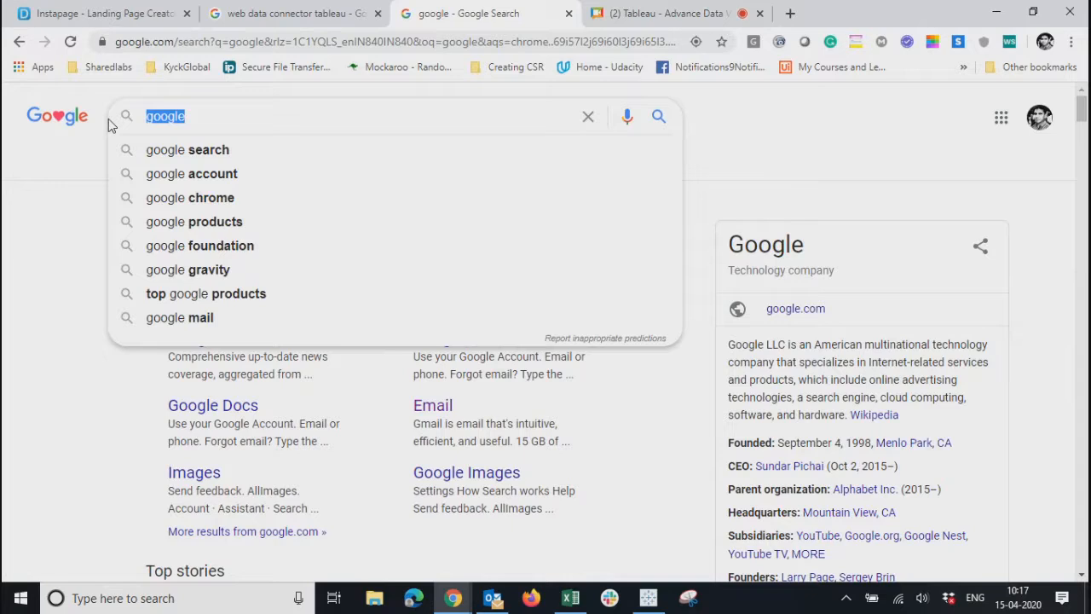
type("web data")
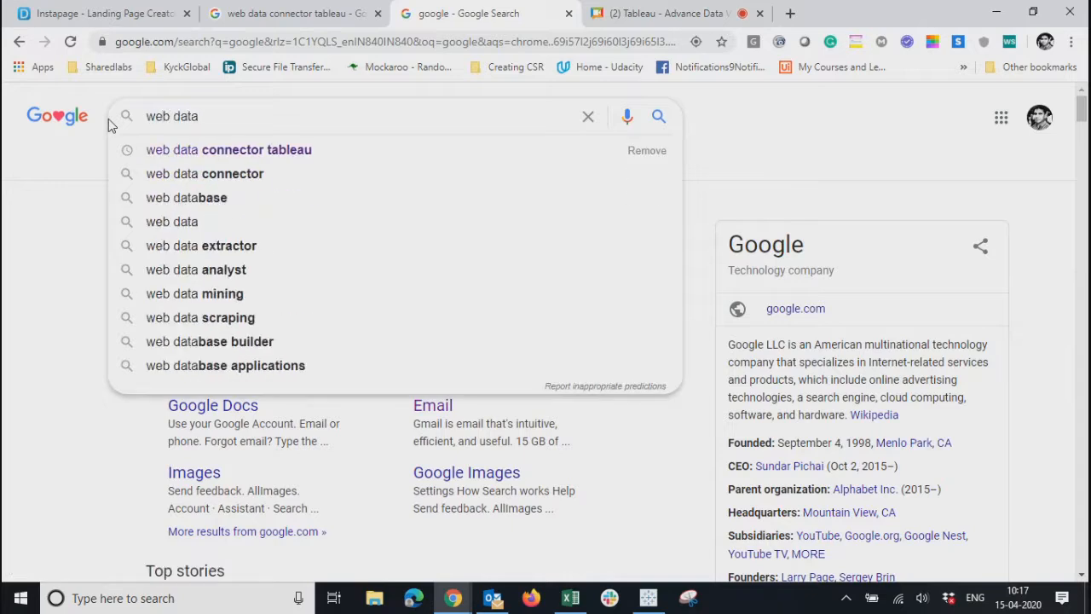
key("Down")
key("BackSpace")
key("BackSpace")
key("BackSpace")
key("BackSpace")
key("BackSpace")
key("BackSpace")
key("BackSpace")
key("BackSpace")
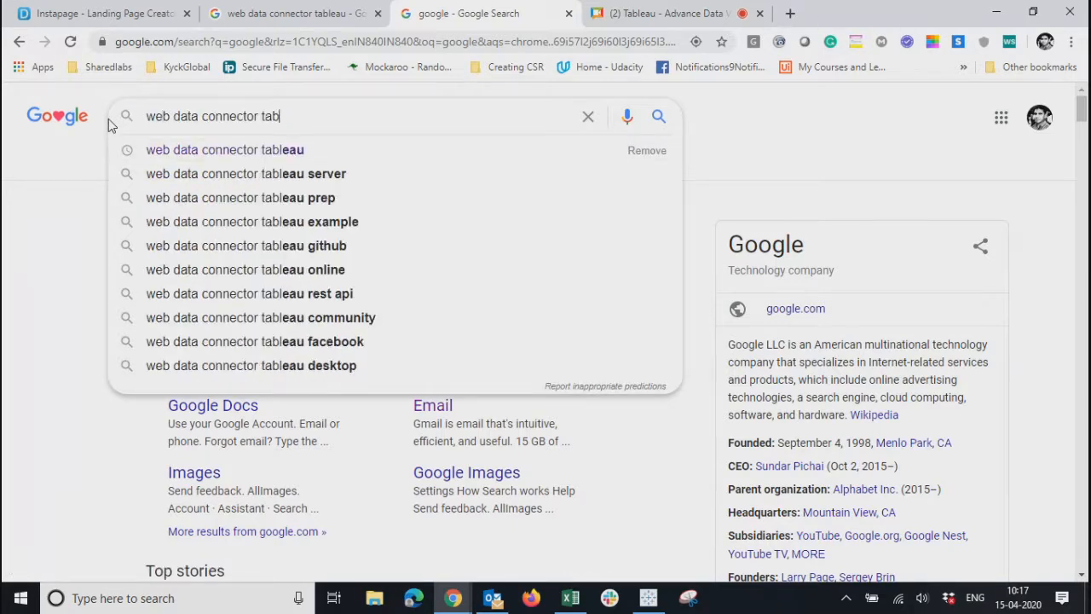
type("to fet")
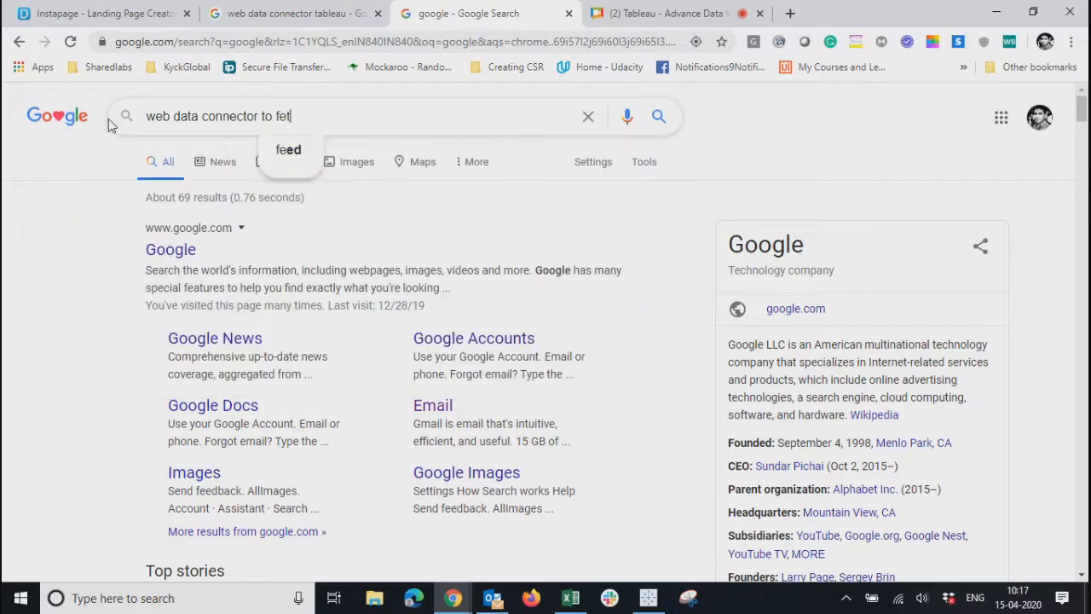
type("ch dat")
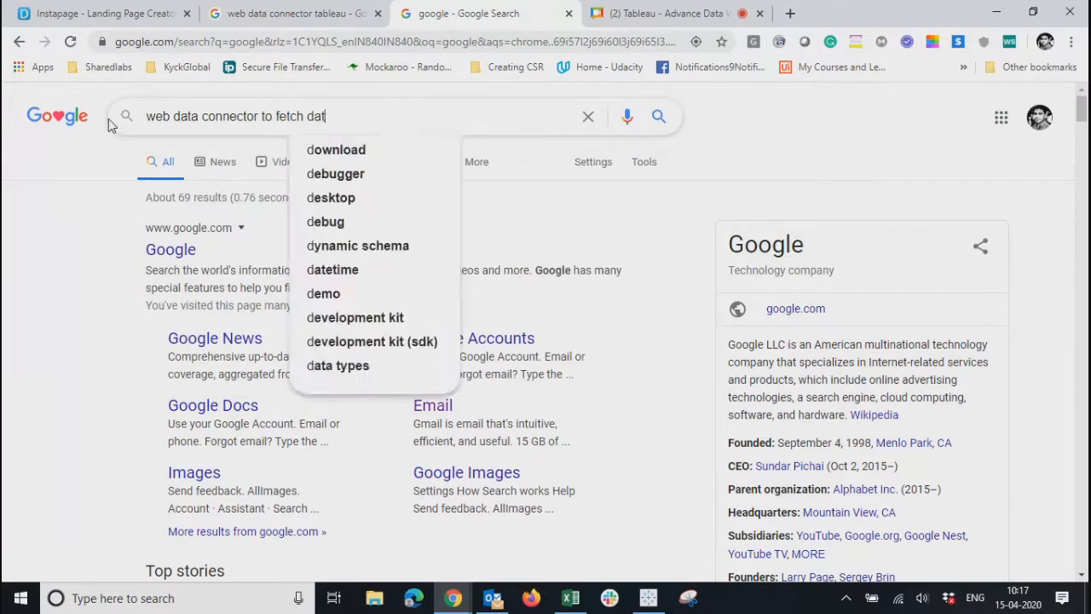
type("a from twitter")
key("Return")
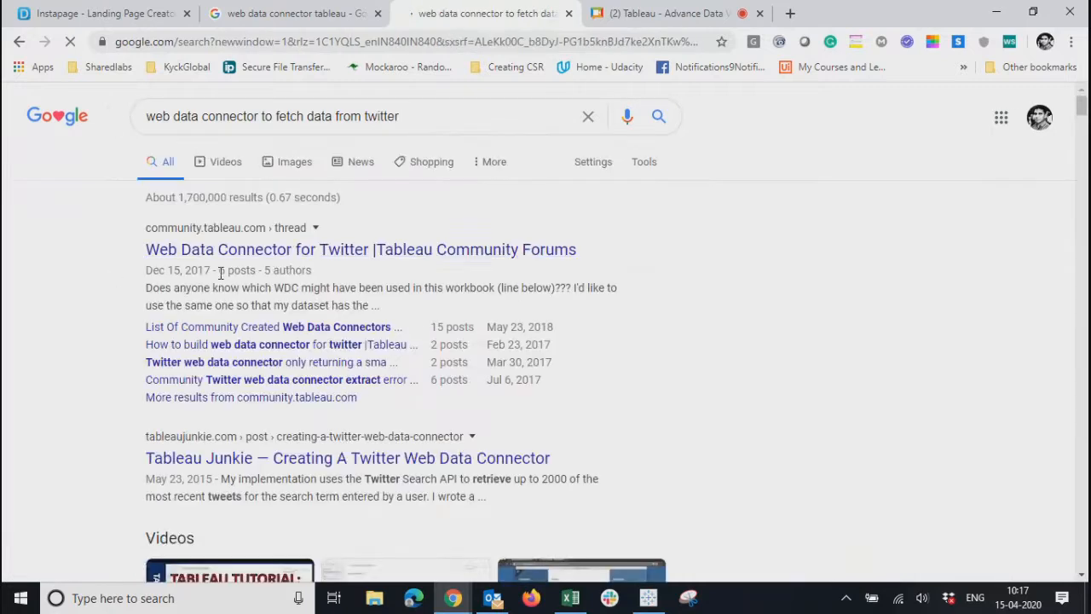
Open the Tableau Community thread "Web Data Connector for Twitter" and read its question, correct answer and replies
left_click(273, 251)
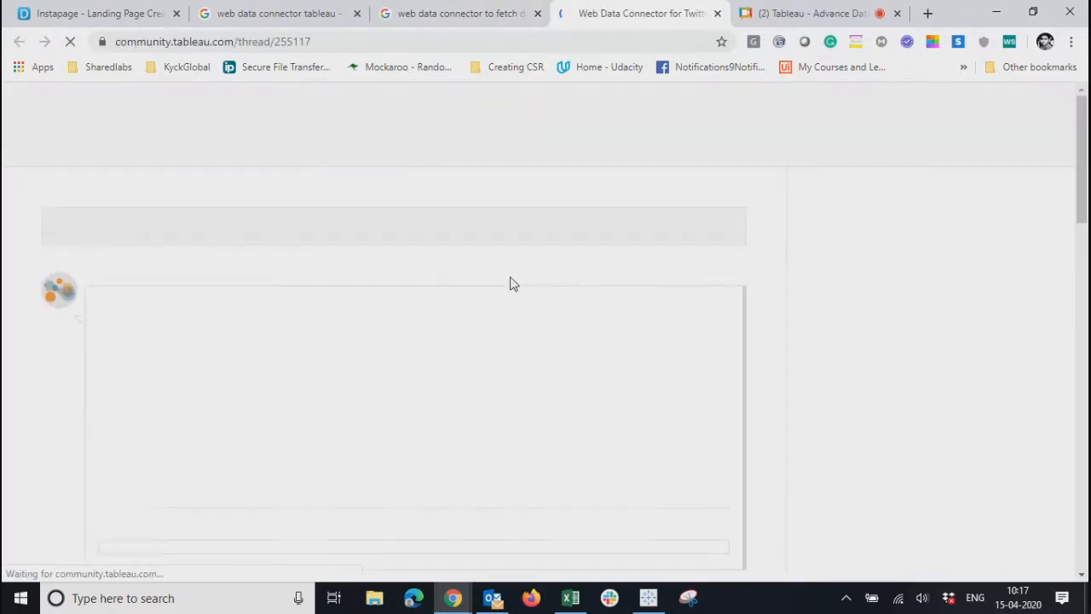
scroll(392, 406, "down", 2)
scroll(392, 406, "down", 4)
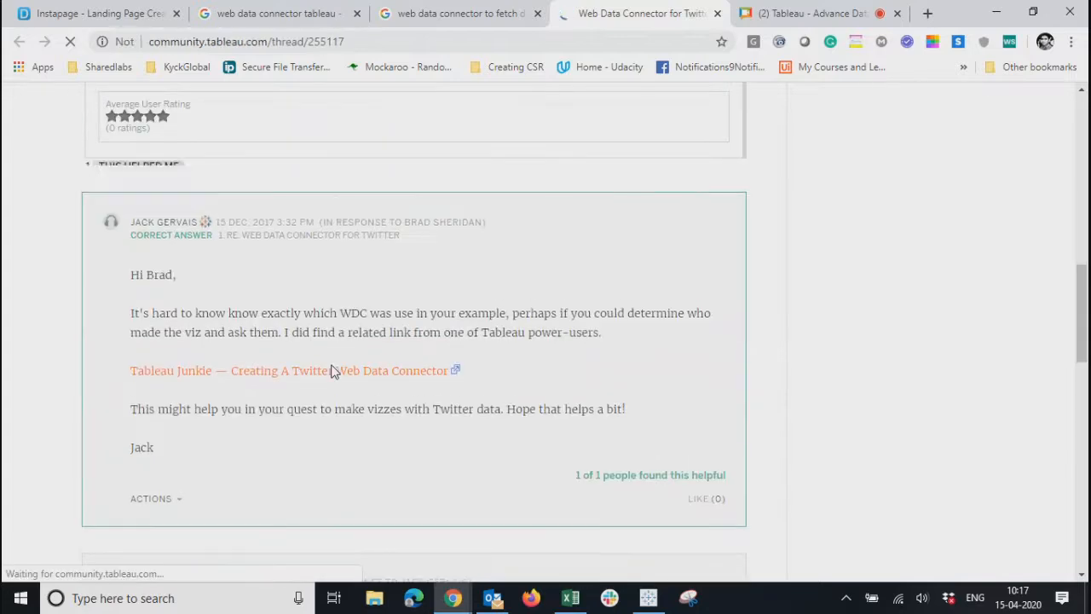
scroll(319, 416, "down", 13)
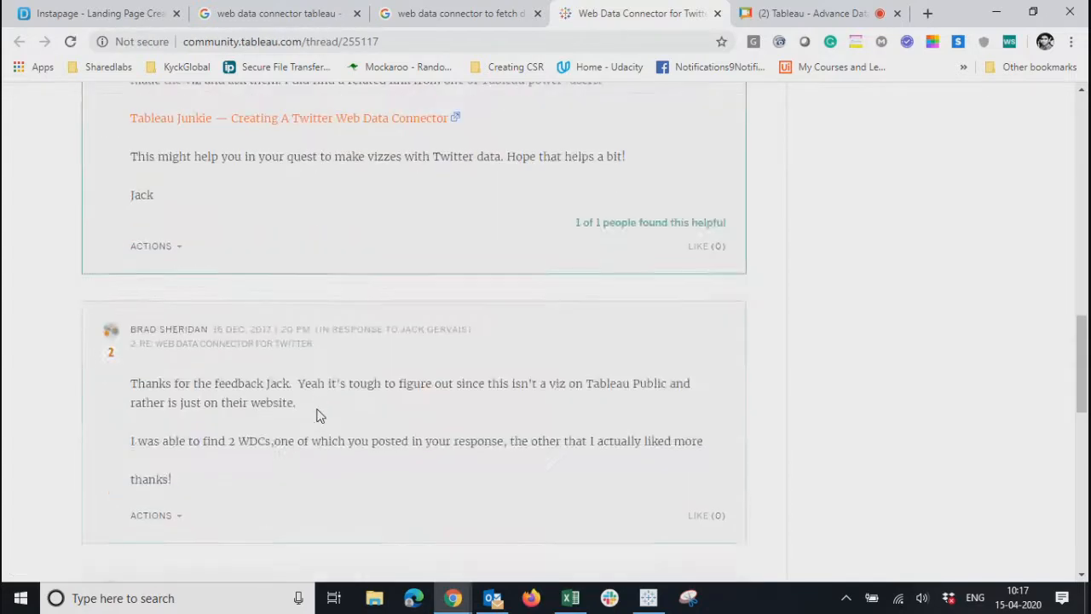
scroll(320, 416, "up", 9)
scroll(316, 416, "up", 3)
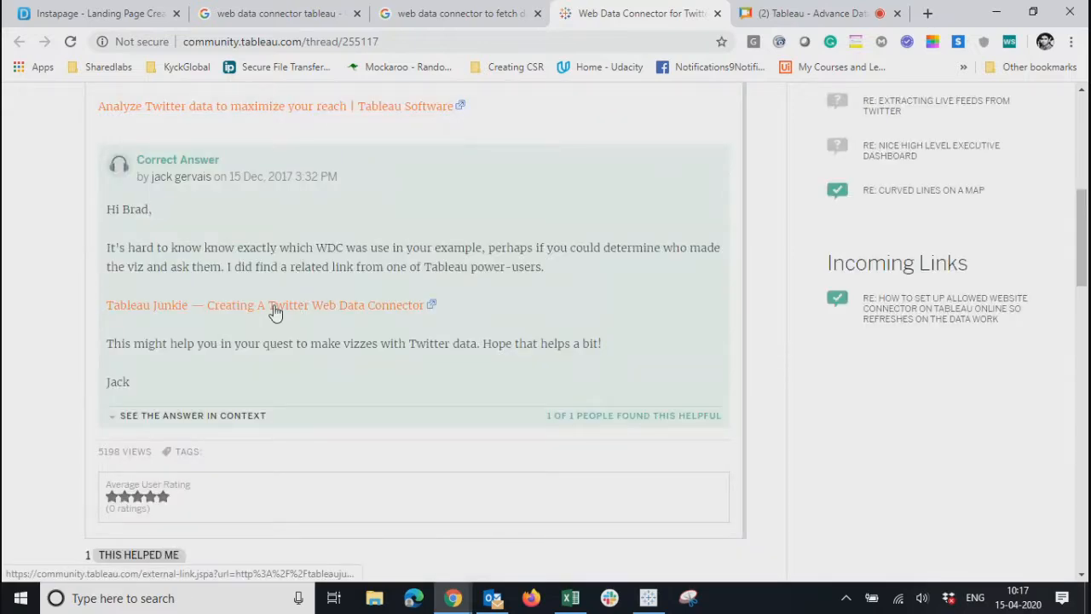
scroll(276, 312, "up", 1)
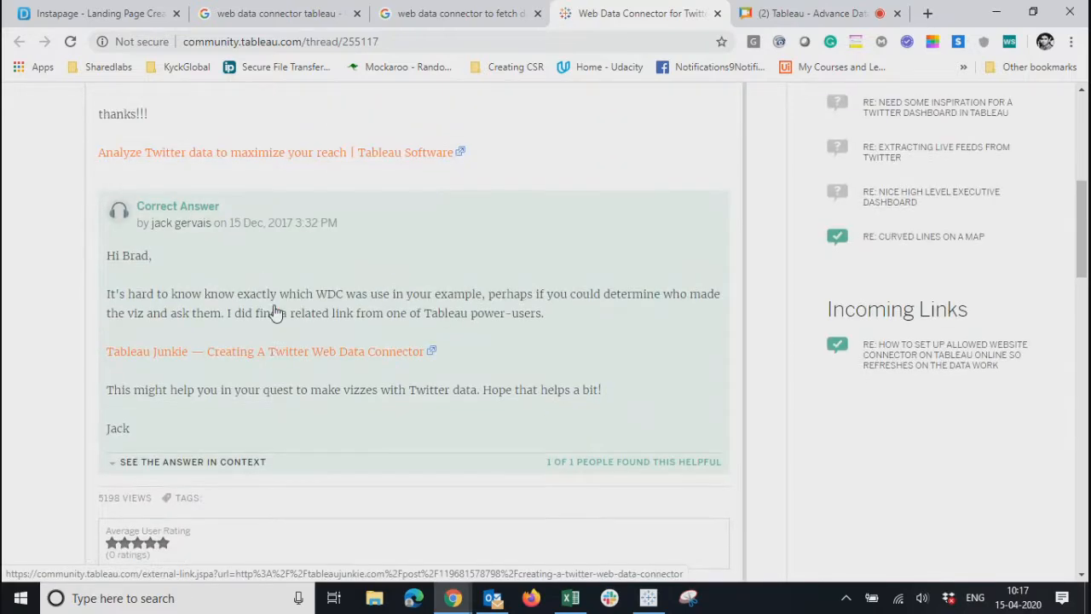
scroll(275, 312, "up", 4)
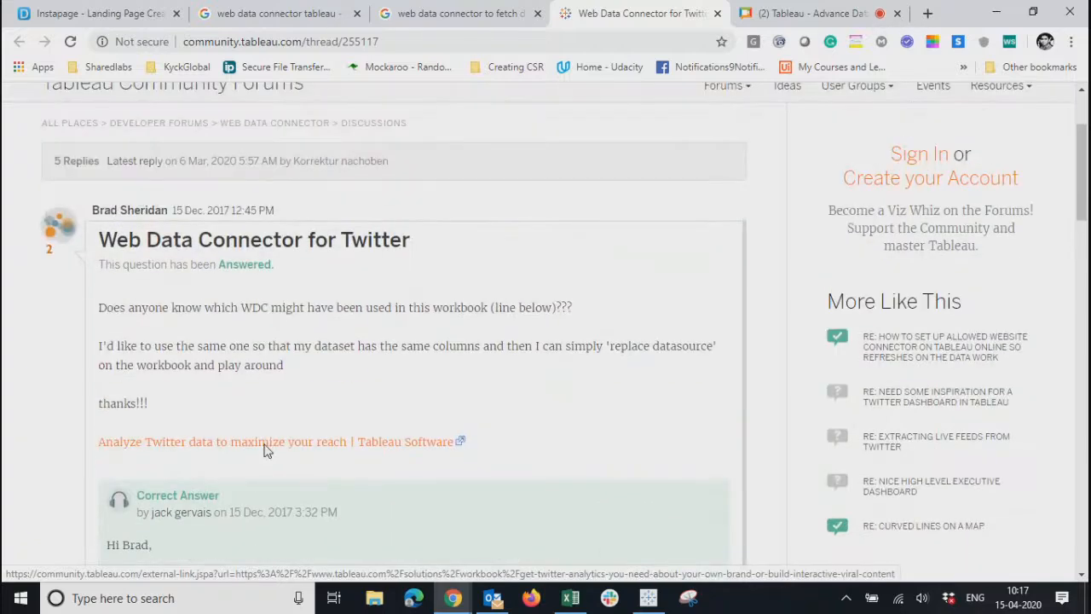
Open the thread's "Analyze Twitter data to maximize your reach" link and look through the Twitter Content Performance dashboard
left_click(265, 446)
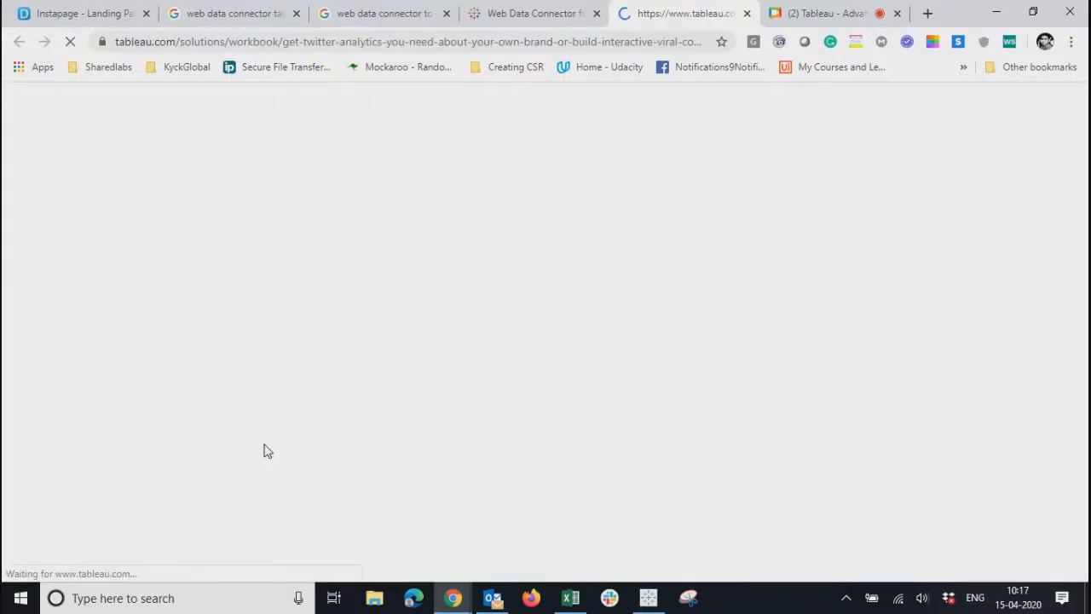
scroll(455, 426, "down", 3)
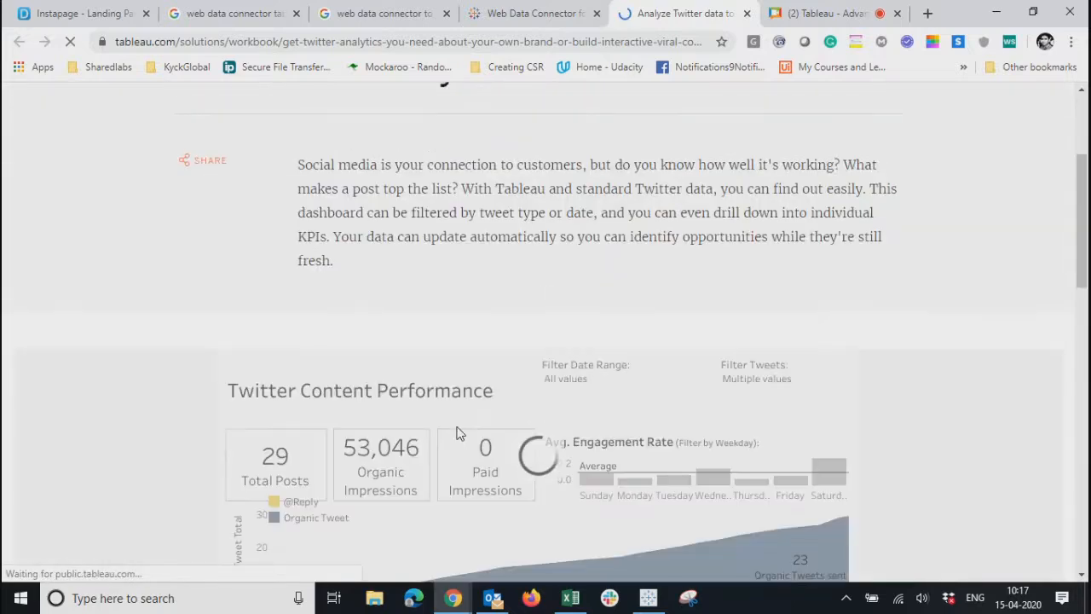
scroll(458, 430, "down", 3)
scroll(458, 432, "down", 5)
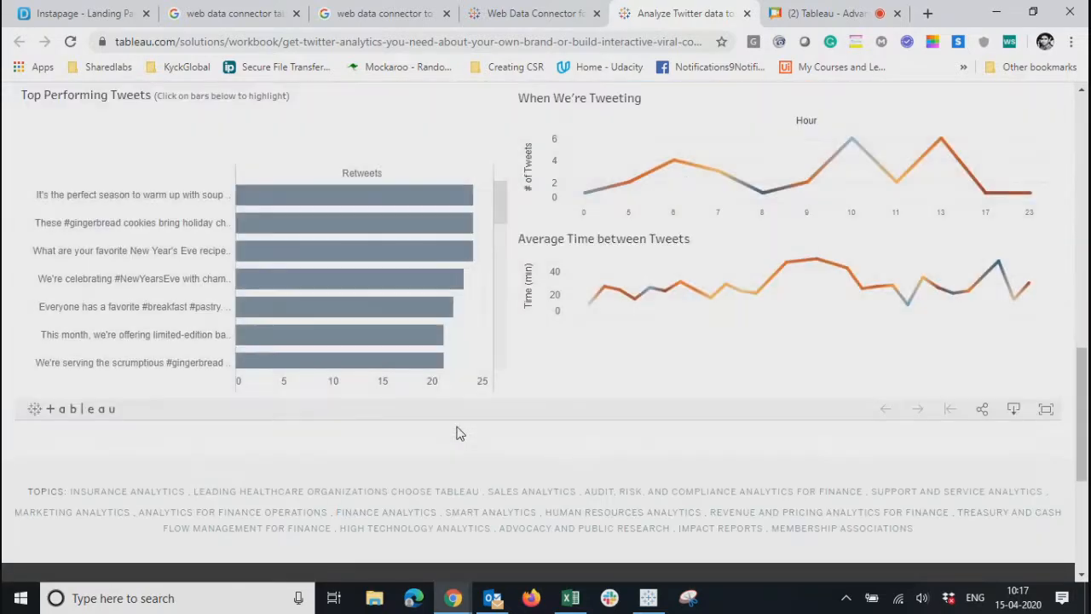
scroll(457, 432, "down", 3)
scroll(456, 432, "up", 3)
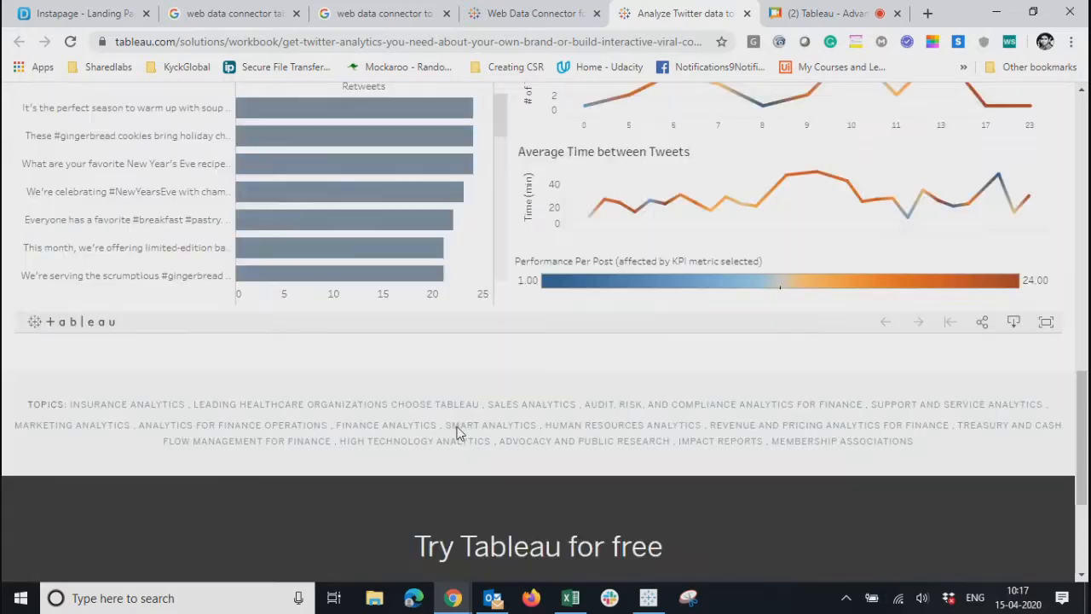
Close the "Analyze Twitter data to maximize your reach" page and the "Web Data Connector for Twitter" forum thread
scroll(458, 432, "up", 15)
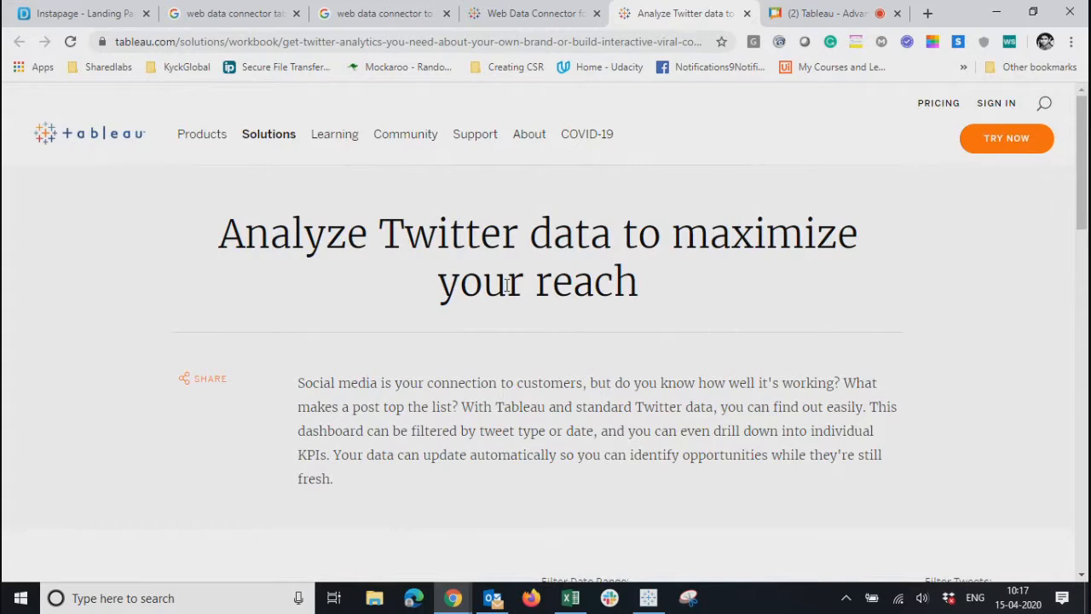
left_click(746, 13)
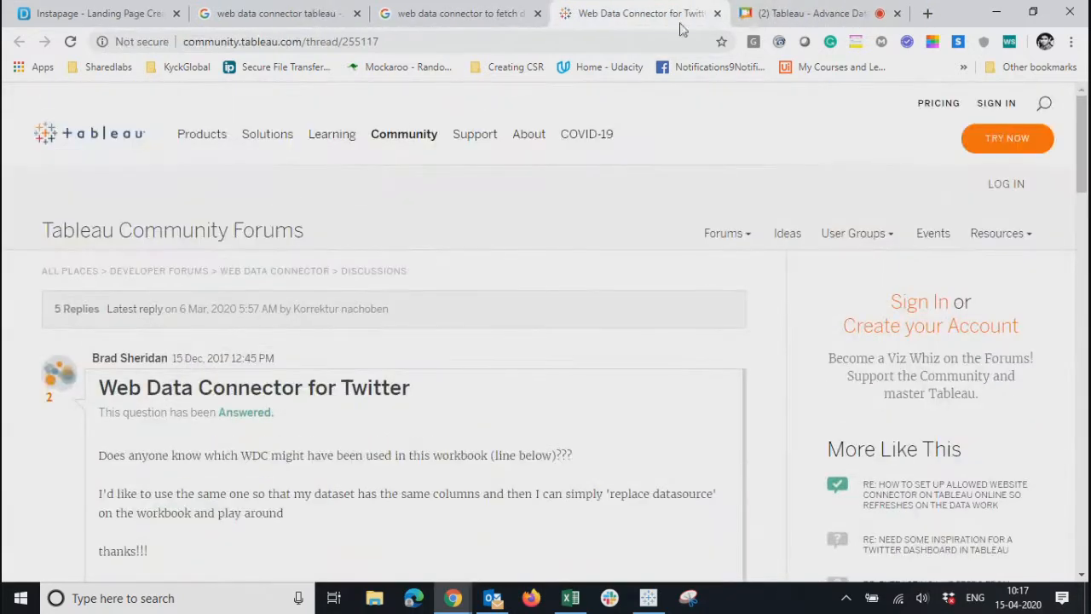
left_click(716, 14)
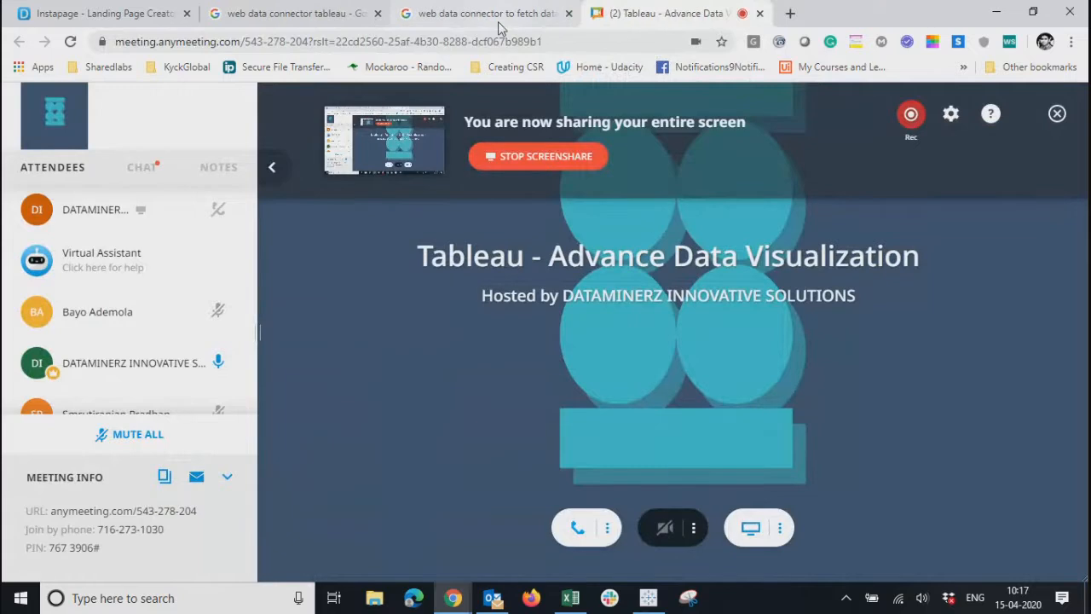
Extend the Google query about fetching Twitter data with "Sample" and search for "web data connector to fetch data from twitter Sample"
left_click(498, 20)
left_click(450, 111)
type("S")
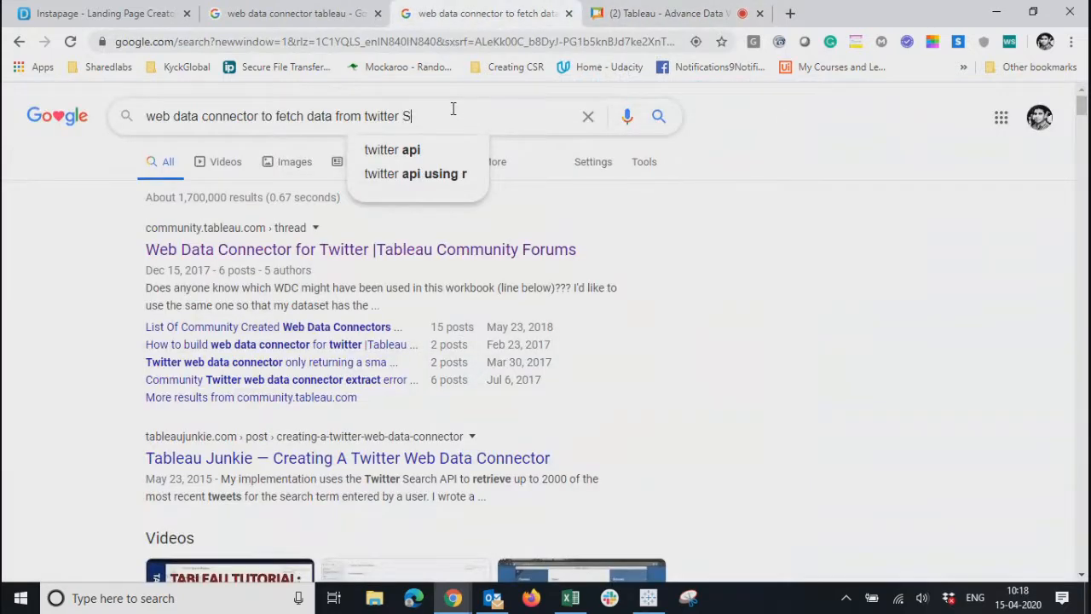
type("ample")
key("Return")
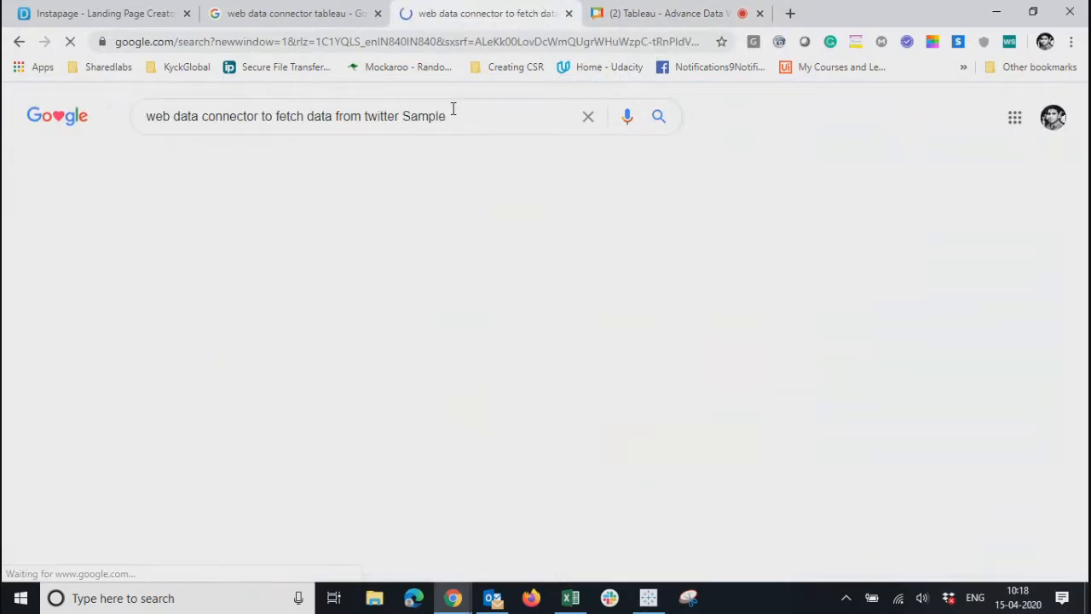
Open the Tableau Junkie article "Creating A Twitter Web Data Connector" and go through it to the "Build your Viz!" section
left_click(307, 251)
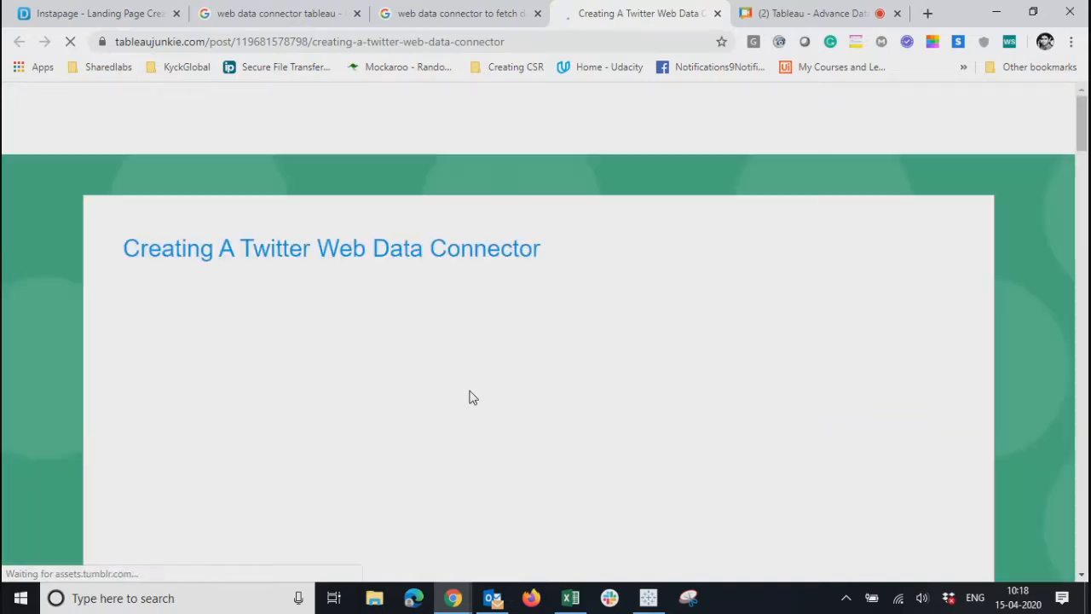
scroll(469, 390, "down", 3)
scroll(469, 390, "down", 12)
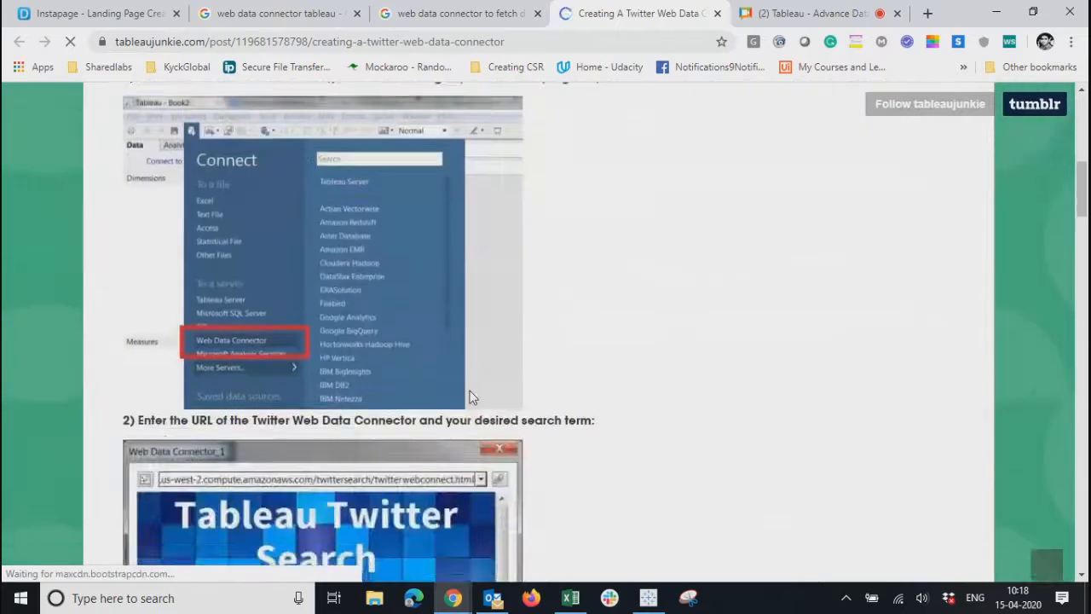
scroll(490, 341, "up", 2)
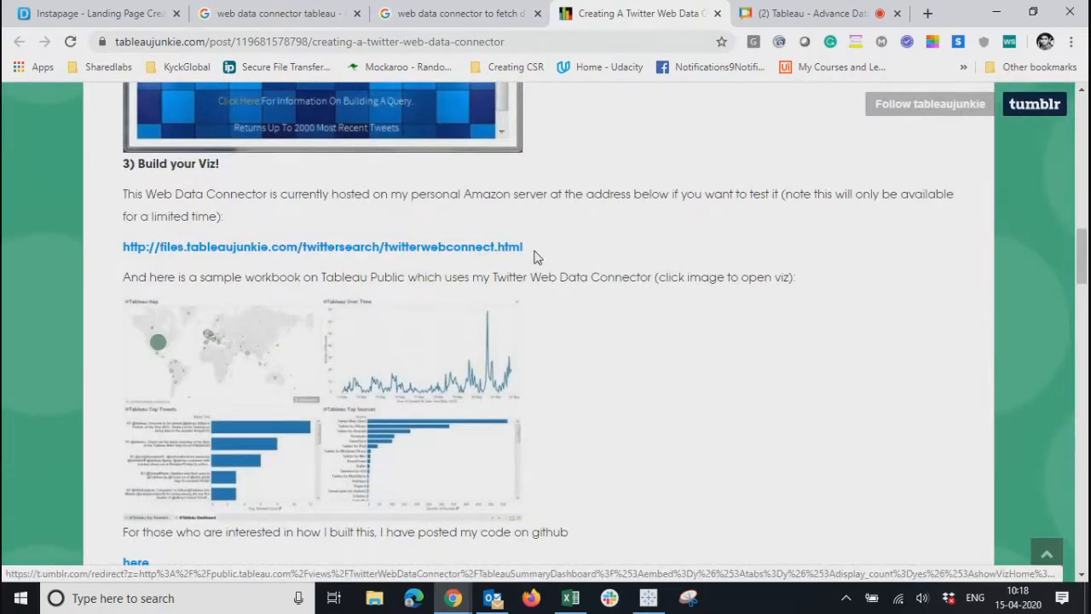
Read the hosting and sample workbook notes under "Build your Viz!" and copy the Twitter web data connector's URL
right_click(368, 247)
left_click(345, 271)
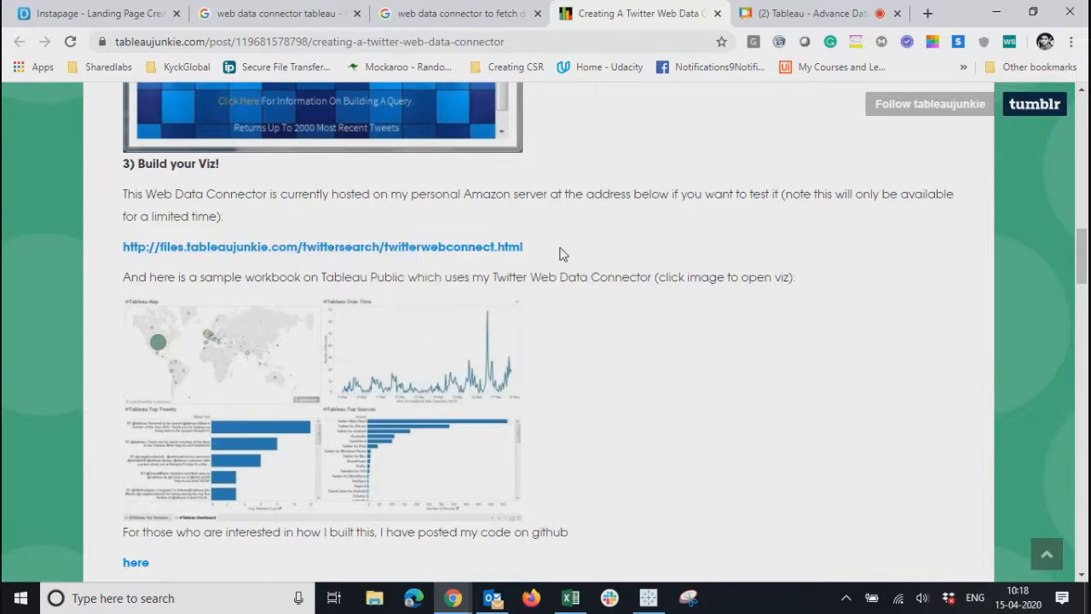
left_click_drag(125, 195, 263, 226)
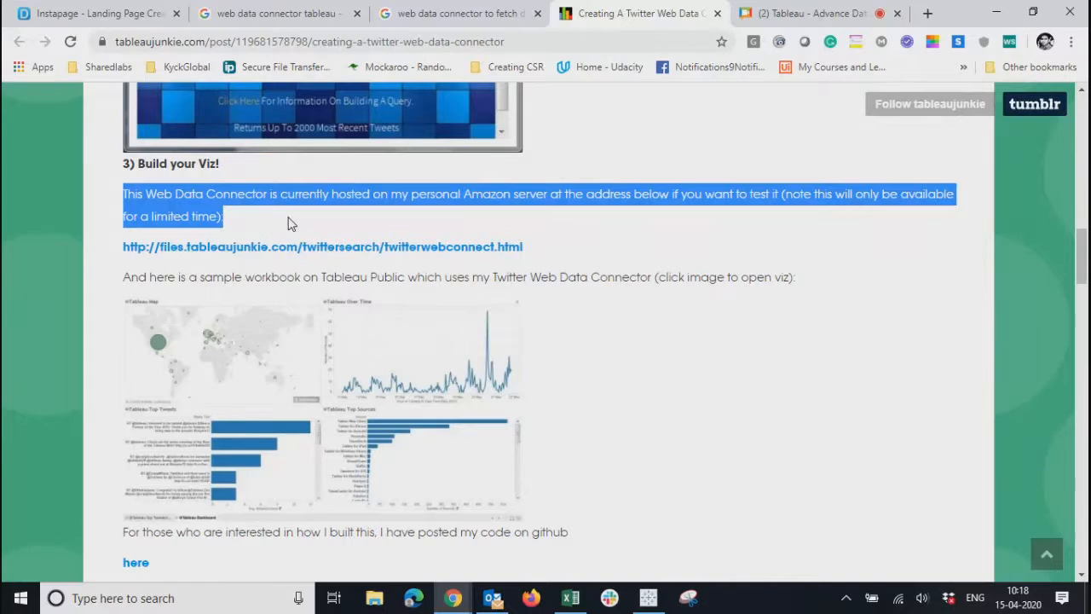
left_click(288, 223)
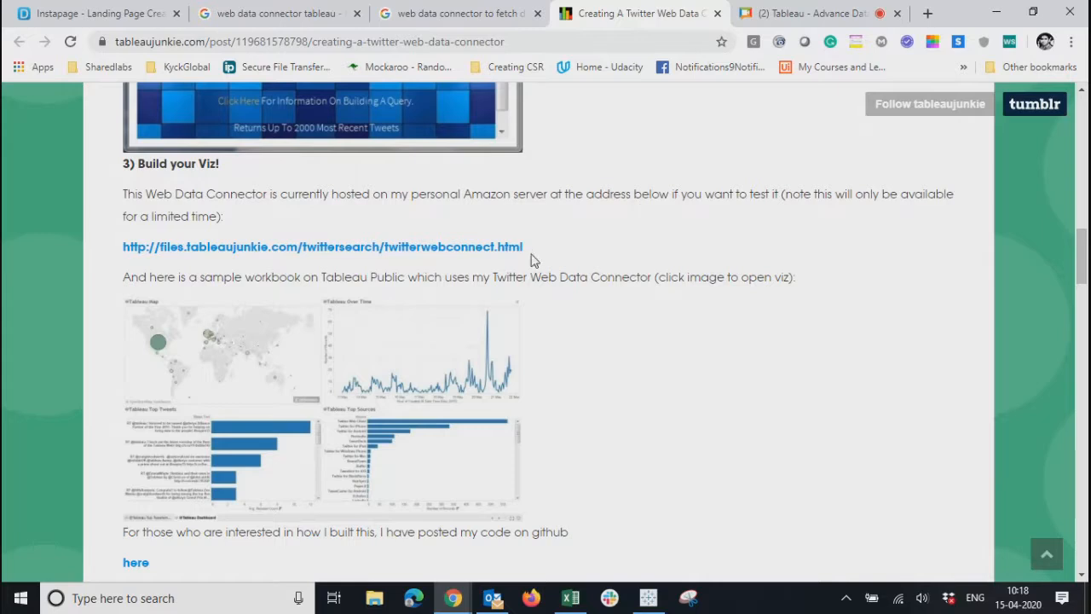
left_click_drag(124, 277, 318, 271)
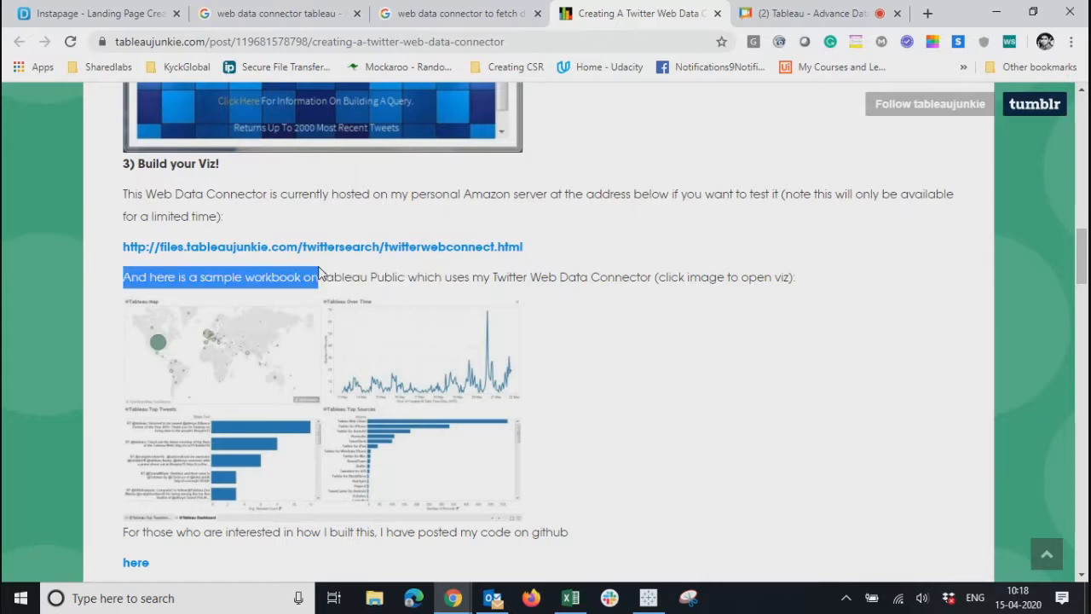
left_click(650, 255)
left_click_drag(546, 251, 119, 252)
key("ctrl+c")
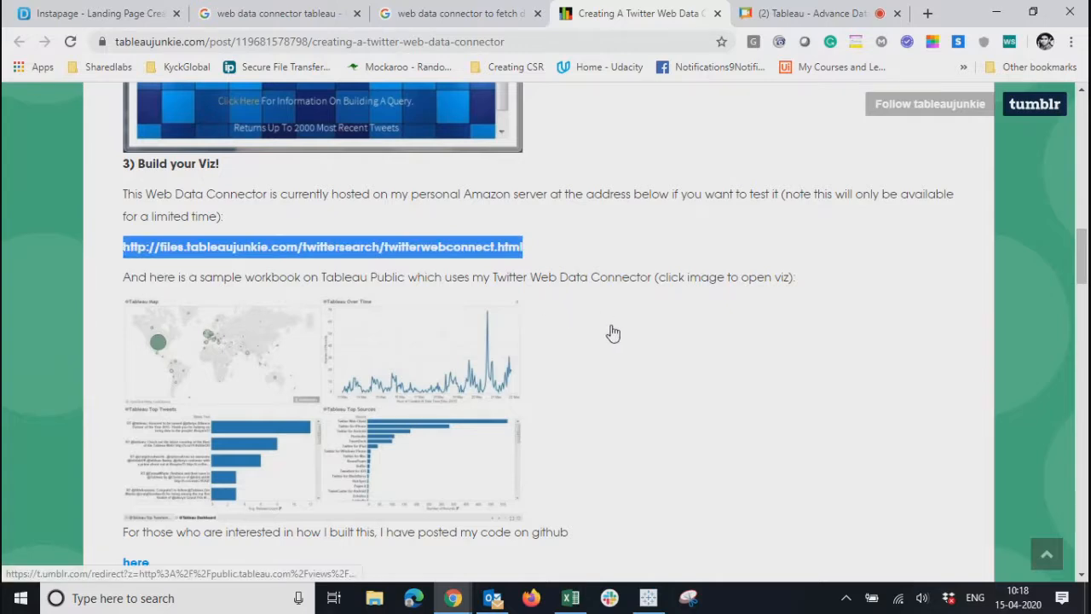
Look through the article's instructions on the GitHub code, the Twitter app and the PHP web server setup
scroll(612, 333, "down", 1)
scroll(612, 332, "down", 1)
scroll(612, 332, "up", 1)
left_click(558, 206)
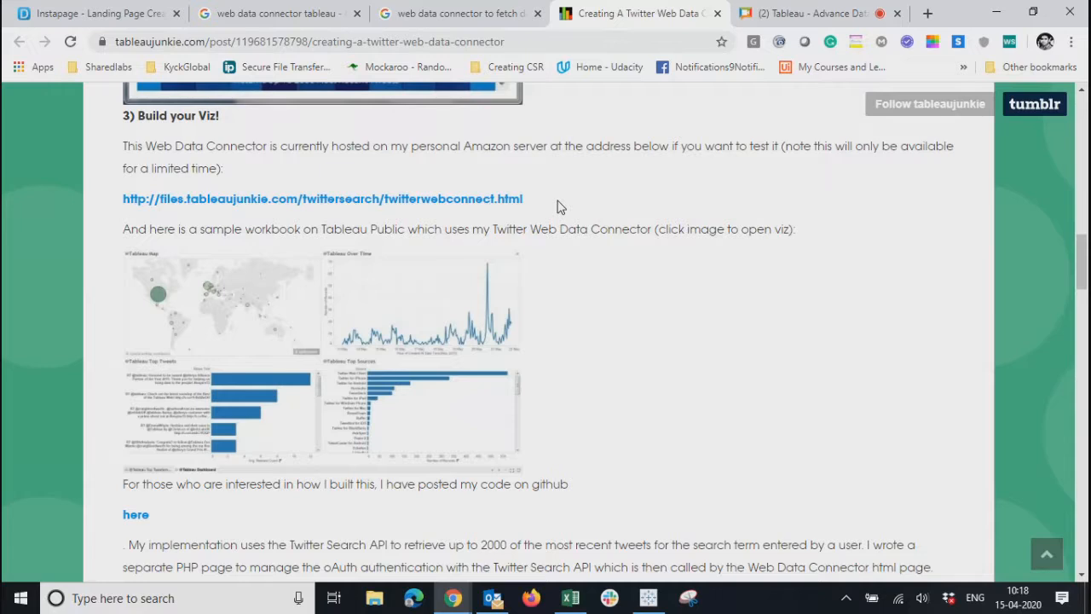
scroll(582, 273, "down", 3)
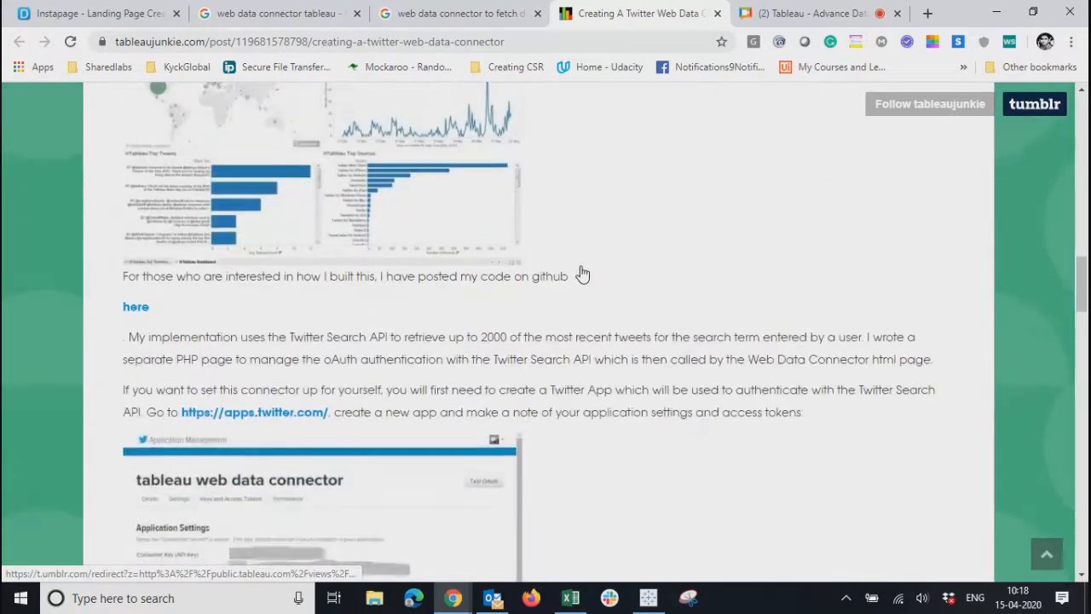
scroll(582, 273, "down", 5)
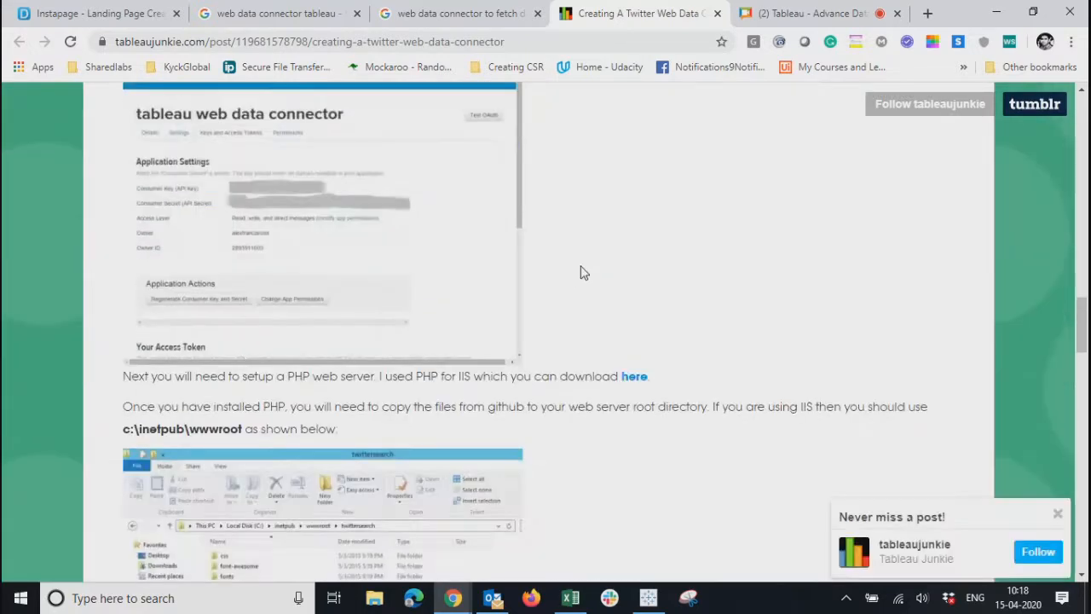
scroll(582, 267, "up", 4)
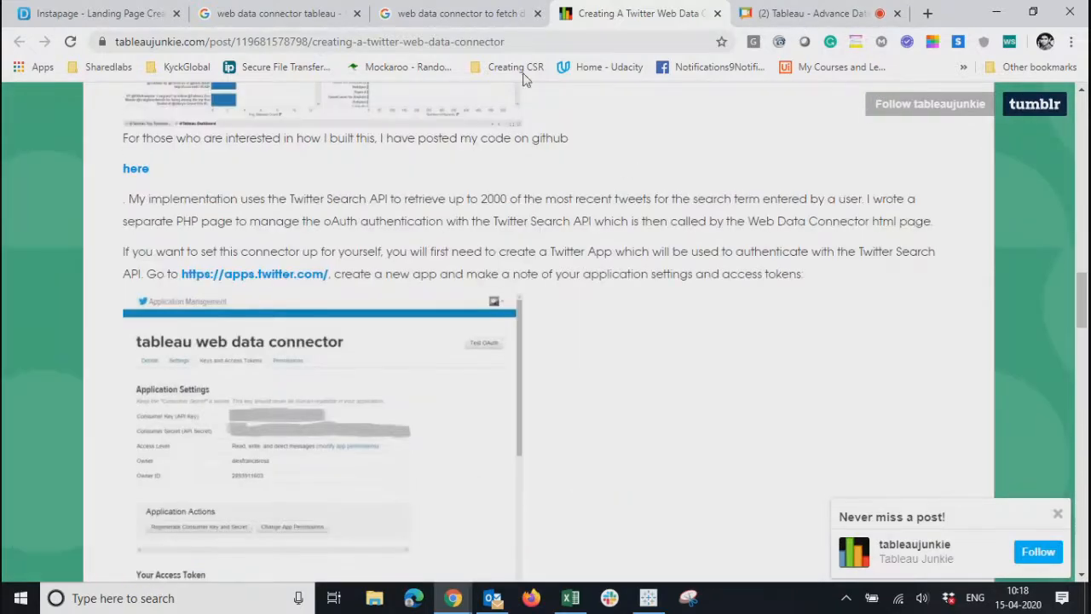
Switch to Tableau and start a new data source connection using the Web Data Connector
left_click(649, 598)
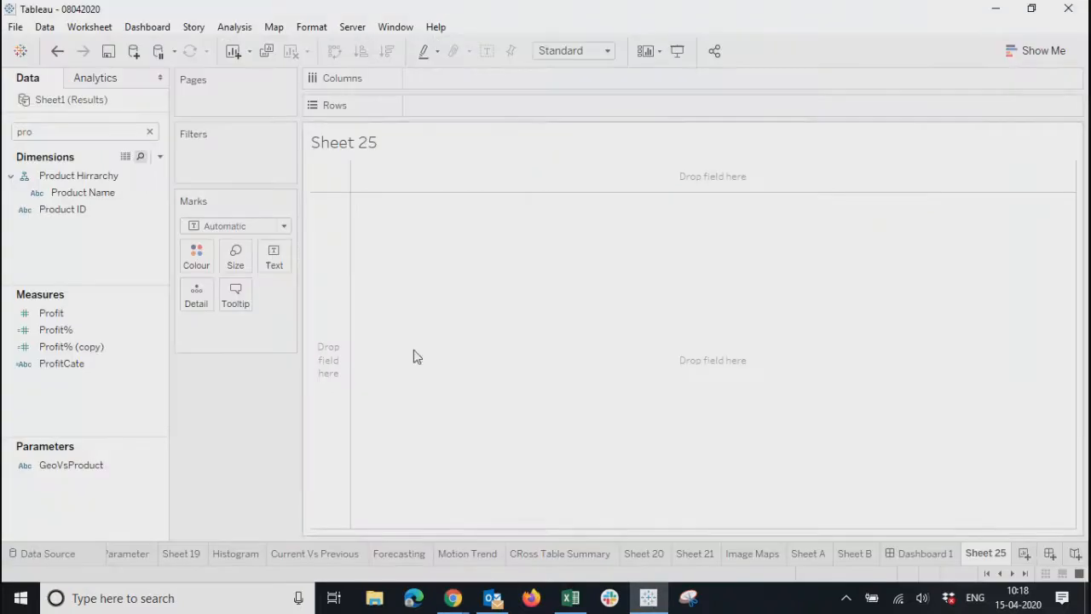
left_click(136, 53)
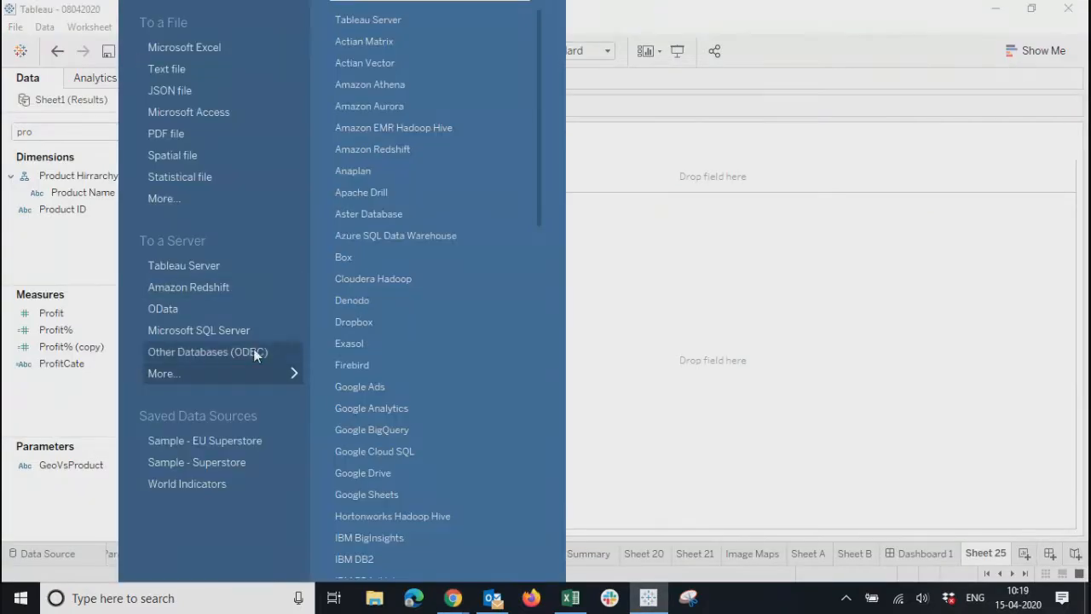
scroll(405, 460, "down", 10)
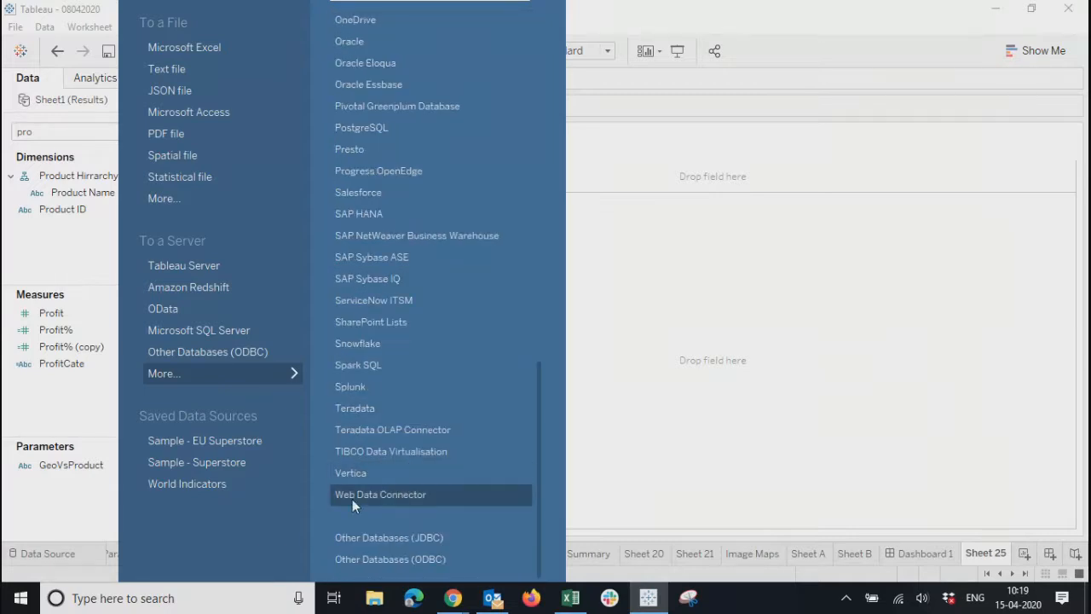
left_click(378, 495)
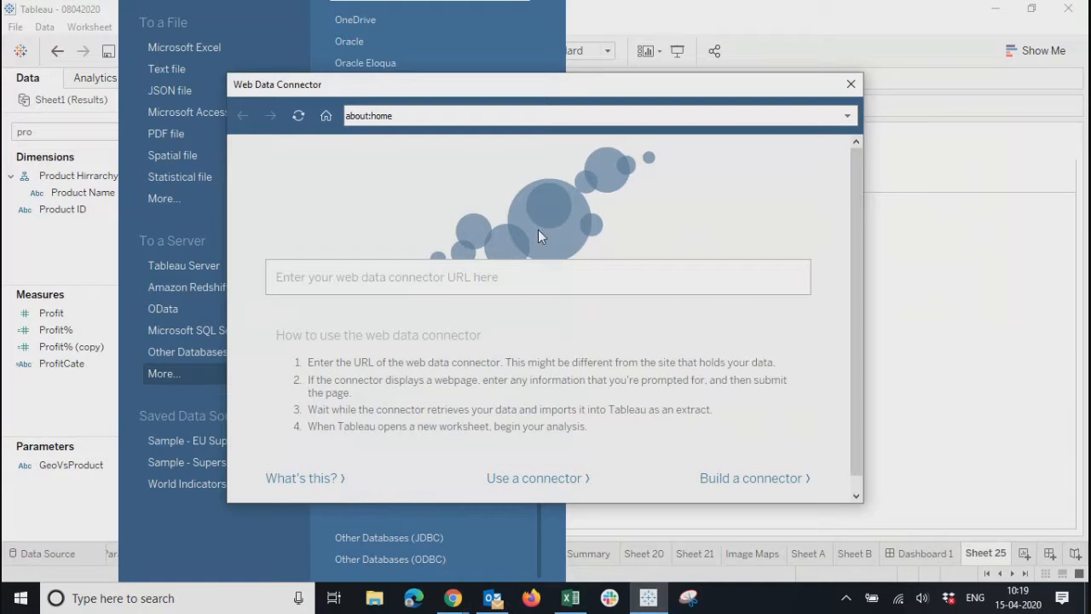
key("ctrl+v")
key("Return")
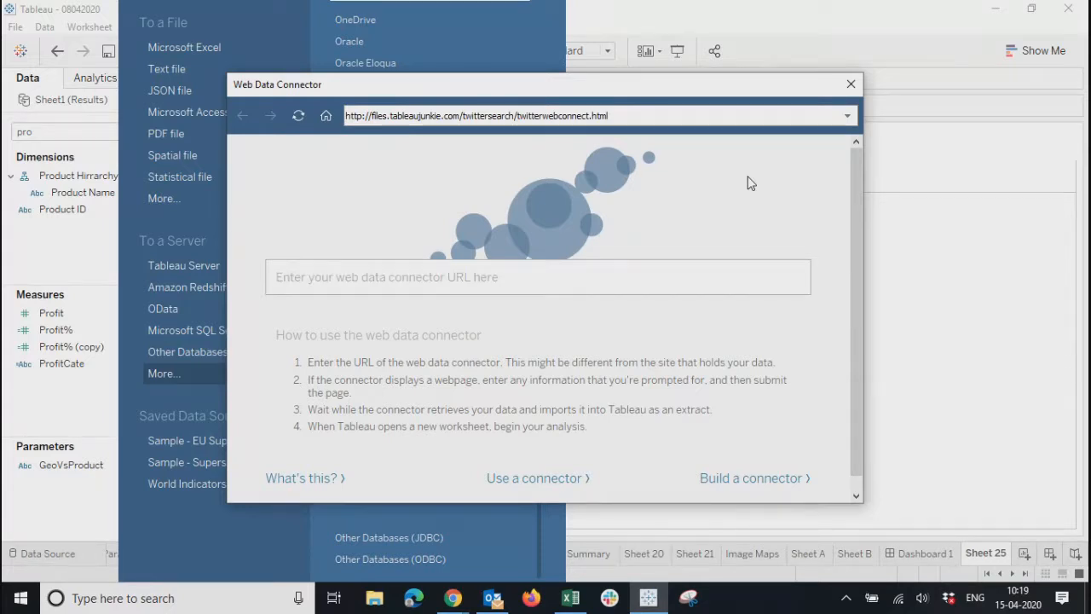
left_click(708, 116)
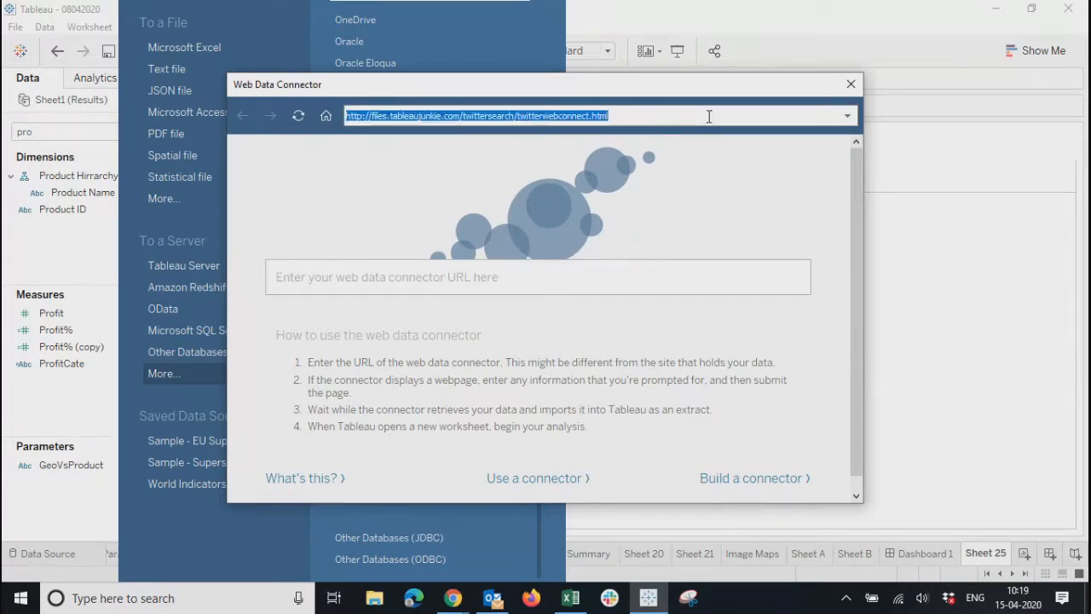
left_click(708, 116)
key("Return")
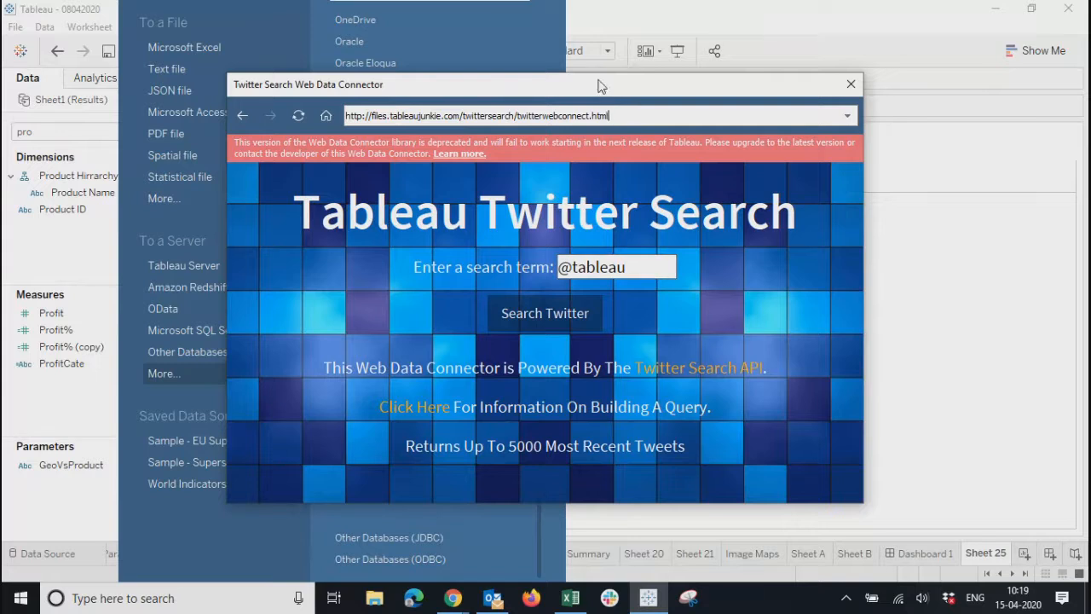
Search Twitter for Covid19 through the connector and load the tweet rows into the data source preview
left_click_drag(590, 84, 582, 68)
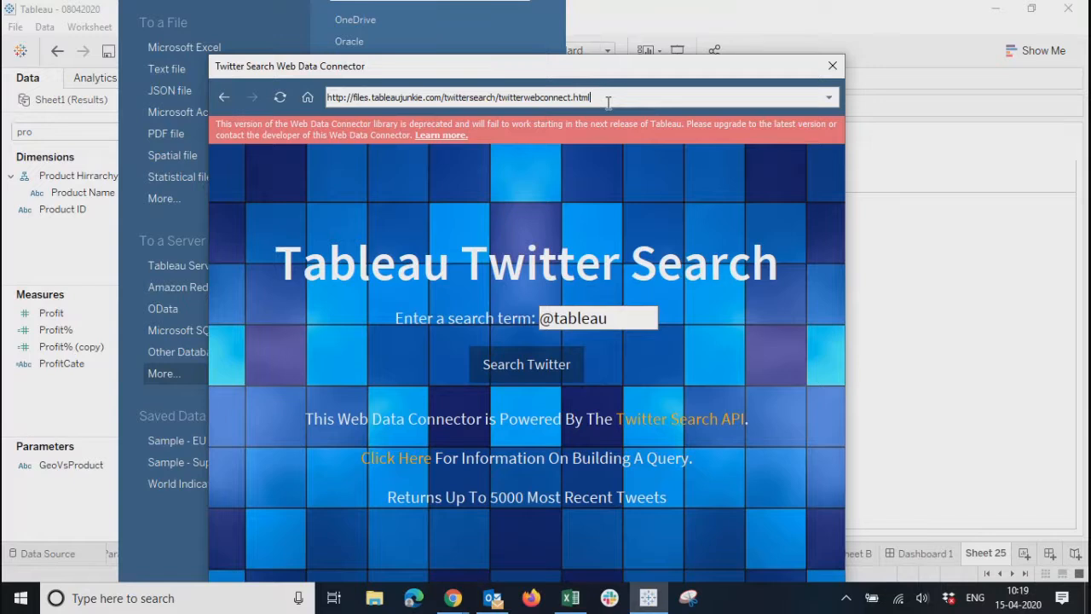
left_click(625, 317)
left_click_drag(396, 317, 538, 318)
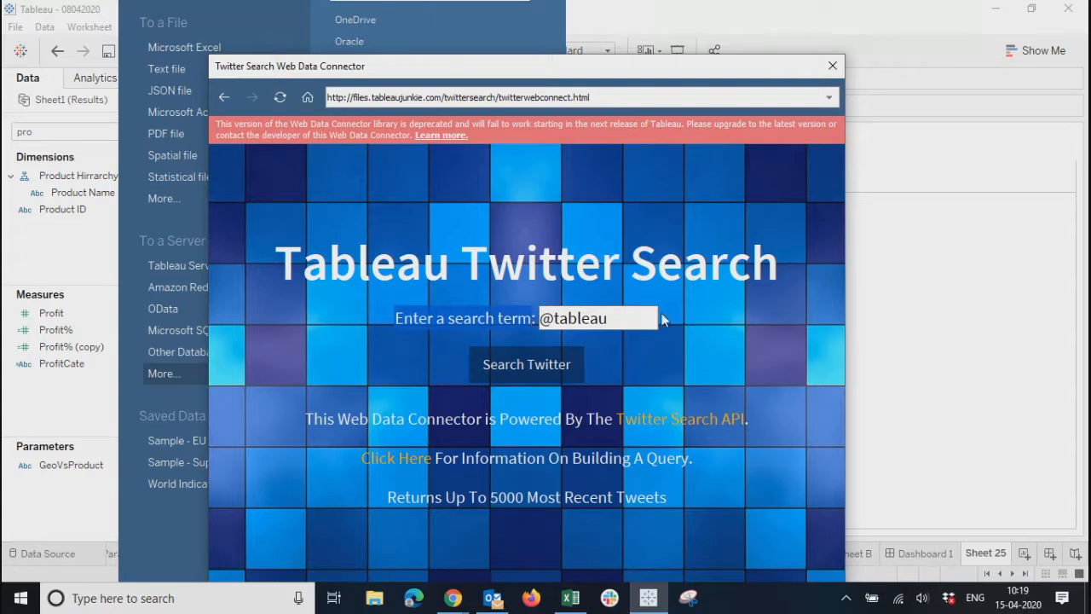
left_click(631, 318)
key("BackSpace")
key("BackSpace")
key("BackSpace")
key("BackSpace")
key("BackSpace")
key("BackSpace")
key("BackSpace")
key("BackSpace")
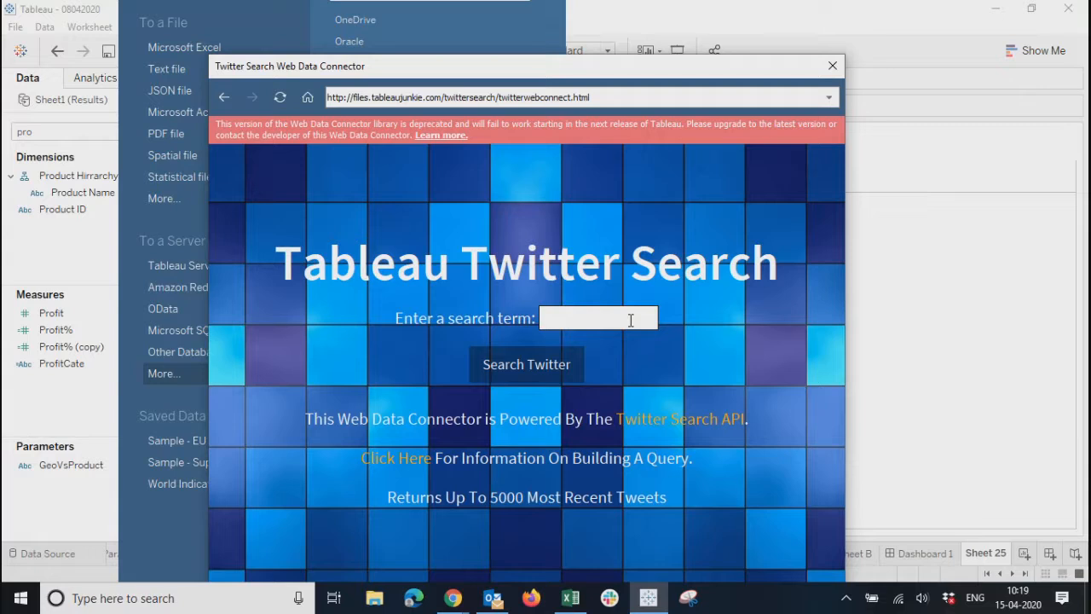
type("Covid19")
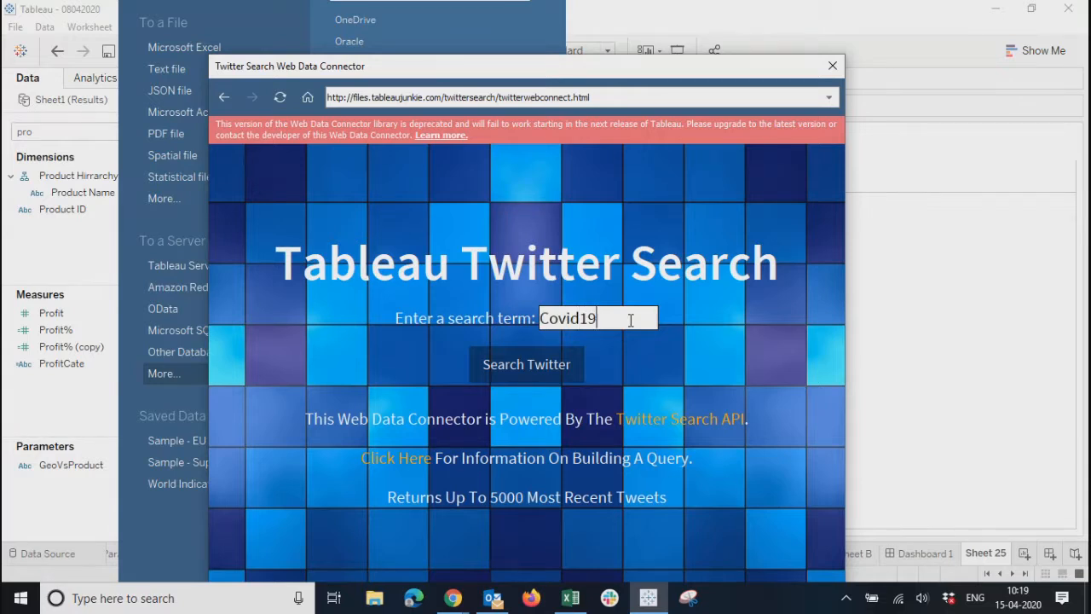
left_click(521, 366)
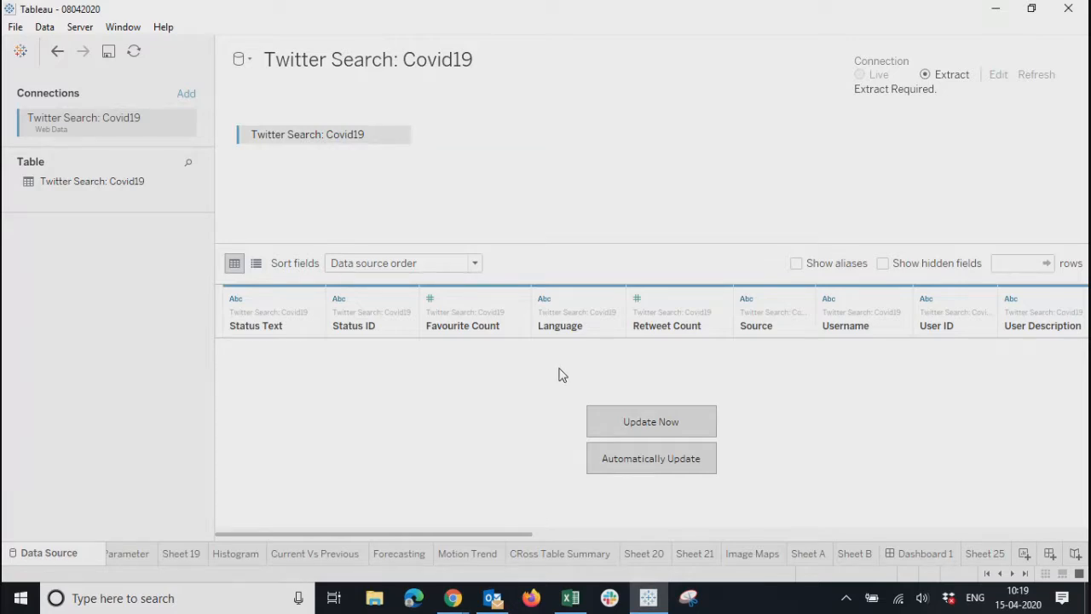
left_click(652, 422)
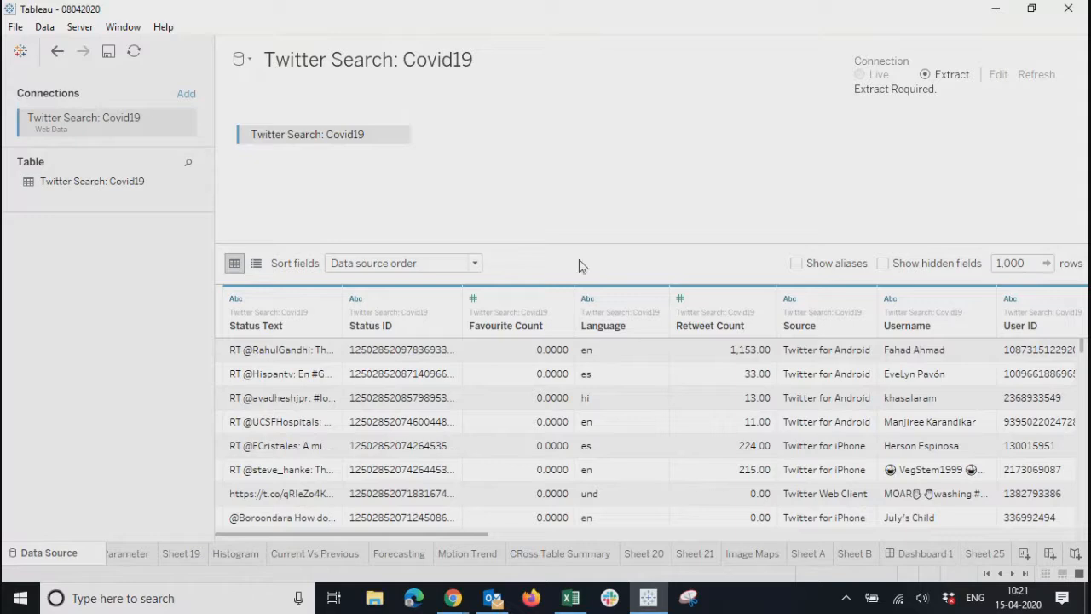
Enlarge the data preview grid and widen the Status Text column so that the tweets are readable
left_click_drag(583, 242, 583, 205)
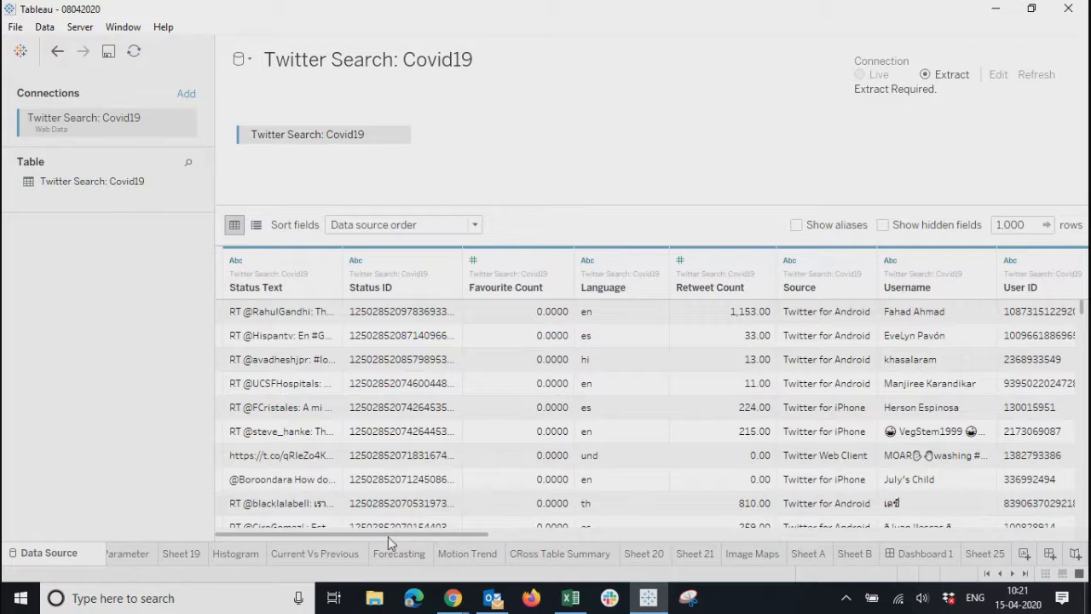
left_click_drag(388, 536, 310, 547)
left_click(356, 272)
left_click_drag(356, 273, 692, 285)
Browse the rows of the Covid19 data and read the tweets in the Status Text column
scroll(531, 463, "down", 3)
scroll(531, 464, "down", 6)
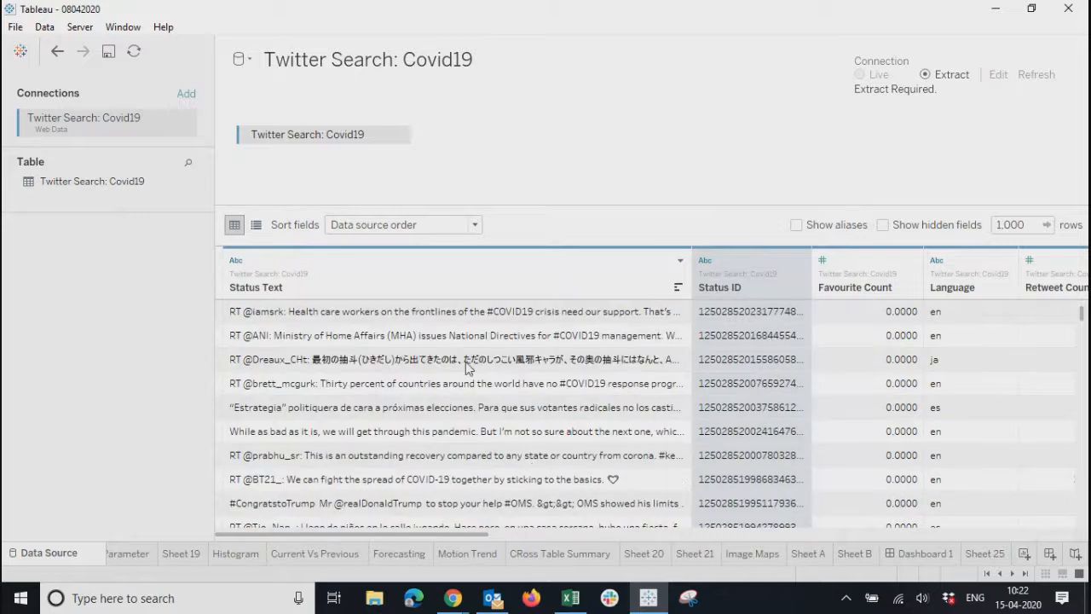
scroll(503, 441, "down", 1)
scroll(503, 441, "down", 1)
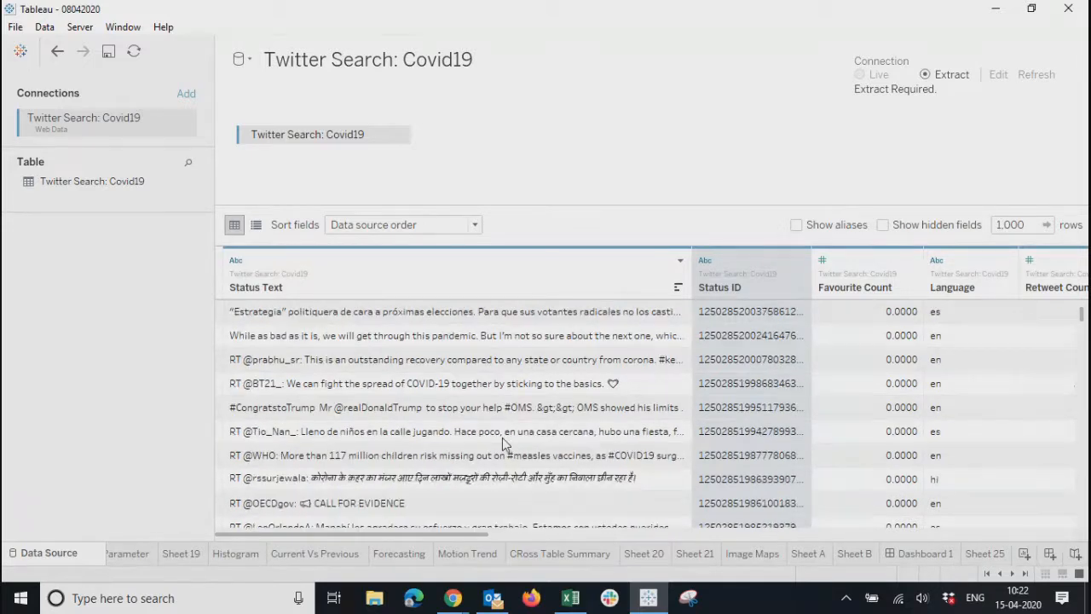
scroll(503, 442, "down", 3)
scroll(502, 437, "down", 3)
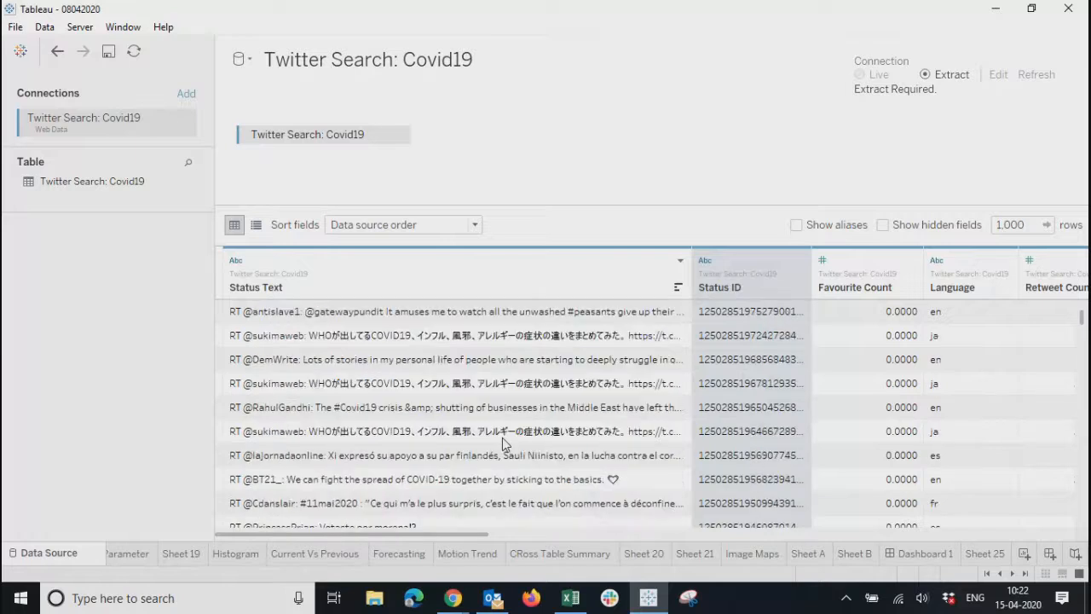
scroll(502, 441, "down", 1)
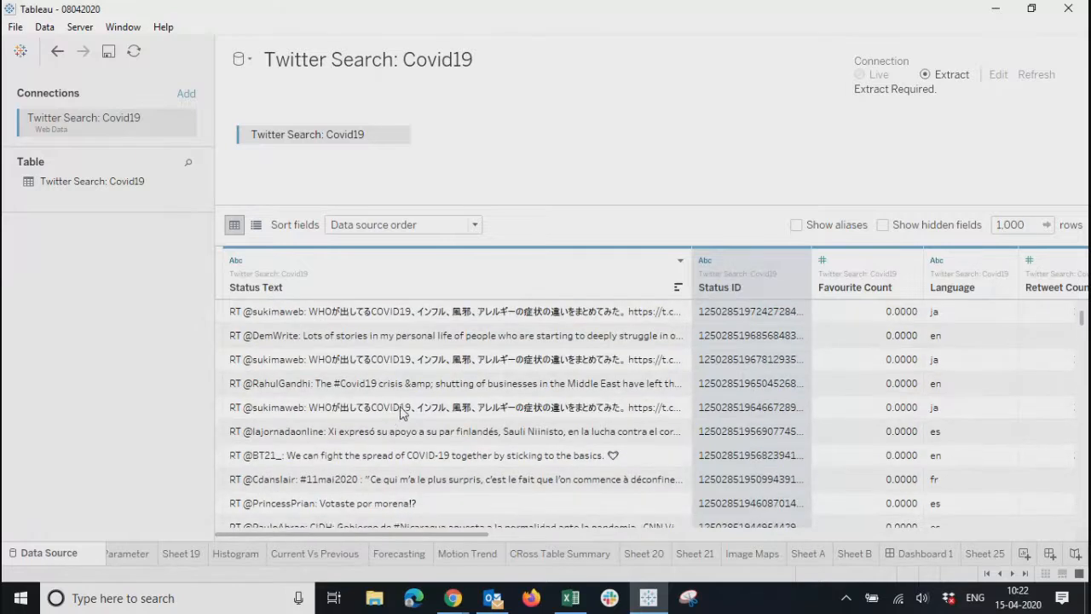
Narrow the Status Text, Status ID and Favourite Count columns of the data preview grid while browsing the tweet rows
scroll(444, 469, "down", 4)
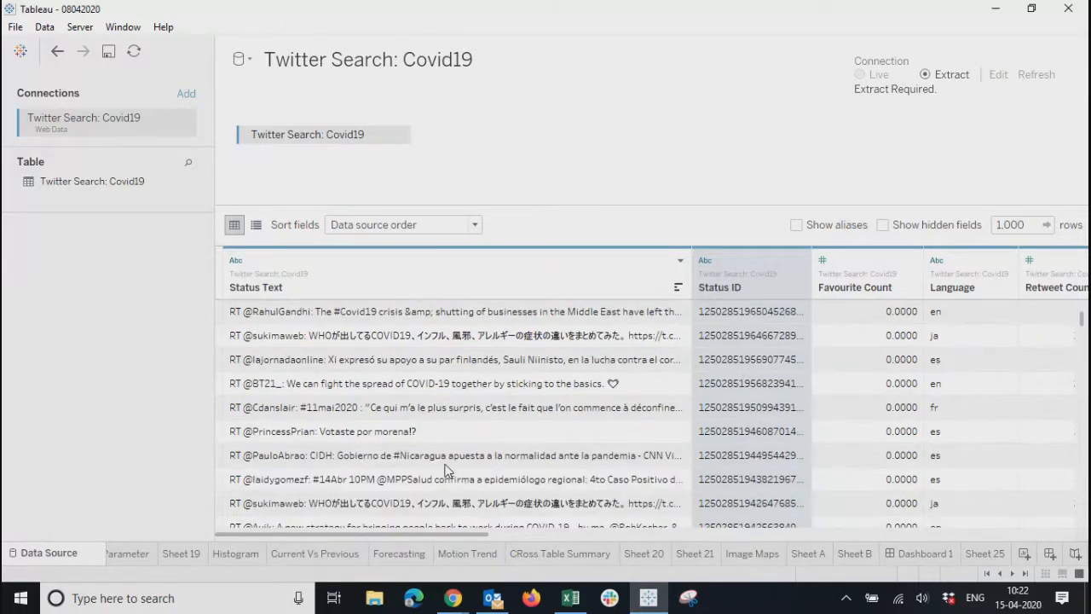
scroll(444, 469, "down", 2)
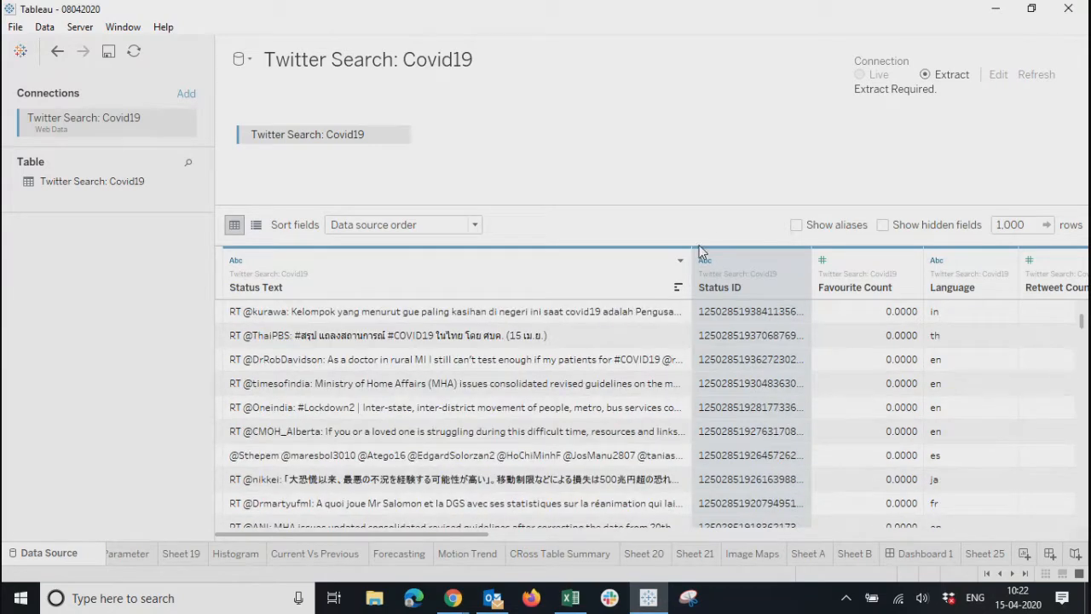
left_click_drag(692, 257, 451, 285)
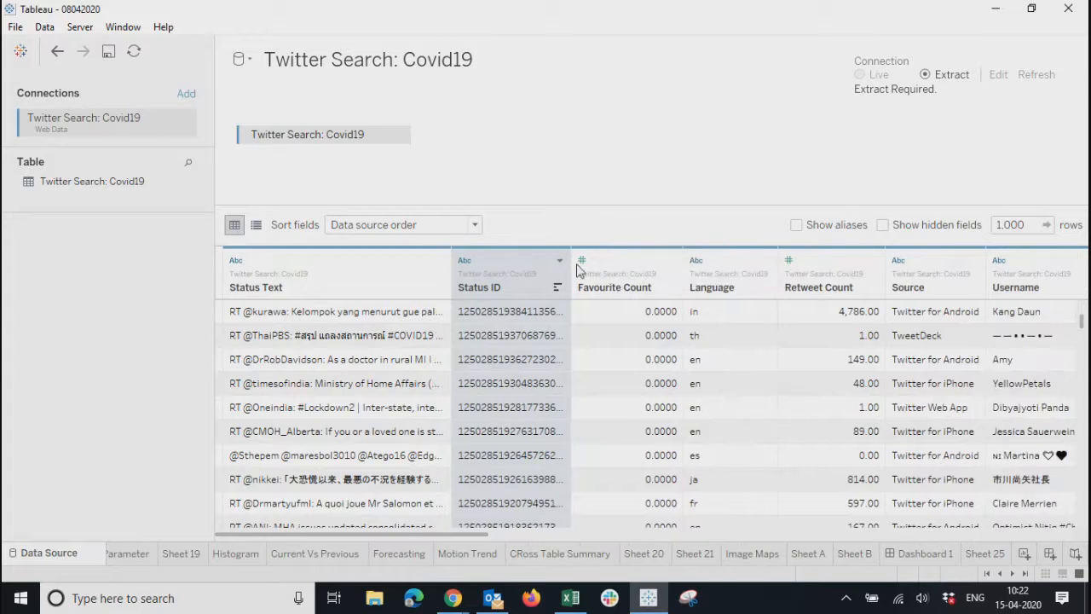
left_click_drag(569, 279, 542, 283)
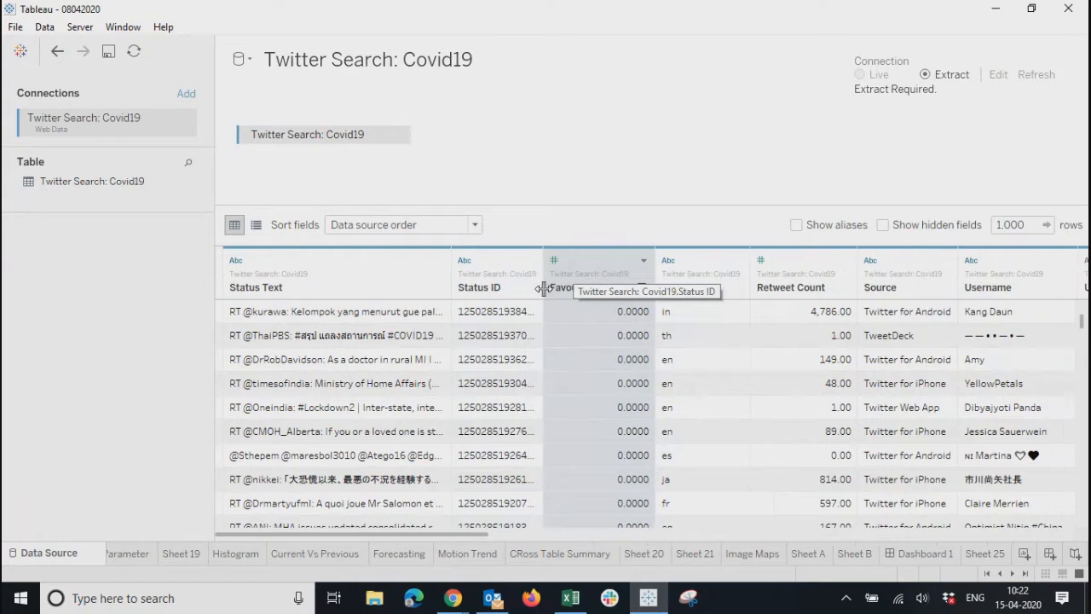
scroll(602, 379, "down", 10)
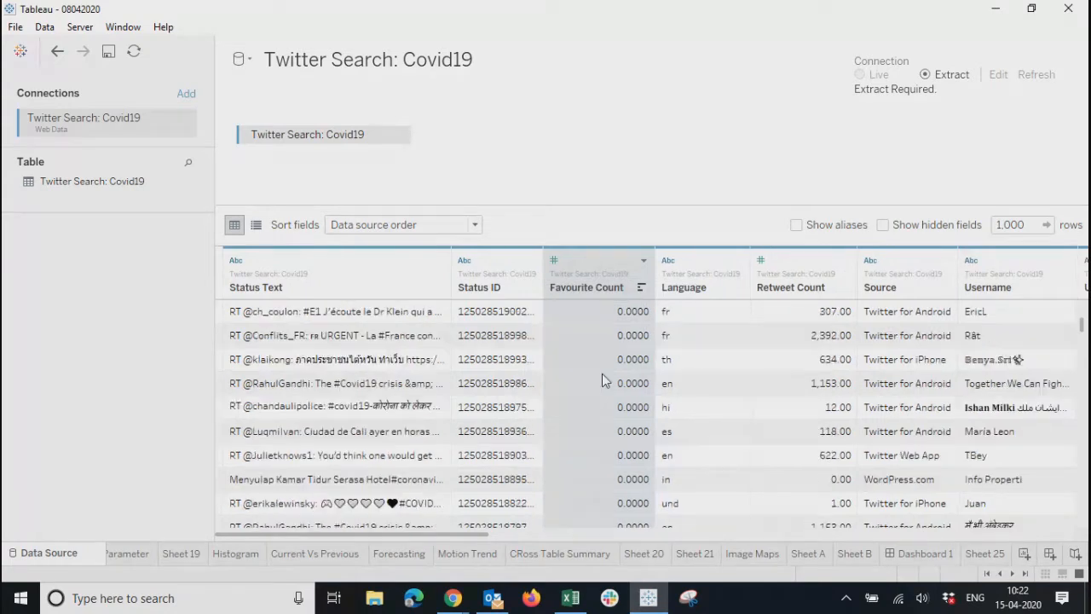
scroll(602, 376, "down", 5)
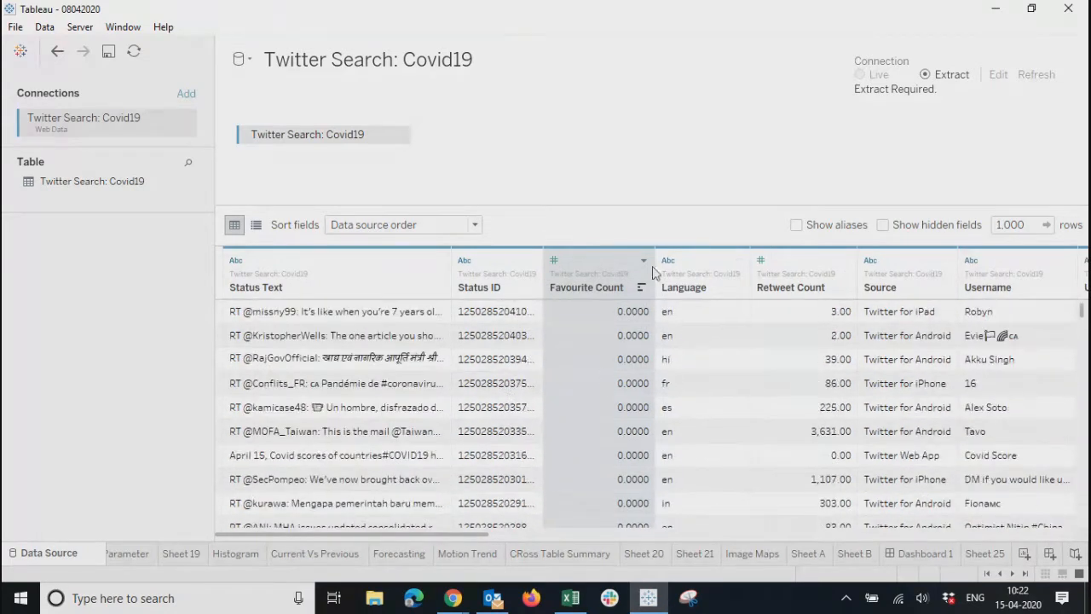
left_click_drag(655, 262, 642, 334)
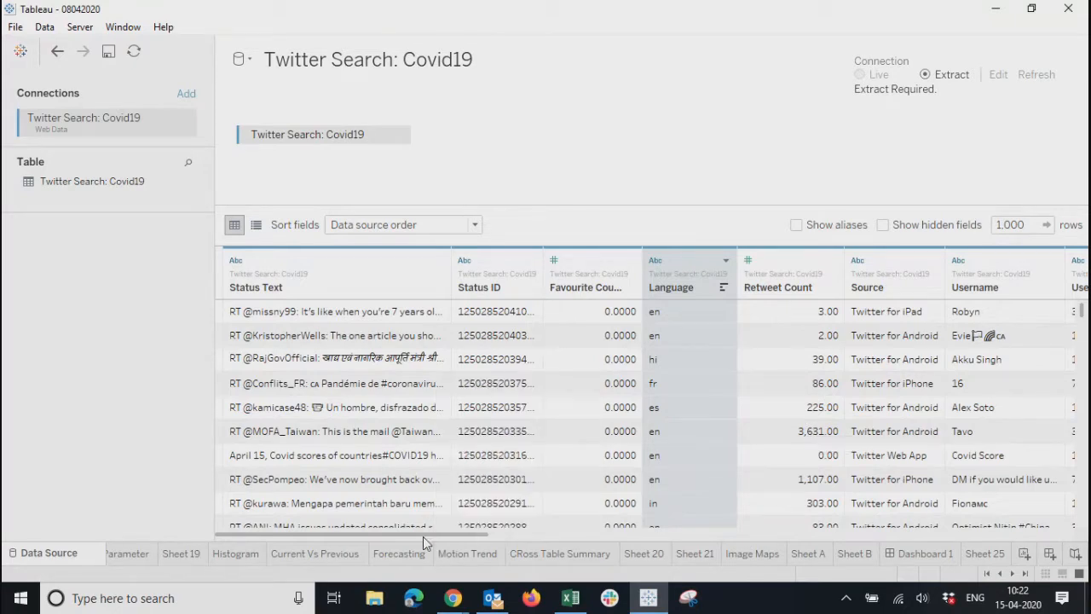
Look through the Language, Source, Username and User ID columns and widen the Source column slightly
scroll(444, 541, "right", 3)
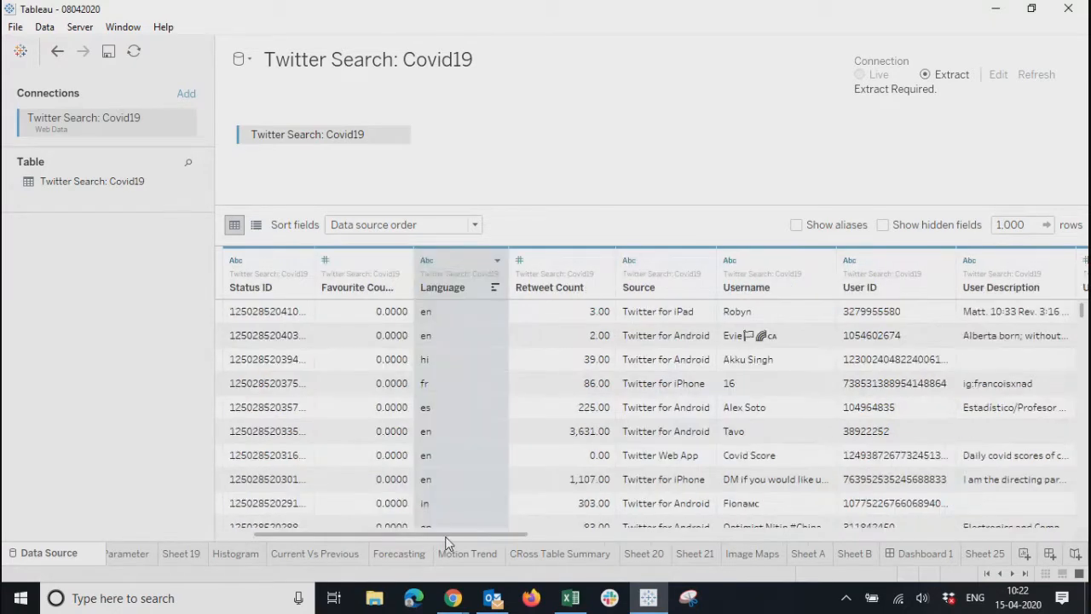
right_click(456, 542)
left_click(663, 320)
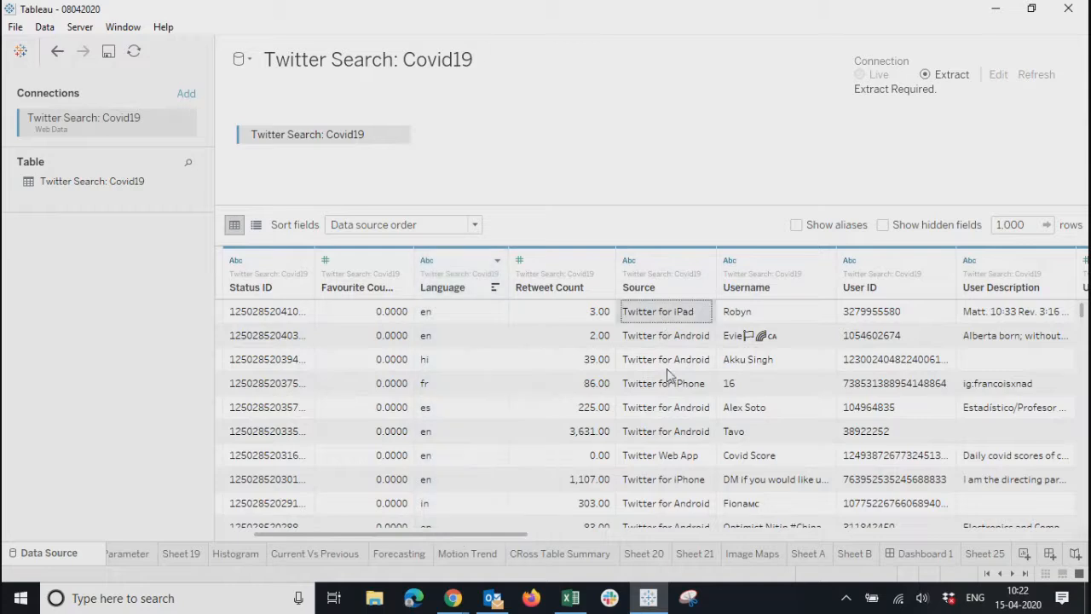
scroll(668, 372, "down", 6)
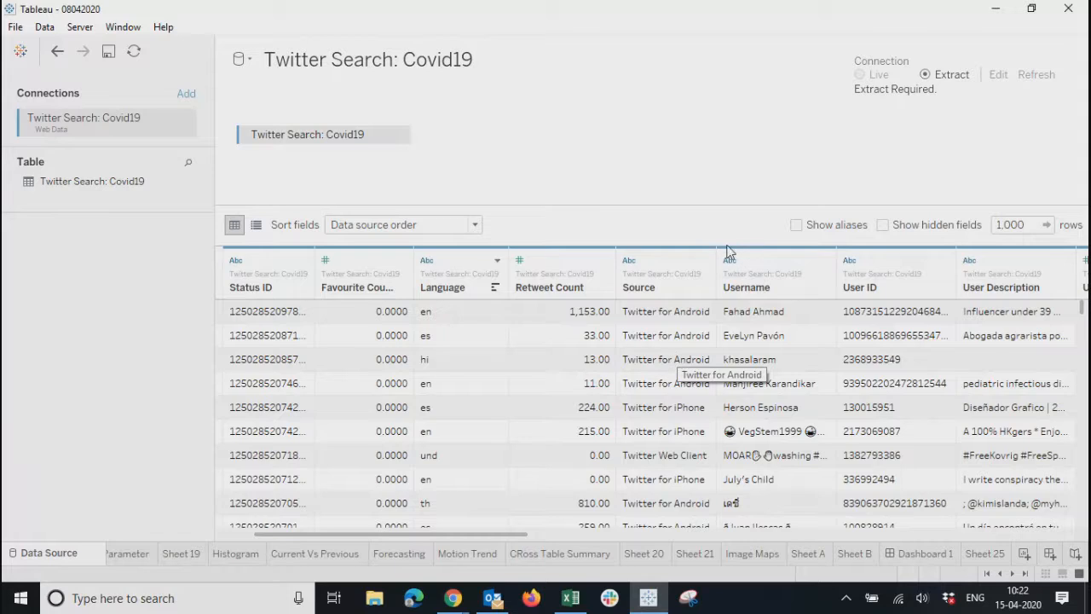
mouse_move(715, 262)
left_mouse_down()
mouse_move(761, 261)
mouse_move(720, 262)
left_mouse_up()
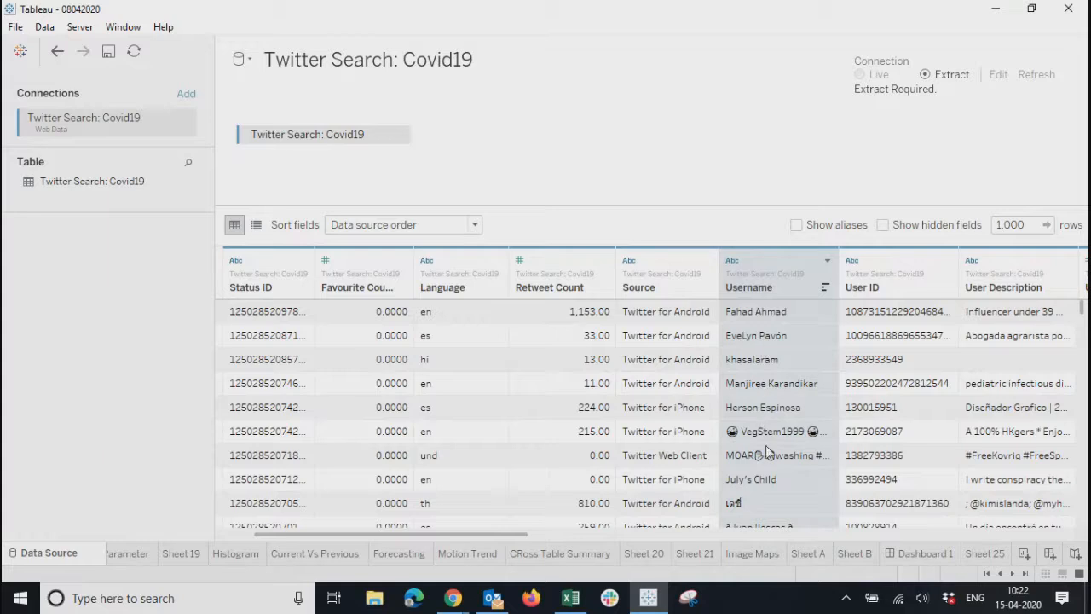
left_click(879, 486)
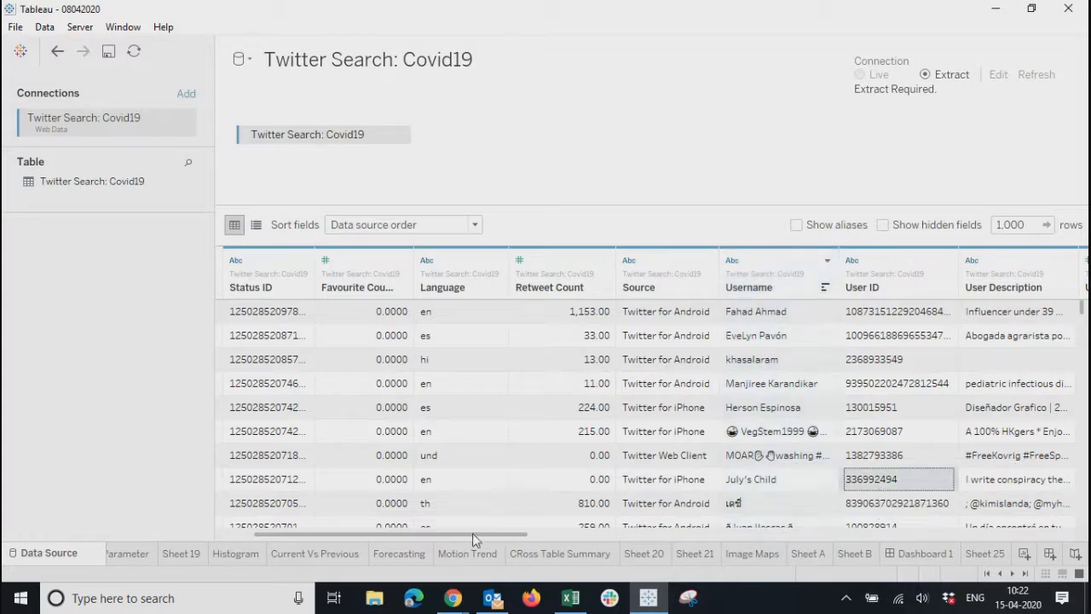
Widen the User Description and User Followers Count columns and check the followers count of the first listed user
left_click_drag(479, 535, 625, 534)
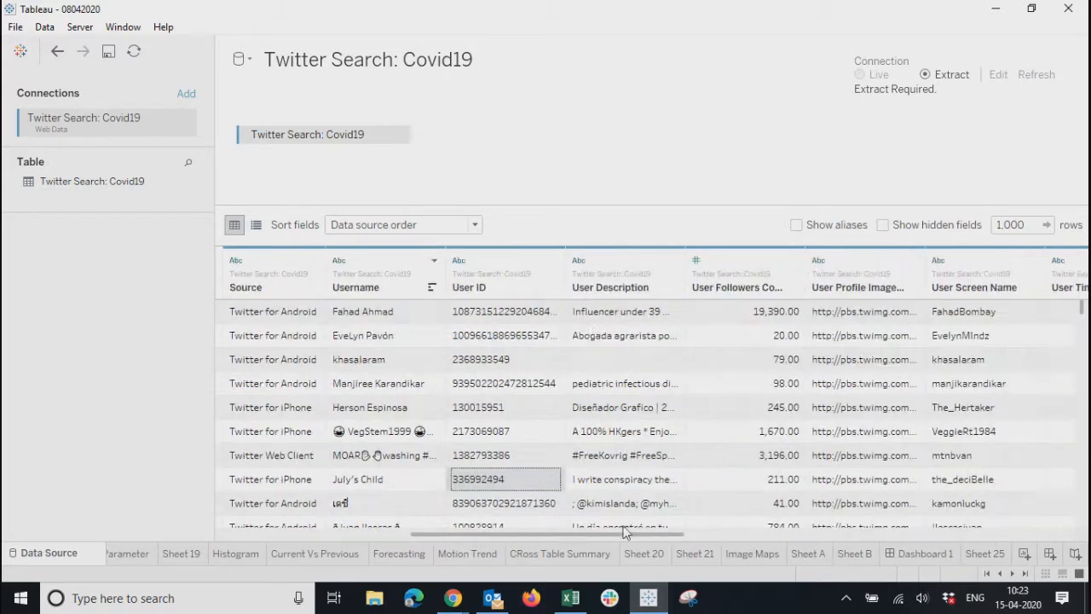
left_click(602, 313)
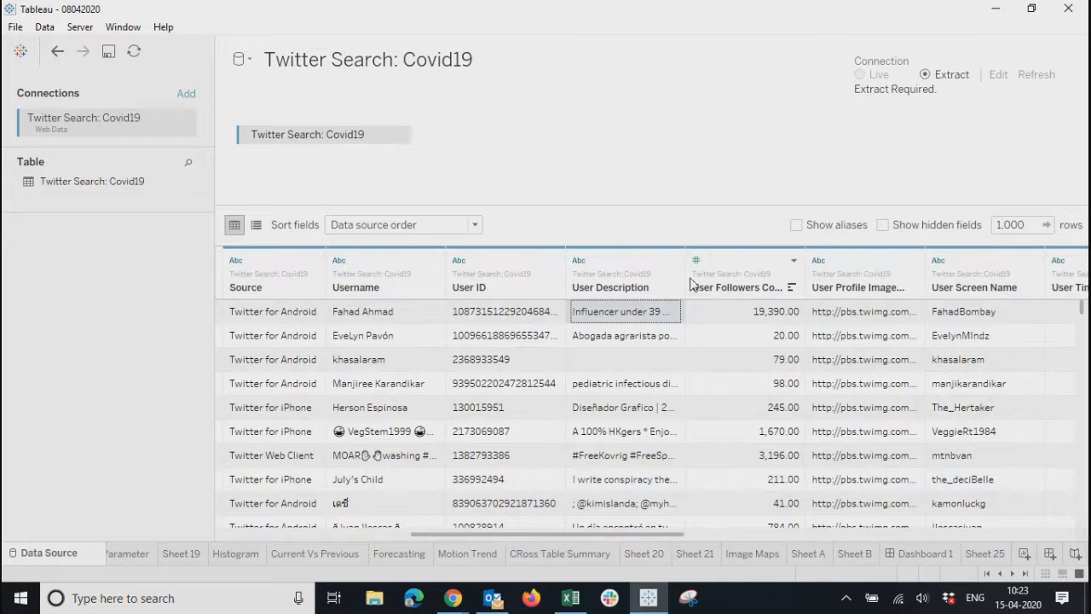
left_click_drag(687, 273, 693, 314)
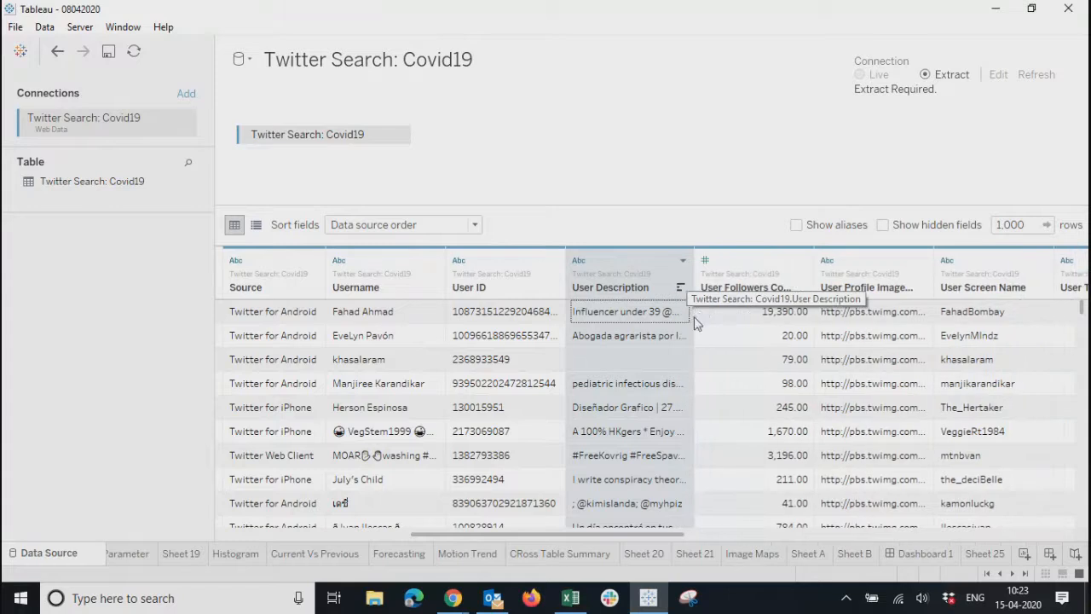
left_click(765, 311)
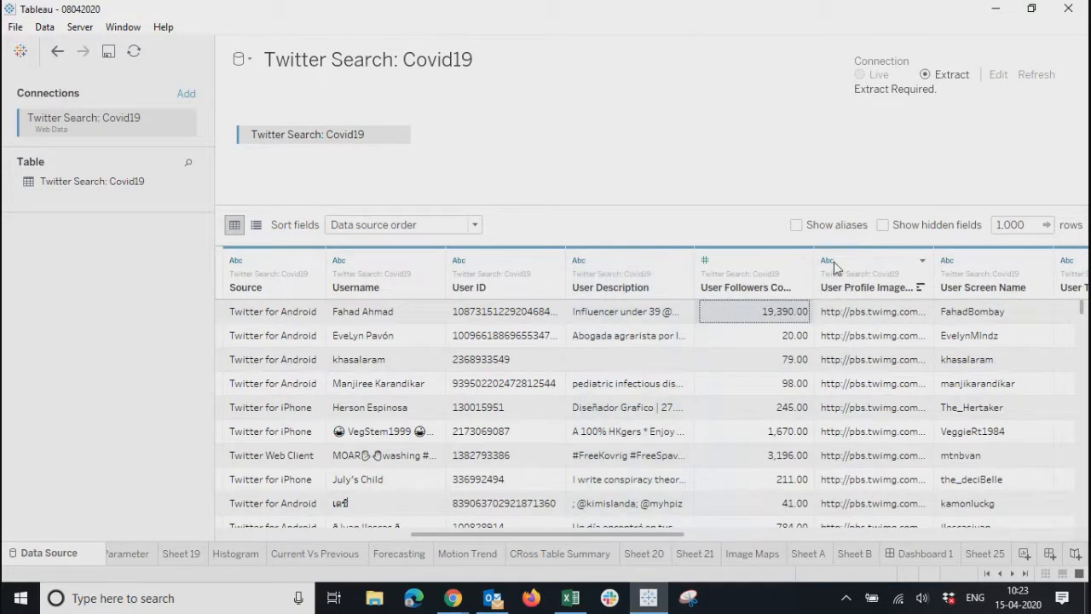
left_click_drag(814, 270, 834, 272)
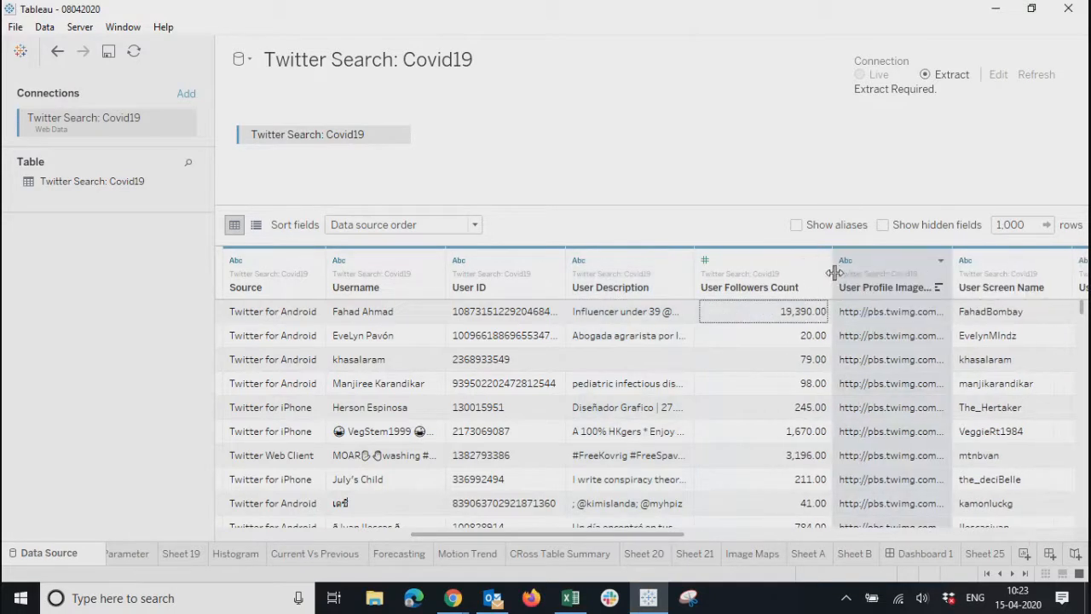
left_click(365, 313)
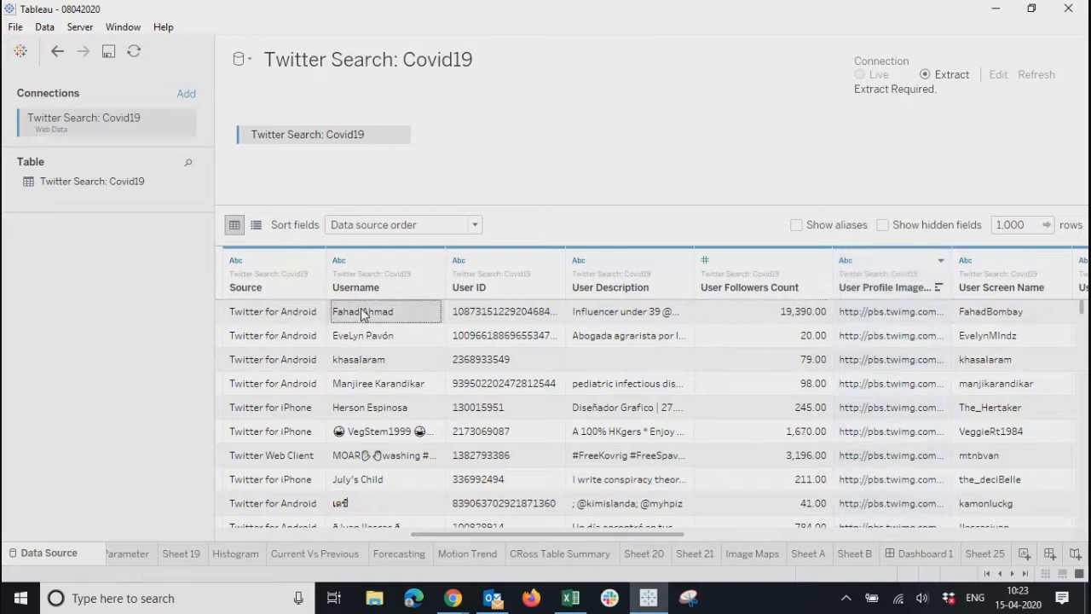
left_click(780, 316)
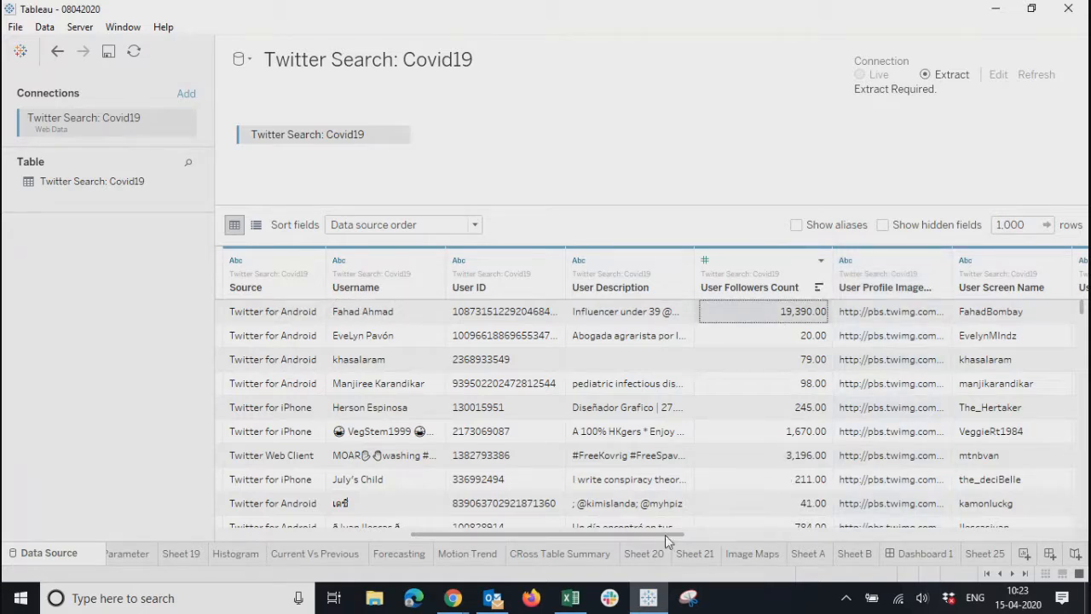
Narrow the User Profile Image and User Statuses Count columns, and examine the places in the User Location column
left_click_drag(674, 535, 714, 539)
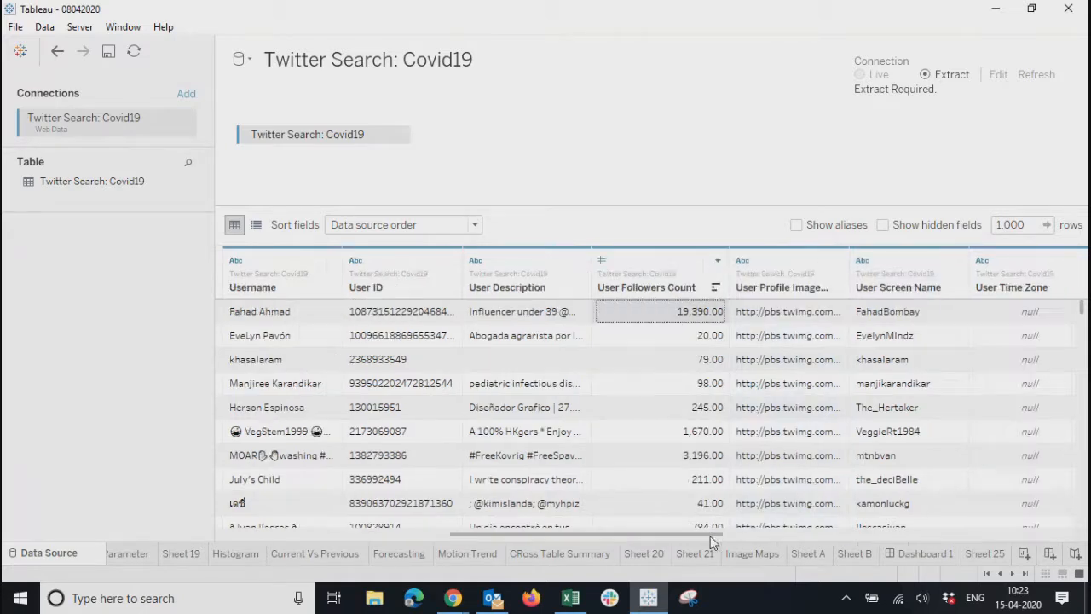
left_click(806, 316)
left_click_drag(852, 268, 805, 287)
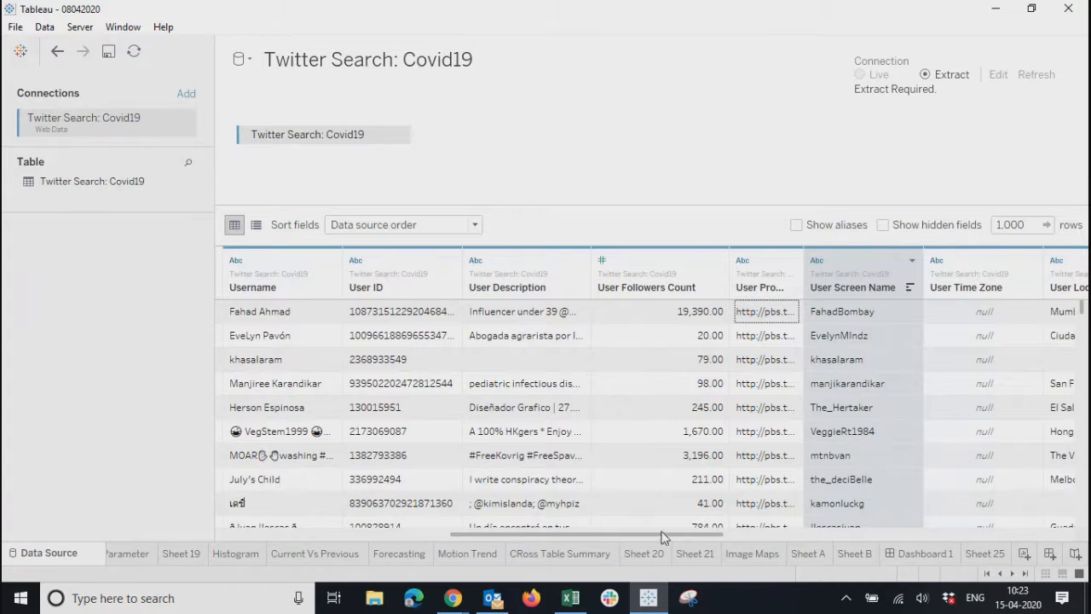
left_click_drag(665, 537, 781, 533)
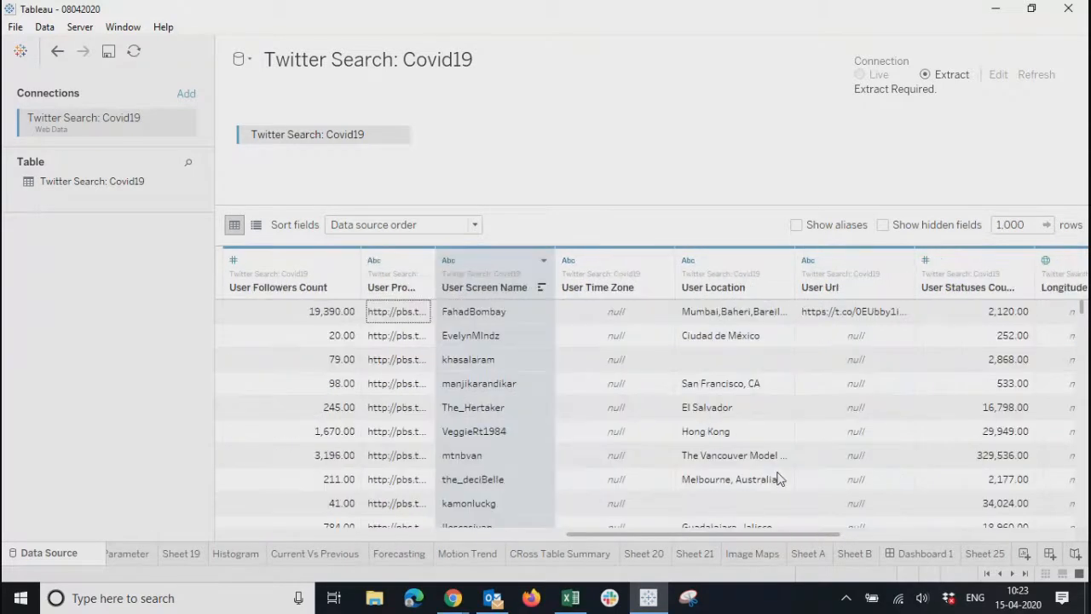
left_click_drag(721, 338, 725, 456)
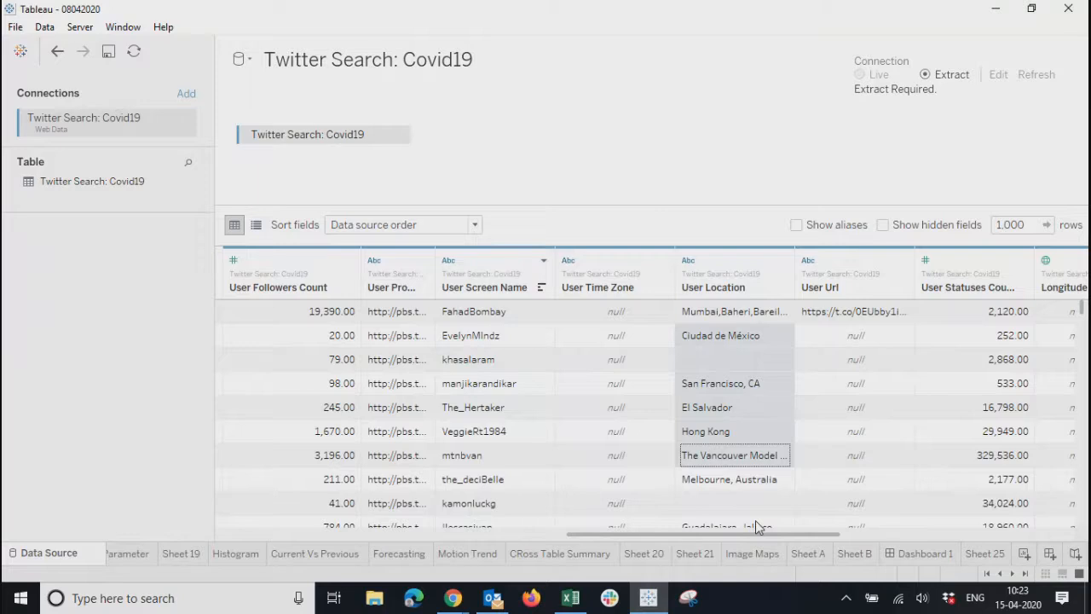
left_click_drag(754, 534, 836, 530)
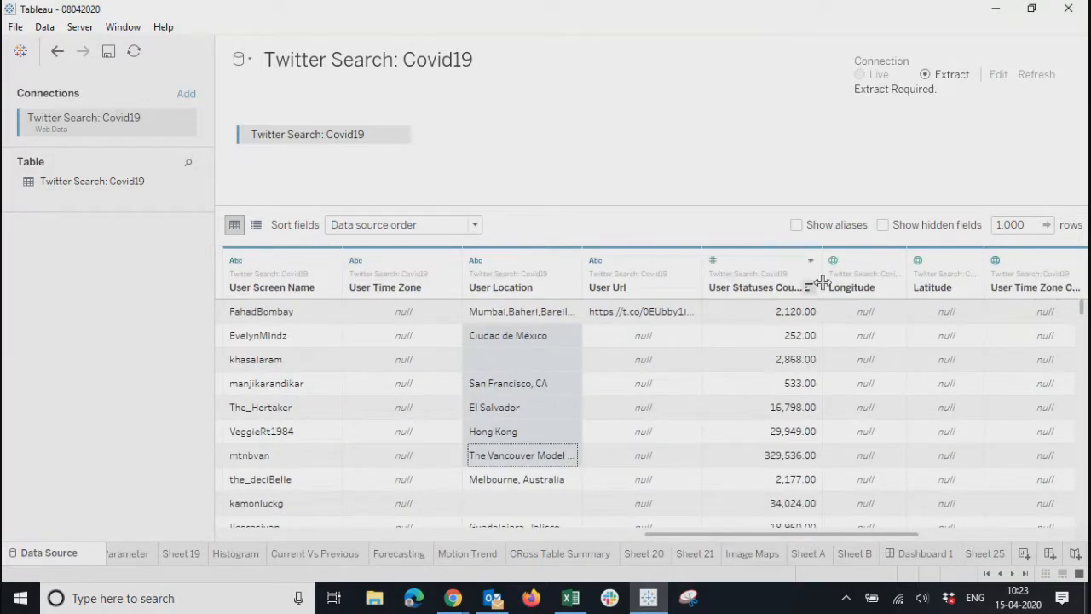
mouse_move(821, 281)
left_mouse_down()
mouse_move(980, 287)
mouse_move(807, 341)
left_mouse_up()
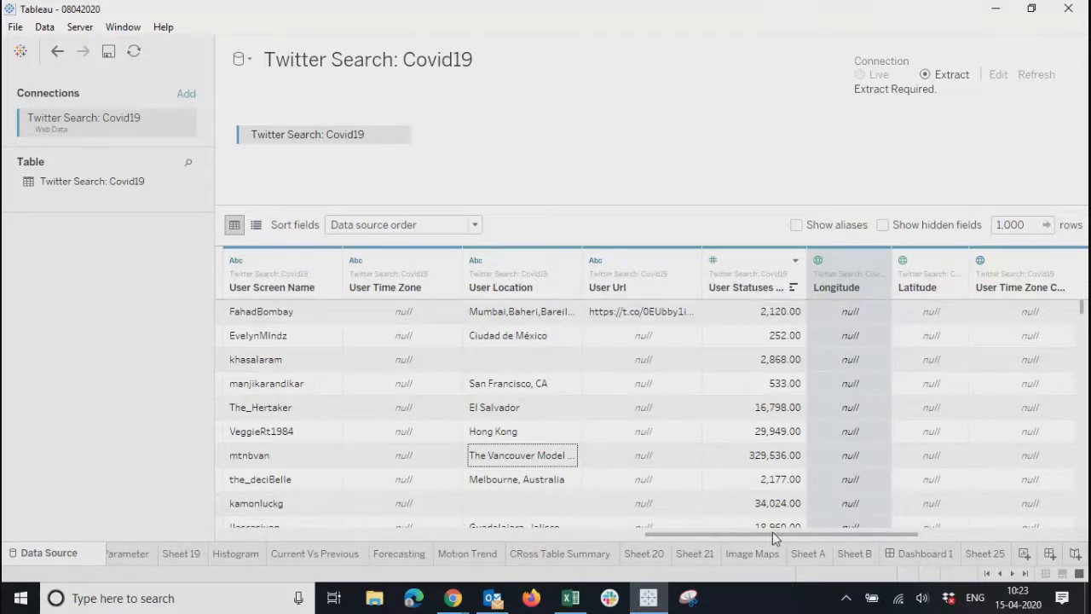
Review the Longitude, Latitude and Created At columns, and open Sheet 25 to start creating the extract of the tweet data
scroll(784, 535, "right", 1)
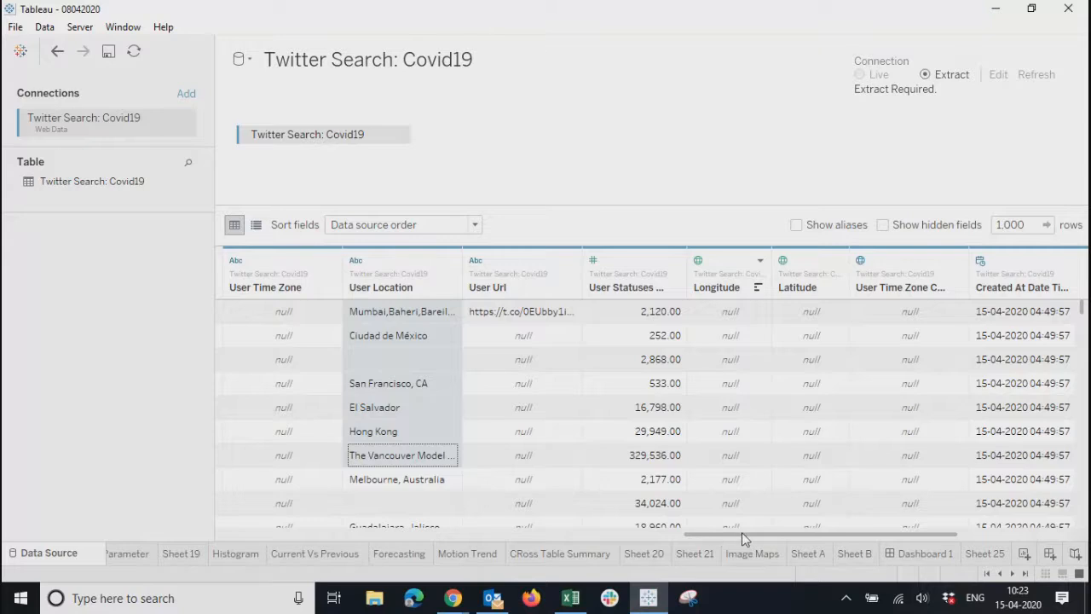
scroll(741, 531, "right", 1)
left_click_drag(777, 539, 248, 529)
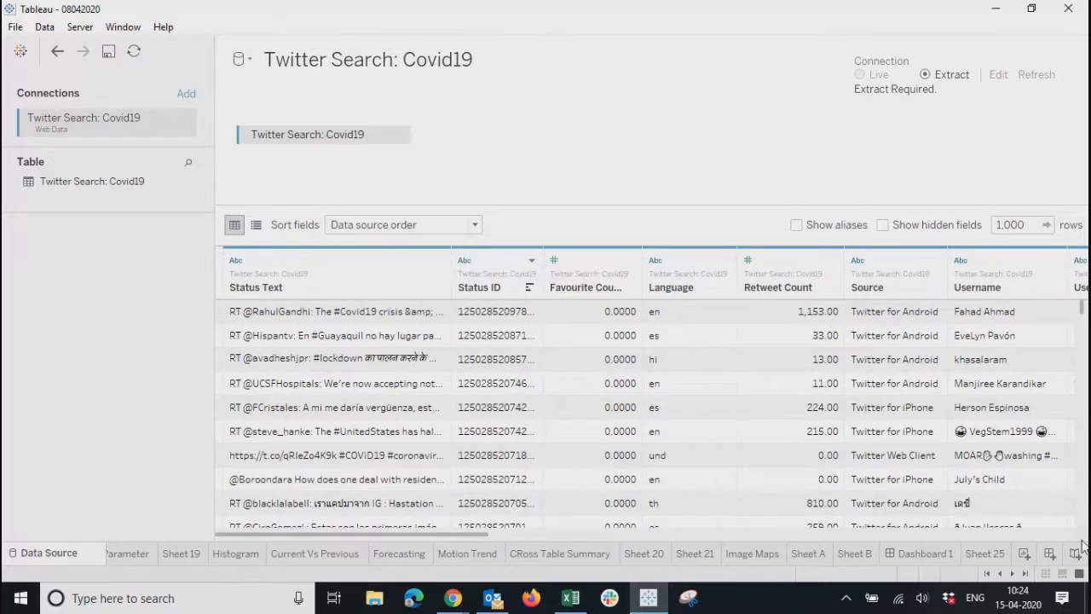
left_click(986, 554)
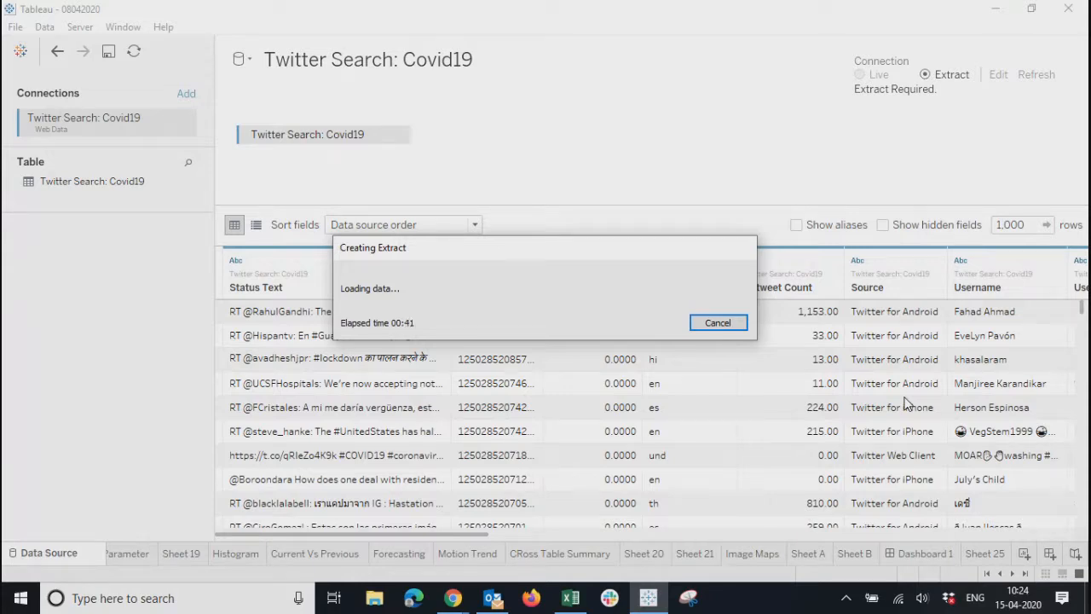
Switch to Chrome and read the Tableau Junkie article on setting up a Twitter web data connector, checking the extract's progress in Tableau meanwhile
left_click(449, 599)
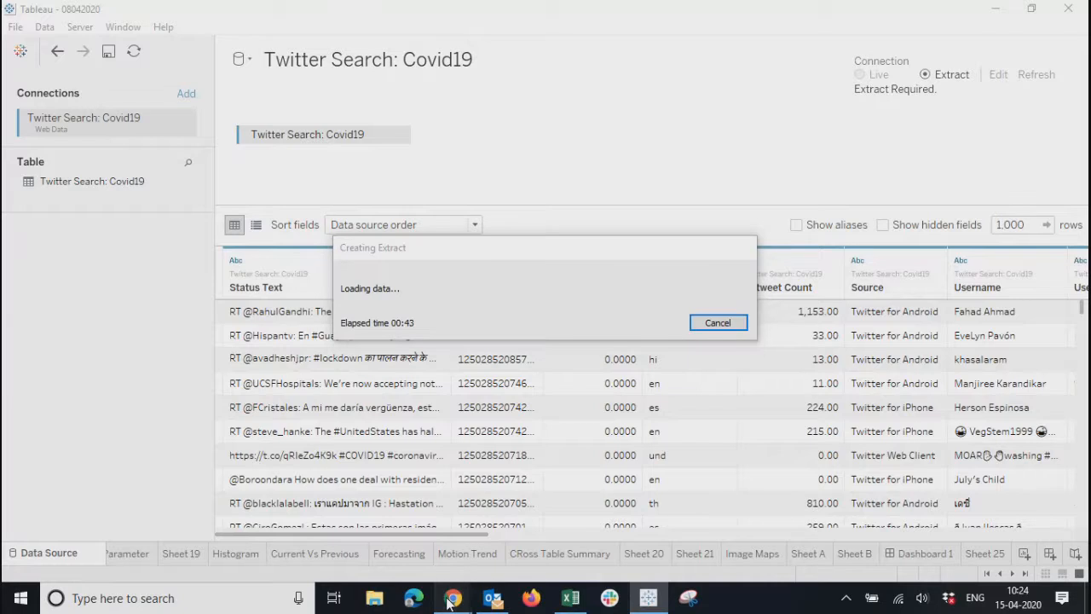
left_click(366, 533)
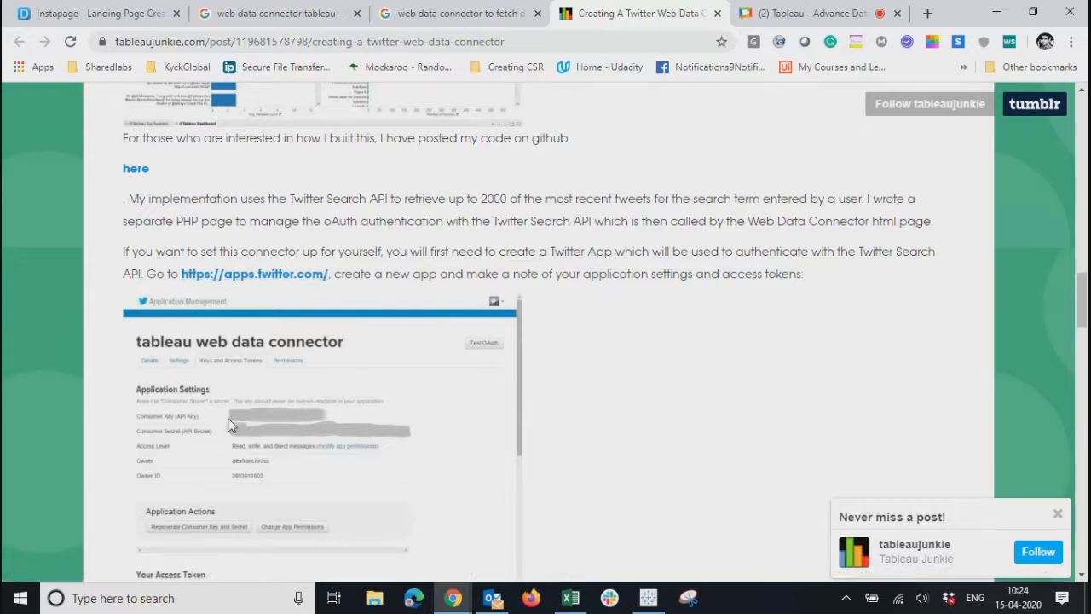
scroll(256, 423, "down", 1)
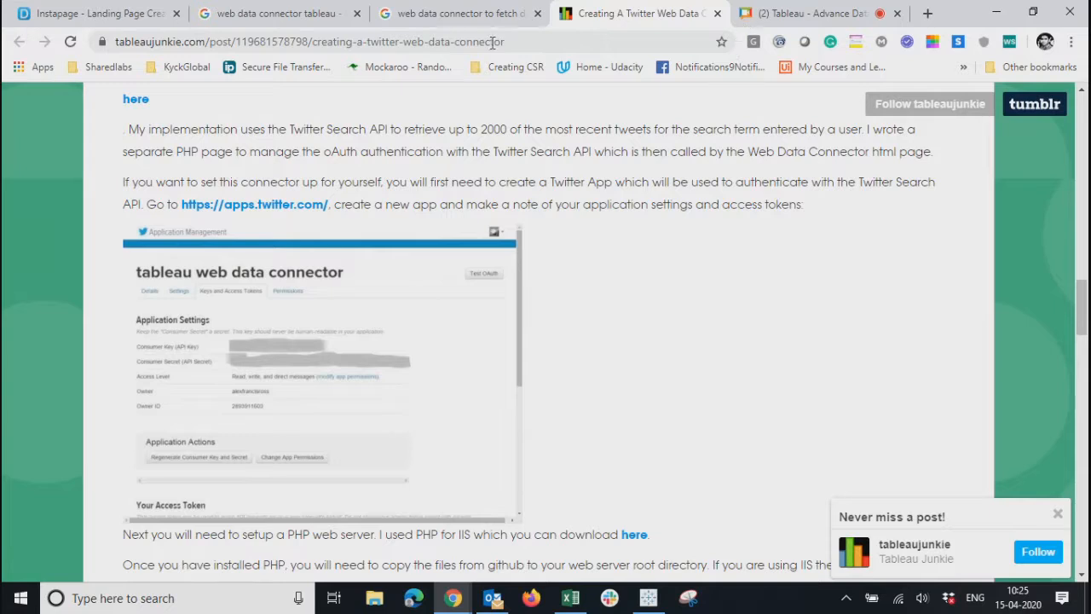
left_click(647, 597)
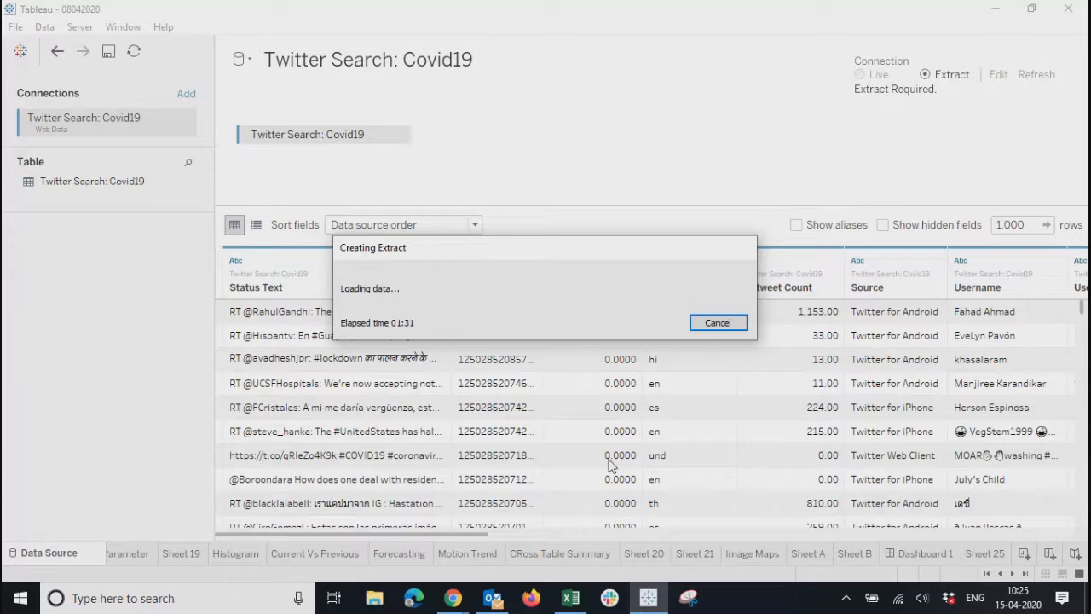
left_click(454, 599)
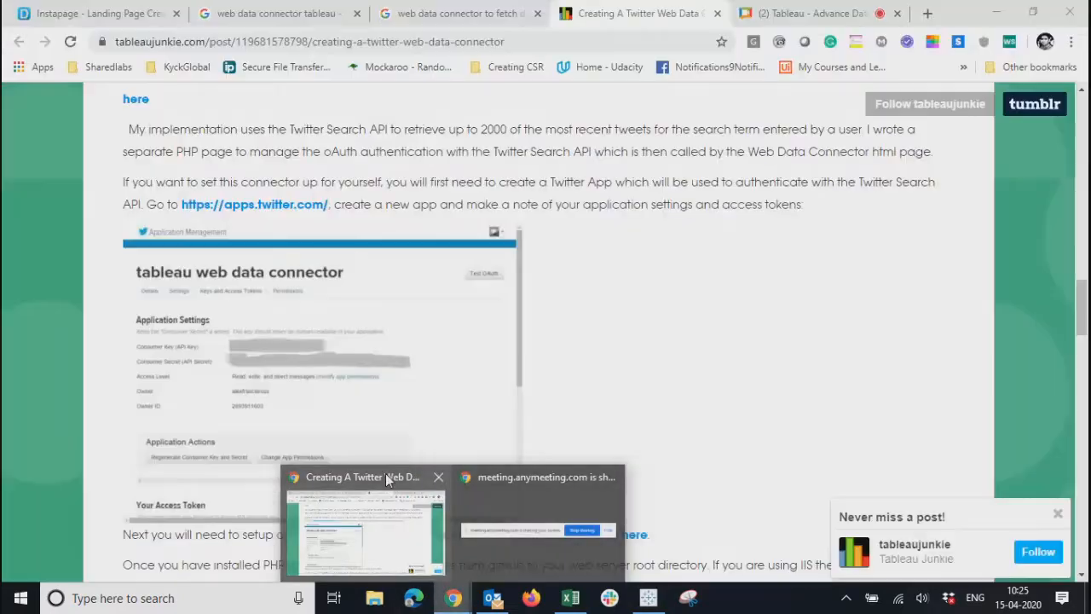
left_click(386, 480)
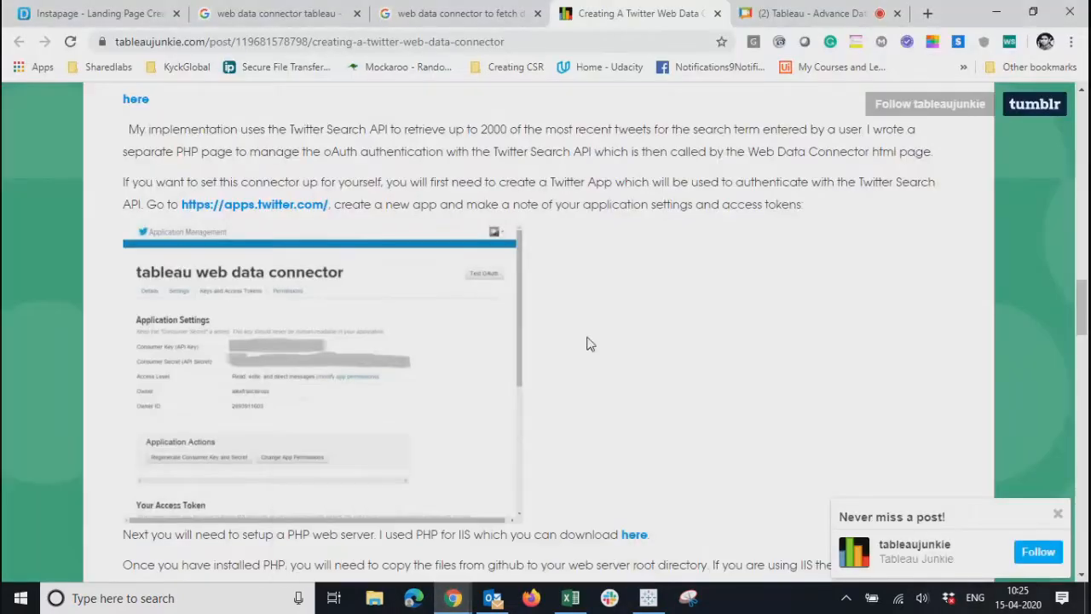
scroll(585, 384, "down", 2)
scroll(586, 388, "down", 3)
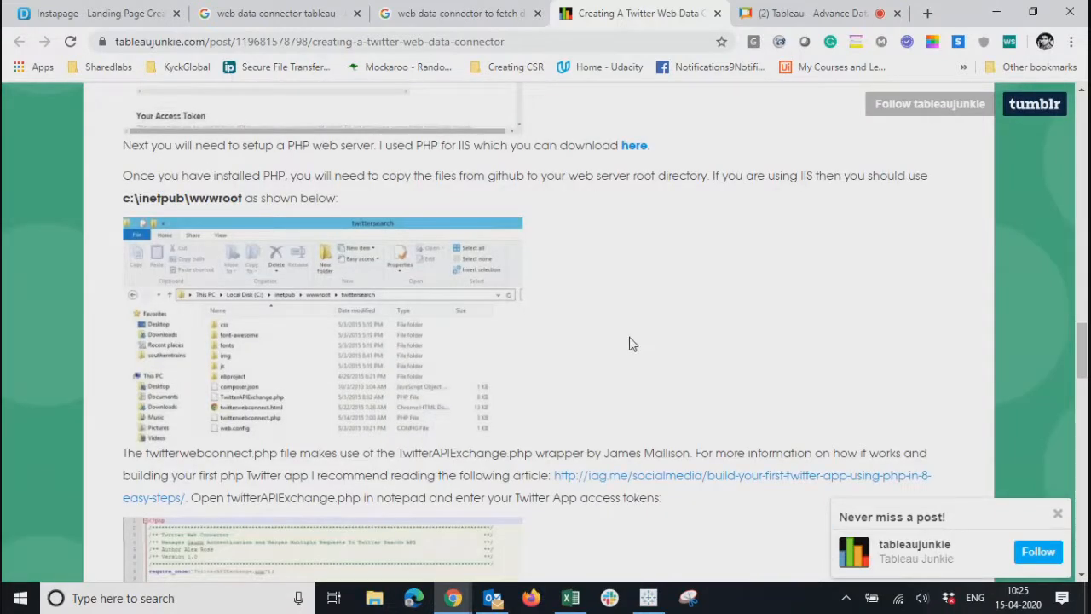
Read the article's sections on the PHP server files, Twitter access tokens, page test, MAX_RECORDS variable and JavaScript functions
scroll(630, 343, "down", 1)
scroll(669, 433, "down", 1)
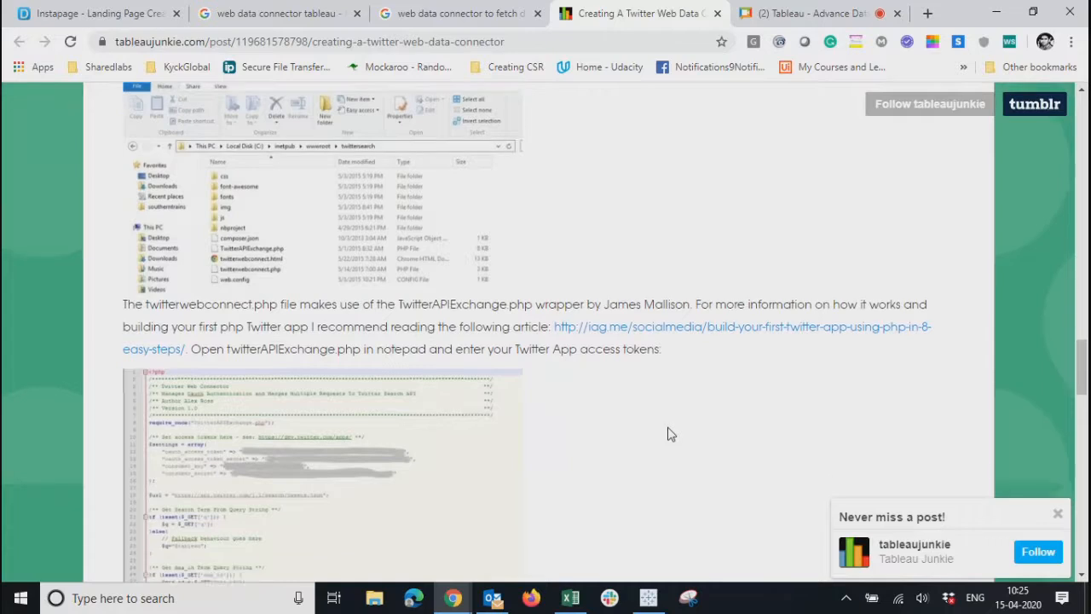
scroll(669, 435, "down", 2)
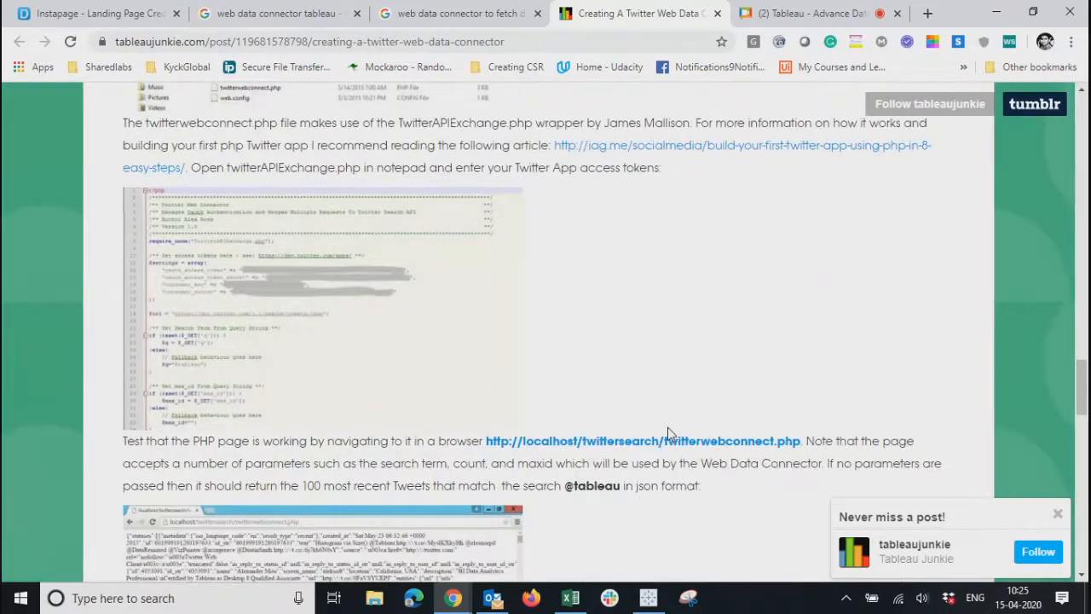
scroll(668, 430, "down", 2)
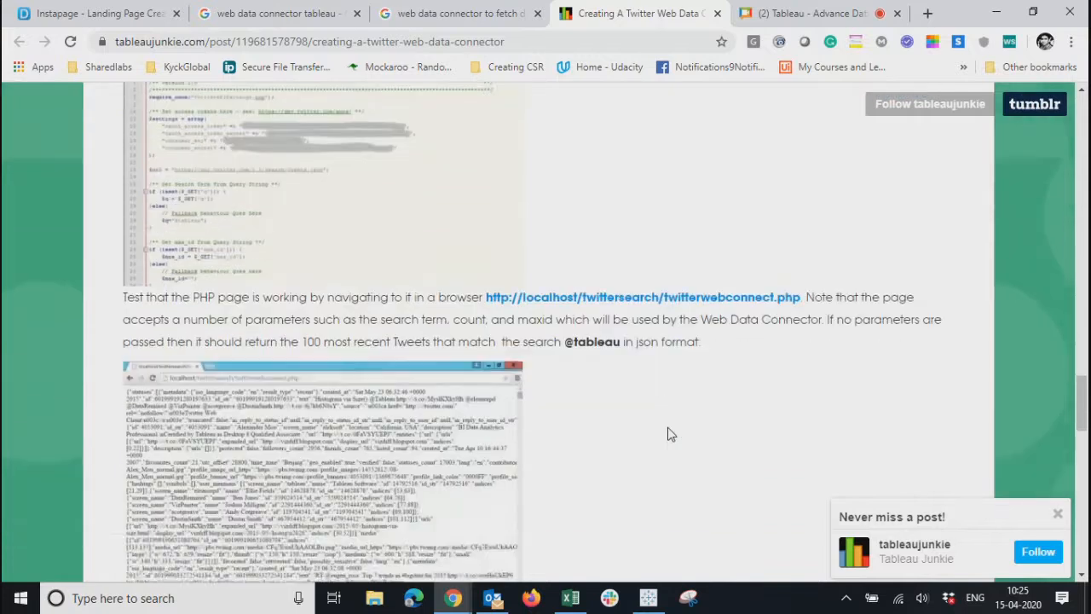
scroll(669, 435, "down", 3)
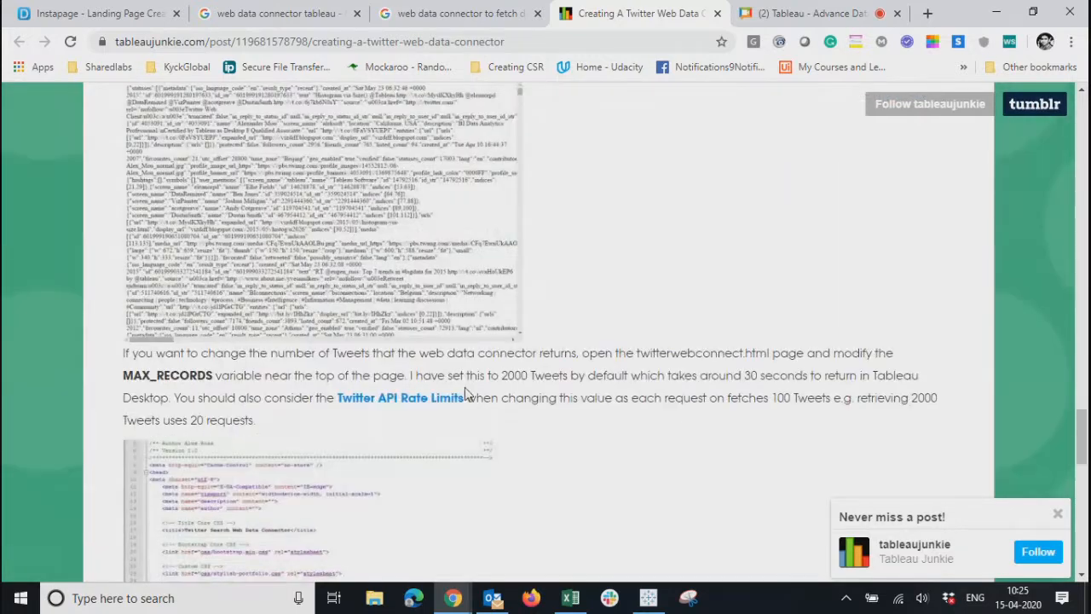
scroll(594, 432, "down", 5)
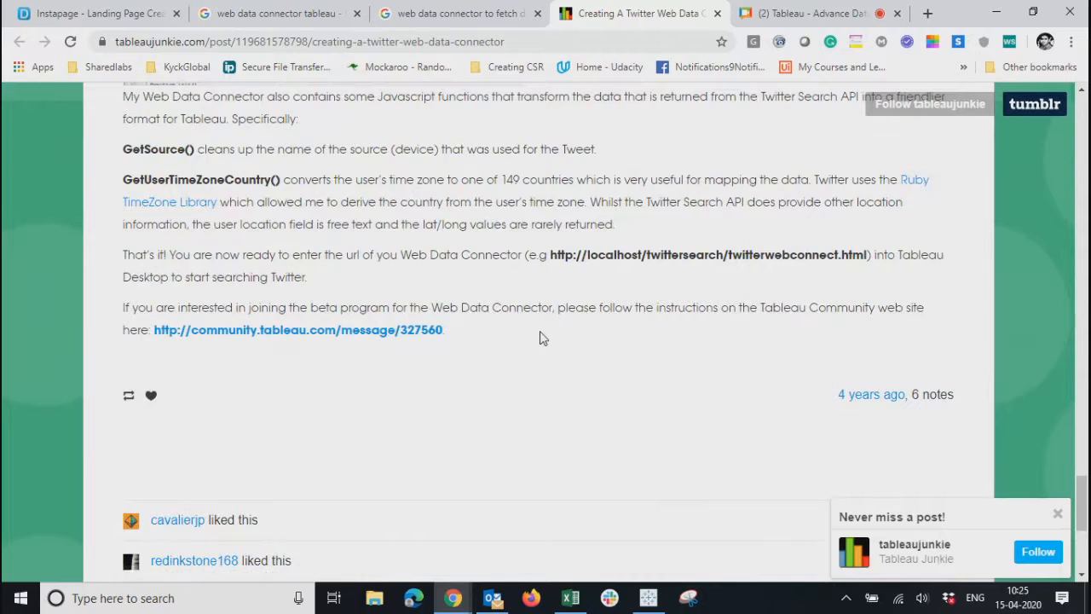
scroll(540, 337, "up", 1)
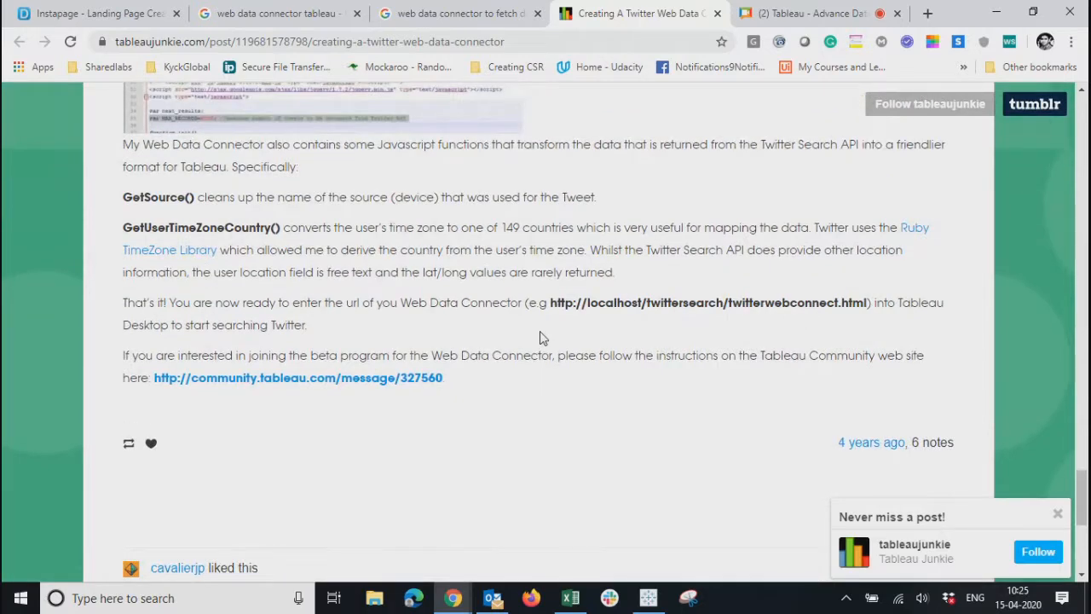
scroll(540, 338, "up", 4)
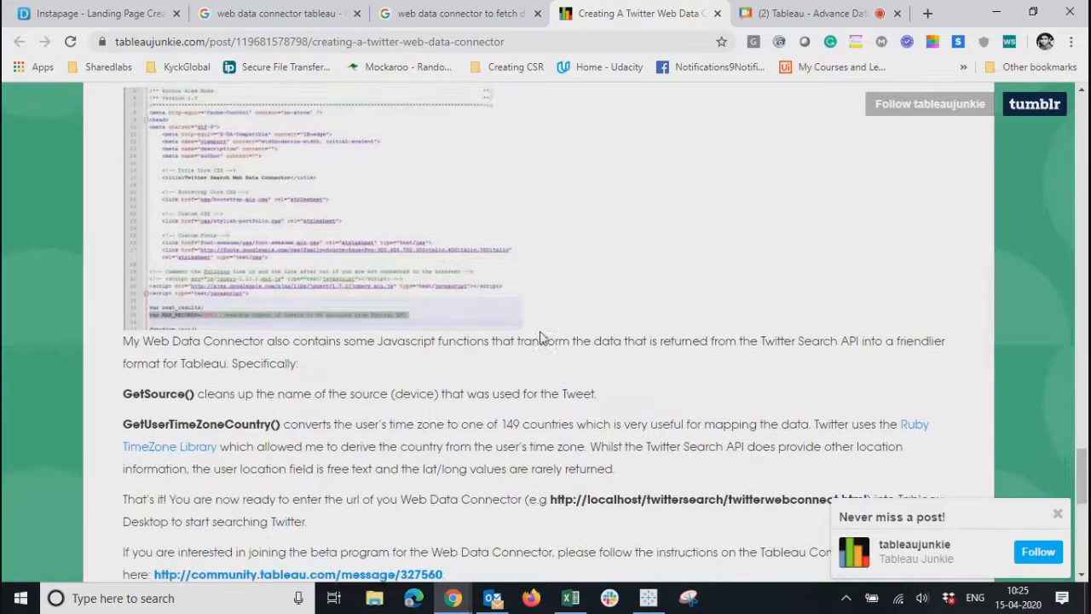
scroll(540, 337, "up", 3)
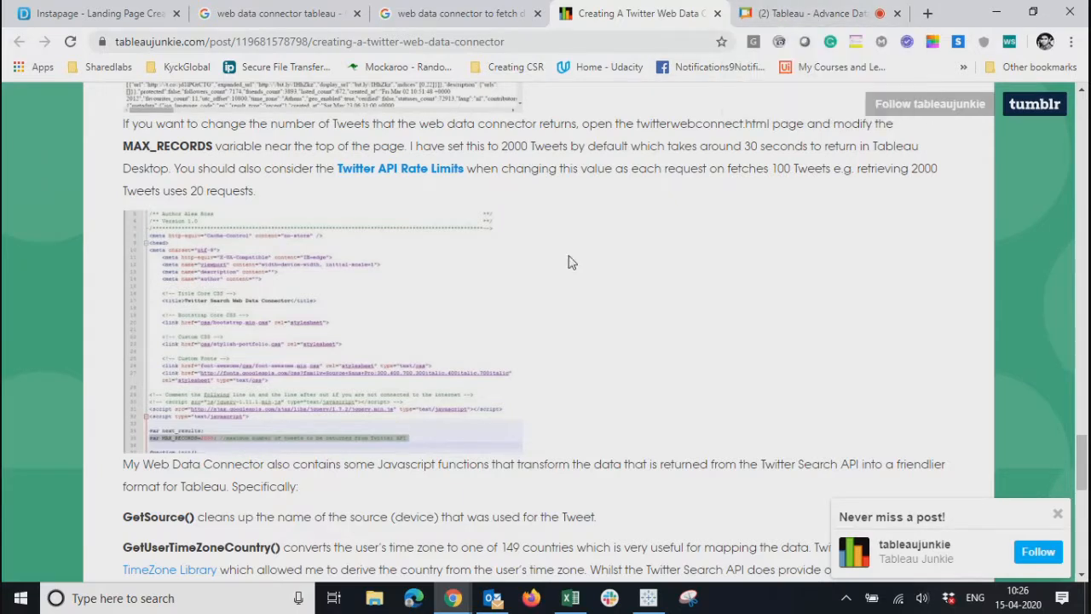
scroll(597, 283, "up", 7)
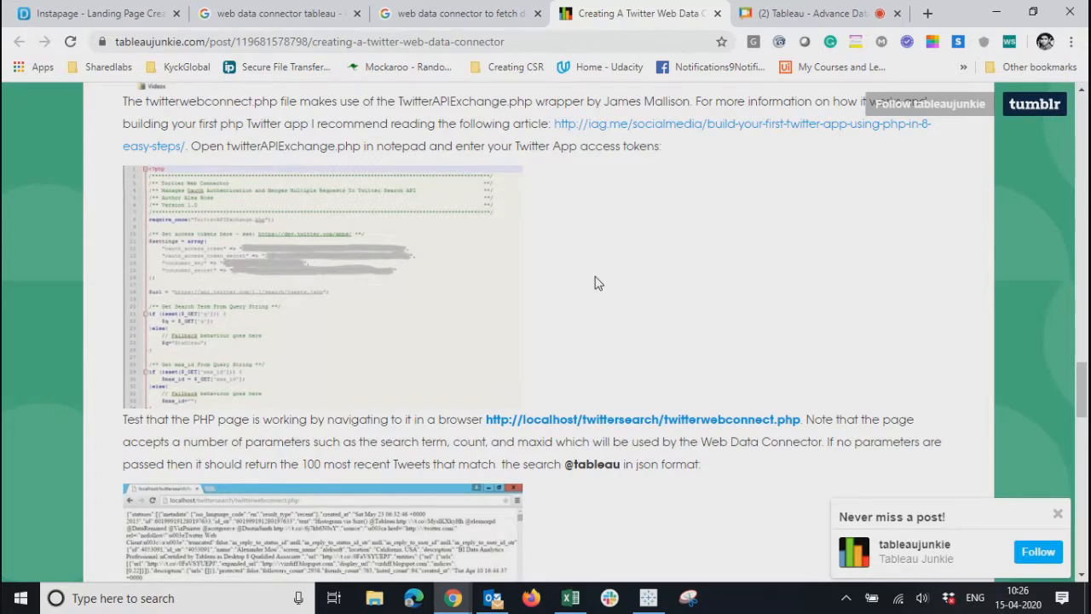
Switch to Tableau and clear the field search so all fields of the Twitter Search: Covid19 data source are listed
left_click(648, 597)
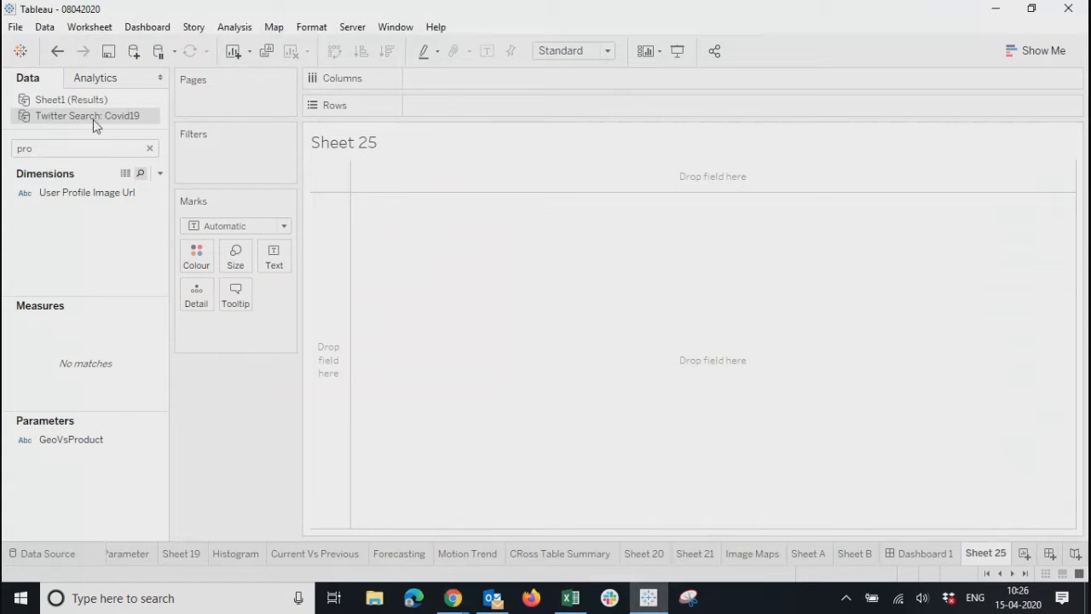
left_click(150, 154)
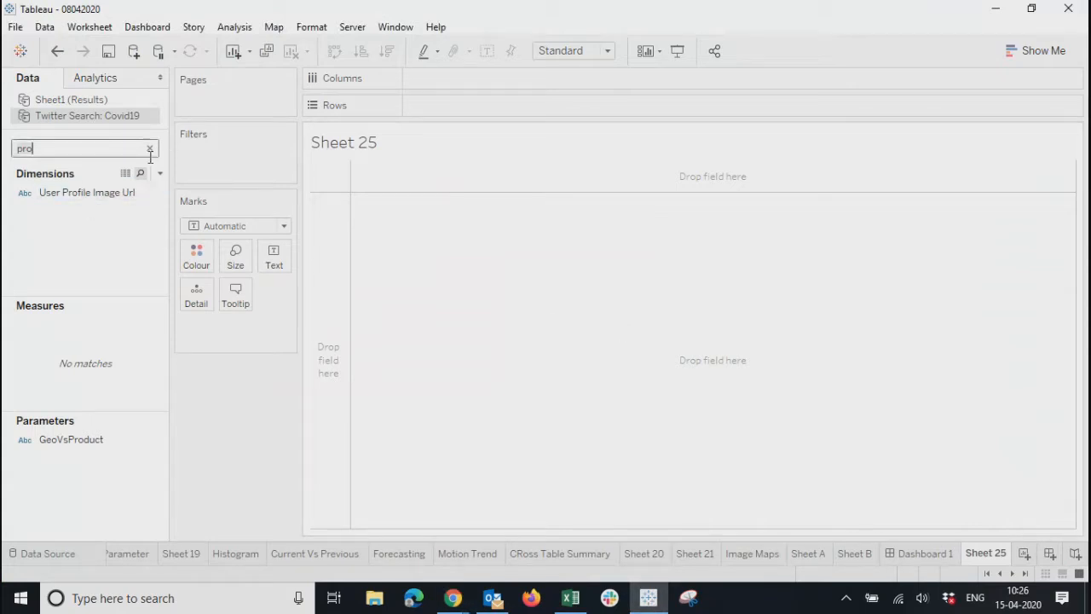
right_click(150, 151)
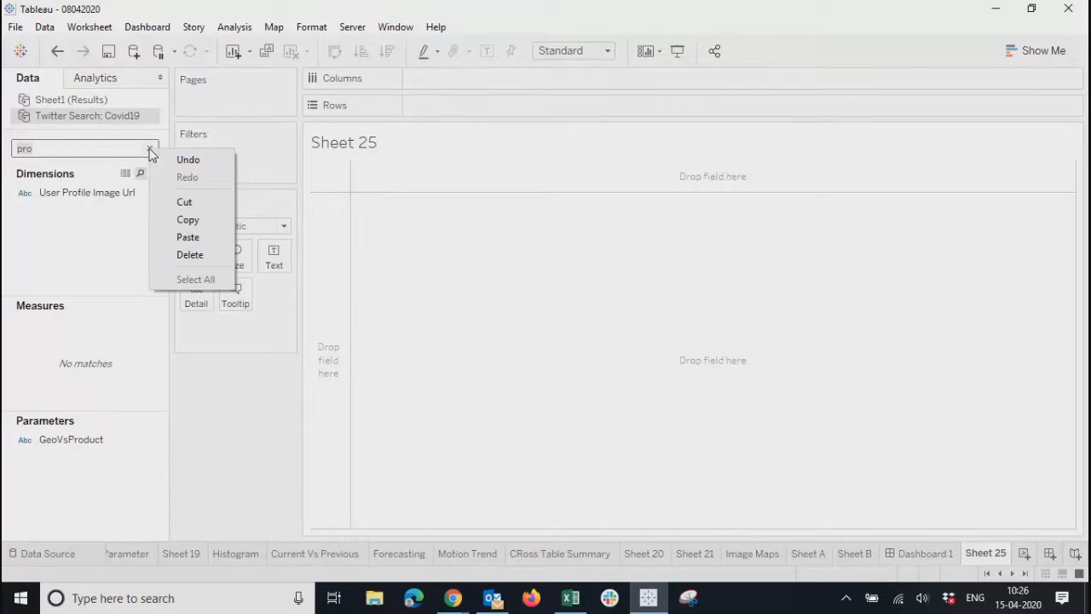
left_click(119, 273)
left_click(125, 148)
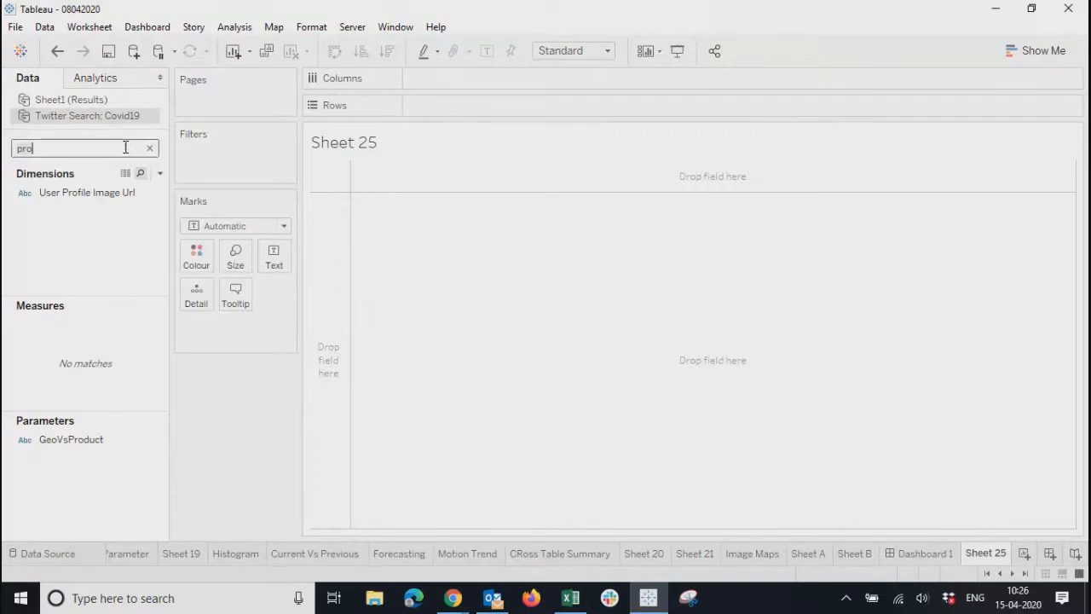
key("BackSpace")
key("BackSpace")
key("BackSpace")
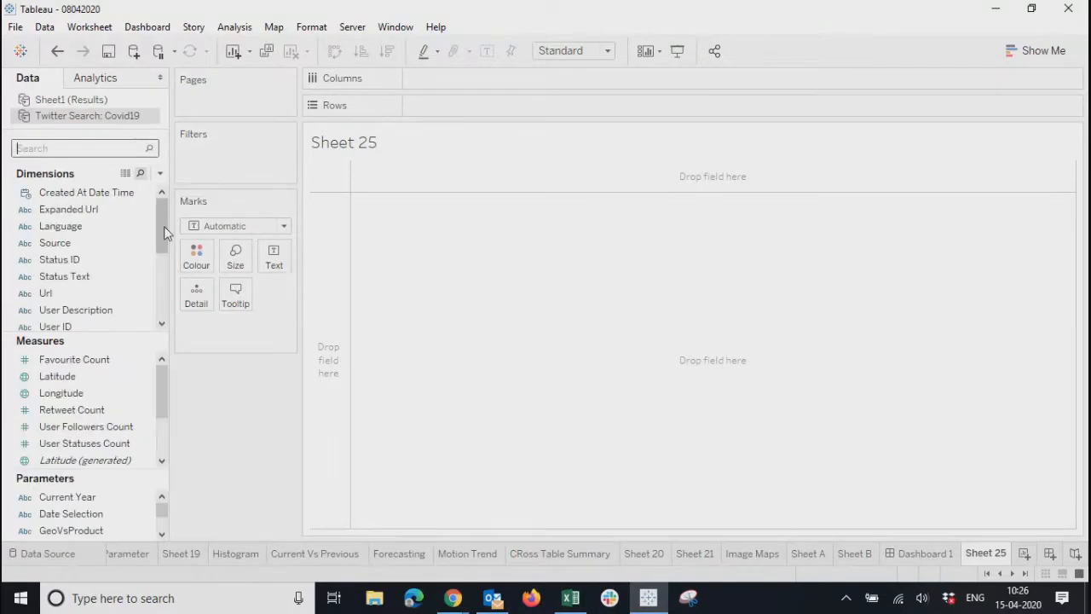
Add the Source dimension to the rows of Sheet 25 and browse the list of tweet sources
mouse_move(164, 226)
left_mouse_down()
mouse_move(164, 288)
mouse_move(156, 202)
mouse_move(165, 306)
mouse_move(159, 222)
left_mouse_up()
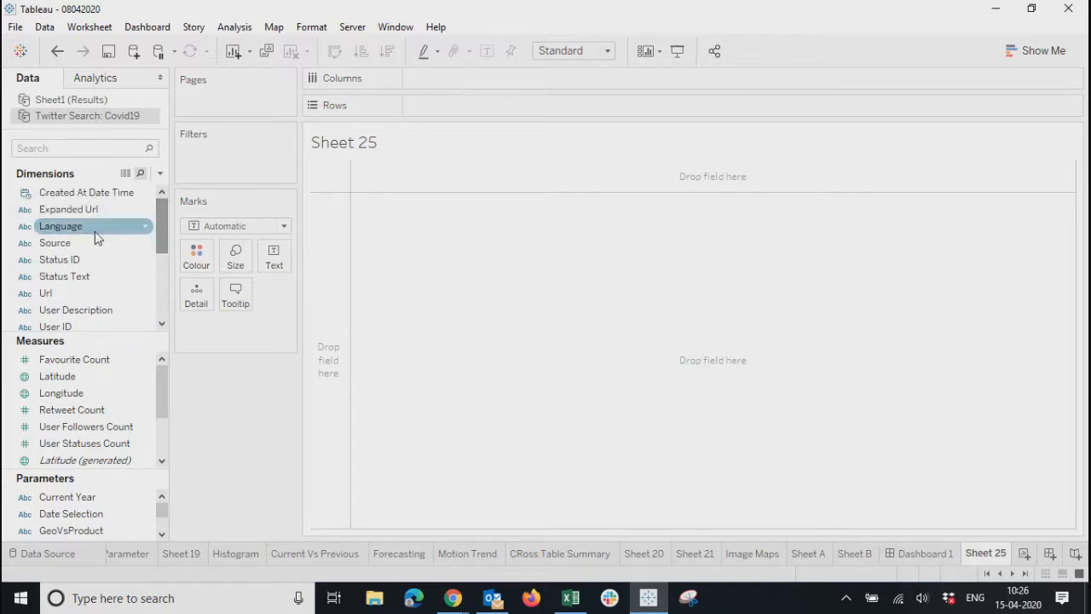
left_click_drag(68, 243, 436, 105)
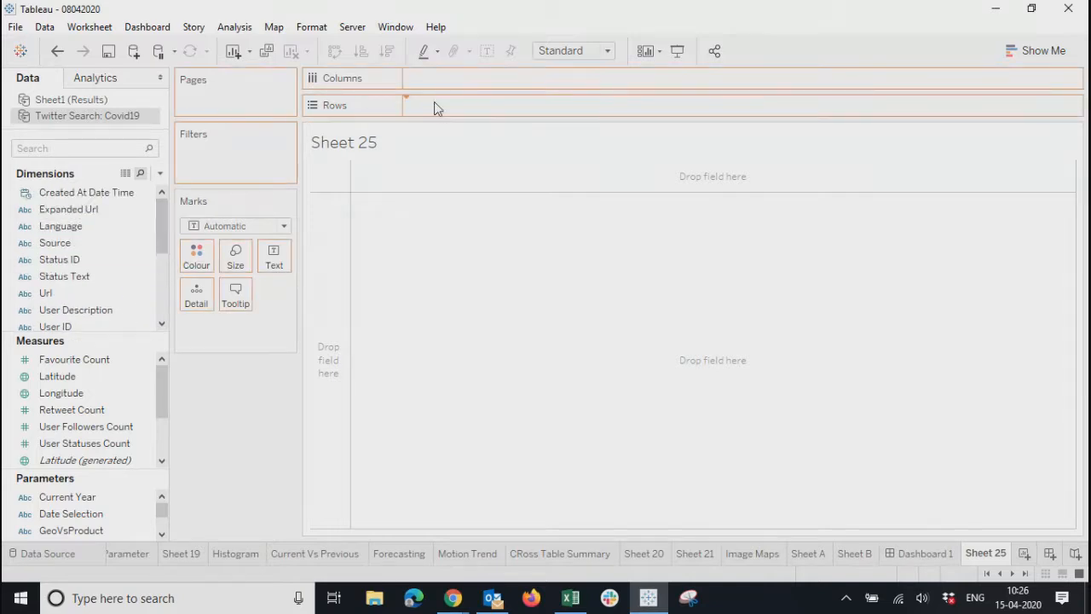
left_click_drag(499, 239, 492, 444)
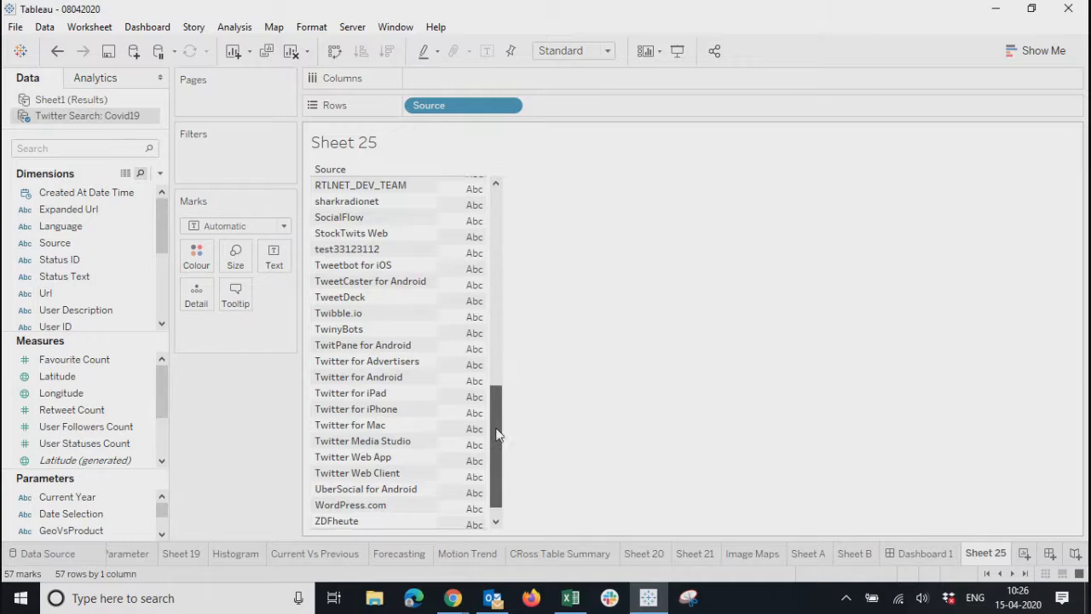
left_click_drag(498, 490, 520, 199)
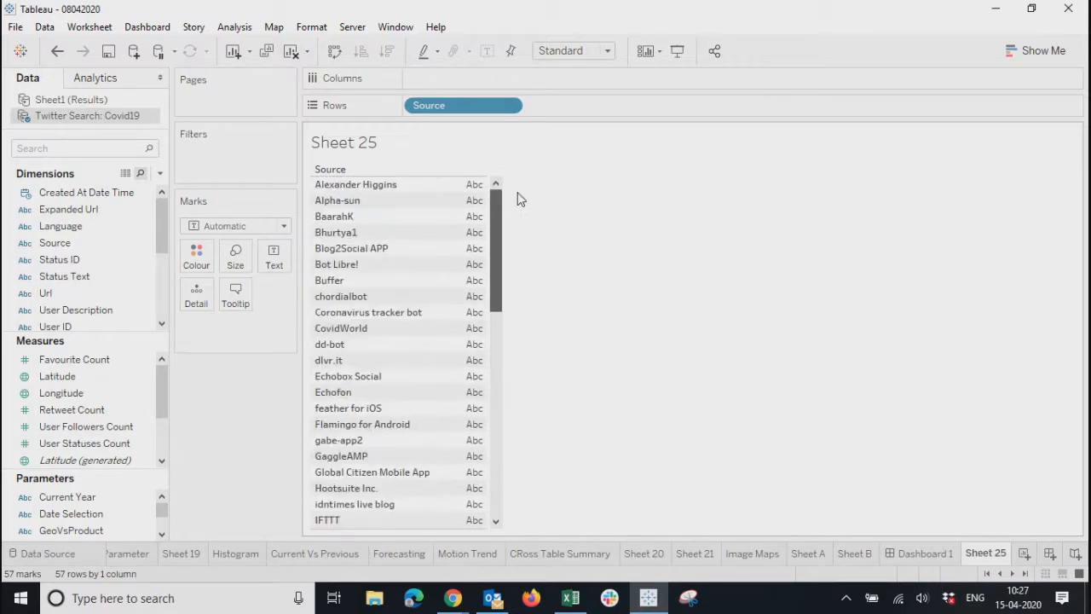
left_click(354, 345)
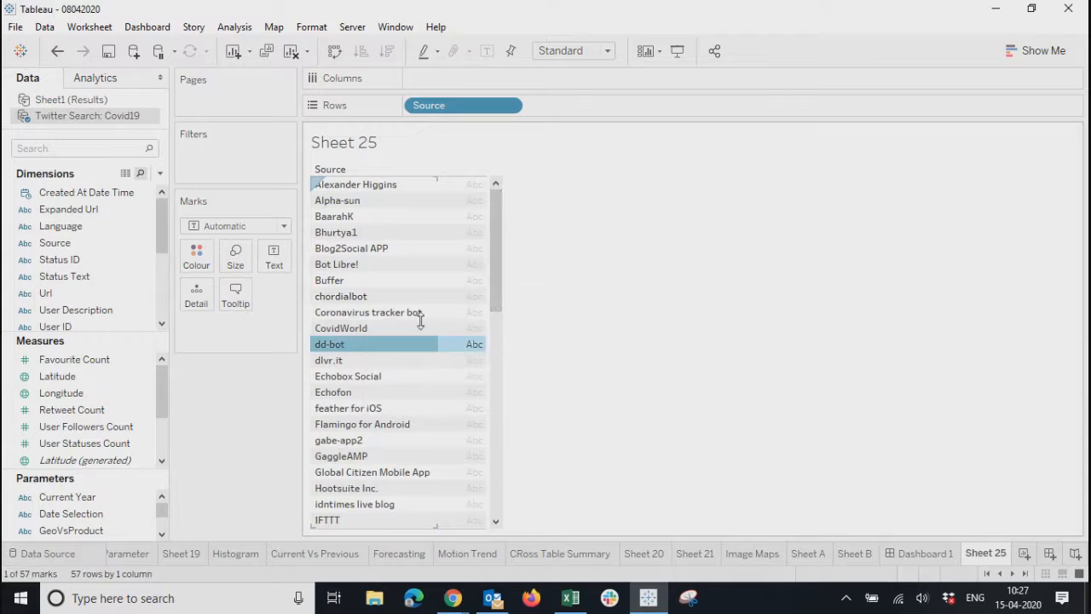
left_click_drag(497, 273, 497, 227)
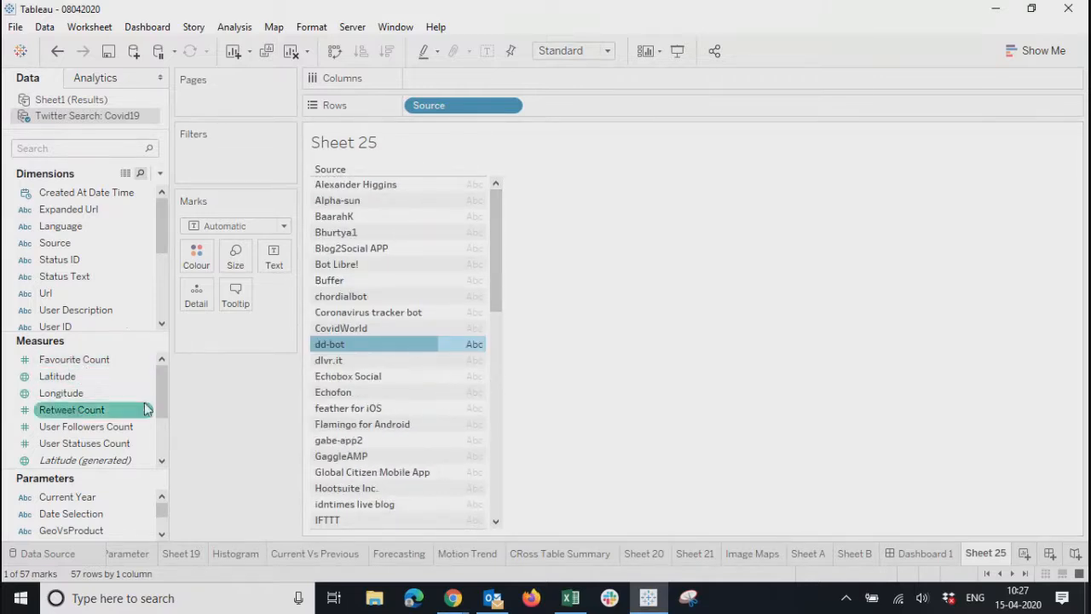
Show the Number of Records per Source as a horizontal bar chart sorted in descending order
left_click_drag(159, 398, 160, 433)
left_click_drag(94, 443, 472, 257)
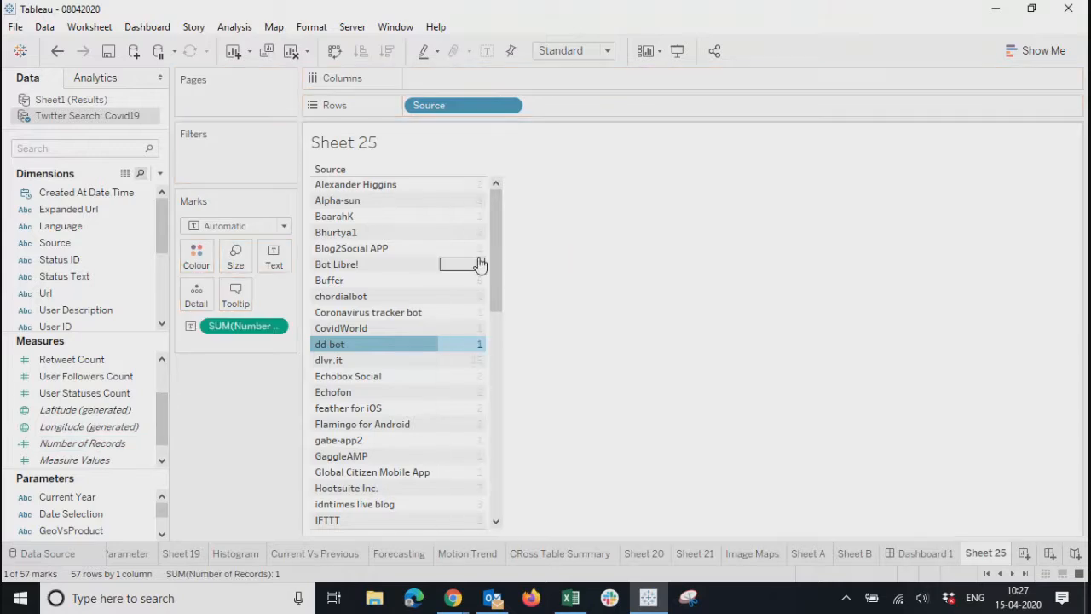
left_click(1023, 51)
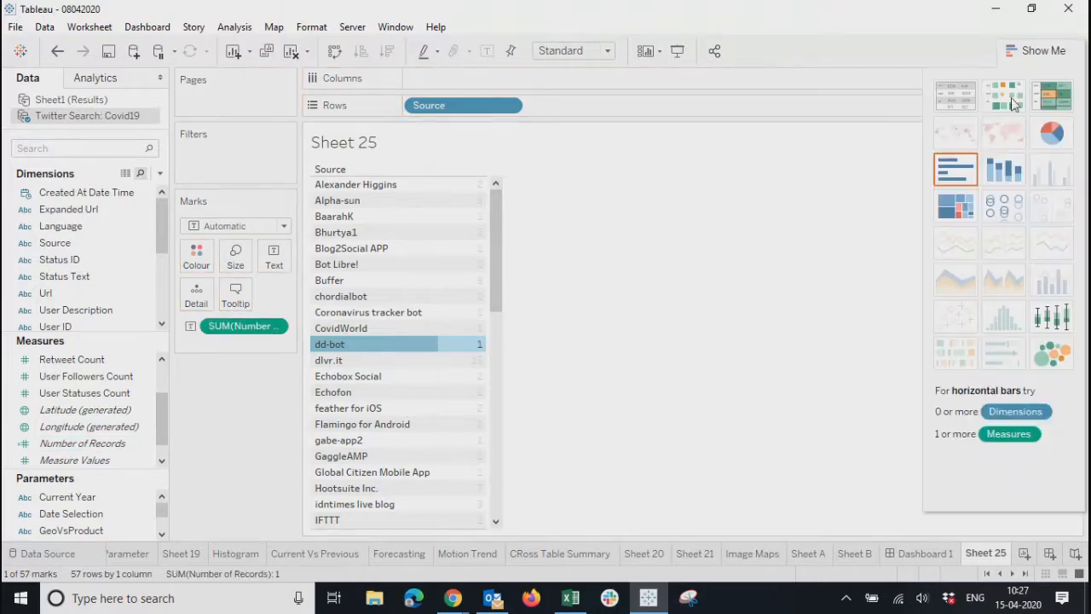
left_click(955, 169)
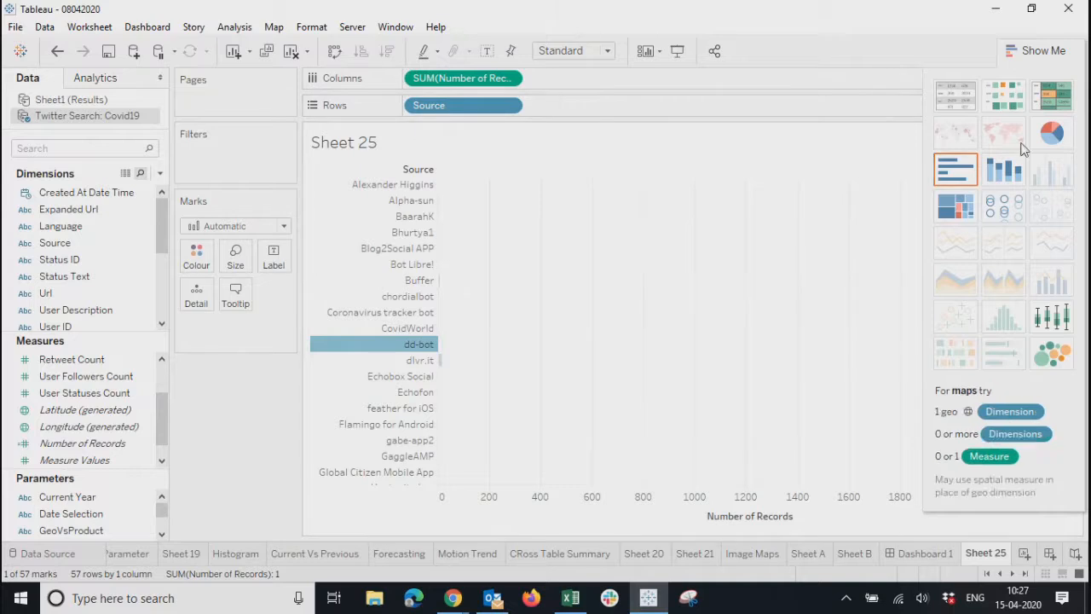
left_click(537, 271)
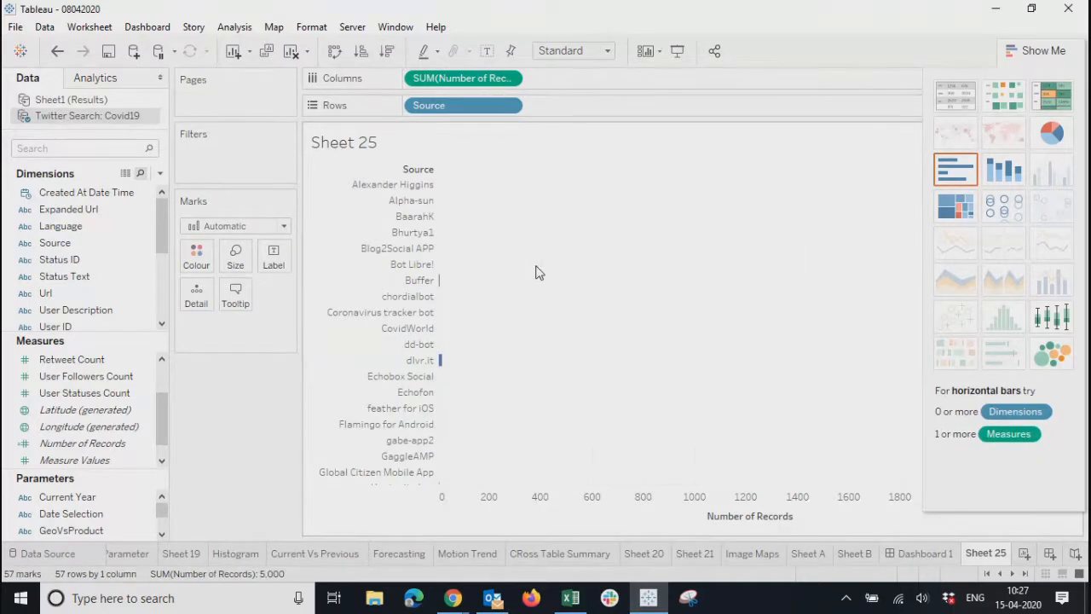
left_click(387, 50)
left_click(1036, 50)
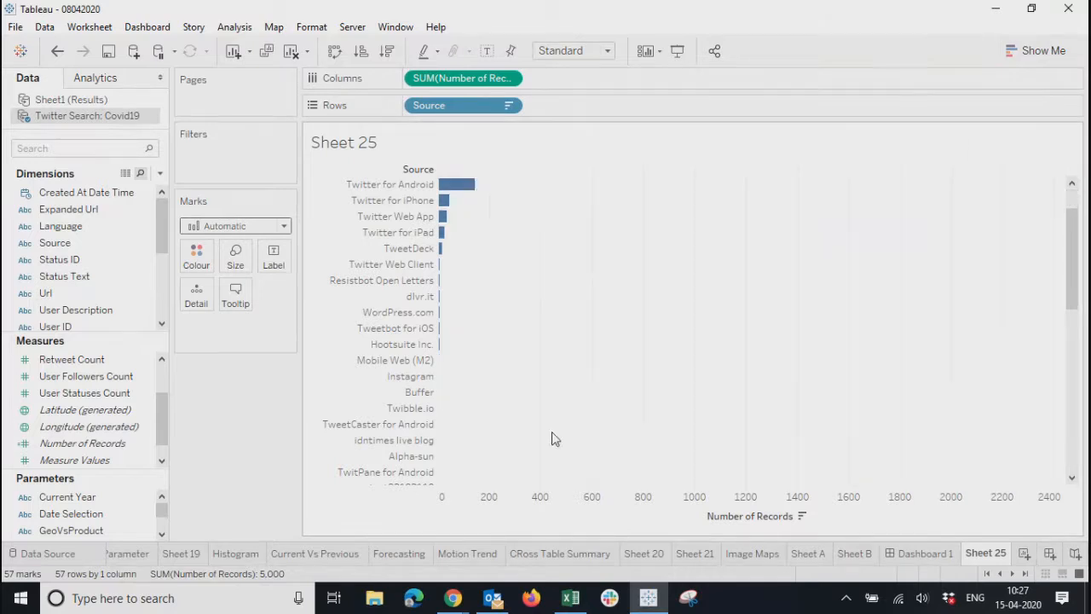
Apply a Percent of Total quick table calculation to the Number of Records and show mark labels on the bars
left_click(508, 78)
mouse_move(515, 349)
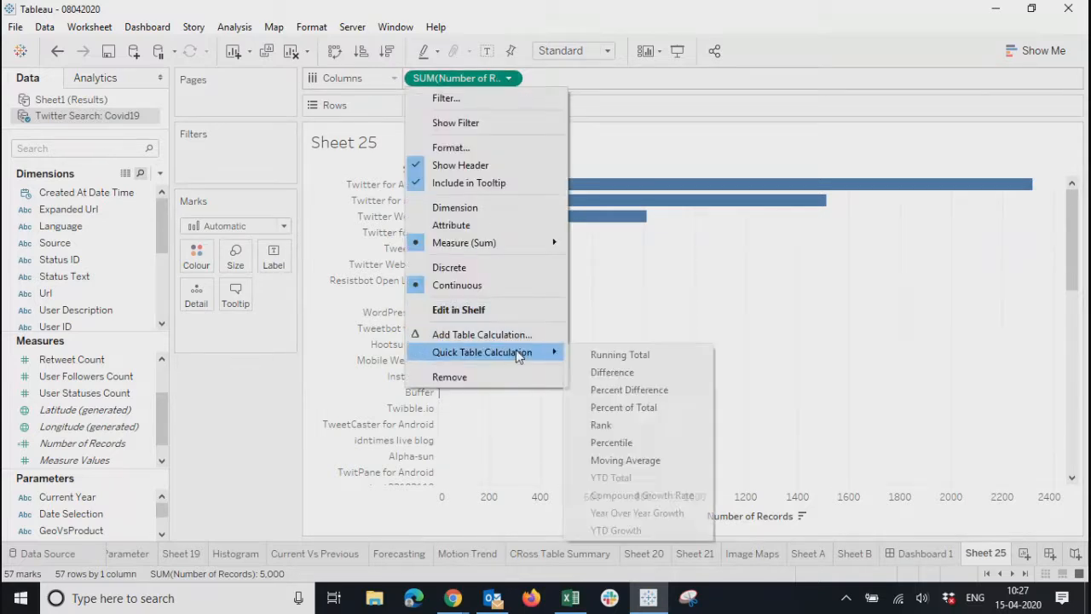
left_click(635, 407)
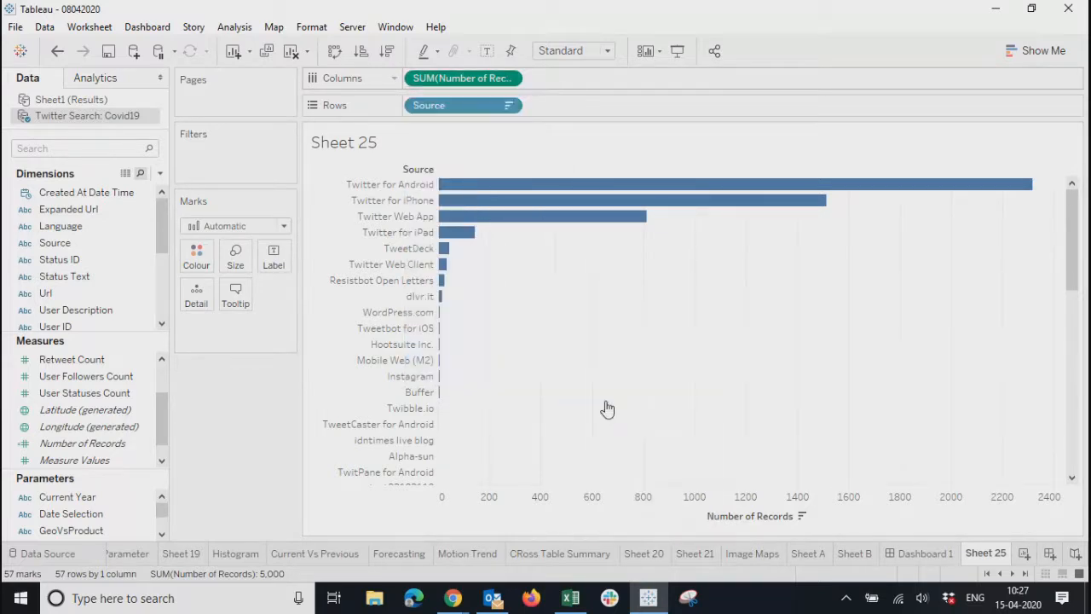
left_click(274, 256)
left_click(308, 293)
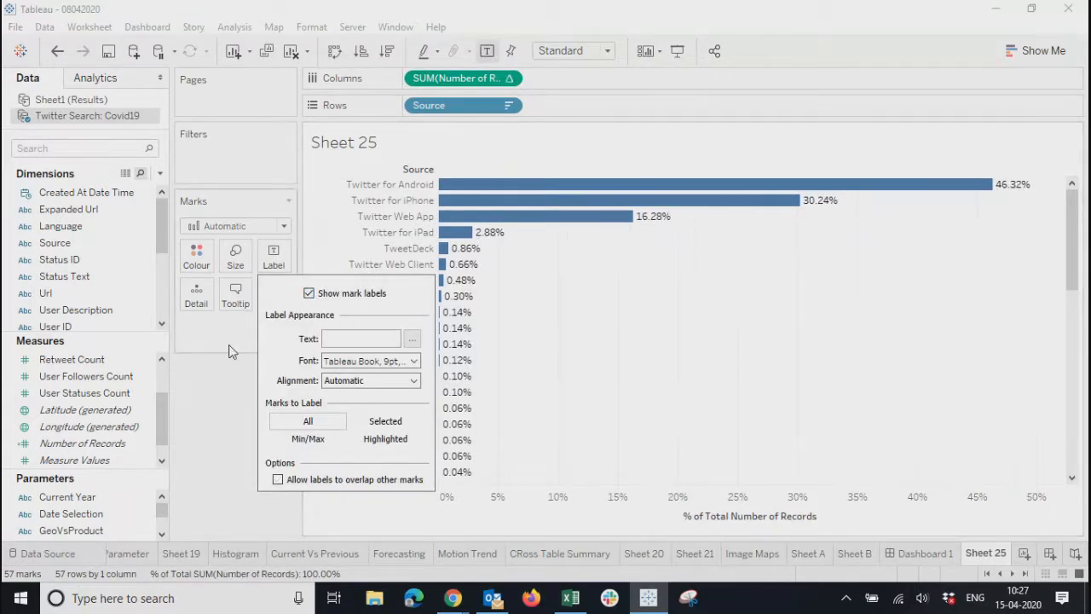
left_click(227, 412)
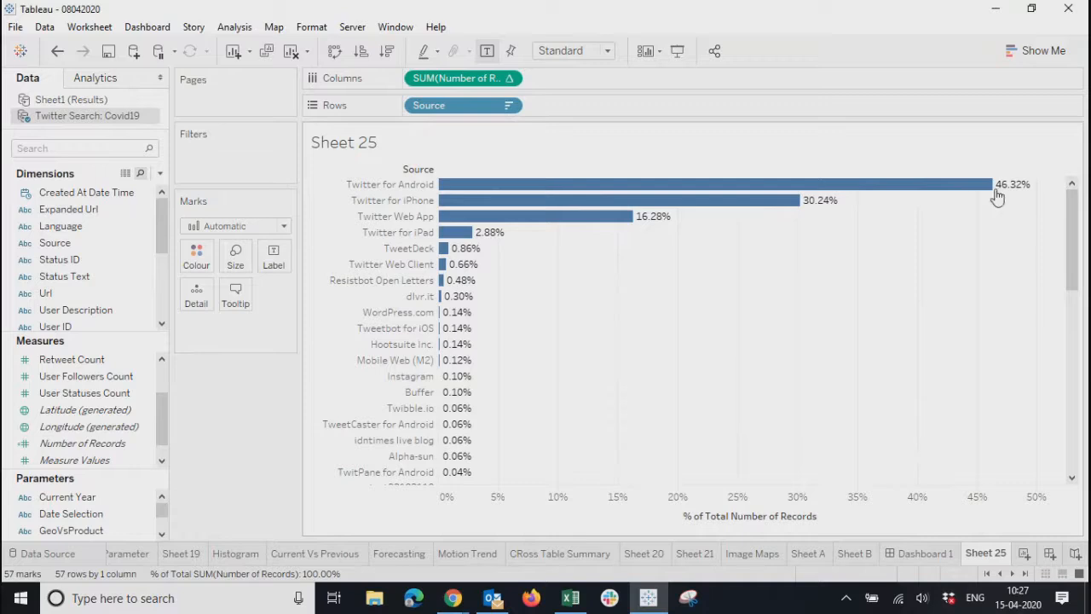
Compare the percentage shares of the tweet sources in the bar chart, from the largest down to the smallest
mouse_move(959, 199)
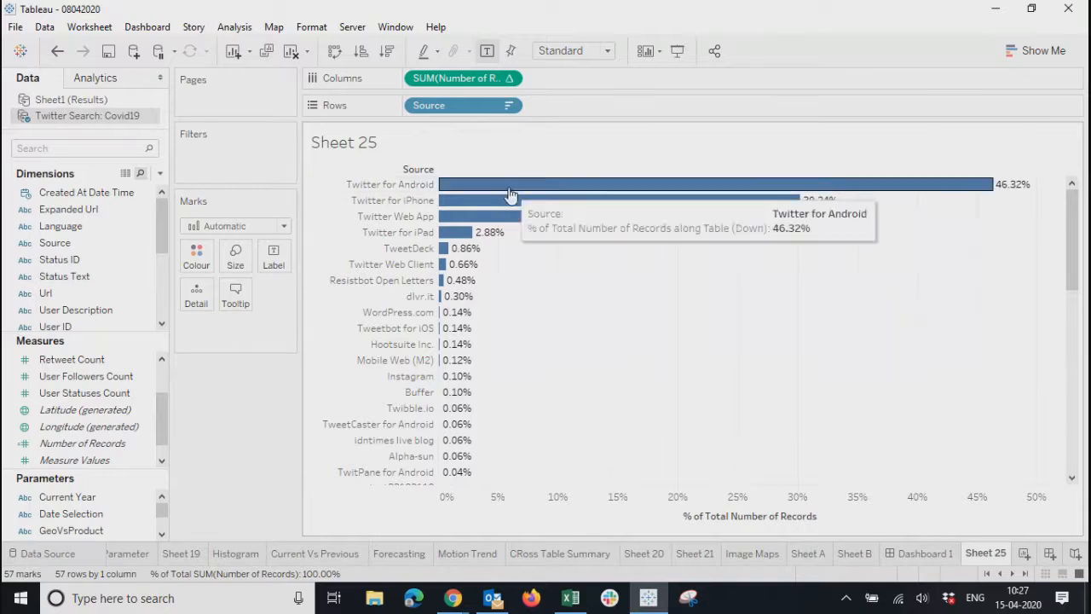
mouse_move(794, 204)
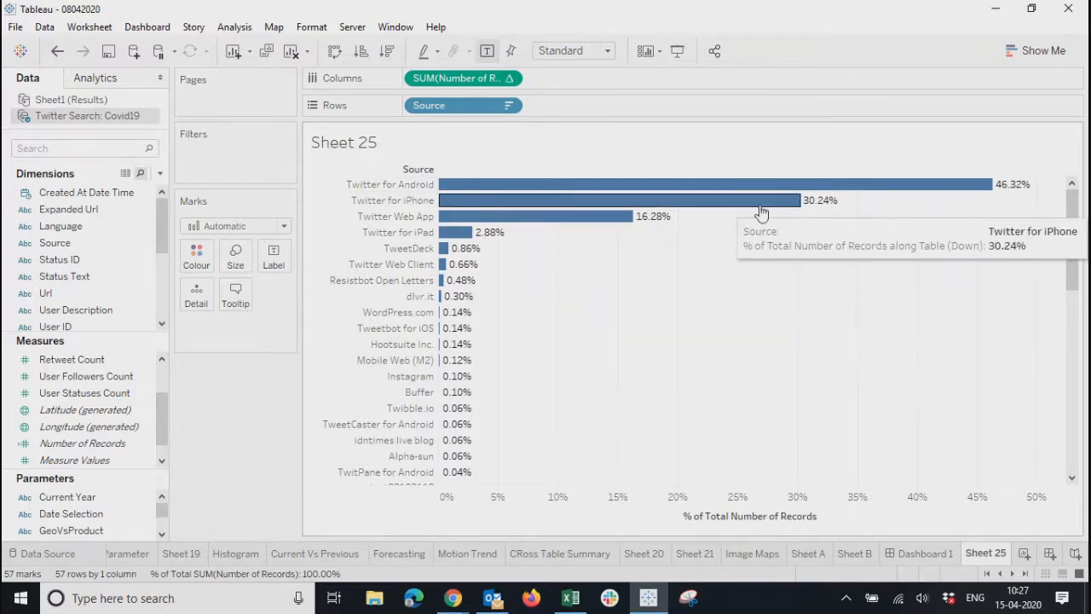
mouse_move(648, 221)
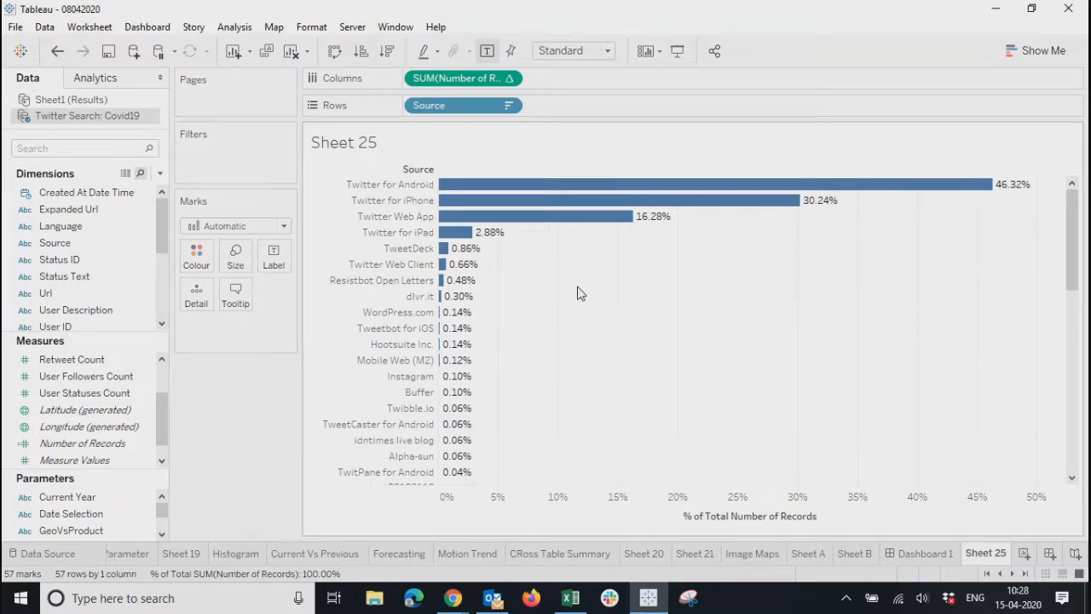
mouse_move(469, 240)
scroll(509, 318, "down", 10)
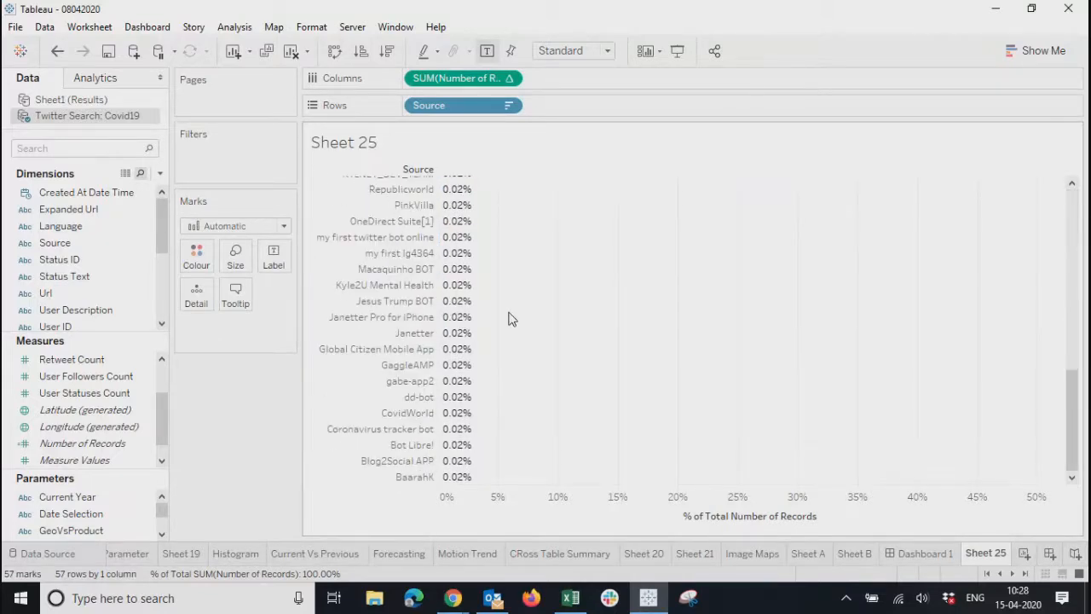
scroll(509, 318, "up", 10)
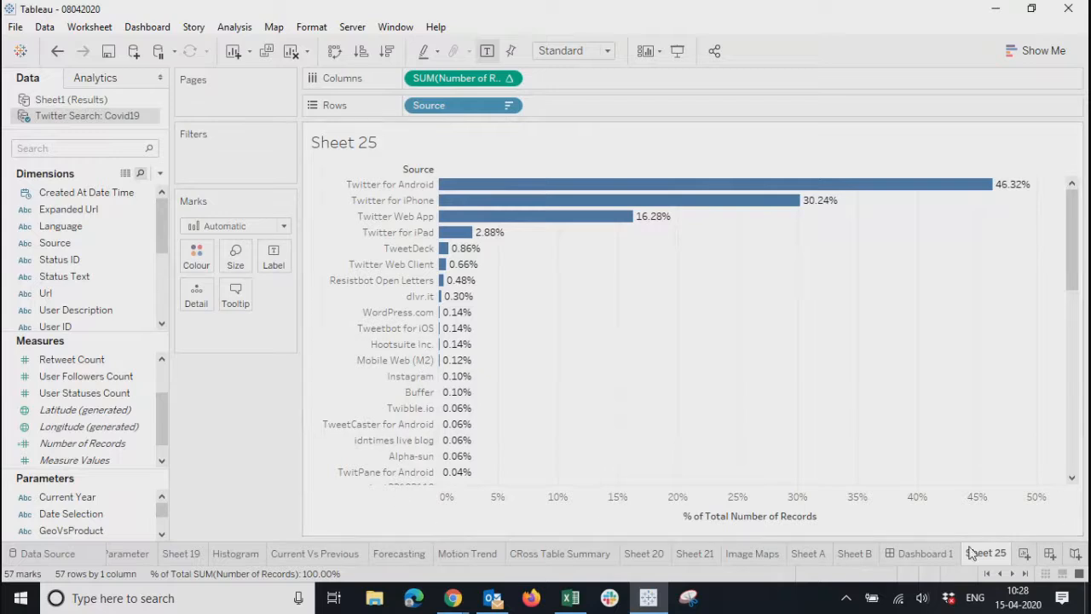
Create a new worksheet, Sheet 26, and list the Username dimension on its rows
left_click(1026, 553)
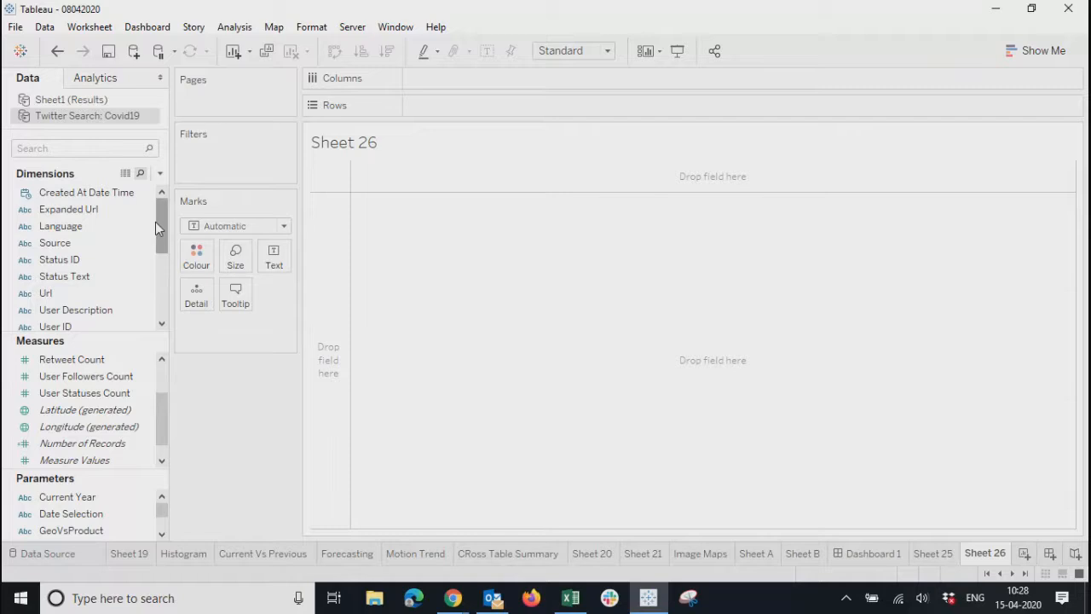
left_click_drag(158, 221, 162, 305)
left_click_drag(85, 294, 468, 91)
left_click(521, 288)
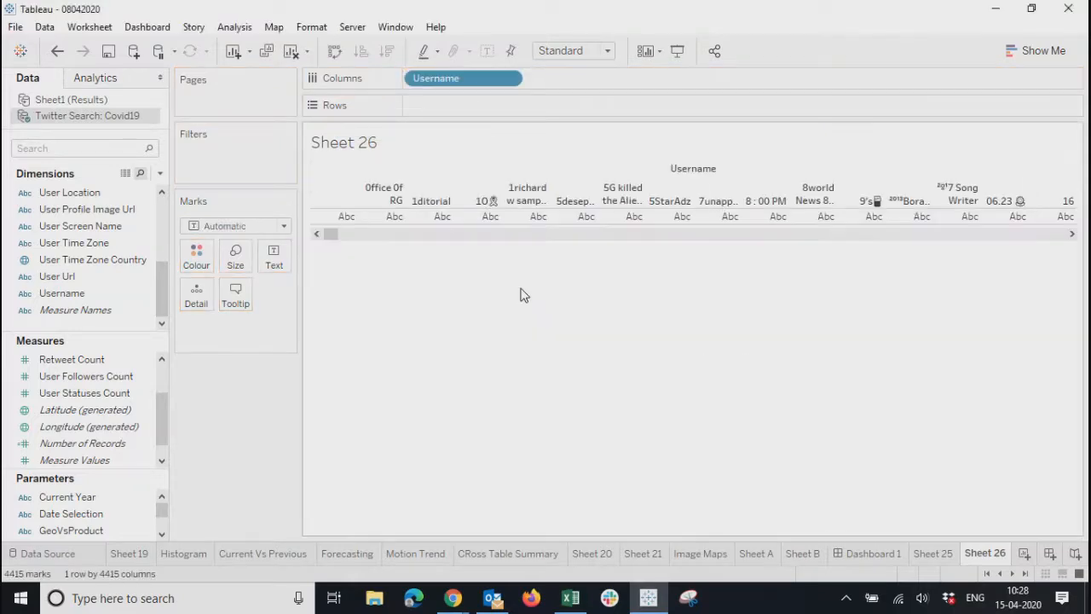
left_click_drag(460, 78, 452, 99)
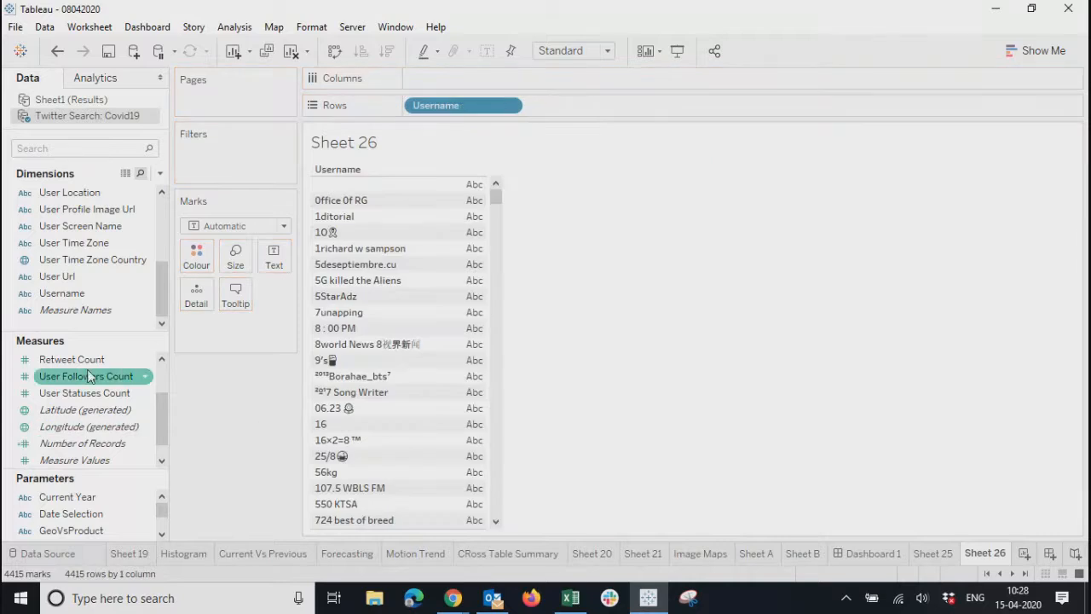
Add User Followers Count, User Statuses Count and Retweet Count as value columns of the Username table
left_click_drag(87, 385, 479, 245)
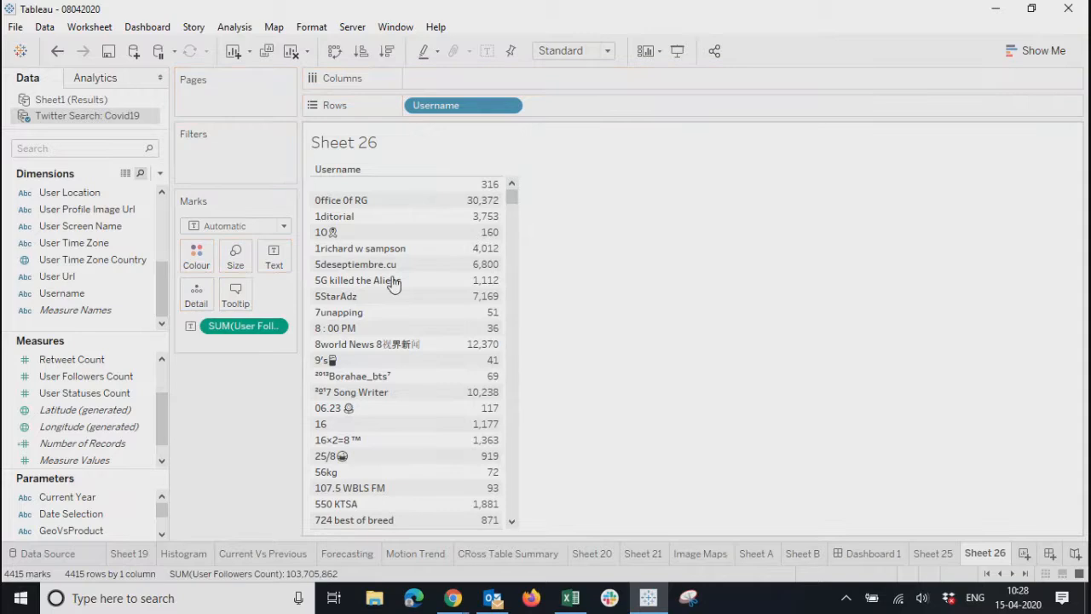
left_click_drag(94, 392, 450, 339)
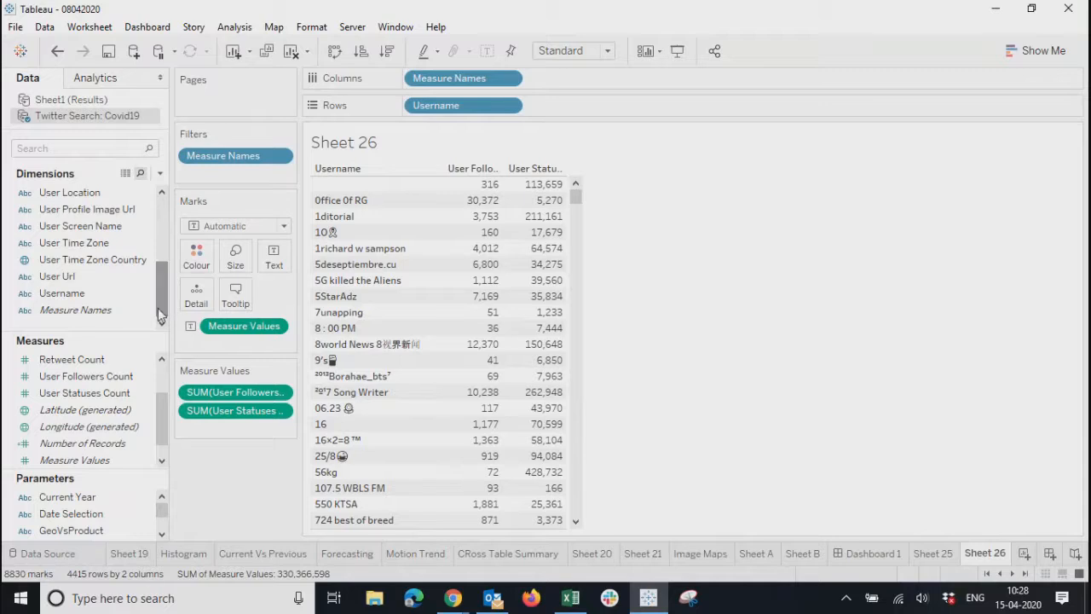
left_click(62, 365)
left_click_drag(71, 363, 512, 343)
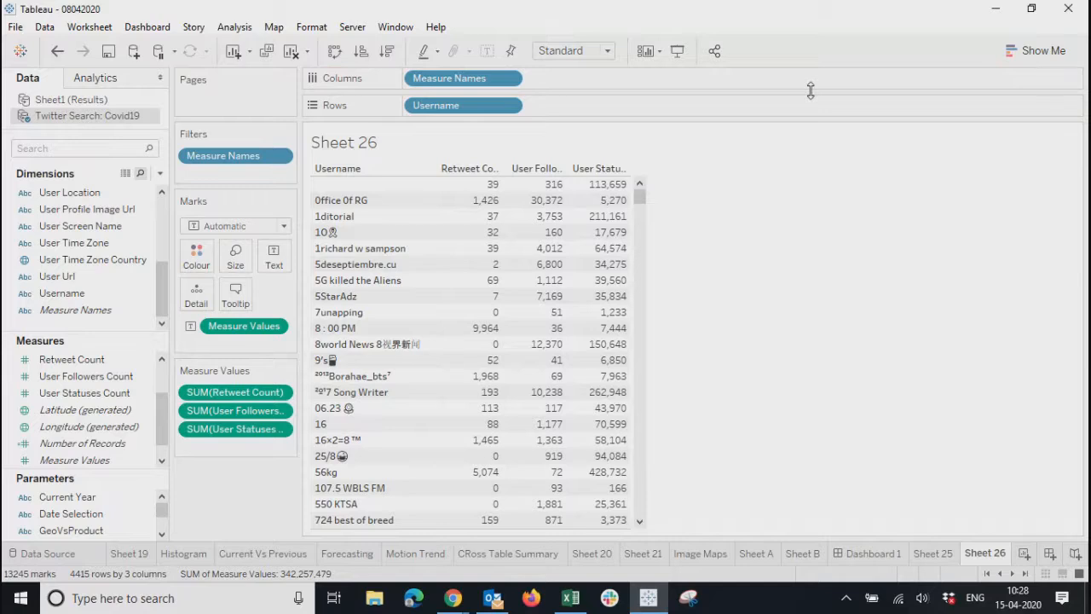
left_click(1038, 51)
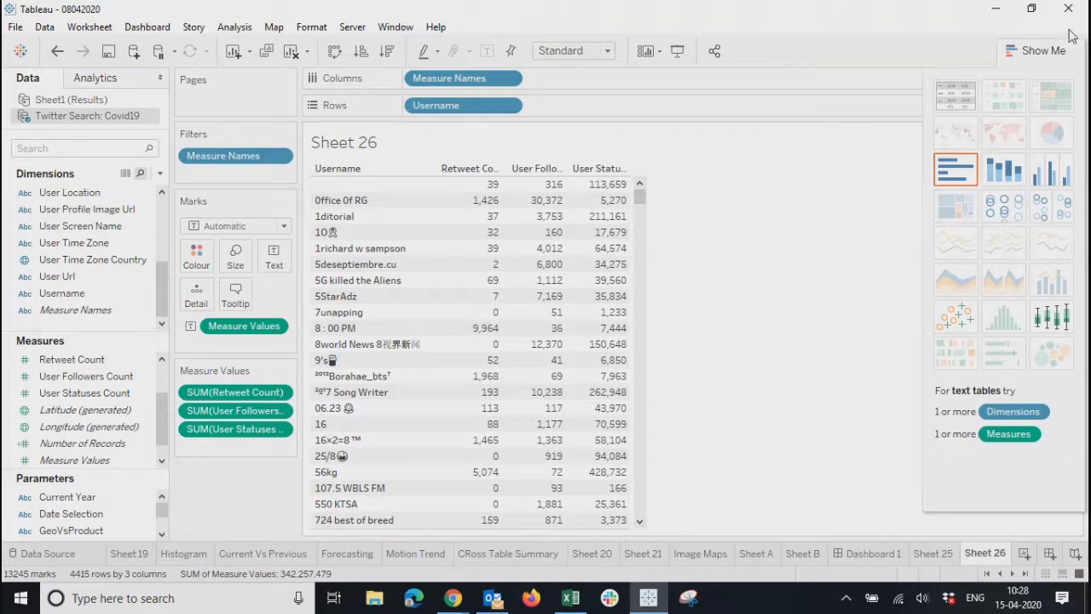
left_click(232, 226)
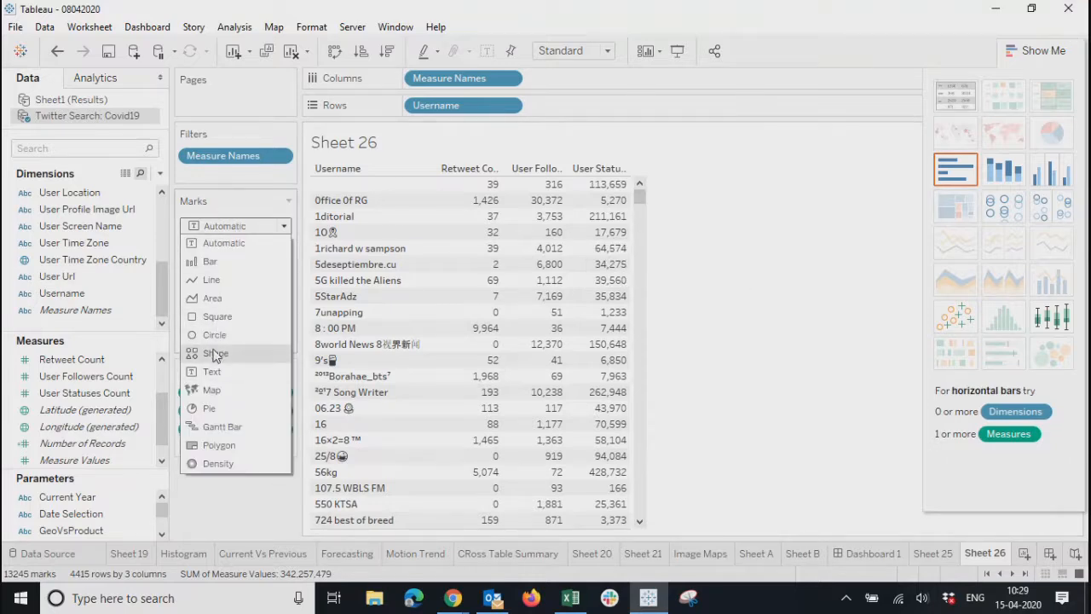
left_click(810, 247)
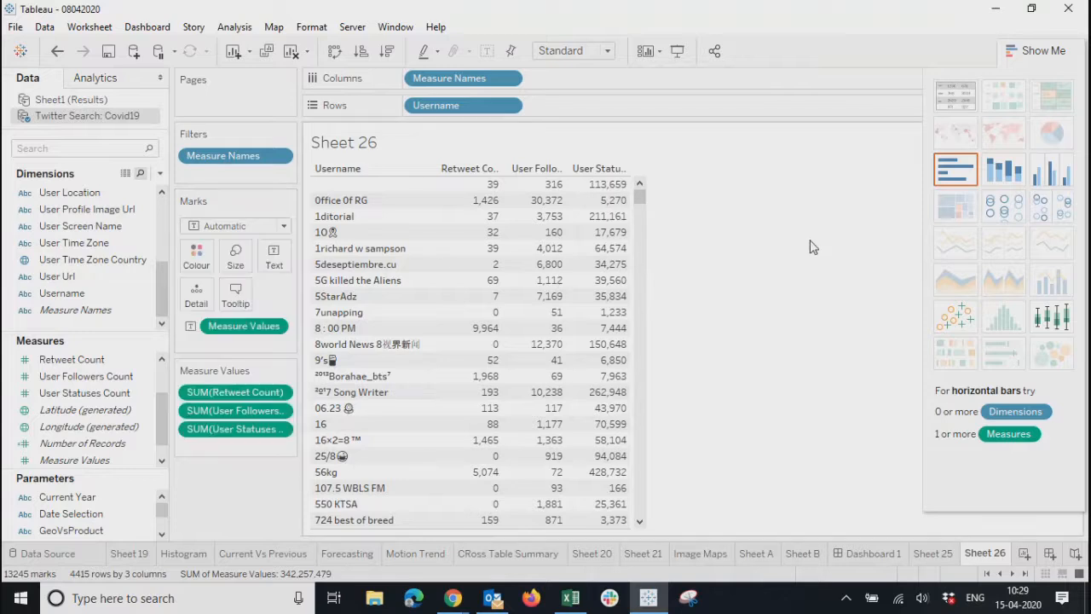
left_click(1038, 58)
left_click(1038, 62)
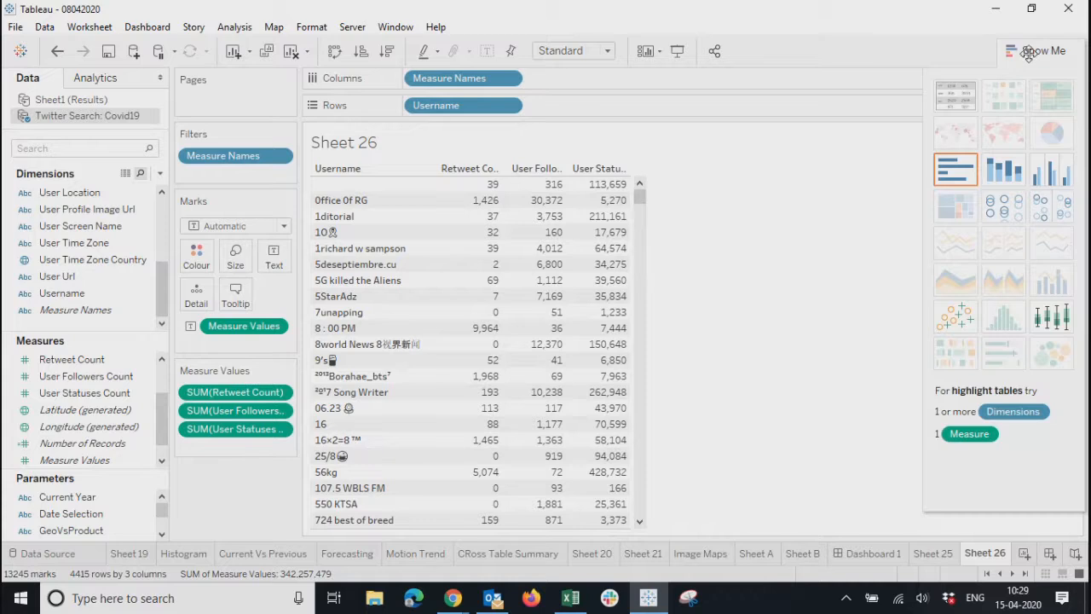
left_click(1028, 53)
left_click(609, 280)
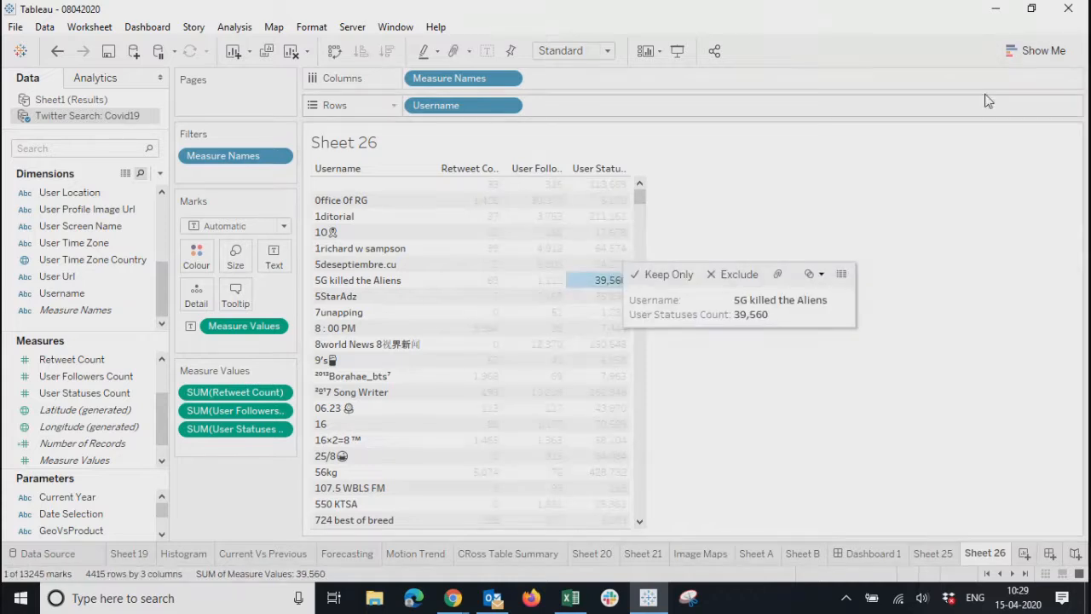
left_click(1032, 52)
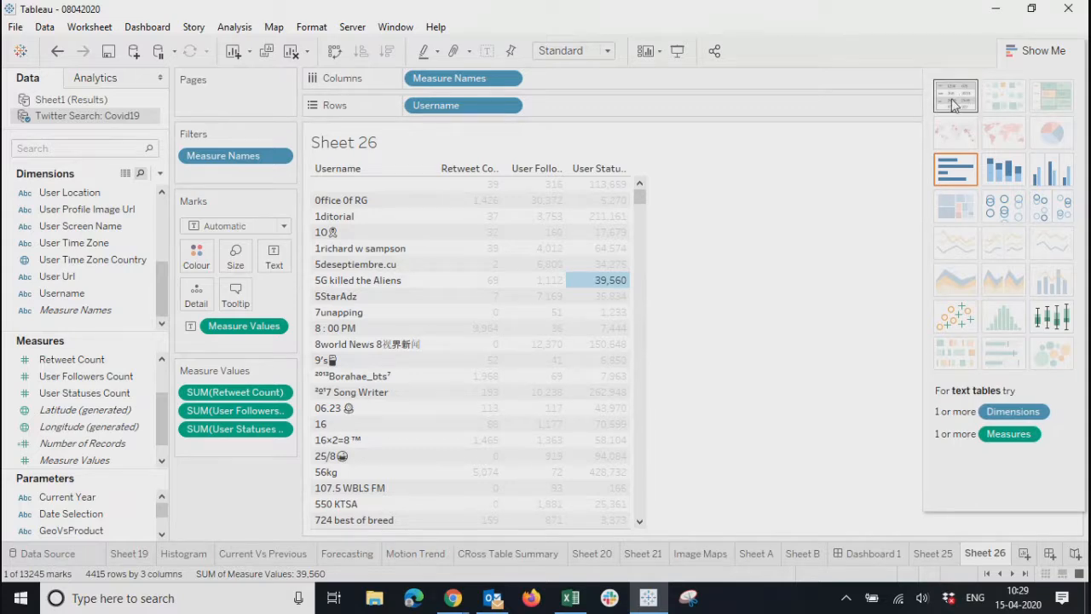
left_click(720, 304)
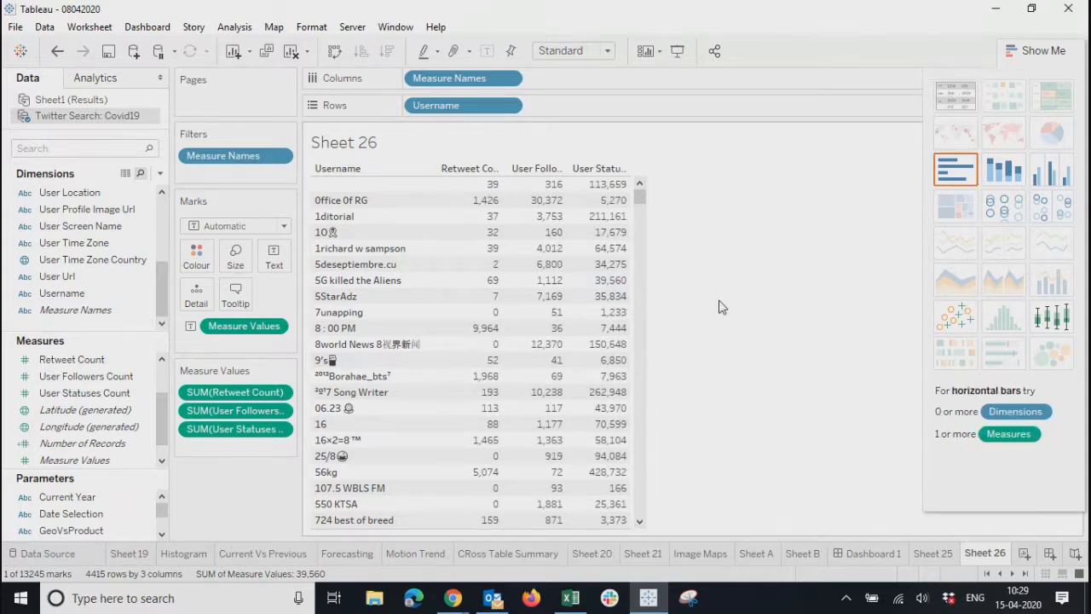
Try the Bar mark type on the username table, then go back to the text table
left_click(266, 226)
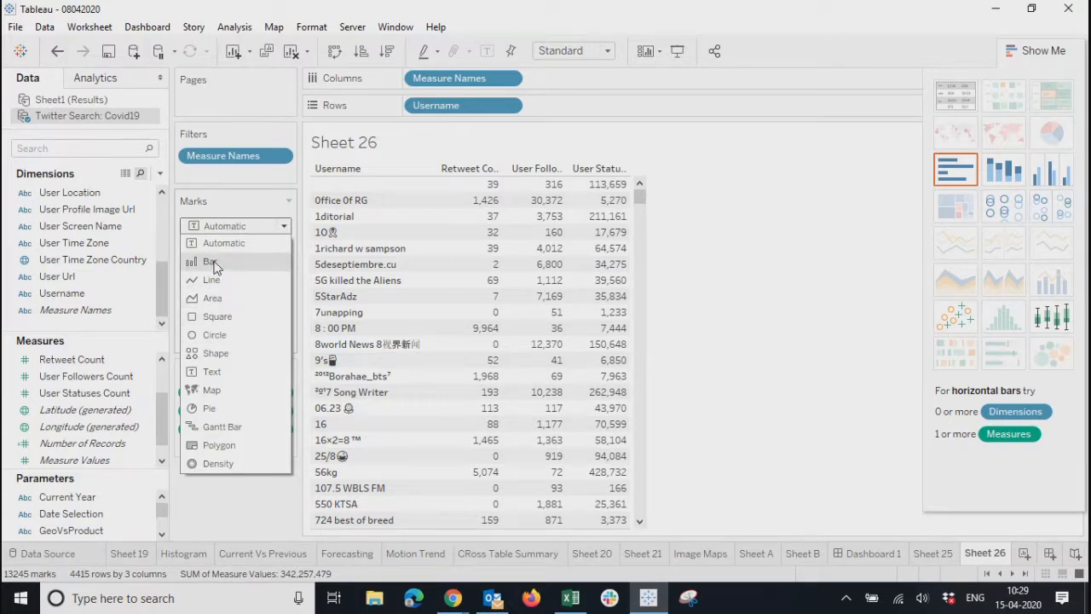
left_click(211, 262)
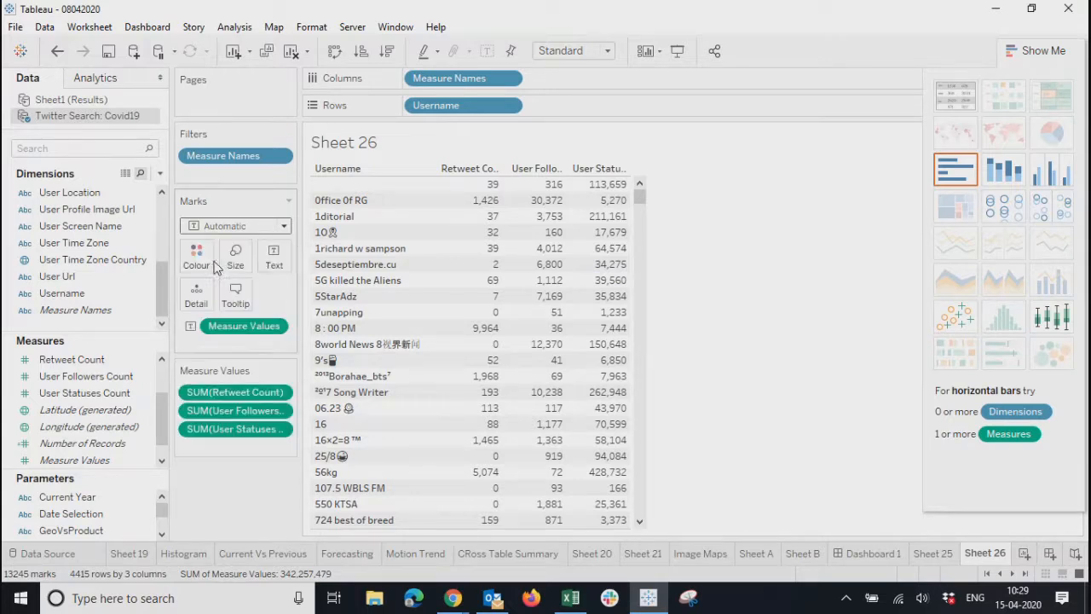
left_click(952, 105)
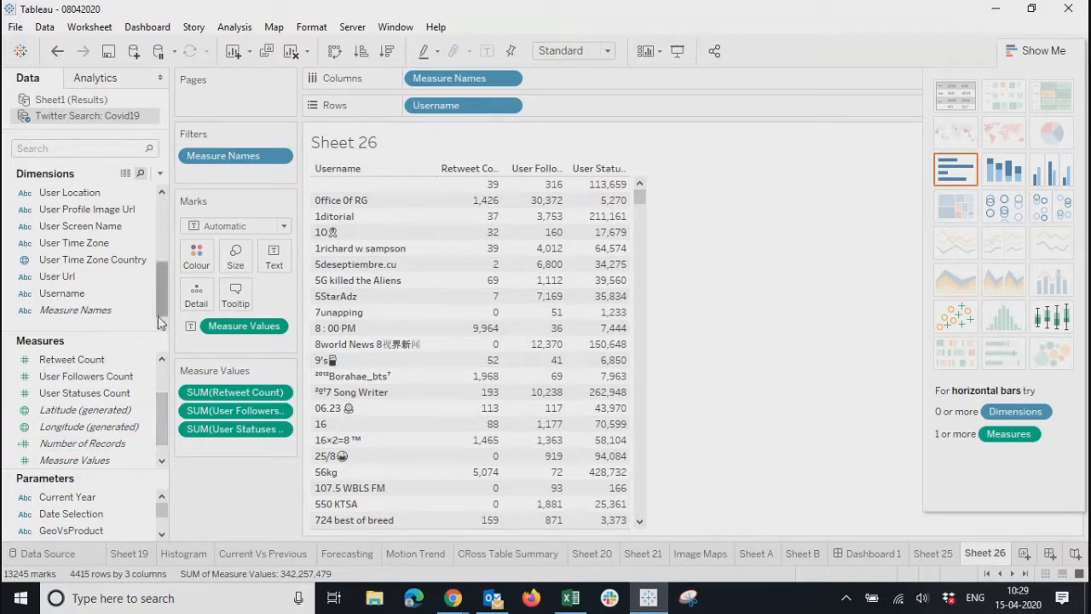
left_click(93, 359)
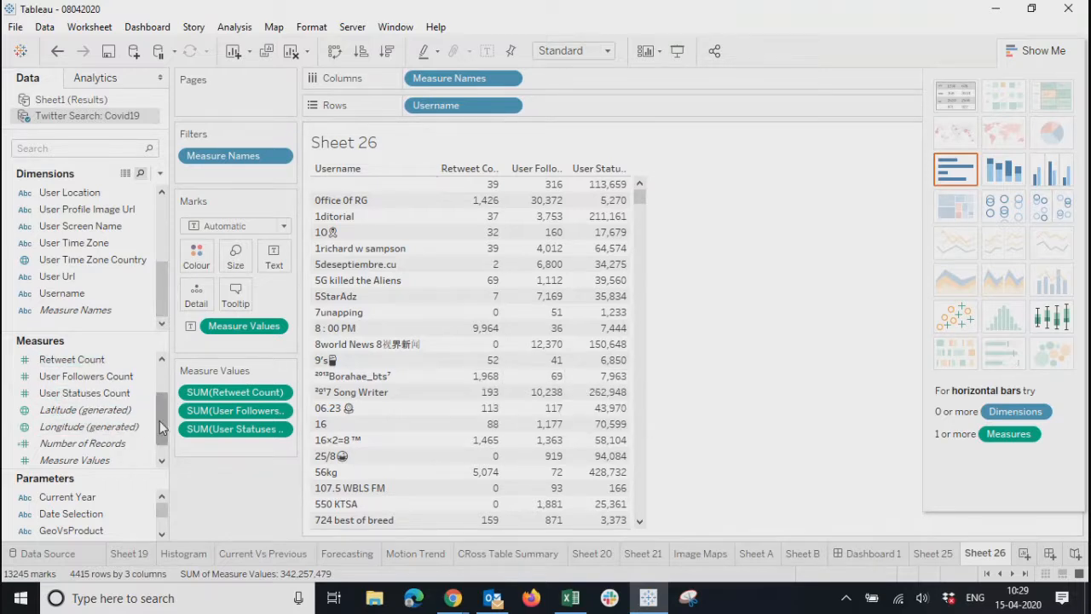
mouse_move(163, 426)
left_mouse_down()
mouse_move(162, 440)
mouse_move(163, 407)
left_mouse_up()
mouse_move(162, 294)
left_mouse_down()
mouse_move(166, 247)
mouse_move(164, 302)
left_mouse_up()
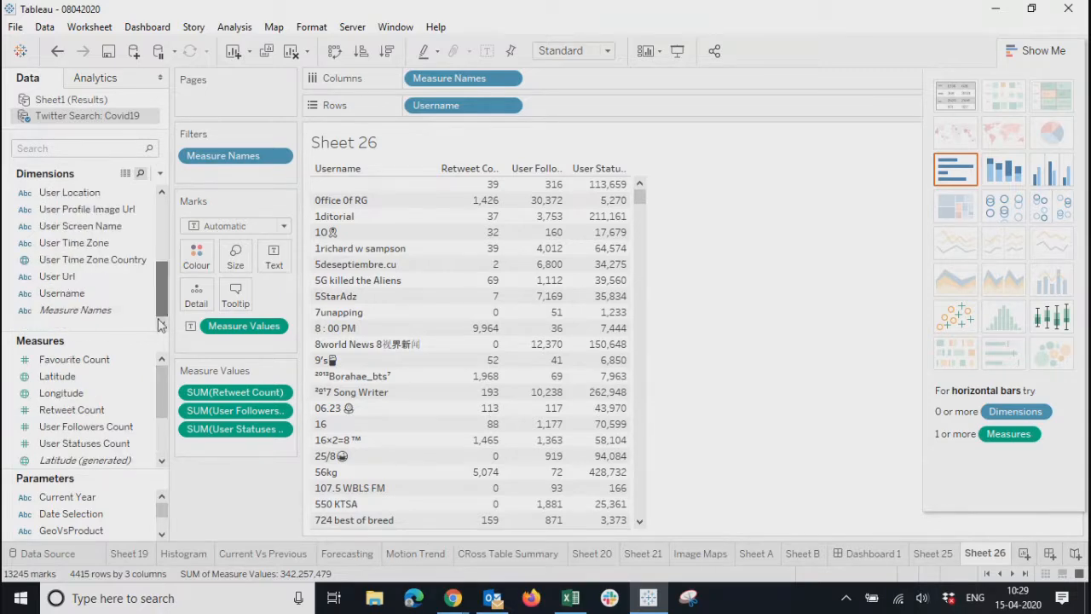
left_click(607, 391)
left_click(607, 327)
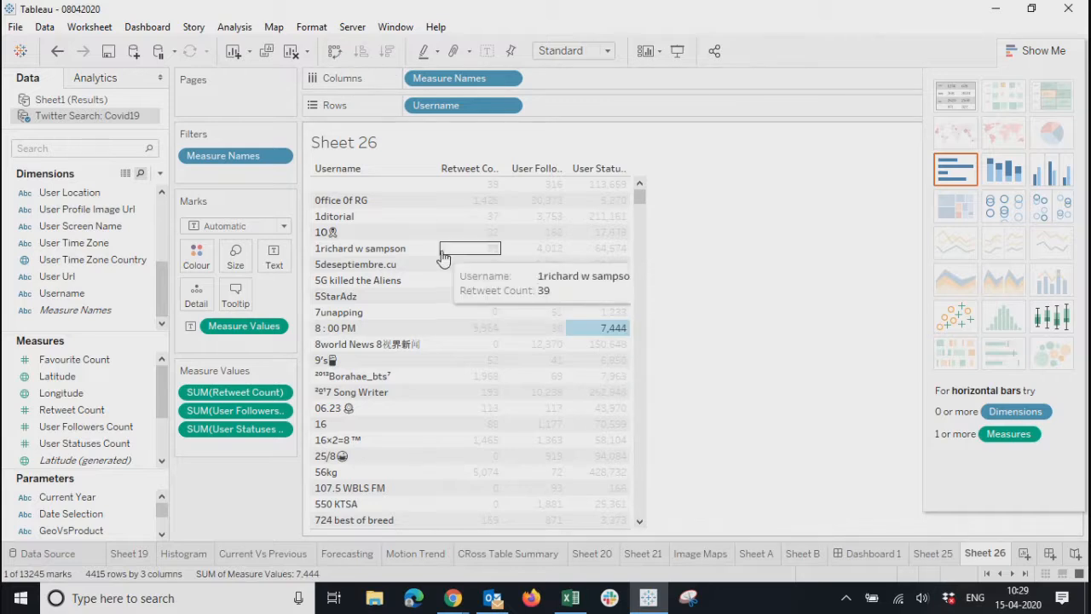
left_click(481, 216)
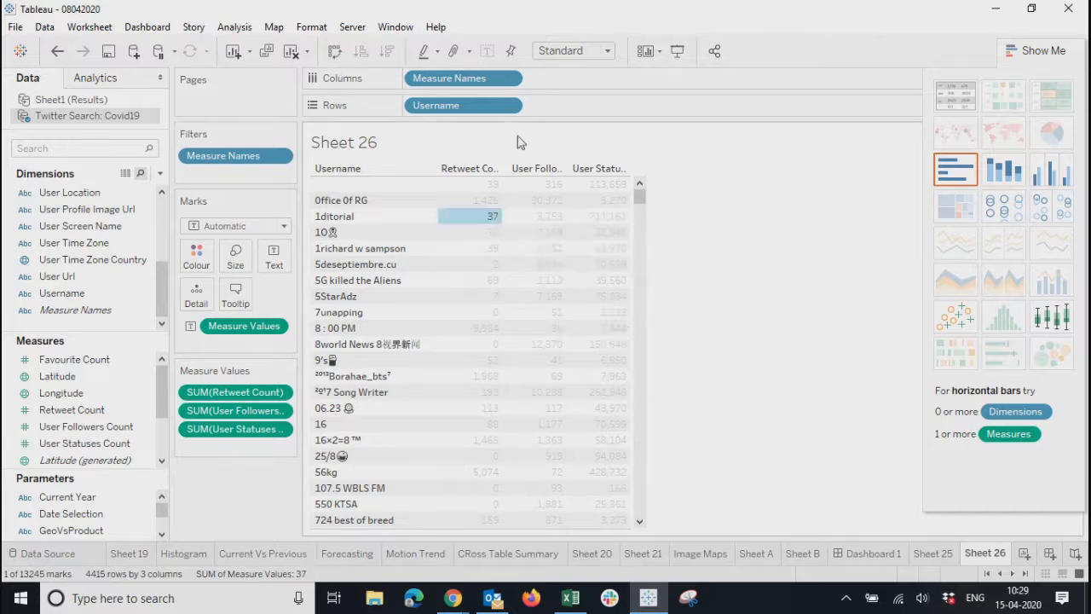
Sort the Username rows by data source order, descending
left_click(508, 108)
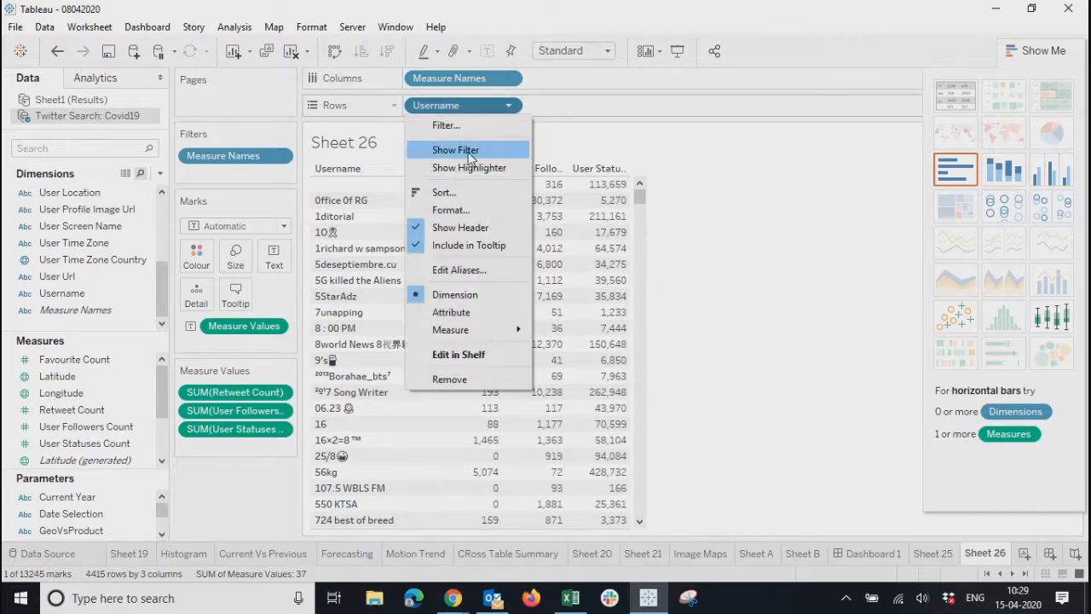
left_click(449, 192)
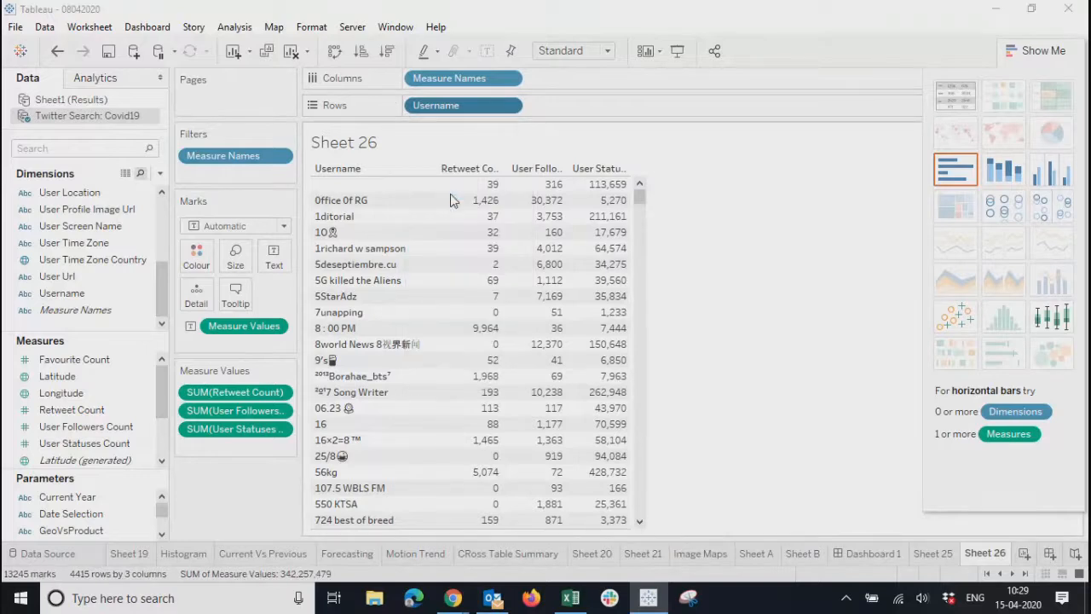
left_click(516, 247)
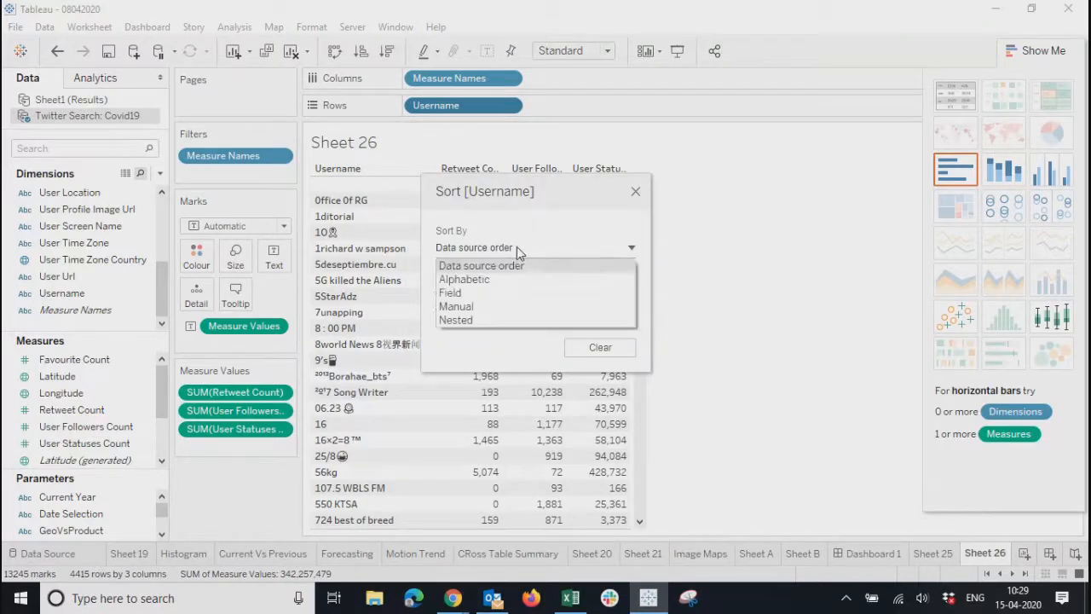
left_click(631, 247)
left_click(454, 315)
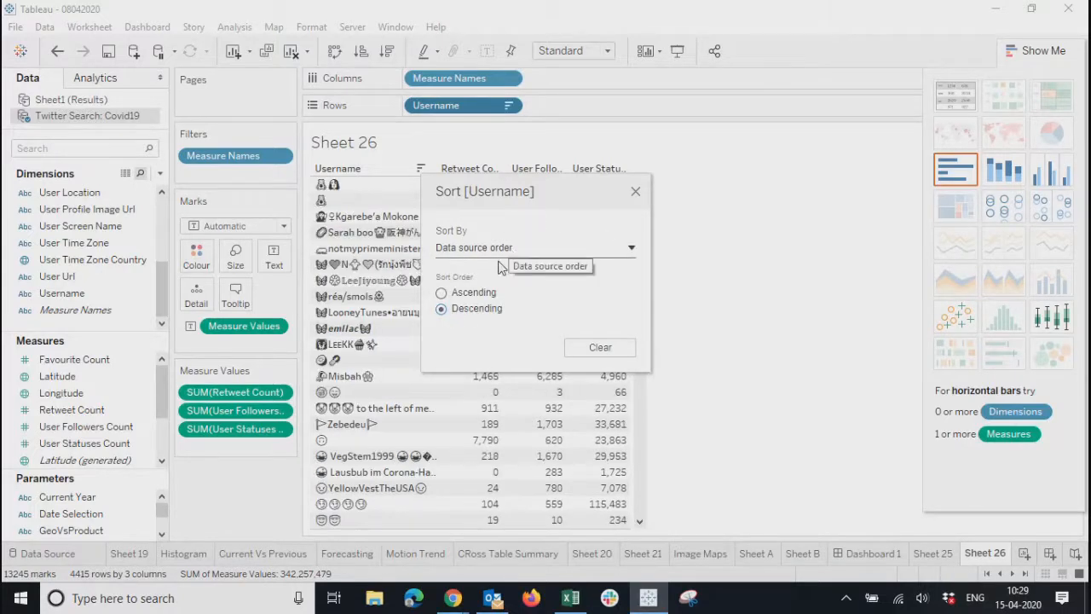
left_click_drag(536, 180, 748, 182)
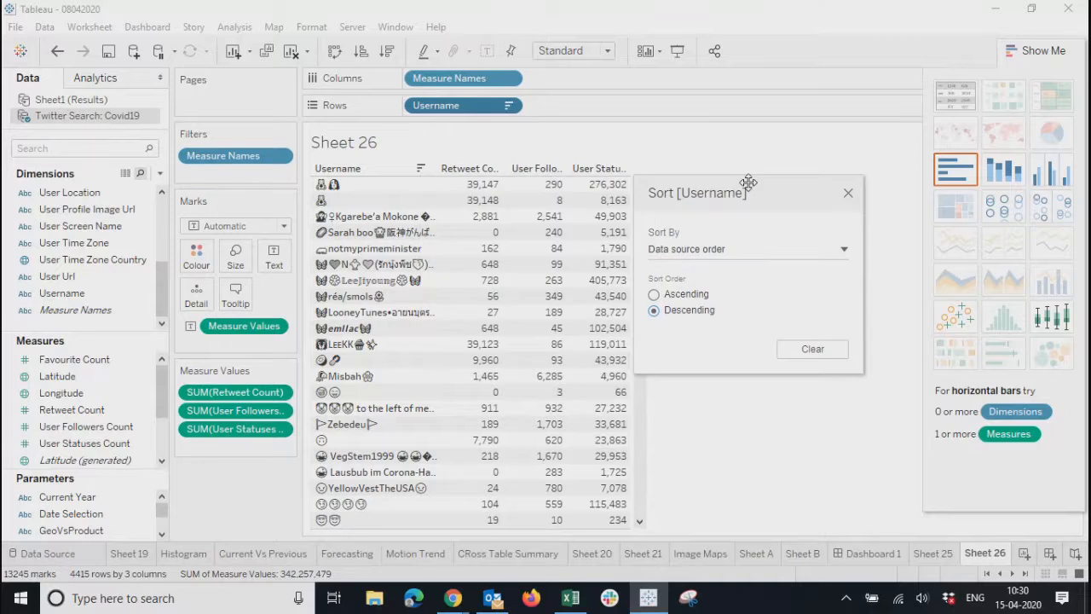
left_click(848, 193)
Sort the Measure Names columns by data source order, ascending
left_click(509, 80)
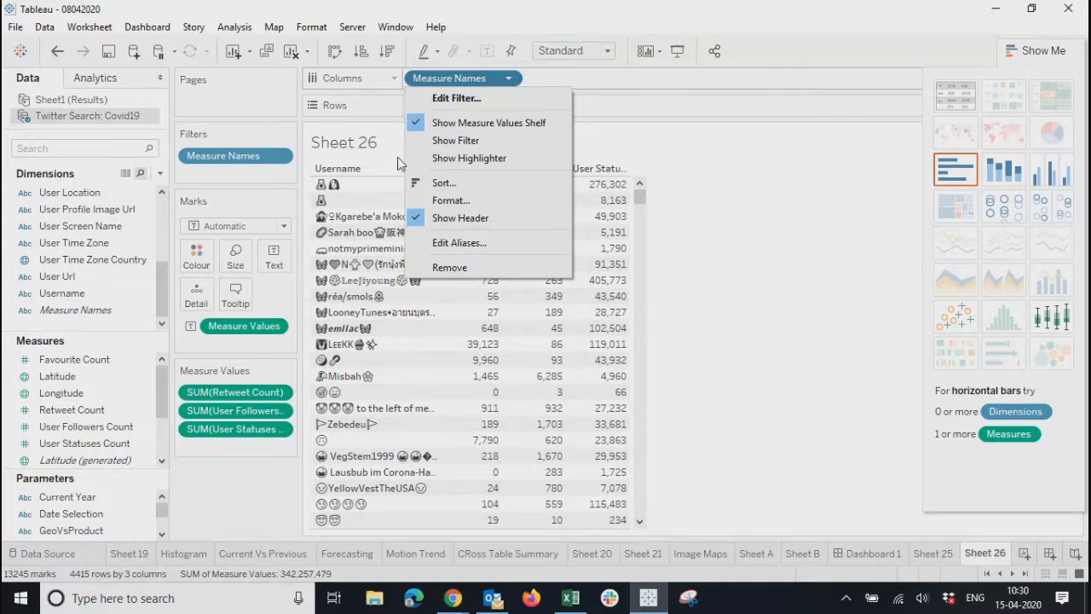
left_click(444, 183)
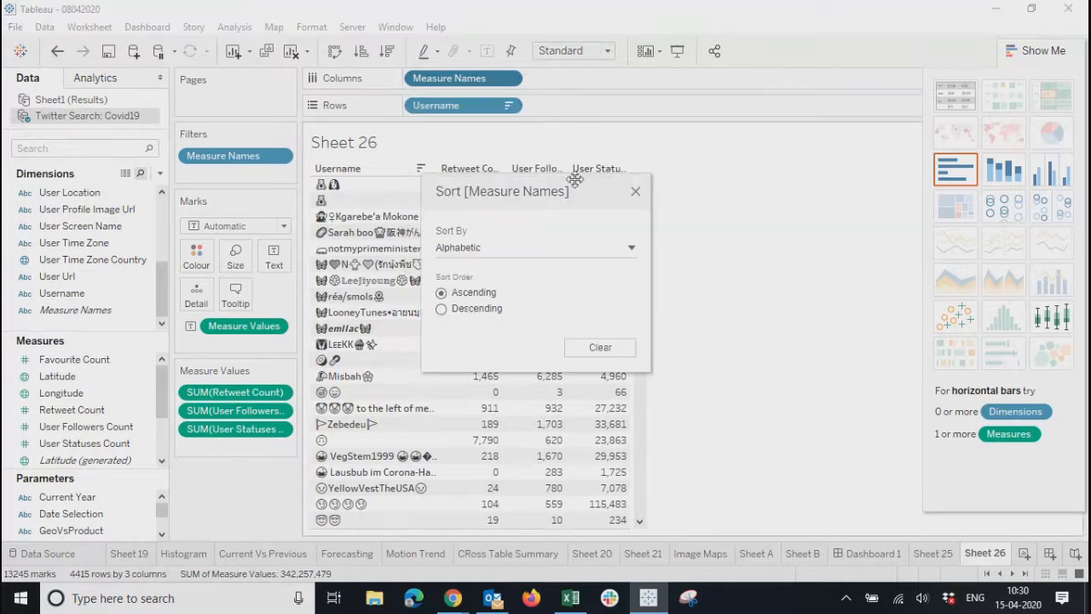
left_click_drag(516, 191, 654, 205)
left_click(644, 259)
left_click(608, 281)
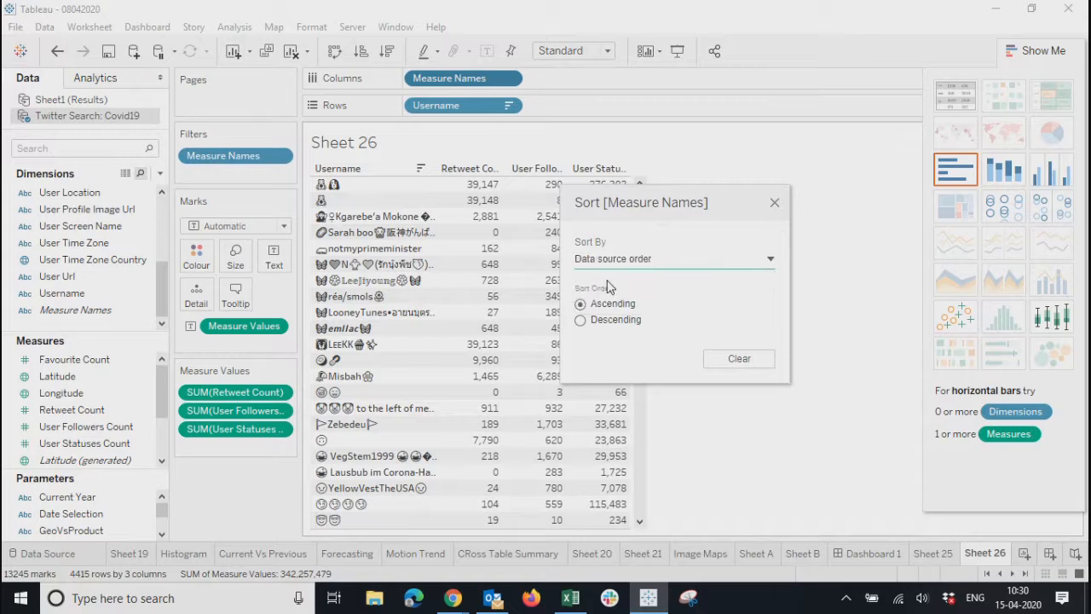
left_click(774, 203)
Sort the measure columns in descending order by the values of a single selected Username row
left_click(537, 296)
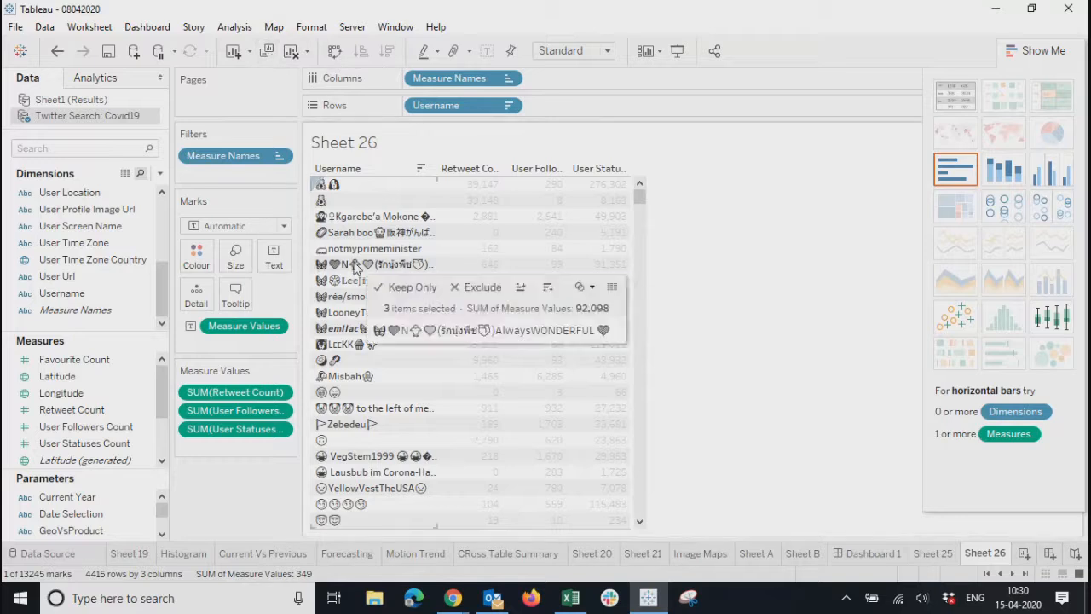
left_click(375, 264)
left_click(390, 52)
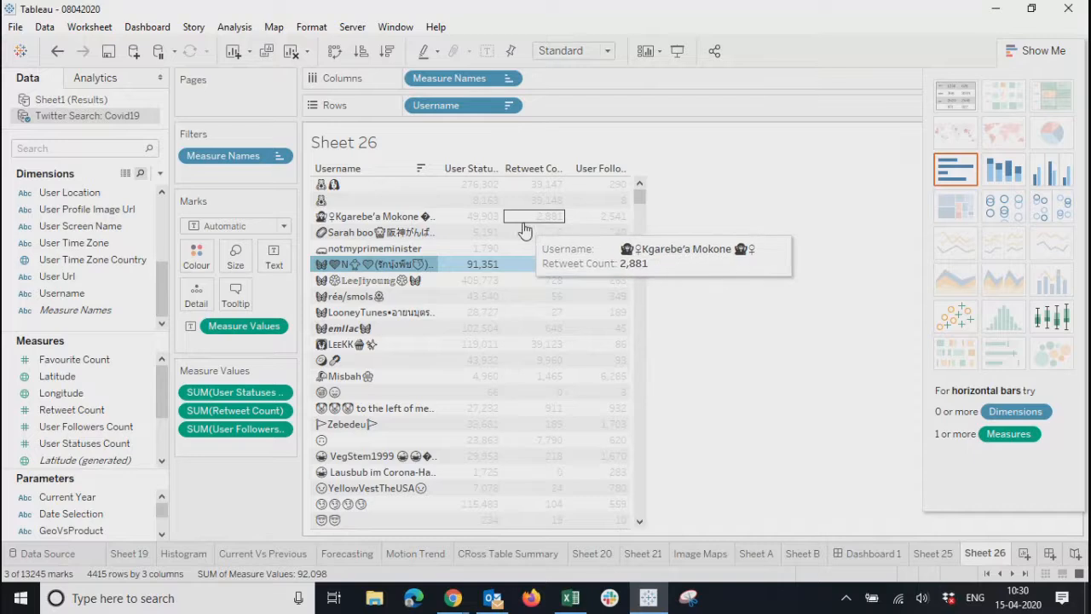
left_click(357, 186)
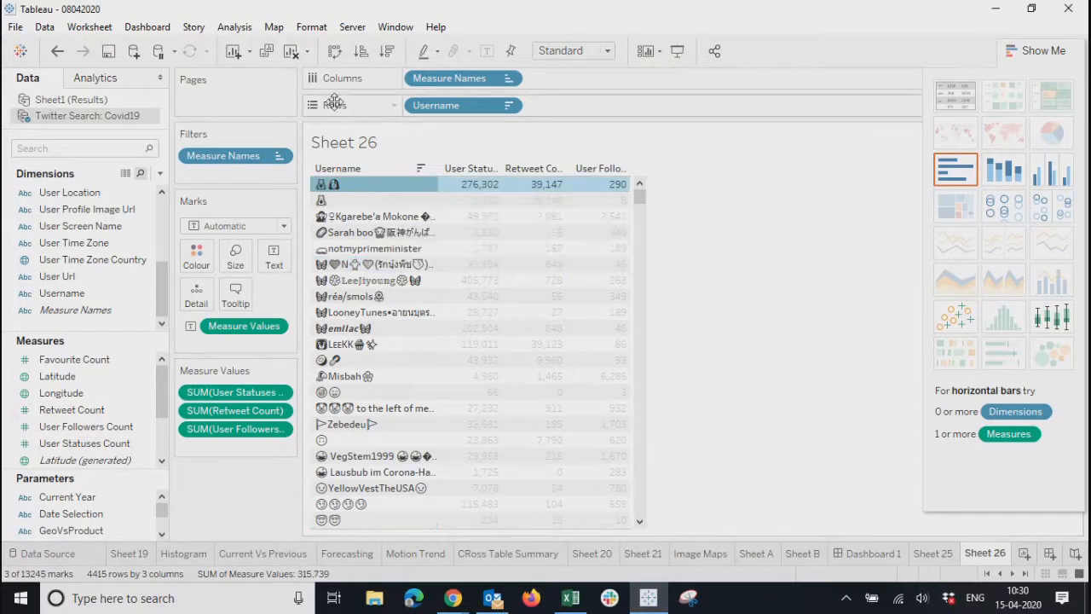
right_click(414, 184)
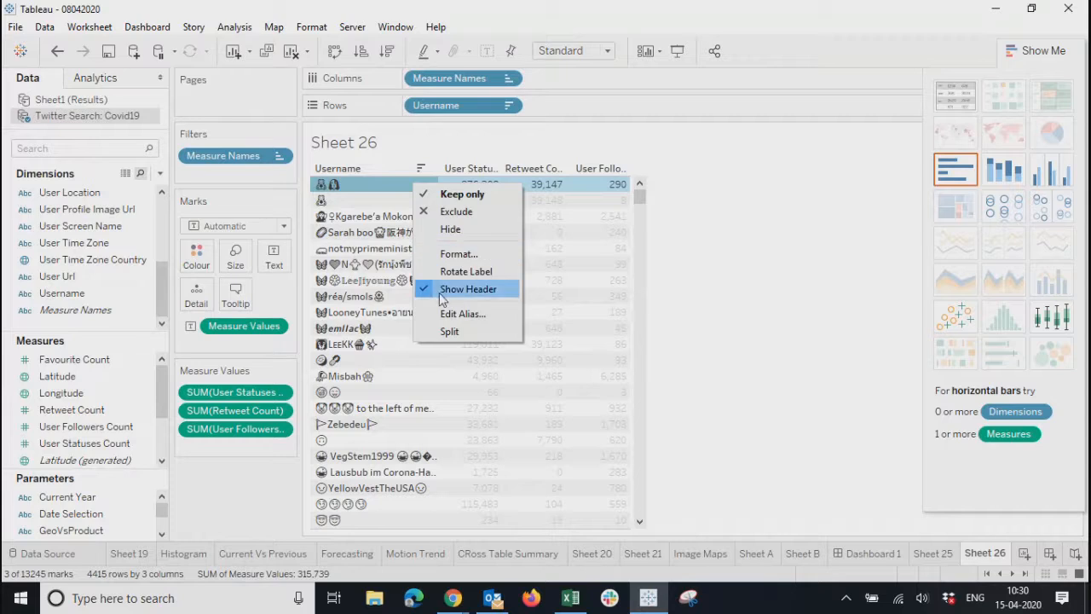
left_click(711, 275)
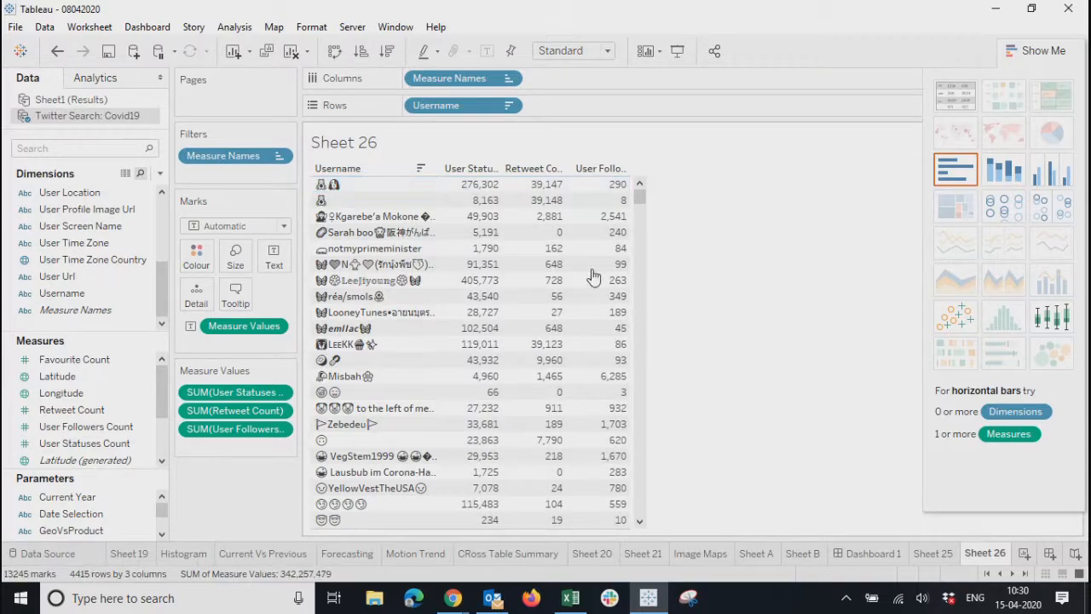
right_click(496, 279)
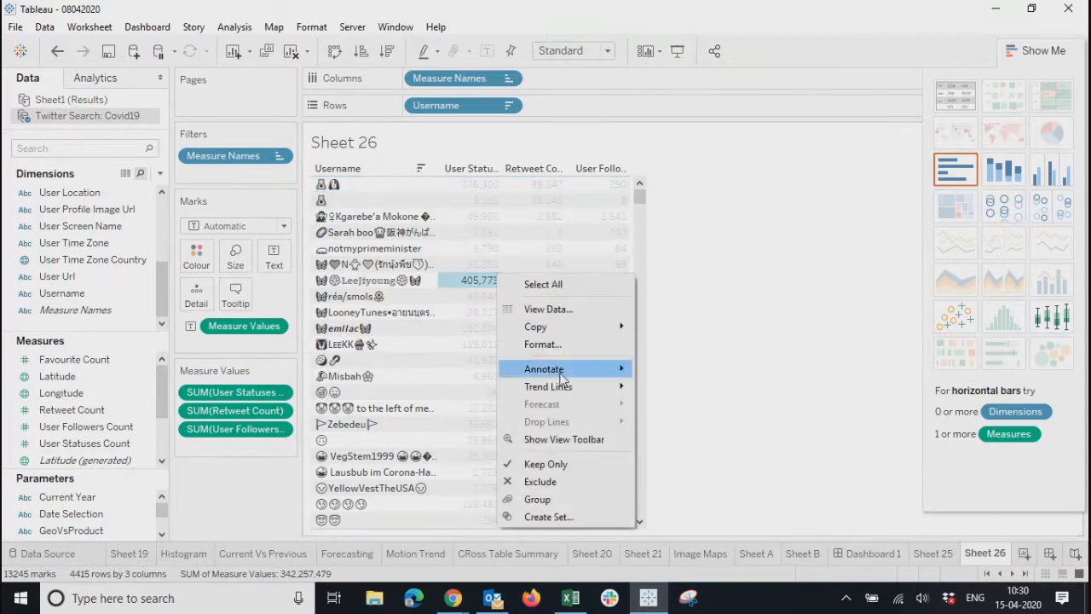
left_click(687, 255)
Clear the existing Username sort and order the usernames by User Statuses Count in descending order
left_click(509, 105)
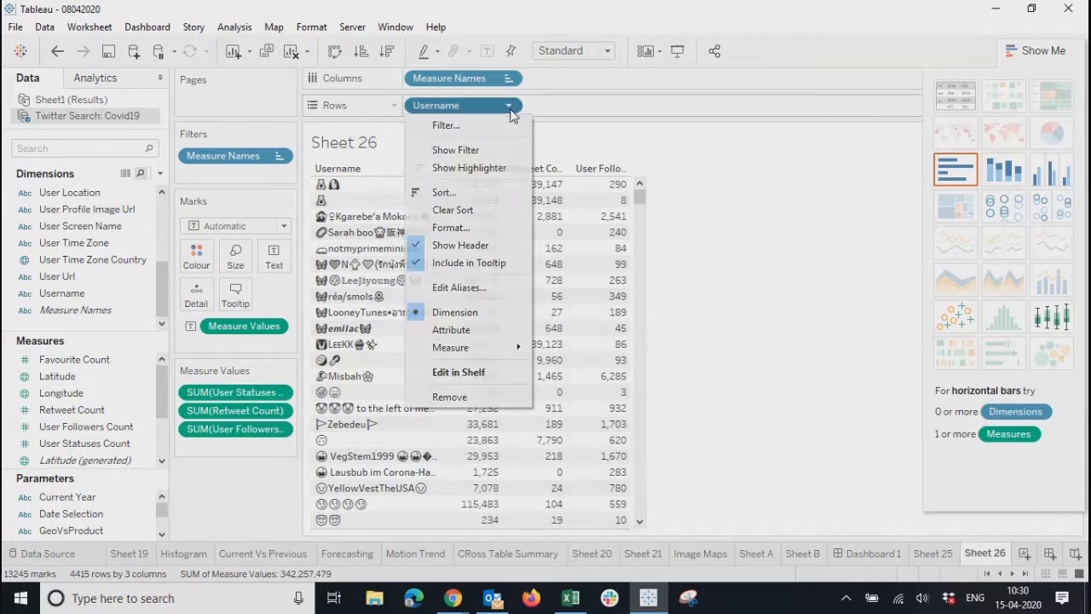
left_click(447, 211)
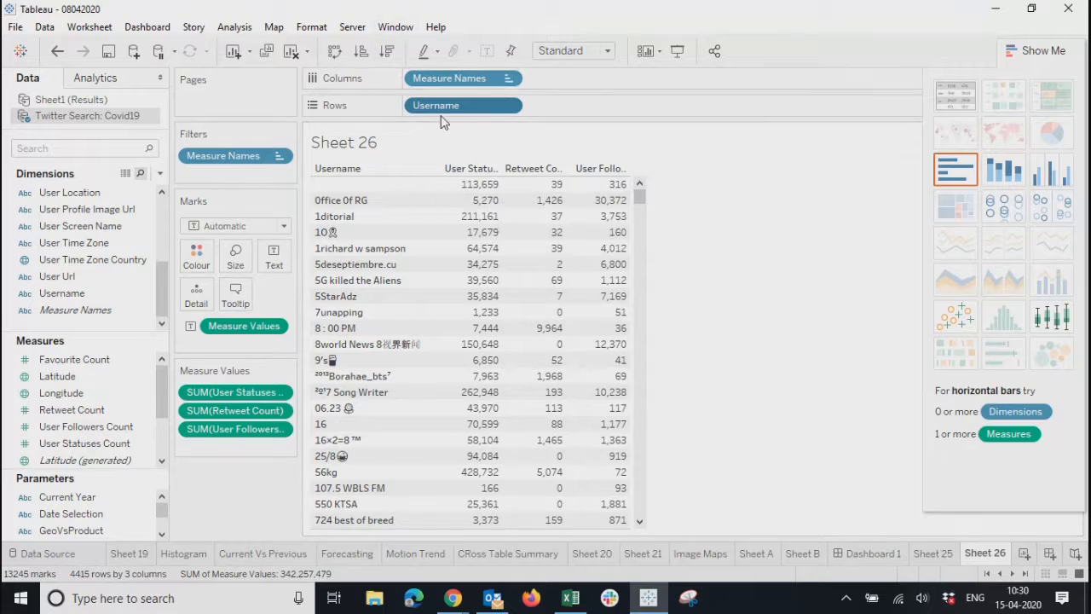
left_click(470, 215)
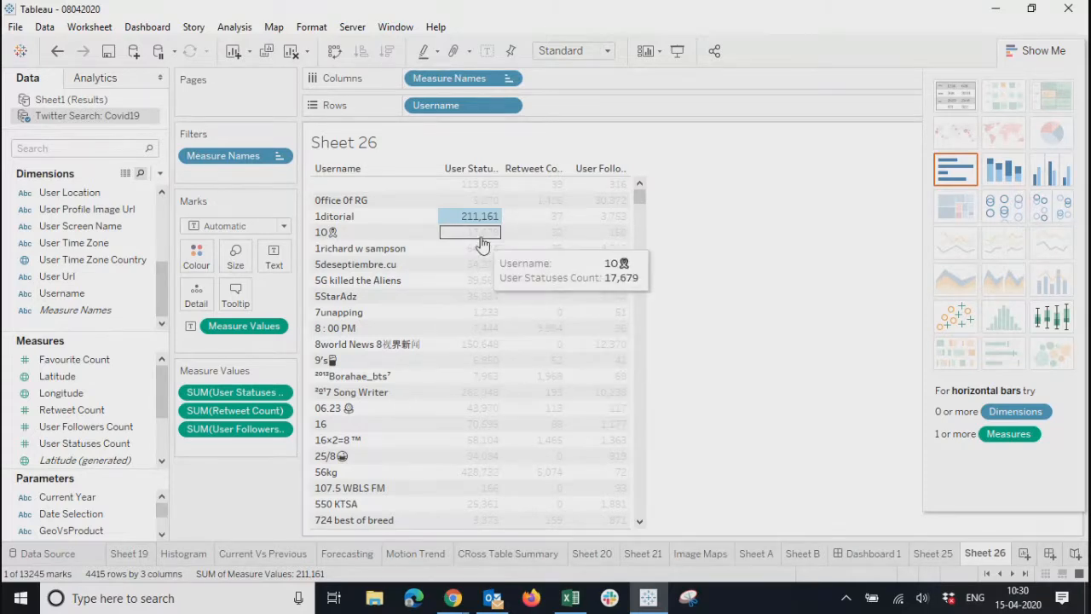
left_click(493, 169)
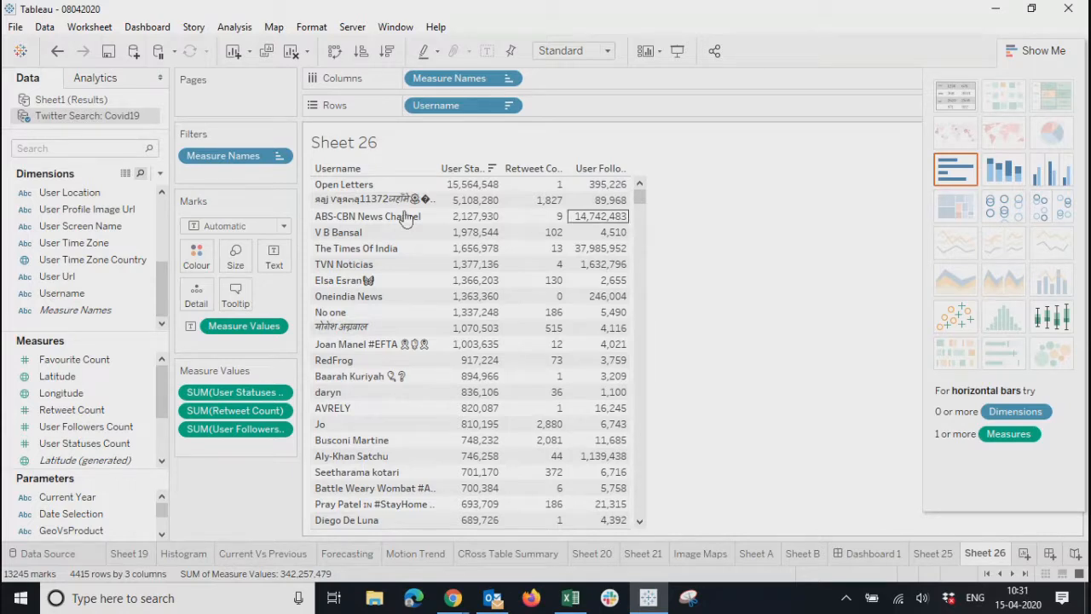
Open the available actions for the Twitter Search: Covid19 data source
right_click(93, 116)
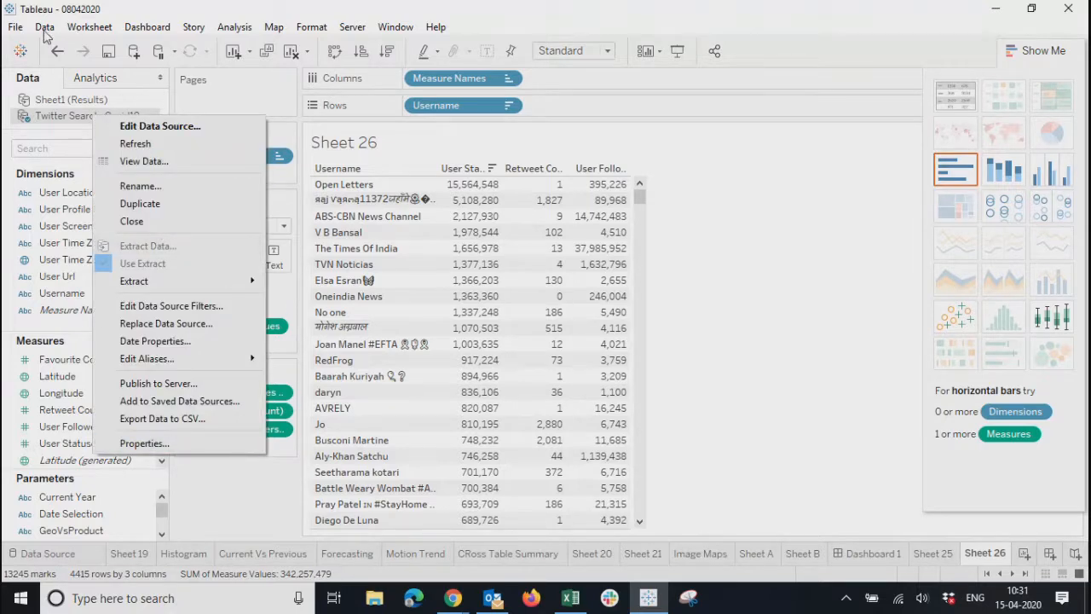
Review the table and columns of the Twitter Search: Covid19 data source
left_click(17, 28)
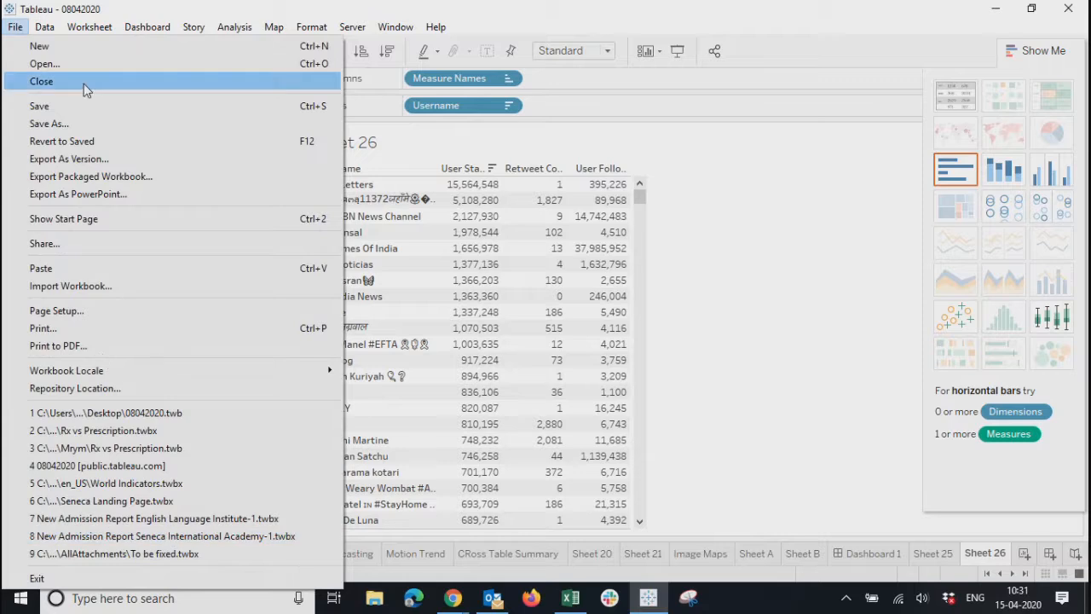
mouse_move(45, 28)
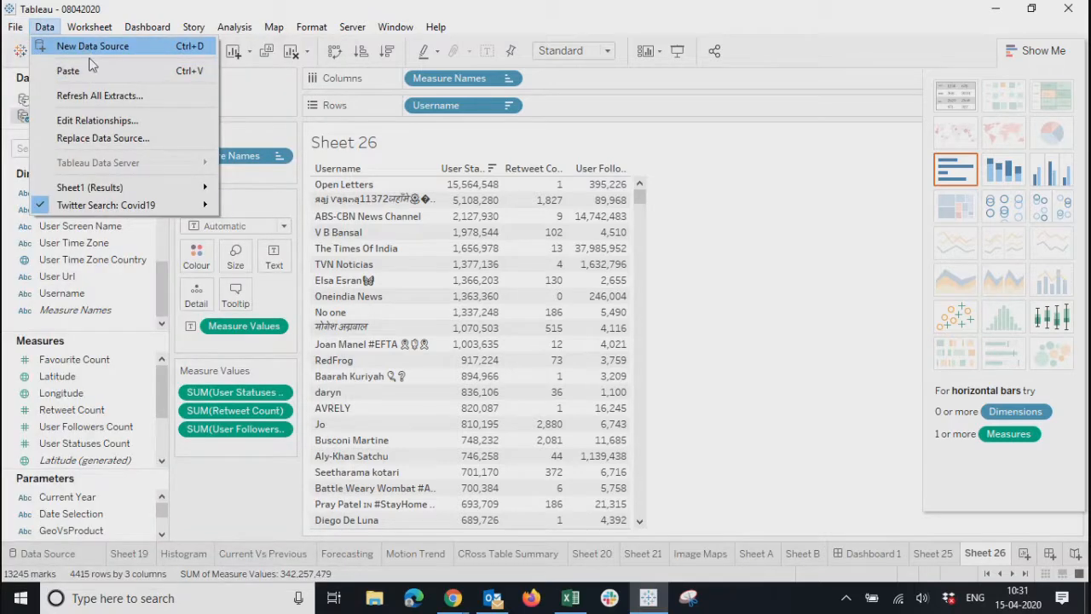
left_click(40, 557)
left_click(40, 558)
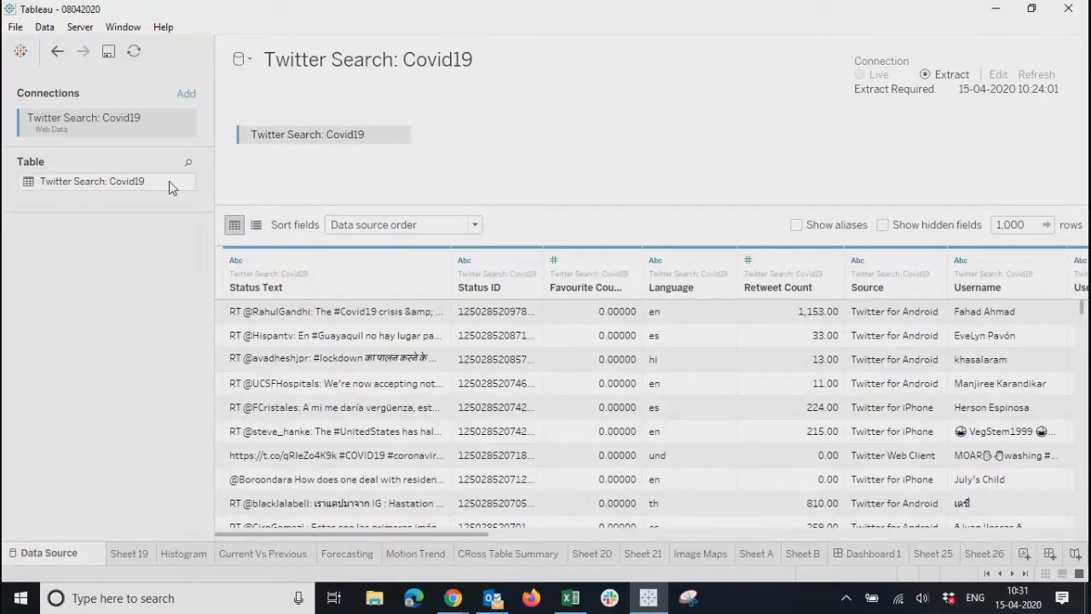
left_click(29, 184)
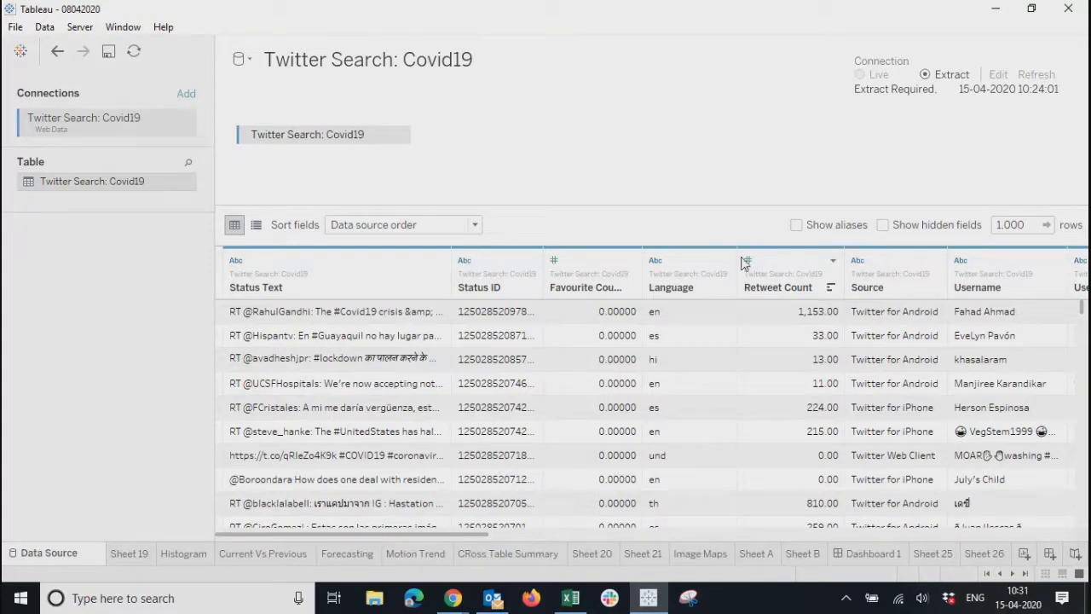
left_click(981, 553)
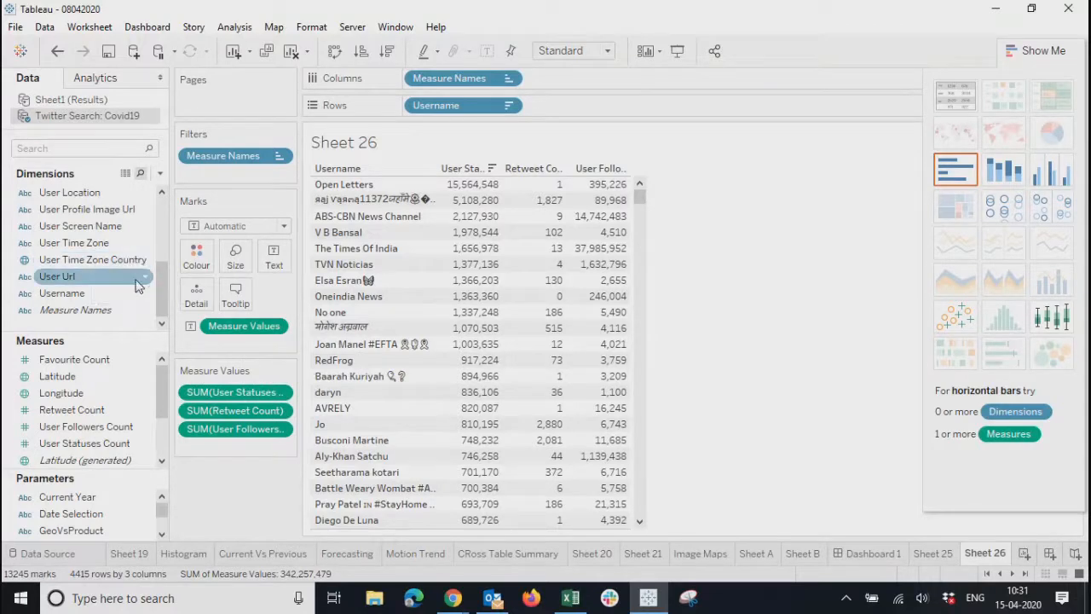
left_click(57, 556)
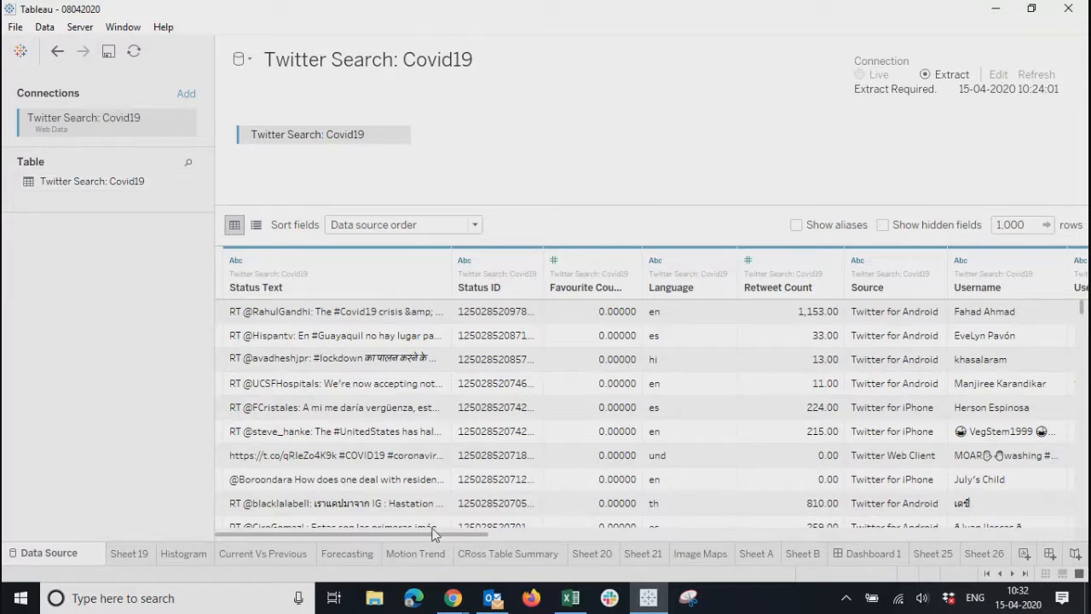
left_click_drag(432, 537, 356, 494)
left_click_drag(379, 538, 362, 496)
Return to Sheet 26 and hide the Show Me pane
left_click(984, 553)
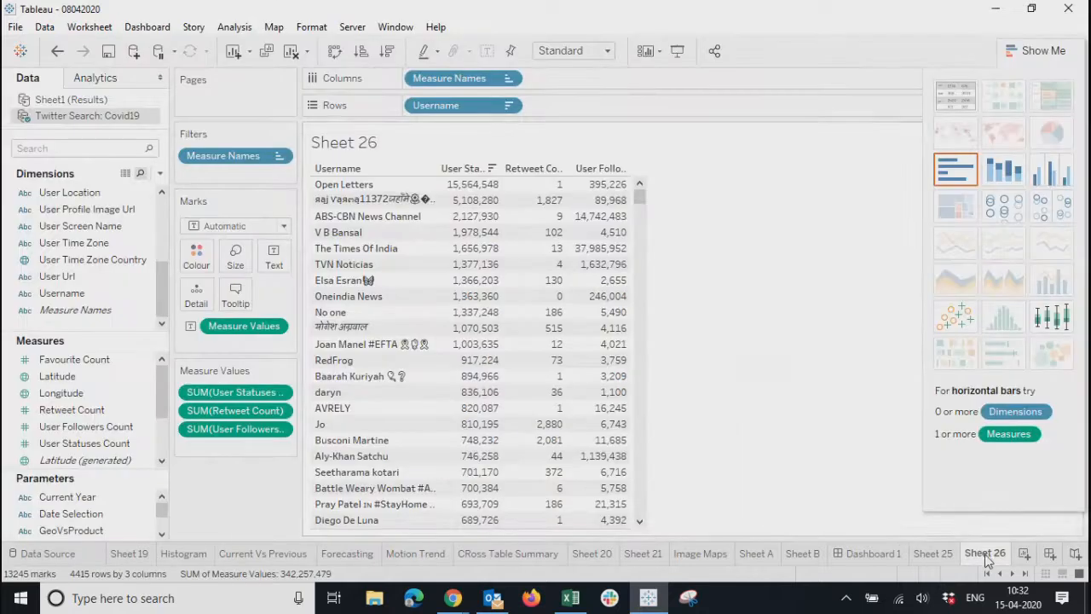
left_click(1031, 54)
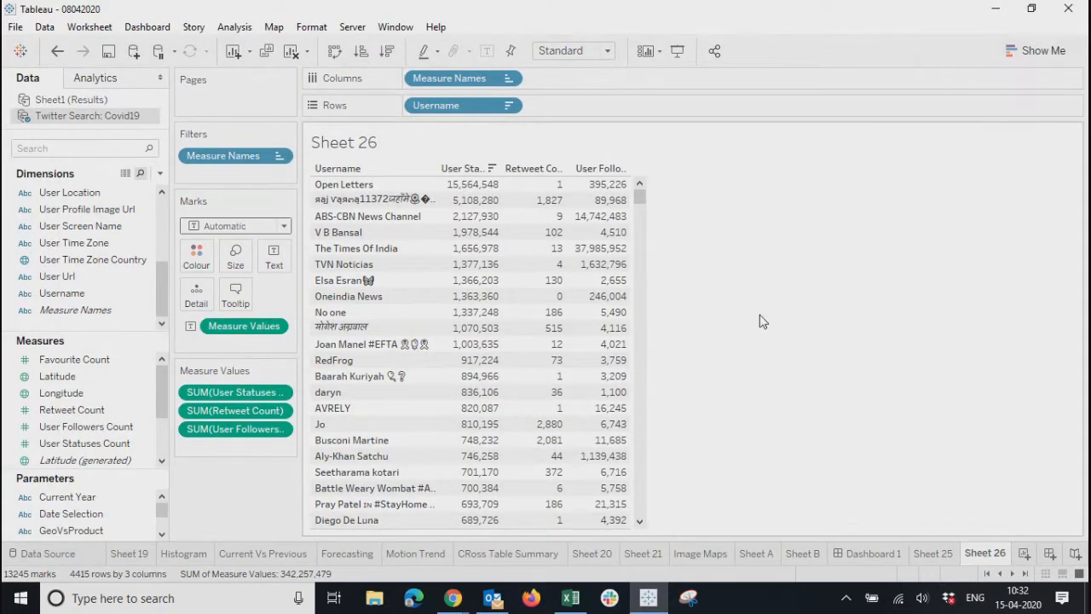
View the OData connection settings for a new data source and close them without signing in
left_click(55, 30)
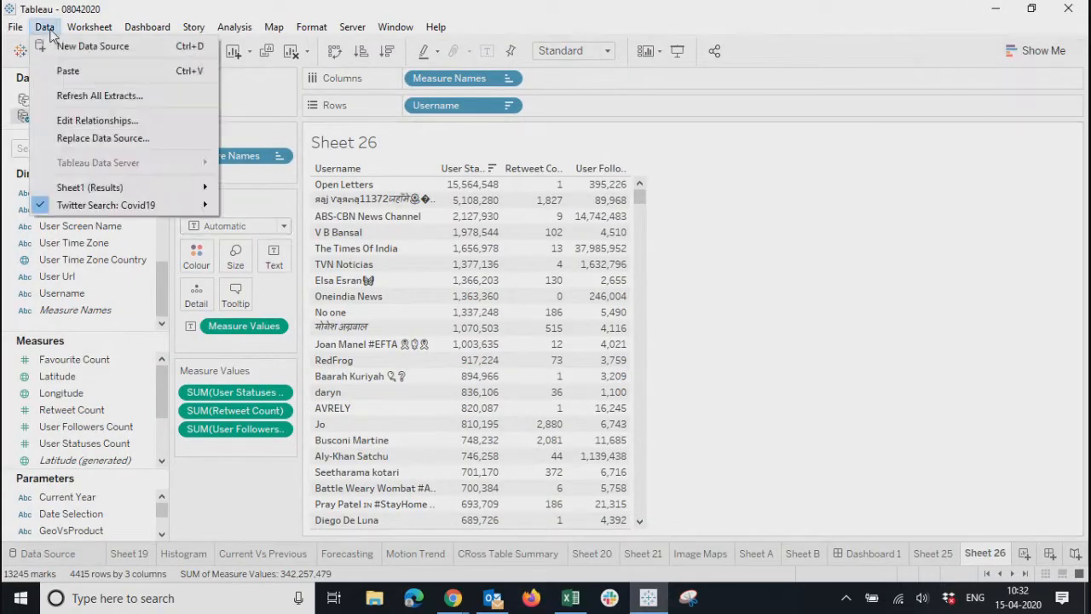
left_click(74, 44)
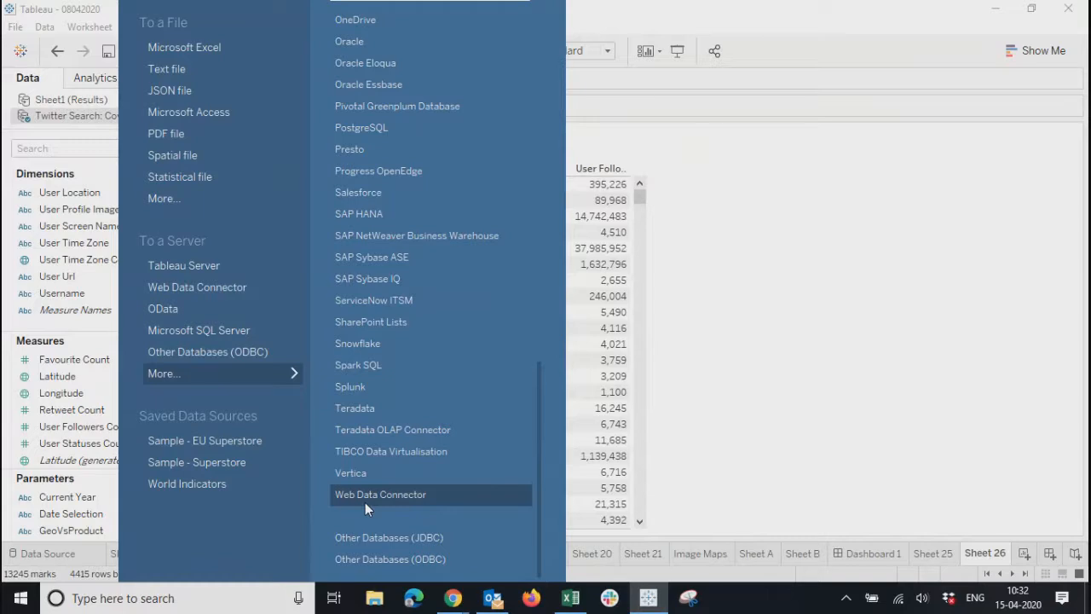
left_click(171, 309)
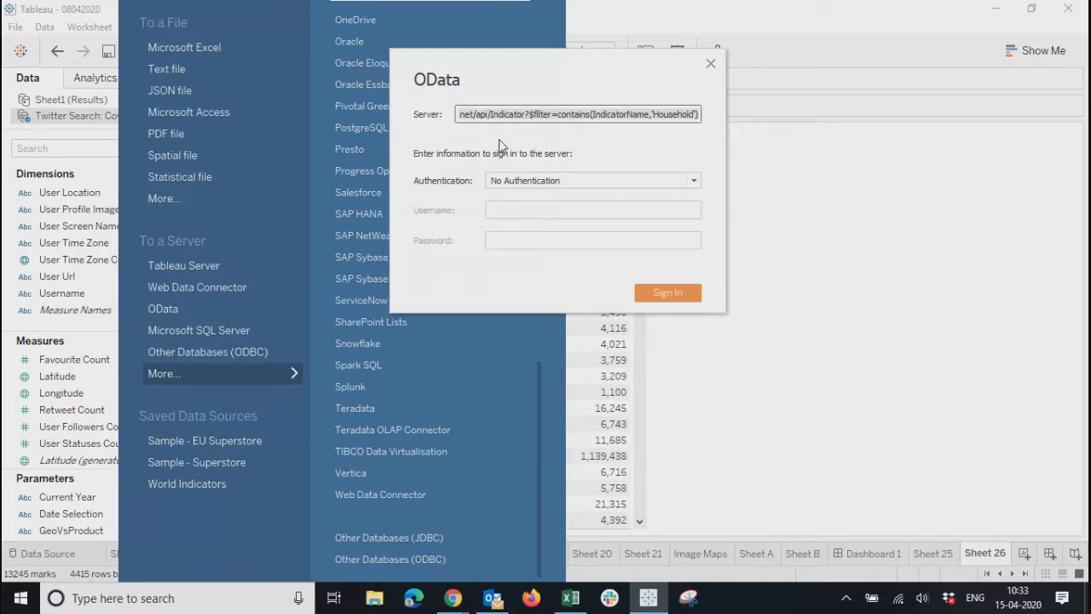
left_click(711, 66)
left_click(779, 312)
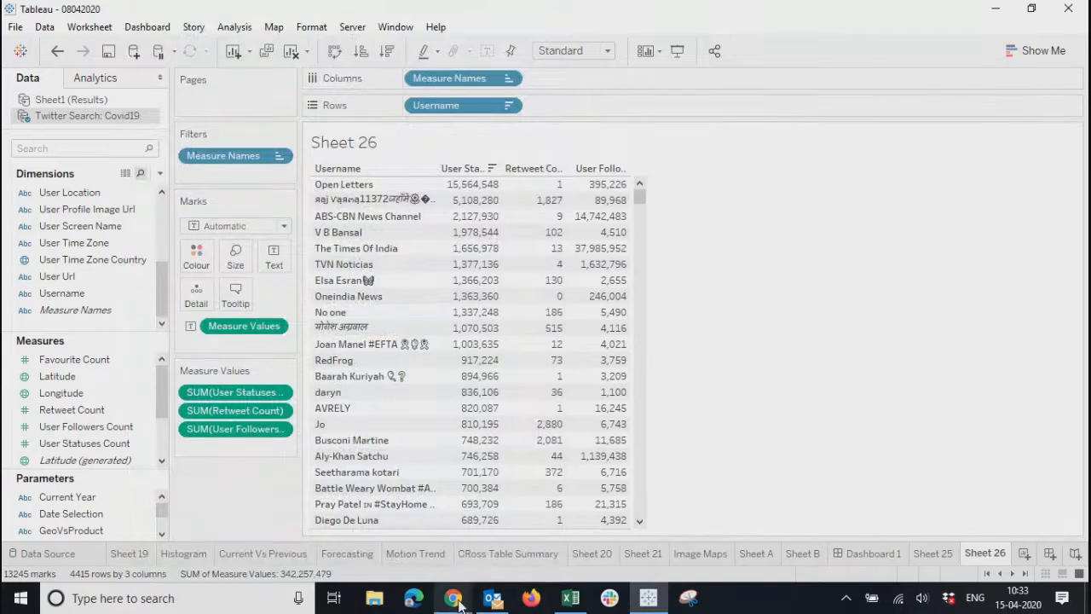
Switch to Chrome and open the World Health Organization website in place of the Twitter web data connector article
mouse_move(457, 603)
left_click(372, 499)
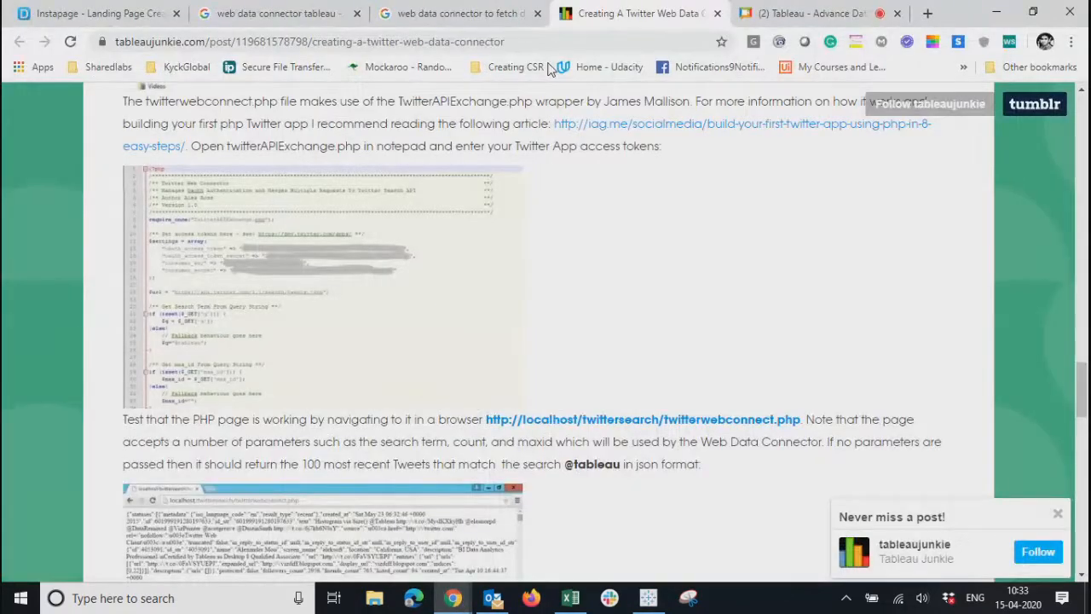
left_click(531, 39)
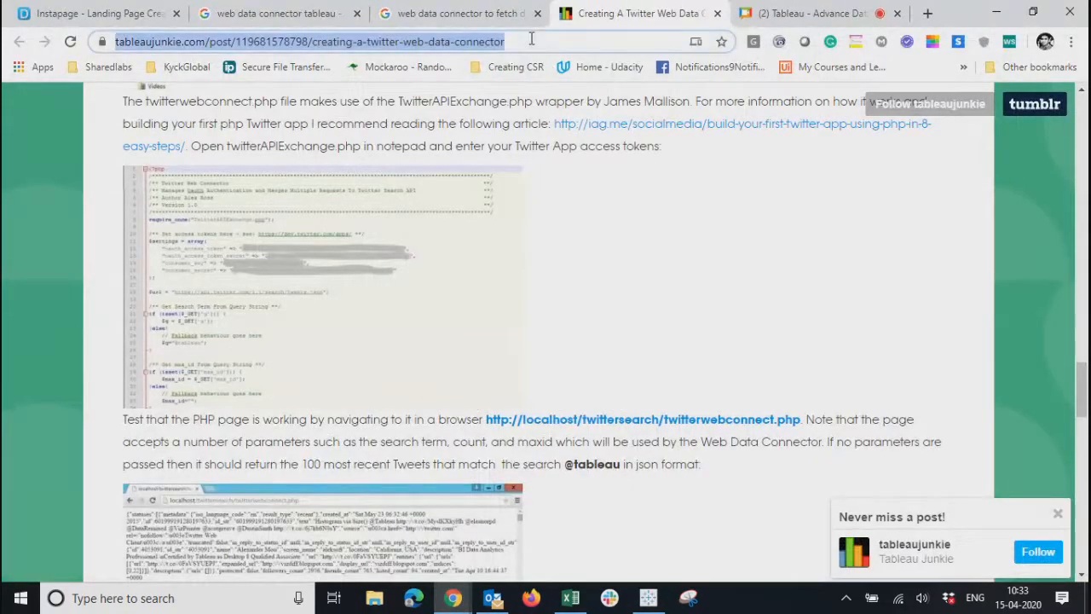
type("who")
key("Return")
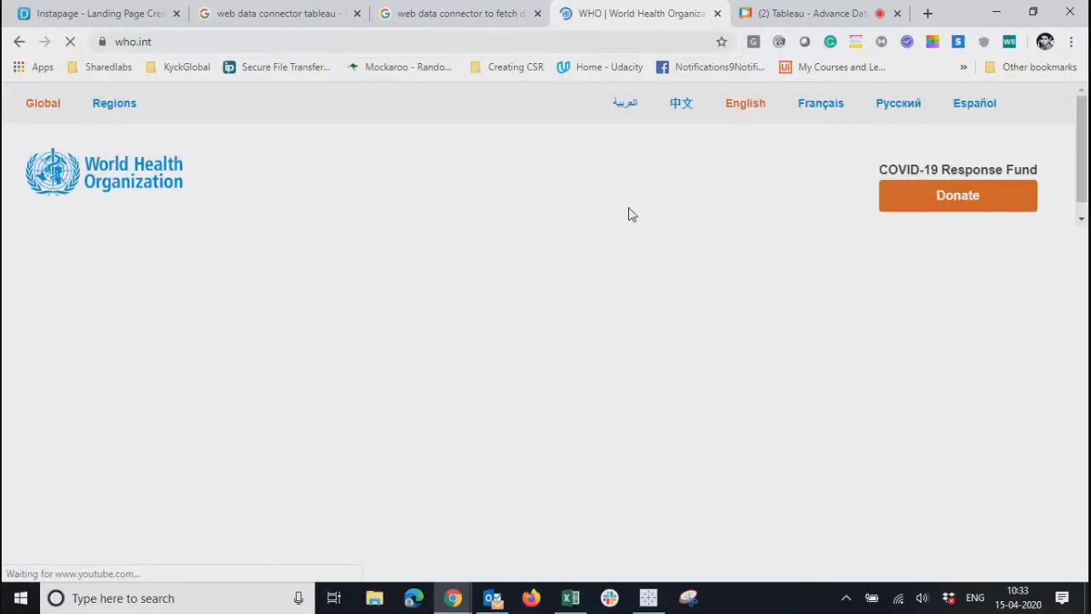
scroll(662, 190, "down", 3)
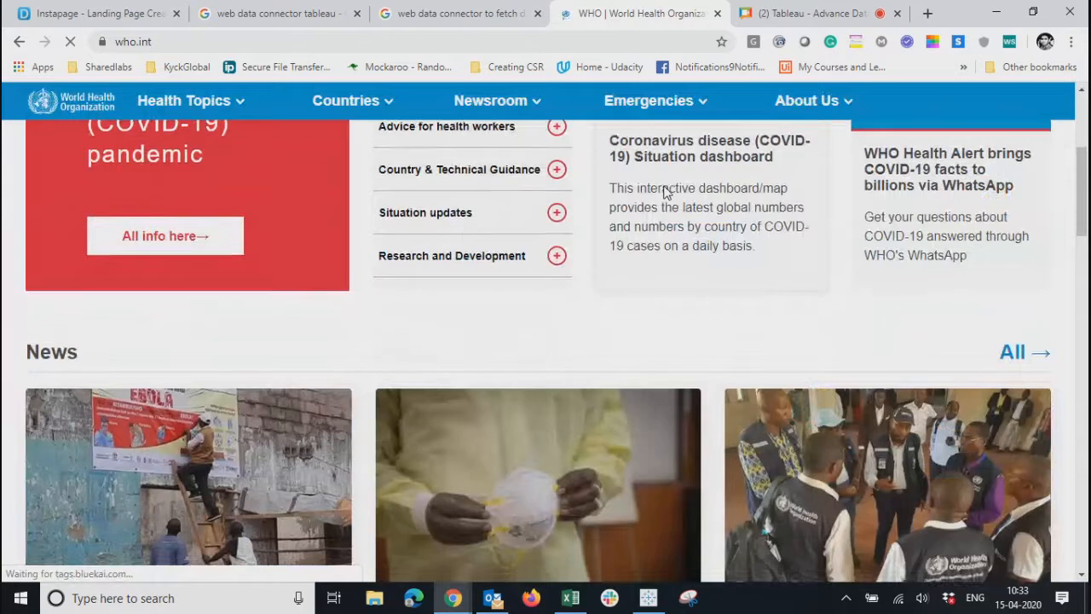
scroll(664, 192, "down", 7)
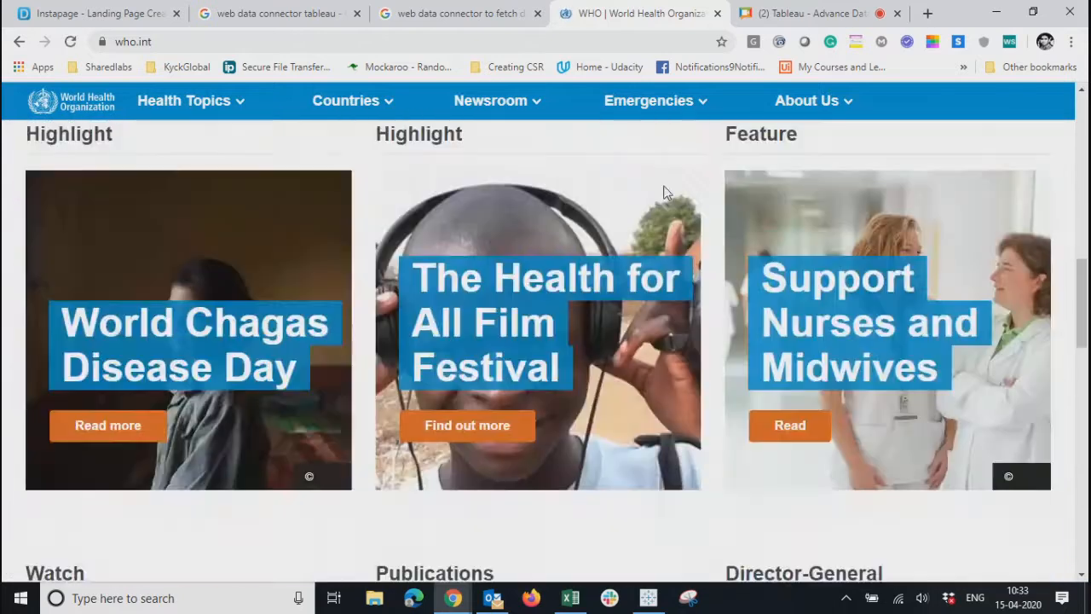
scroll(664, 192, "up", 7)
scroll(664, 192, "up", 4)
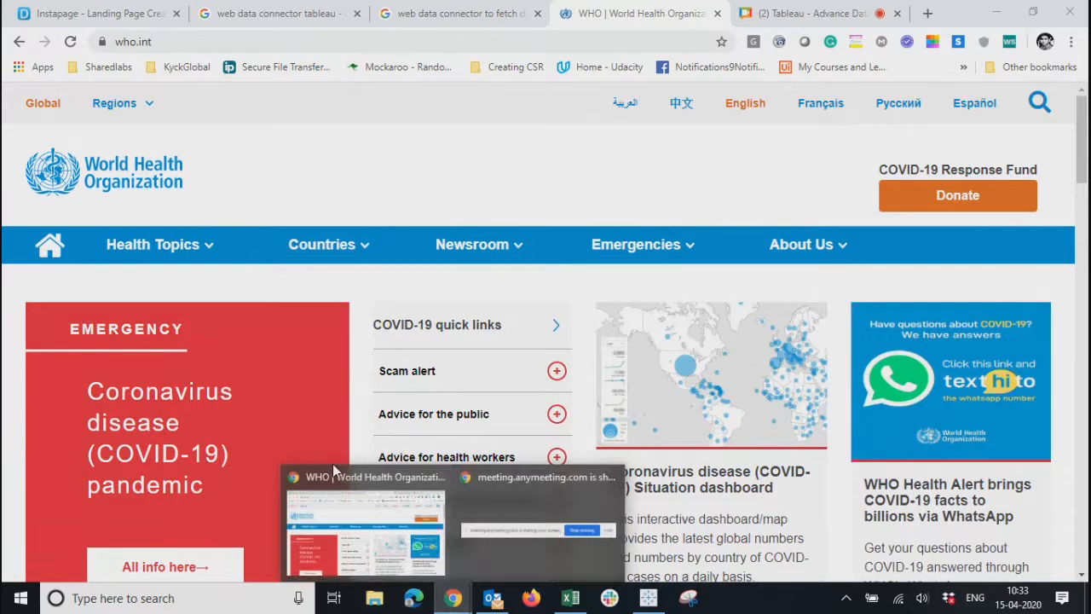
left_click(345, 487)
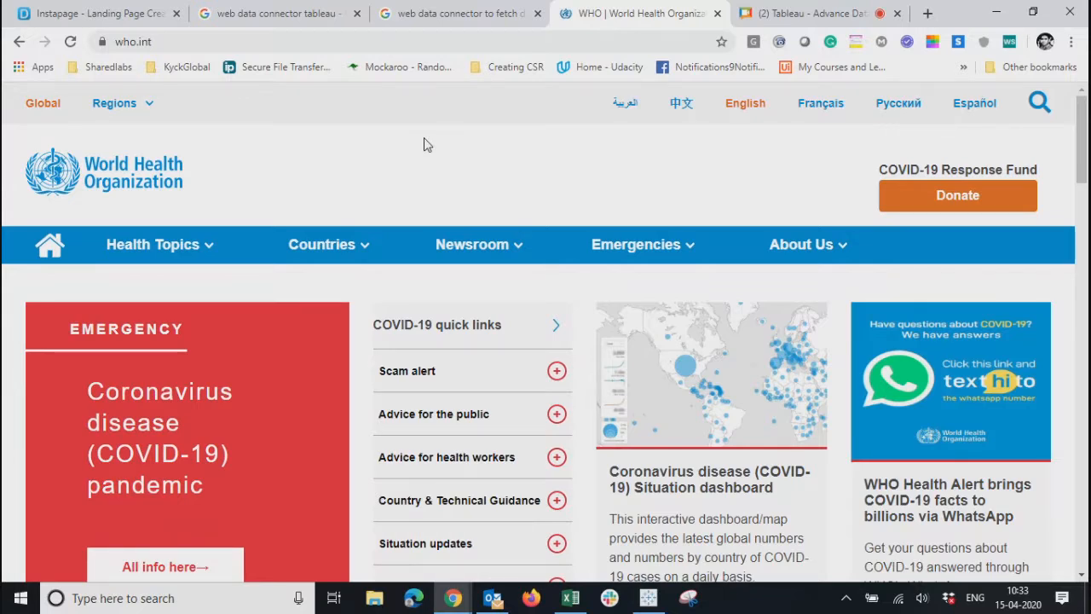
left_click(336, 44)
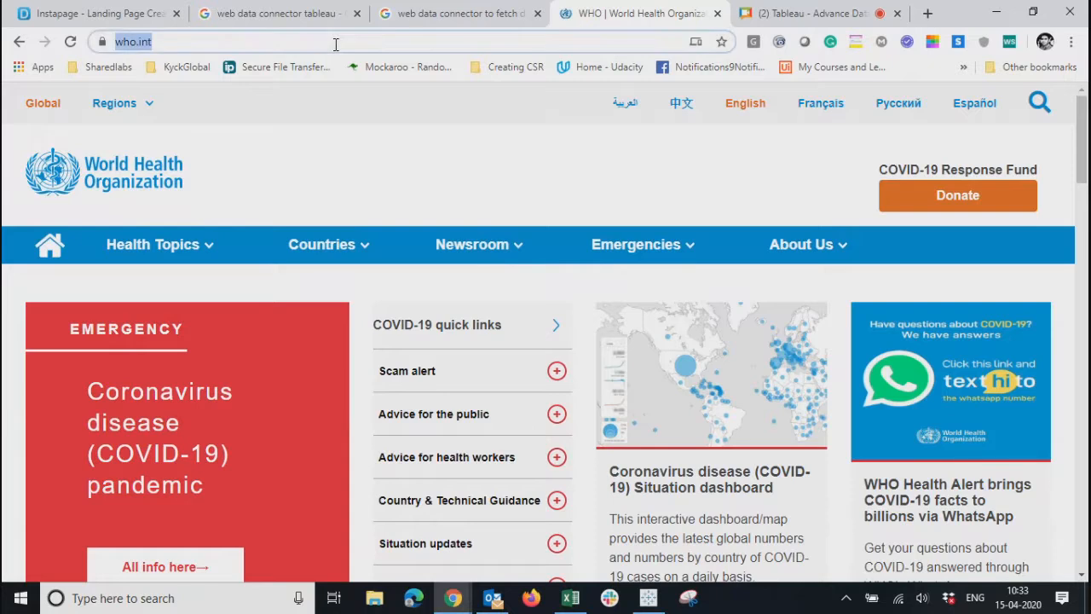
type("www.")
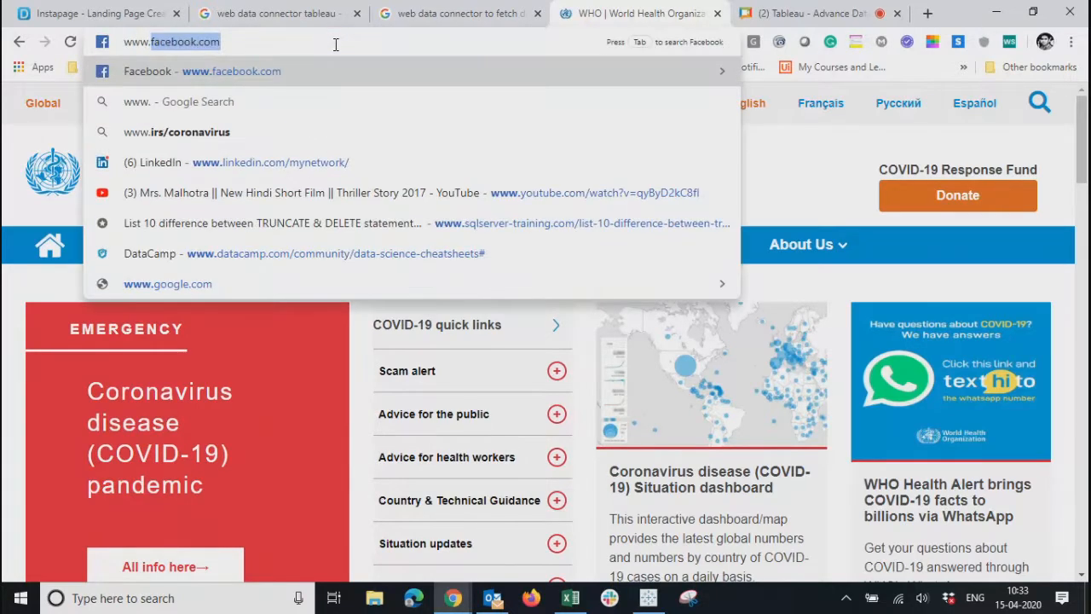
type("who.")
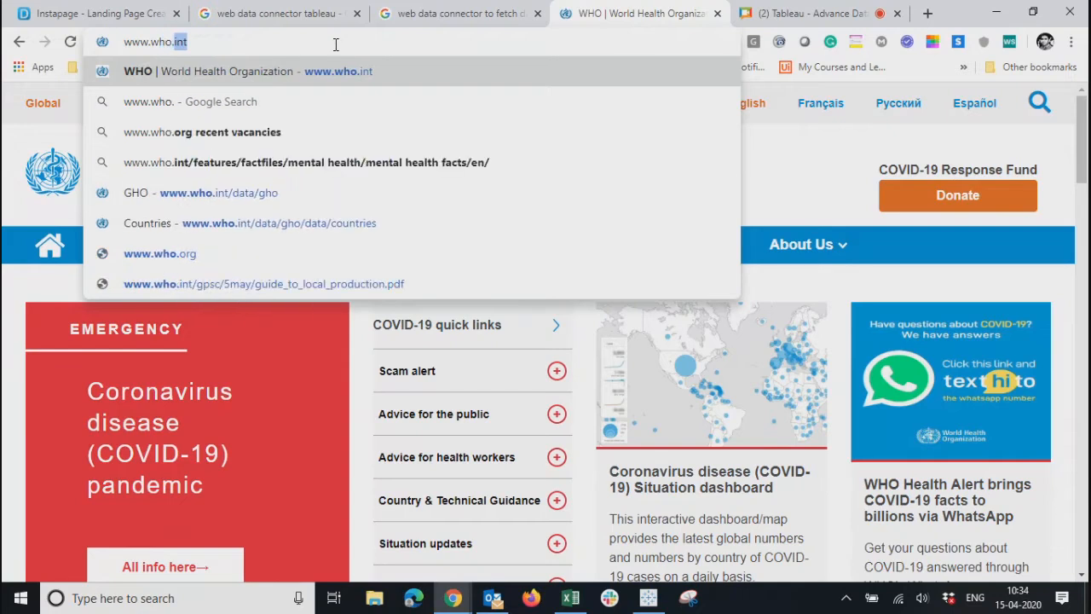
key("Return")
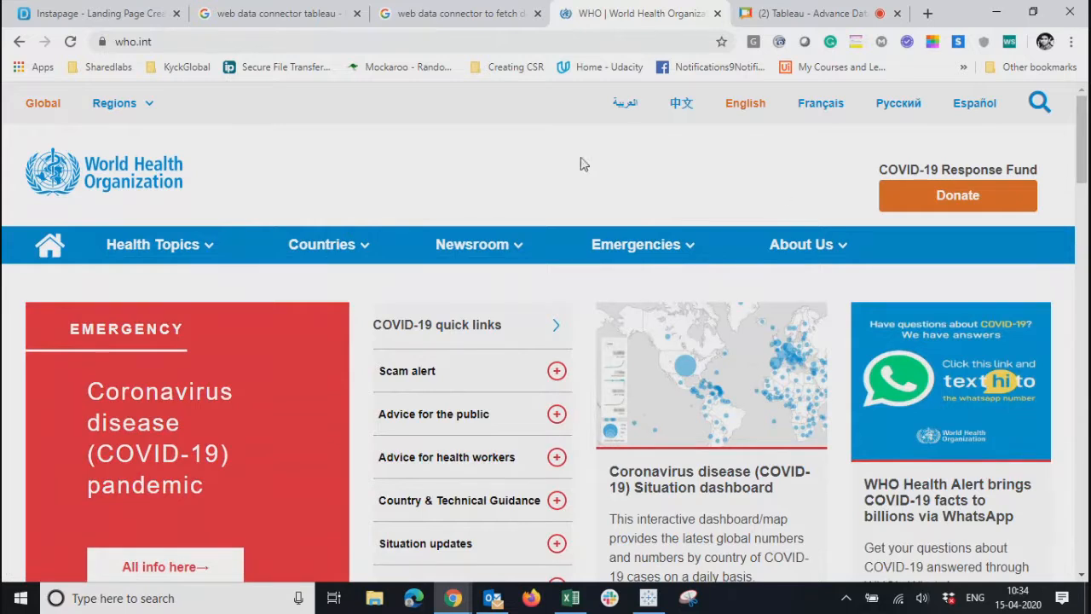
left_click(1035, 105)
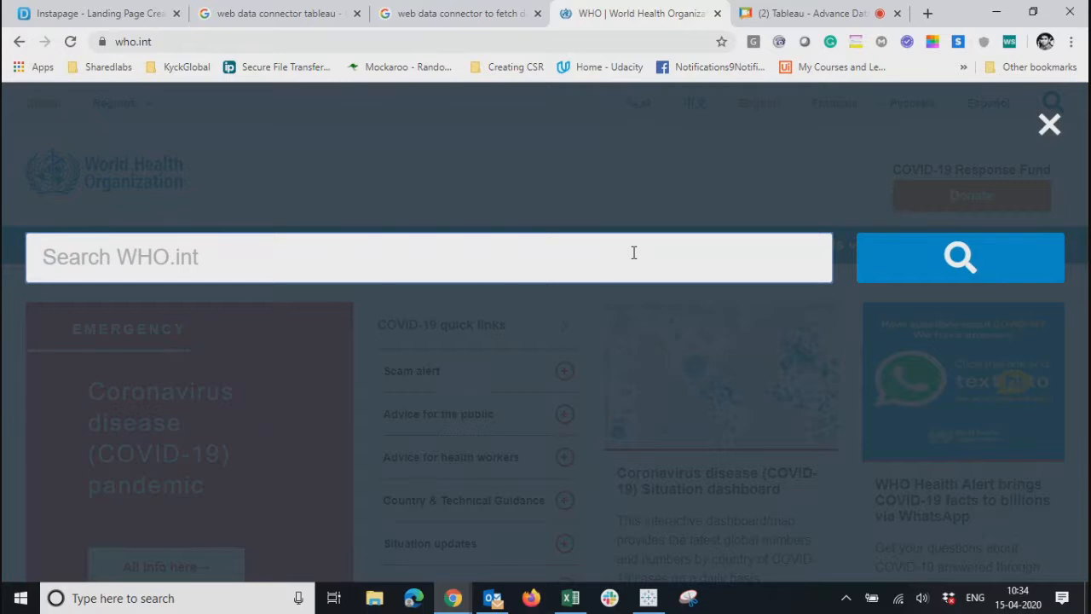
type("GHO O")
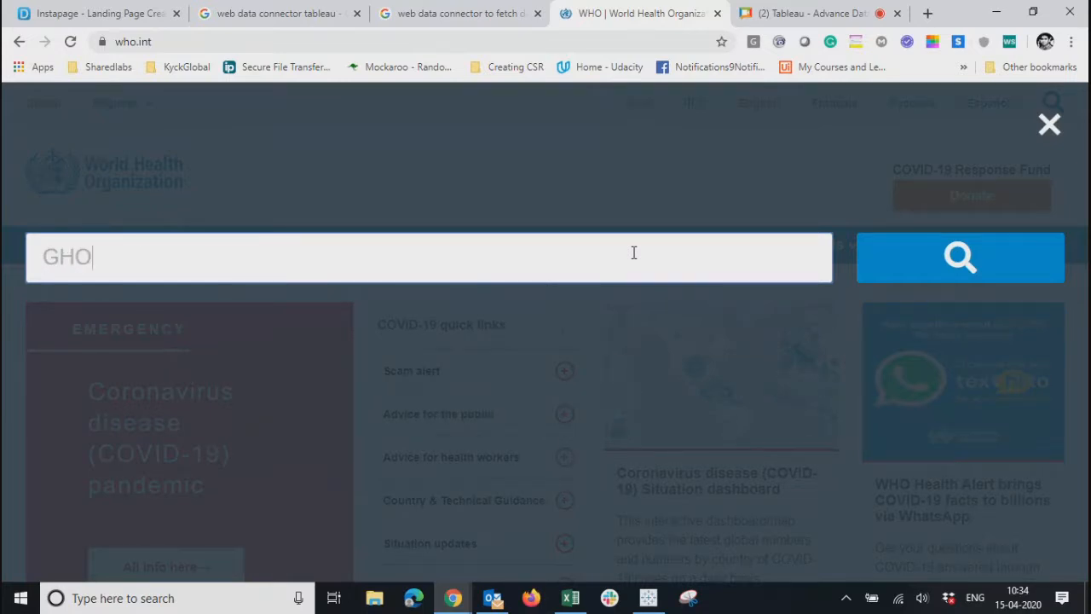
type("data API")
key("Return")
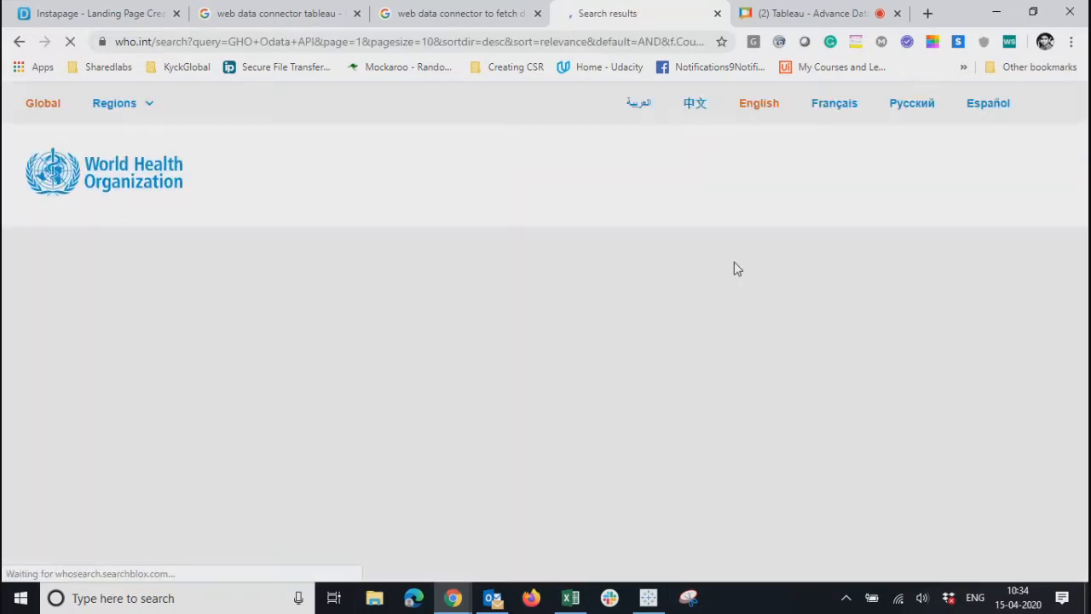
Open the GHO Search page from the search results
scroll(654, 396, "down", 2)
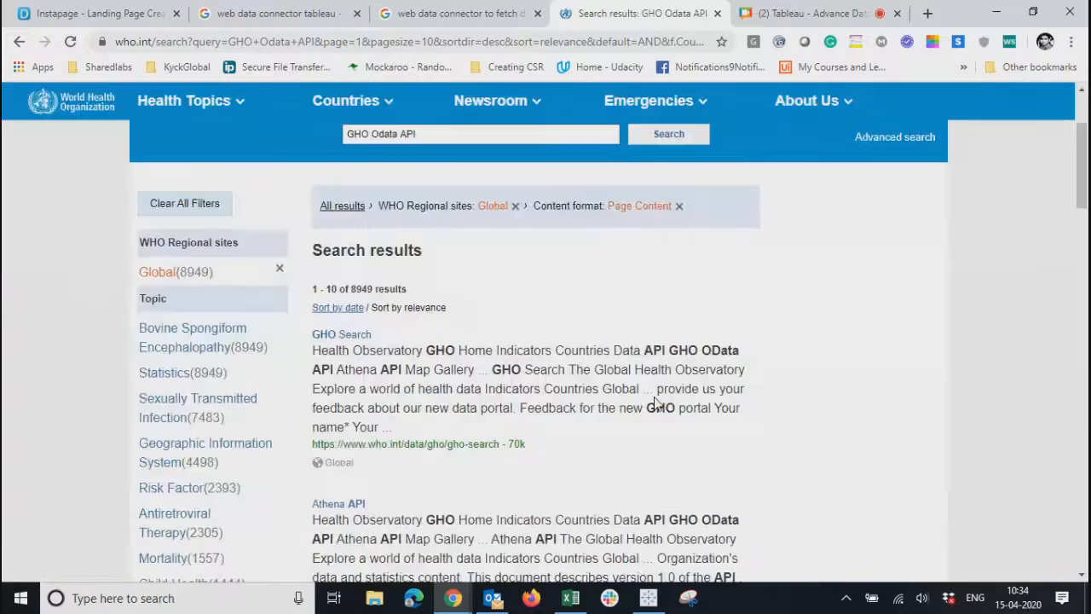
scroll(654, 396, "down", 1)
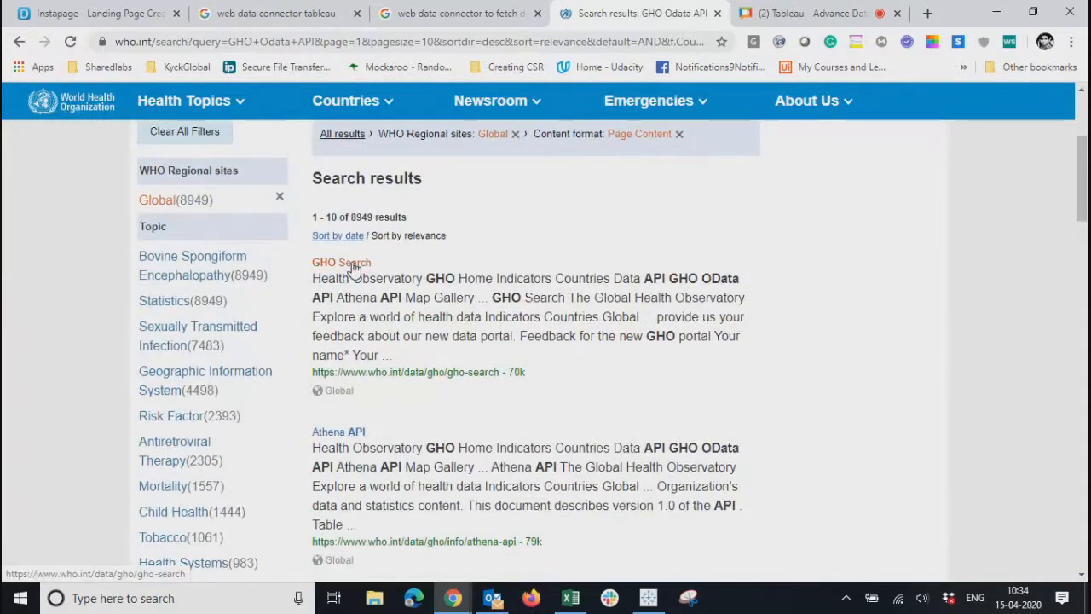
left_click(352, 264)
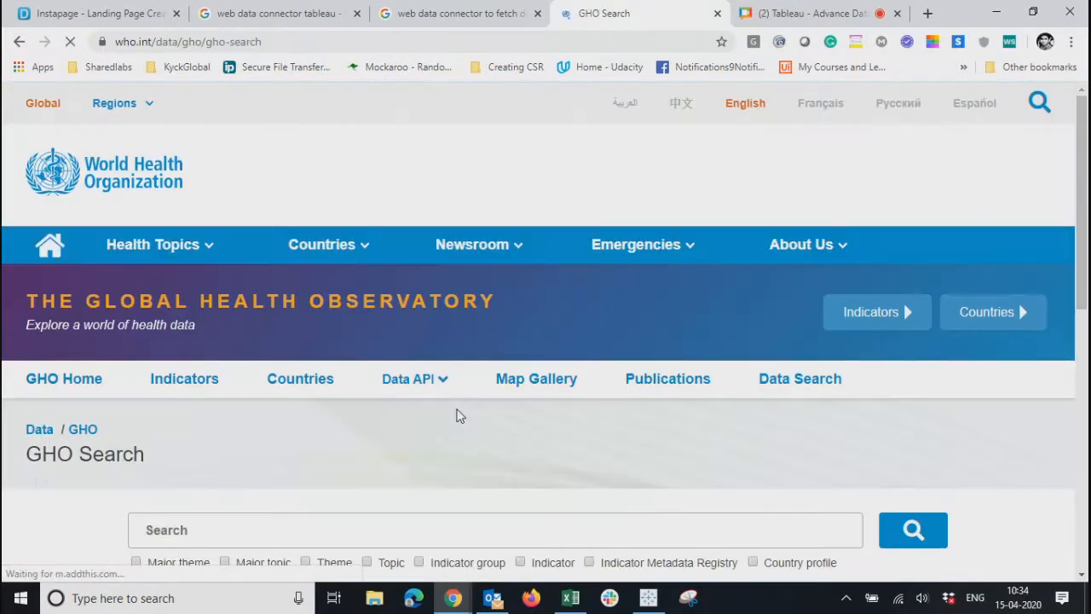
Open the GHO OData API page of the Global Health Observatory and review its list of examples
scroll(458, 415, "down", 5)
scroll(456, 415, "up", 2)
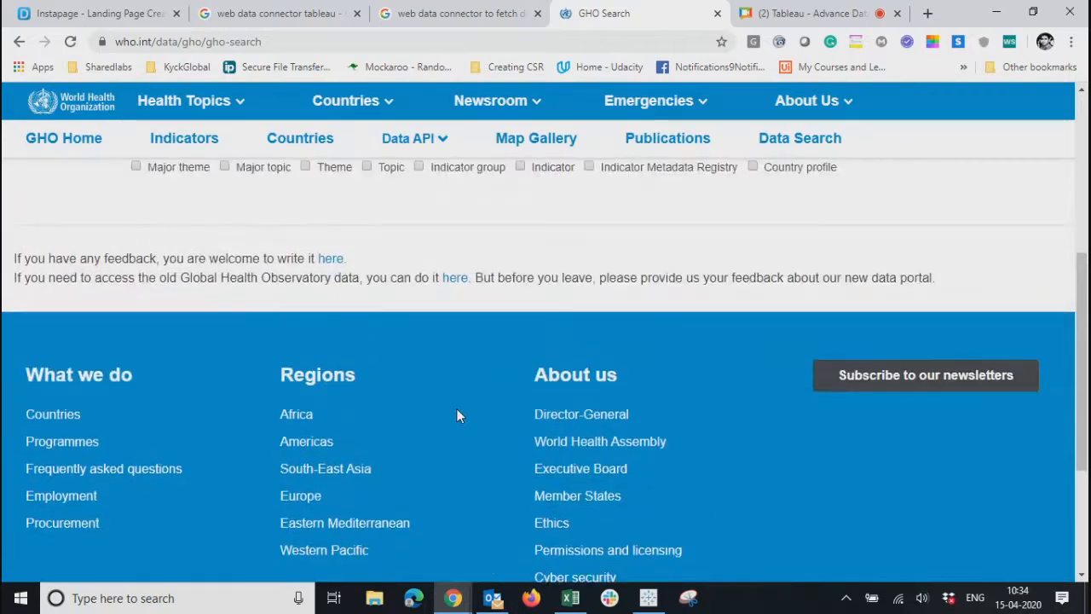
left_click(420, 150)
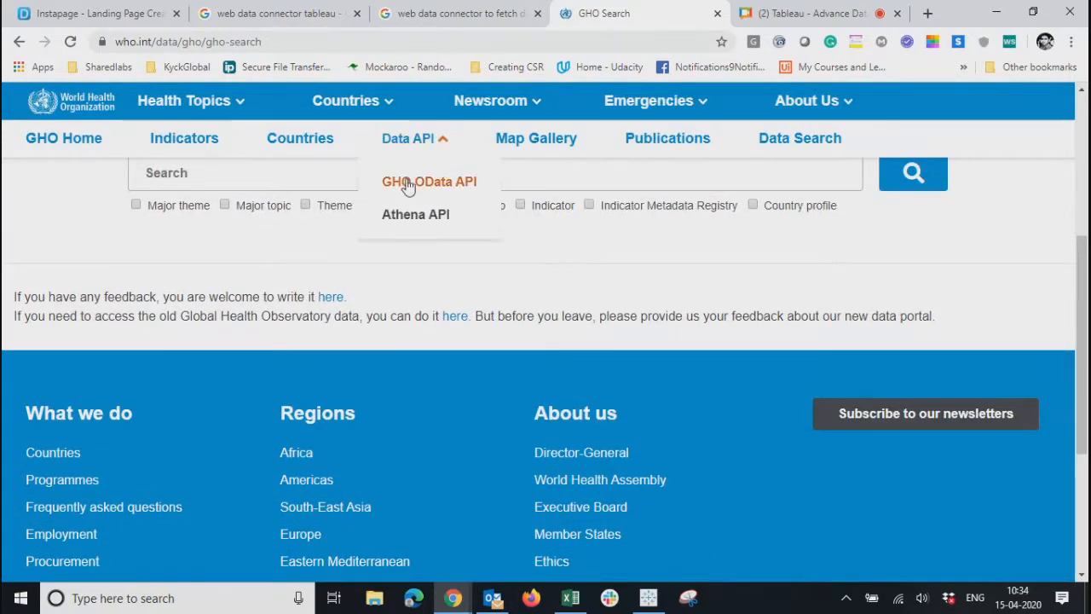
left_click(424, 184)
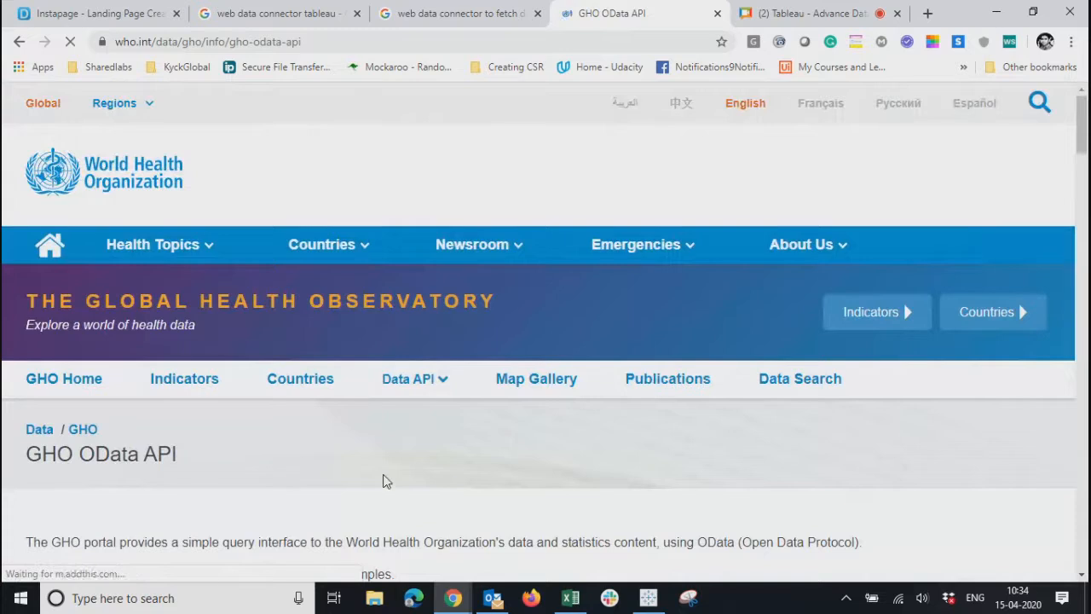
scroll(383, 482, "down", 6)
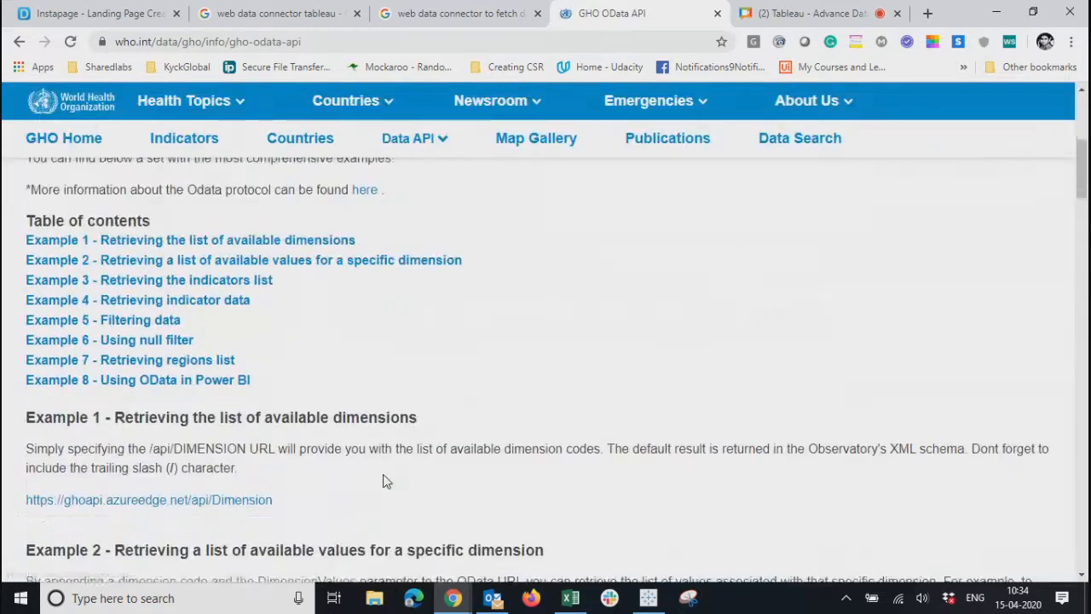
scroll(383, 482, "up", 1)
scroll(384, 481, "up", 1)
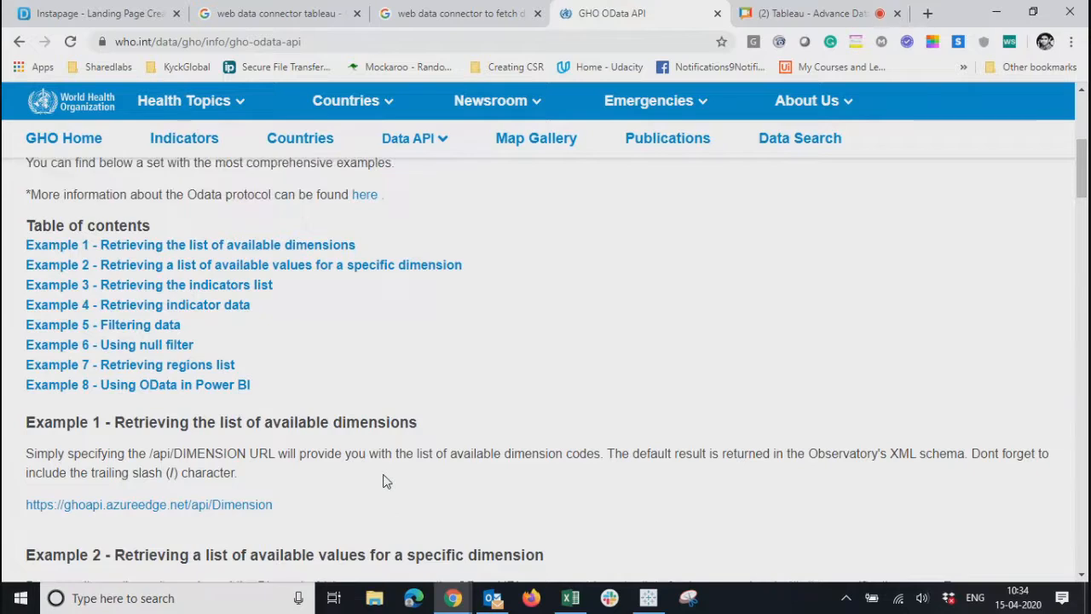
scroll(448, 394, "up", 3)
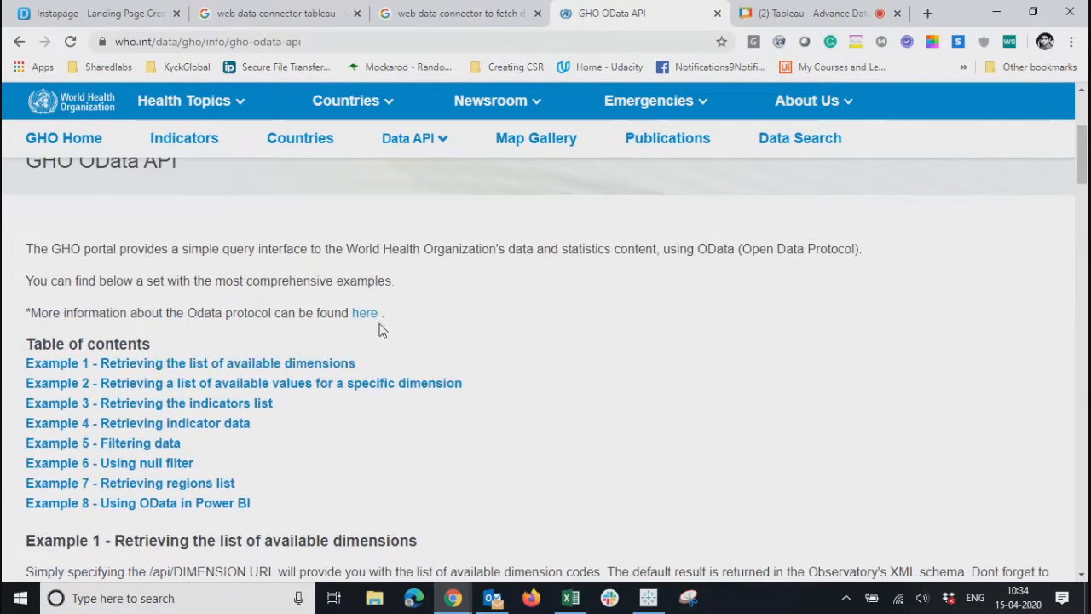
scroll(409, 329, "up", 5)
scroll(410, 329, "down", 7)
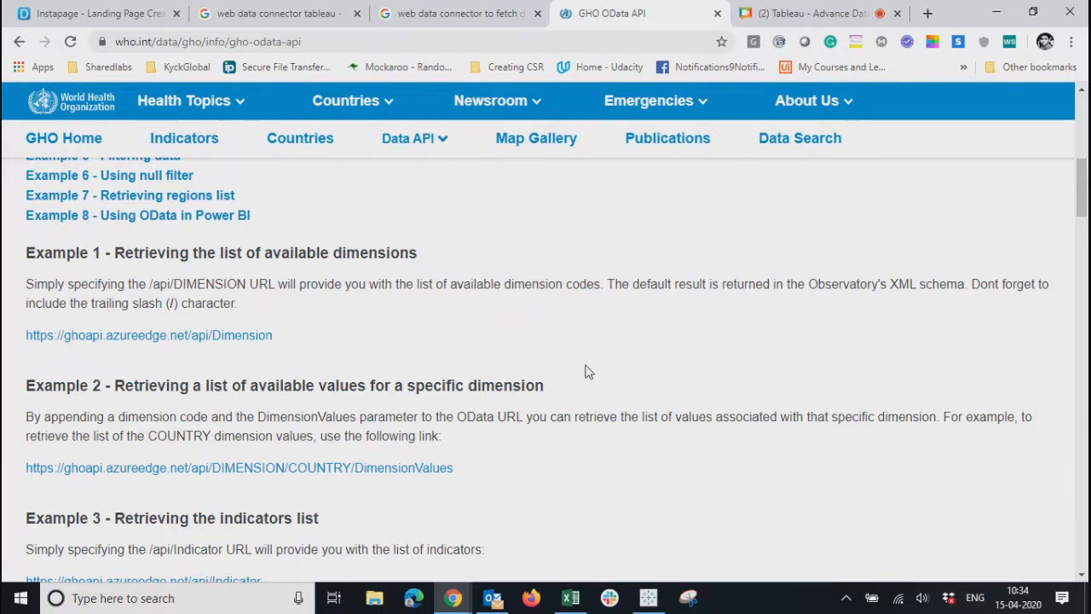
scroll(588, 371, "down", 1)
scroll(588, 372, "down", 3)
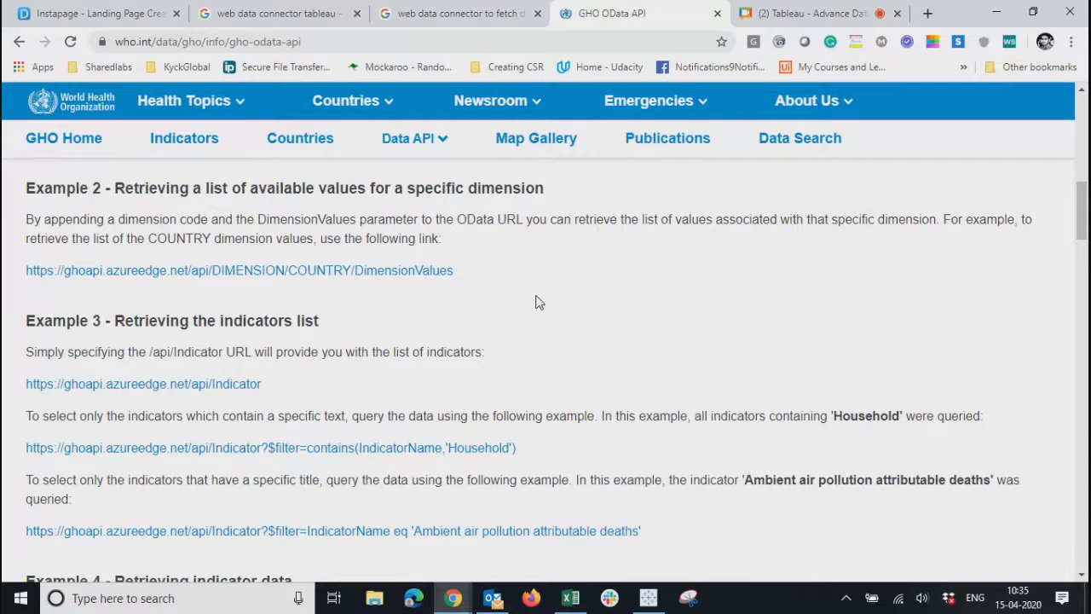
scroll(531, 339, "up", 3)
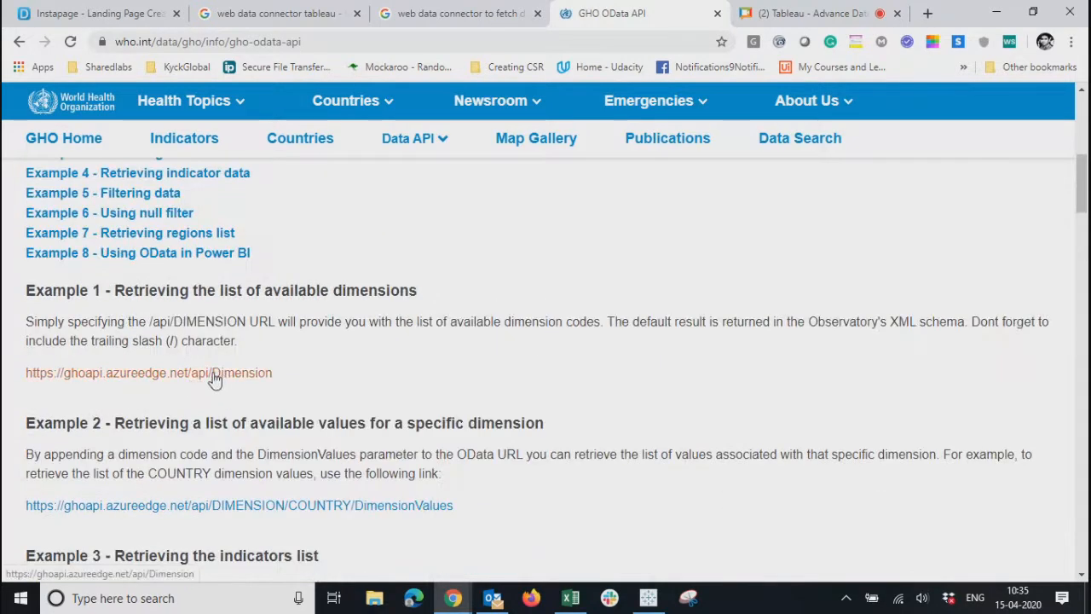
left_click_drag(24, 380, 204, 400)
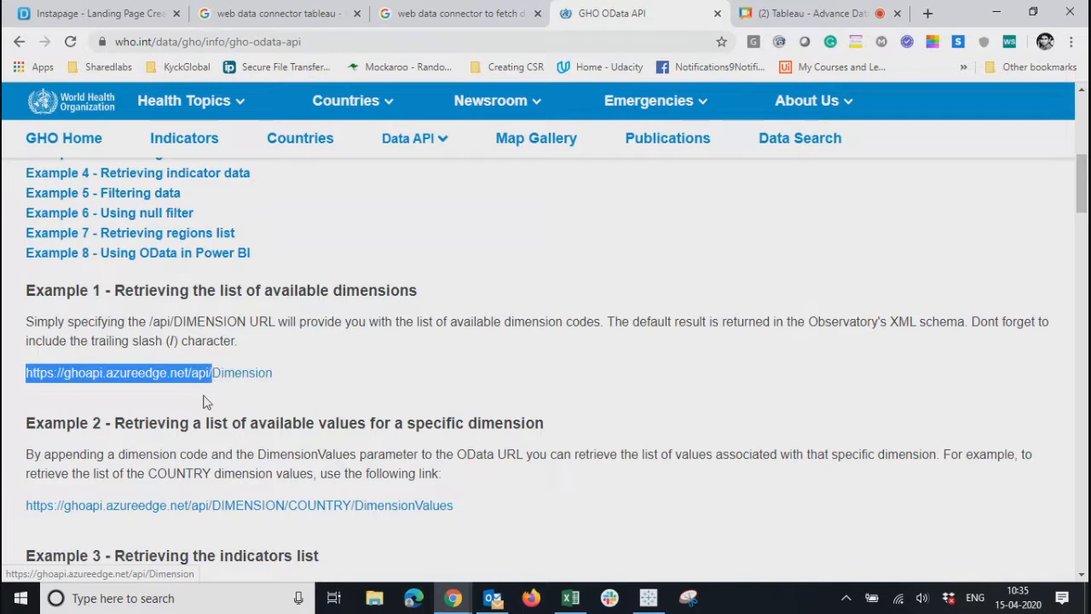
left_click(284, 379)
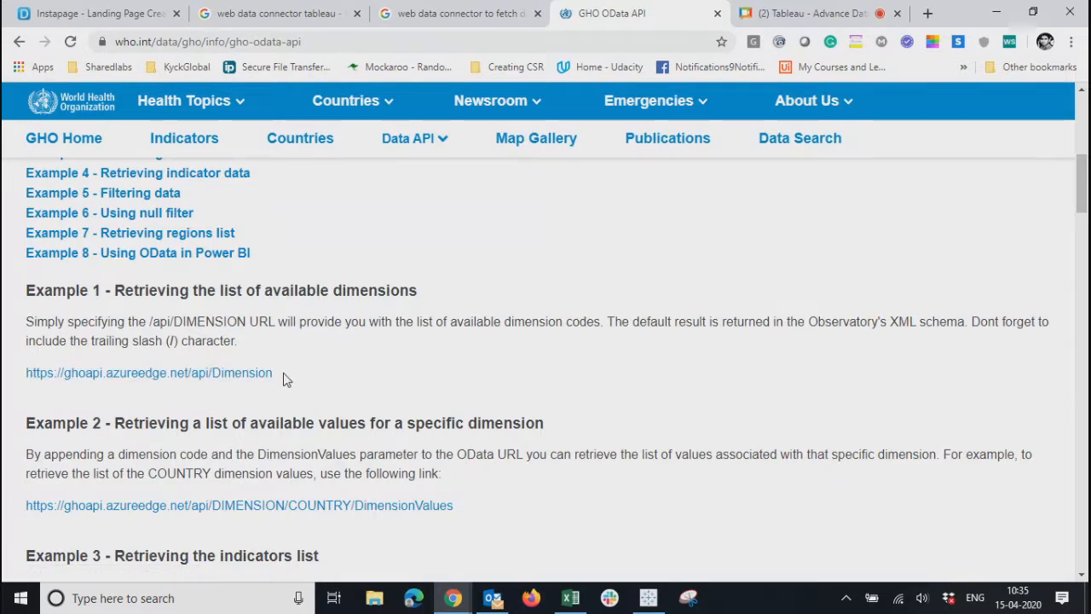
right_click(273, 376)
key("Escape")
left_click_drag(289, 377, 15, 379)
key("ctrl+c")
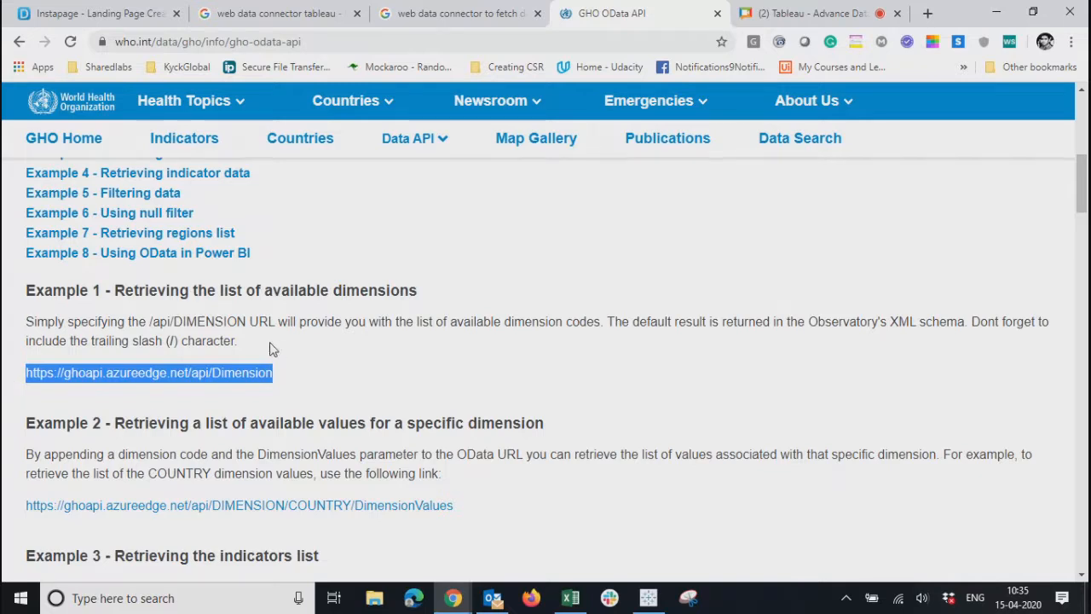
left_click_drag(281, 291, 424, 290)
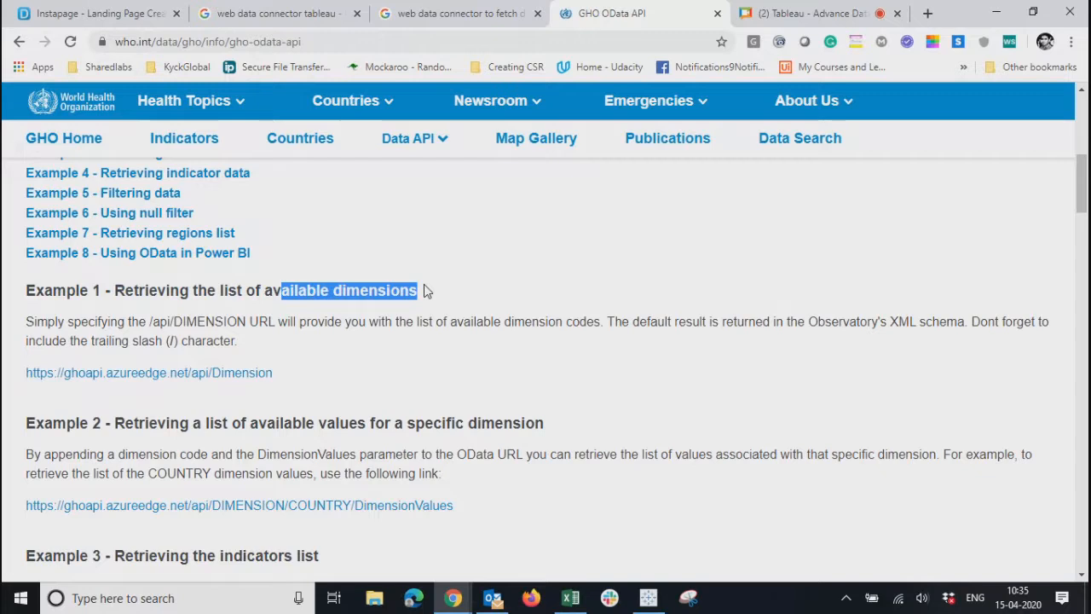
Switch to Tableau and try to connect a new OData data source to the copied Dimension URL with No Authentication
left_click(651, 601)
left_click(44, 26)
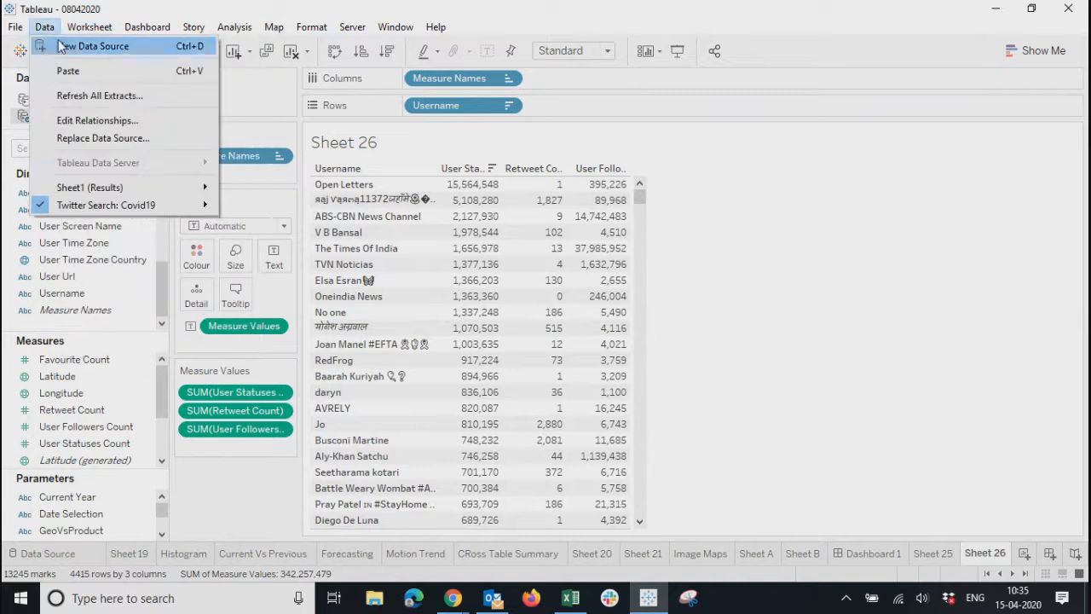
left_click(90, 46)
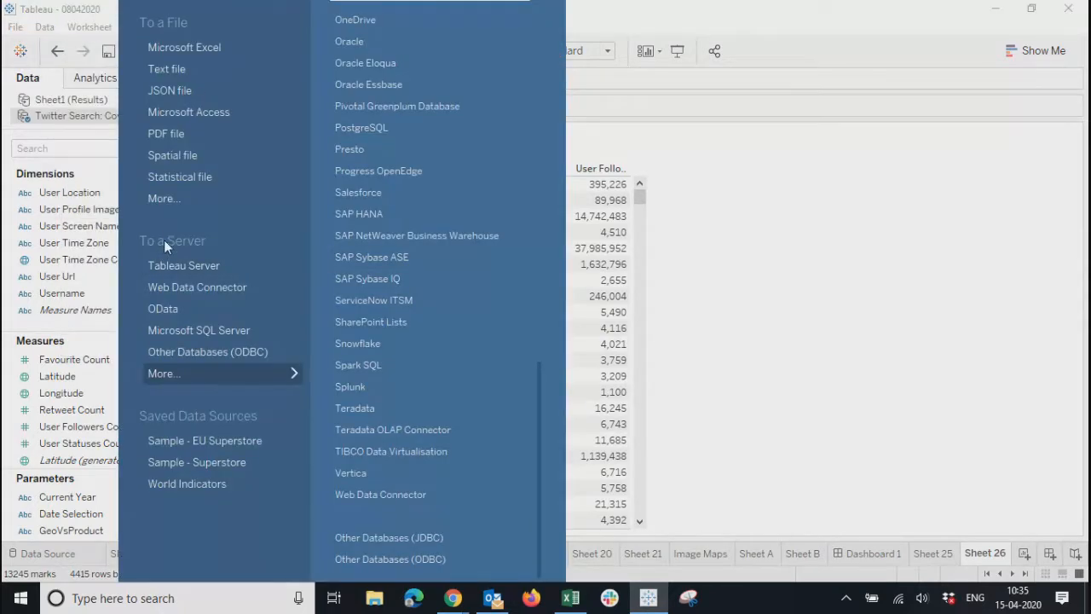
left_click(162, 308)
key("ctrl+v")
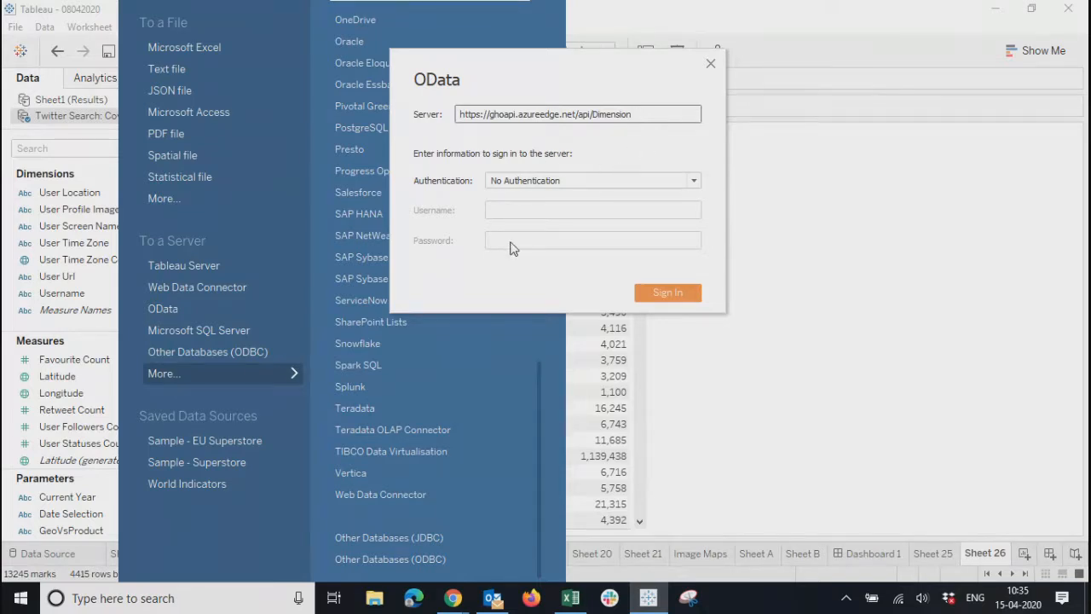
left_click(664, 297)
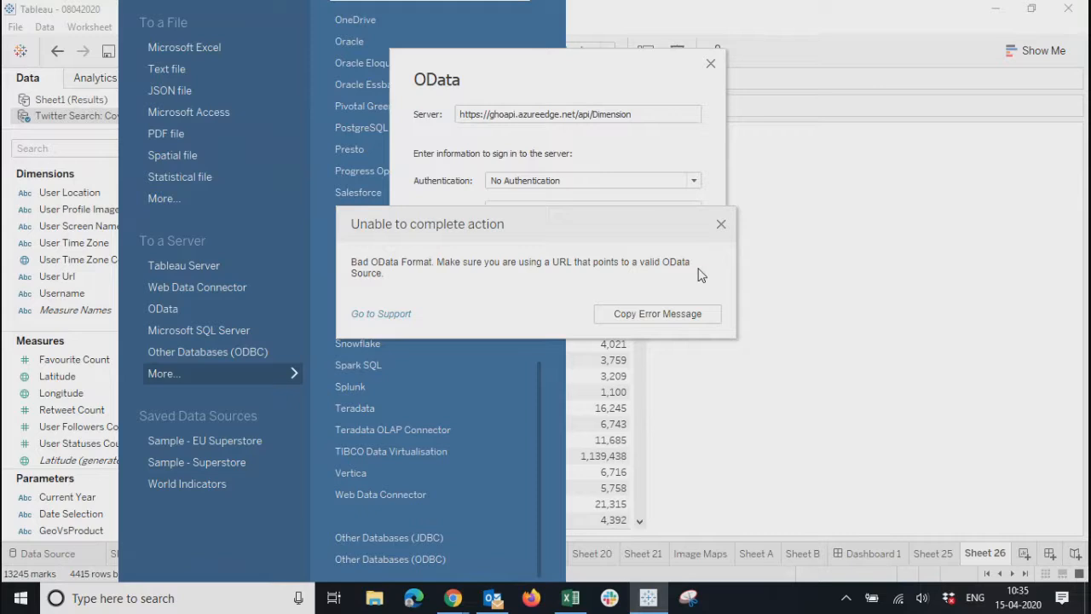
left_click(721, 223)
left_click(662, 114)
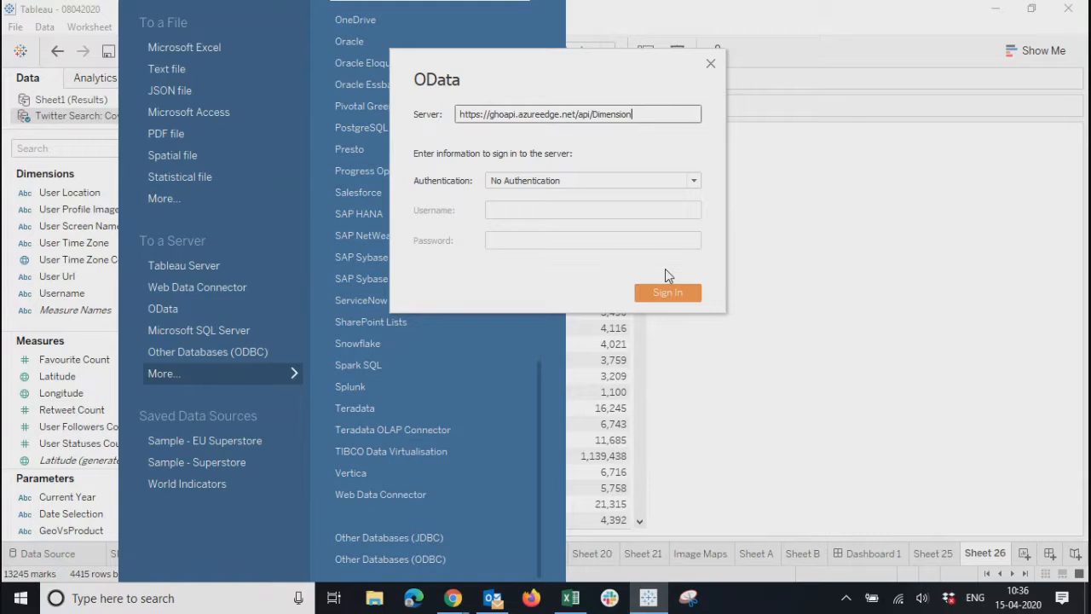
key("alt+Tab")
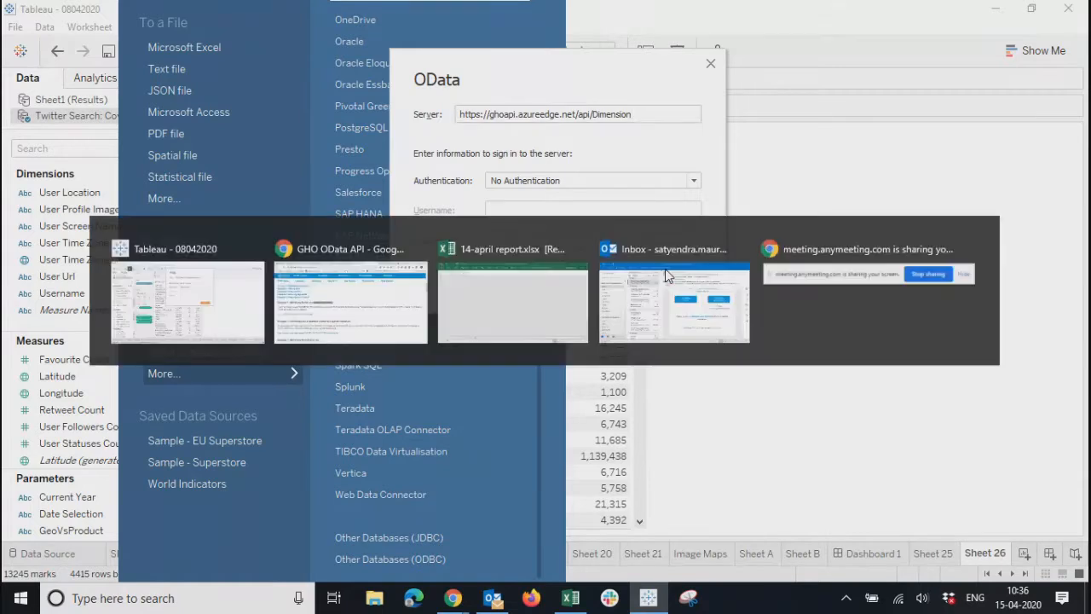
left_click(416, 305)
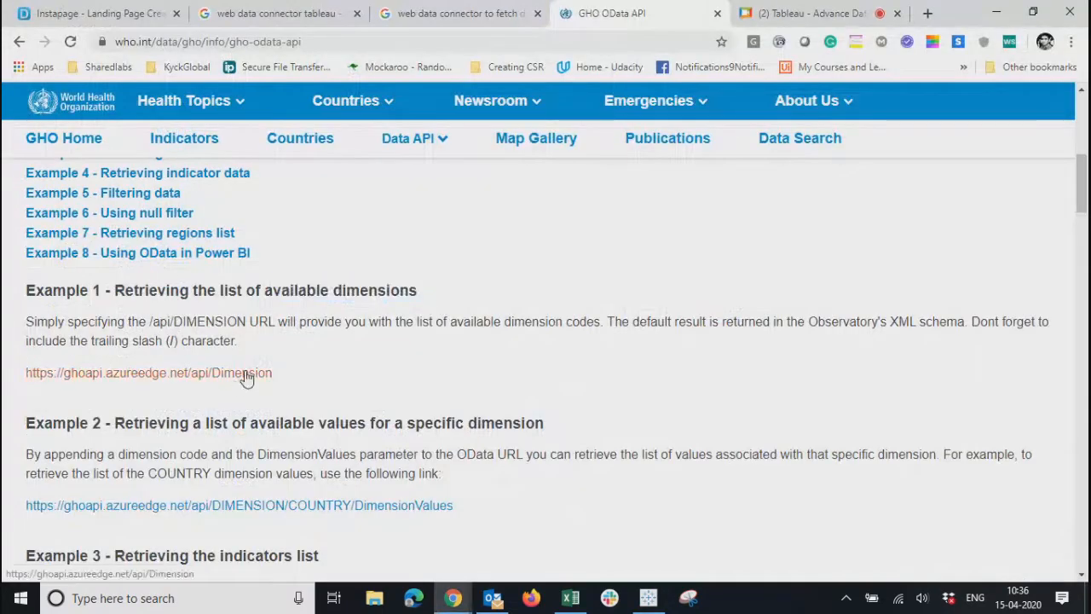
key("alt+Tab")
key("alt+Tab")
left_click_drag(477, 510, 24, 516)
key("ctrl+c")
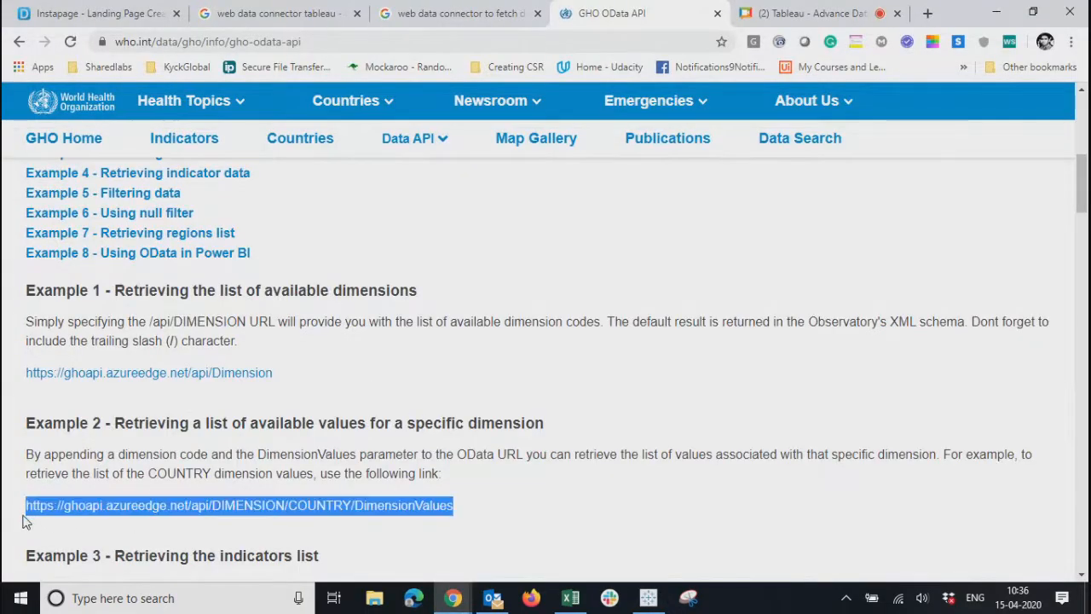
Switch to Tableau and try to sign in with the copied COUNTRY/DimensionValues URL as the OData server
key("alt+Tab")
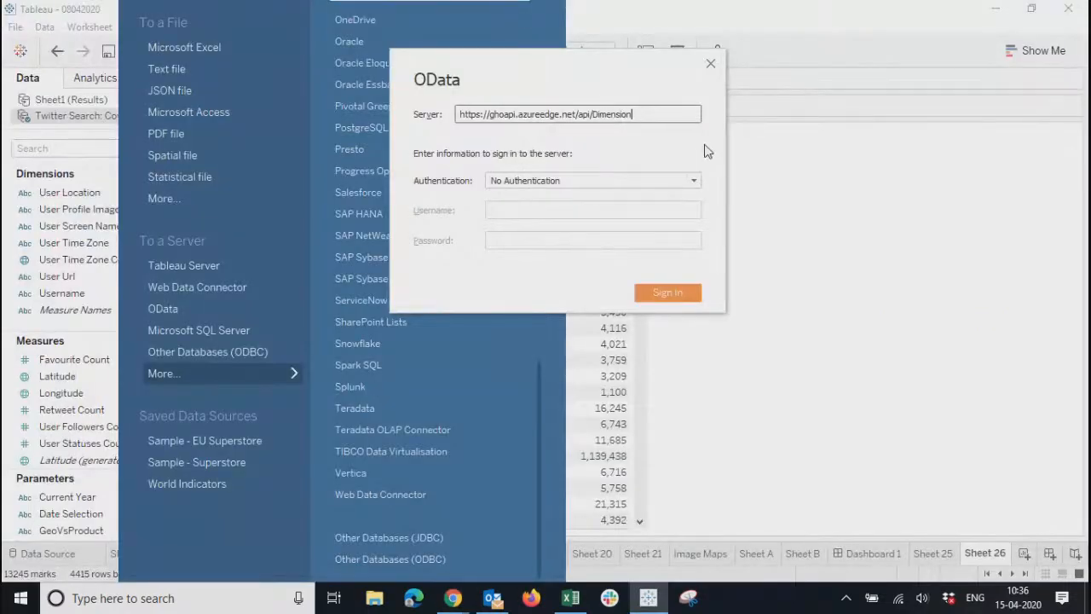
left_click(661, 114)
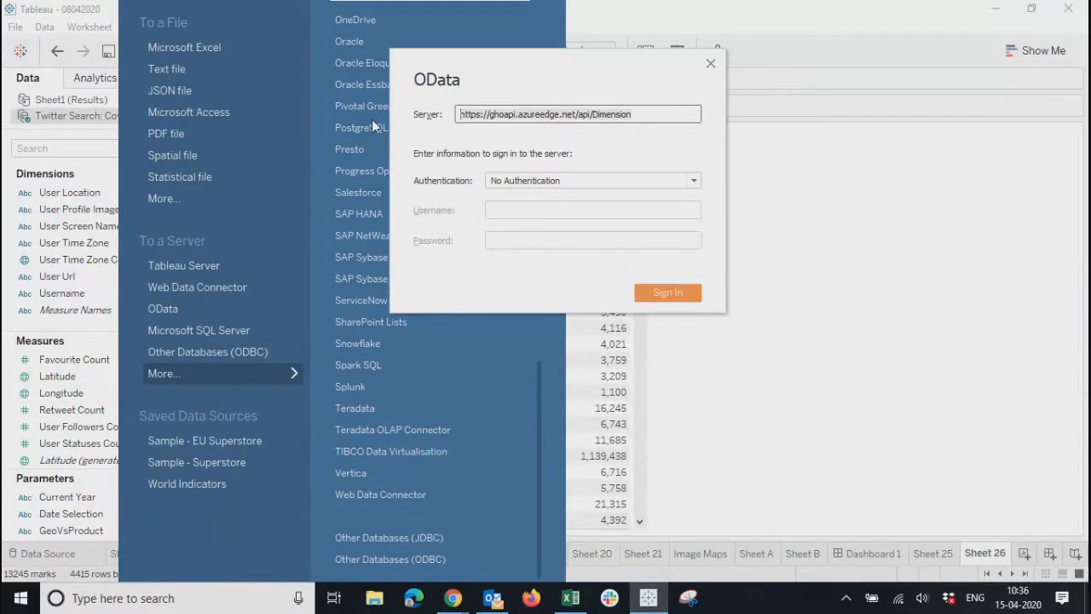
key("ctrl+v")
left_click(654, 293)
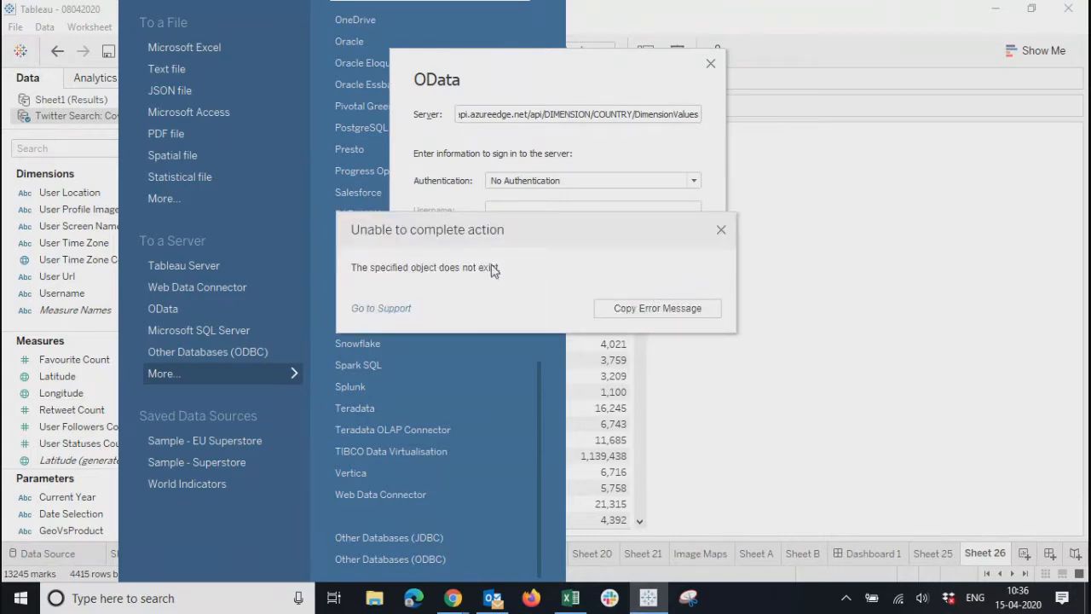
left_click(721, 229)
left_click(656, 115)
key("BackSpace")
key("BackSpace")
key("BackSpace")
key("BackSpace")
key("BackSpace")
key("BackSpace")
key("BackSpace")
key("BackSpace")
key("BackSpace")
key("BackSpace")
key("BackSpace")
key("BackSpace")
key("BackSpace")
key("BackSpace")
key("BackSpace")
key("BackSpace")
key("BackSpace")
key("BackSpace")
key("BackSpace")
key("BackSpace")
key("BackSpace")
key("BackSpace")
key("BackSpace")
key("BackSpace")
key("BackSpace")
key("BackSpace")
key("BackSpace")
key("BackSpace")
key("BackSpace")
key("BackSpace")
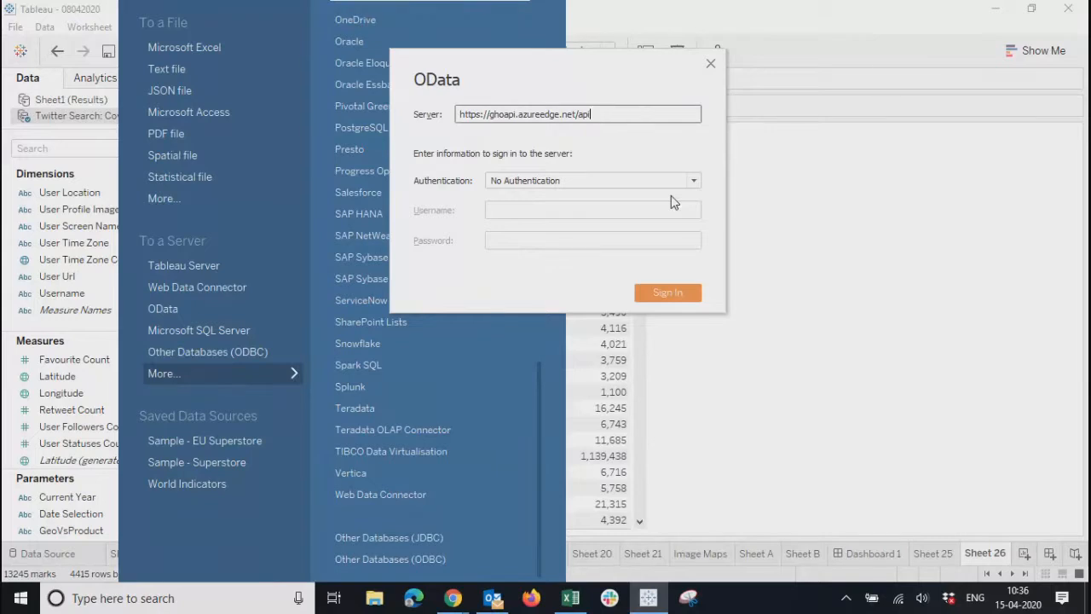
left_click(662, 298)
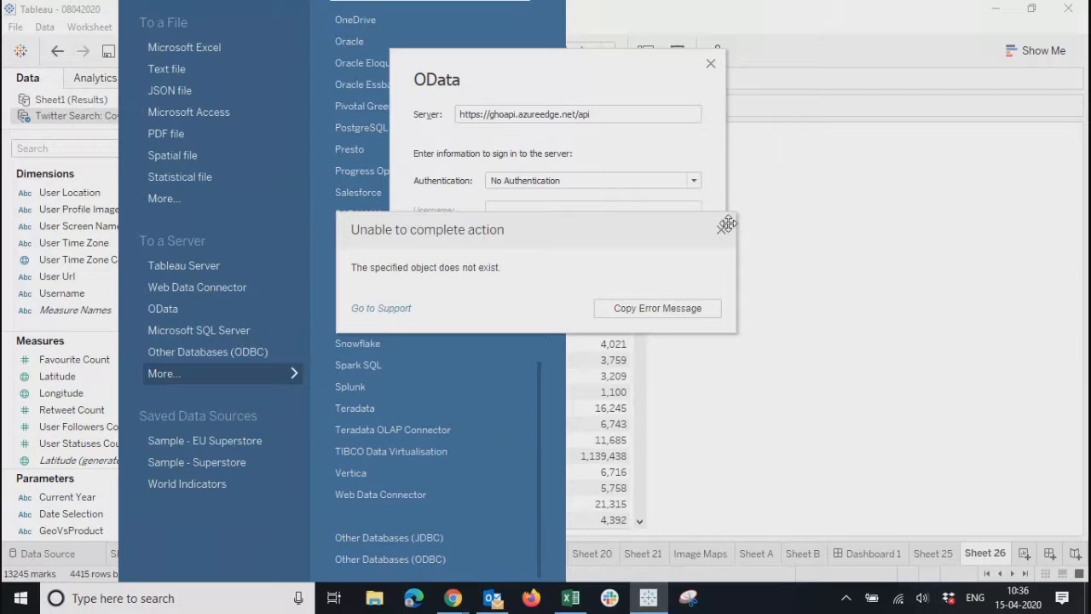
left_click(720, 227)
left_click(710, 64)
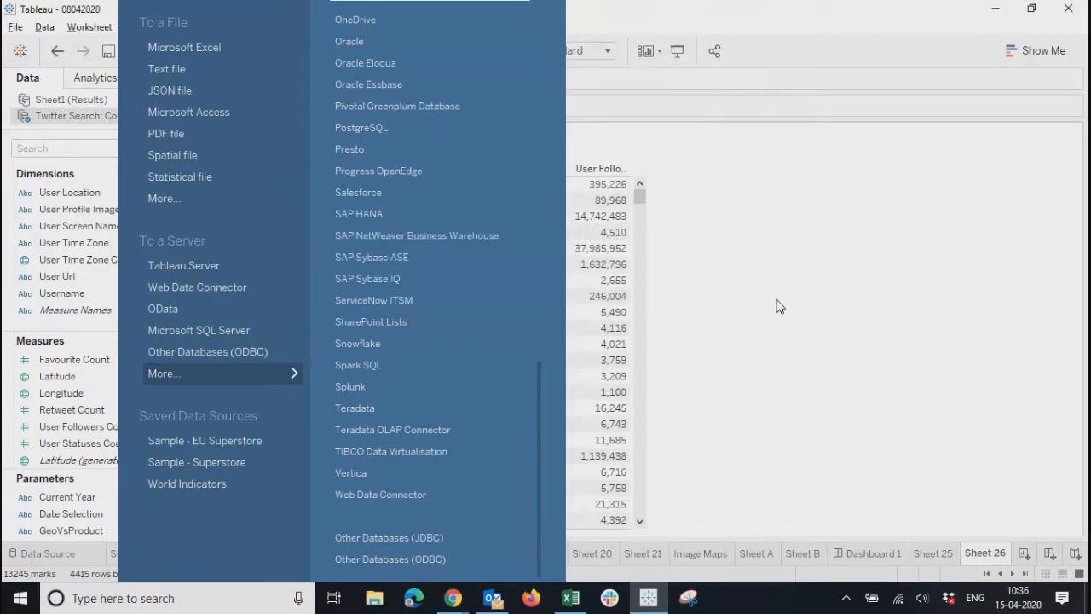
Switch to Chrome and copy the Example 3 URL that filters indicators whose name contains 'Household'
key("alt+Tab")
scroll(702, 365, "down", 3)
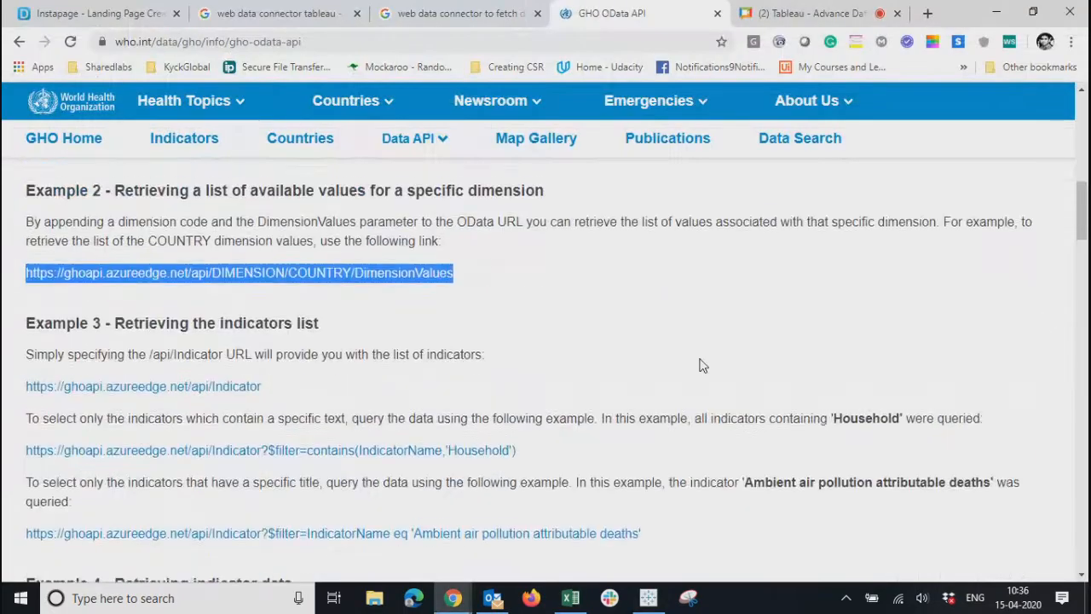
scroll(702, 365, "down", 2)
left_click_drag(25, 319, 25, 288)
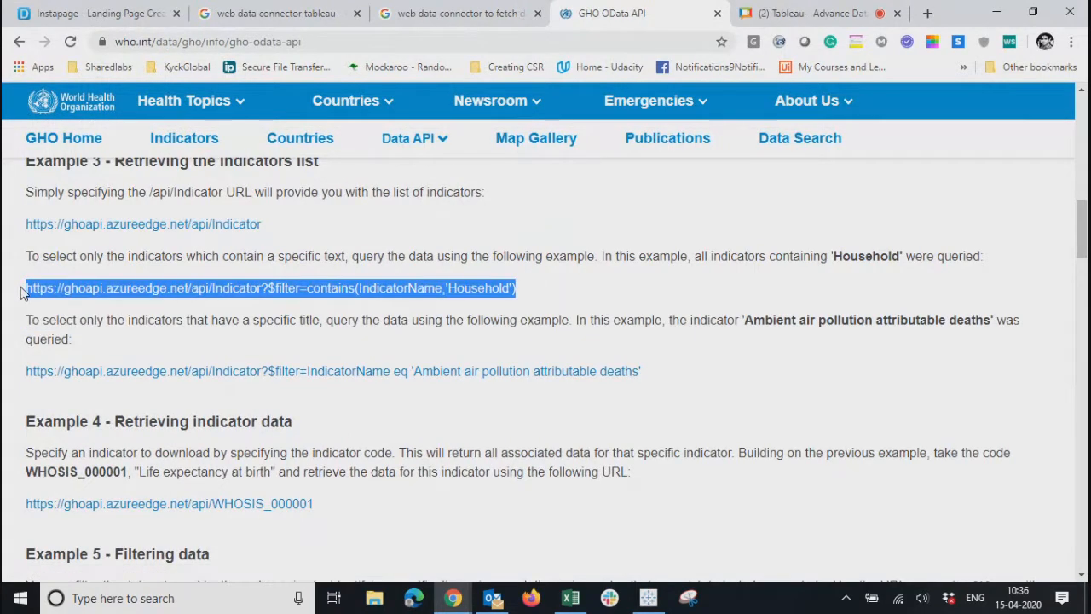
Switch to Tableau and connect a new OData data source to the copied 'Household' indicator URL with No Authentication
key("alt+Tab")
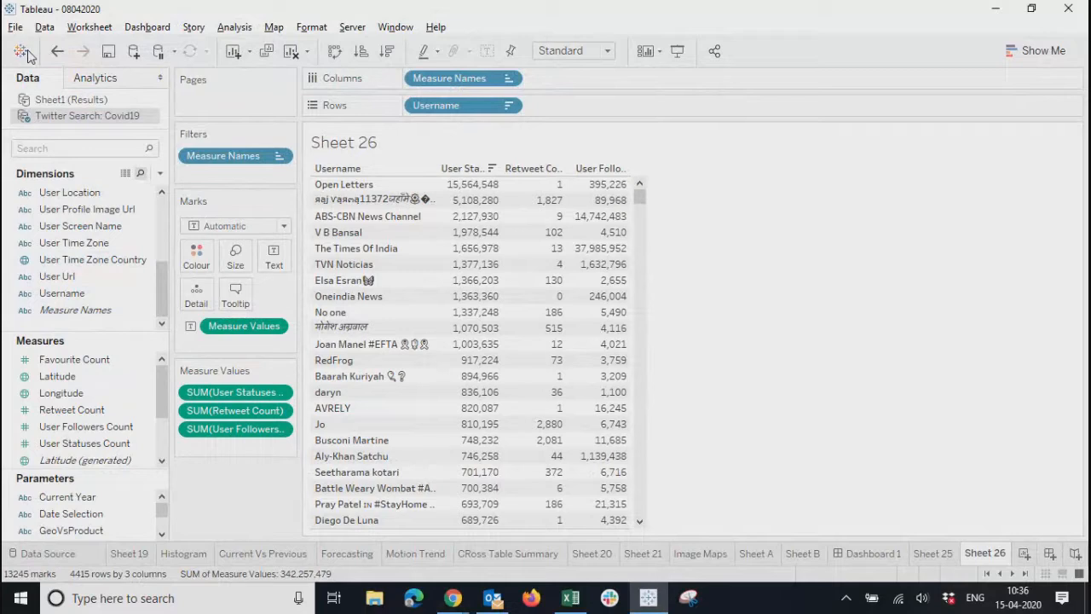
left_click(132, 52)
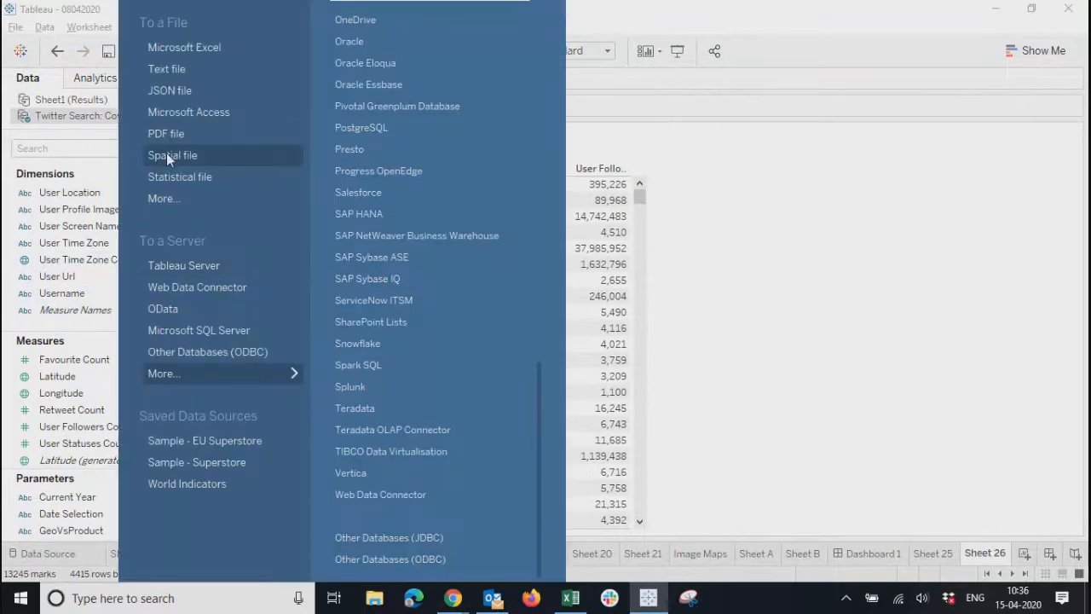
left_click(174, 307)
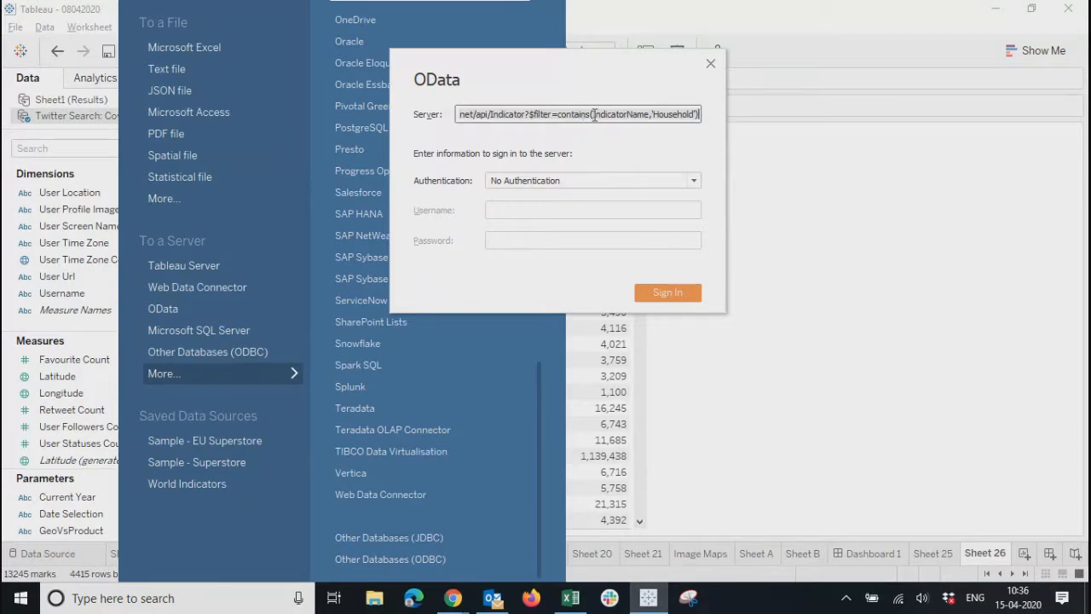
left_click(652, 295)
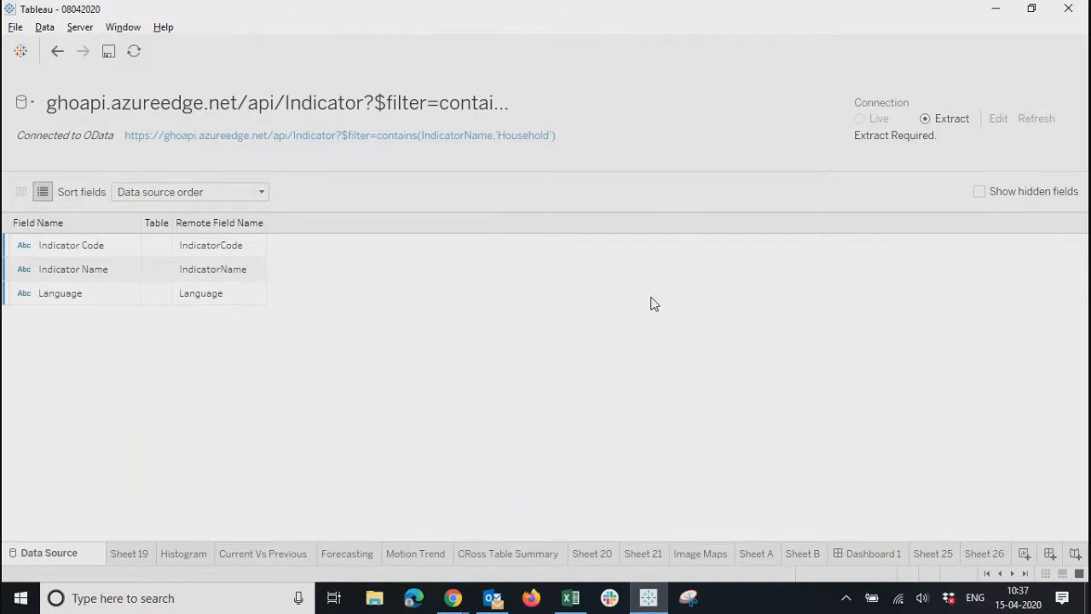
Return to Chrome and review Examples 4 to 8, including the instructions for using OData in Power BI
key("alt+Tab")
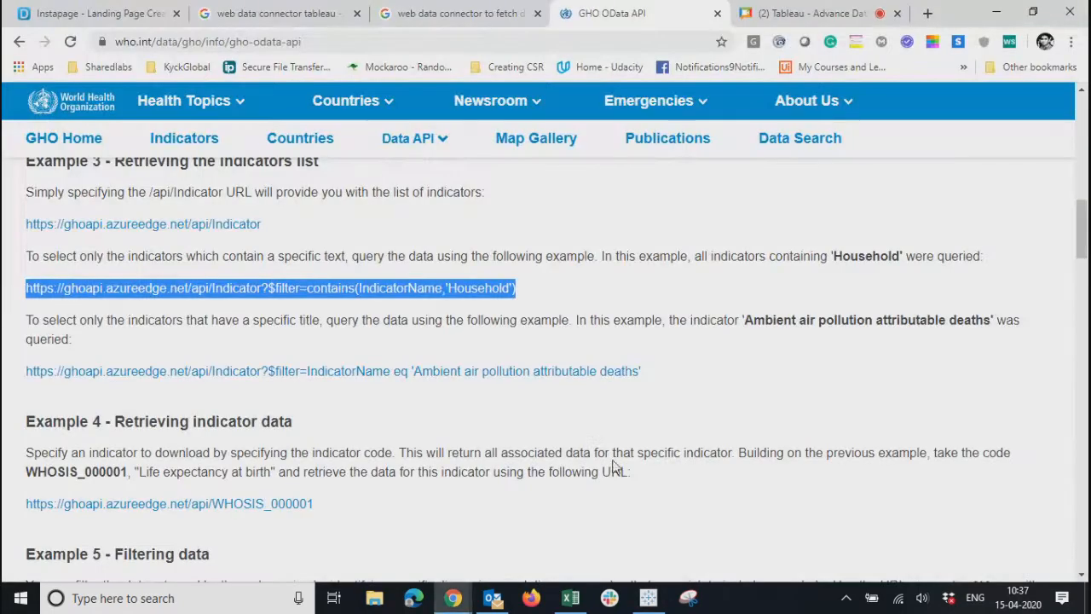
scroll(599, 434, "down", 2)
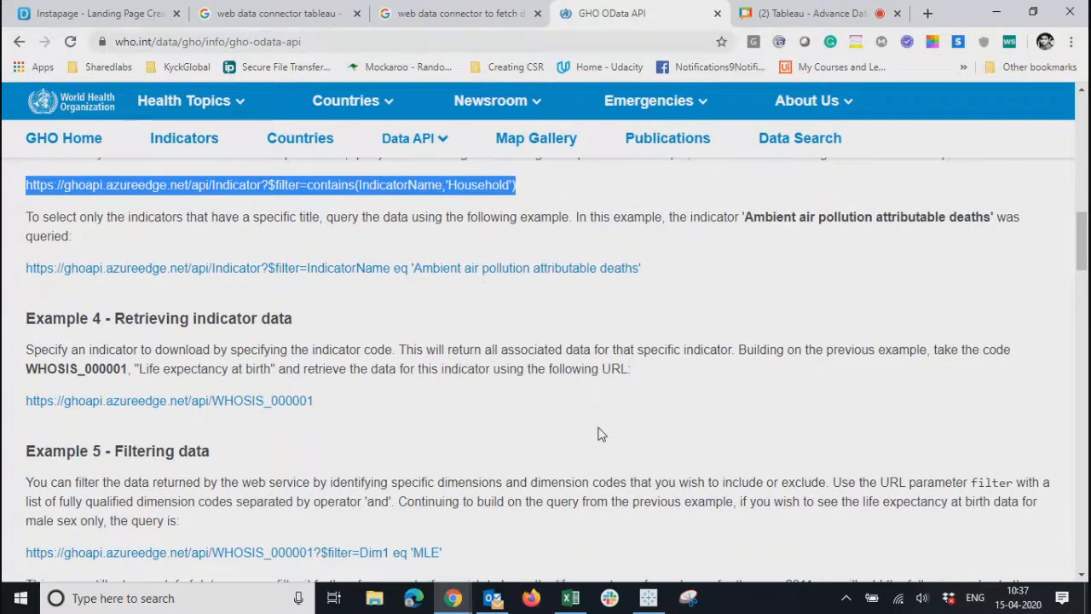
scroll(599, 435, "down", 1)
scroll(599, 428, "down", 1)
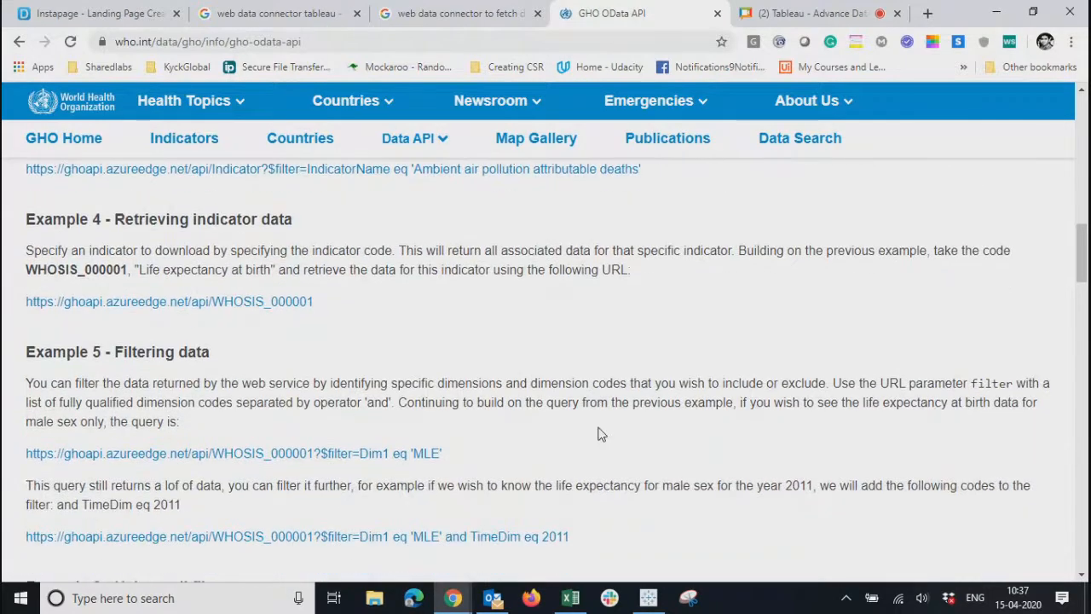
scroll(599, 434, "down", 3)
scroll(599, 434, "down", 3)
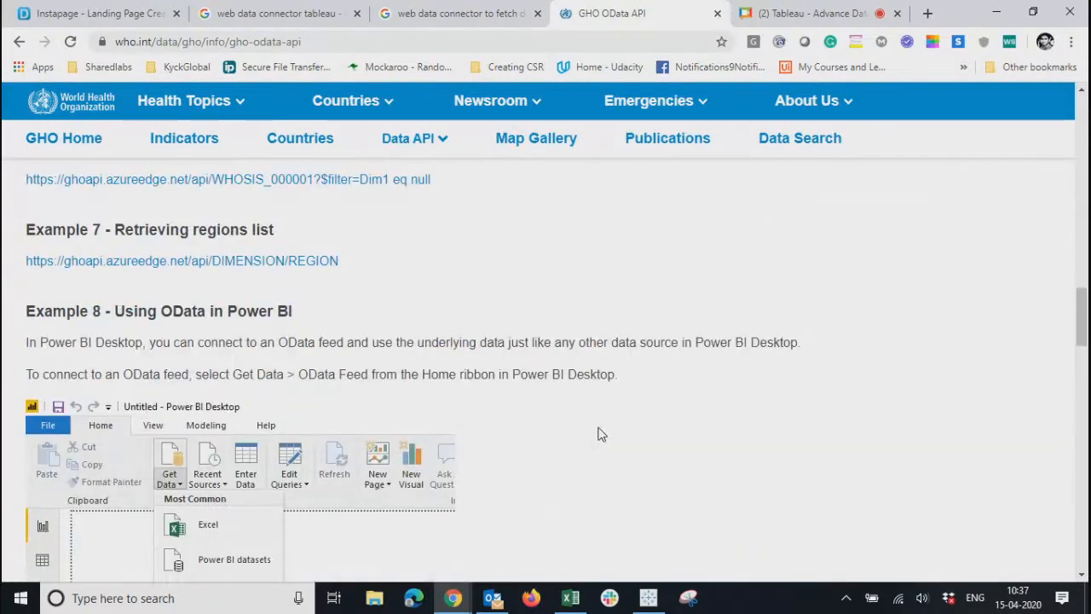
scroll(599, 434, "down", 7)
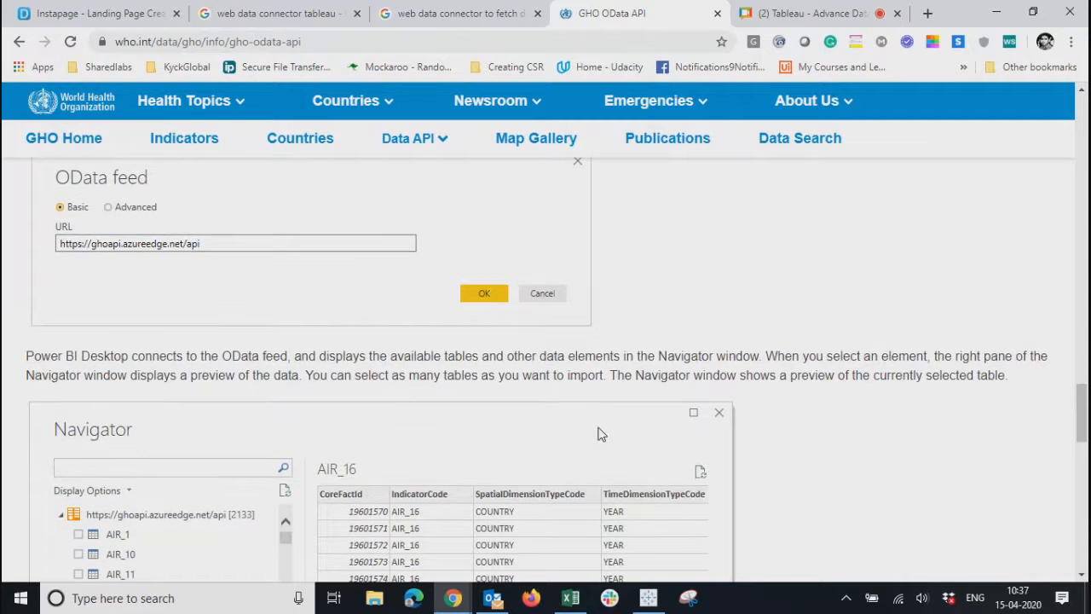
scroll(599, 435, "down", 10)
scroll(598, 433, "up", 3)
key("alt+Tab")
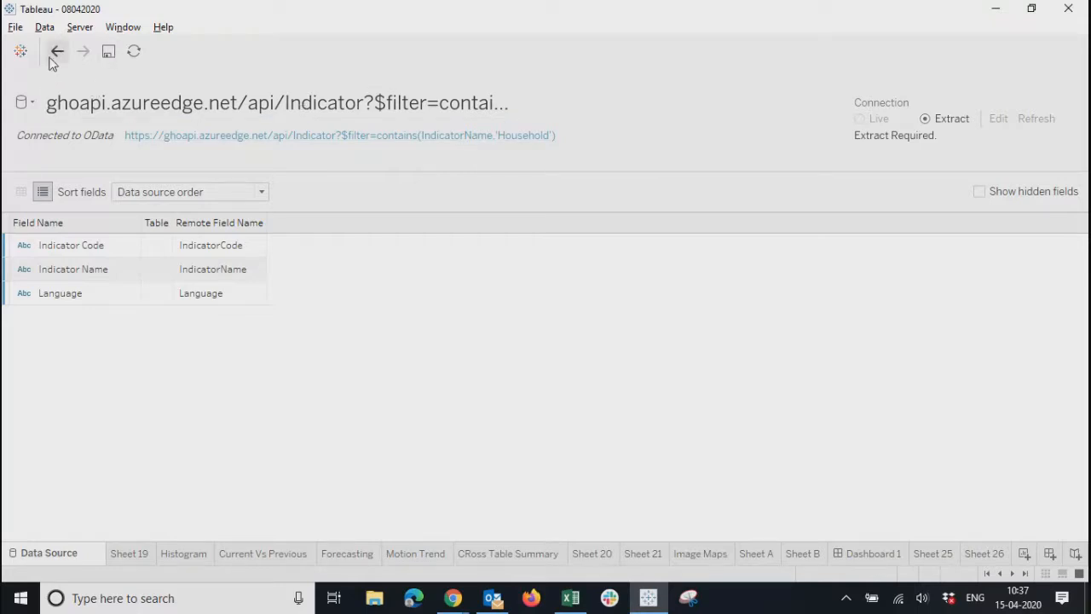
left_click(359, 137)
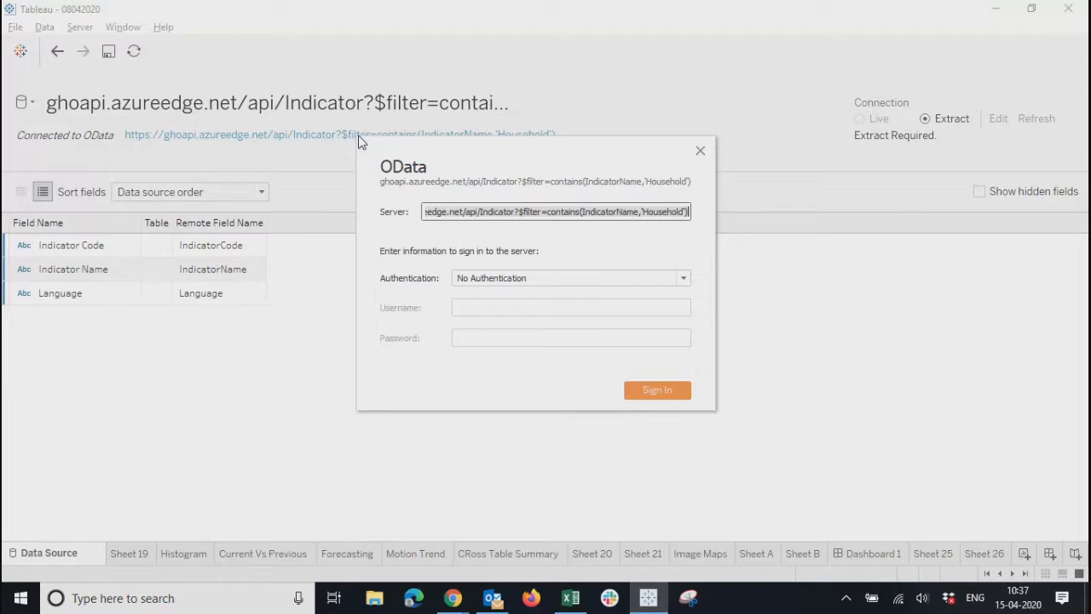
left_click(643, 212)
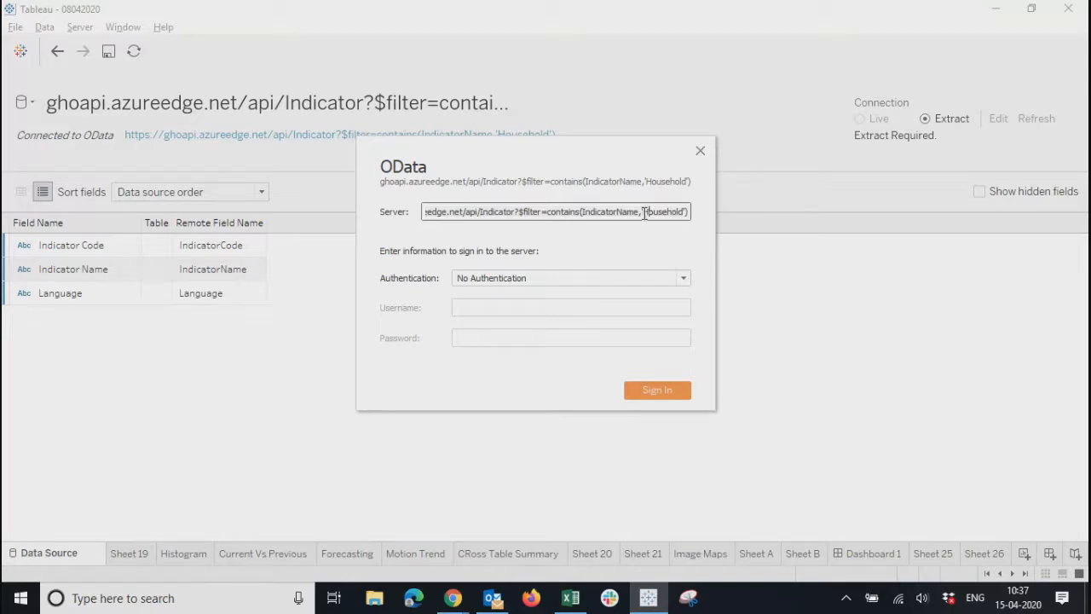
key("Left")
key("Left")
key("Left")
key("Left")
key("Left")
key("Left")
key("Left")
key("Left")
key("Left")
key("Left")
key("Left")
key("Left")
key("Left")
key("Left")
key("Left")
key("Left")
key("Left")
key("Left")
key("Left")
key("Left")
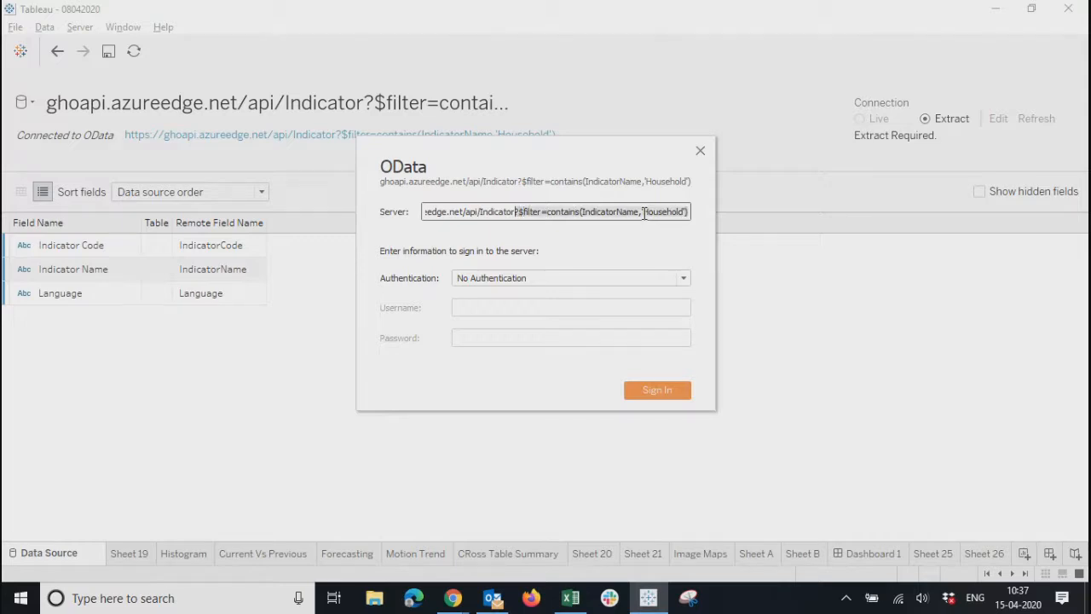
key("Delete")
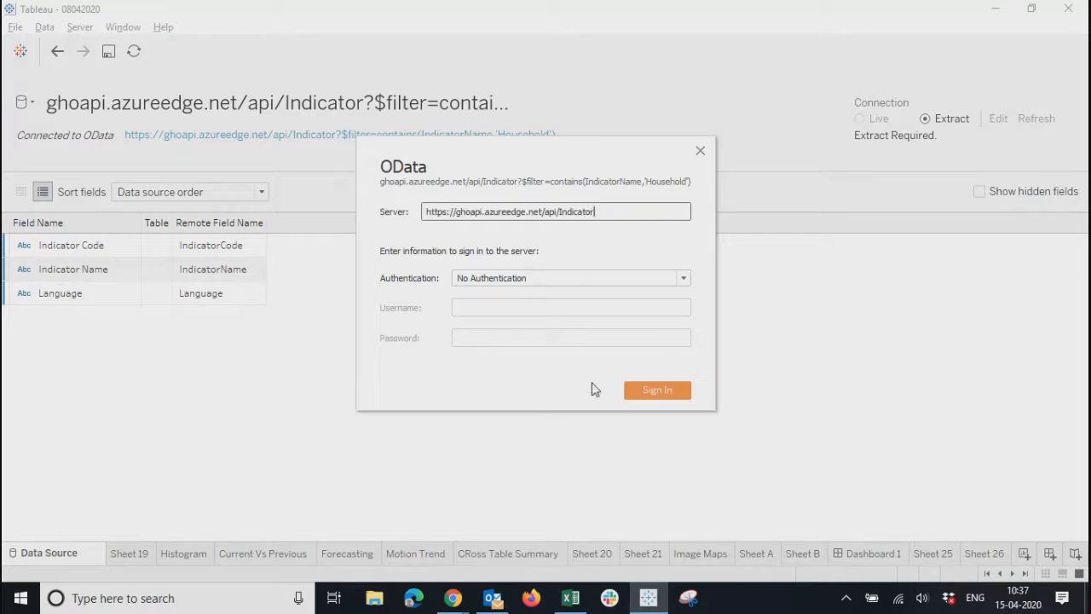
left_click(663, 398)
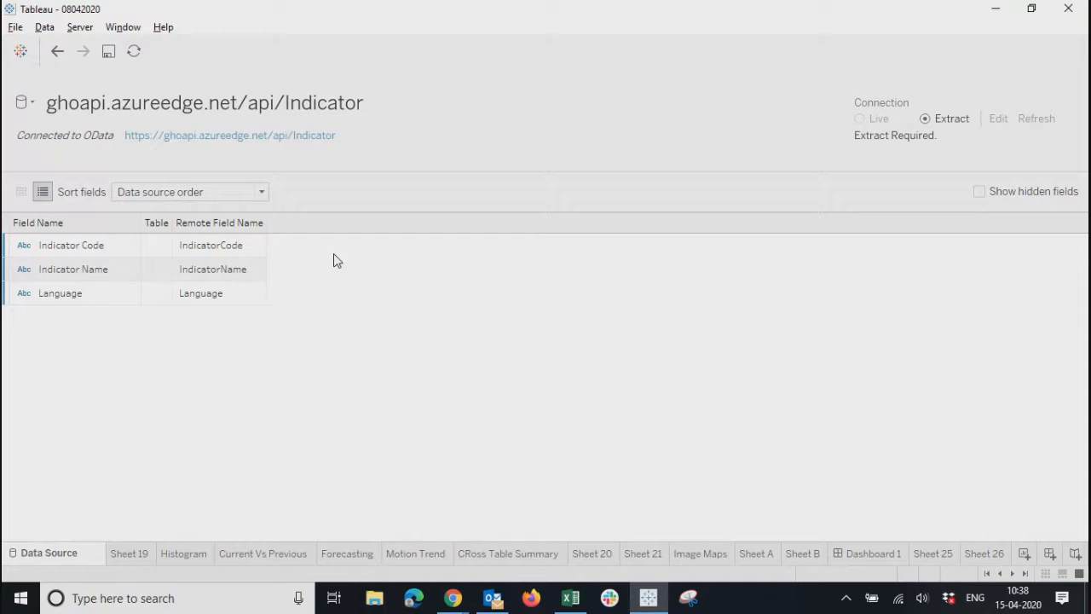
Add a new worksheet on the GHO indicator data source and go through its dimensions and measures
key("alt+Tab")
key("alt+Tab")
left_click(1024, 554)
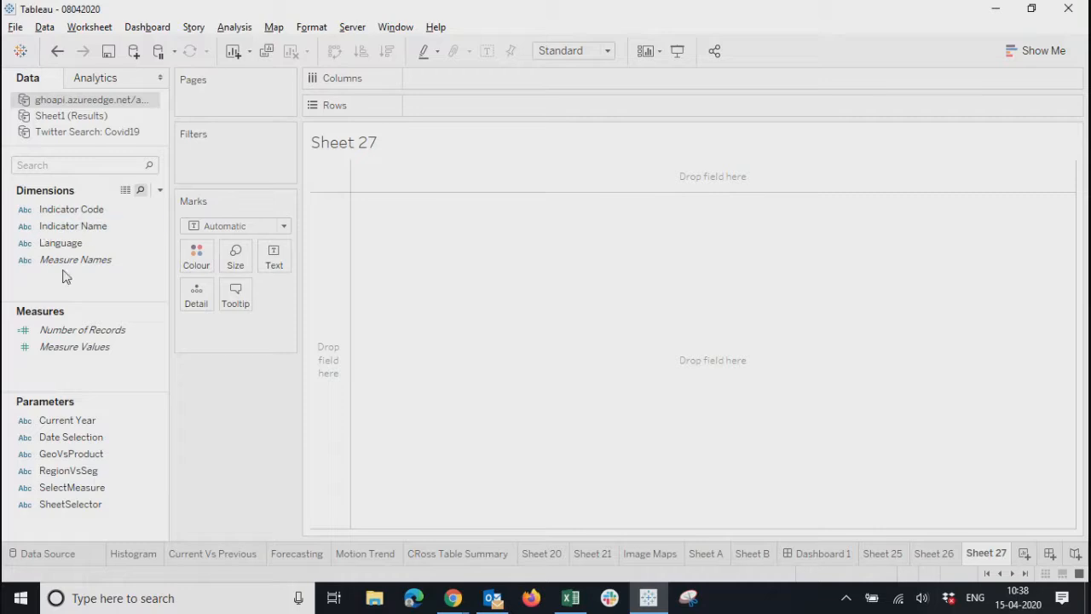
left_click(50, 209)
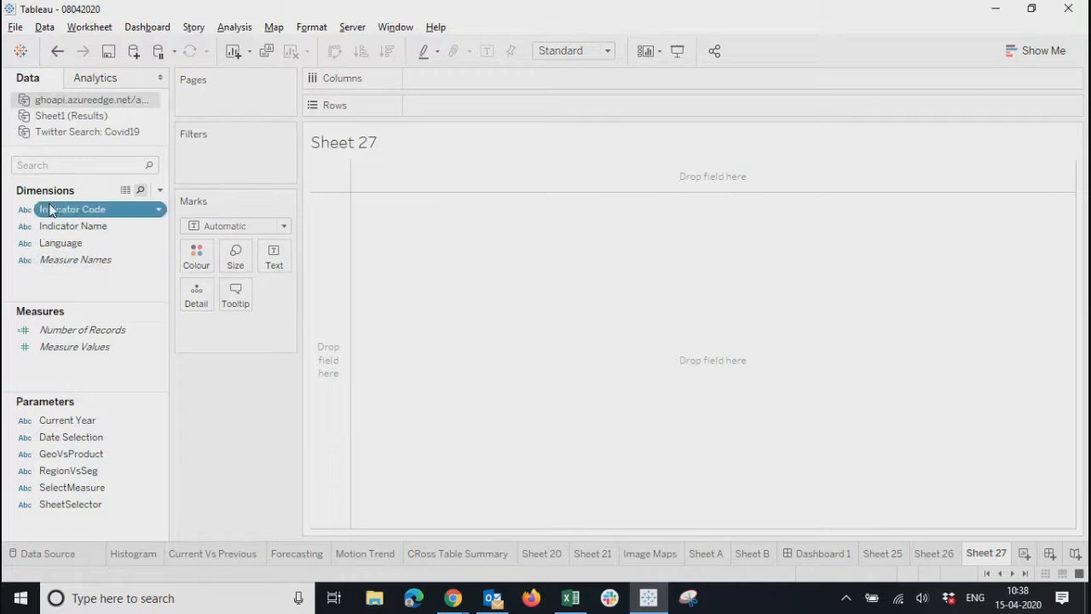
left_click(52, 228)
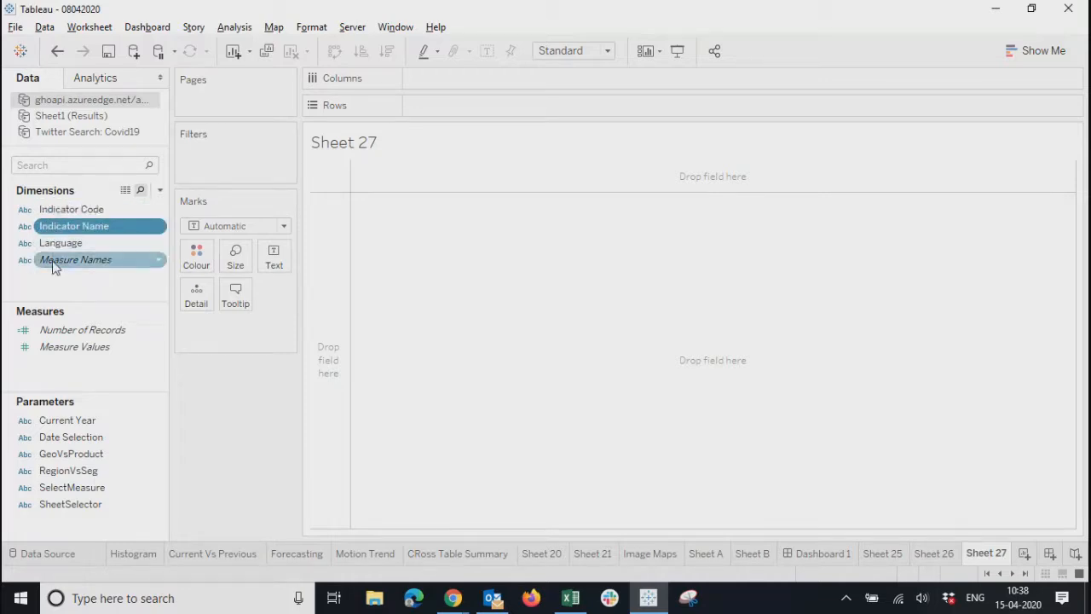
left_click(64, 244)
left_click(70, 265)
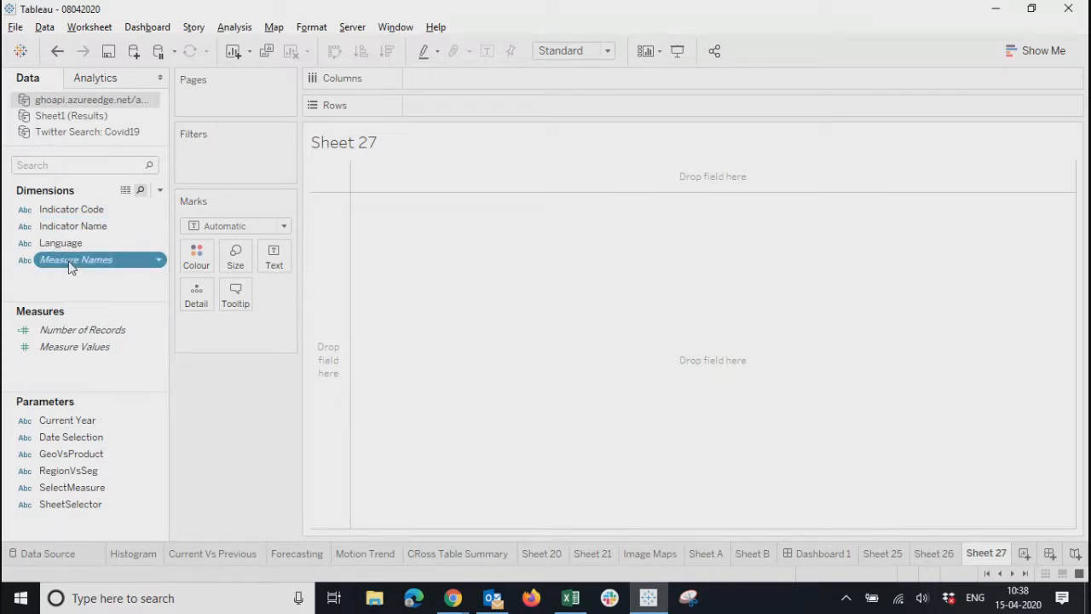
left_click(75, 349)
left_click(69, 213)
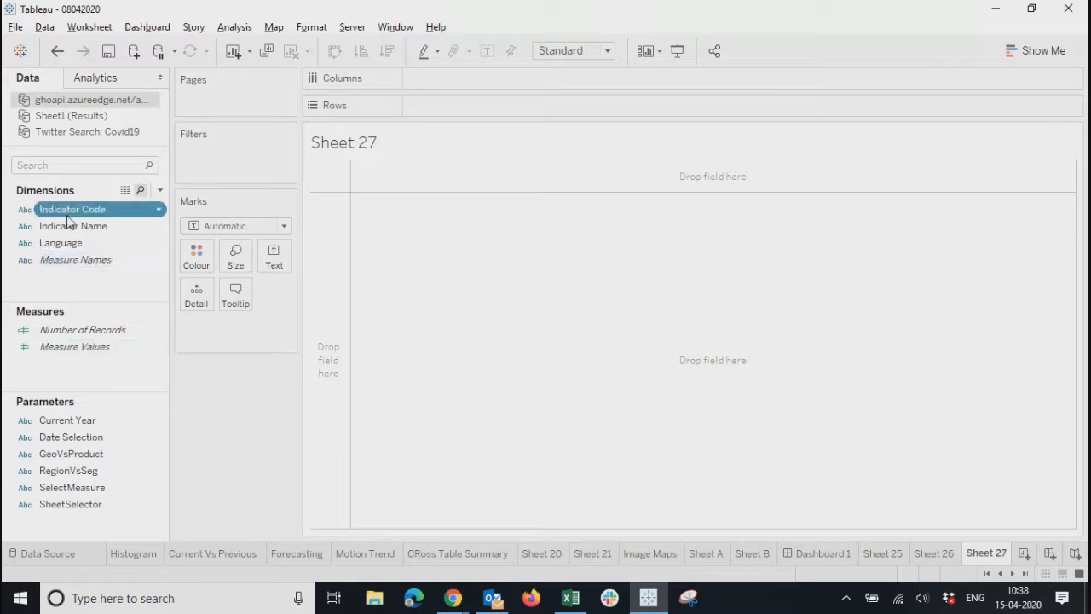
List the Indicator Code values as rows on the new sheet, and take the field off Rows again
left_click_drag(83, 209, 442, 110)
left_click(547, 287)
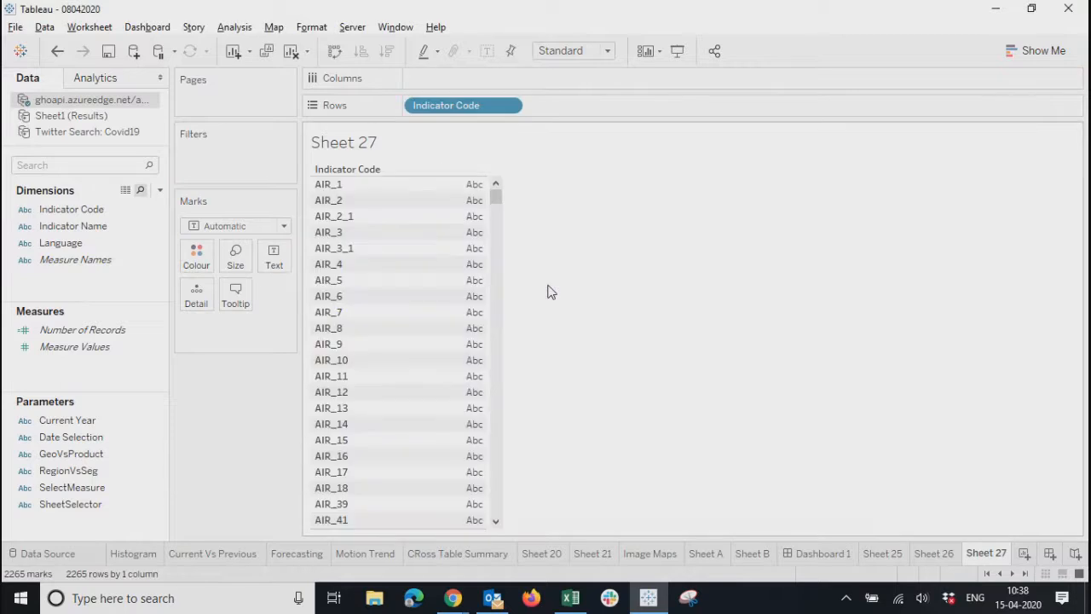
mouse_move(496, 198)
left_mouse_down()
mouse_move(502, 492)
mouse_move(497, 198)
left_mouse_up()
left_click(508, 106)
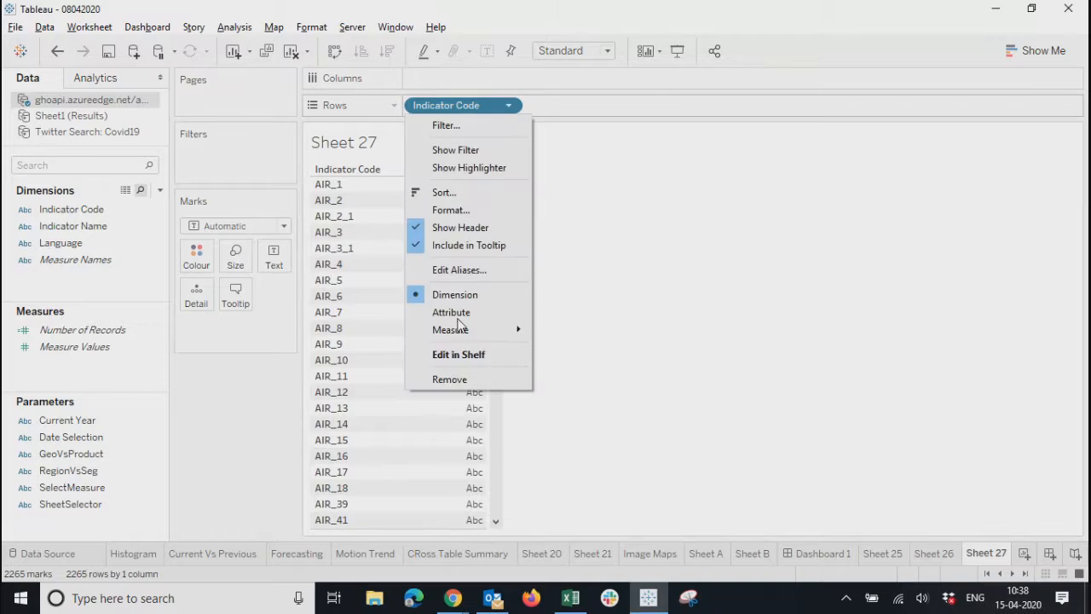
left_click(453, 378)
Place Indicator Name on Rows and widen its column so that the long indicator names are readable
left_click_drag(118, 224, 453, 106)
left_click(540, 288)
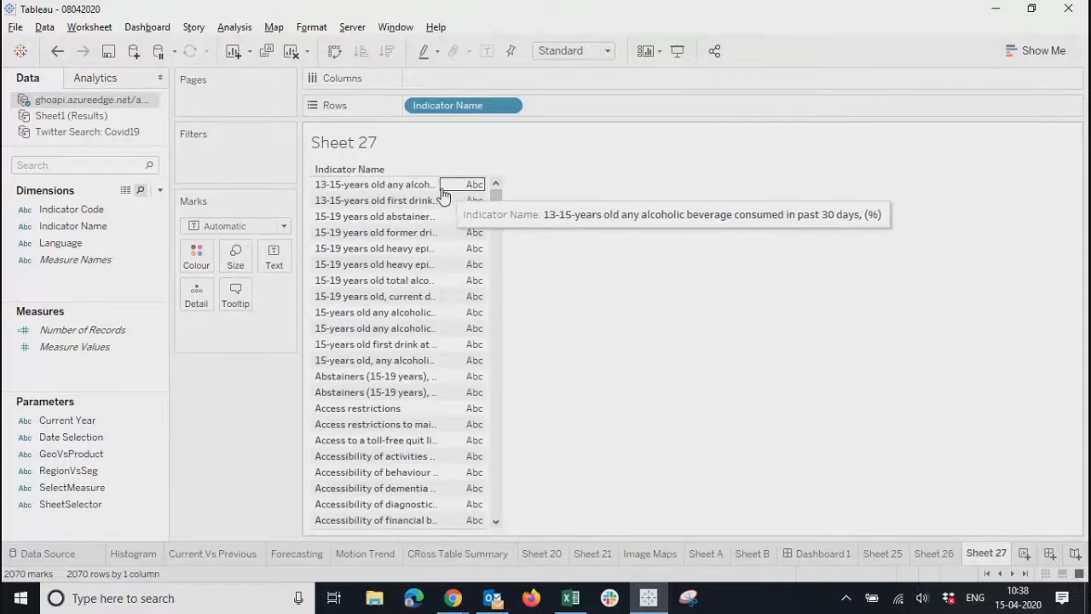
left_click_drag(437, 201, 645, 233)
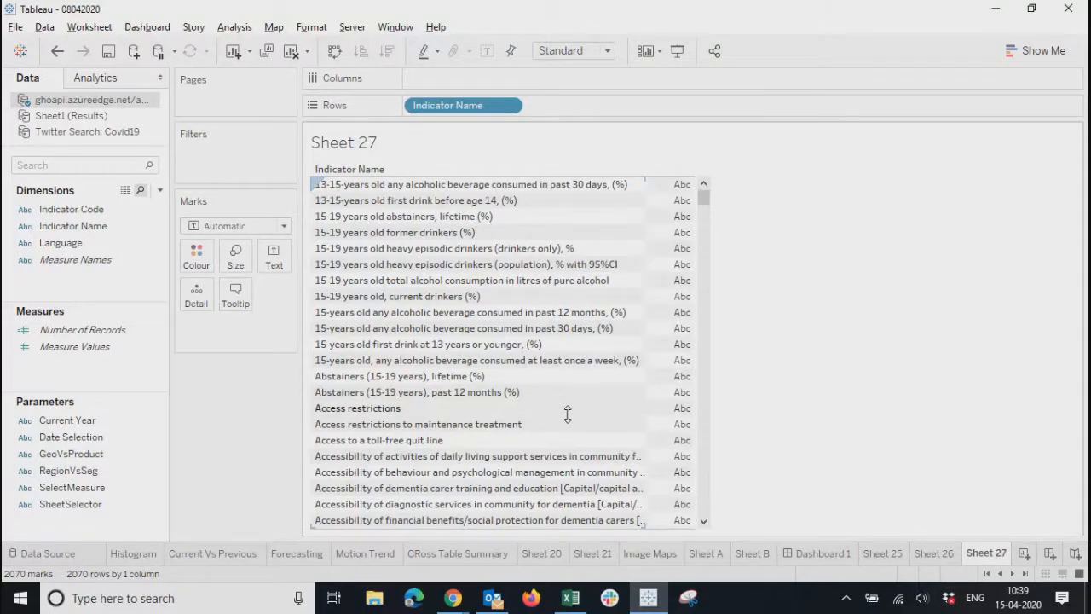
scroll(568, 413, "down", 10)
scroll(567, 413, "down", 20)
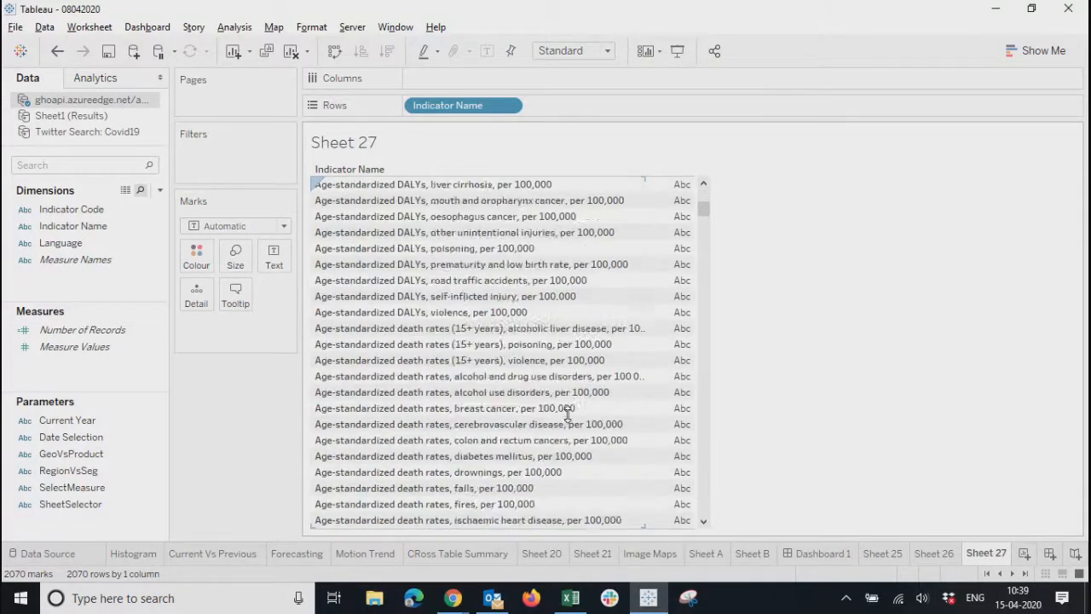
scroll(568, 413, "down", 20)
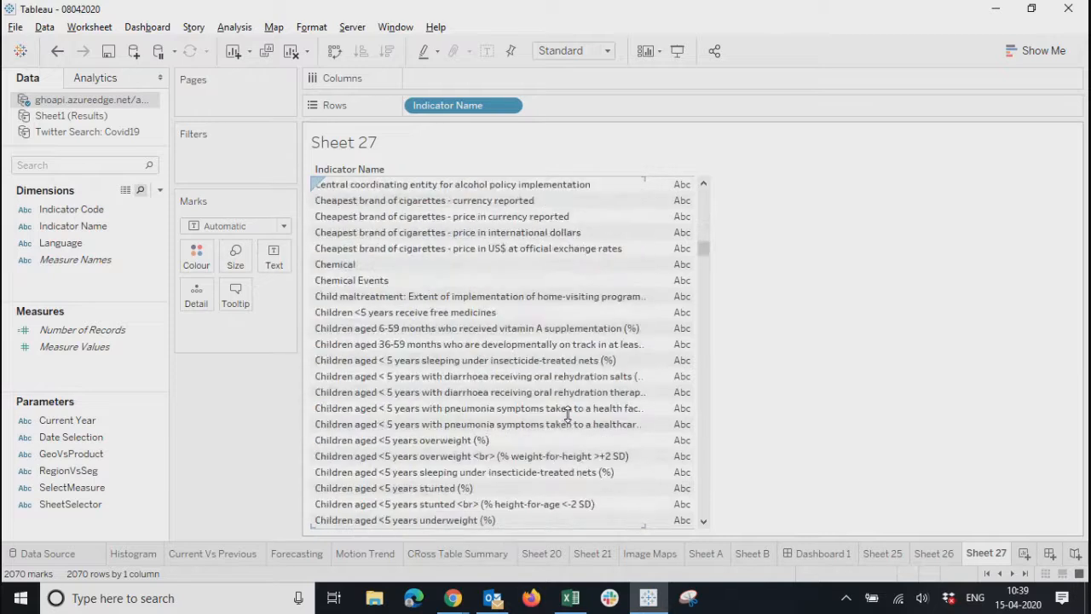
scroll(568, 414, "down", 10)
Add Language to Rows after Indicator Name and check the language values down the list
left_click_drag(61, 242, 560, 114)
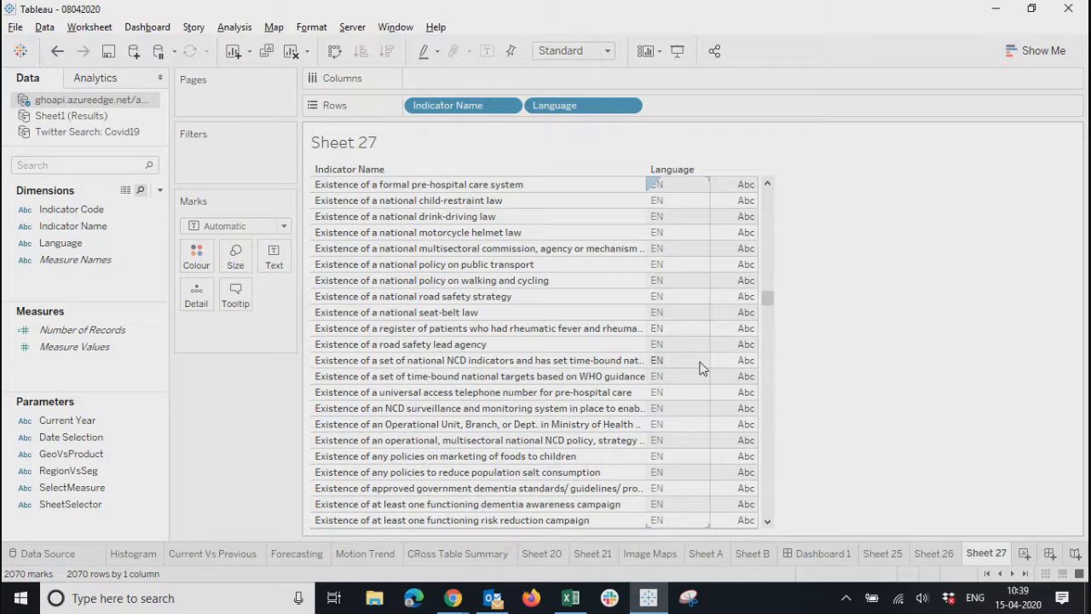
scroll(698, 366, "down", 20)
scroll(698, 365, "down", 20)
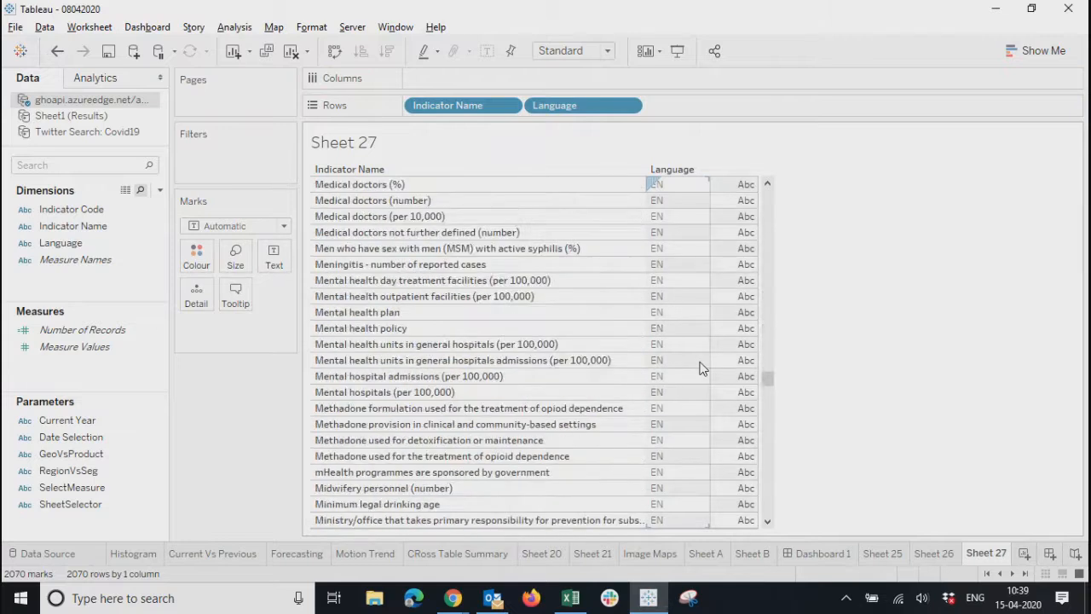
Try Measure Names on Rows after Language, and remove it again
left_click_drag(91, 259, 691, 103)
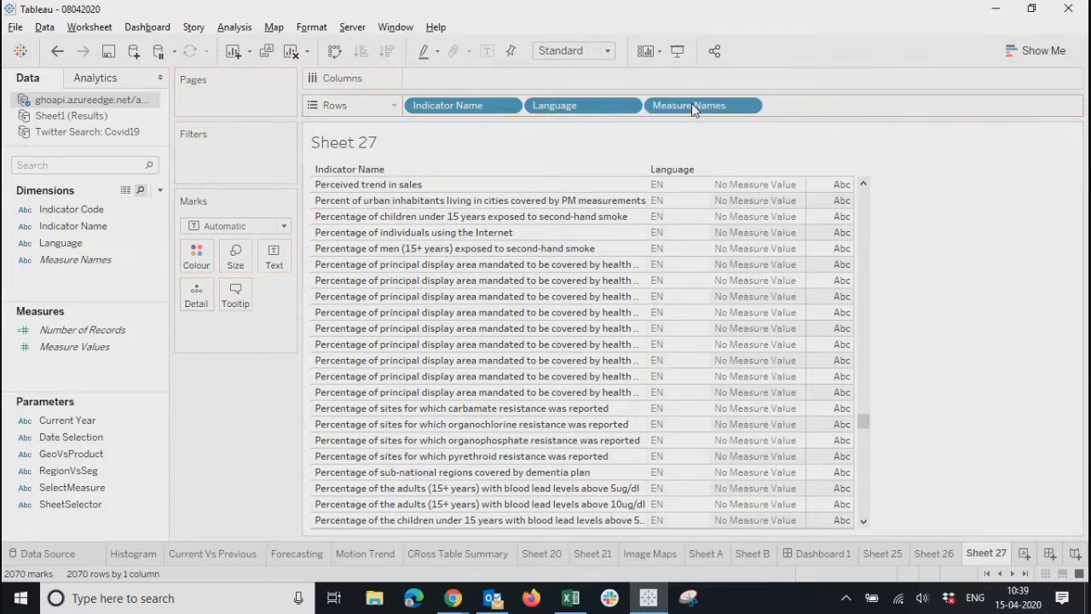
scroll(780, 330, "down", 20)
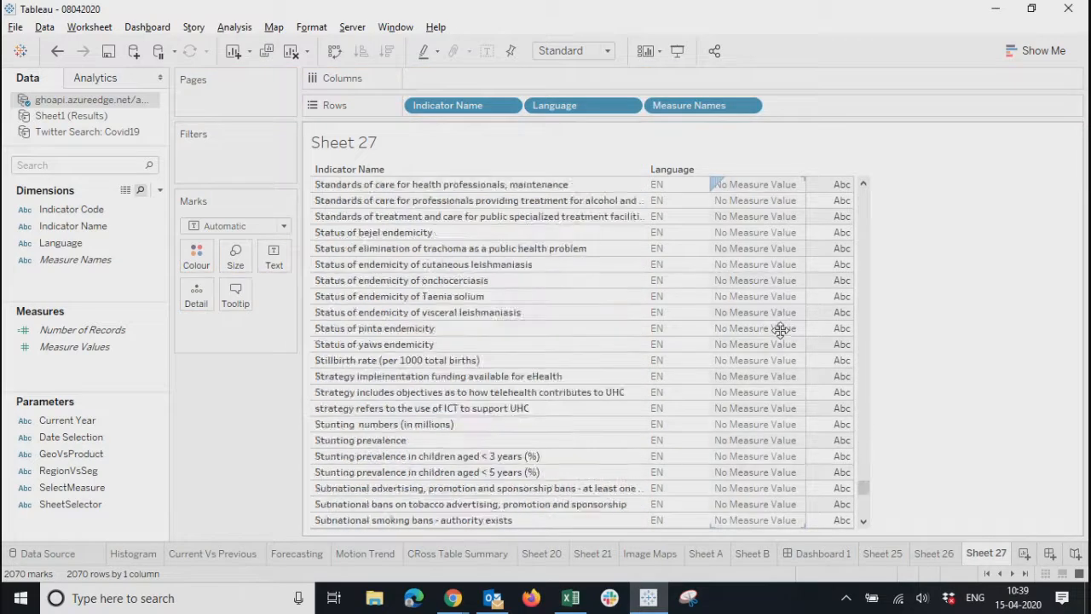
left_click(748, 105)
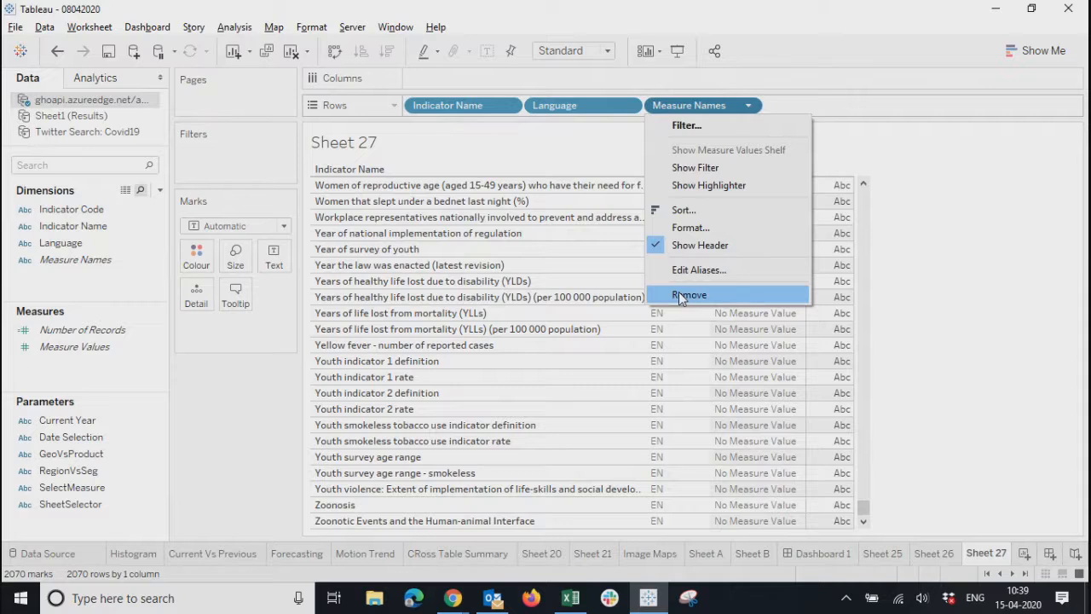
left_click(679, 294)
Compare the fields of the GHO indicator data source with those of Sheet1 (Results) and Twitter Search: Covid19
scroll(377, 442, "up", 20)
left_click(72, 209)
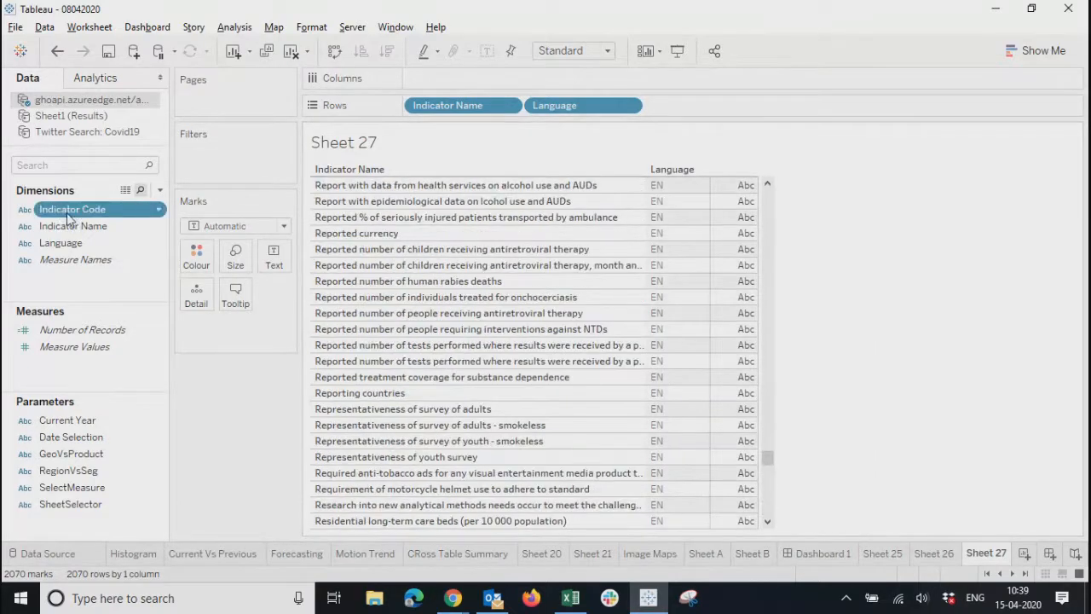
left_click(64, 244)
left_click(77, 209)
left_click(73, 227)
left_click(71, 208)
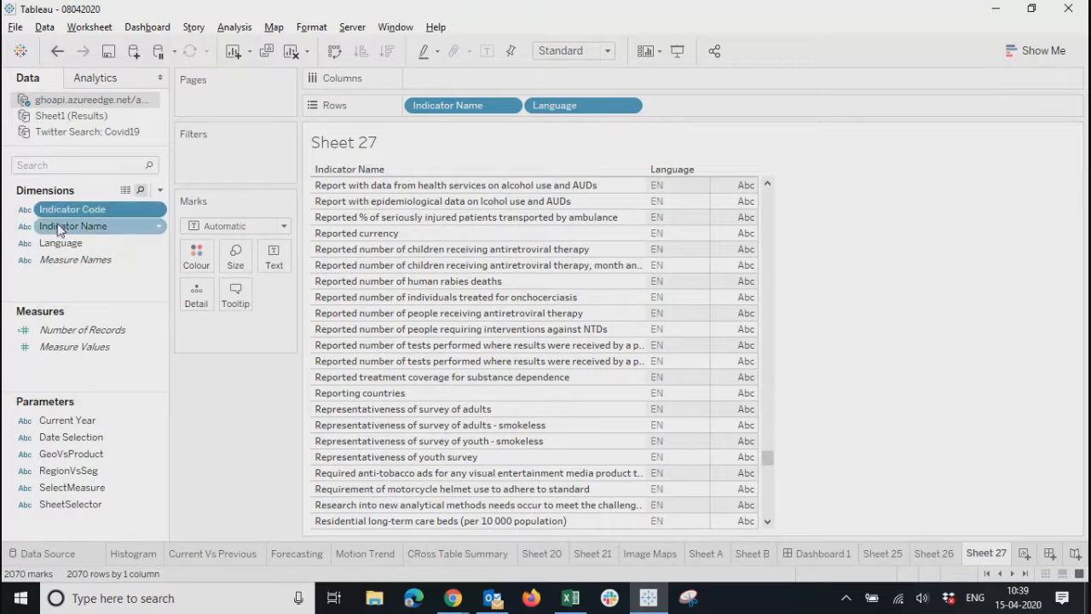
left_click(73, 226)
left_click(56, 245, "ctrl")
left_click(56, 246)
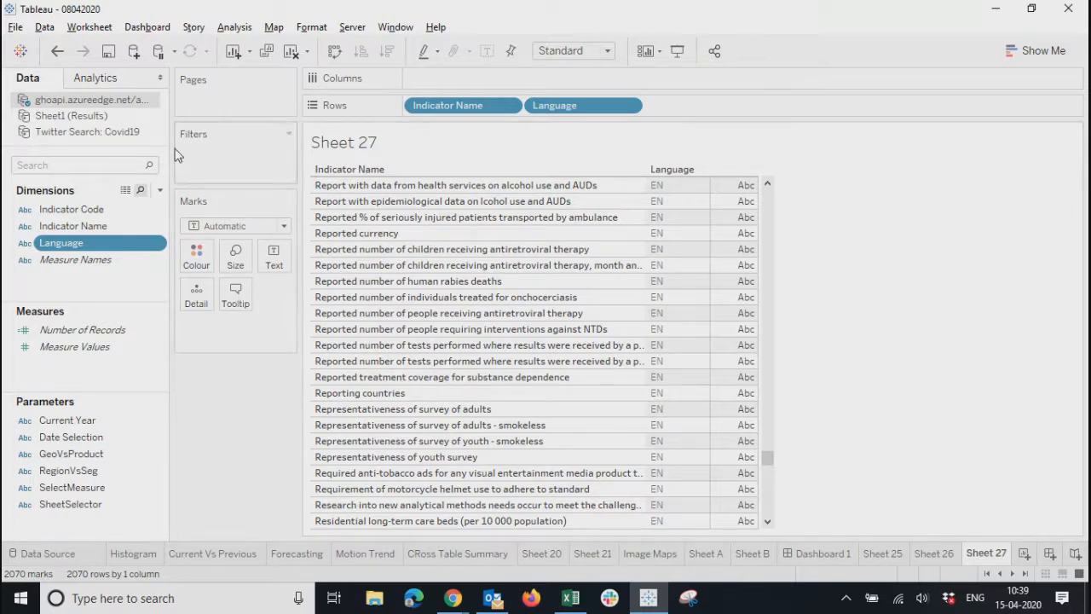
left_click(72, 120)
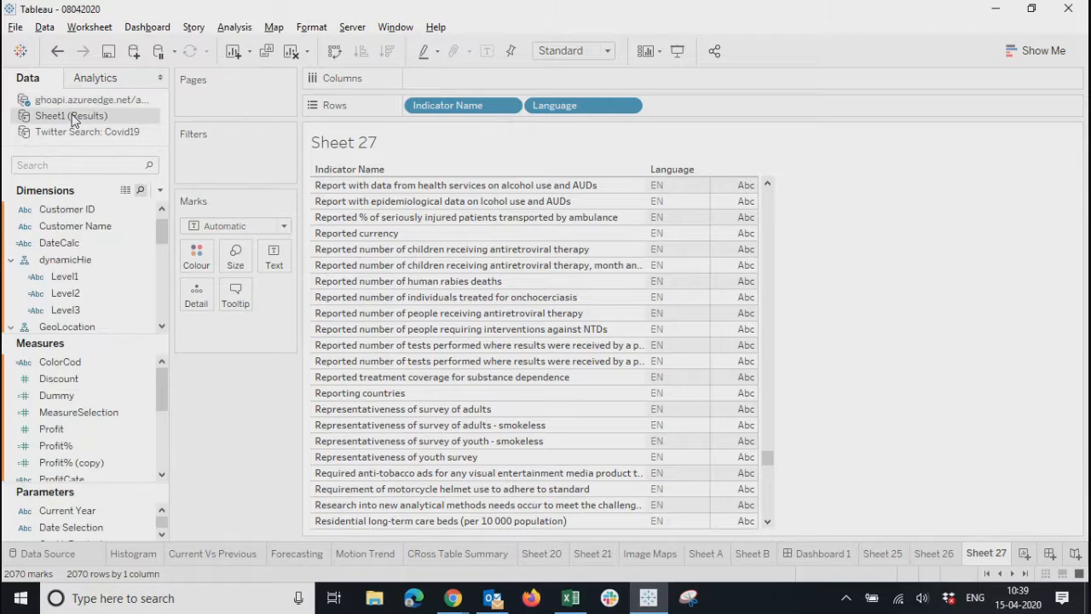
left_click(101, 132)
left_click(105, 102)
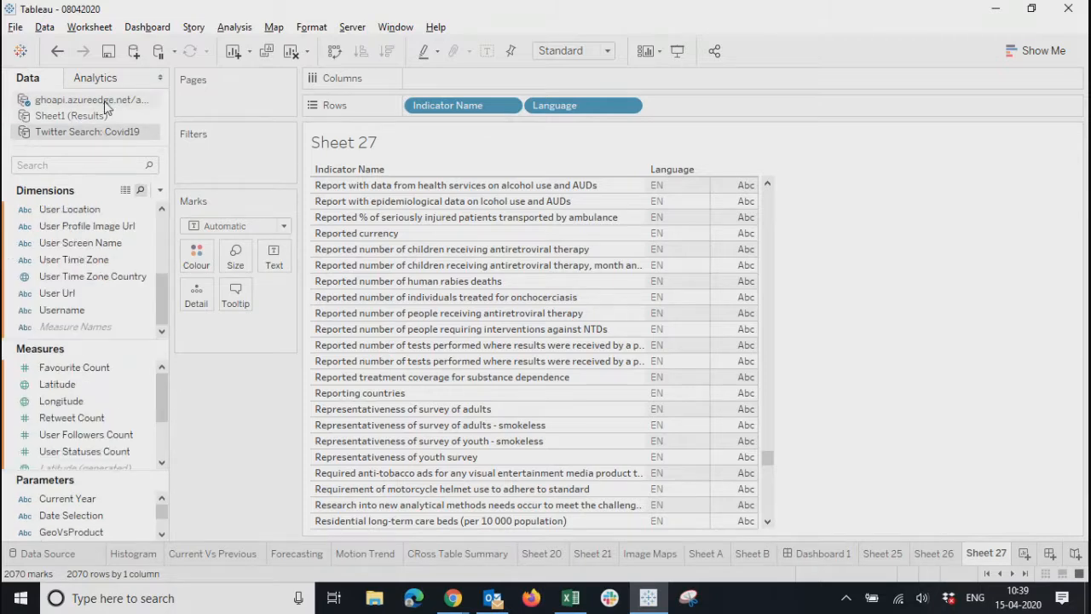
left_click(106, 129)
left_click(132, 102)
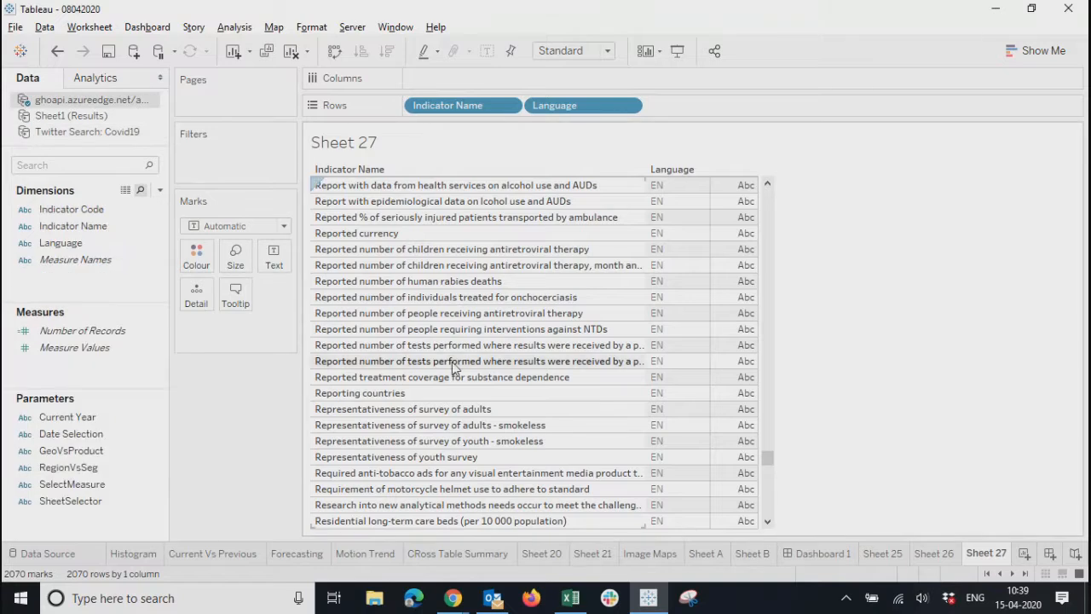
Browse the full list of GHO indicator names with their languages, and return to the start of the list
scroll(454, 367, "down", 20)
scroll(454, 367, "down", 10)
scroll(454, 366, "up", 20)
scroll(452, 363, "up", 20)
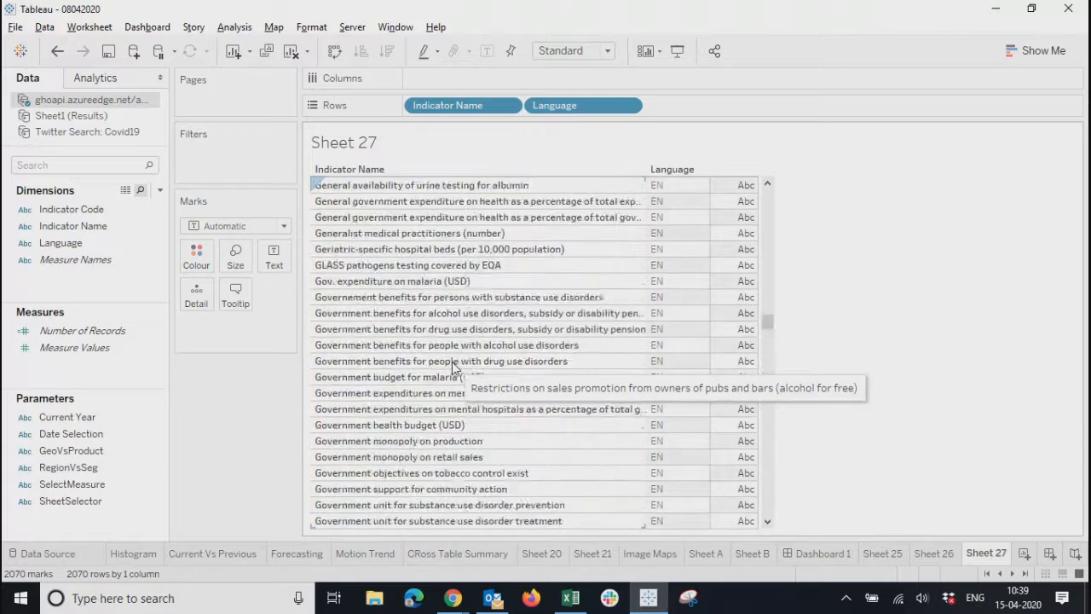
scroll(455, 366, "up", 20)
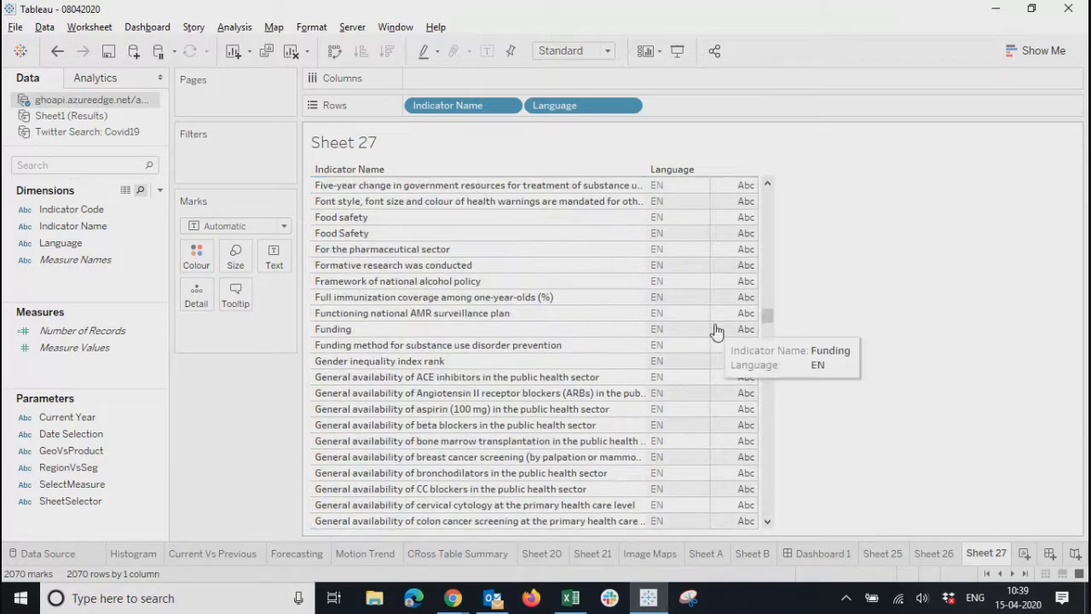
right_click(771, 171)
scroll(765, 224, "up", 20)
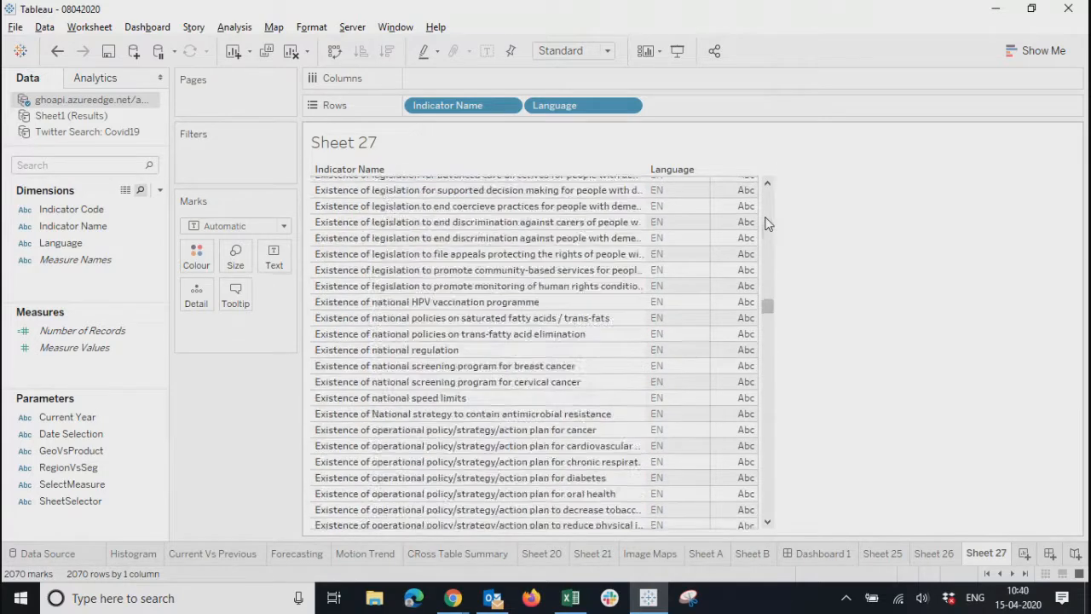
scroll(765, 223, "up", 15)
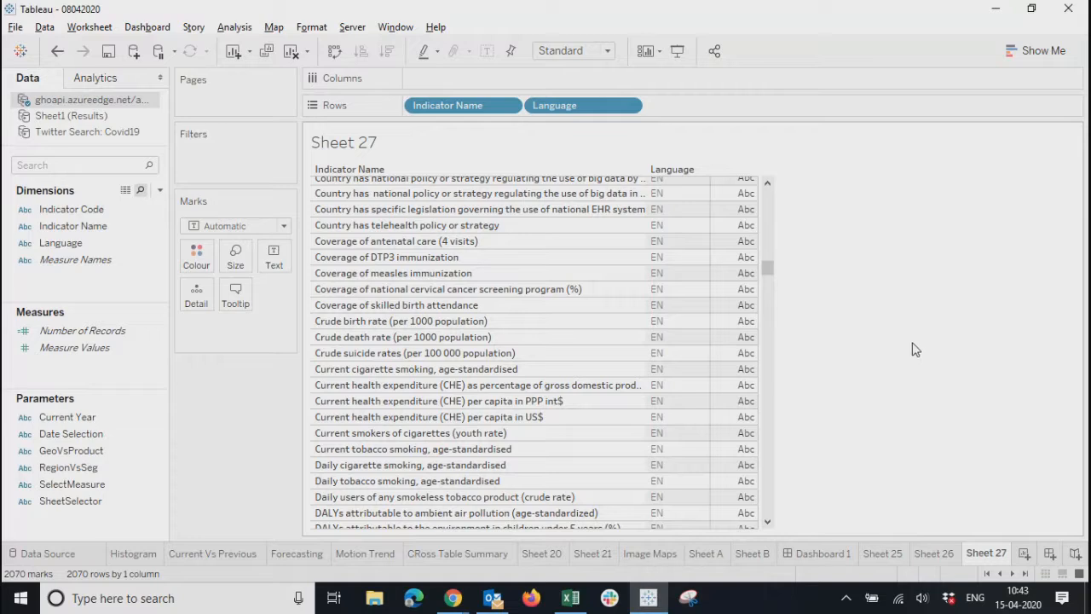
scroll(912, 348, "down", 20)
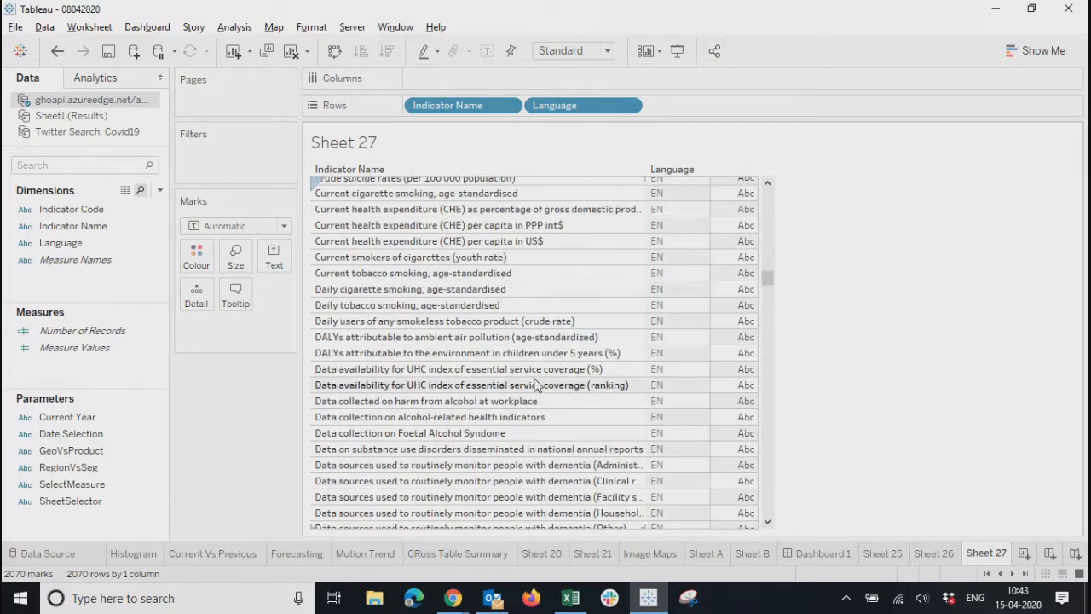
scroll(535, 385, "down", 20)
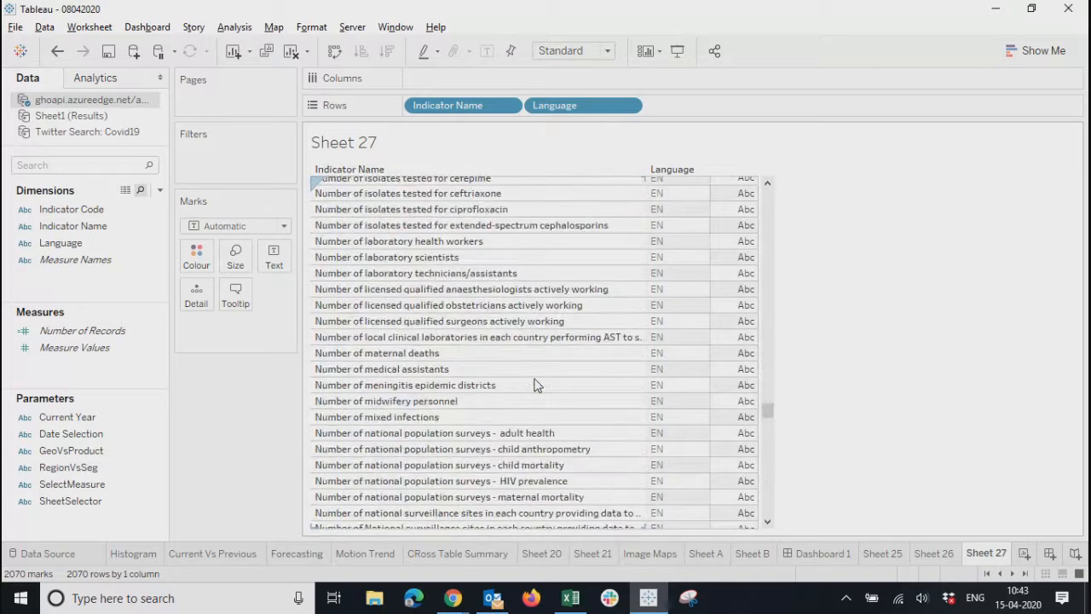
left_click_drag(769, 489, 770, 189)
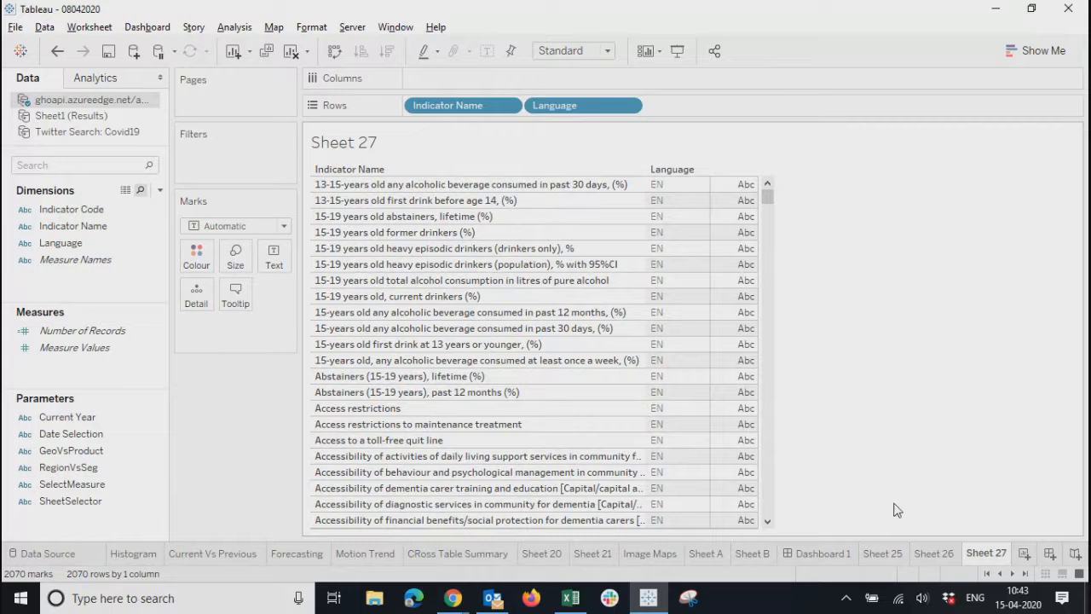
Clear all the contents of Dashboard 1 and delete the dashboard from the workbook
left_click(823, 554)
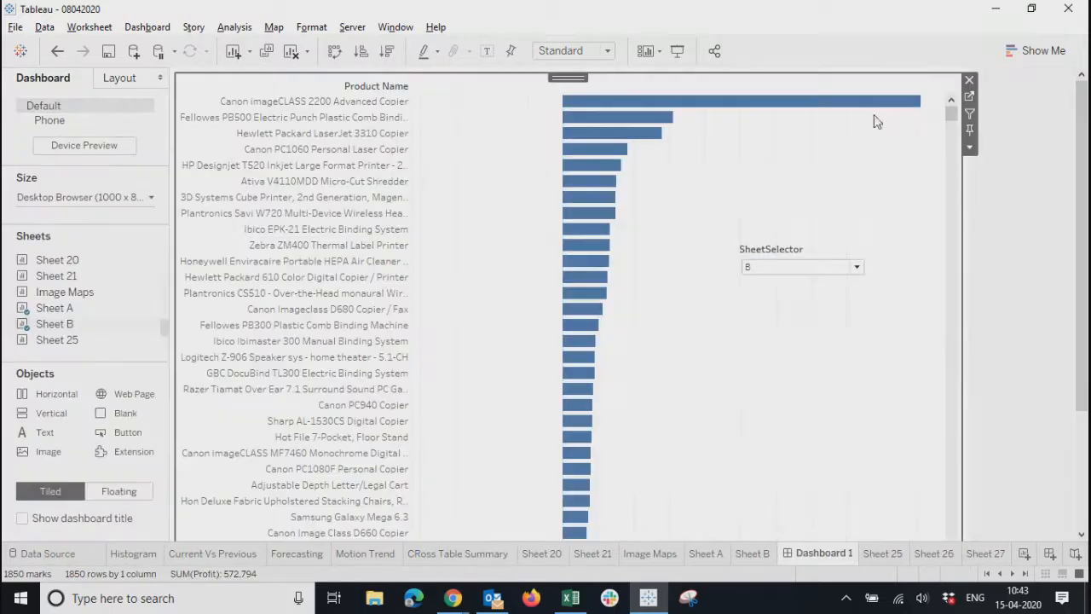
left_click(290, 51)
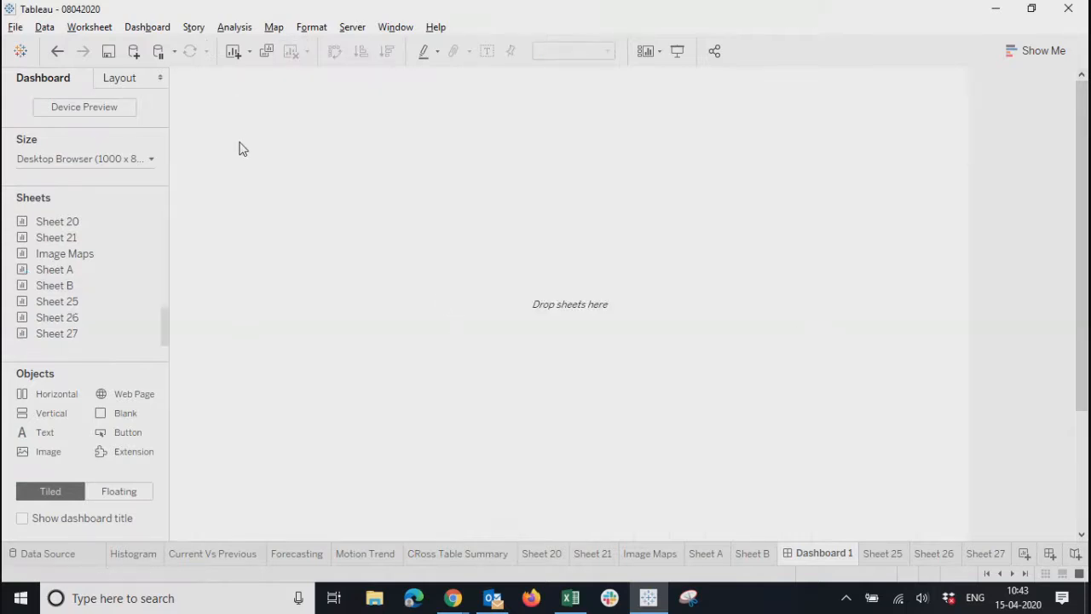
right_click(817, 557)
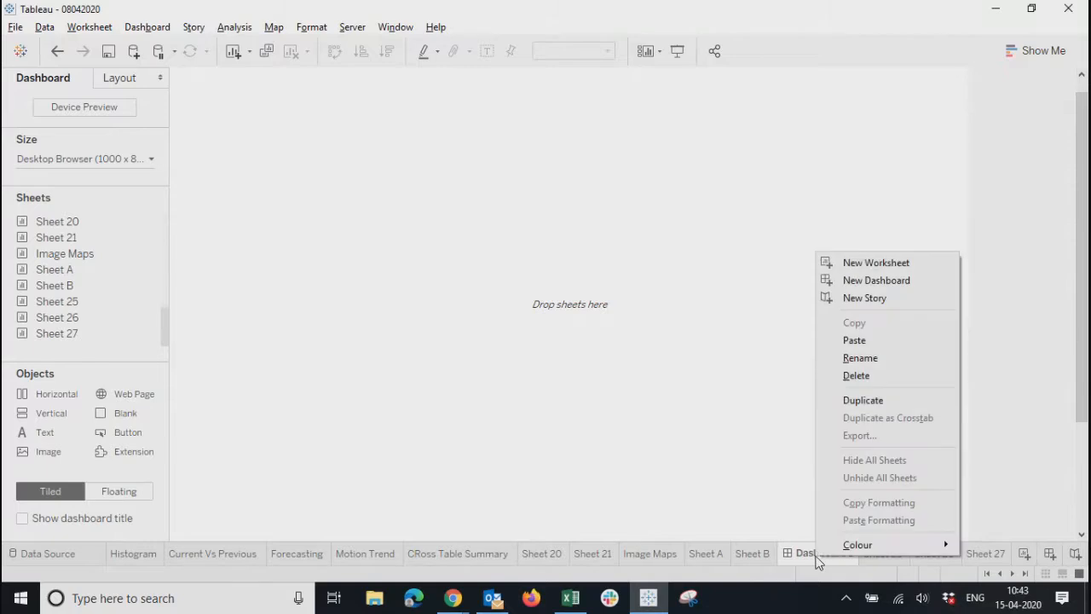
left_click(844, 375)
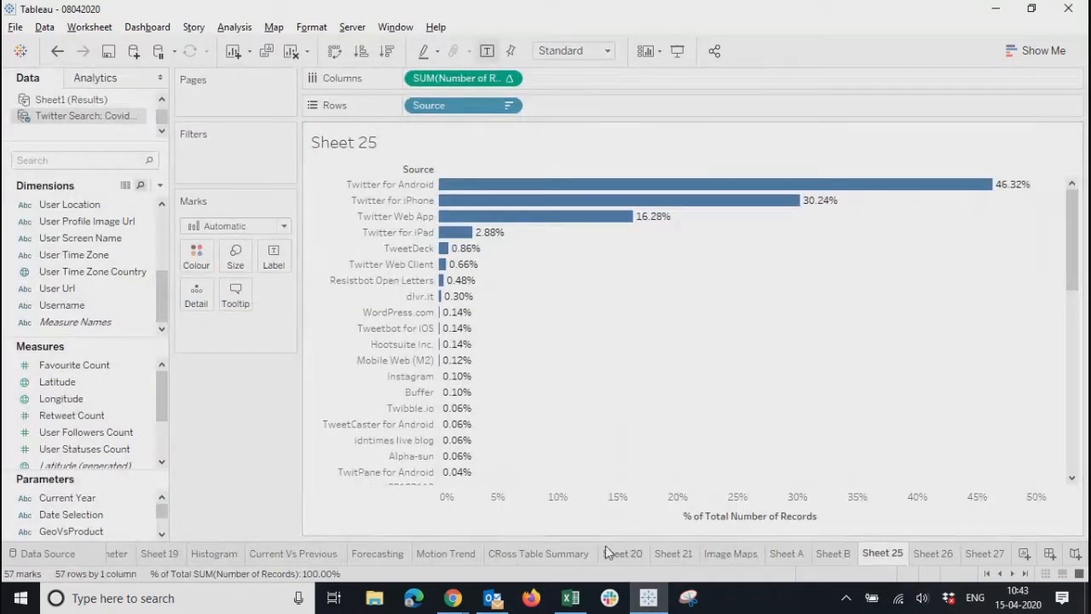
Look through Sheet 21, Sheet 20, Motion Trend and Forecasting, and enlarge the measures and parameters lists to review the fields on Forecasting
left_click(676, 558)
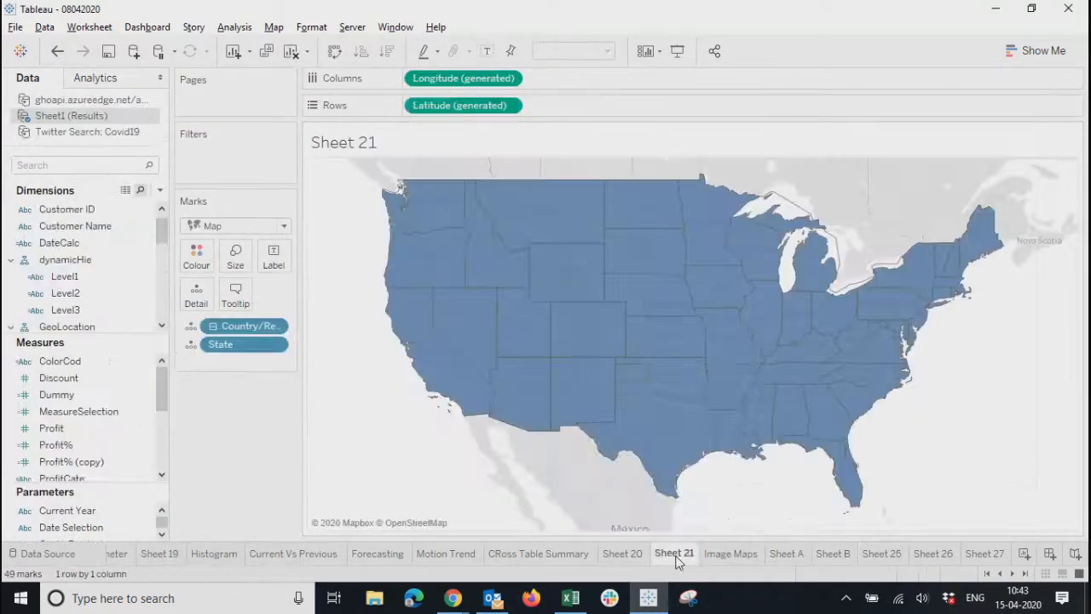
left_click(618, 556)
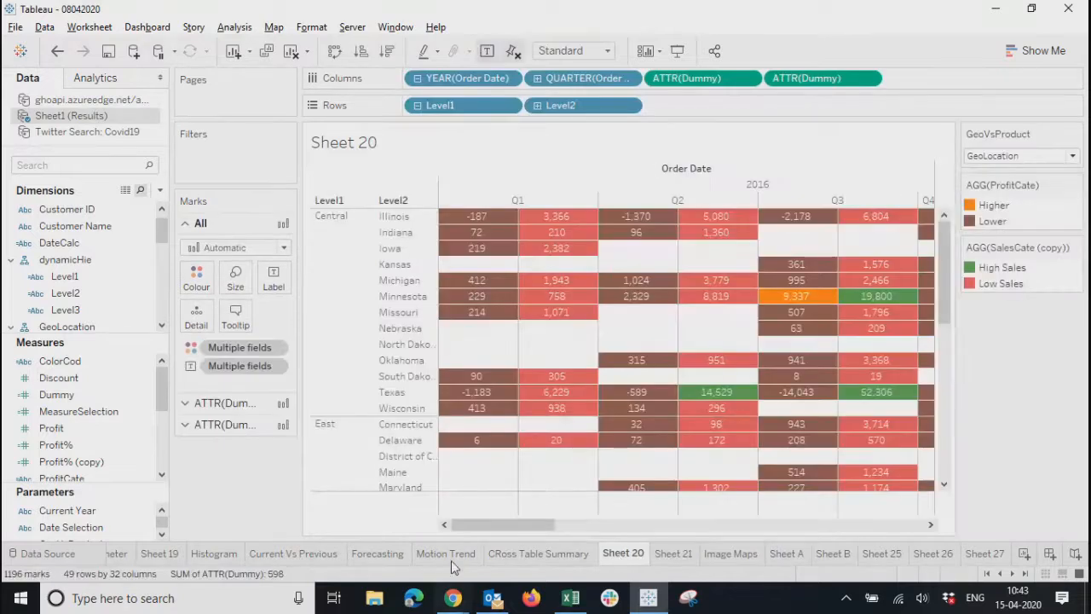
left_click(448, 556)
left_click(379, 556)
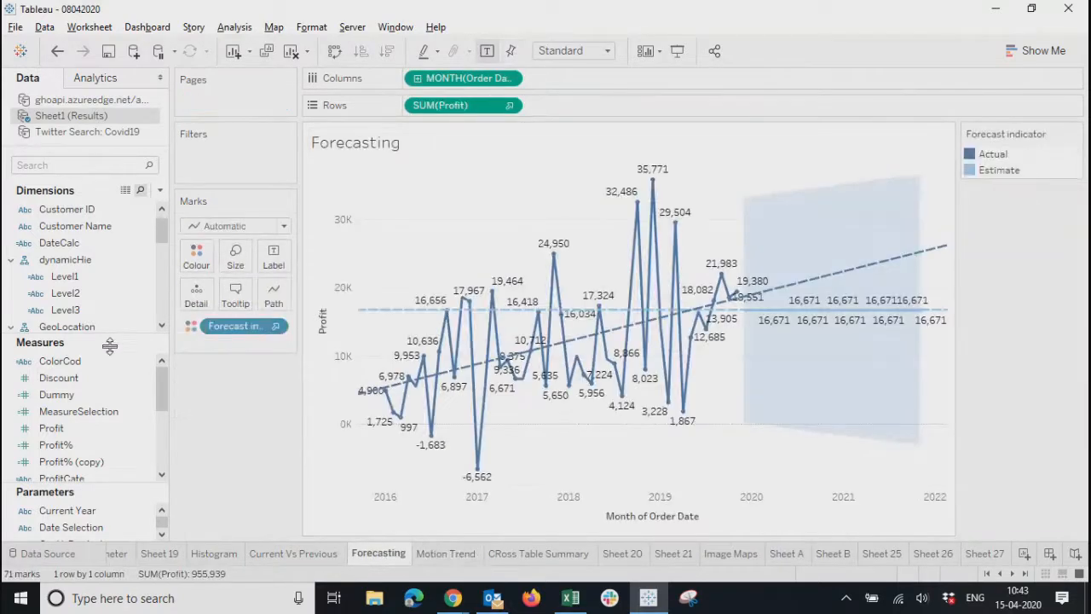
left_click_drag(112, 334, 112, 286)
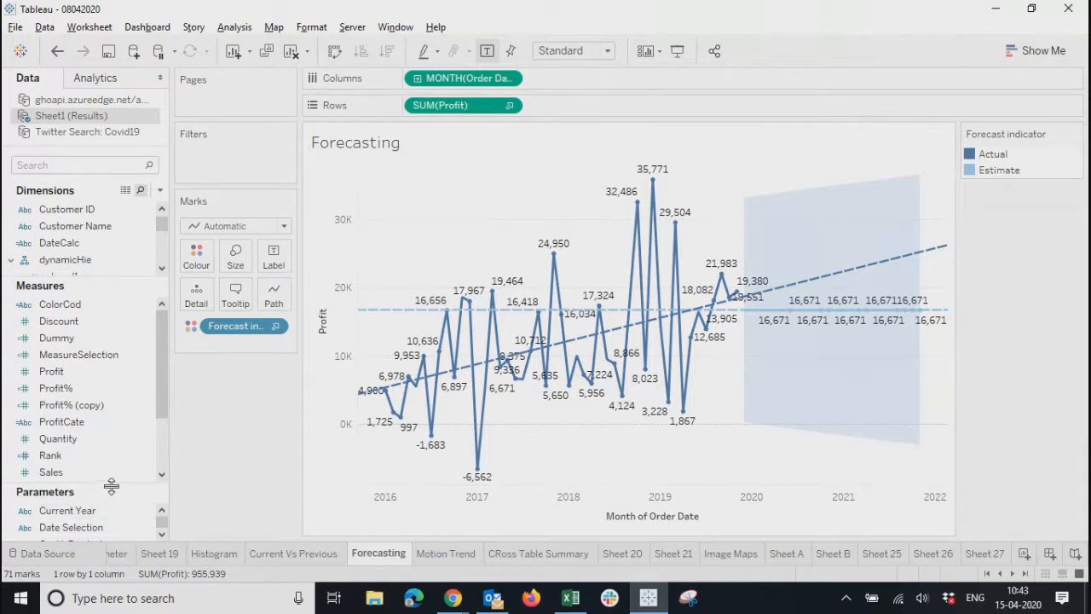
left_click_drag(112, 486, 111, 461)
left_click_drag(166, 358, 165, 461)
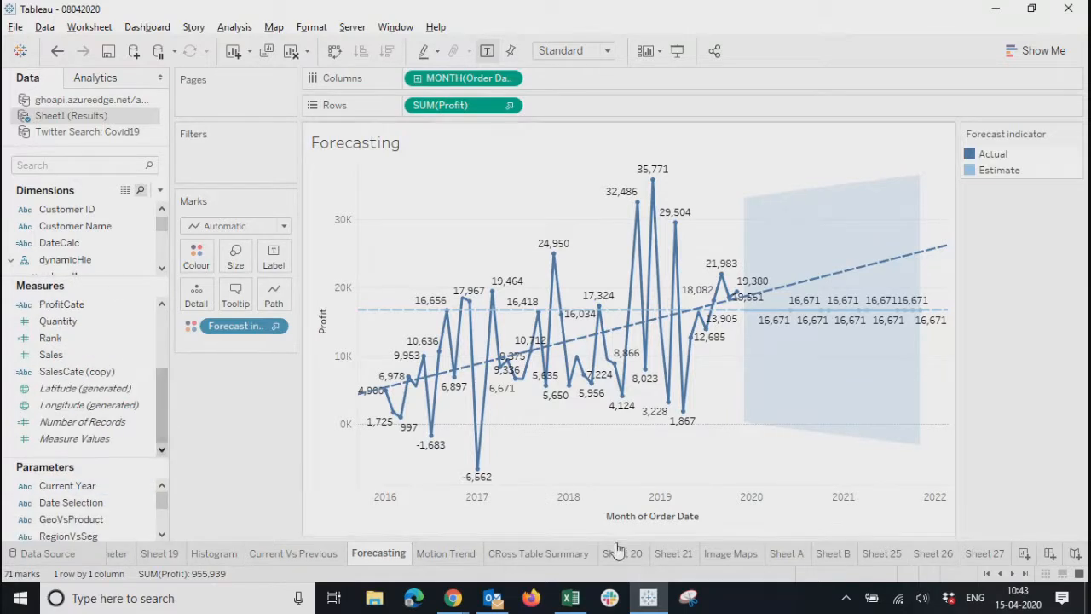
Return to Sheet 21 and examine the dimensions at the end of the Sheet1 (Results) field list
left_click(673, 554)
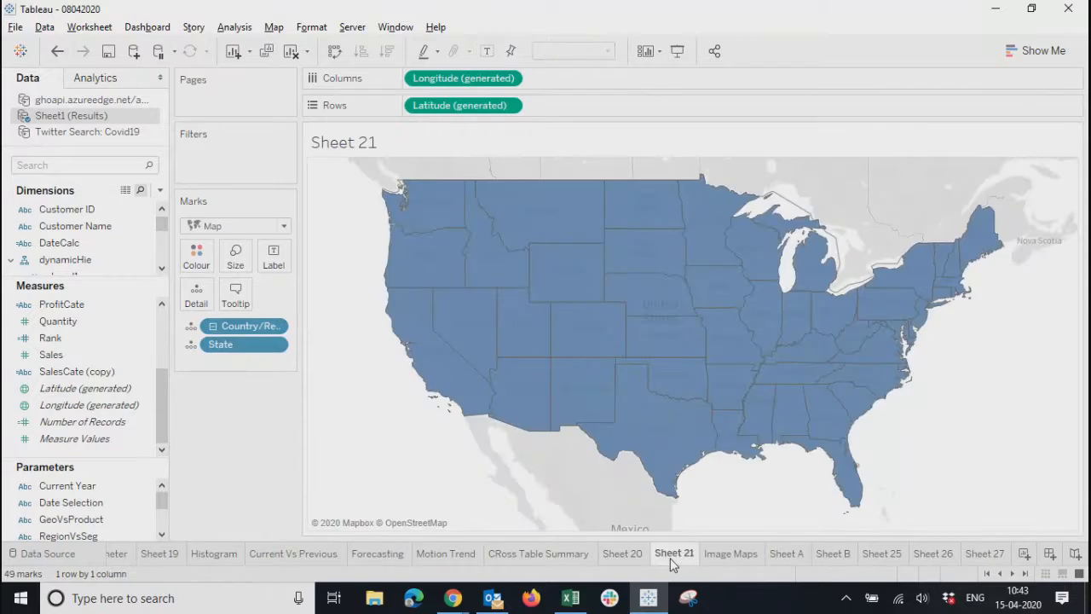
left_click_drag(161, 223, 162, 285)
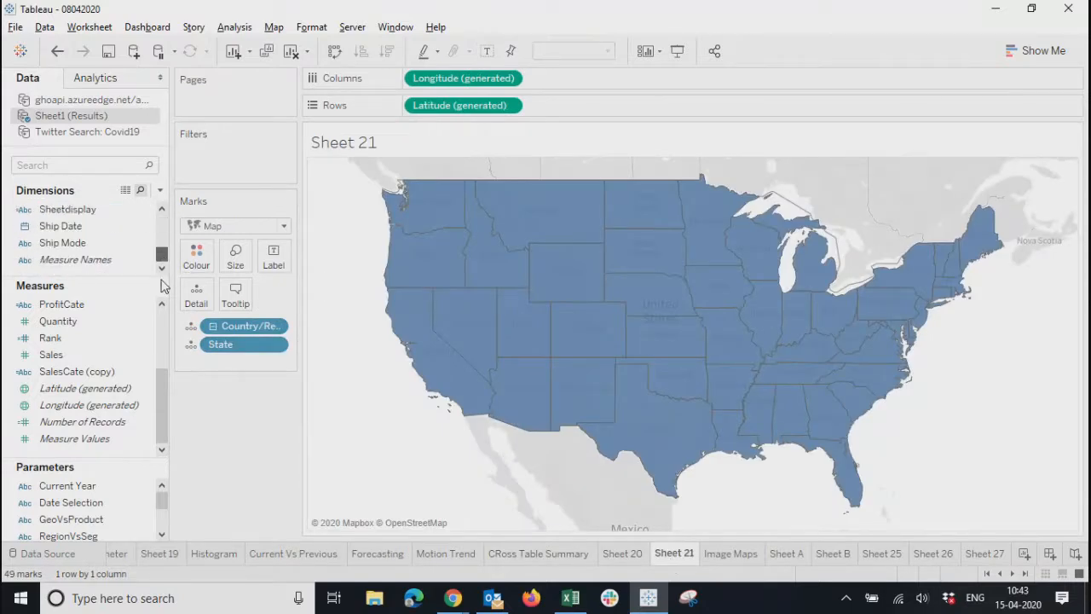
scroll(159, 537, "down", 2)
scroll(159, 543, "up", 2)
Review the charts on Forecasting, Current Vs Previous, Histogram and Motion Trend, and the worksheets from Sheet 21 through Sheet 26
left_click(387, 552)
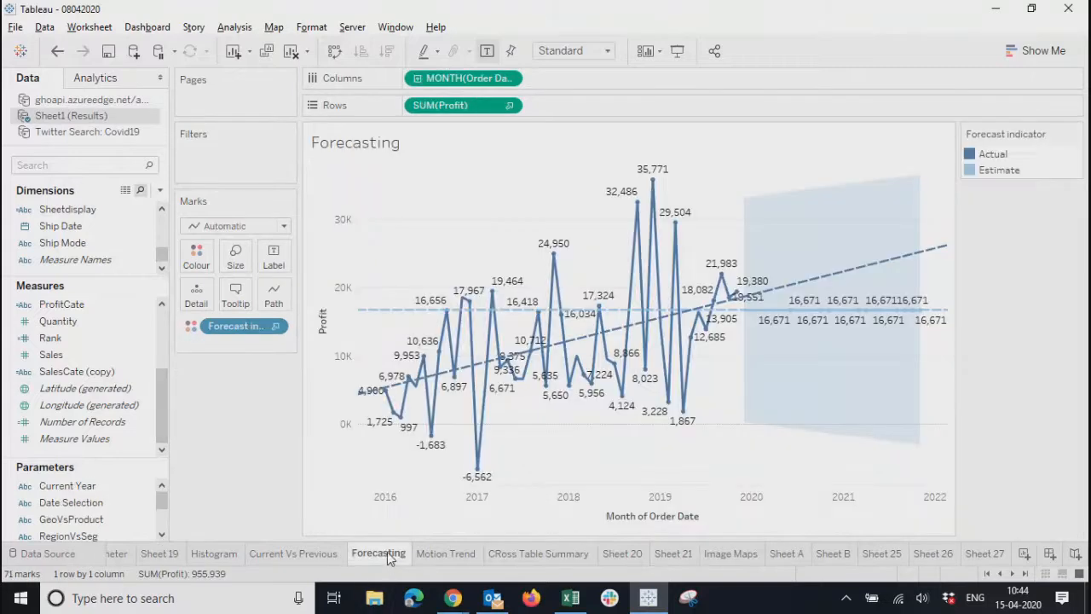
left_click(305, 554)
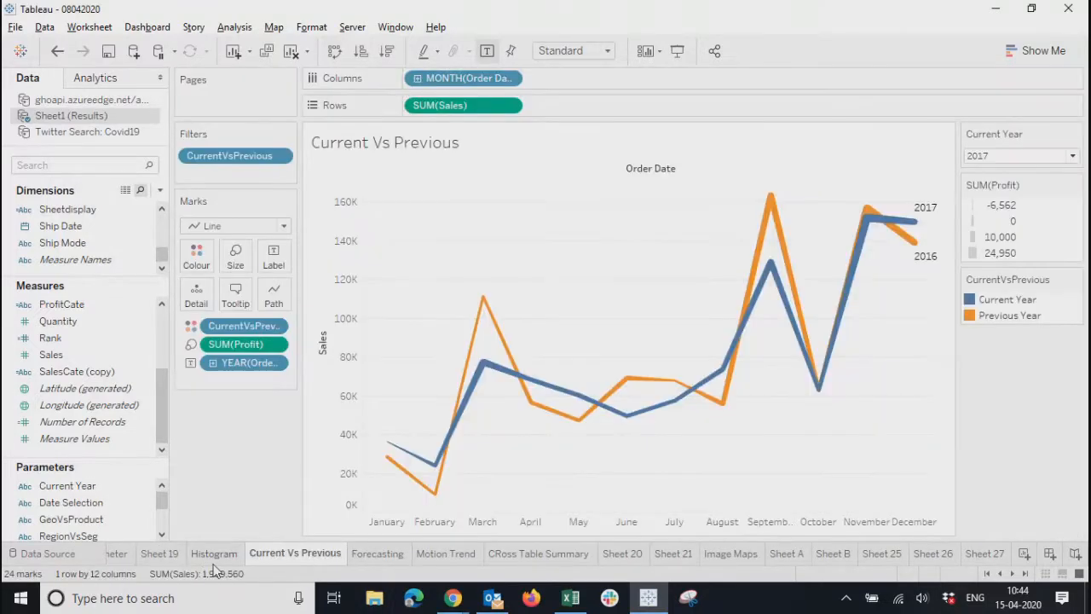
left_click(215, 555)
left_click(426, 555)
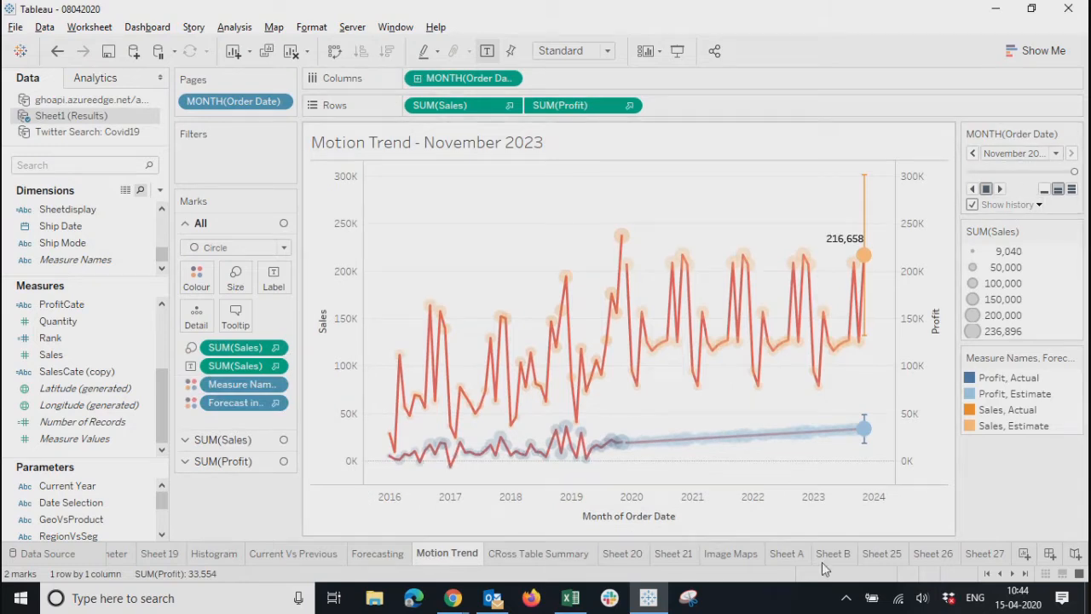
left_click(680, 554)
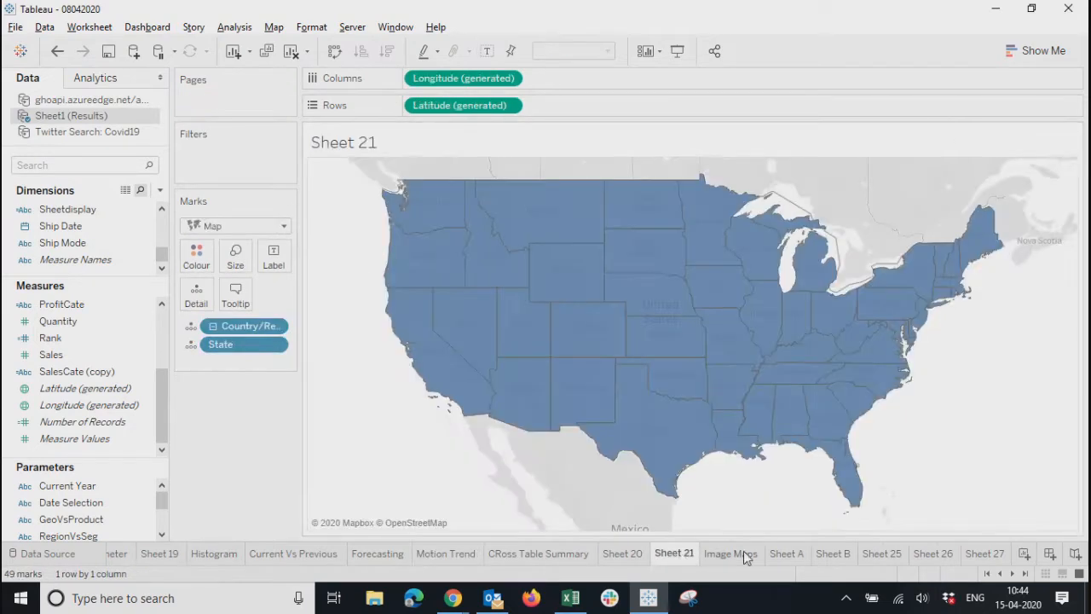
left_click(743, 553)
left_click(786, 553)
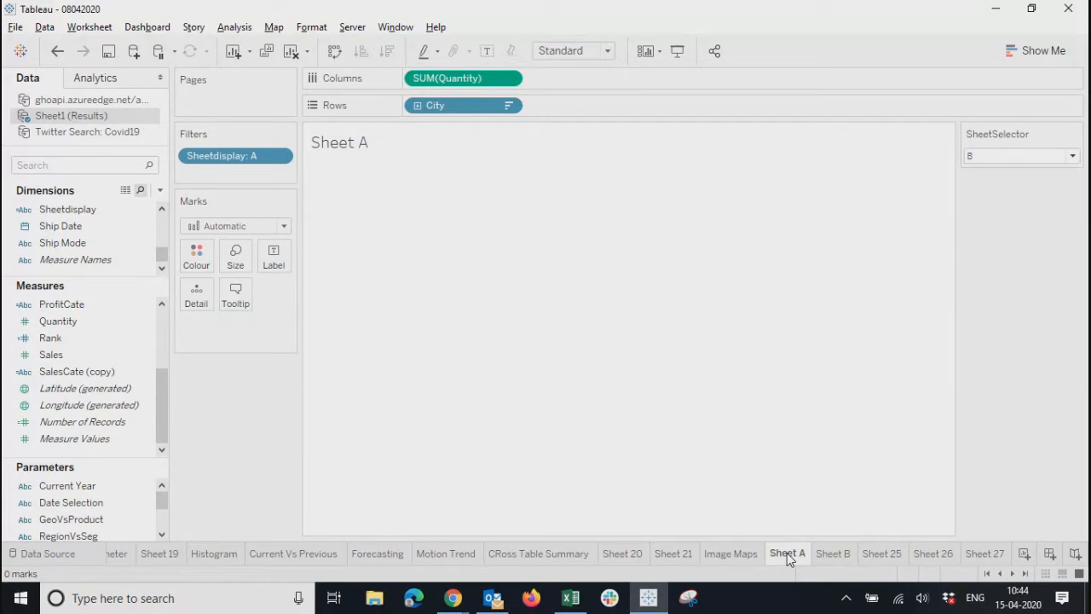
left_click(839, 556)
left_click(882, 554)
left_click(932, 554)
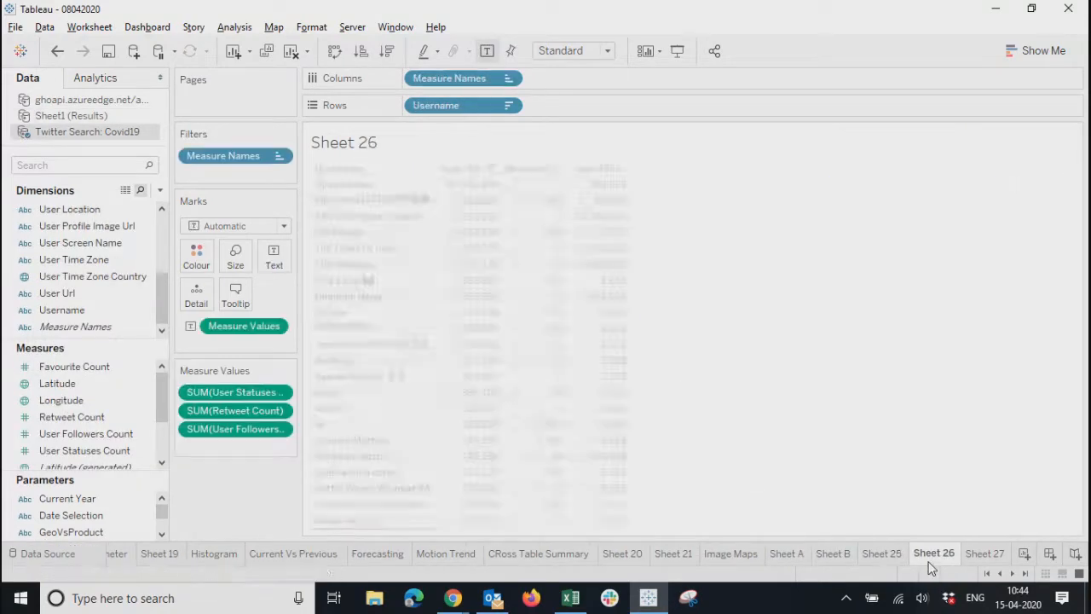
Review the worksheets in reverse order from Sheet 21 through Motion Trend, Forecasting, Current Vs Previous and Histogram to Sheet 19
right_click(653, 555)
left_click(604, 556)
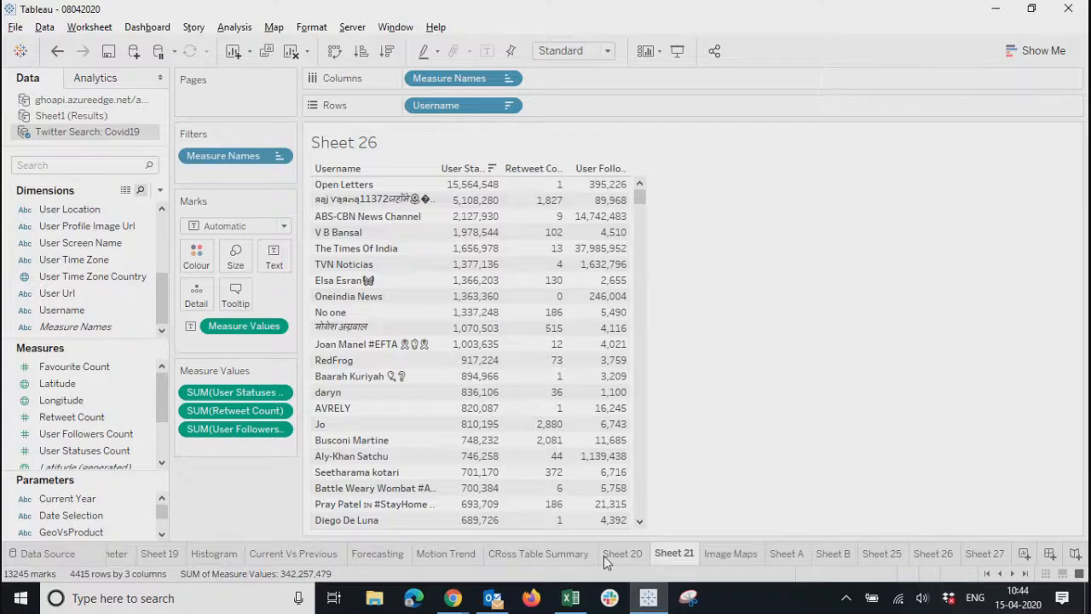
left_click(603, 556)
left_click(539, 554)
left_click(458, 556)
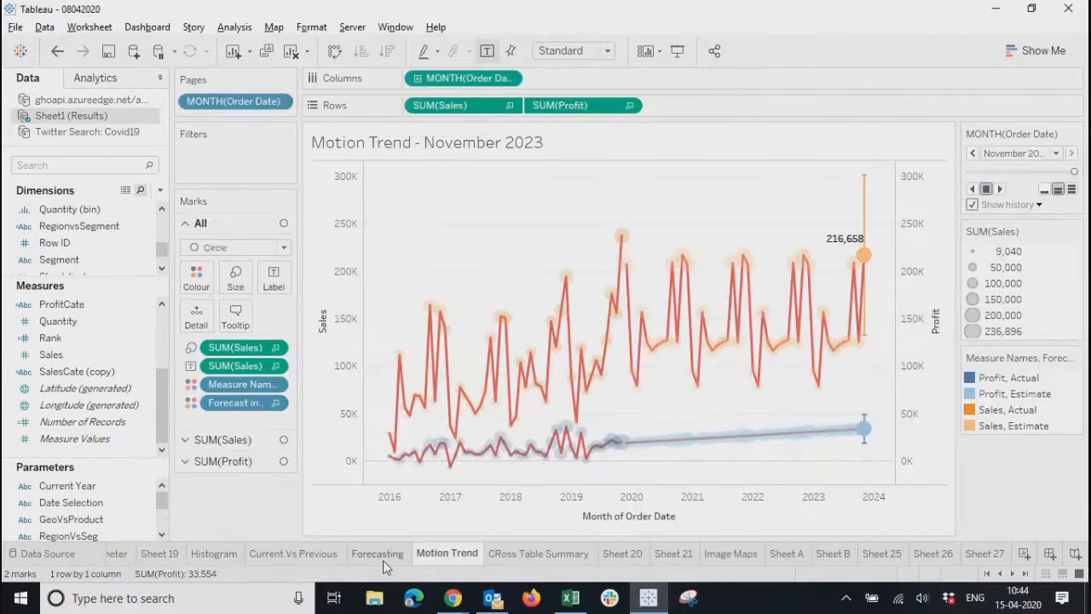
left_click(378, 555)
left_click(315, 555)
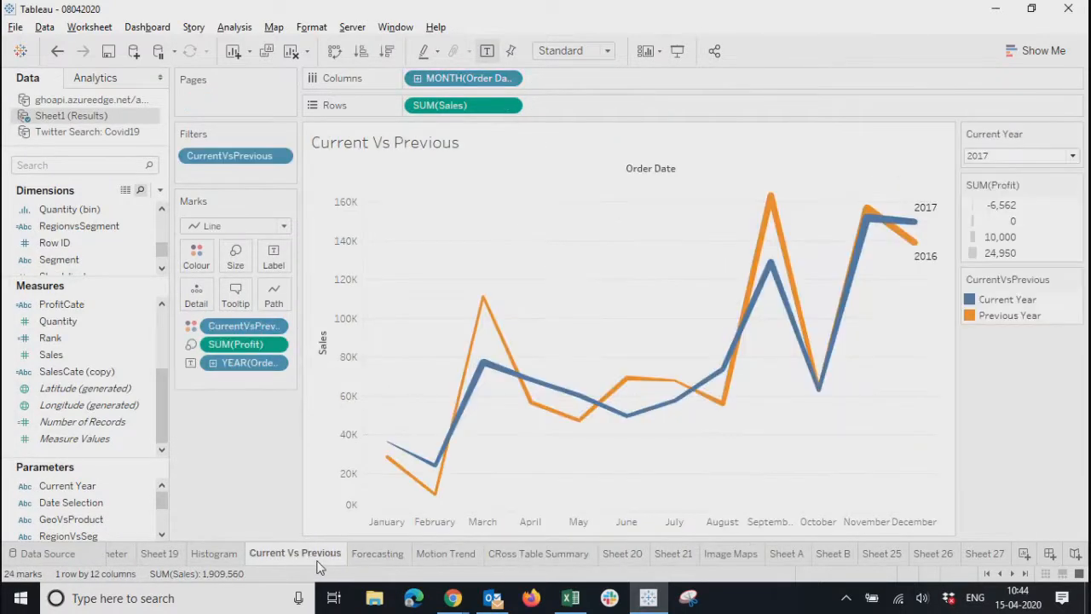
left_click(225, 555)
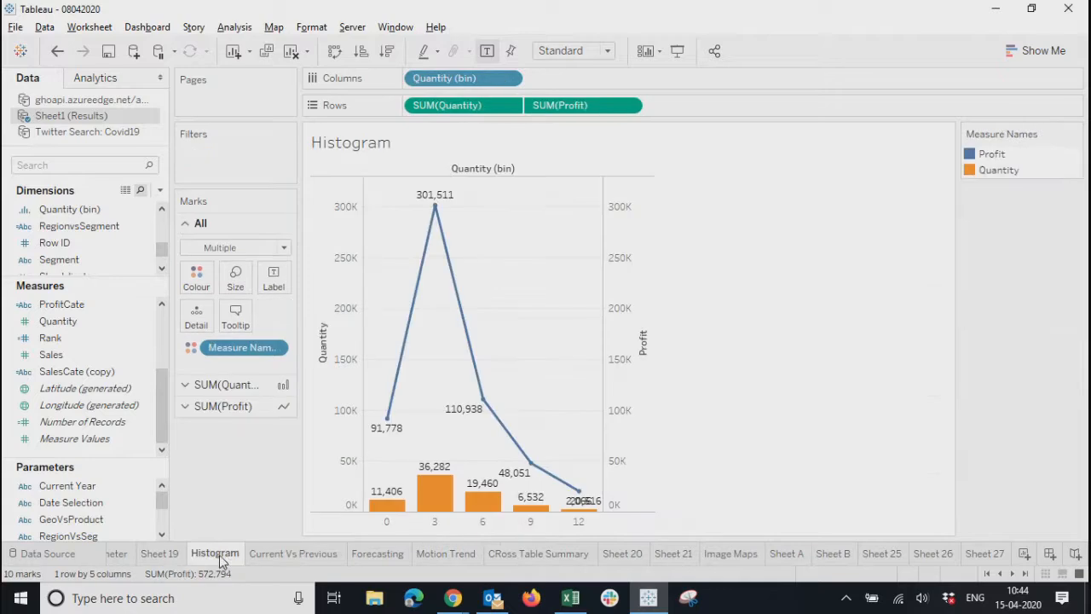
left_click(163, 555)
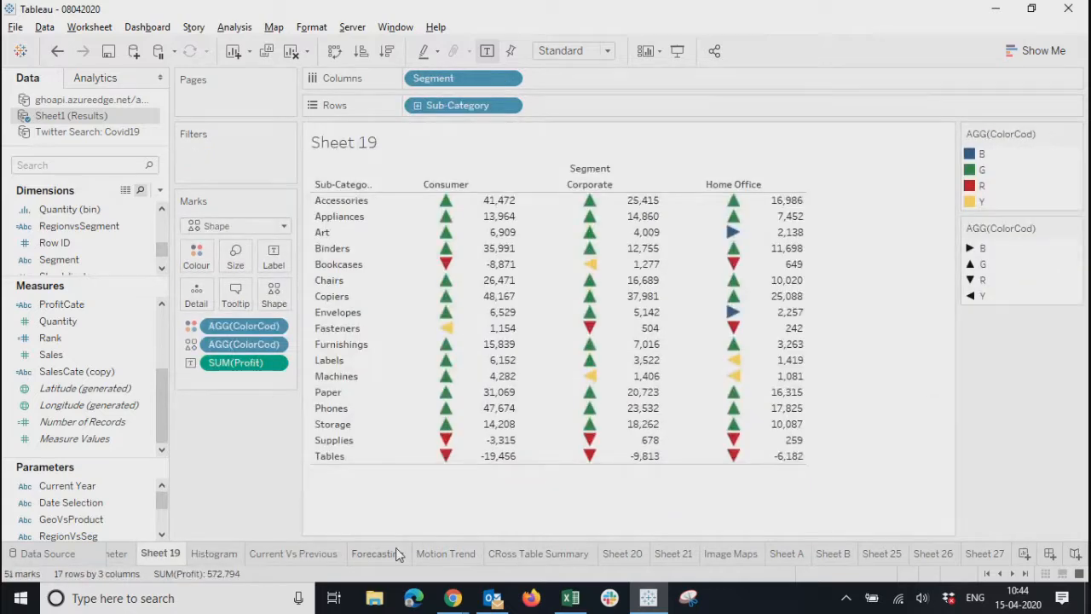
Open the Motion Trend worksheet and examine its measures, including the generated fields, and its parameters, giving the measures list slightly more room
left_click(396, 549)
left_click(461, 550)
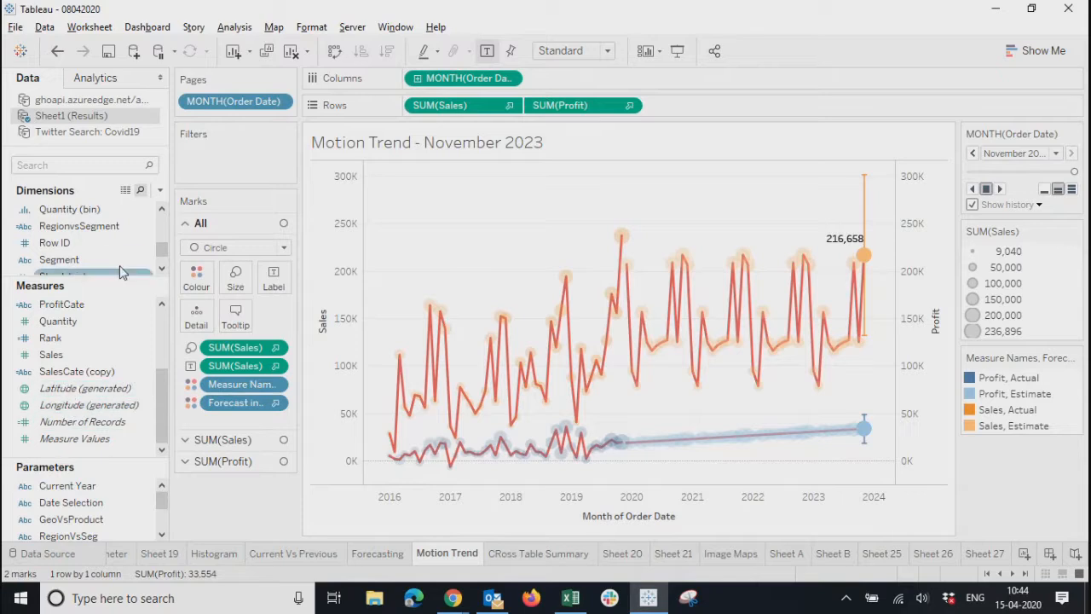
mouse_move(107, 295)
left_mouse_down()
mouse_move(102, 383)
mouse_move(105, 283)
left_mouse_up()
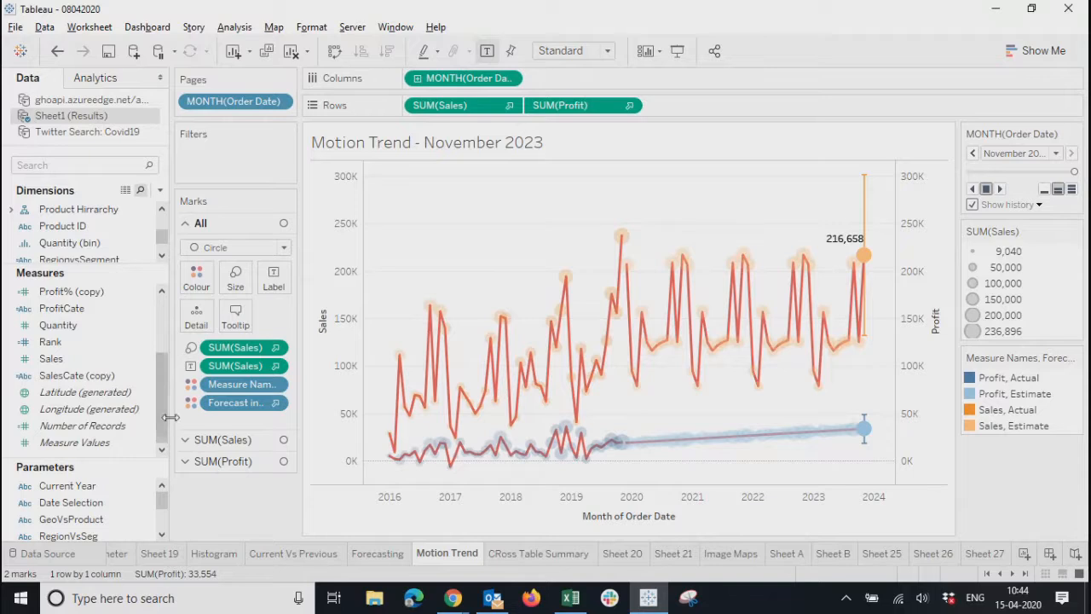
left_click_drag(166, 428, 165, 456)
left_click(40, 508)
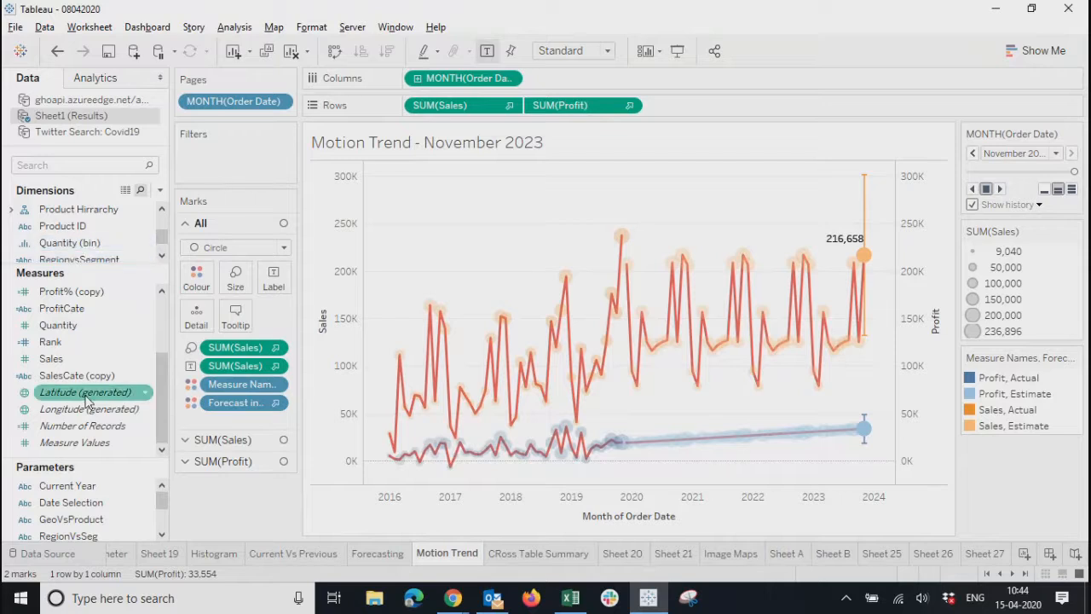
mouse_move(162, 503)
left_mouse_down()
mouse_move(164, 520)
mouse_move(162, 499)
left_mouse_up()
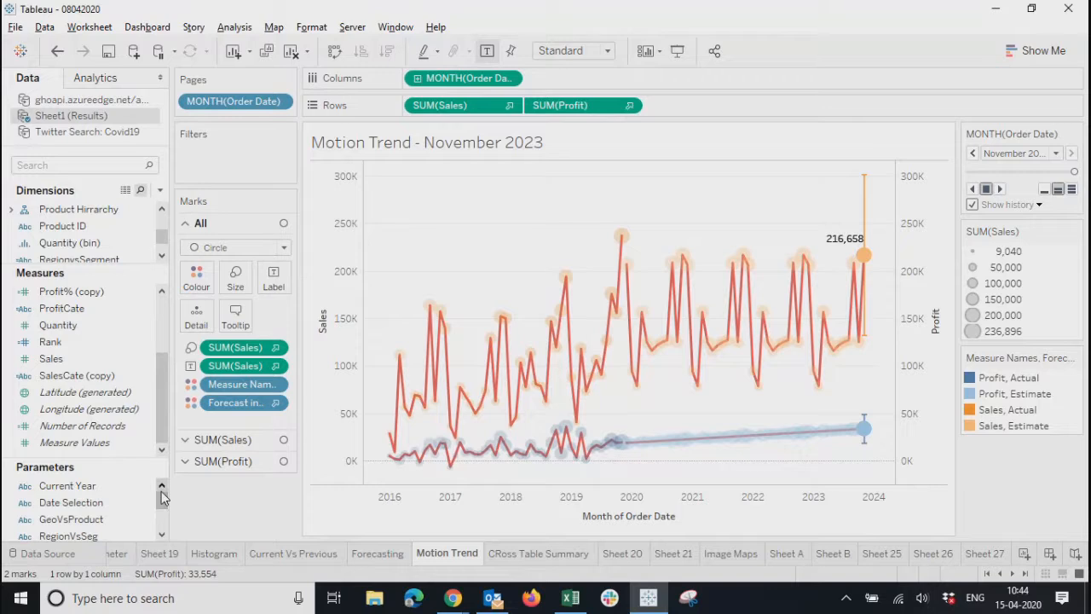
On Sheet 27, compare the measures and parameters of Twitter Search: Covid19, Sheet1 (Results) and the GHO indicator data source
left_click(979, 554)
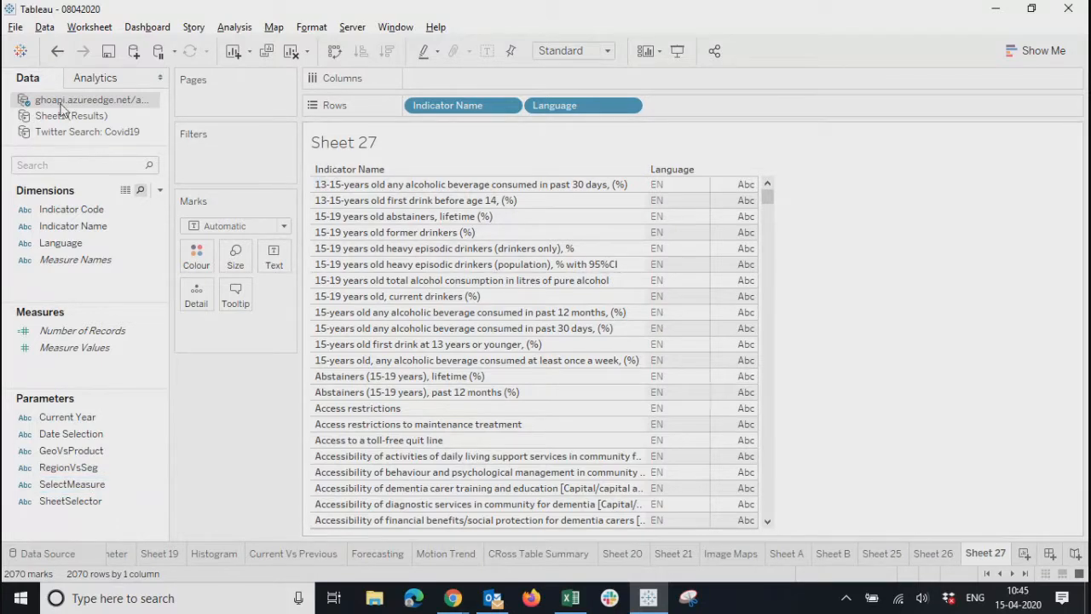
left_click(59, 133)
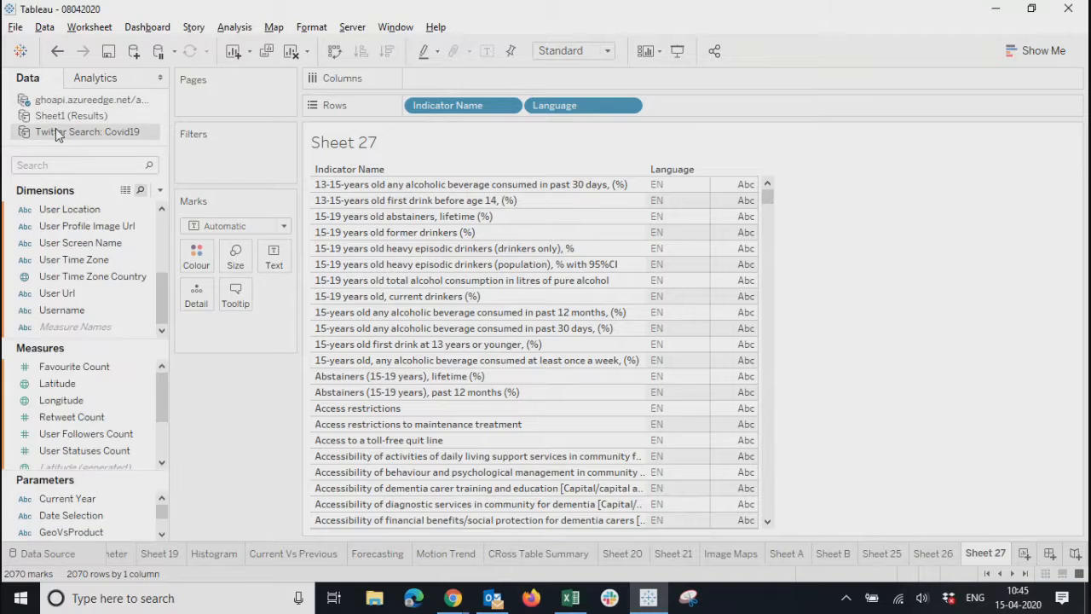
left_click_drag(120, 473, 112, 381)
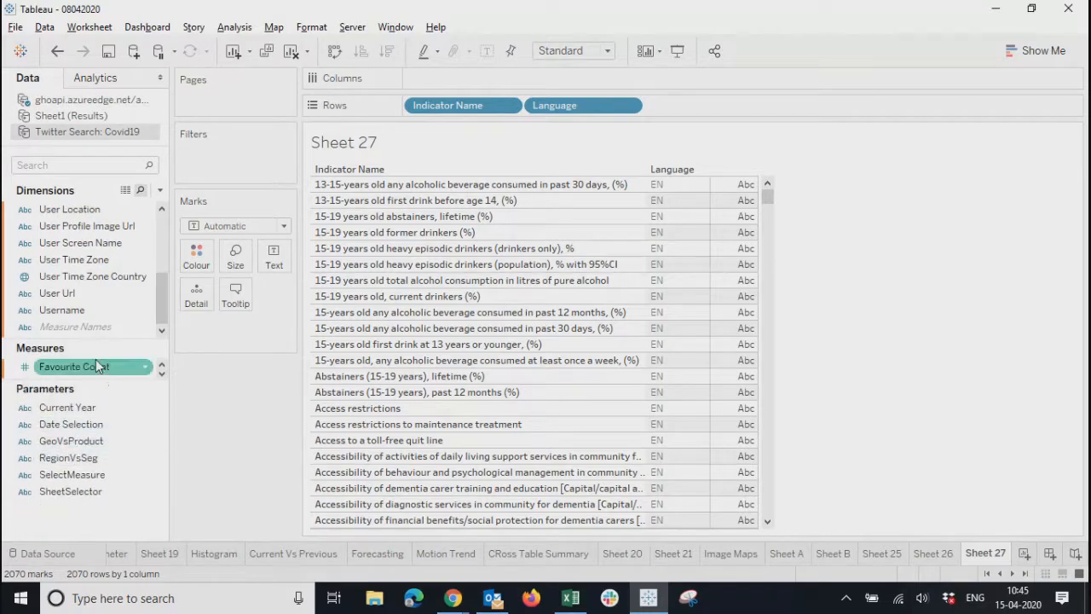
left_click_drag(91, 380, 87, 472)
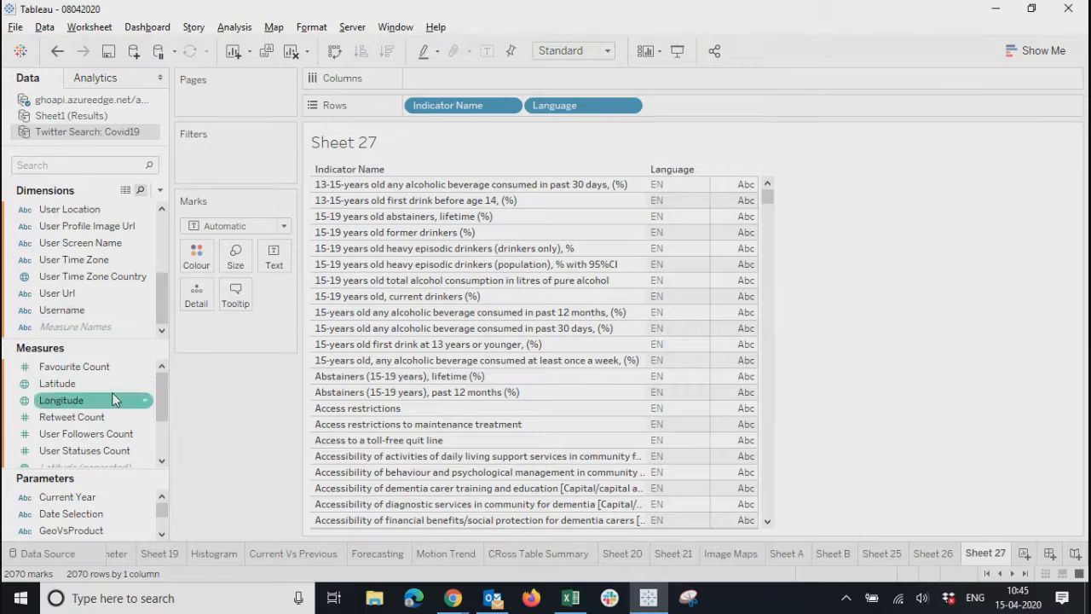
left_click(61, 118)
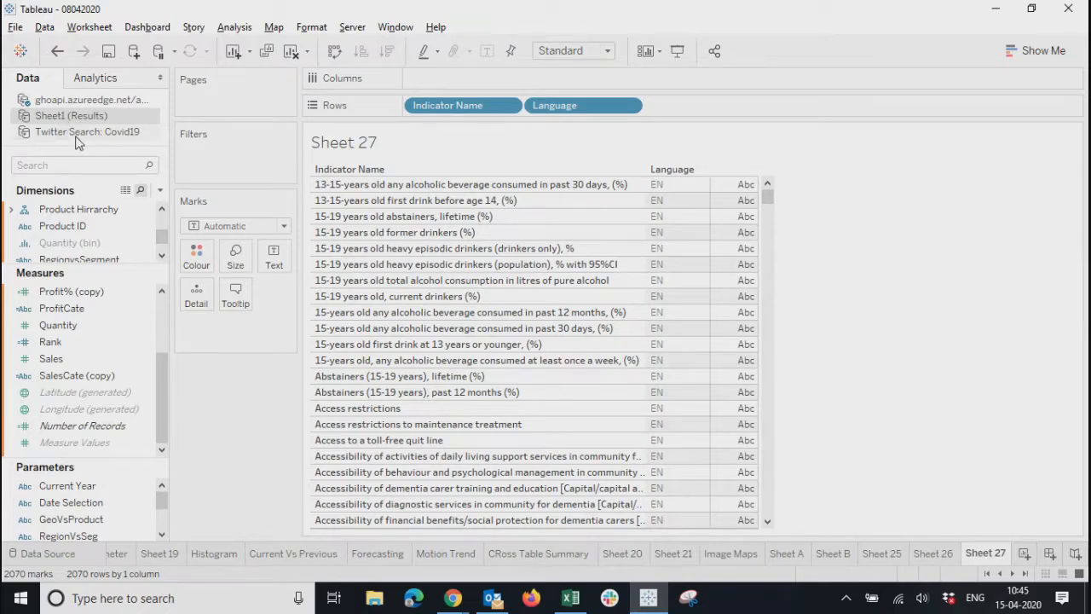
left_click(76, 134)
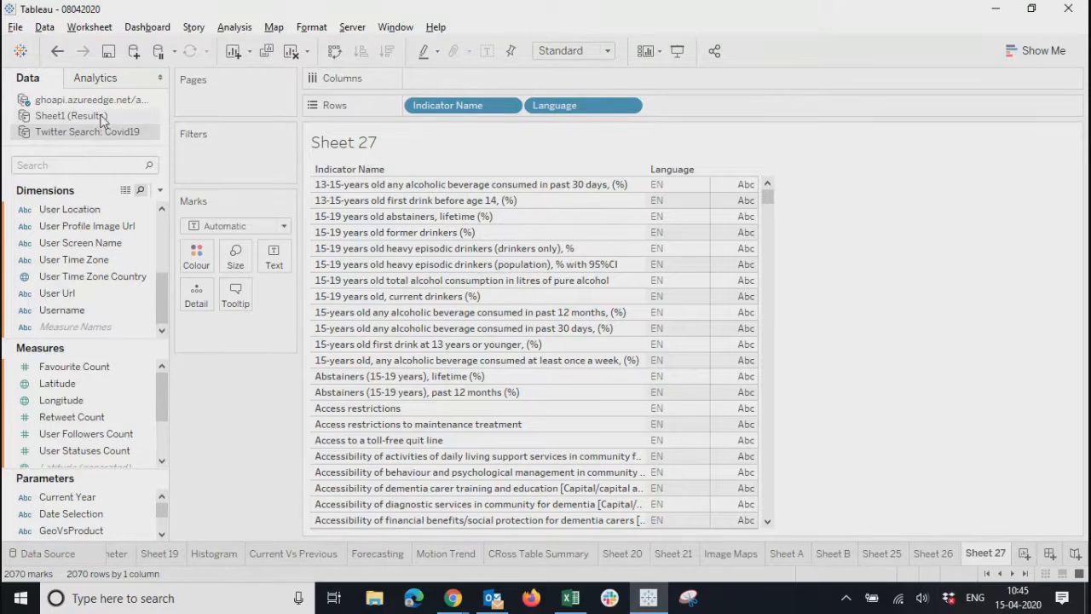
left_click(103, 115)
left_click(100, 101)
left_click(85, 417)
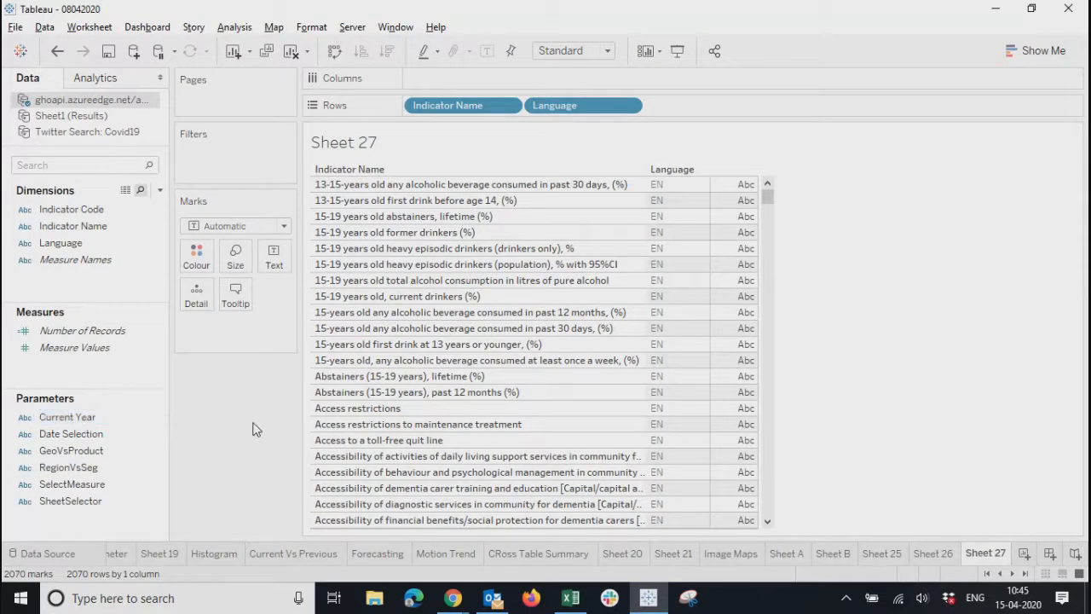
Close the ghoapi.azureedge.net indicator data source and accept deleting the sheets built on it
right_click(986, 555)
left_click(835, 266)
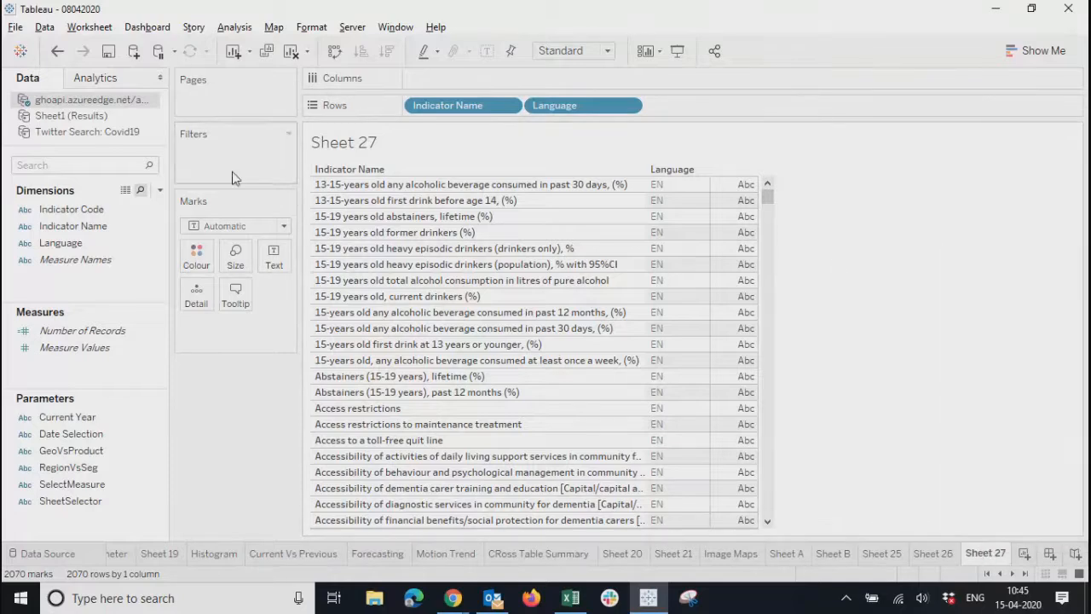
right_click(86, 104)
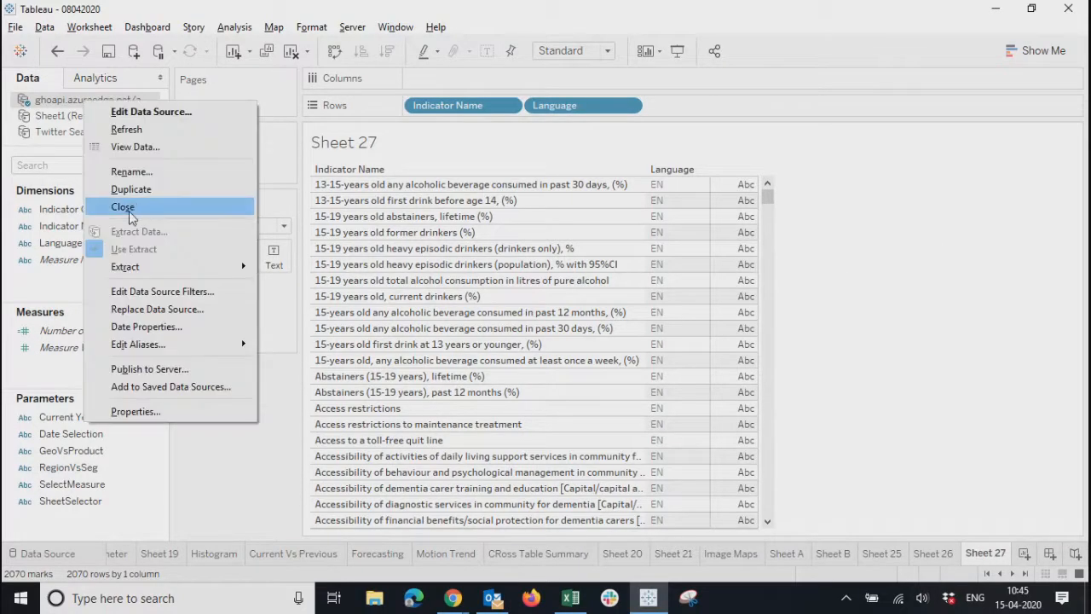
left_click(130, 212)
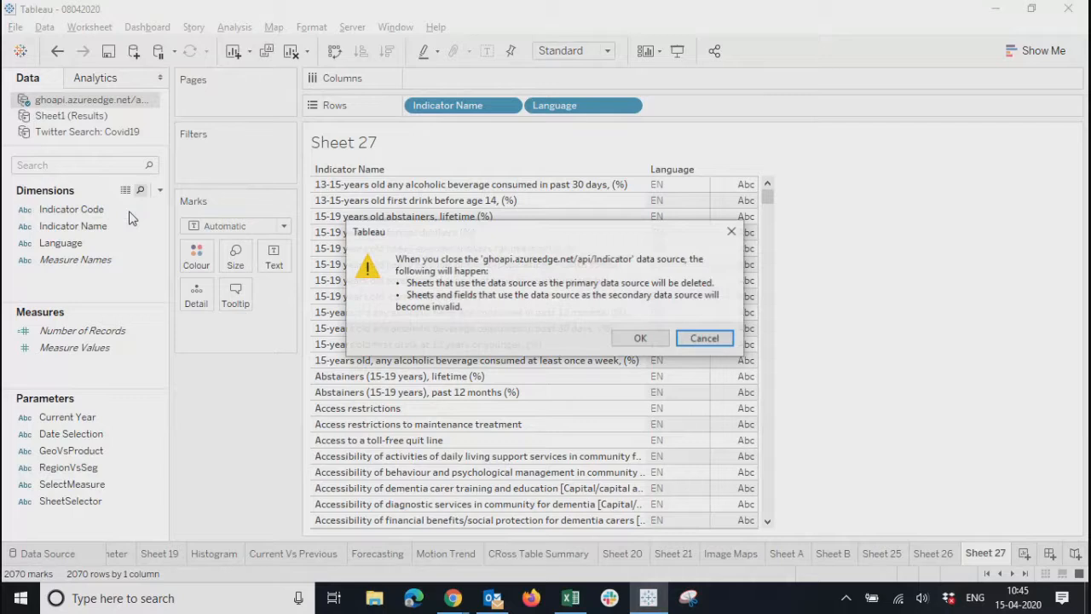
left_click(658, 339)
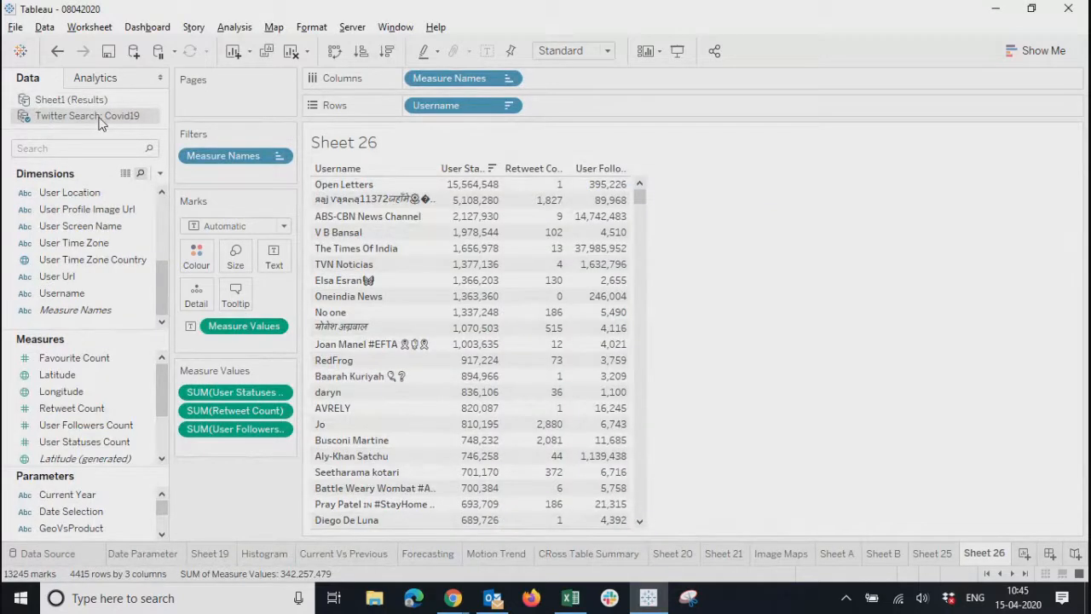
Close the Twitter Search: Covid19 data source and accept deleting the sheets built on it
right_click(99, 119)
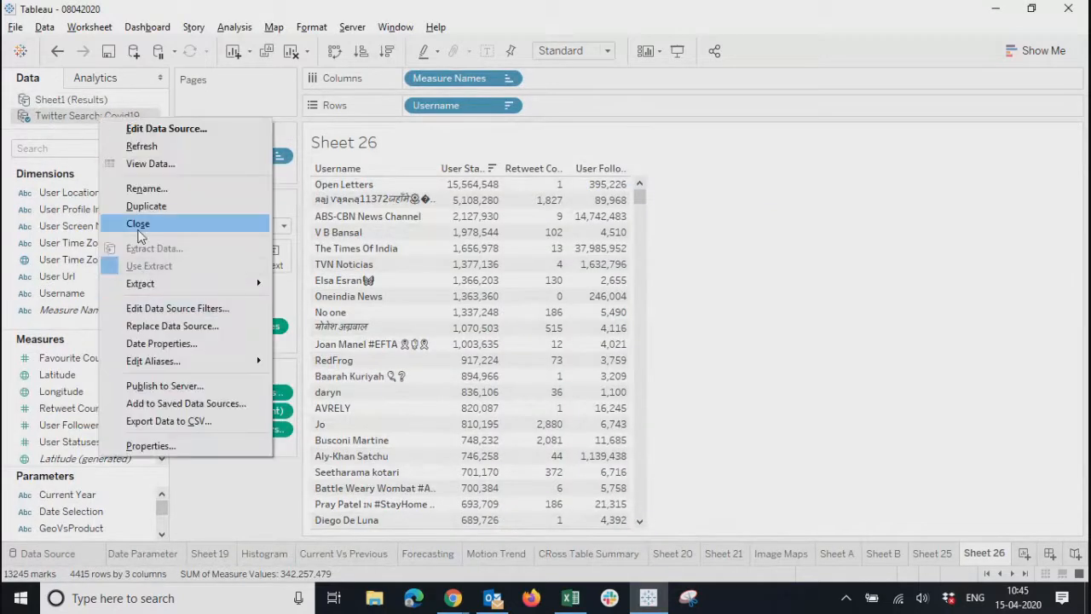
left_click(138, 223)
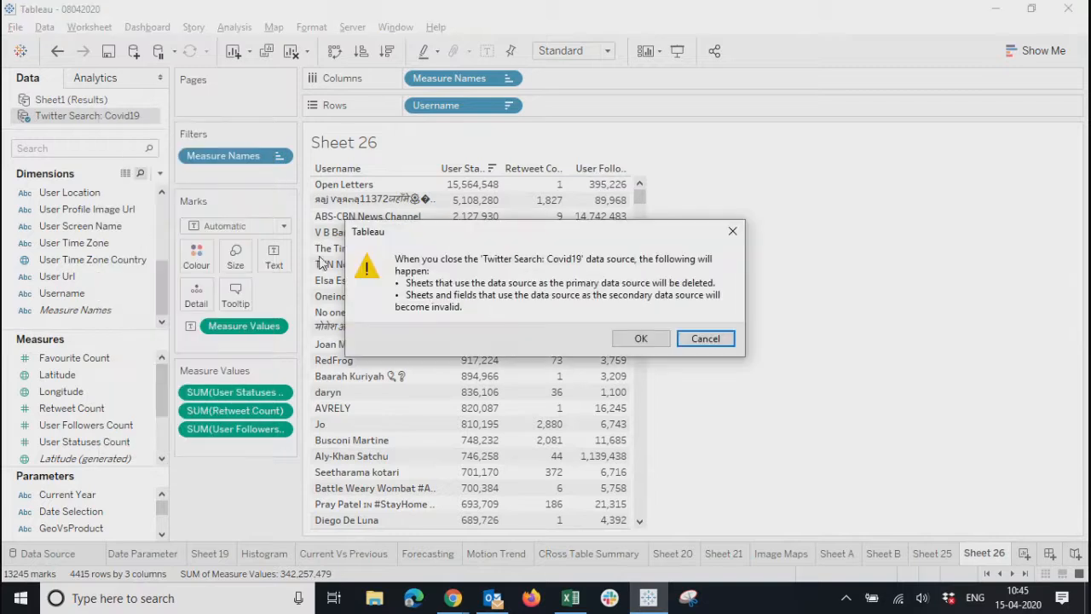
left_click(645, 343)
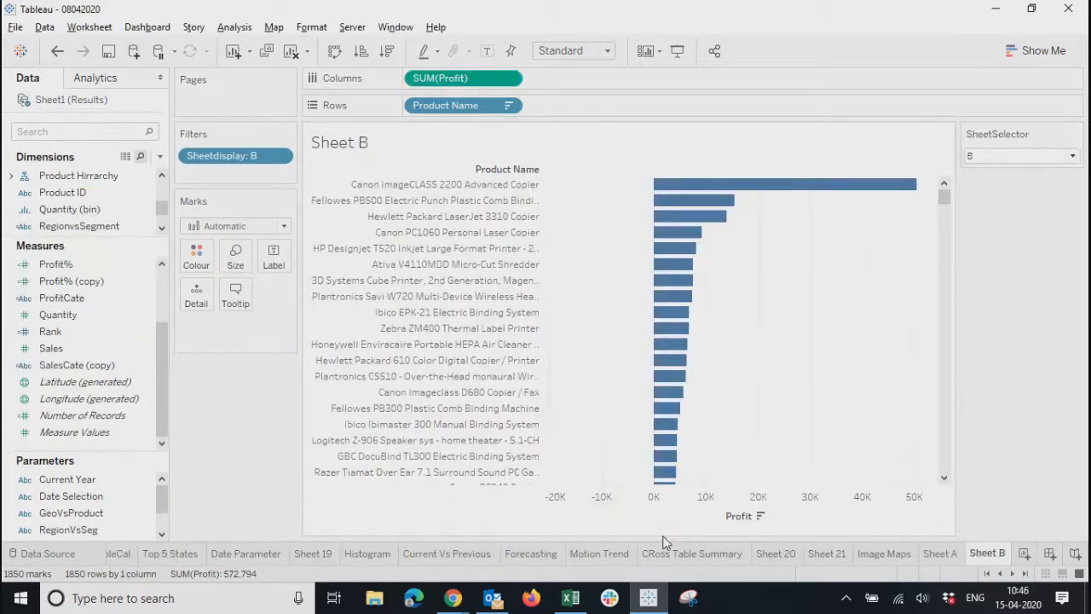
Check Sheet A and Image Maps, return to Sheet B, and save the workbook
left_click(941, 553)
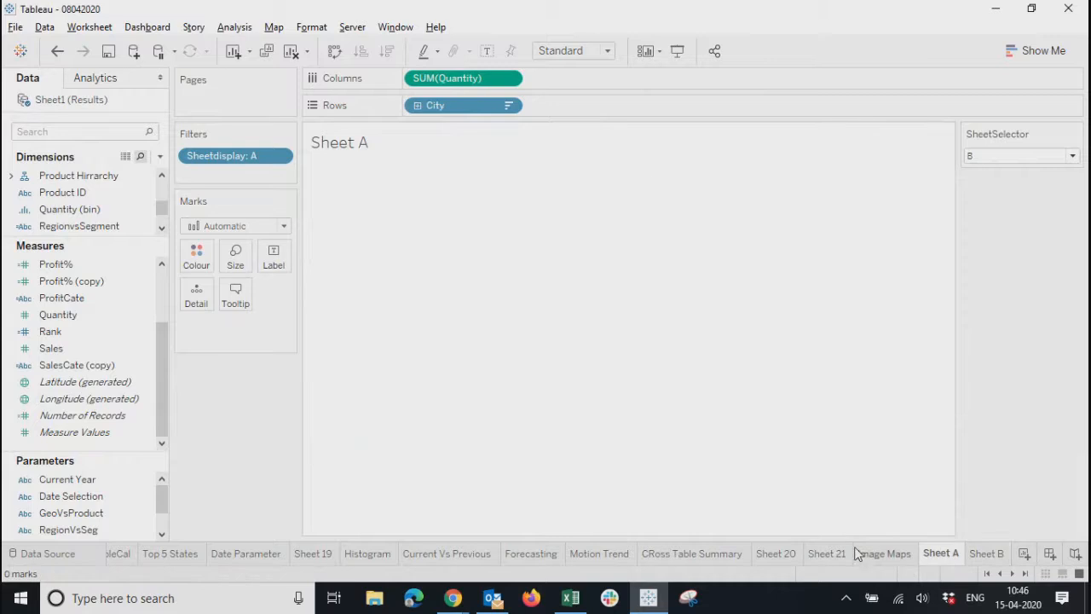
left_click(881, 550)
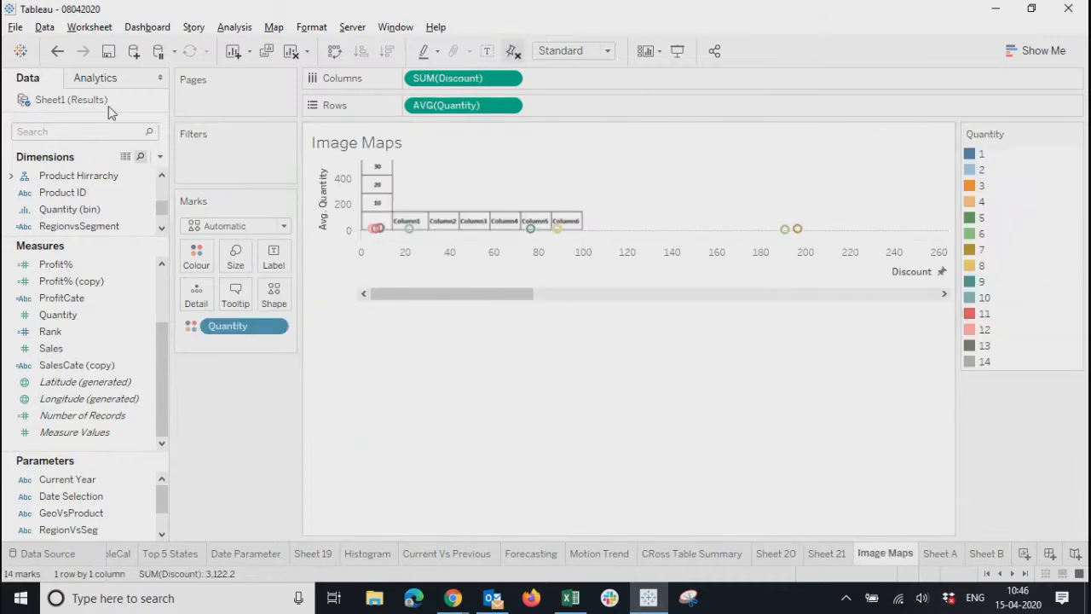
left_click(937, 554)
left_click(985, 554)
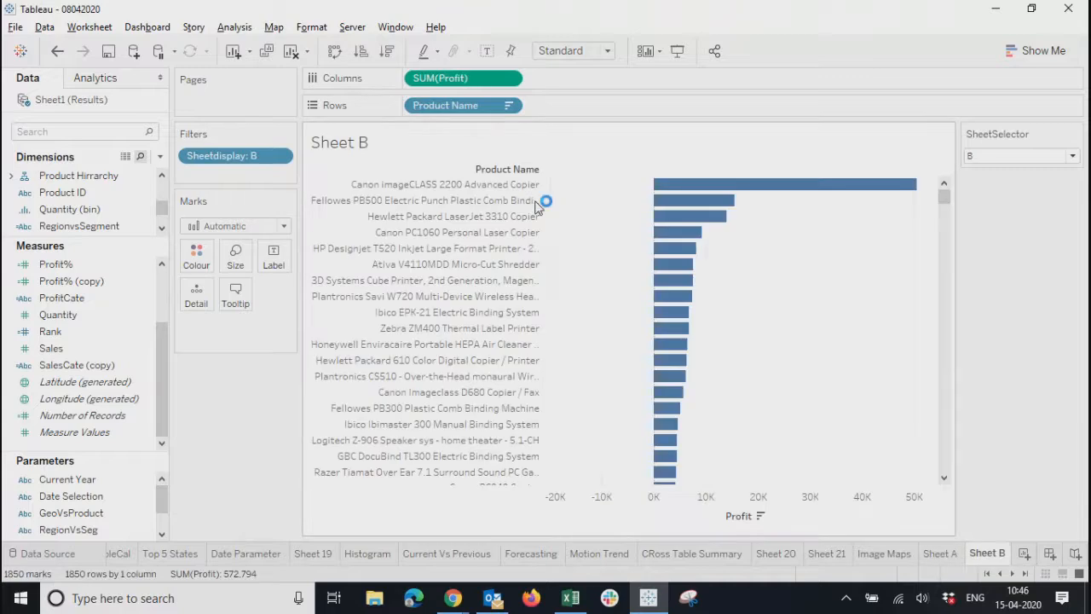
left_click(109, 52)
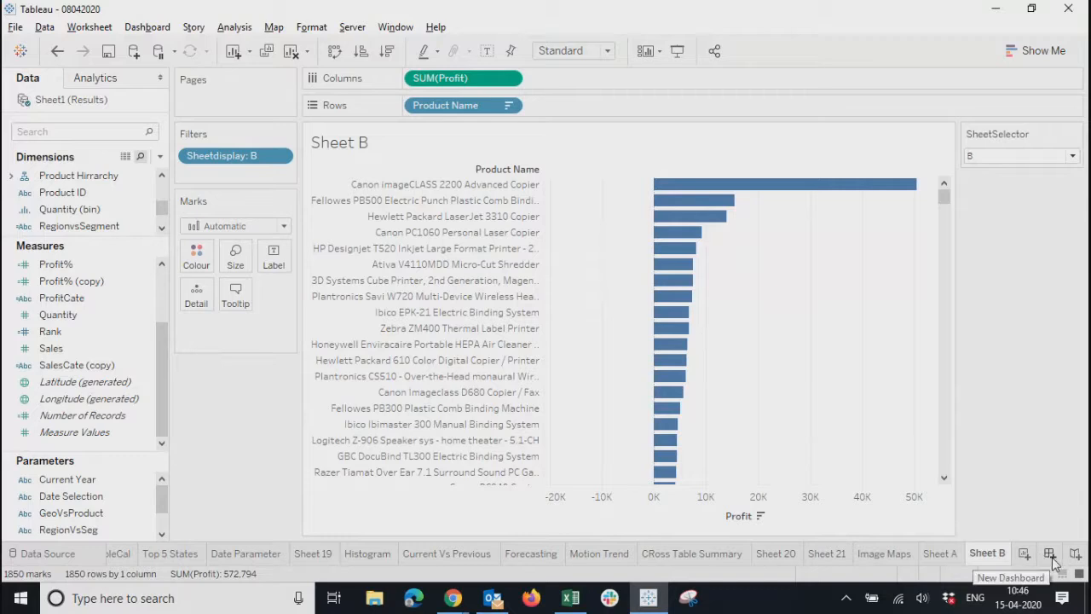
Create a new dashboard and look over its list of available sheets and its size settings
left_click(1050, 556)
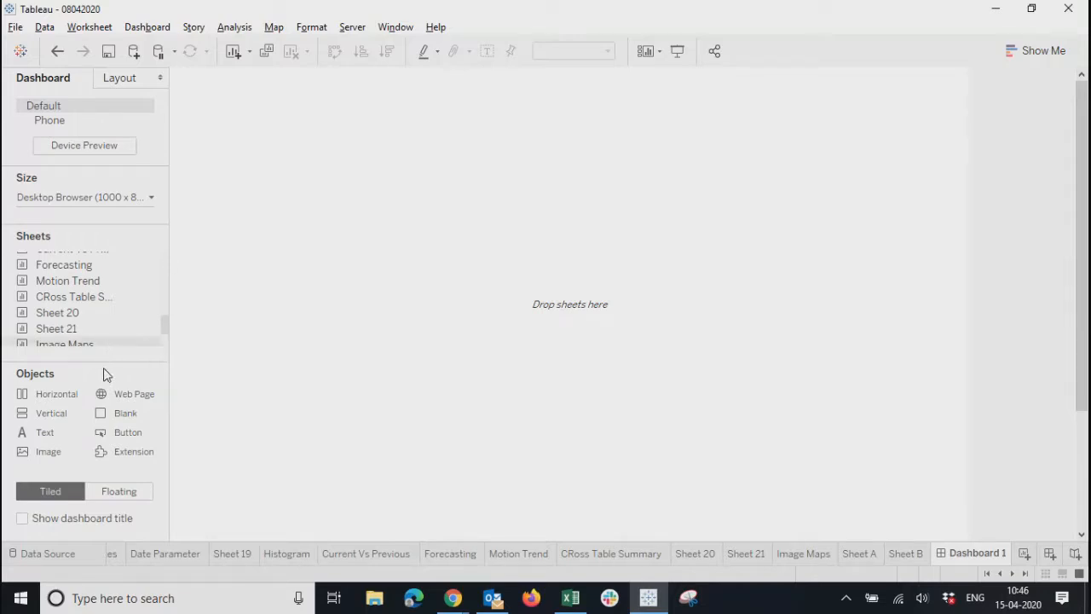
left_click_drag(165, 324, 168, 254)
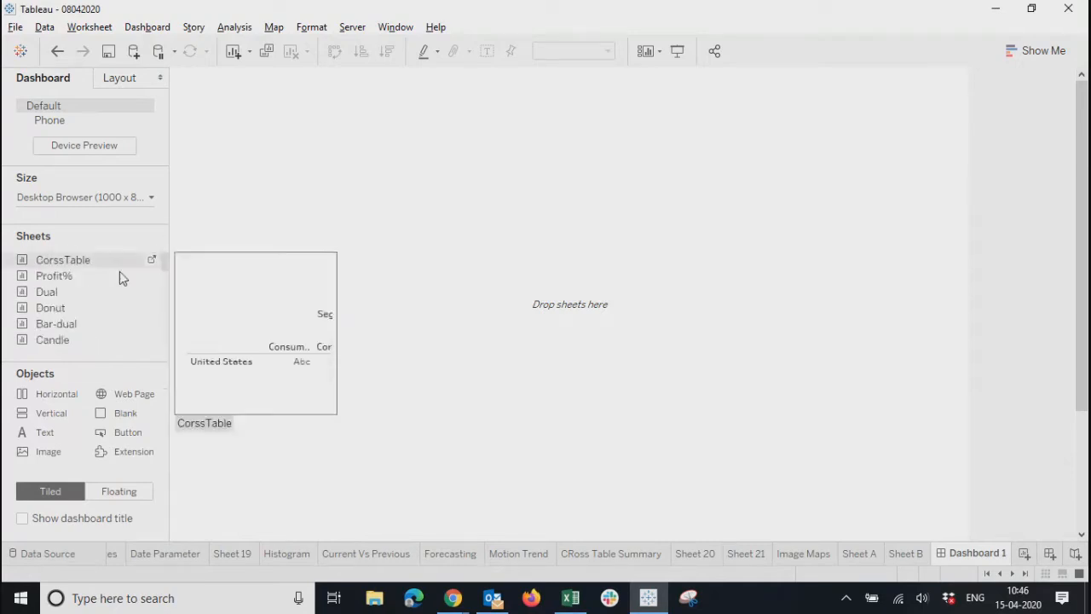
mouse_move(136, 335)
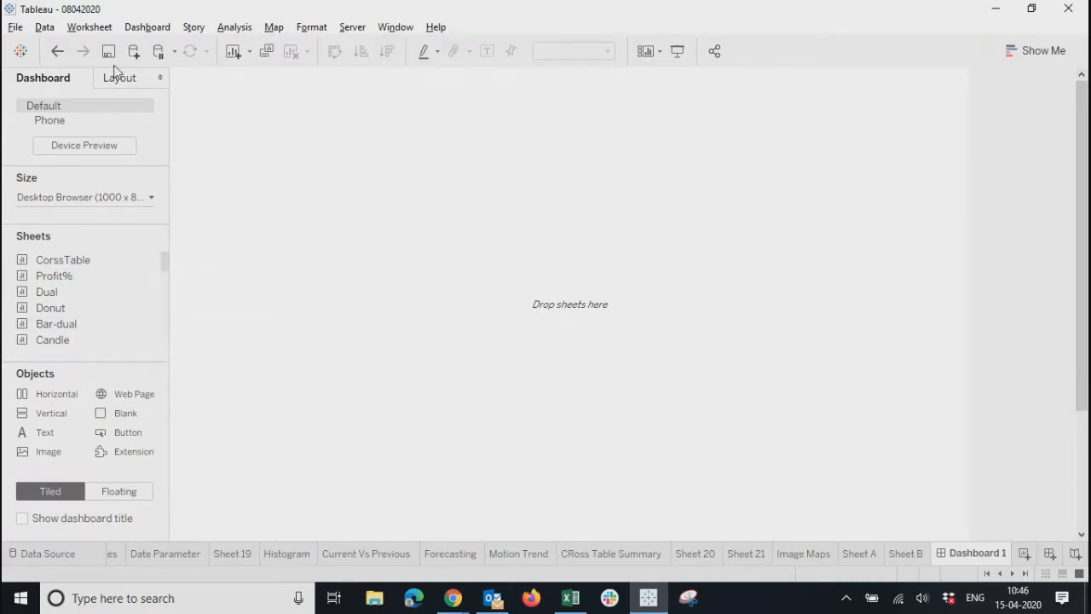
left_click(126, 201)
left_click(260, 225)
Compare the Phone layout's automatic and self-edited options, keeping automatic, and return to the Default layout
left_click(51, 120)
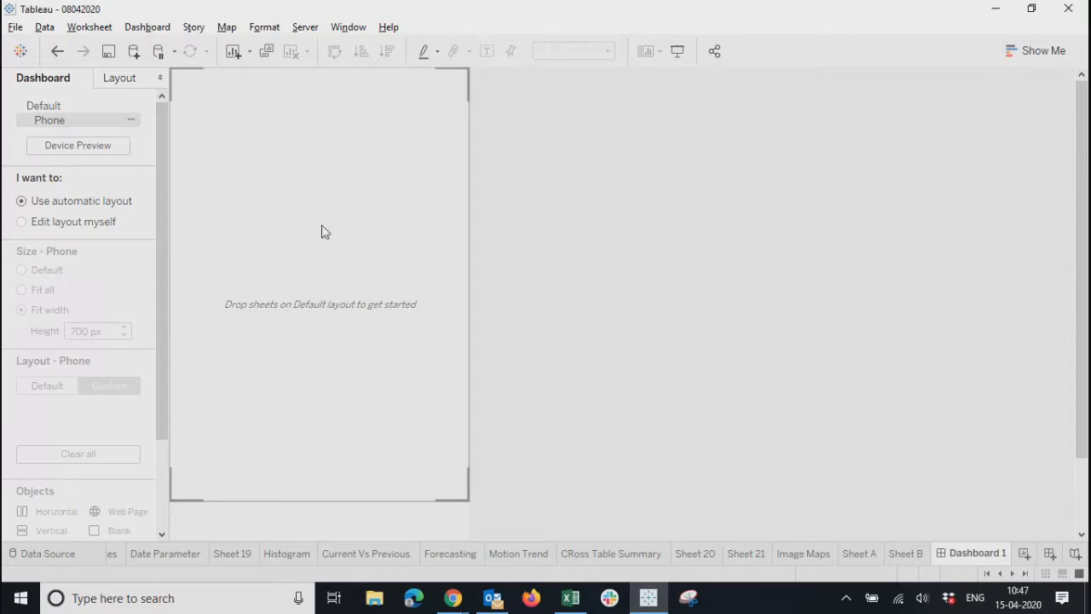
left_click(57, 225)
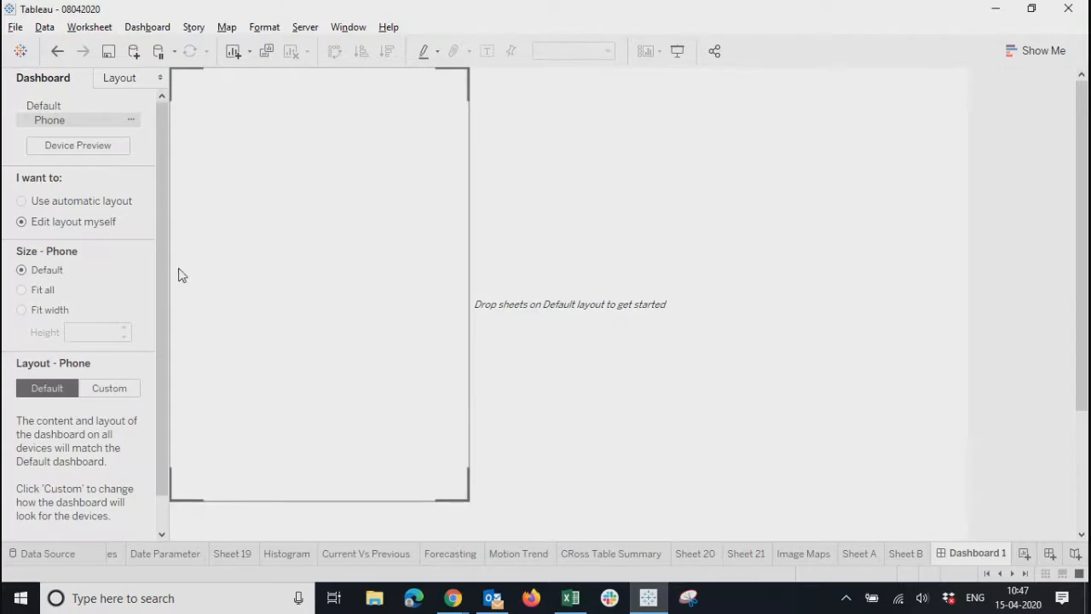
left_click(47, 203)
left_click_drag(160, 217, 148, 144)
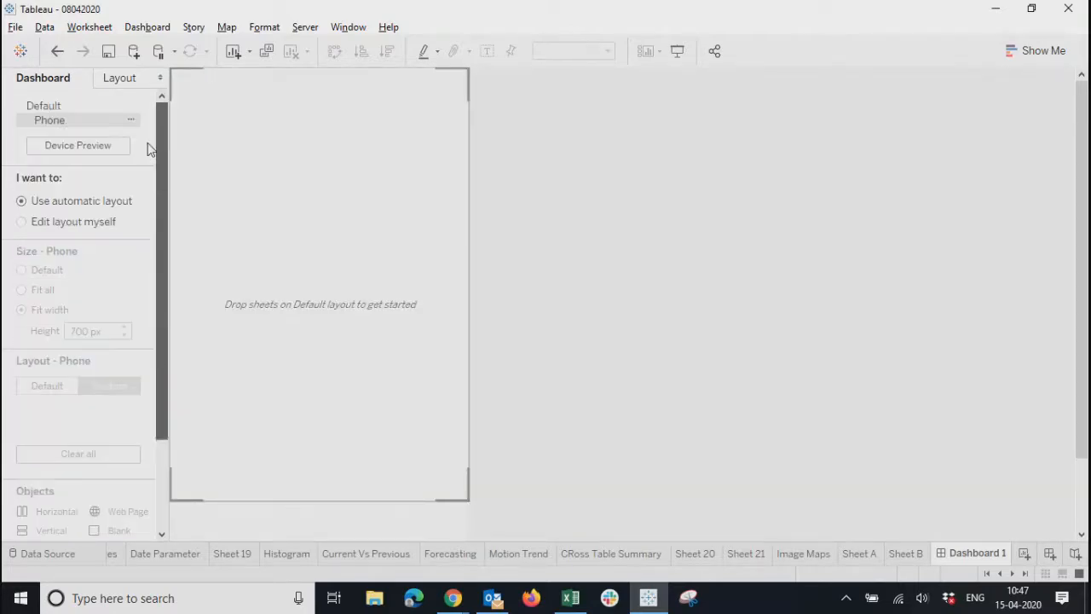
left_click(46, 106)
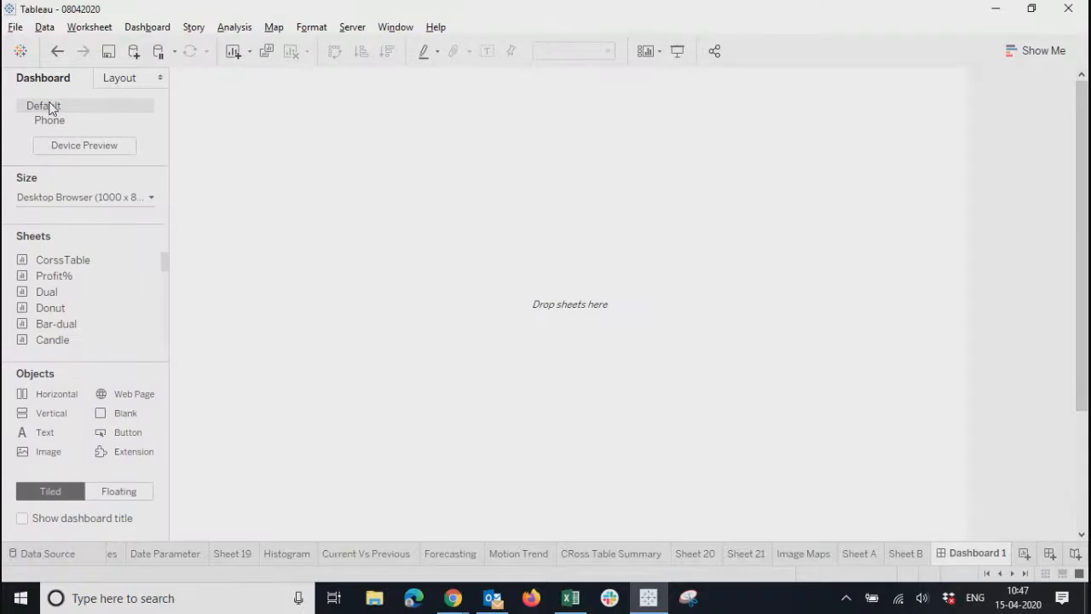
Change the dashboard's sizing from fixed to Automatic
left_click(104, 199)
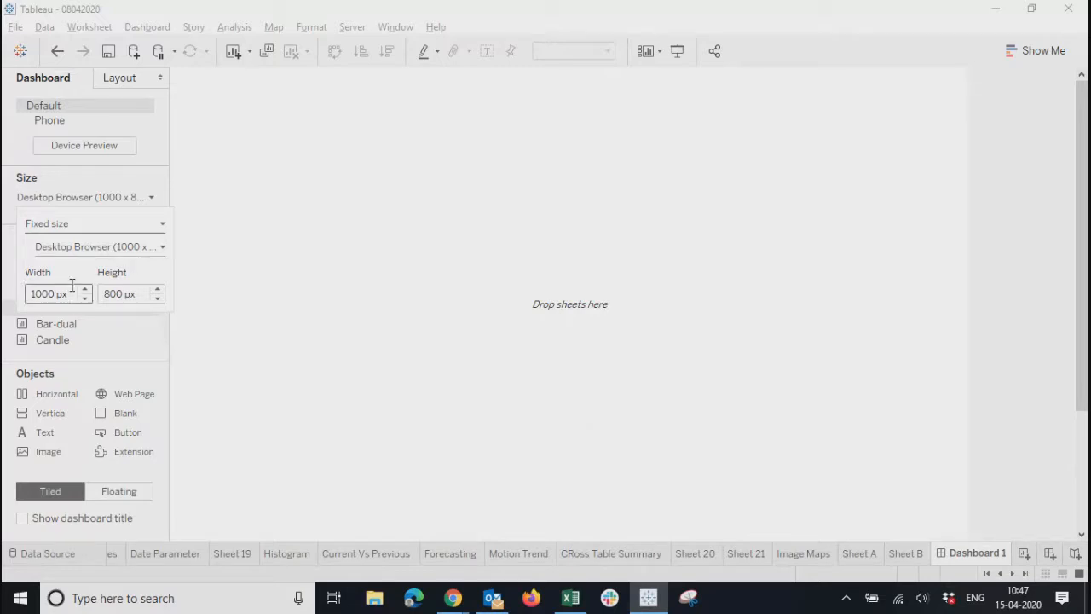
left_click(163, 225)
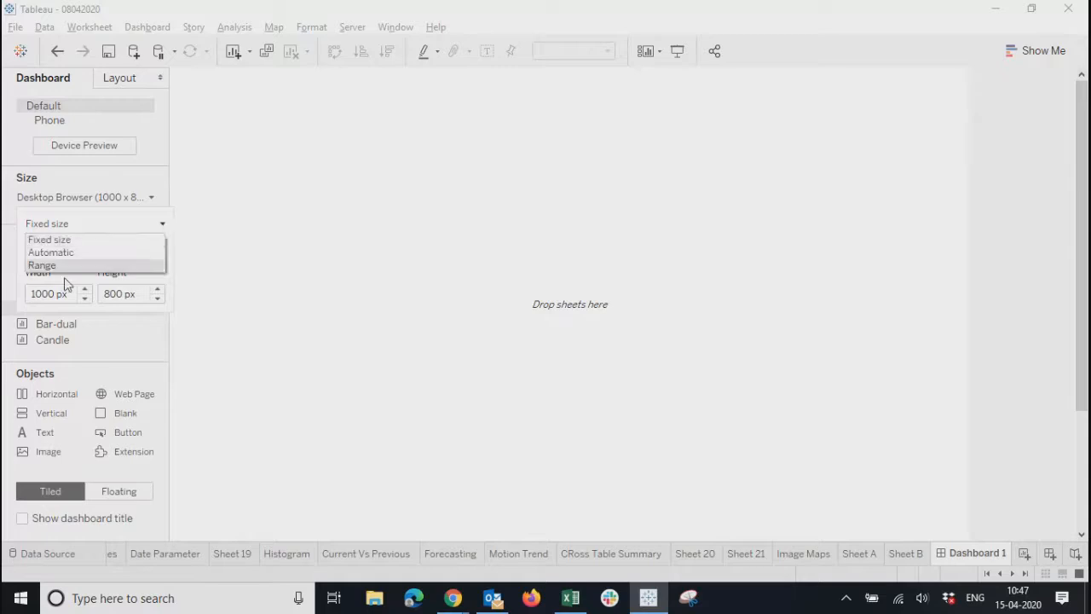
left_click(64, 252)
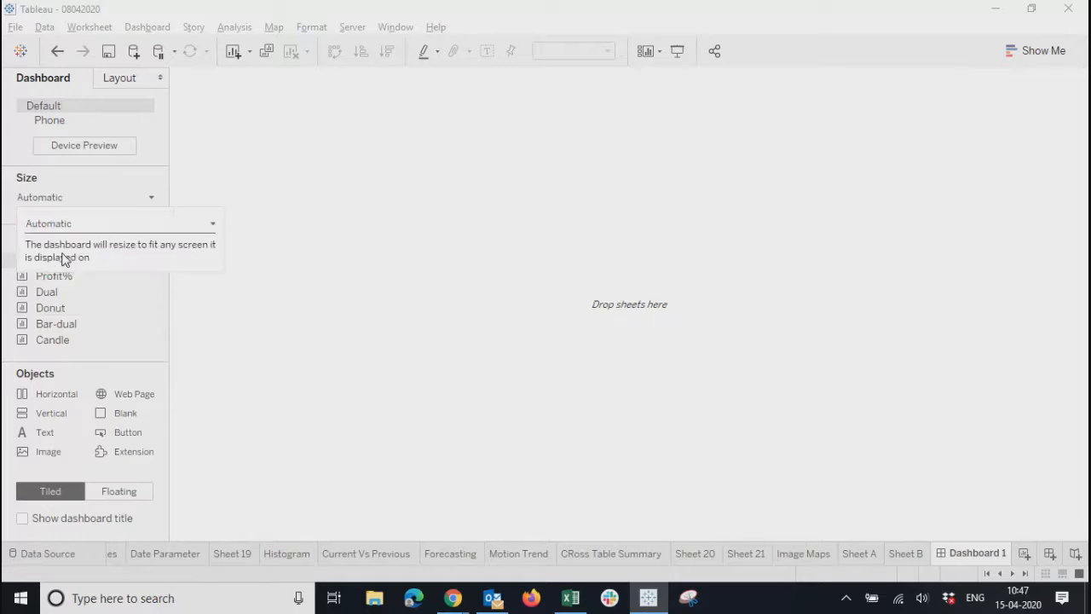
left_click(270, 296)
left_click(108, 208)
left_click(277, 331)
left_click(101, 201)
left_click(102, 192)
Switch the dashboard's sizing to Range and inspect its minimum and maximum dimensions
left_click(87, 199)
left_click(77, 223)
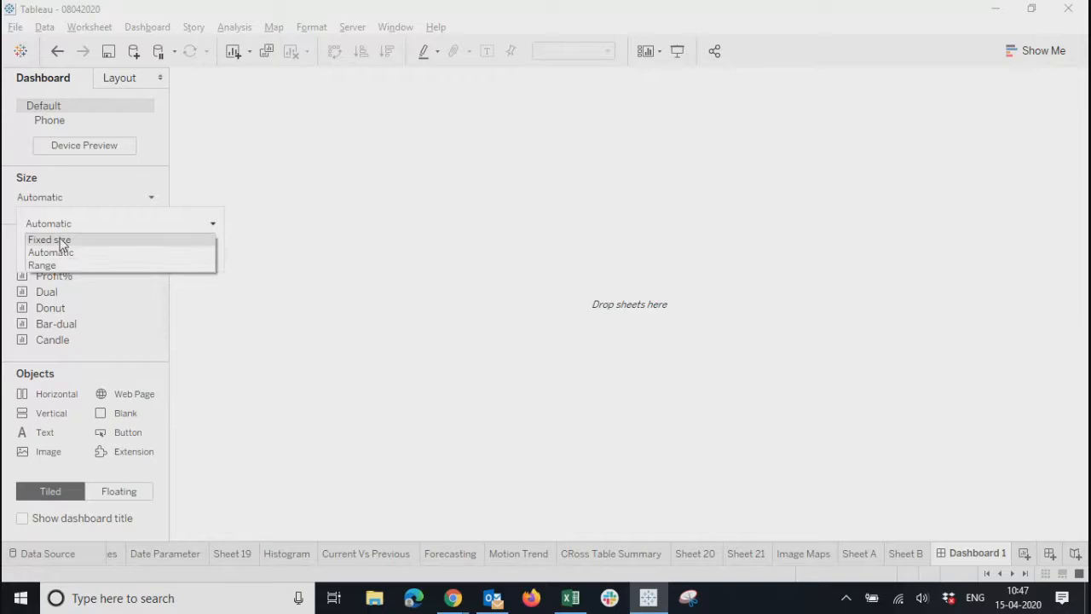
left_click(53, 266)
left_click(100, 195)
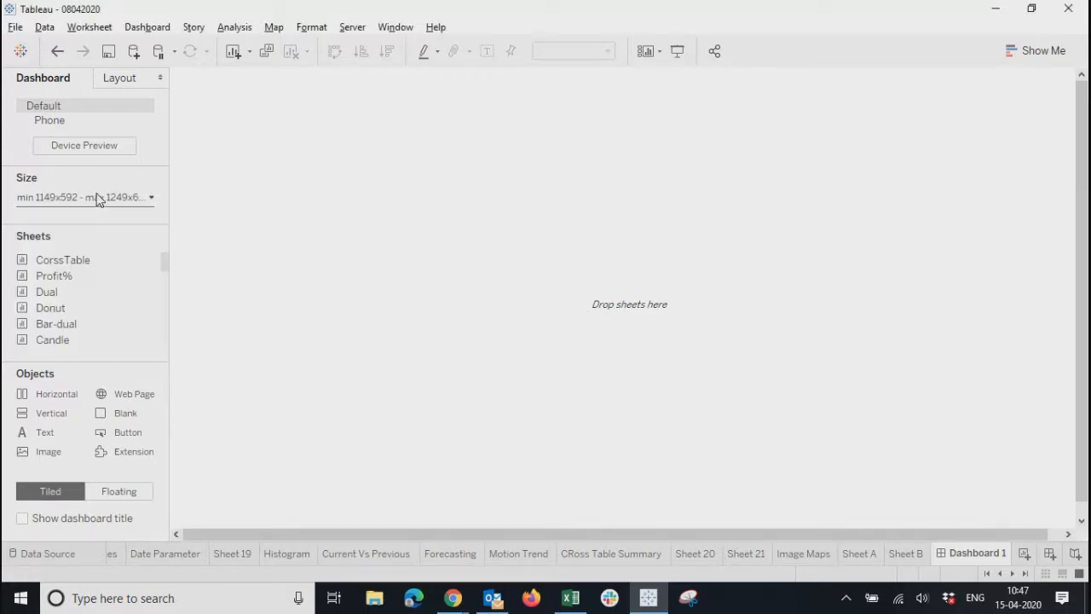
left_click(103, 209)
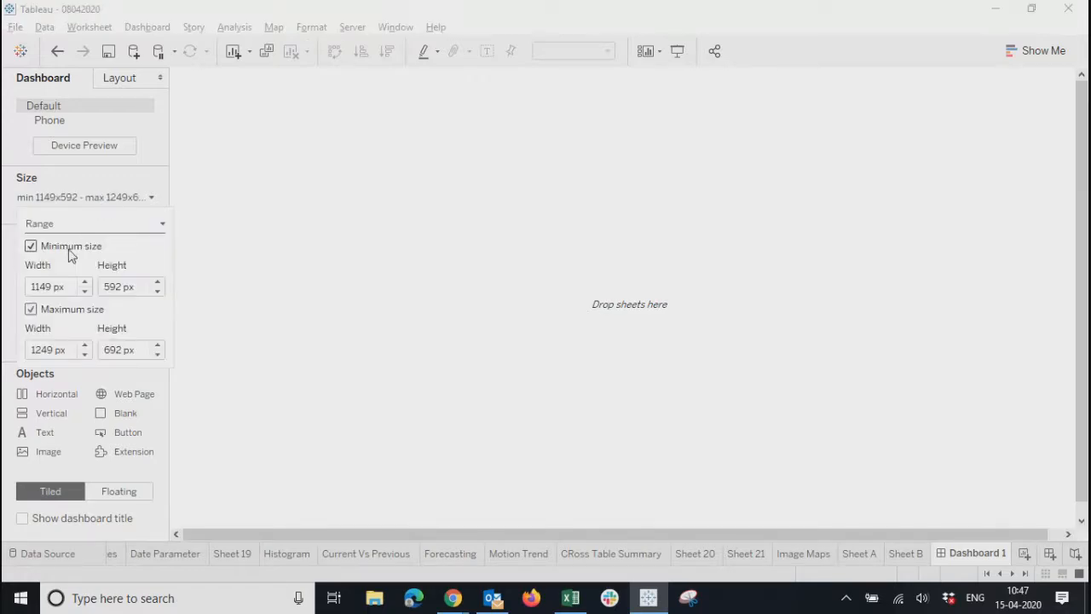
Give the dashboard a fixed custom size with a width of 1300 px and preview it in presentation mode
left_click(71, 228)
left_click(48, 239)
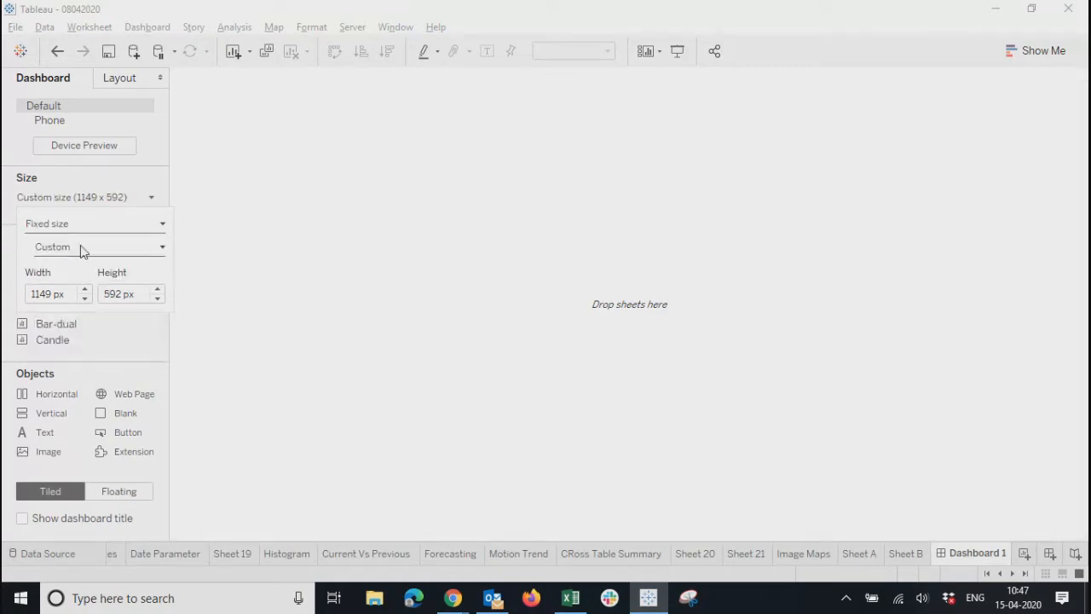
left_click(56, 293)
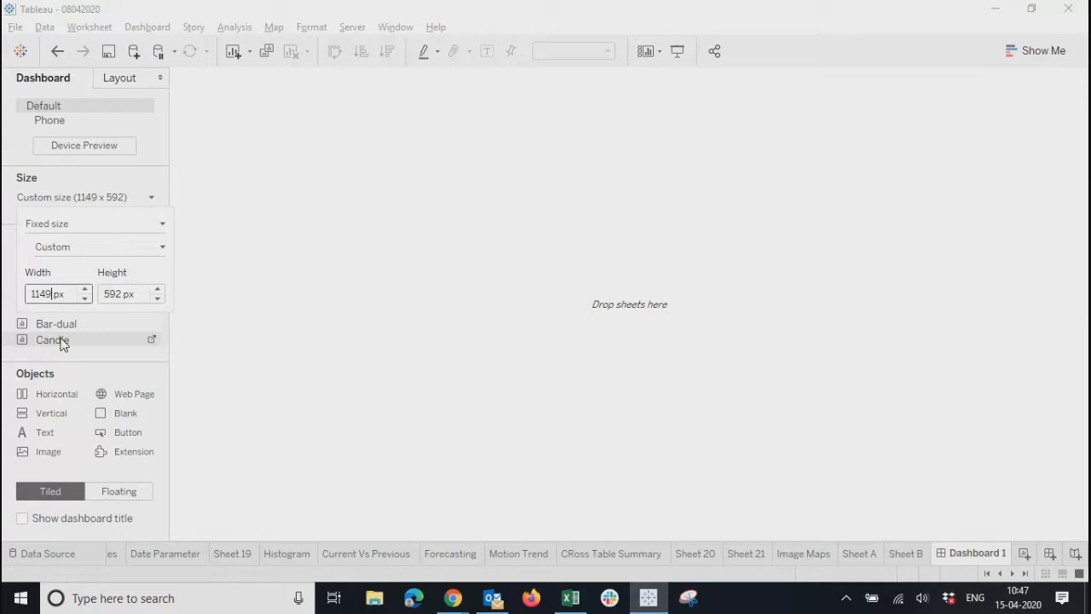
key("BackSpace")
key("BackSpace")
key("BackSpace")
type("300")
left_click(298, 362)
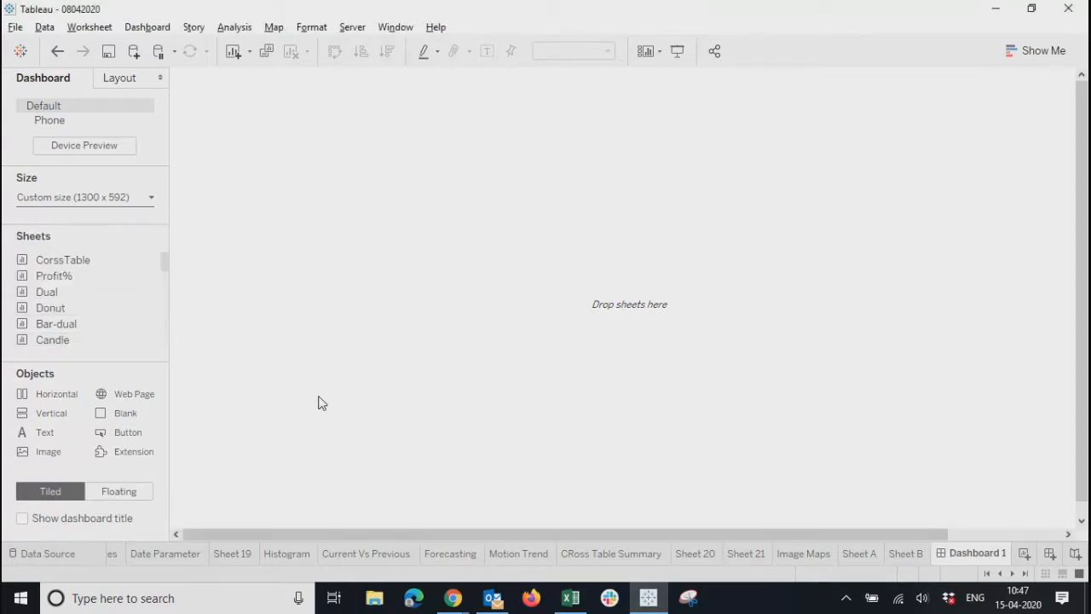
left_click_drag(362, 535, 238, 521)
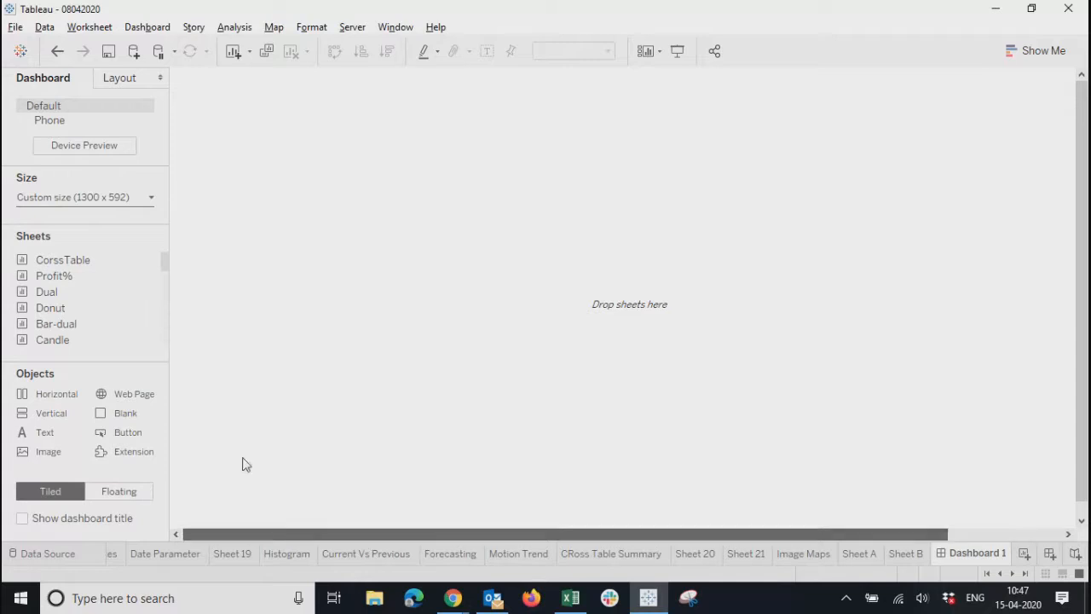
left_click(678, 51)
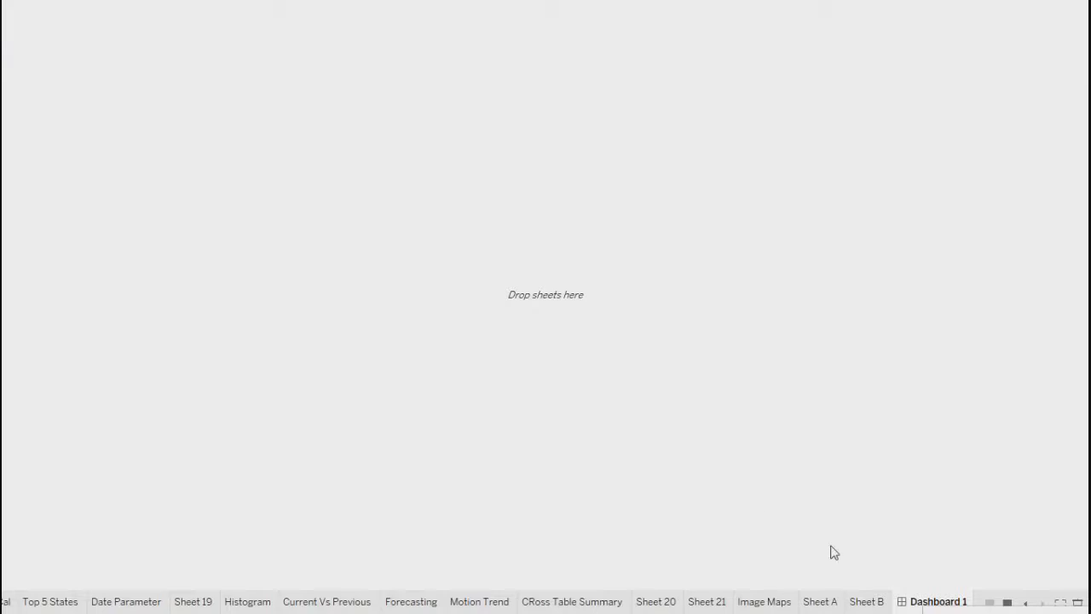
key("Escape")
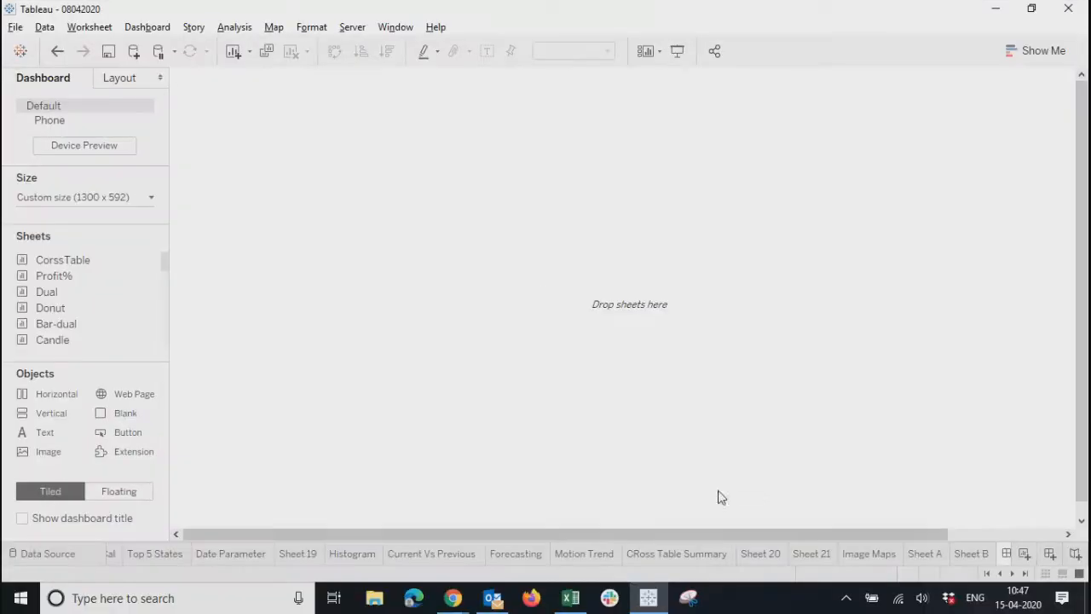
Set the dashboard's fixed height to 1200 px and check the extent of the canvas in presentation mode
left_click(107, 205)
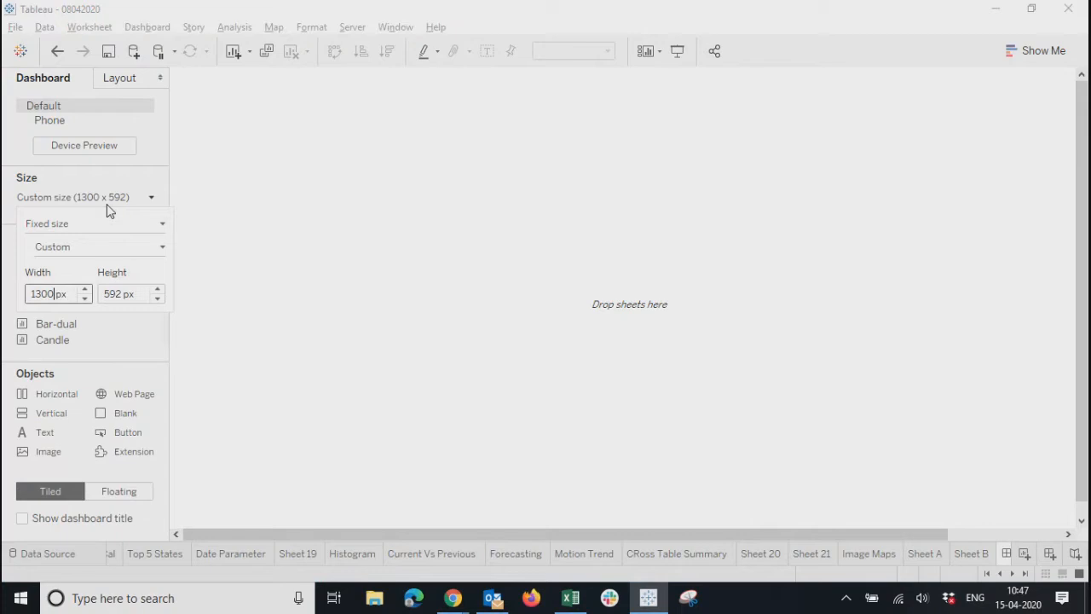
left_click_drag(122, 293, 94, 295)
type("6")
key("BackSpace")
type("1200")
left_click(395, 341)
scroll(550, 392, "down", 5)
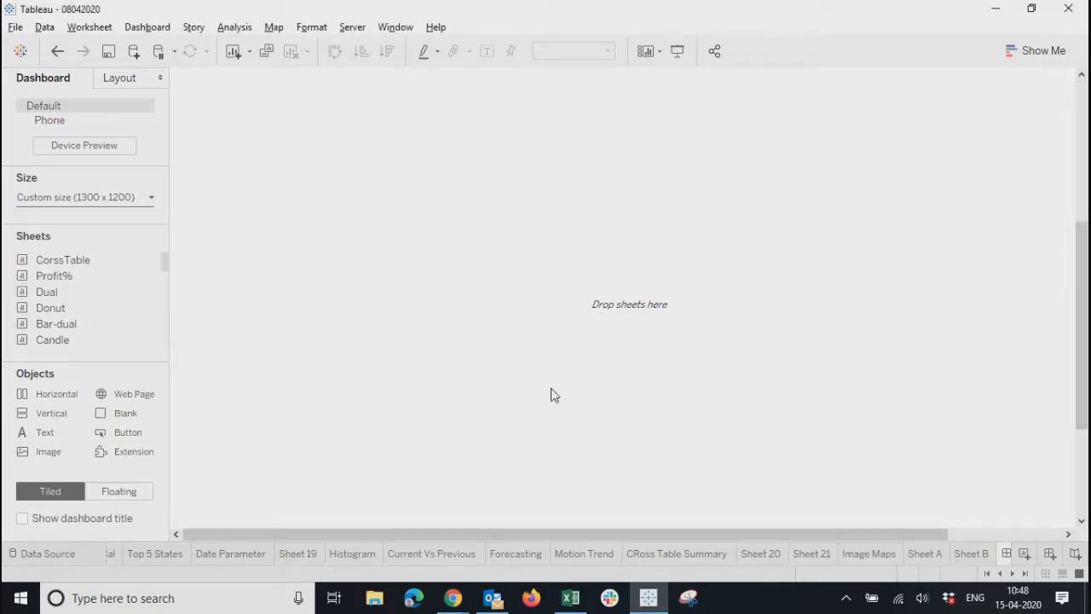
left_click(676, 51)
left_click_drag(1080, 417, 1048, 607)
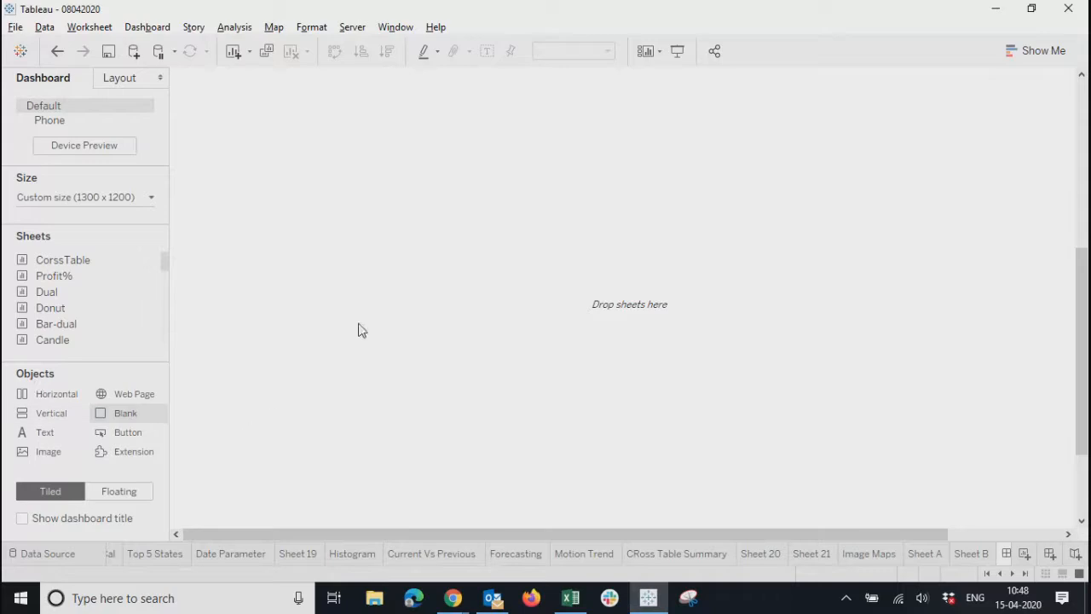
Compare the Floating and Tiled placement options for dashboard objects, leaving Tiled selected
left_click(93, 493)
left_click(50, 495)
left_click(104, 494)
left_click(52, 498)
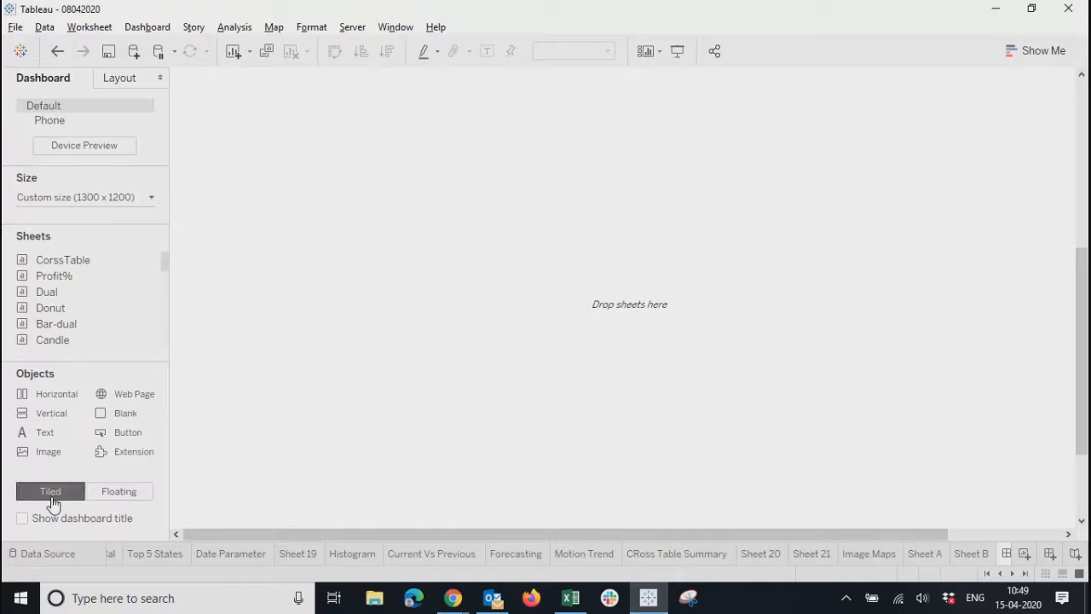
mouse_move(129, 267)
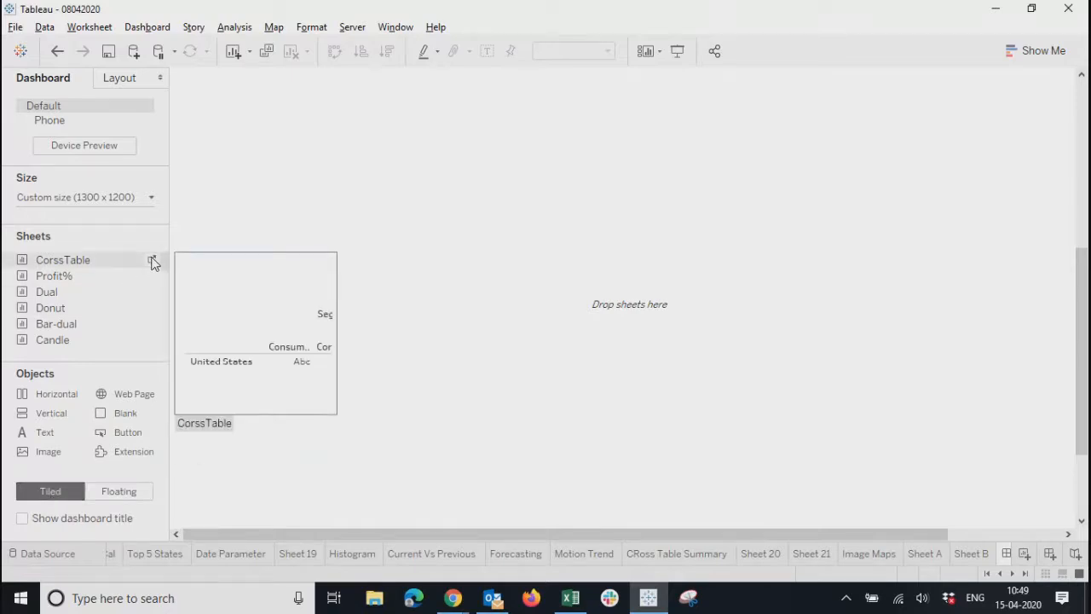
Place the CorssTable sheet on the dashboard as a tiled object and replace it with the Candle sheet
left_click_drag(125, 268, 311, 280)
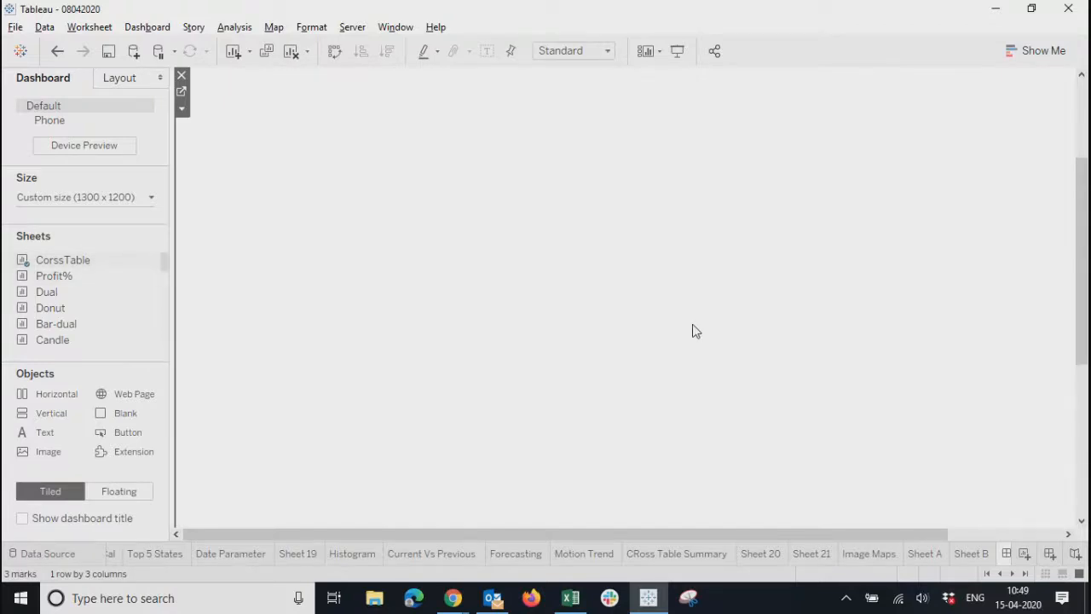
left_click(181, 81)
left_click_drag(43, 340, 288, 314)
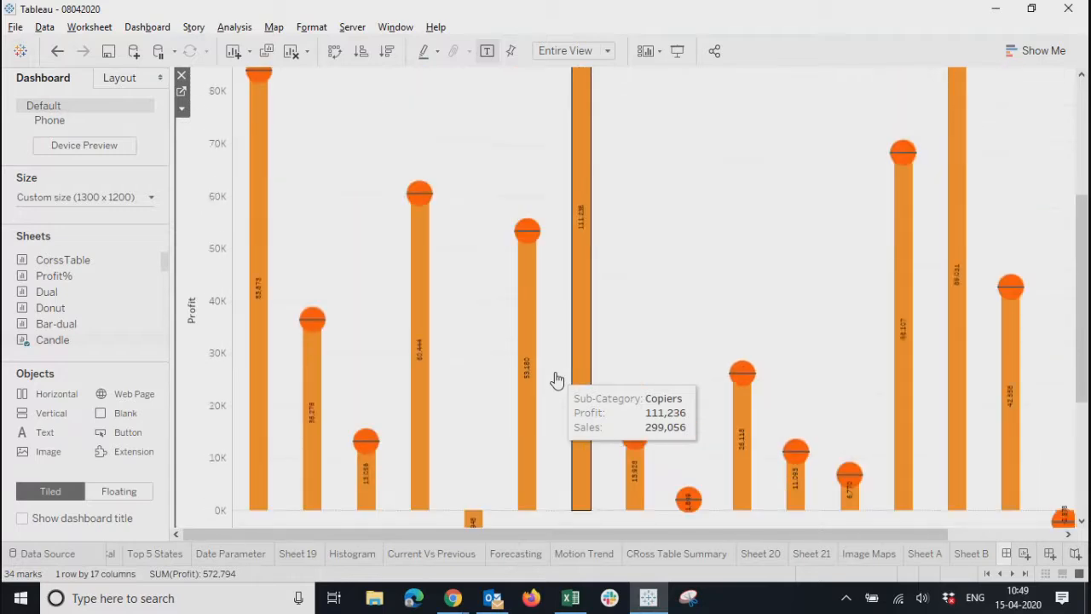
Preview the tiled Candle sheet in presentation mode over its full height, and remove it from the dashboard
left_click(674, 49)
scroll(661, 368, "down", 5)
scroll(661, 368, "up", 5)
scroll(662, 368, "down", 5)
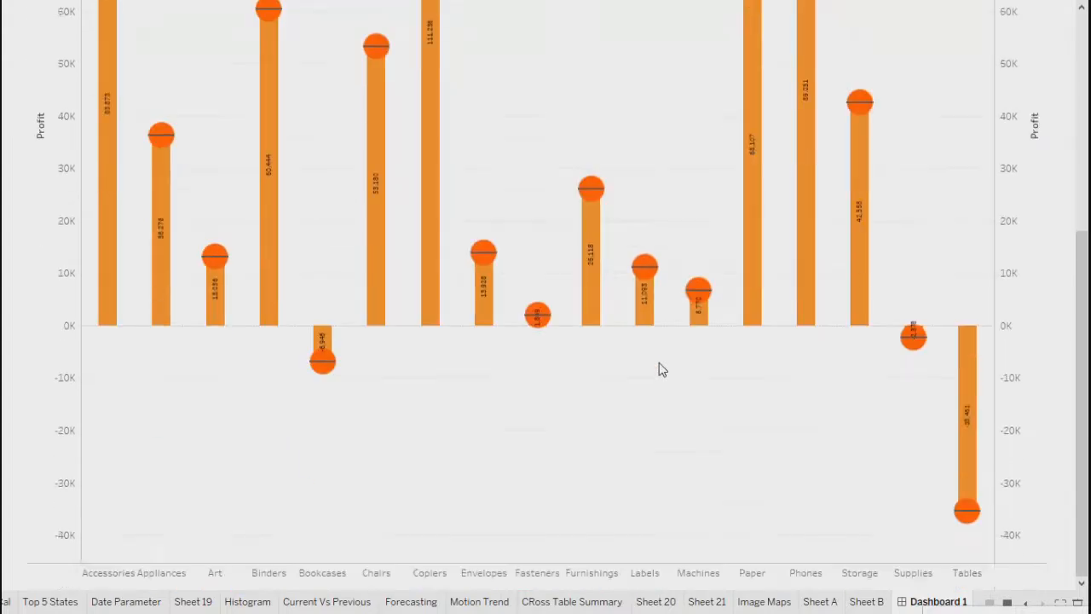
scroll(661, 368, "up", 5)
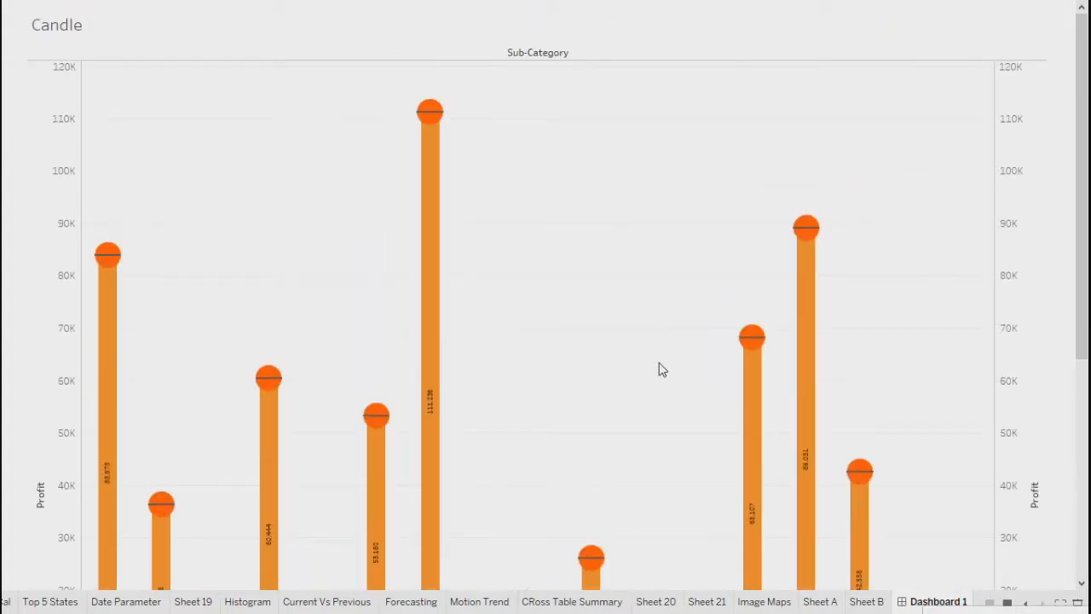
key("Escape")
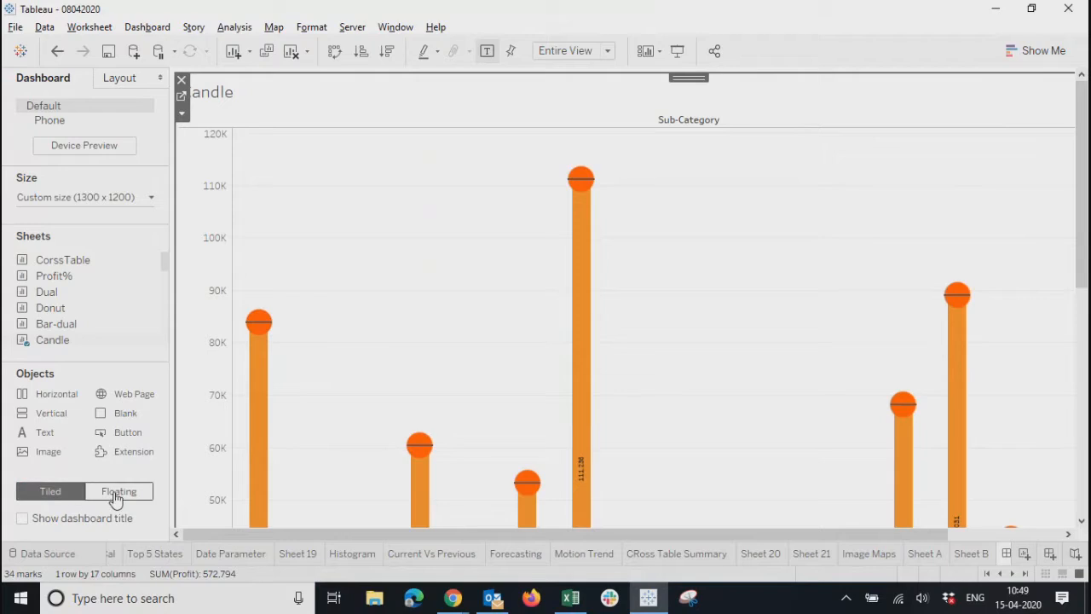
left_click(181, 80)
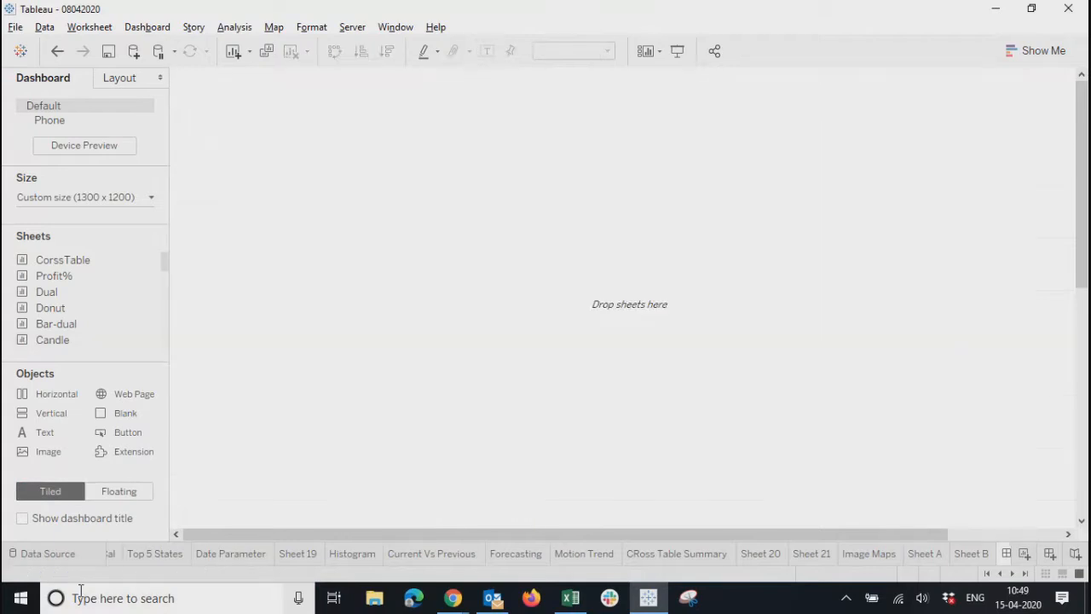
Set object placement to Floating and place the Candle sheet on the dashboard canvas
left_click(114, 494)
mouse_move(47, 341)
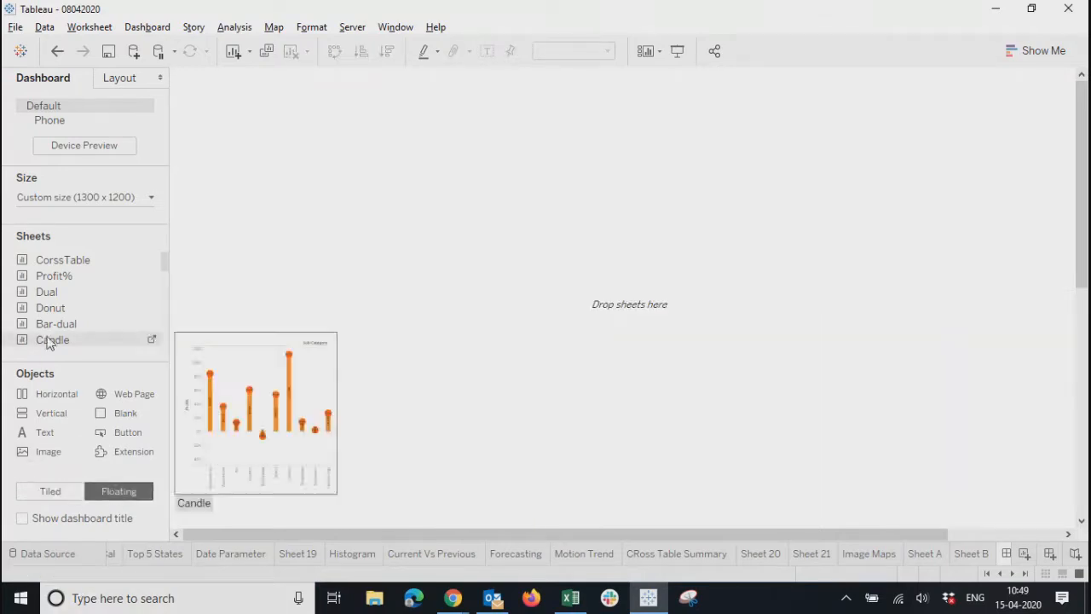
scroll(59, 339, "down", 1)
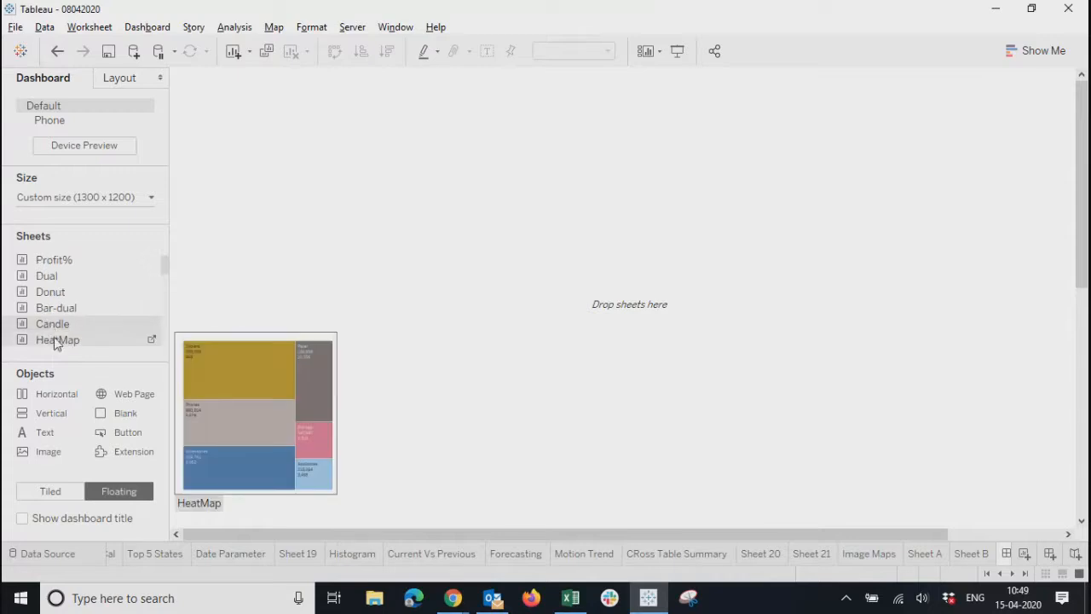
left_click_drag(60, 328, 317, 291)
left_click(219, 375)
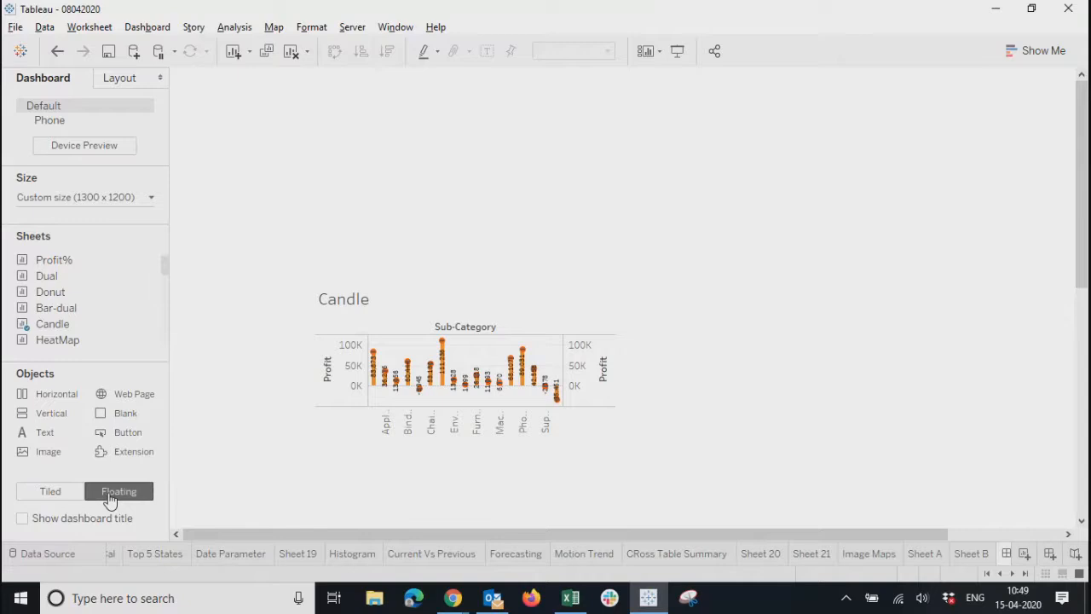
Move the floating Candle sheet higher up the canvas, and remove it from the dashboard
left_click(410, 316)
left_click_drag(467, 279, 448, 120)
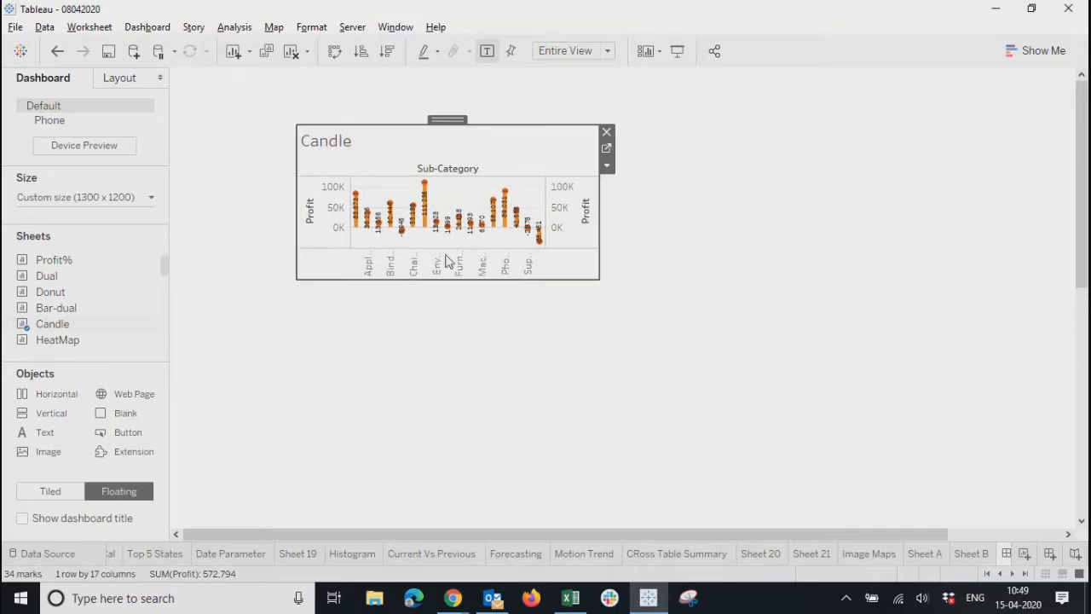
left_click(605, 132)
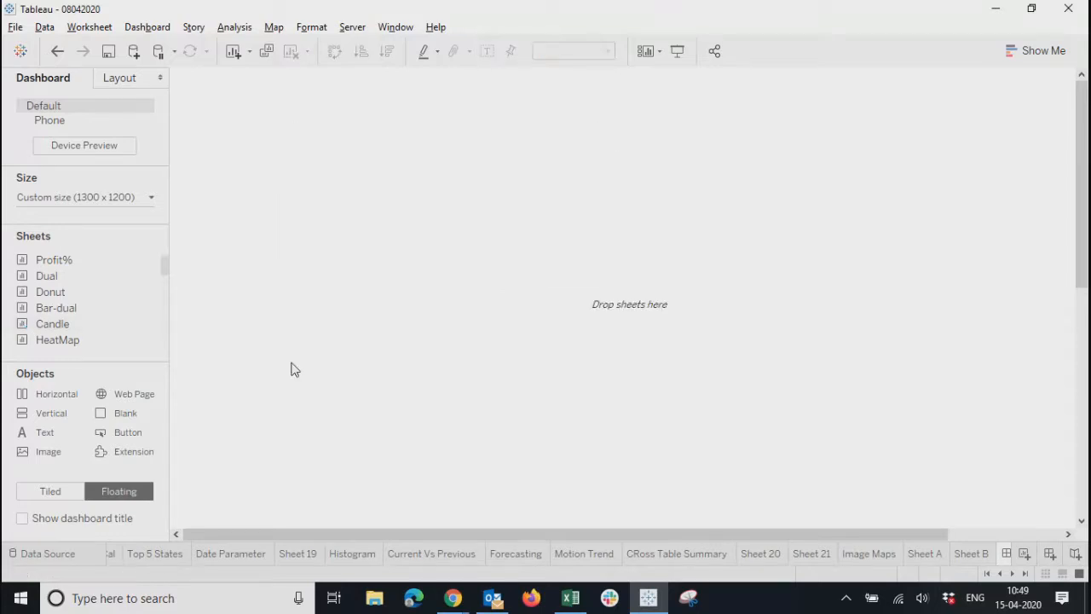
Place the Candle, HeatMap, Dual, Donut and Bar-dual sheets as tiled objects and preview the layout in presentation mode
left_click(50, 494)
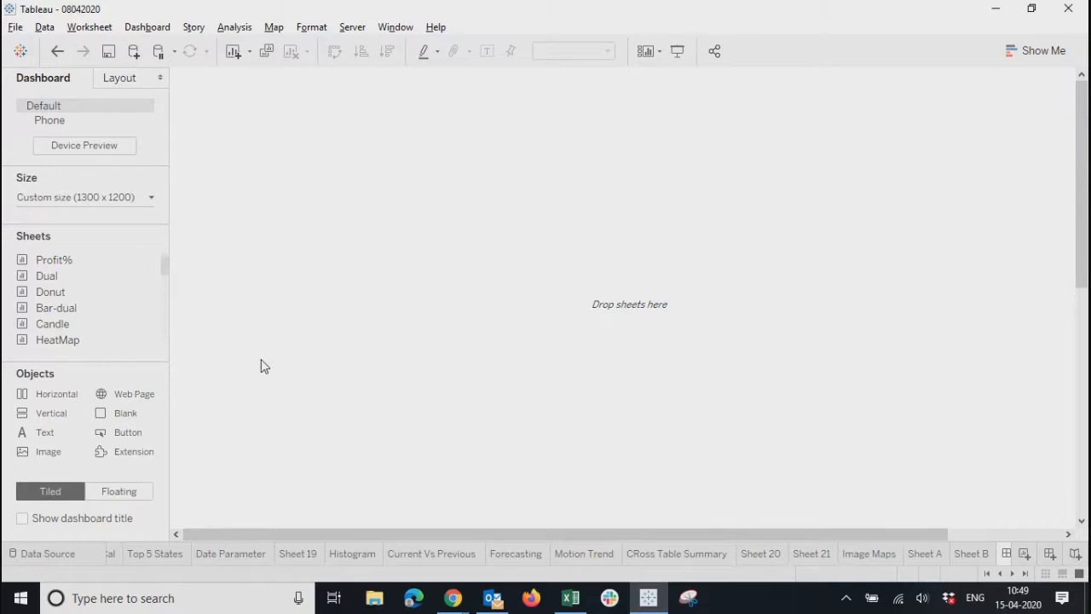
left_click_drag(83, 328, 357, 317)
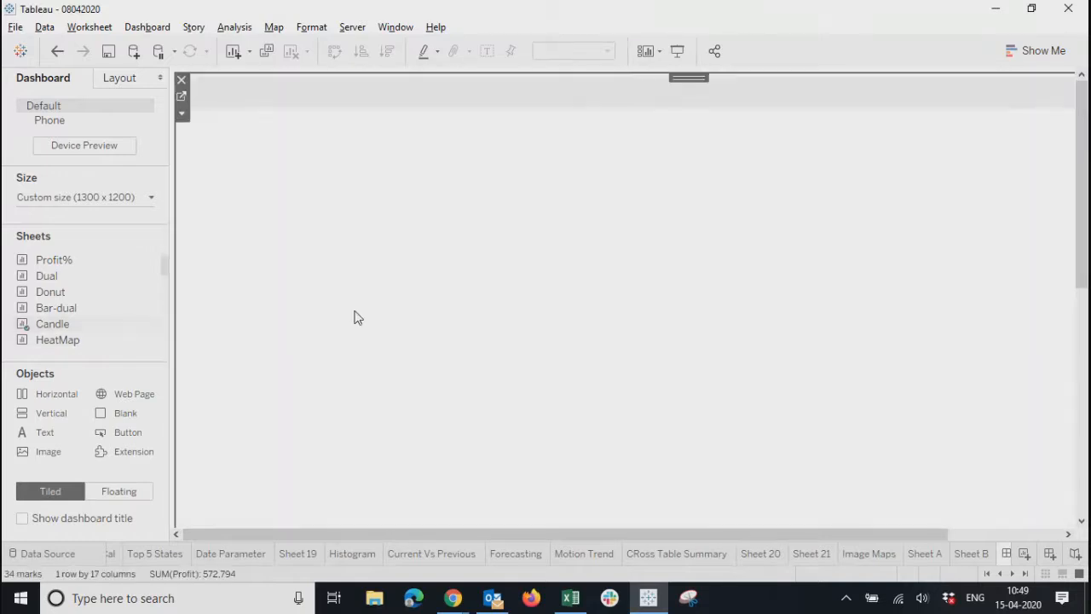
left_click_drag(53, 340, 400, 356)
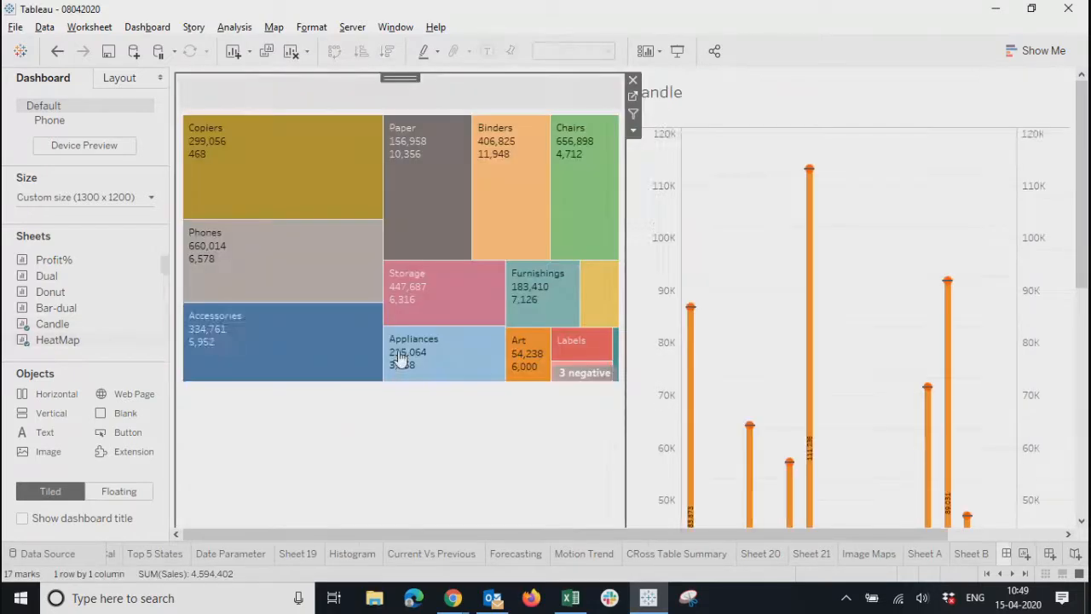
left_click_drag(47, 282, 349, 299)
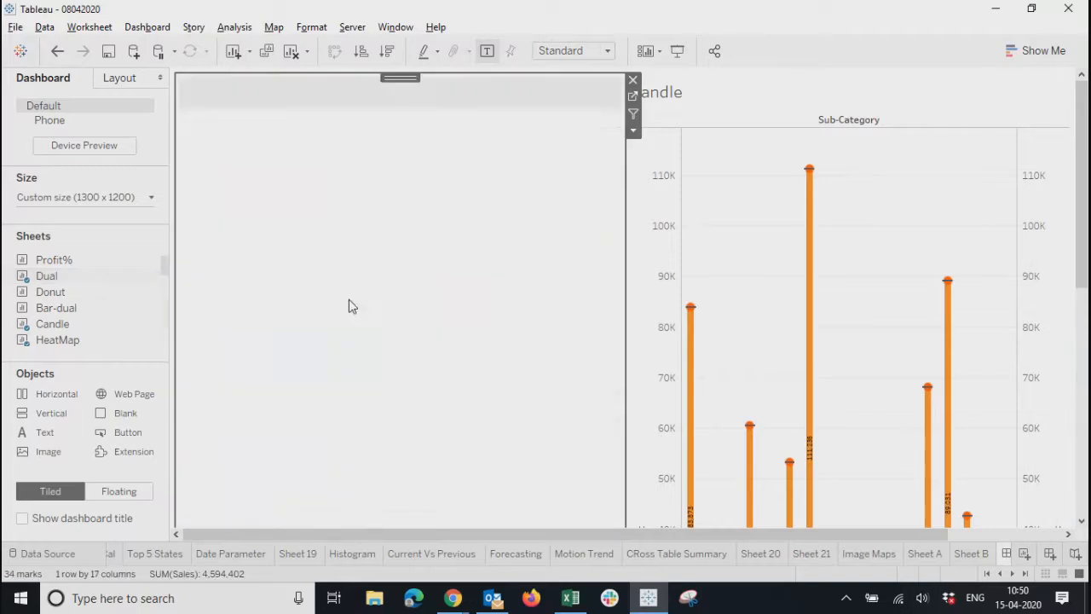
left_click_drag(51, 291, 475, 356)
left_click_drag(55, 307, 475, 320)
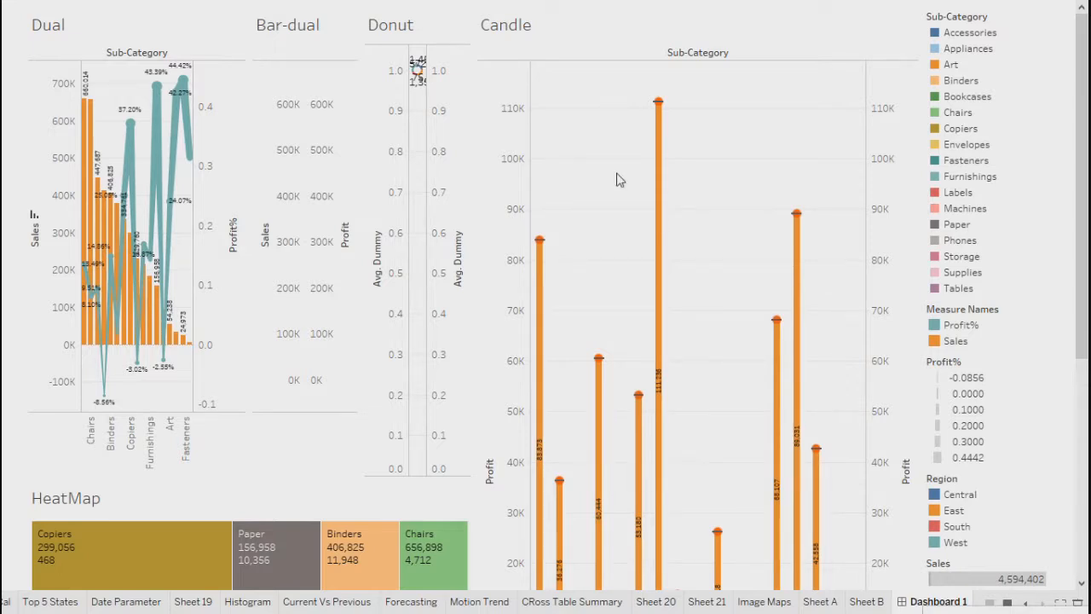
key("Escape")
Move the Bar-dual sheet to the far right of the tiled layout, beyond the legends
left_click_drag(456, 91, 567, 189)
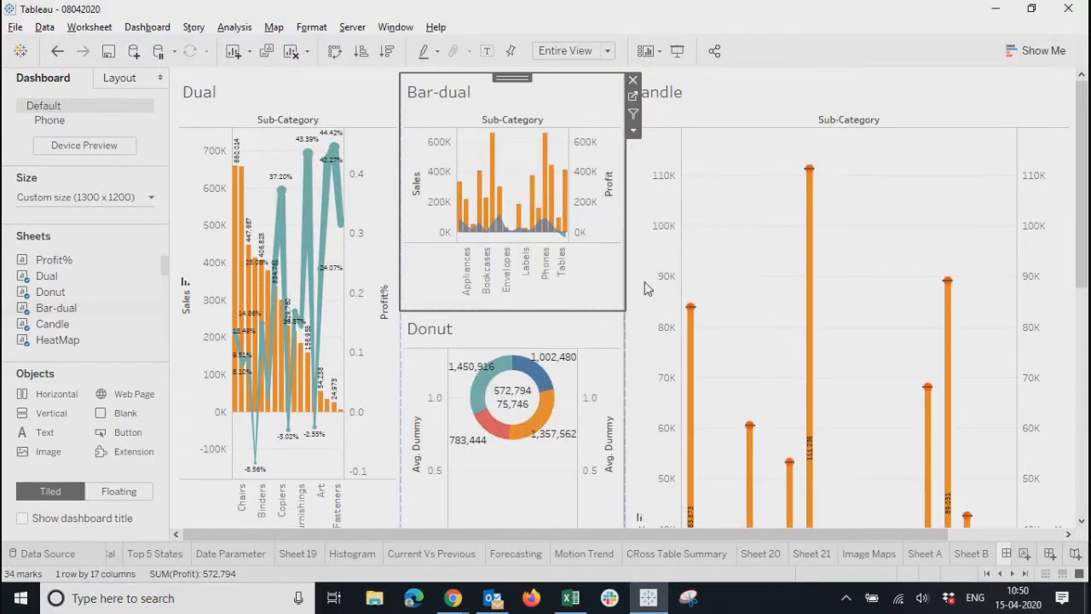
left_click(746, 184)
left_click(514, 90)
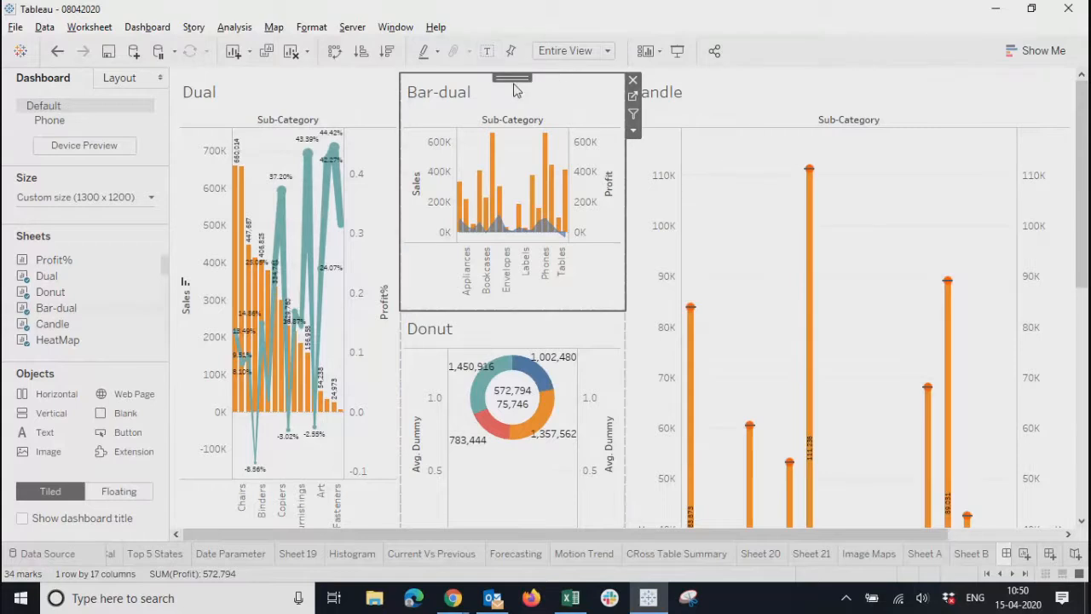
left_click_drag(515, 75, 774, 88)
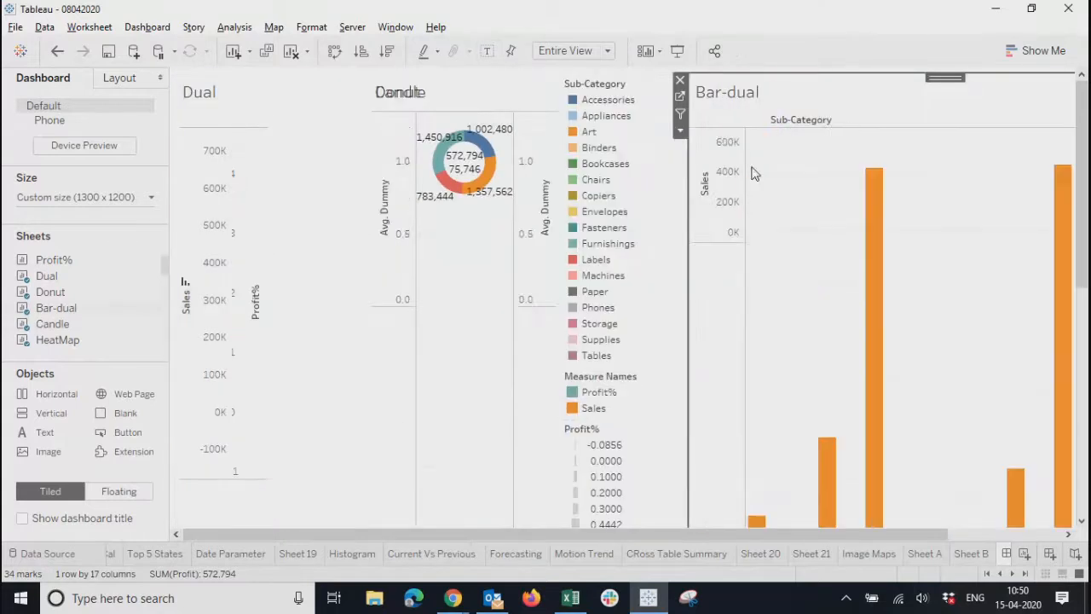
Try to reposition the Donut sheet beside Dual, and the Dual sheet within the tiled layout
left_click(477, 96)
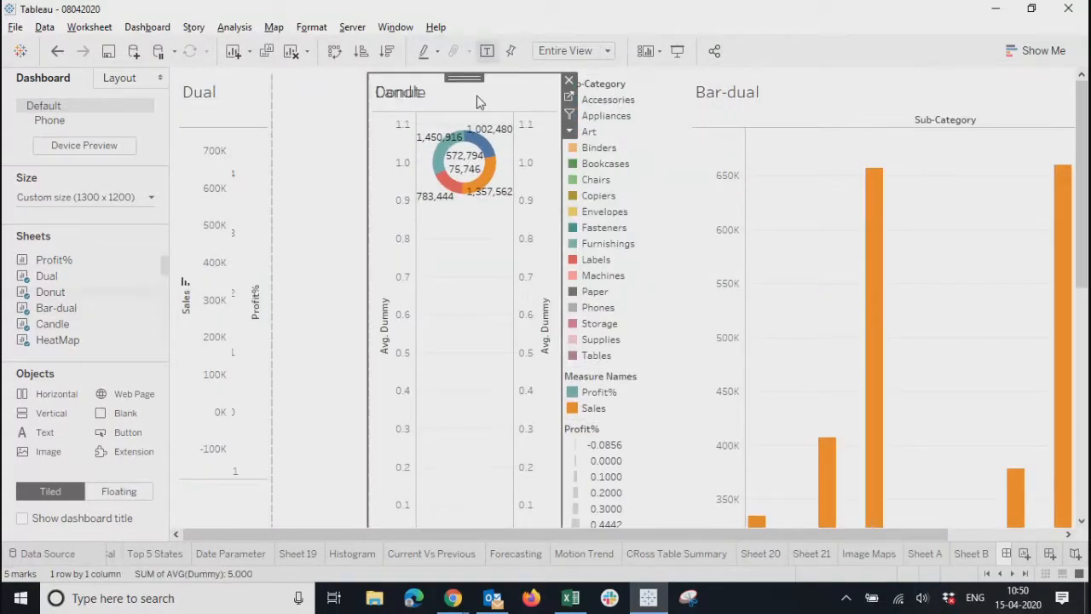
left_click_drag(463, 77, 288, 146)
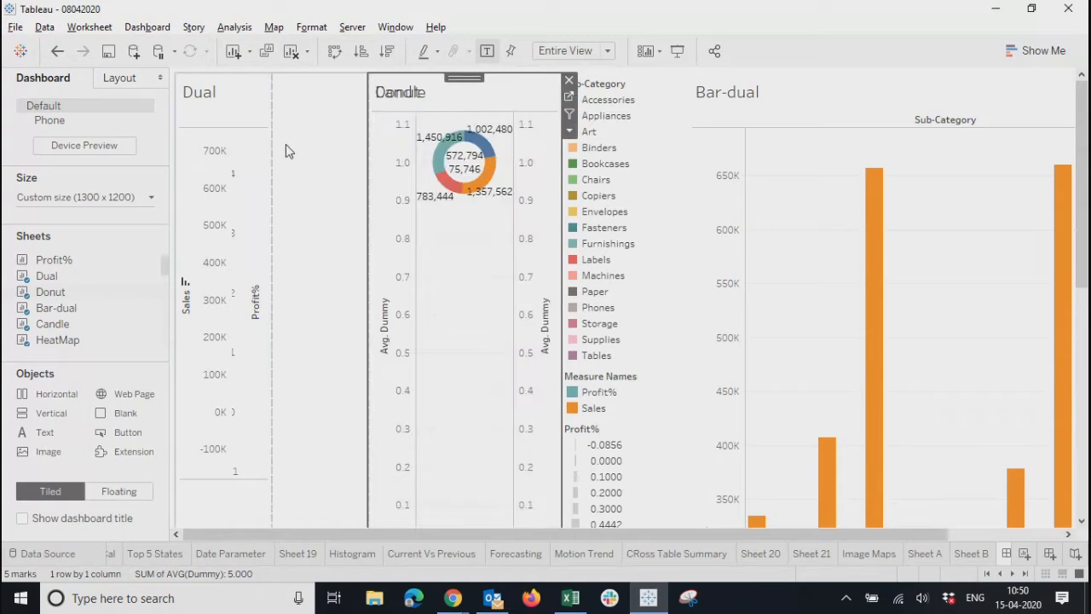
left_click(230, 108)
left_click_drag(217, 75, 415, 362)
Move the HeatMap sheet from below Dual into the column between the Candle sheet and the legends
scroll(528, 393, "down", 5)
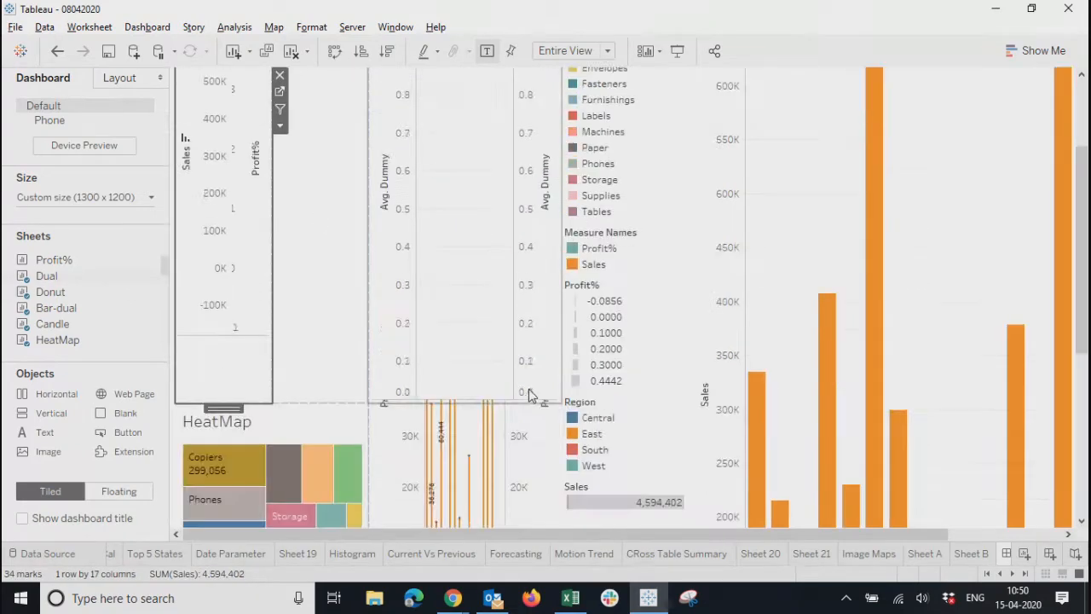
left_click(301, 443)
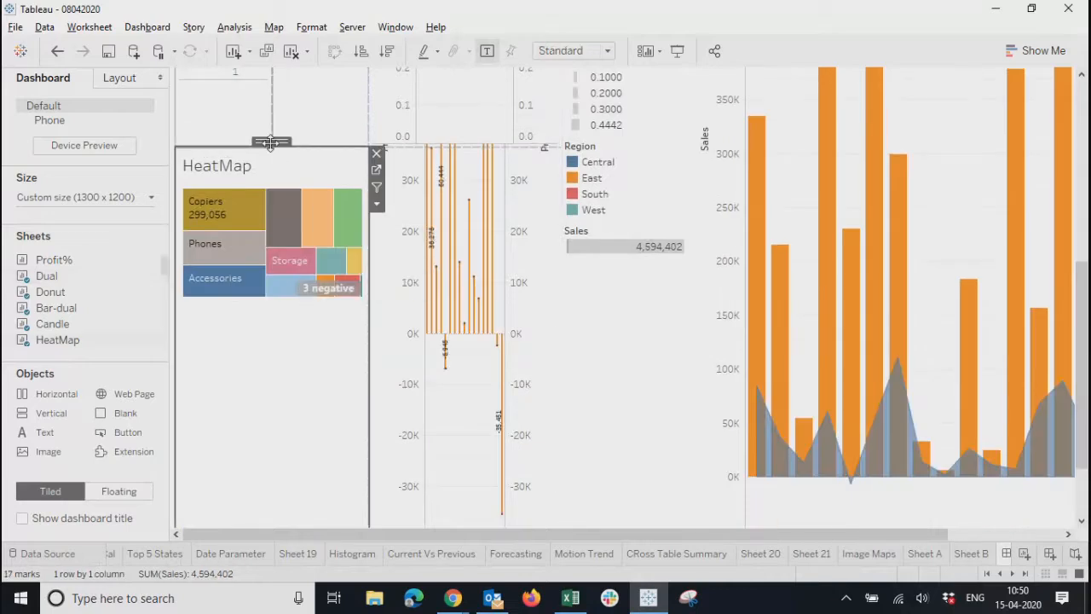
left_click_drag(270, 142, 333, 111)
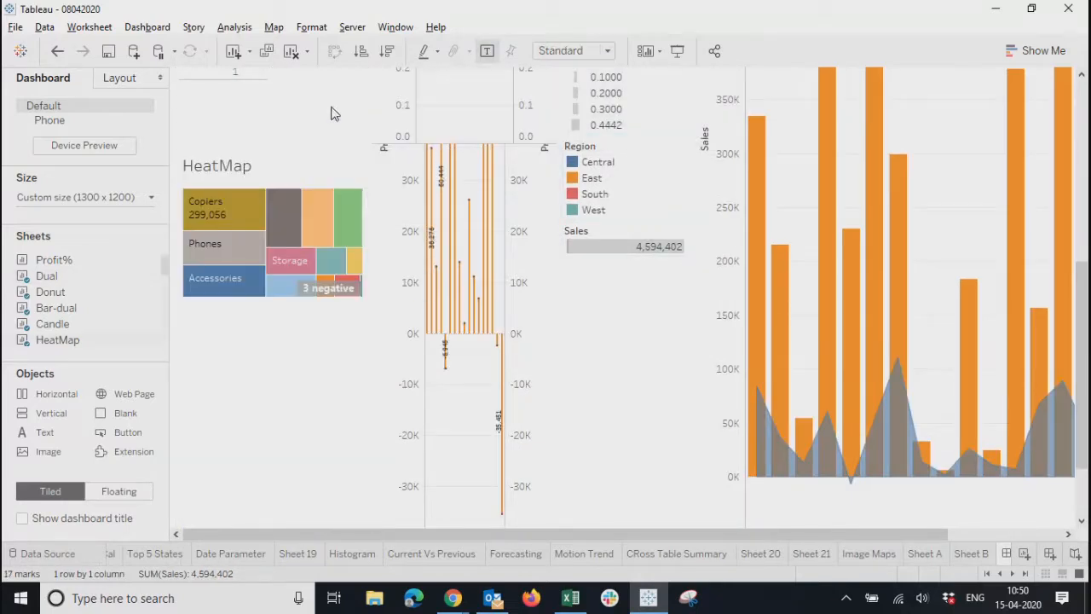
left_click_drag(285, 142, 536, 196)
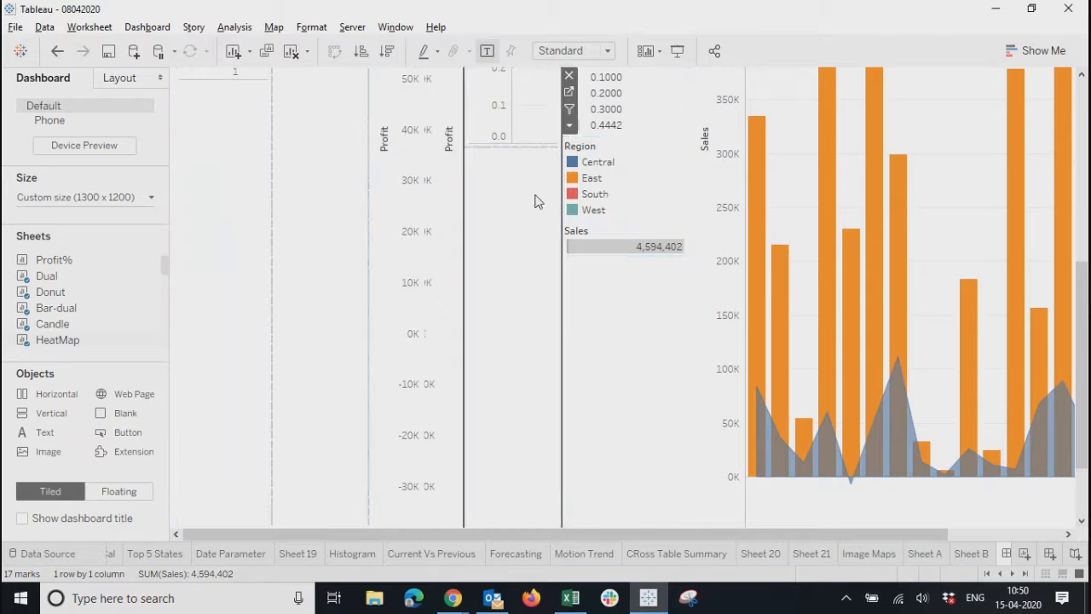
scroll(644, 295, "up", 3)
scroll(642, 294, "up", 5)
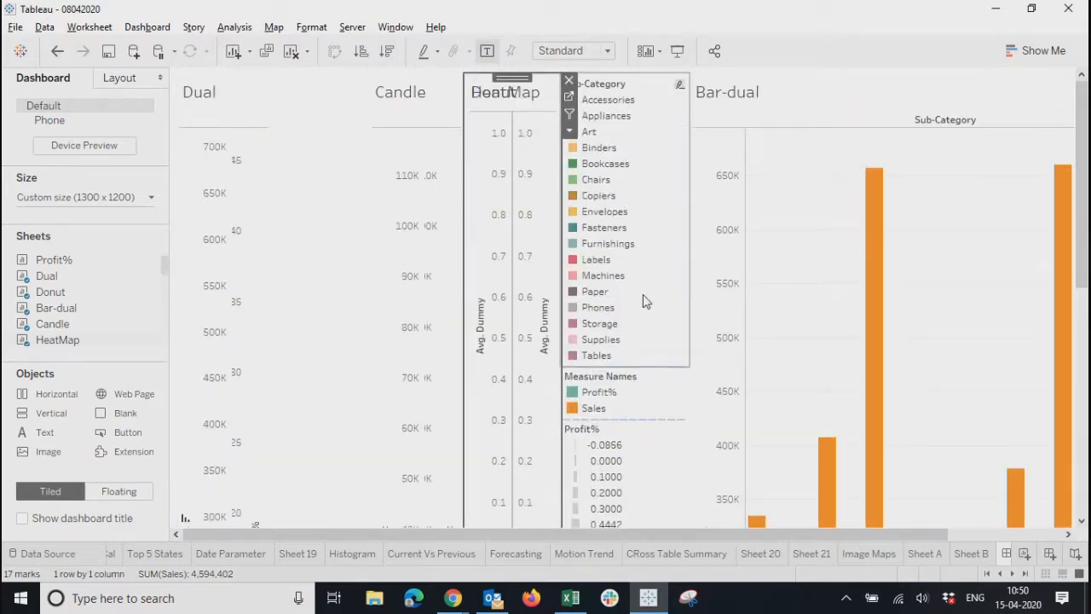
Try to move the container holding the tiled sheets, and clear all sheets from the dashboard
left_click(290, 106)
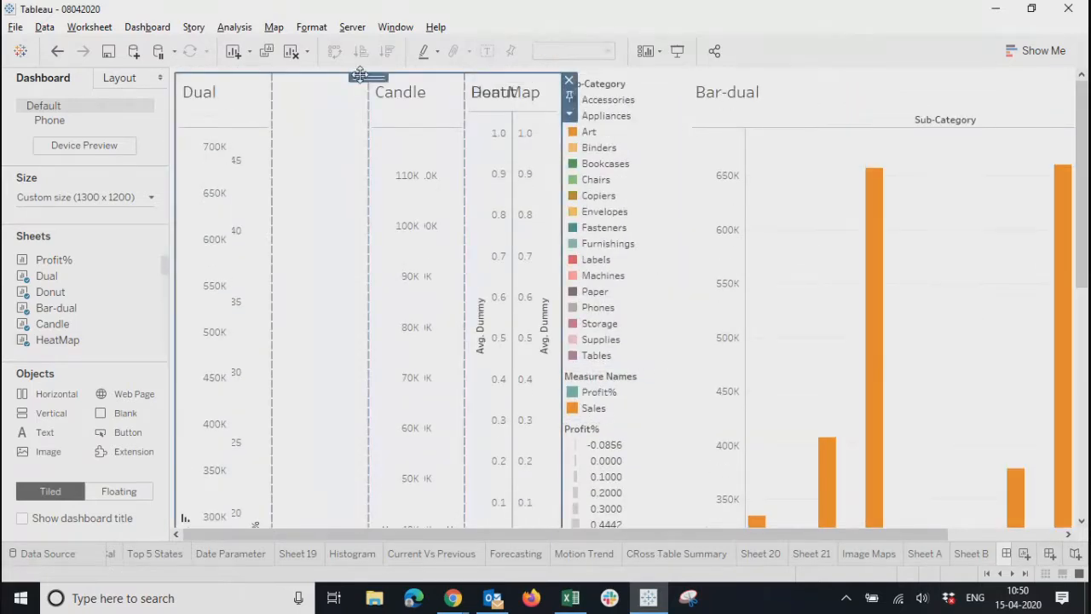
left_click_drag(360, 75, 533, 188)
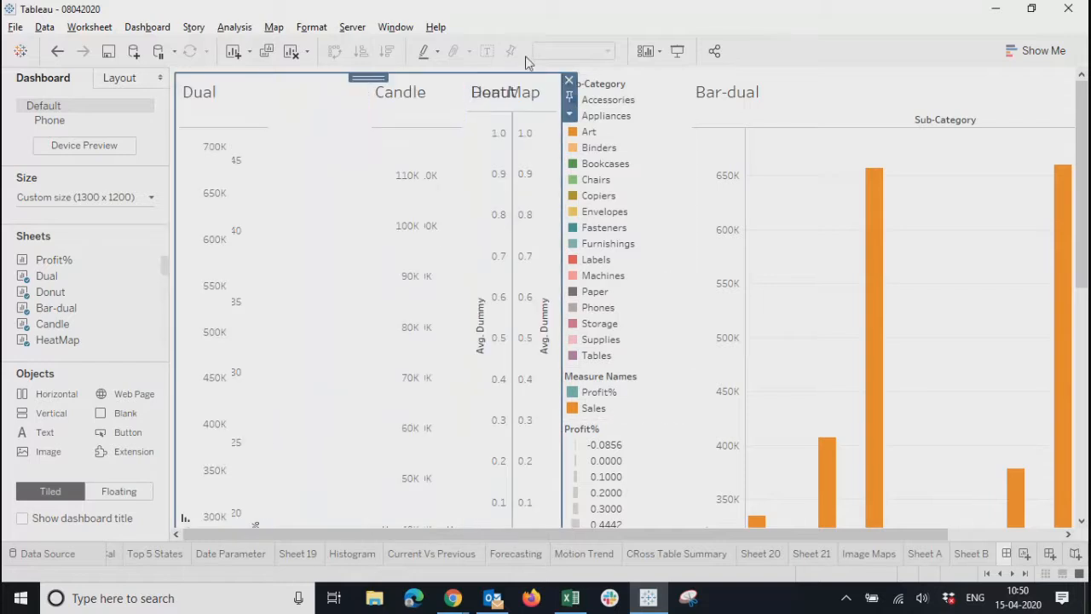
left_click(290, 53)
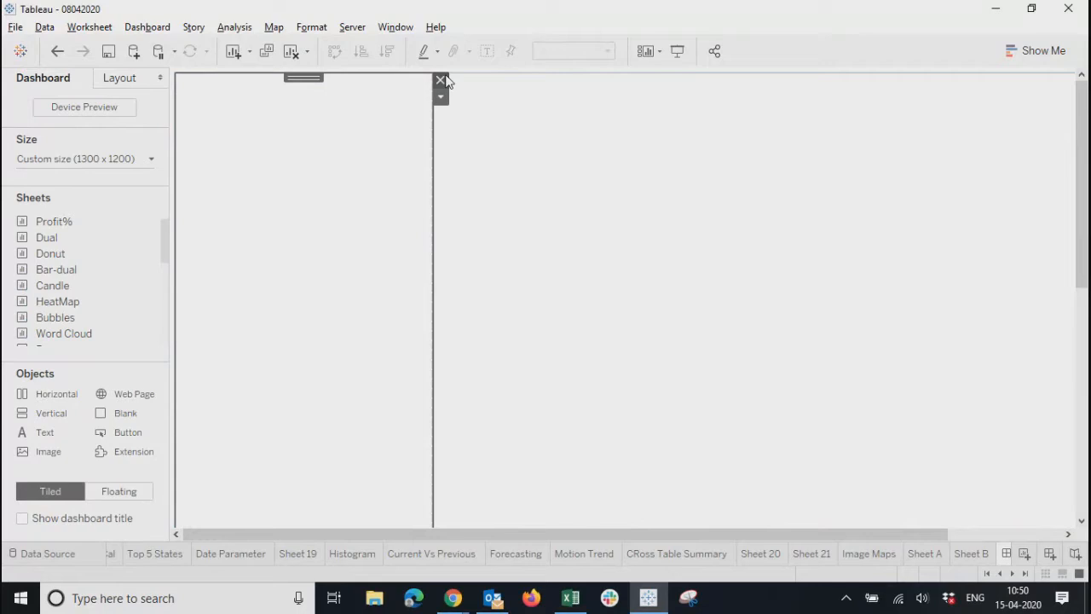
Remove the leftover empty objects from the cleared dashboard one after another
left_click(442, 79)
left_click(405, 87)
left_click(441, 80)
left_click(357, 116)
left_click(442, 84)
left_click(426, 92)
left_click(443, 83)
left_click(336, 116)
left_click(442, 85)
left_click(413, 103)
left_click(441, 85)
left_click(333, 156)
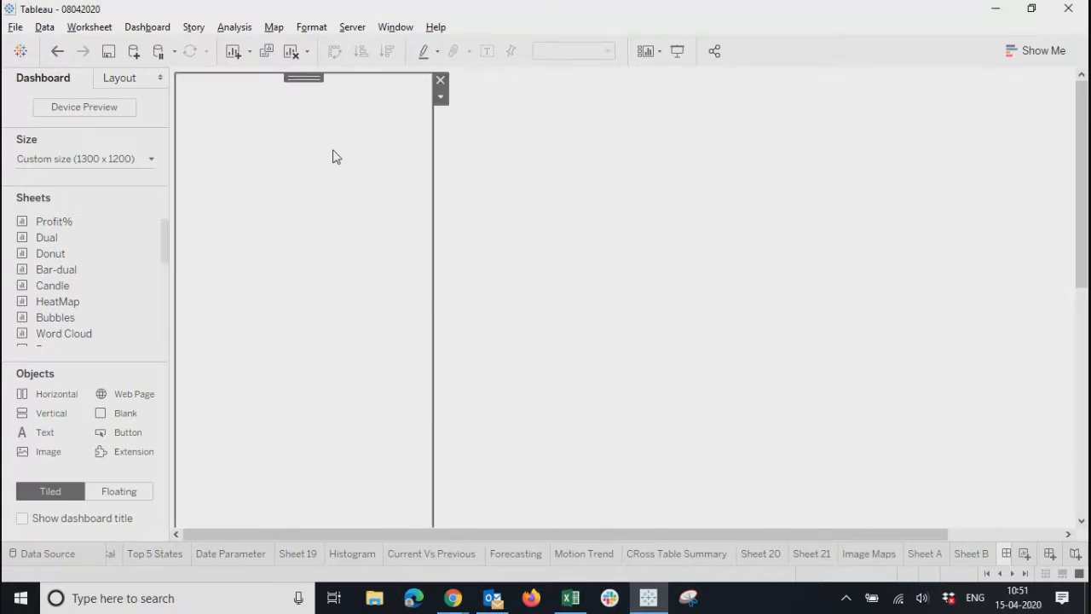
left_click(441, 85)
left_click(386, 127)
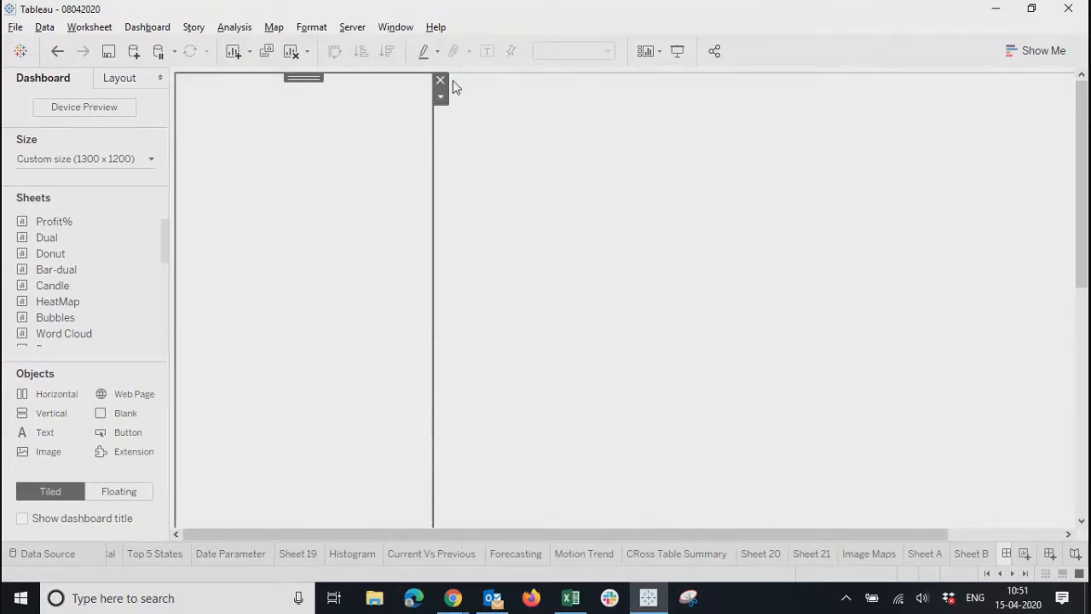
left_click(443, 81)
left_click(387, 115)
left_click(441, 85)
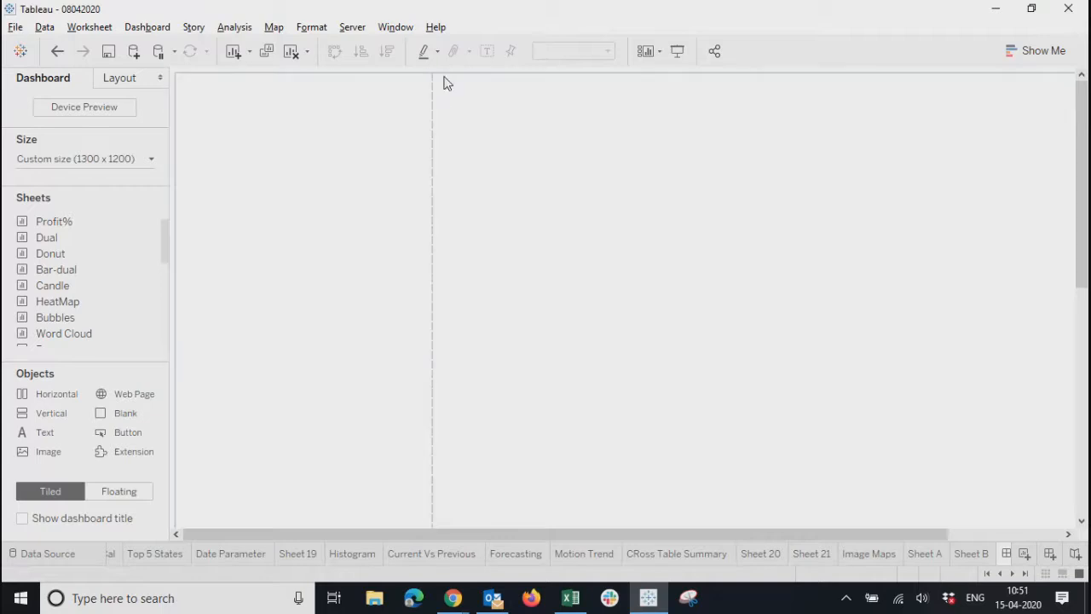
Delete the remaining layout container together with the items inside it, leaving the dashboard empty
left_click(291, 52)
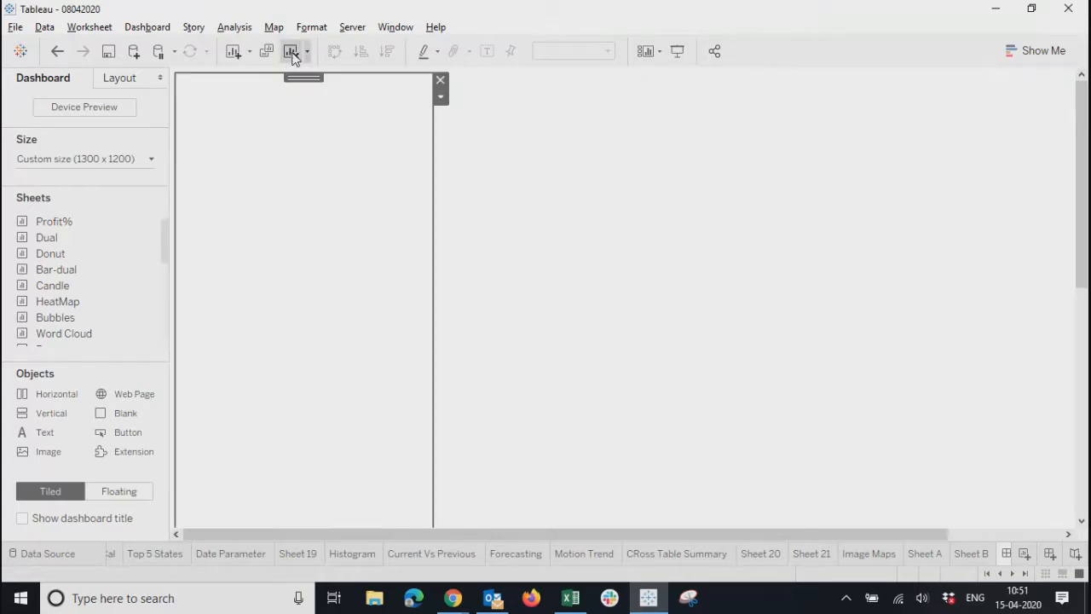
left_click(440, 87)
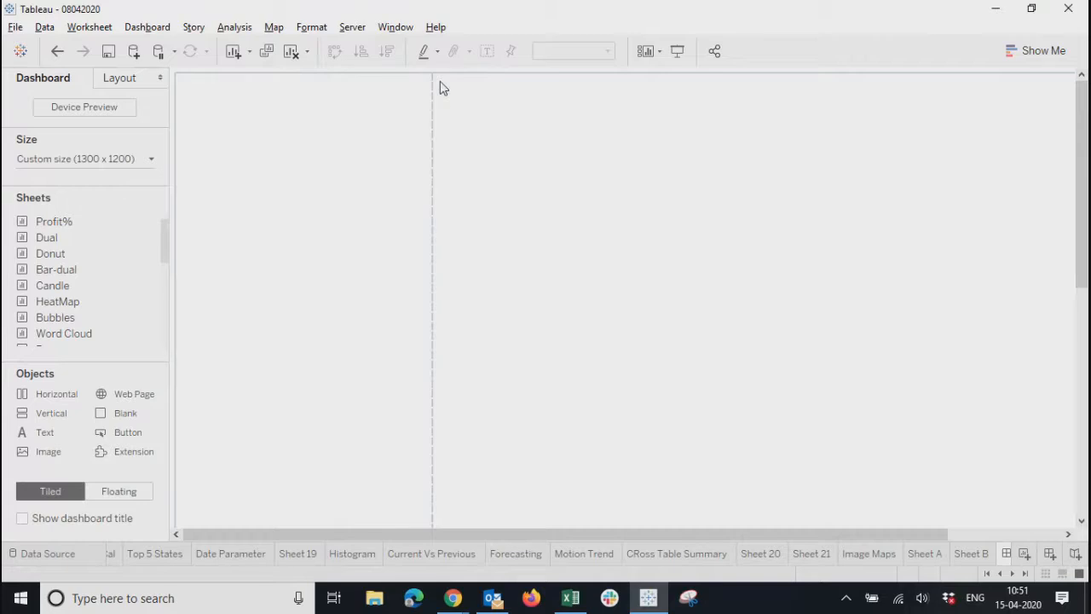
left_click(441, 82)
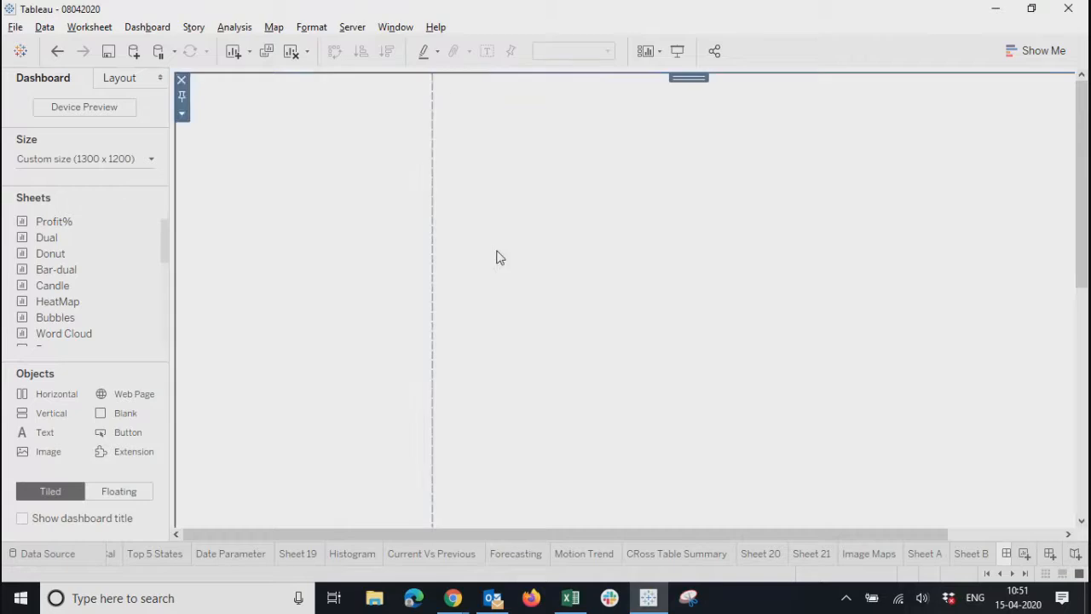
left_click(181, 80)
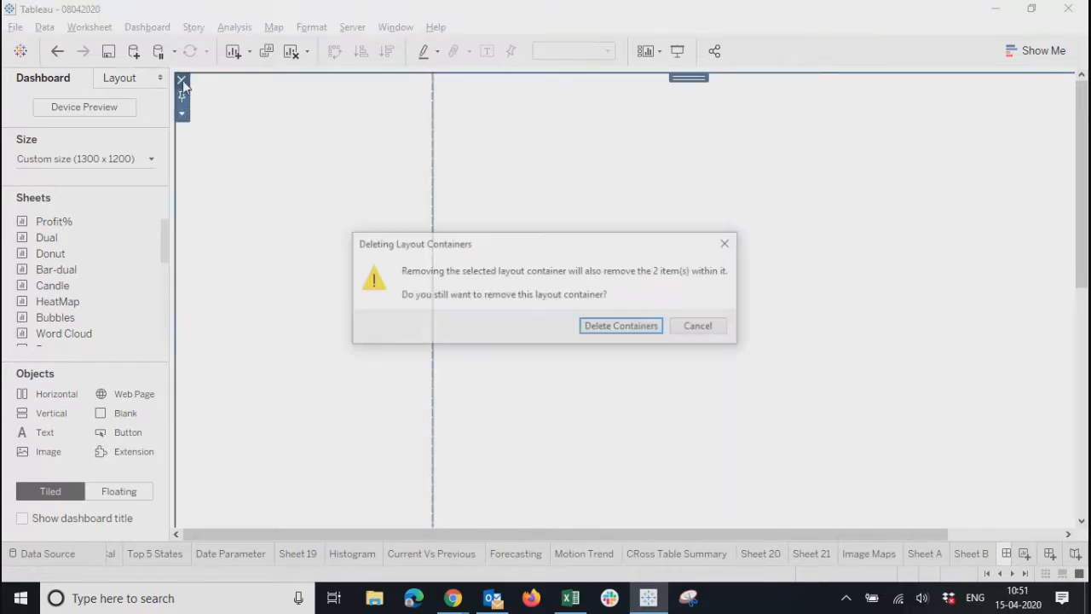
left_click(619, 329)
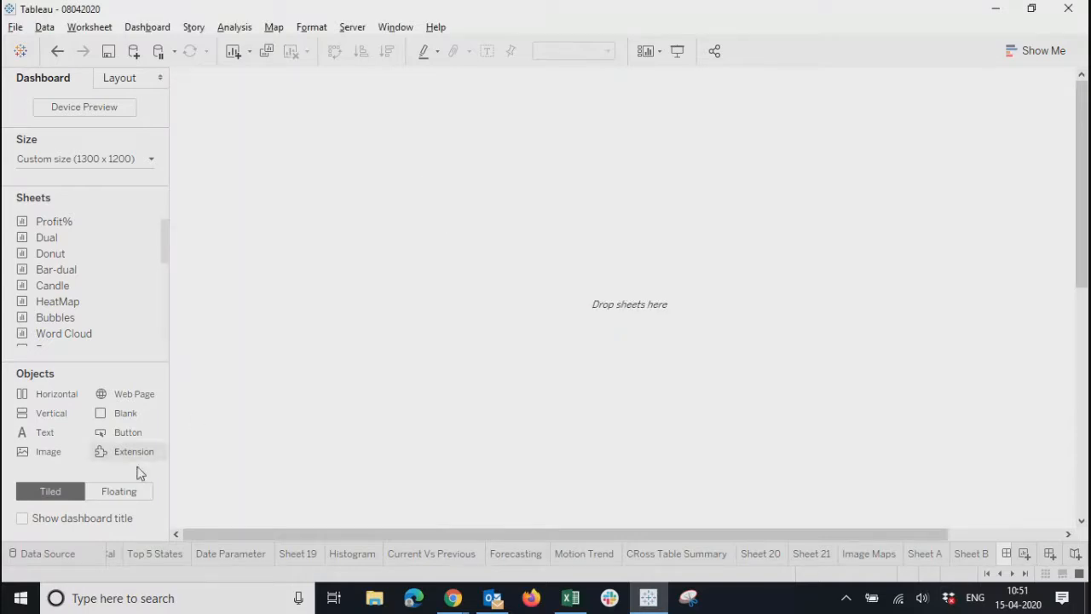
Switch sheet placement to Floating and place the Bubbles, Donut, Candle and Word Cloud sheets freely on the dashboard
left_click(122, 492)
double_click(60, 318)
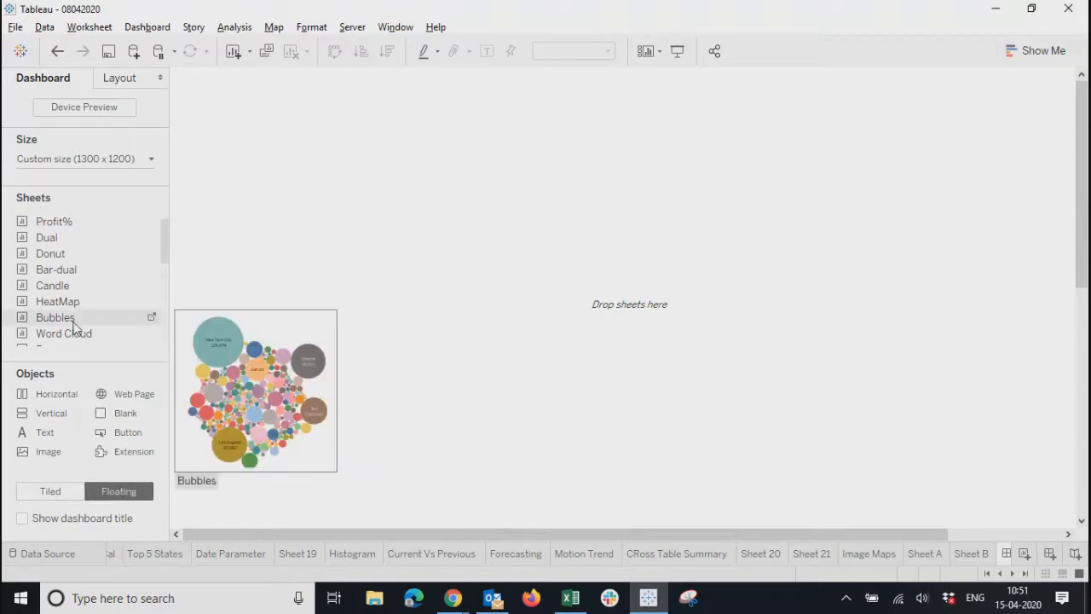
left_click_drag(63, 324, 340, 236)
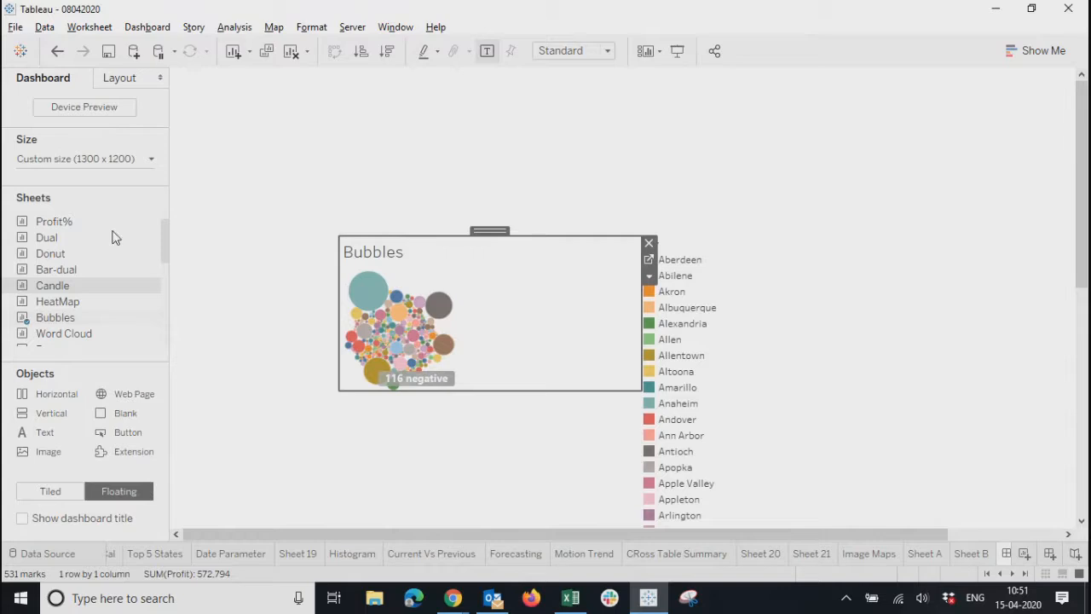
left_click_drag(103, 253, 282, 138)
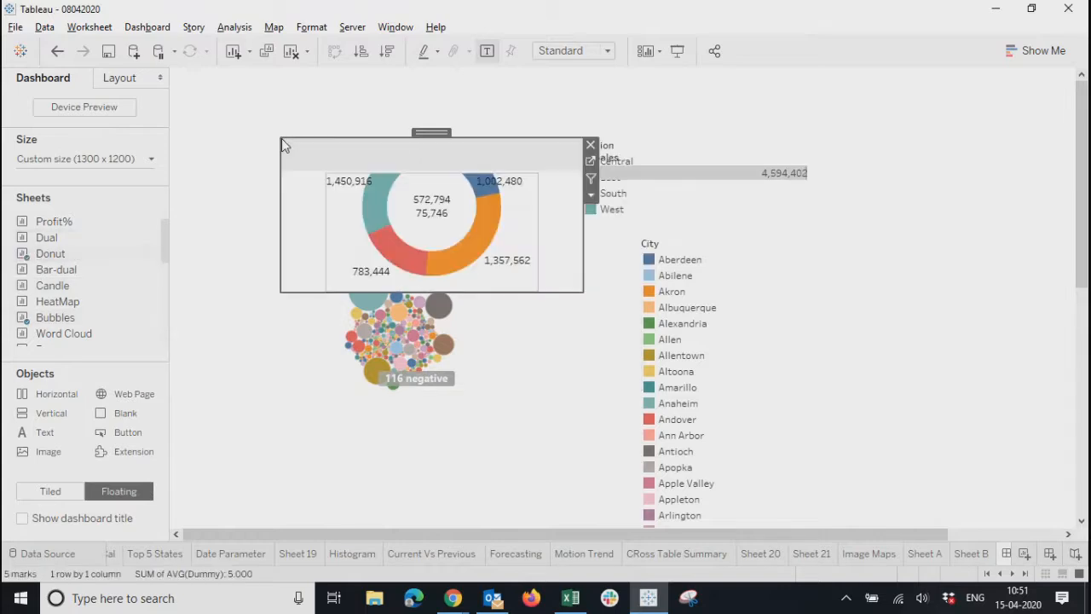
left_click_drag(51, 285, 689, 246)
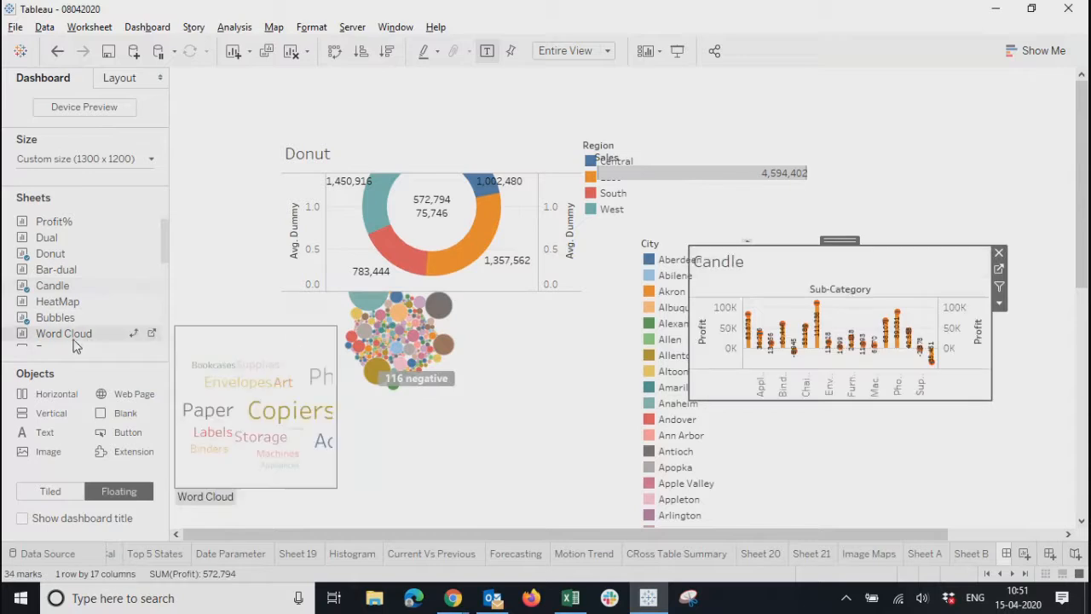
left_click_drag(71, 343, 355, 391)
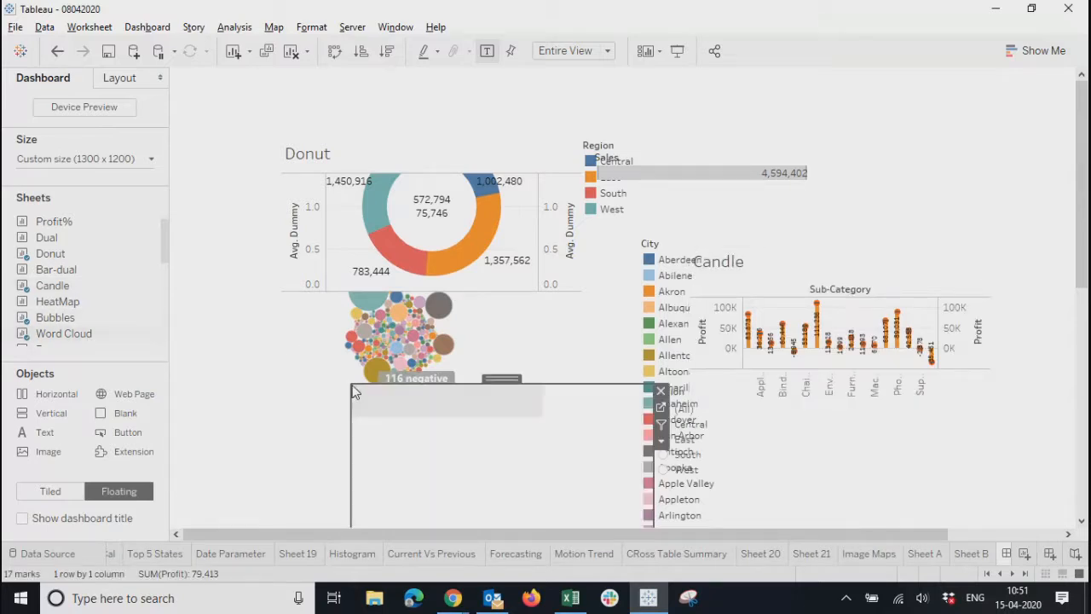
Add the HeatMap, Histogram and Forecasting sheets to the dashboard as floating objects
left_click_drag(103, 269, 209, 271)
left_click_drag(164, 238, 164, 287)
left_click_drag(64, 277, 680, 184)
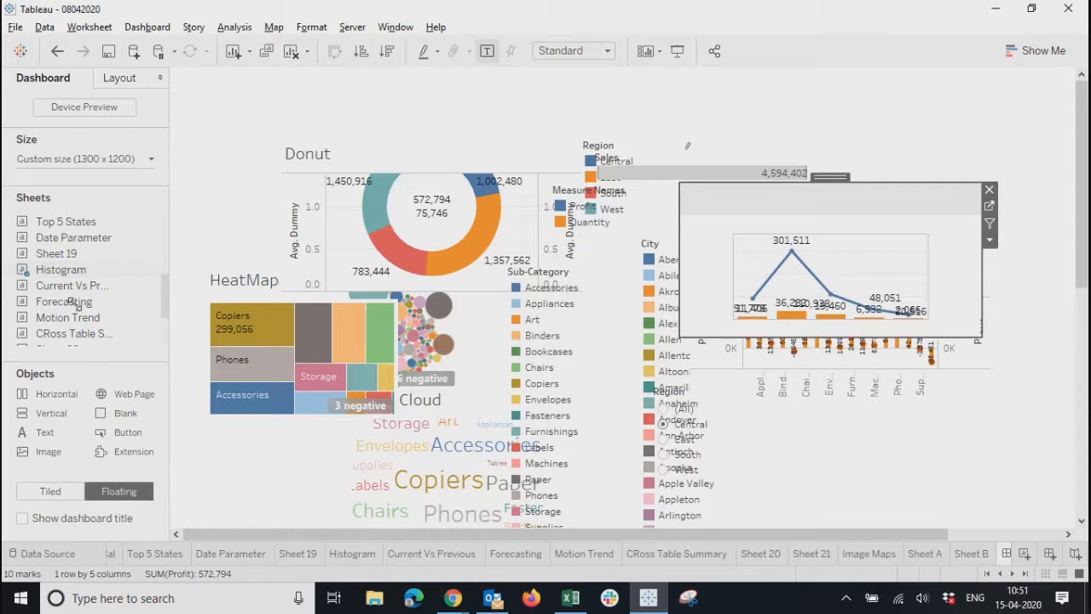
left_click_drag(75, 302, 534, 343)
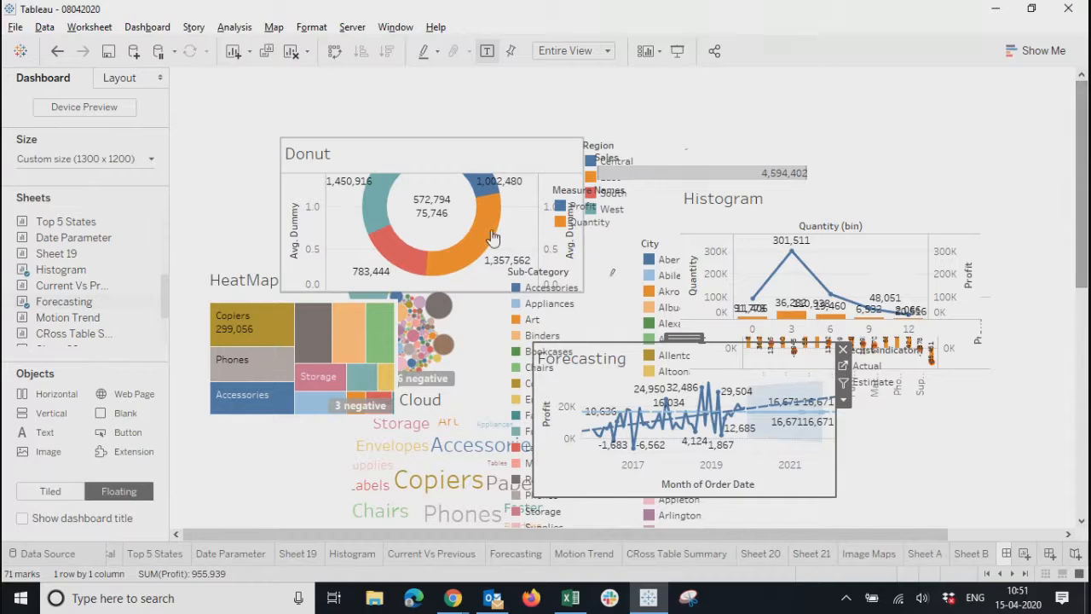
Move the floating Donut sheet to the dashboard's upper-left corner and enlarge it from its lower-right corner
left_click(430, 151)
left_click_drag(434, 133, 333, 73)
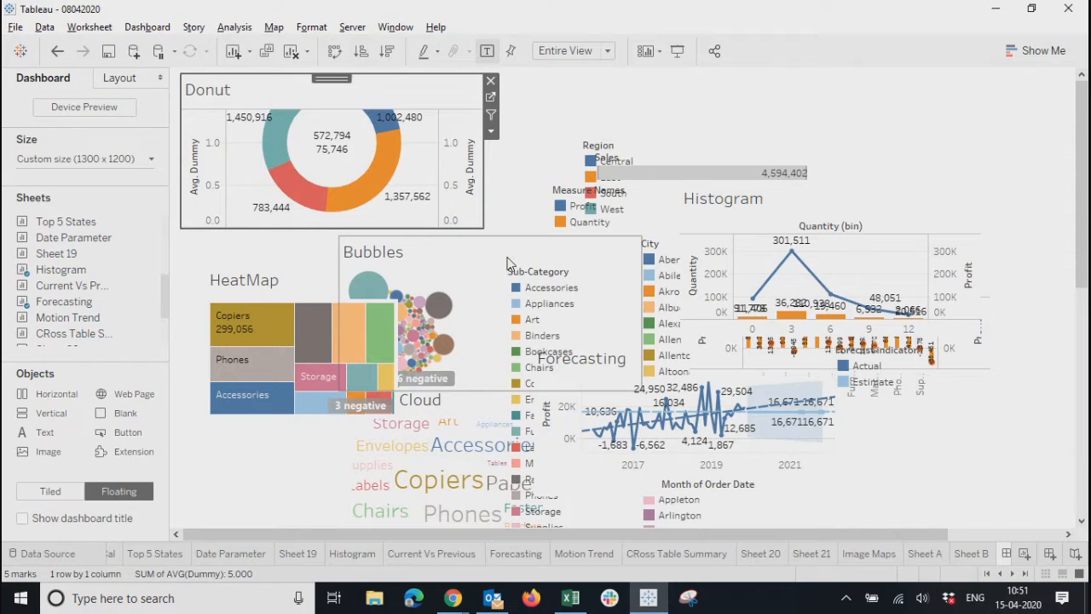
left_click_drag(480, 231, 515, 266)
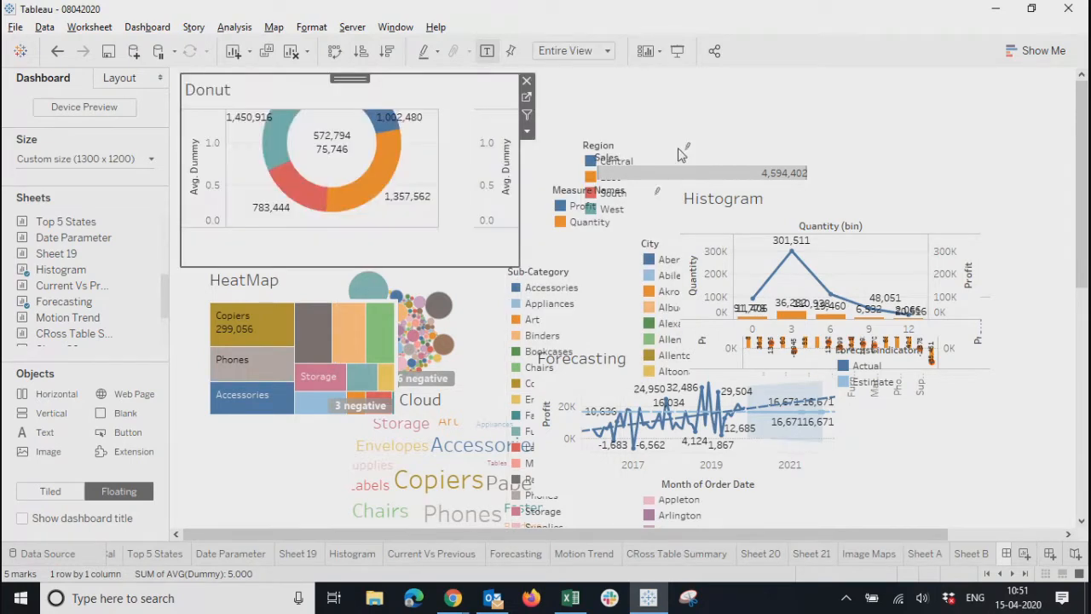
Remove the floating Region color legend, Sales legend and Measure Names legend from the dashboard
left_click(640, 151)
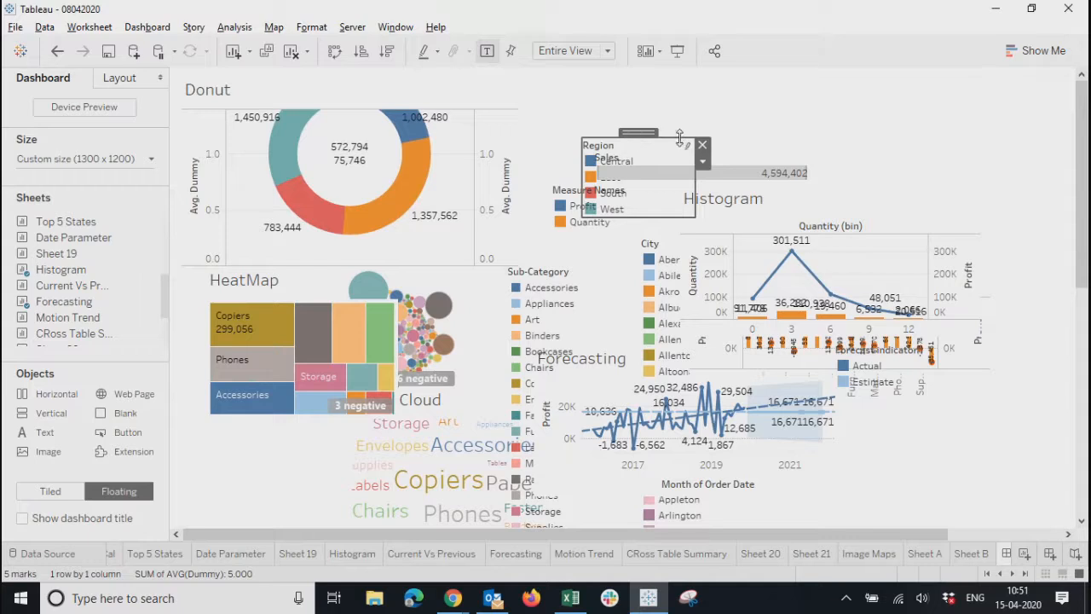
left_click(698, 156)
left_click(645, 162)
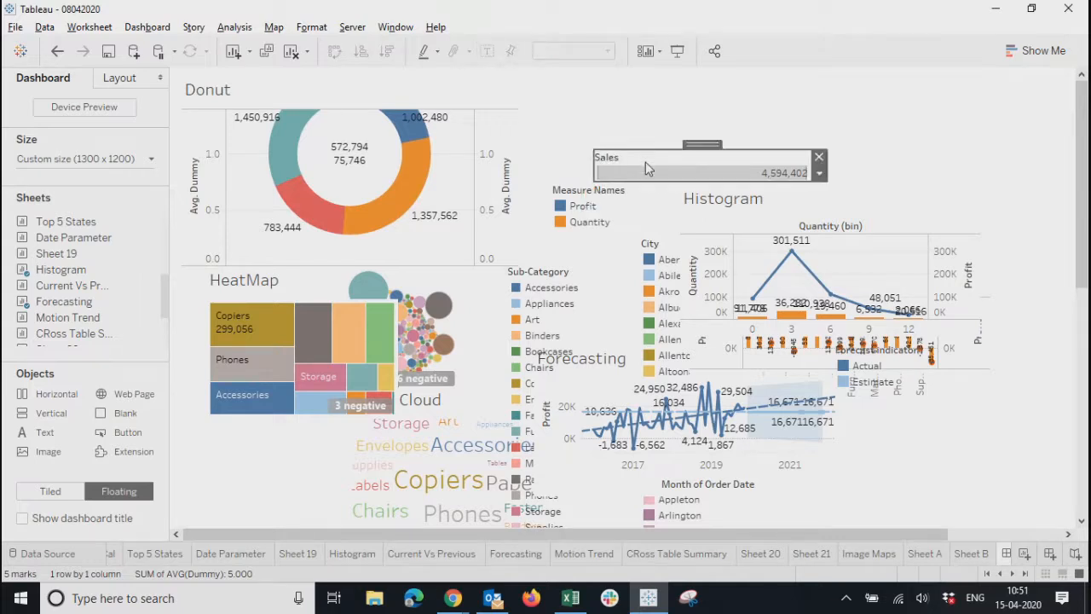
left_click(643, 204)
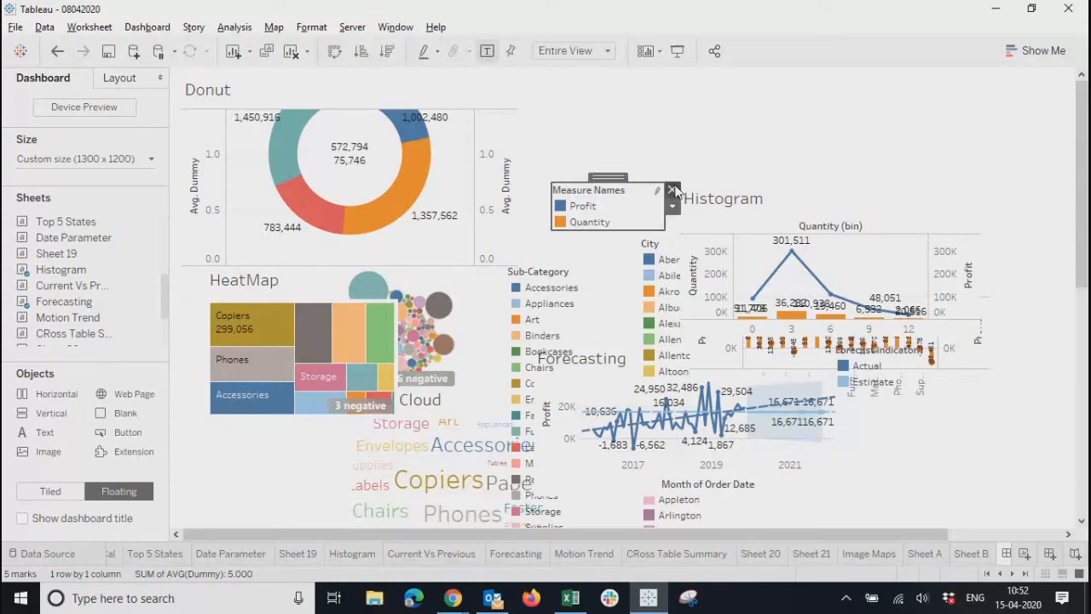
left_click(673, 190)
Move the Histogram sheet beside the Donut and the Candle sheet to the right of the Histogram
left_click(808, 189)
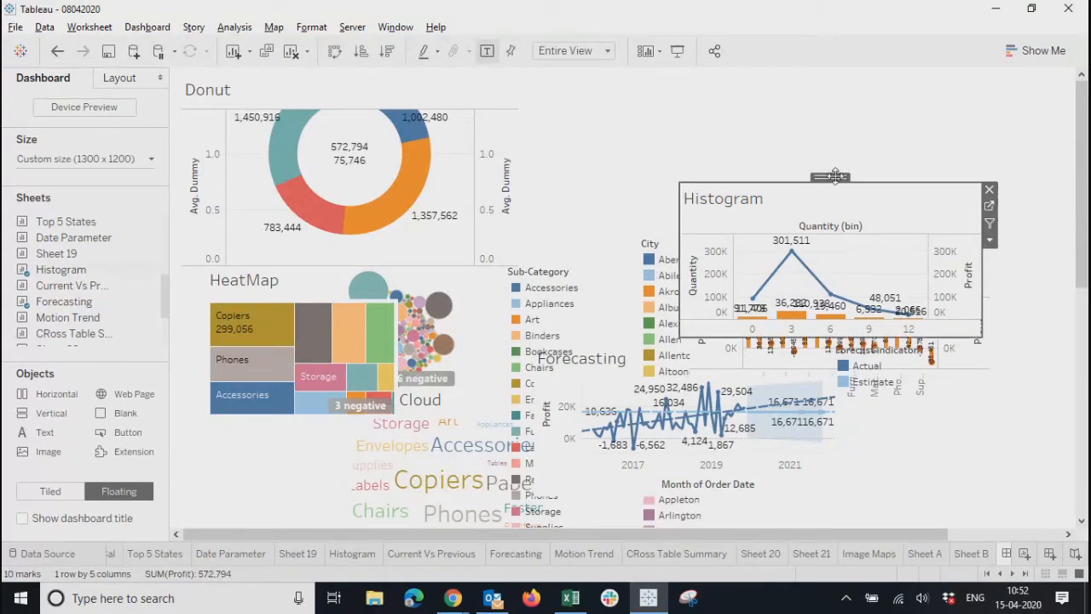
left_click_drag(831, 178, 693, 108)
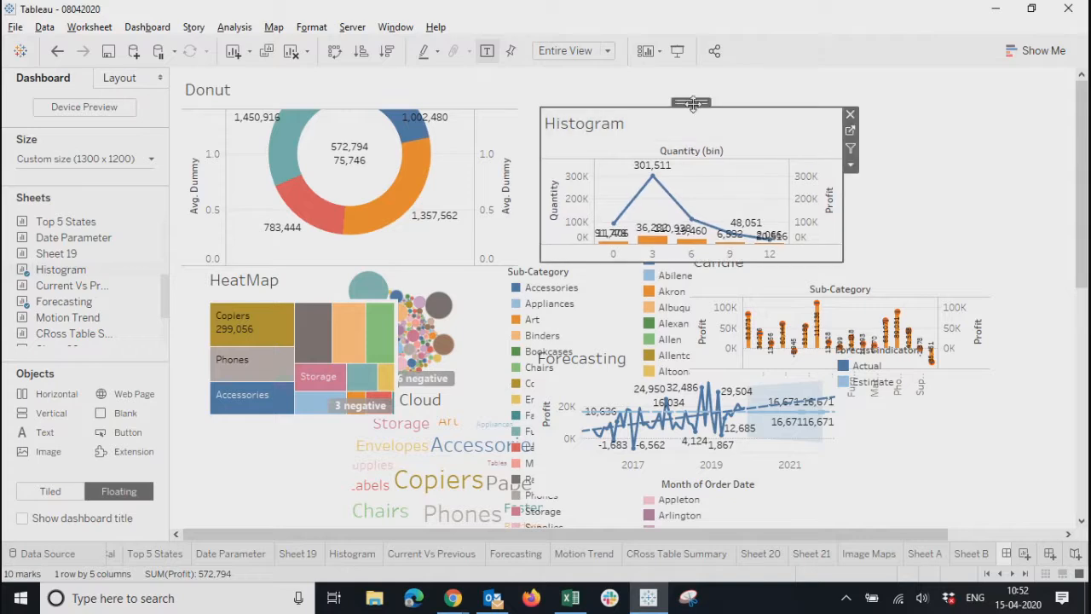
left_click(825, 281)
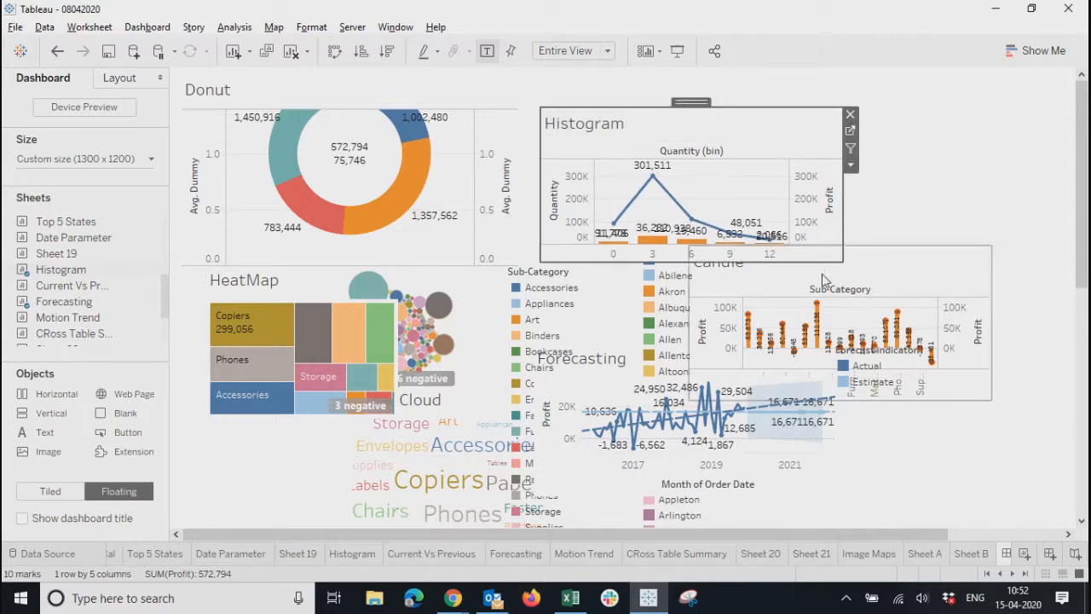
left_click(727, 540)
left_click_drag(708, 240, 906, 93)
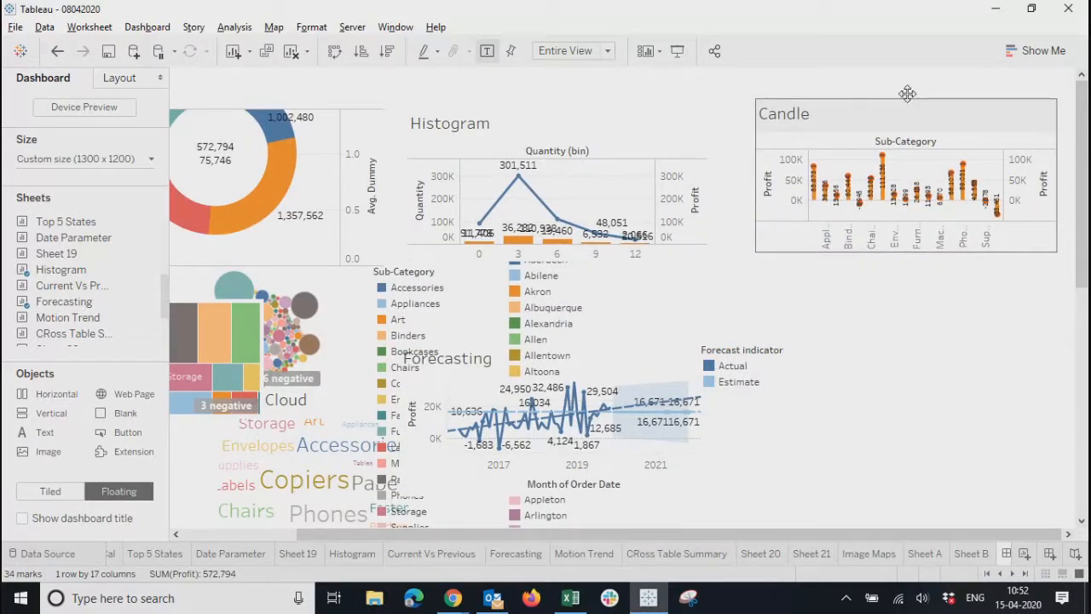
Remove the Forecast indicator legend and move the Forecasting sheet below the Candle sheet
left_click(889, 331)
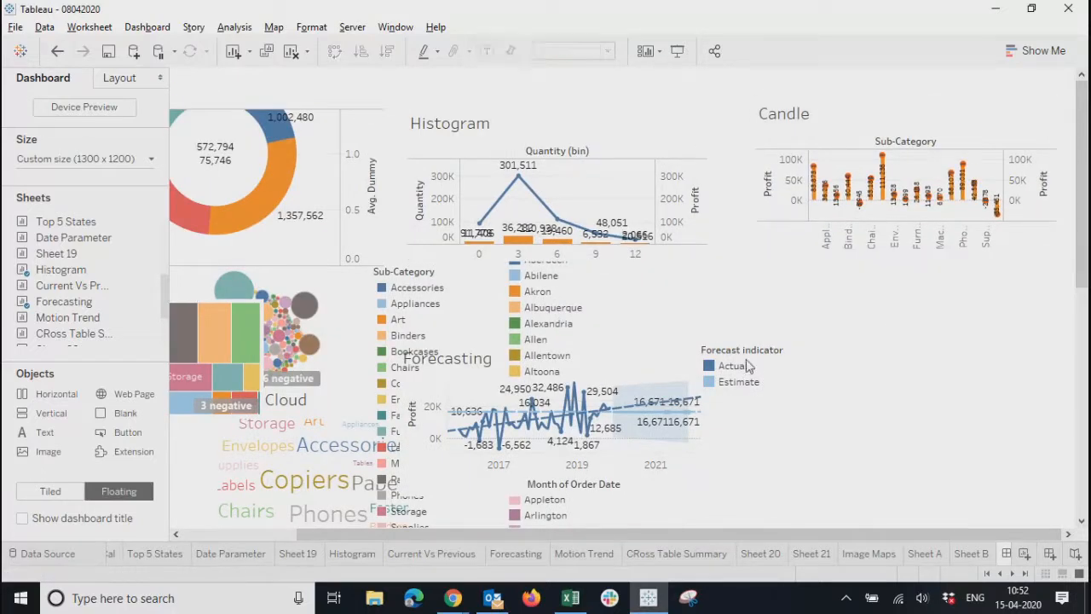
left_click(808, 351)
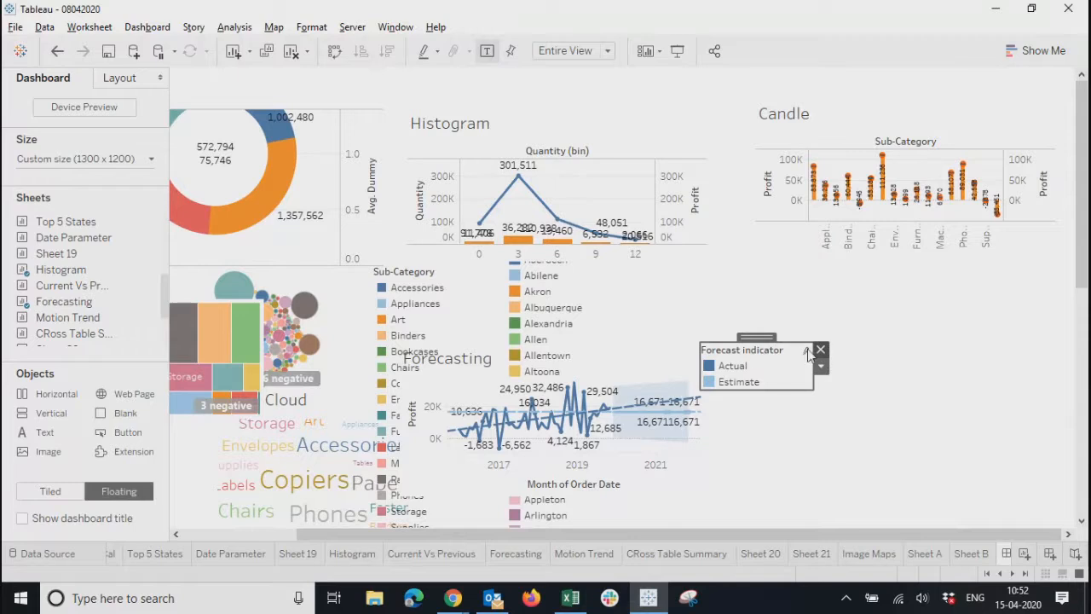
left_click(818, 350)
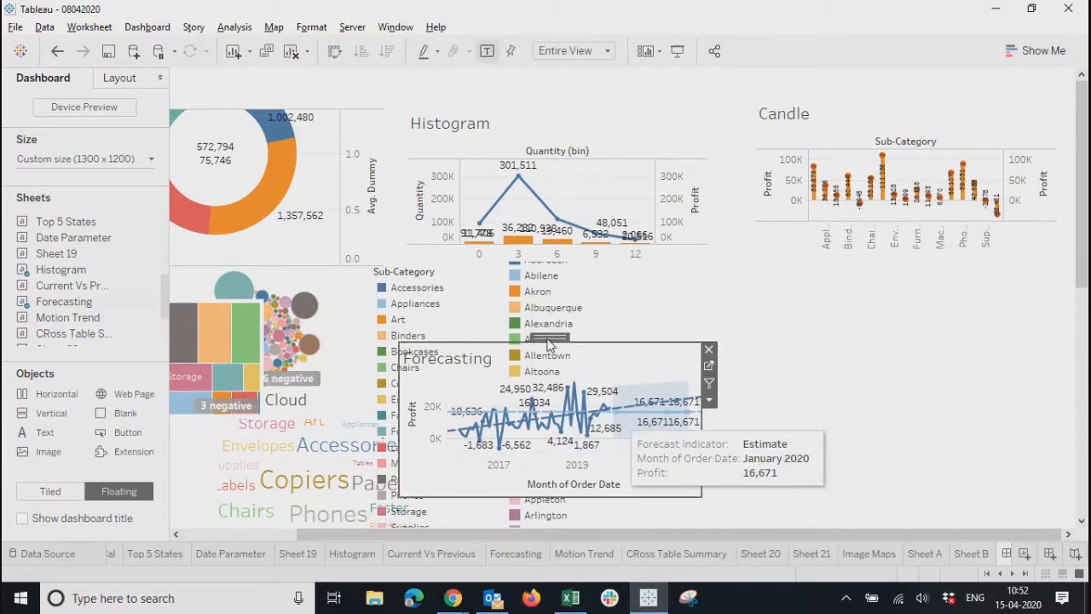
left_click_drag(548, 345, 916, 287)
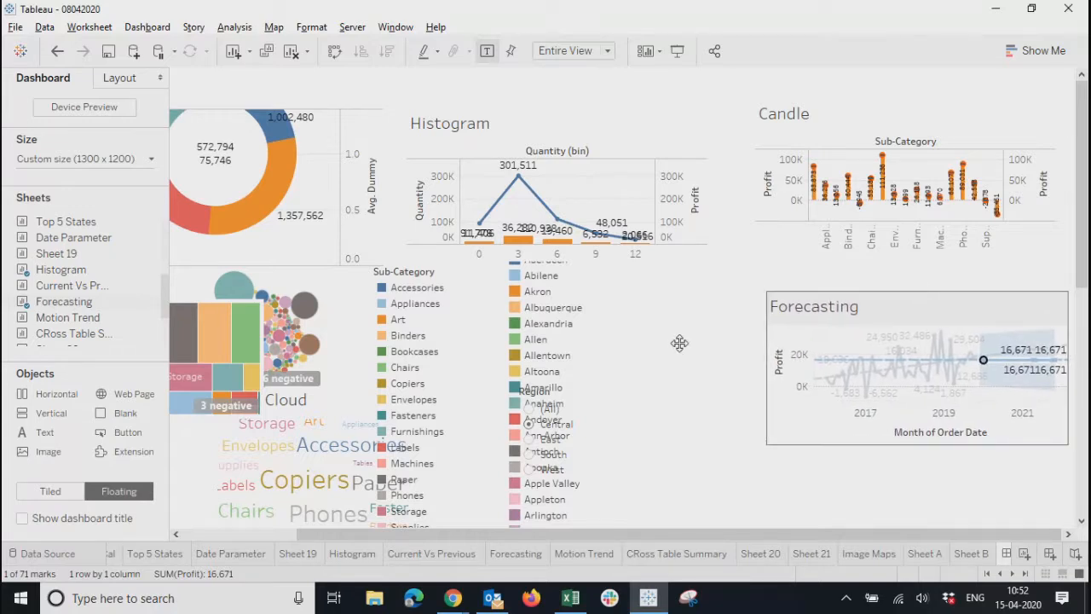
Remove the City legend and the Region filter from the area below the Histogram
left_click(587, 306)
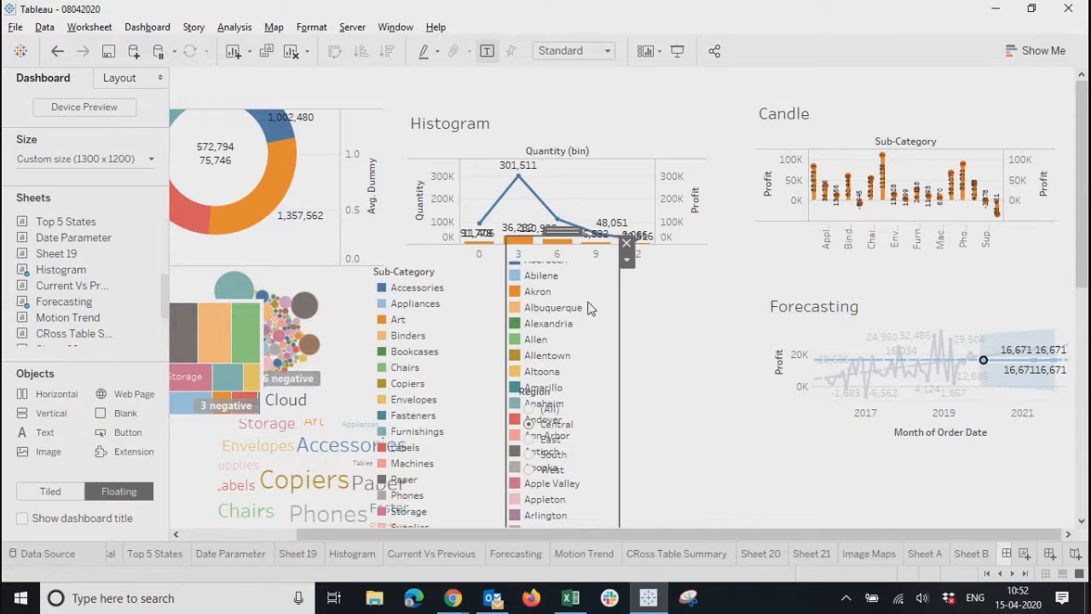
left_click(626, 245)
left_click(626, 408)
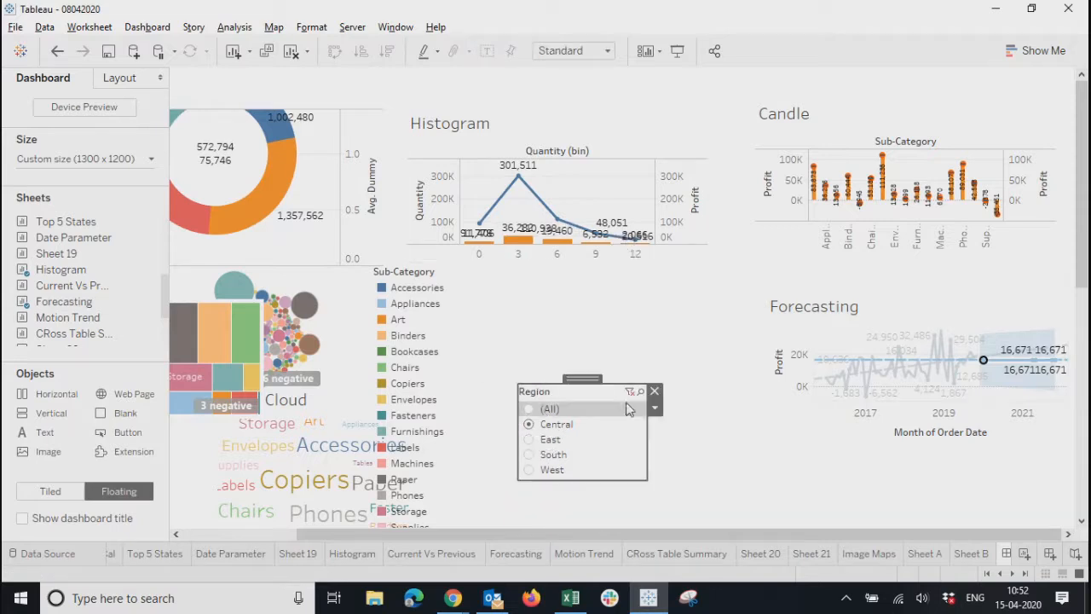
left_click_drag(584, 378, 692, 83)
left_click_drag(678, 68, 677, 67)
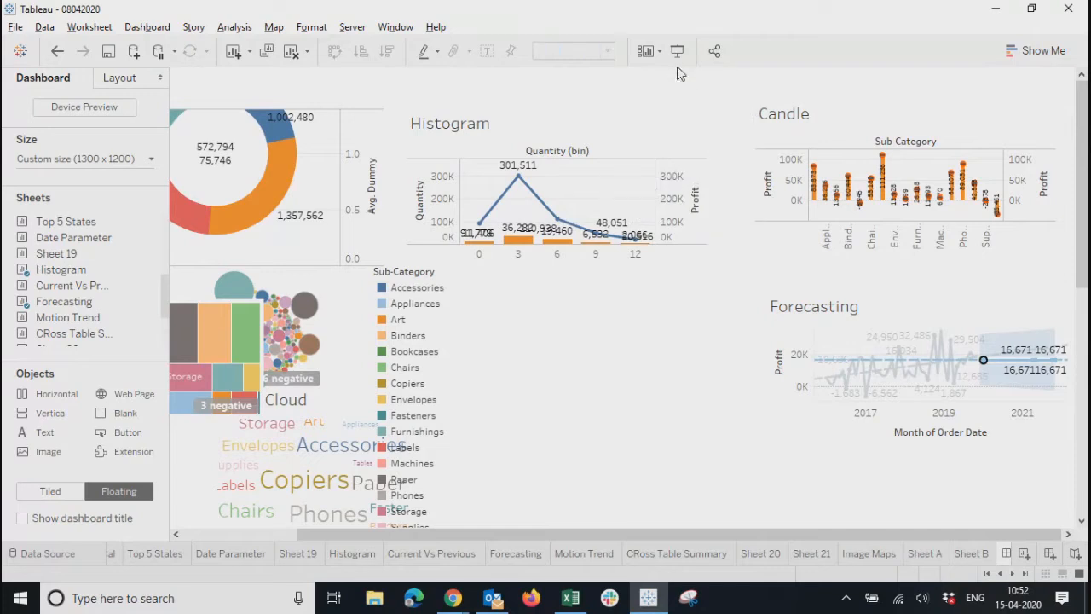
Remove the Sub-Category legend and move the Bubbles sheet into the free space below the Histogram
left_click(439, 312)
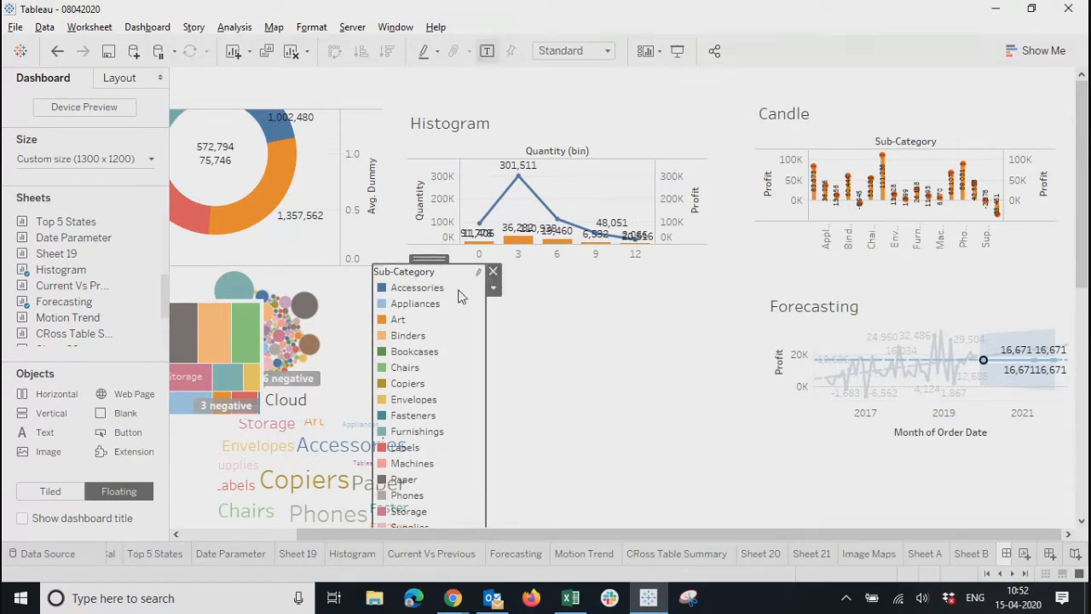
left_click(494, 271)
left_click(398, 317)
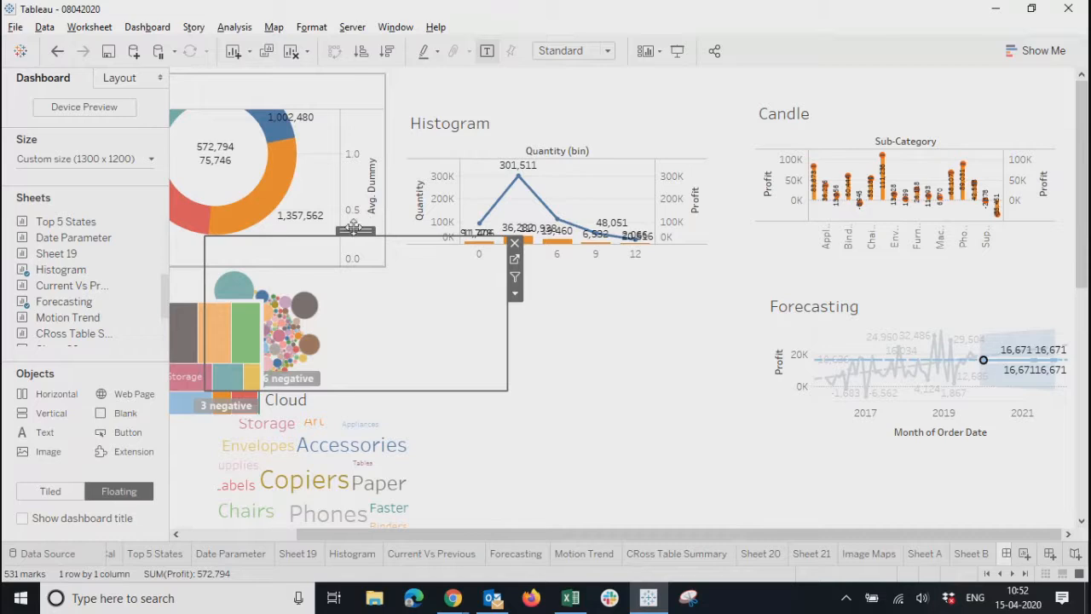
left_click_drag(356, 231, 592, 291)
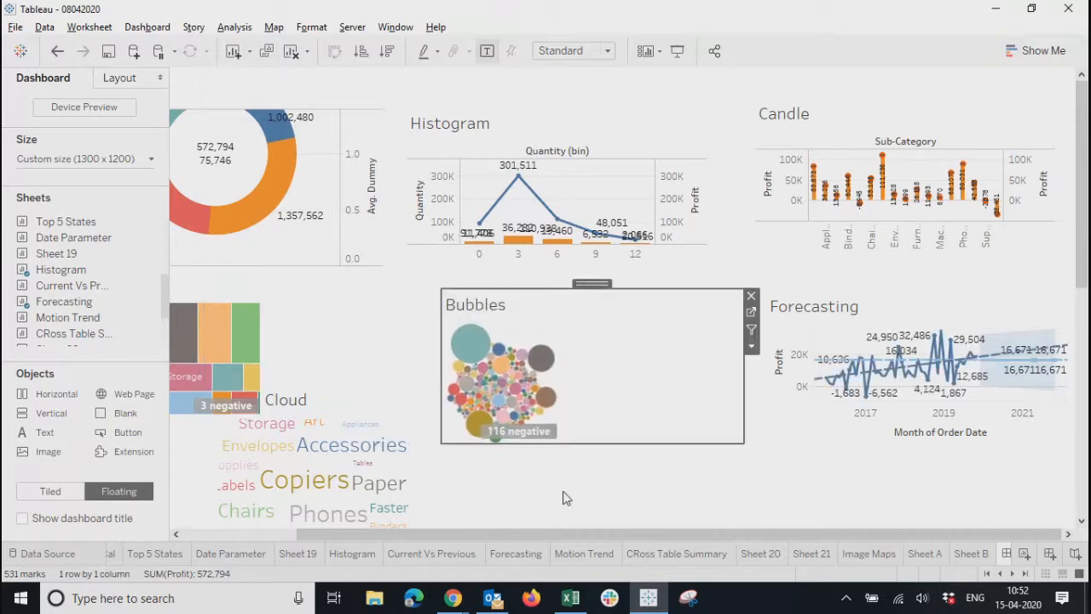
Move the Word Cloud sheet below the HeatMap and show the dashboard in presentation mode
left_click_drag(540, 531, 426, 530)
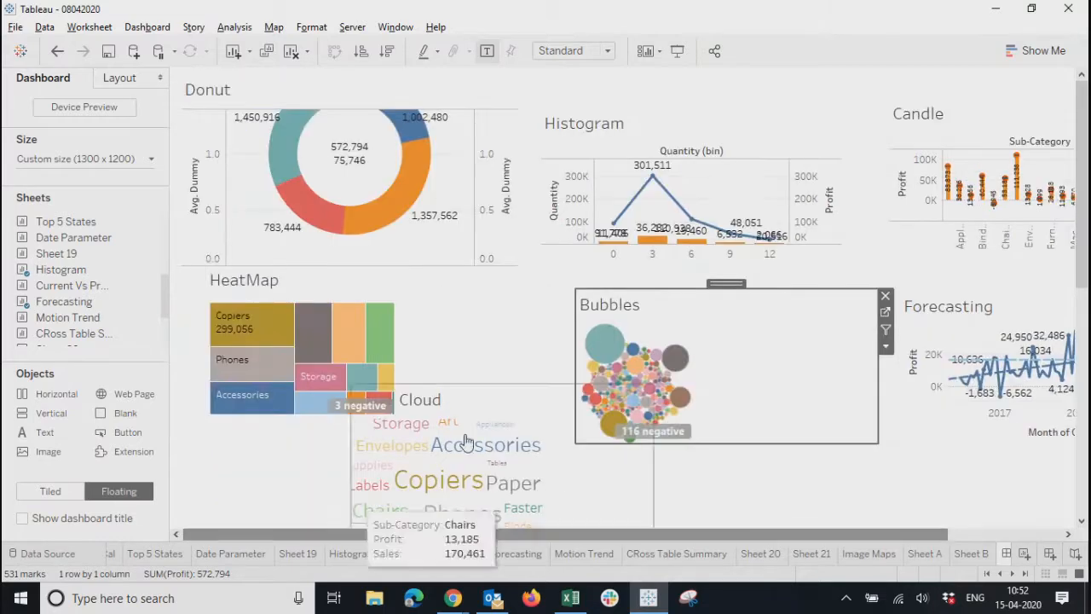
left_click(430, 345)
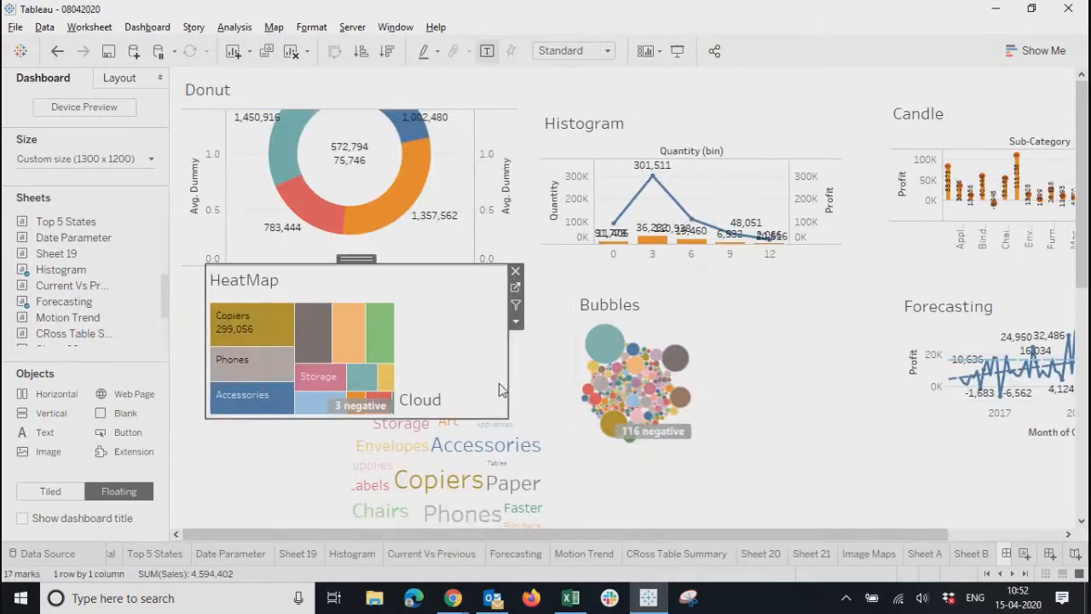
left_click(486, 444)
left_click_drag(497, 379, 358, 438)
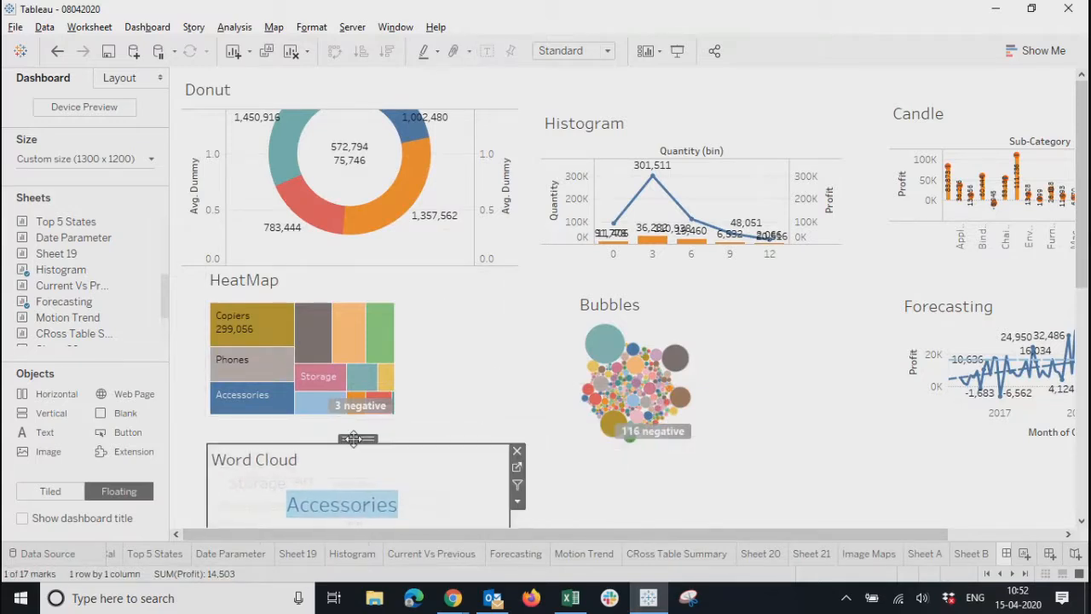
left_click(677, 52)
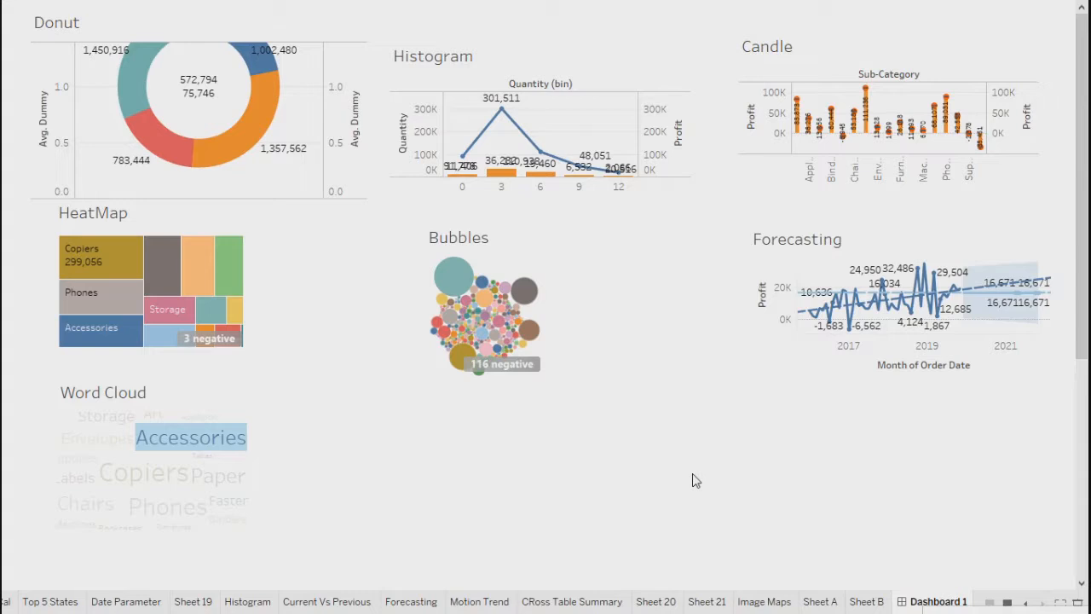
Leave presentation mode, clear all sheets from the dashboard and show the dashboard title
key("Escape")
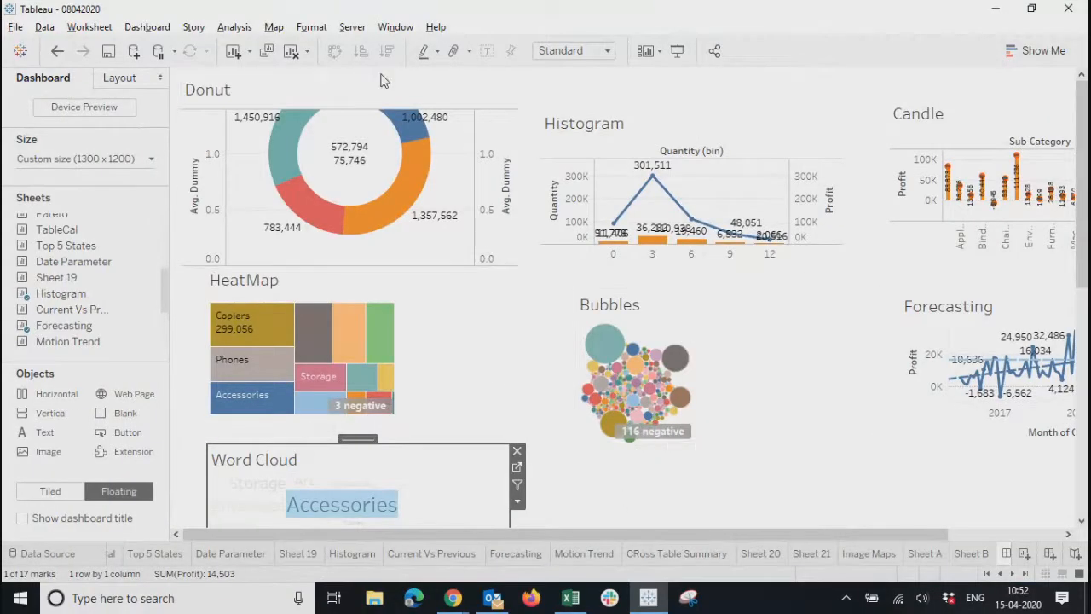
left_click(293, 51)
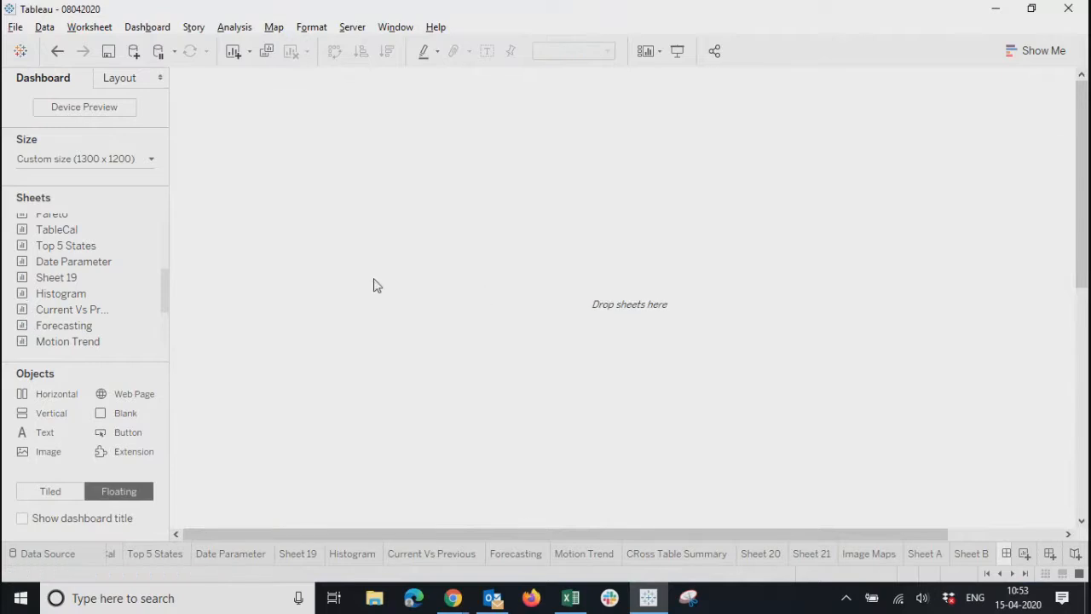
left_click(22, 519)
Replace the dashboard title text with "Sample Super Store - Summary"
left_click(393, 98)
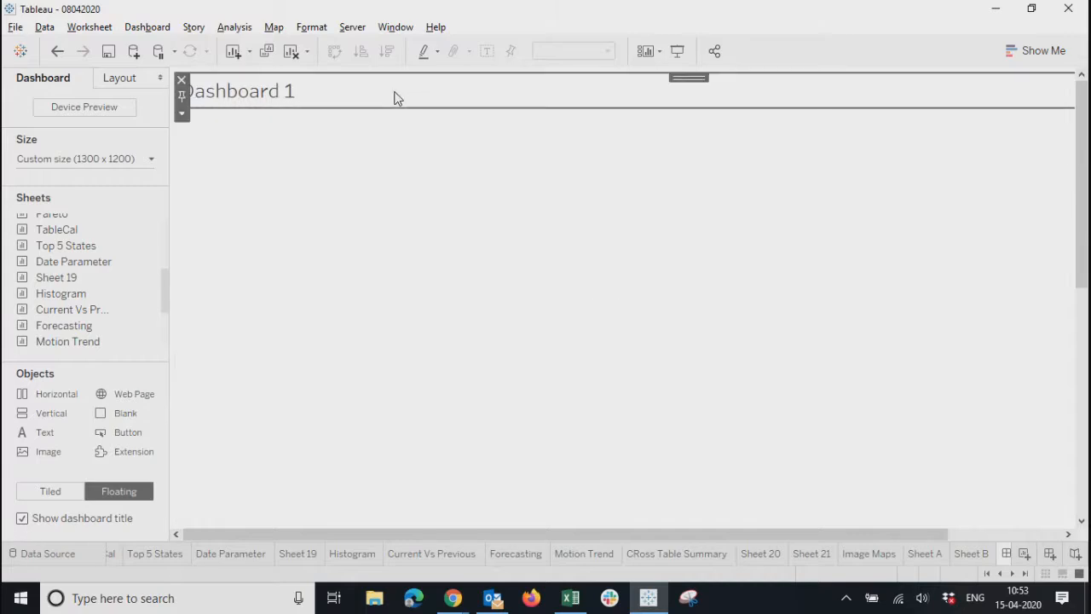
double_click(365, 91)
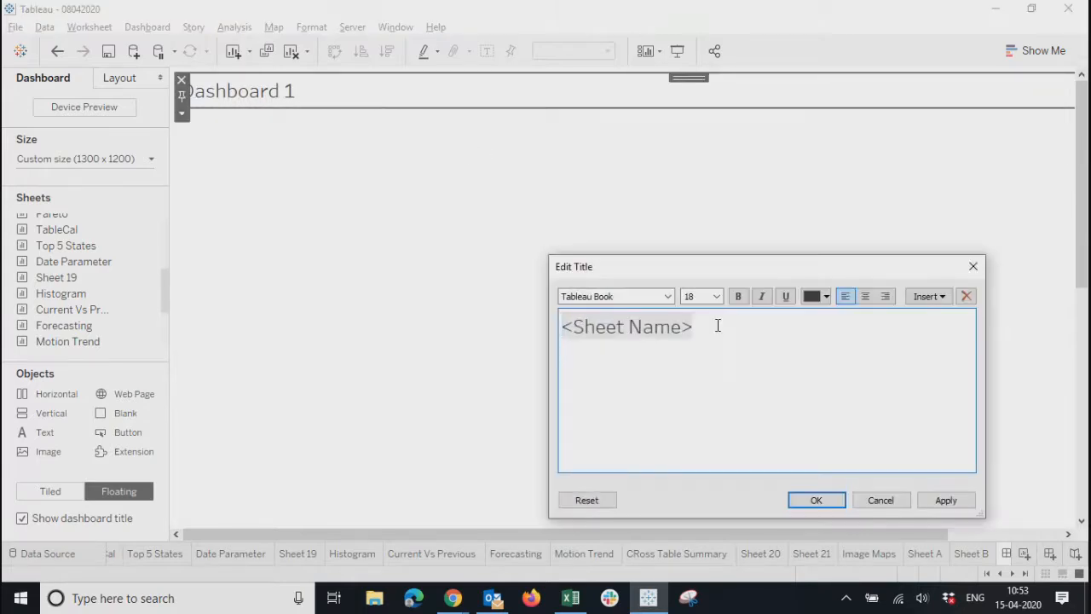
left_click_drag(677, 326, 532, 316)
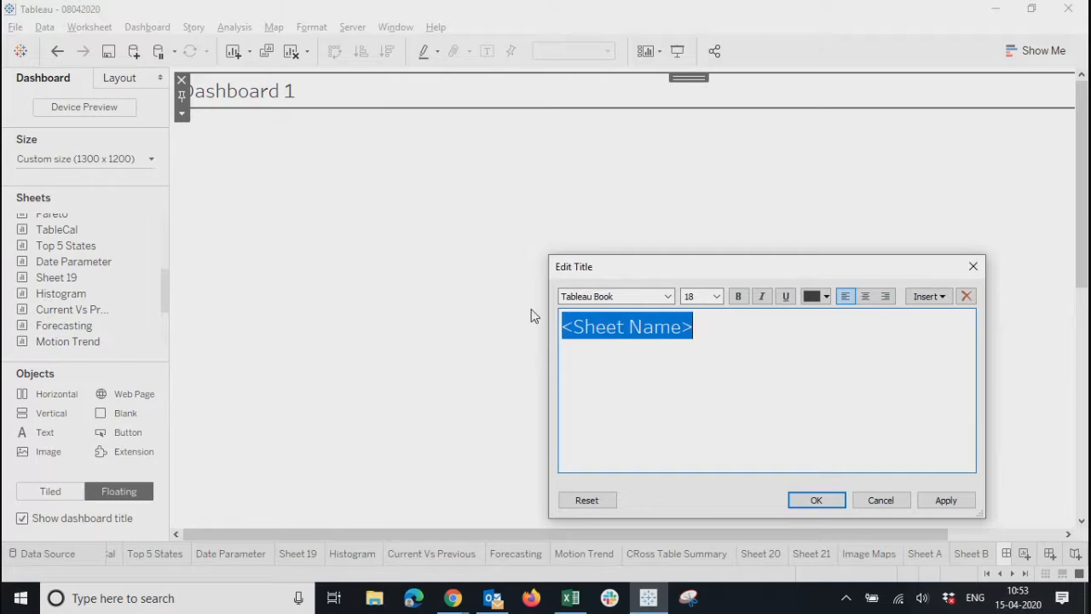
type("Sample ")
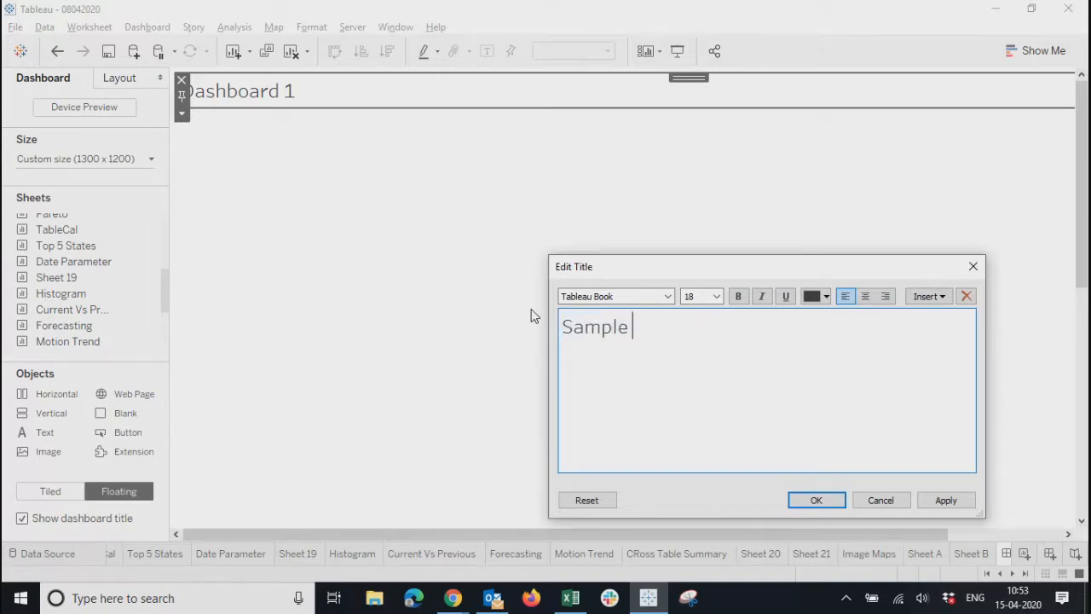
type("Super Store")
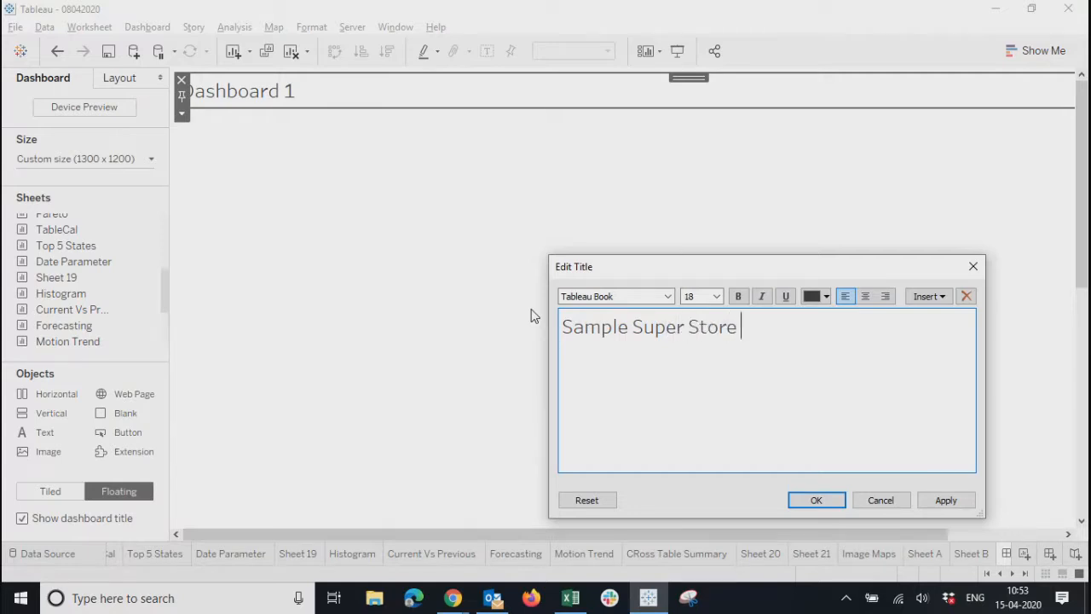
type(" - summary")
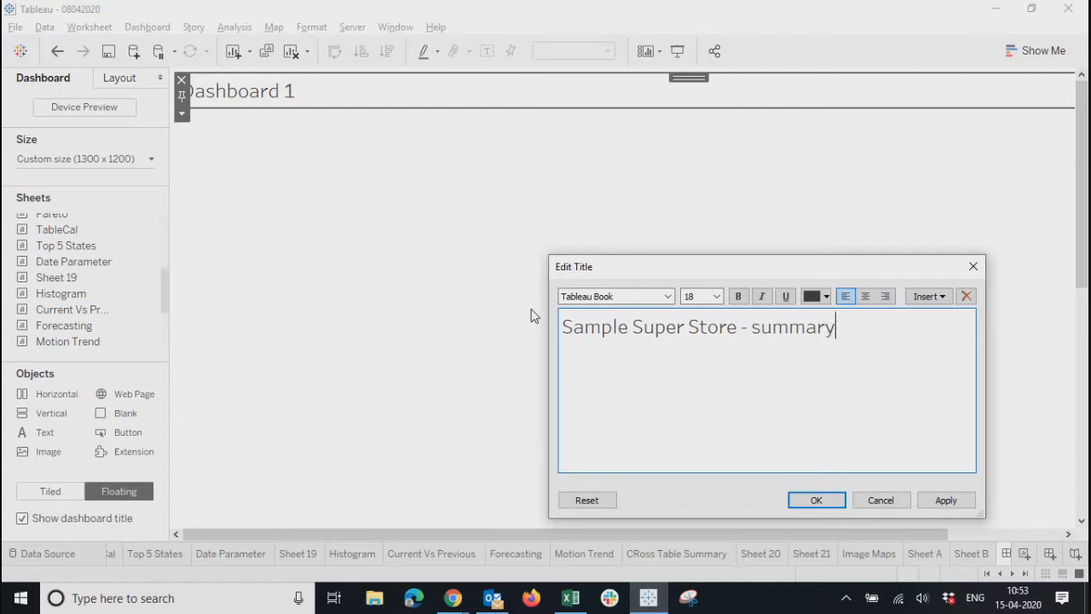
key("BackSpace")
key("BackSpace")
key("BackSpace")
key("BackSpace")
key("BackSpace")
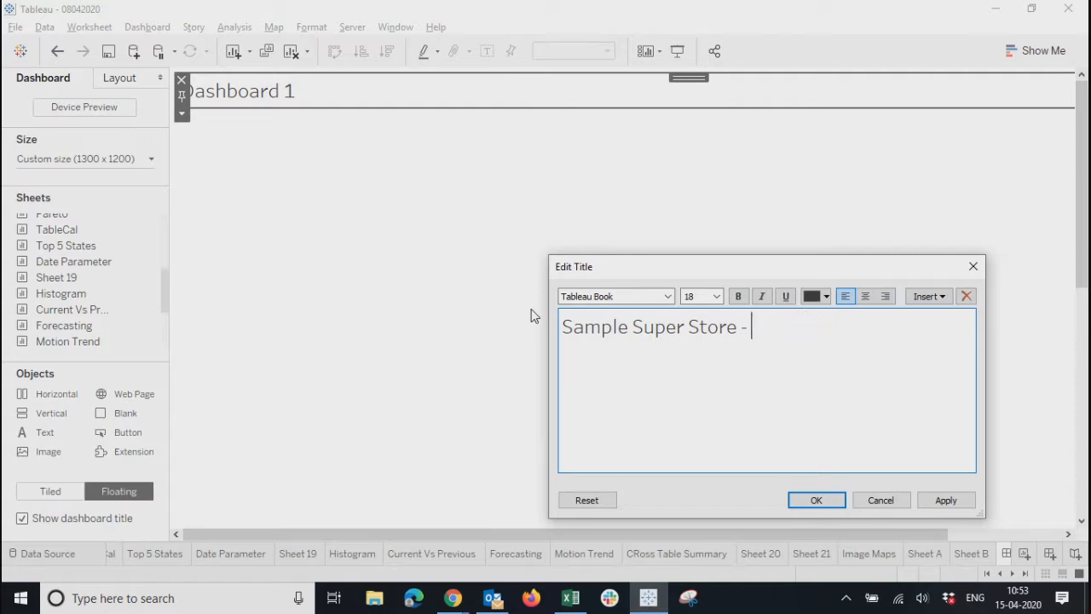
type("Summary")
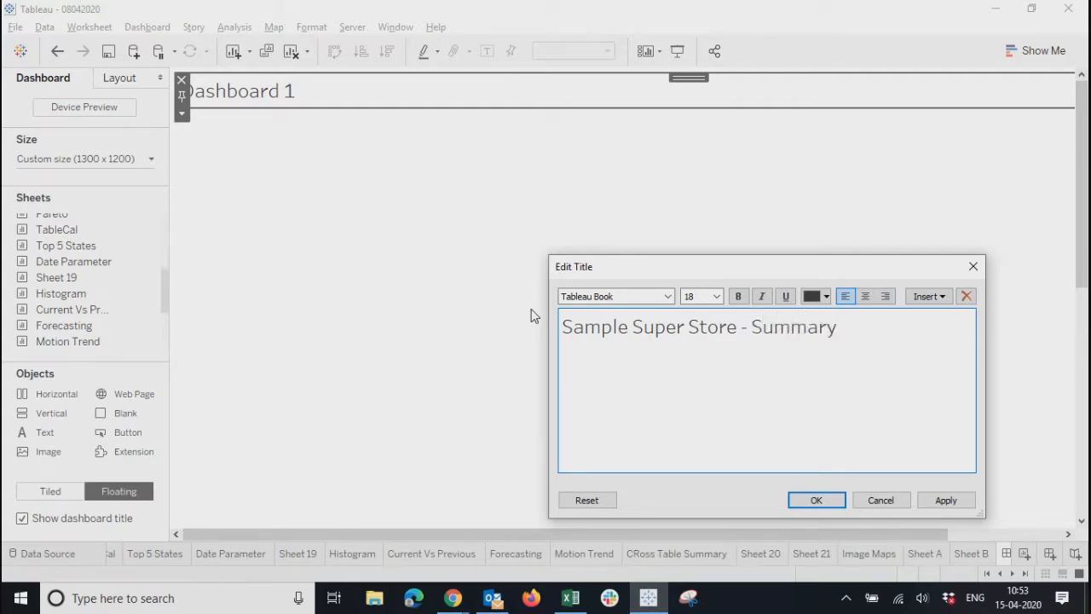
Centre the dashboard title text and apply the title edit
left_click_drag(840, 326, 525, 324)
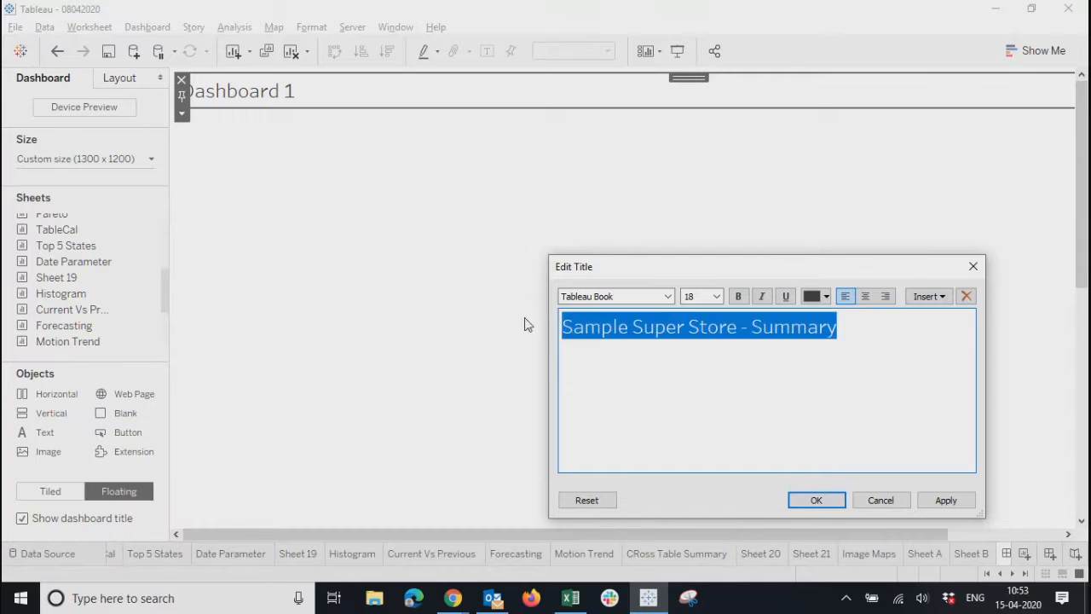
left_click(866, 296)
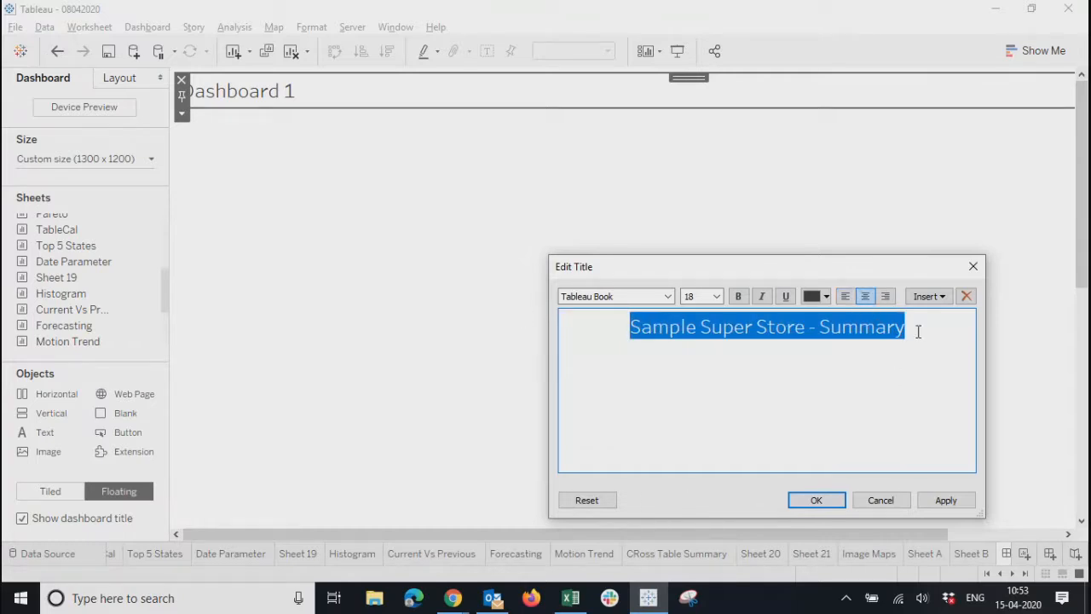
left_click(944, 500)
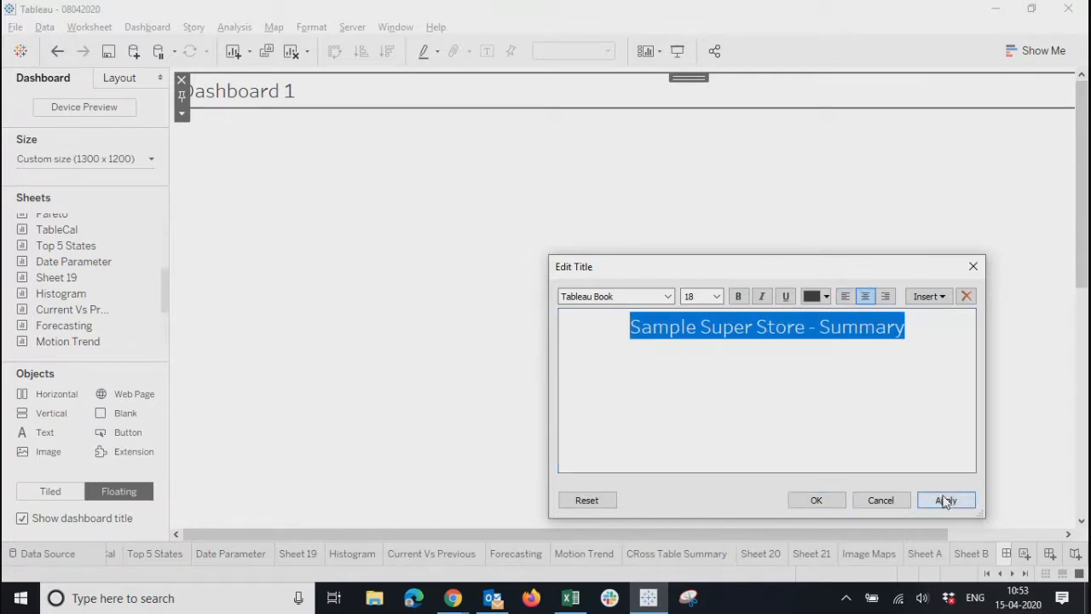
left_click(816, 500)
Format the dashboard title with orange shading
left_click(514, 82)
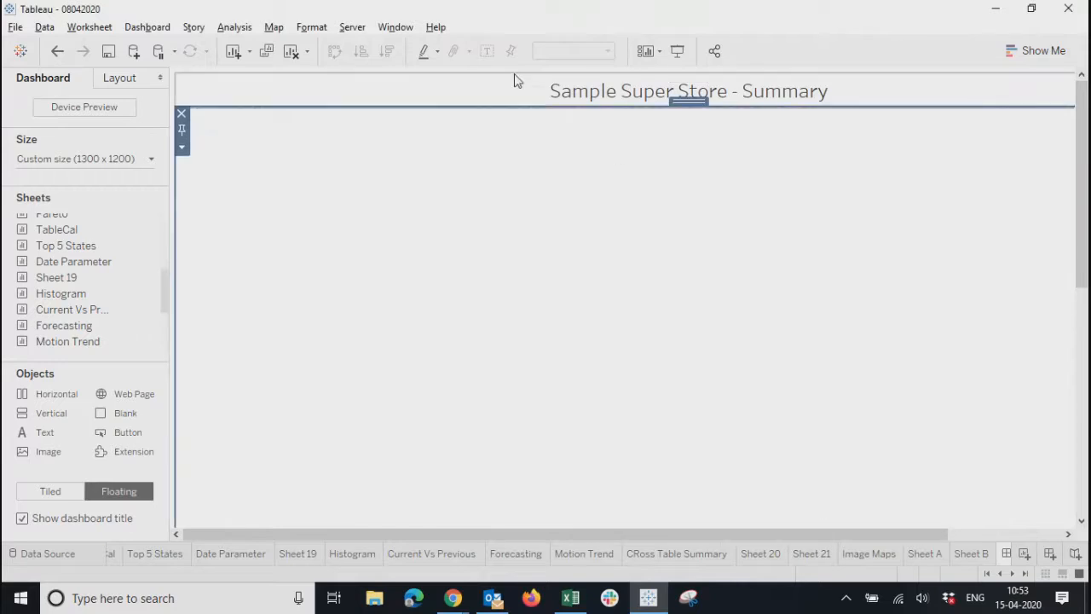
left_click(181, 114)
left_click(220, 175)
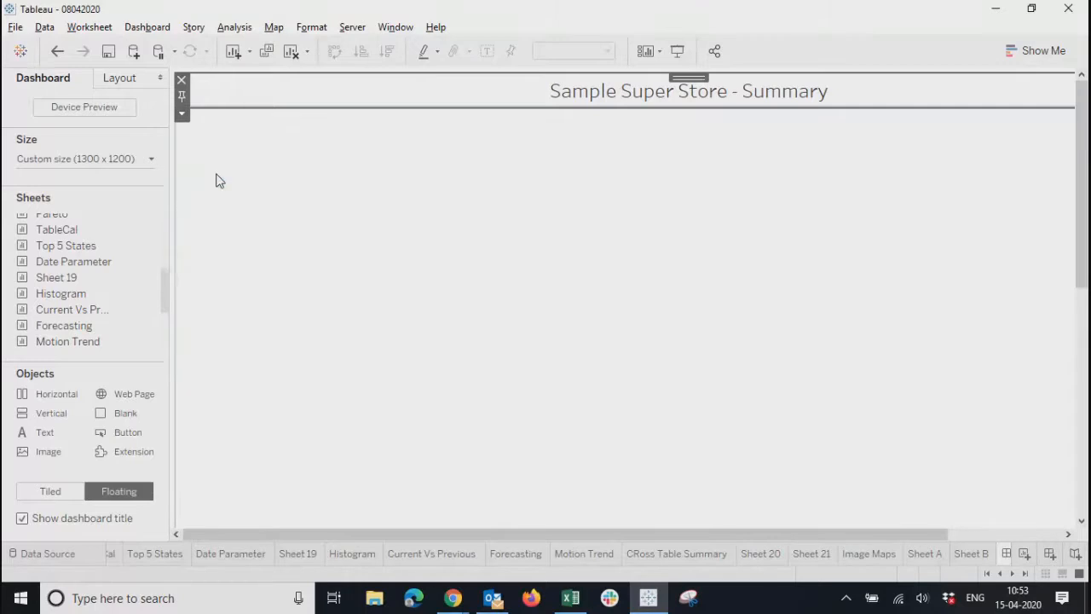
left_click(116, 226)
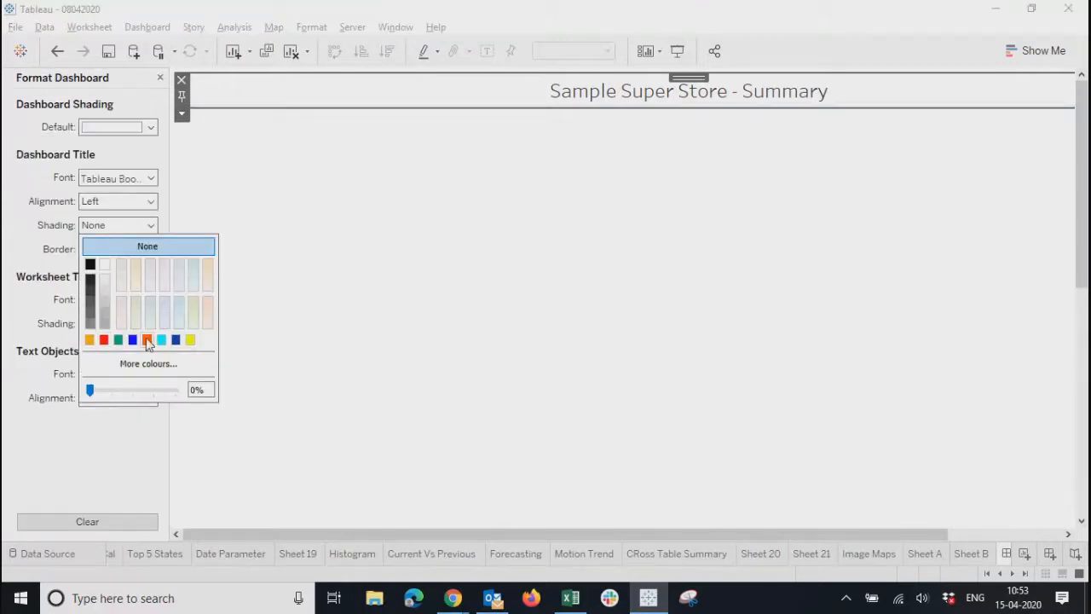
left_click(89, 340)
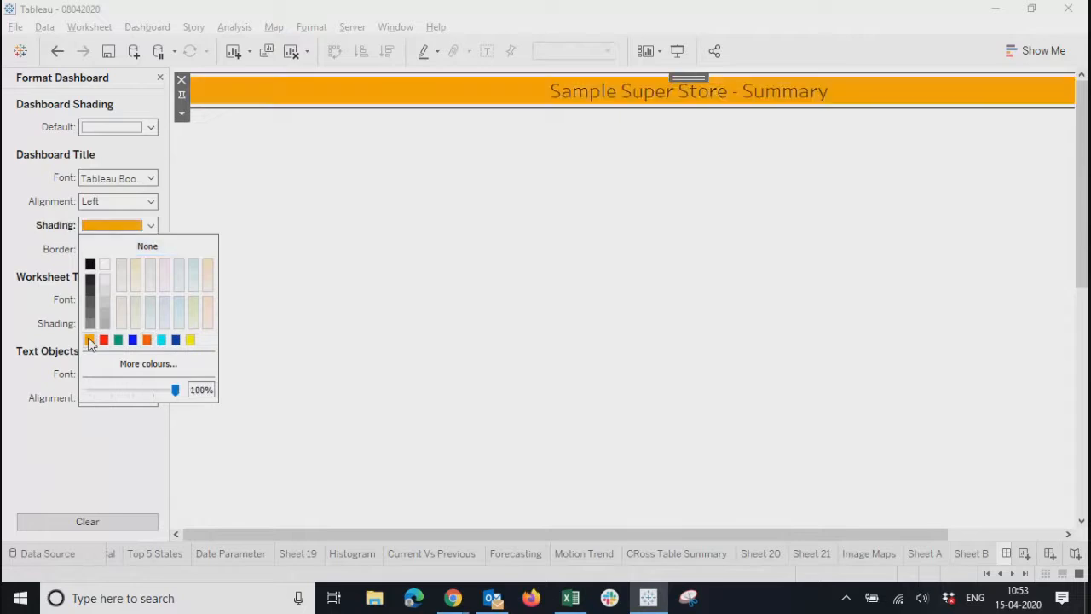
left_click(308, 234)
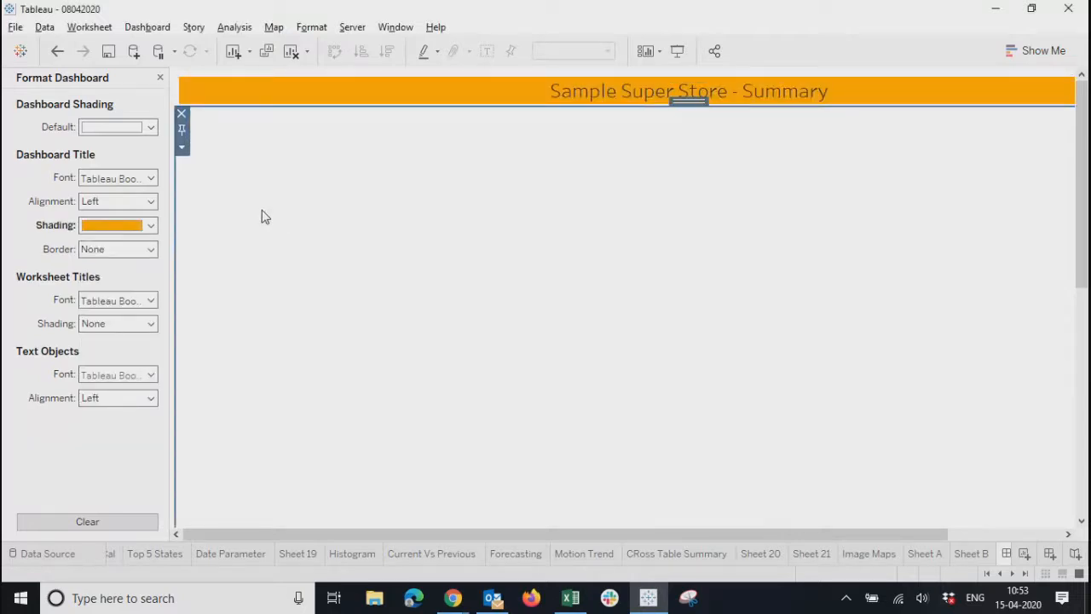
Add a thin solid black border around the dashboard title and close the dashboard formatting
left_click(319, 88)
left_click(119, 252)
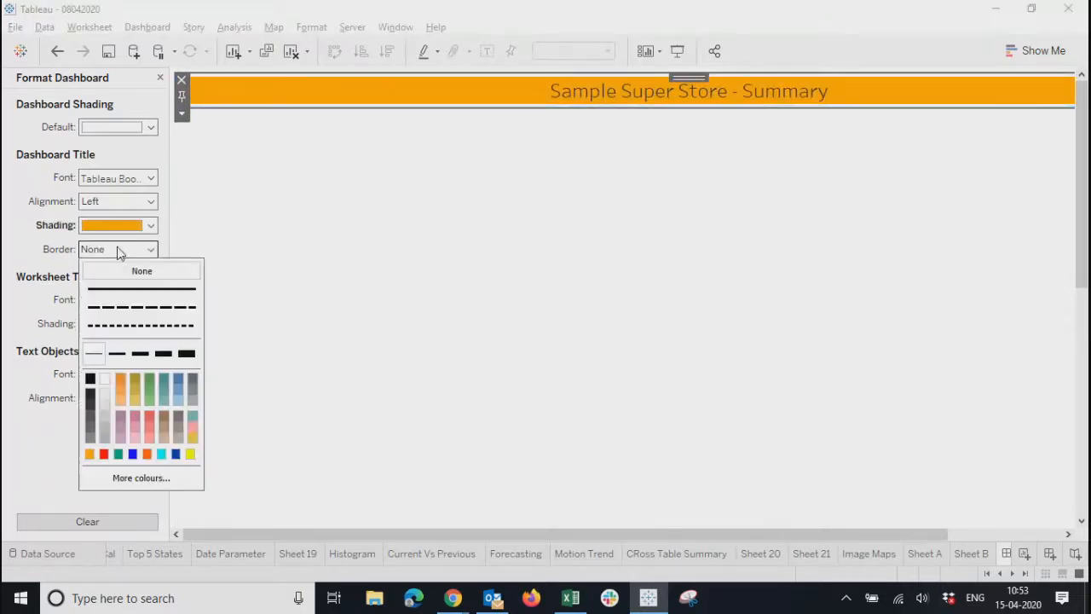
left_click(93, 352)
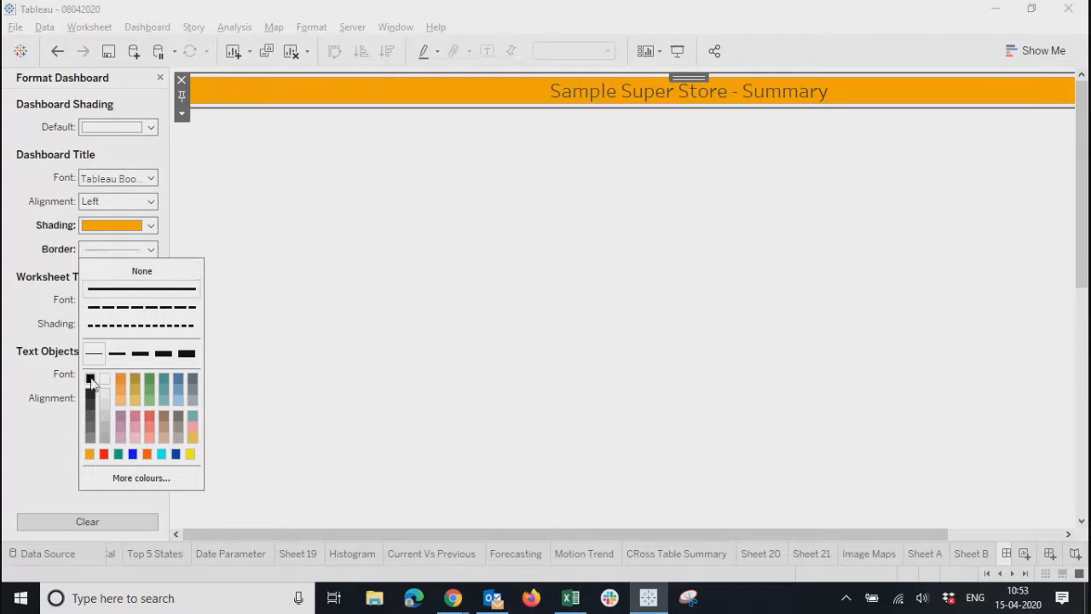
left_click(318, 286)
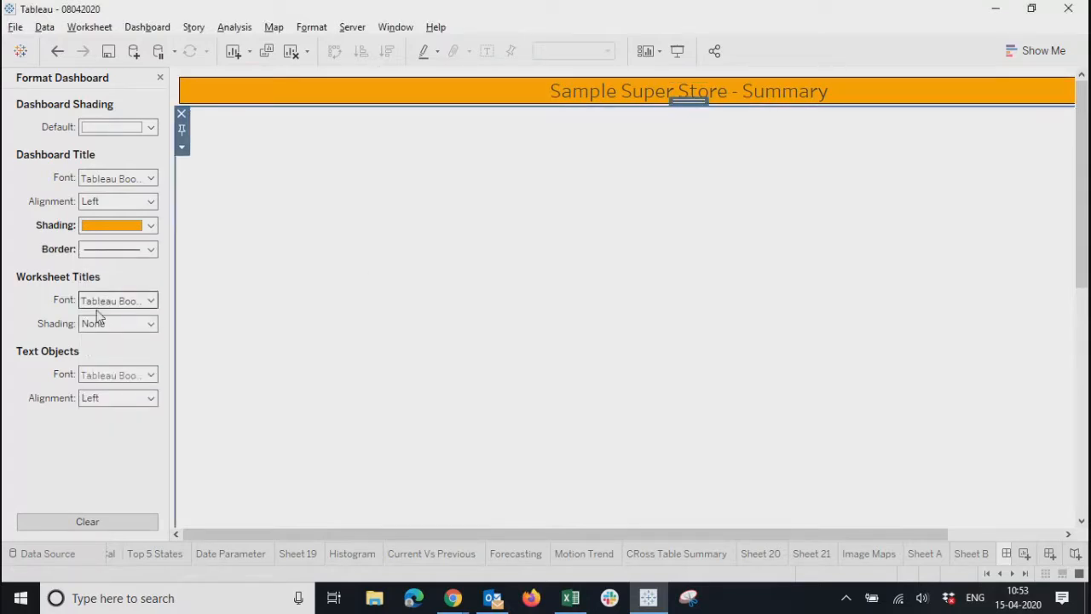
left_click(160, 77)
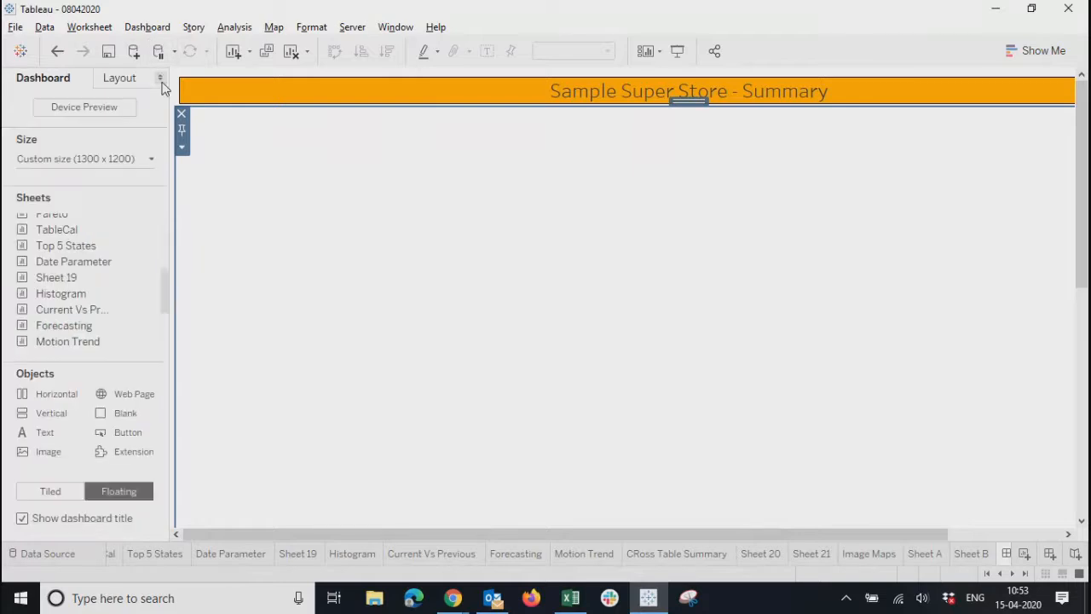
Give the empty tiled container below the title a thin solid black border
left_click(552, 92)
left_click(433, 296)
left_click(120, 80)
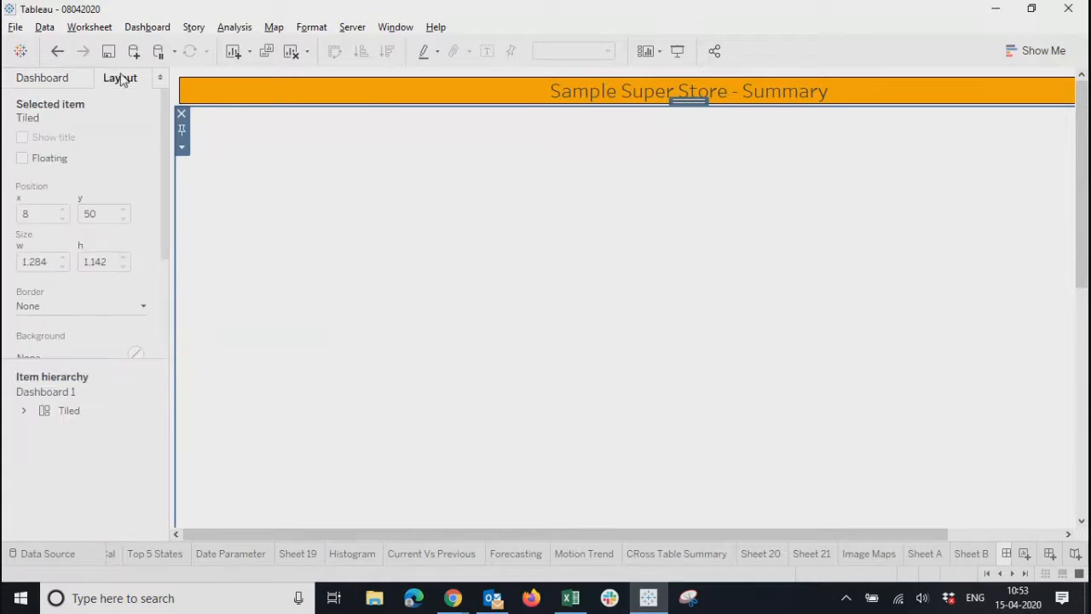
left_click(35, 312)
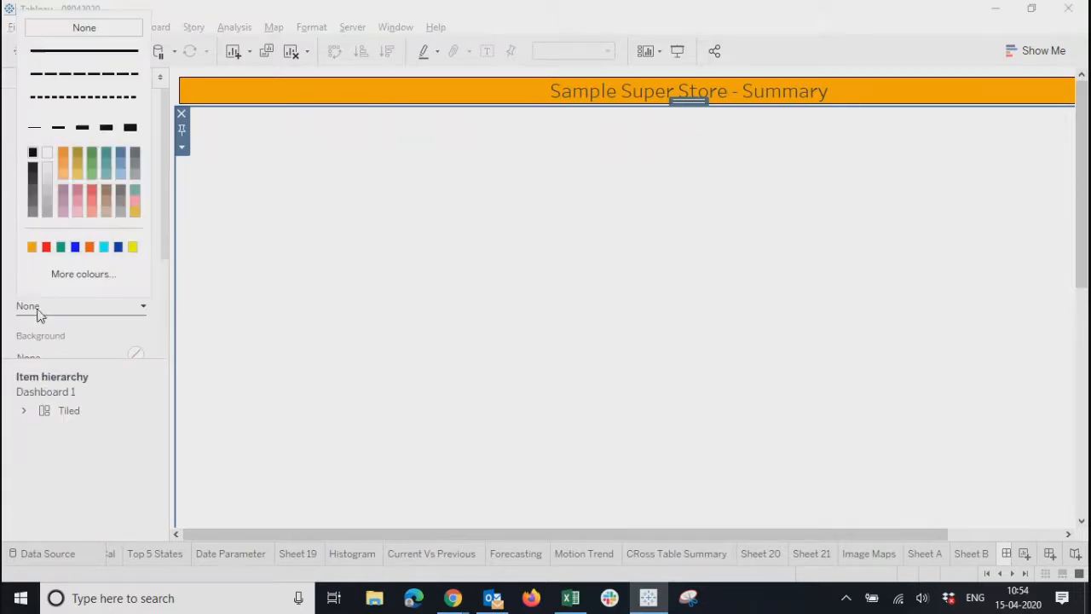
left_click(34, 127)
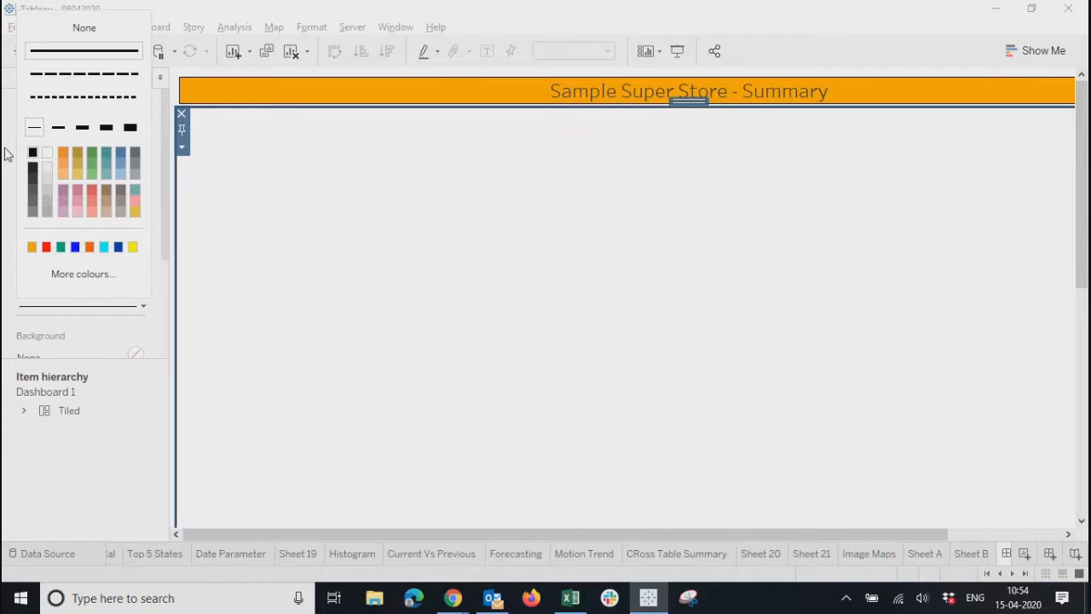
left_click(350, 303)
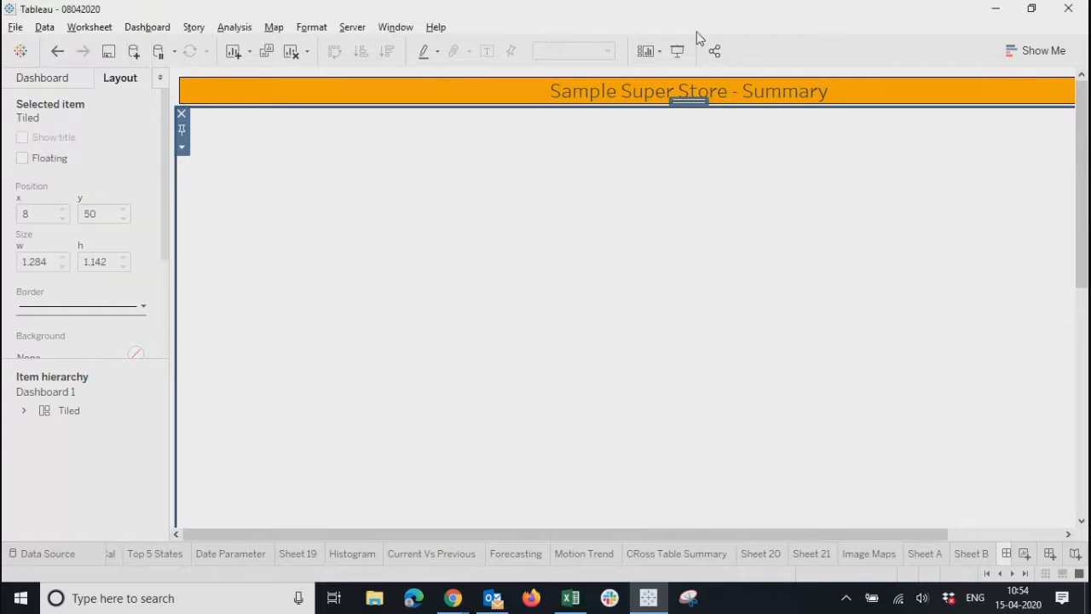
Examine the title and container border over the full dashboard height in presentation mode, then return to editing
left_click(684, 52)
scroll(788, 331, "down", 3)
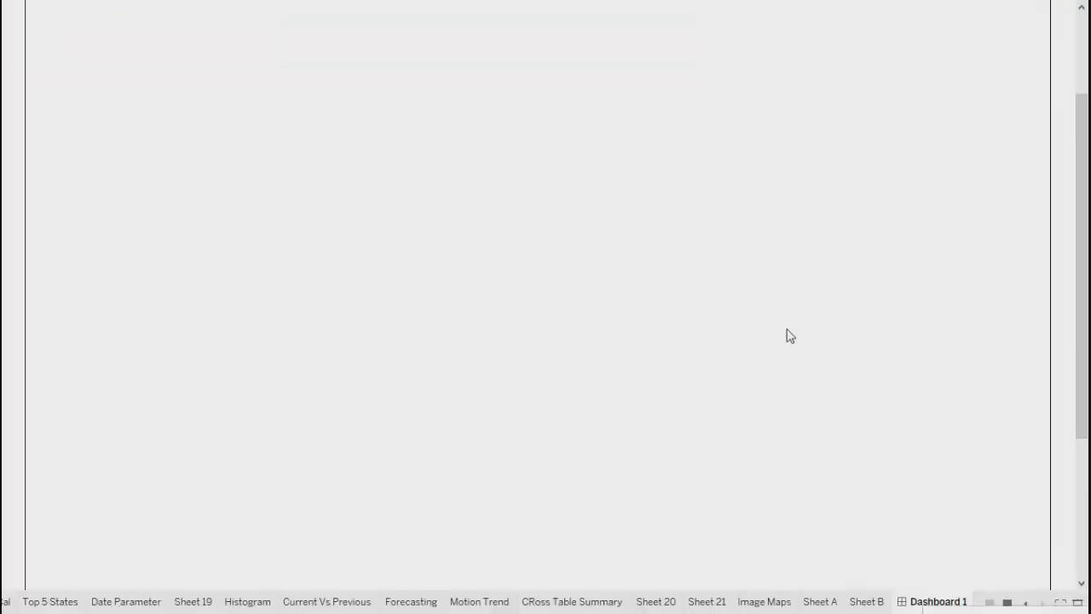
scroll(793, 328, "down", 3)
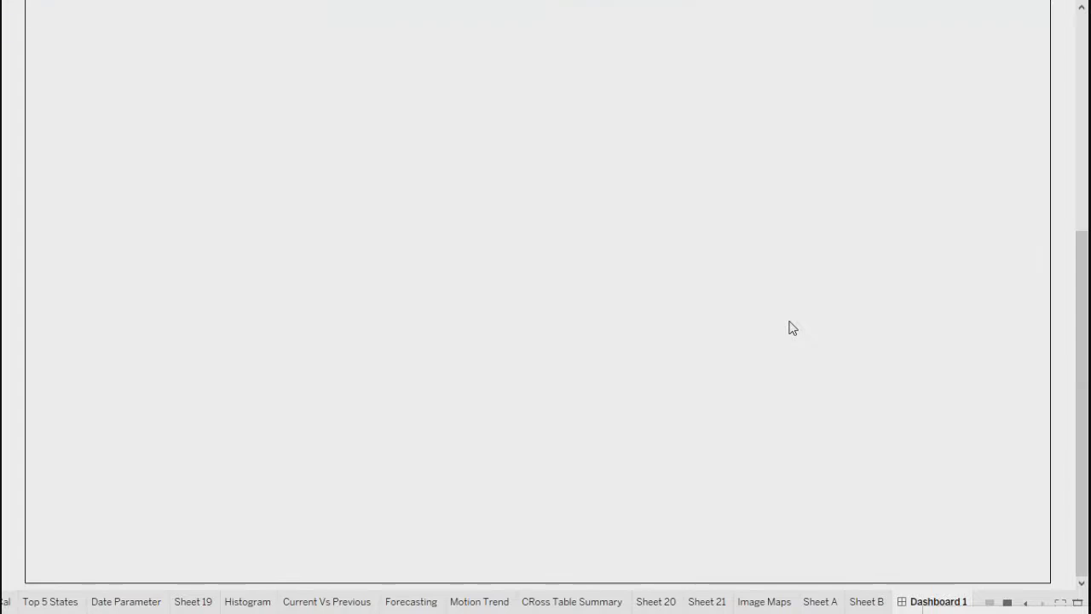
scroll(793, 328, "up", 1)
scroll(792, 328, "down", 1)
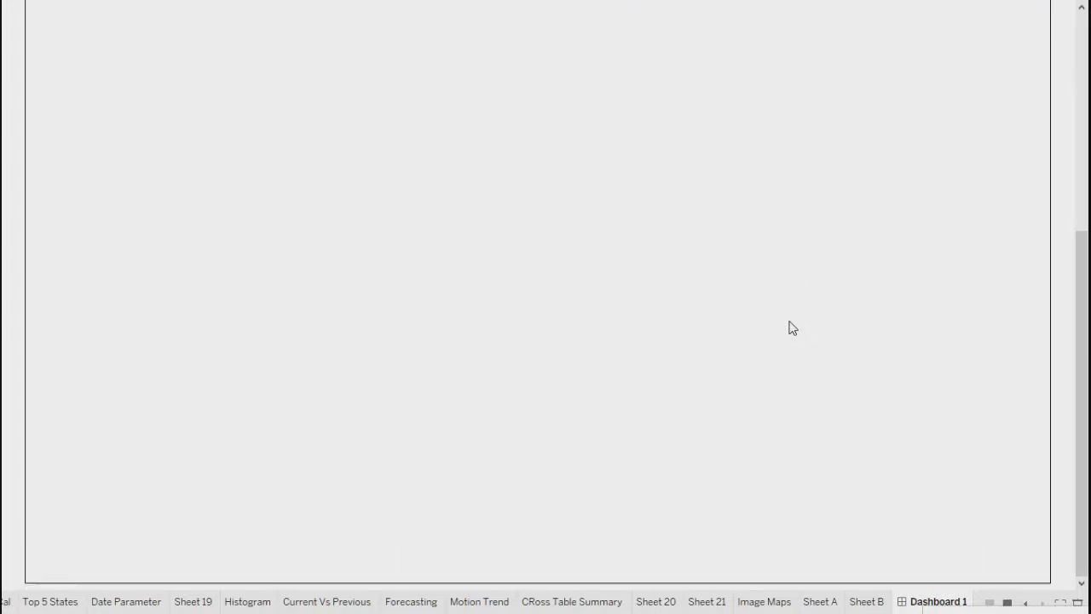
scroll(792, 328, "up", 2)
scroll(792, 316, "down", 2)
scroll(792, 266, "up", 2)
key("Escape")
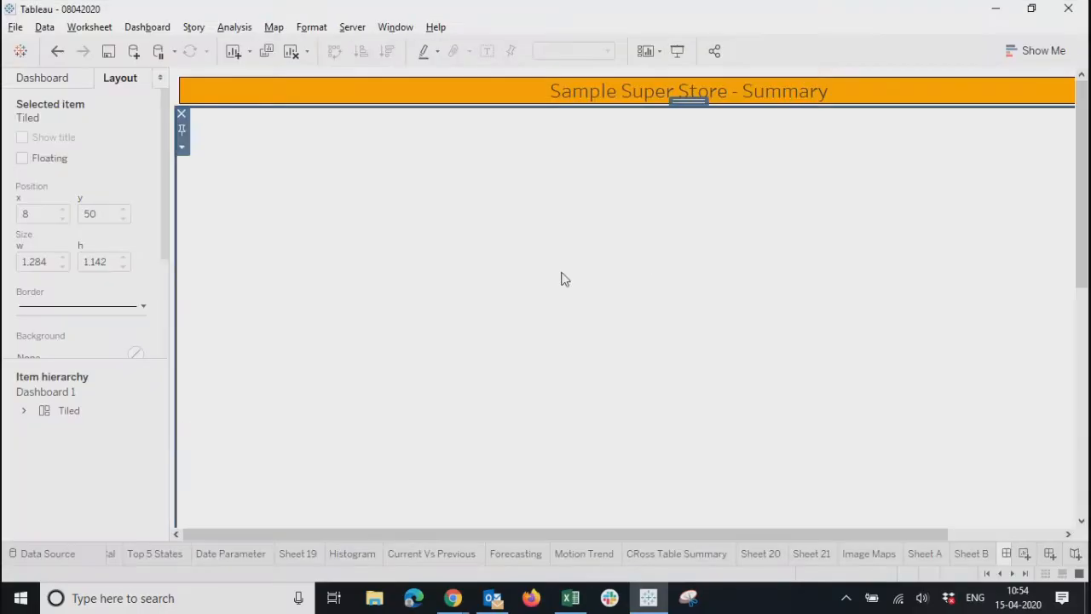
Add the Donut sheet to the dashboard as a floating object
left_click(58, 81)
left_click_drag(163, 290, 159, 212)
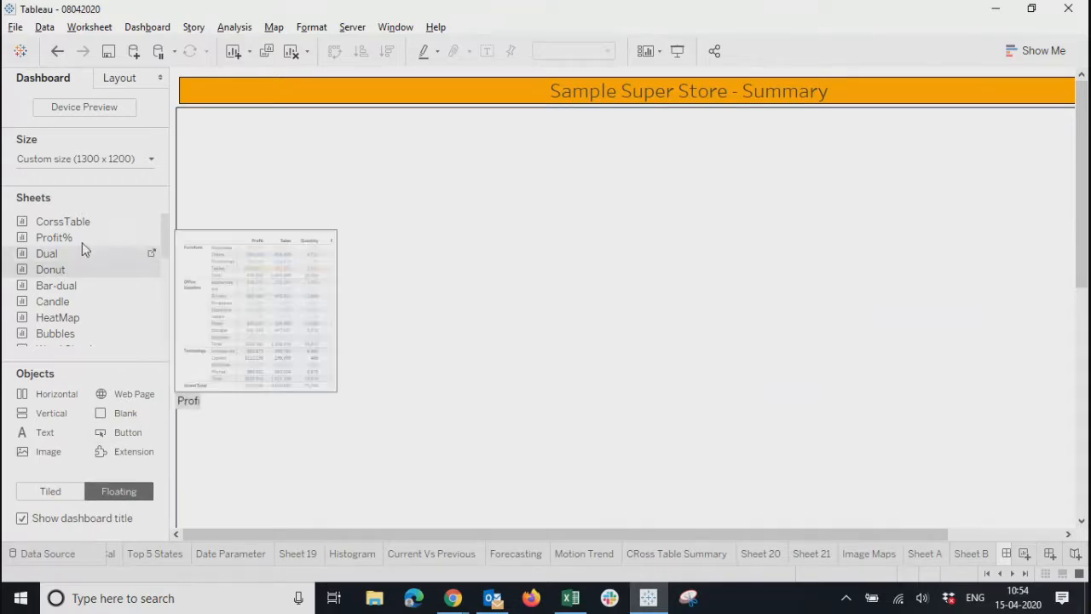
right_click(68, 269)
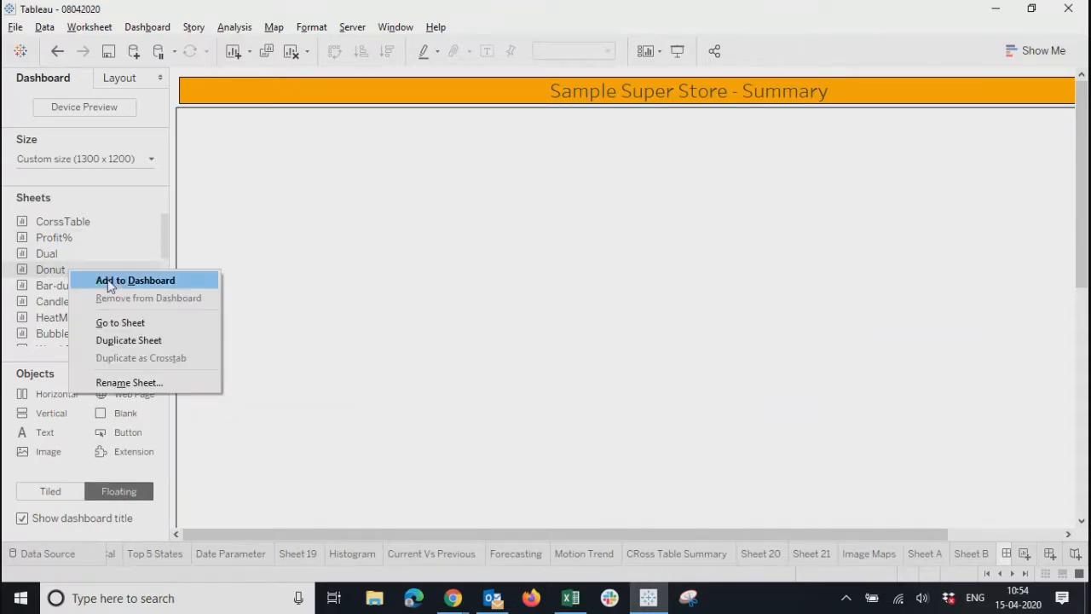
left_click(108, 280)
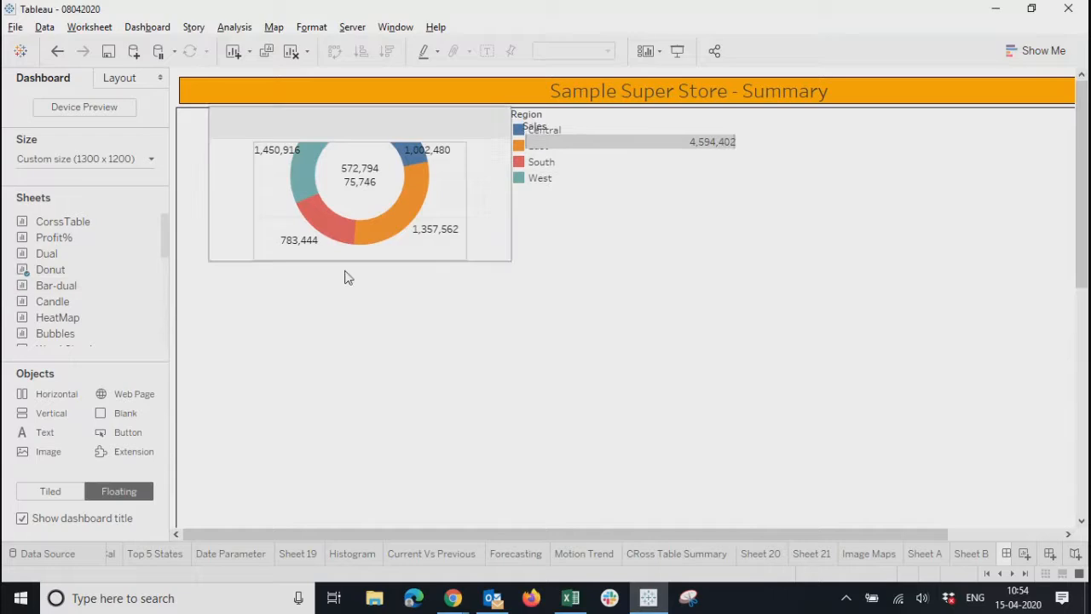
Move the Donut sheet into the upper-left corner of the bordered container and enlarge it from its lower-right corner
left_click(432, 130)
left_click_drag(361, 99, 328, 109)
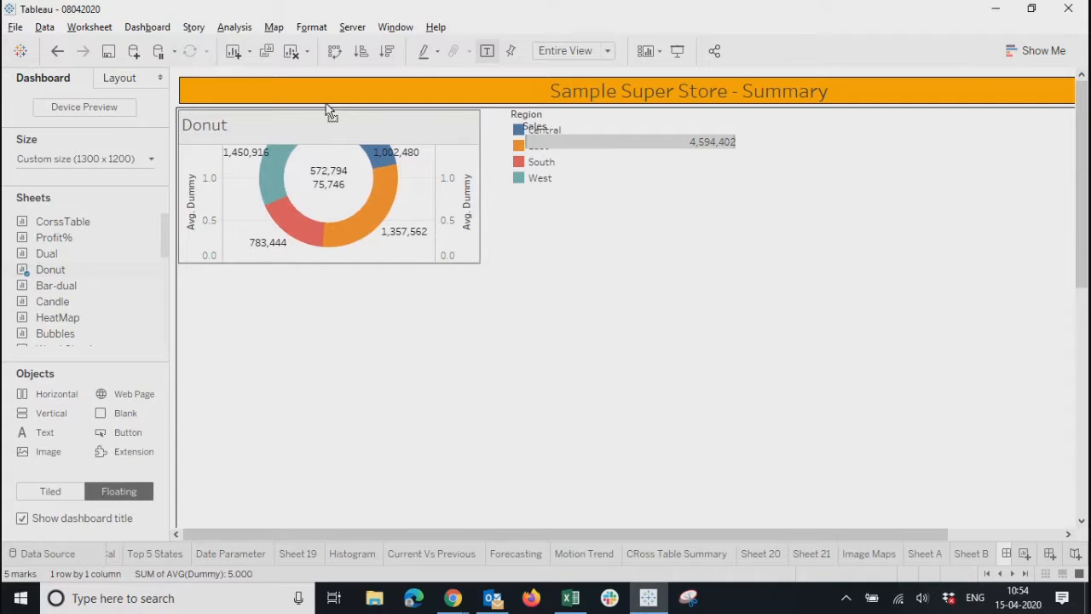
left_click_drag(479, 263, 540, 347)
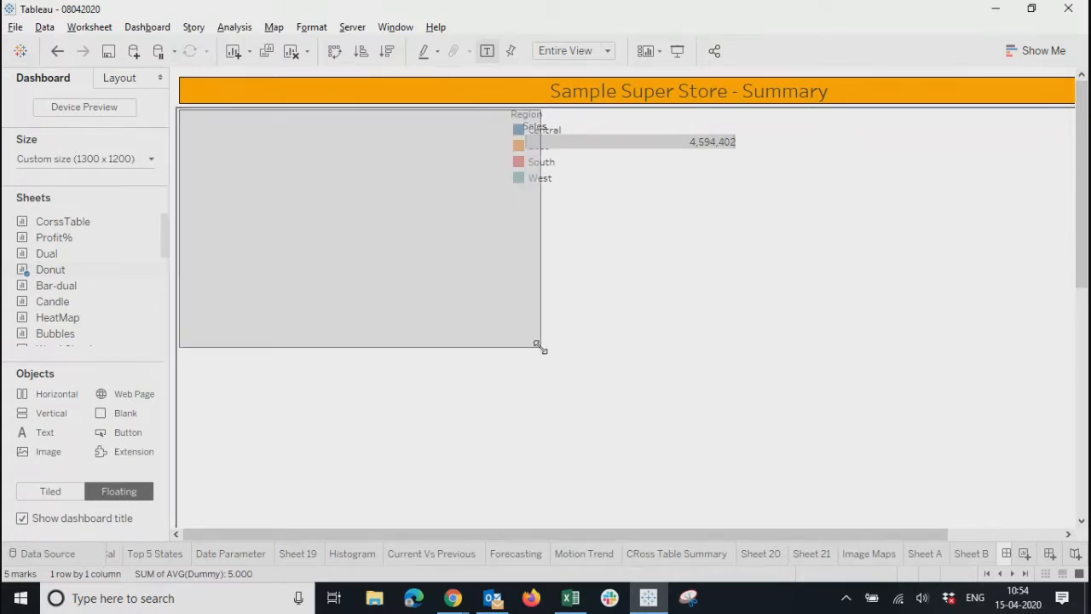
Remove the floating Sales legend and move the Region colour legend clear of the Donut chart into the empty space beside it
left_click(666, 145)
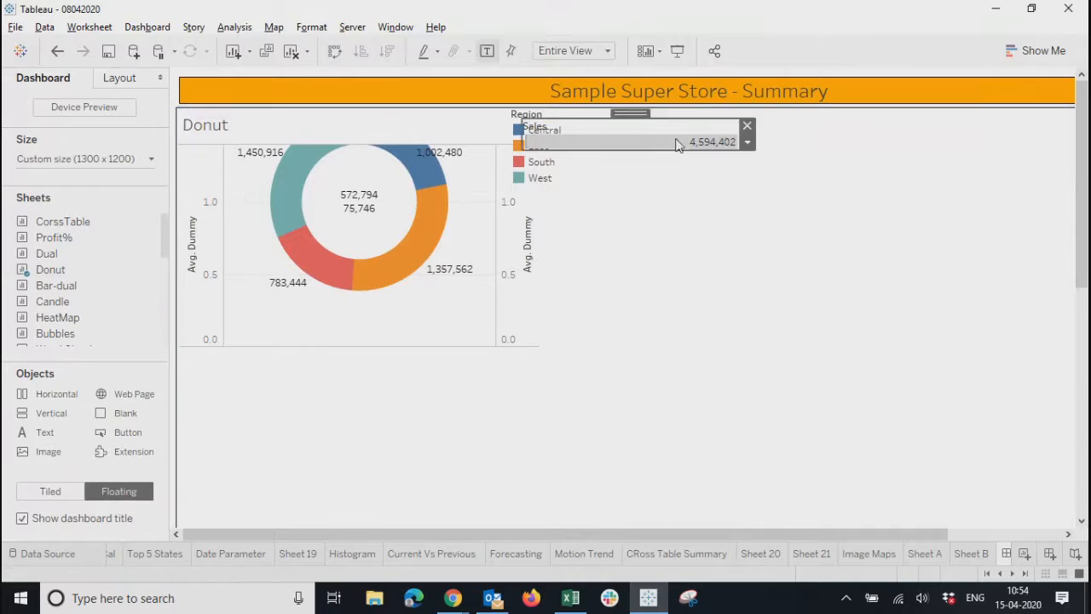
left_click(747, 129)
left_click(574, 171)
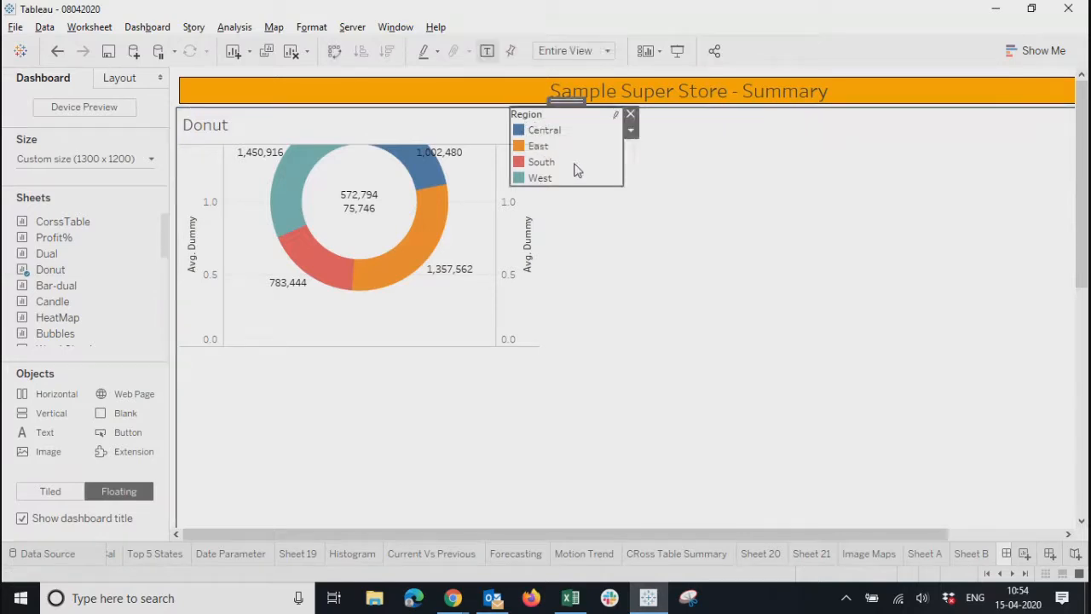
left_click_drag(559, 104, 697, 202)
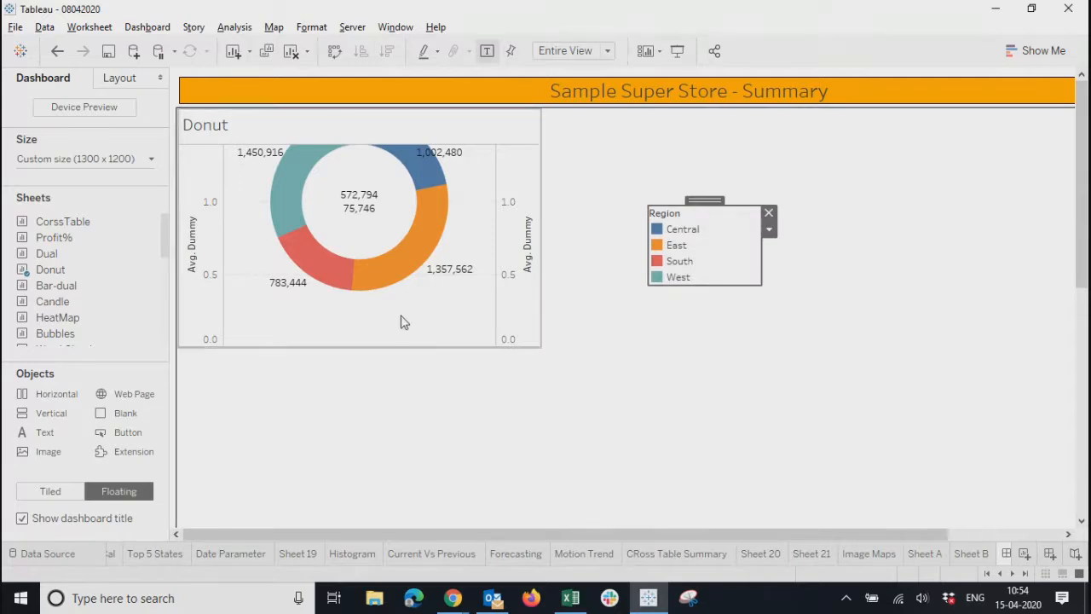
left_click(616, 411)
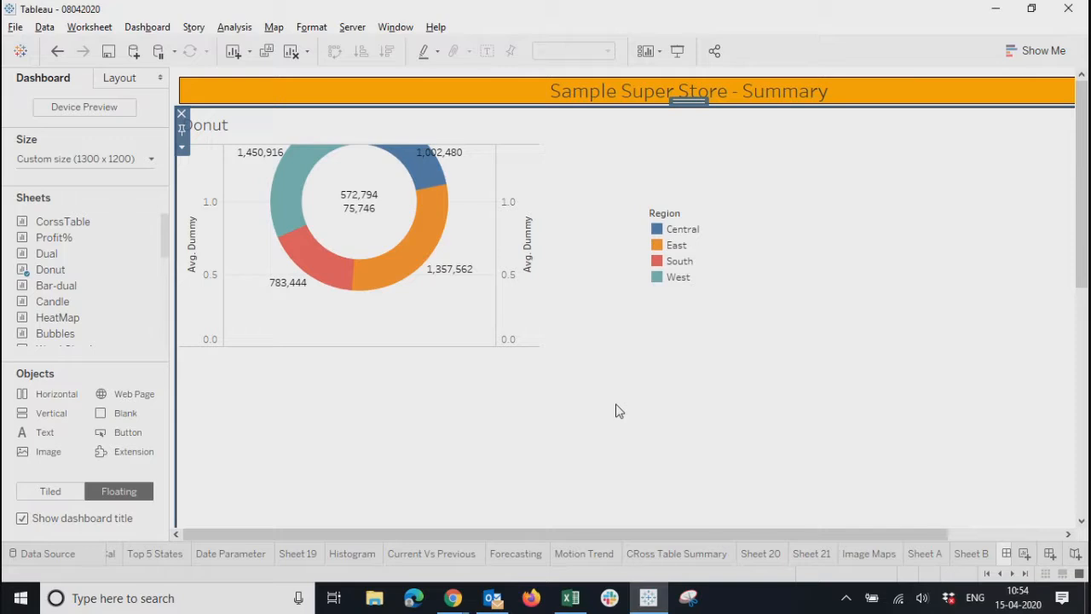
Hide the headers of both Avg. Dummy axes on the Donut chart in the dashboard
left_click(539, 340)
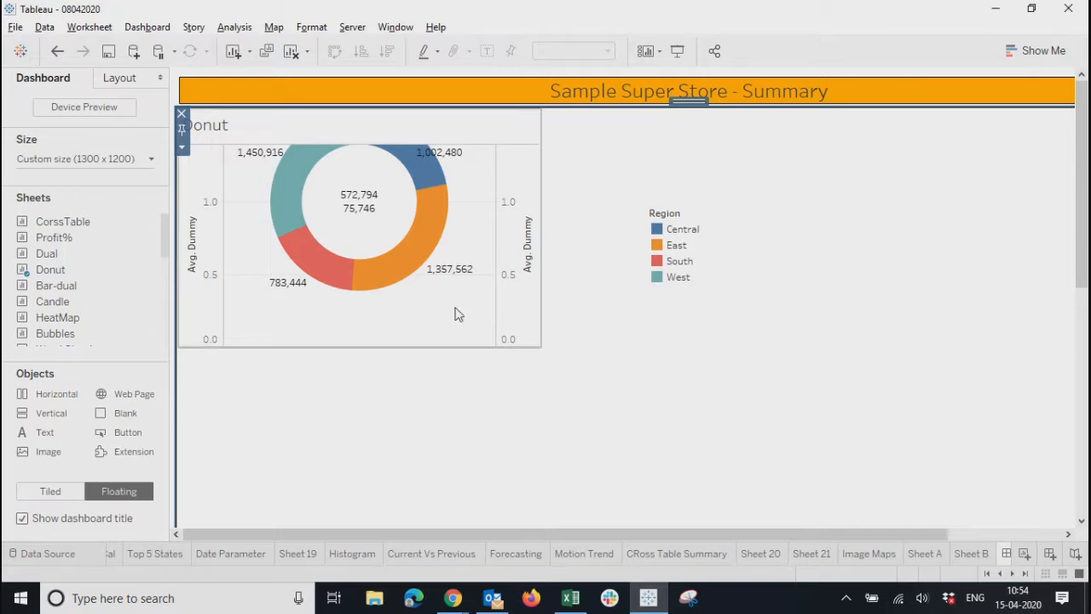
left_click(520, 303)
left_click(197, 296)
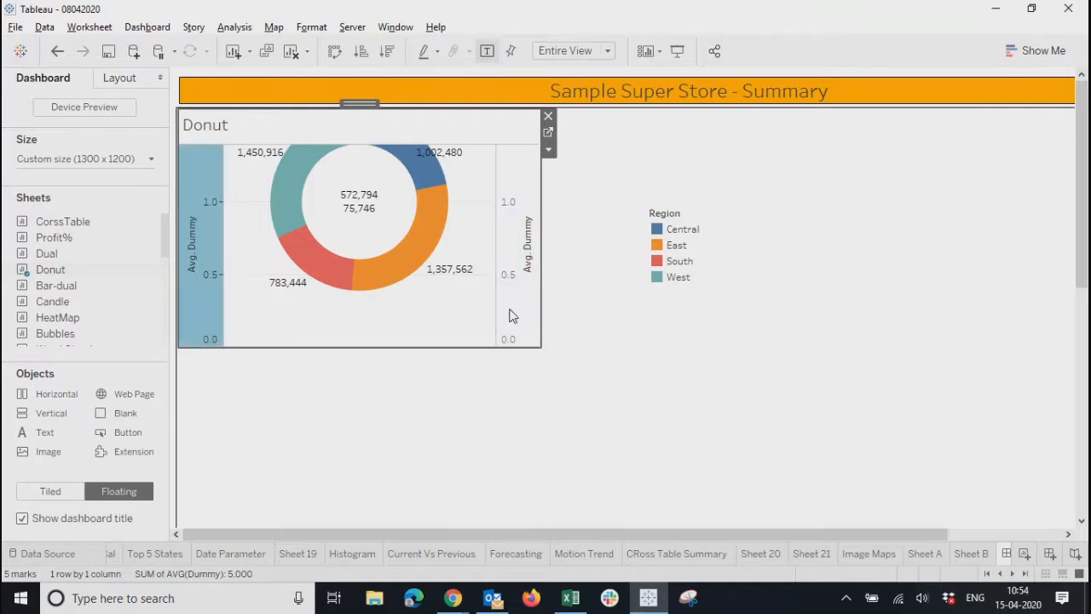
right_click(510, 308)
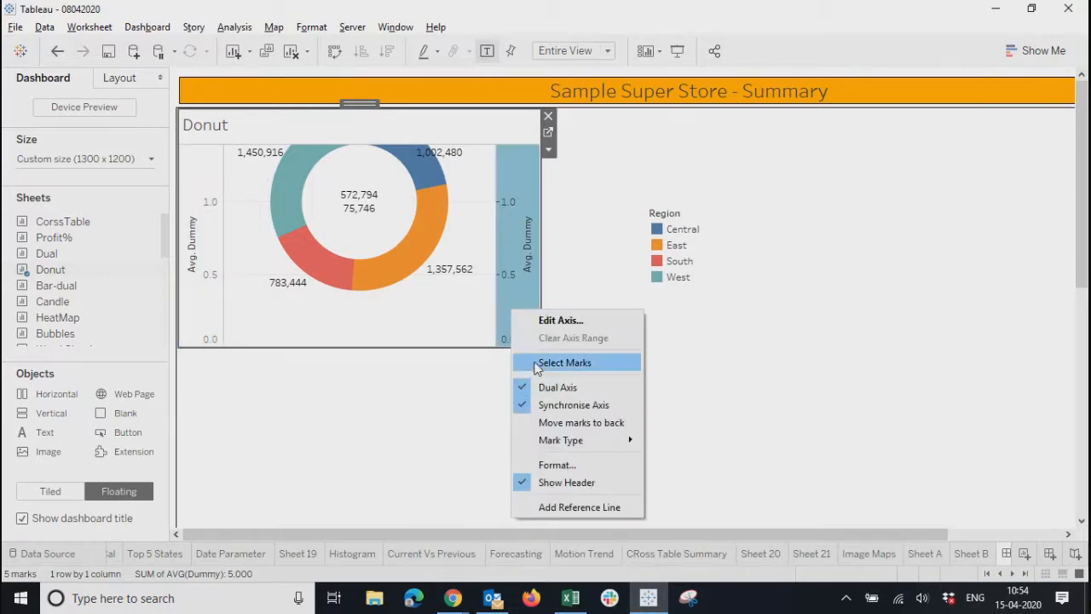
left_click(565, 483)
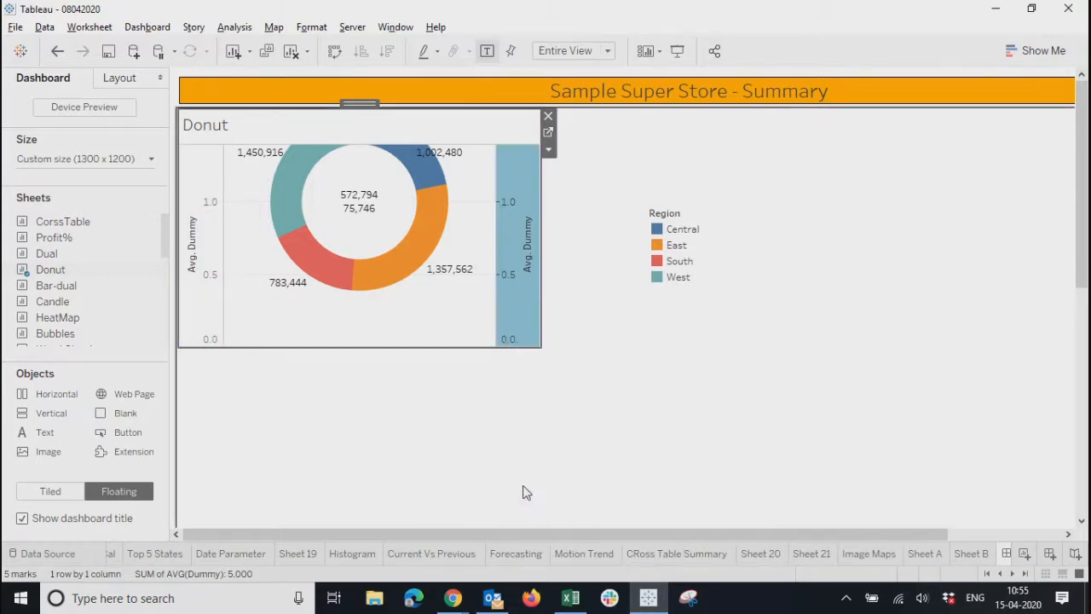
right_click(207, 266)
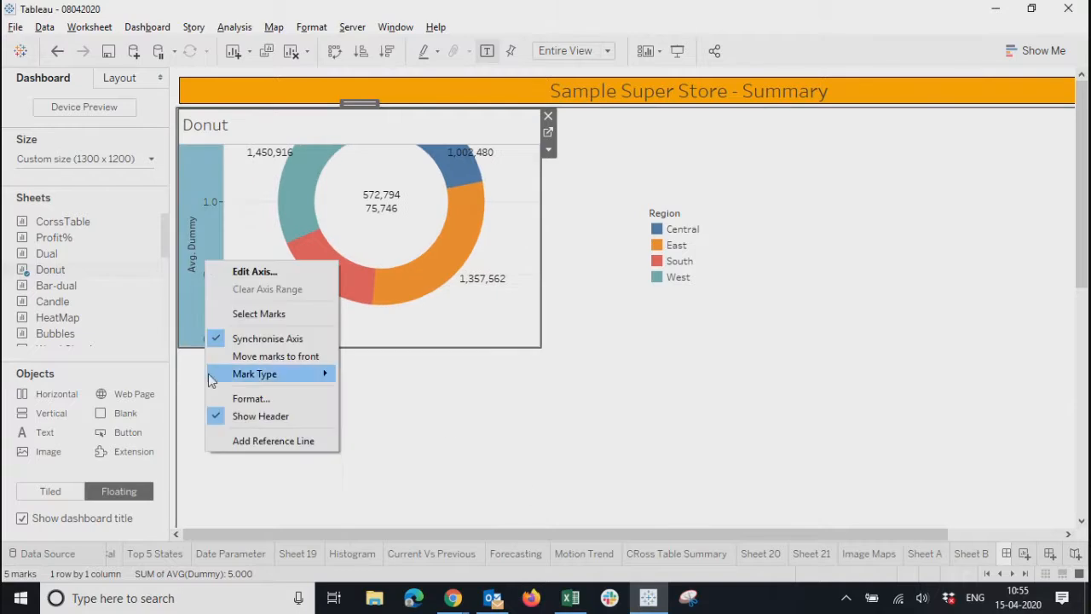
left_click(214, 415)
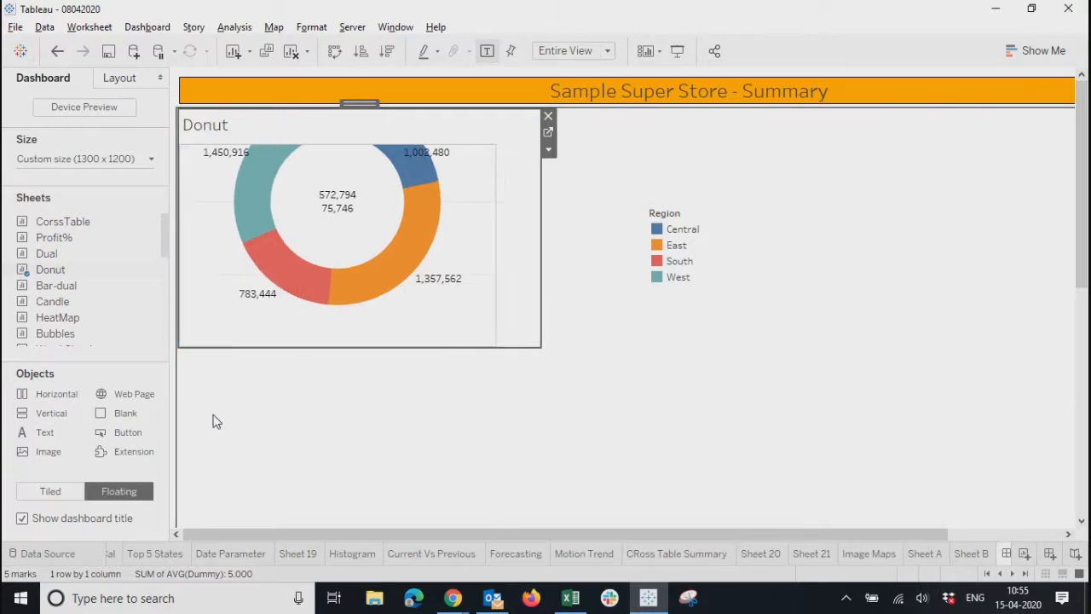
left_click(548, 150)
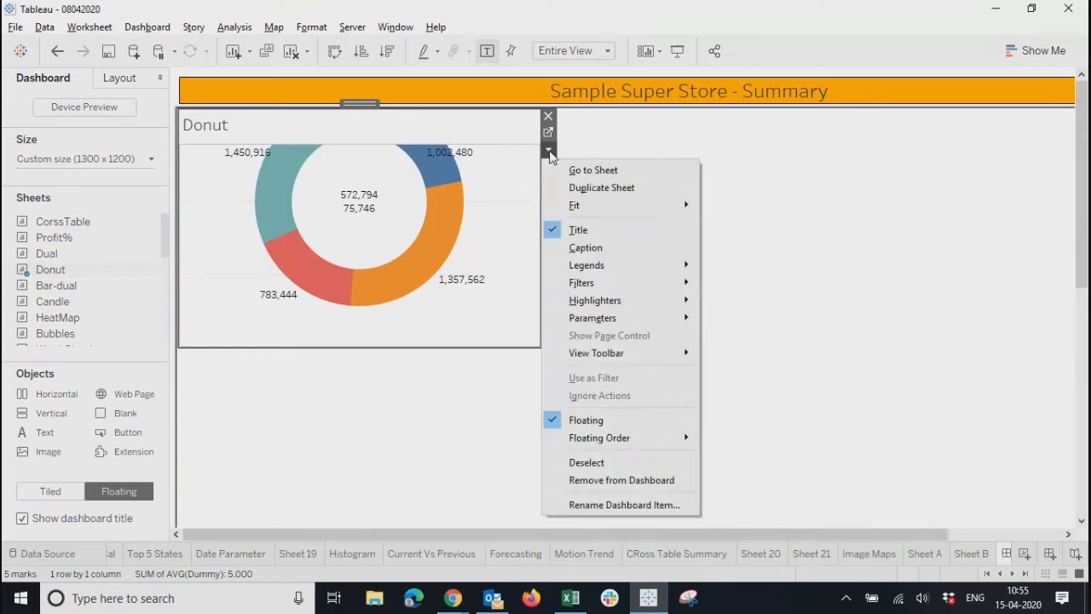
mouse_move(643, 205)
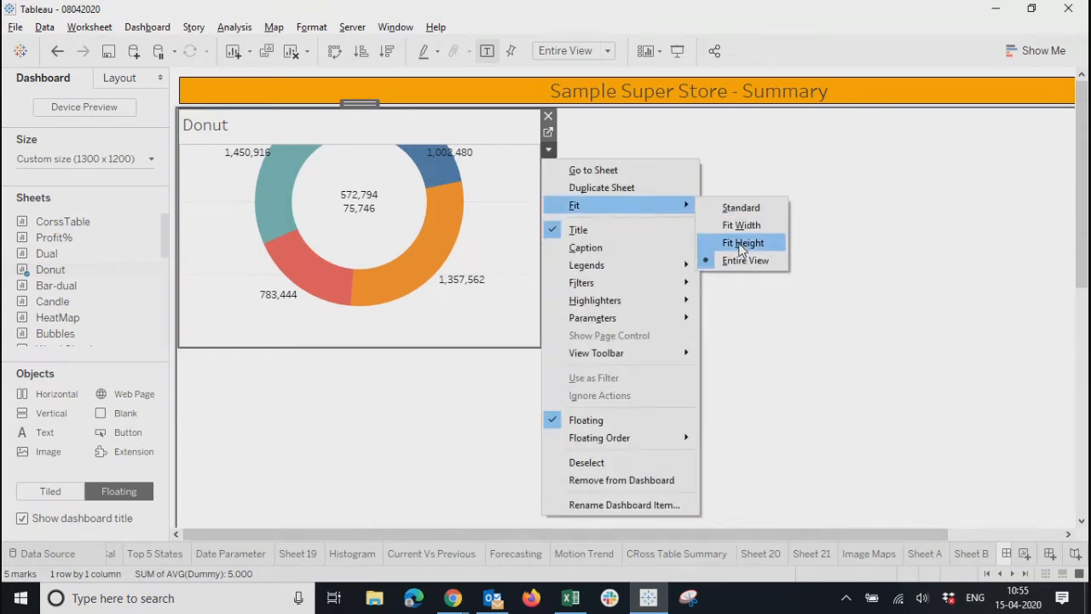
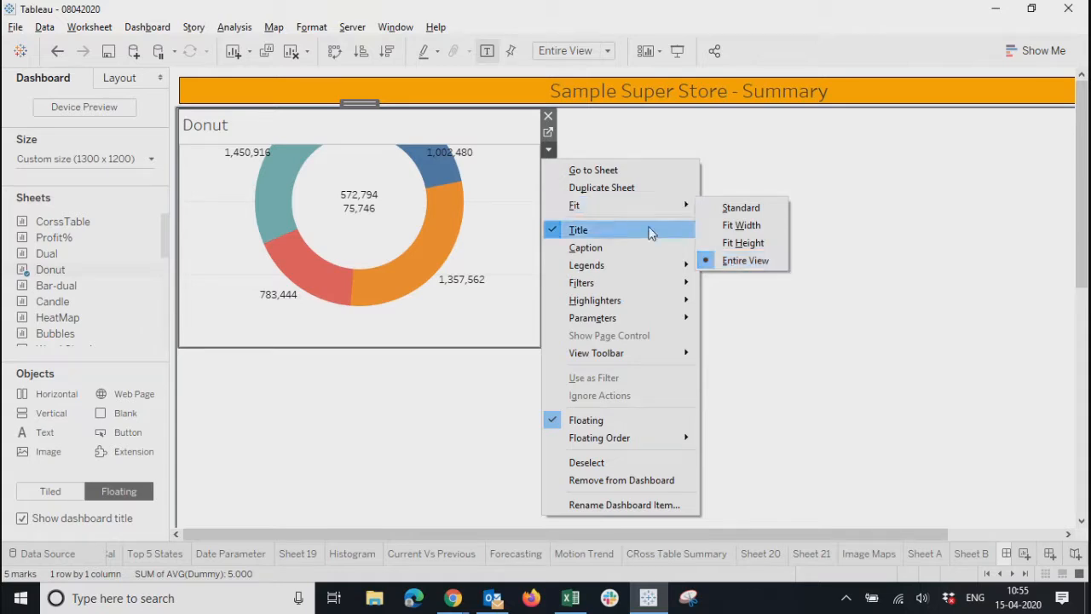
left_click(466, 216)
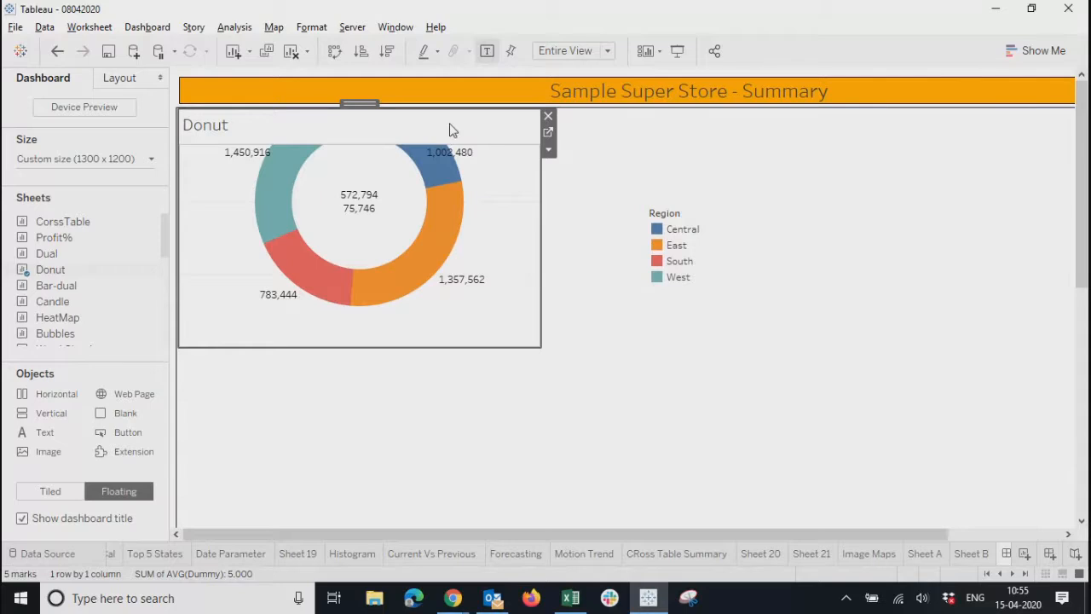
Go to the Donut worksheet and show the axis header of the first AVG(Dummy) field in Rows
left_click(548, 135)
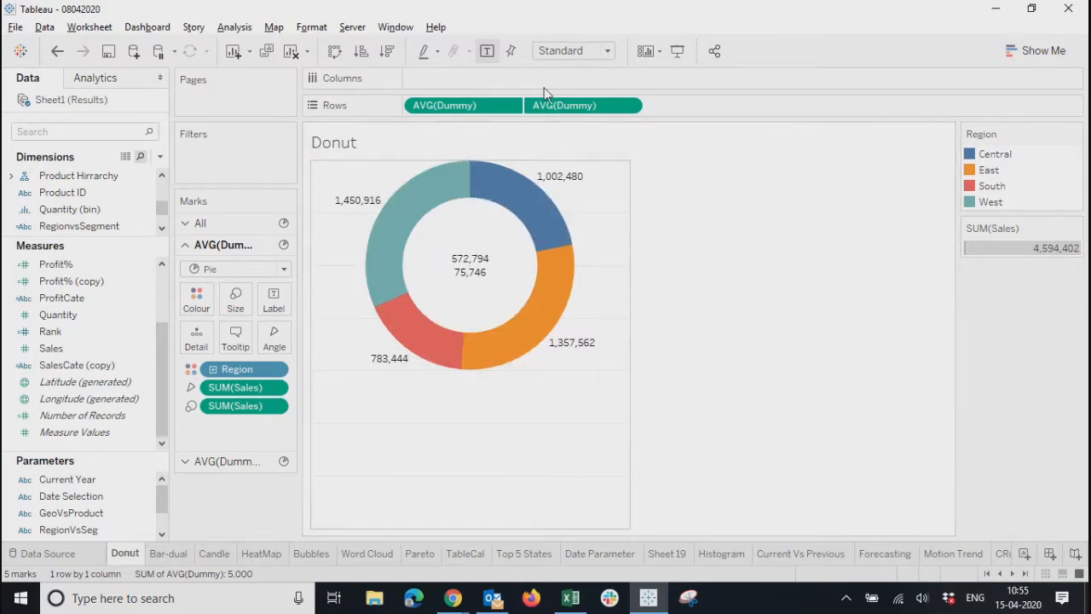
left_click(508, 105)
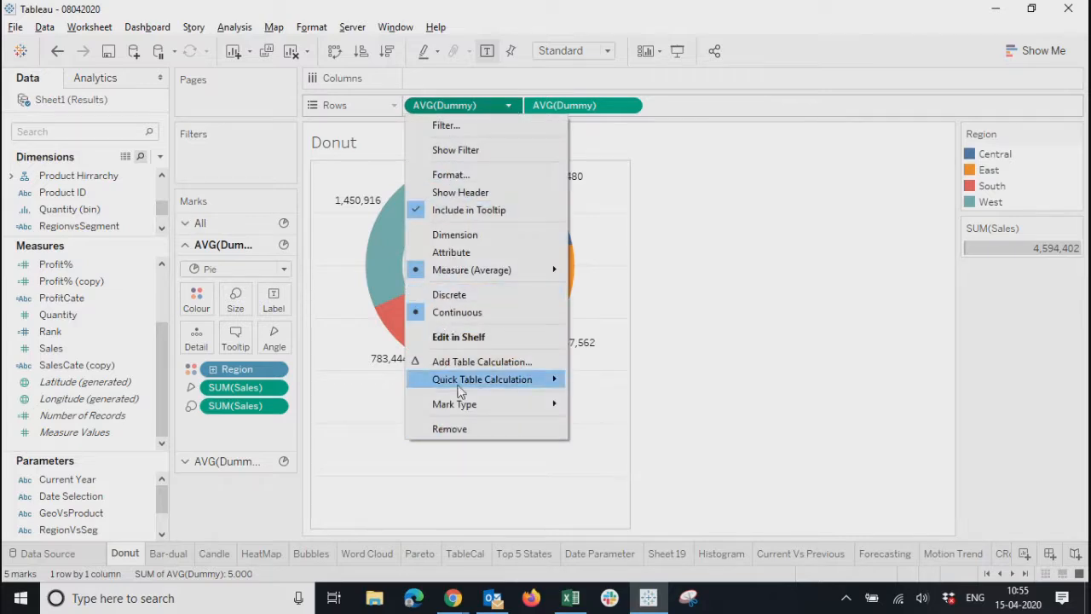
left_click(446, 194)
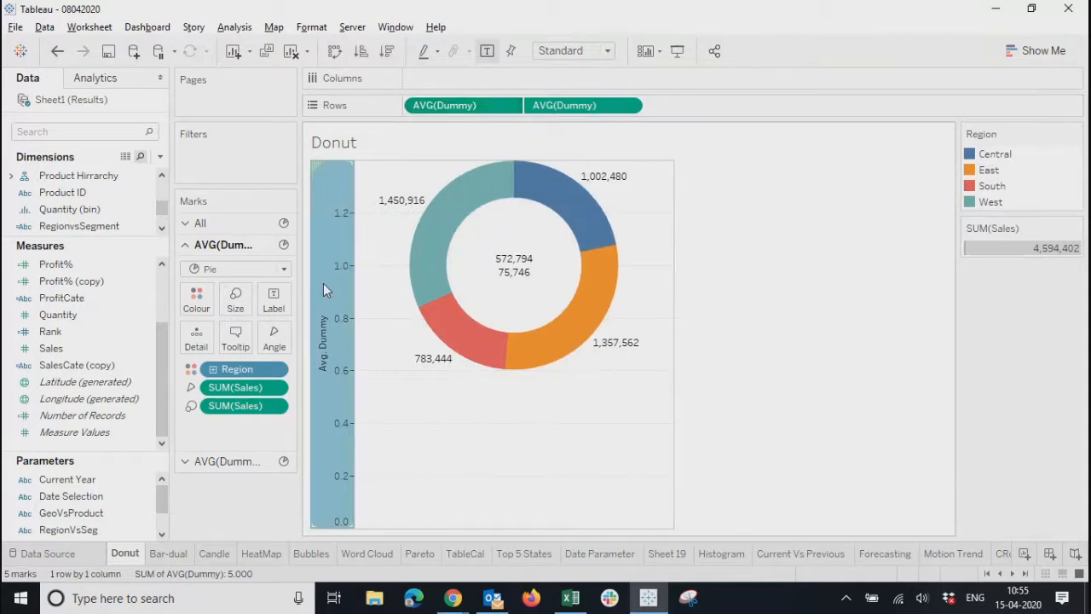
right_click(323, 289)
key("Escape")
left_click(696, 247)
Change the aggregation of both Dummy fields in Rows from average to Count
left_click(507, 108)
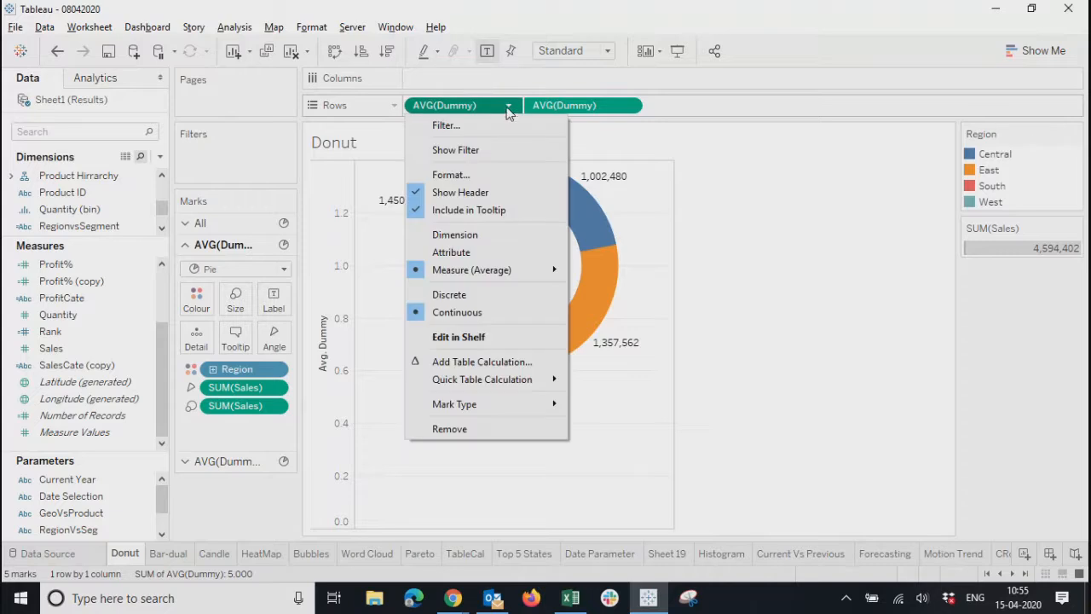
mouse_move(551, 272)
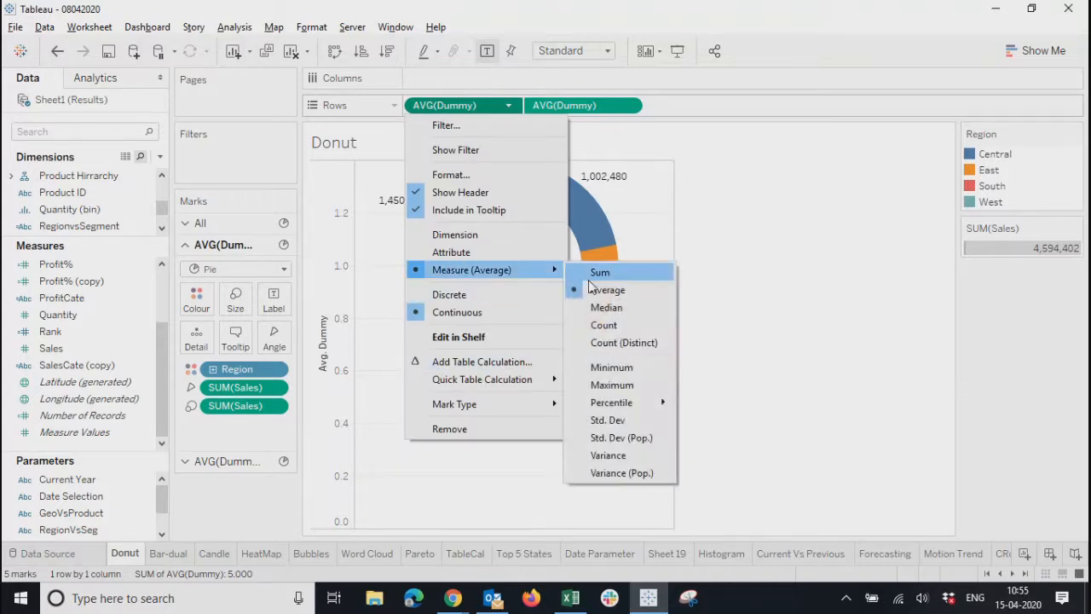
left_click(604, 325)
left_click(629, 106)
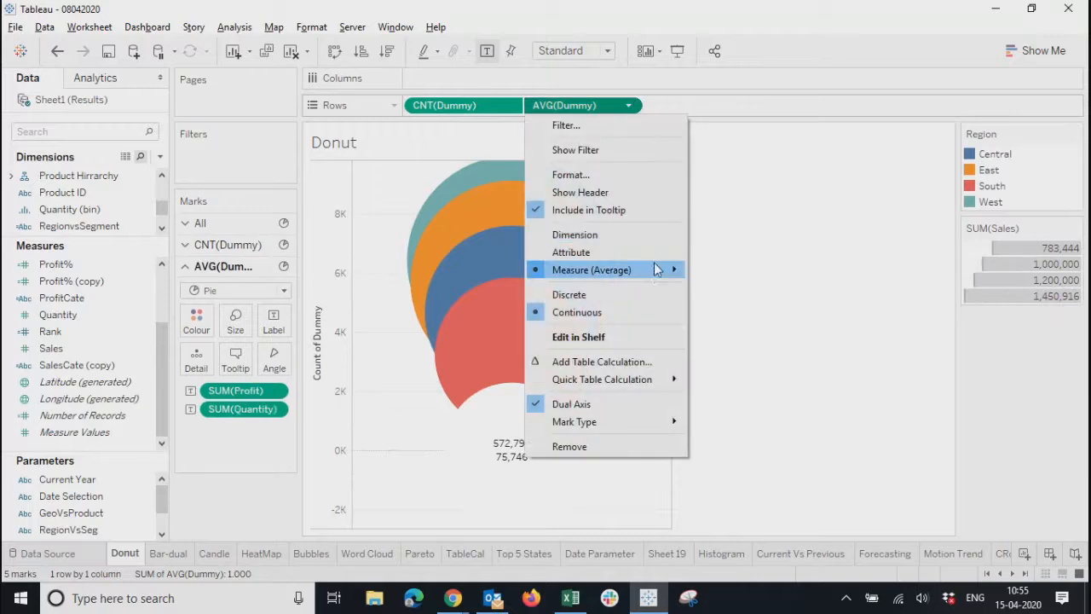
mouse_move(656, 270)
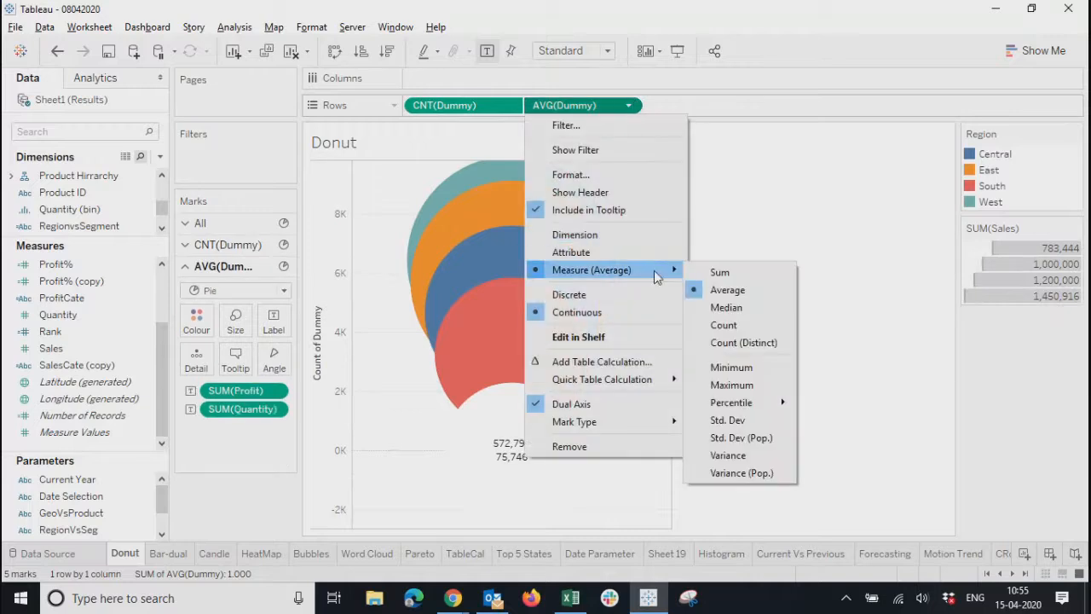
left_click(721, 326)
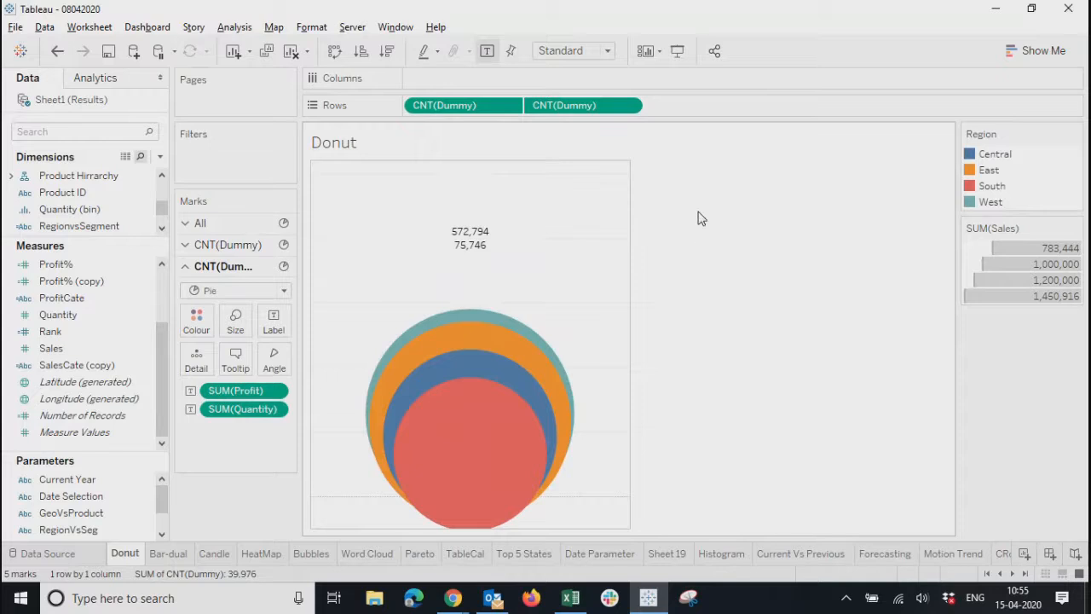
Show the axis headers of both CNT(Dummy) fields on the Donut worksheet
left_click(508, 107)
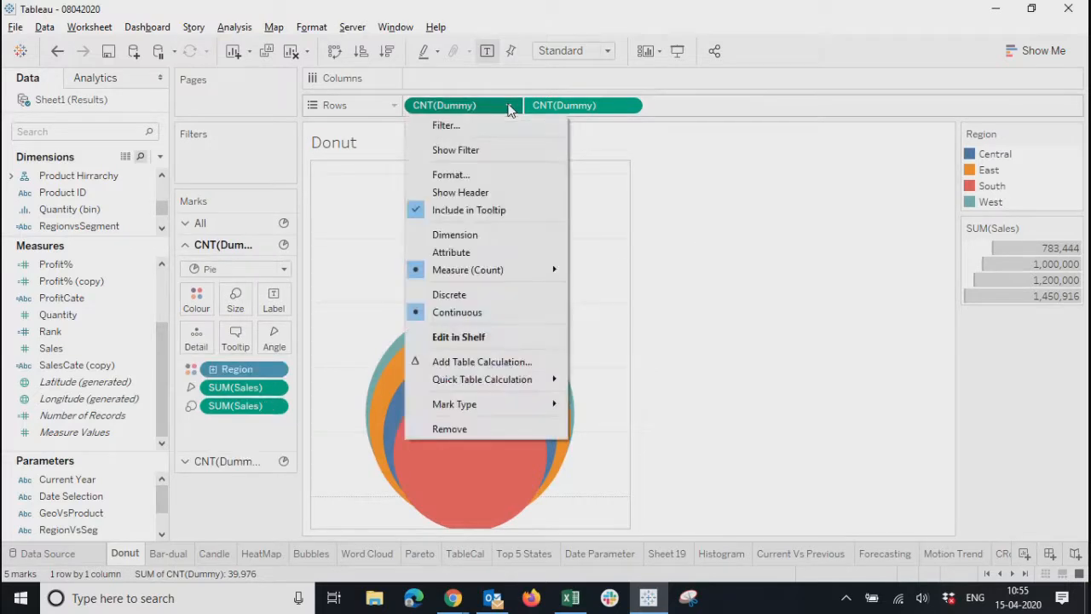
left_click(466, 194)
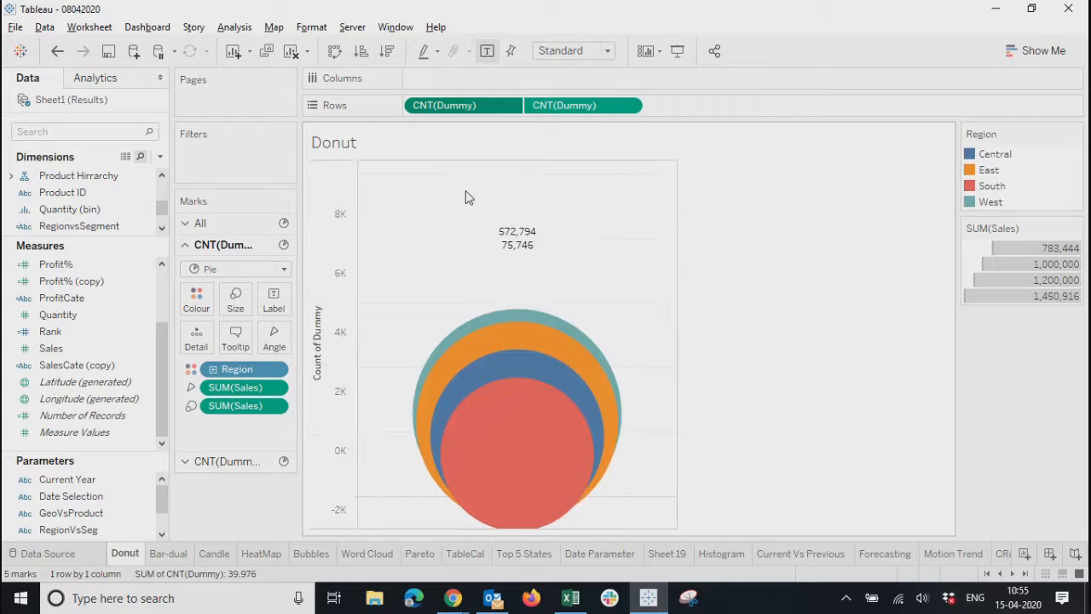
left_click(629, 107)
left_click(588, 196)
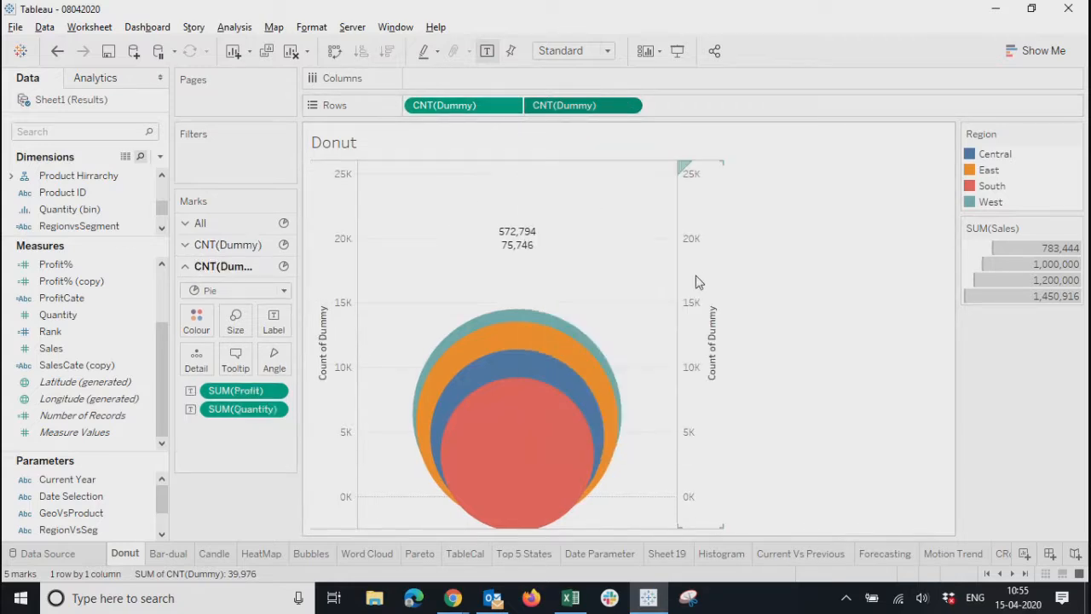
Turn synchronisation of the second Count of Dummy axis off and on again
right_click(696, 275)
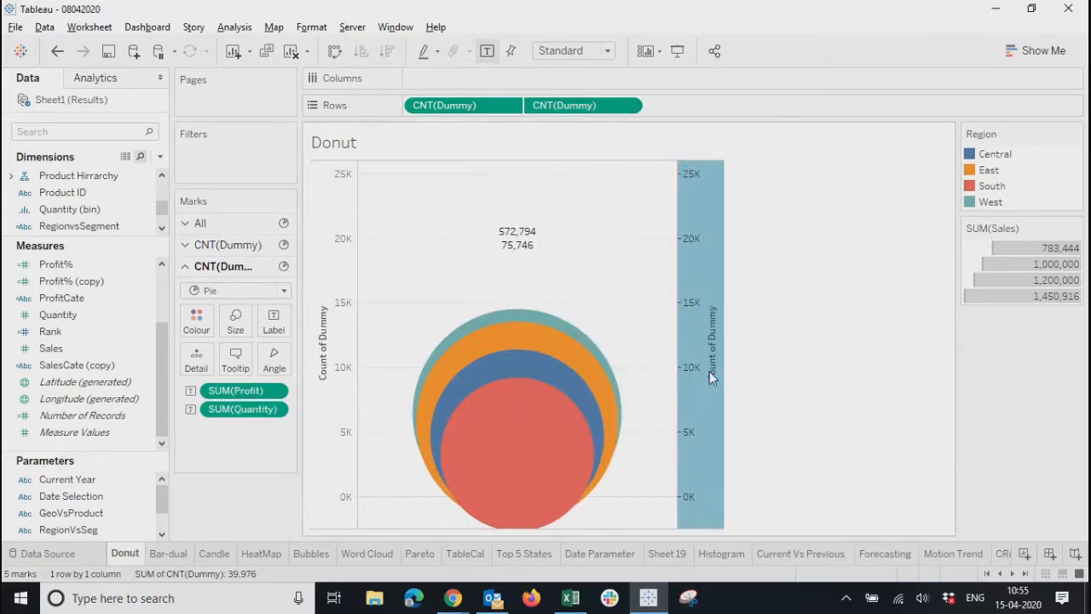
left_click(720, 371)
right_click(687, 288)
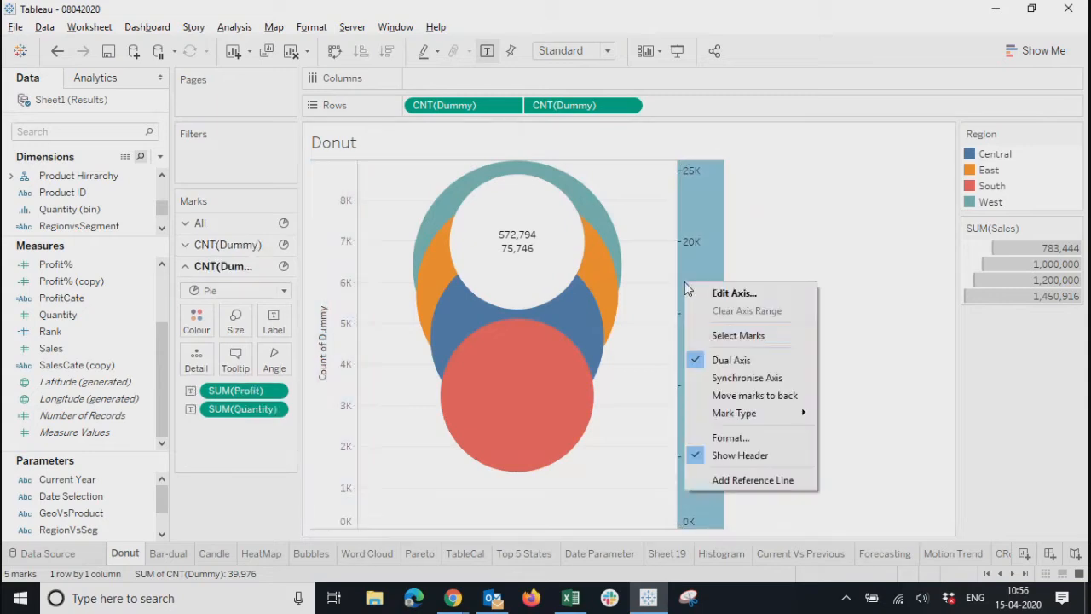
left_click(714, 380)
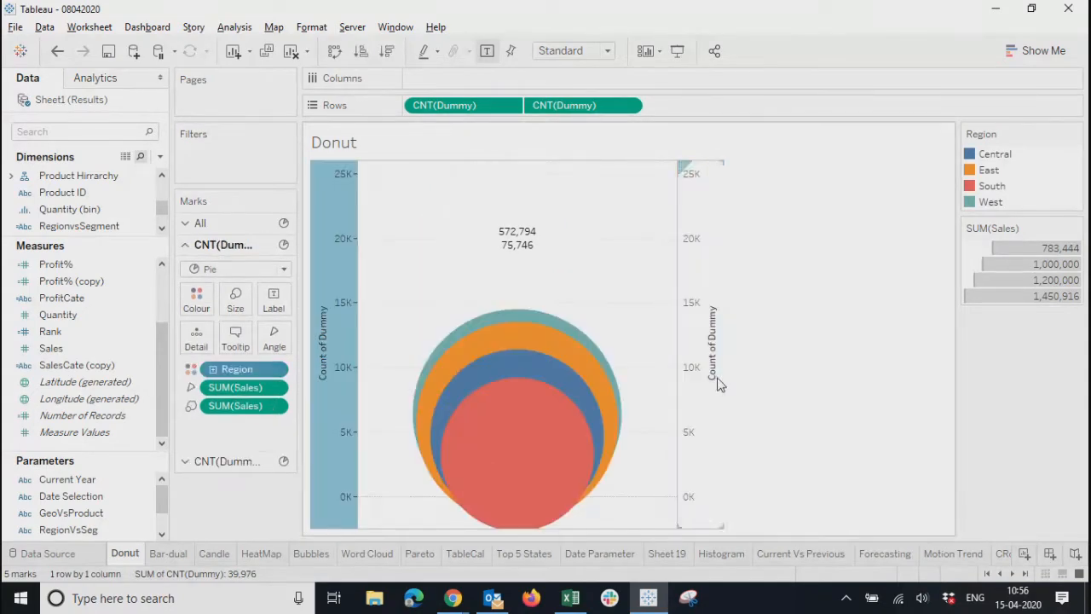
Examine the marks settings of each CNT(Dummy) field and of all marks, and which circle belongs to the second field
left_click(233, 463)
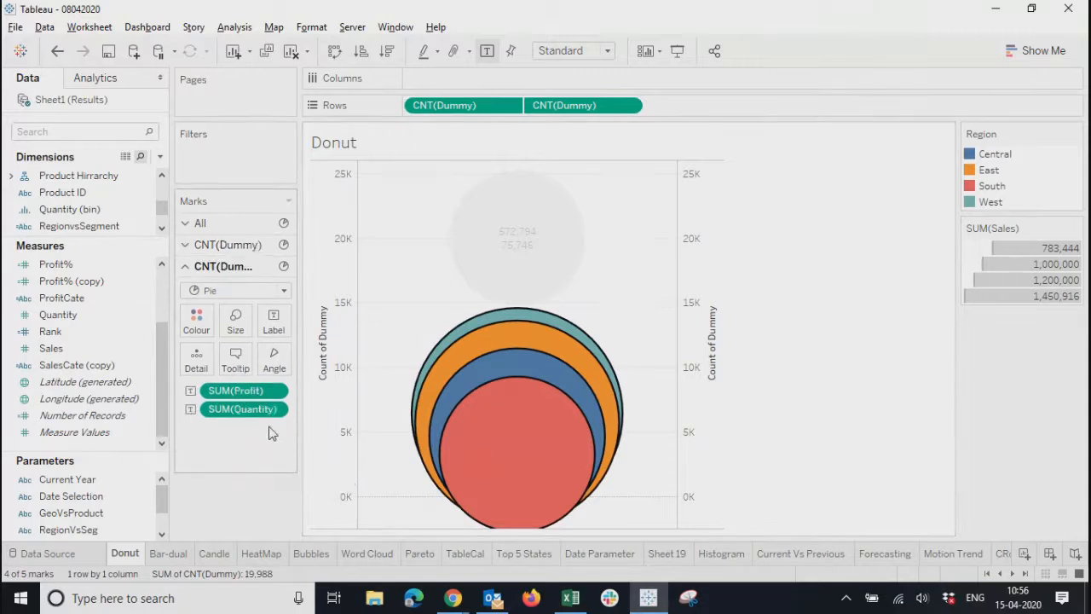
left_click(227, 245)
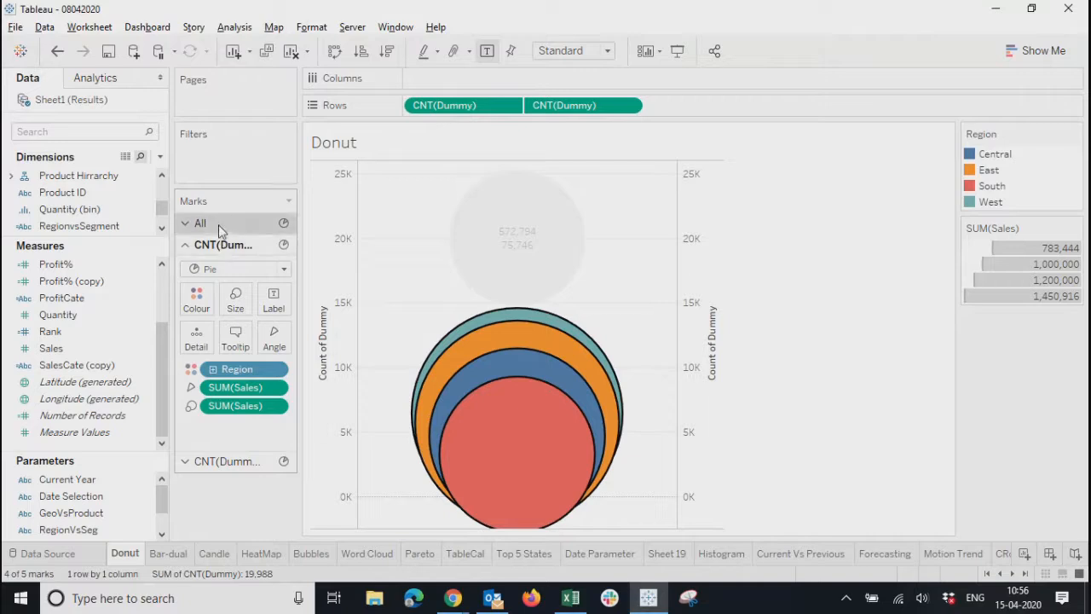
left_click(219, 224)
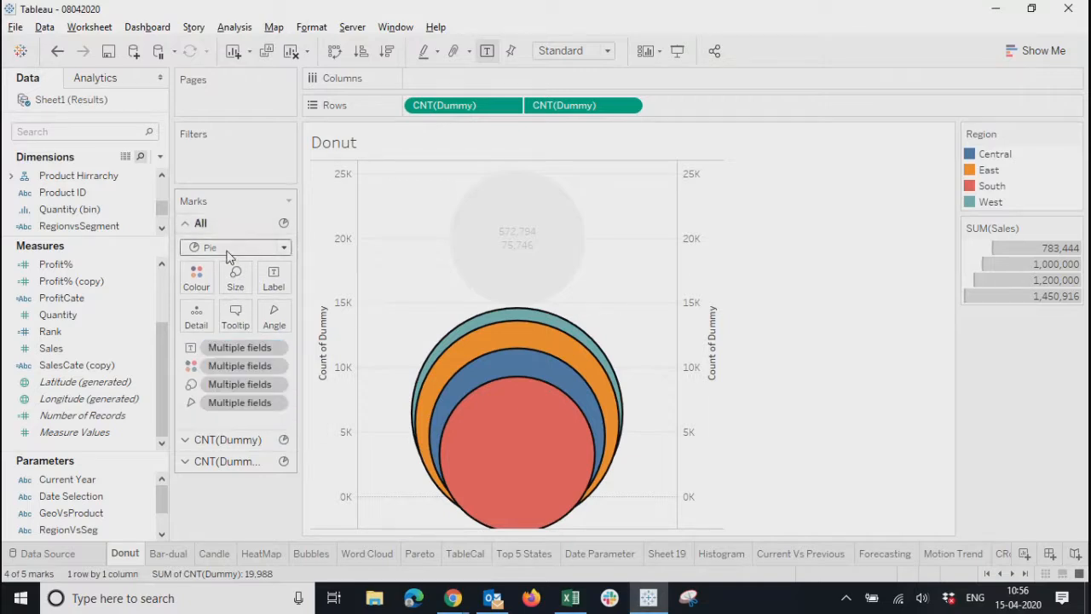
left_click(812, 353)
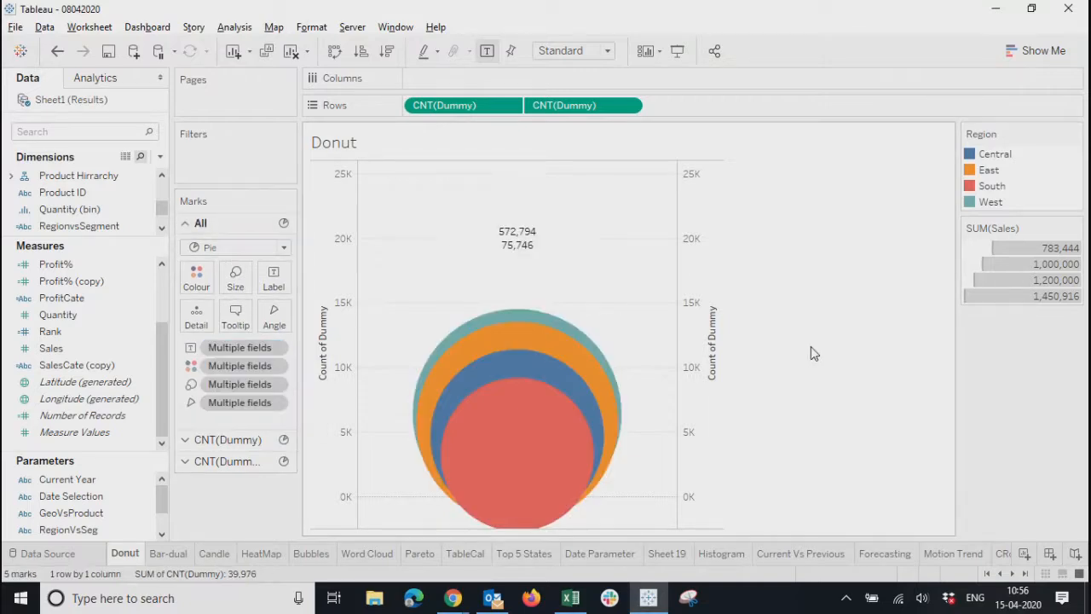
left_click(519, 213)
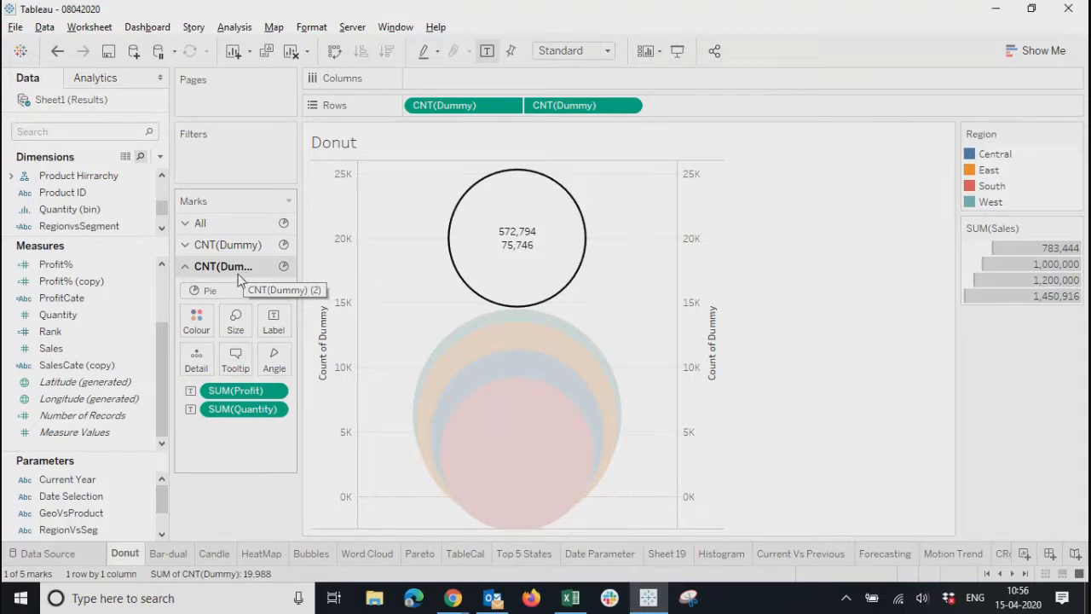
left_click(846, 310)
Undo the axis header and Count aggregation changes so both Rows fields are AVG(Dummy) again
key("ctrl+z")
key("ctrl+z")
key("ctrl+z")
key("ctrl+z")
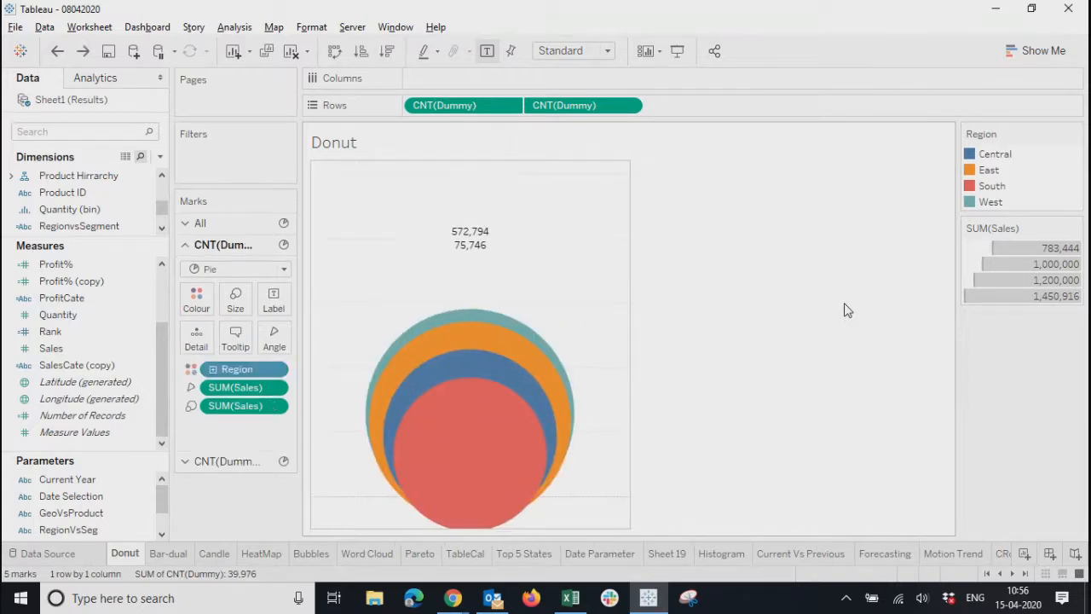
key("ctrl+y")
key("ctrl+y")
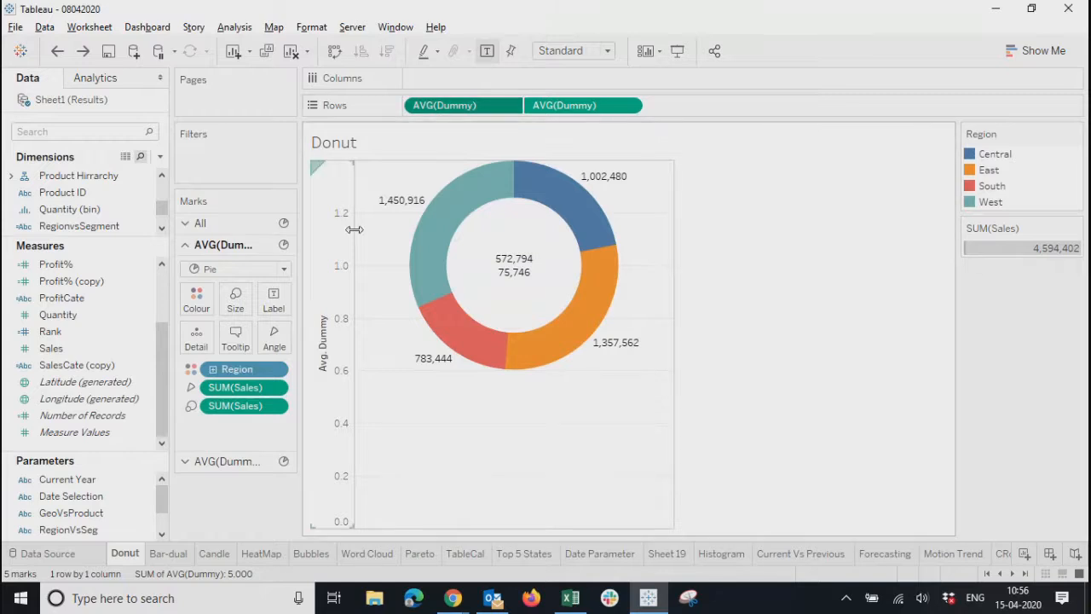
Show the axis header of the second AVG(Dummy) field on the Donut worksheet
left_click(629, 105)
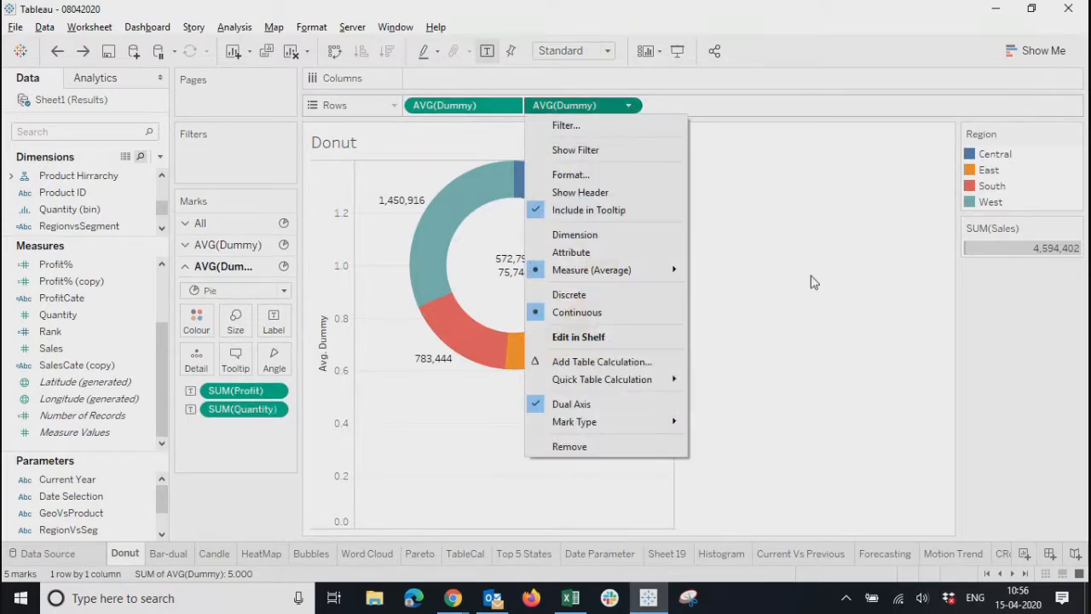
left_click(814, 281)
left_click(628, 105)
left_click(570, 404)
Set the Avg. Dummy axis to a fixed range from 0 to 2
right_click(326, 300)
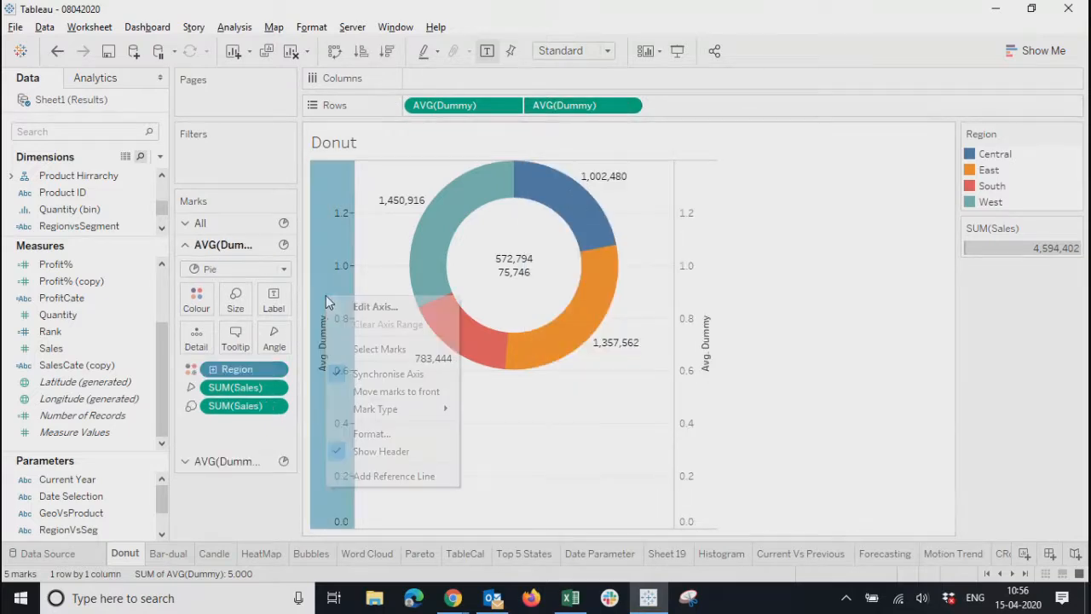
left_click(374, 308)
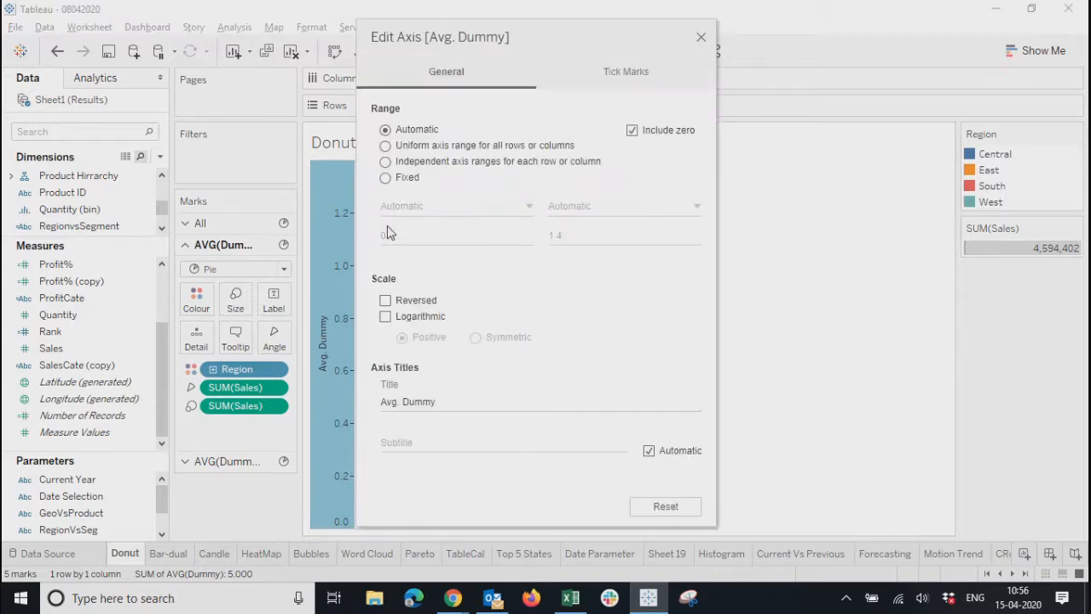
left_click(385, 177)
left_click(597, 236)
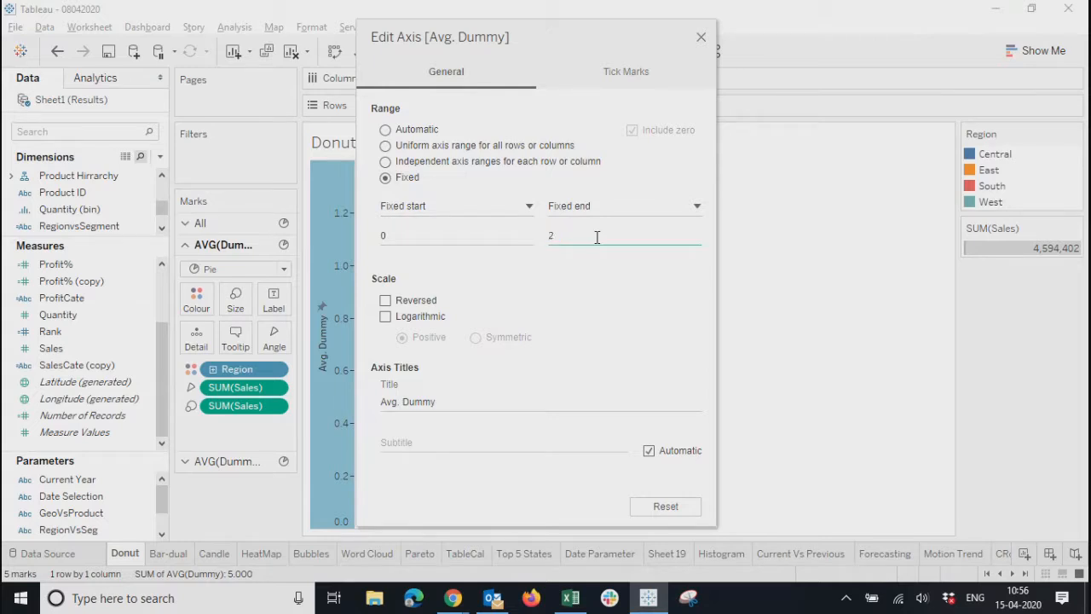
left_click(703, 38)
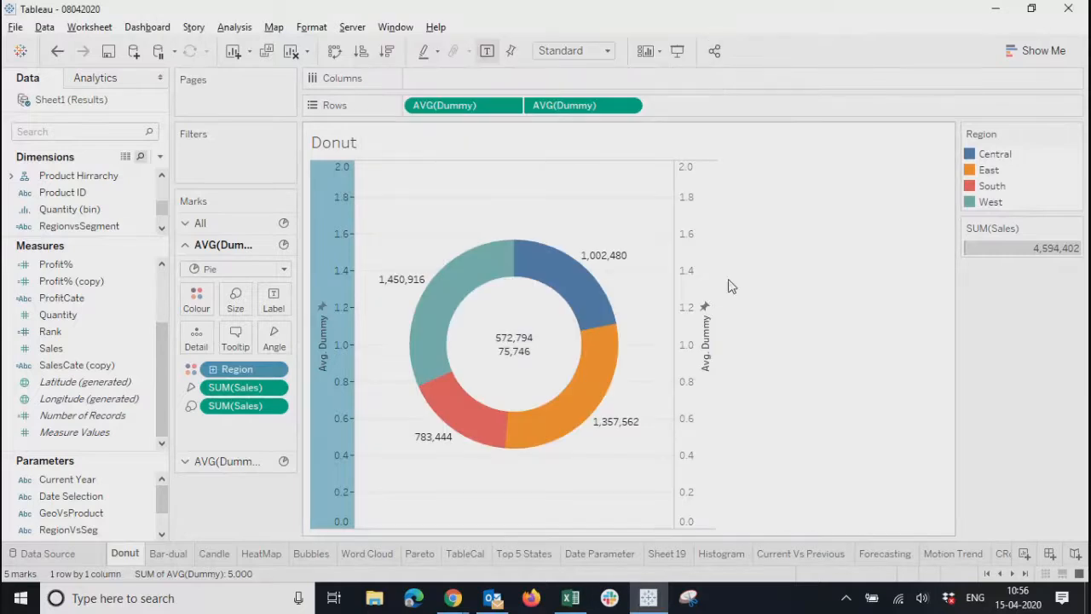
left_click(813, 284)
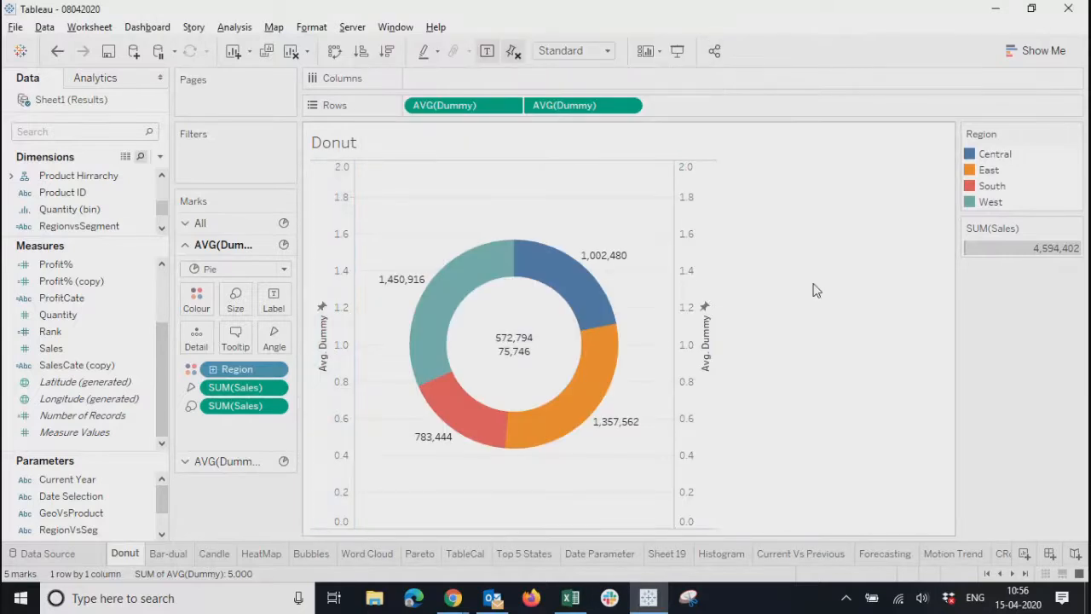
Hide both Avg. Dummy axis headers, trying the chart without axis synchronisation in between
right_click(686, 273)
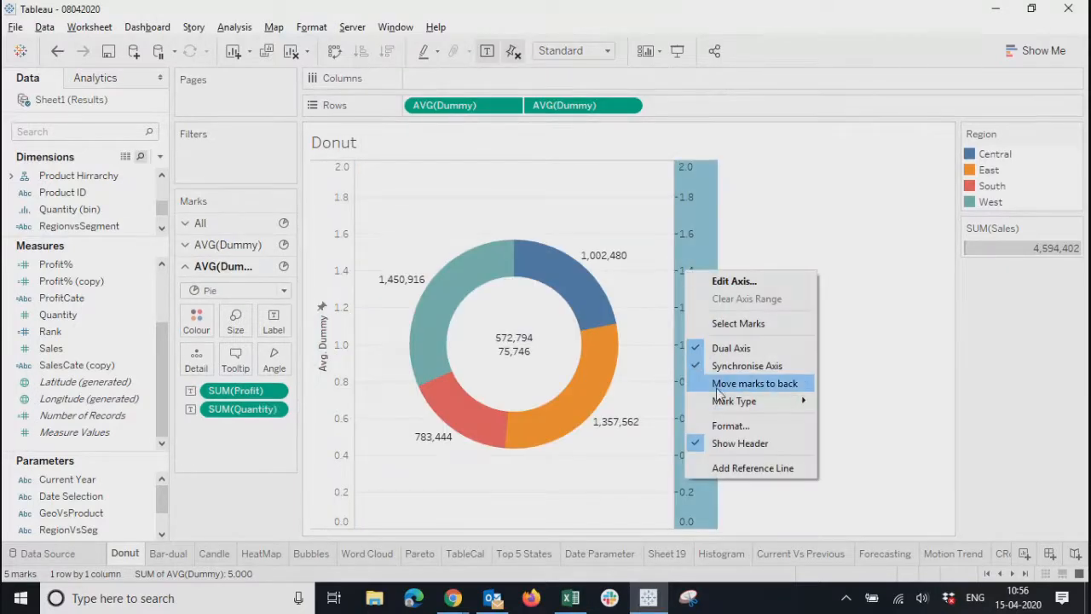
left_click(735, 443)
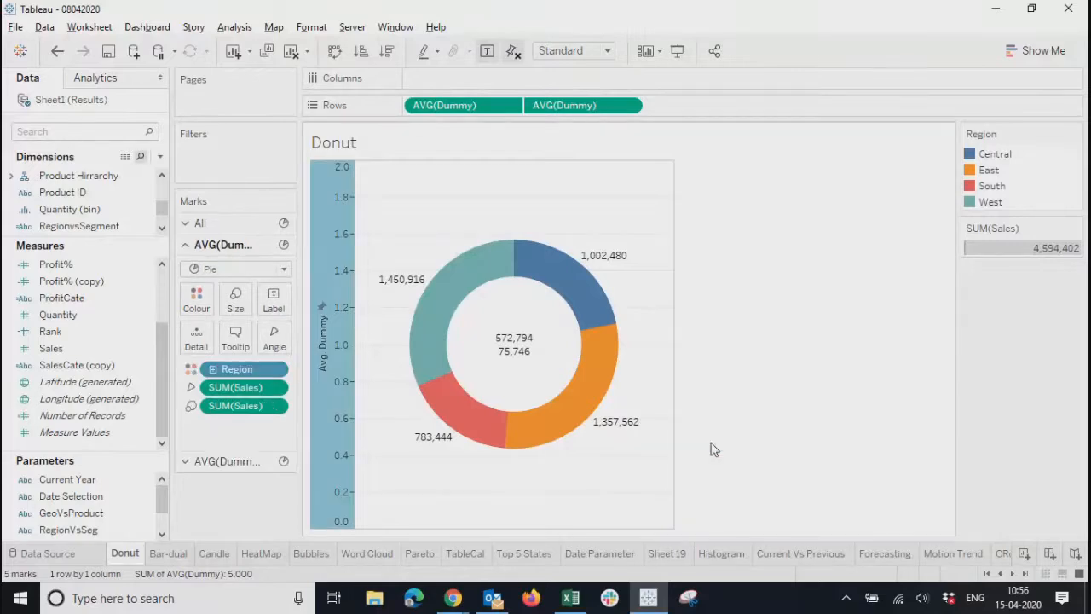
right_click(337, 265)
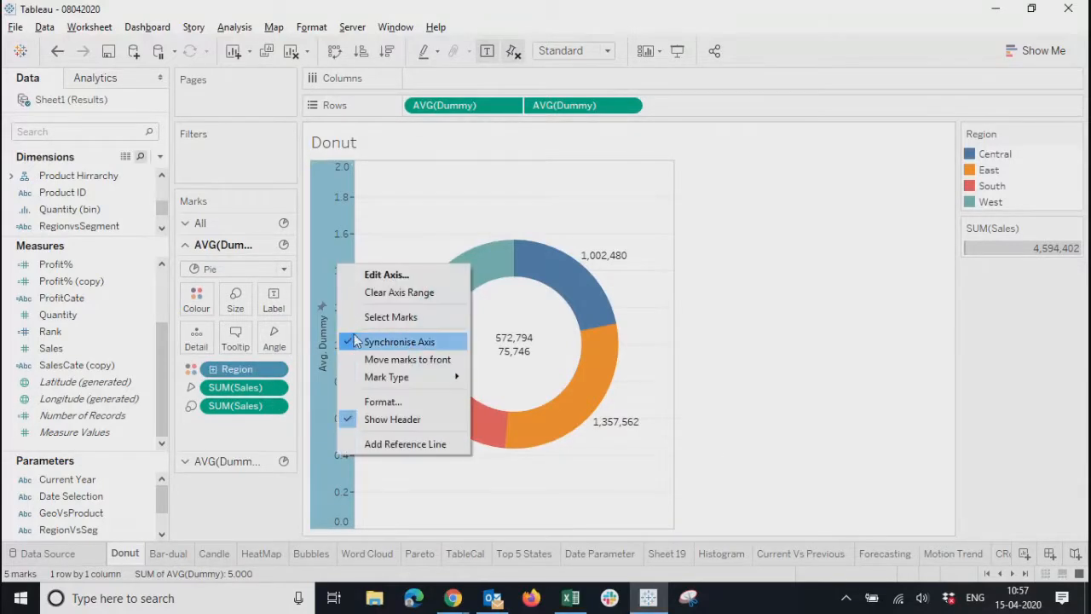
left_click(357, 344)
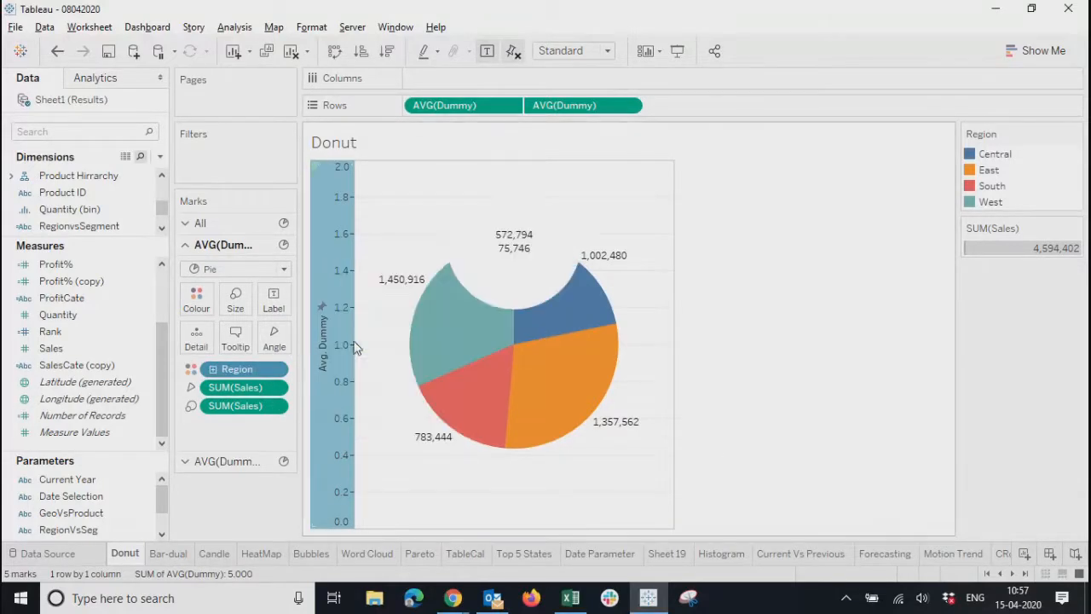
mouse_move(345, 293)
right_click(331, 276)
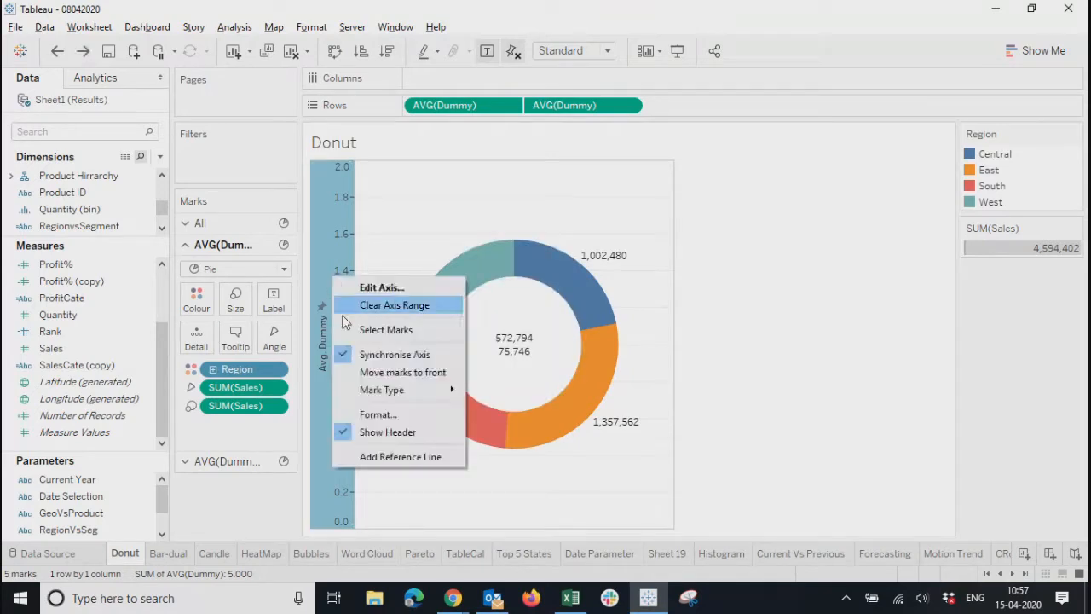
left_click(366, 431)
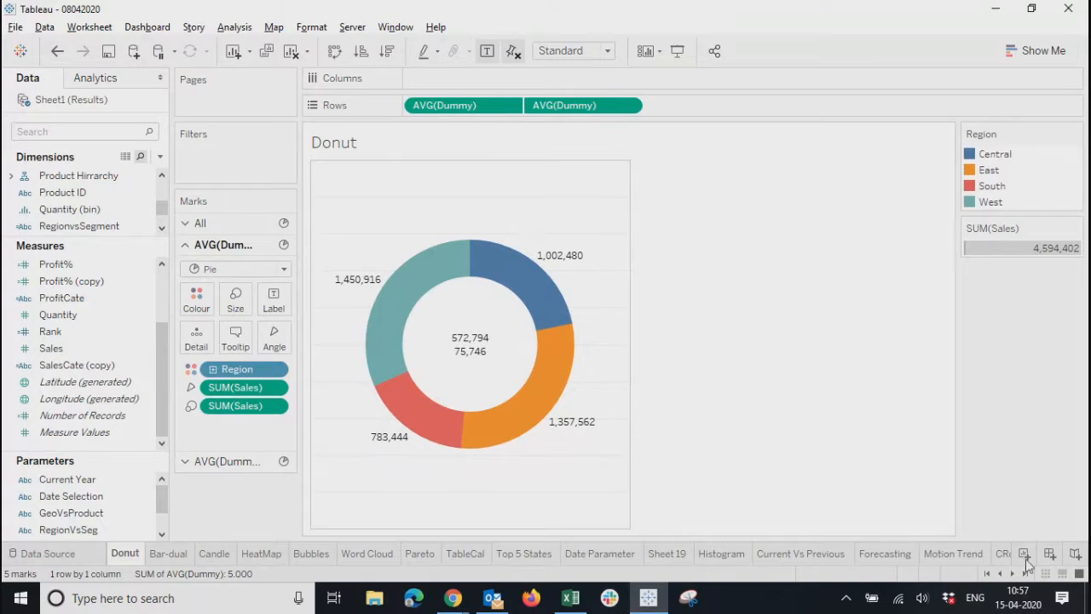
Return to Dashboard 1 and slightly enlarge the floating Donut sheet so the whole ring fits
left_click(1023, 573)
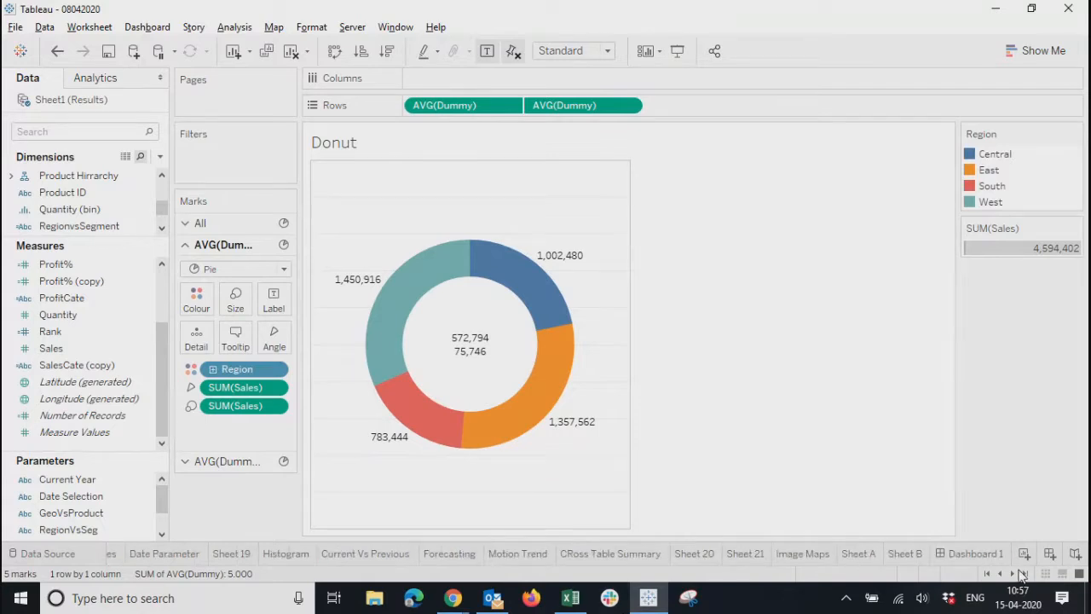
left_click(971, 553)
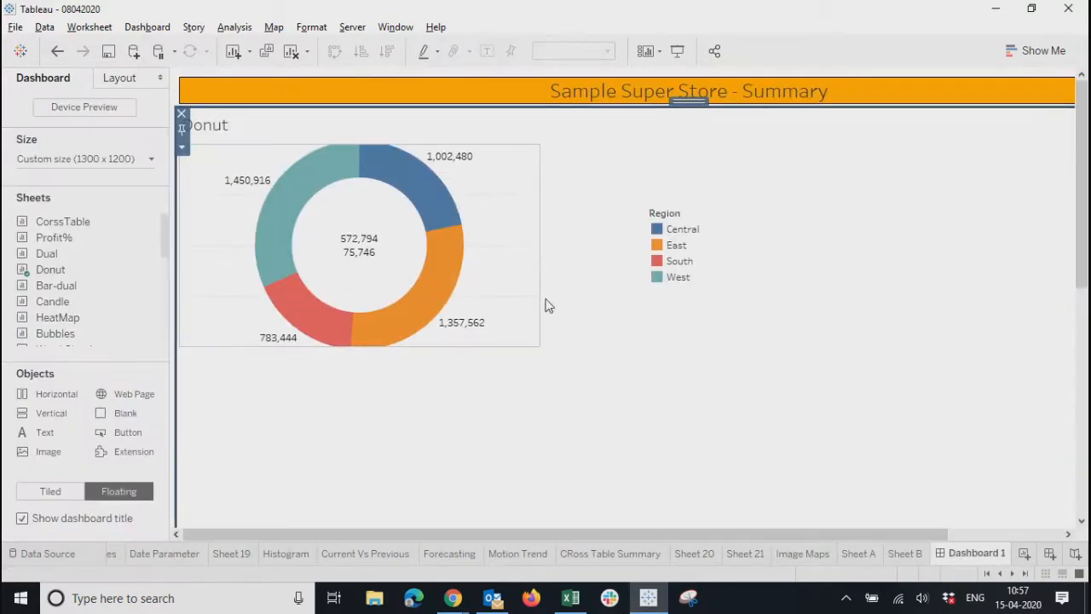
left_click(506, 287)
left_click_drag(537, 345, 552, 375)
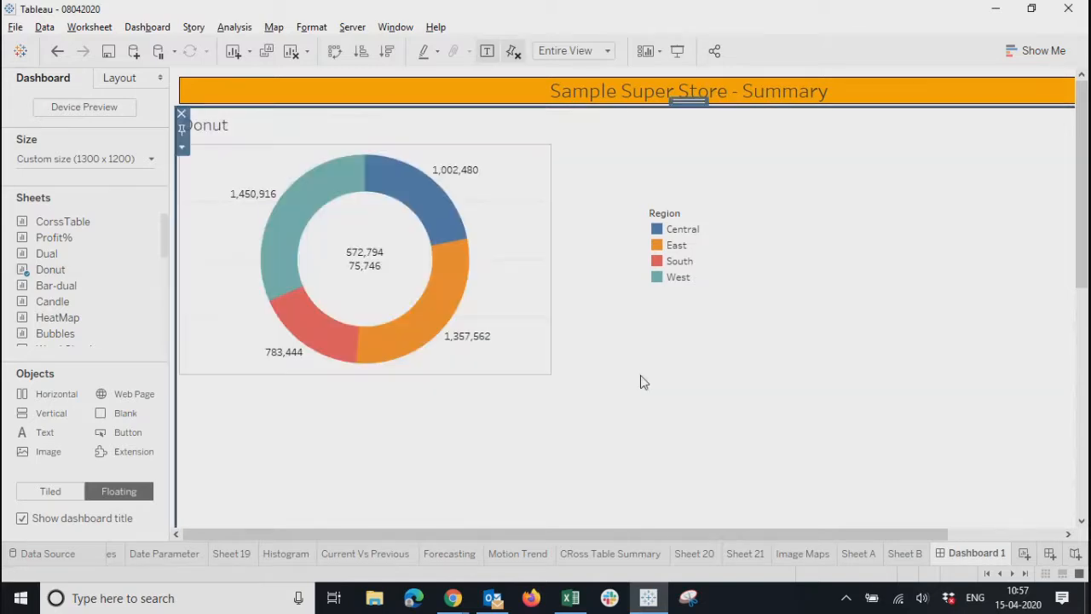
Give the Donut sheet's title a thin black border and green shading
right_click(395, 134)
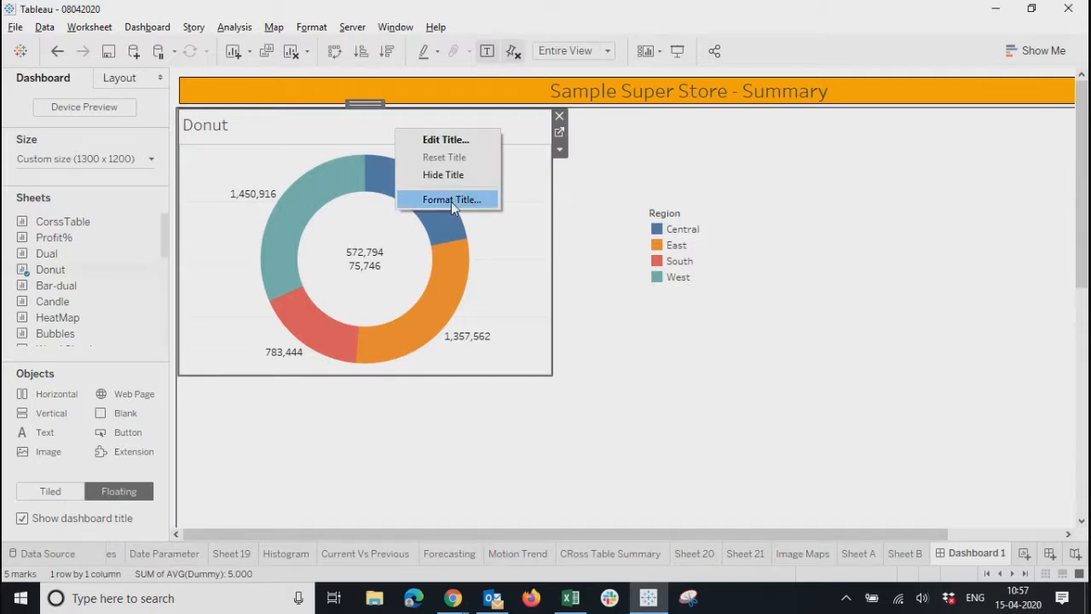
left_click(451, 201)
left_click(107, 151)
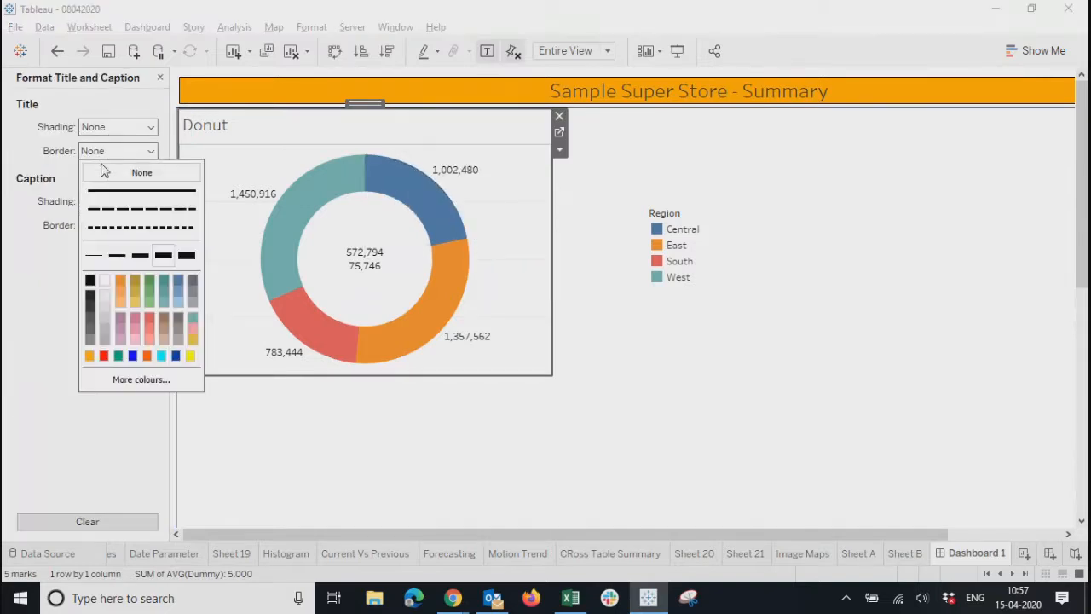
left_click(94, 255)
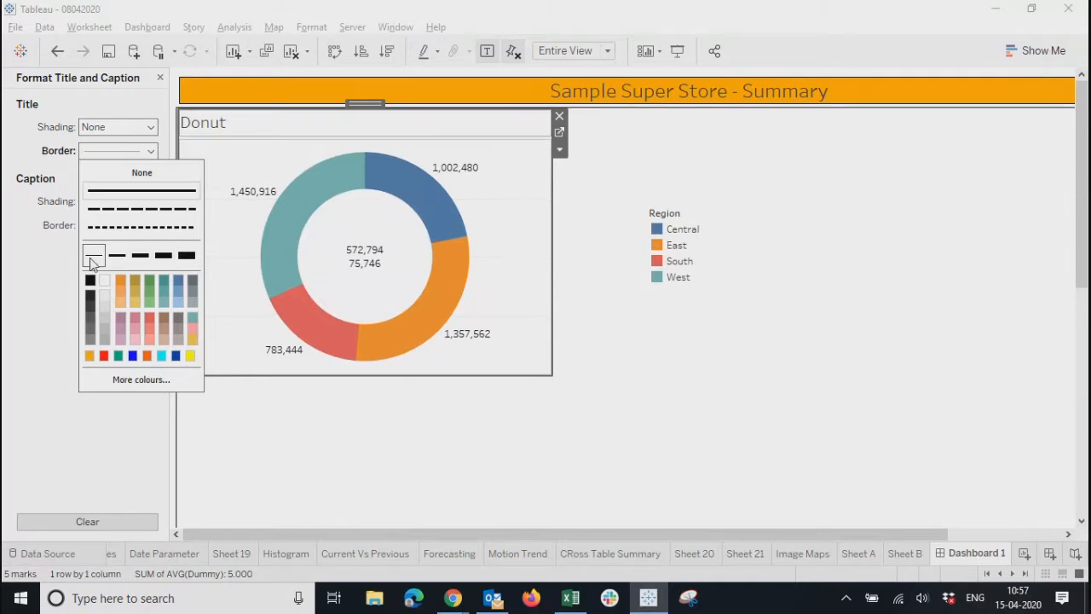
left_click(165, 282)
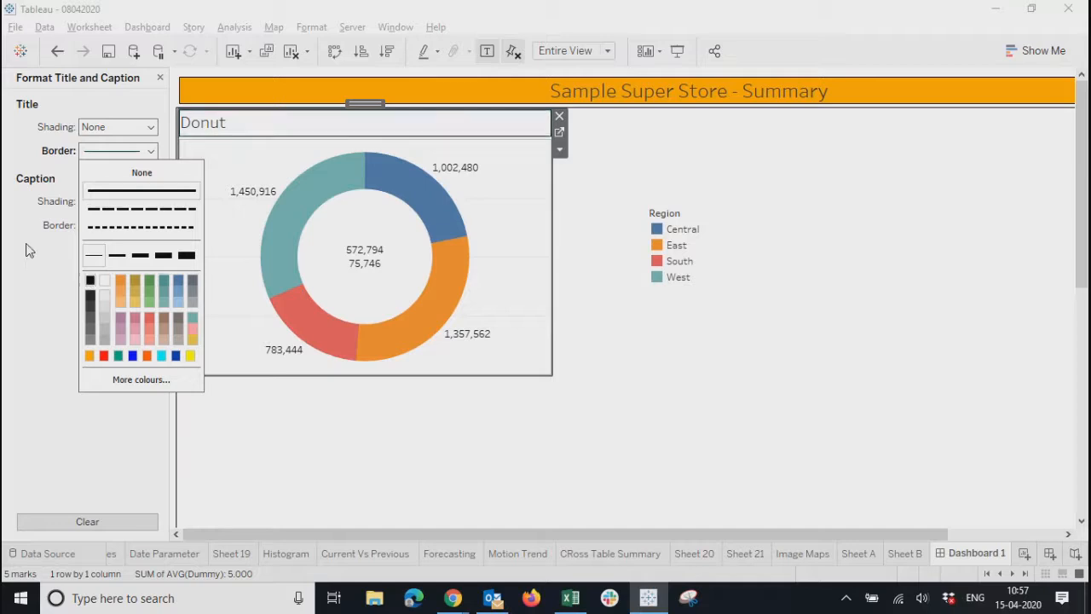
left_click(90, 281)
left_click(108, 127)
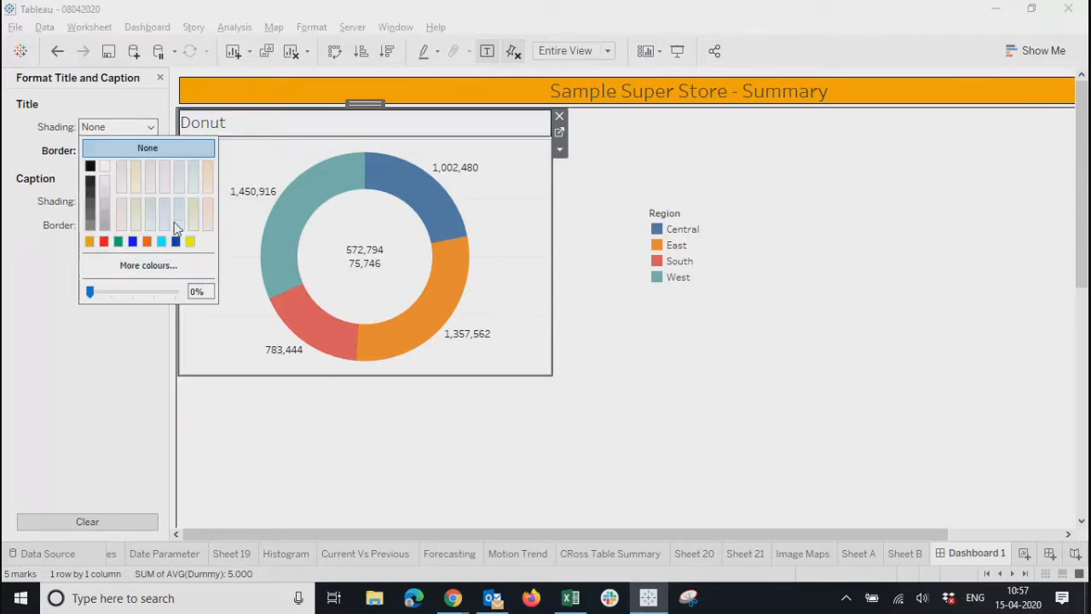
left_click(119, 242)
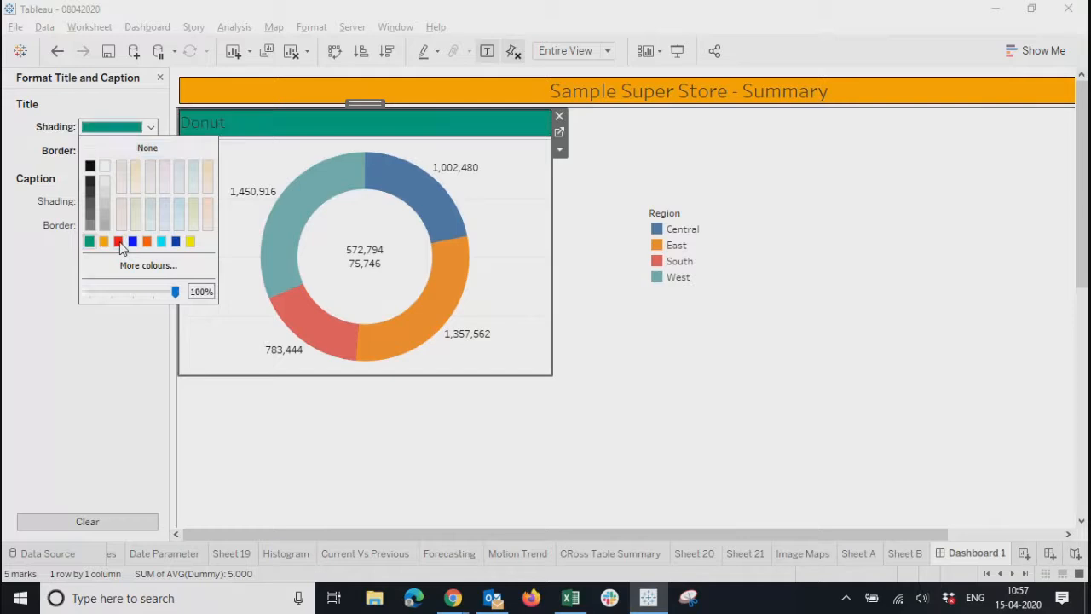
left_click(72, 379)
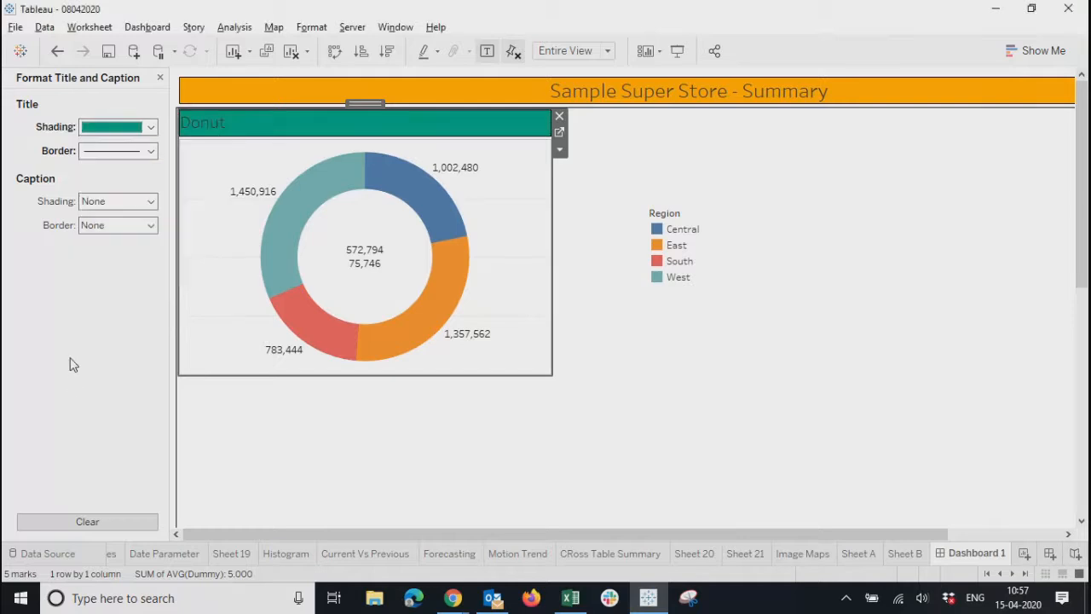
Centre the Donut title text and set its font size to 12
double_click(266, 130)
left_click_drag(710, 325, 563, 312)
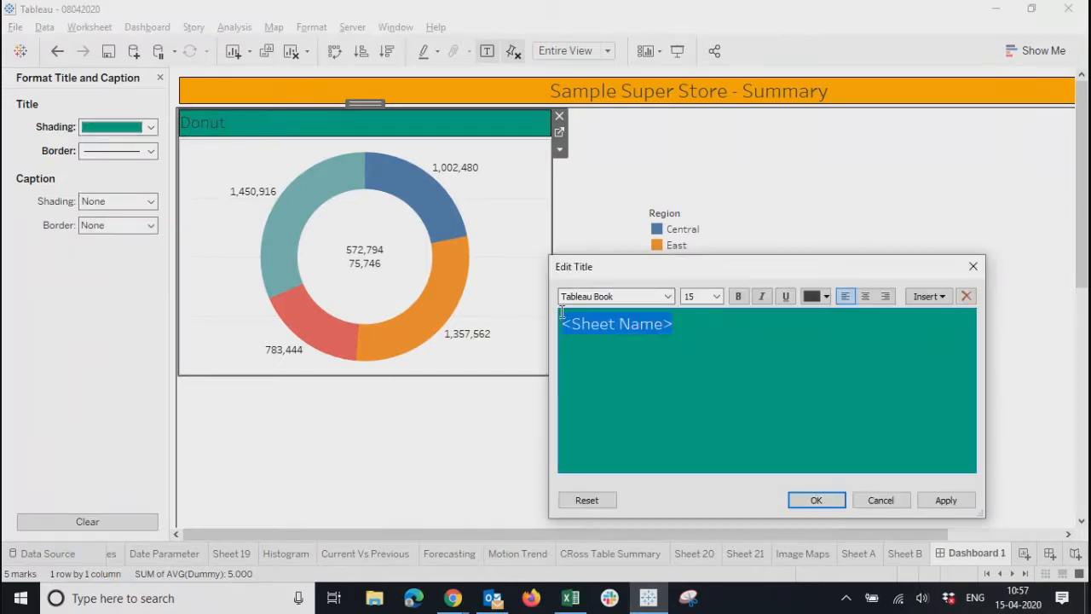
left_click(865, 296)
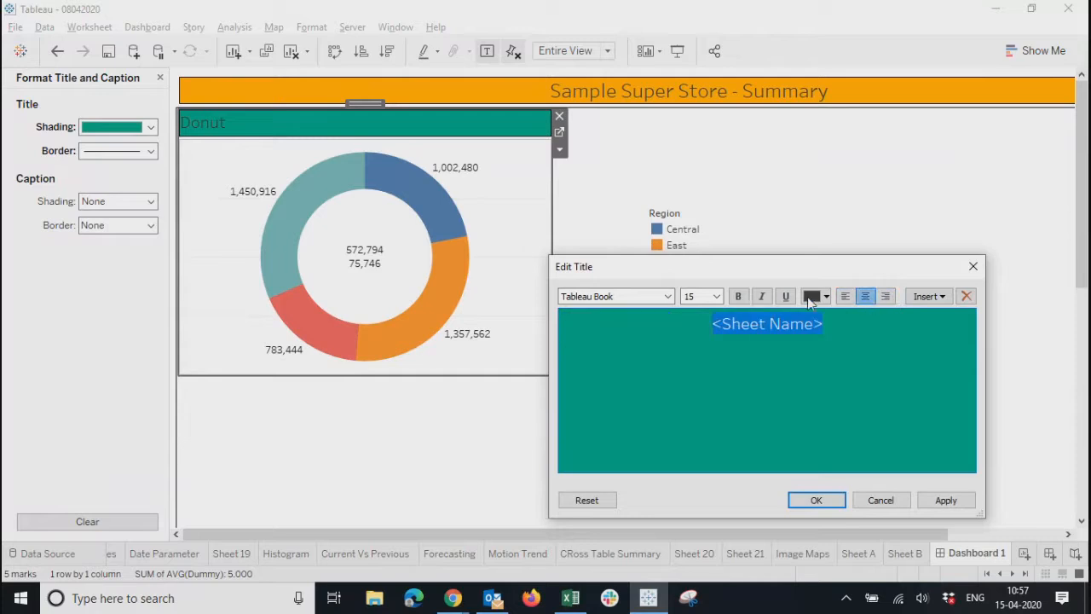
left_click(716, 296)
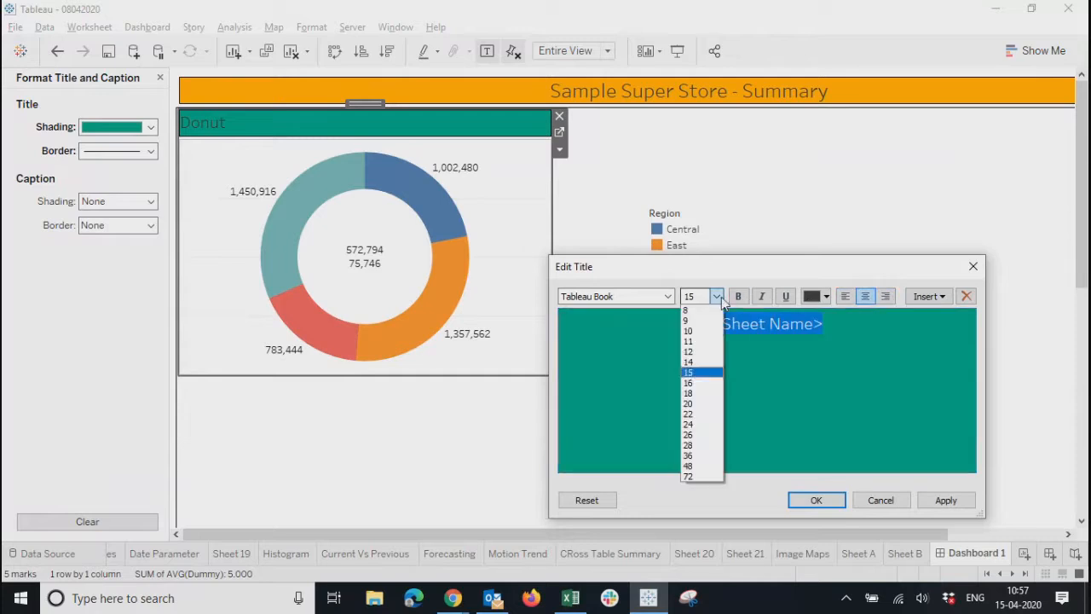
left_click(692, 352)
left_click(950, 500)
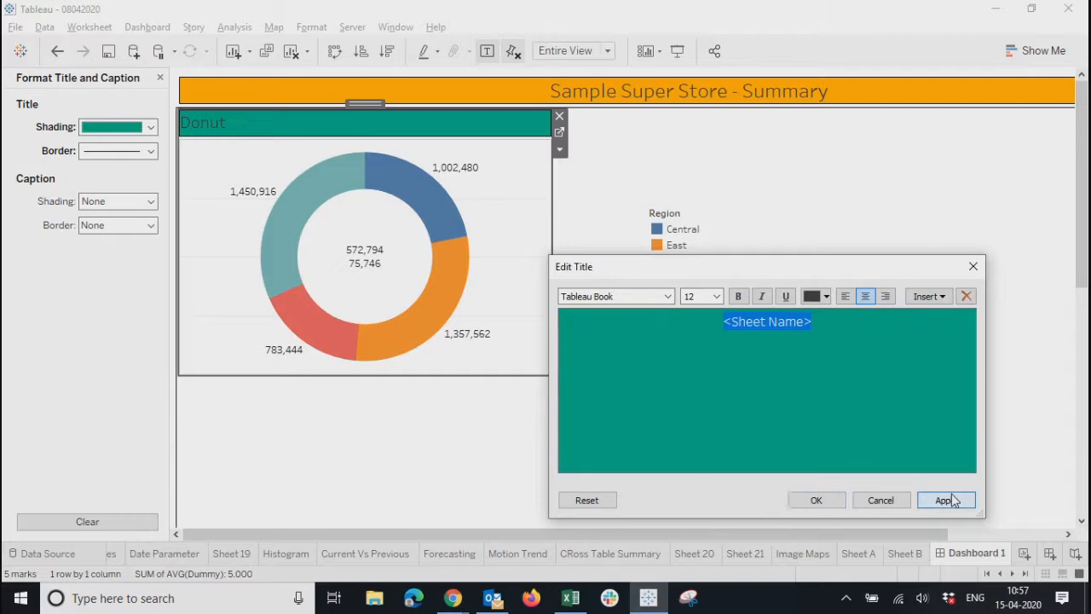
left_click(816, 500)
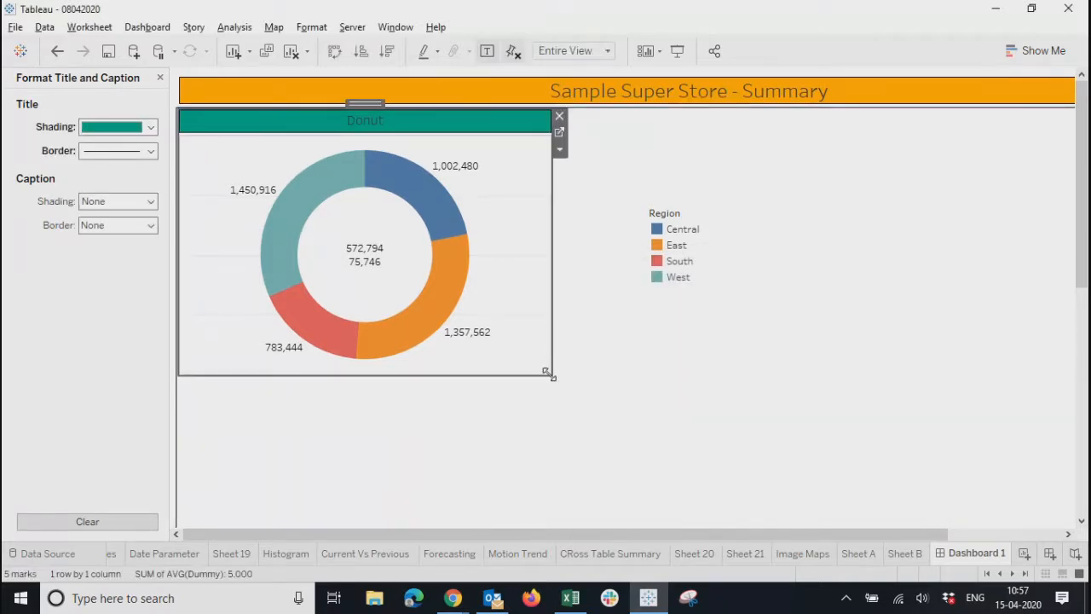
Open the Donut worksheet from the dashboard and reduce the mark size for all fields
left_click(559, 132)
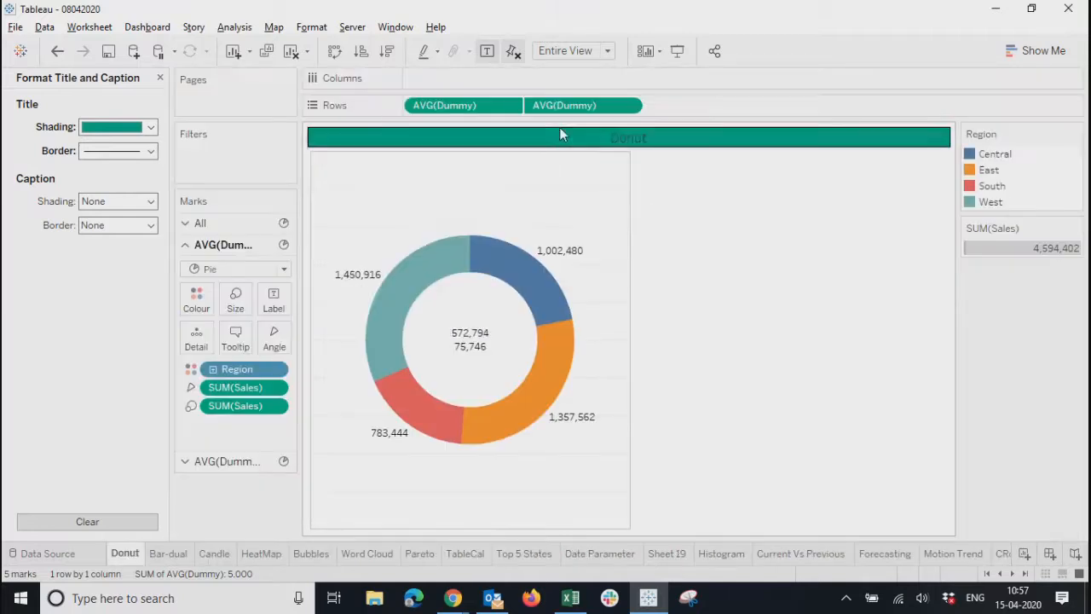
left_click(217, 223)
left_click(236, 279)
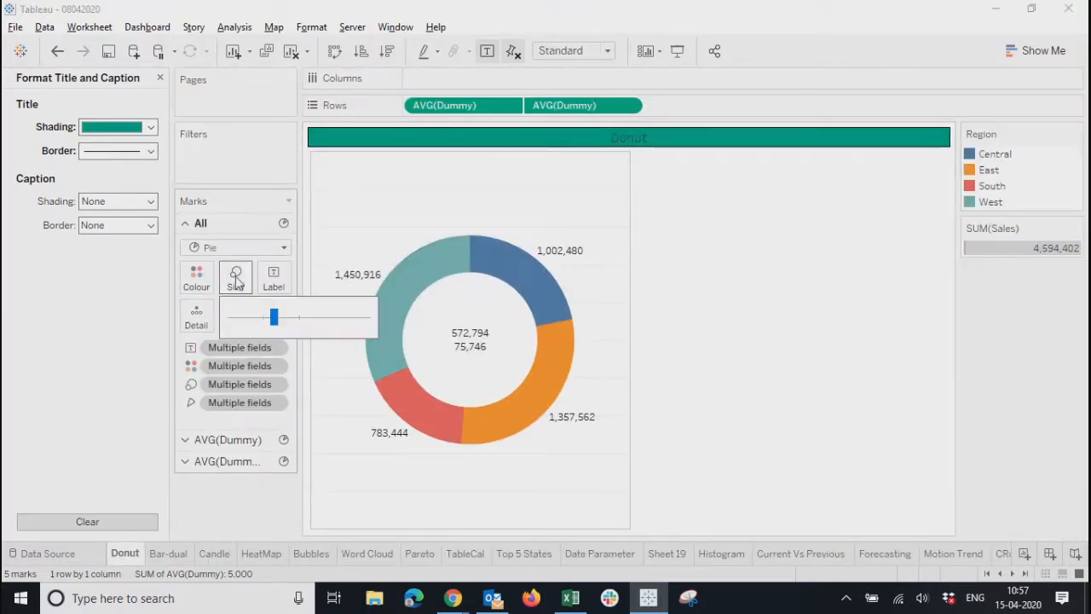
left_click_drag(272, 317, 262, 320)
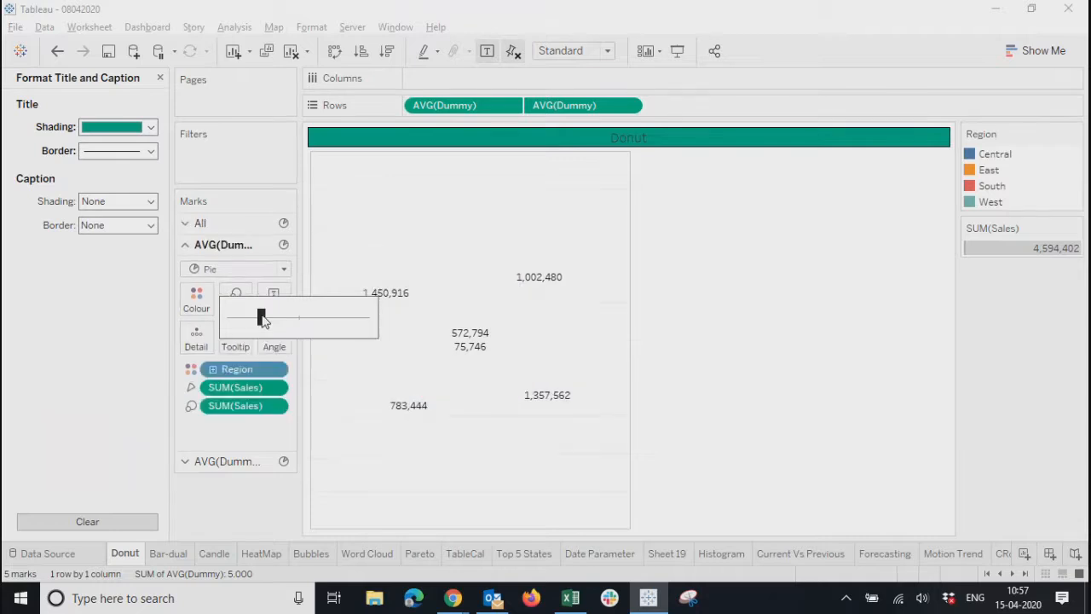
left_click(669, 383)
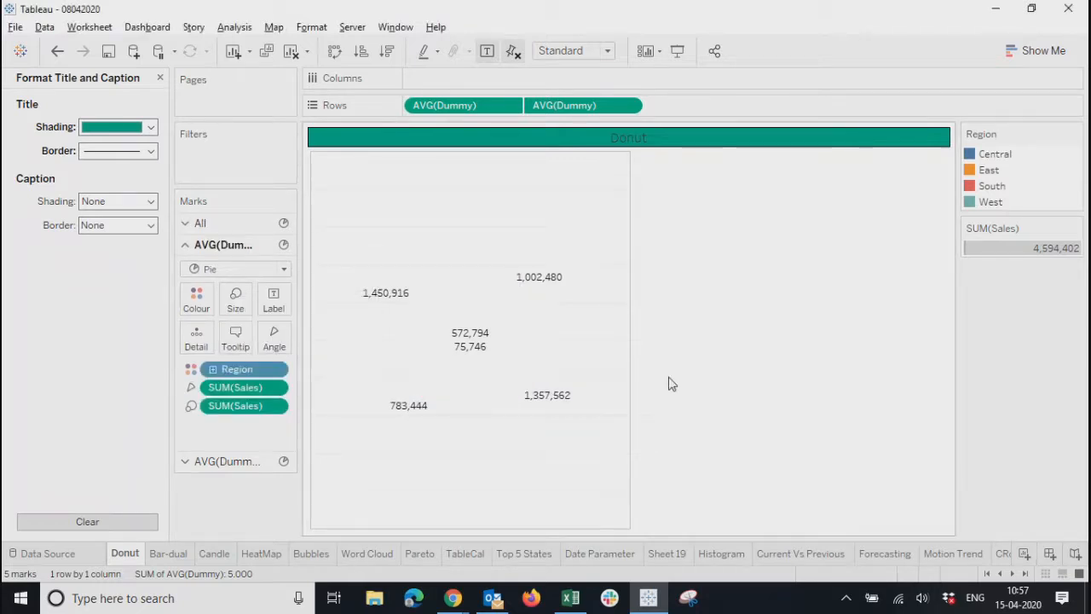
Select the inner circle and open the mark size setting of the second AVG(Dummy) field
left_click(476, 309)
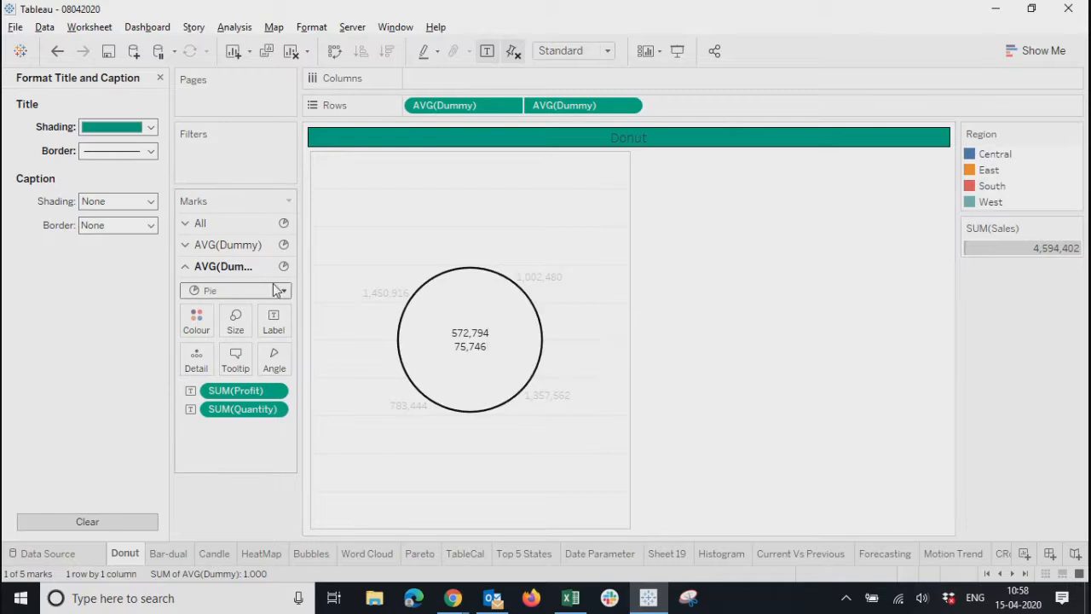
left_click(232, 245)
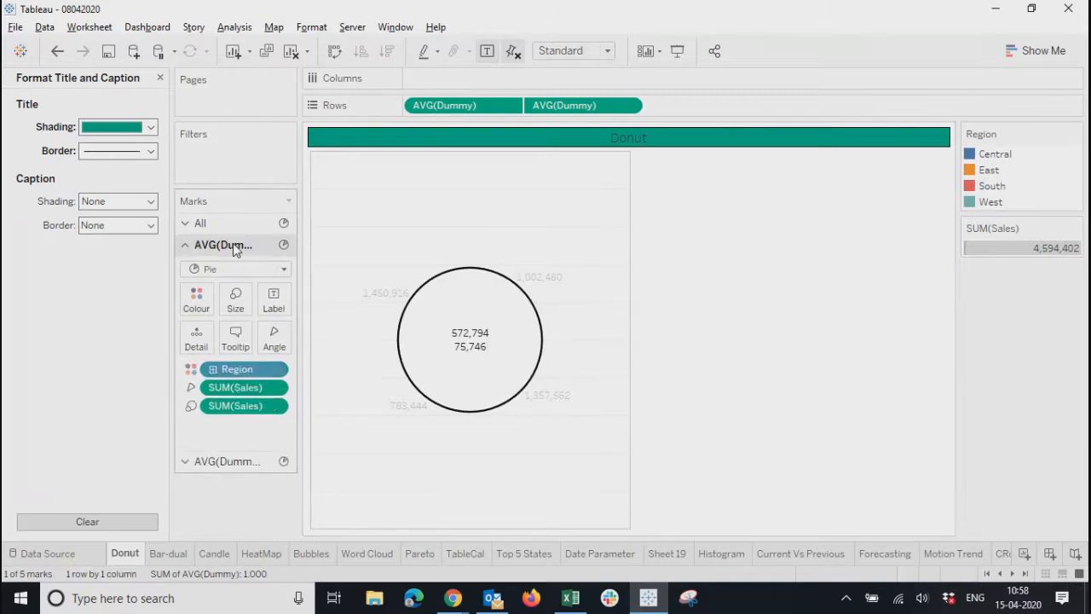
left_click(225, 460)
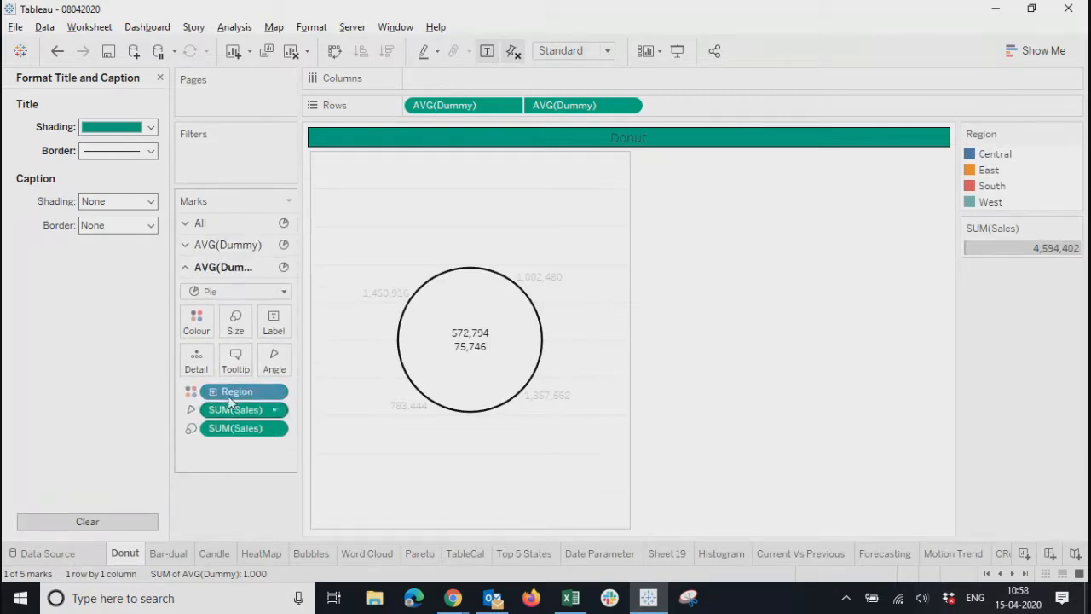
left_click(235, 328)
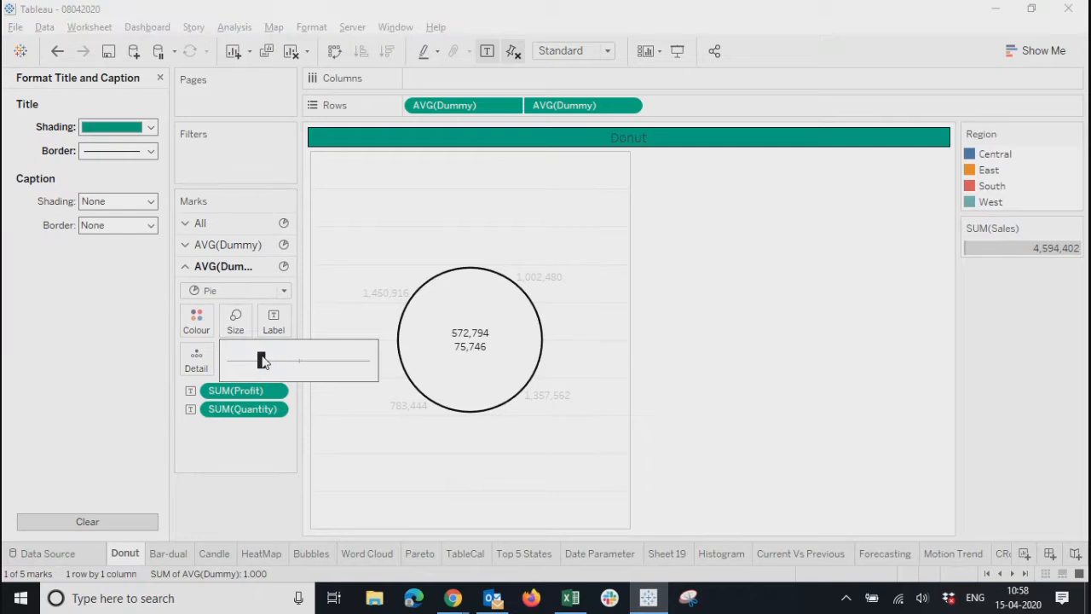
Shrink the second AVG(Dummy) pie to form the centre of the donut ring, and return to Dashboard 1
left_click_drag(263, 362, 249, 362)
left_click(743, 381)
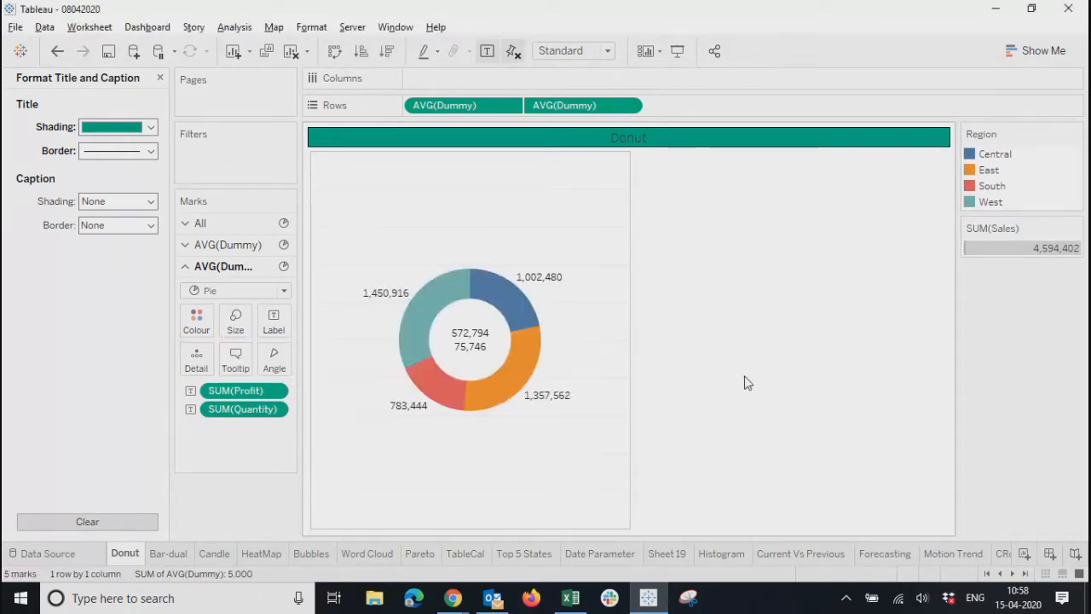
left_click(1025, 573)
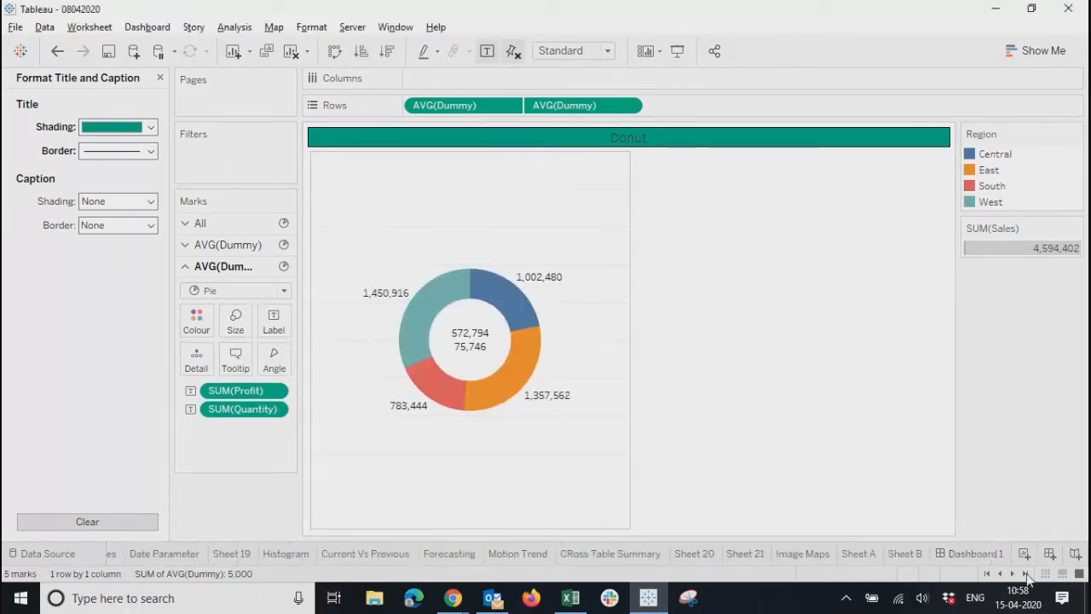
left_click(972, 553)
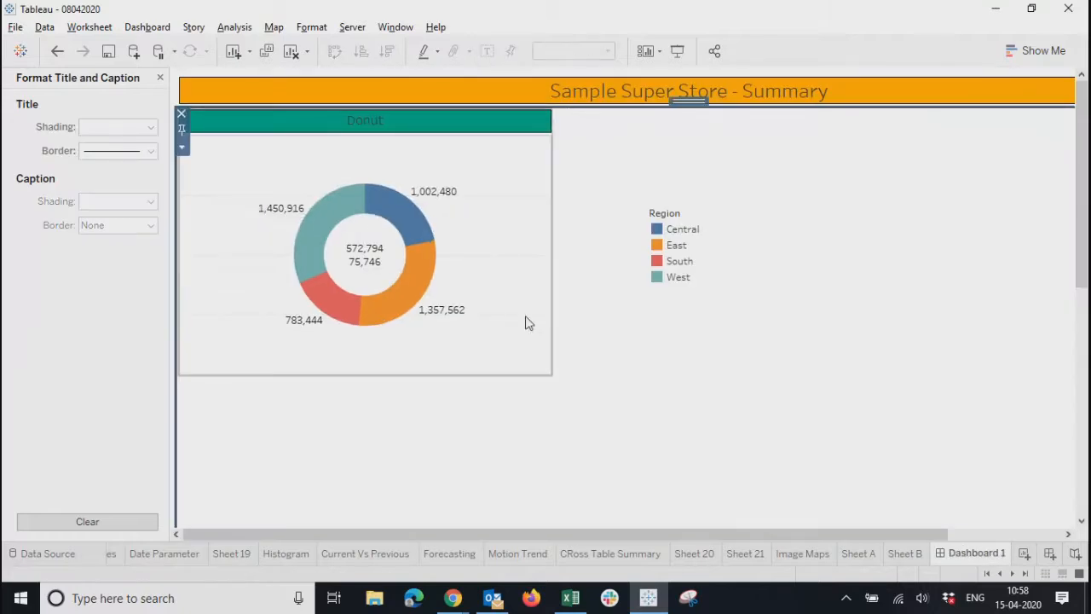
Reduce the width and height of the floating Donut chart on the dashboard from its lower-right corner
left_click(505, 251)
left_click_drag(547, 372, 499, 332)
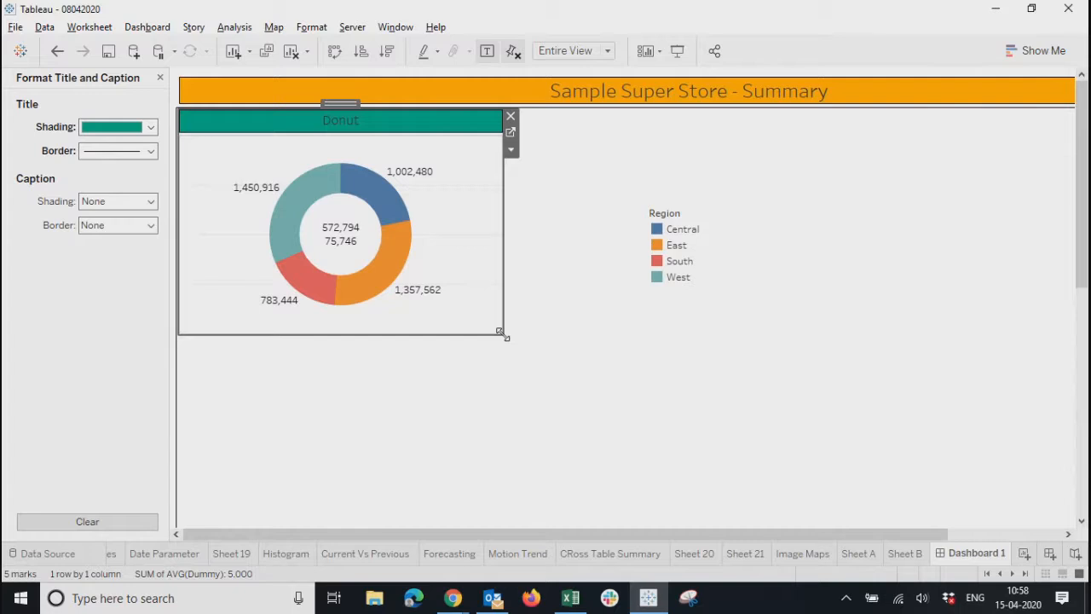
right_click(490, 329)
Move the floating Region legend closer to the Donut chart and centre-align its title
left_click(673, 256)
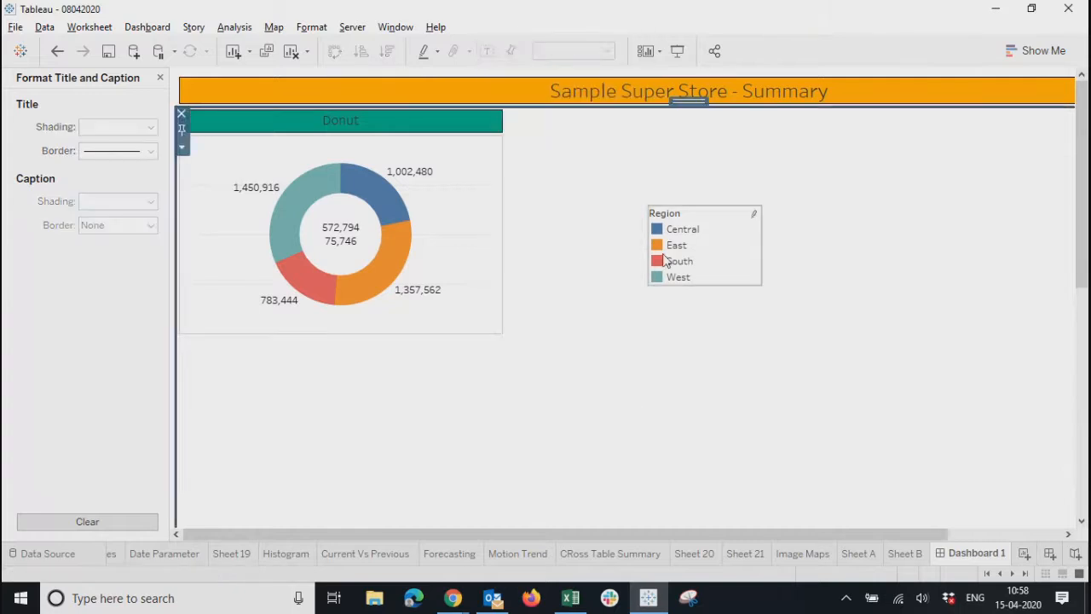
left_click_drag(704, 201, 643, 192)
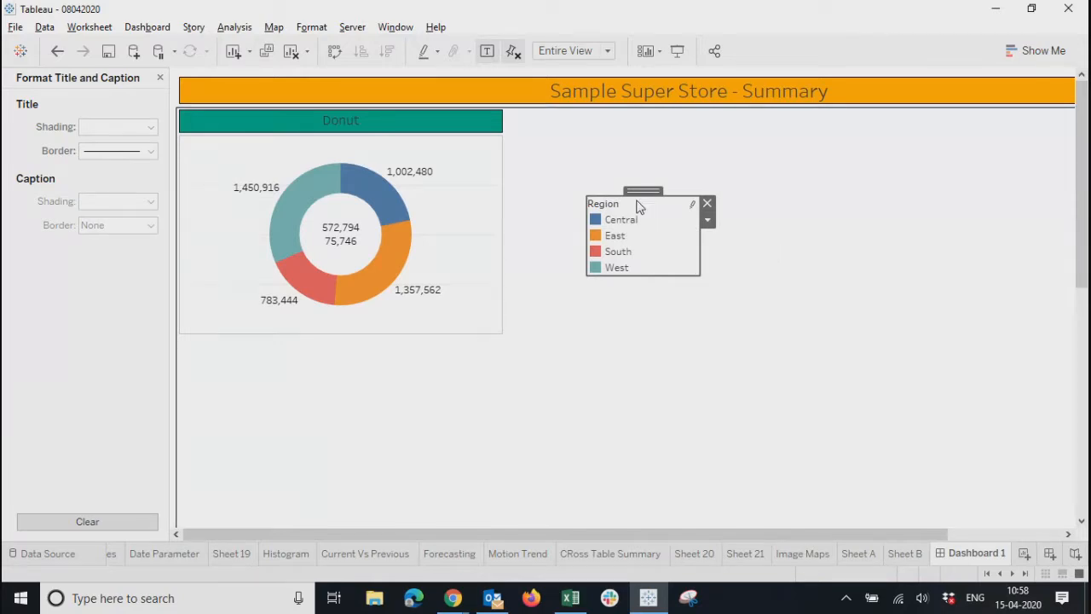
double_click(640, 207)
left_click_drag(406, 227, 267, 222)
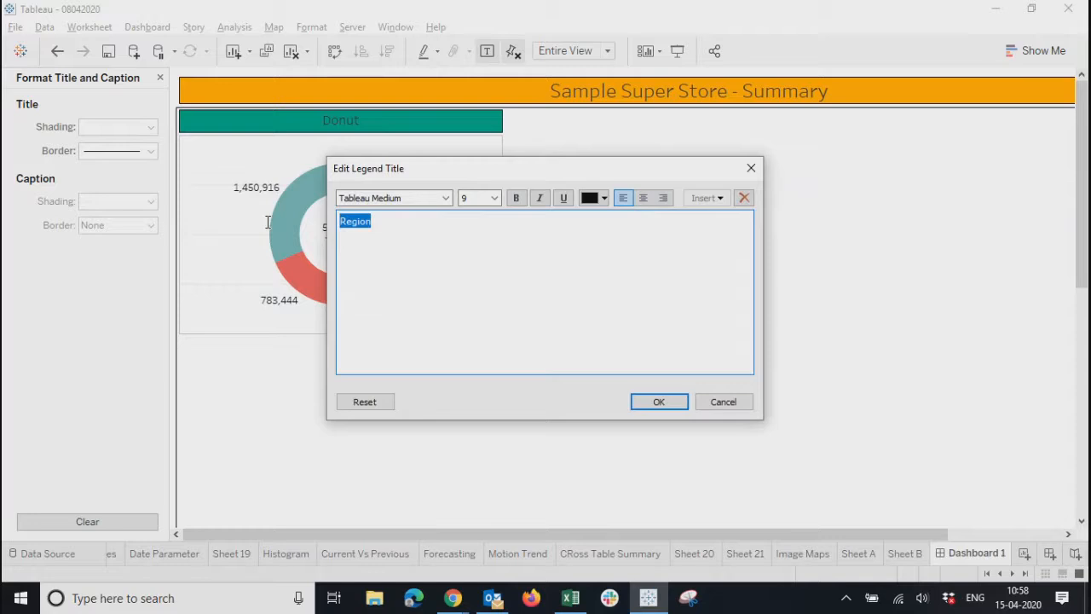
left_click(644, 200)
left_click(655, 408)
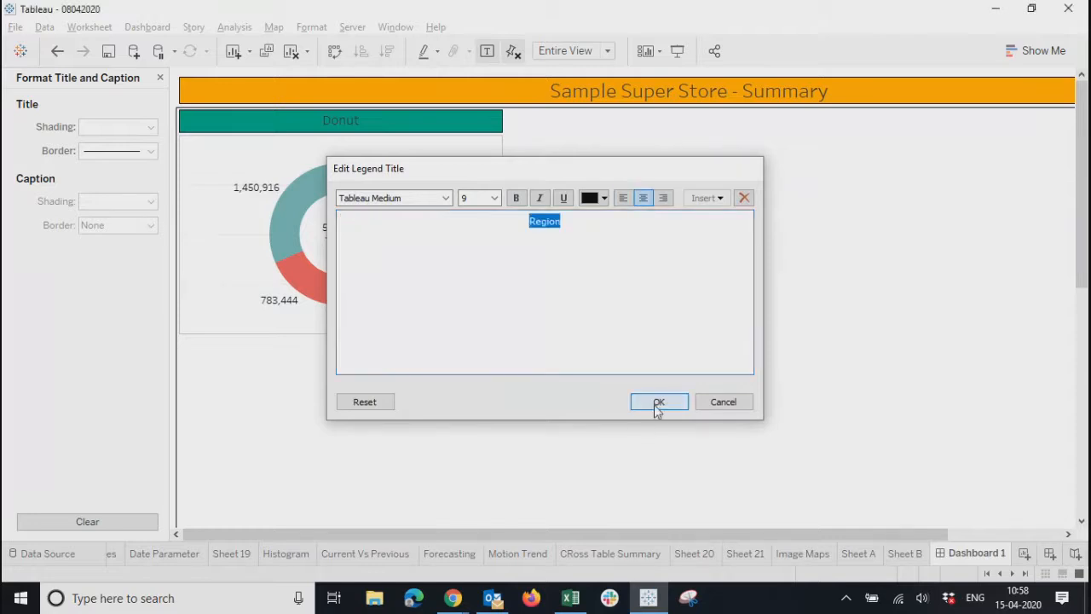
Try a narrowed Region legend in the Donut chart's lower-left corner, and move it back out to the empty dashboard area
left_click_drag(700, 248, 655, 248)
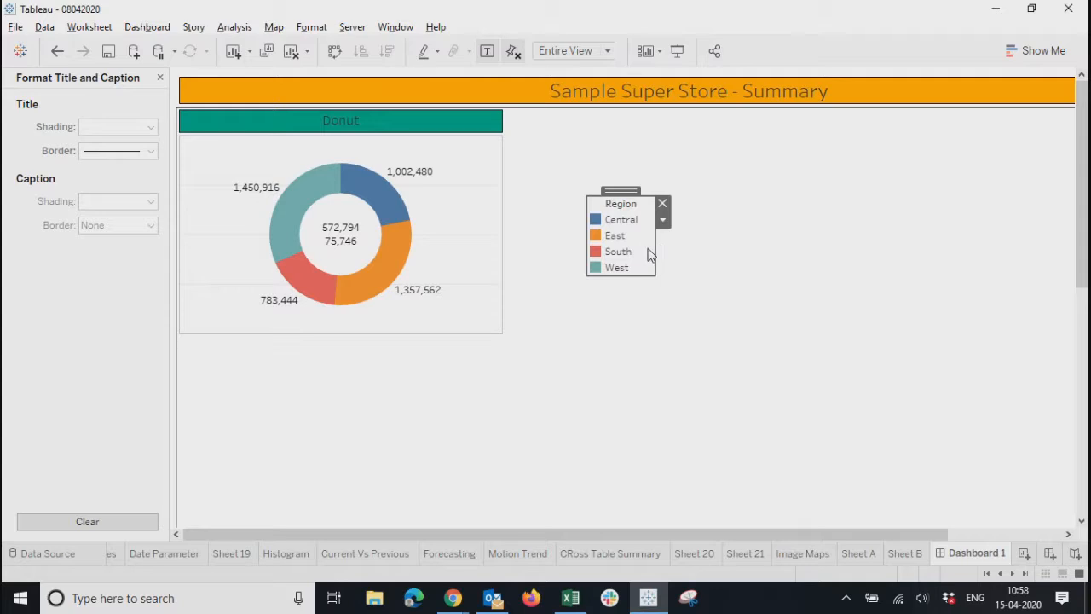
right_click(647, 253)
left_click(618, 194)
left_click_drag(618, 194, 214, 256)
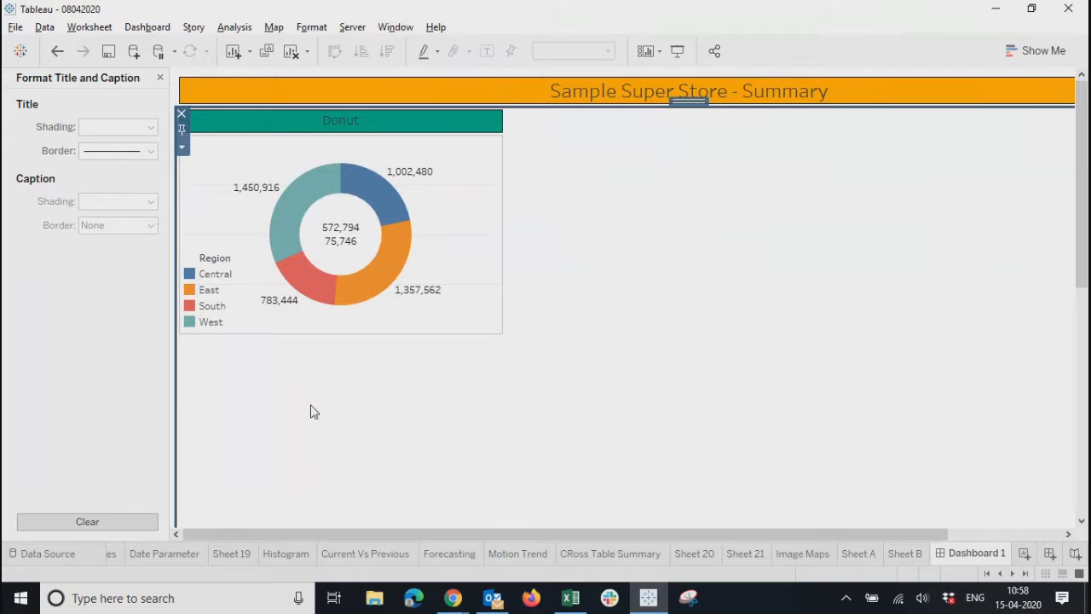
left_click(214, 251)
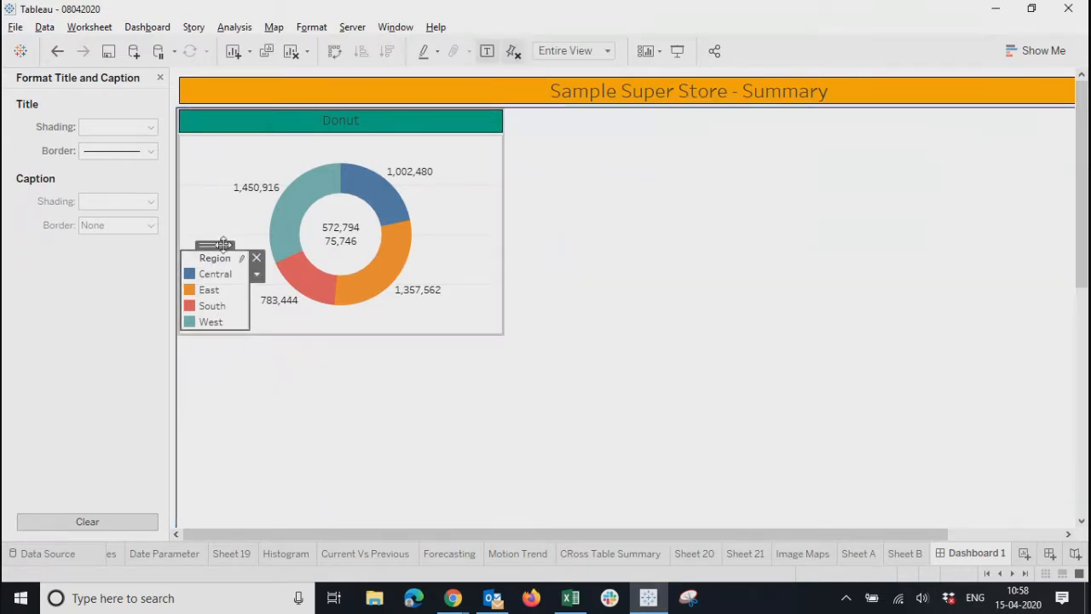
left_click_drag(214, 246, 708, 198)
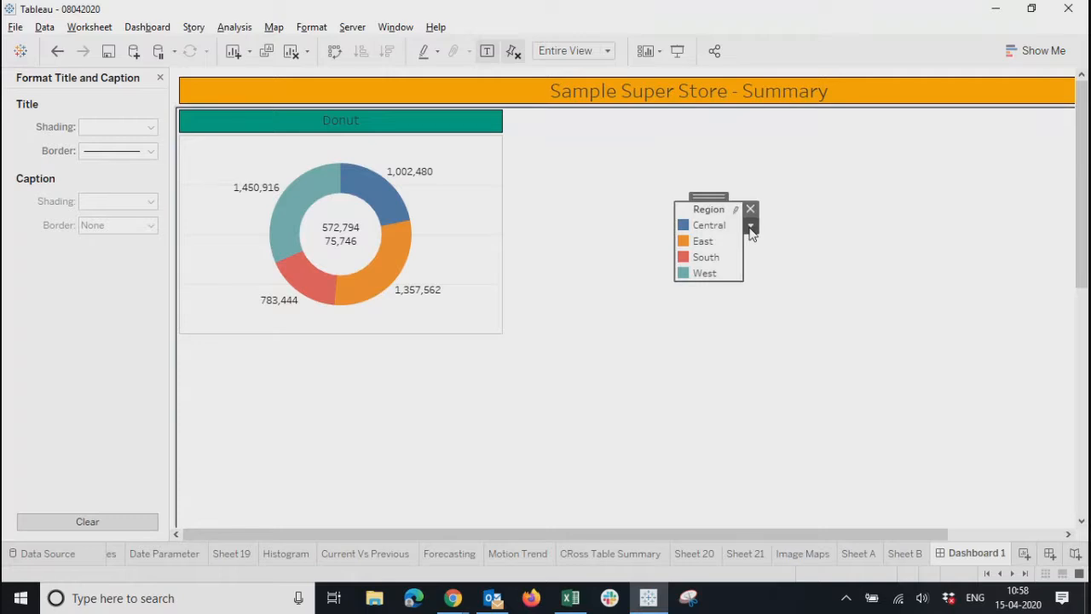
Arrange the Region legend's items in a single row and widen the legend to fit them
left_click(750, 228)
mouse_move(818, 323)
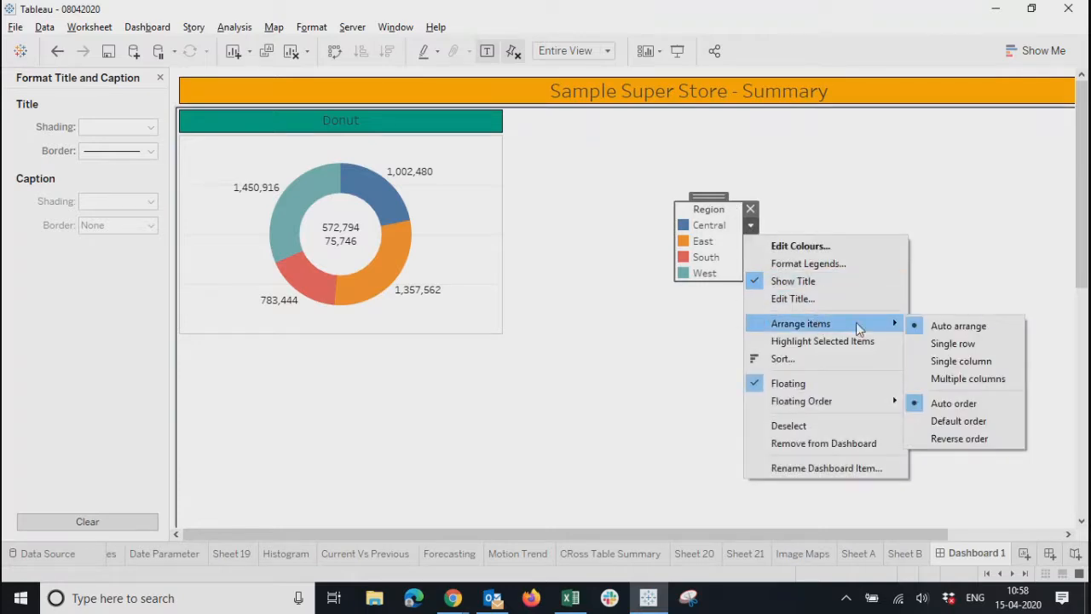
left_click(963, 344)
left_click_drag(700, 203, 617, 206)
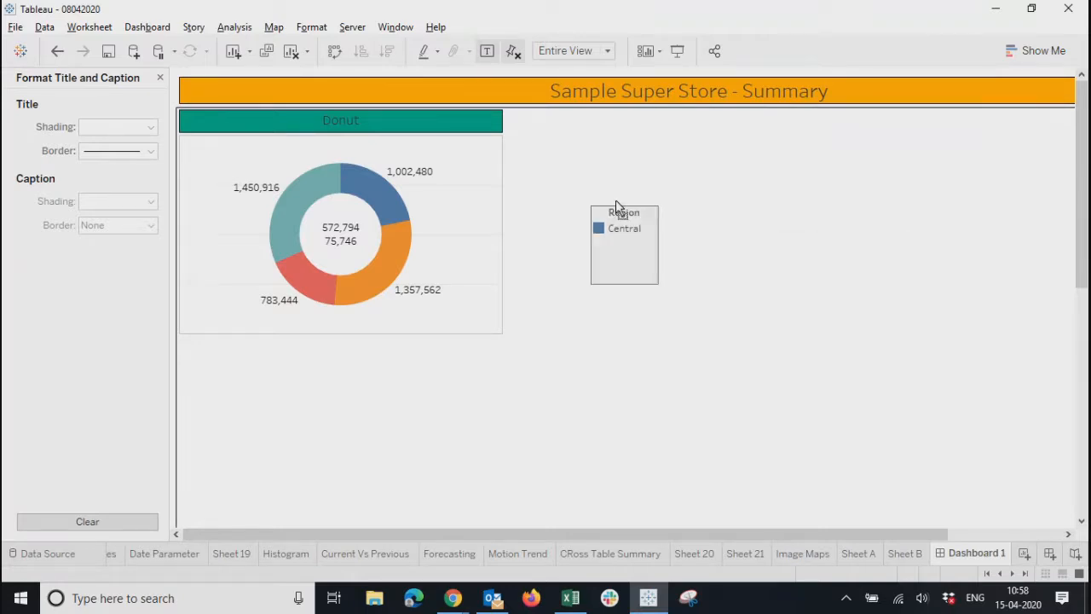
left_click_drag(671, 247, 938, 230)
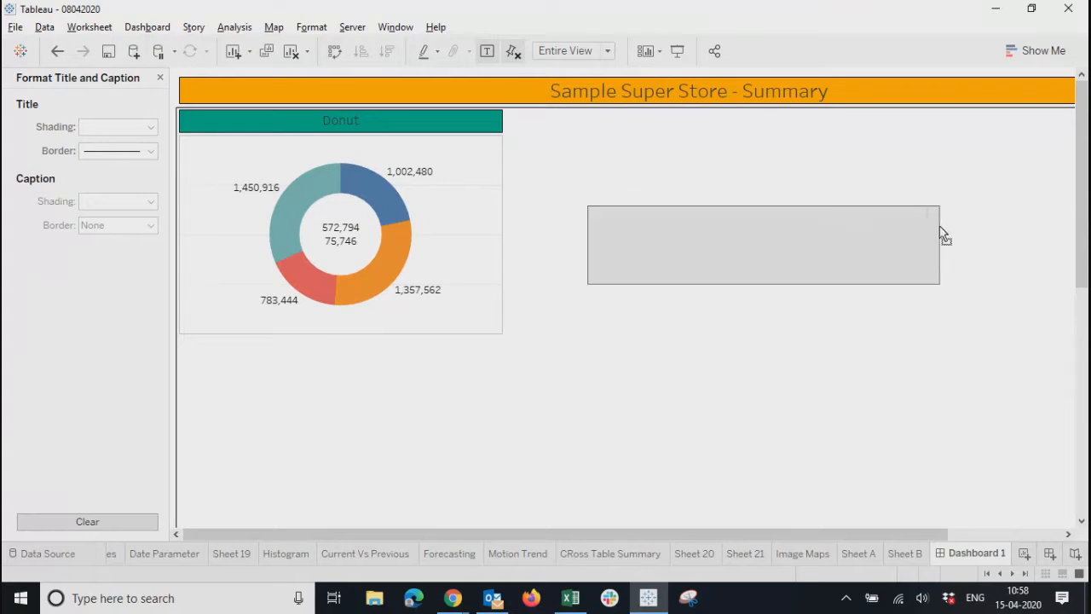
right_click(759, 250)
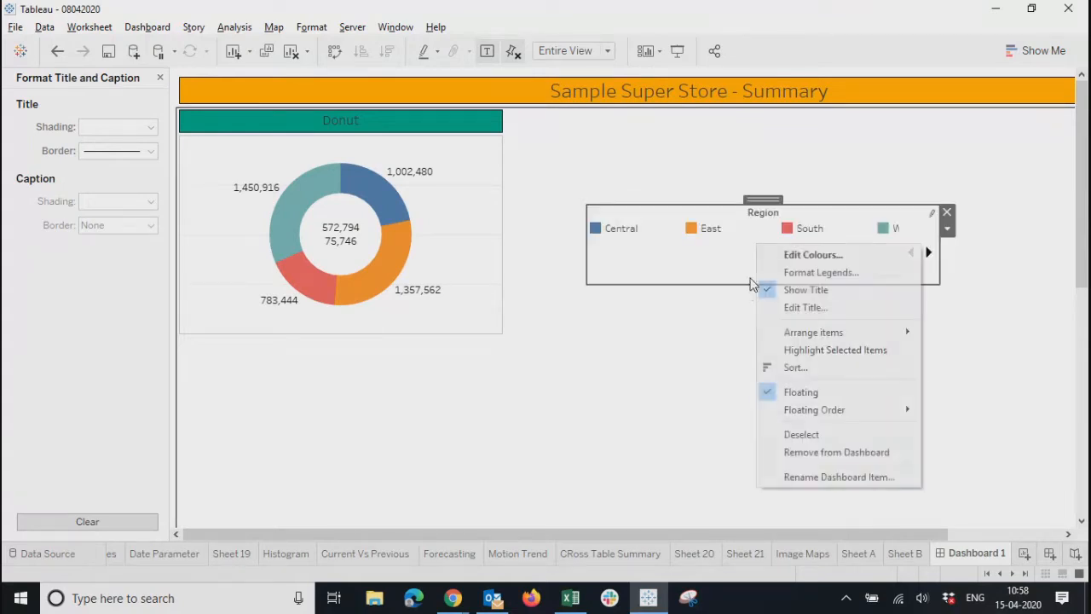
left_click(743, 288)
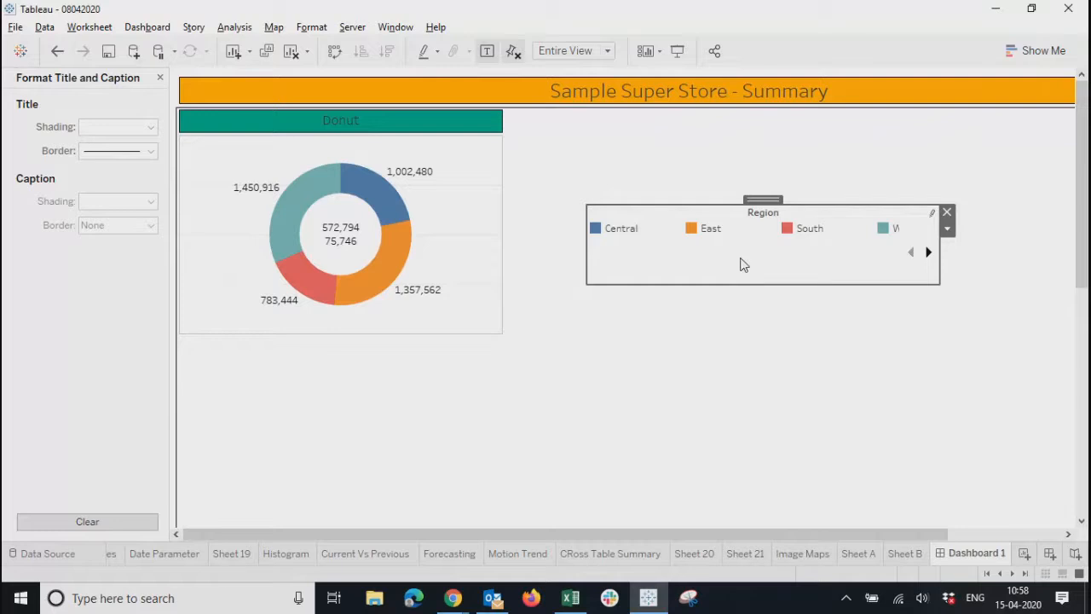
Flatten the Region legend into a one-line strip and place it along the bottom of the Donut chart
right_click(739, 250)
left_click(728, 286)
left_click(727, 290)
left_click(727, 274)
left_click_drag(725, 284, 352, 303)
left_click(438, 401)
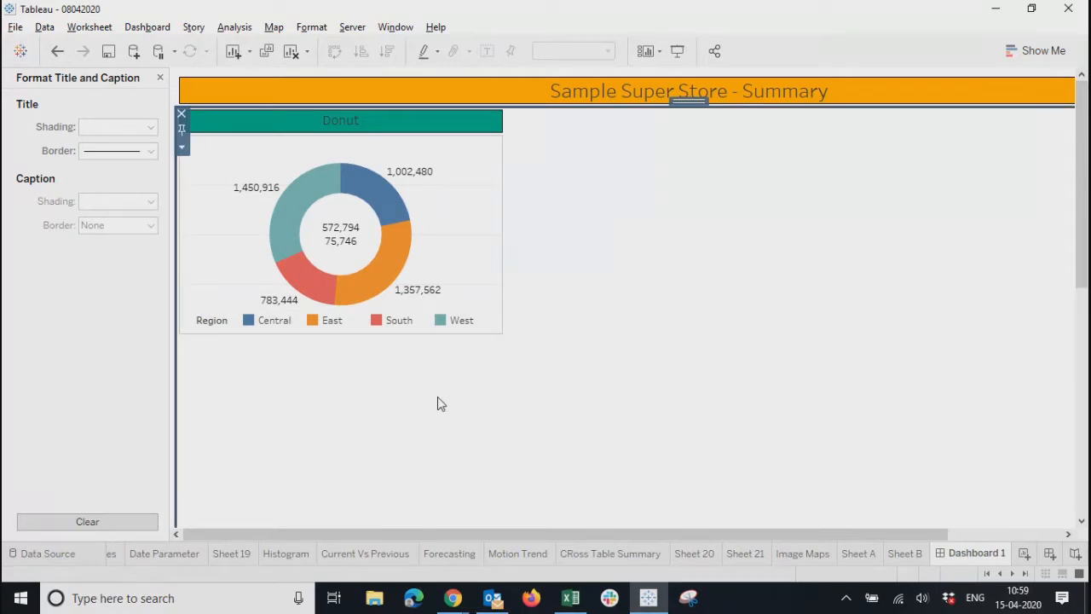
Go to the Donut worksheet from its dashboard chart and show the sheet's border formatting options
left_click(160, 78)
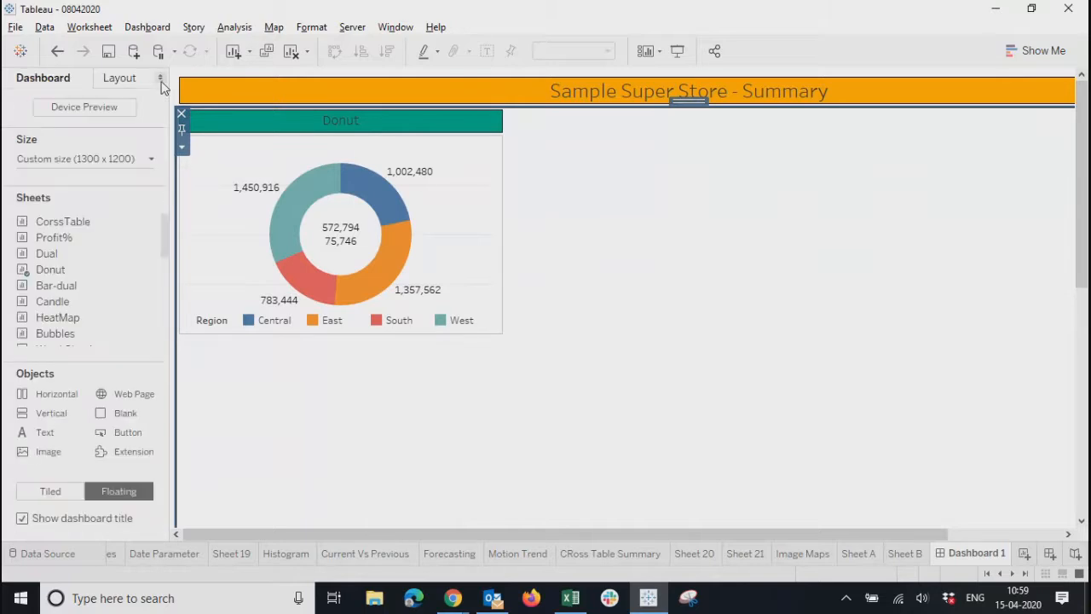
left_click(450, 232)
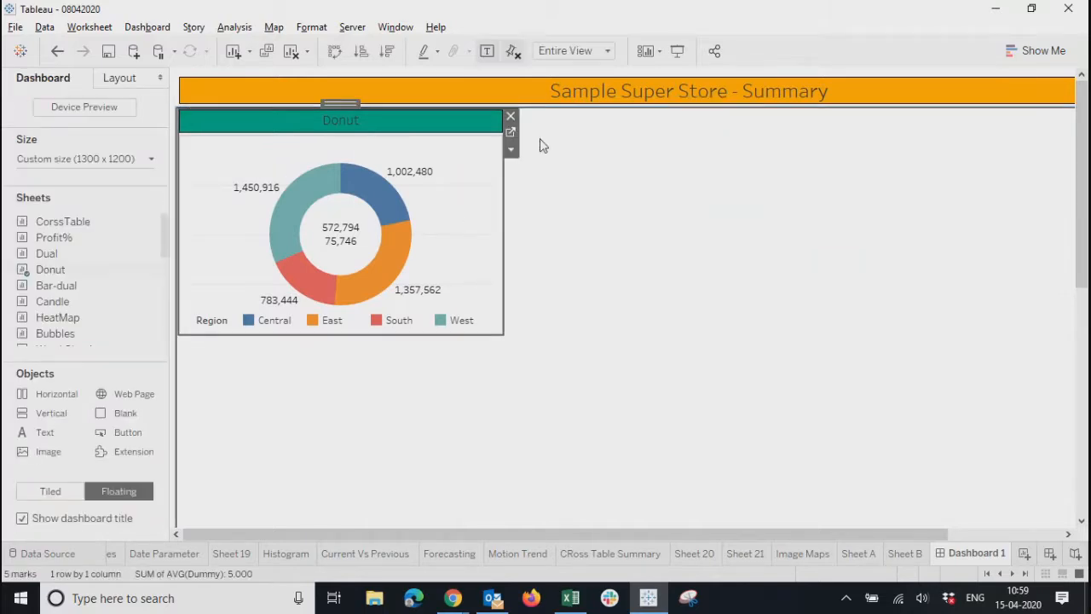
left_click(511, 135)
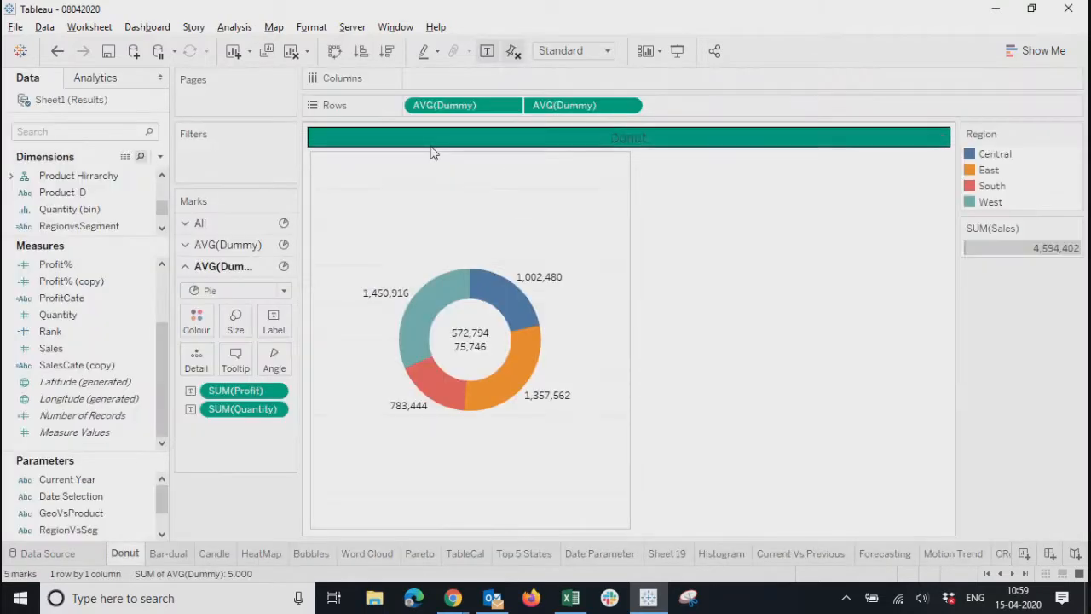
right_click(420, 195)
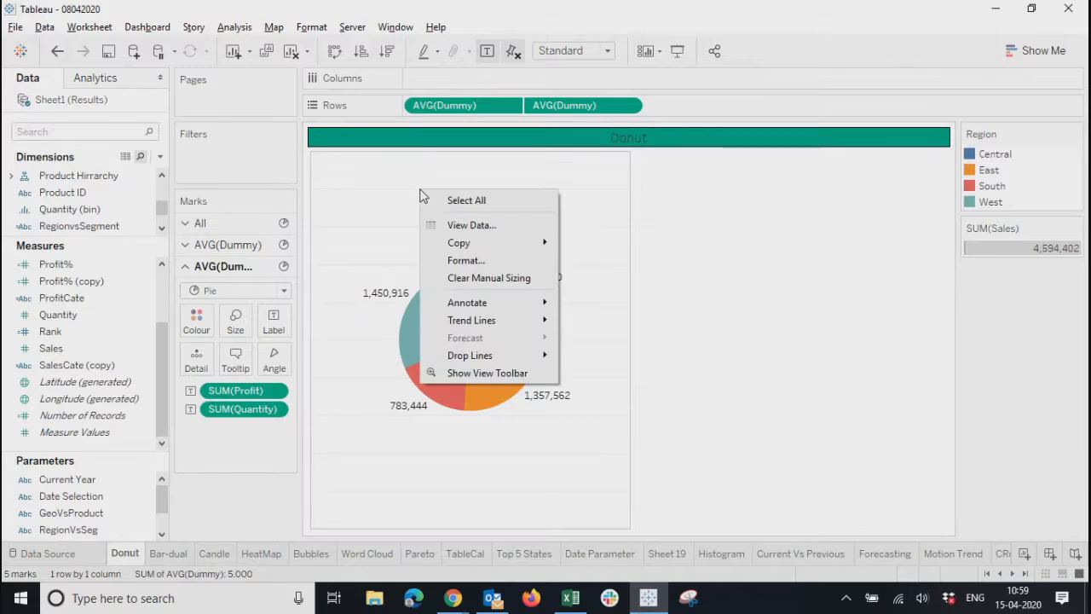
left_click(460, 261)
left_click(80, 105)
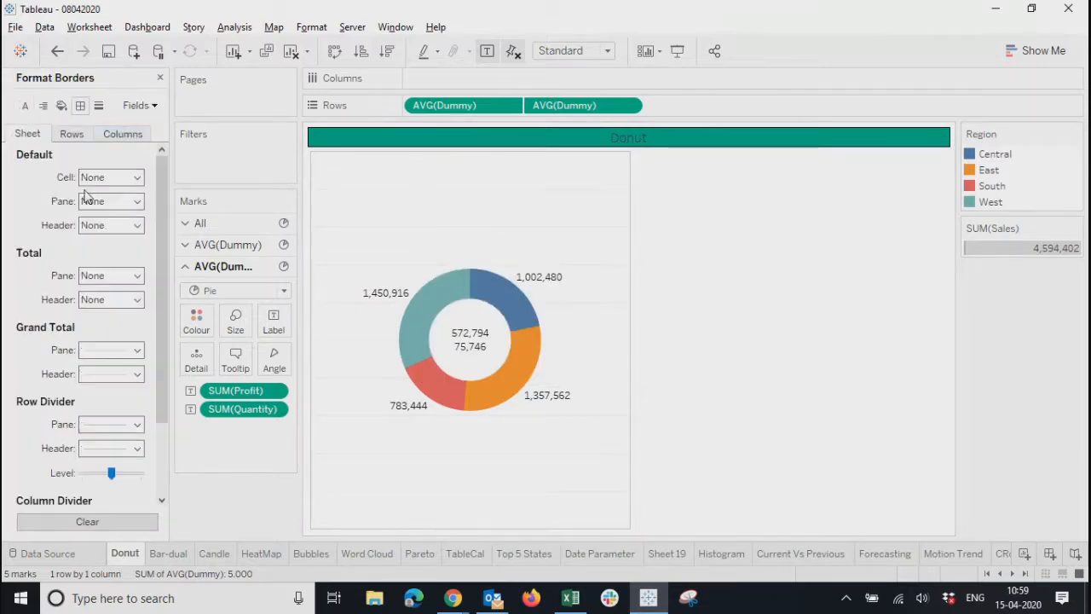
Set the Donut sheet's default cell, pane and header borders to thin solid black lines
left_click(97, 178)
left_click(98, 217)
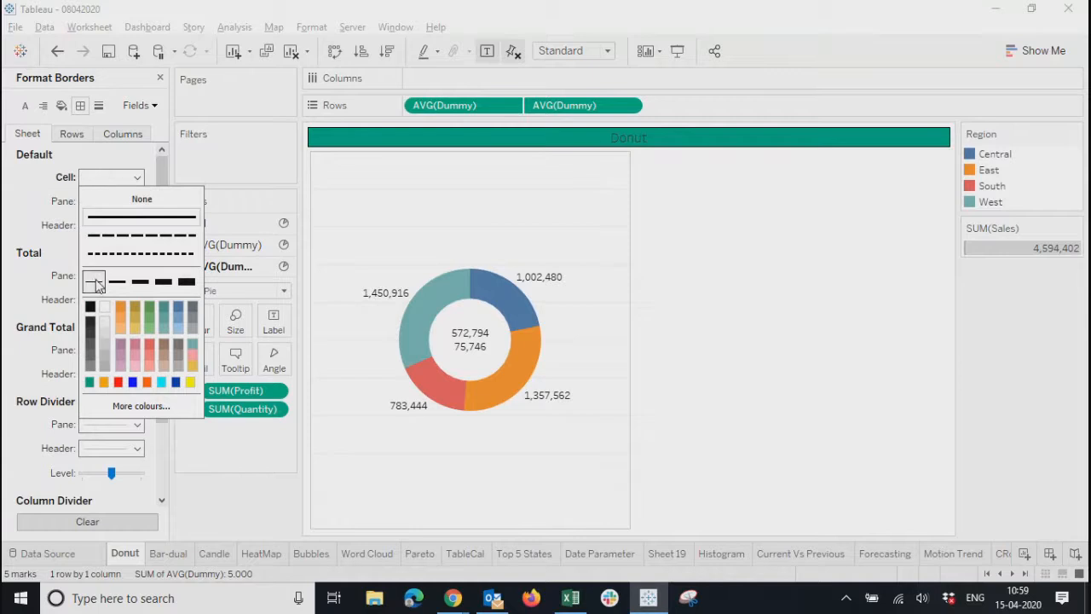
left_click(33, 213)
left_click(111, 201)
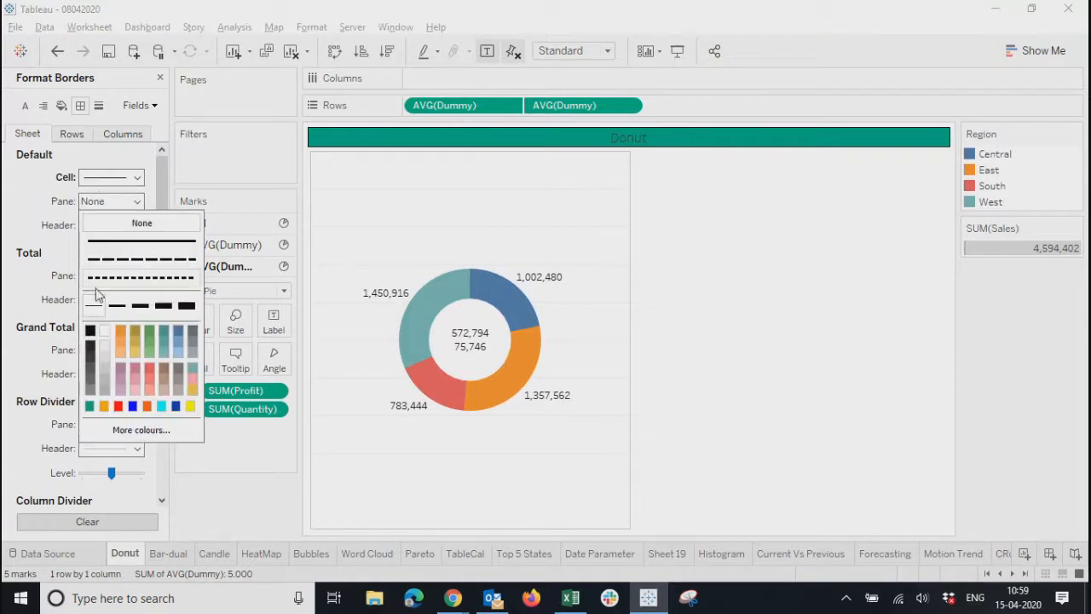
left_click(89, 331)
left_click(26, 230)
left_click(111, 225)
left_click(94, 329)
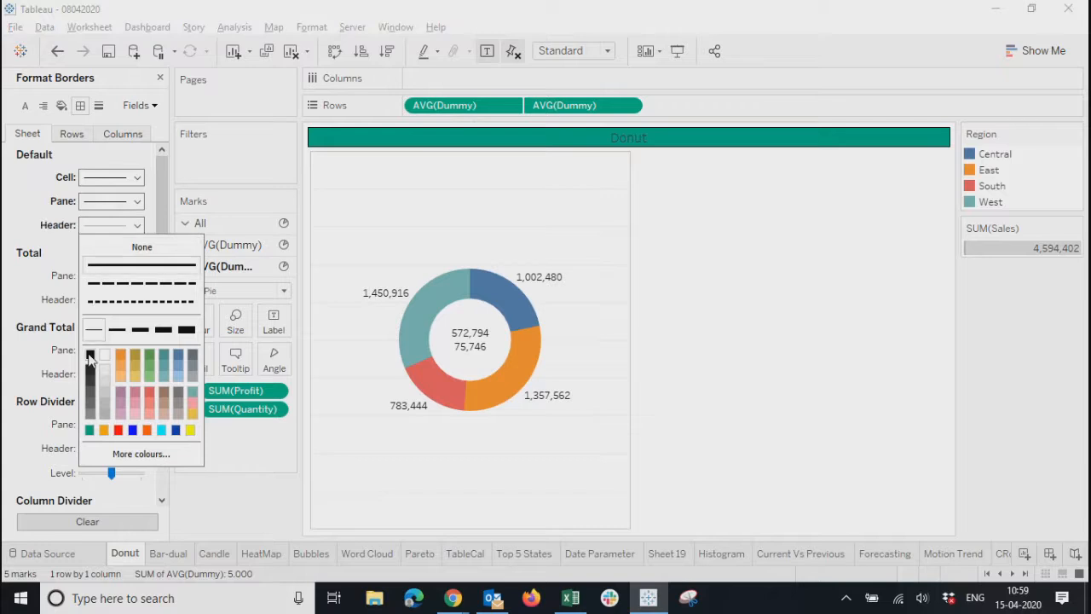
left_click(90, 356)
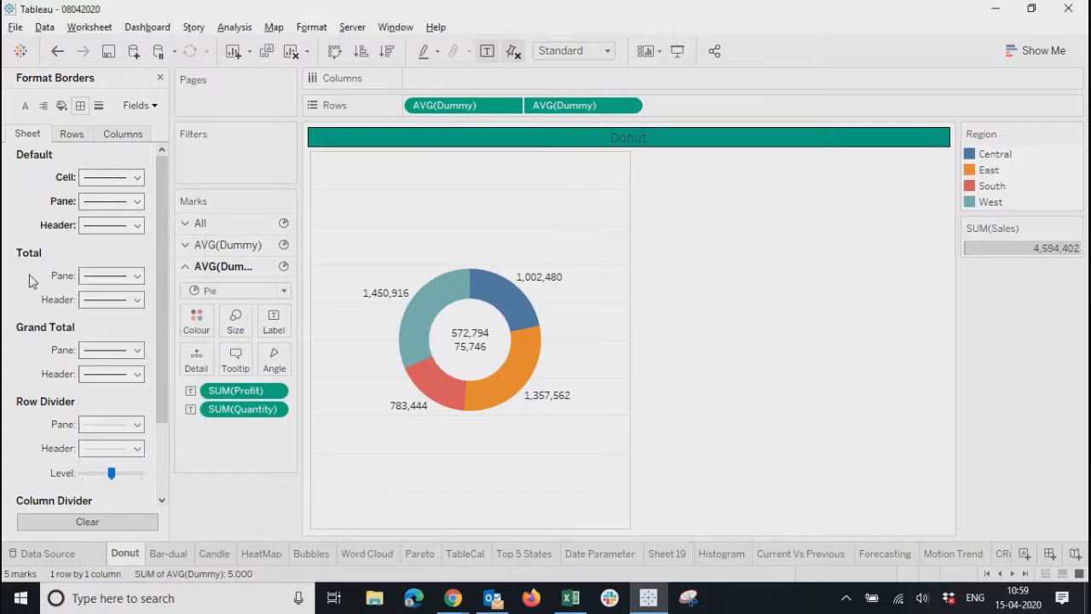
Set the Donut sheet's row divider and column divider pane borders to solid black lines
left_click(94, 423)
left_click(90, 304)
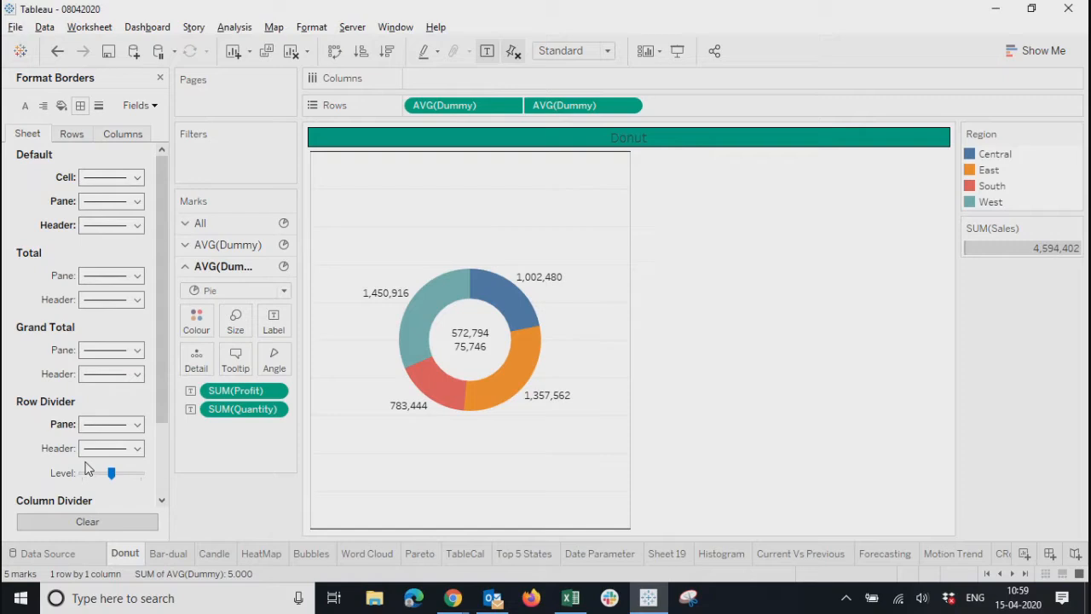
scroll(98, 491, "down", 2)
left_click(104, 428)
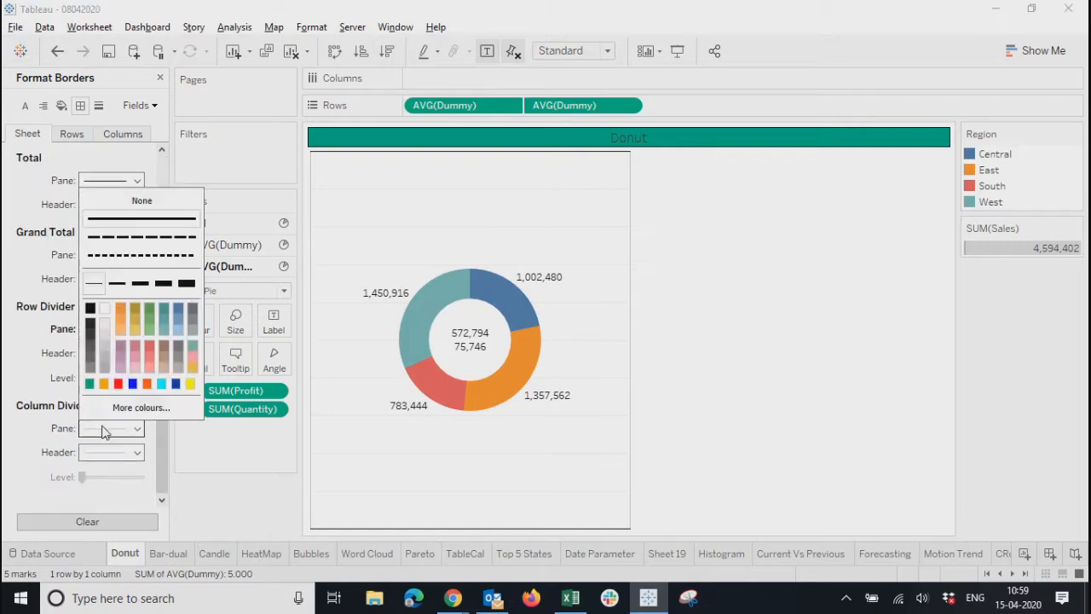
left_click(89, 311)
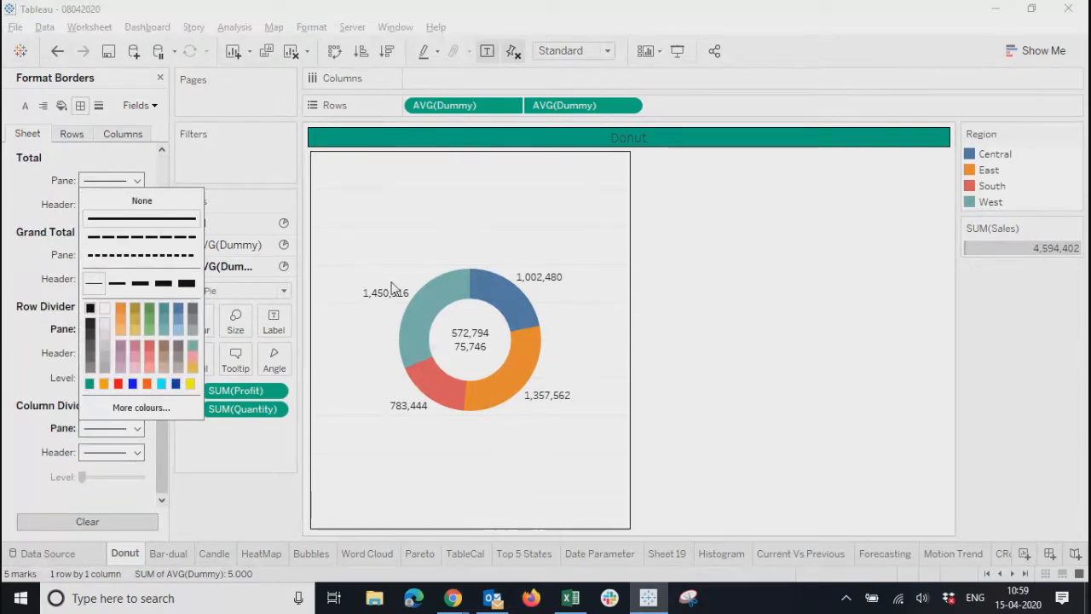
left_click(745, 364)
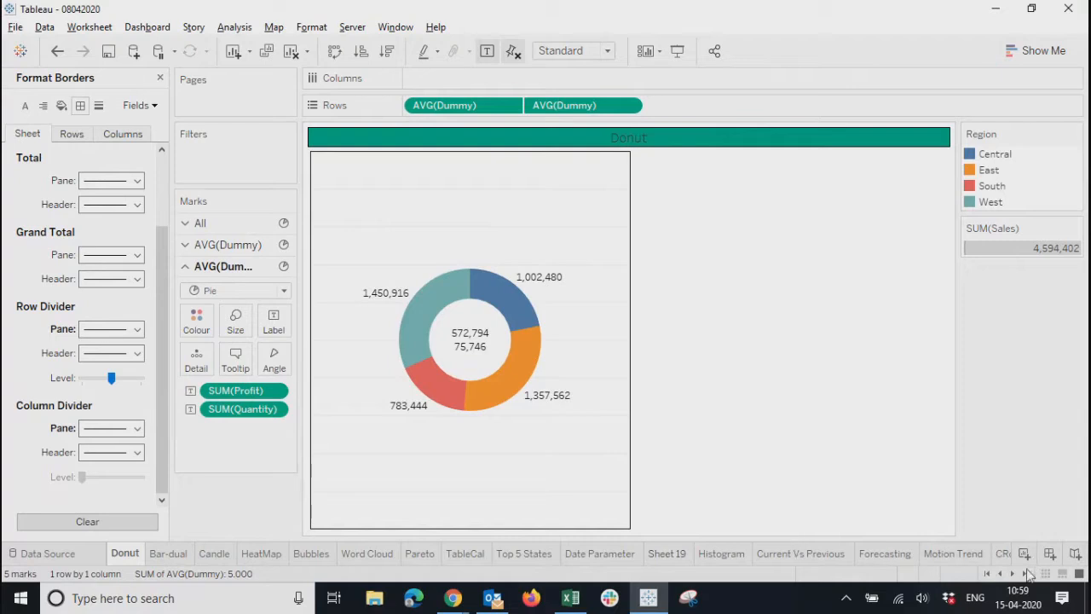
Preview Dashboard 1 in presentation mode and return to its editing view without the border formatting options
left_click(1027, 574)
left_click(972, 553)
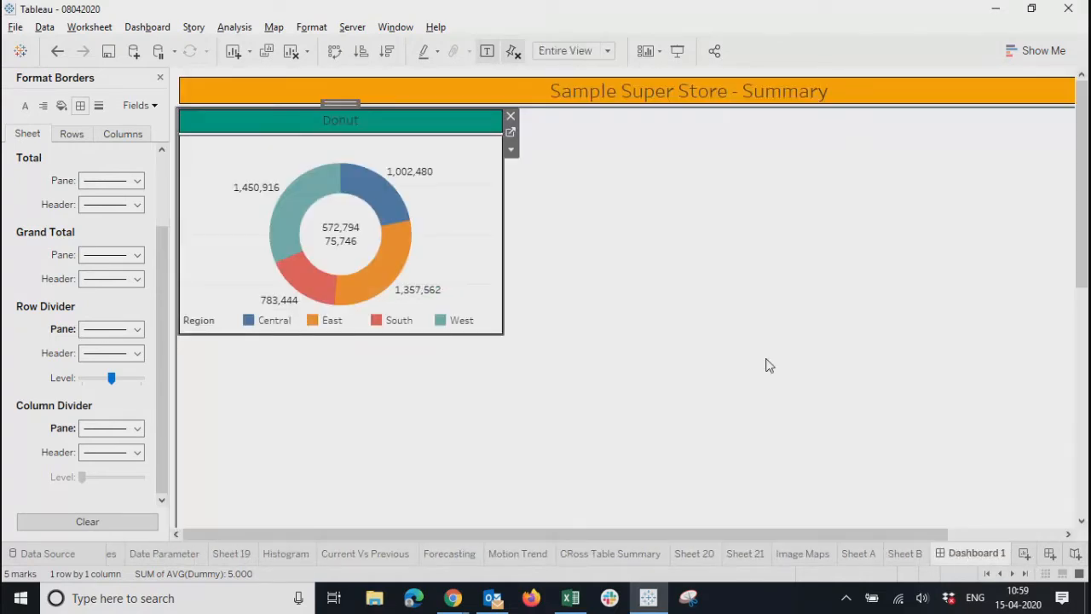
left_click(677, 51)
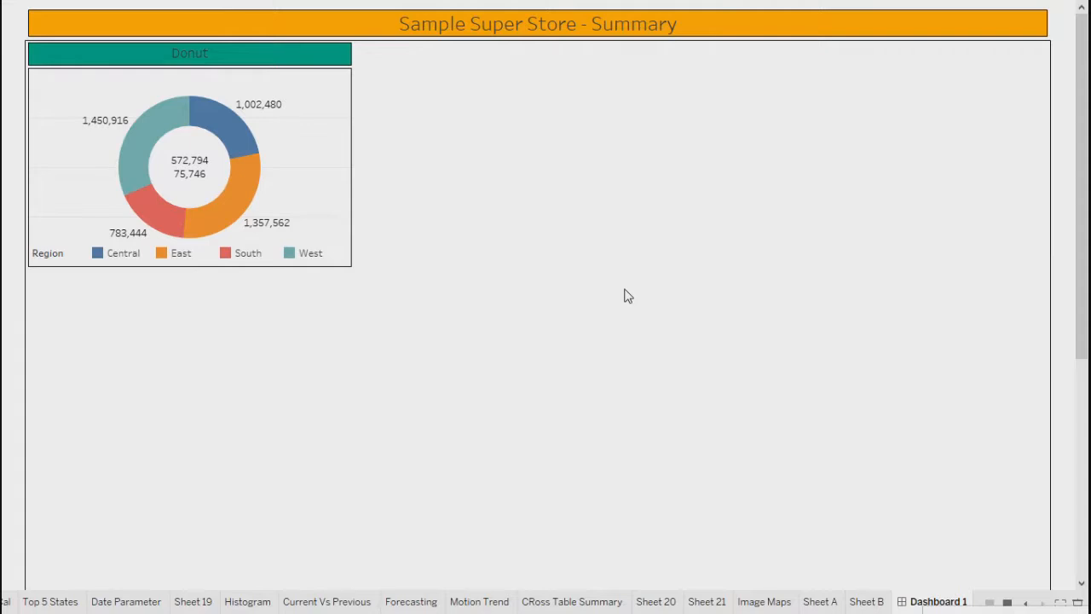
key("Escape")
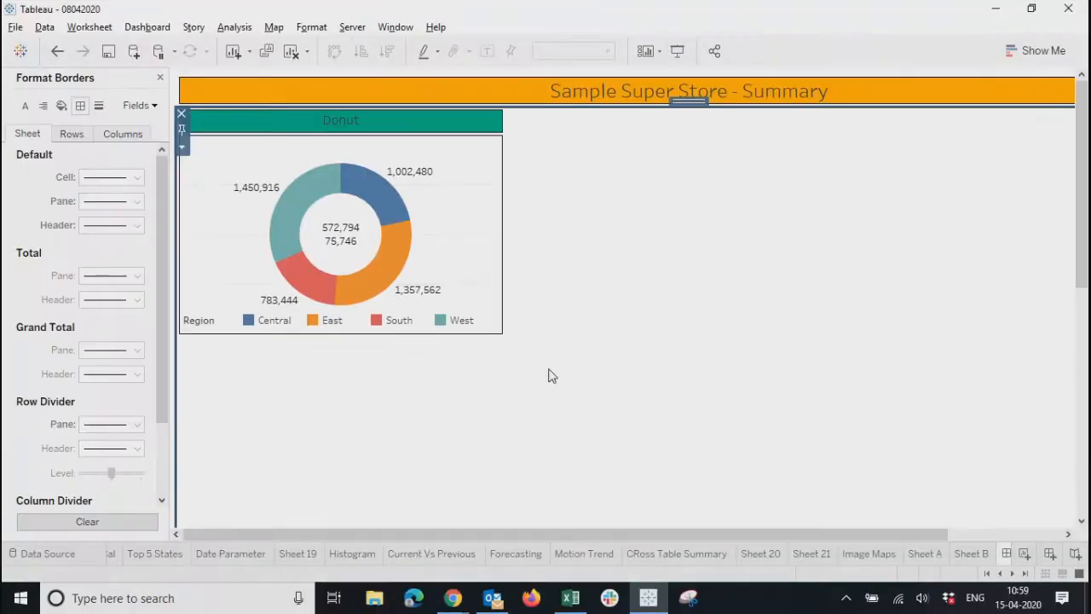
left_click(159, 77)
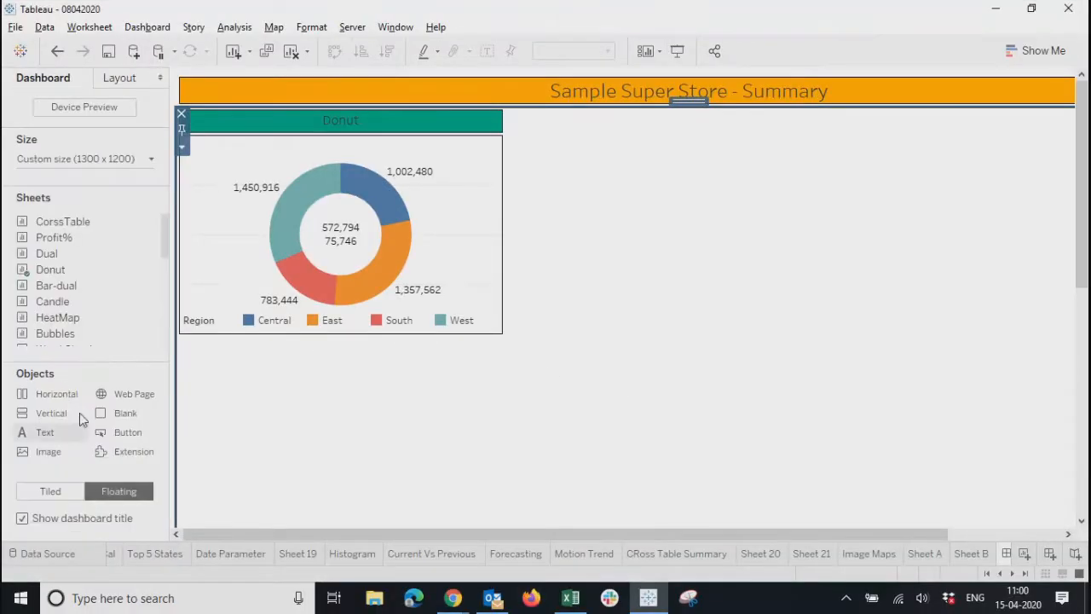
Add the Candle sheet as a floating chart directly right of the Donut chart, about 377 wide and 281 high
mouse_move(100, 264)
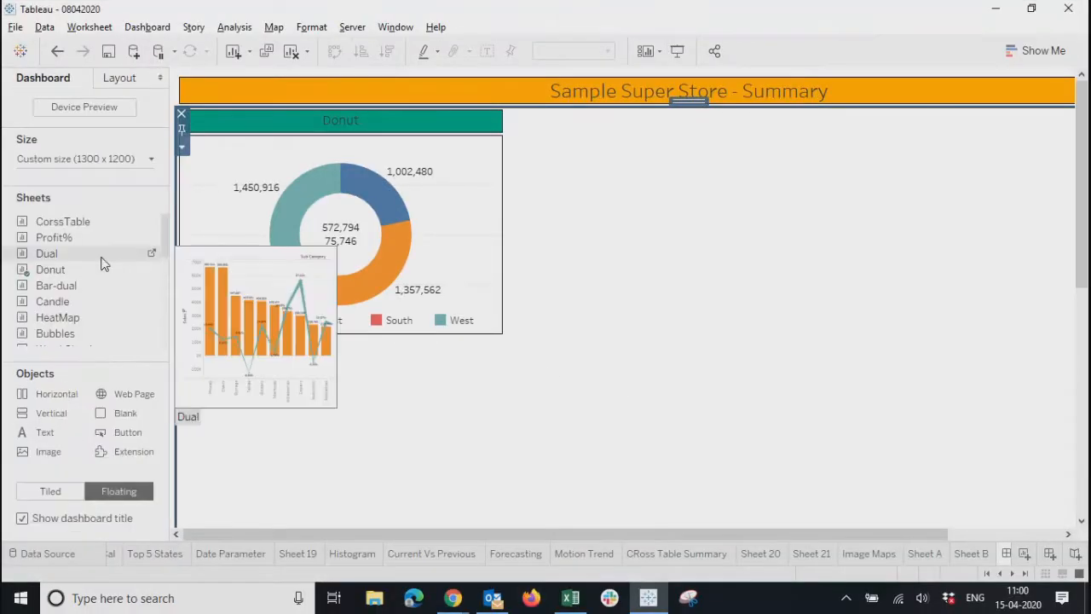
right_click(73, 308)
left_click(139, 312)
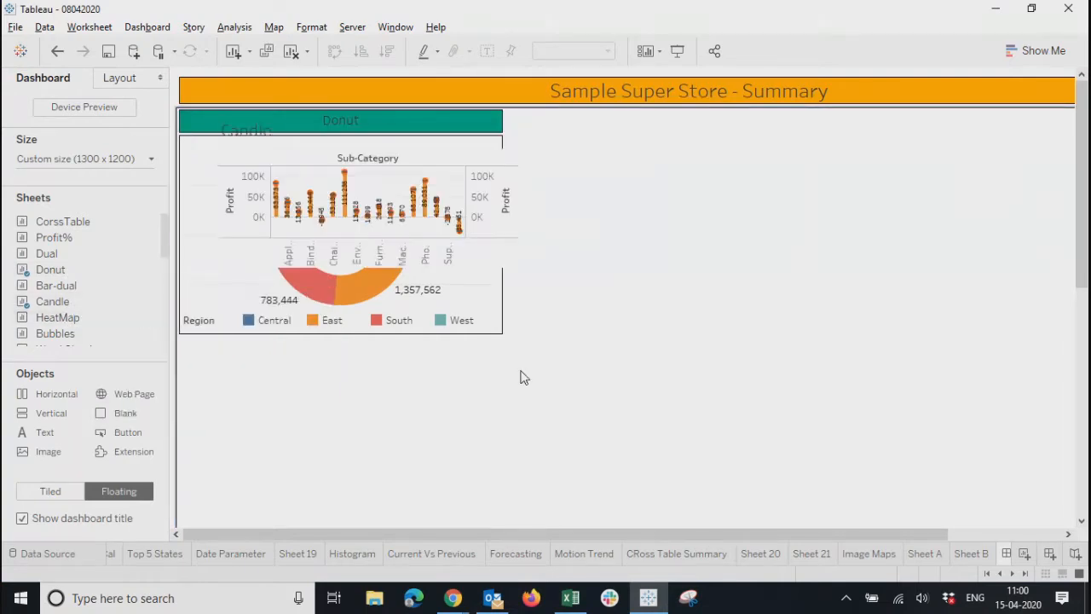
left_click(326, 162)
left_click_drag(366, 114, 652, 109)
left_click_drag(658, 266, 655, 336)
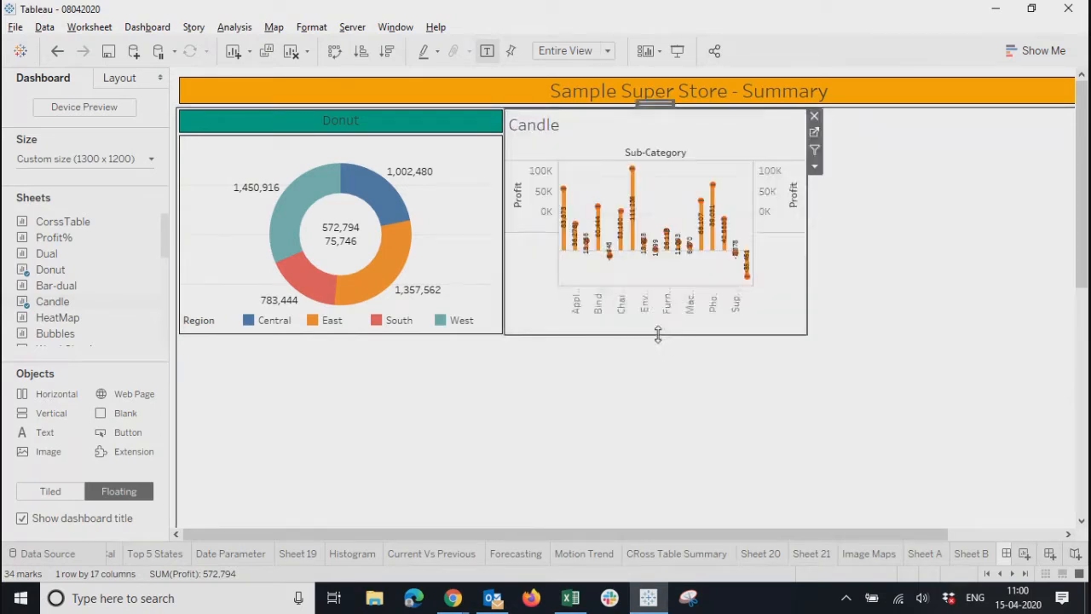
left_click(580, 399)
Compare the Donut and Candle charts' layout position and size values to check that they are aligned
left_click(590, 145)
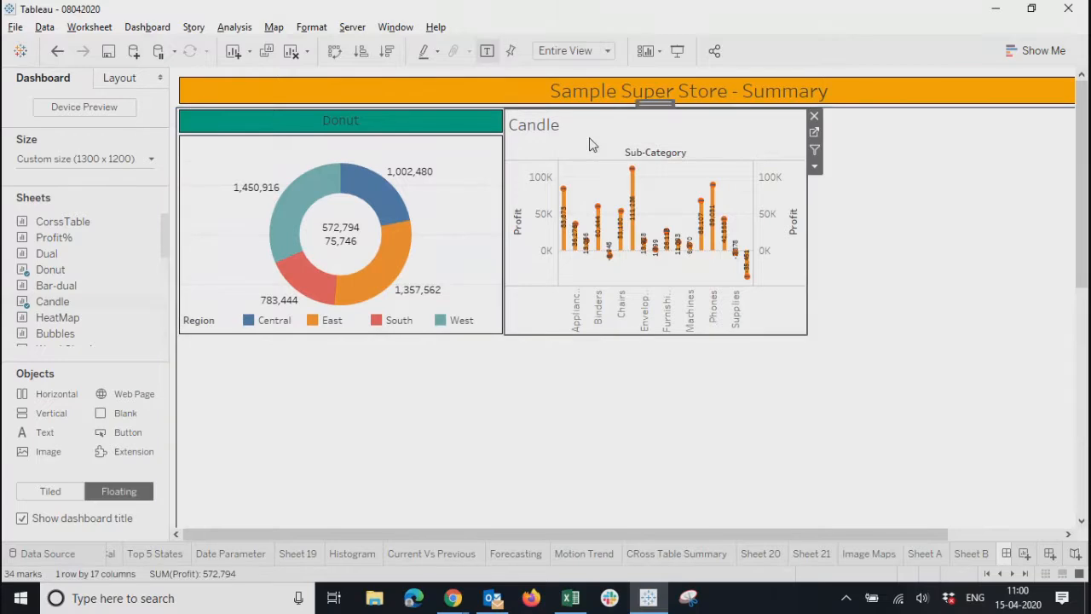
left_click(142, 83)
left_click(291, 128)
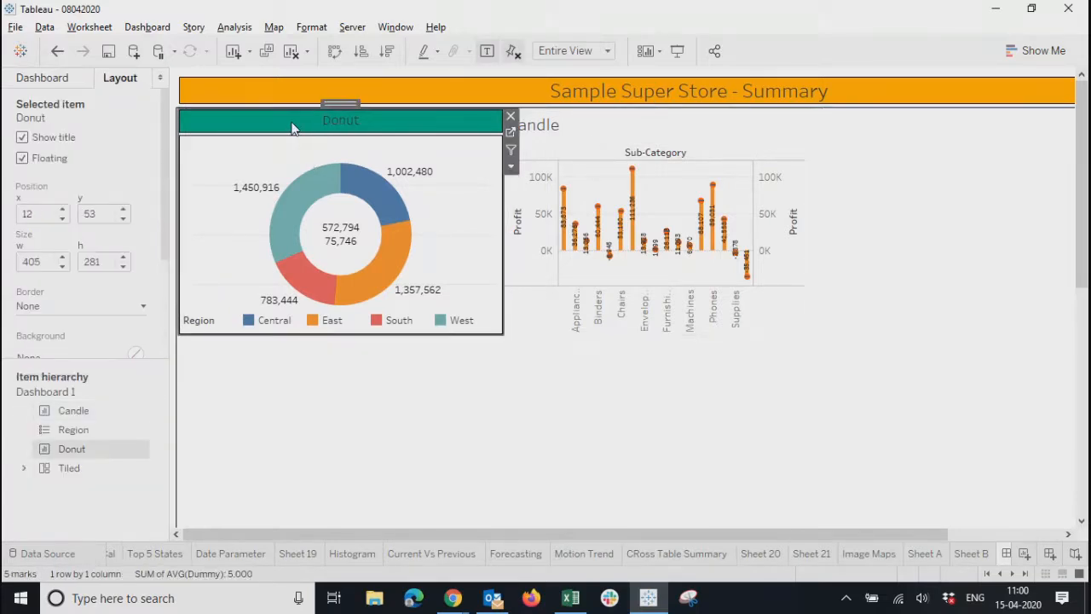
left_click(34, 213)
left_click(104, 215)
double_click(104, 215)
left_click(51, 261)
left_click(109, 263)
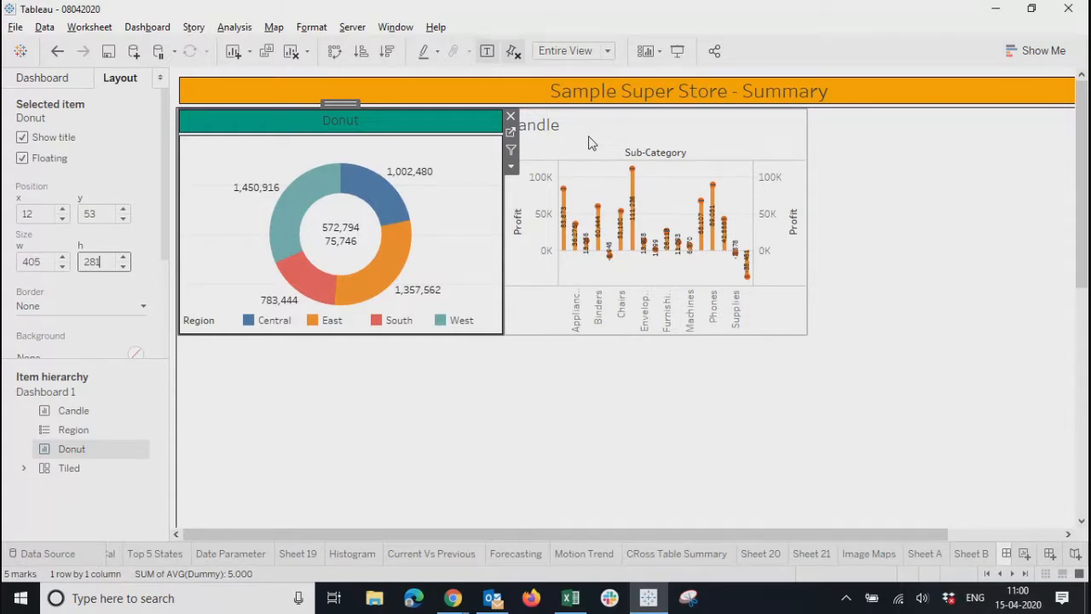
left_click(108, 214)
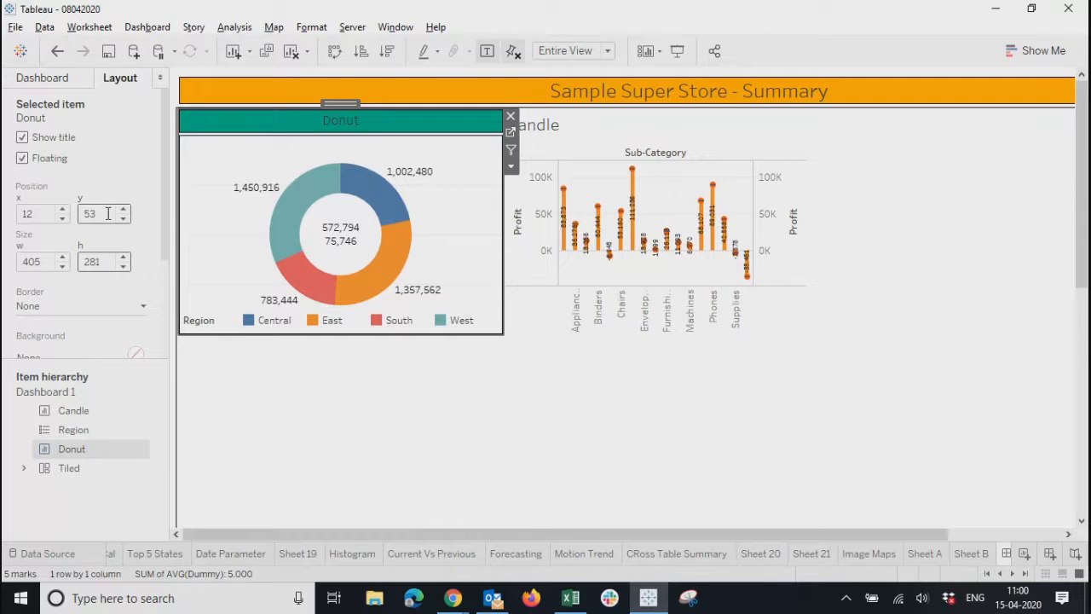
left_click(108, 261)
left_click(609, 128)
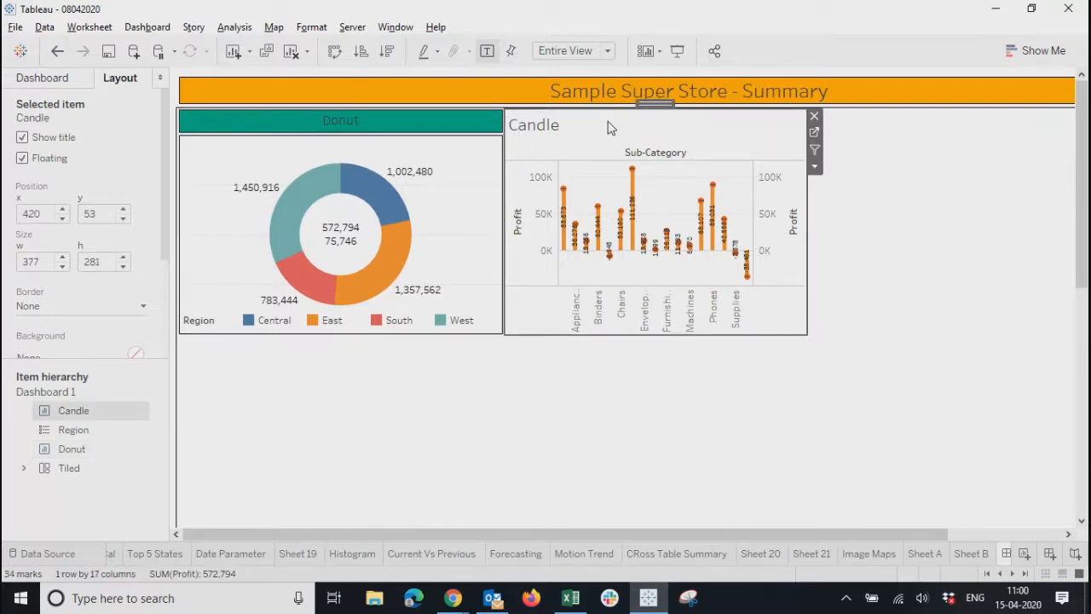
left_click(409, 126)
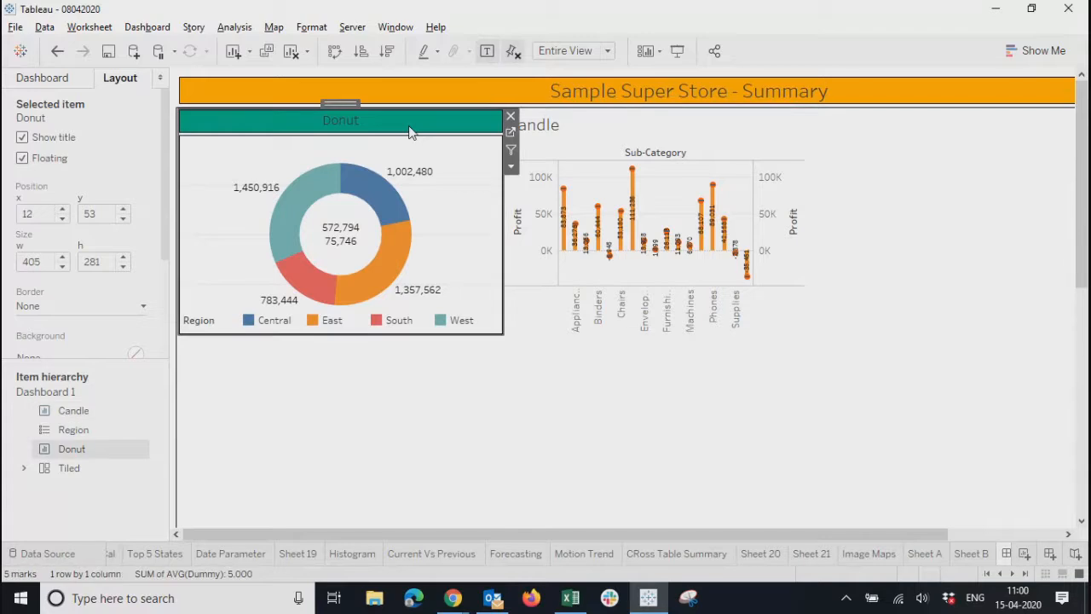
left_click(579, 126)
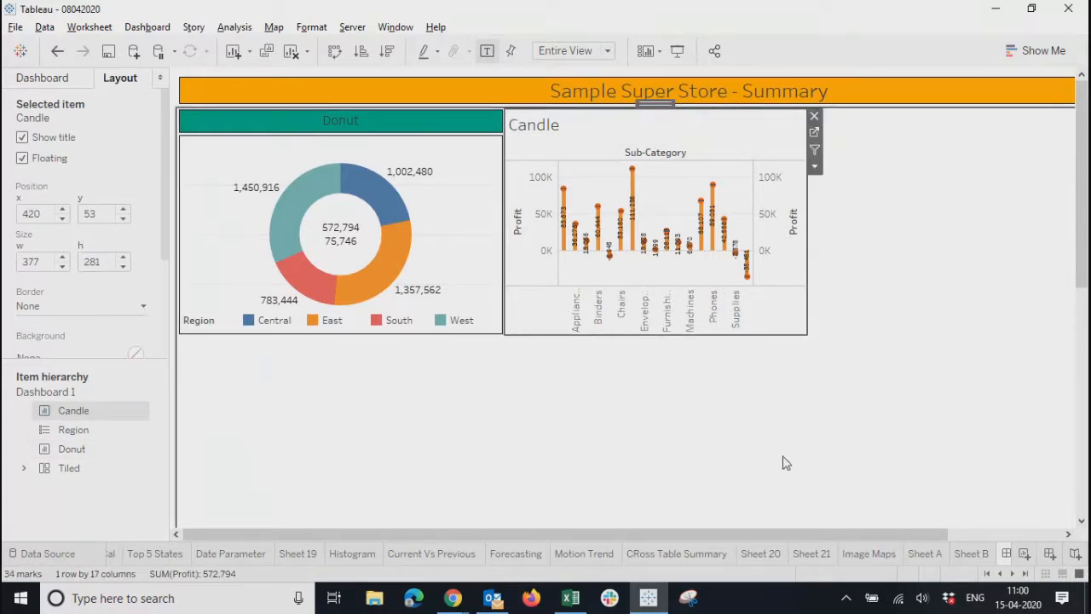
Widen the Candle chart to about 865 so it reaches the right end of the dashboard title banner
left_click_drag(859, 530, 1011, 532)
left_click_drag(674, 197, 1060, 169)
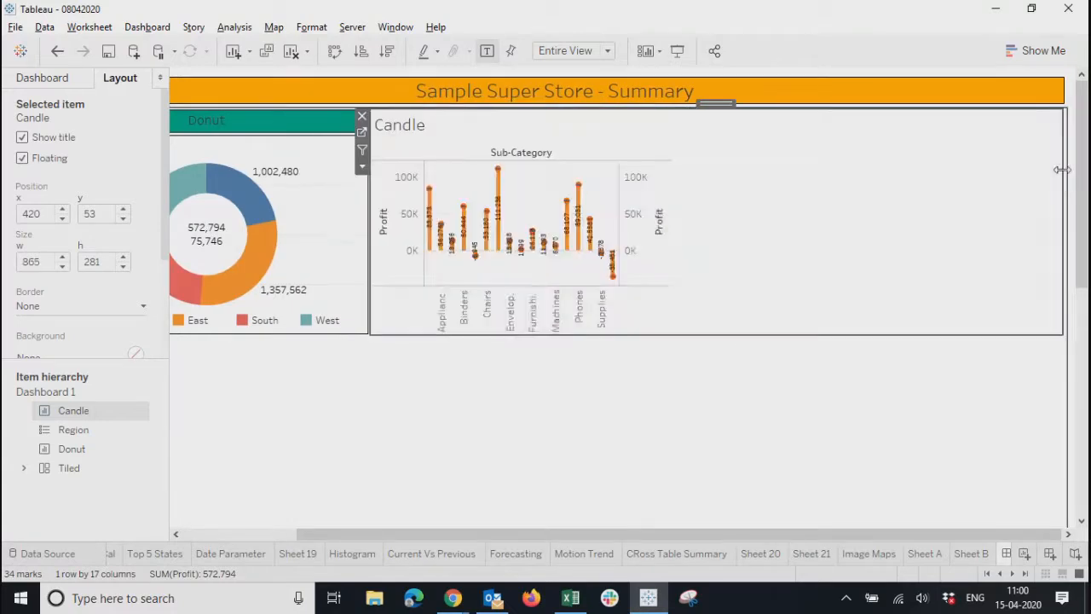
left_click_drag(778, 536, 844, 527)
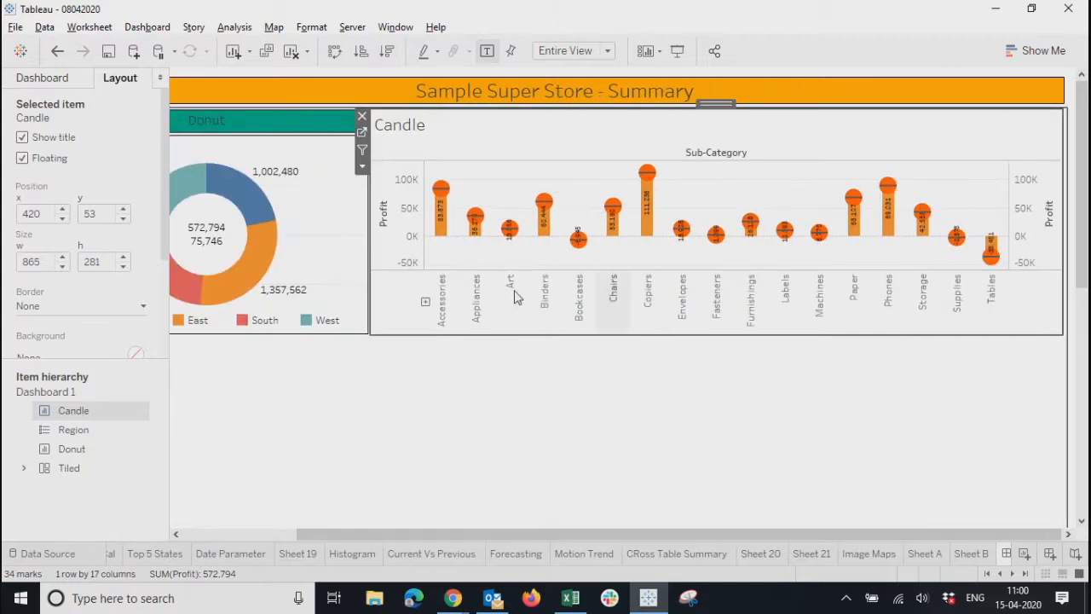
Hide the Candle chart's Profit axis headers and its Sub-Category field label
right_click(392, 239)
left_click(405, 387)
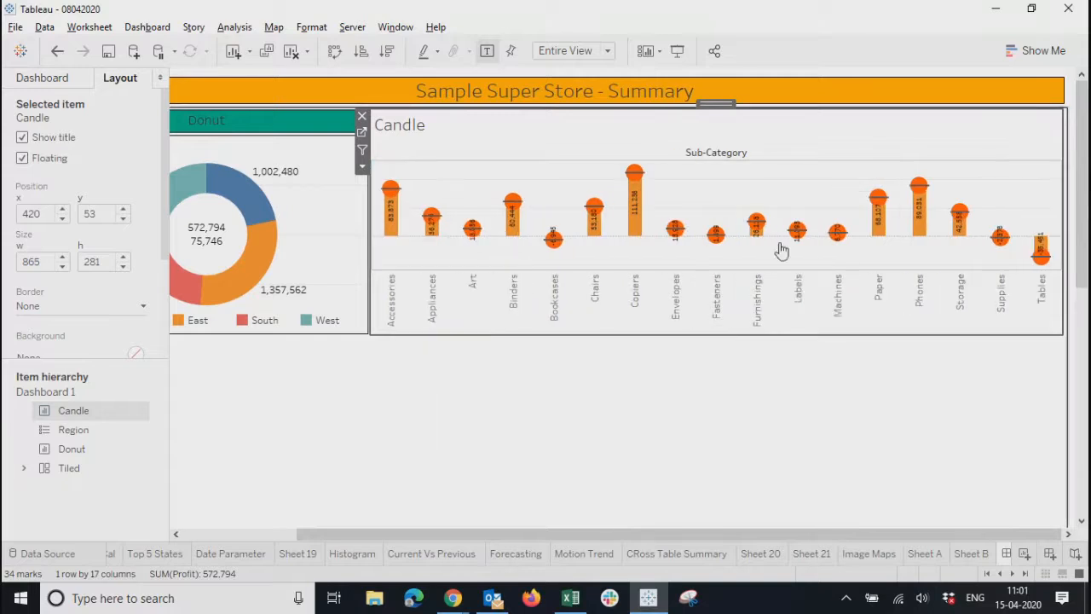
right_click(577, 156)
left_click(596, 223)
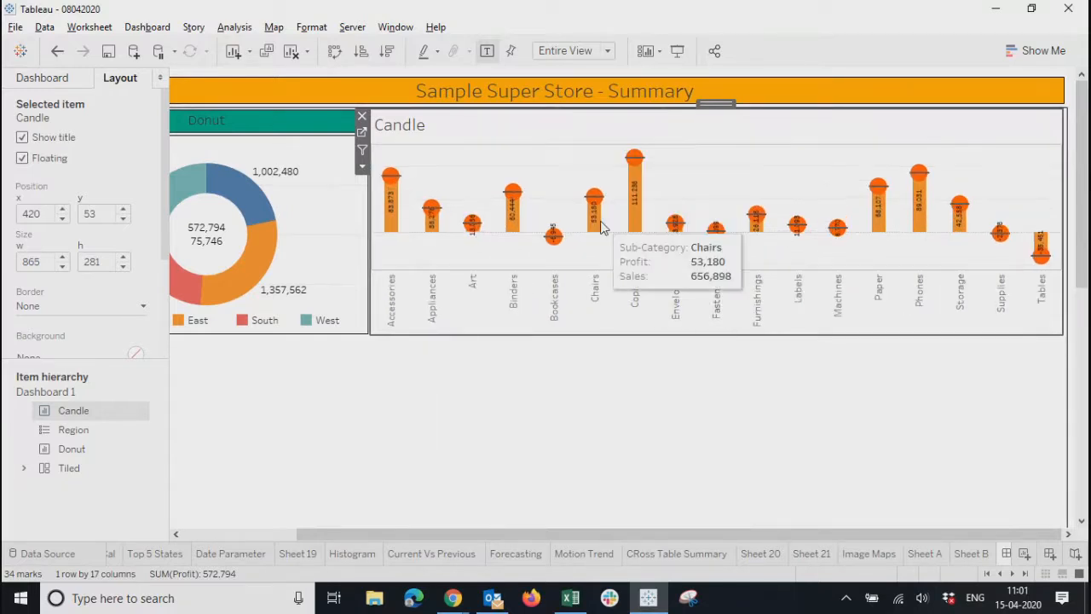
Format the Candle chart's title with a thin solid black border and green shading
right_click(558, 138)
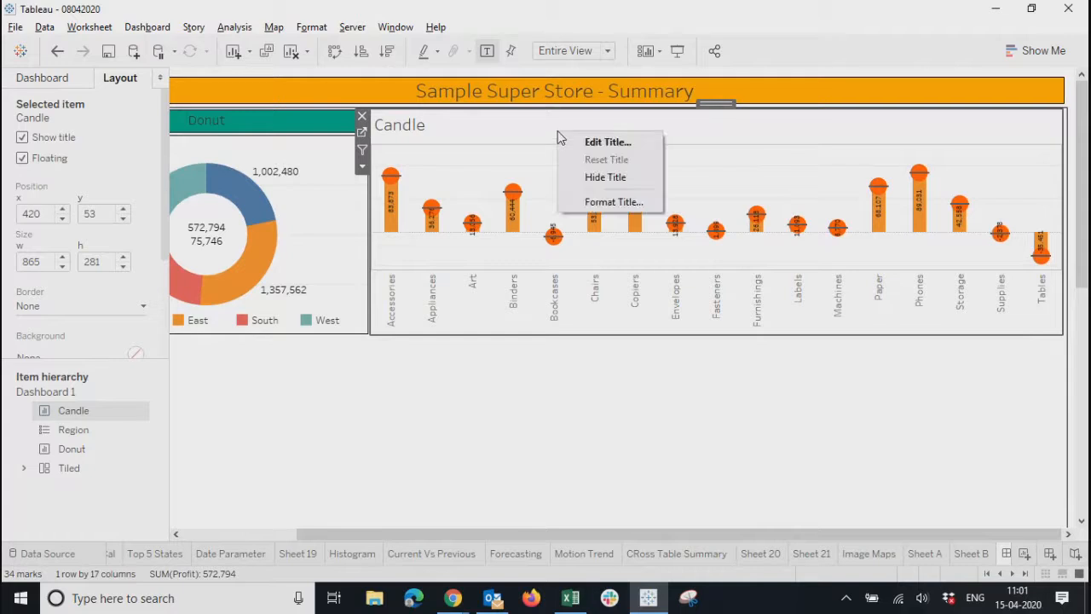
left_click(591, 202)
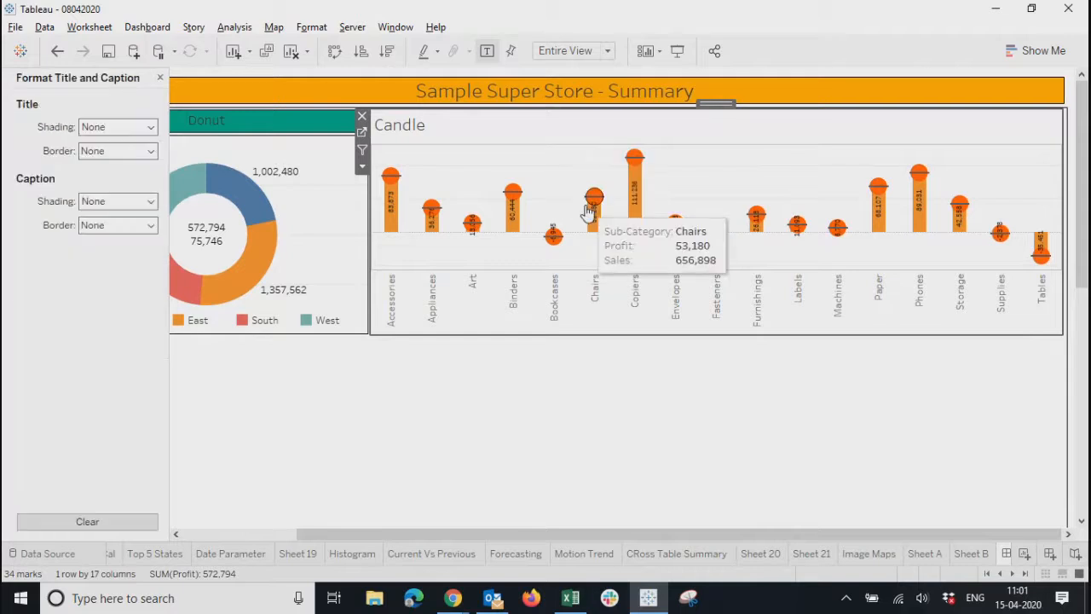
left_click(100, 151)
left_click(93, 255)
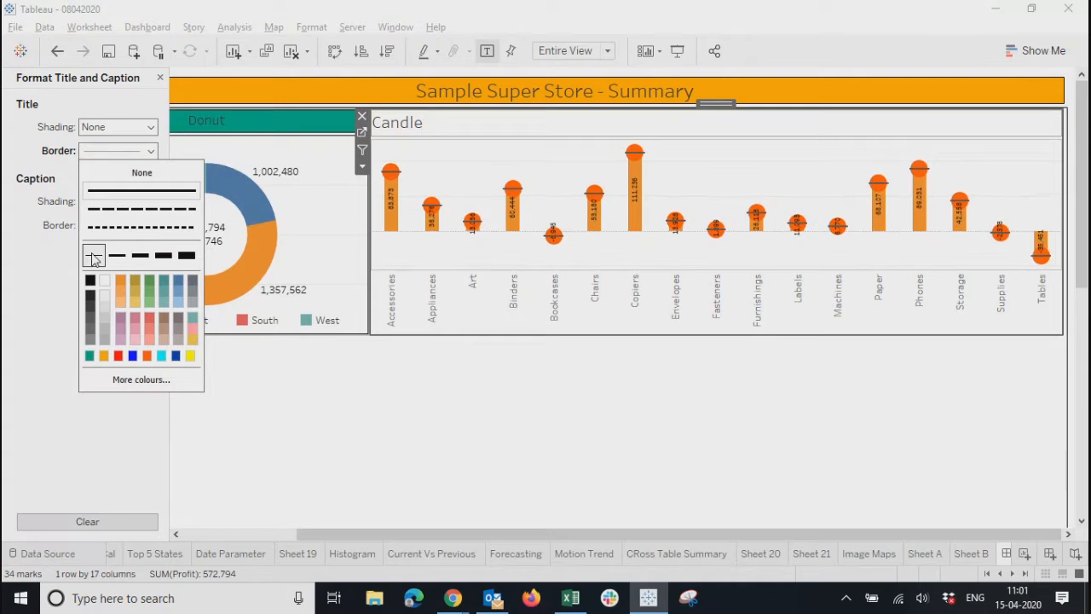
left_click(90, 284)
left_click(47, 277)
left_click(119, 126)
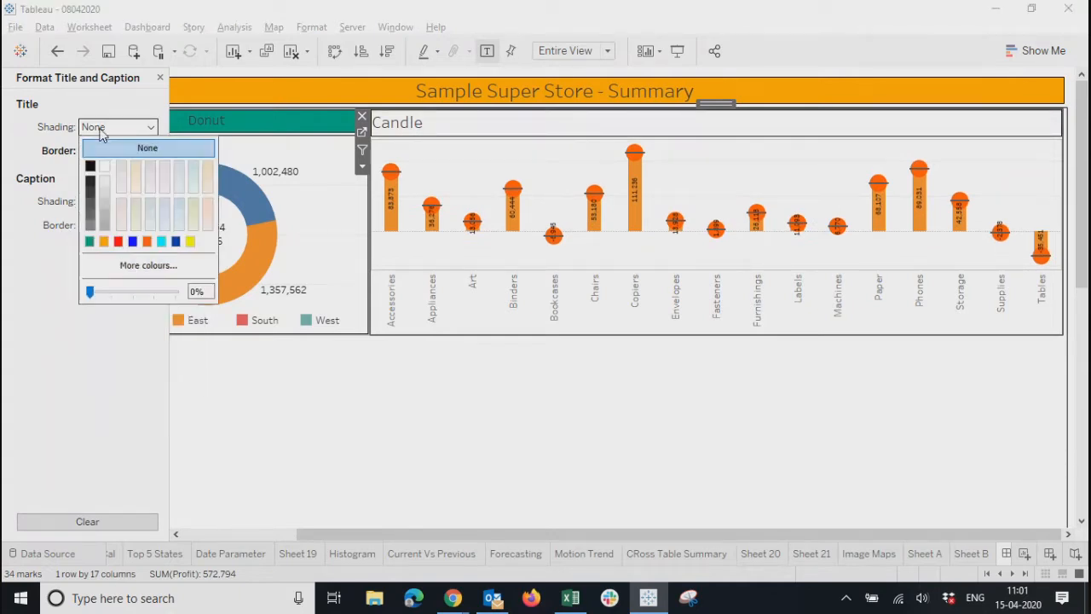
left_click(90, 242)
left_click(451, 392)
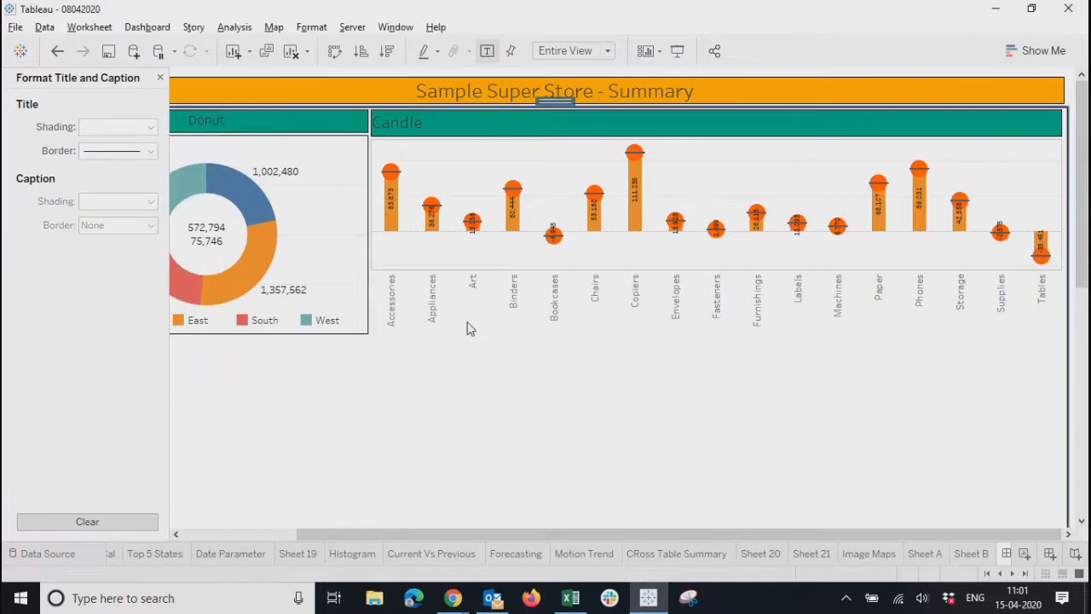
Centre the Candle chart's title text and set its font size to 12
double_click(532, 121)
left_click_drag(733, 350, 481, 326)
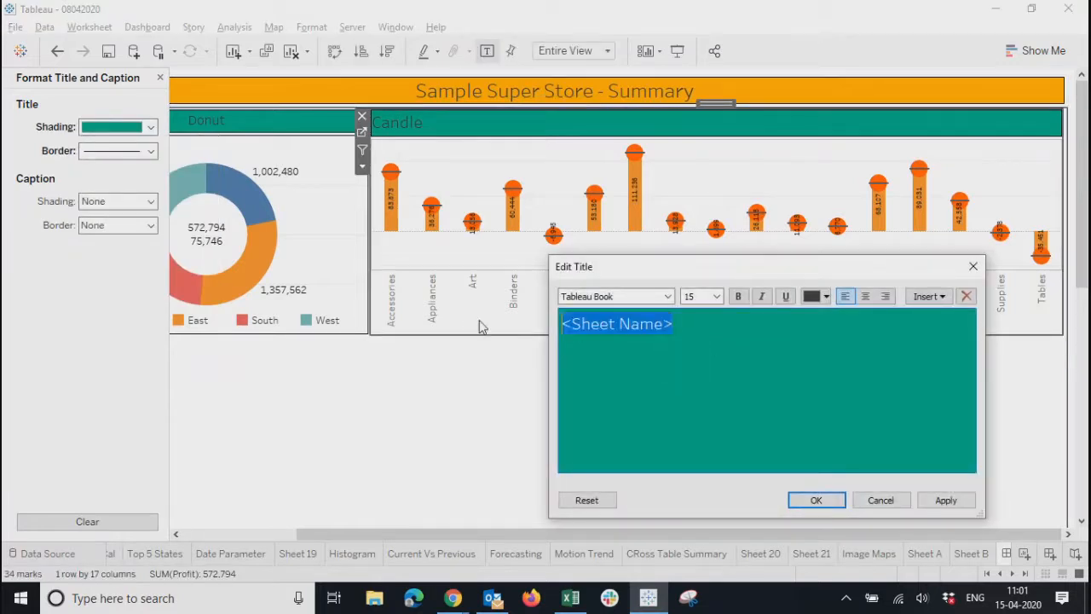
left_click(865, 298)
left_click(716, 296)
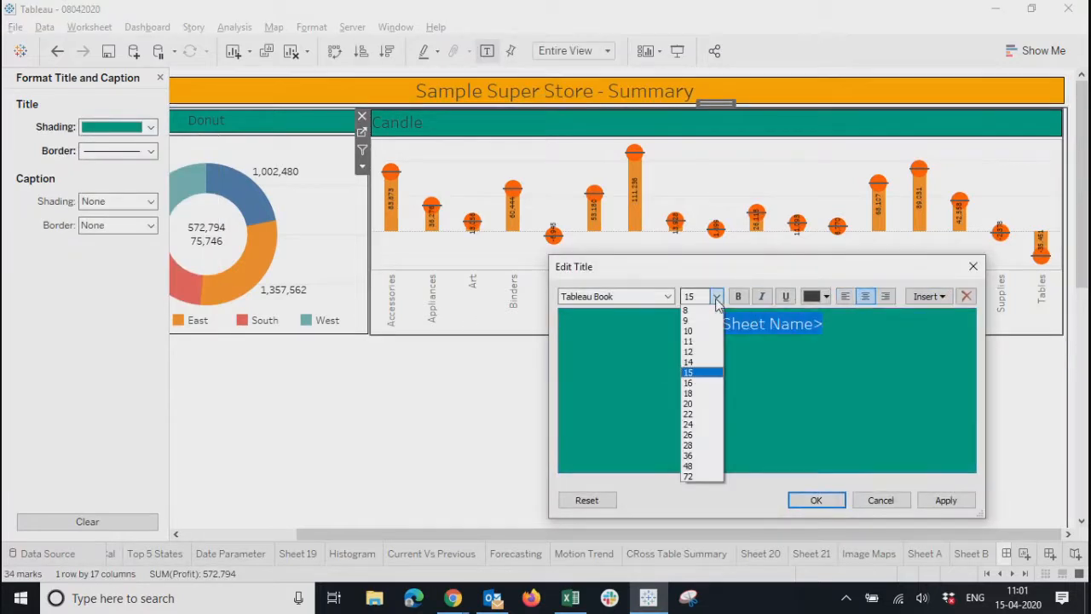
left_click(696, 353)
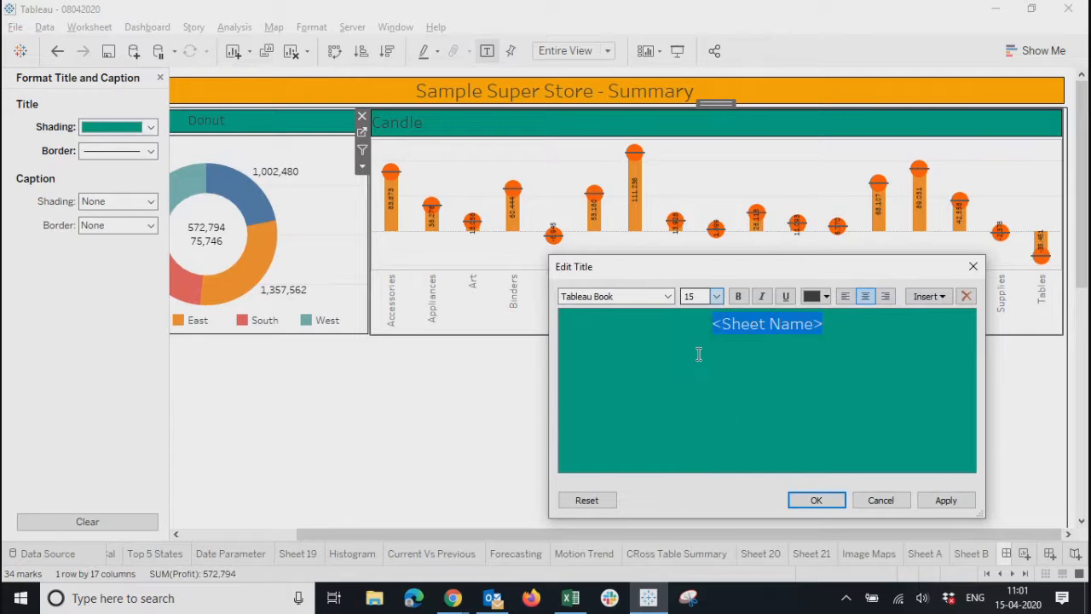
left_click(815, 500)
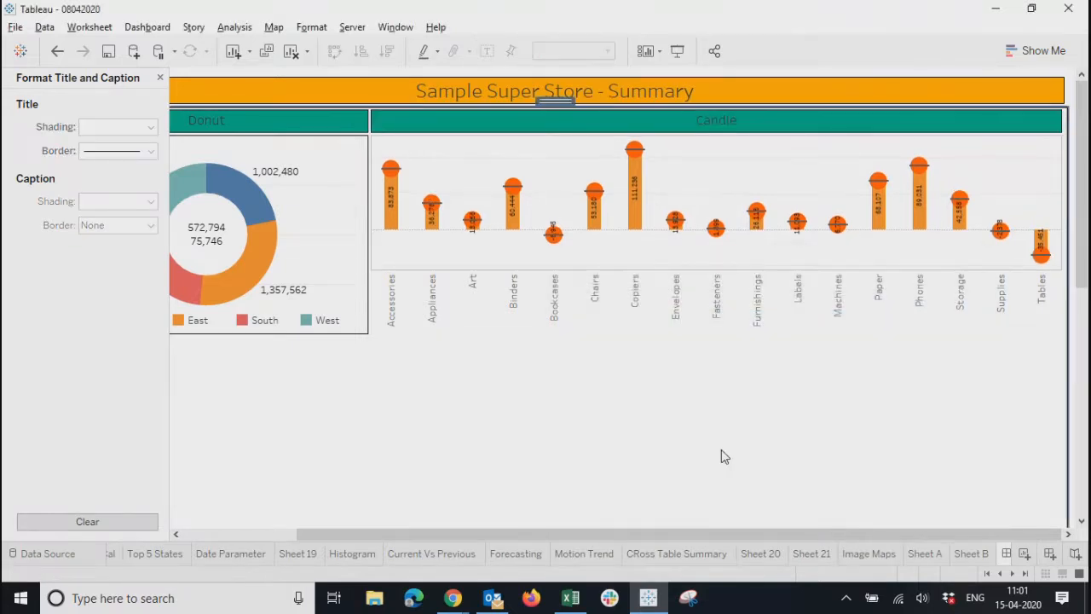
Go to the Candle worksheet from its dashboard chart and show the sheet's border formatting options
left_click(507, 311)
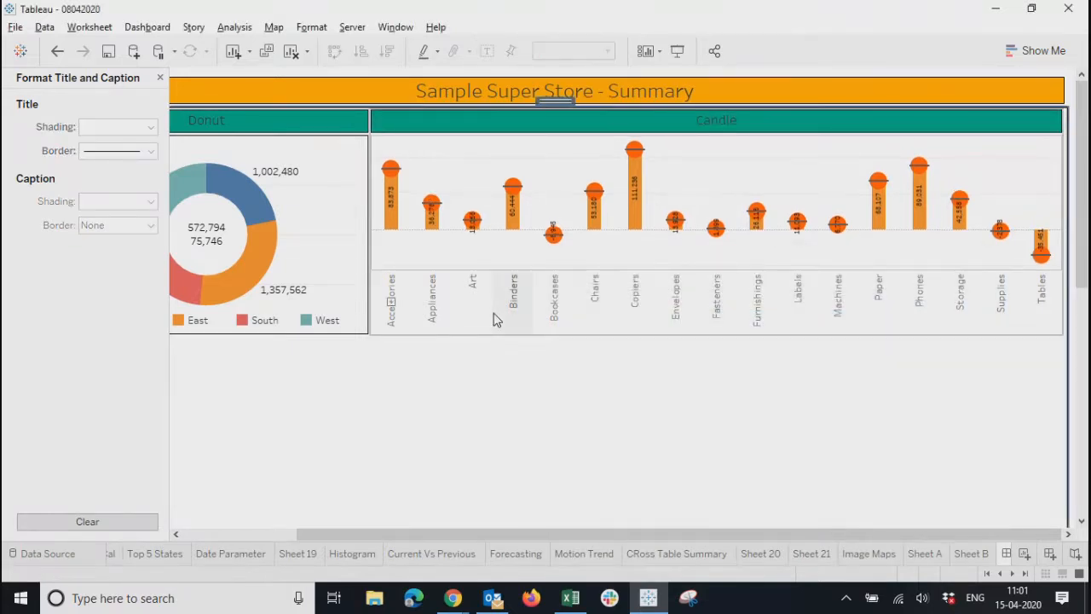
left_click(428, 166)
left_click(361, 132)
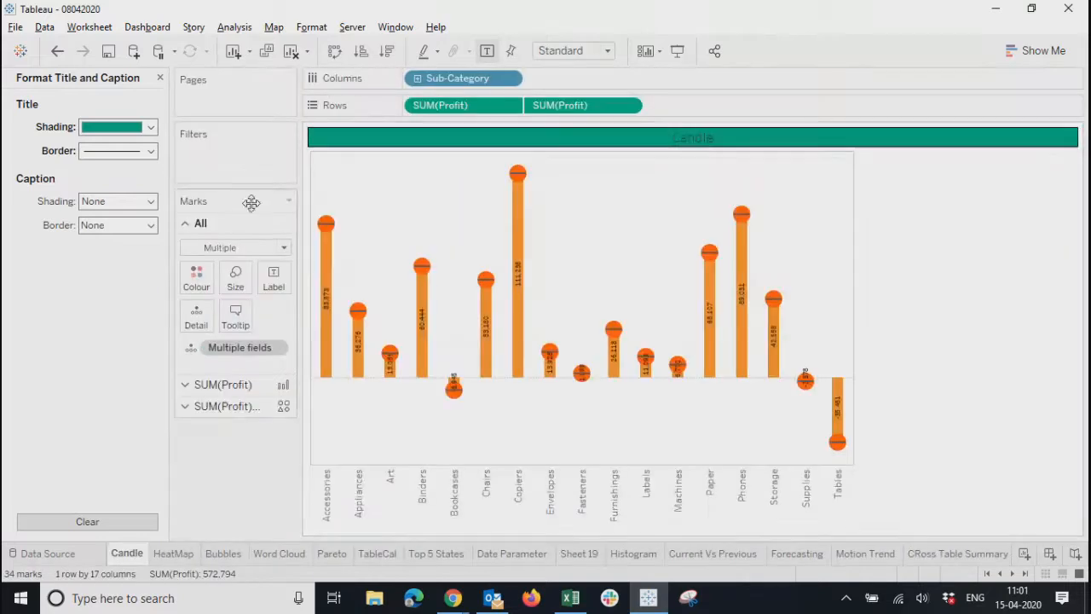
left_click(159, 77)
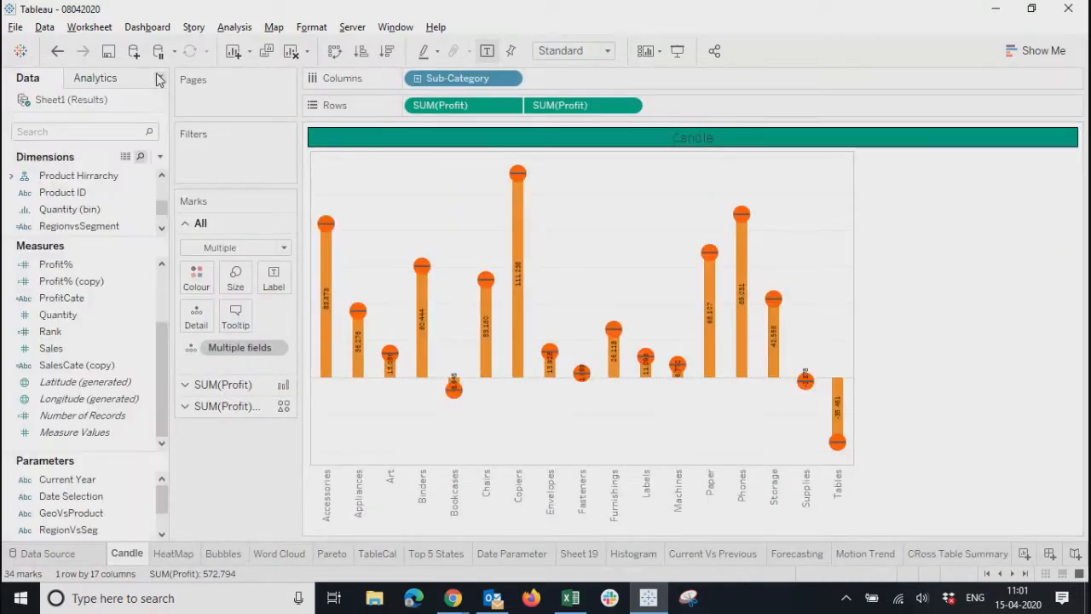
right_click(361, 177)
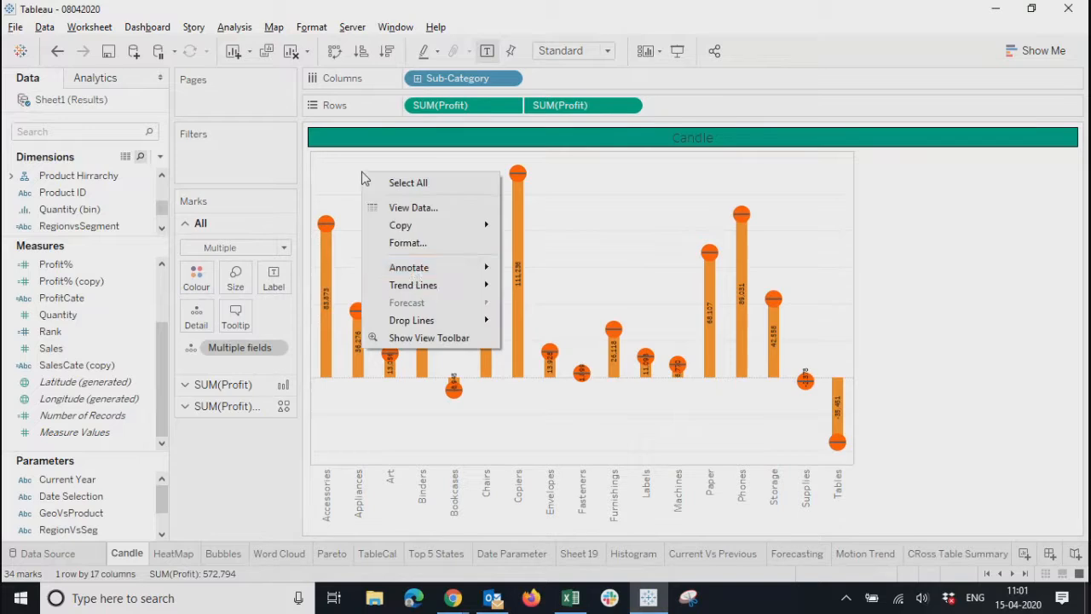
left_click(399, 243)
left_click(81, 104)
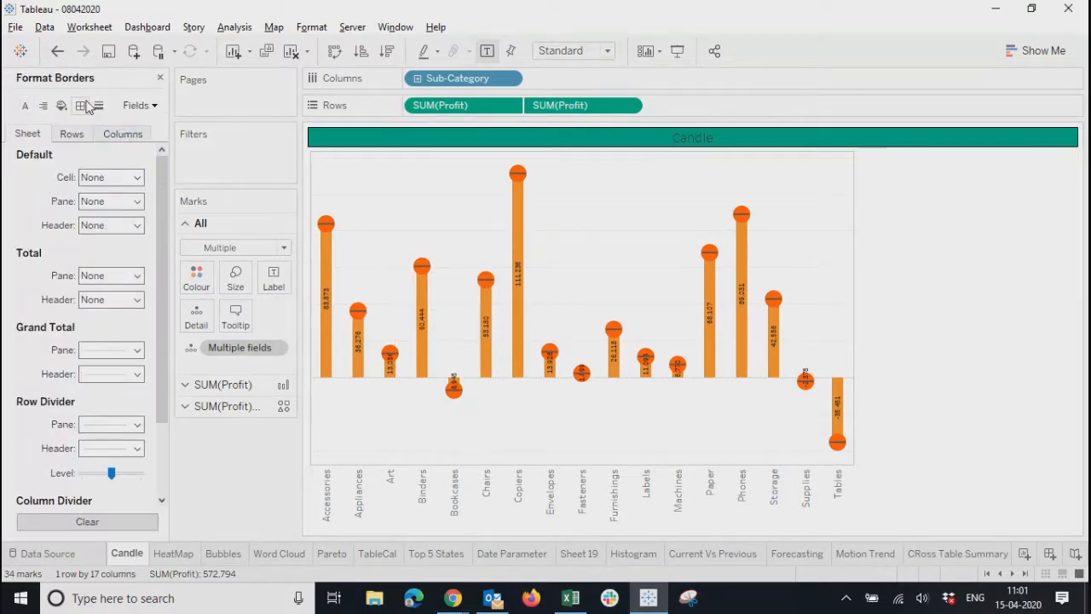
Set the Candle sheet's default cell, pane and header borders to thin solid black lines
left_click(101, 177)
left_click(92, 282)
left_click(89, 306)
left_click(102, 203)
left_click(94, 305)
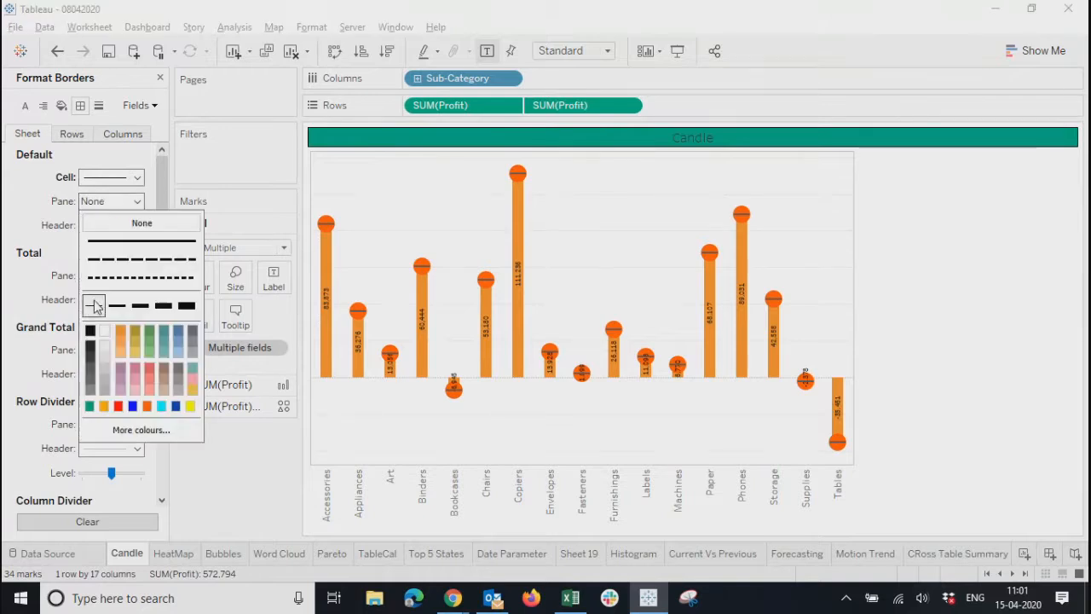
left_click(55, 293)
left_click(111, 225)
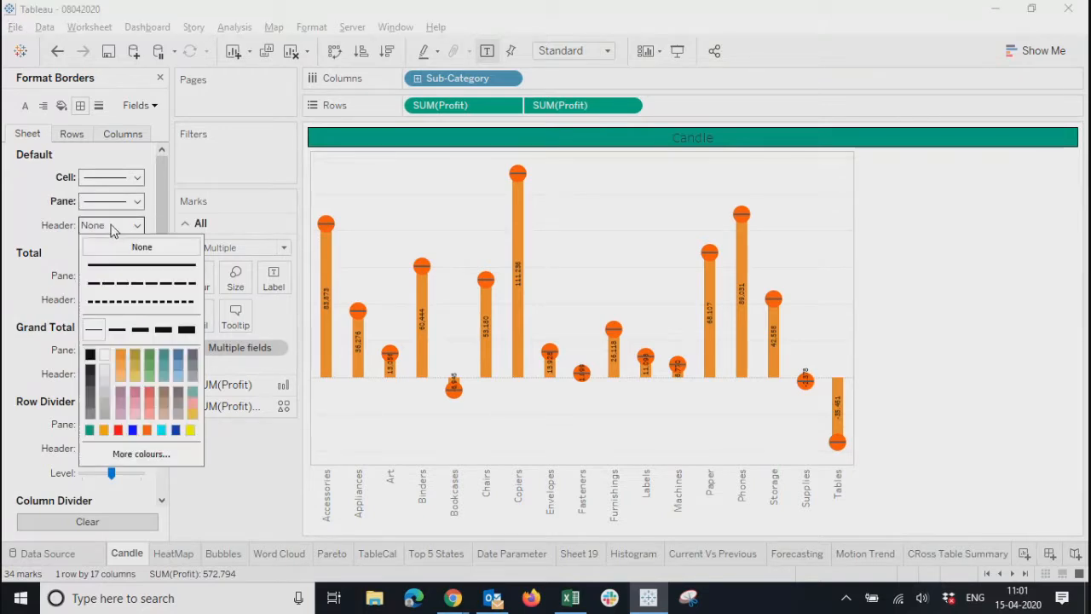
left_click(92, 331)
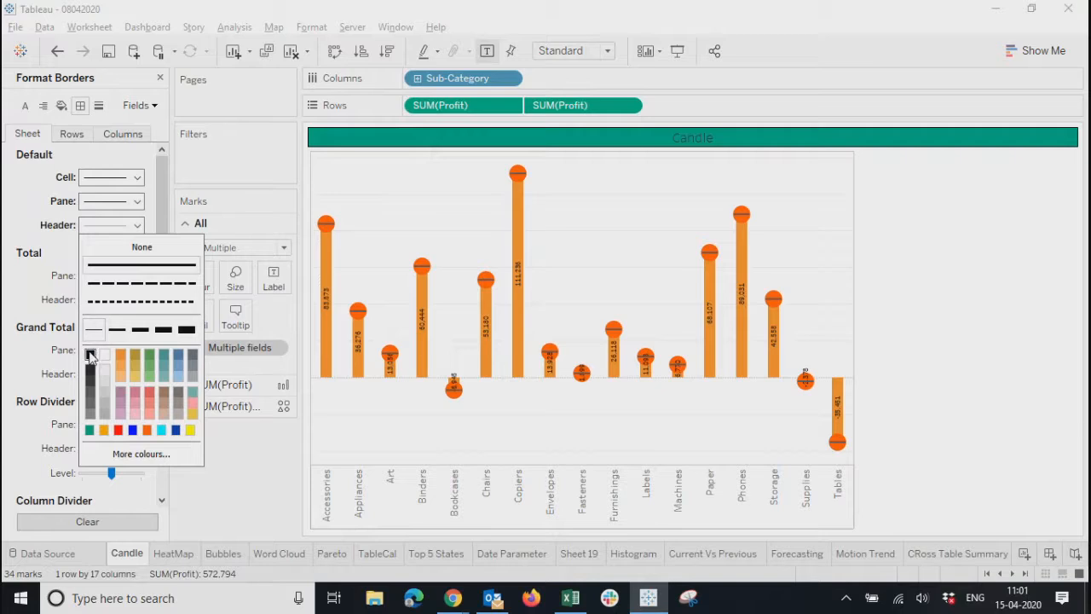
left_click(90, 356)
left_click(47, 303)
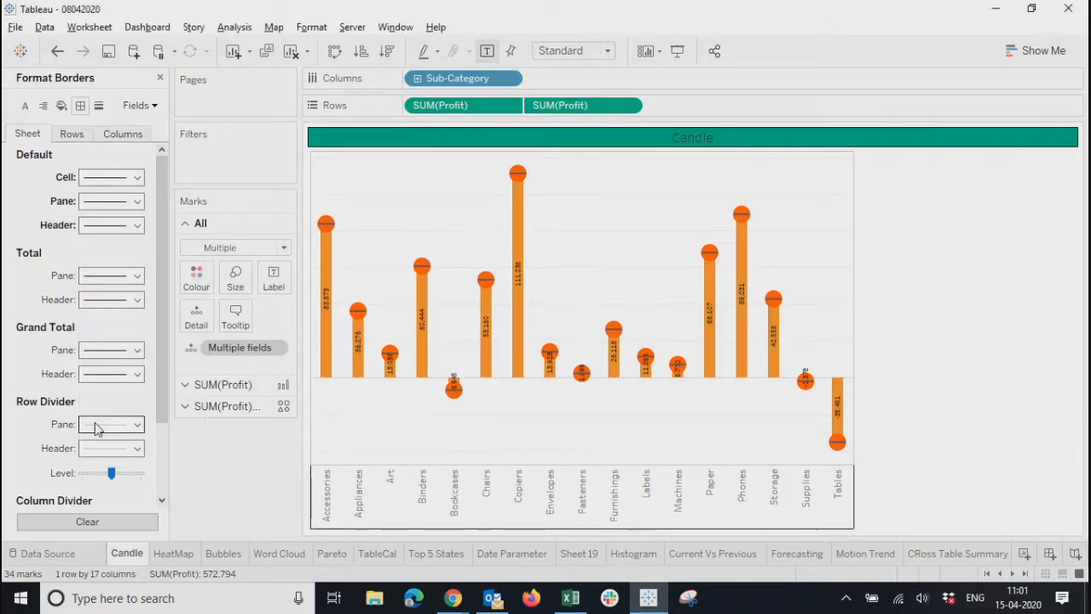
Set the Candle sheet's row divider and column divider pane borders to solid black lines
left_click(94, 423)
left_click(89, 305)
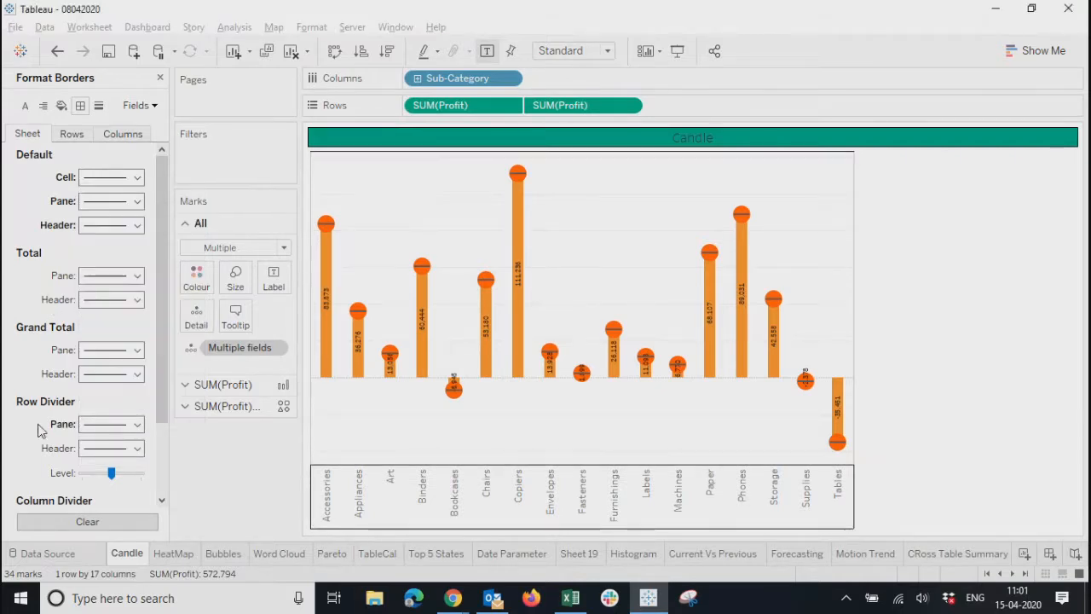
scroll(110, 456, "down", 5)
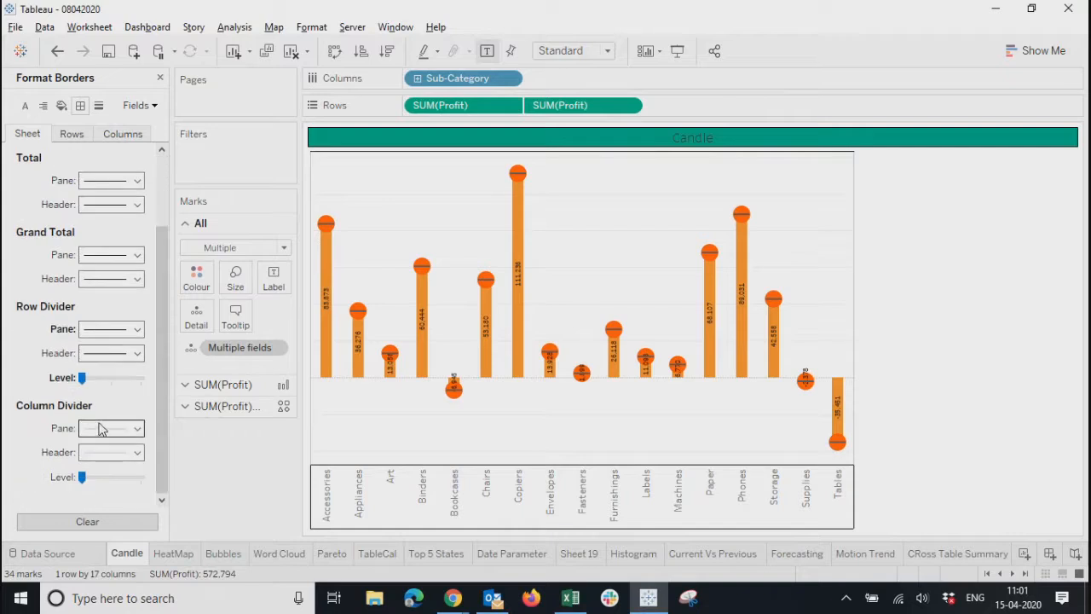
left_click(100, 429)
left_click(89, 307)
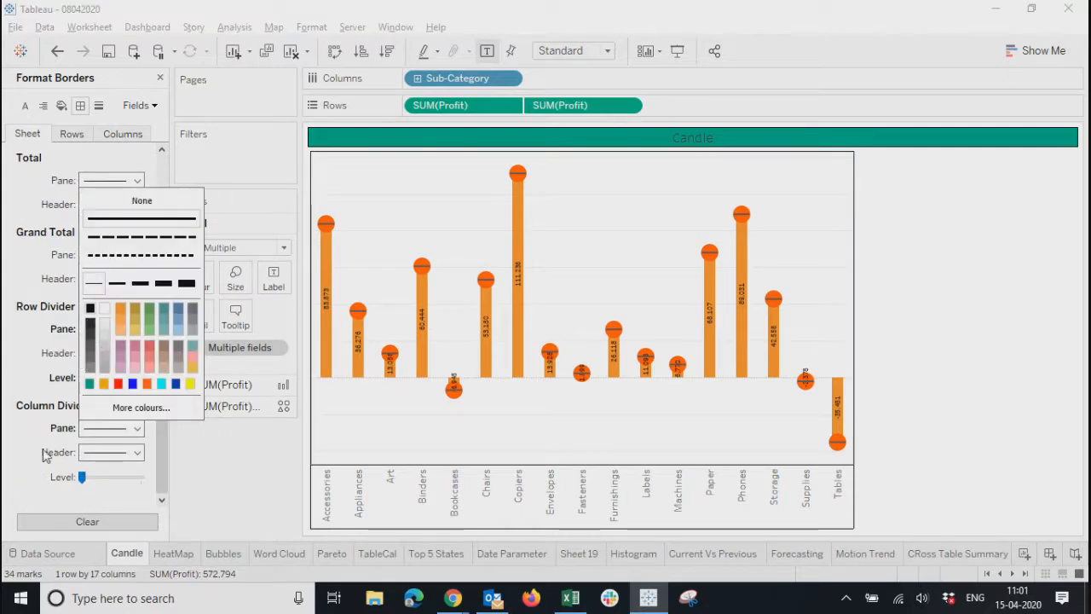
Return to Dashboard 1 and preview the bordered Candle chart in presentation mode
left_click(45, 456)
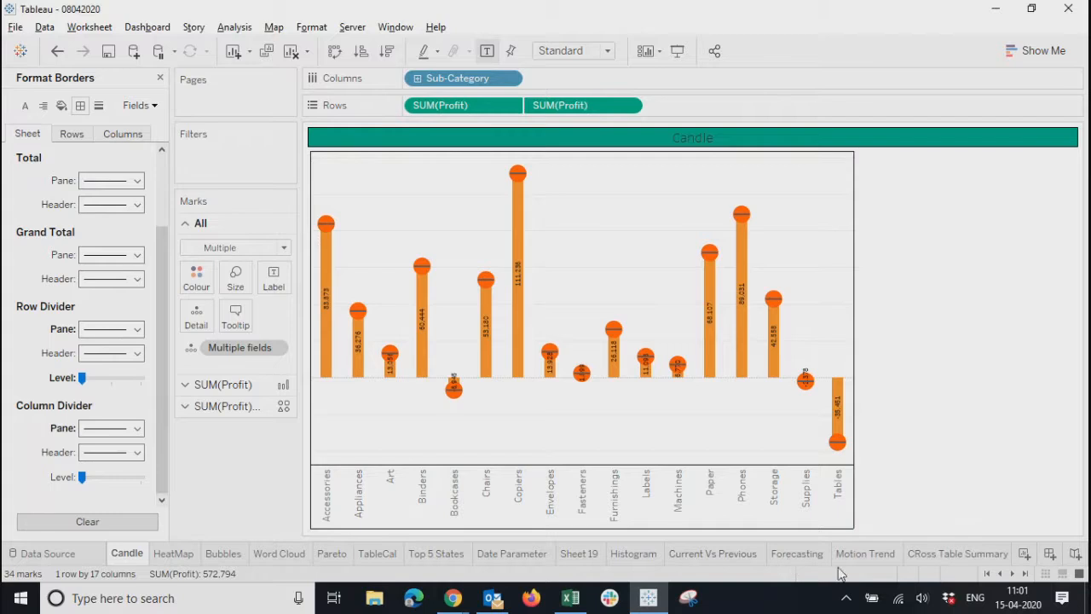
left_click(1025, 574)
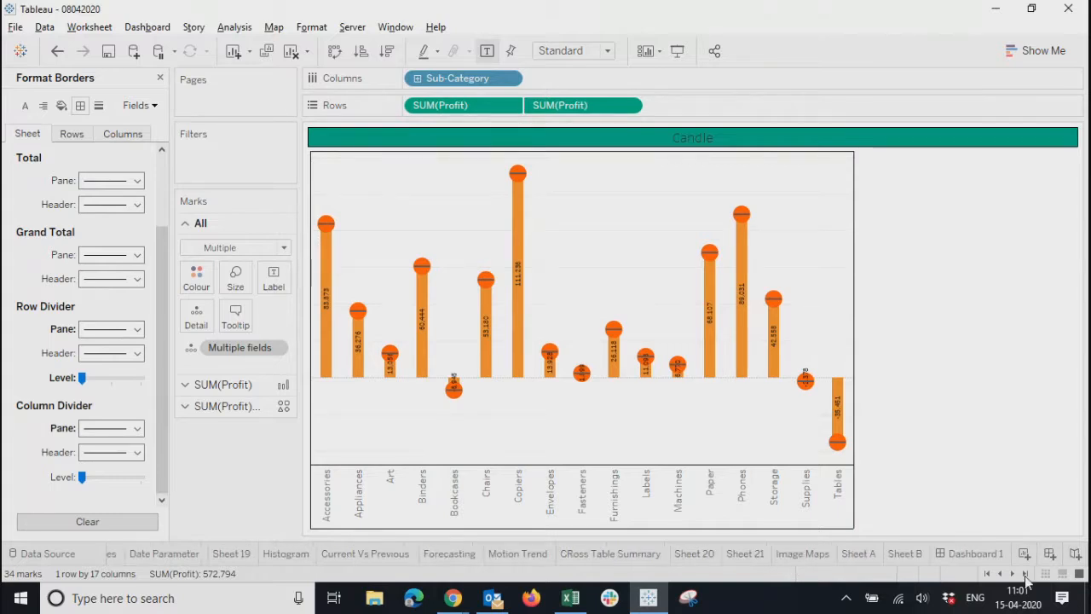
left_click(972, 553)
left_click(652, 315)
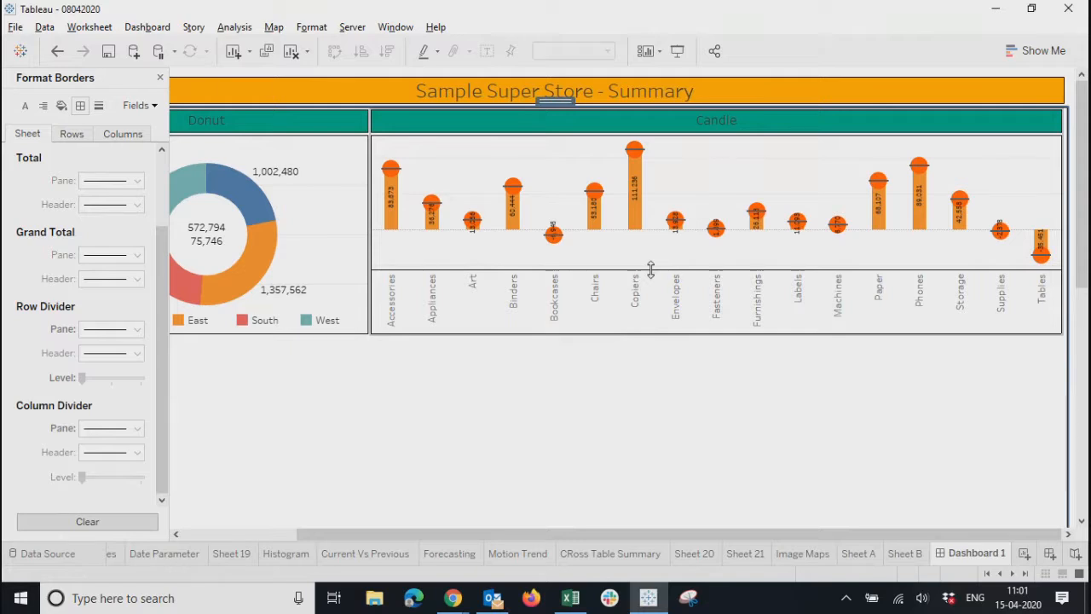
left_click(679, 53)
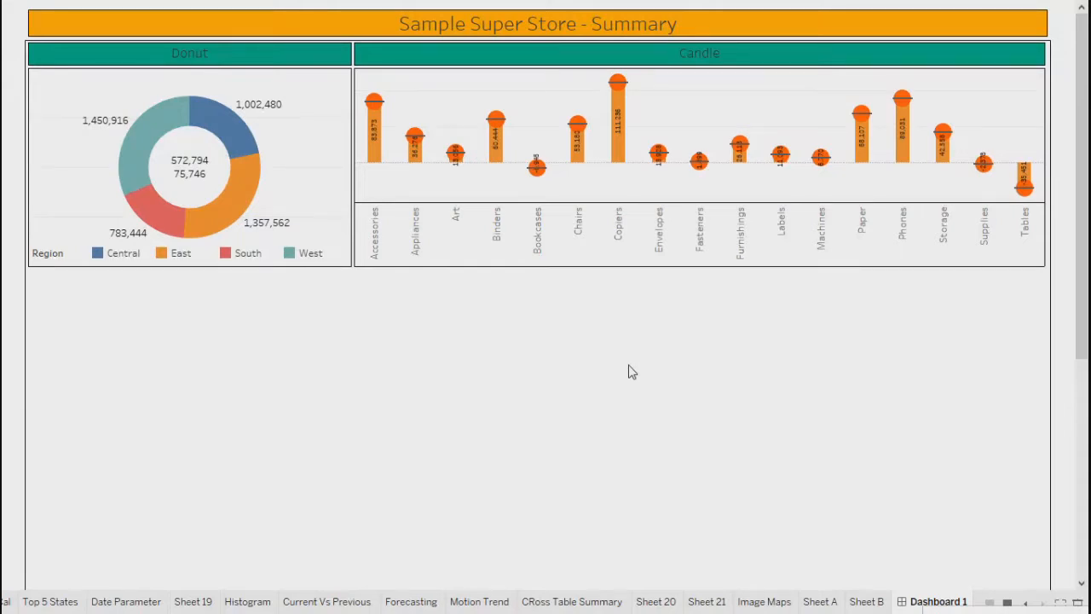
key("Escape")
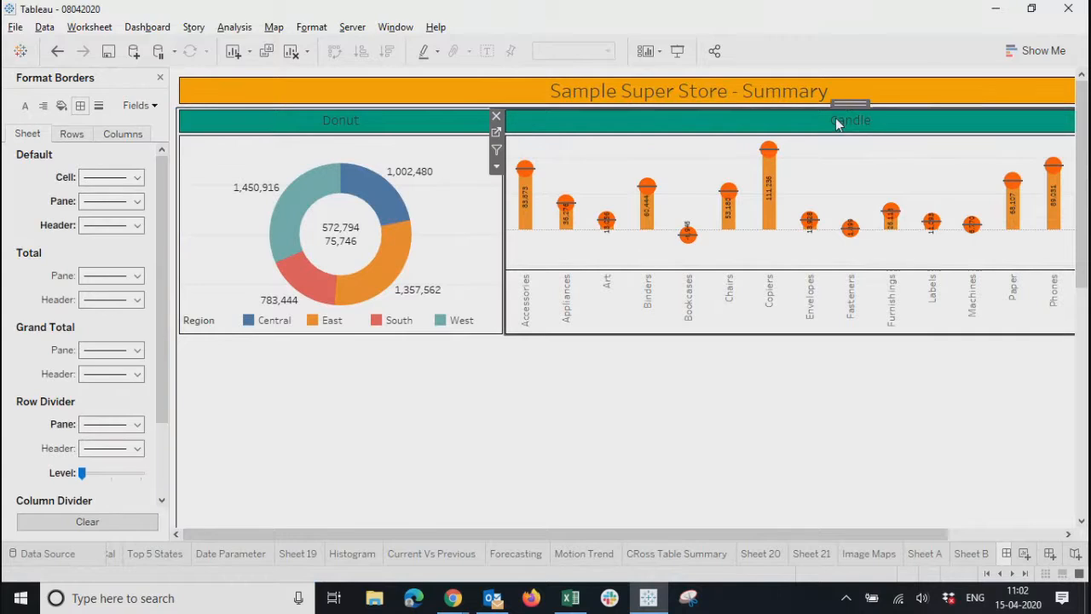
Move the Candle chart directly below the Donut chart and set its x position to 12
left_click_drag(849, 105, 523, 335)
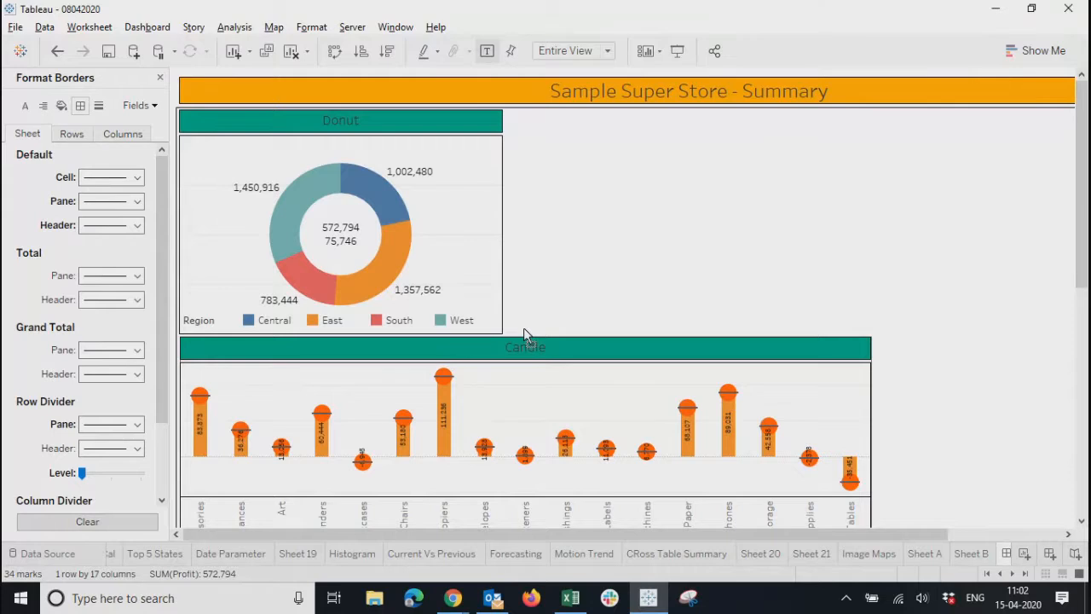
left_click_drag(523, 335, 523, 335)
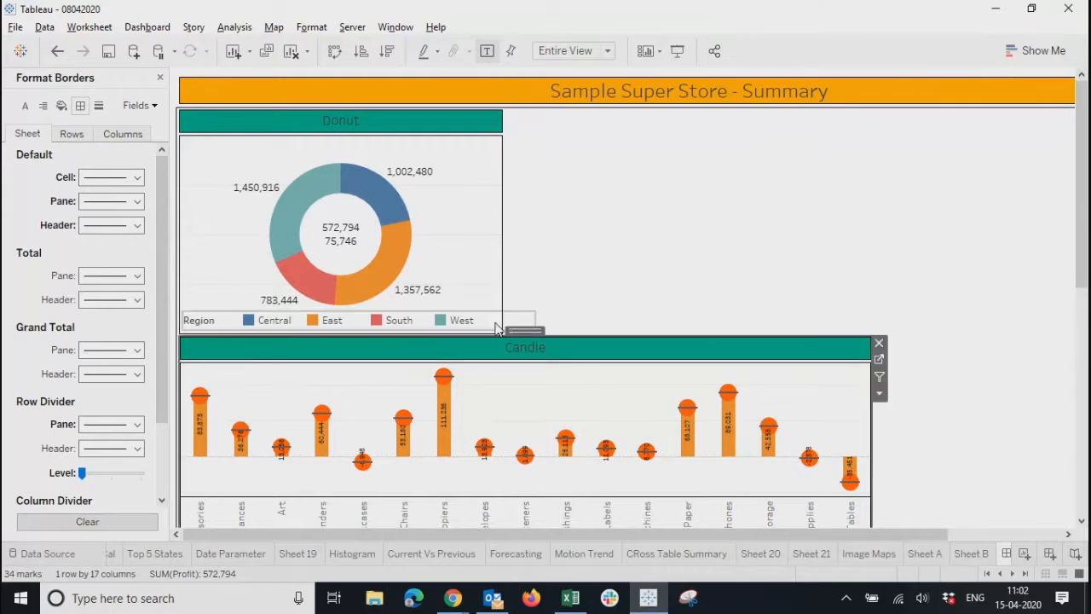
left_click(160, 81)
left_click(214, 128)
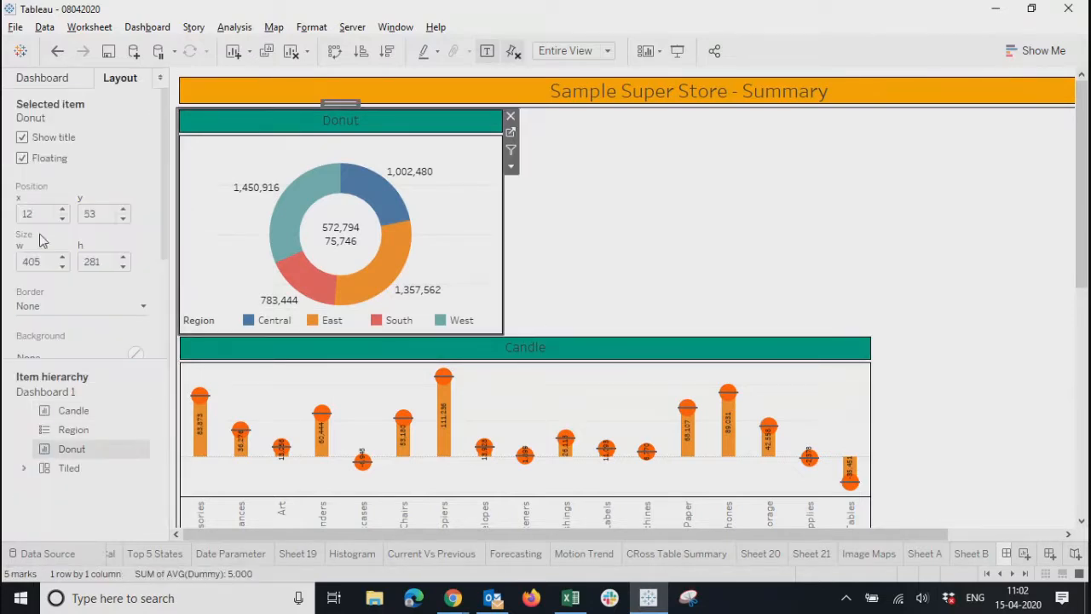
double_click(212, 346)
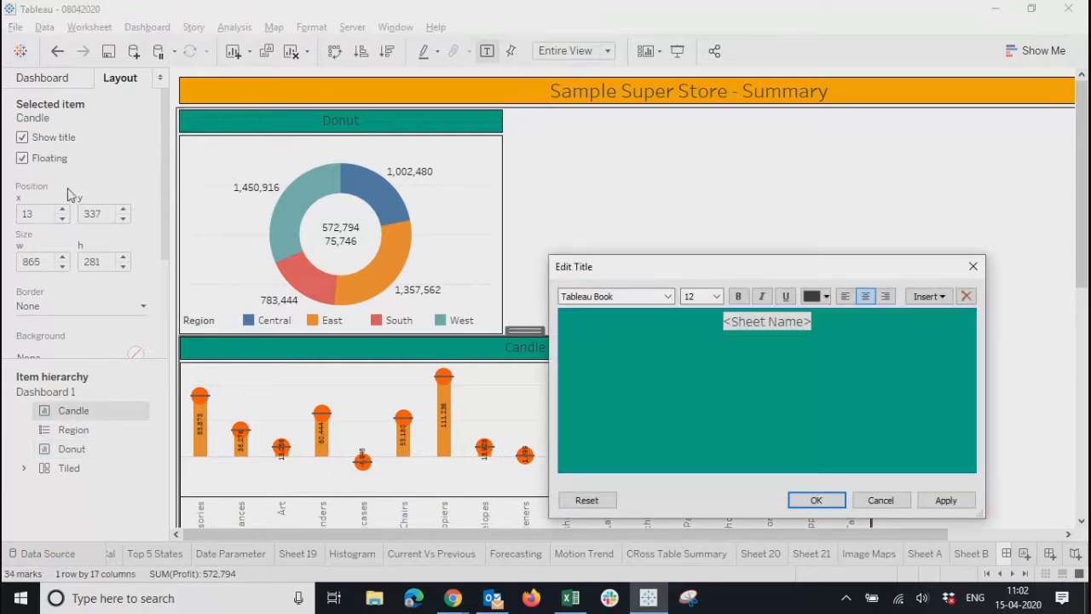
left_click(972, 266)
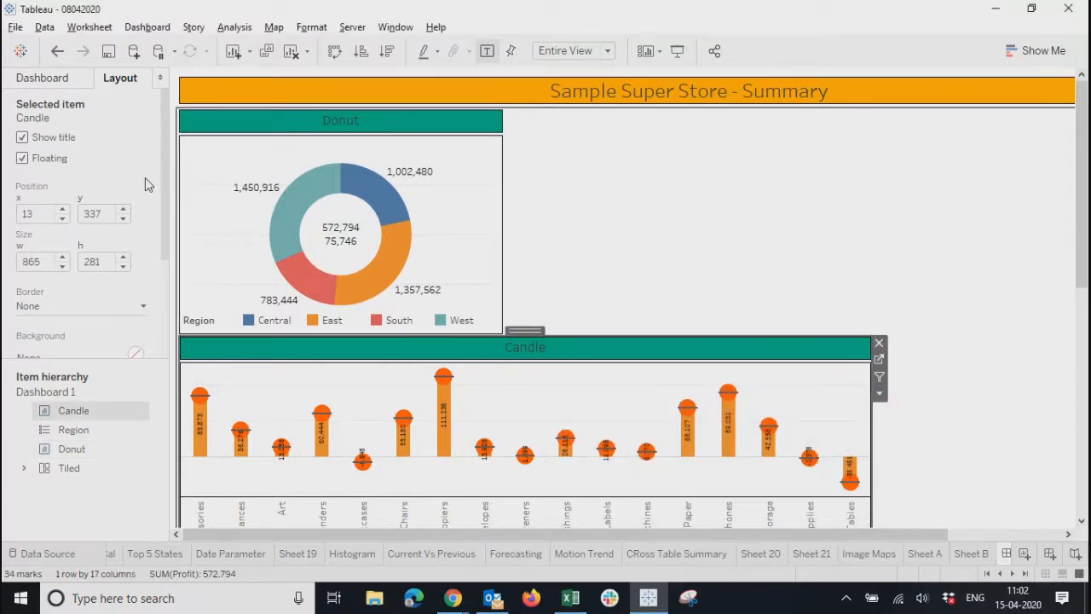
left_click(63, 210)
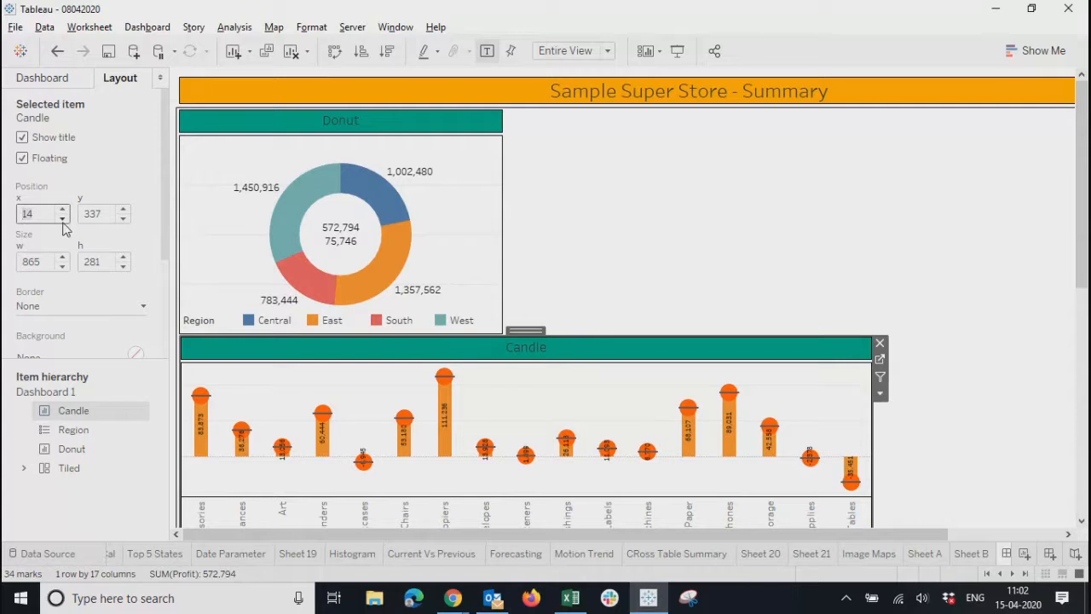
left_click(62, 219)
left_click(62, 219)
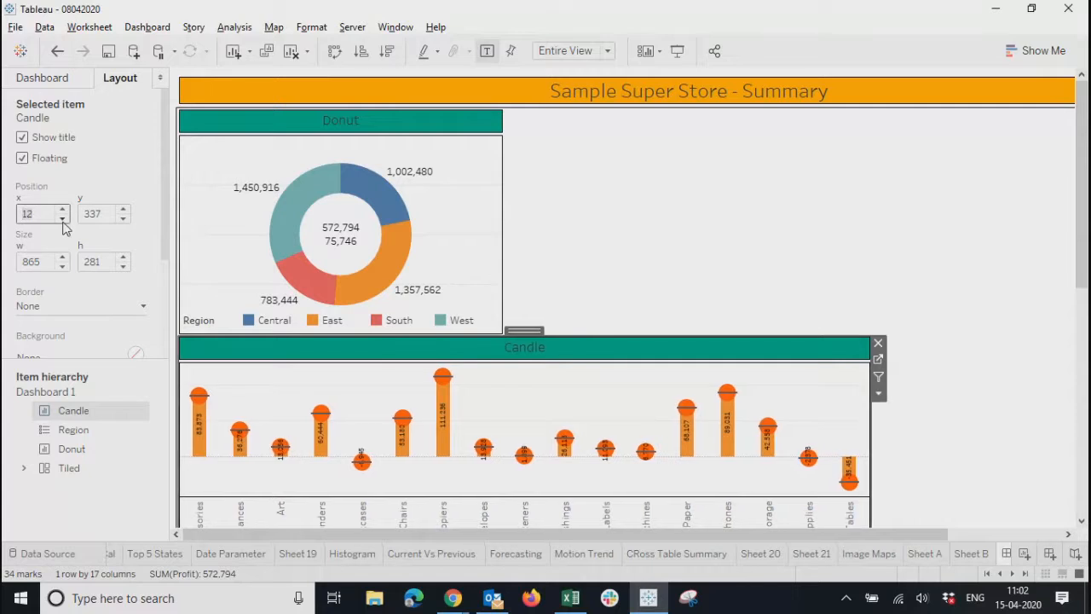
left_click(712, 236)
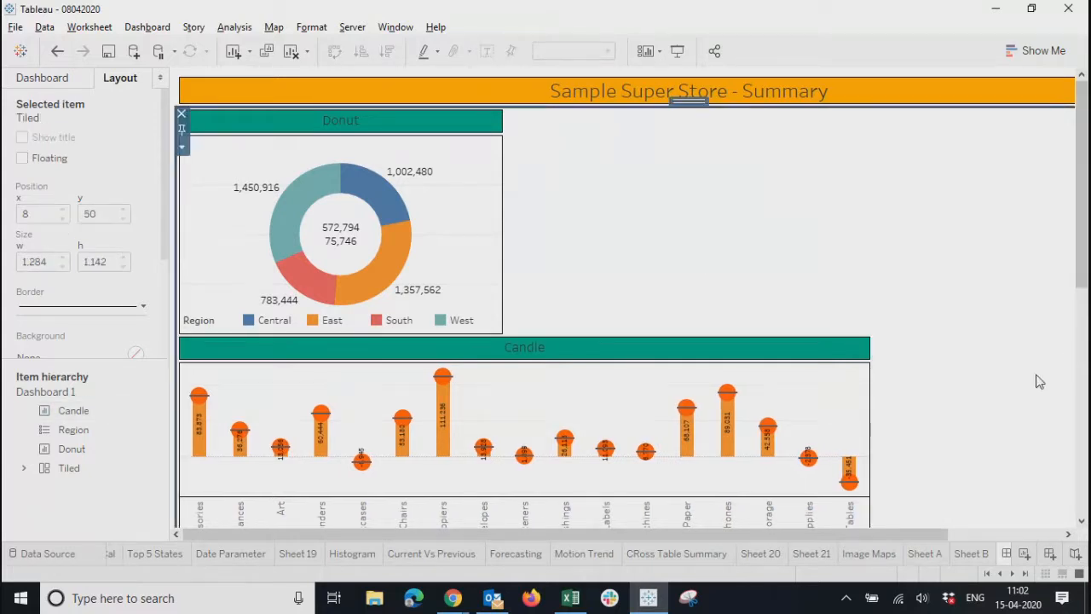
Narrow the Candle chart from its right edge so that it extends only slightly beyond the Donut chart
scroll(1038, 382, "down", 5)
scroll(1034, 382, "up", 5)
left_click(725, 355)
left_click_drag(869, 463, 599, 438)
left_click(717, 214)
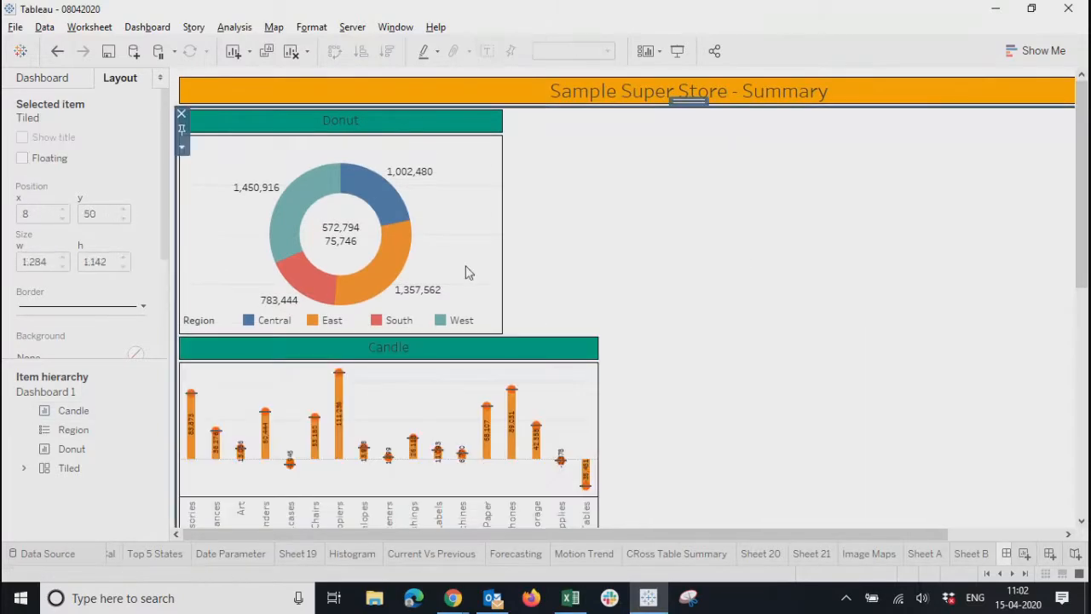
Browse the available sheet previews and add the Forecasting sheet to the dashboard as a floating chart
left_click(69, 79)
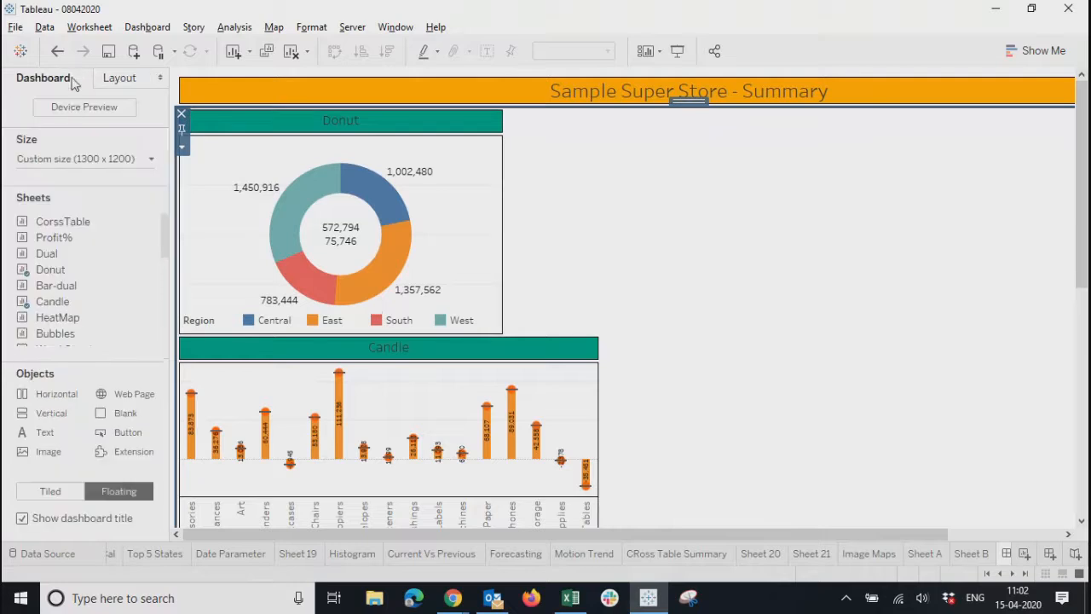
mouse_move(75, 325)
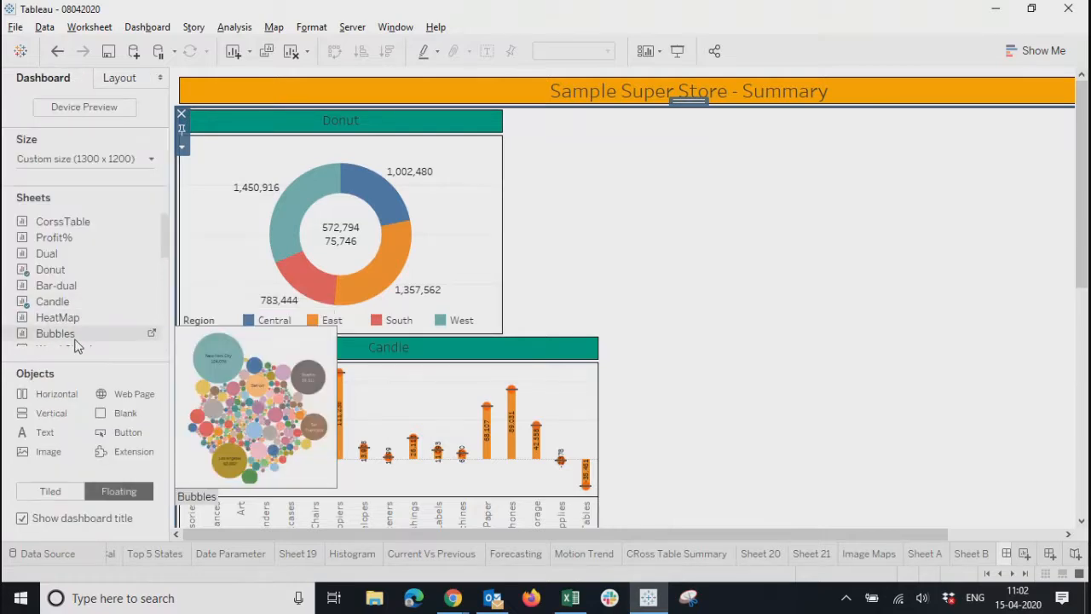
scroll(73, 337, "down", 3)
mouse_move(65, 302)
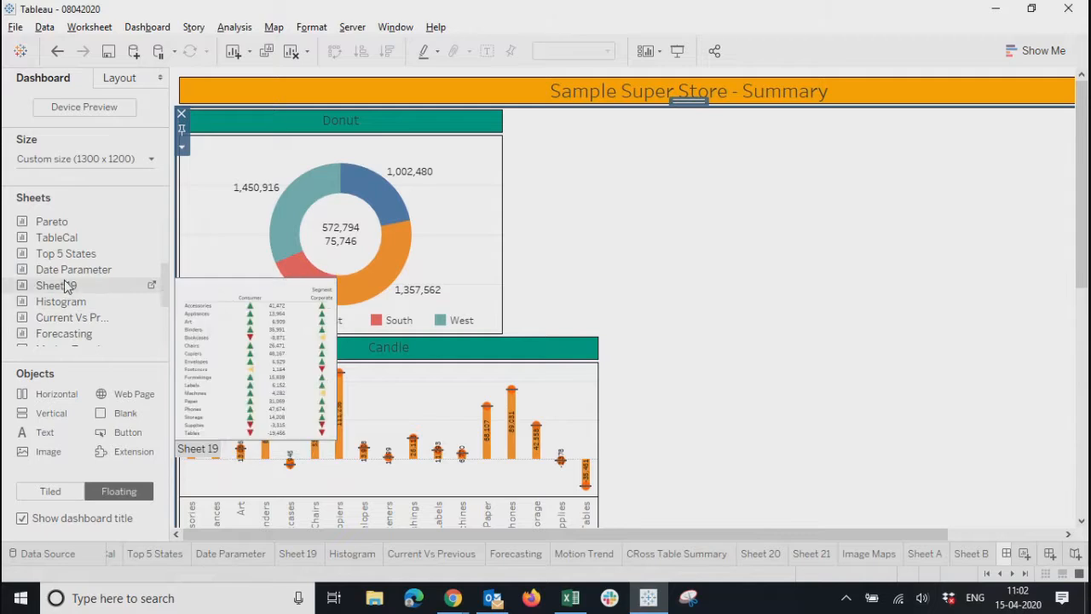
mouse_move(74, 266)
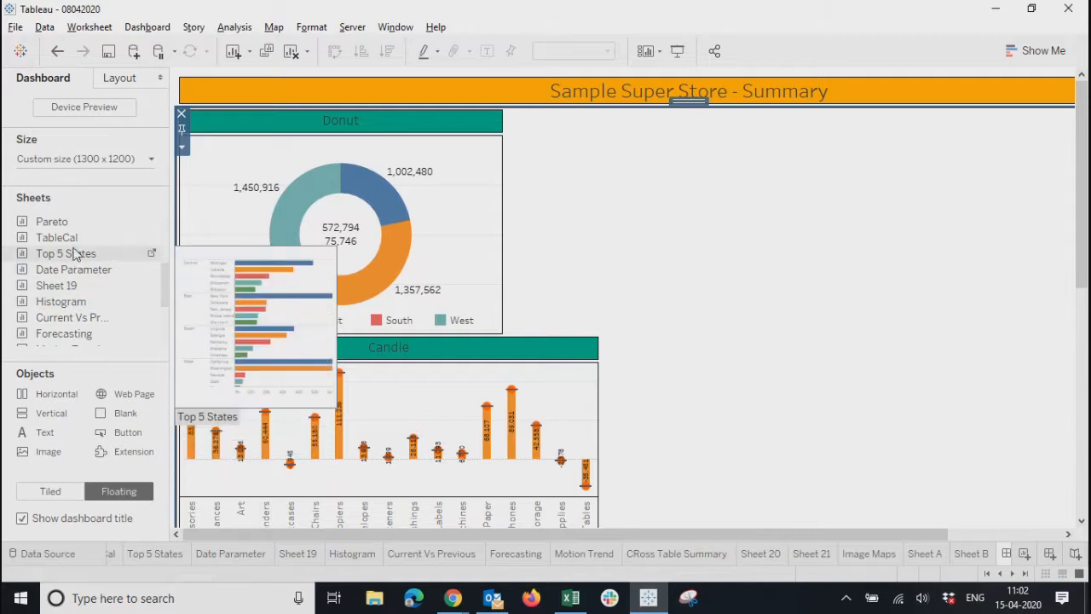
mouse_move(71, 239)
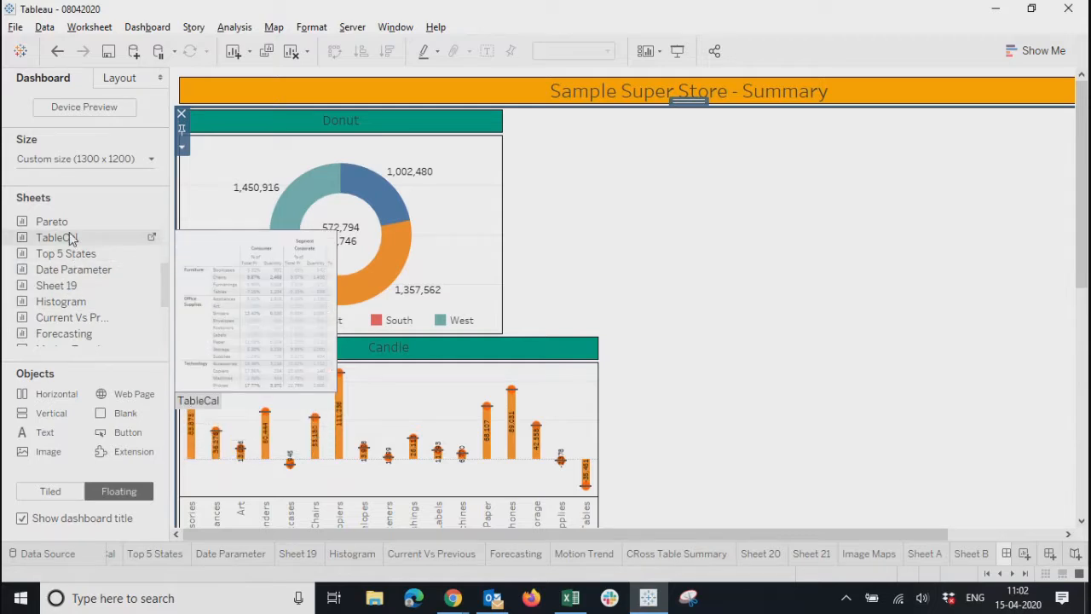
right_click(68, 334)
left_click(102, 344)
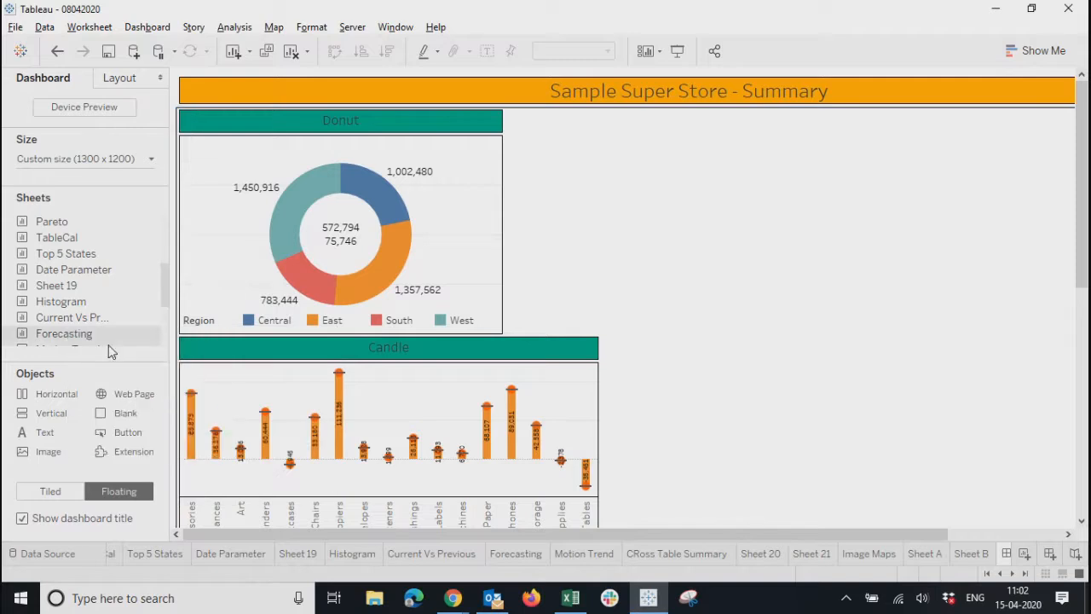
left_click(423, 139)
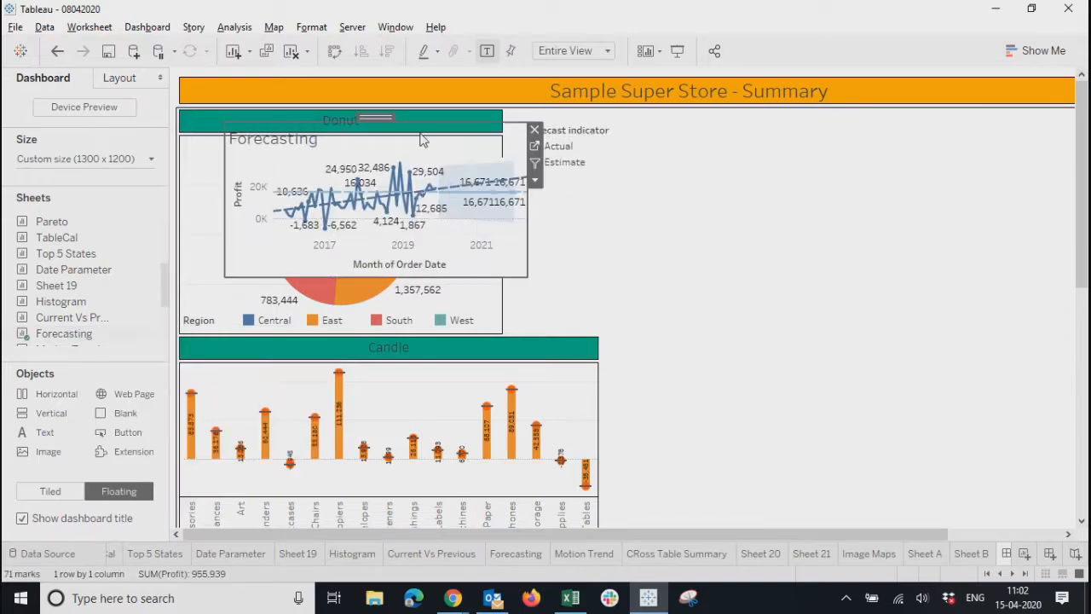
Move the Forecasting chart off the Donut chart into the empty area beside it, and its Forecast indicator legend below it
left_click(364, 130)
left_click_drag(365, 115, 769, 180)
left_click(579, 149)
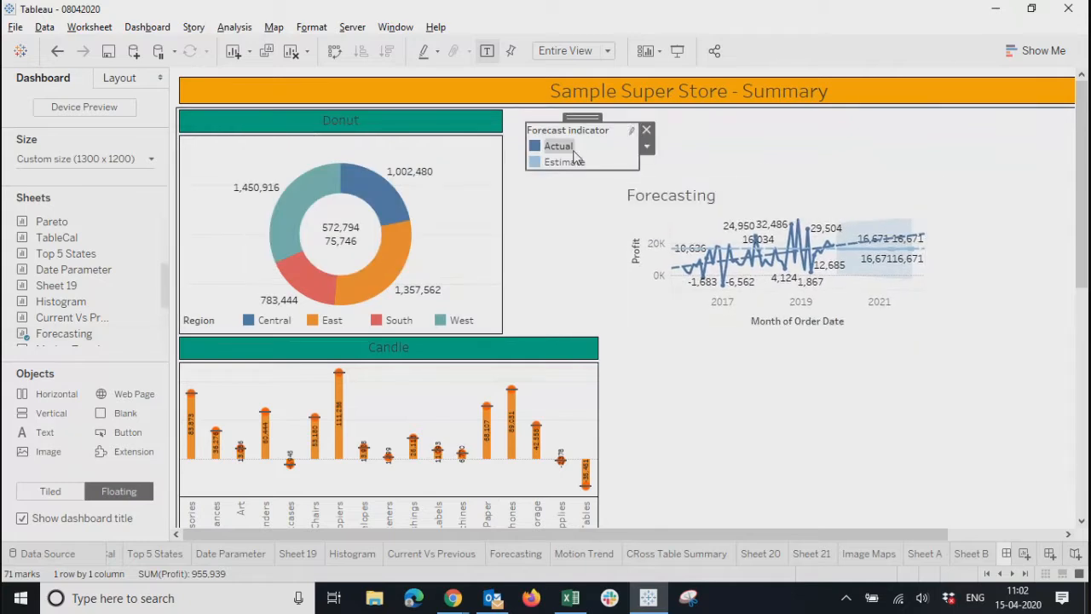
left_click_drag(578, 116, 757, 395)
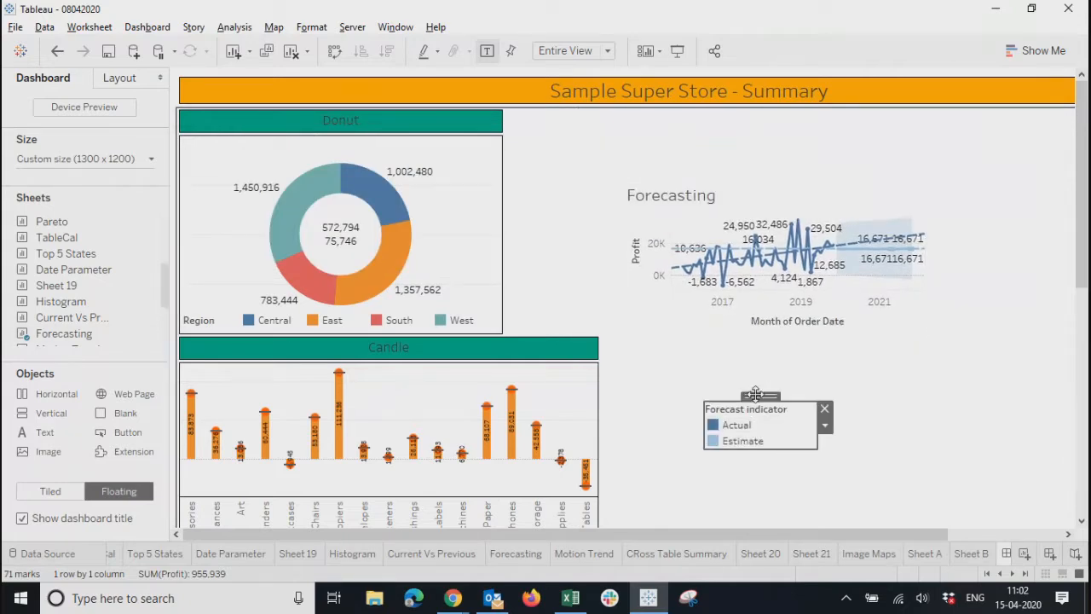
Place the Forecasting chart against the Donut chart, match the Donut's height and widen it to the dashboard's right edge
left_click(750, 183)
left_click_drag(772, 180, 653, 112)
left_click_drag(613, 267, 610, 341)
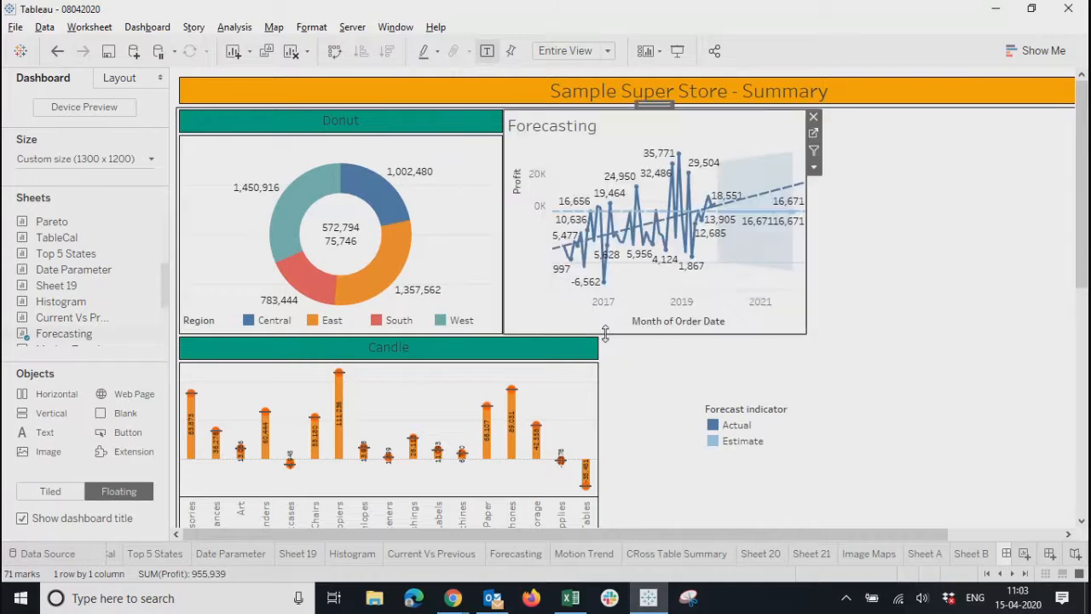
left_click_drag(616, 533, 857, 515)
left_click_drag(674, 217, 1065, 228)
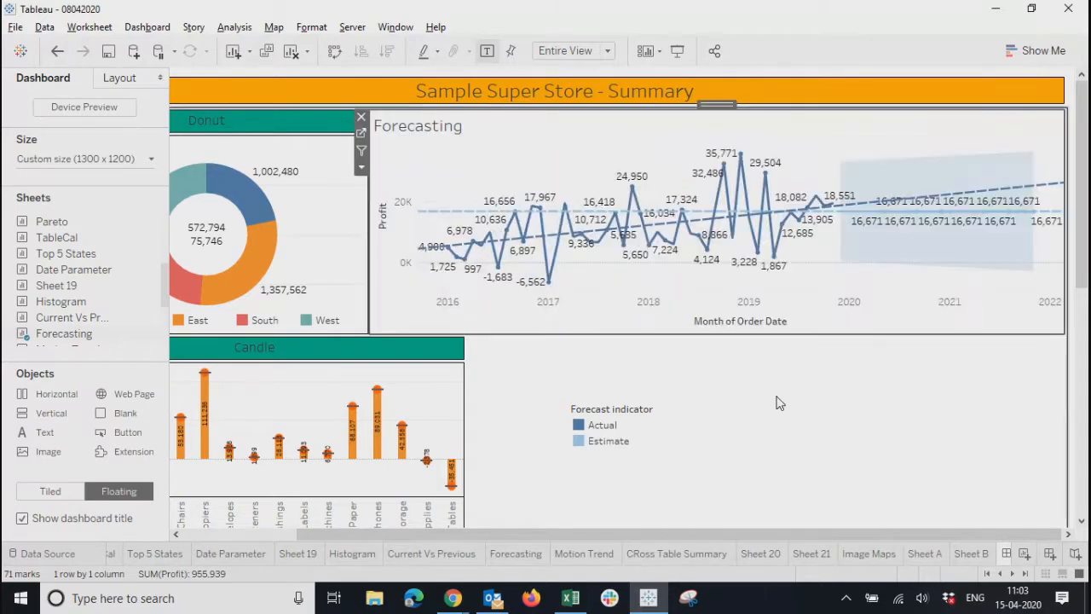
left_click(777, 402)
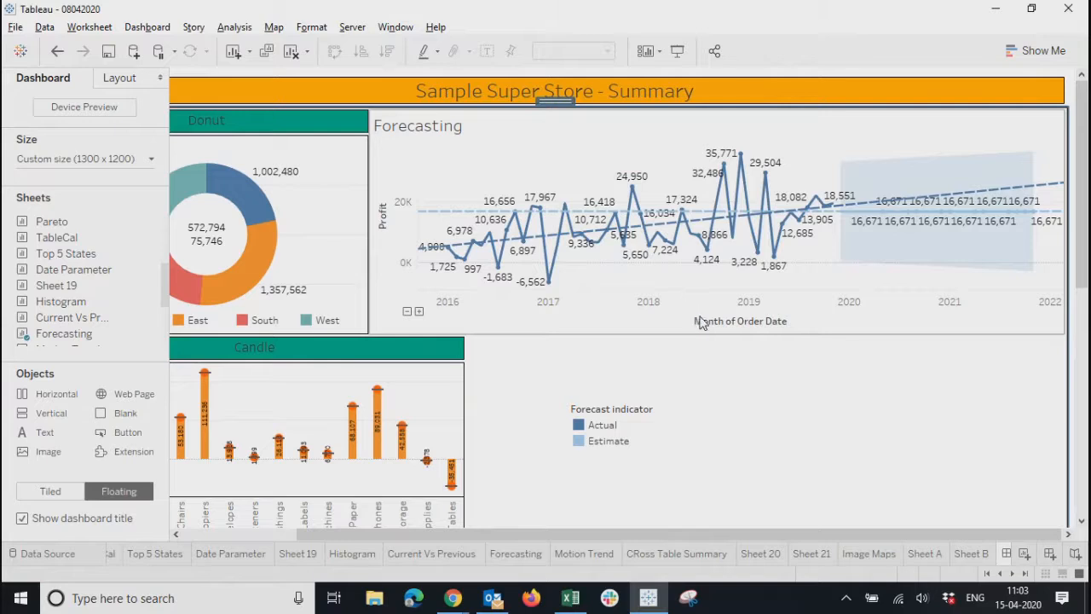
Hide the Month of Order Date axis header on the Forecasting chart
left_click(702, 320)
right_click(702, 320)
left_click(731, 413)
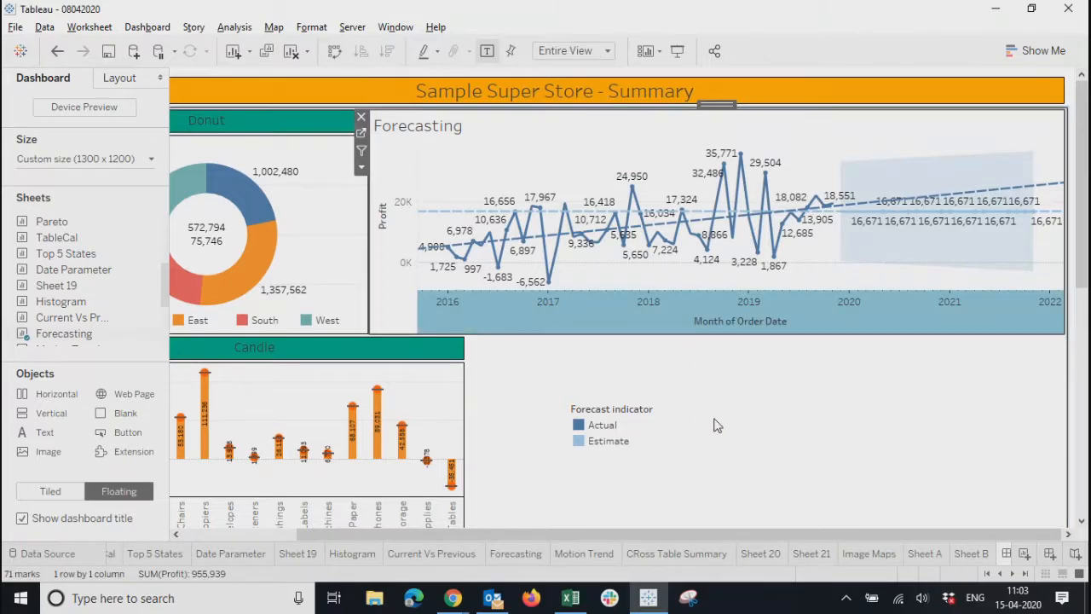
Give the Forecasting chart's title a thin solid black border and teal green shading
right_click(415, 136)
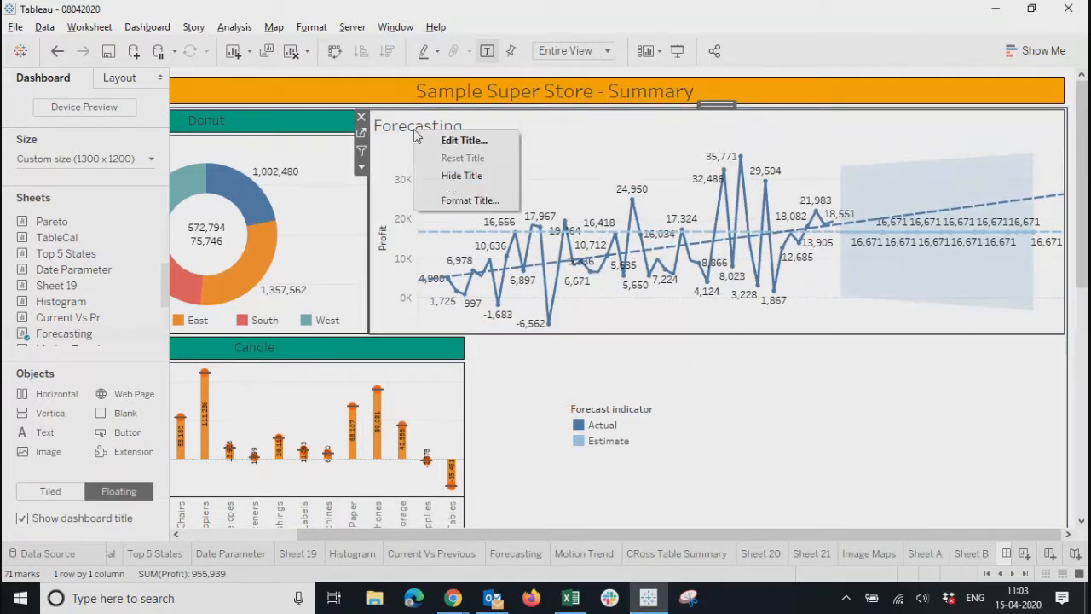
left_click(449, 198)
left_click(103, 151)
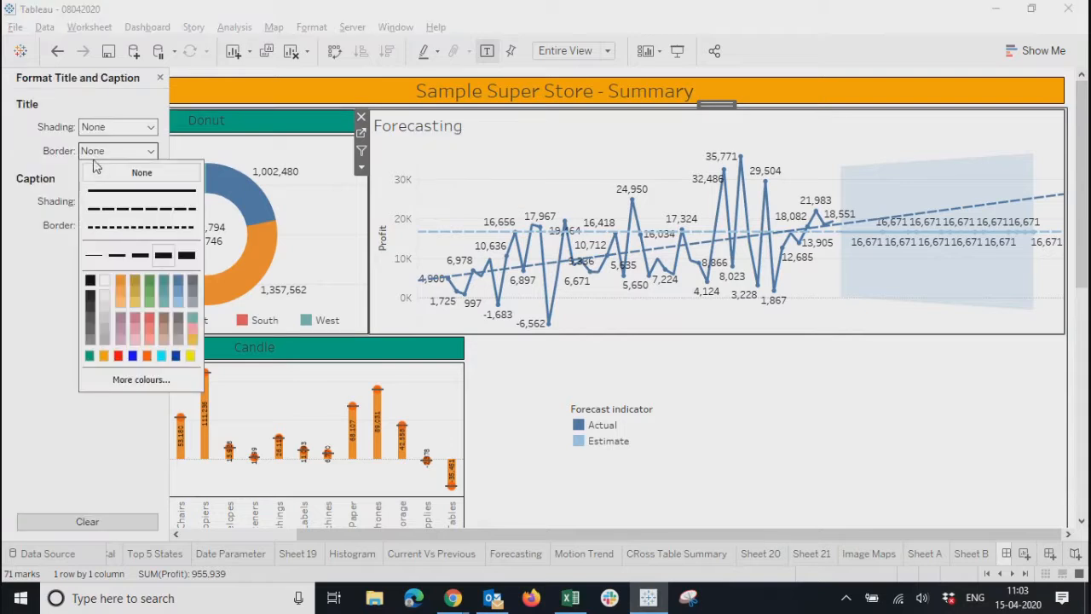
left_click(93, 255)
left_click(90, 279)
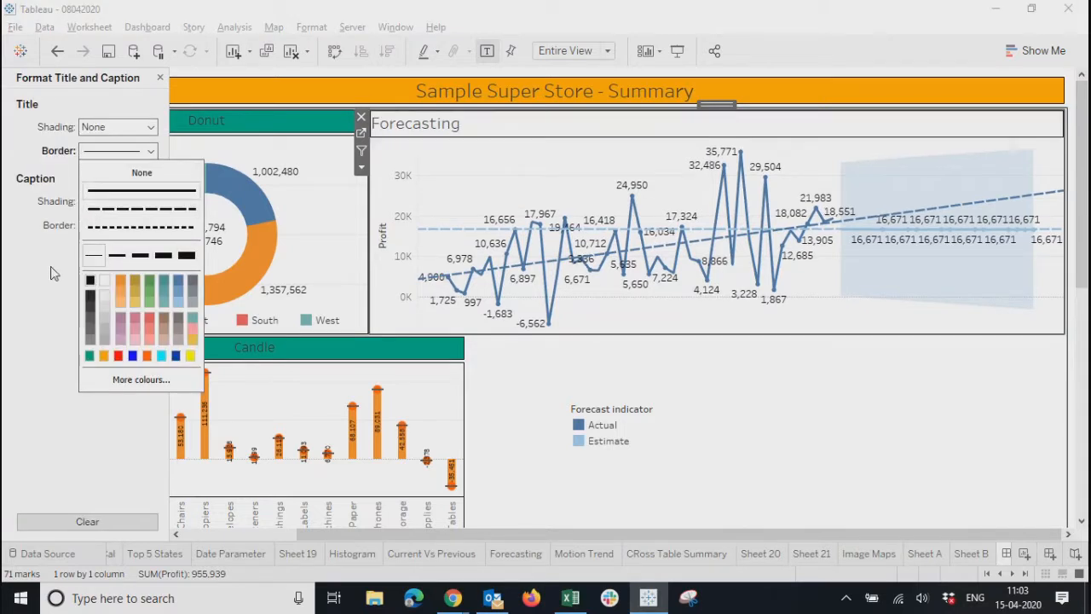
left_click(53, 268)
left_click(99, 126)
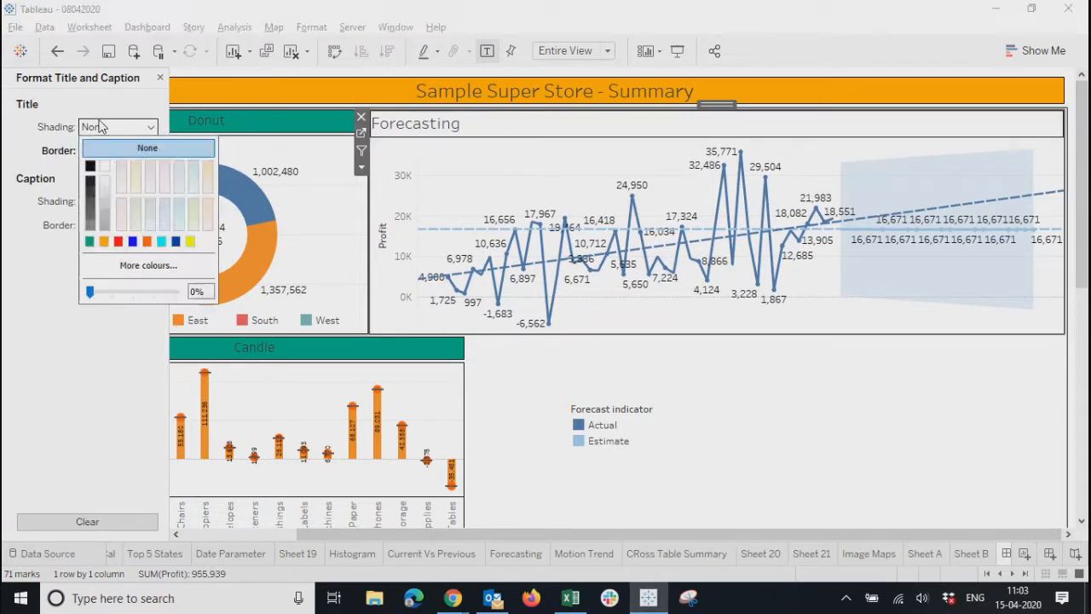
left_click(89, 243)
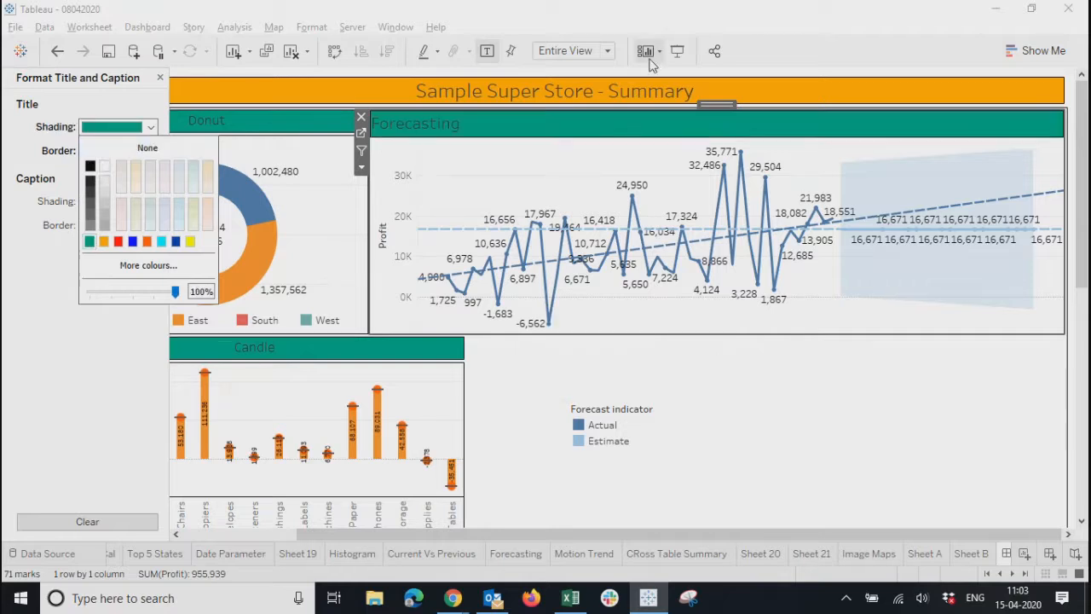
Centre the Forecasting chart's title text and set its font size to 12
double_click(607, 132)
left_click_drag(733, 346, 497, 285)
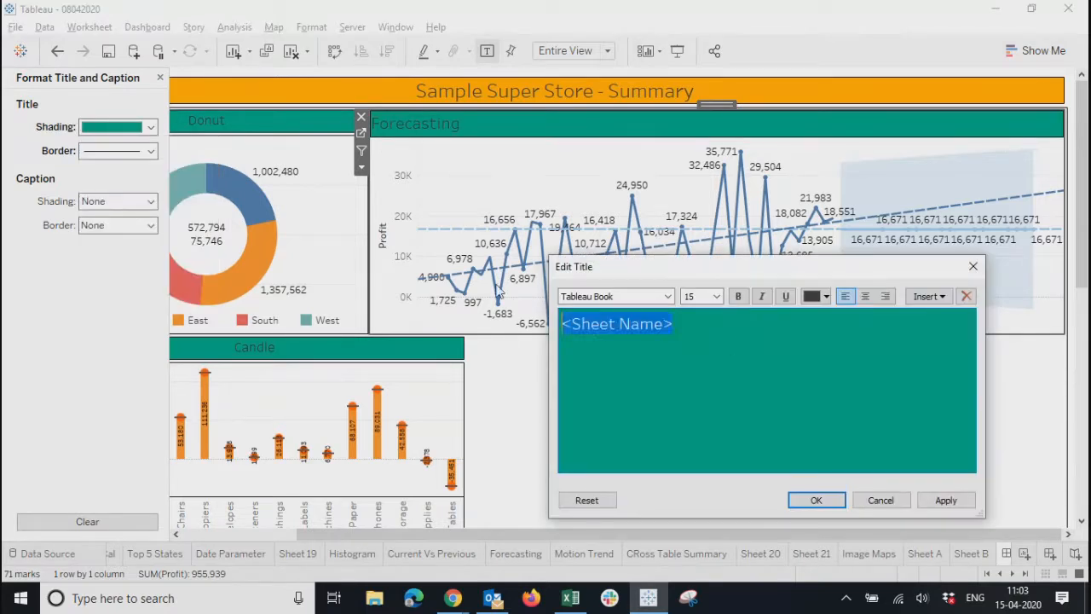
left_click(868, 300)
left_click(703, 296)
left_click(696, 354)
left_click(817, 501)
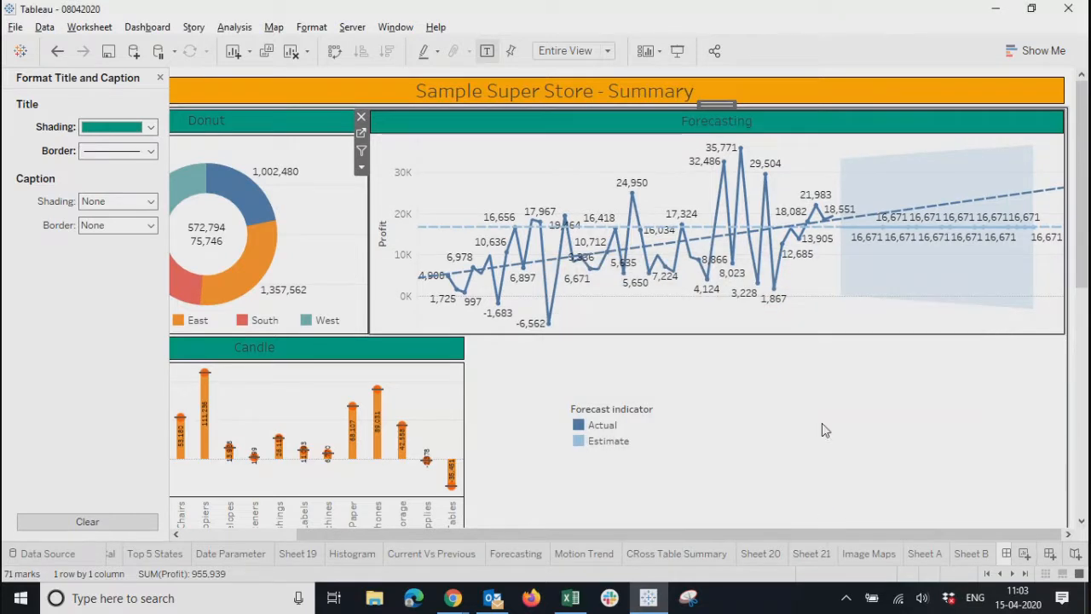
left_click(474, 146)
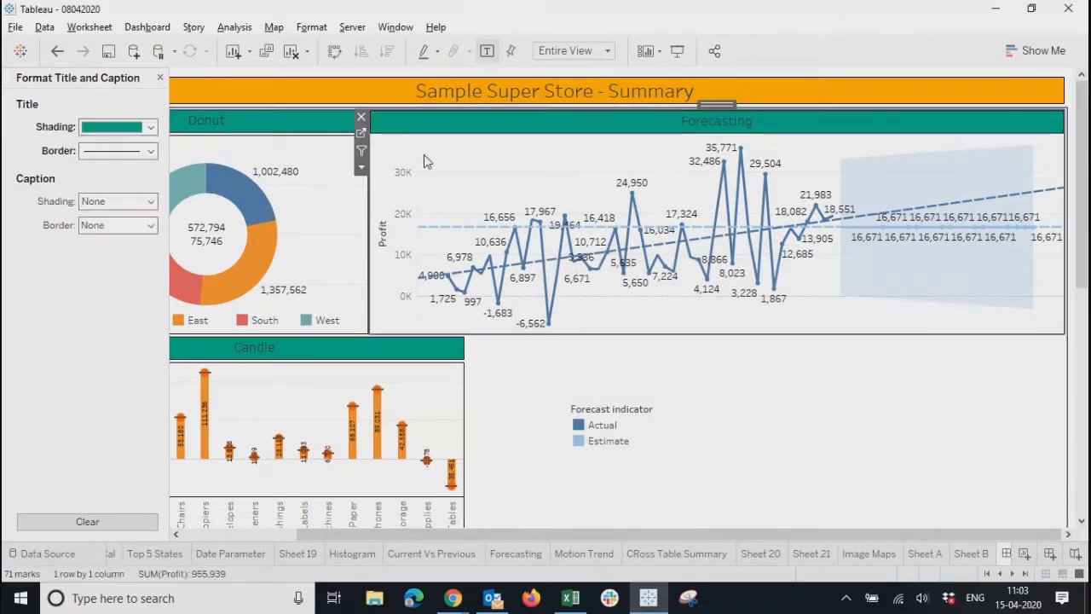
Hide the Profit axis header on the Forecasting chart
right_click(389, 230)
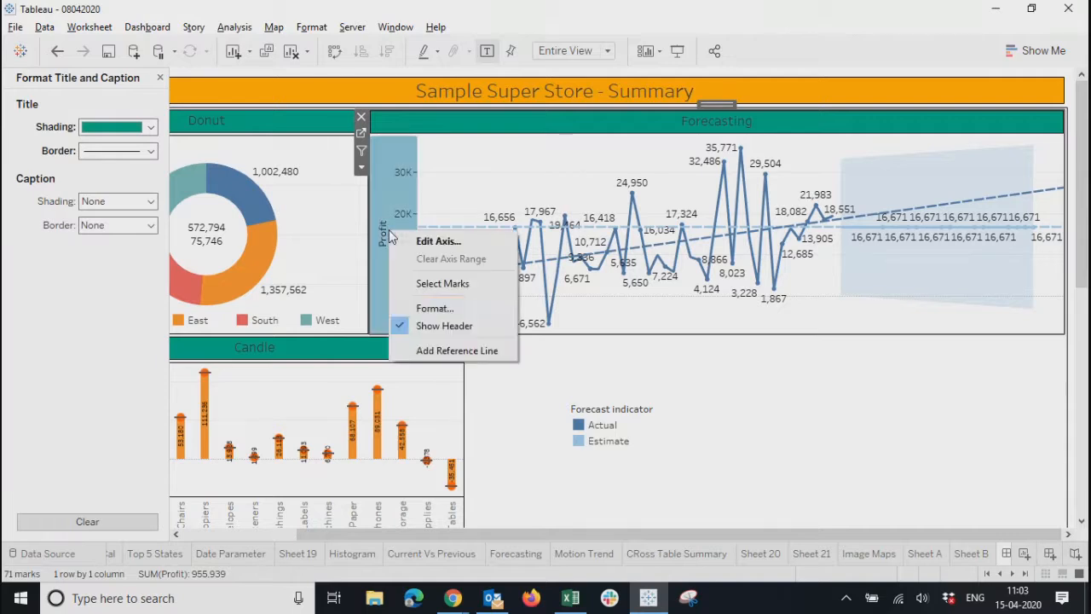
left_click(399, 319)
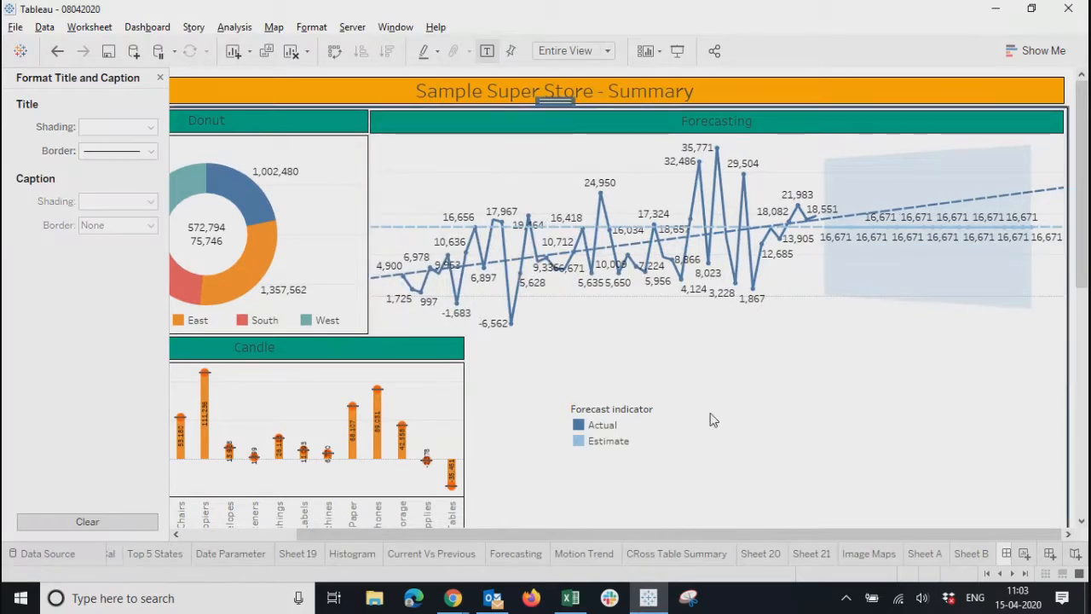
On the Forecasting worksheet, set the default cell, pane and header borders to a thin solid black line
left_click(454, 129)
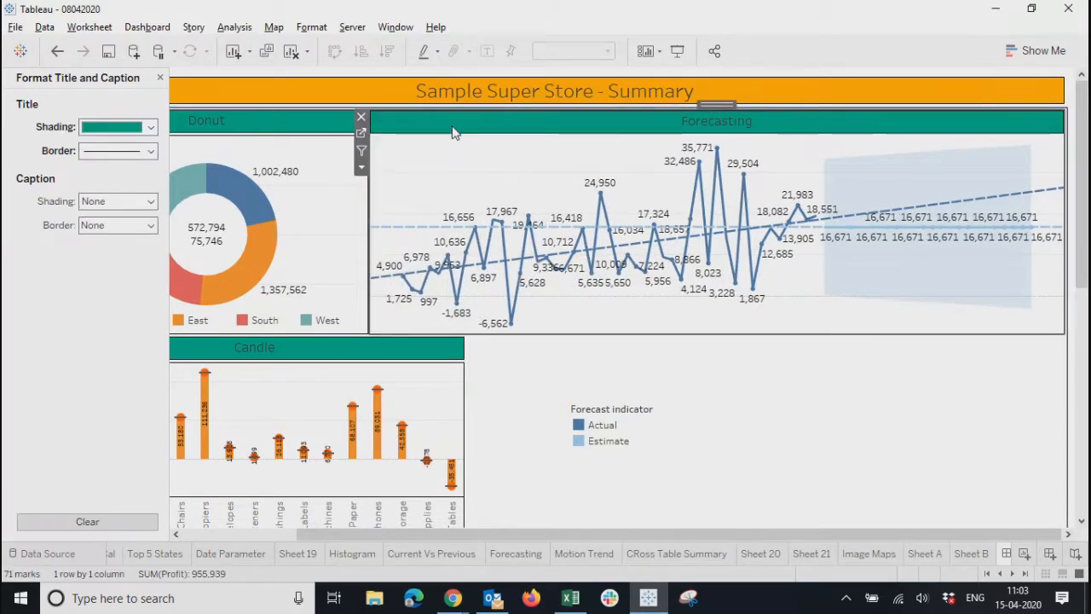
left_click(361, 133)
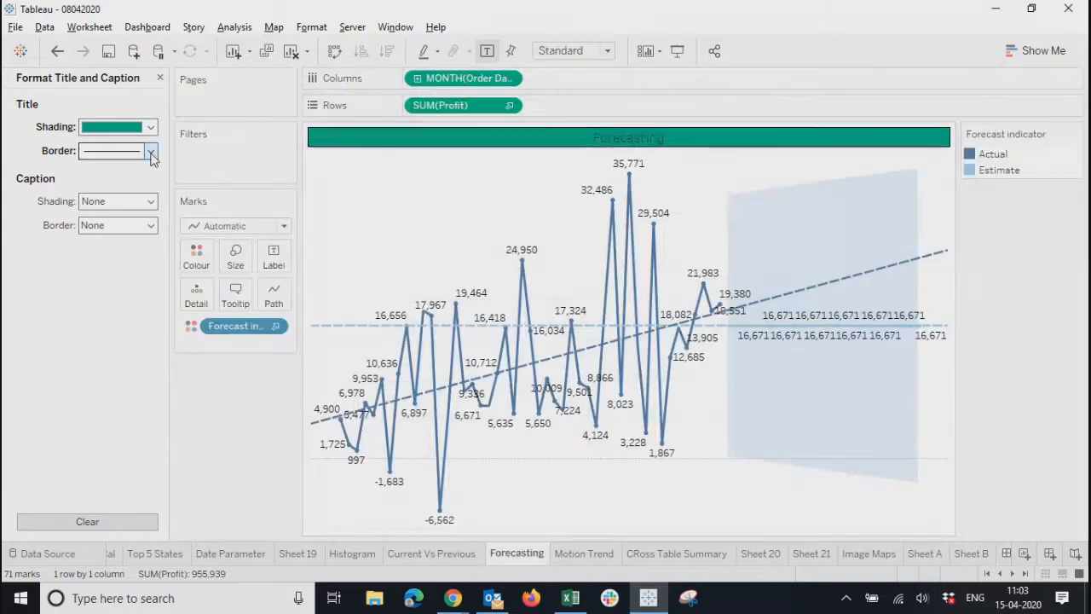
left_click(160, 77)
right_click(346, 204)
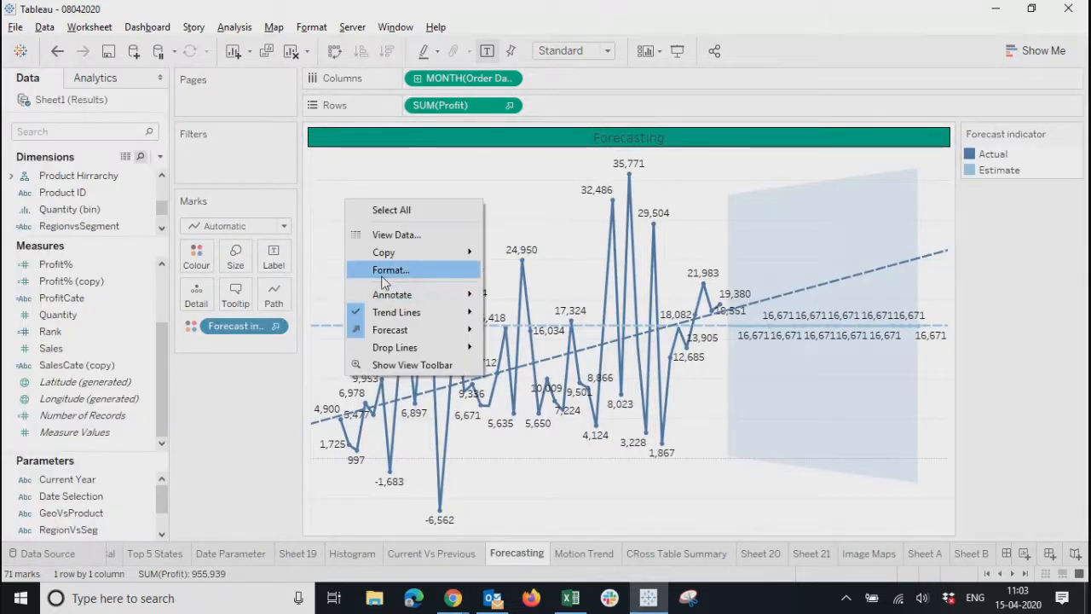
left_click(390, 269)
left_click(80, 105)
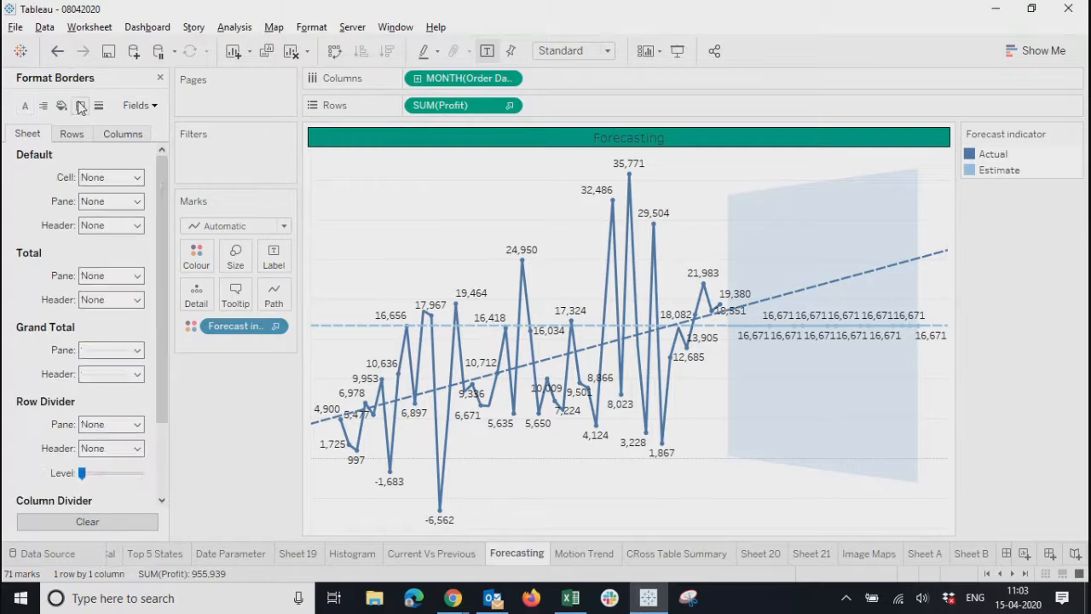
left_click(94, 177)
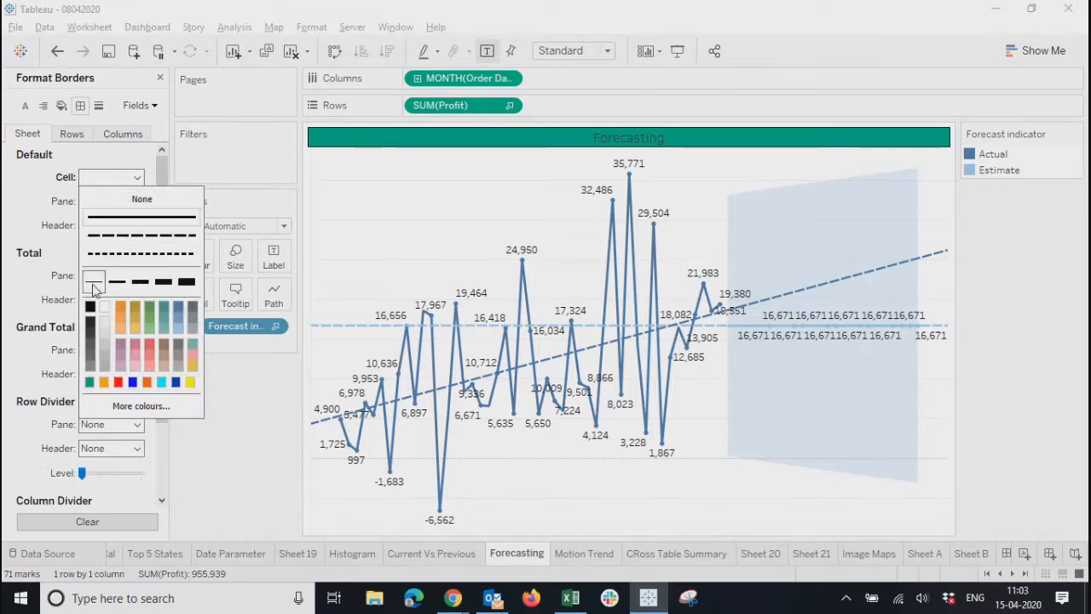
left_click(89, 305)
left_click(126, 205)
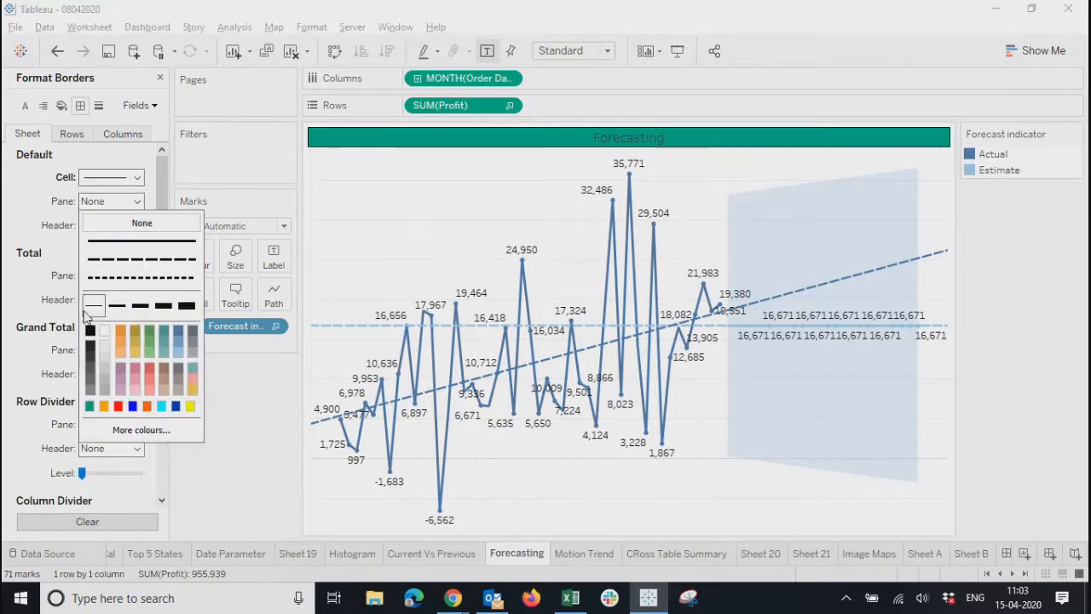
left_click(92, 305)
left_click(39, 288)
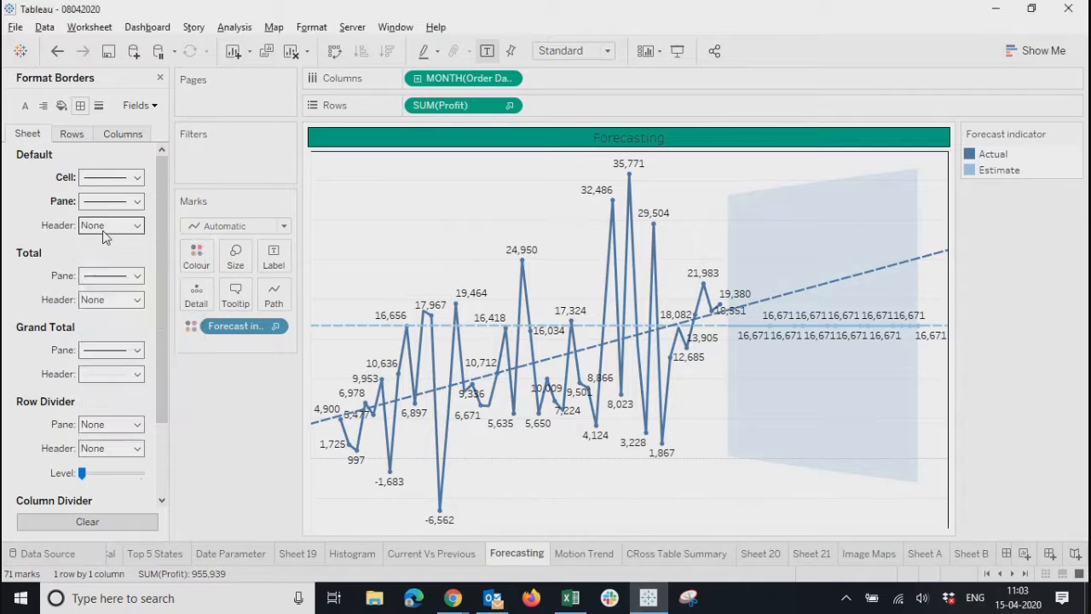
left_click(104, 230)
left_click(92, 330)
left_click(89, 356)
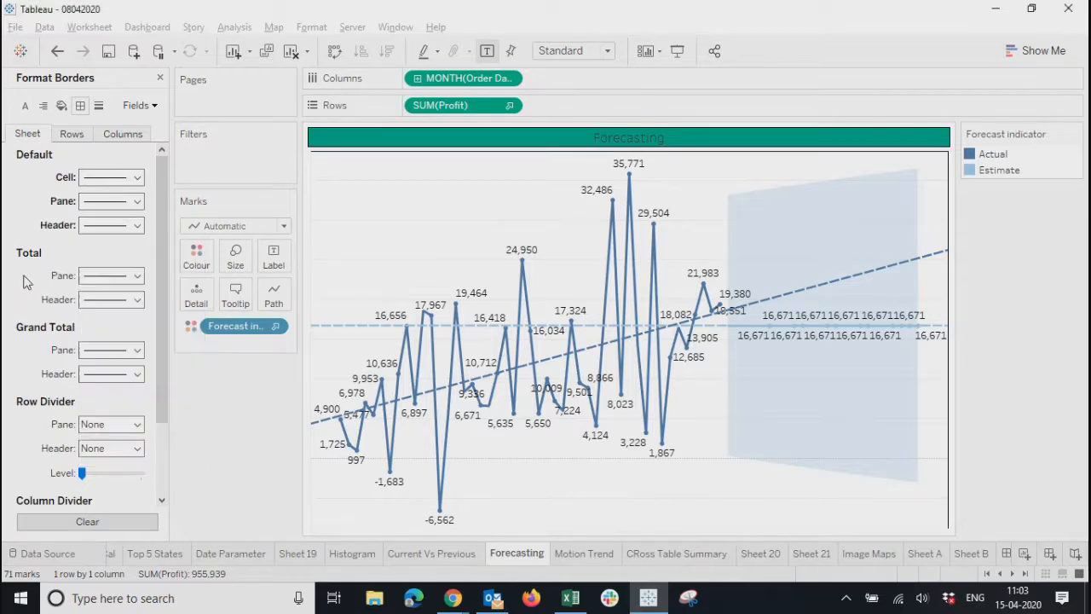
Set the Forecasting worksheet's row divider and column divider borders to a thin solid black line
scroll(94, 418, "down", 2)
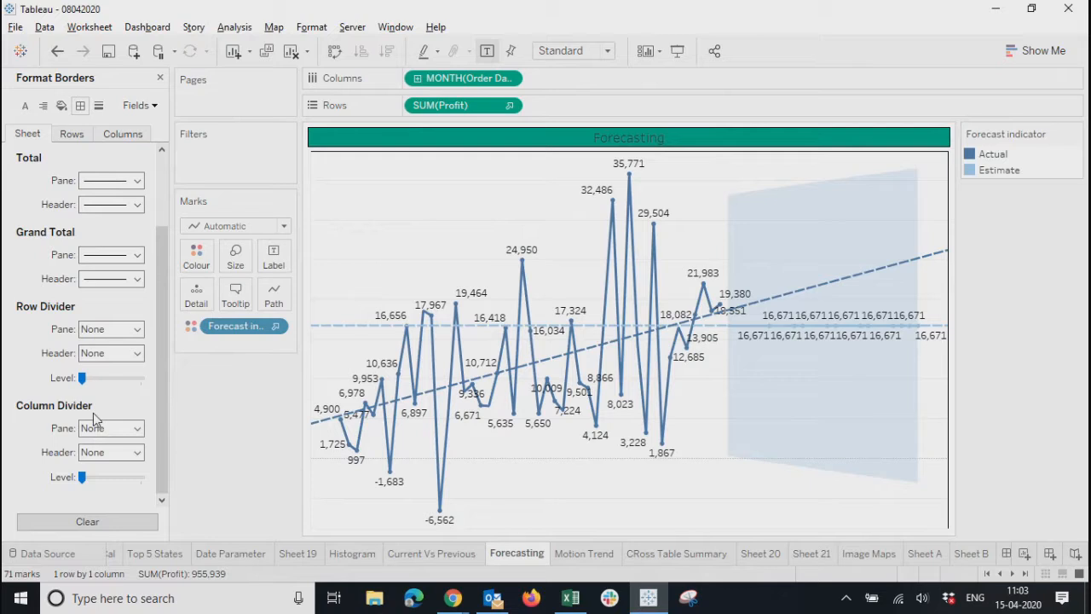
left_click(109, 329)
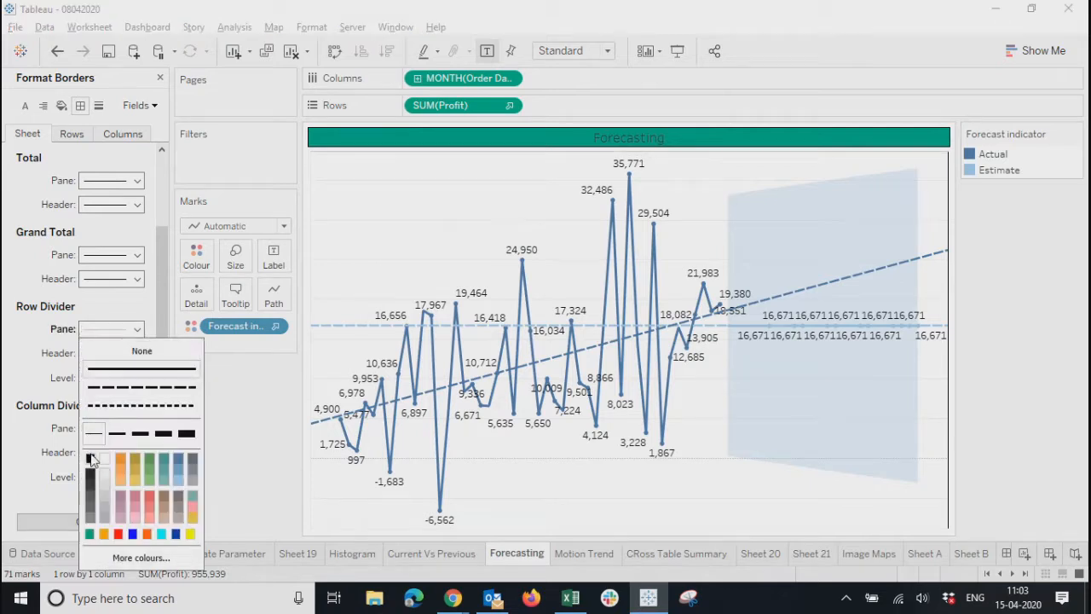
left_click(72, 356)
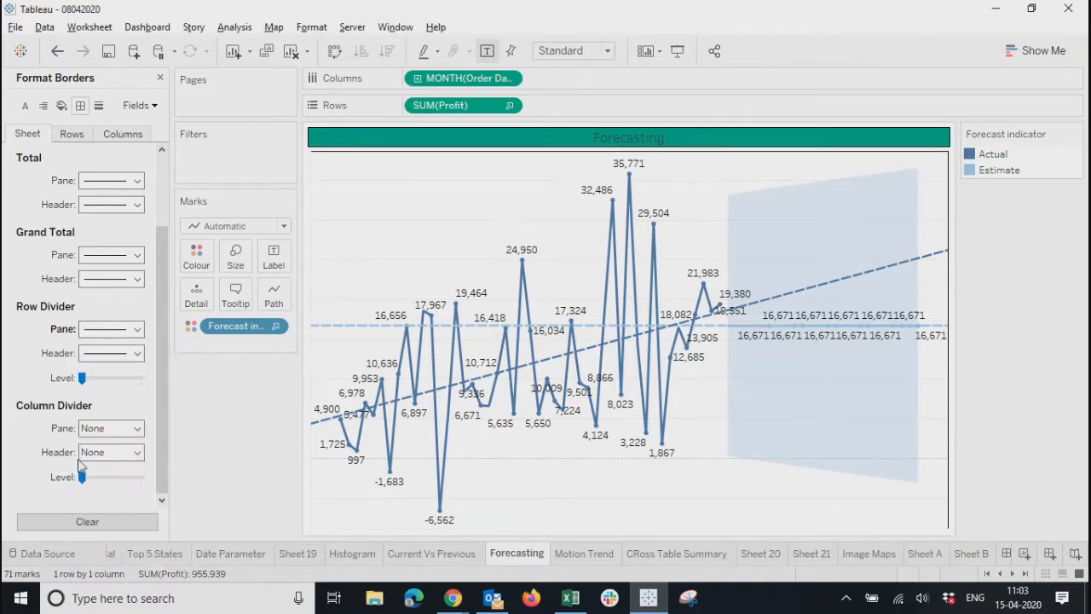
left_click(113, 428)
left_click(92, 310)
left_click(23, 414)
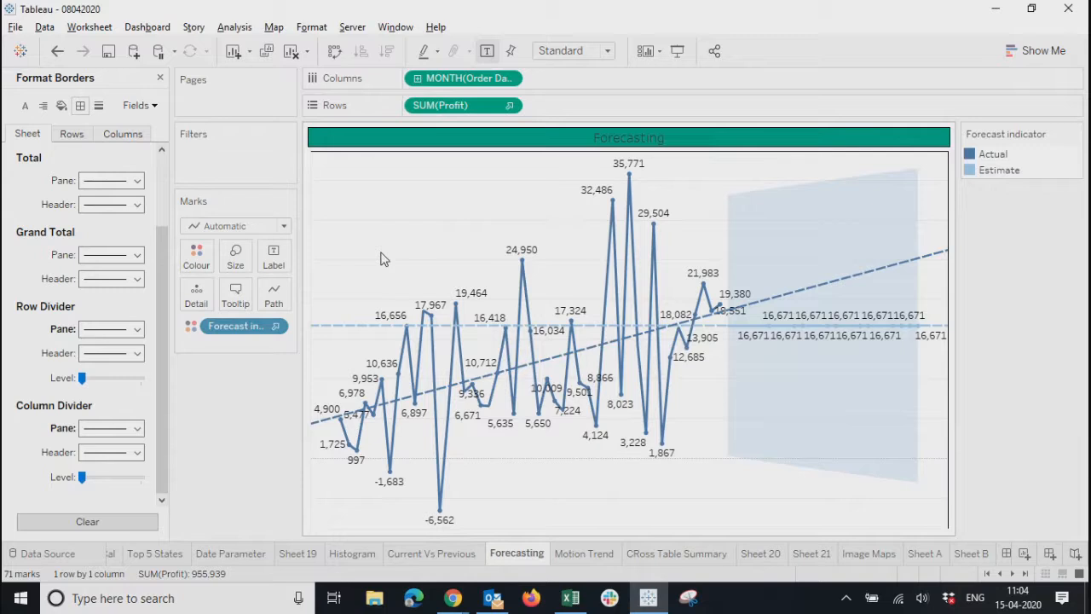
Set the Forecasting worksheet's axis ticks to a solid line and its axis rulers to a thin solid black line
left_click(98, 105)
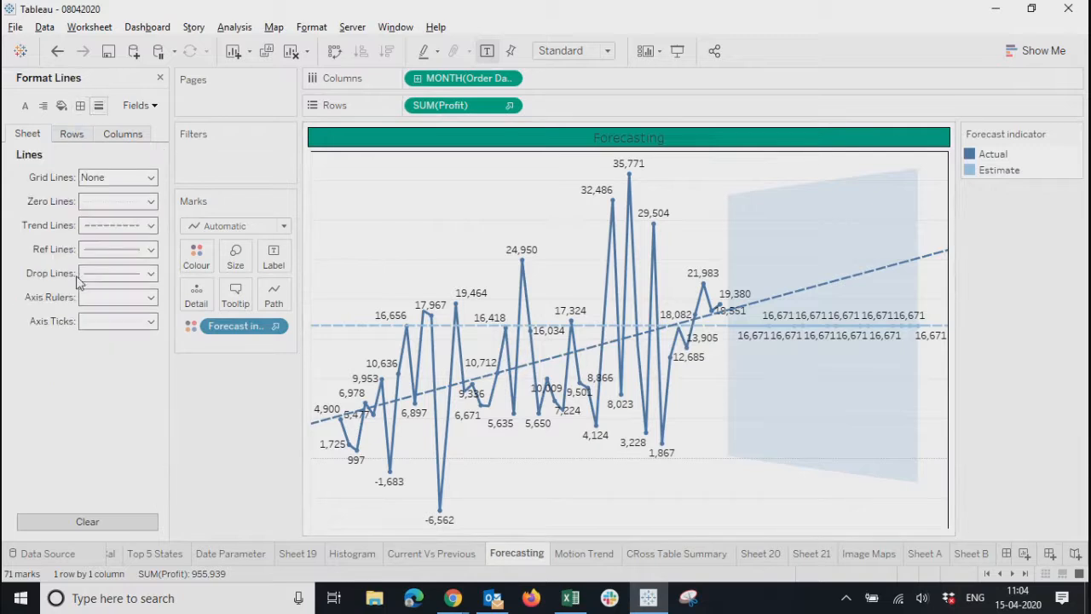
left_click(96, 323)
left_click(90, 360)
left_click(115, 298)
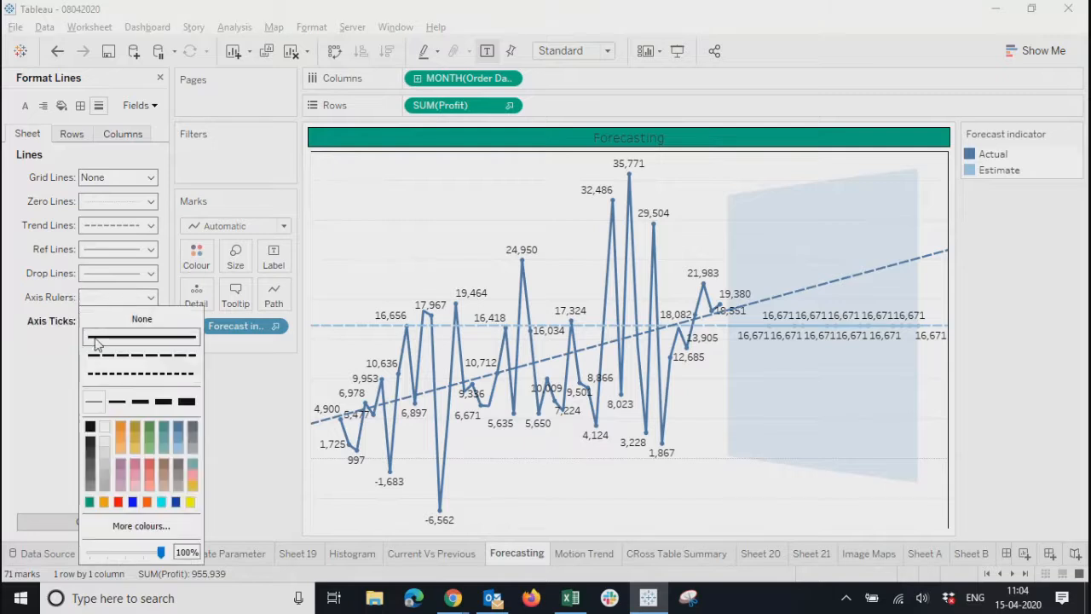
left_click(90, 426)
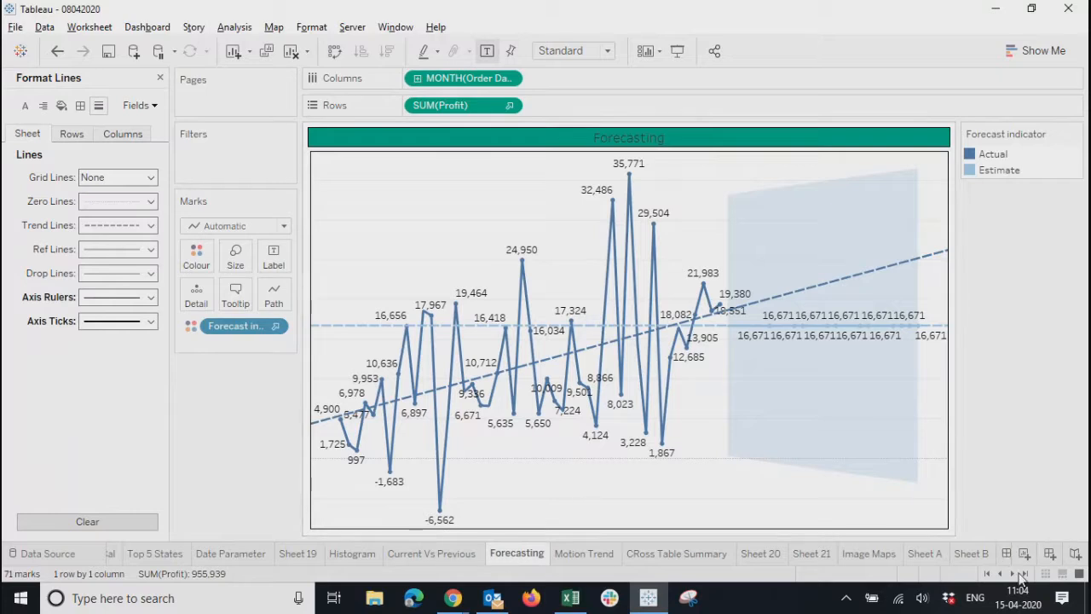
Return to Dashboard 1 and check the bordered Forecasting chart in presentation mode
left_click(1025, 574)
left_click(974, 550)
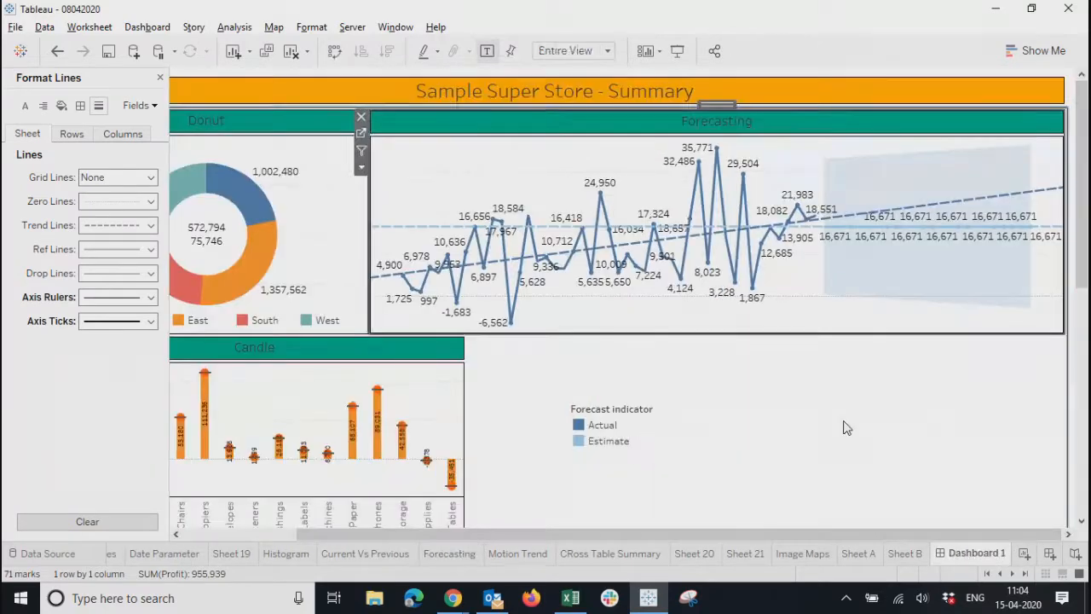
left_click(675, 53)
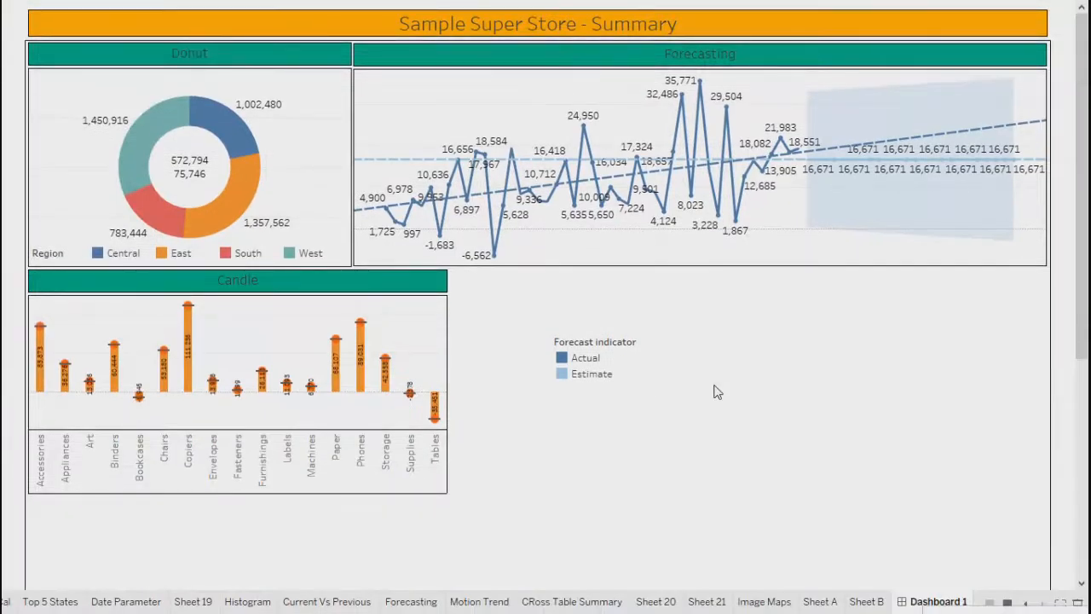
key("Escape")
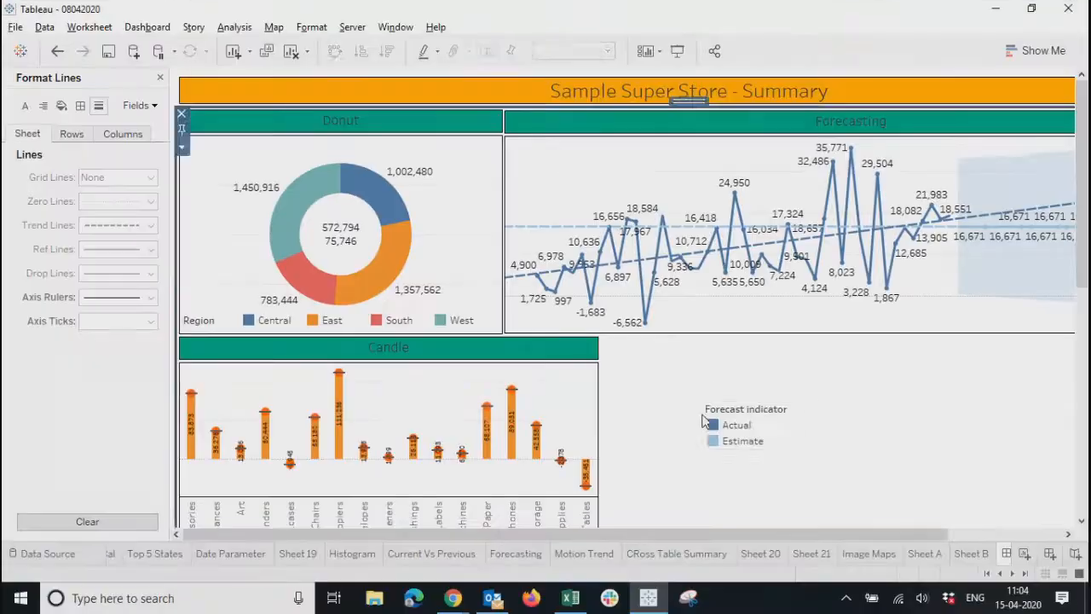
Centre the title text of the floating Forecast indicator legend
right_click(688, 367)
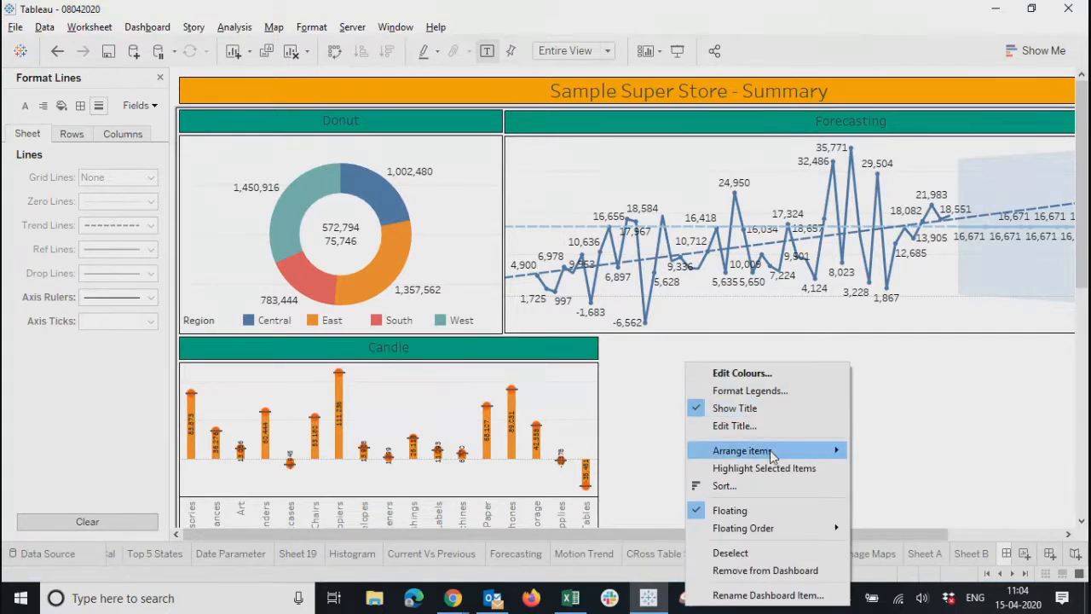
left_click(801, 351)
left_click(744, 416)
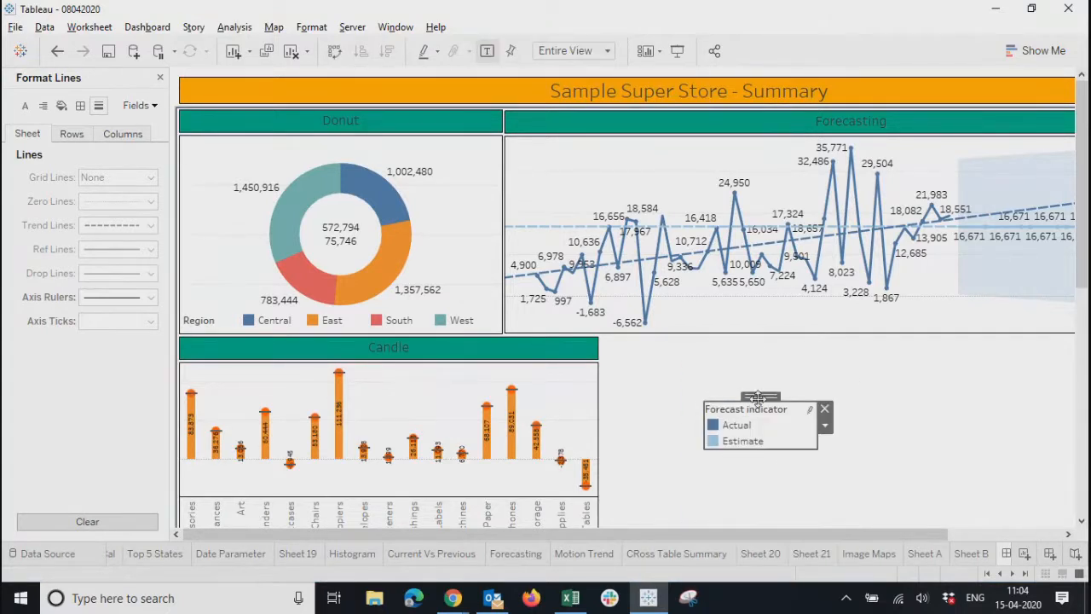
left_click_drag(759, 397, 697, 370)
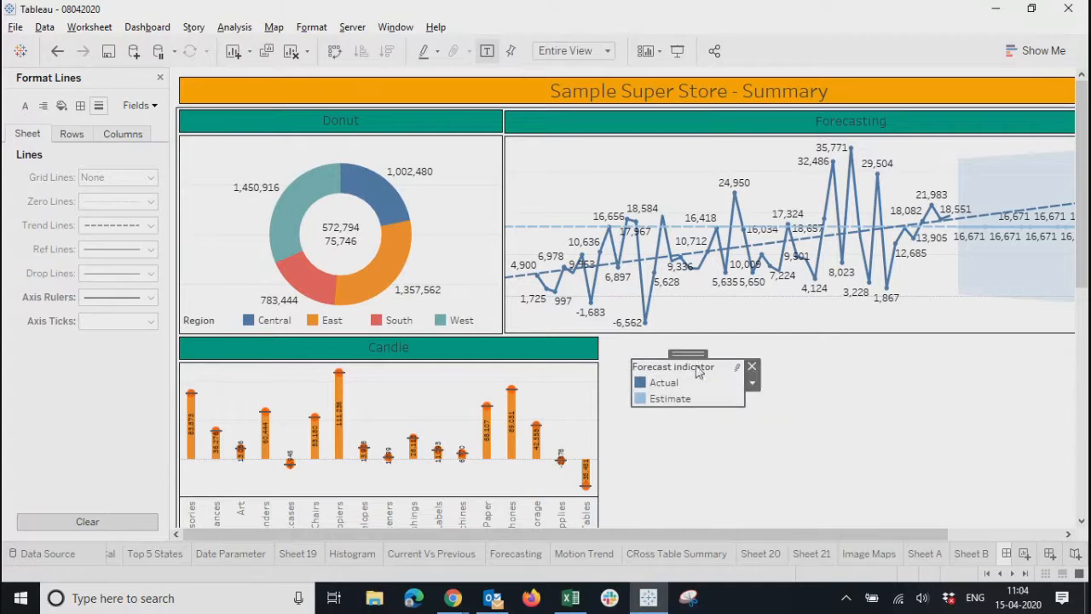
left_click(751, 386)
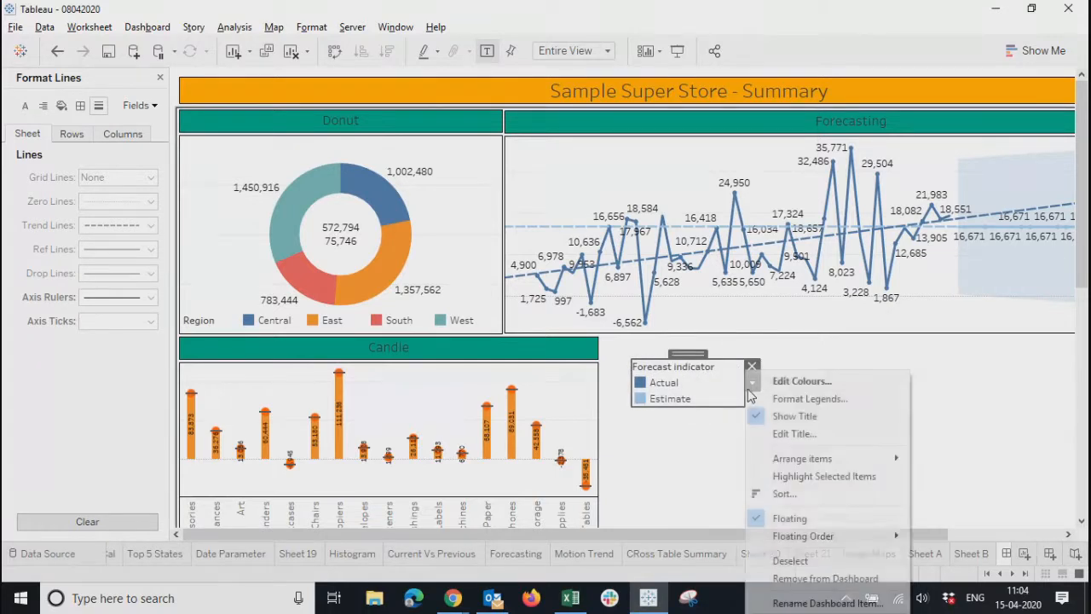
double_click(686, 368)
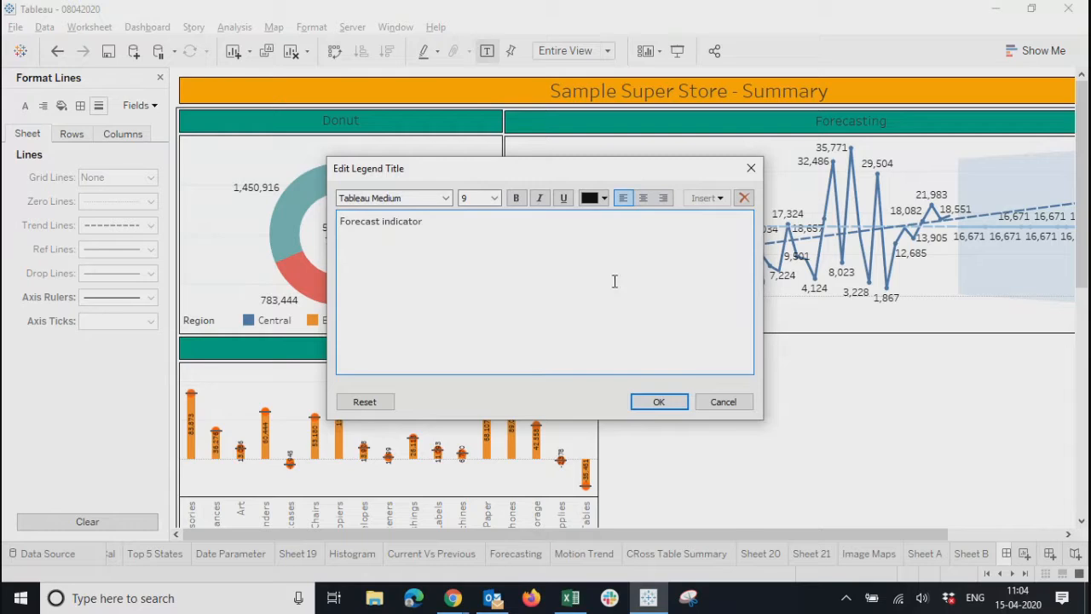
left_click(643, 198)
left_click(658, 401)
Move the Forecast indicator legend into the Forecasting chart's upper-left corner and preview the dashboard in presentation mode
left_click_drag(677, 358, 565, 146)
left_click(692, 381)
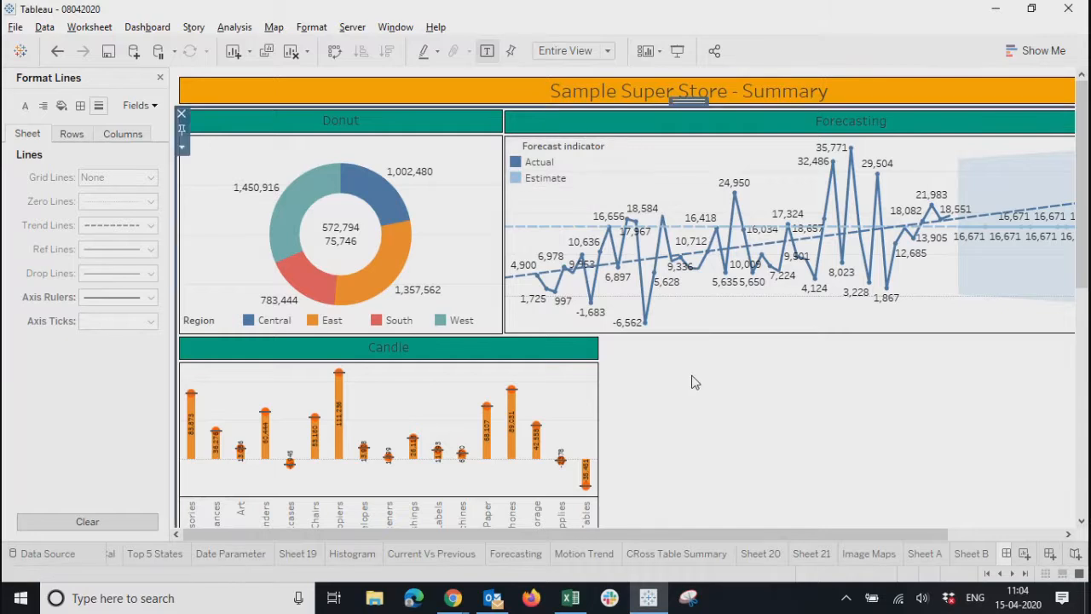
left_click(677, 50)
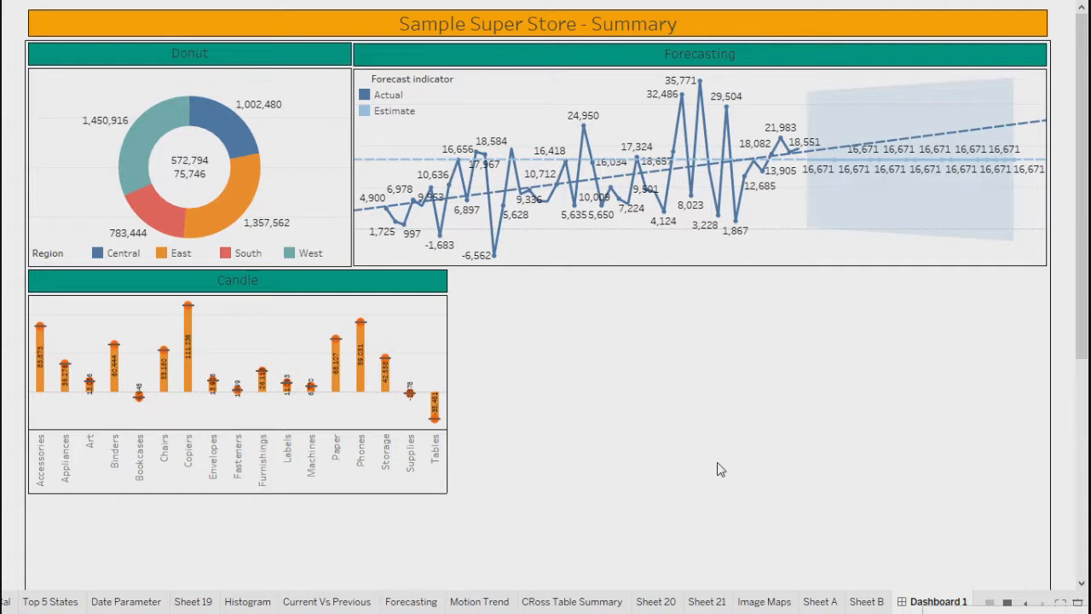
key("Escape")
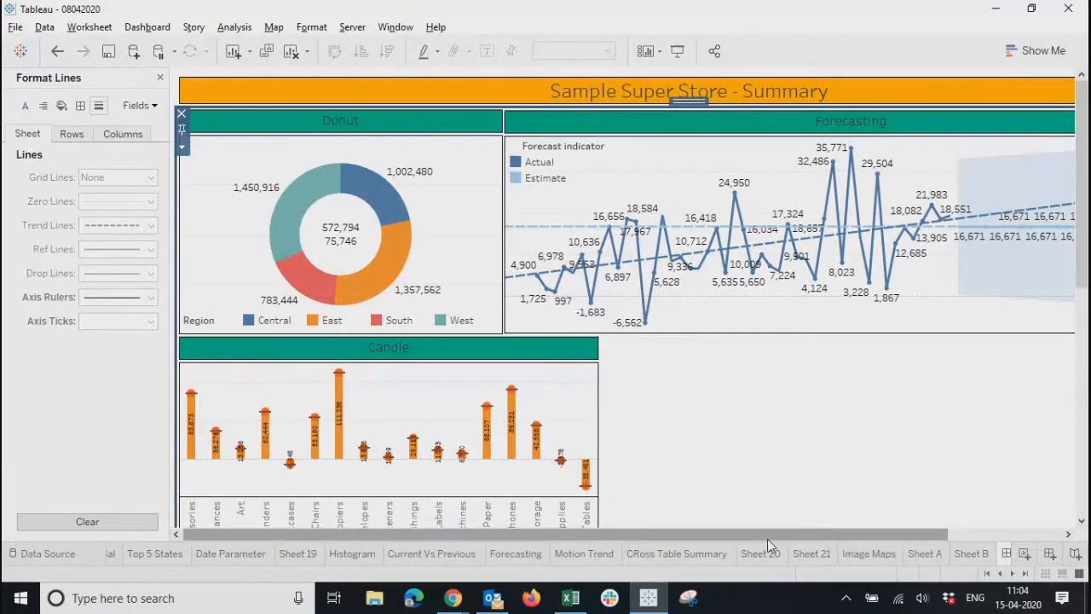
Narrow the Forecasting chart from its right edge to a little over half its width
left_click_drag(767, 534, 976, 517)
left_click(807, 322)
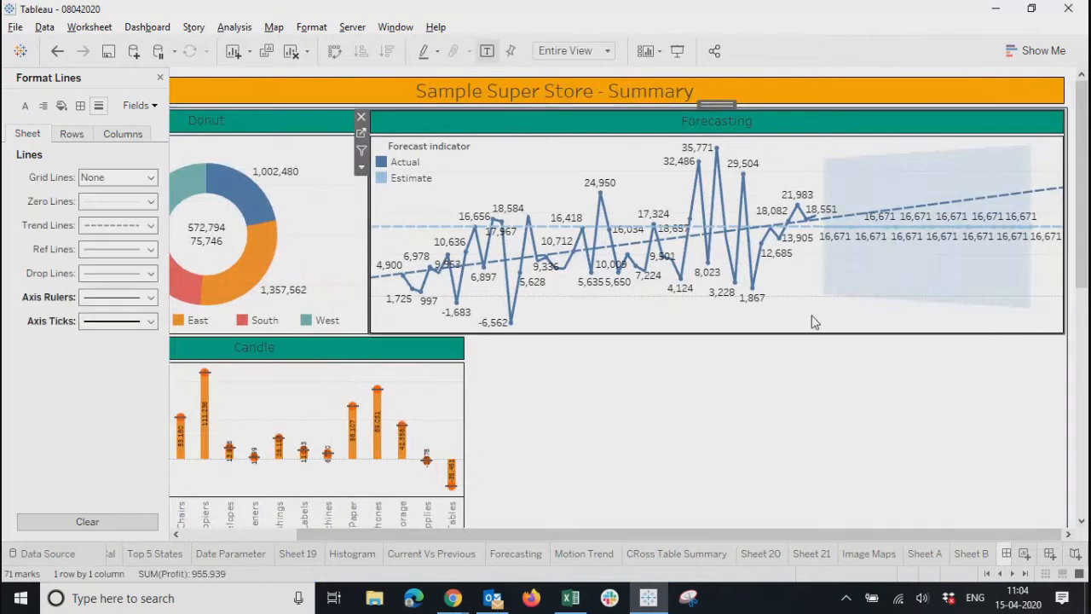
right_click(860, 269)
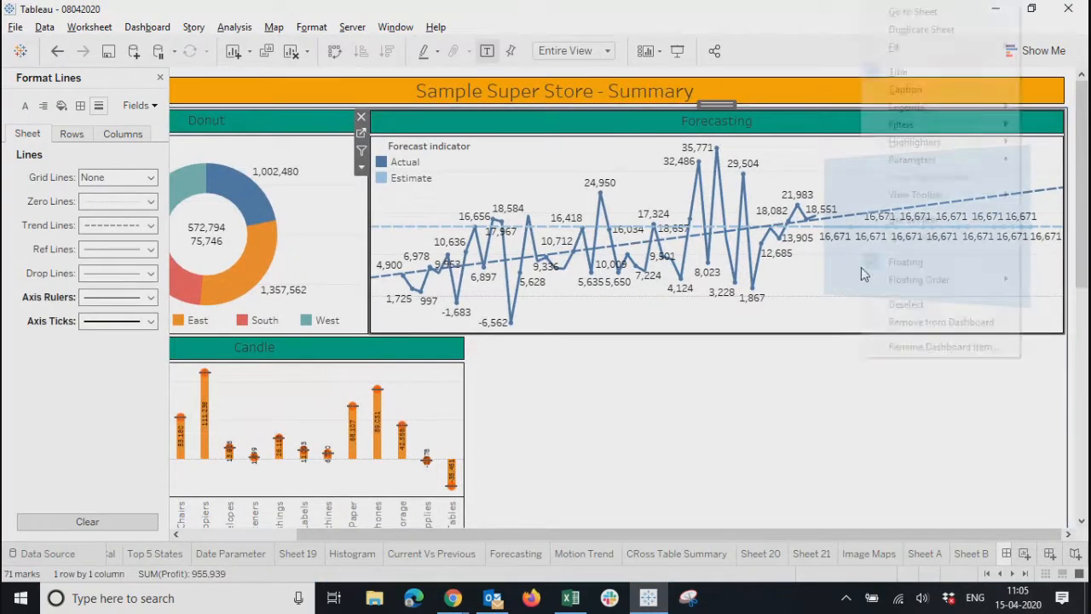
left_click(814, 314)
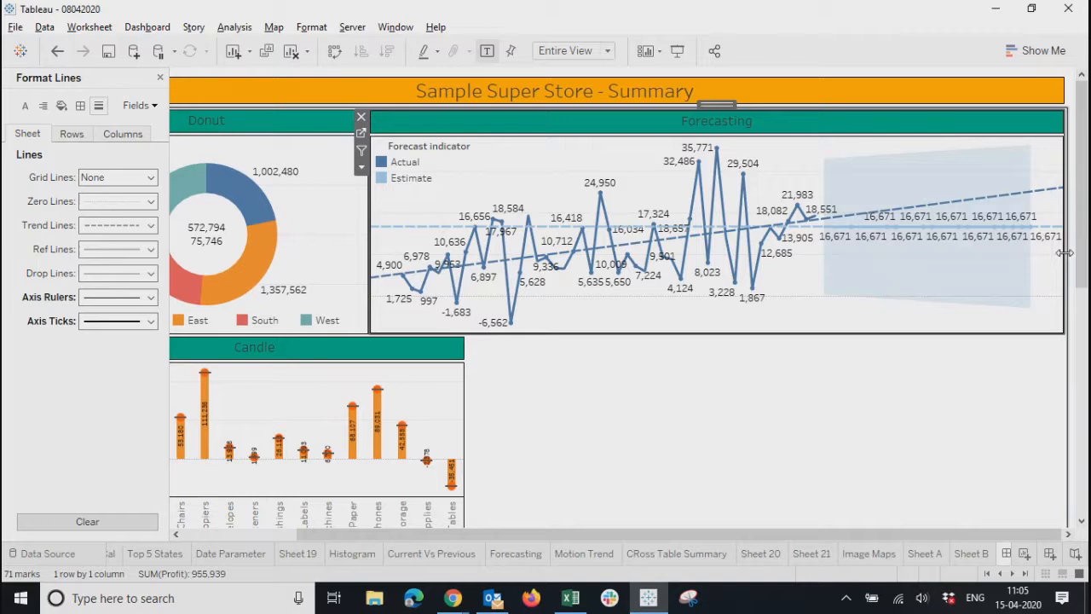
left_click_drag(1064, 252, 760, 297)
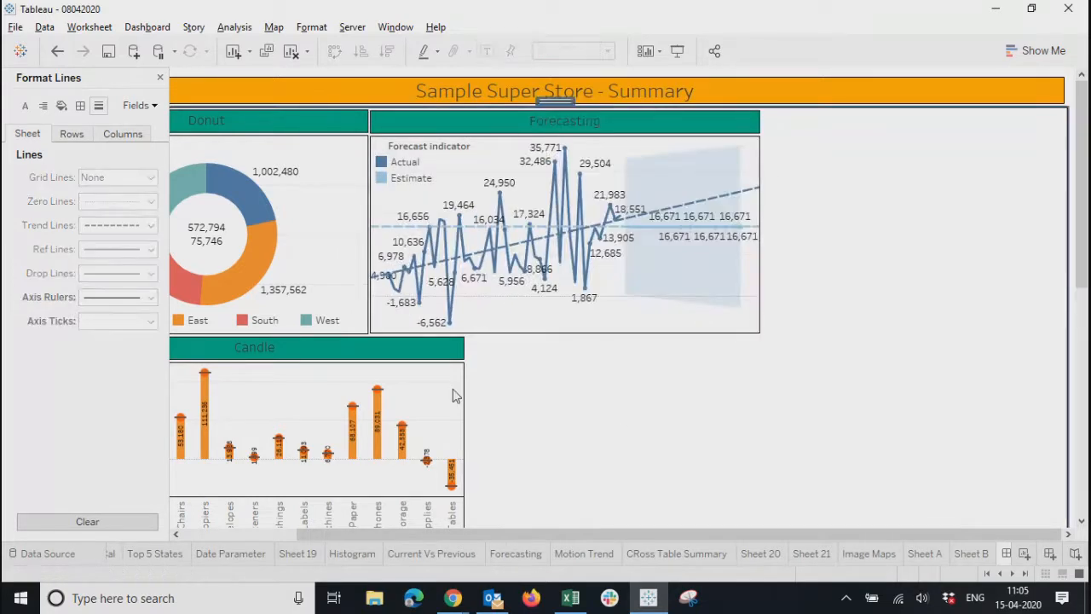
Add the Bubbles sheet to the dashboard as a floating chart and remove its City colour legend
left_click(159, 79)
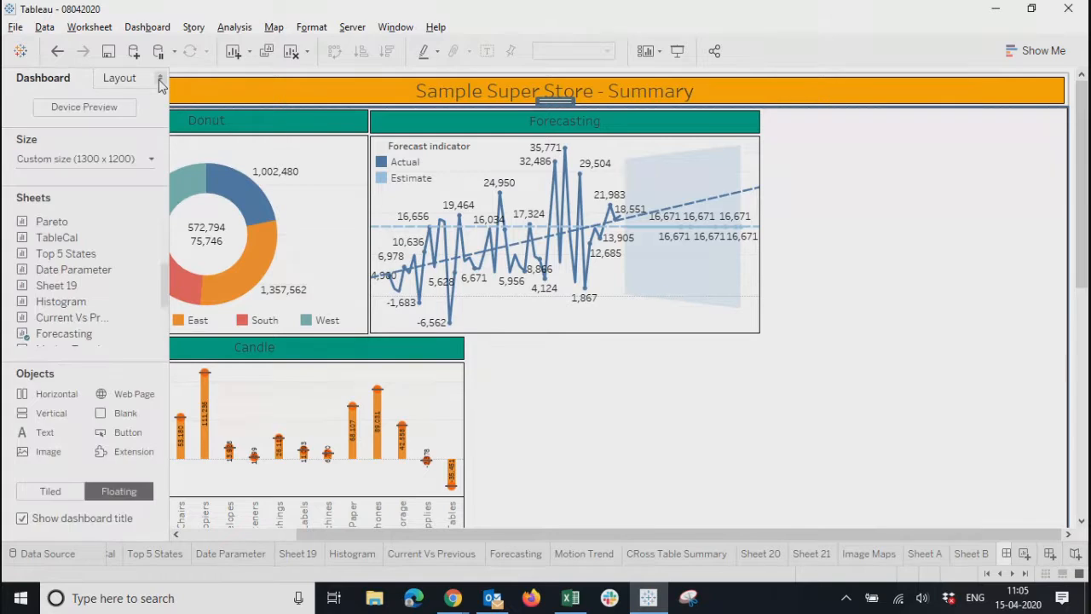
mouse_move(51, 227)
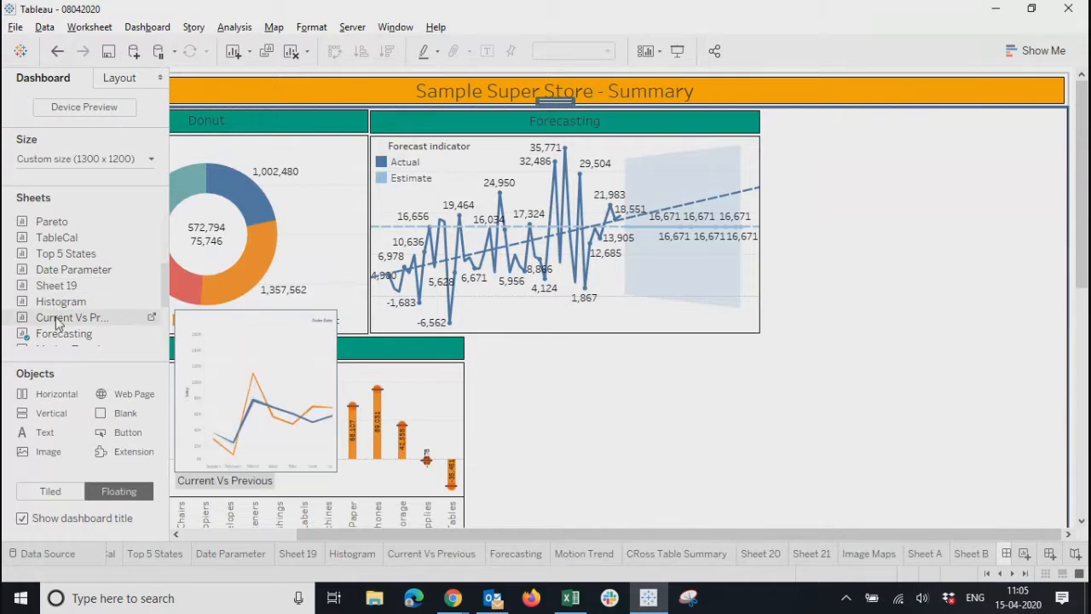
scroll(57, 321, "down", 3)
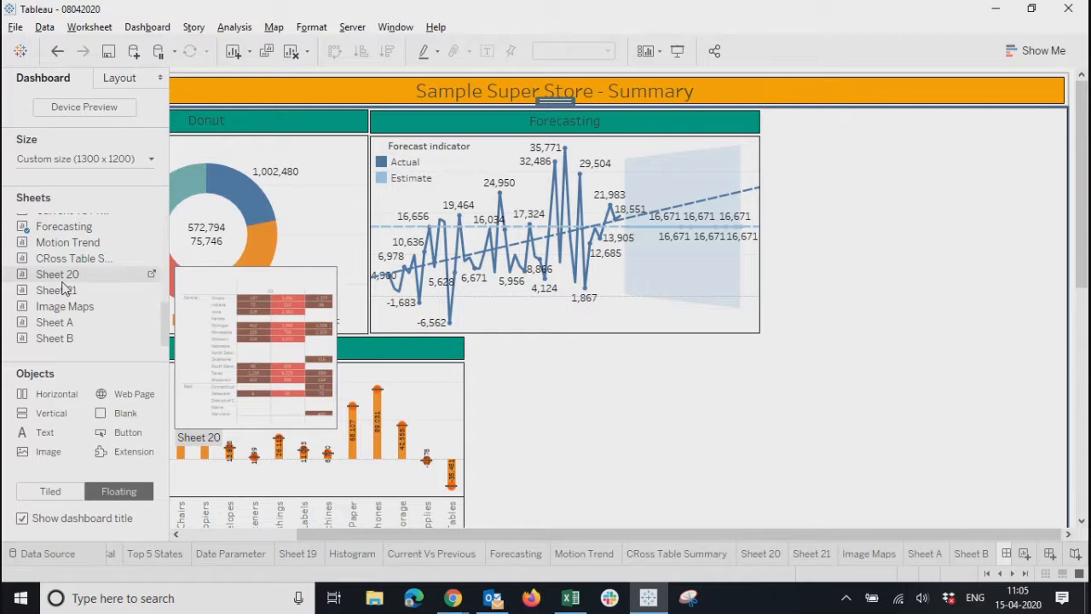
scroll(77, 311, "up", 2)
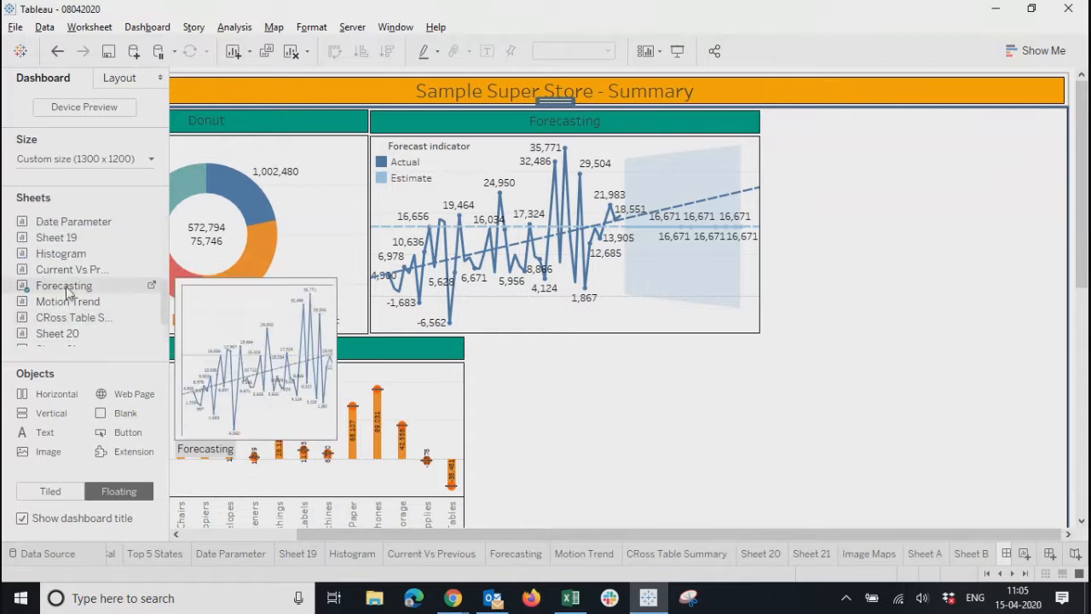
scroll(65, 265, "up", 5)
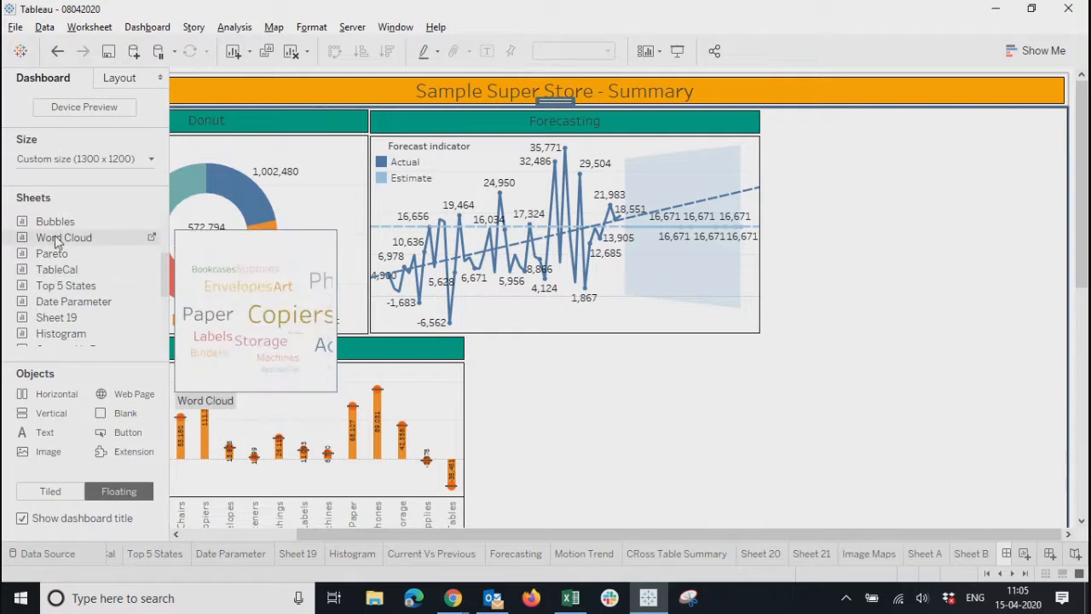
right_click(56, 222)
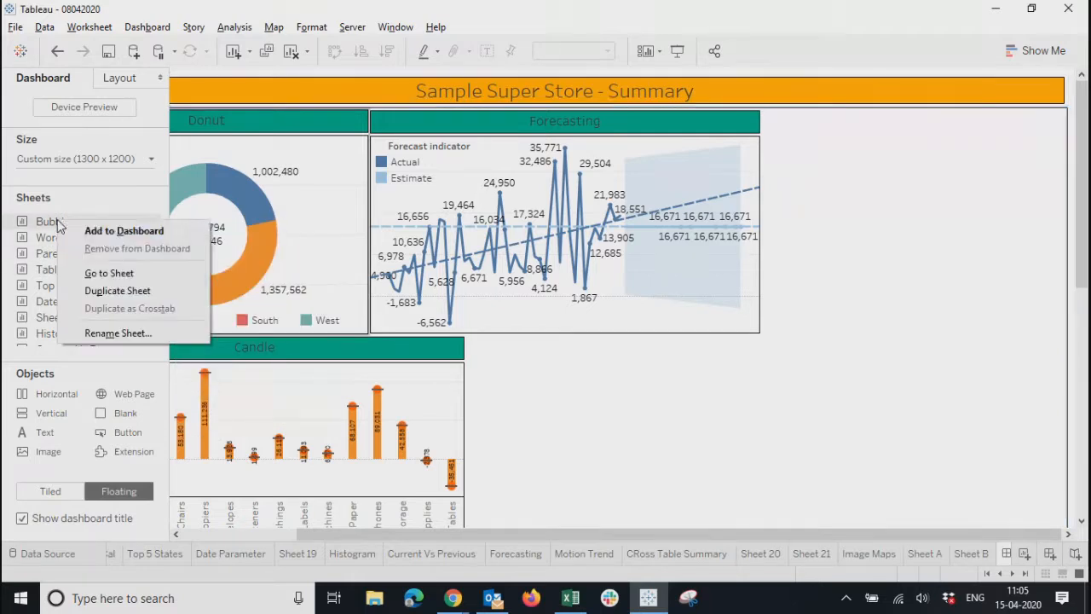
left_click(120, 231)
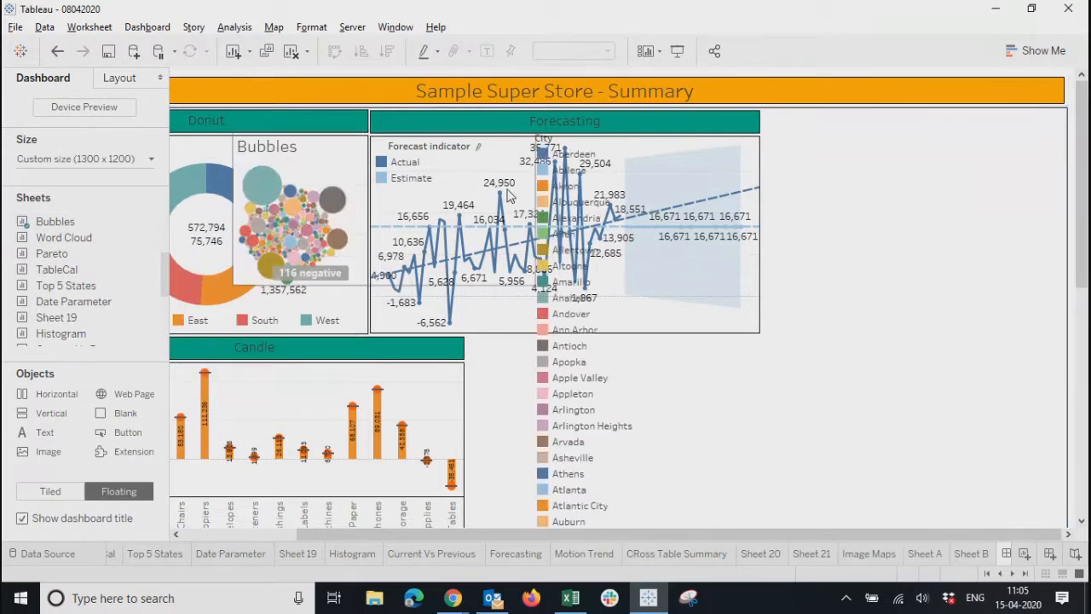
left_click(653, 139)
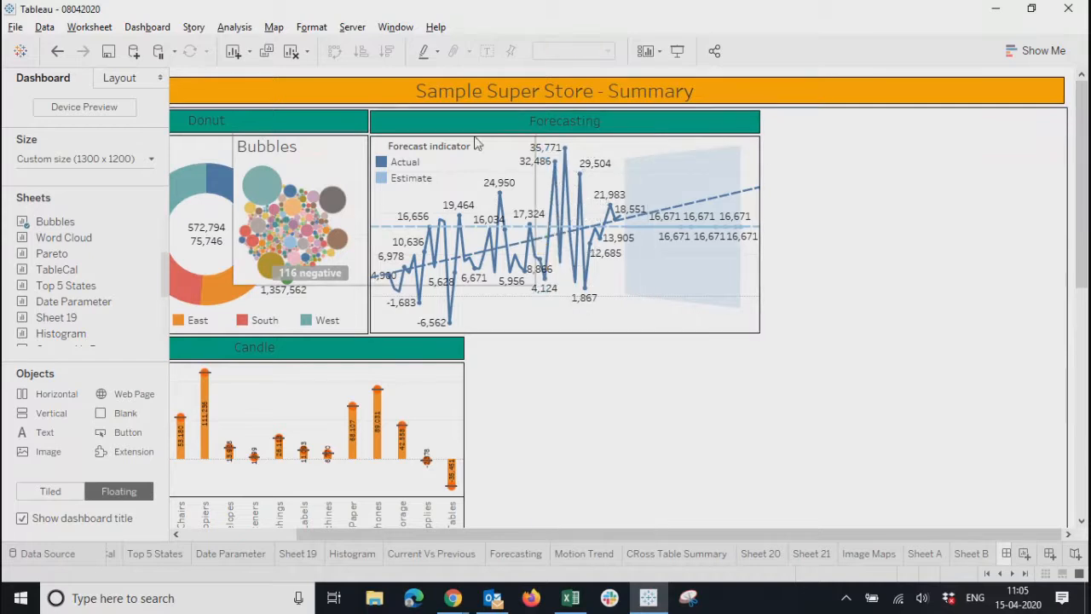
Move the Bubbles chart into the empty area beside Forecasting and extend its lower edge to match the Forecasting chart's height
left_click(290, 147)
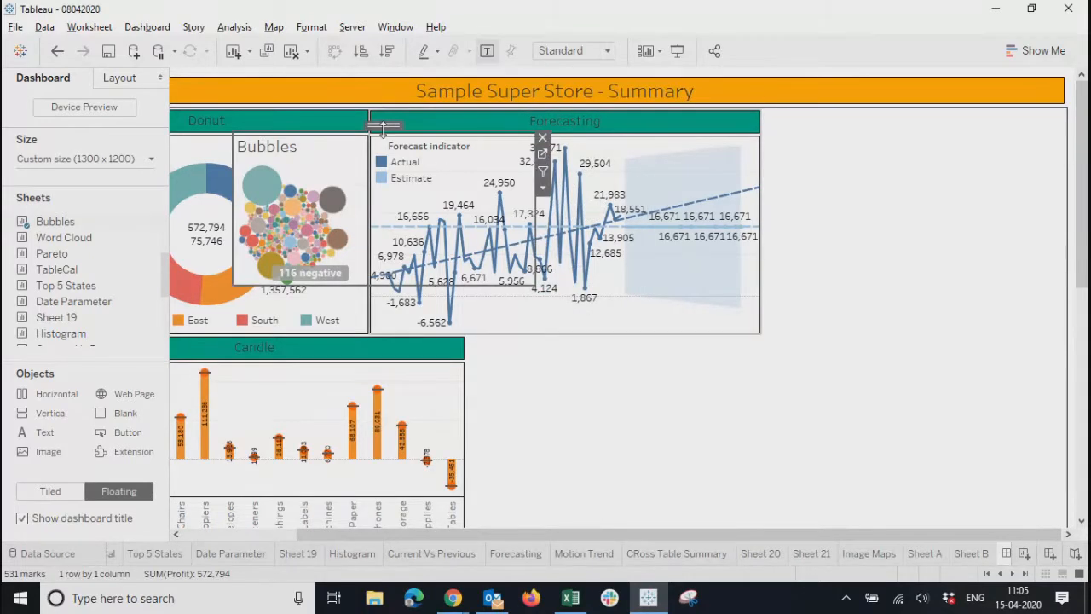
left_click_drag(383, 124, 915, 115)
left_click_drag(941, 266, 939, 331)
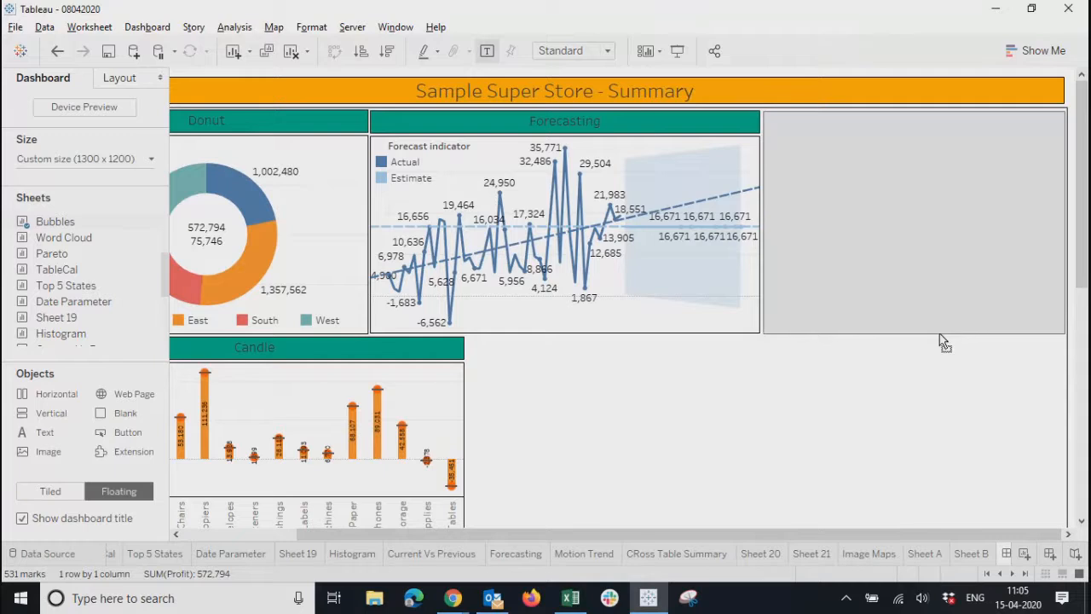
left_click(849, 417)
Set the Bubbles chart title to font size 12 and centre it
double_click(837, 128)
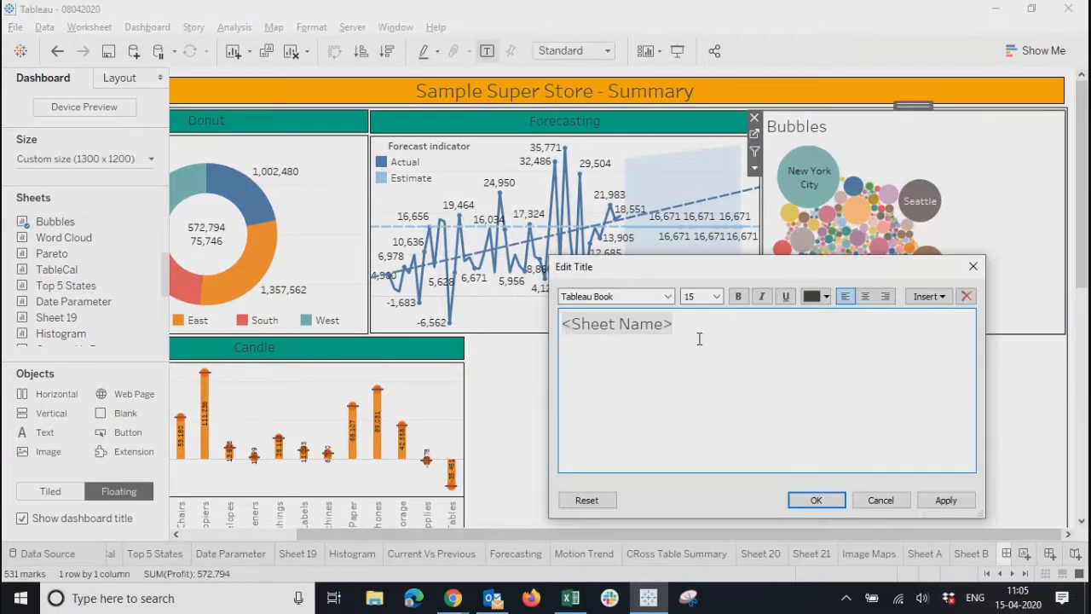
key("ctrl+a")
left_click(719, 296)
left_click(689, 356)
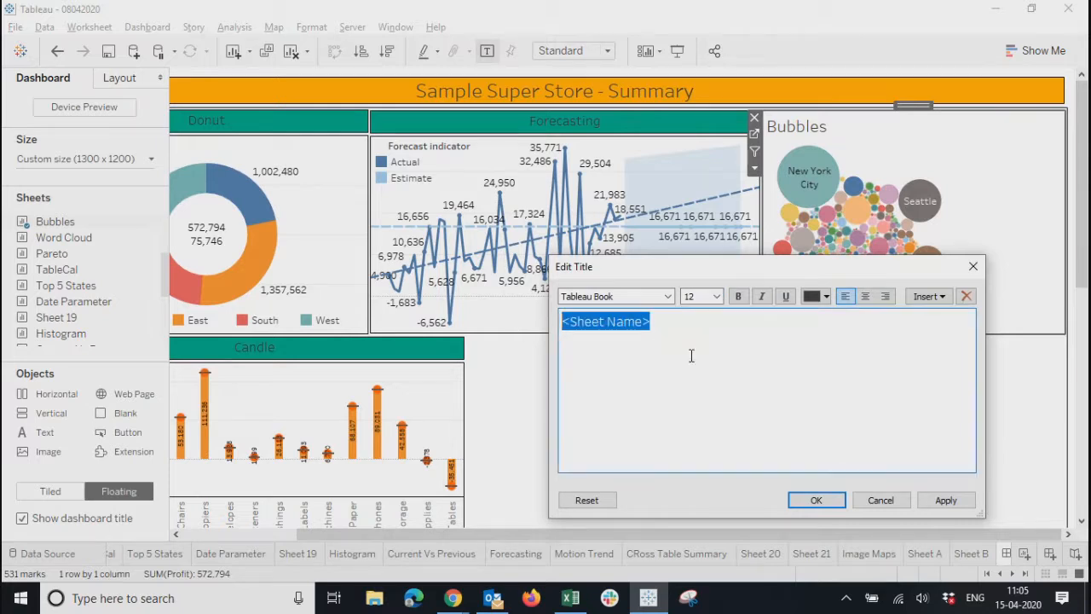
left_click(865, 298)
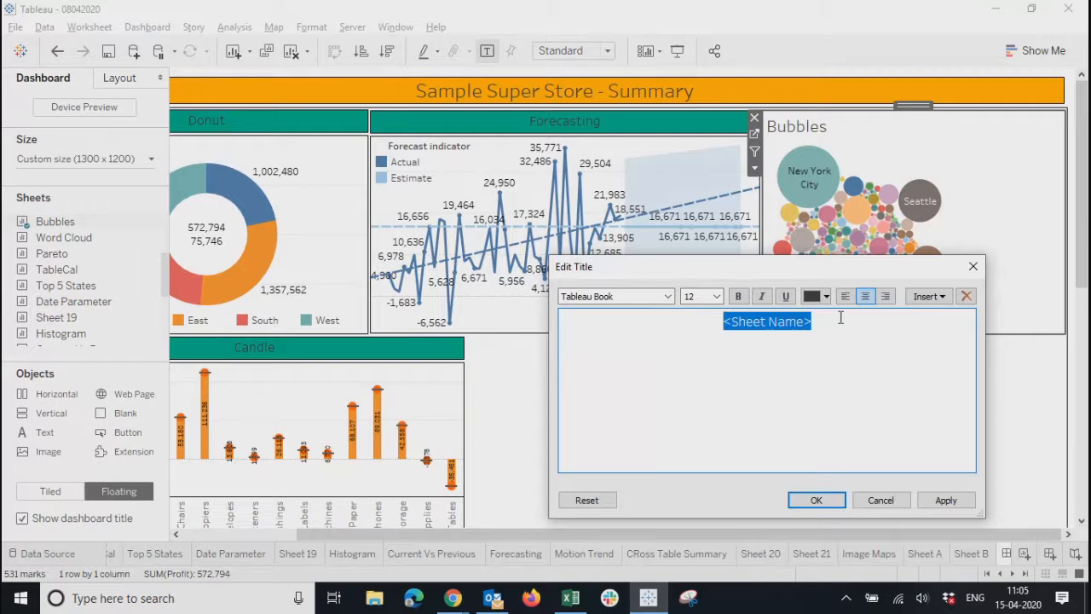
left_click(821, 505)
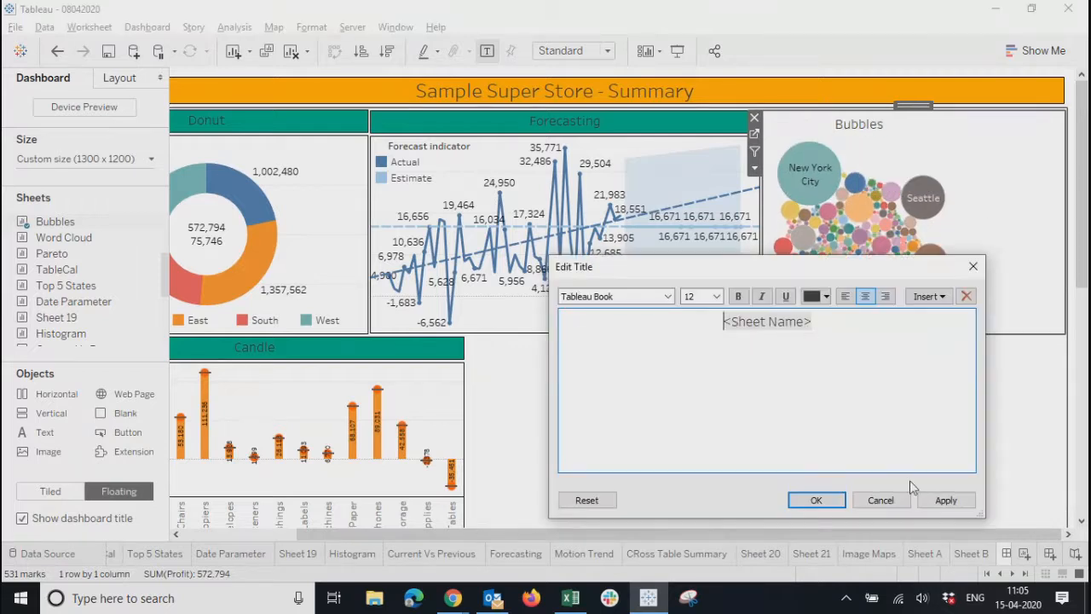
left_click(886, 497)
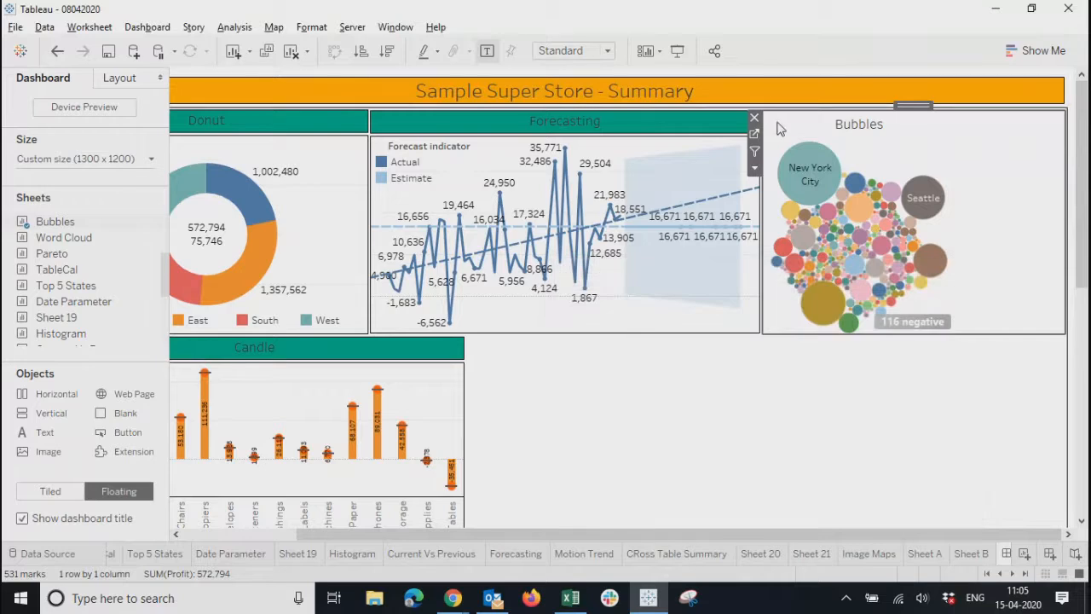
Shade the Bubbles chart title with the same green as the other chart titles
left_click(755, 168)
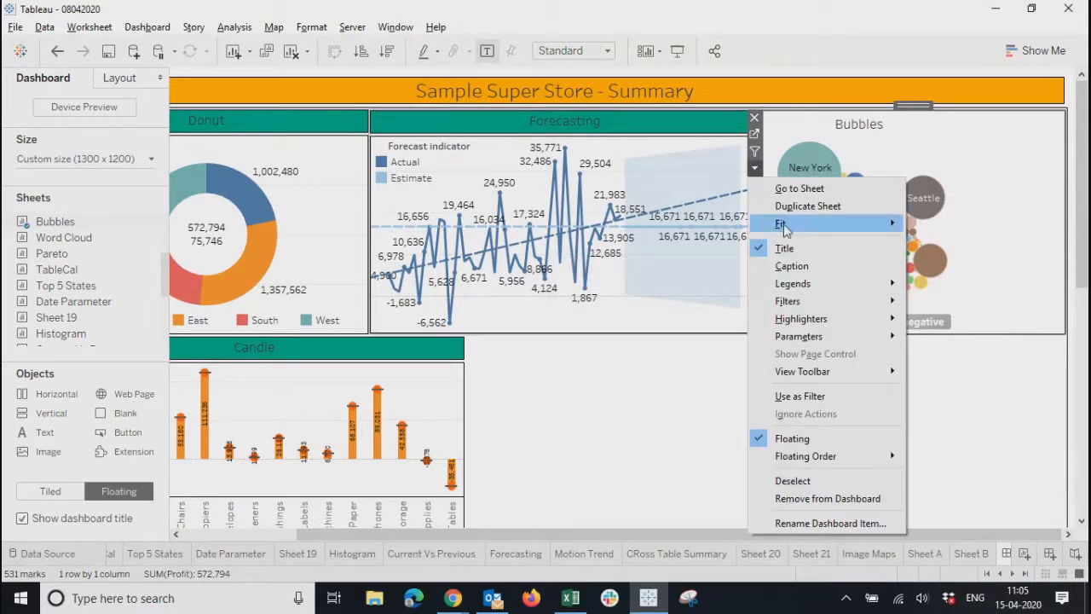
right_click(677, 412)
left_click(903, 126)
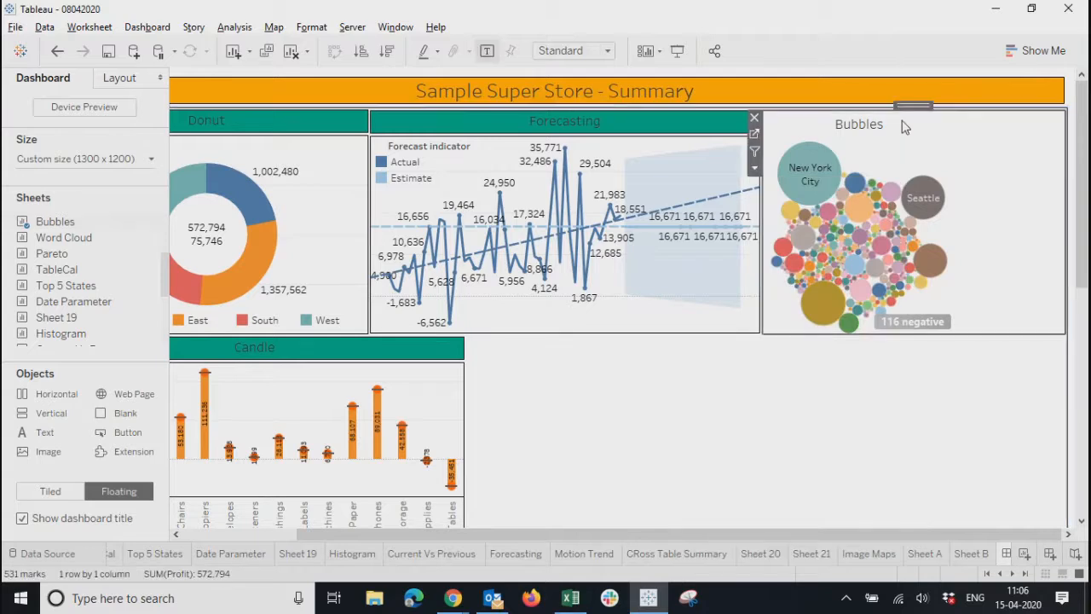
right_click(905, 126)
left_click(948, 188)
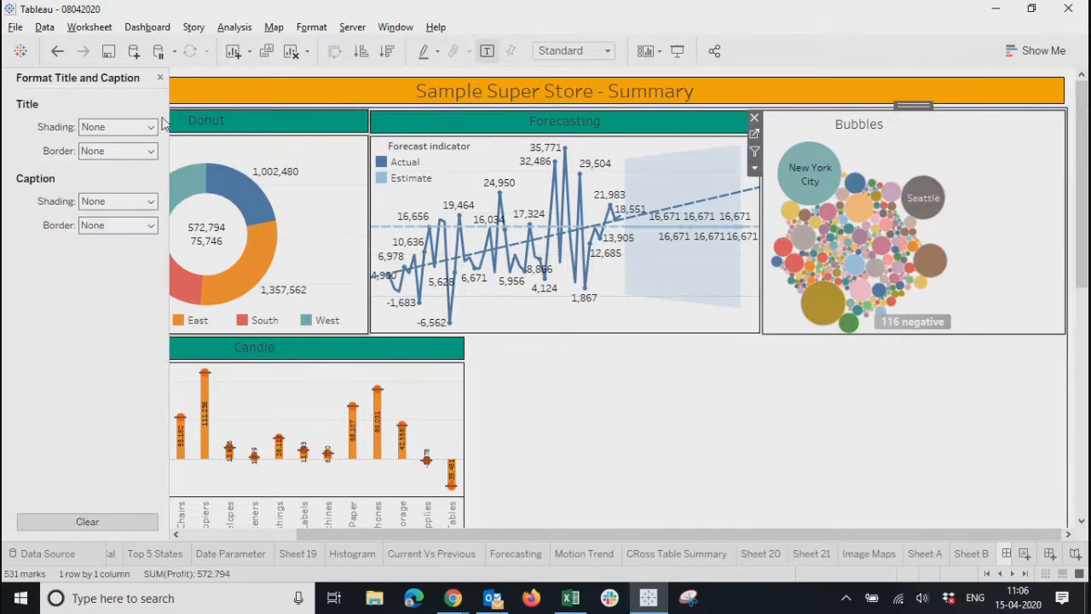
left_click(128, 127)
left_click(90, 241)
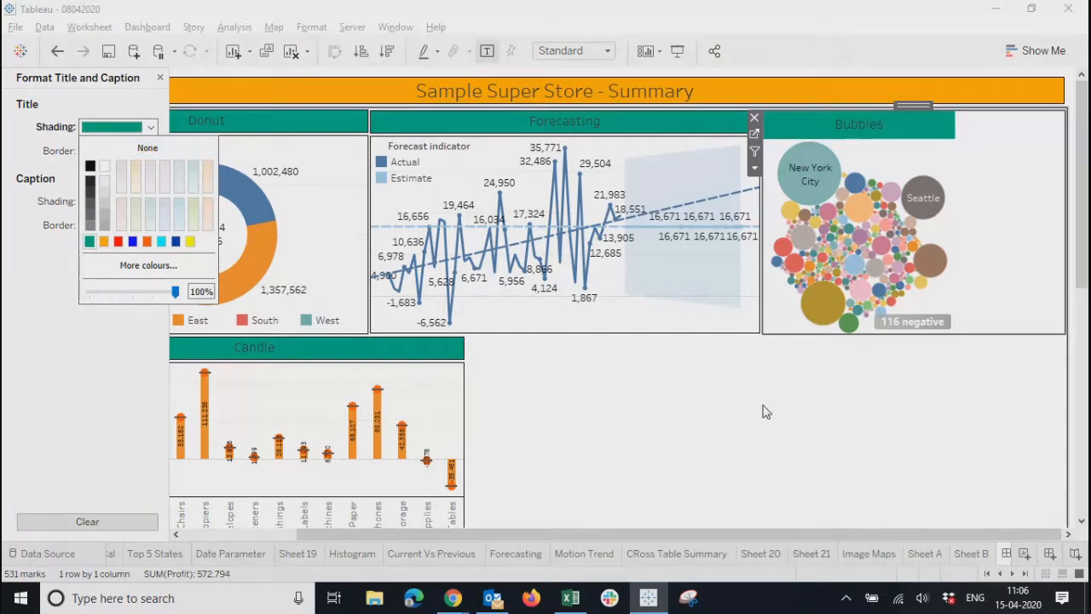
left_click(555, 362)
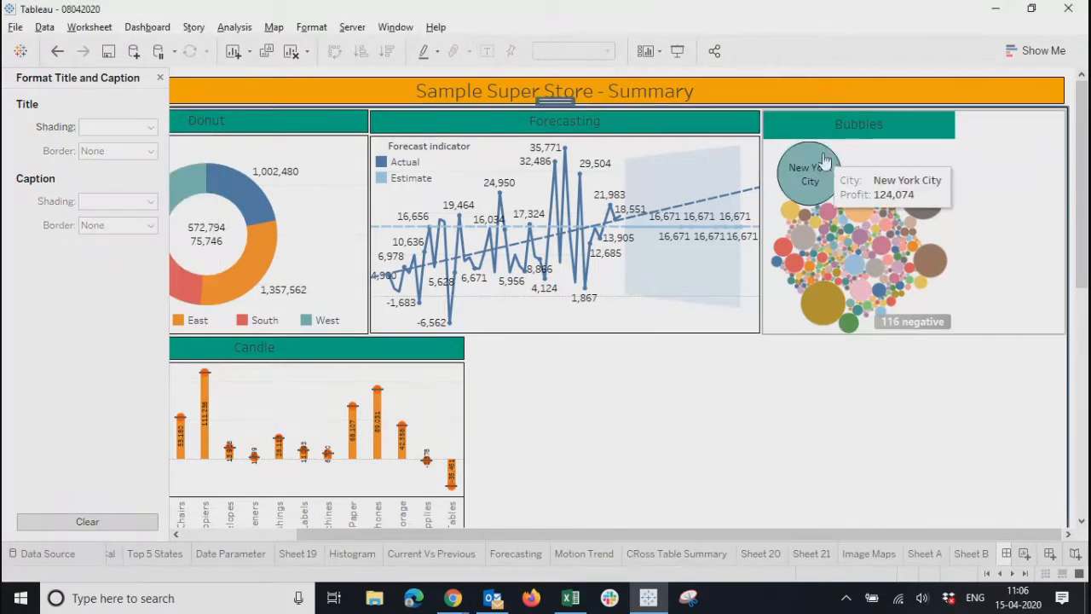
Give the Bubbles chart title a solid border in the thinnest line weight
left_click(843, 127)
right_click(843, 127)
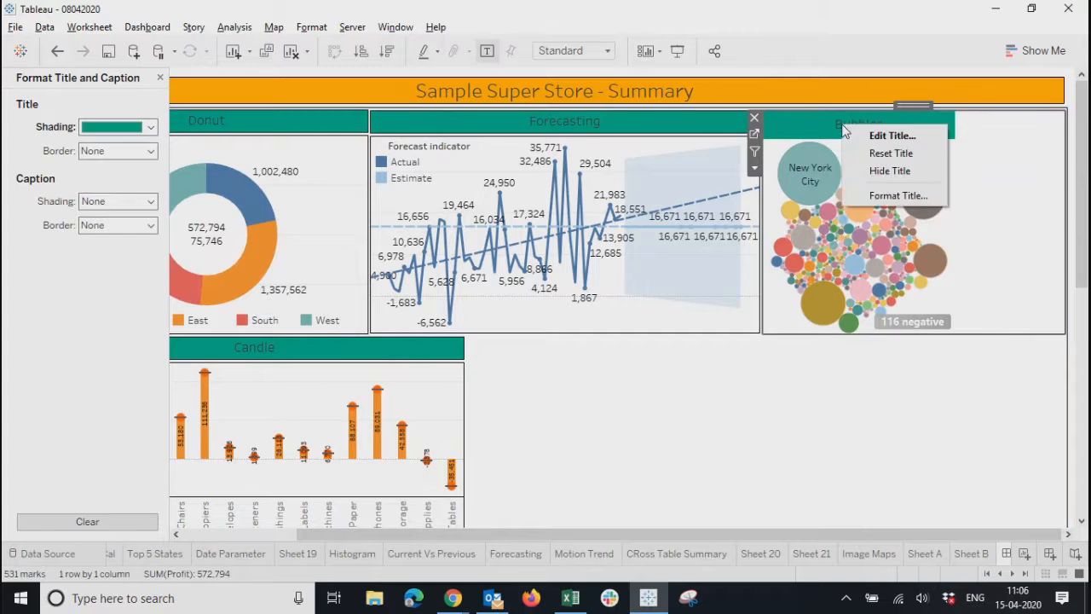
left_click(897, 195)
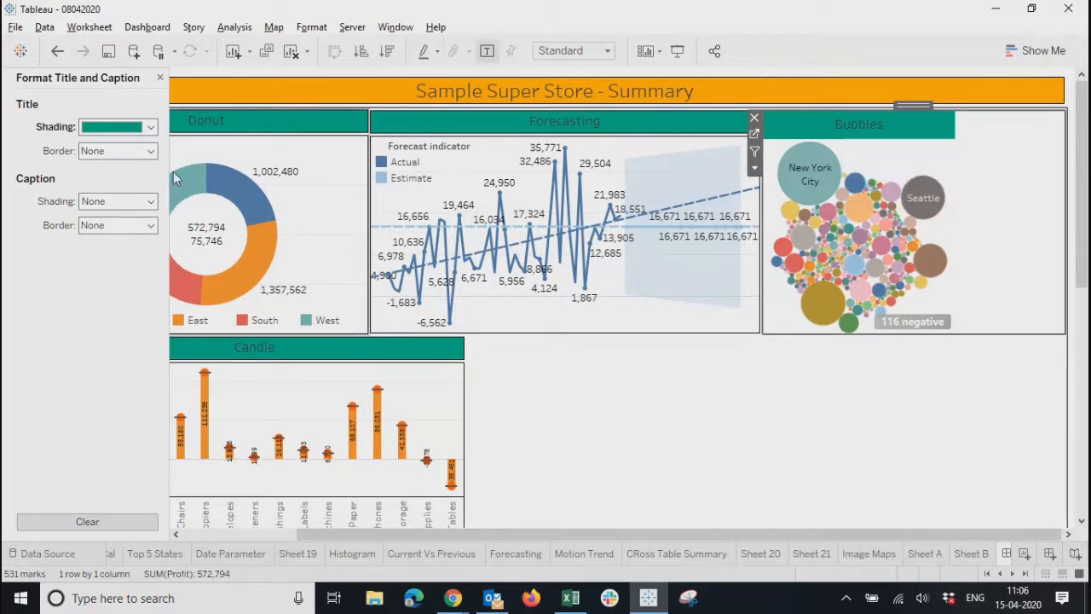
left_click(98, 151)
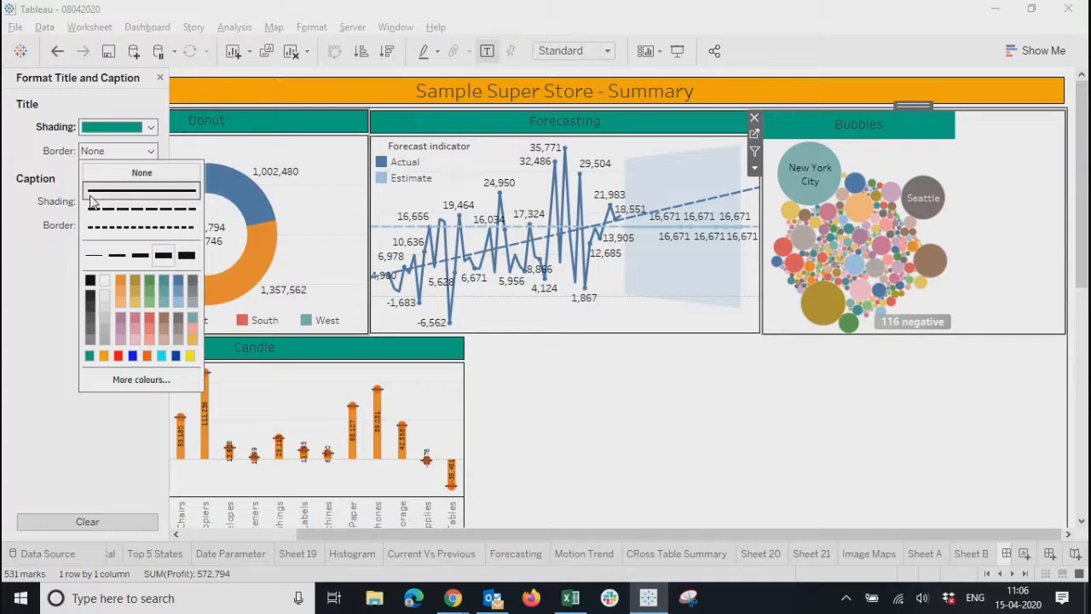
left_click(93, 254)
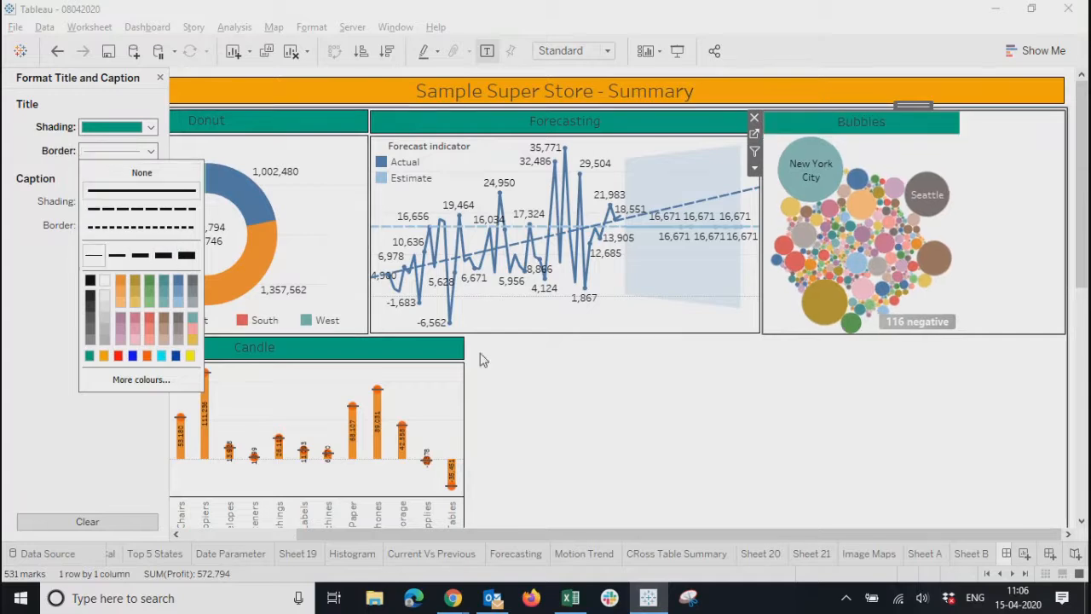
left_click(656, 396)
Fit the Bubbles chart to Entire View and preview the dashboard in presentation mode
left_click(743, 175)
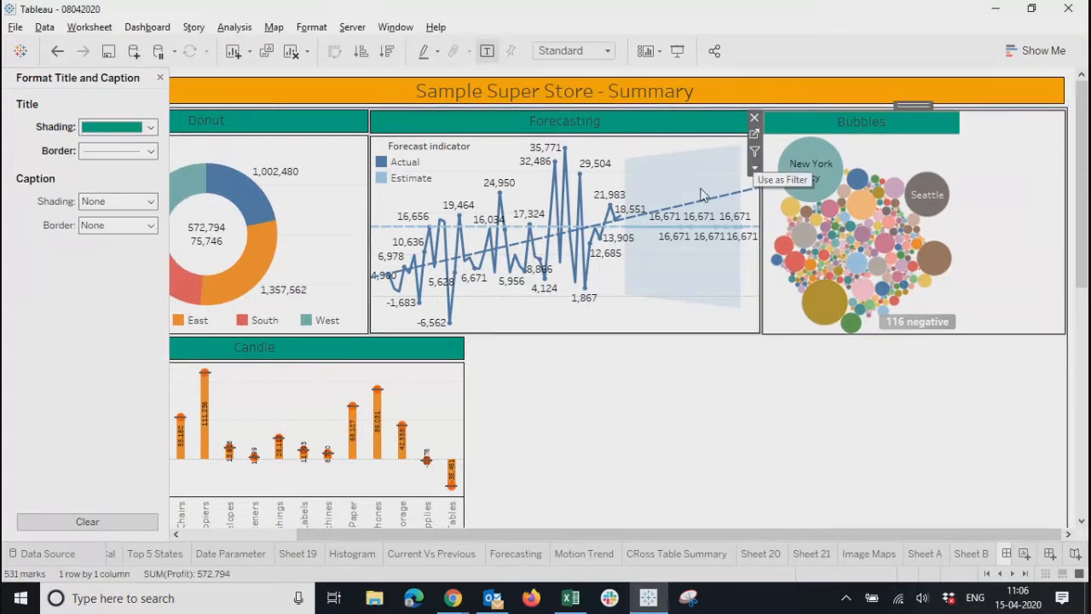
left_click(754, 168)
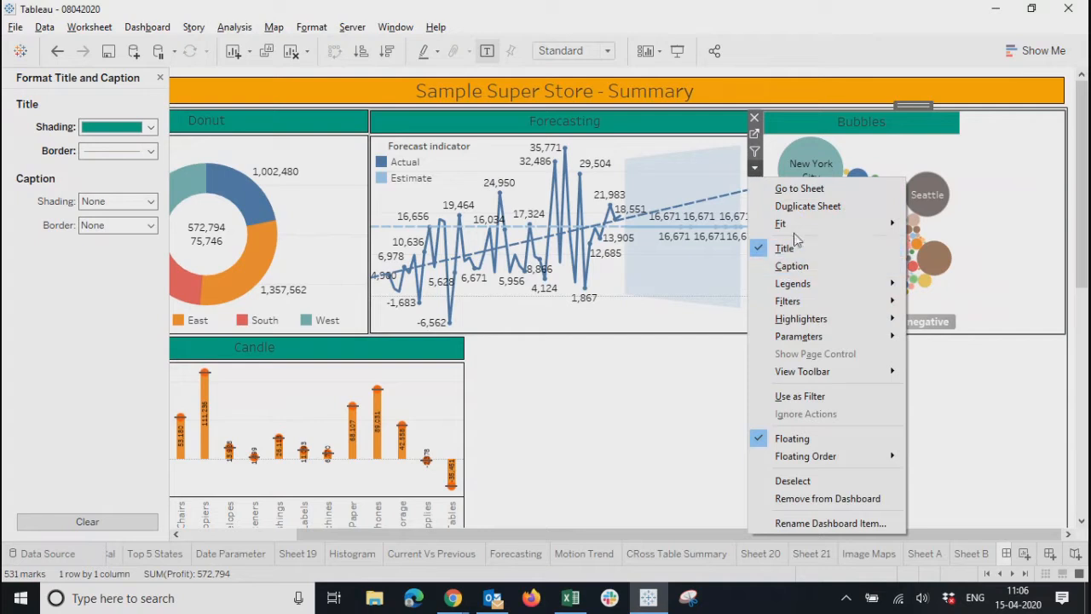
mouse_move(792, 228)
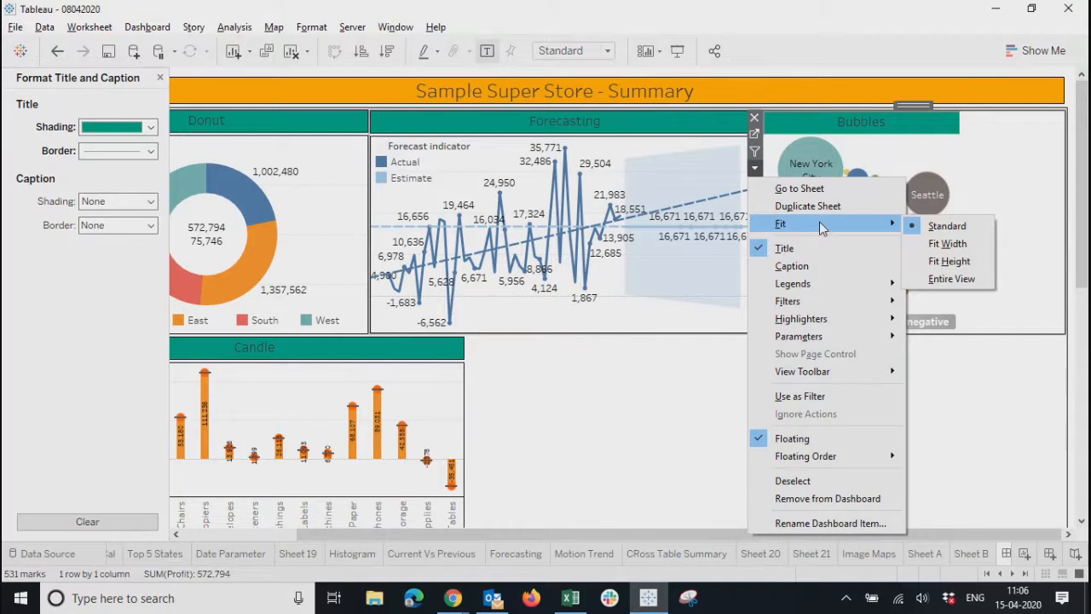
left_click(951, 279)
left_click(909, 440)
left_click(776, 82)
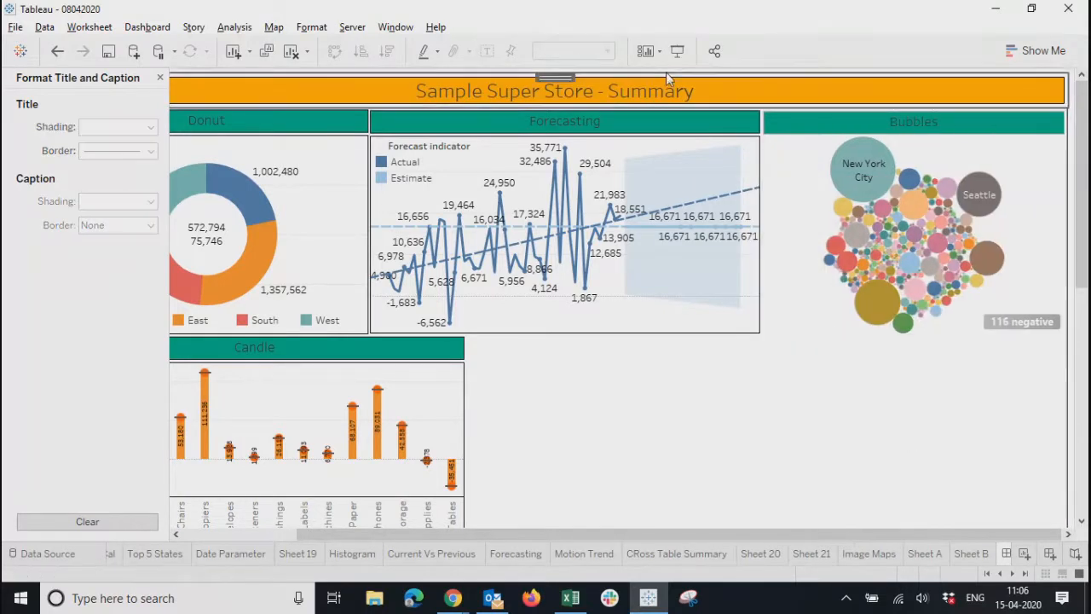
left_click(677, 53)
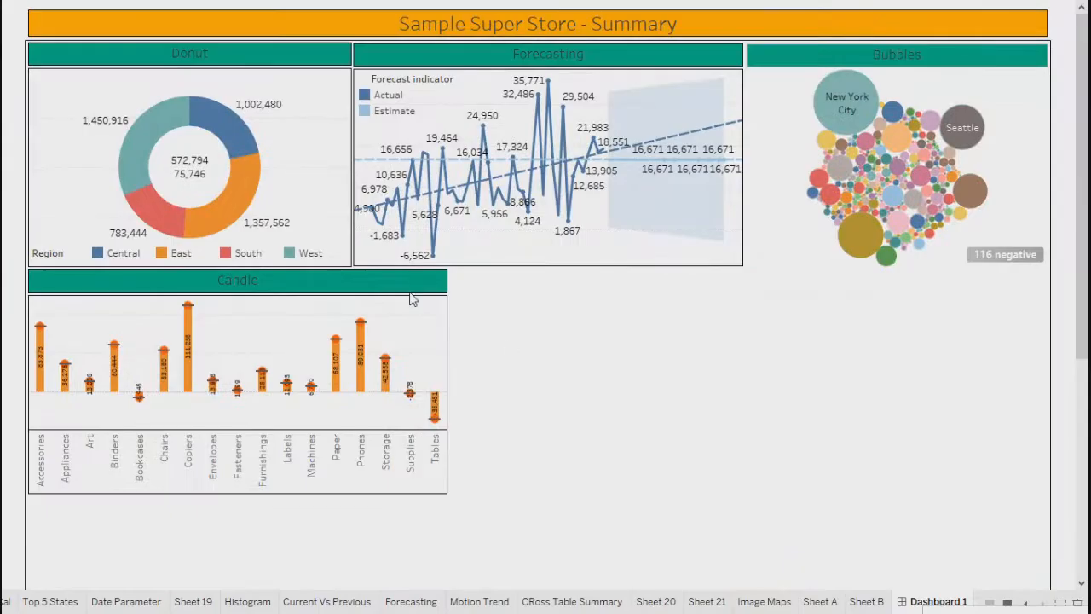
key("Escape")
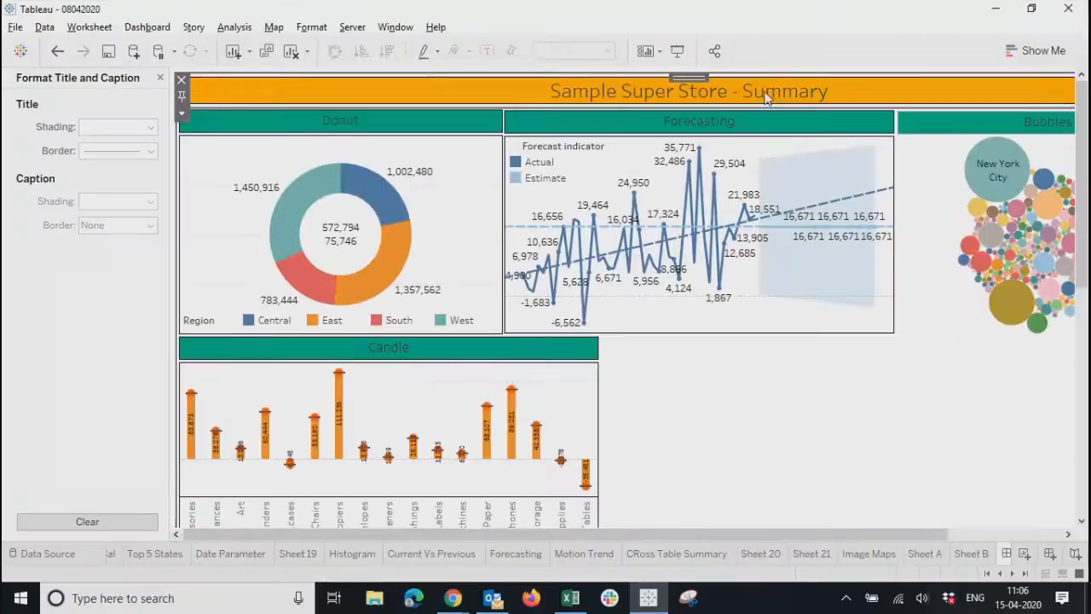
Go to the Bubbles worksheet and set its title border colour to black
left_click_drag(690, 541, 809, 536)
left_click(796, 175)
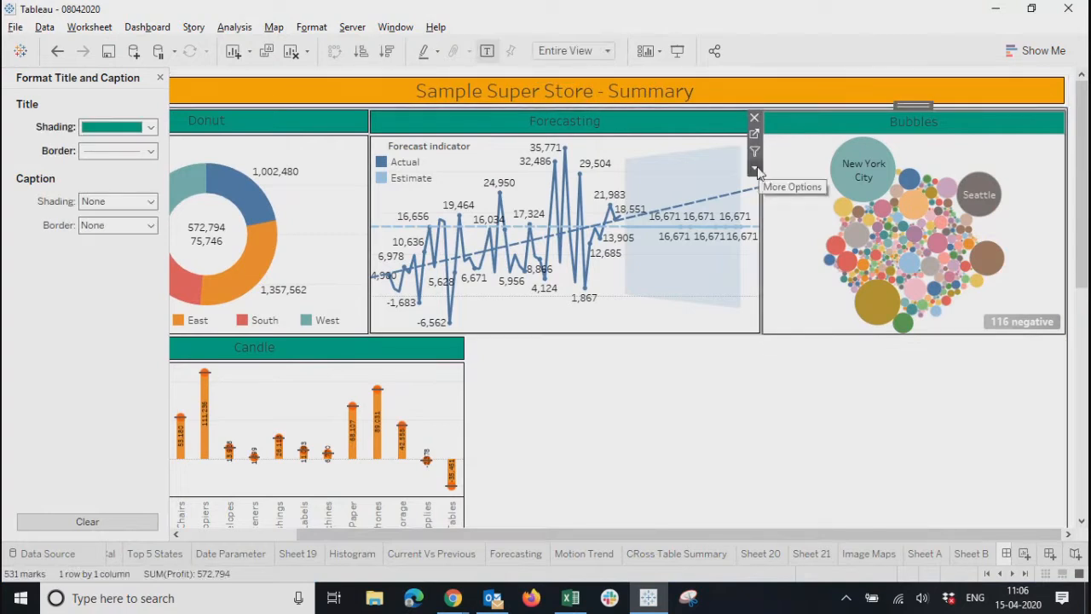
left_click(755, 136)
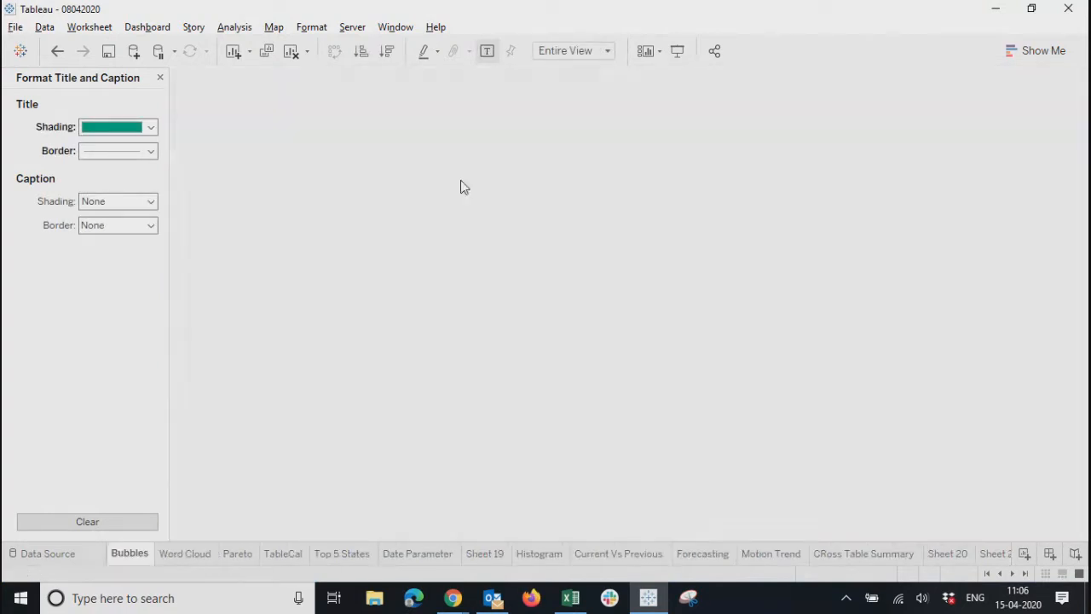
left_click(132, 154)
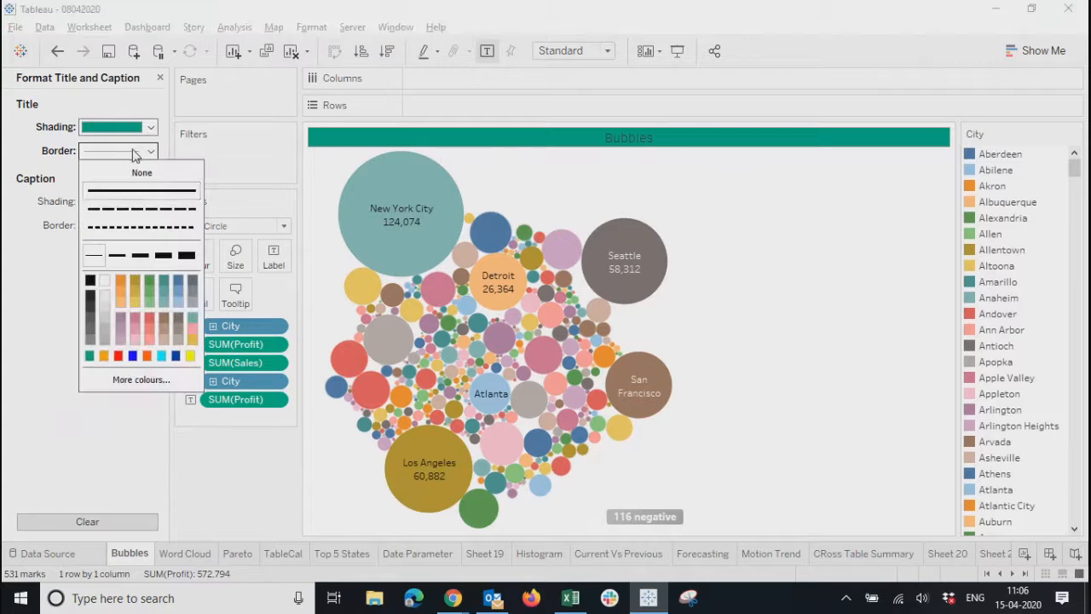
left_click(89, 281)
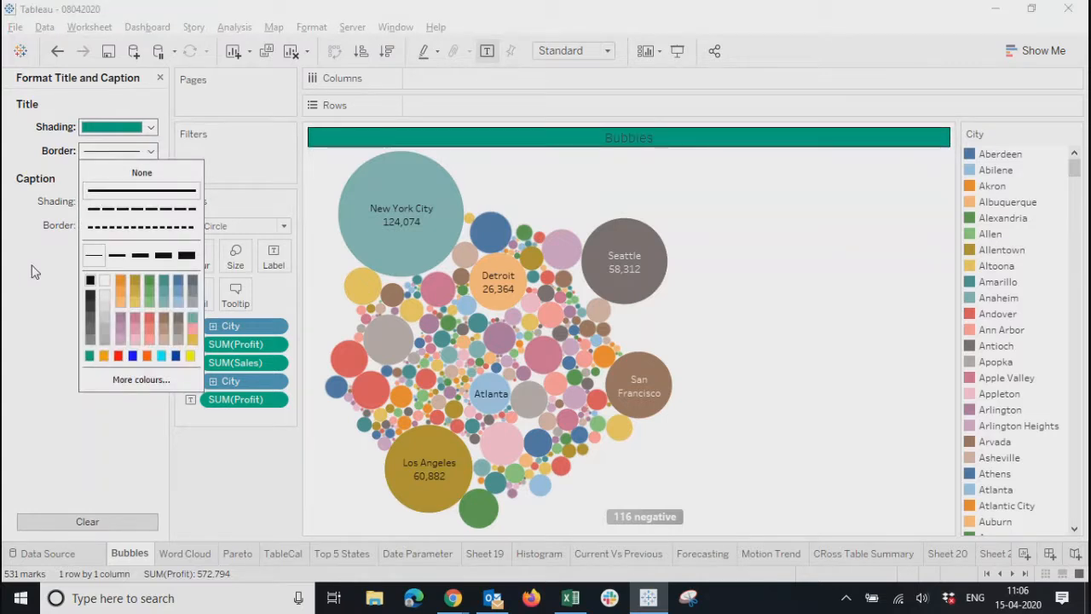
Give the Bubbles worksheet's default cell border a solid black line
right_click(324, 192)
left_click(366, 255)
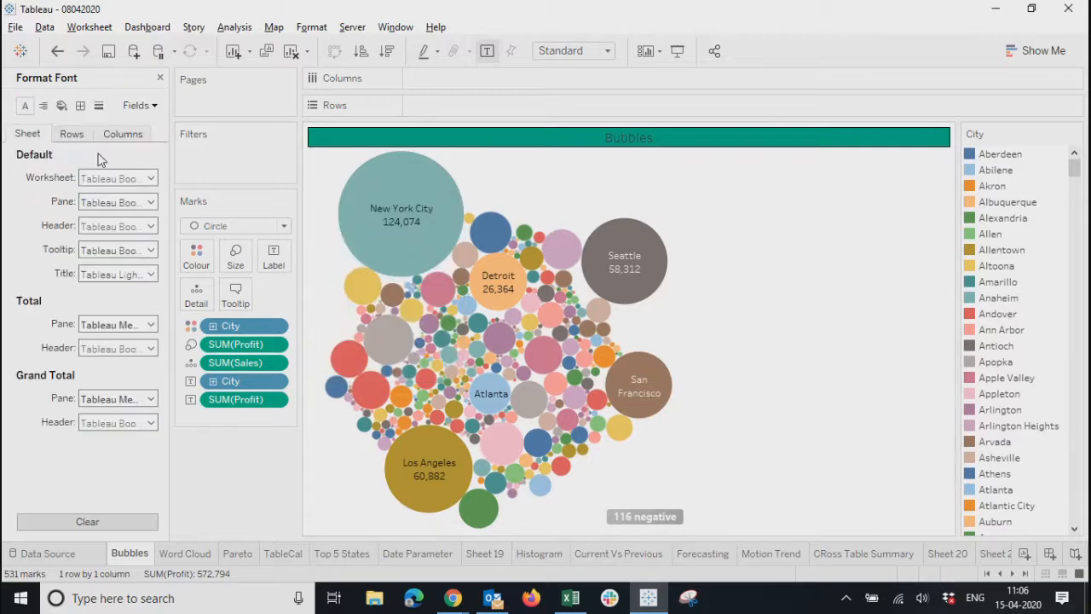
left_click(80, 104)
left_click(101, 179)
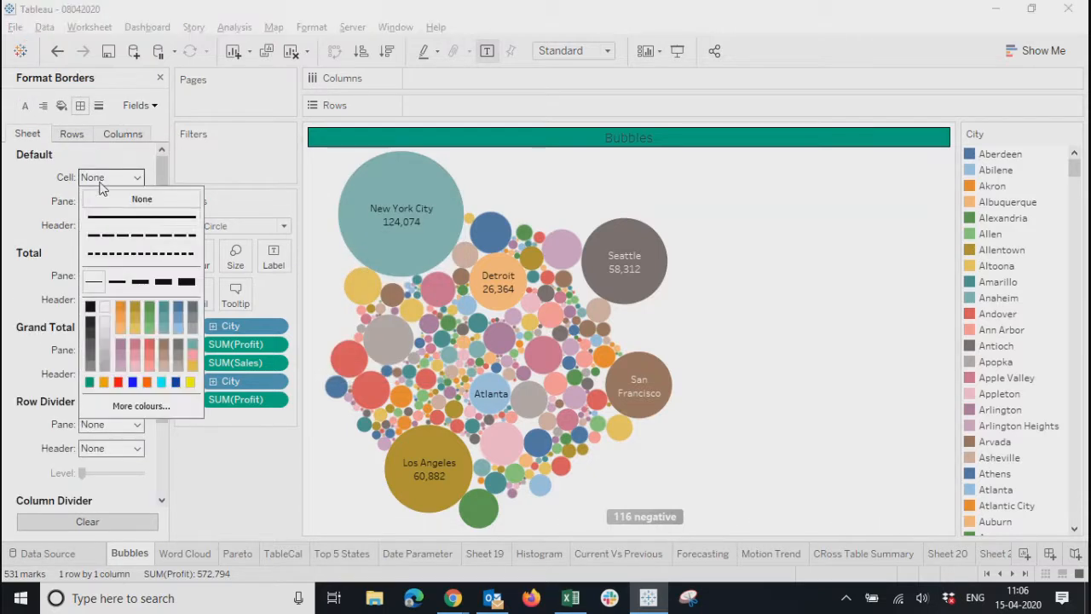
left_click(92, 217)
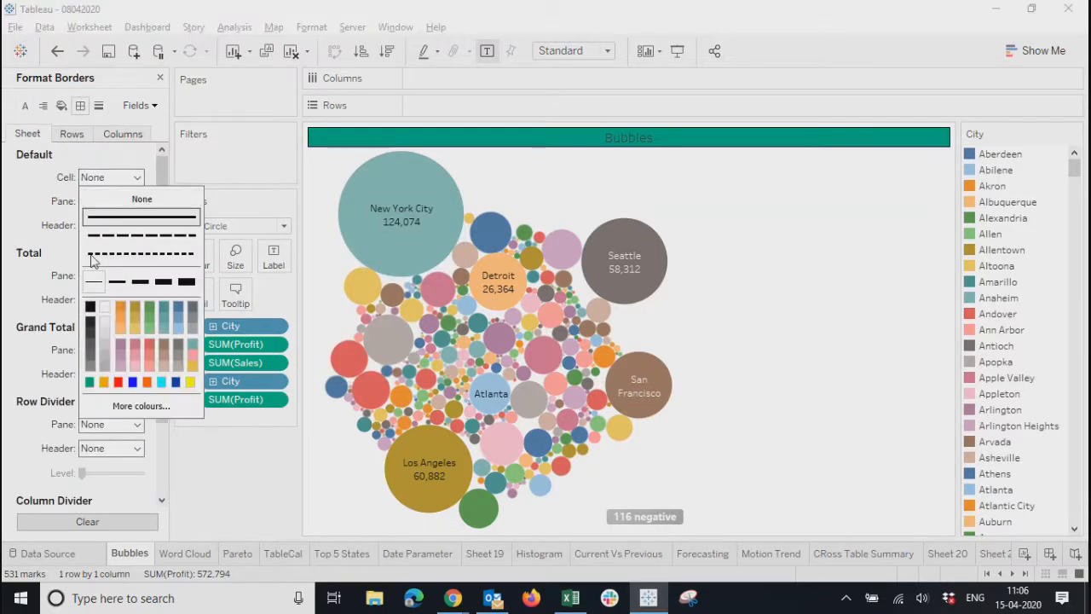
left_click(90, 309)
Set the default pane and header borders of the Bubbles worksheet to thin black lines
left_click(111, 201)
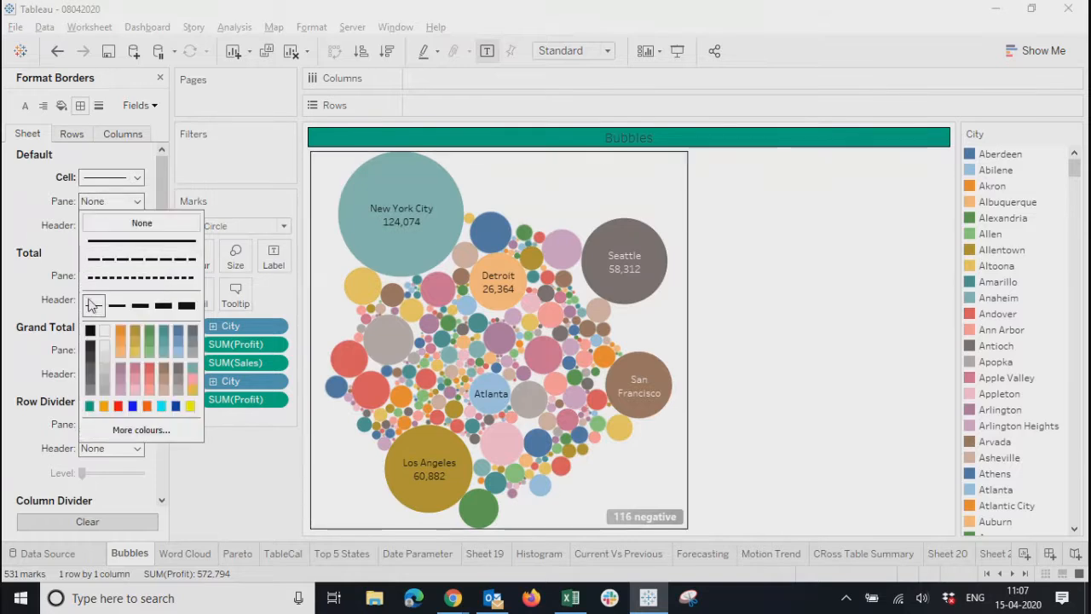
left_click(90, 330)
left_click(98, 225)
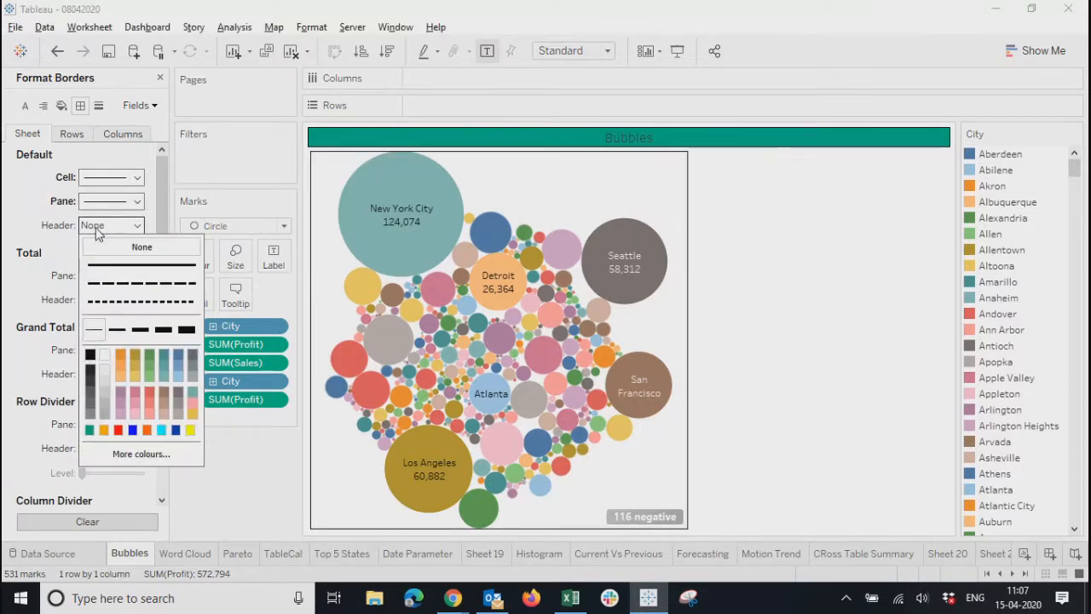
left_click(92, 332)
left_click(91, 353)
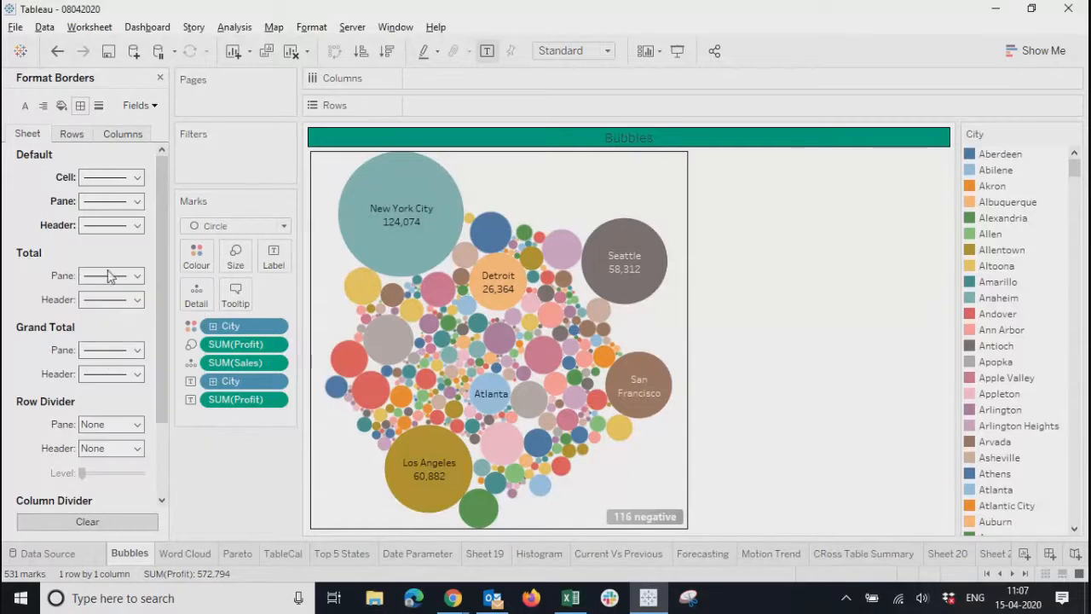
Apply thin solid lines to the pane and header row dividers and column dividers of the Bubbles worksheet, and close the border formatting
left_click(100, 422)
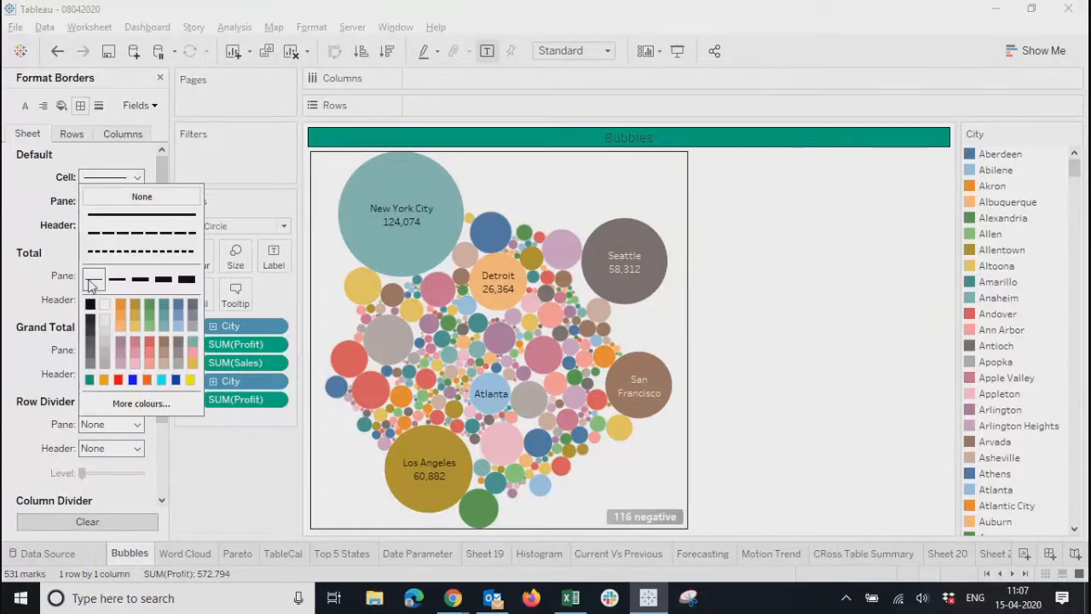
left_click(62, 404)
scroll(121, 507, "down", 3)
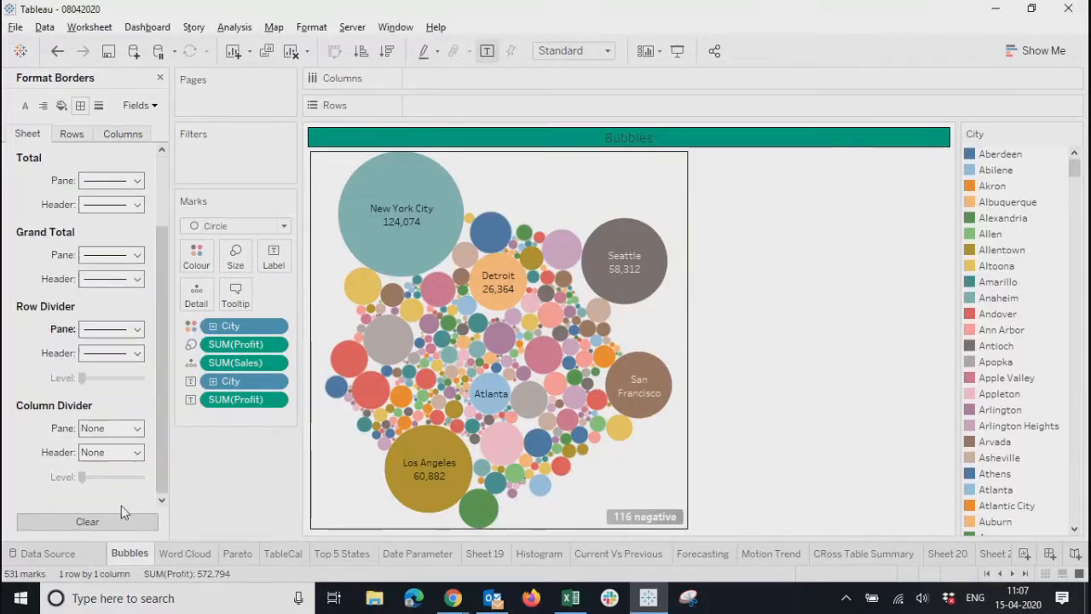
left_click(89, 428)
left_click(119, 219)
left_click(203, 472)
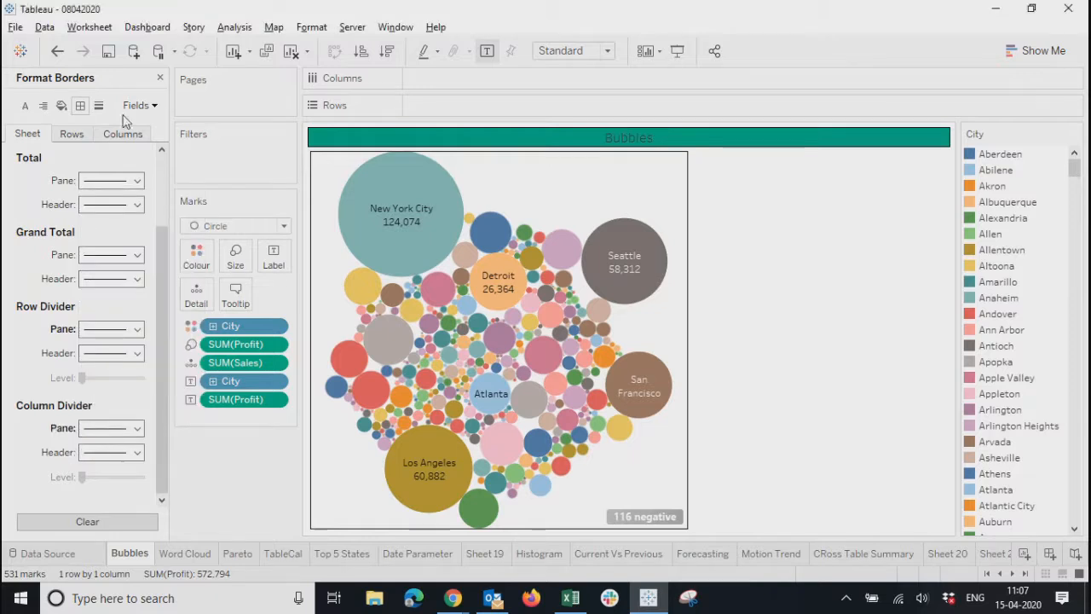
left_click(159, 78)
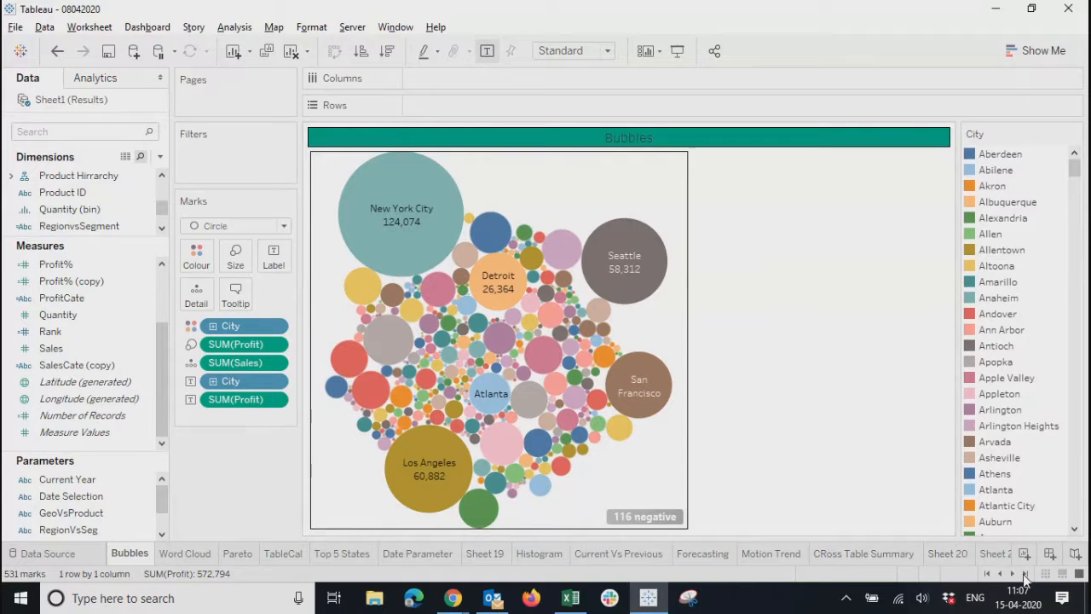
Return to Dashboard 1 and check the bordered Bubbles chart alongside the other charts in presentation mode
left_click(1026, 573)
left_click(951, 552)
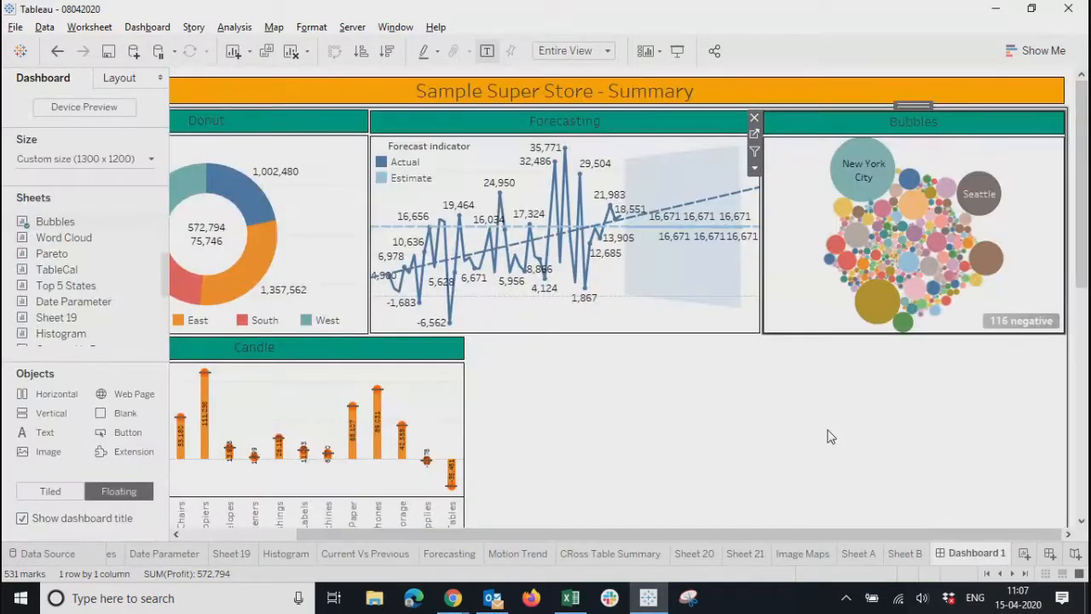
left_click(831, 436)
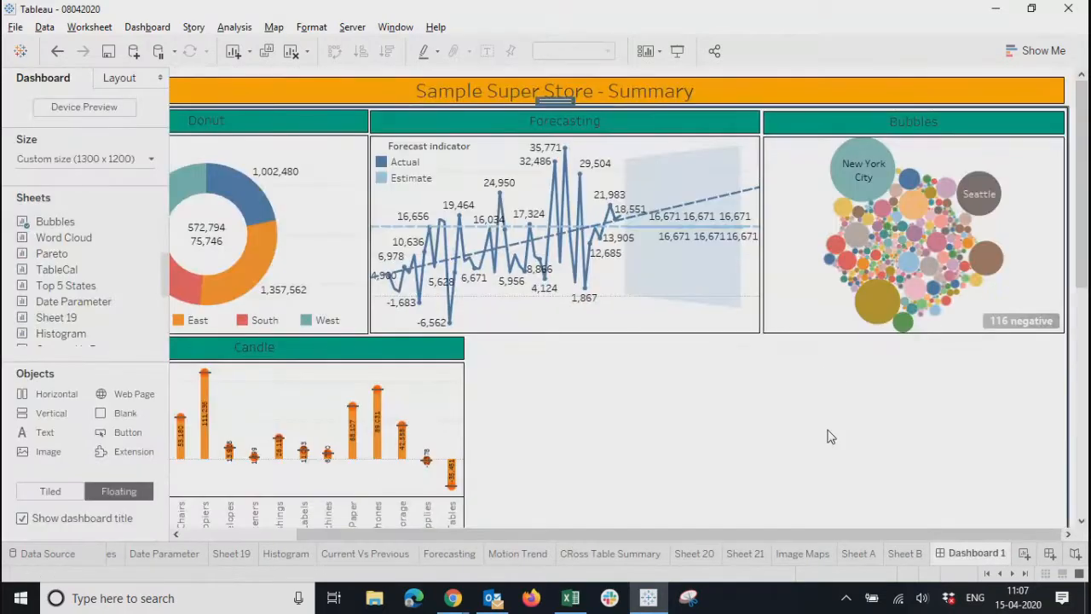
left_click(682, 54)
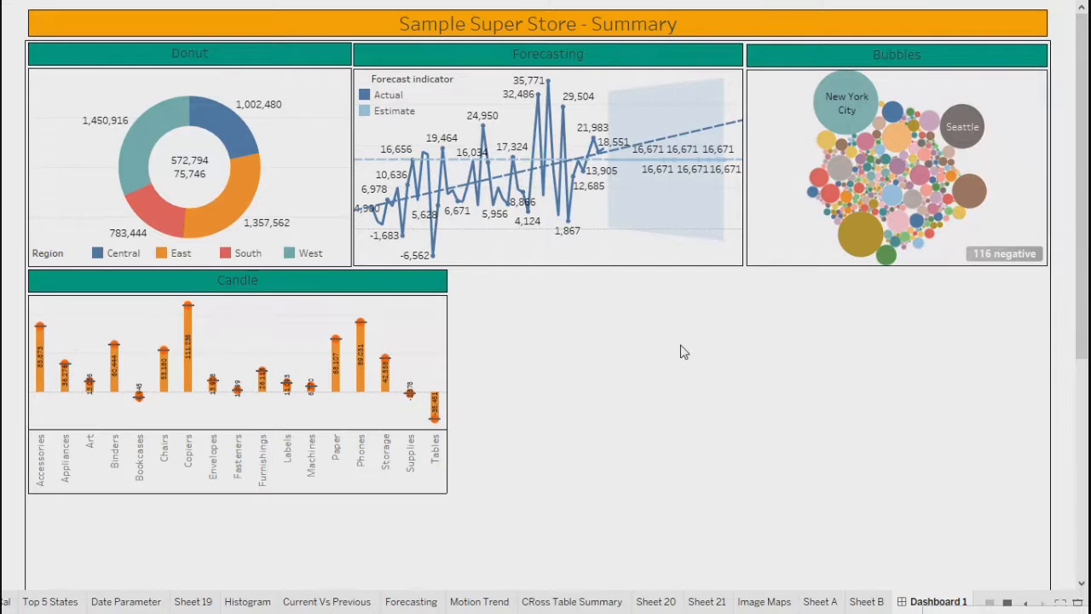
scroll(708, 415, "down", 3)
scroll(708, 413, "up", 3)
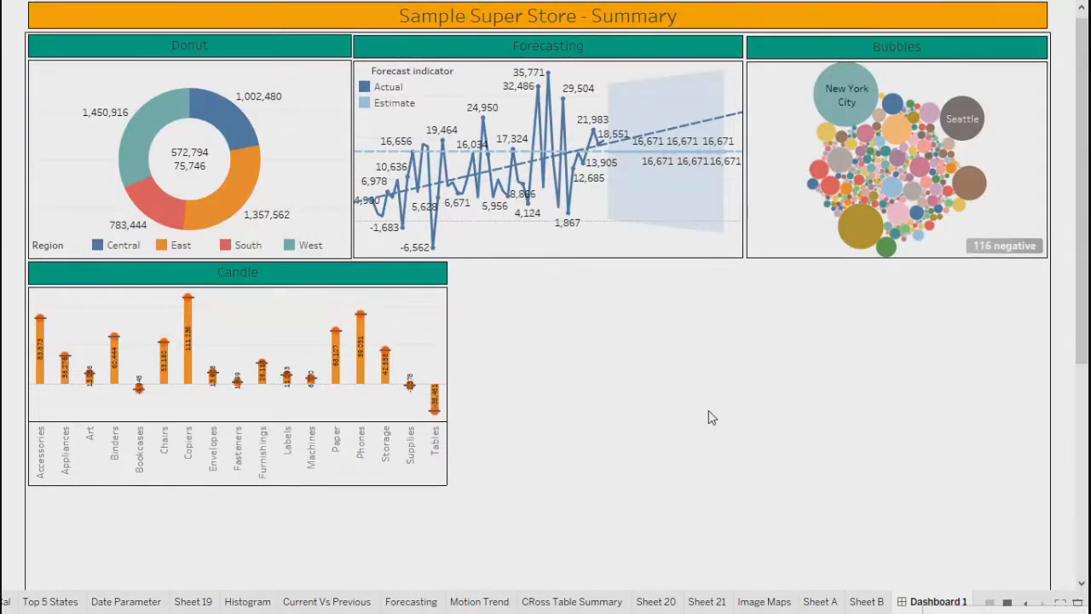
key("Escape")
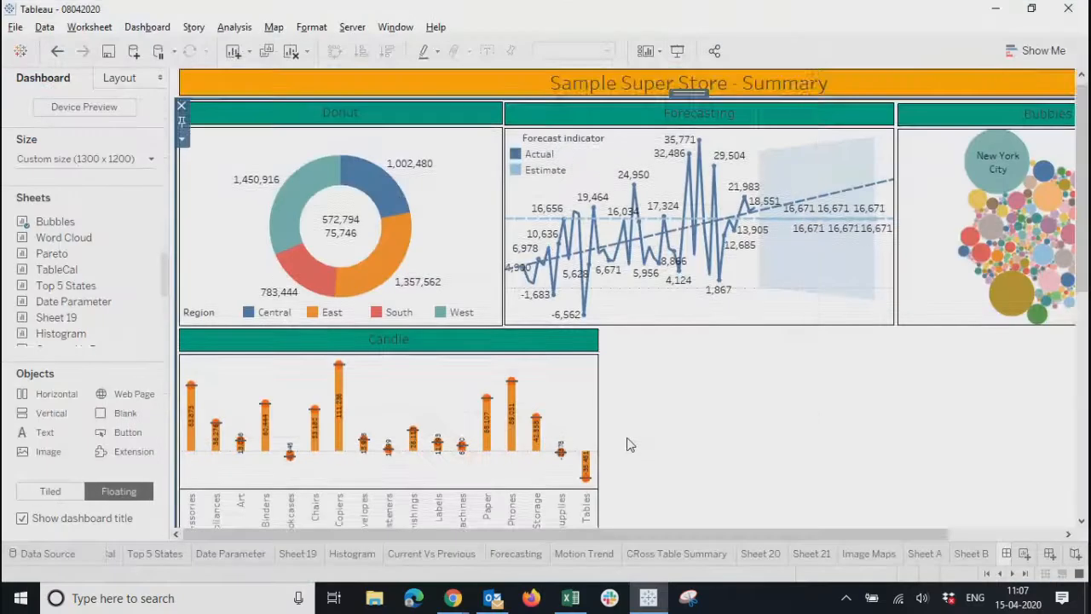
Browse the dashboard's sheet list and thumbnail previews for another chart to place beside Candle
scroll(625, 443, "down", 2)
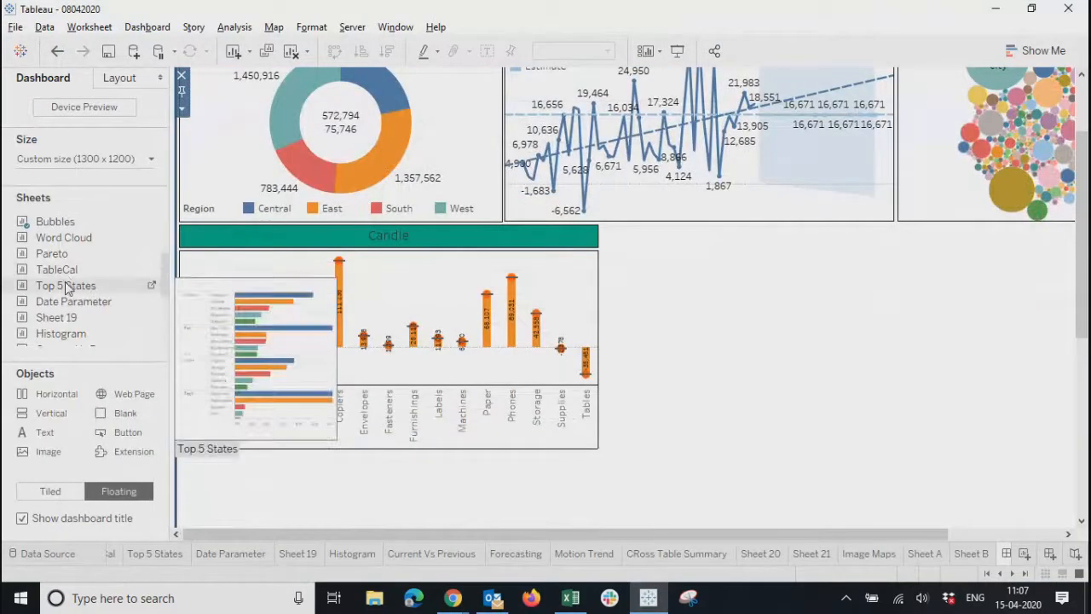
scroll(64, 322, "down", 1)
scroll(64, 323, "down", 6)
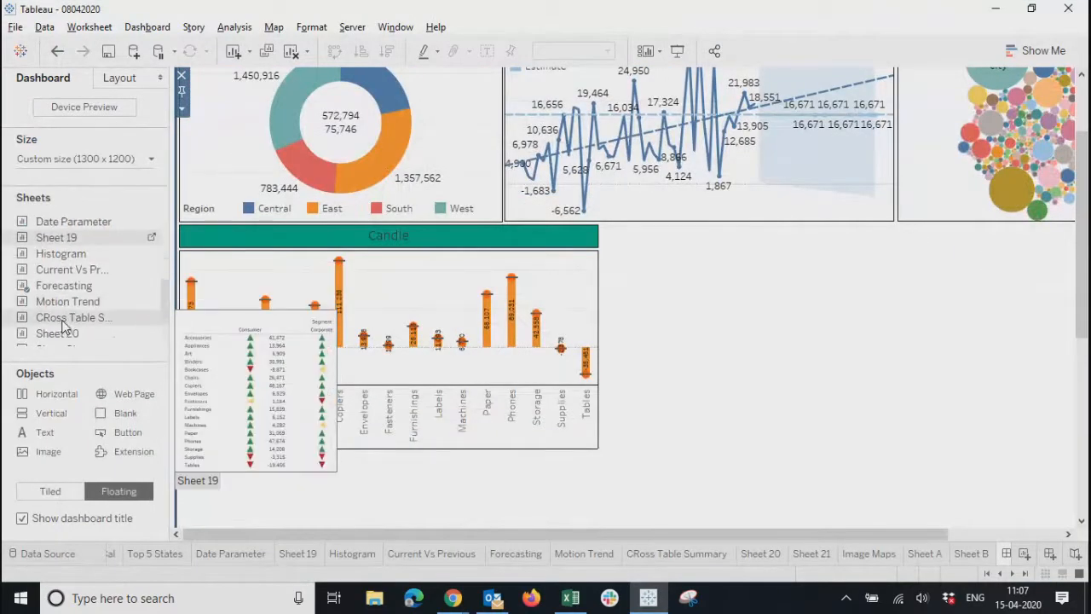
scroll(64, 324, "up", 6)
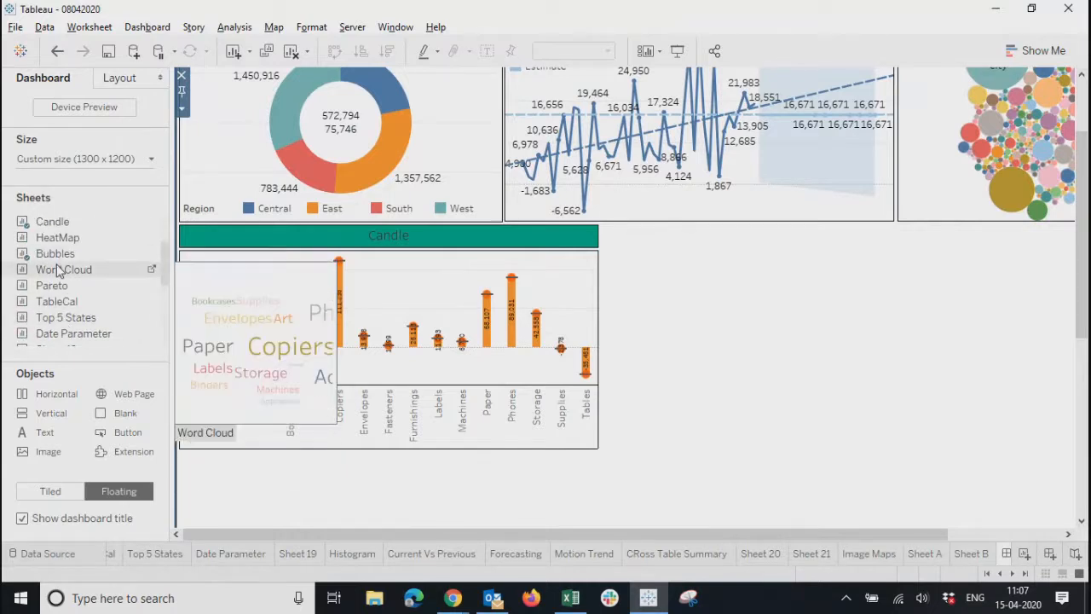
scroll(57, 256, "down", 3)
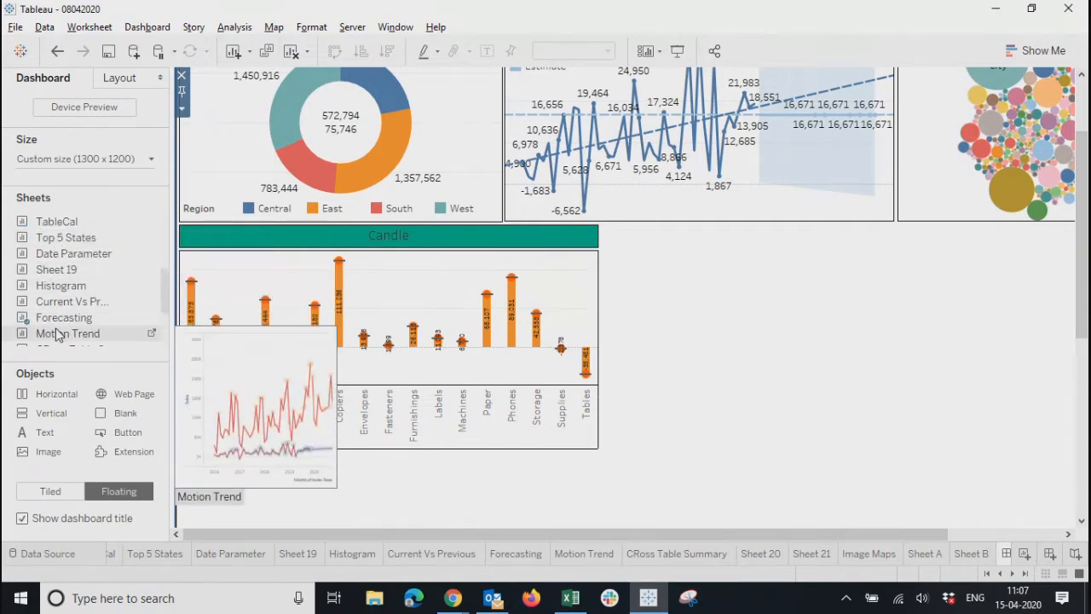
scroll(58, 328, "down", 3)
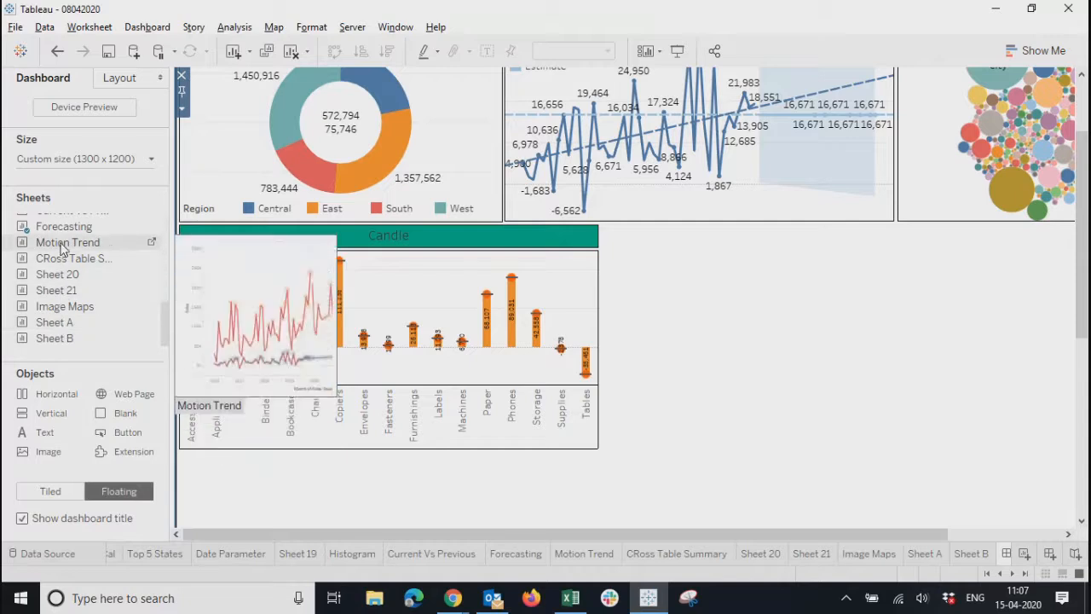
scroll(62, 235, "up", 3)
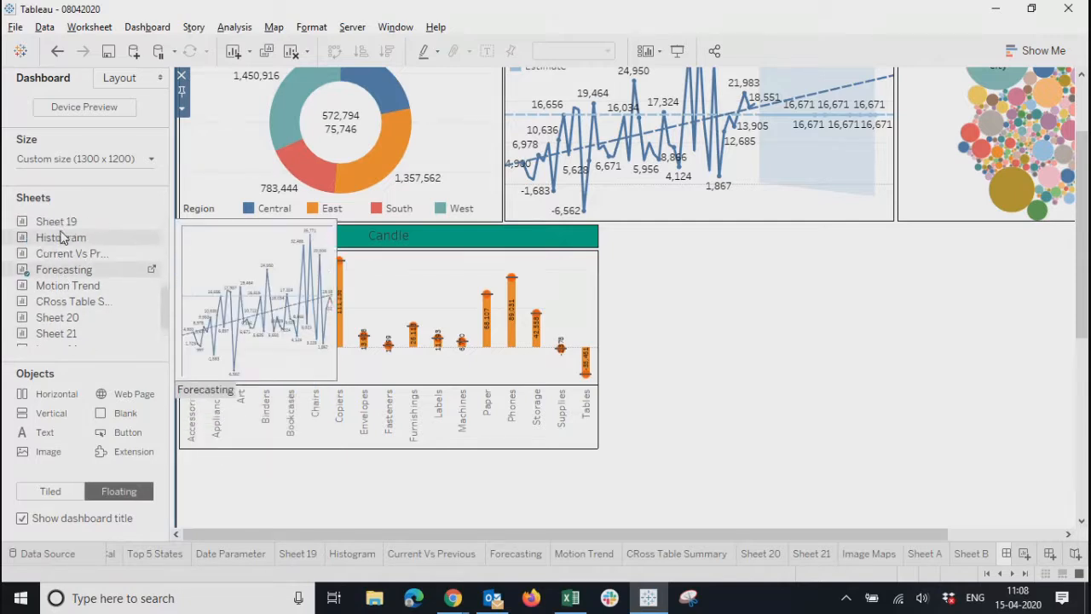
scroll(58, 226, "up", 7)
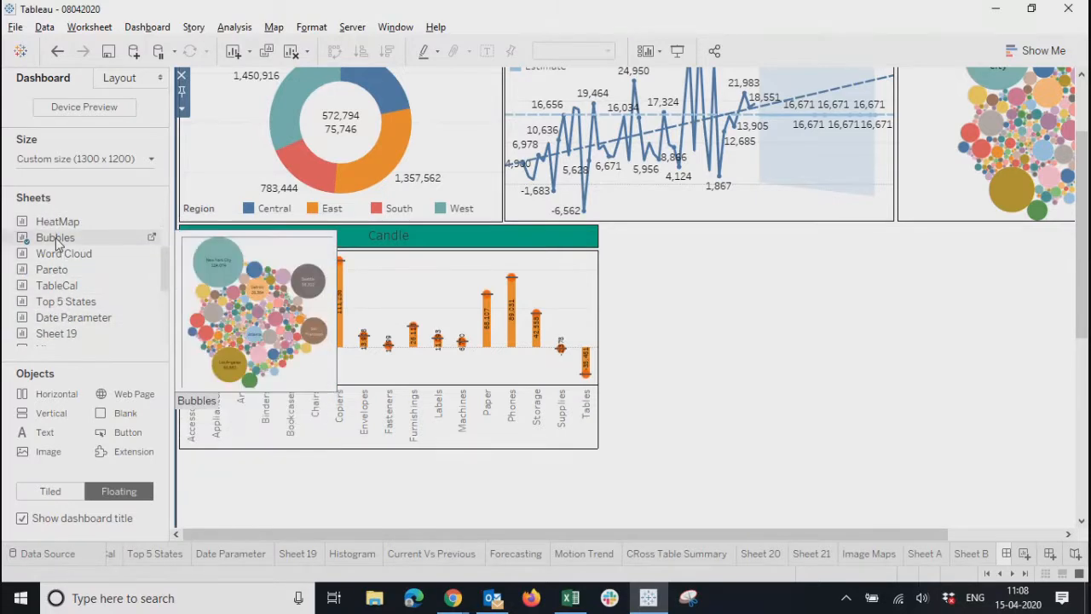
scroll(56, 238, "up", 3)
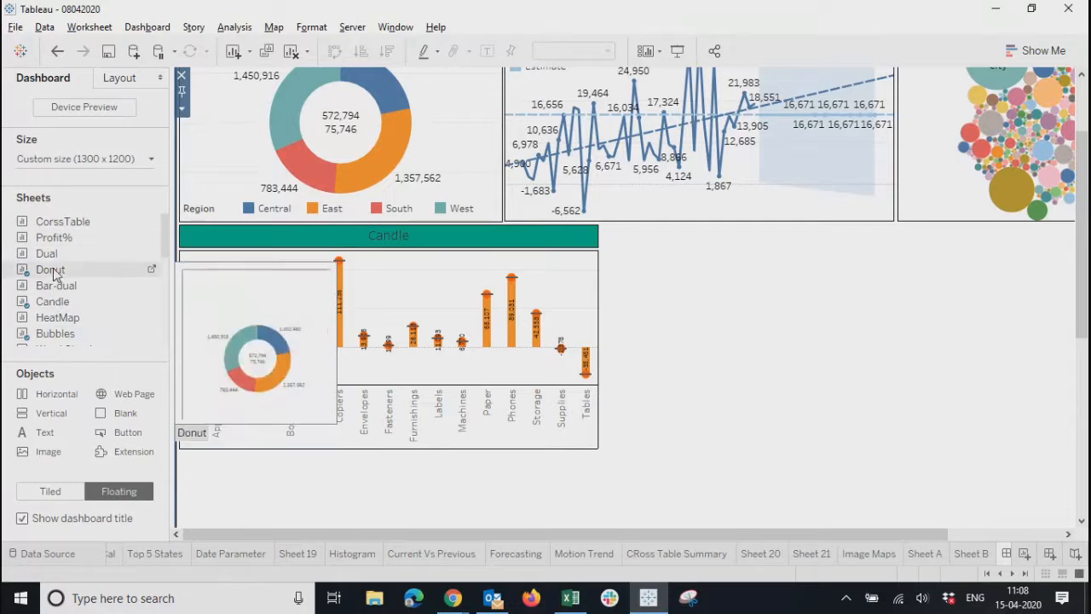
Look through the worksheets between Current Vs Previous and Sheet B for a chart suited to the dashboard
left_click(874, 555)
left_click(925, 553)
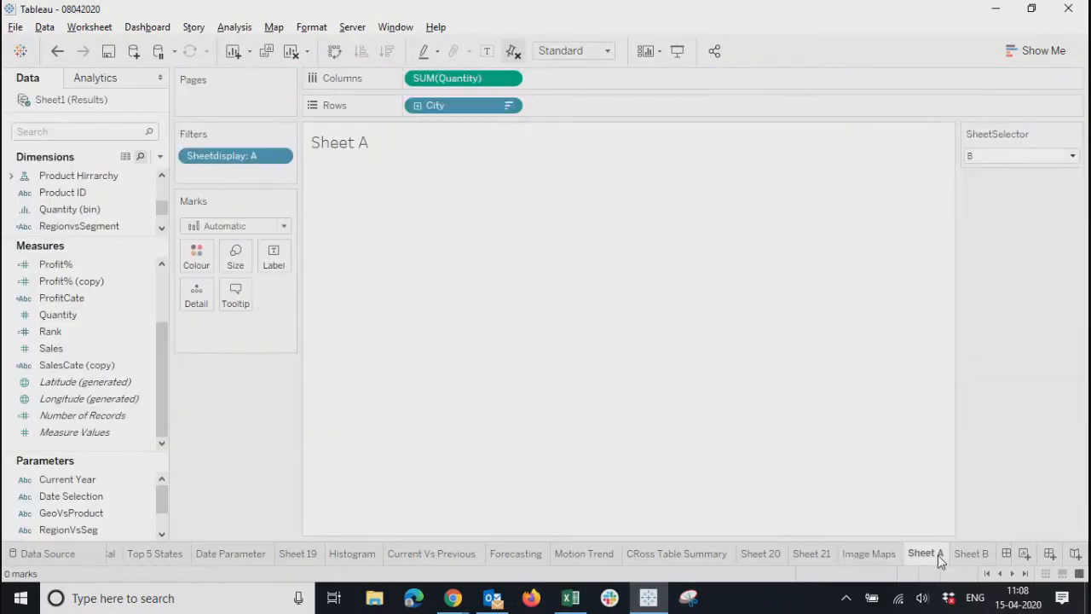
left_click(968, 554)
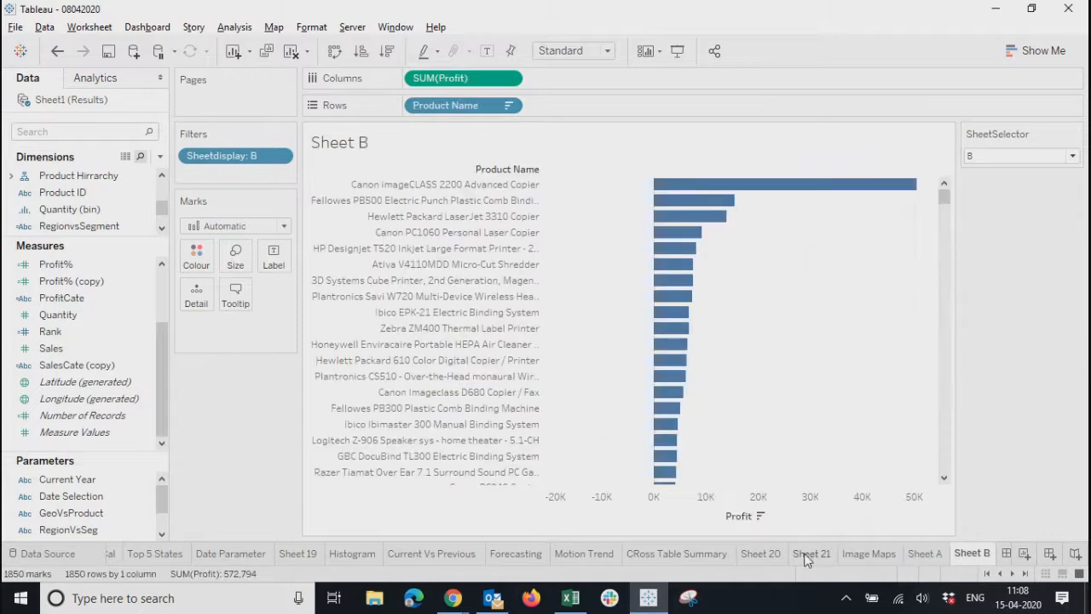
left_click(812, 553)
left_click(761, 555)
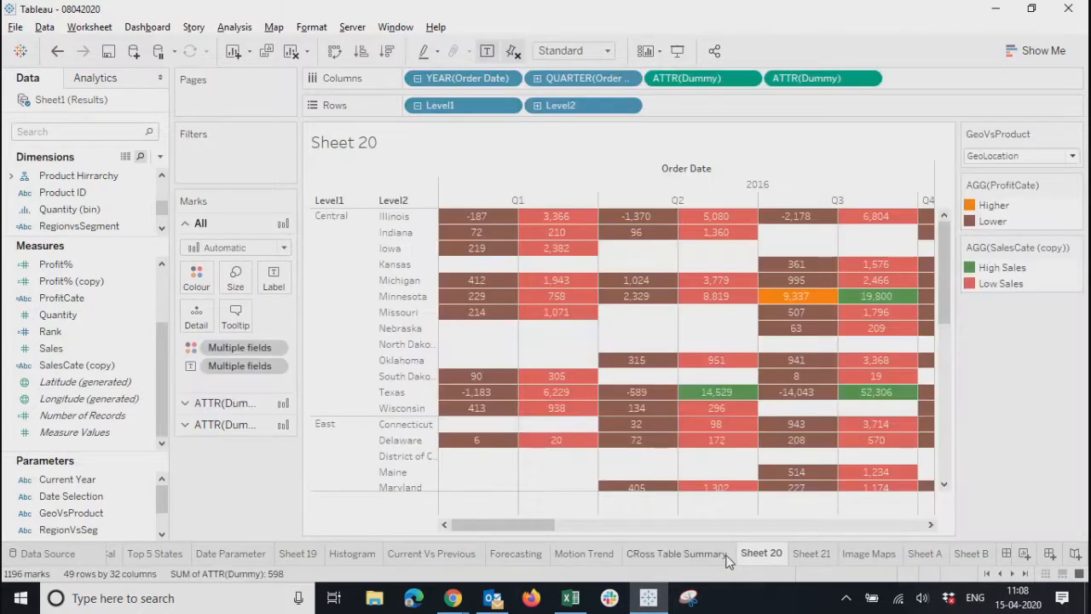
left_click(676, 554)
left_click(584, 554)
left_click(516, 554)
left_click(433, 554)
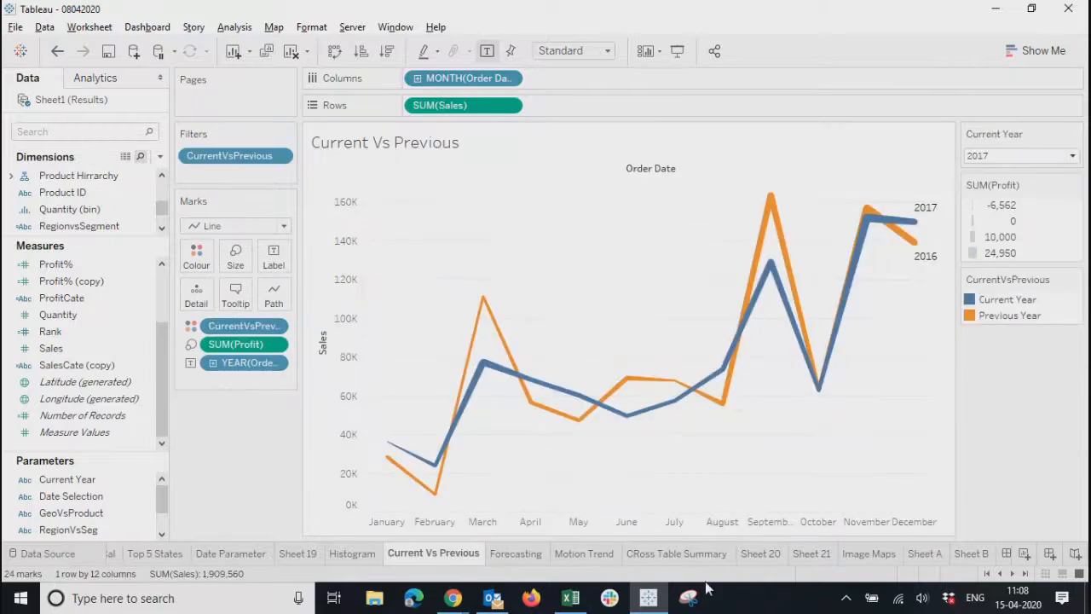
left_click(762, 554)
left_click(877, 554)
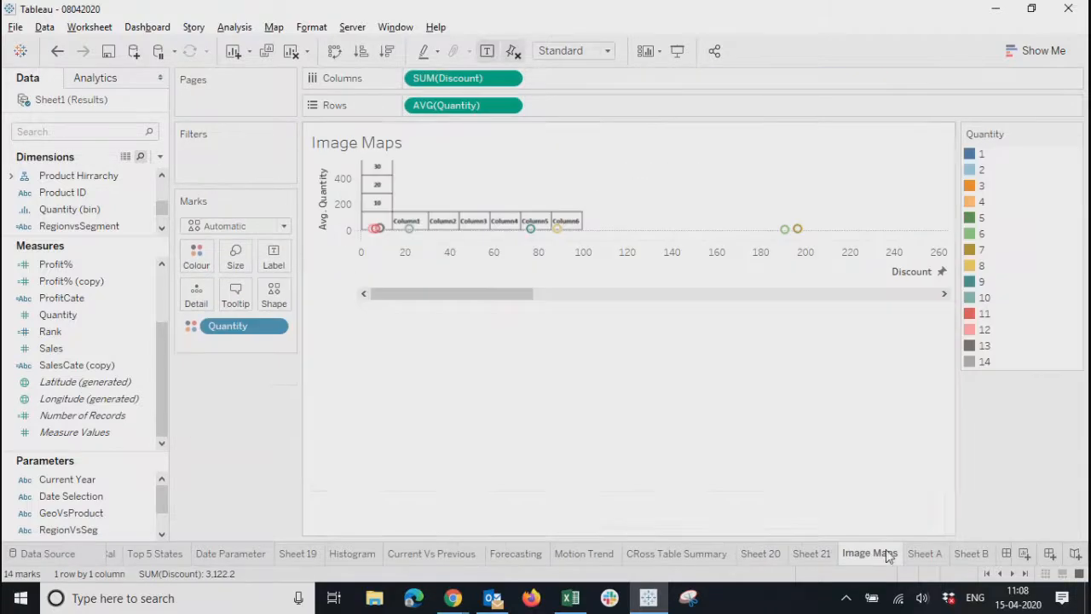
On the Sheet 21 map, change the mark type to Circle and size the circles by Sales
left_click(813, 554)
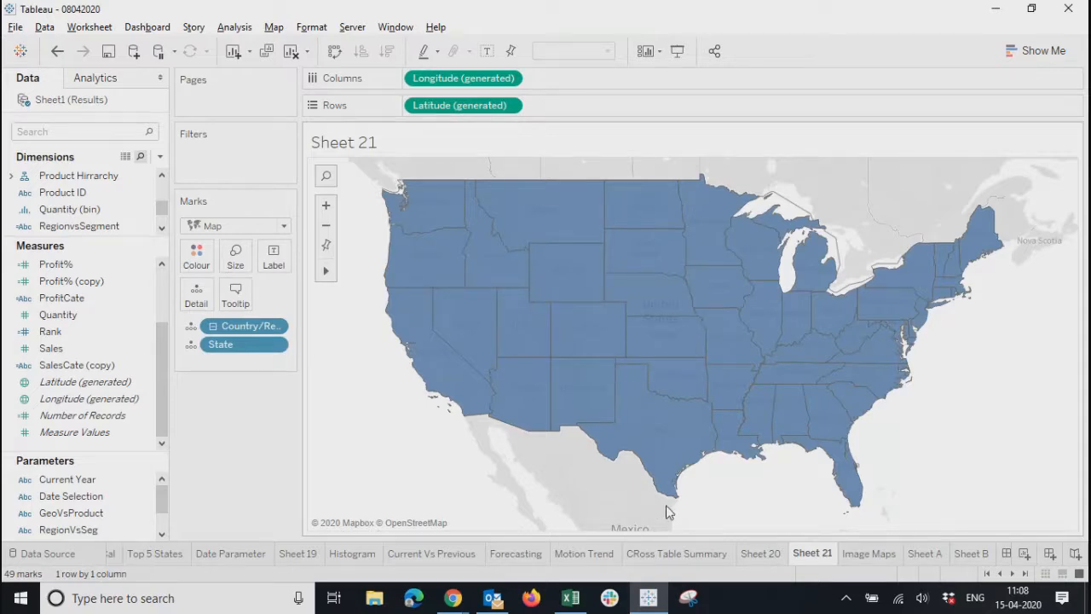
left_click(209, 226)
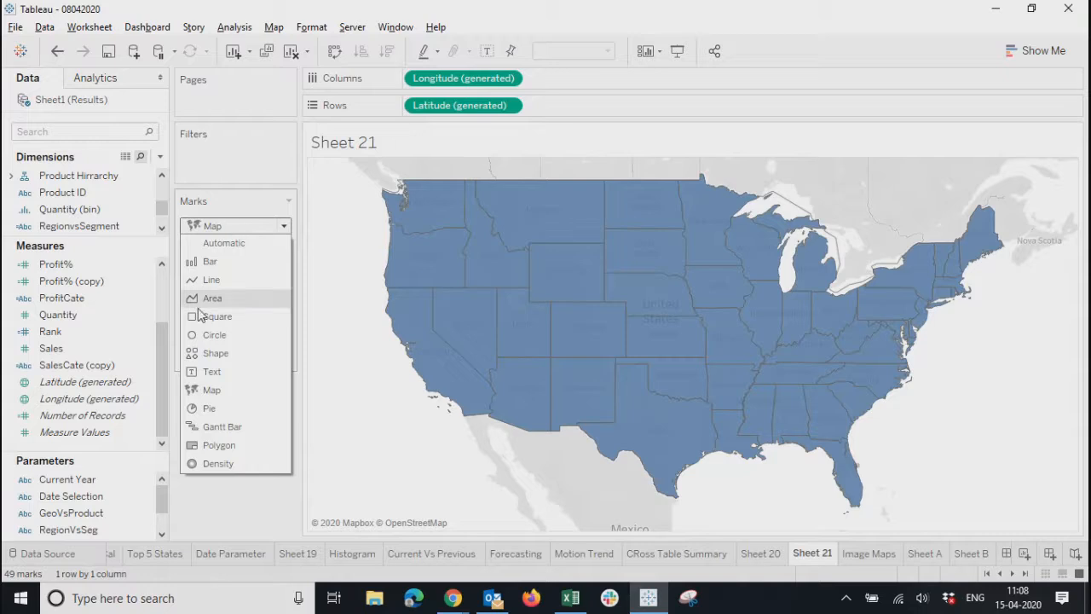
left_click(212, 334)
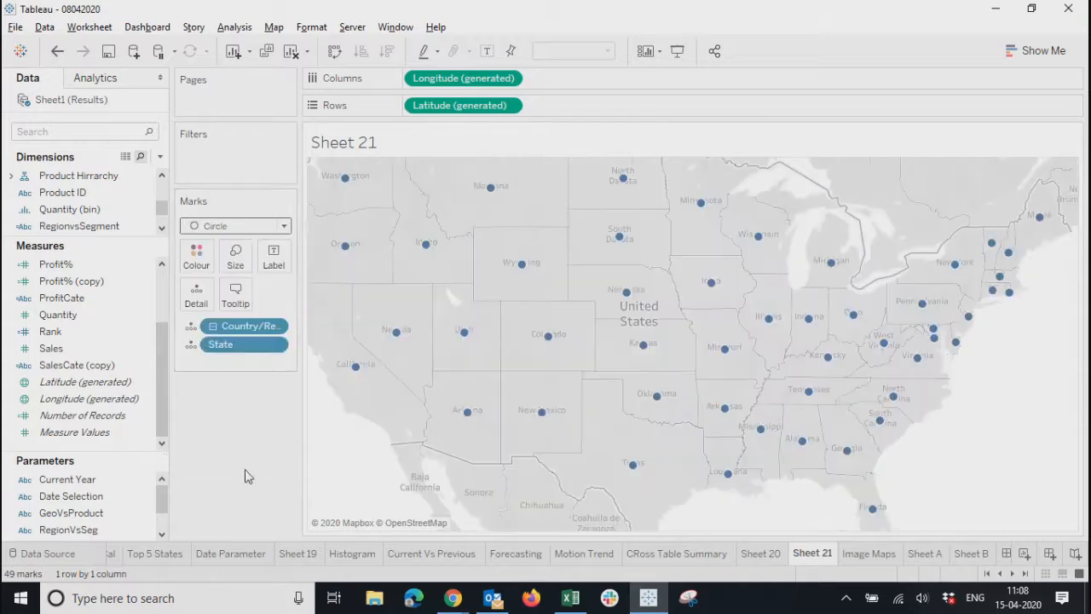
left_click_drag(59, 305, 235, 263)
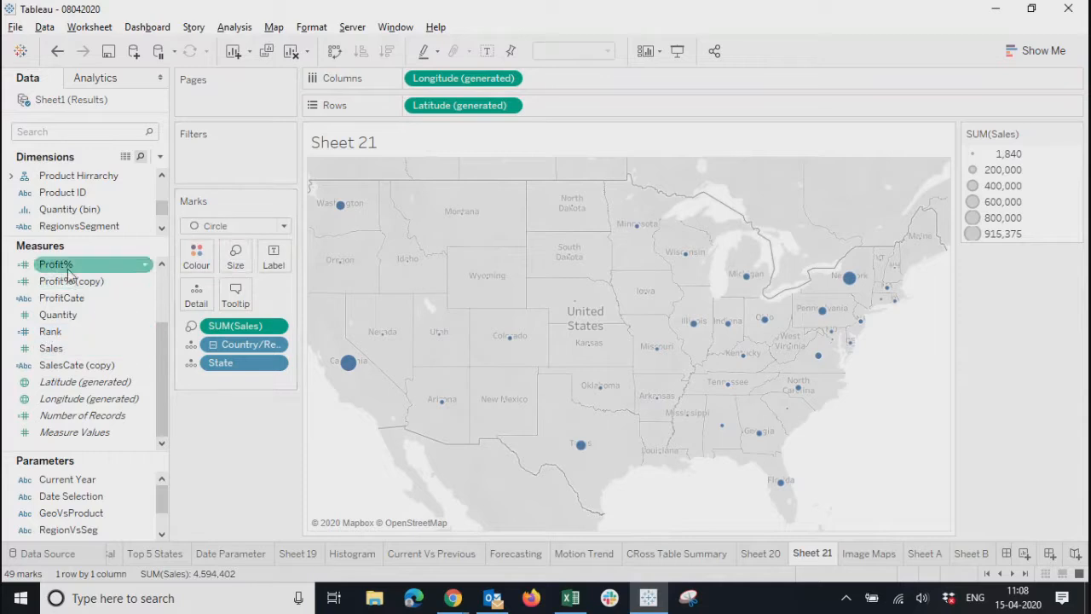
Colour the Sheet 21 map circles by State and enlarge the circles
scroll(73, 307, "up", 3)
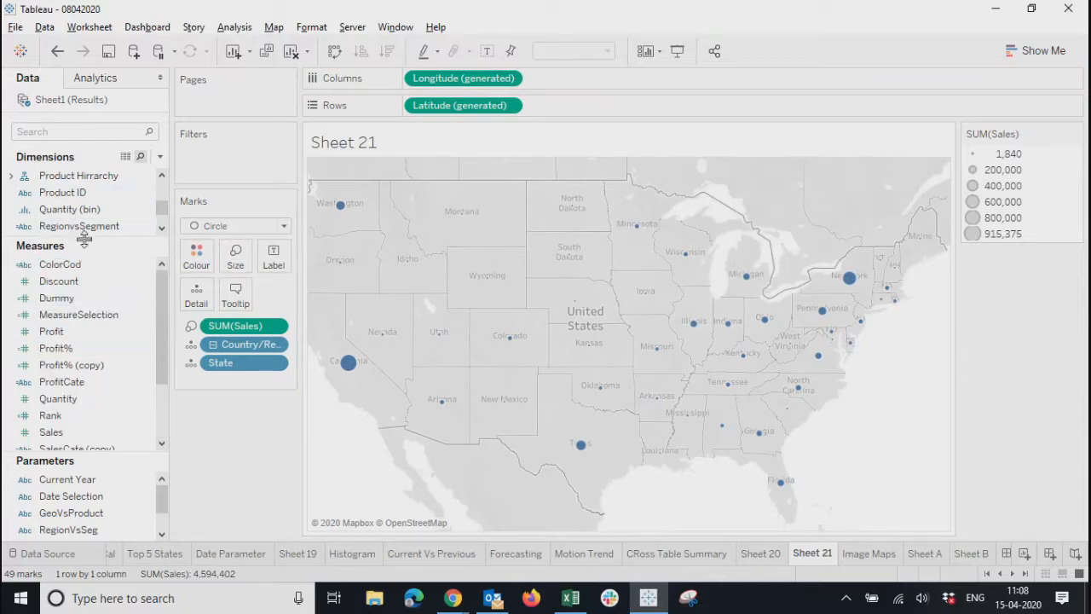
left_click_drag(84, 238, 83, 366)
left_click_drag(234, 358, 197, 265)
left_click(236, 254)
left_click_drag(260, 289, 304, 301)
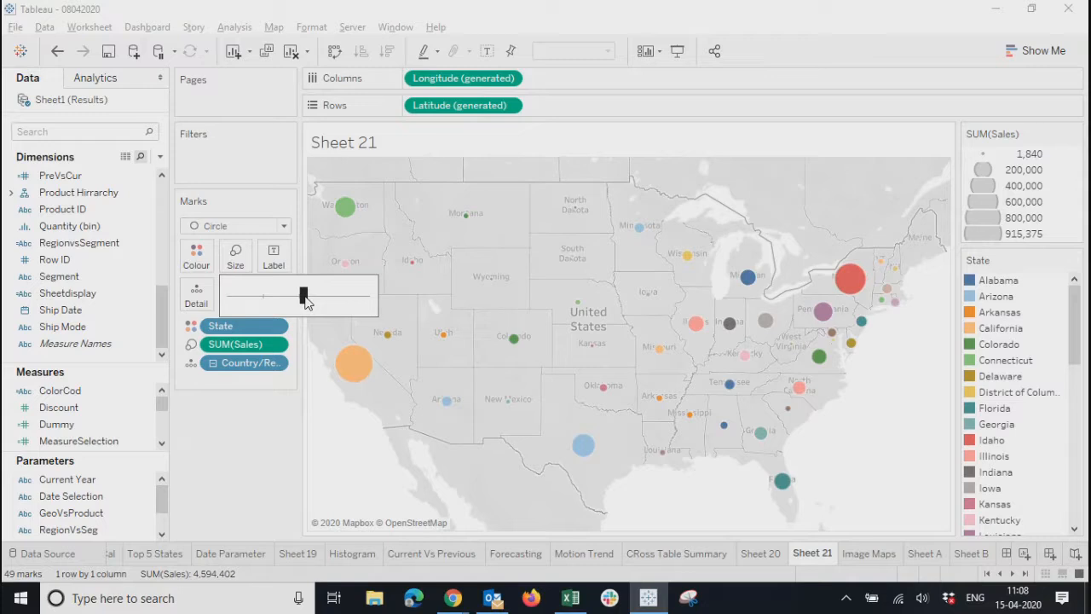
left_click_drag(305, 295, 321, 295)
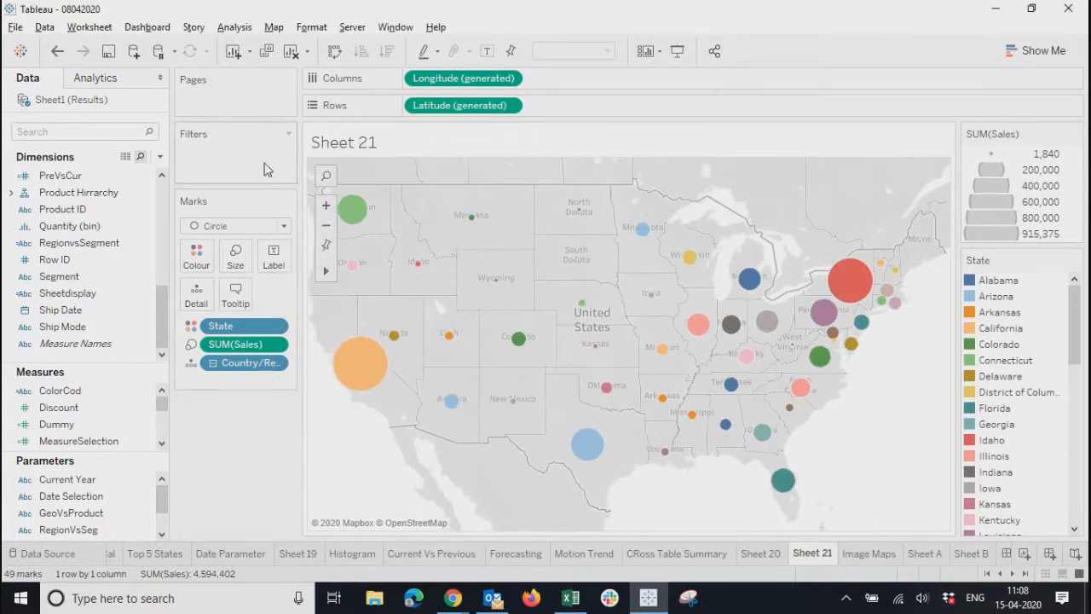
Show the mark labels on the Sheet 21 map so each state circle carries its sales value
left_click(276, 264)
left_click(309, 293)
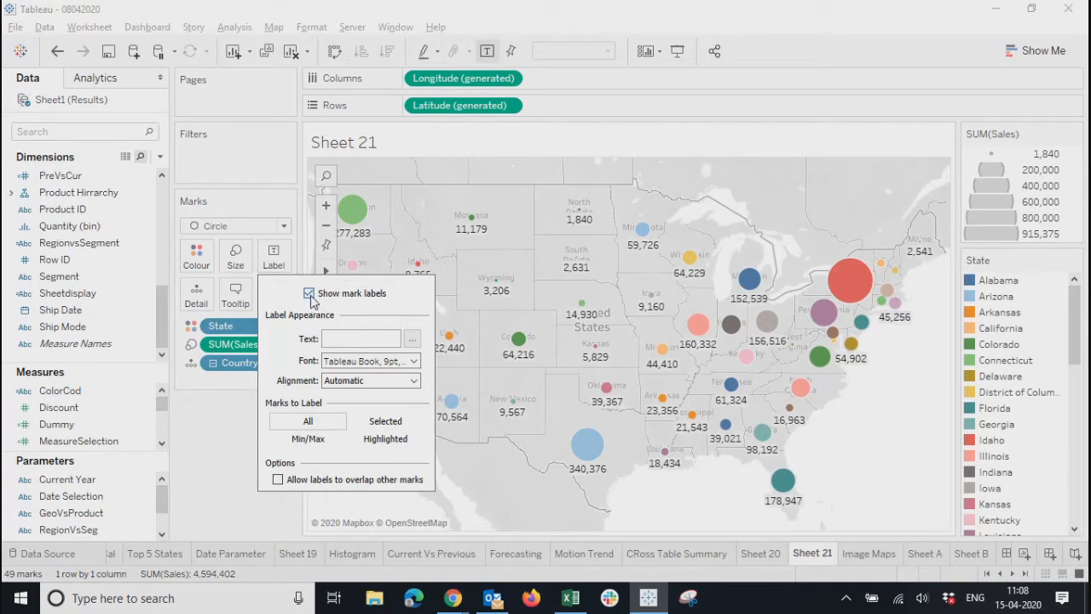
left_click(237, 477)
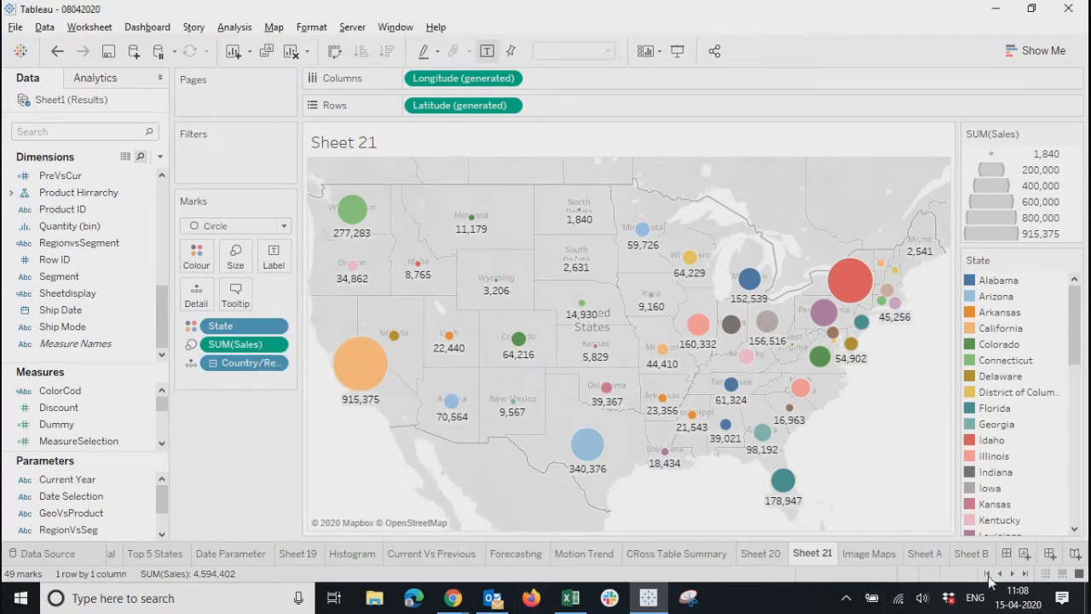
Go to Dashboard 1 and add Sheet 21 to it as a floating chart
left_click(1014, 573)
left_click(972, 553)
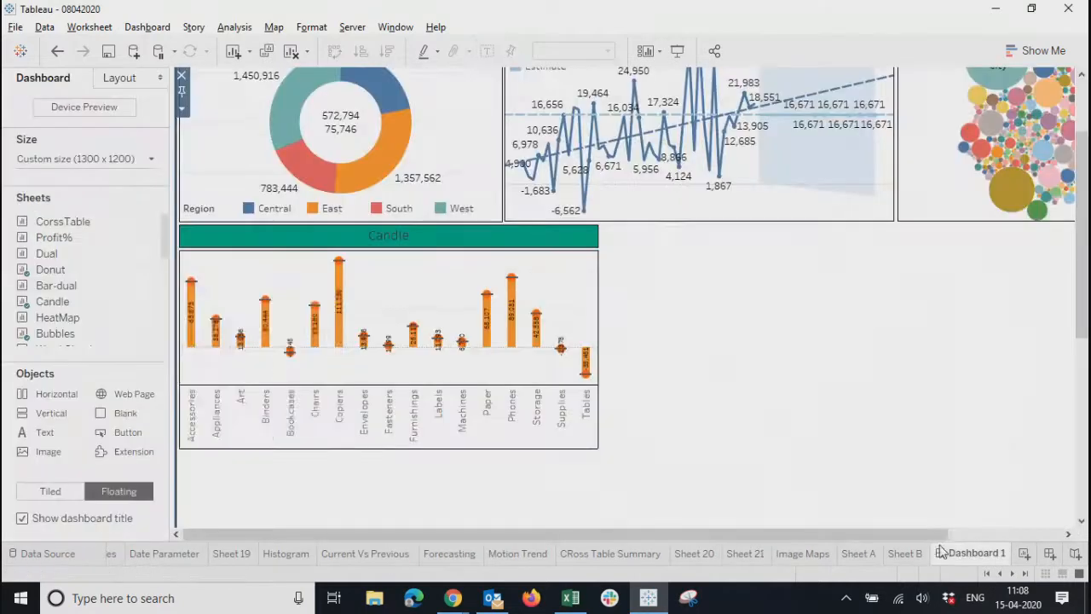
scroll(89, 294, "down", 5)
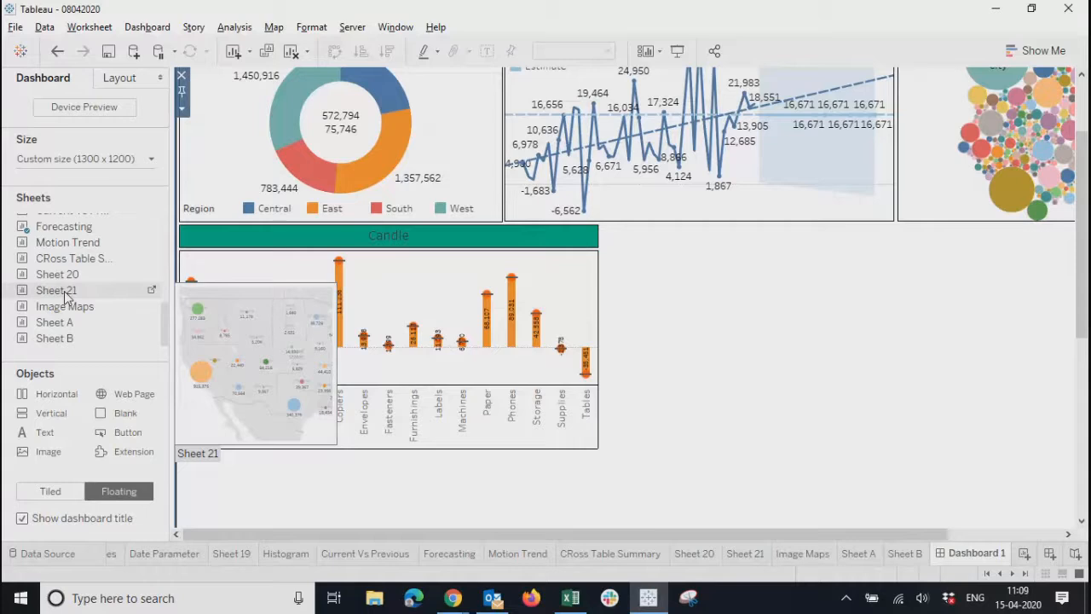
right_click(65, 294)
left_click(136, 302)
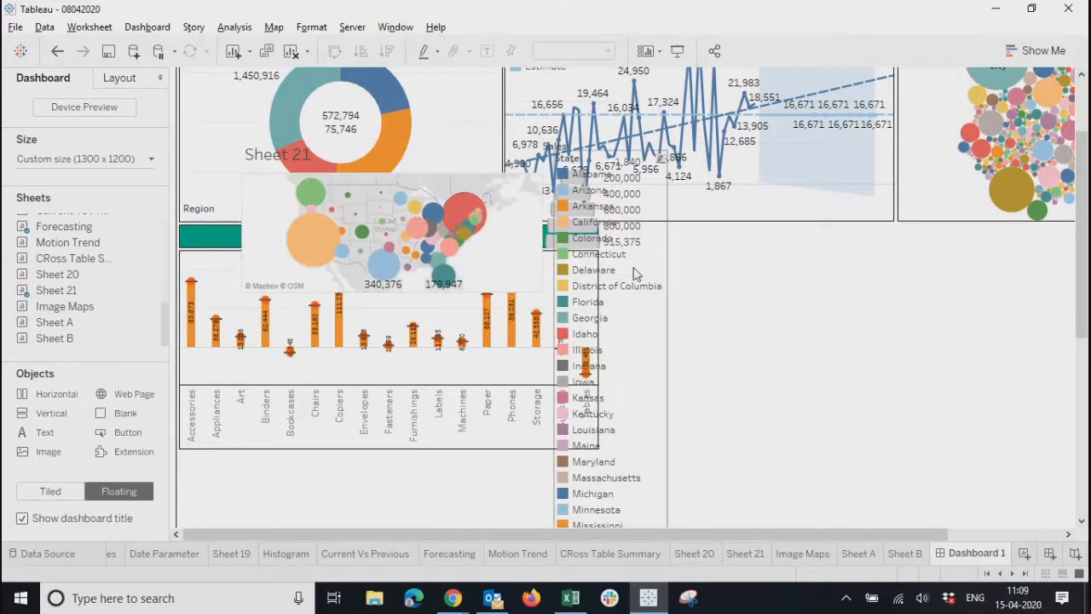
Remove the floating State colour legend and the Sales size legend from the dashboard
double_click(640, 273)
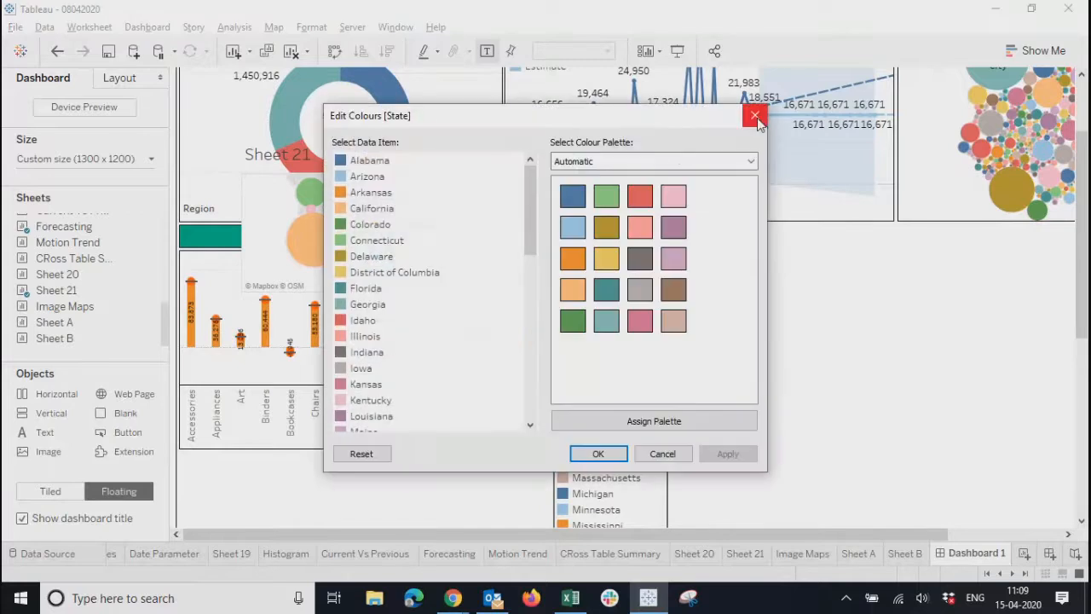
left_click(755, 116)
left_click(673, 159)
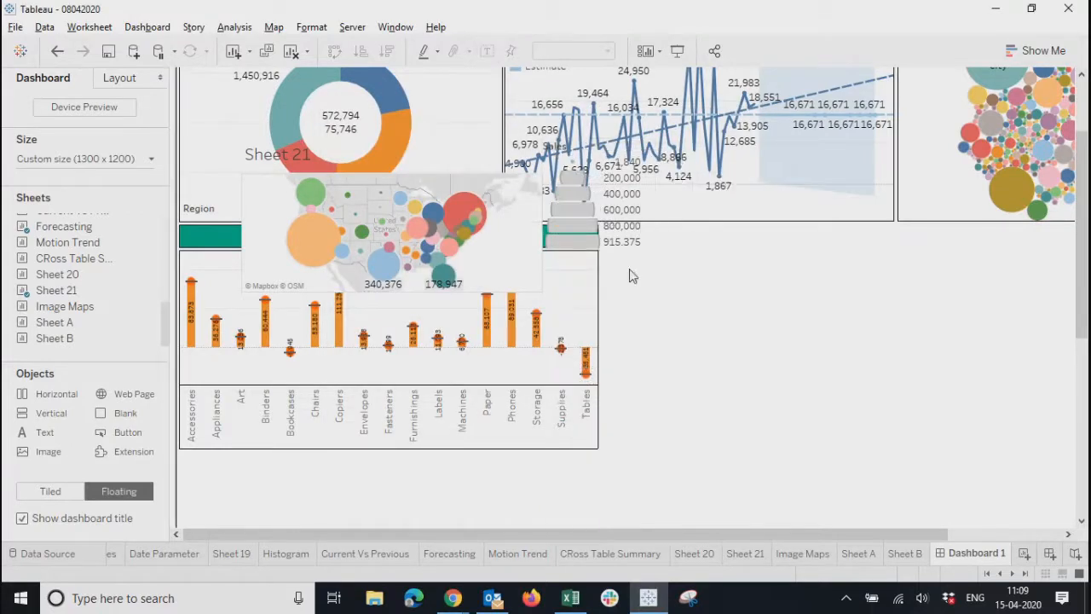
left_click(661, 146)
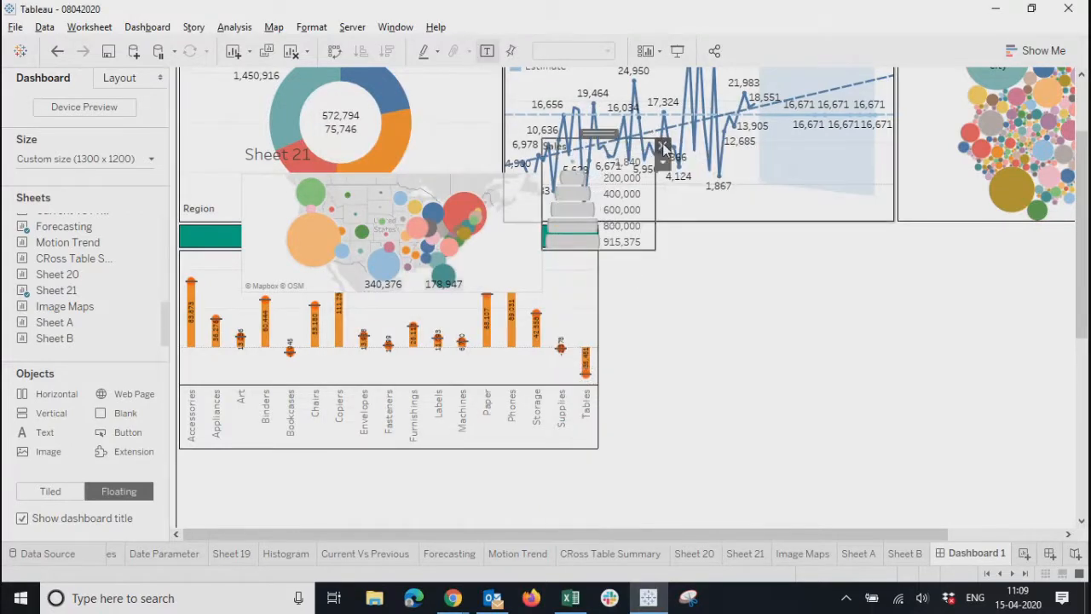
left_click(661, 147)
Move the Sheet 21 map beside the Candle chart and enlarge it to reach the Bubbles chart's outer edge
left_click(413, 155)
left_click_drag(385, 134, 741, 228)
left_click_drag(746, 218, 746, 221)
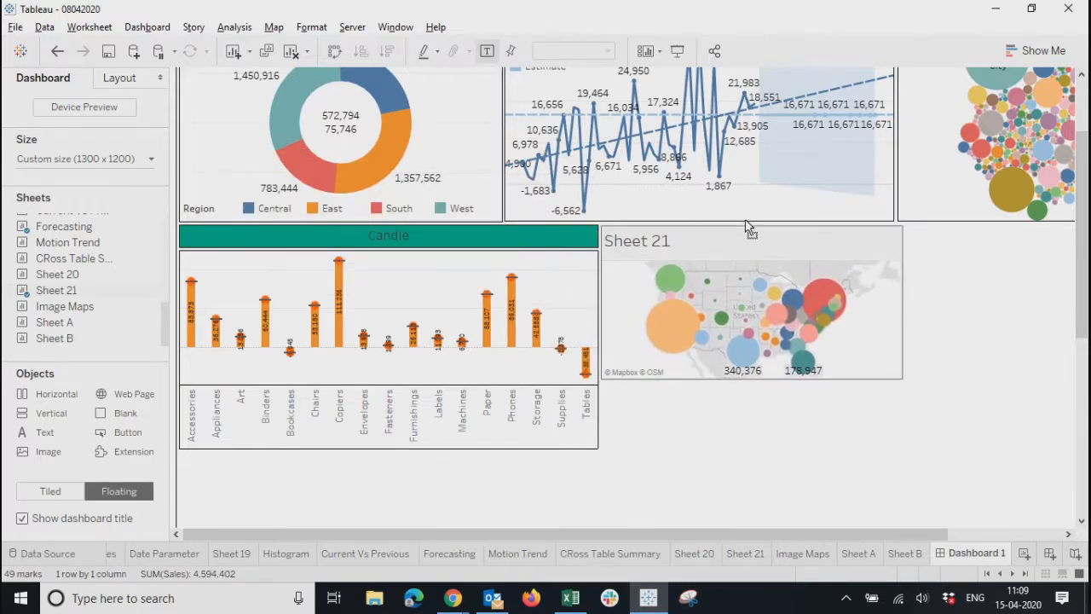
left_click_drag(783, 536, 908, 528)
left_click_drag(768, 378, 1065, 501)
left_click(703, 516)
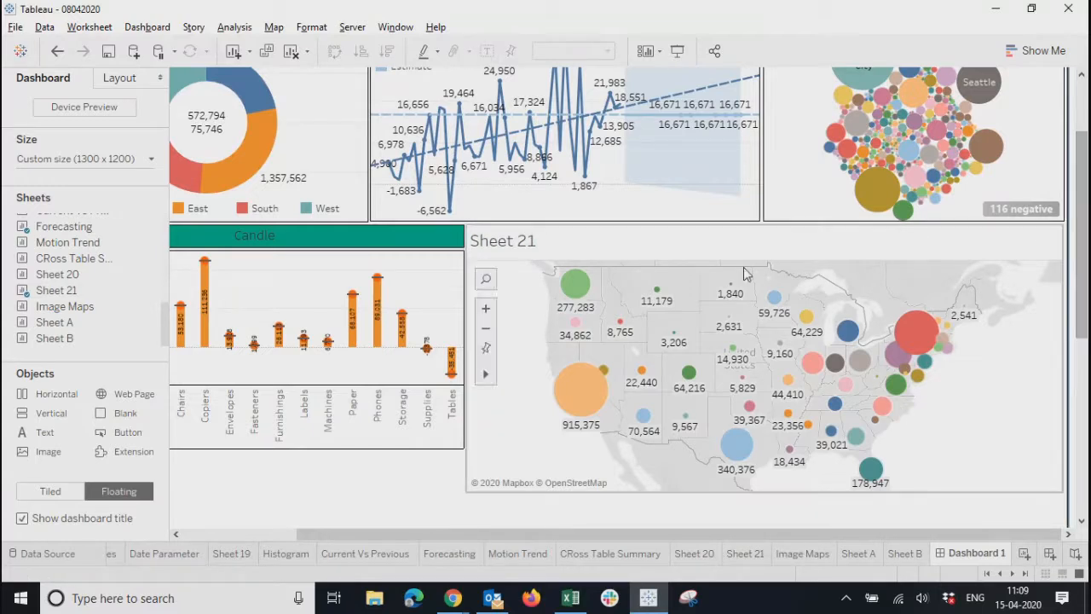
Centre the map's Sheet 21 title and set its font size to 12
double_click(695, 248)
key("ctrl+a")
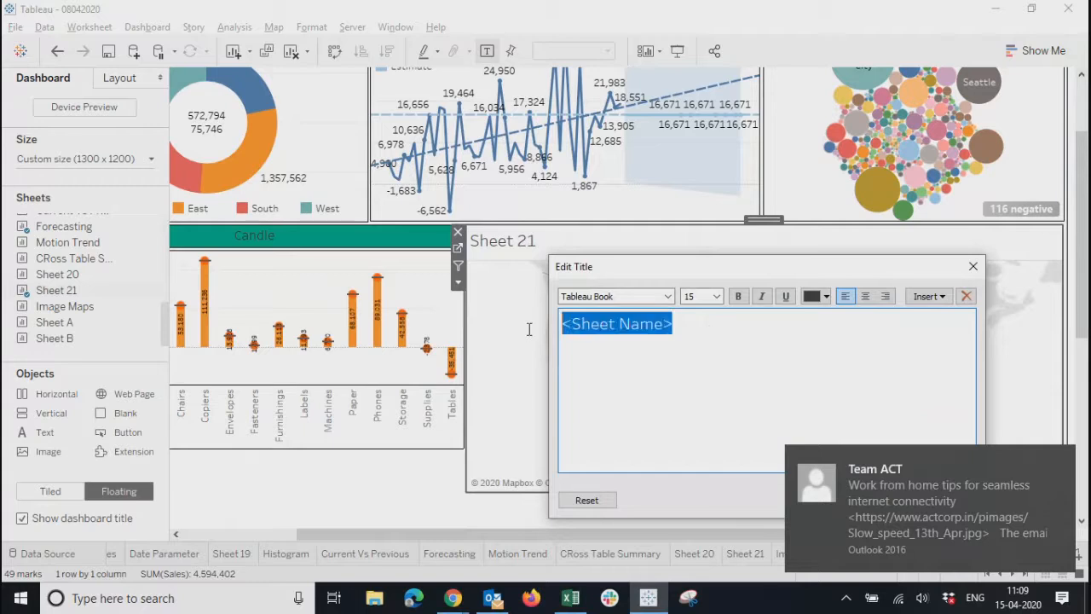
left_click(865, 296)
left_click(715, 296)
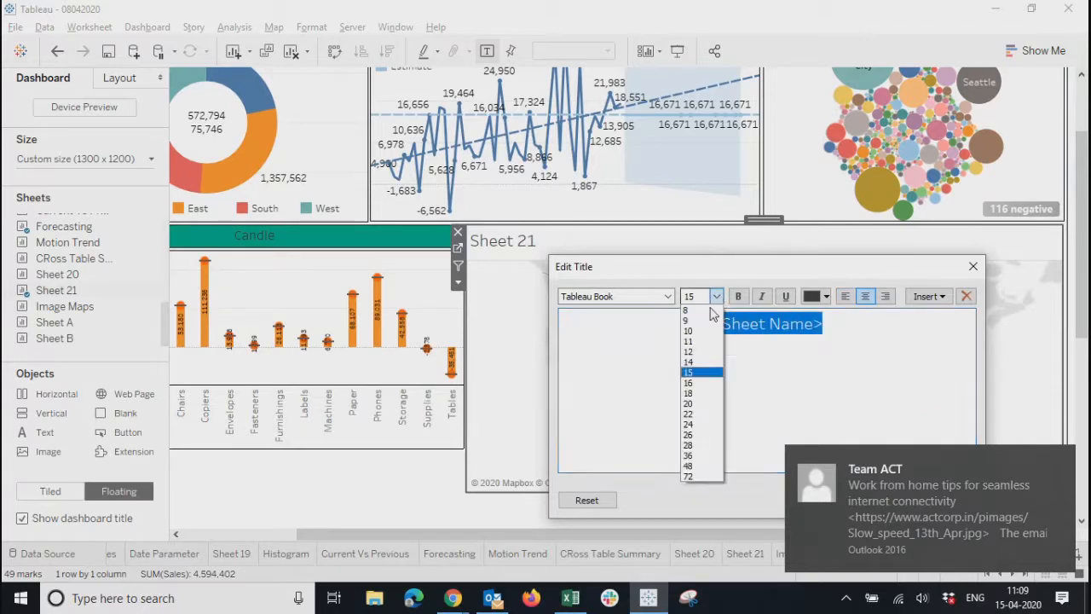
left_click(692, 351)
left_click(1061, 461)
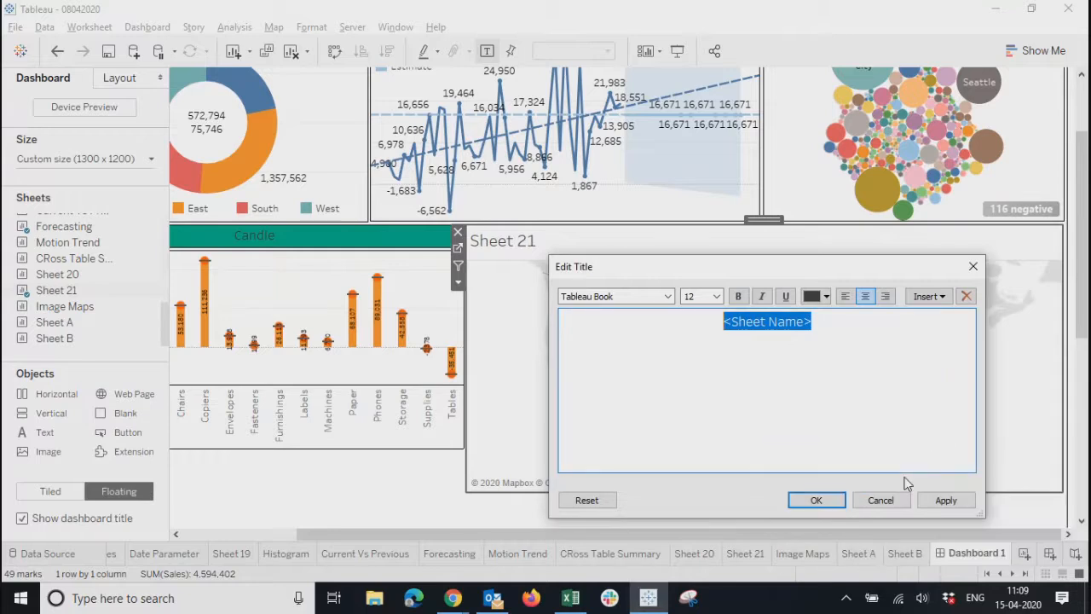
left_click(966, 506)
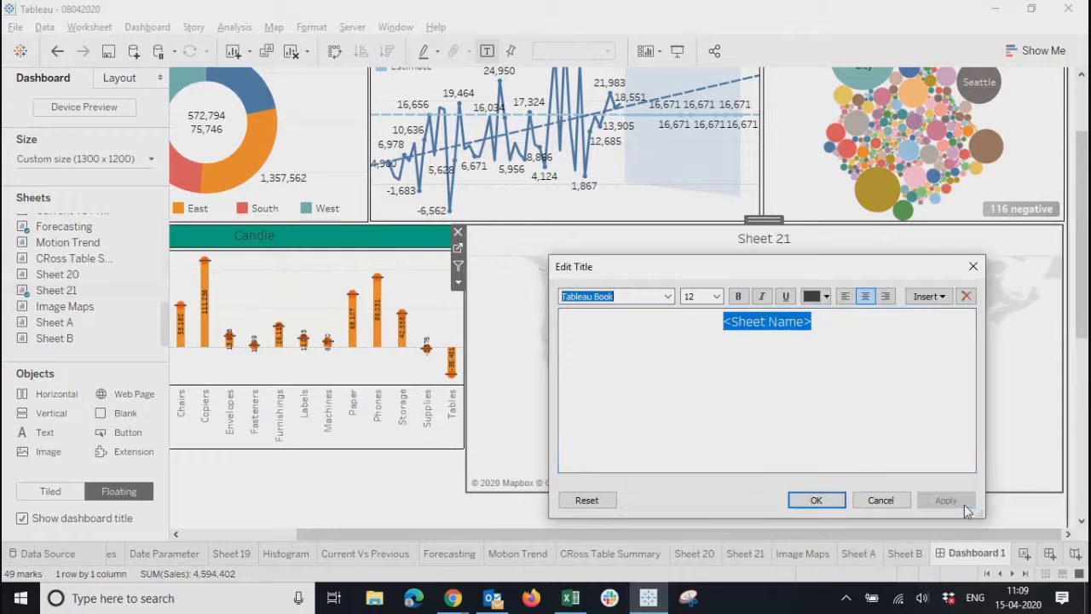
left_click(802, 503)
Format the Sheet 21 title with a thin black border and the same green shading as the Candle title
right_click(614, 244)
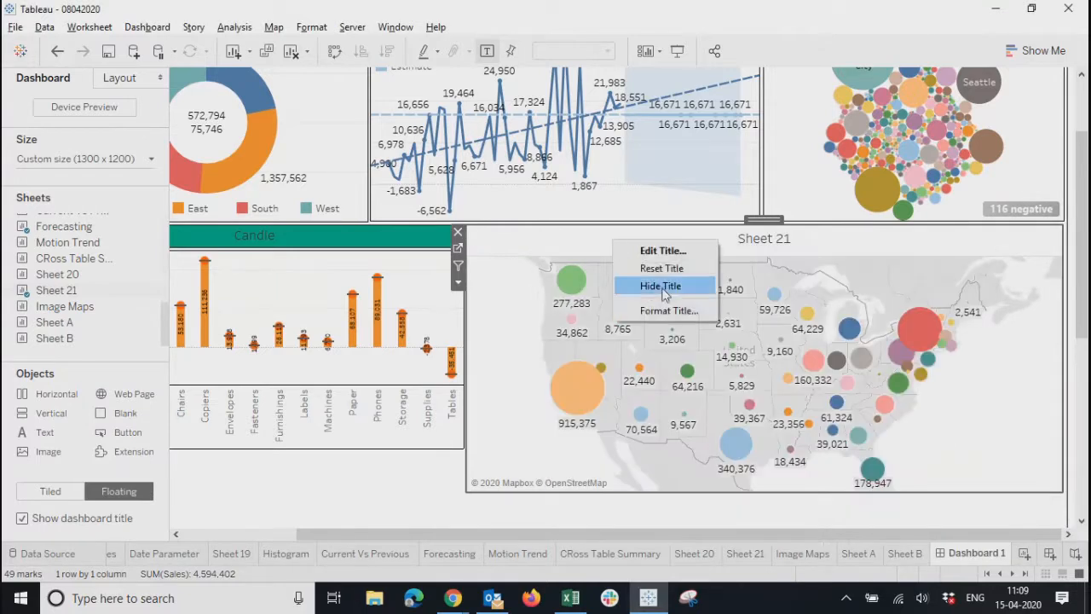
left_click(656, 311)
left_click(115, 151)
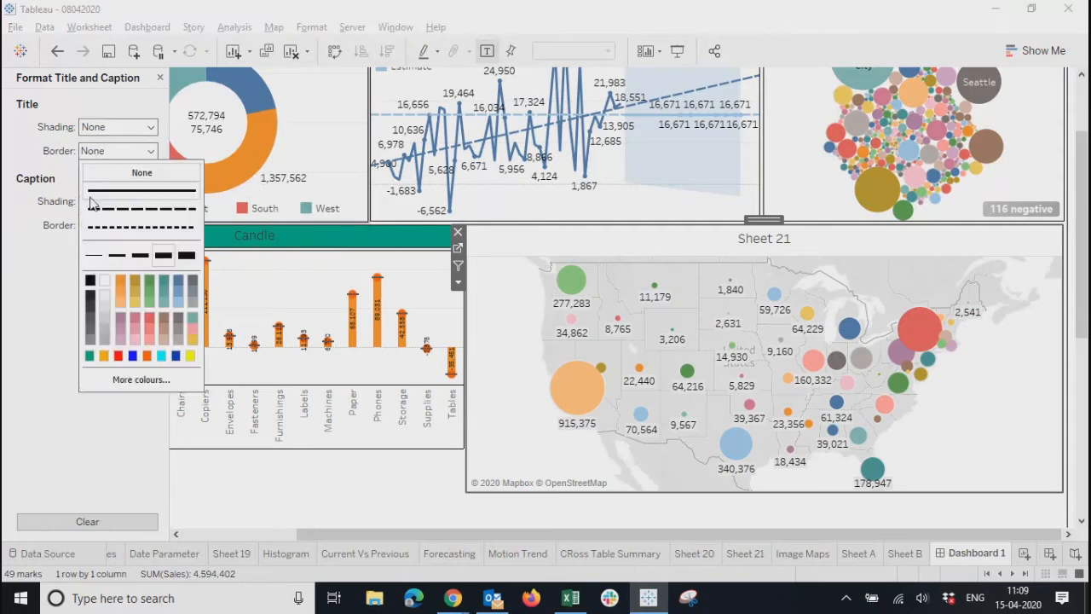
left_click(94, 254)
left_click(90, 281)
left_click(75, 157)
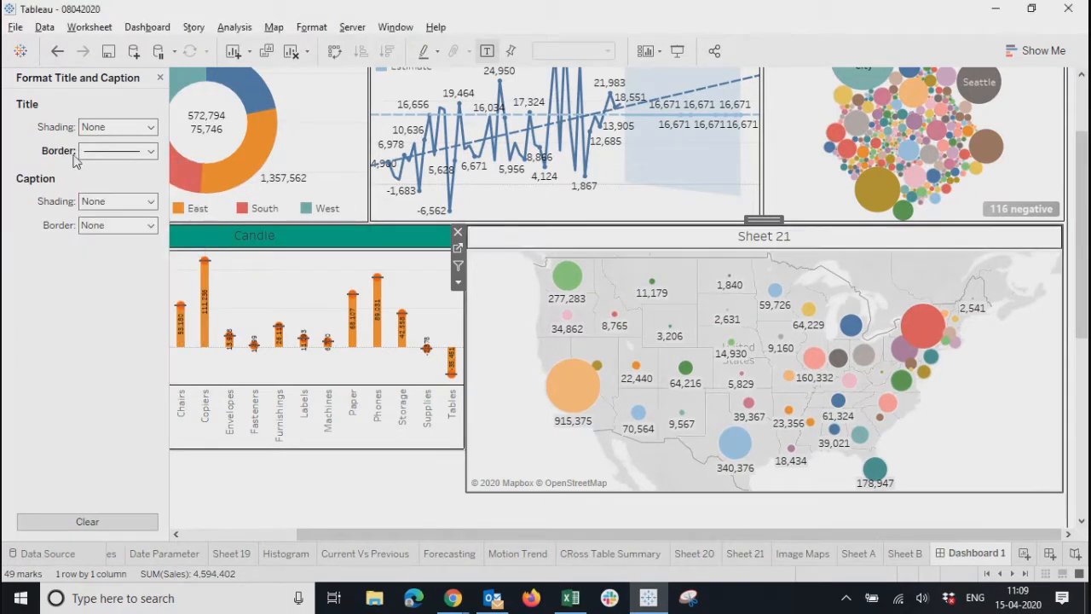
left_click(99, 127)
left_click(89, 241)
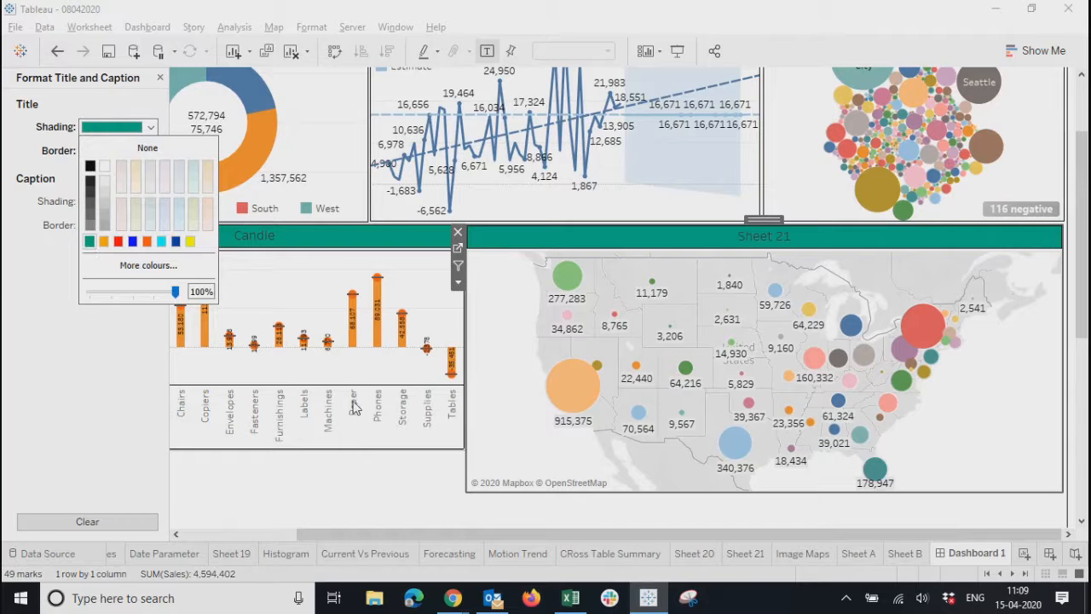
left_click(492, 412)
Extend the Candle chart's height so its lower edge lines up with the Sheet 21 map
left_click(299, 288)
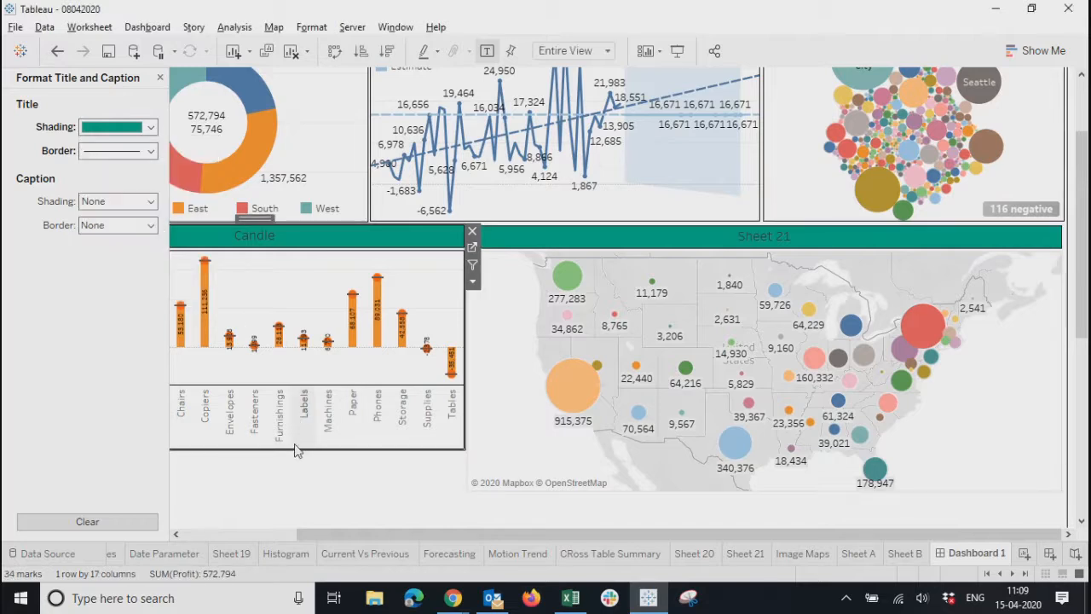
left_click_drag(296, 452, 306, 490)
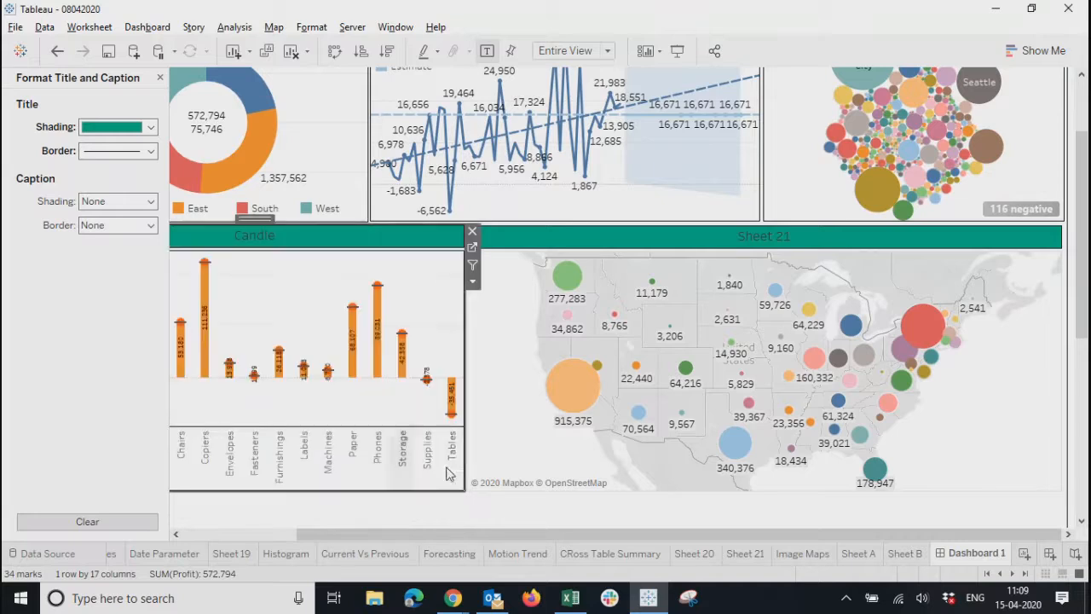
right_click(486, 436)
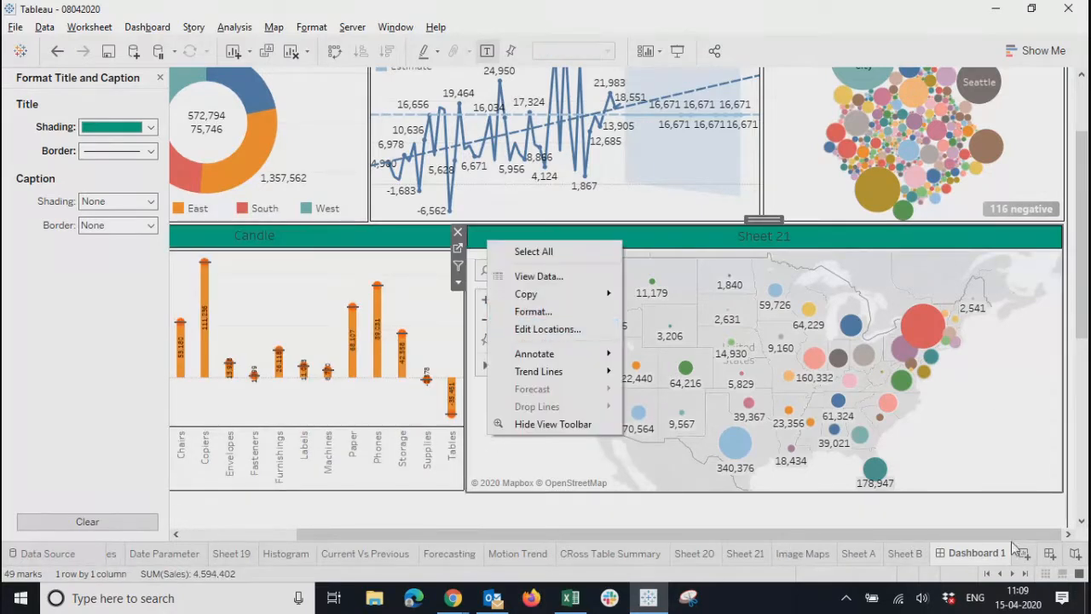
left_click(994, 398)
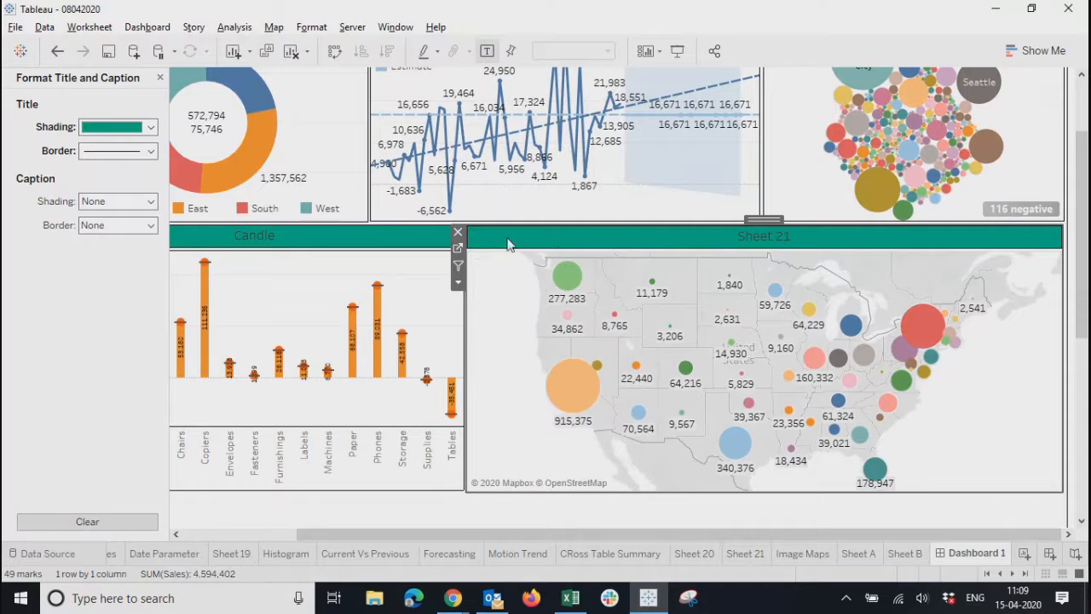
Open the Sheet 21 worksheet and give its default cell, pane and header borders a thin black line
left_click(459, 250)
right_click(375, 474)
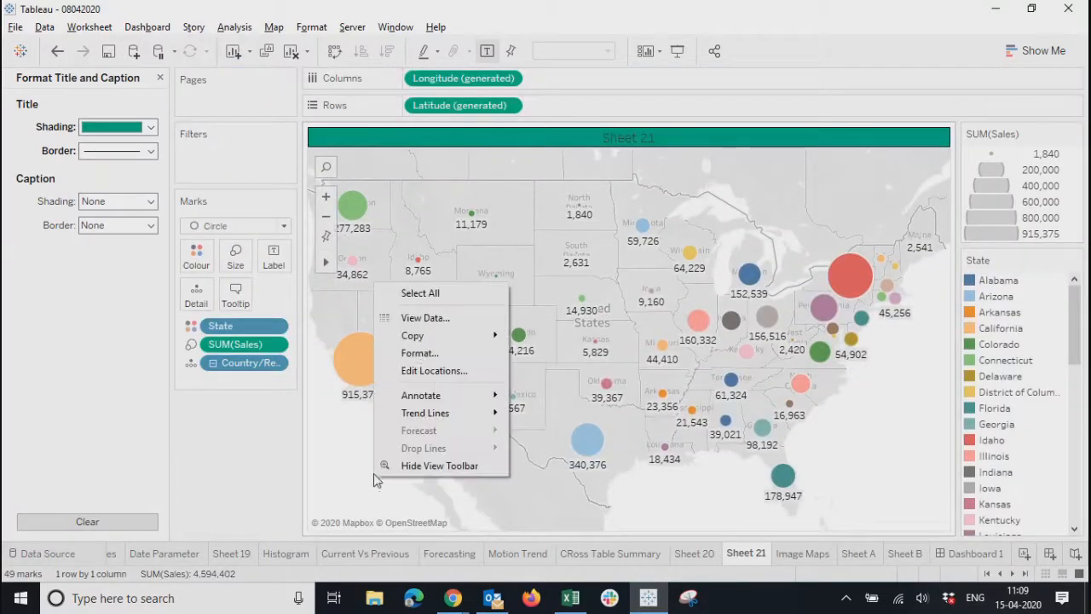
left_click(418, 353)
left_click(80, 105)
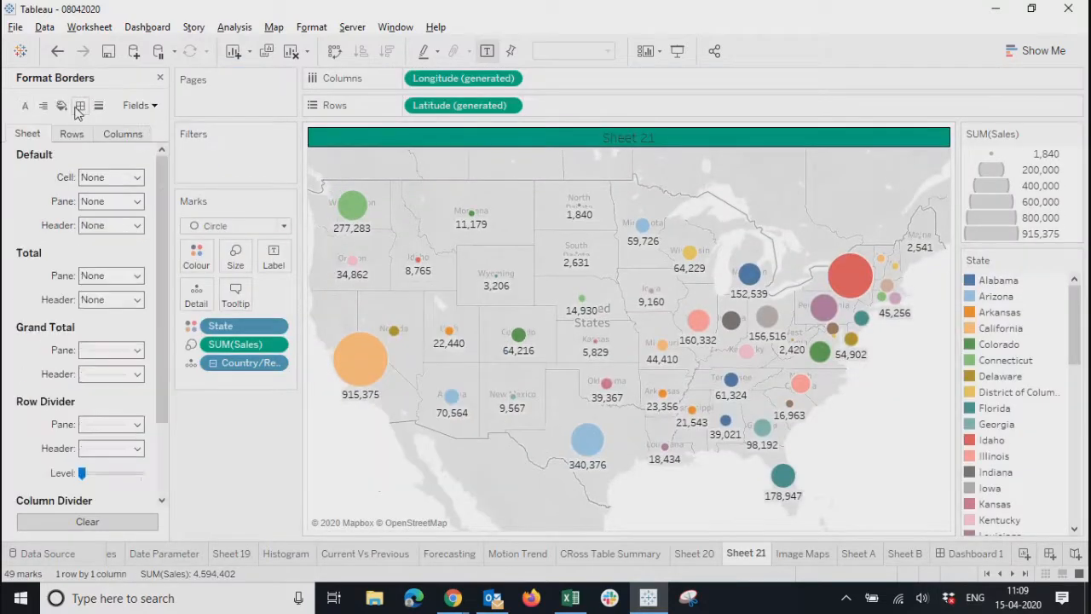
left_click(107, 176)
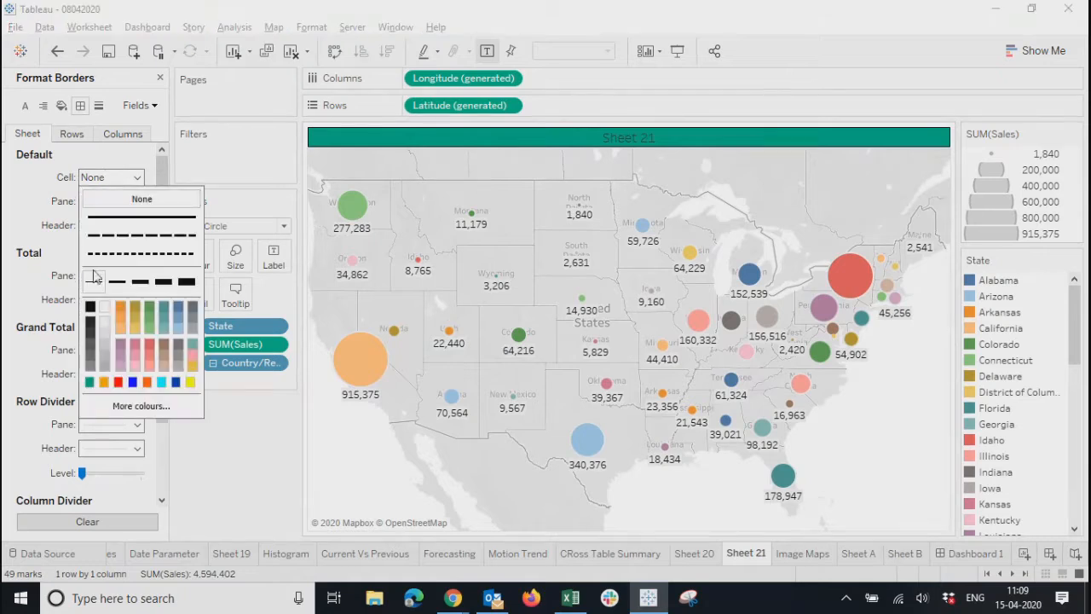
left_click(24, 254)
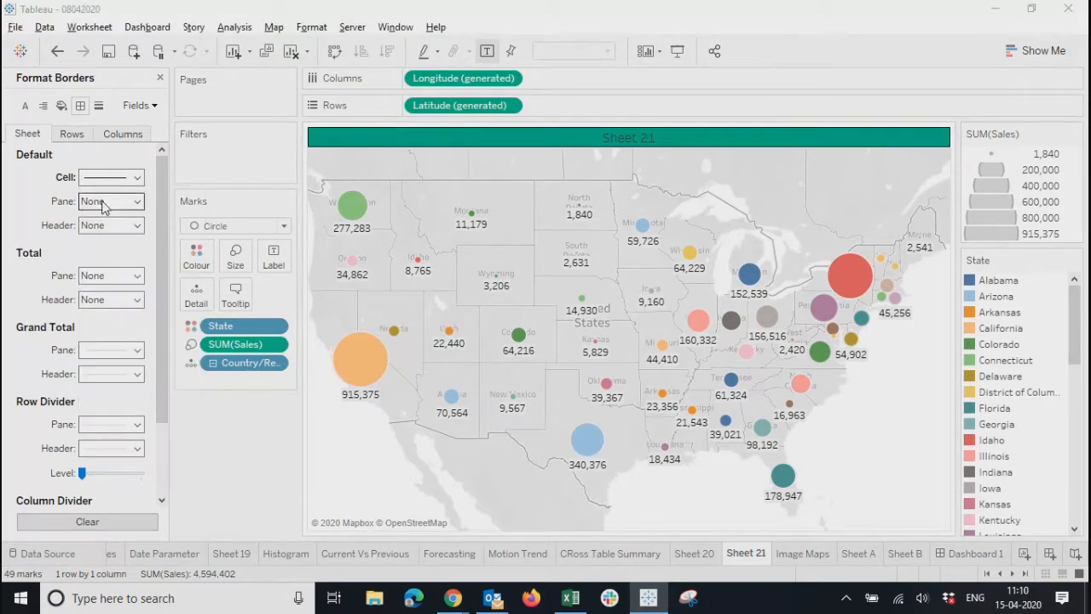
left_click(107, 201)
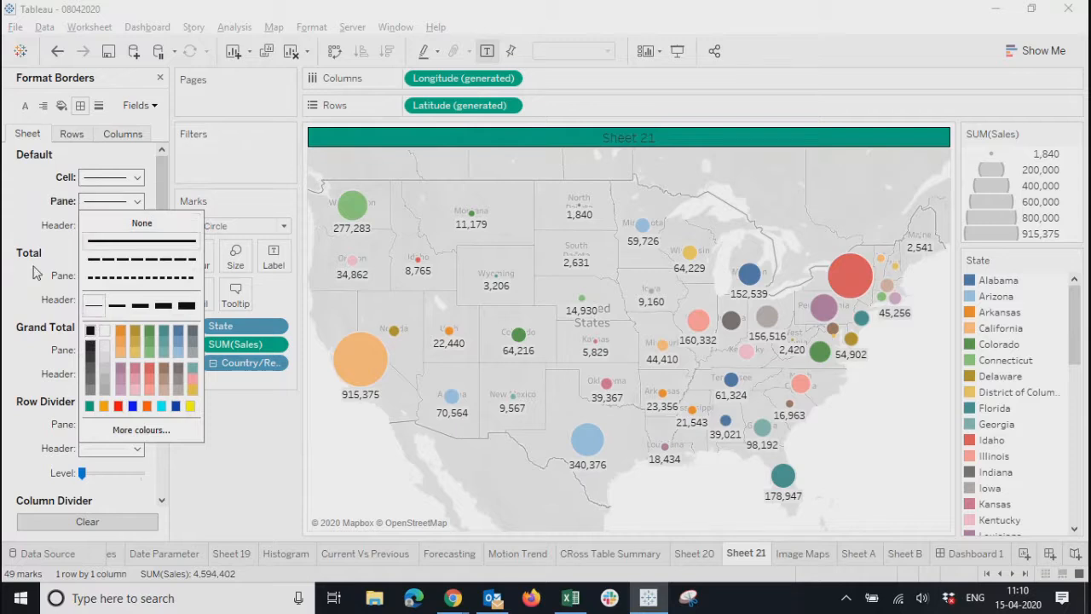
left_click(90, 330)
left_click(106, 225)
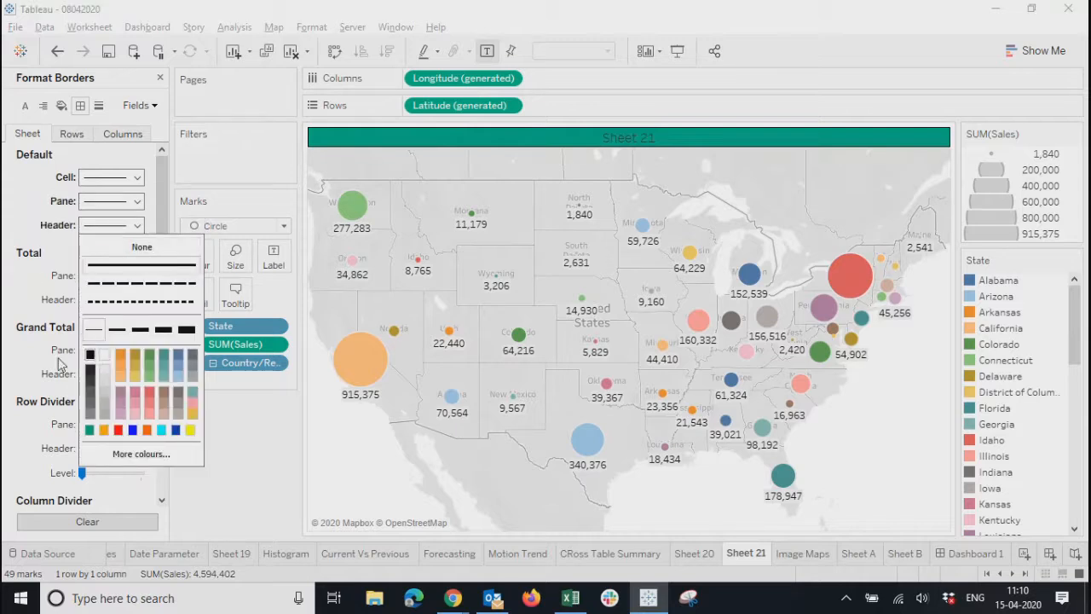
left_click(92, 330)
Set the pane lines of Sheet 21's row divider and column divider to thin black
left_click(89, 423)
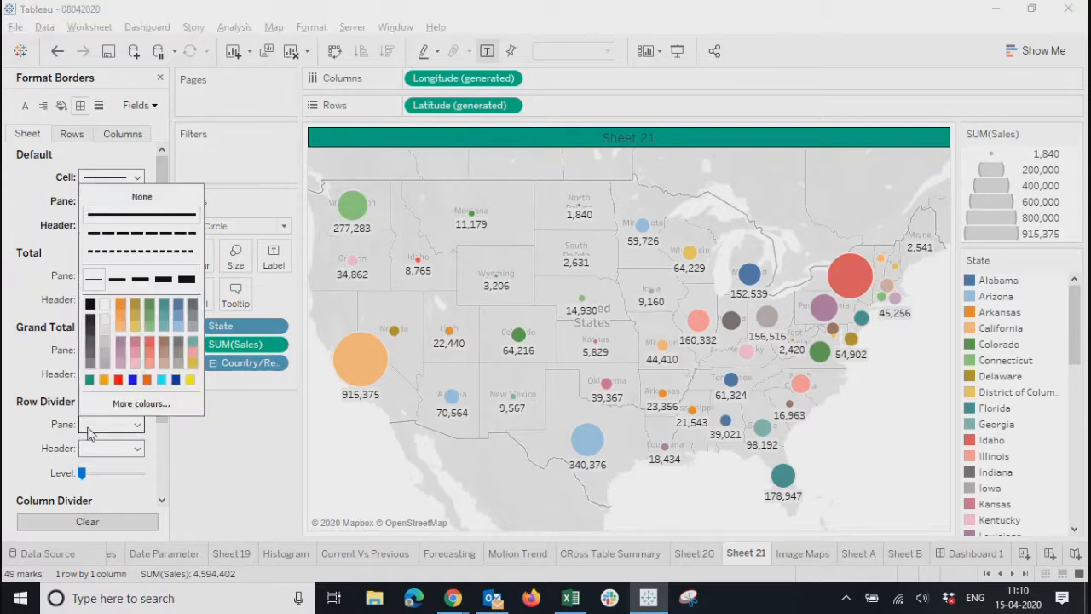
left_click(90, 312)
scroll(51, 422, "down", 2)
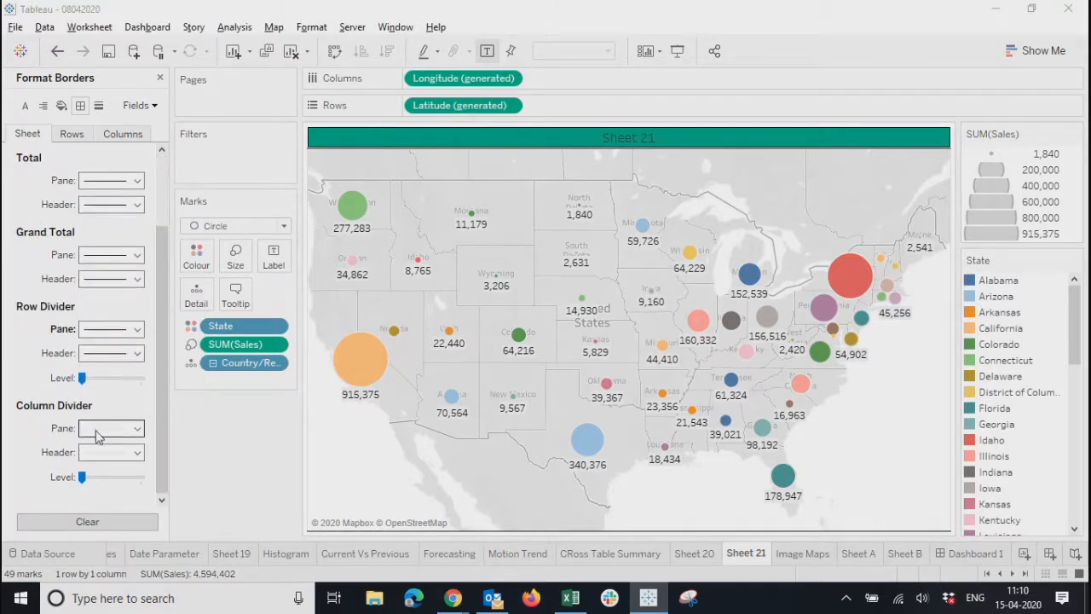
left_click(97, 435)
left_click(89, 307)
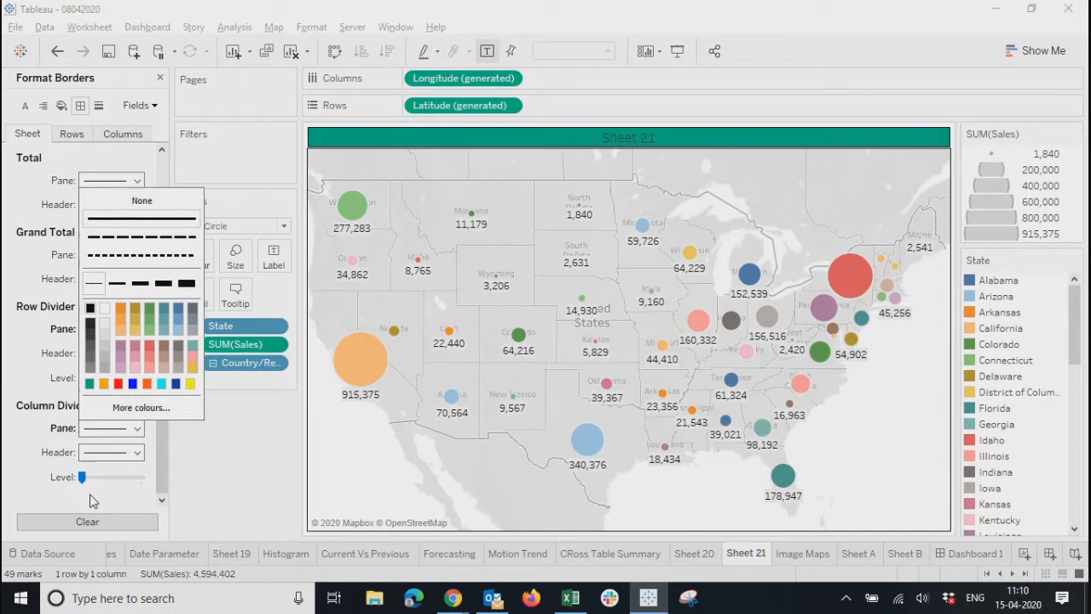
left_click(197, 465)
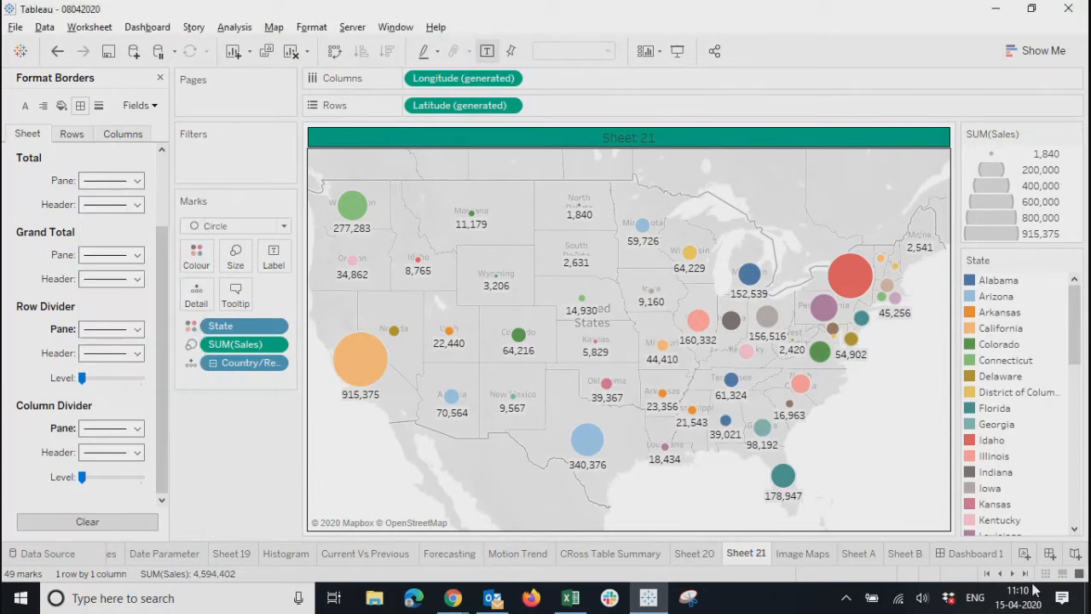
Return to Dashboard 1, view it in presentation mode and reset the Sheet 21 map's view
left_click(972, 553)
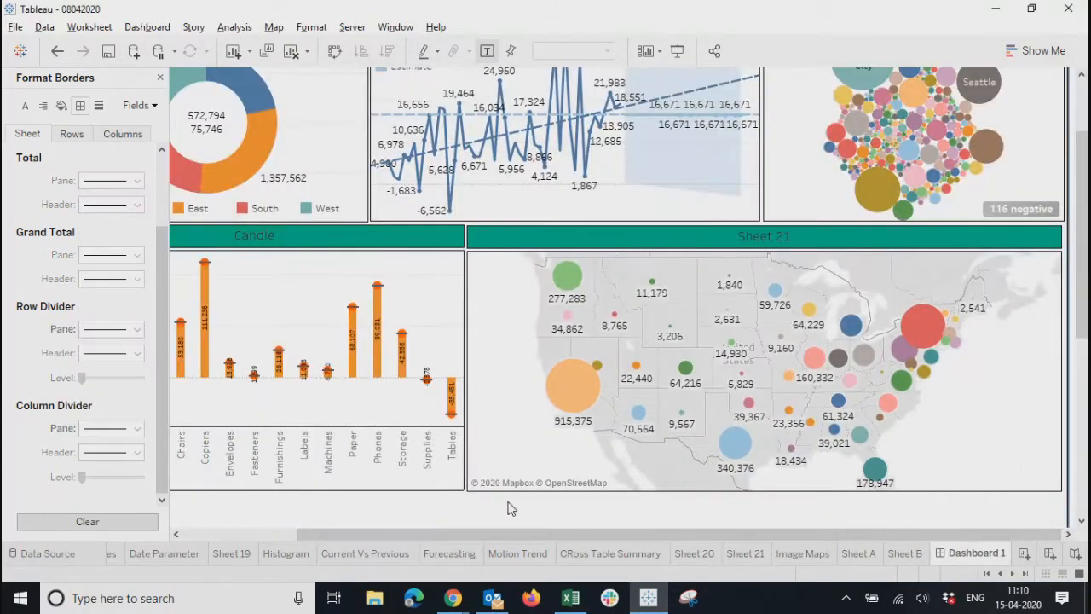
left_click(678, 53)
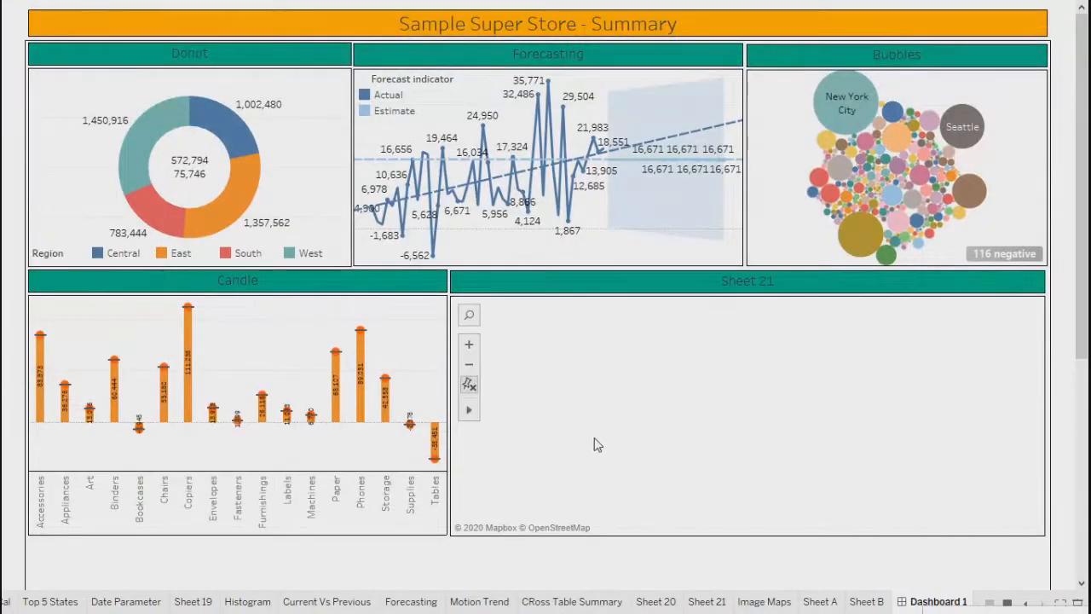
left_click(469, 388)
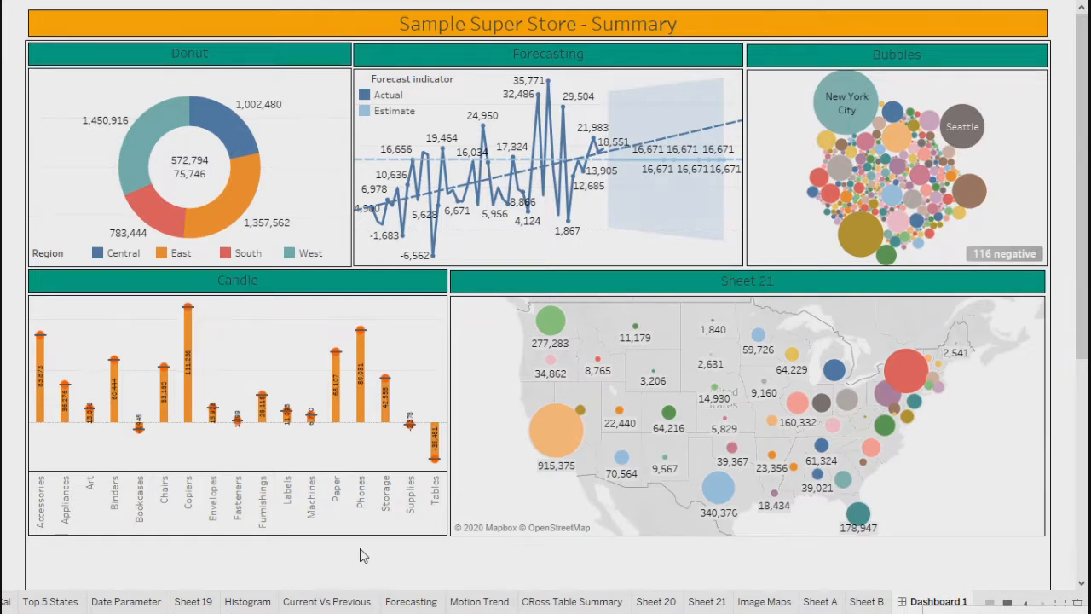
Set the charts on Dashboard 1, including Donut, Bubbles, Candle and Sheet 21, to be used as filters and return to presentation mode
key("Escape")
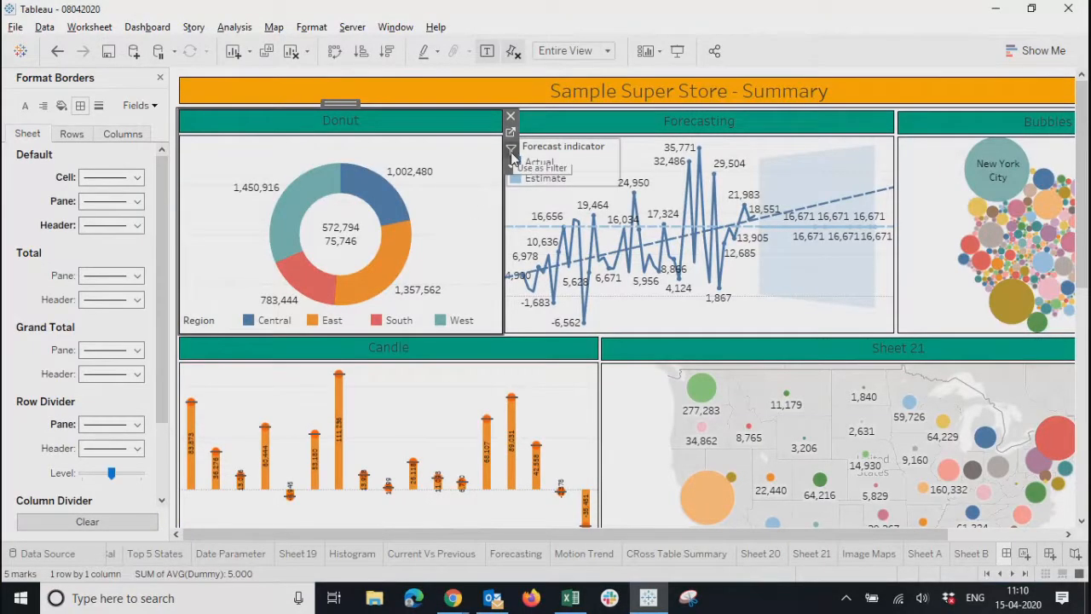
left_click(738, 153)
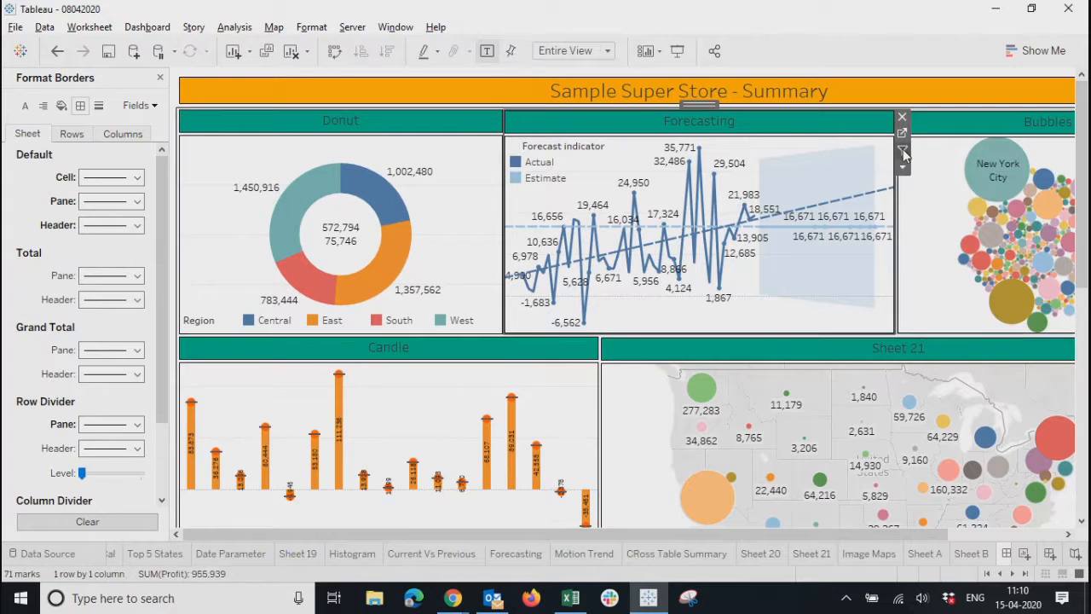
left_click(942, 158)
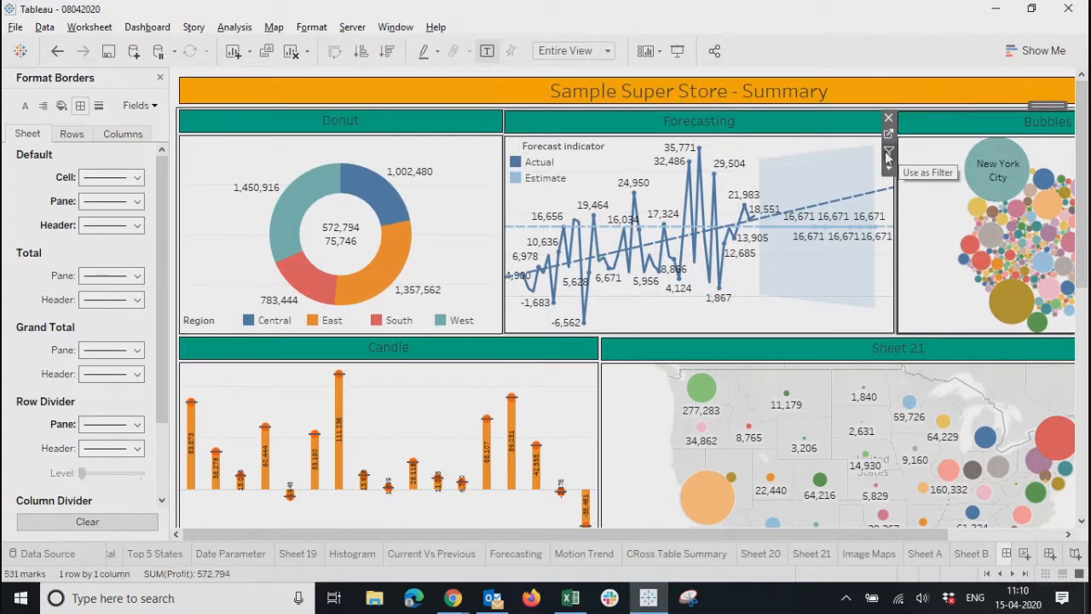
left_click(494, 389)
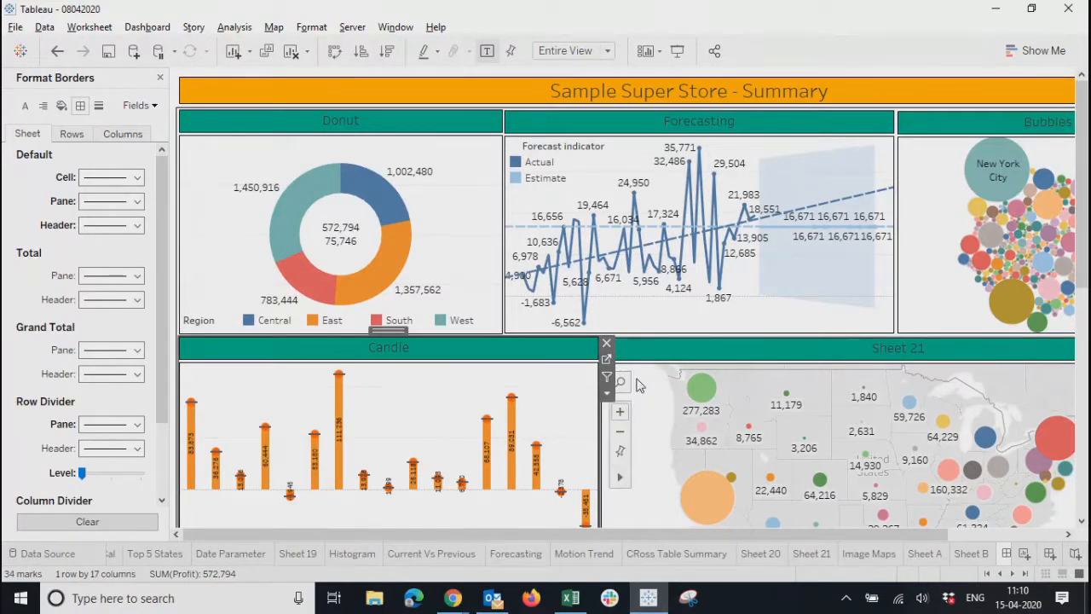
left_click(637, 380)
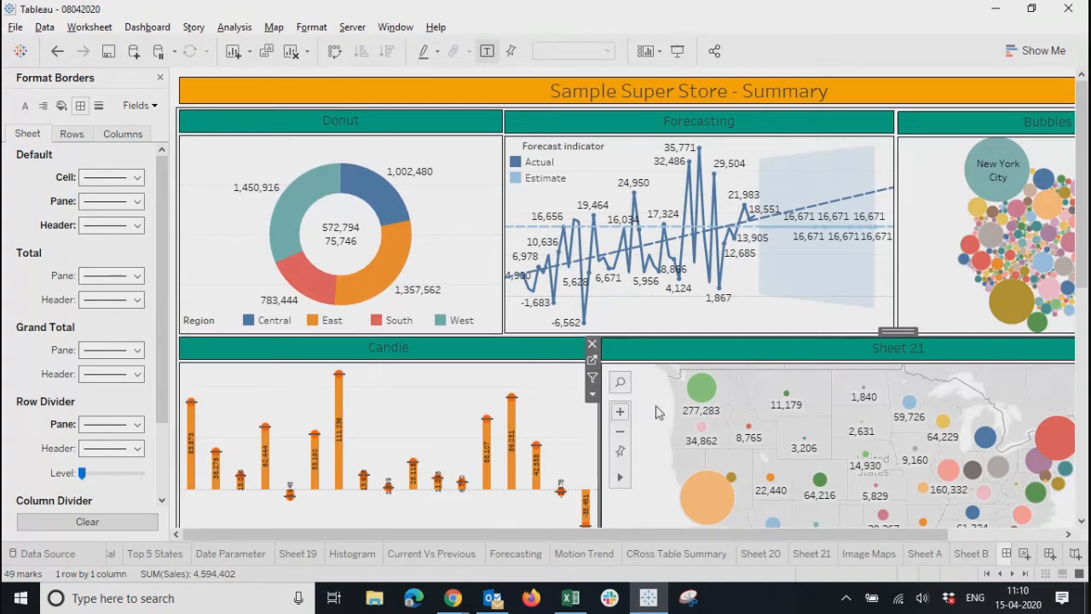
left_click(593, 377)
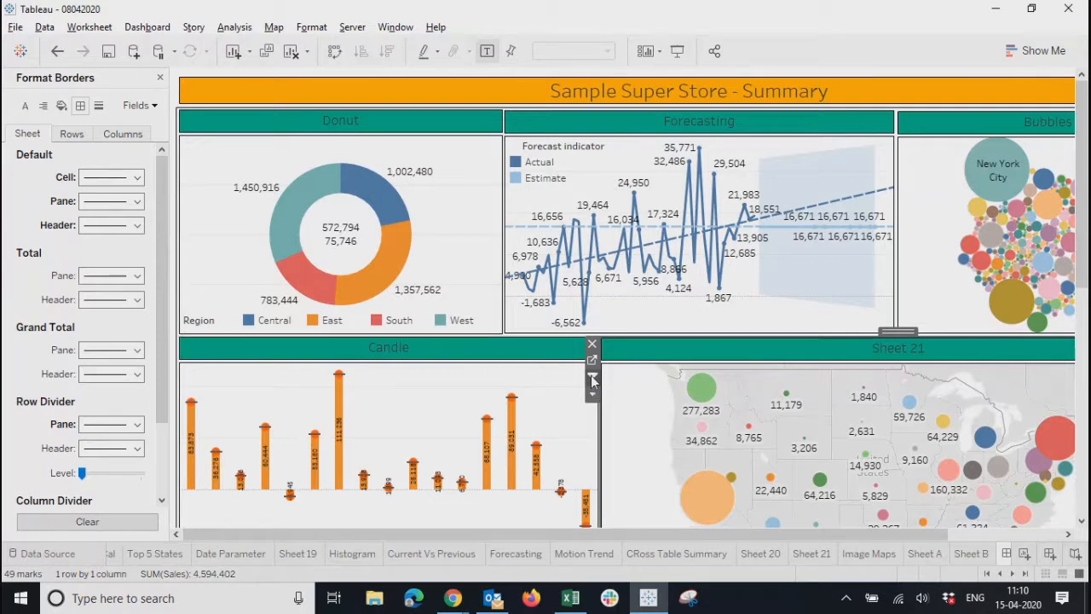
left_click(465, 260)
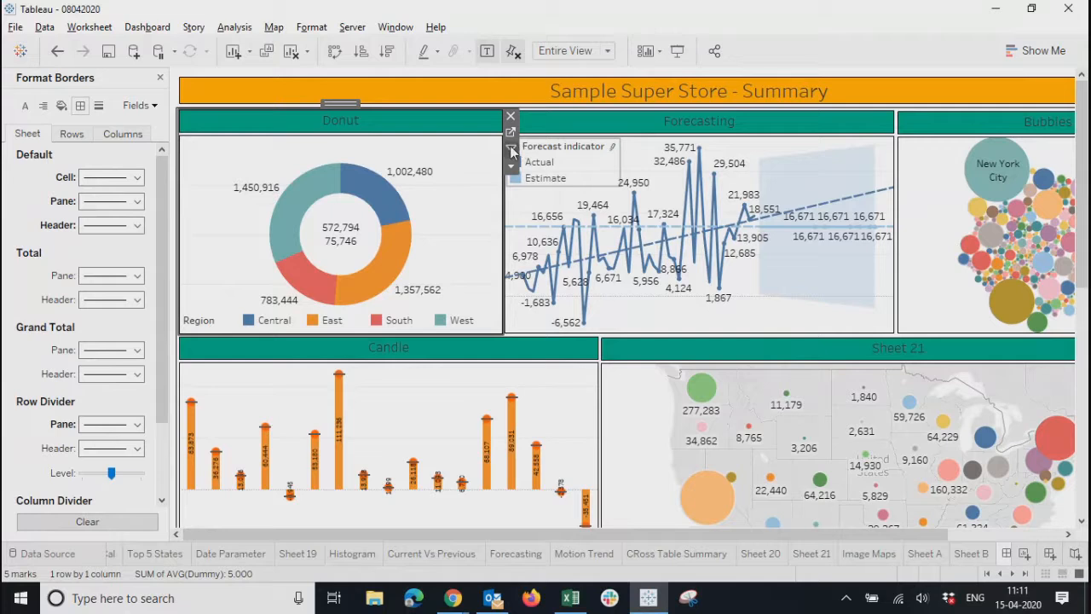
left_click(939, 188)
left_click(888, 151)
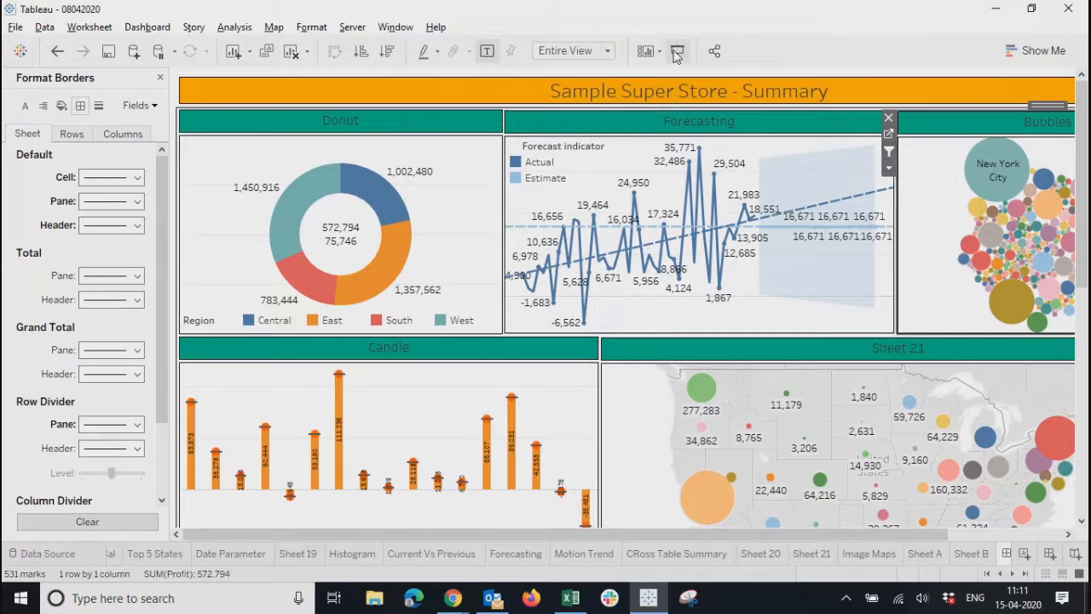
key("alt+Tab")
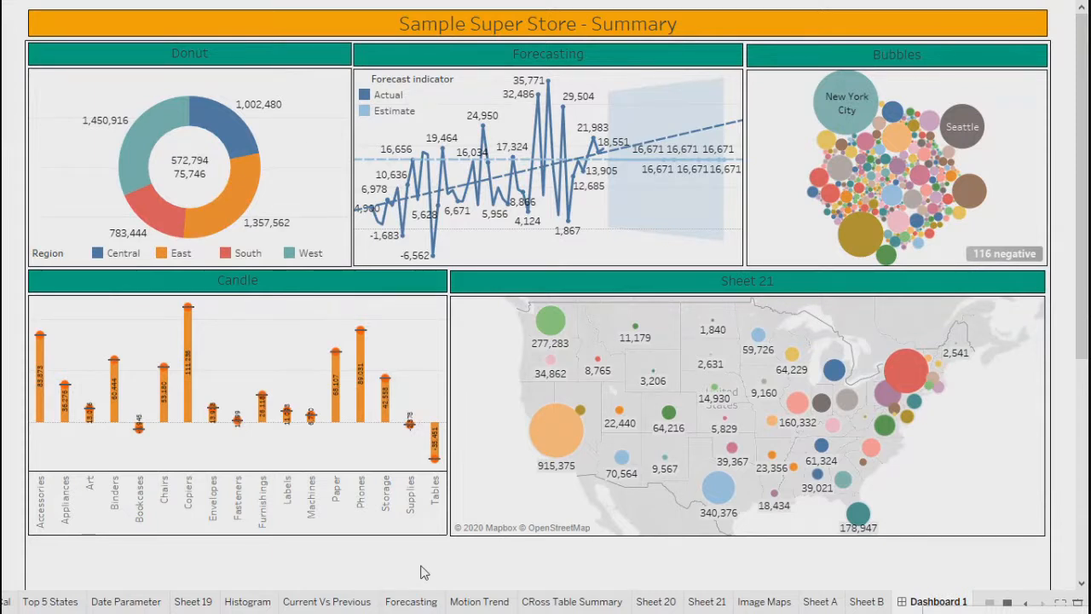
Filter the dashboard by the Central region of the Donut chart, examine the map and Candle chart, and clear the filter
mouse_move(139, 168)
mouse_move(229, 132)
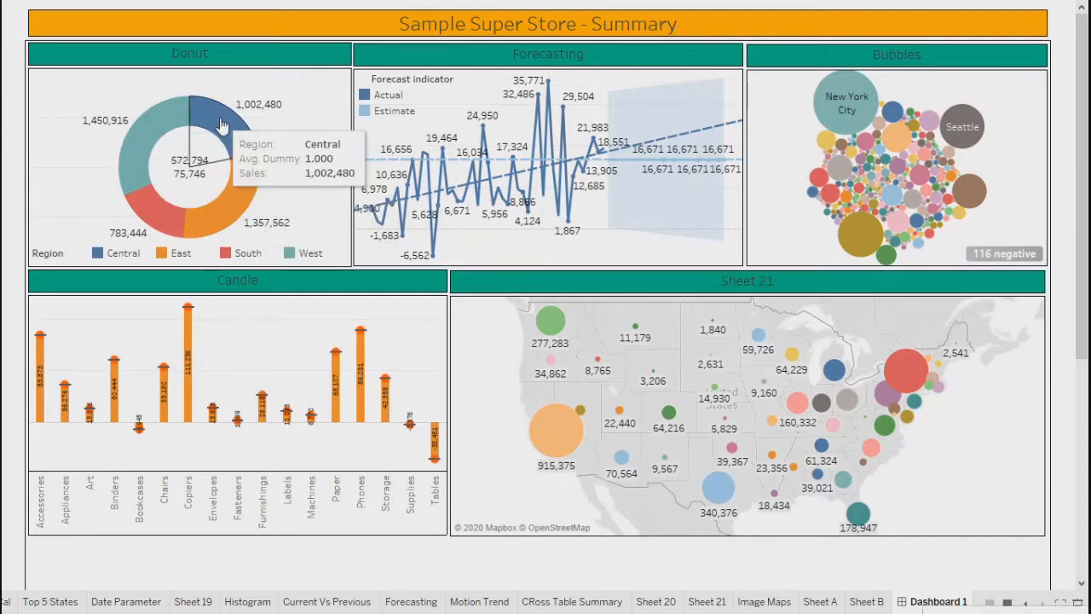
left_click(220, 126)
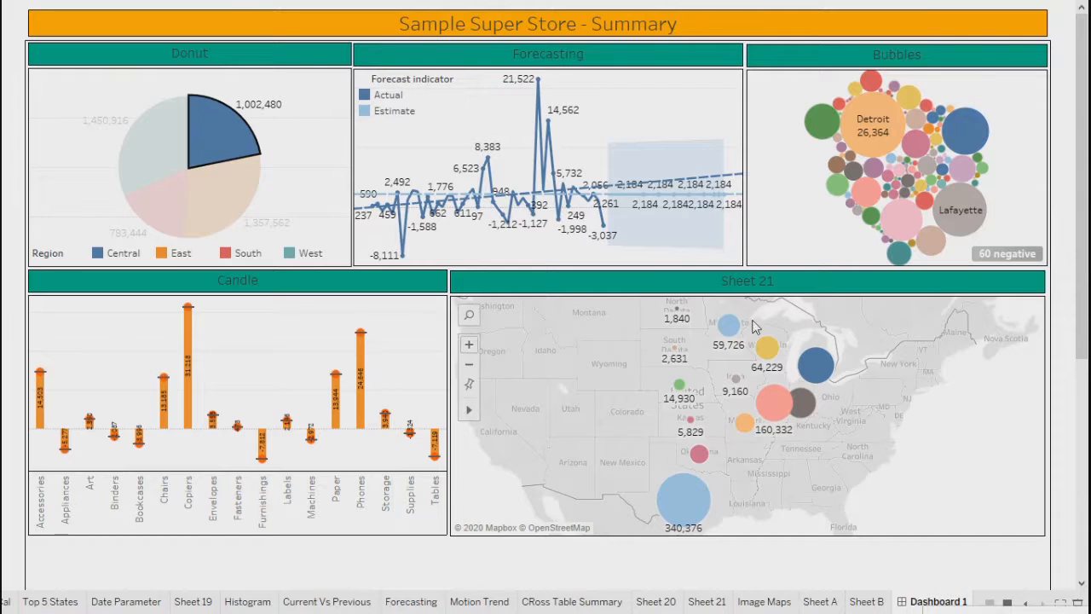
mouse_move(663, 501)
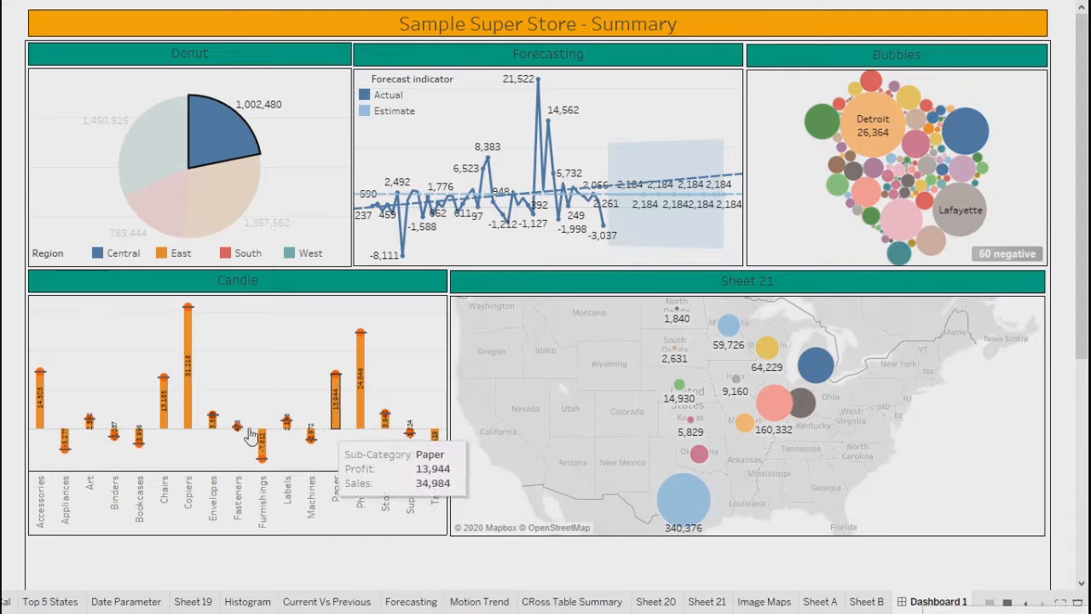
mouse_move(120, 452)
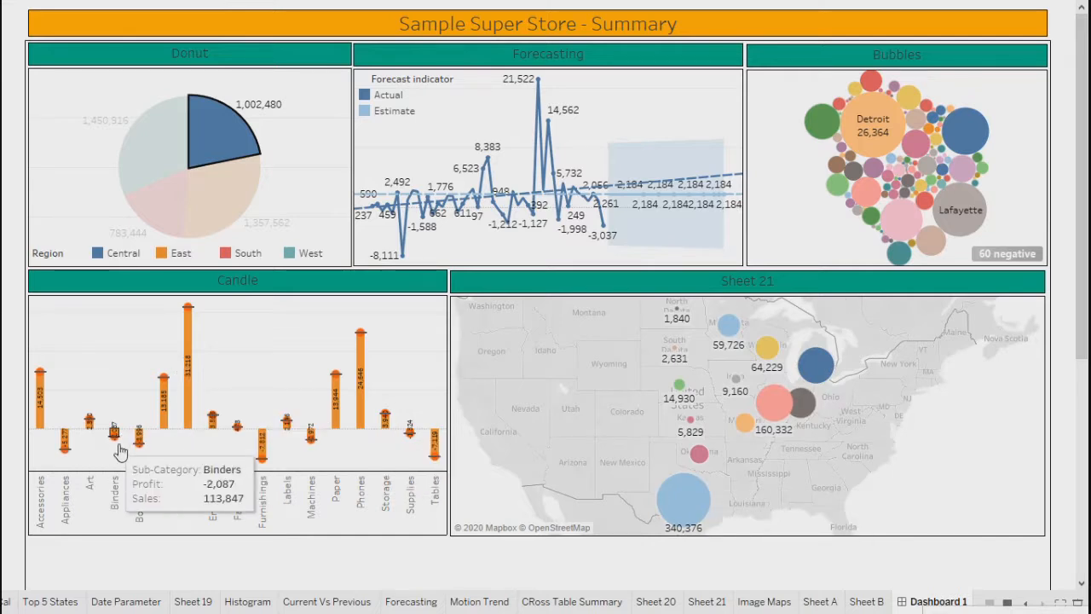
mouse_move(352, 439)
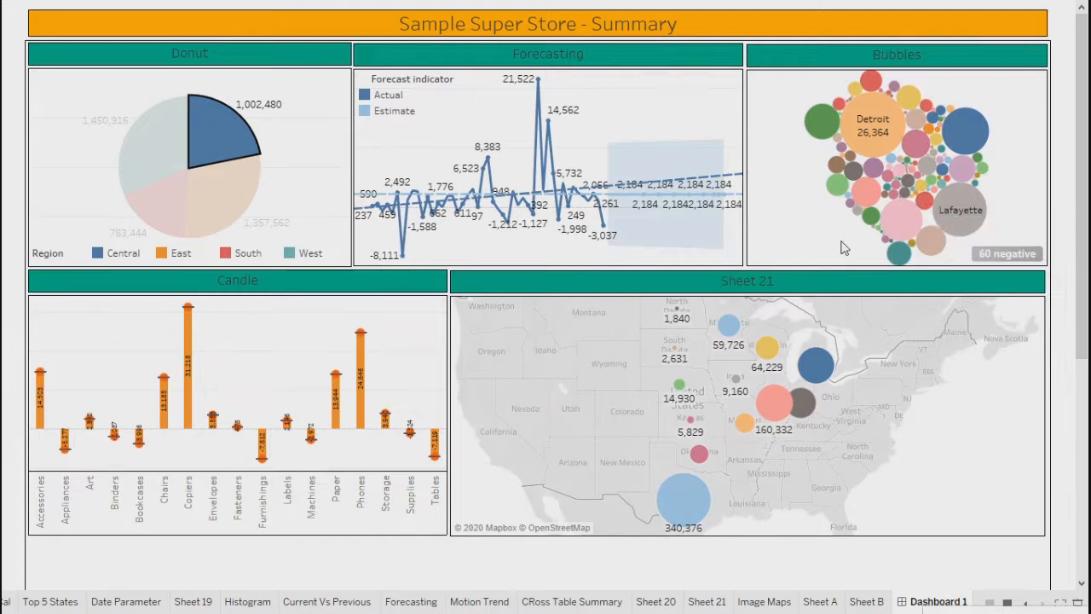
left_click(222, 151)
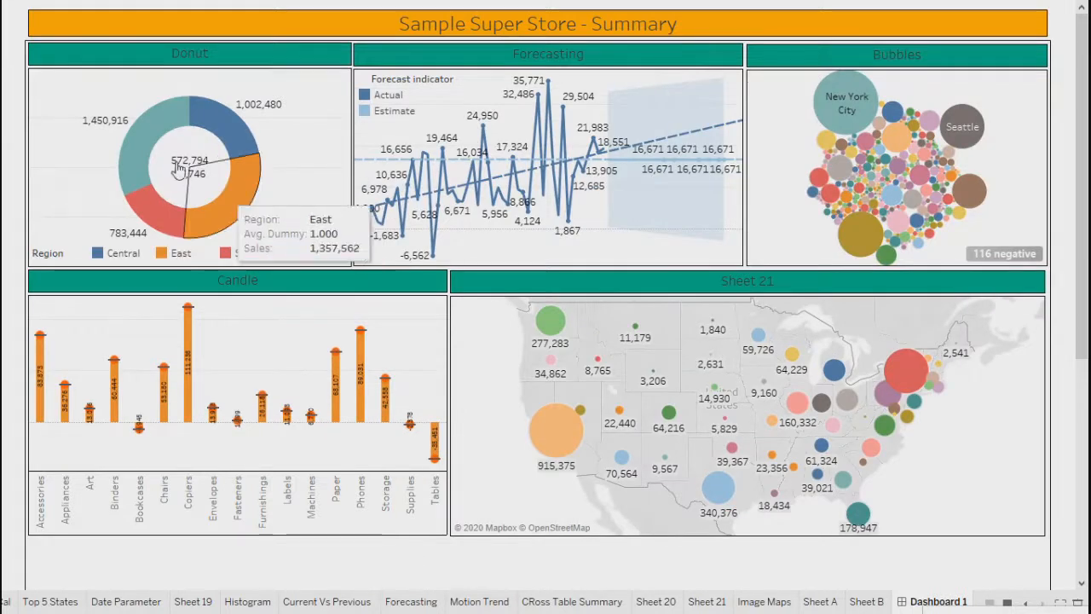
Filter the dashboard by the Donut chart's West region and by its South region, clearing each selection after viewing it
left_click(136, 158)
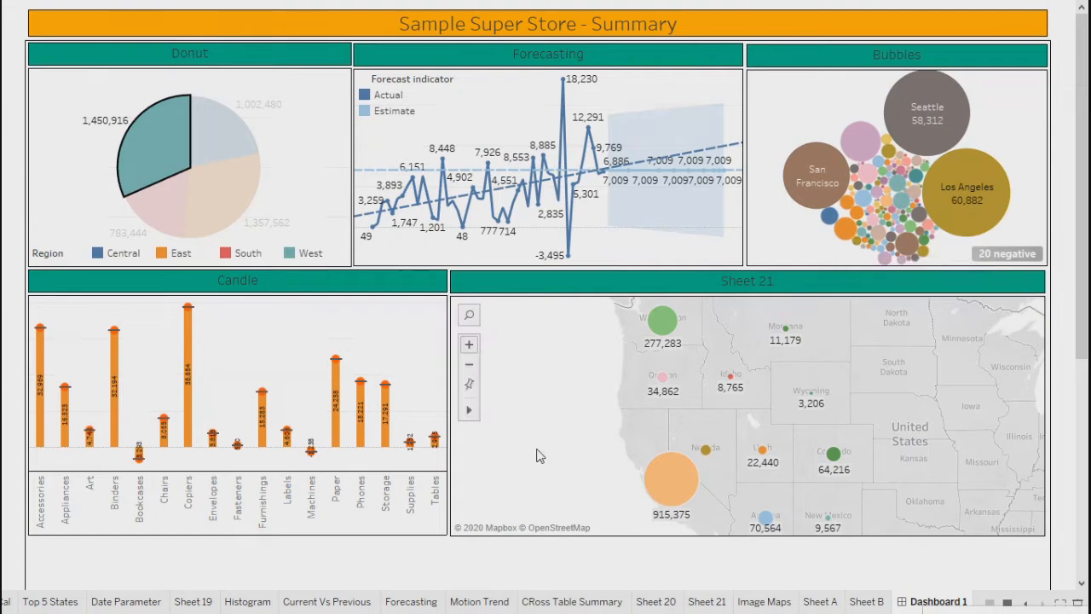
left_click(148, 154)
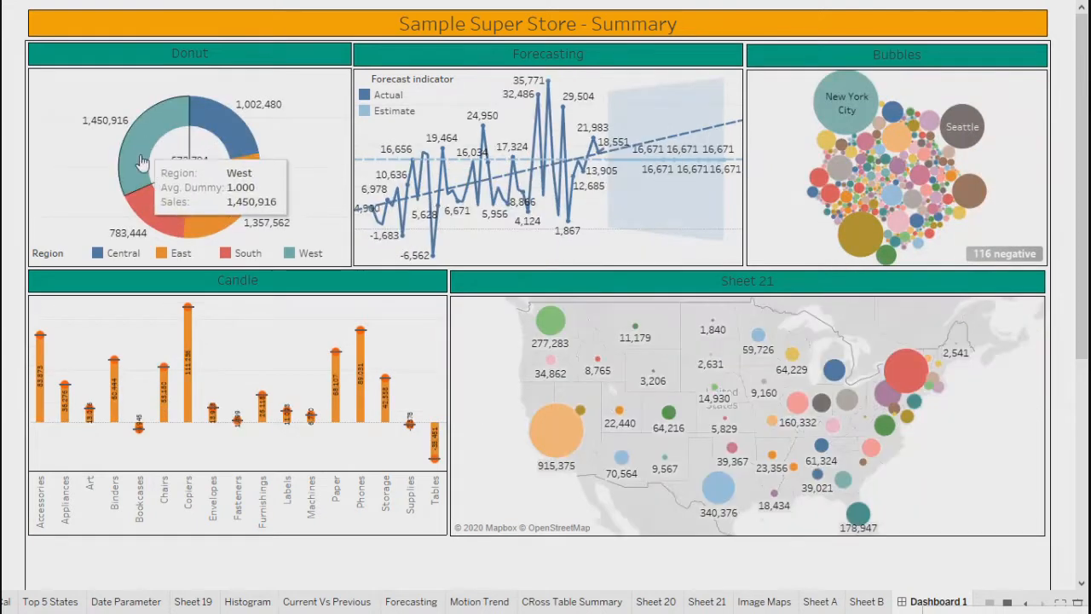
left_click(156, 213)
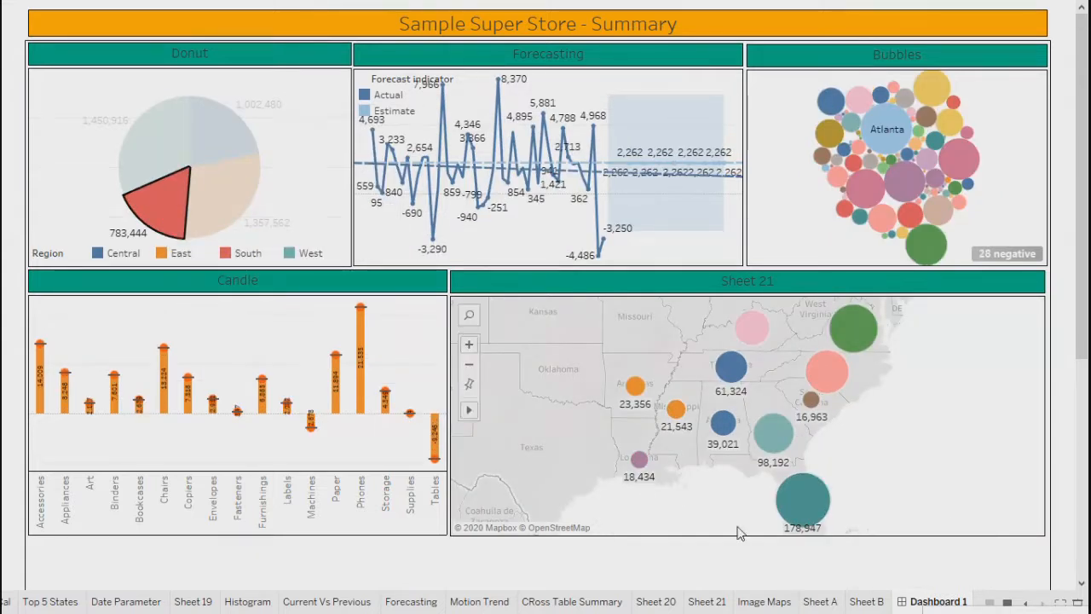
left_click(170, 223)
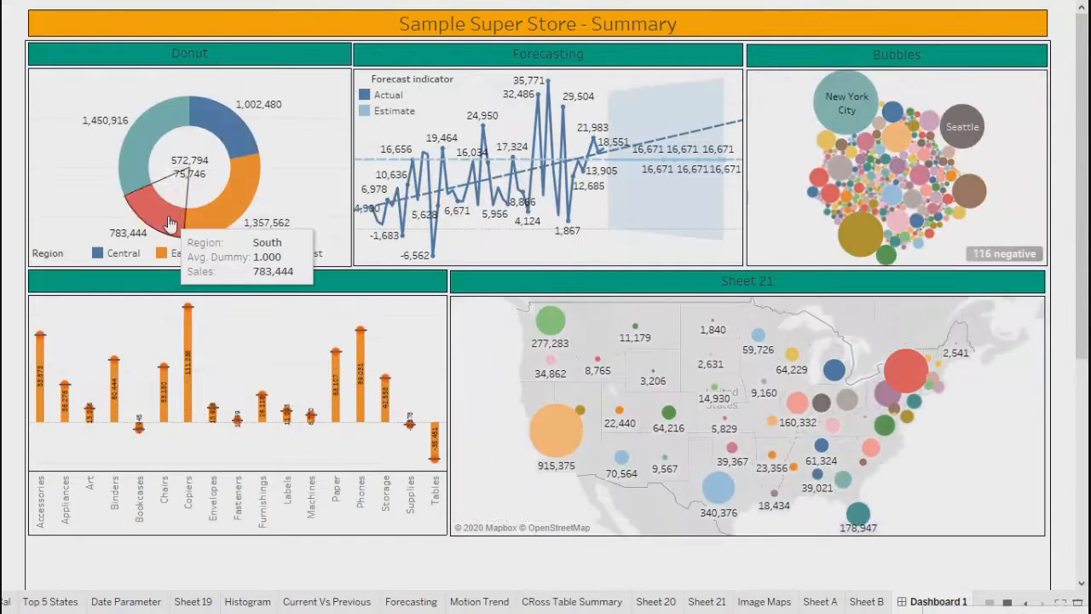
Filter the dashboard by the New York City bubble, examine the map, Forecasting and Donut charts, and clear the selection
left_click(850, 103)
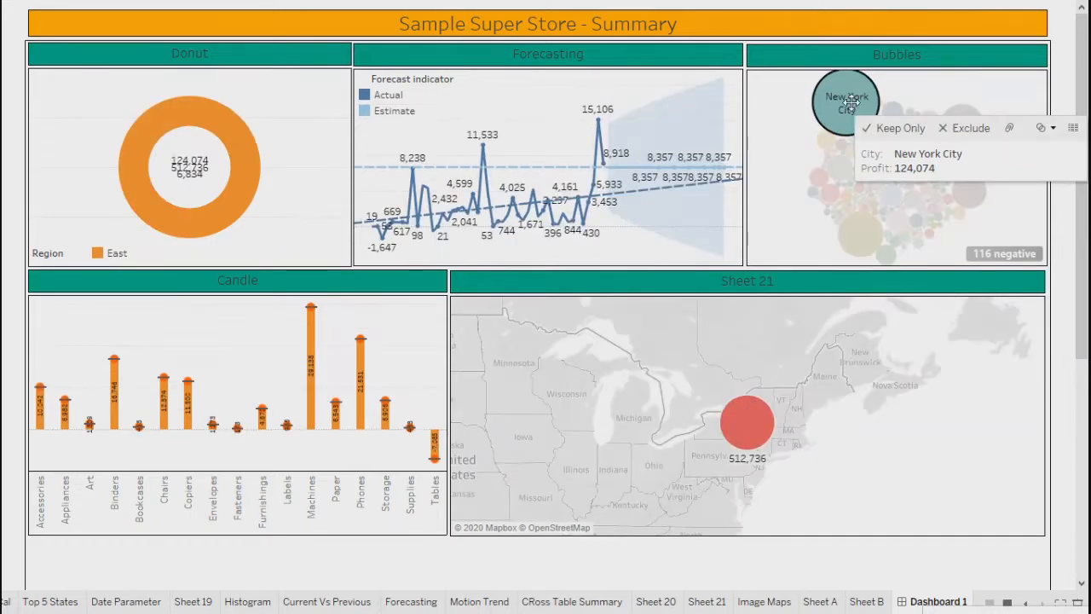
mouse_move(745, 416)
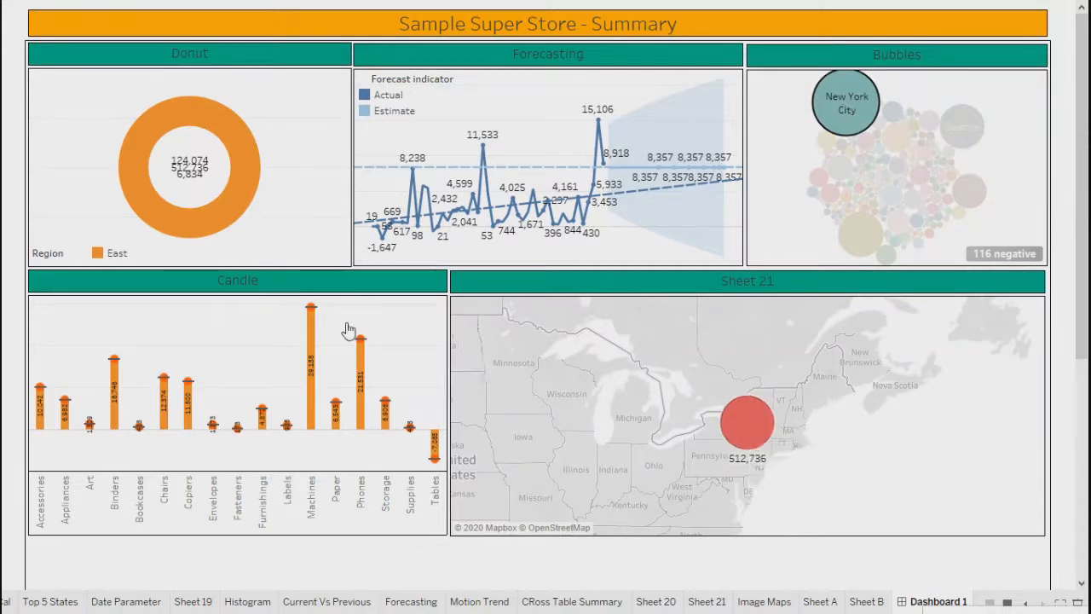
mouse_move(554, 211)
mouse_move(145, 231)
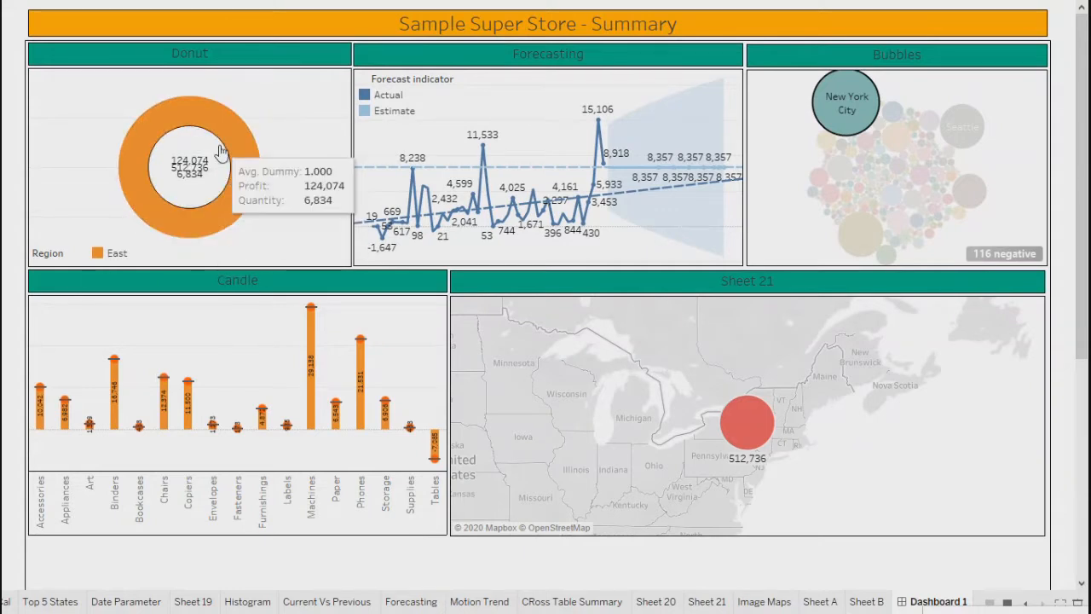
mouse_move(825, 95)
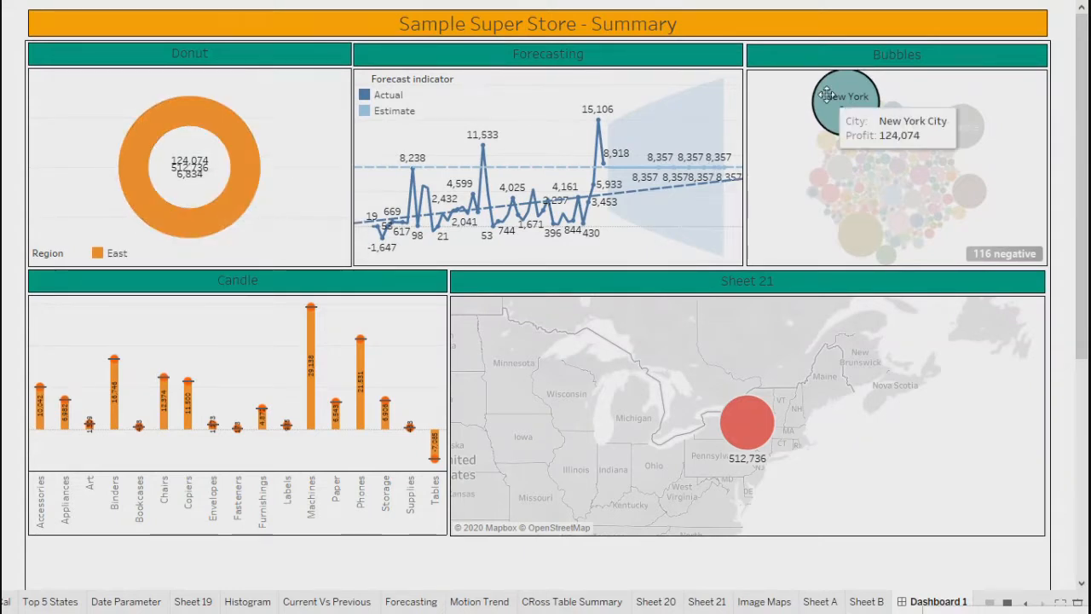
left_click(934, 97)
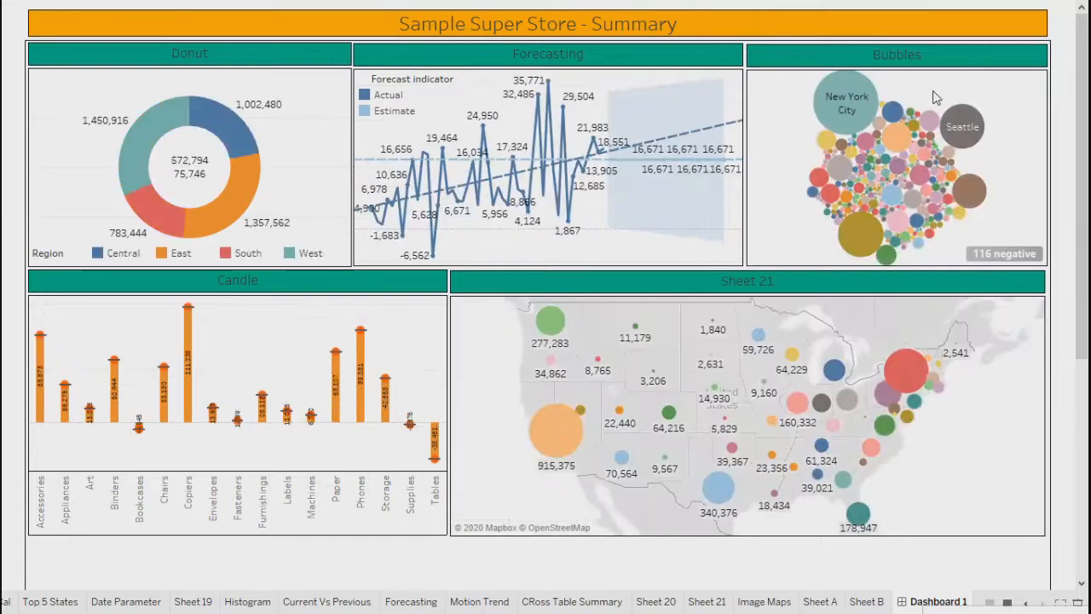
Filter the dashboard by the Seattle bubble, examine its state on the map and the Forecasting chart, and clear the selection
left_click(961, 126)
mouse_move(748, 412)
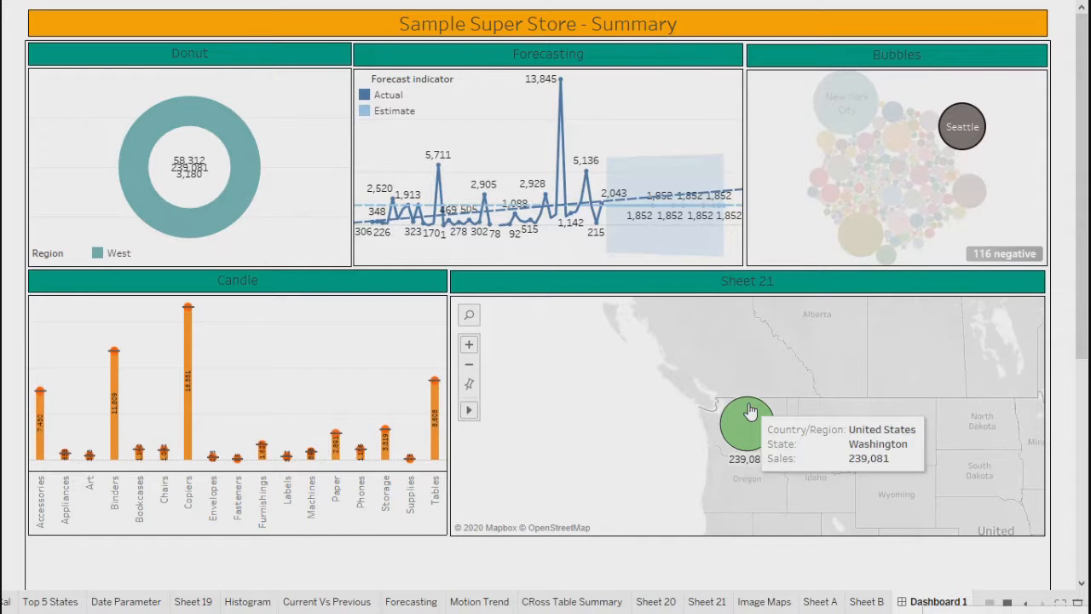
mouse_move(634, 198)
mouse_move(943, 141)
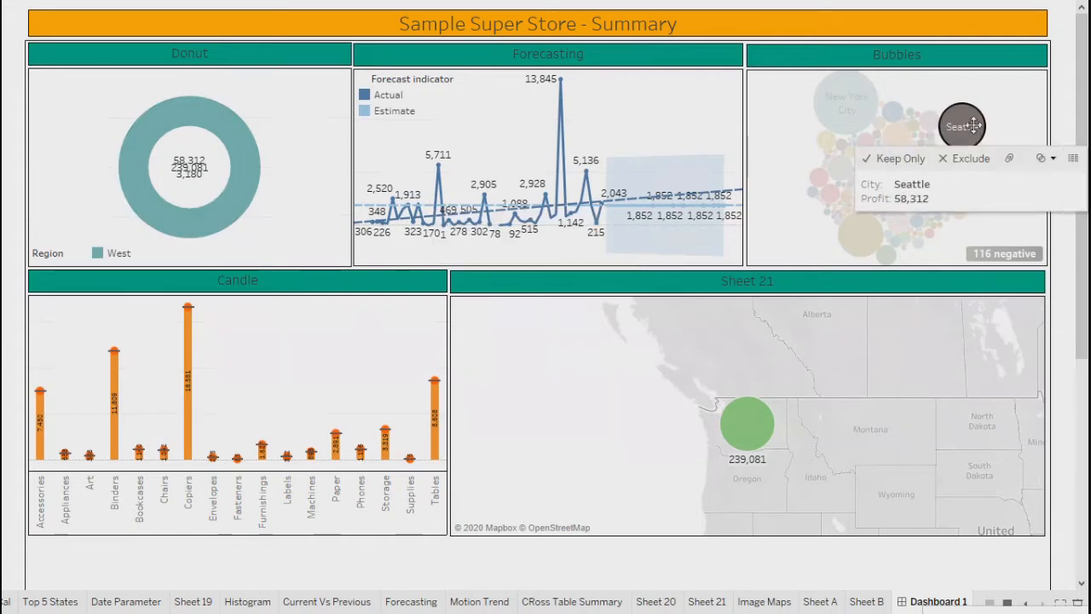
left_click(1029, 114)
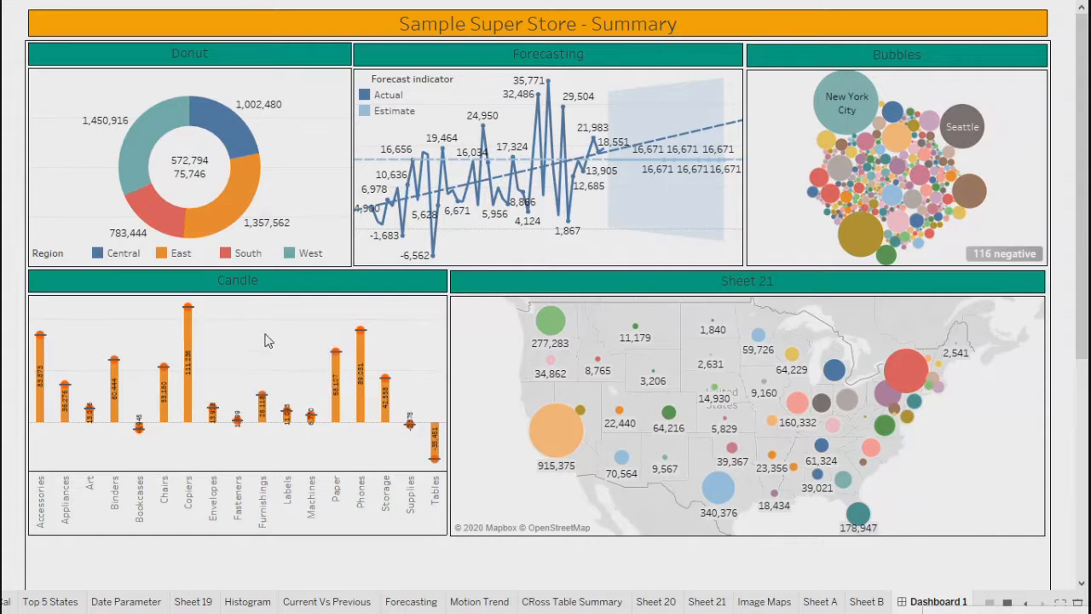
Leave presentation mode to check the Candle chart's Use as Filter setting, and present the dashboard again
key("Escape")
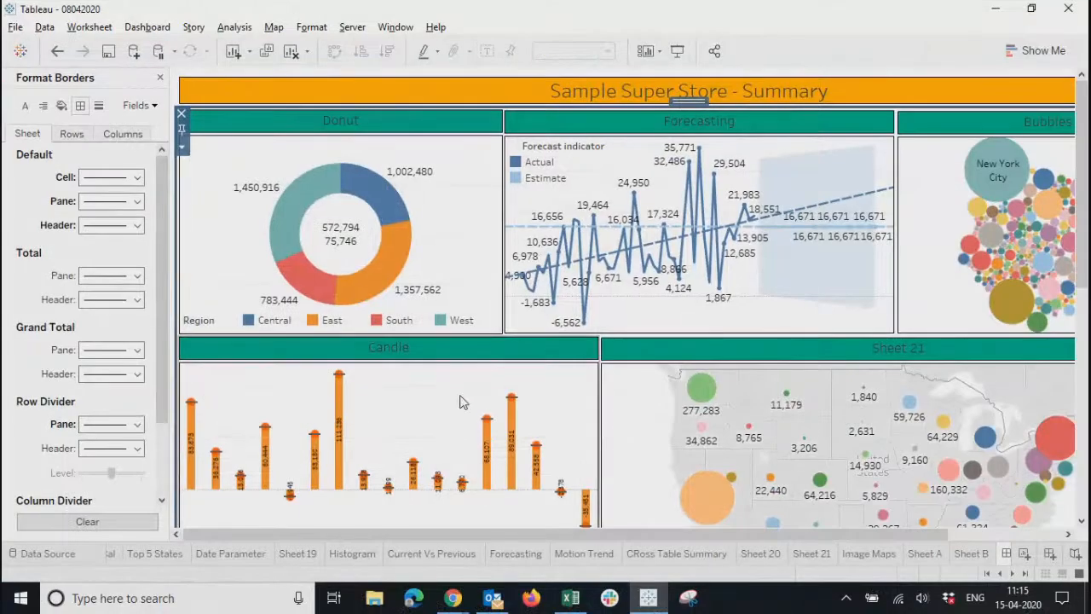
left_click(475, 394)
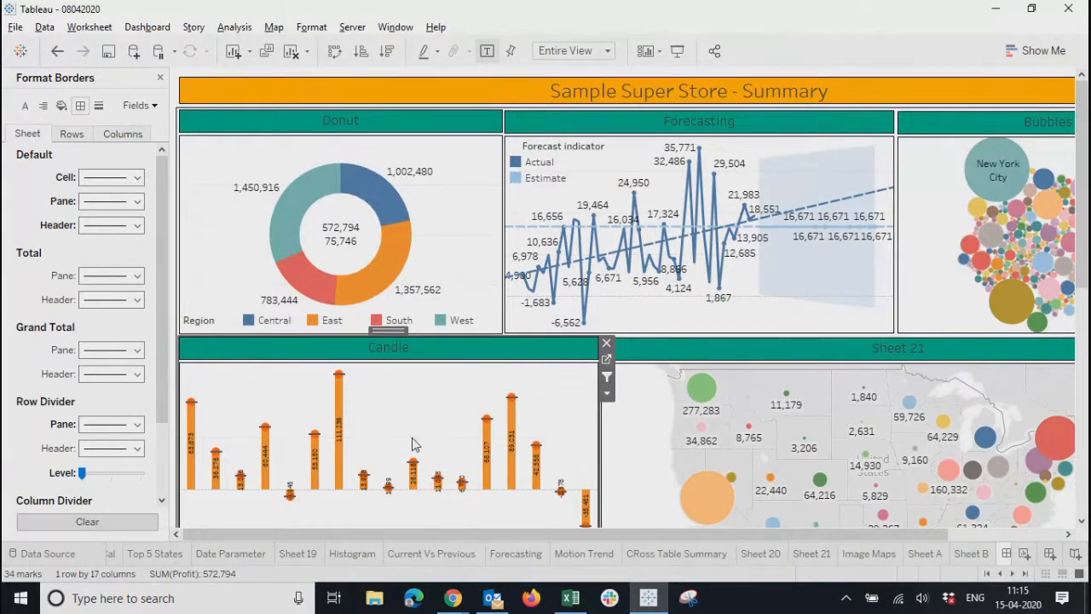
left_click(679, 51)
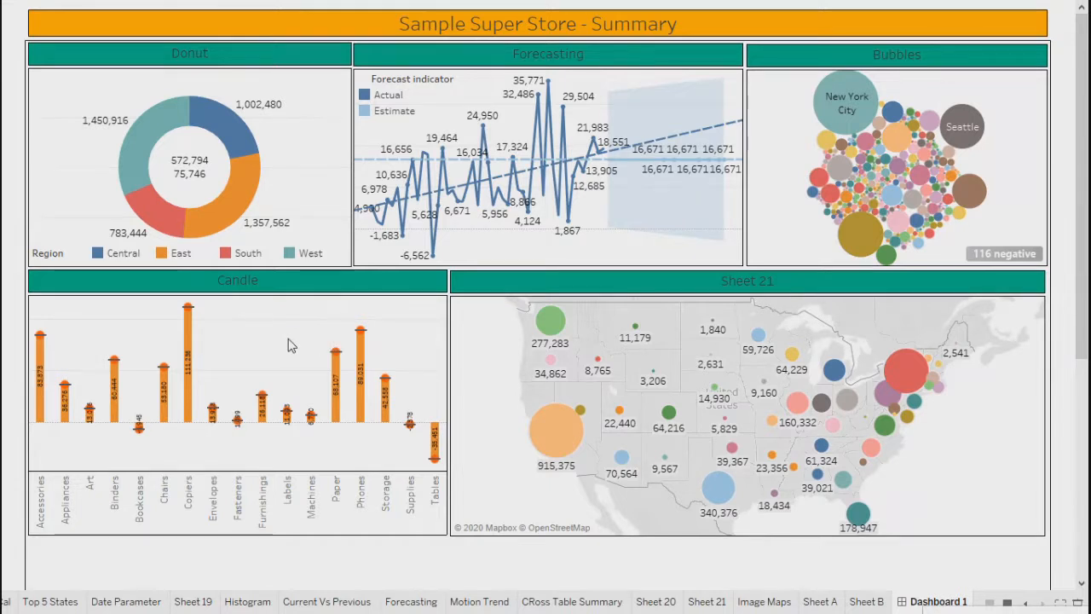
Filter the dashboard by the Copiers bar in the Candle chart, examine the other charts, and clear the selection
mouse_move(186, 433)
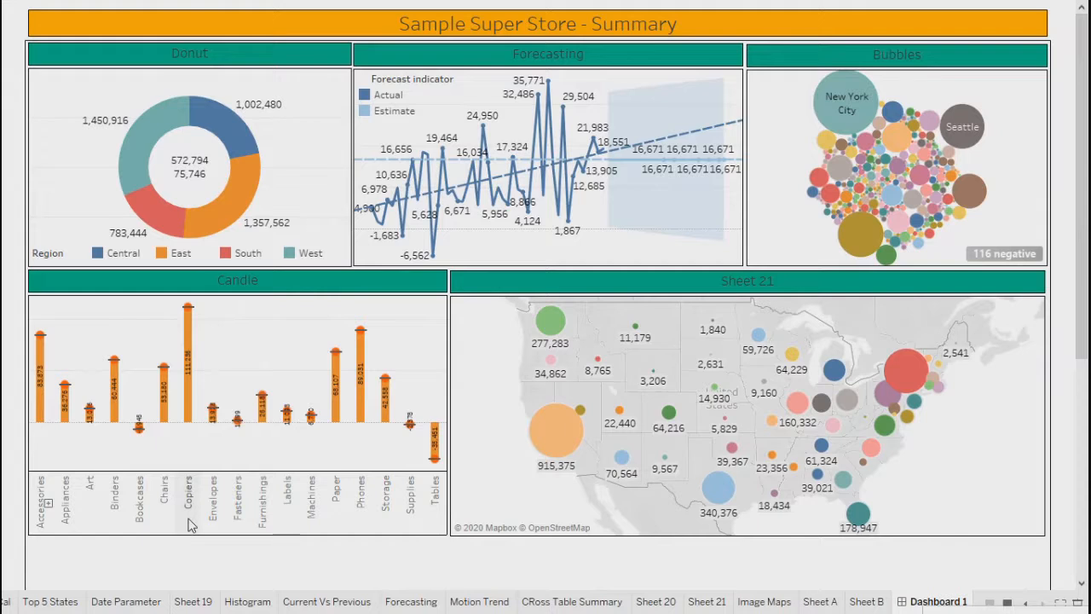
mouse_move(186, 366)
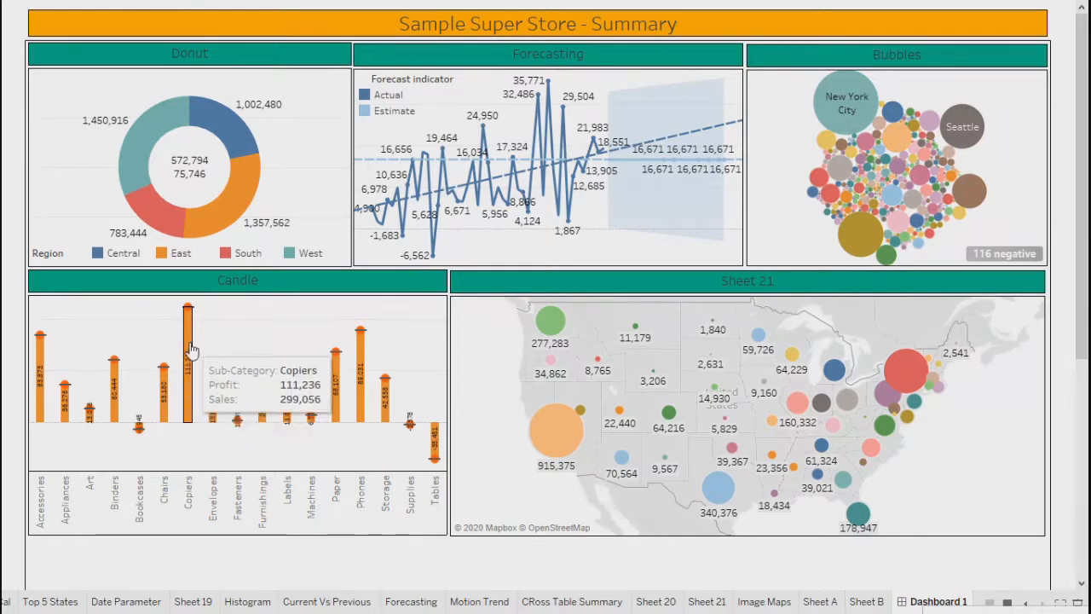
left_click(189, 364)
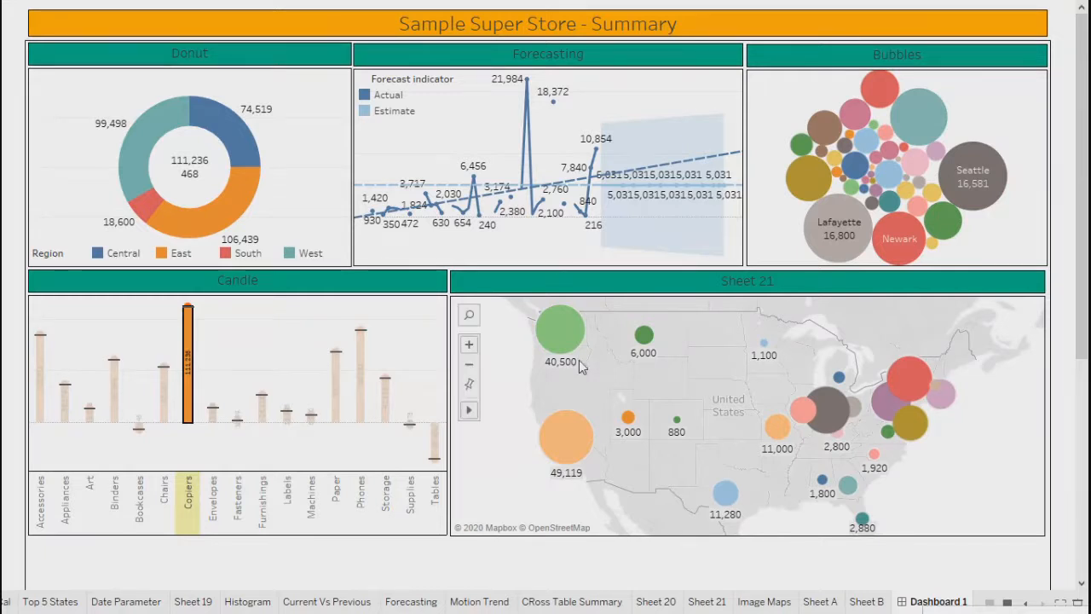
mouse_move(706, 509)
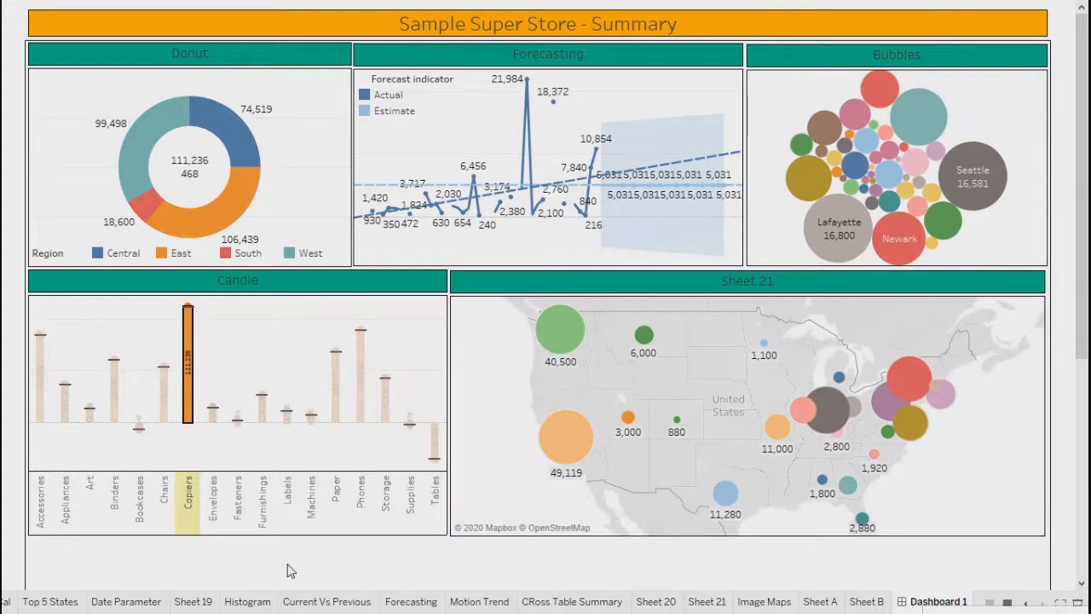
left_click(235, 338)
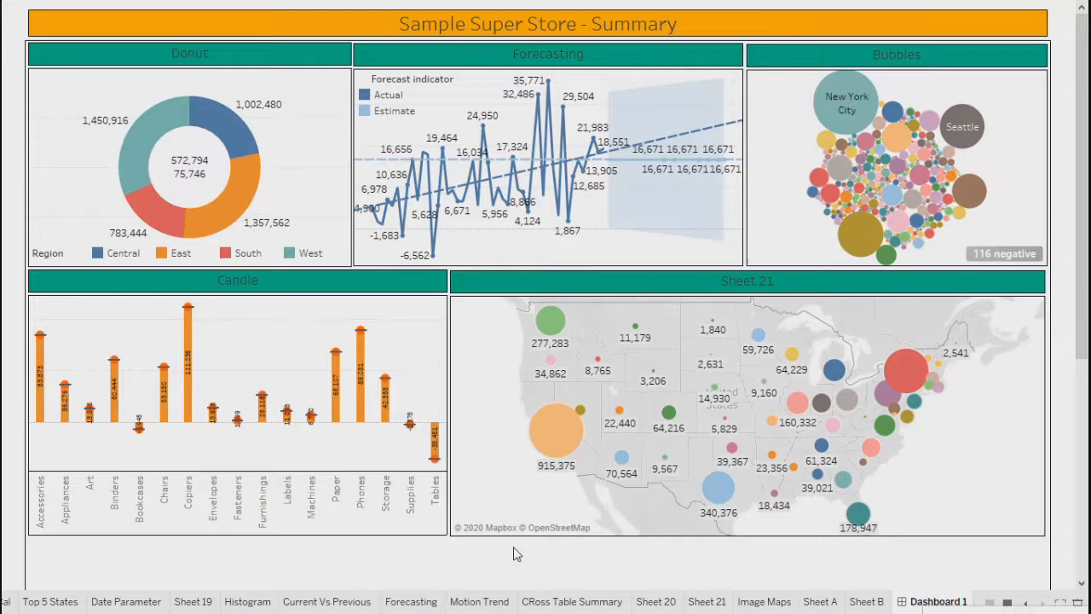
Leave presentation mode and look over the dashboard's charts in the editing view
key("Escape")
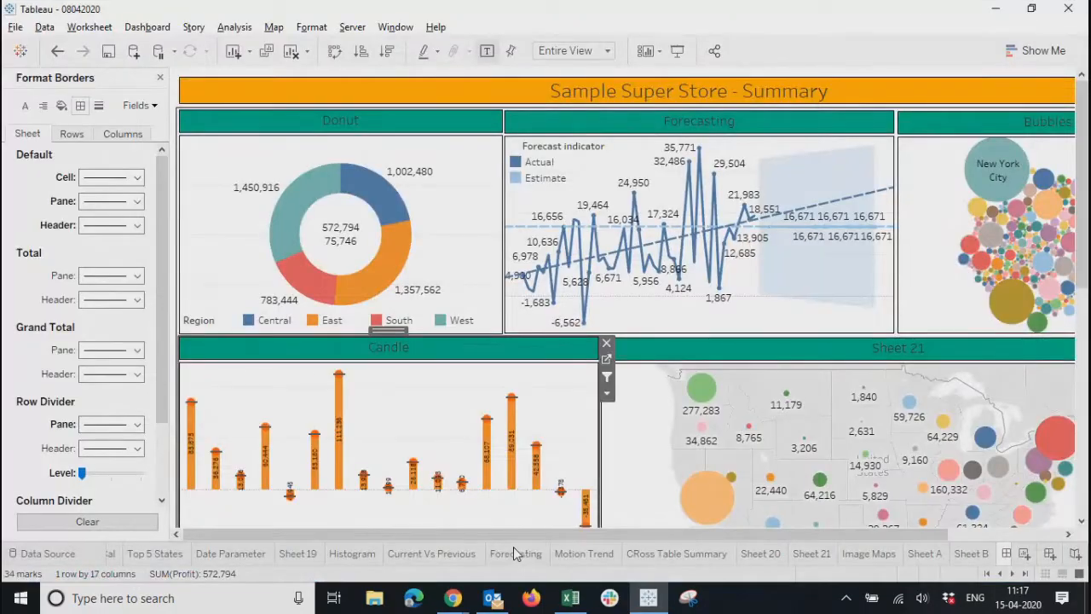
left_click(445, 247)
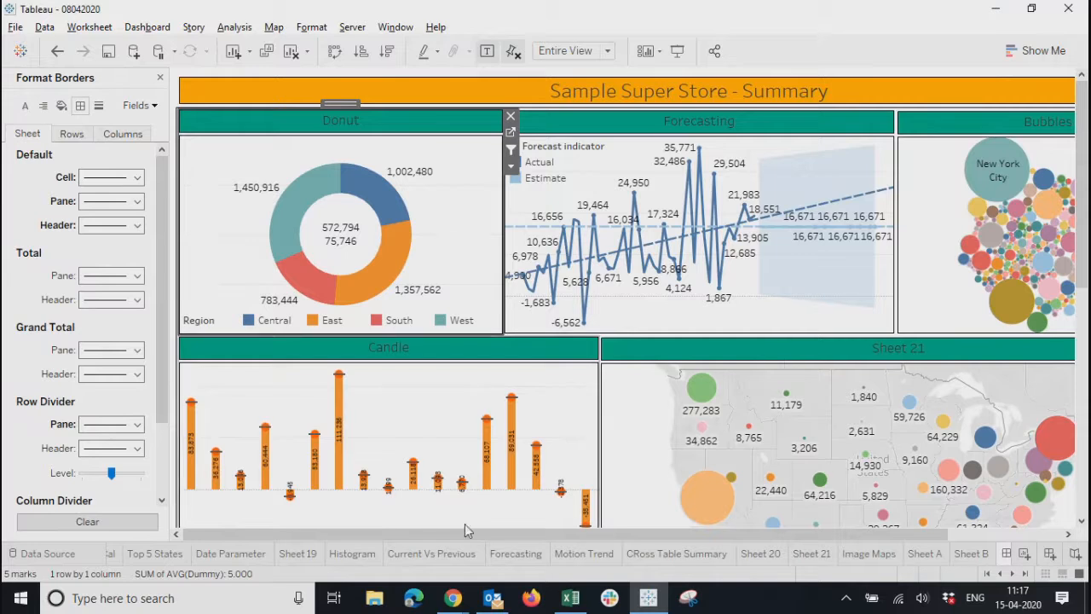
scroll(442, 508, "down", 2)
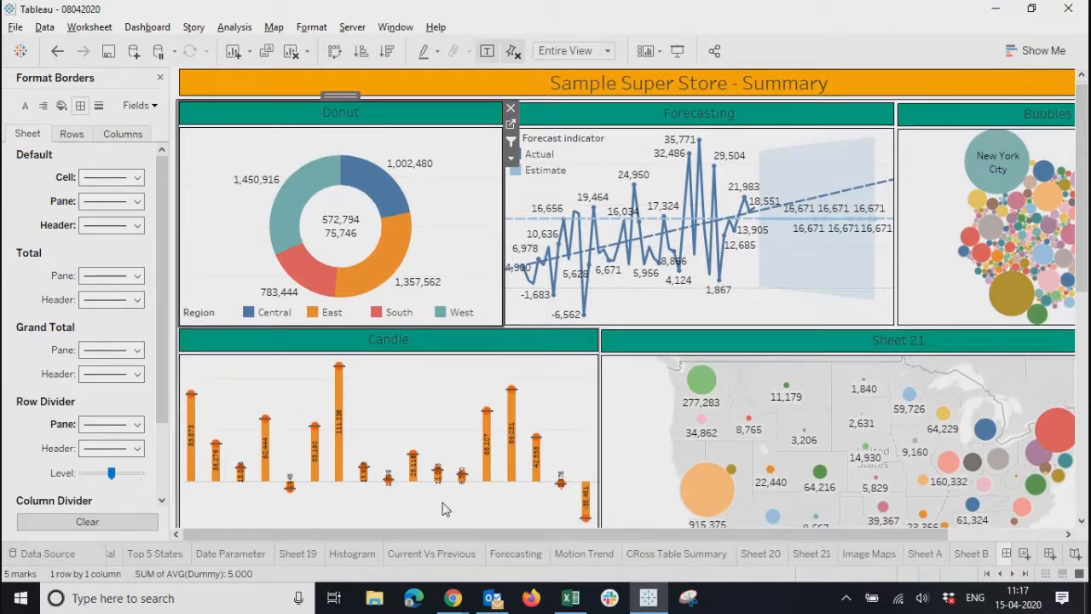
scroll(442, 508, "down", 5)
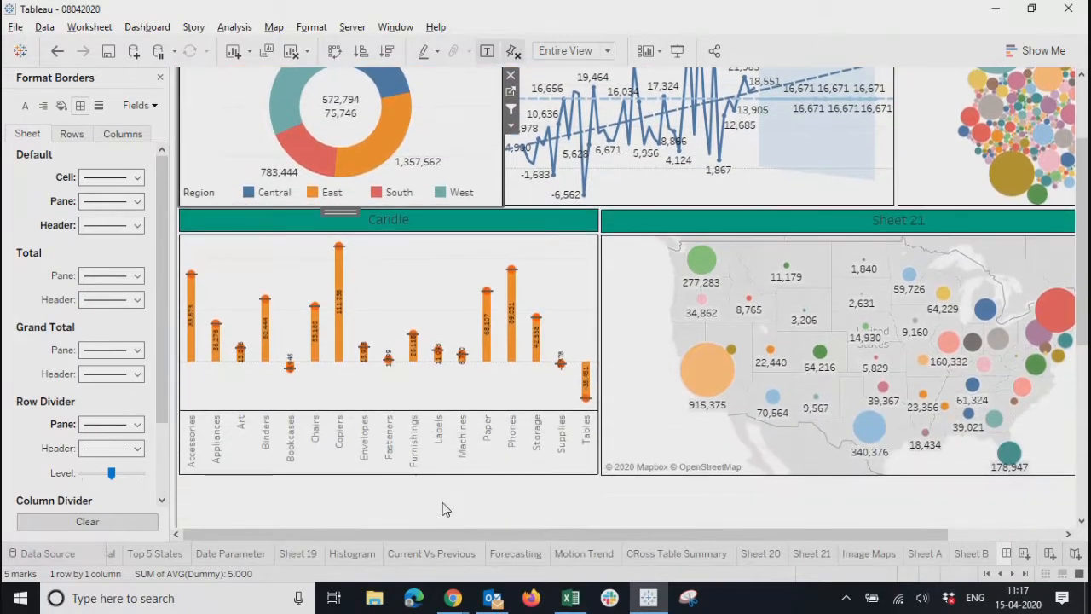
left_click(442, 508)
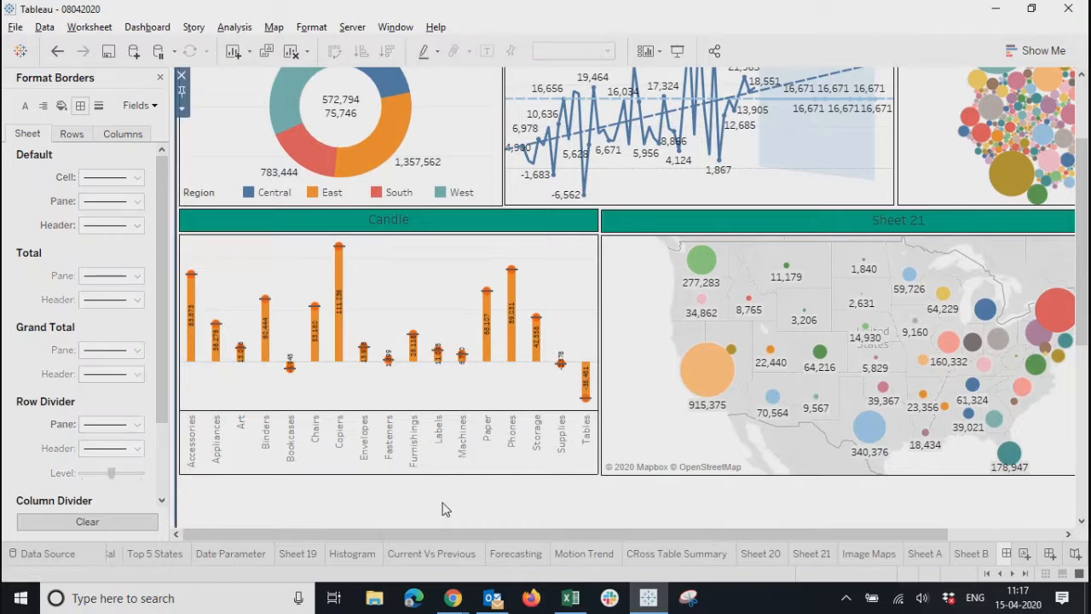
scroll(442, 509, "up", 6)
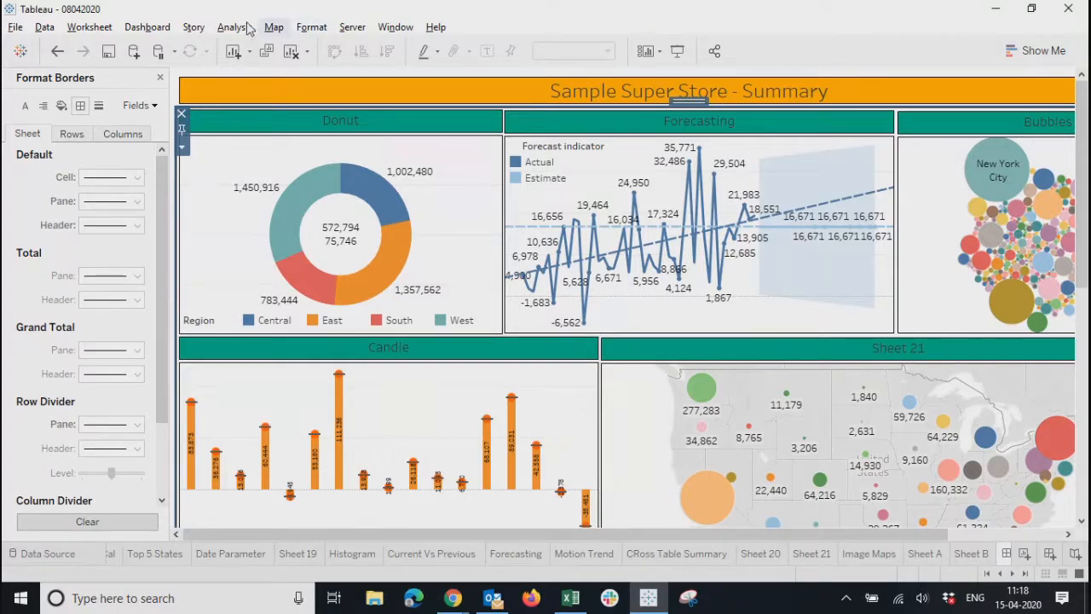
Open the dashboard's actions and bring up the generated filter action sourced from Sheet 21 for editing
left_click(148, 27)
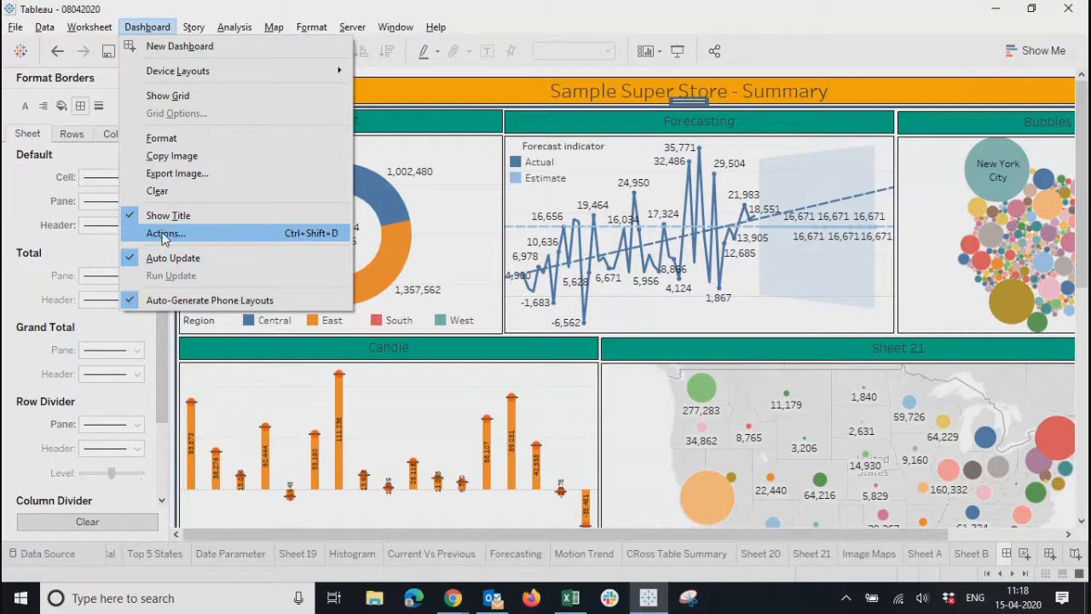
left_click(448, 162)
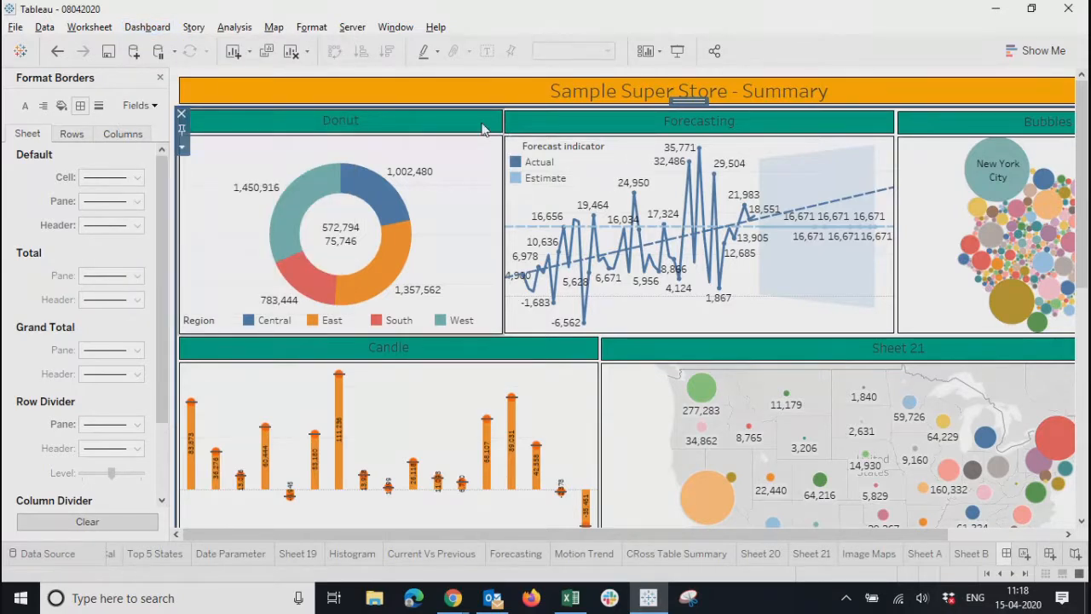
left_click(482, 128)
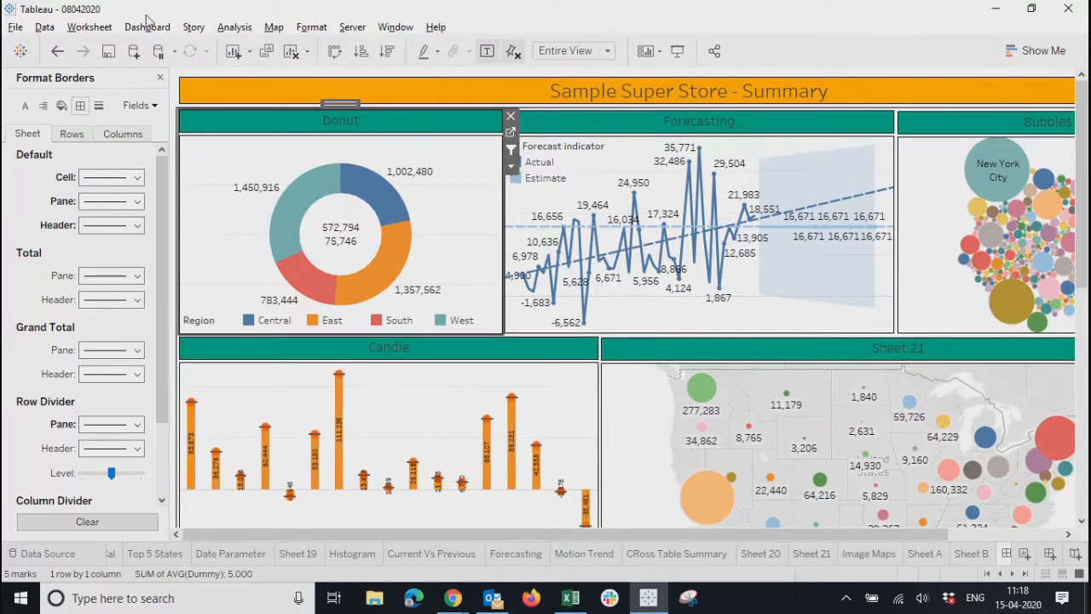
left_click(148, 27)
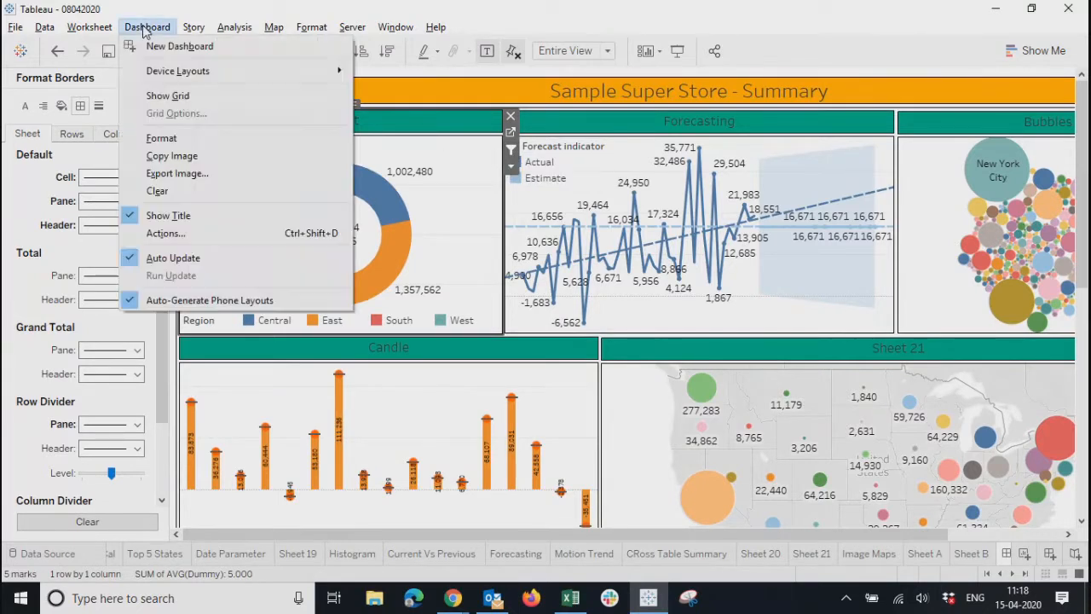
left_click(165, 235)
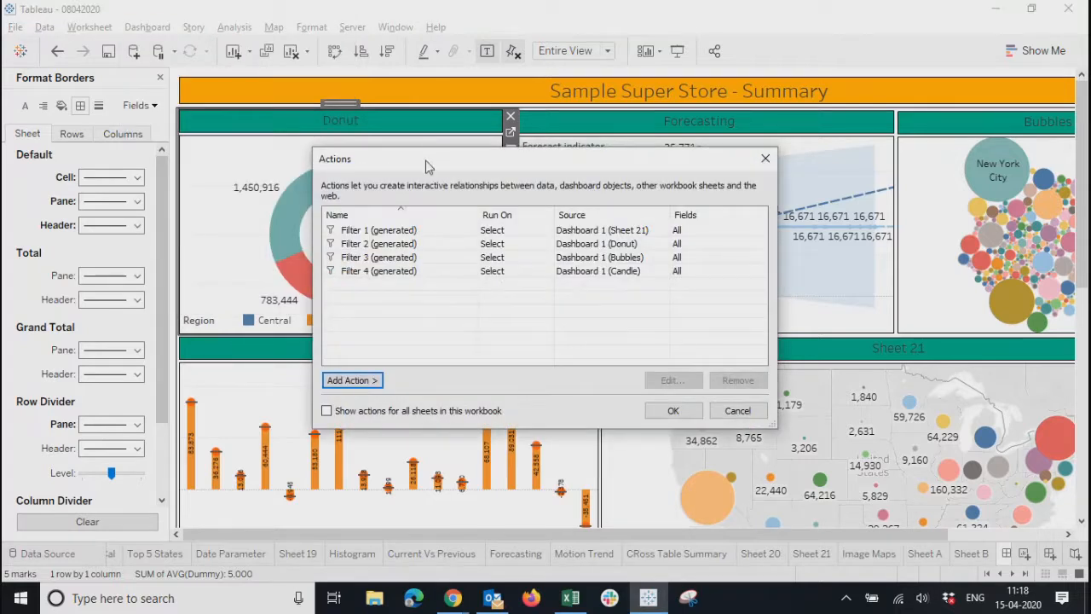
left_click_drag(426, 165, 236, 68)
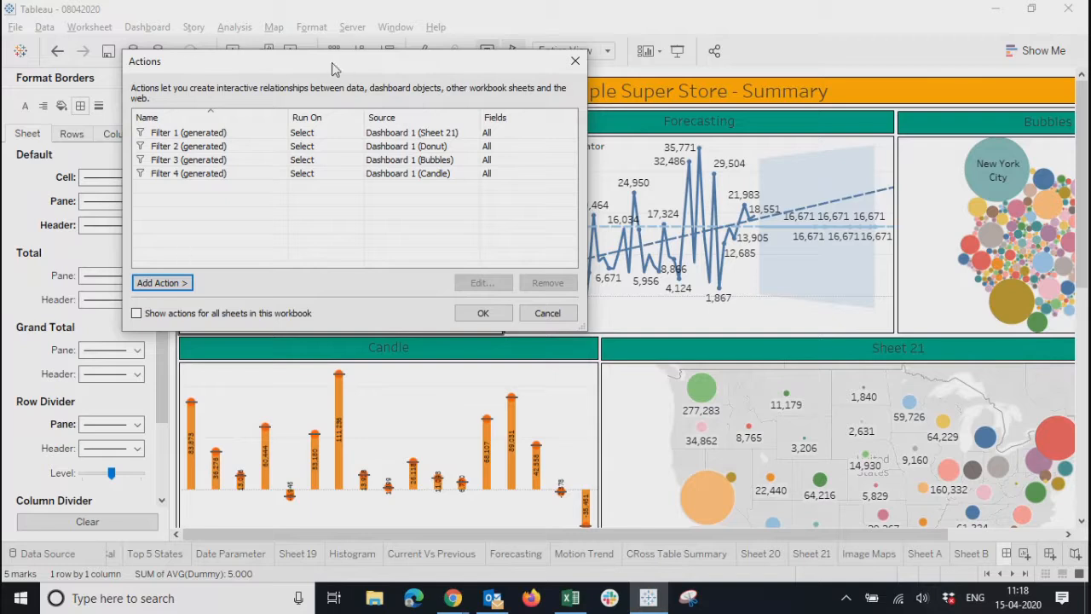
left_click_drag(332, 63, 272, 68)
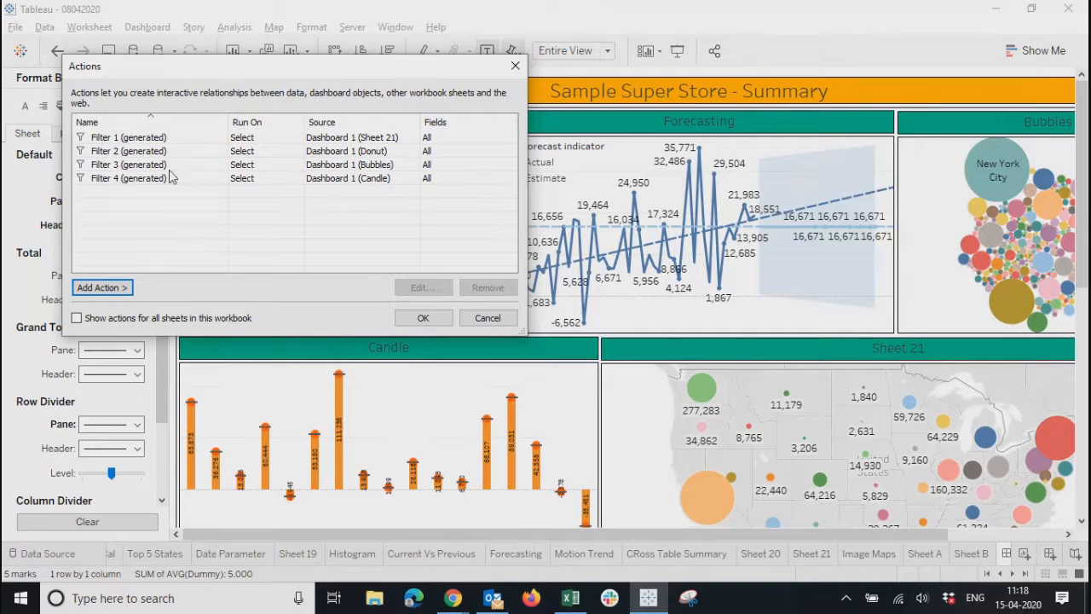
left_click(165, 141)
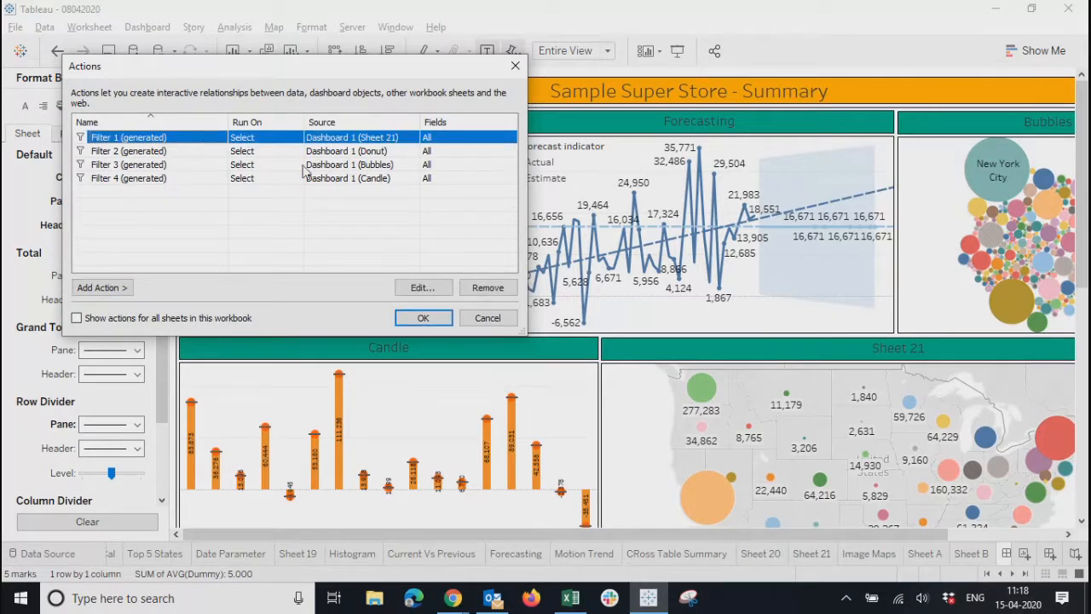
left_click(421, 289)
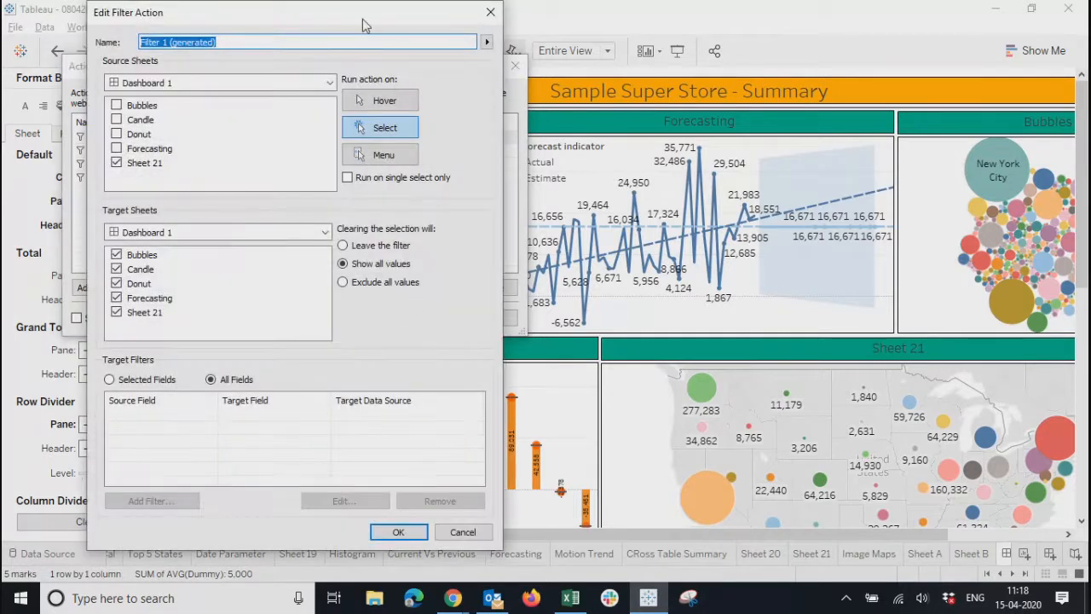
left_click_drag(366, 25, 387, 23)
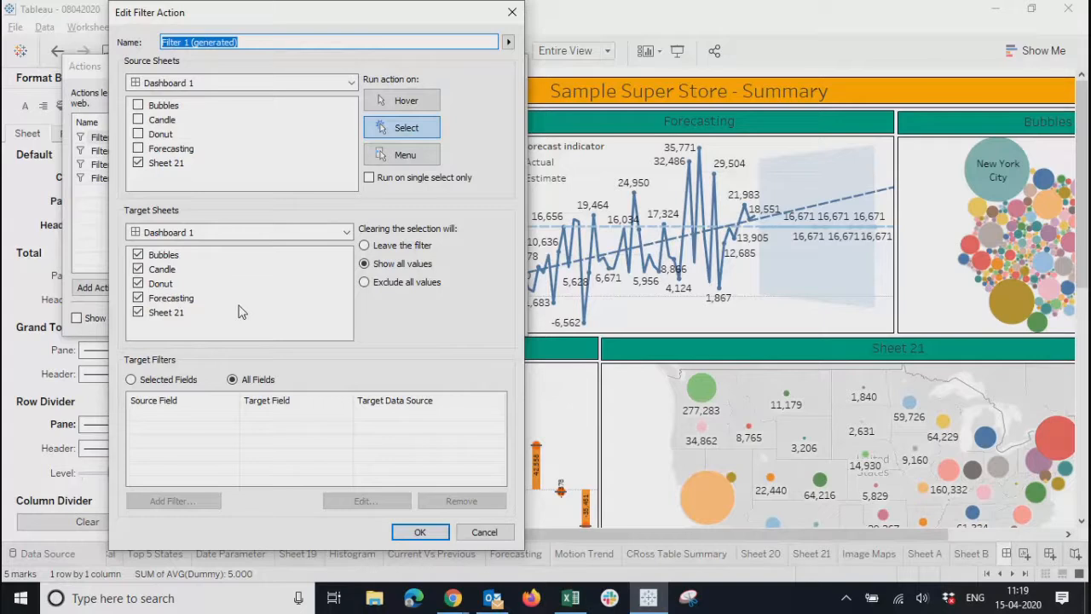
Try excluding Forecasting from the Sheet 21 filter action's target sheets, and include it again
left_click(138, 298)
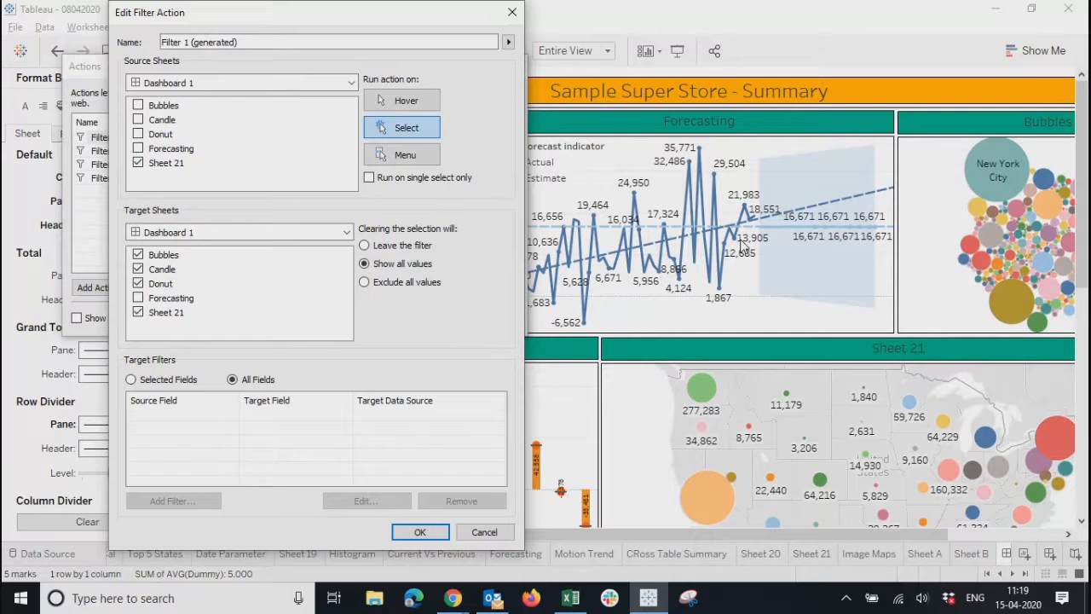
left_click(138, 298)
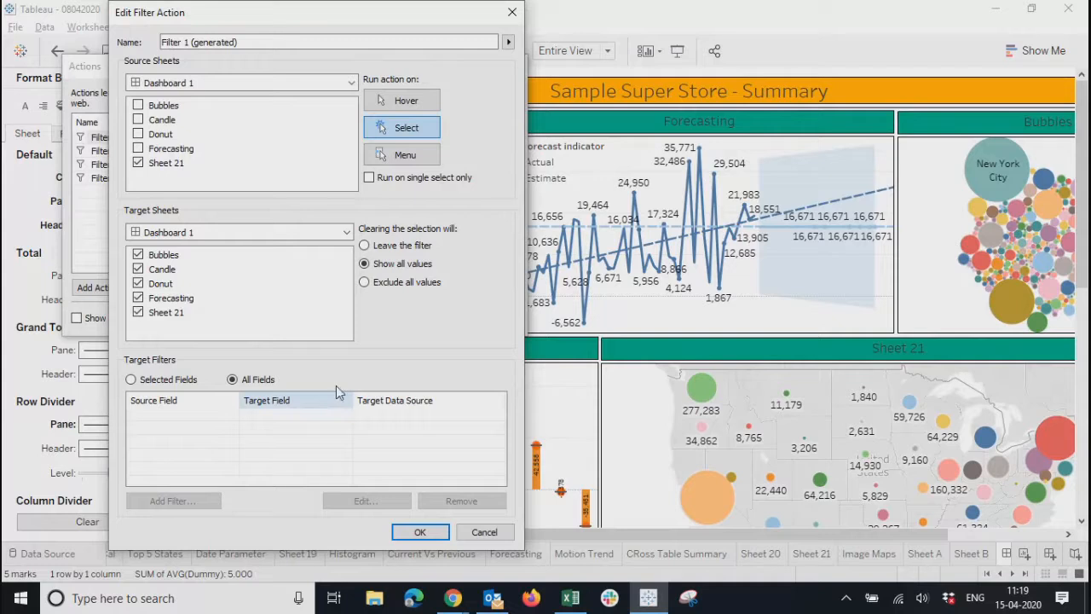
left_click_drag(321, 15, 318, 8)
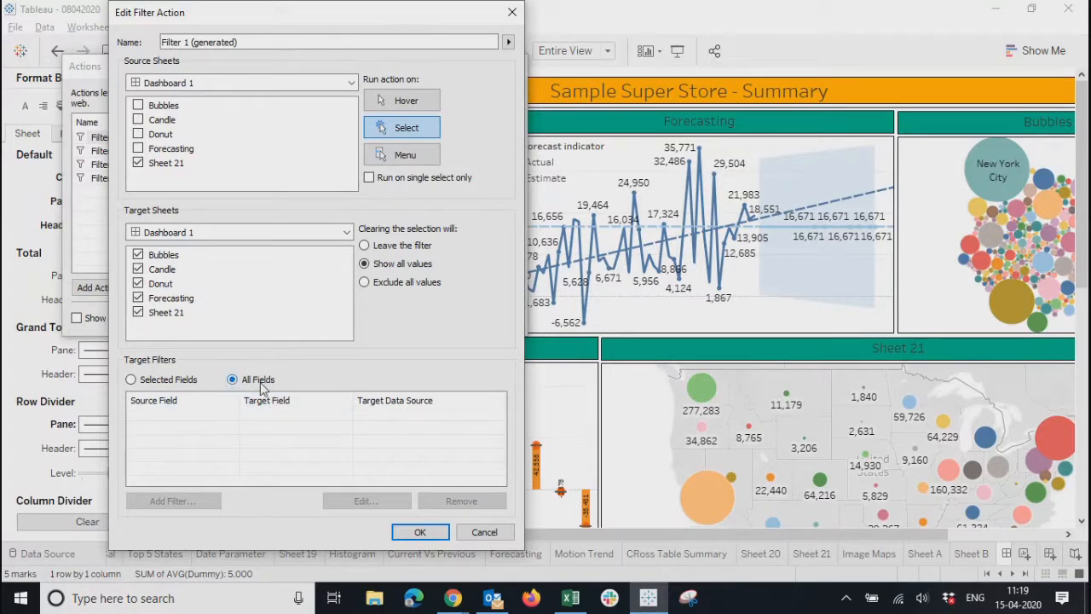
Switch the action's target filters to Selected Fields and view the available source fields without adding a filter
left_click(132, 380)
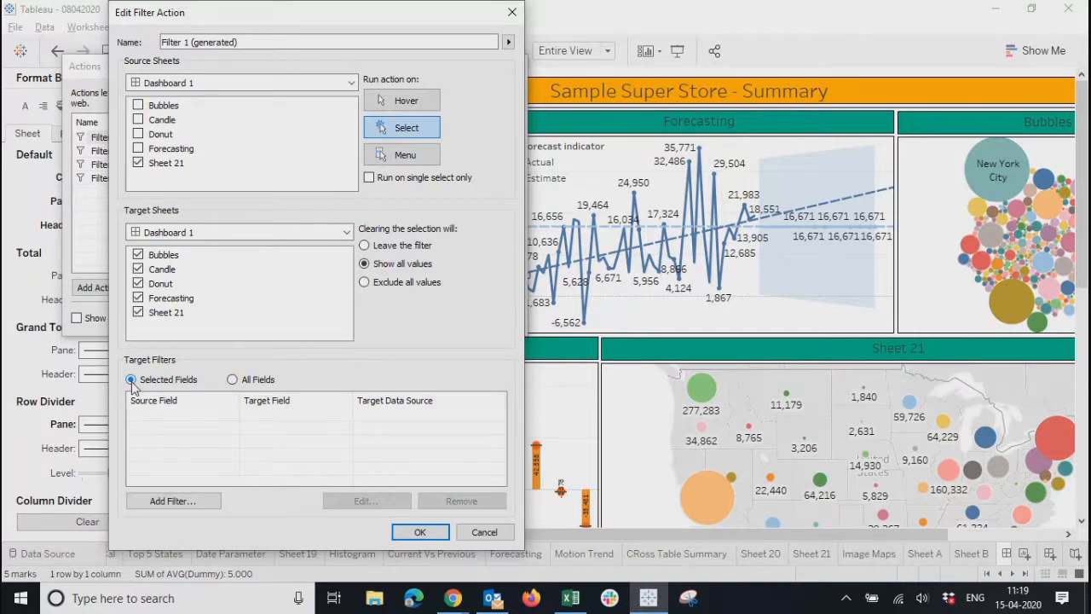
left_click(177, 503)
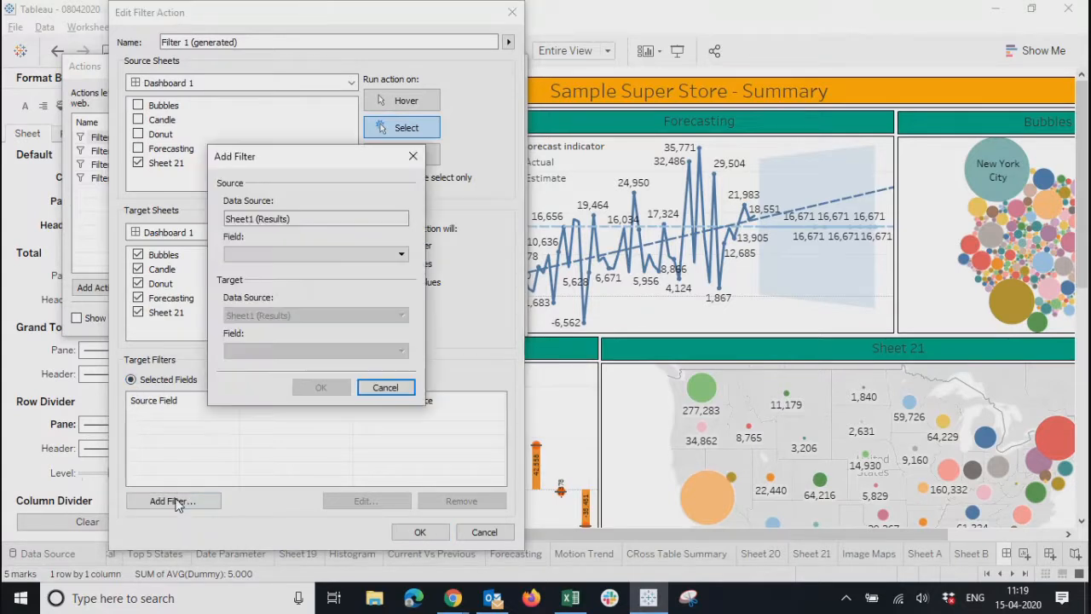
left_click(289, 255)
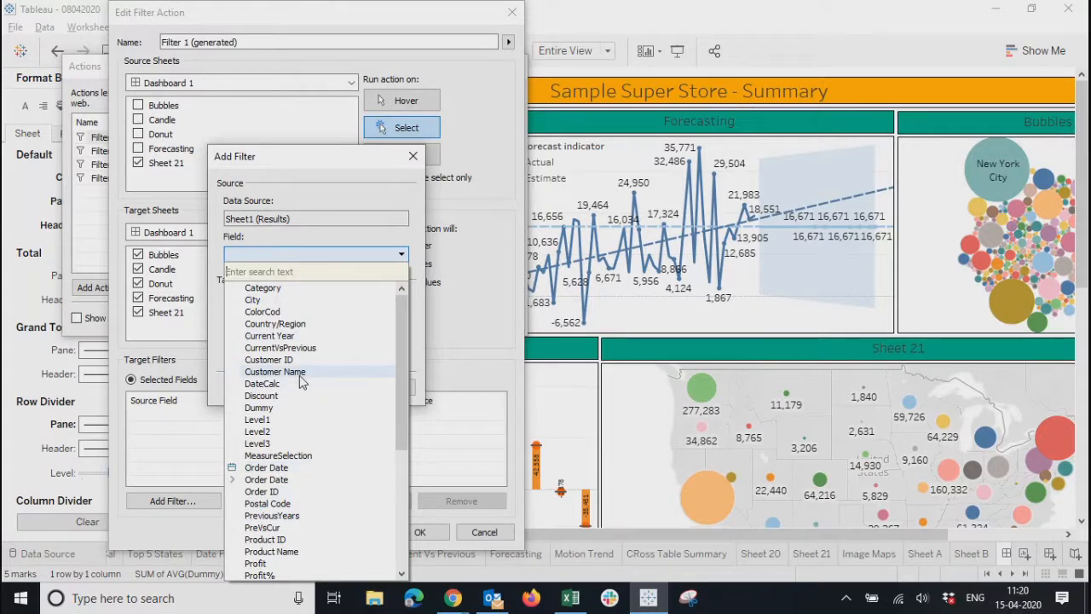
left_click(333, 198)
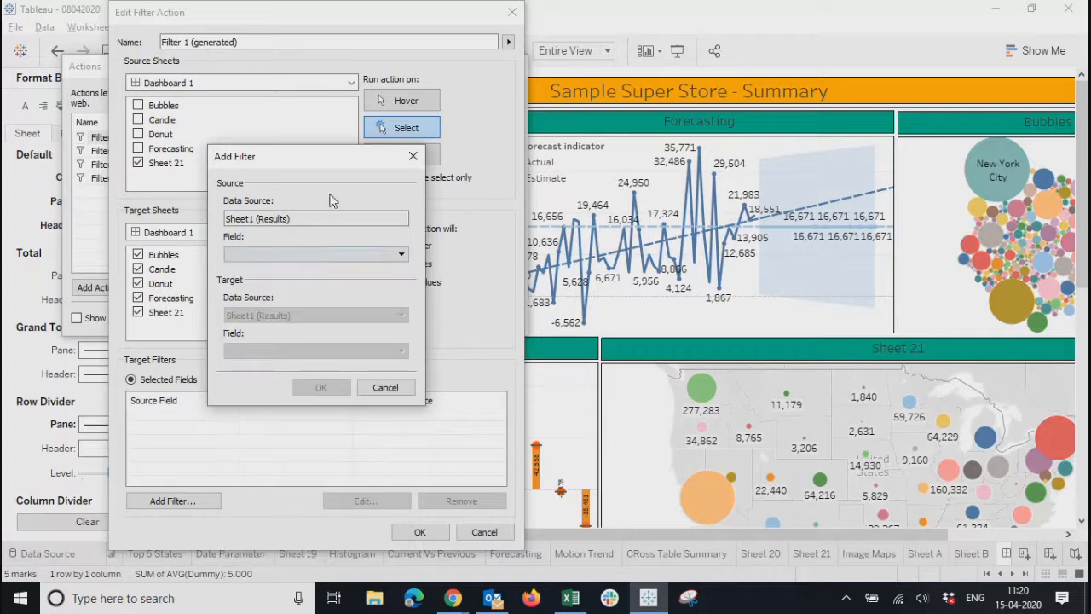
left_click(414, 155)
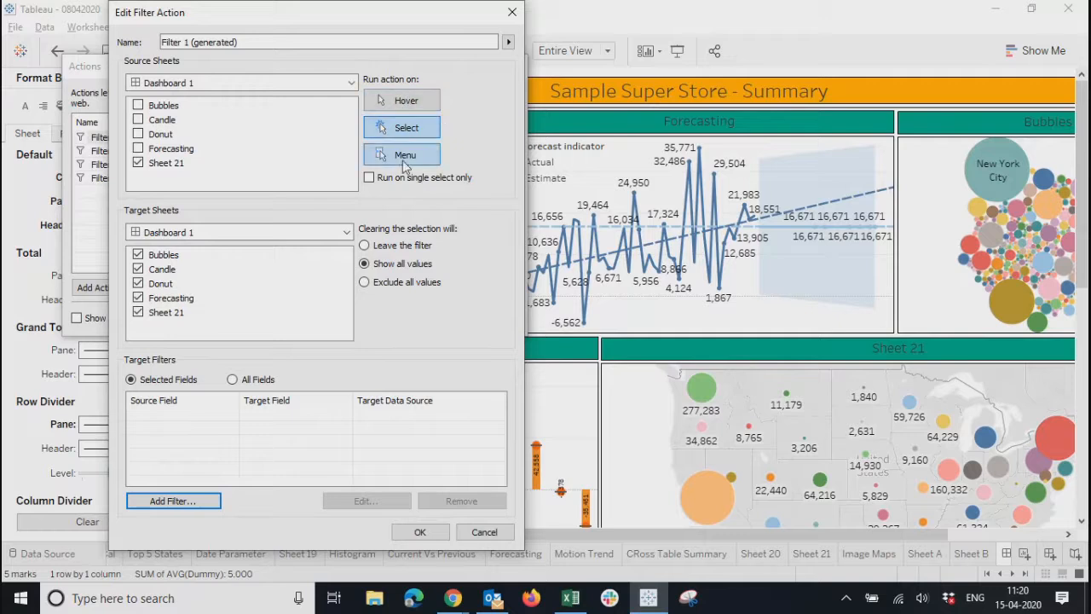
Set the Sheet 21 filter action to run on Hover and apply the changes to the dashboard's actions
left_click(401, 101)
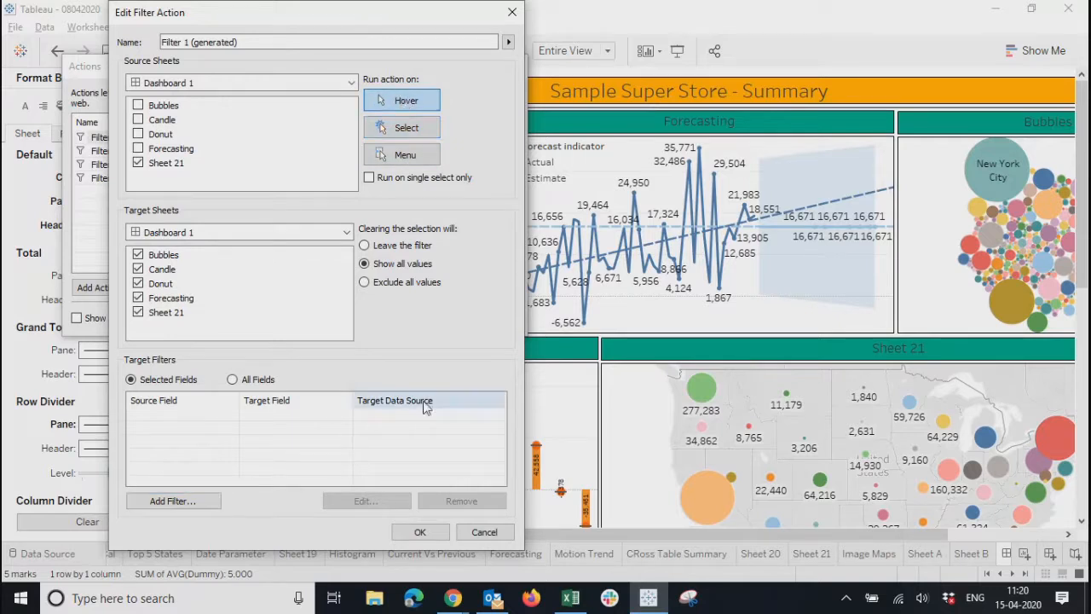
left_click(420, 532)
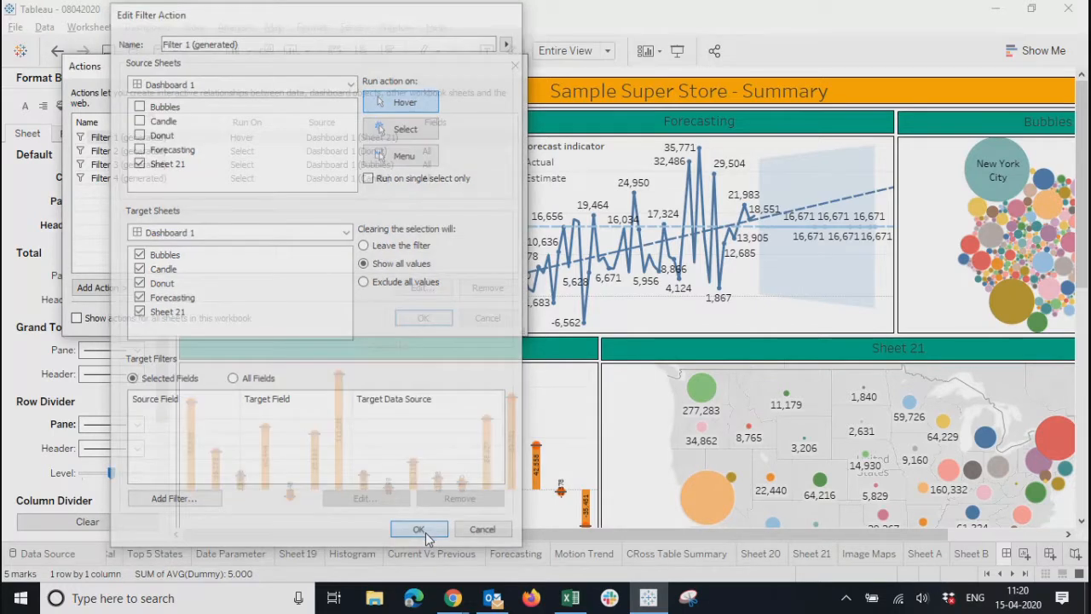
left_click(419, 317)
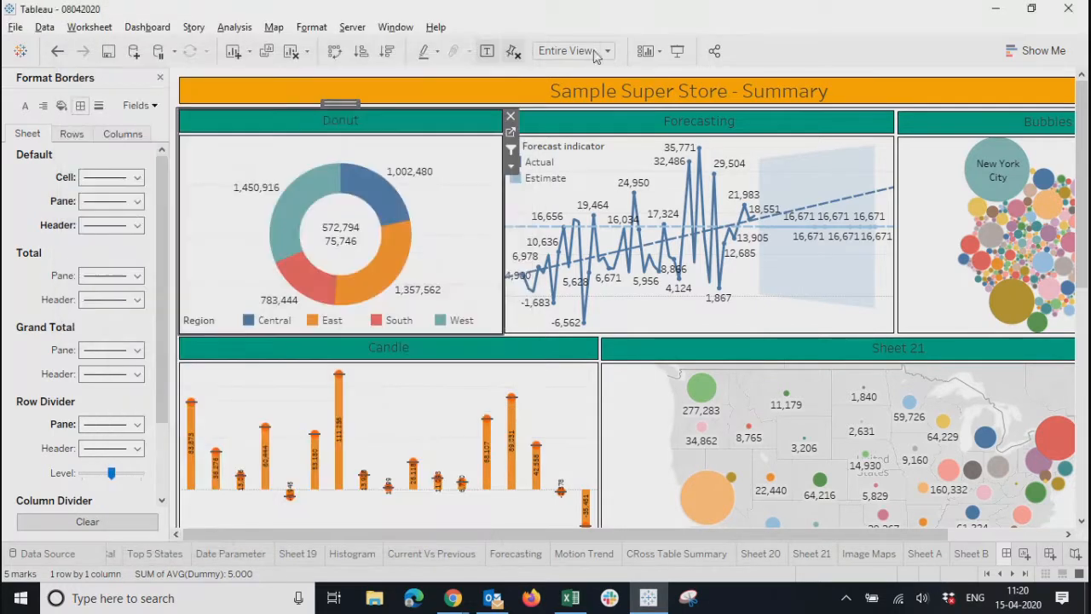
Present the dashboard and test the map's Hover action on the California, Washington and New York marks
left_click(677, 51)
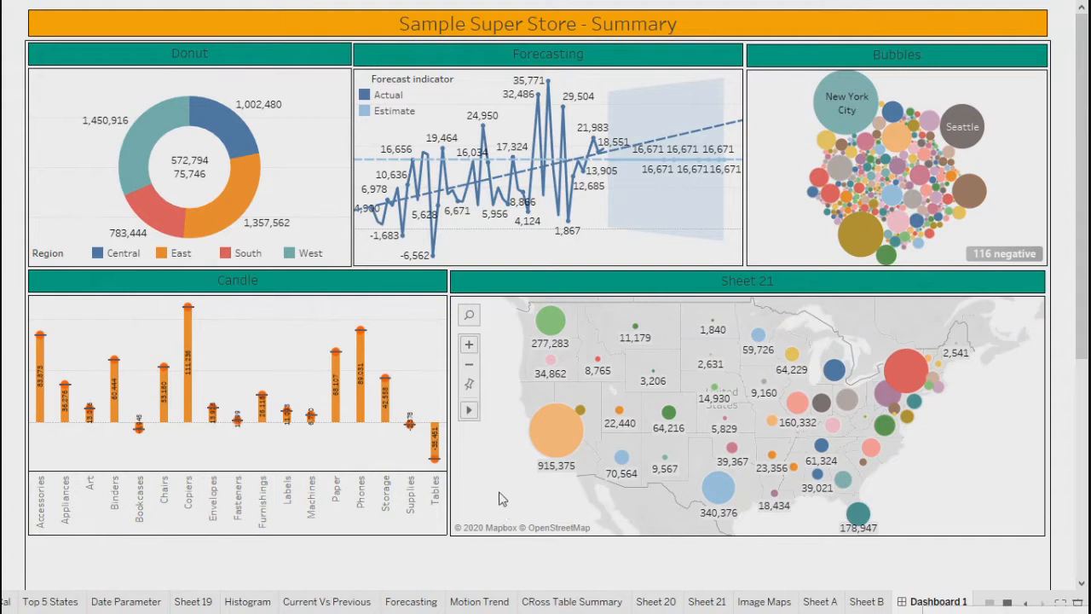
mouse_move(546, 440)
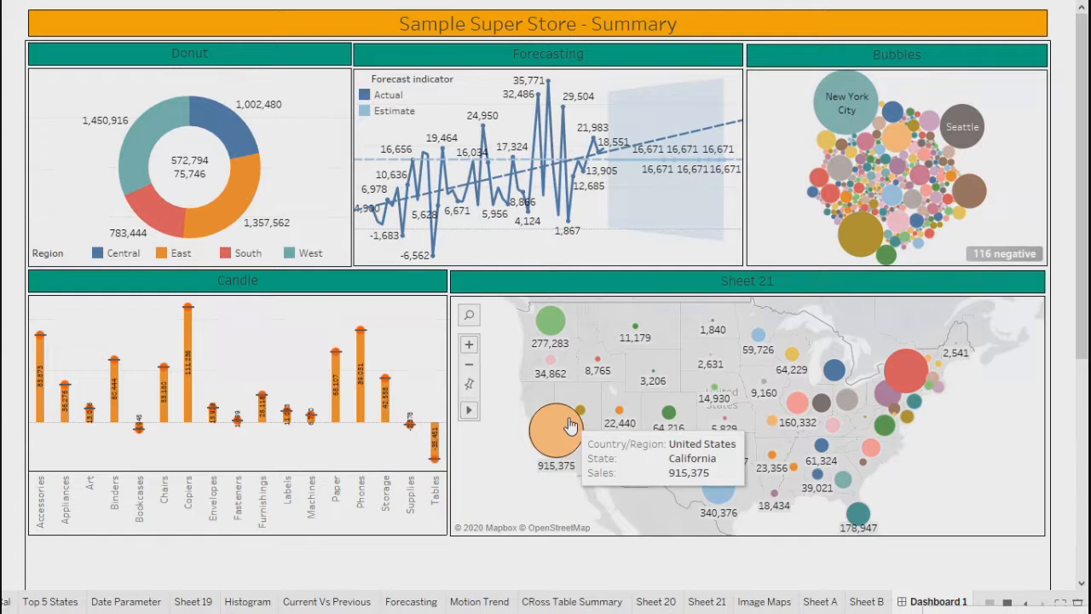
mouse_move(564, 330)
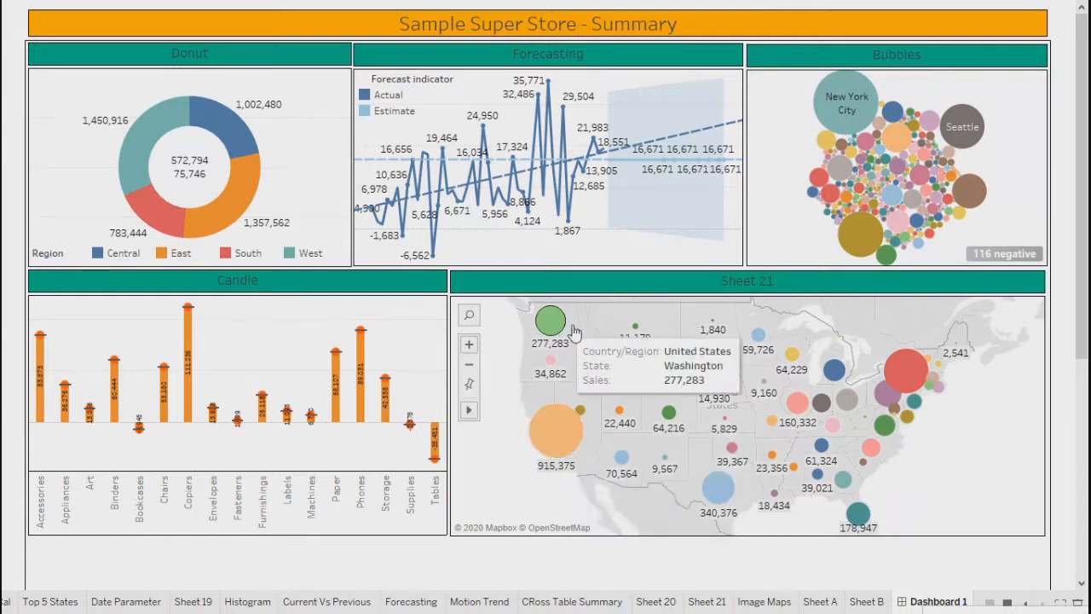
mouse_move(852, 387)
mouse_move(911, 370)
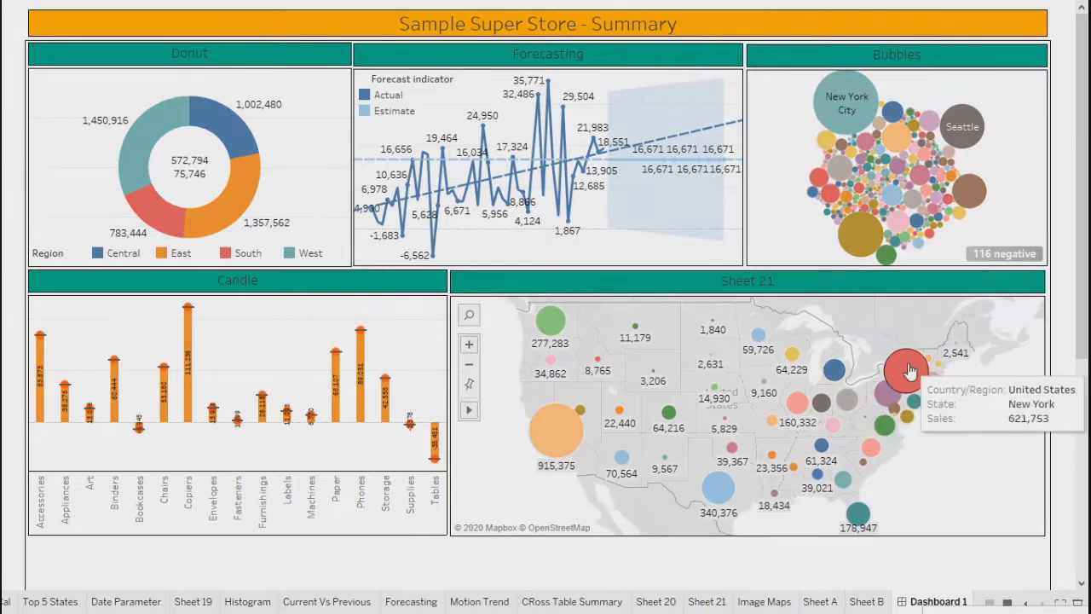
mouse_move(241, 197)
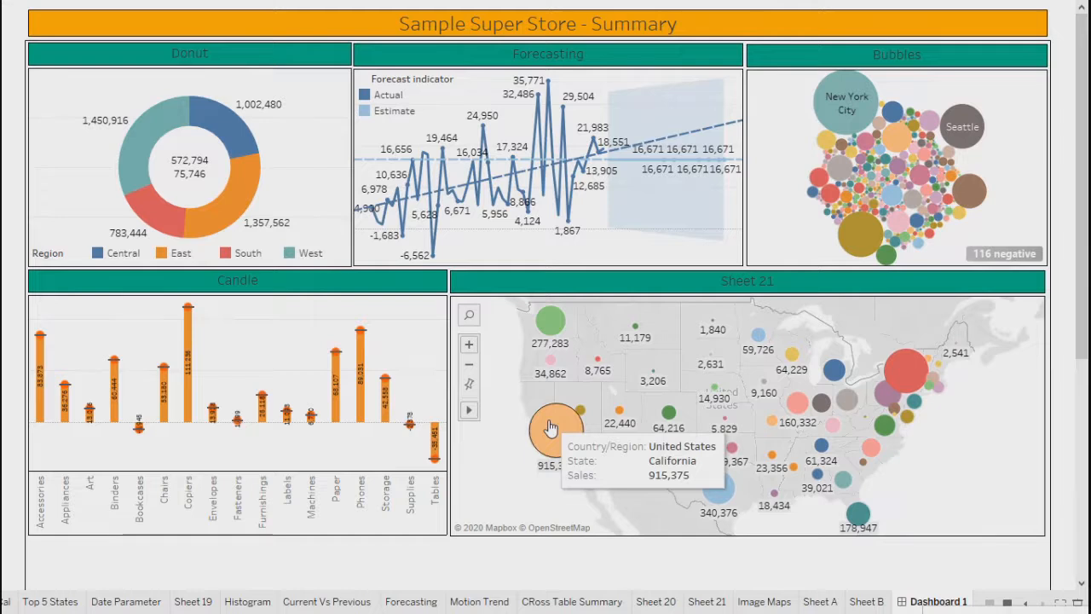
Exit the presentation view, set the Sheet 21 filter action's target filters to All Fields, and apply the dashboard's actions
key("Escape")
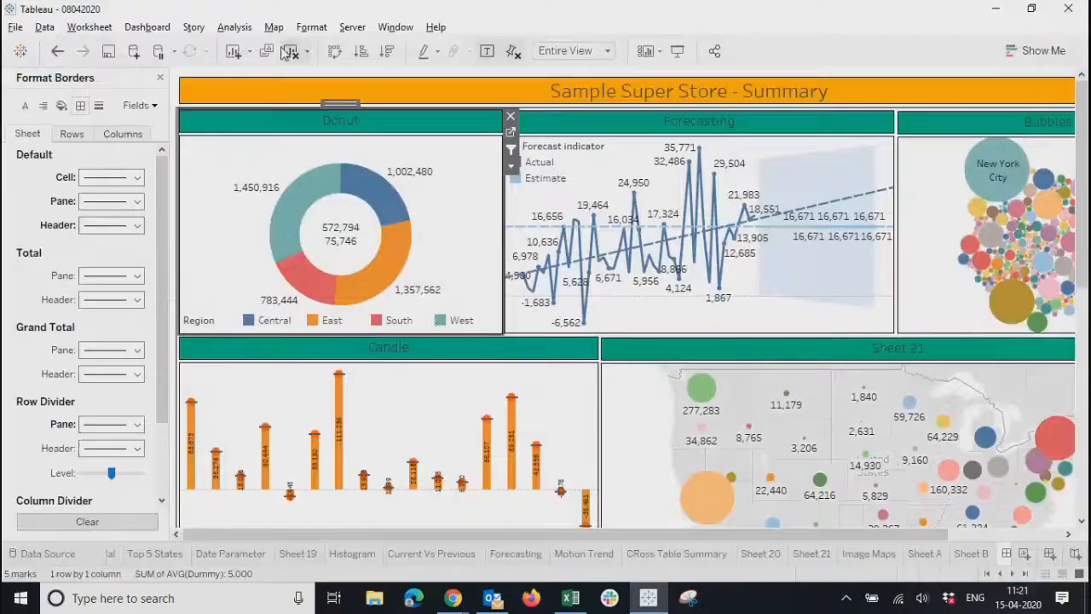
left_click(148, 28)
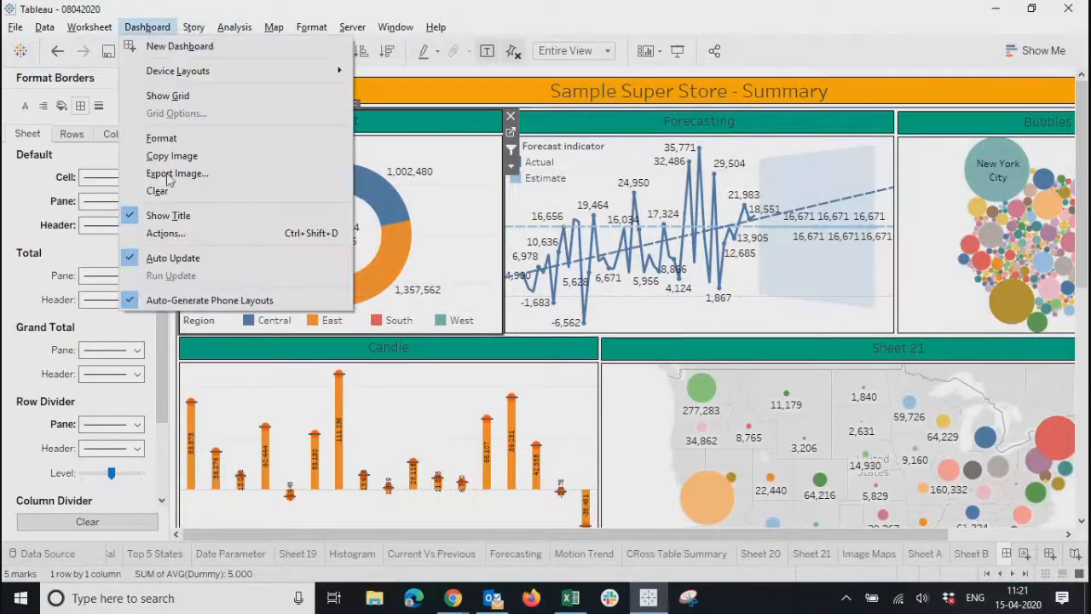
left_click(166, 235)
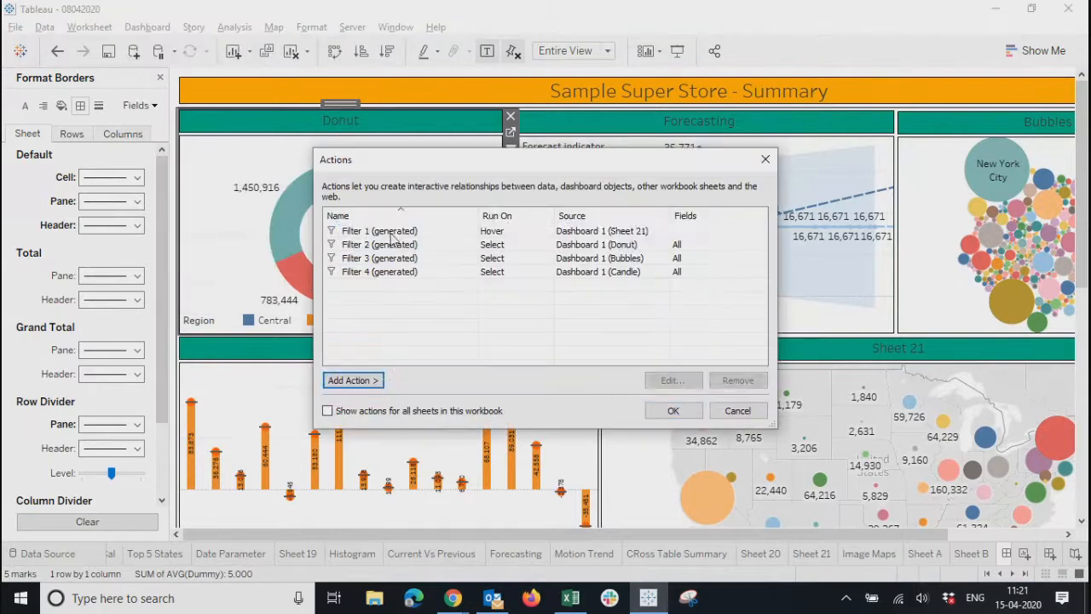
left_click(672, 382)
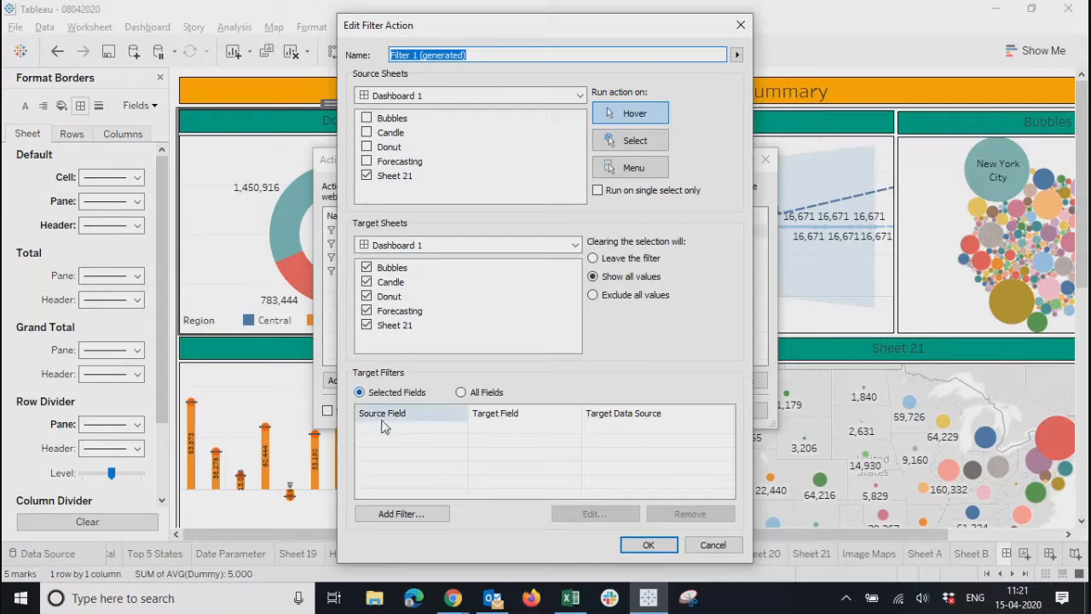
left_click(460, 393)
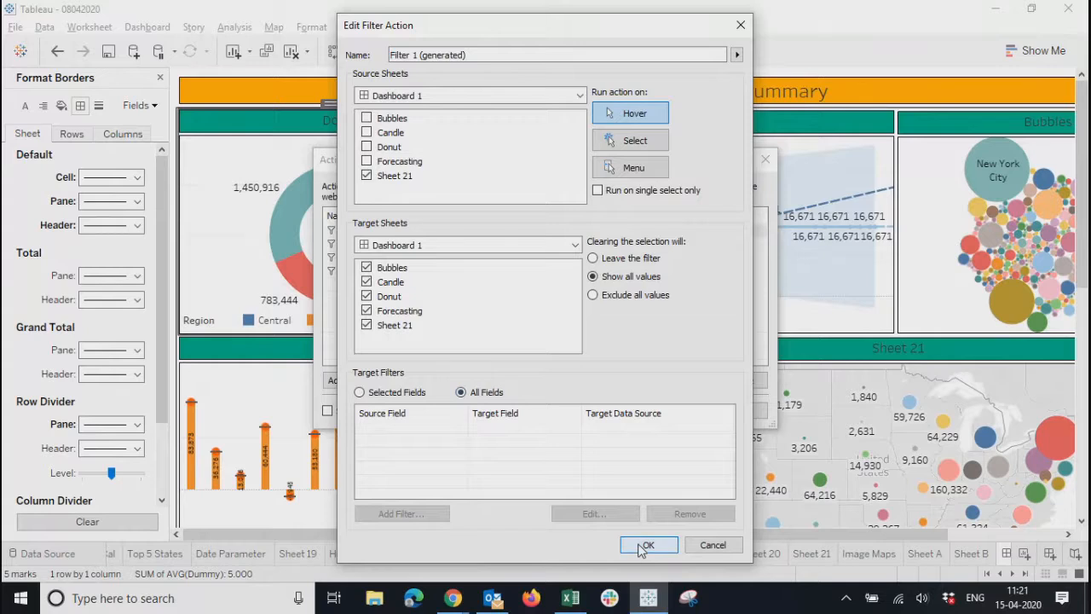
left_click(645, 547)
left_click(659, 414)
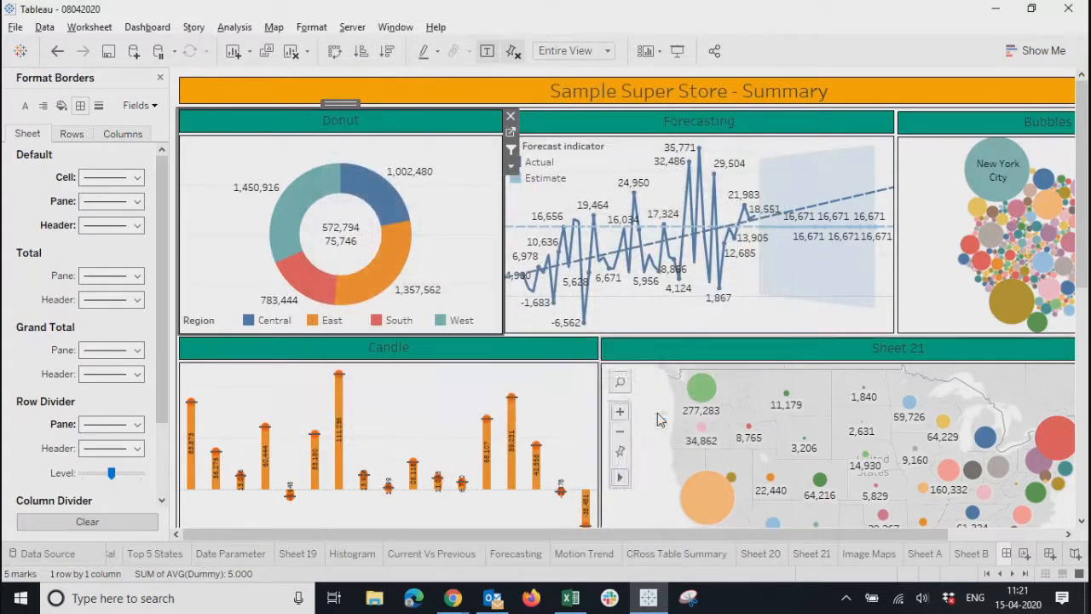
Present the dashboard and test the map's Hover action on states including New York, Ohio, Indiana, Illinois, Texas, Washington, California and Missouri
left_click(676, 53)
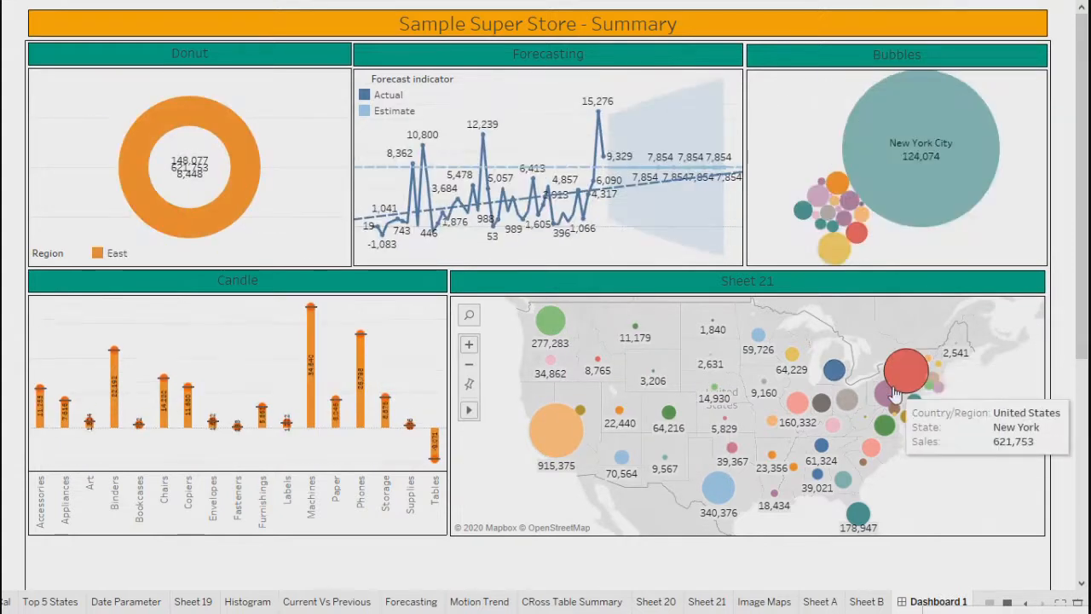
mouse_move(876, 402)
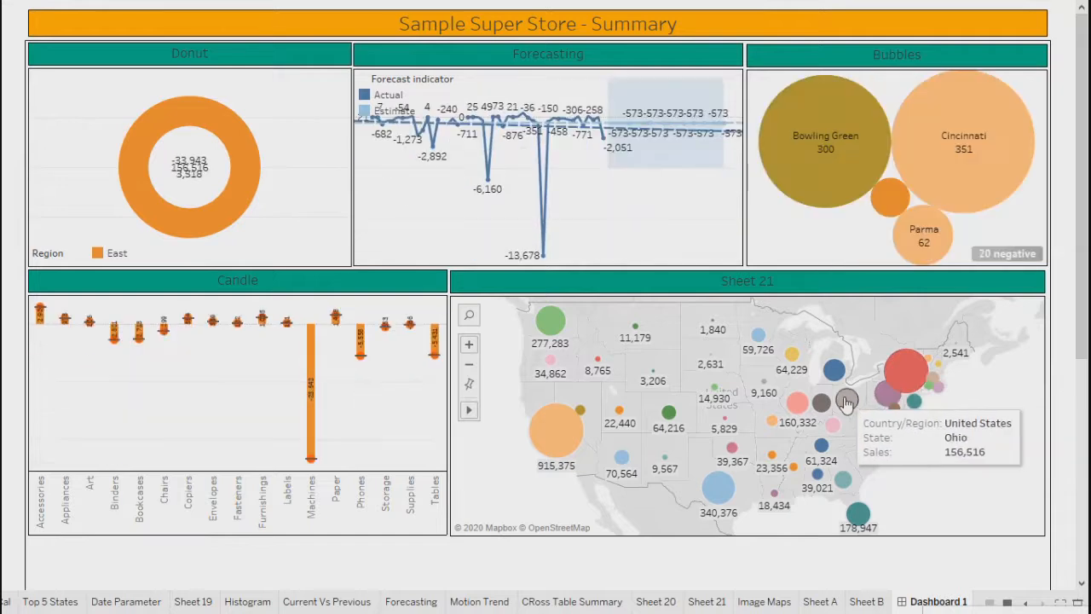
mouse_move(831, 404)
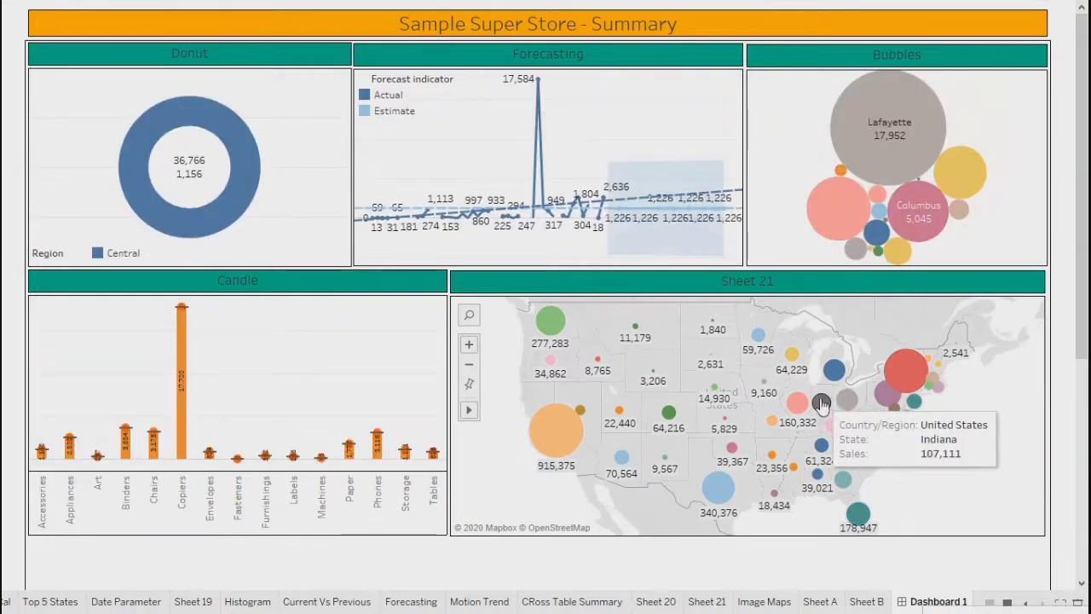
mouse_move(797, 401)
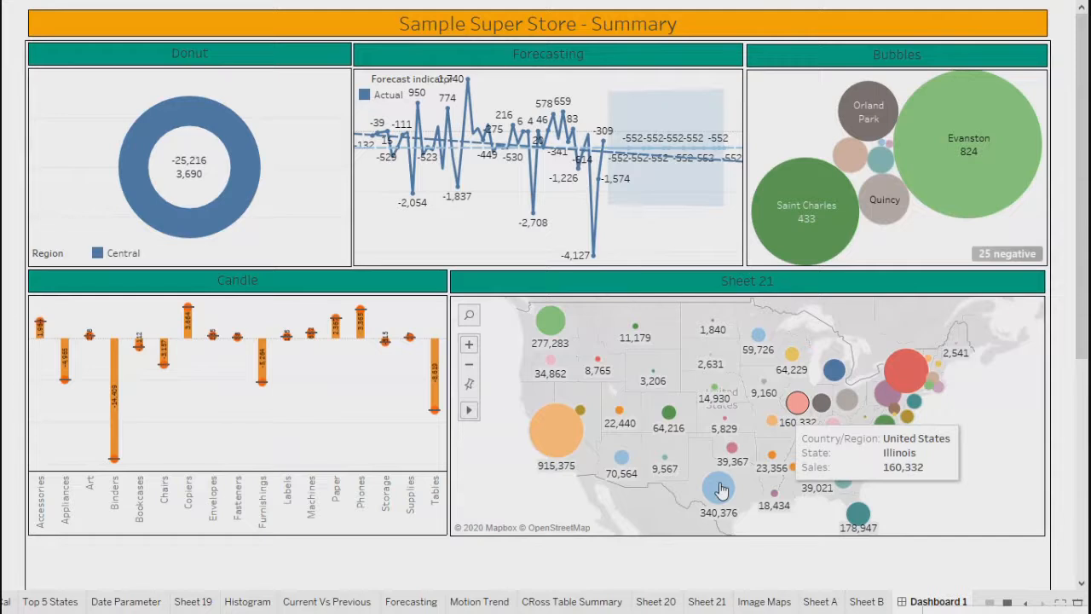
mouse_move(716, 482)
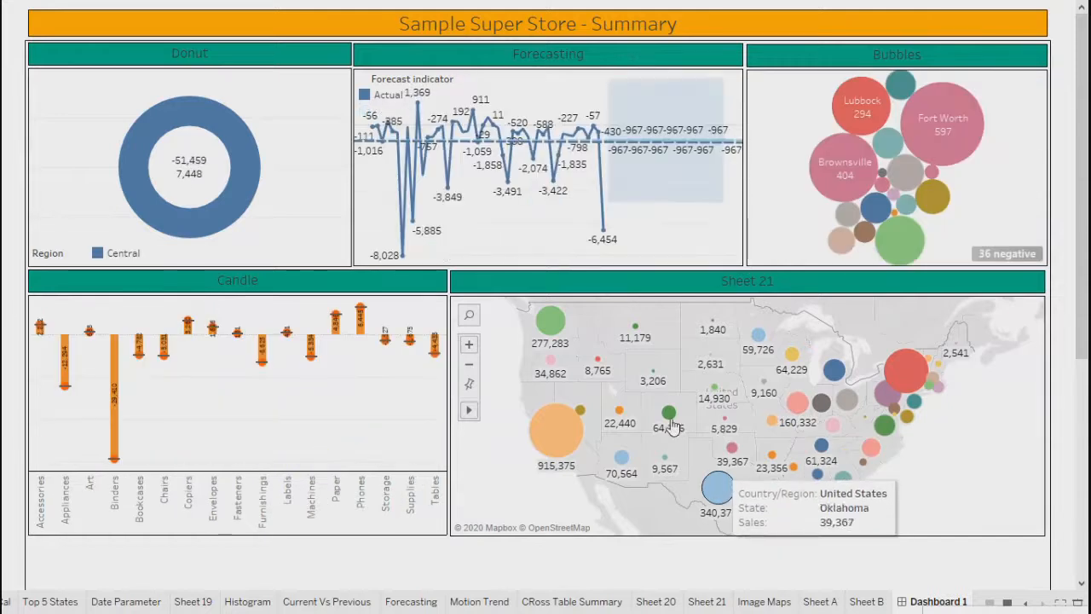
mouse_move(673, 418)
mouse_move(597, 362)
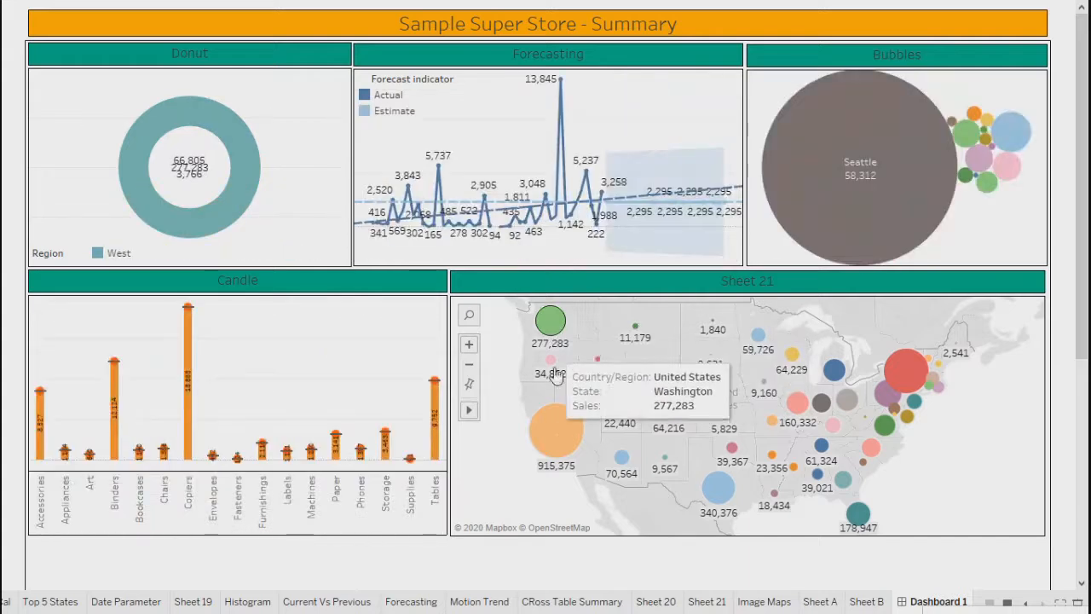
mouse_move(560, 412)
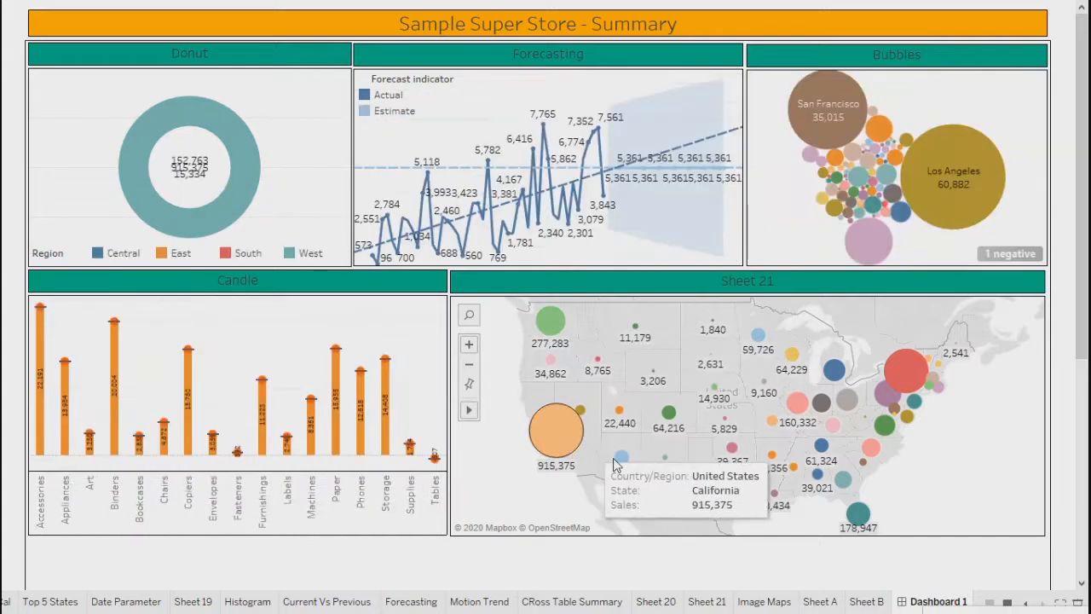
mouse_move(621, 458)
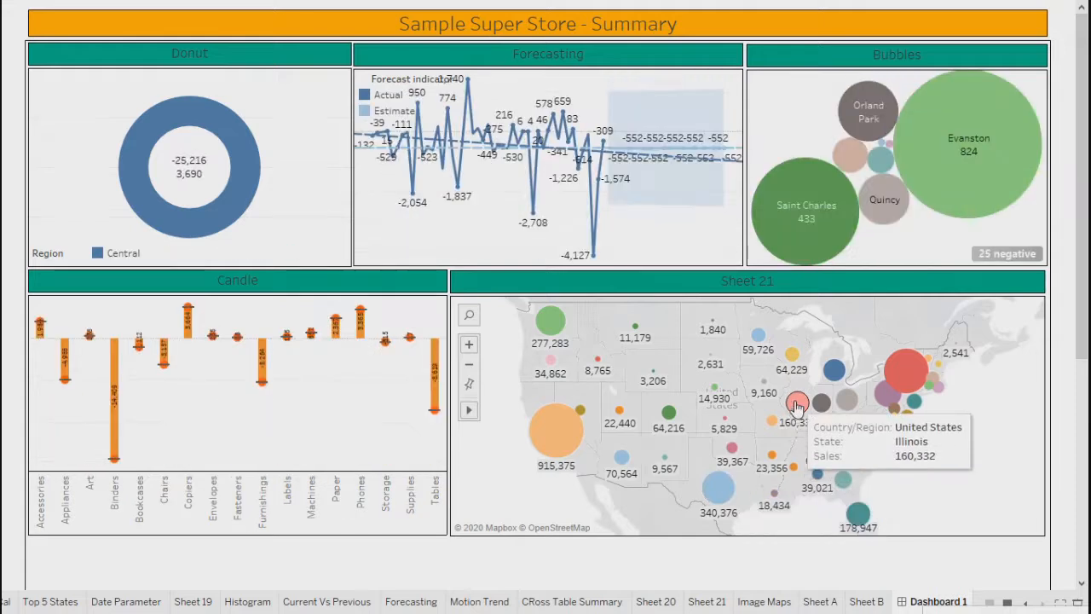
mouse_move(770, 428)
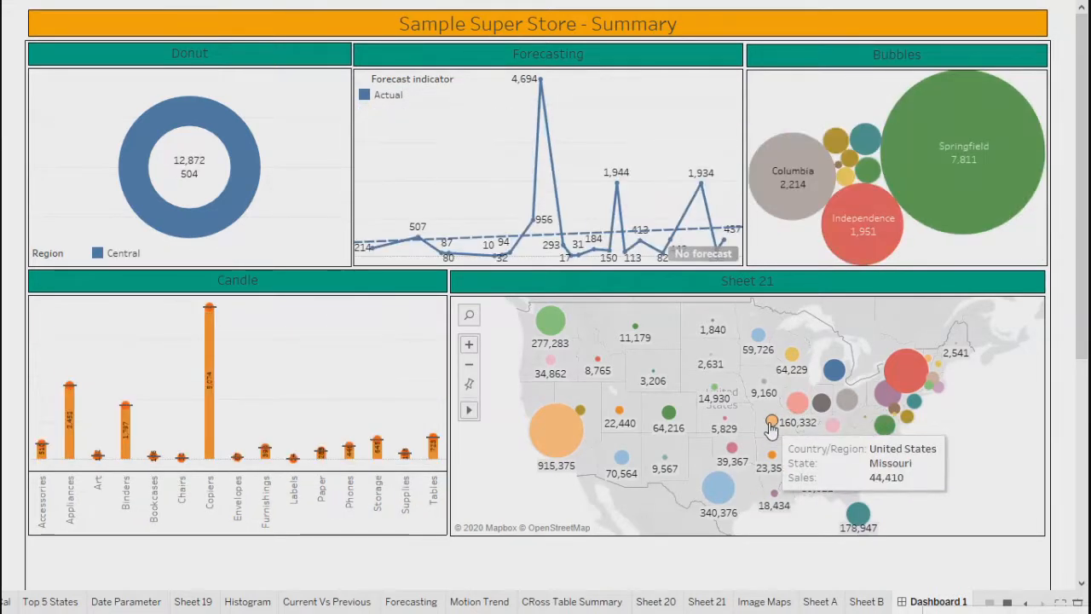
key("Escape")
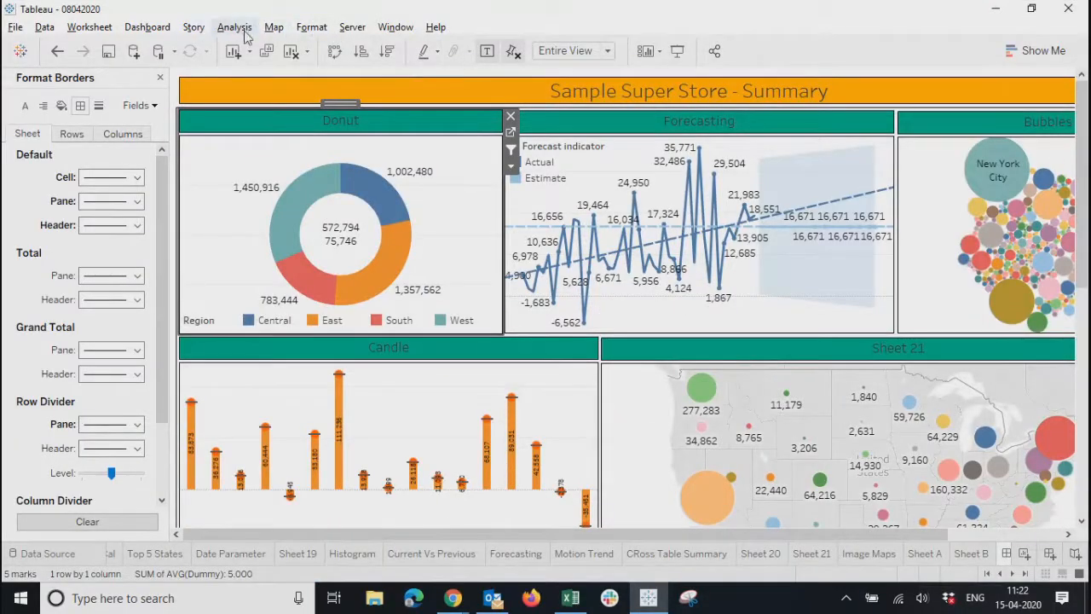
Exclude Forecasting from the Sheet 21 filter action's target sheets and apply the changes to the dashboard's actions
left_click(146, 26)
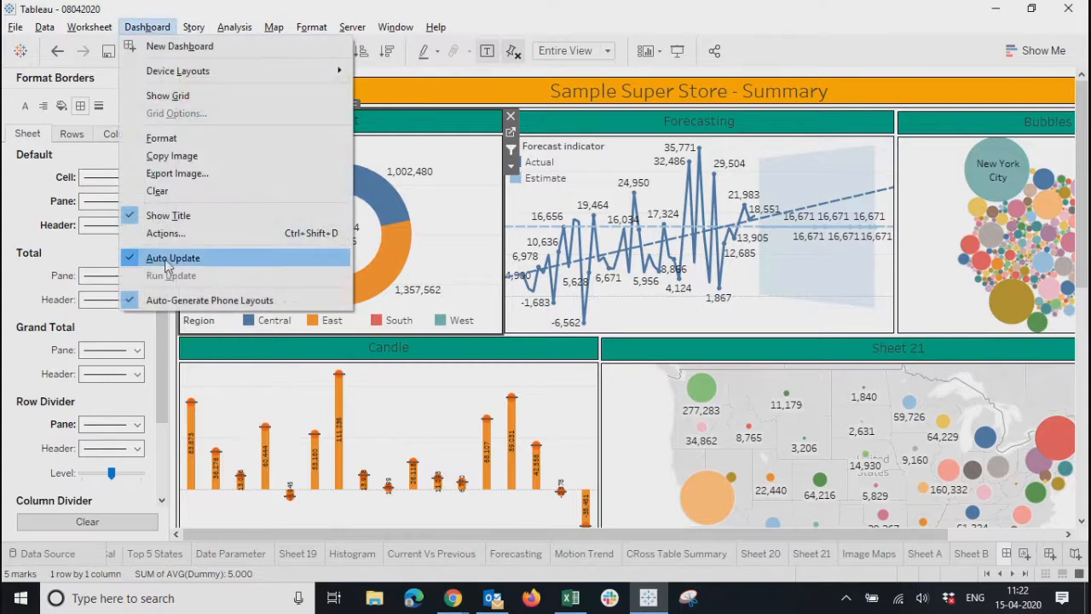
left_click(166, 233)
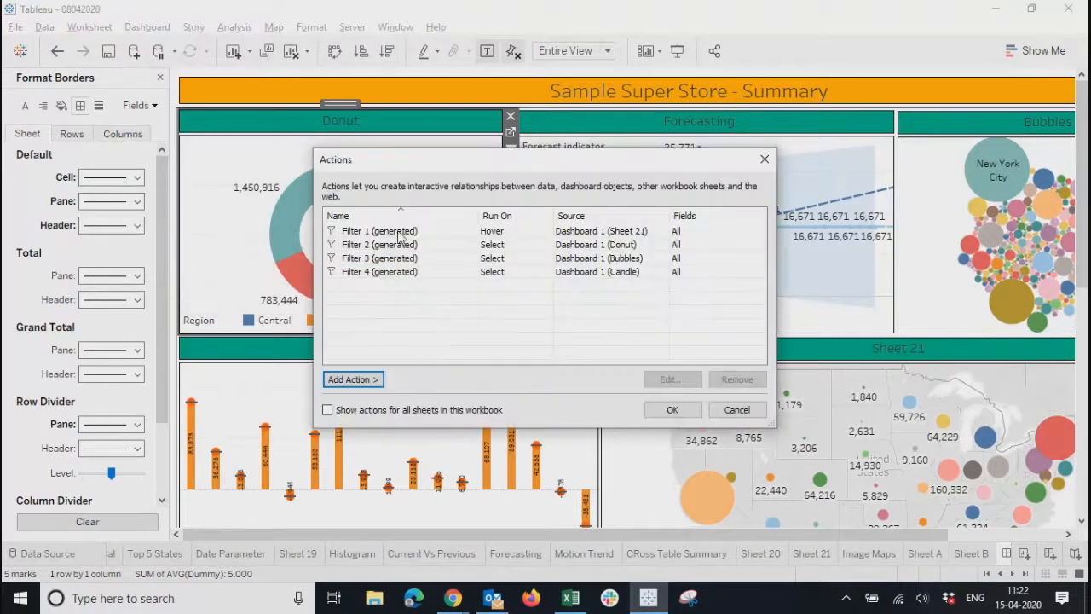
left_click(401, 232)
left_click(670, 379)
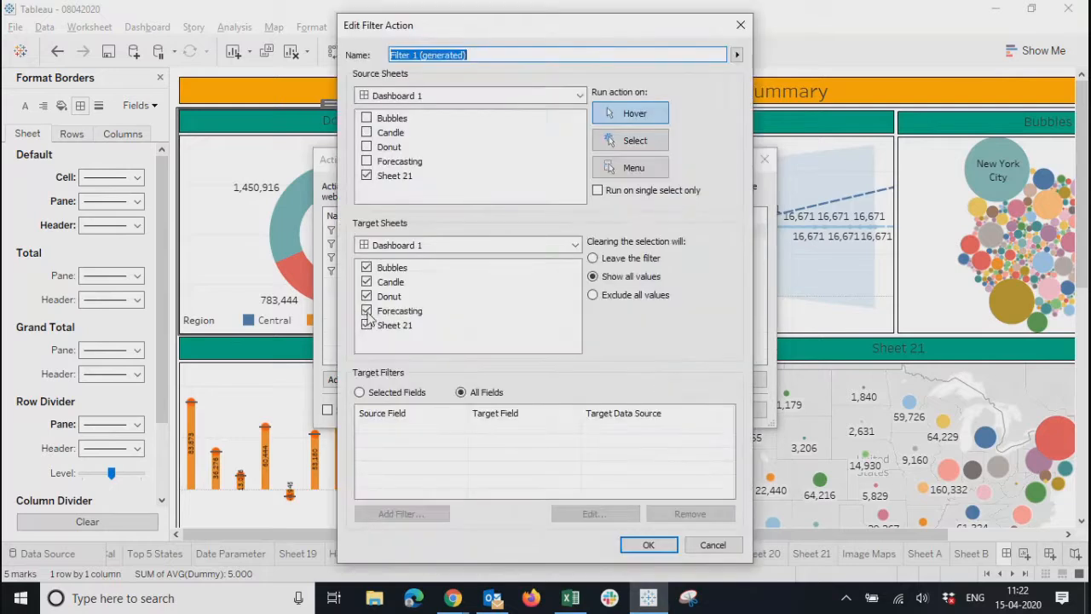
left_click(368, 312)
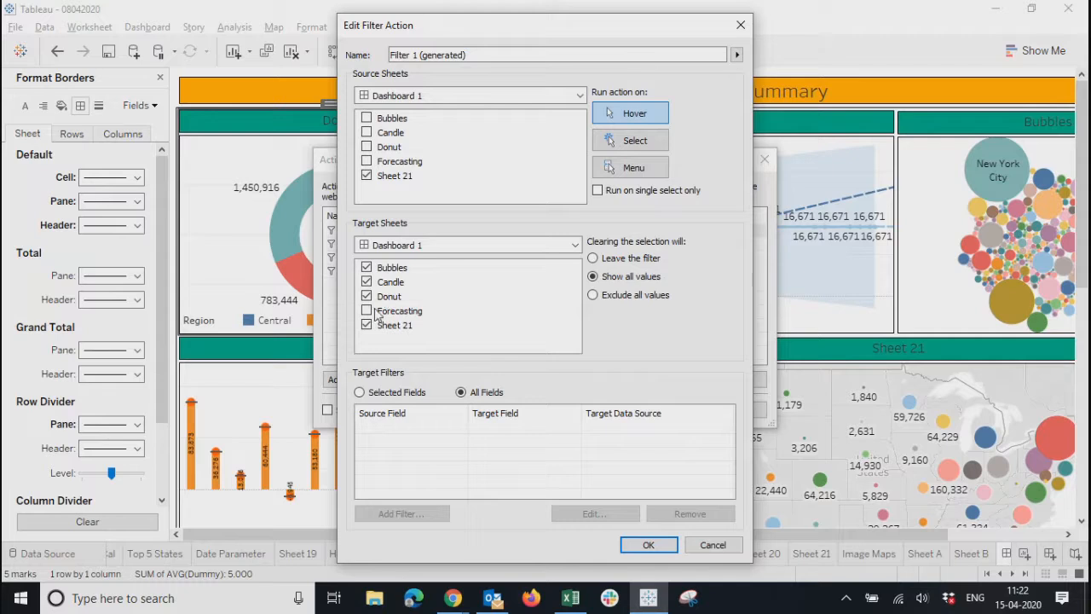
left_click(644, 546)
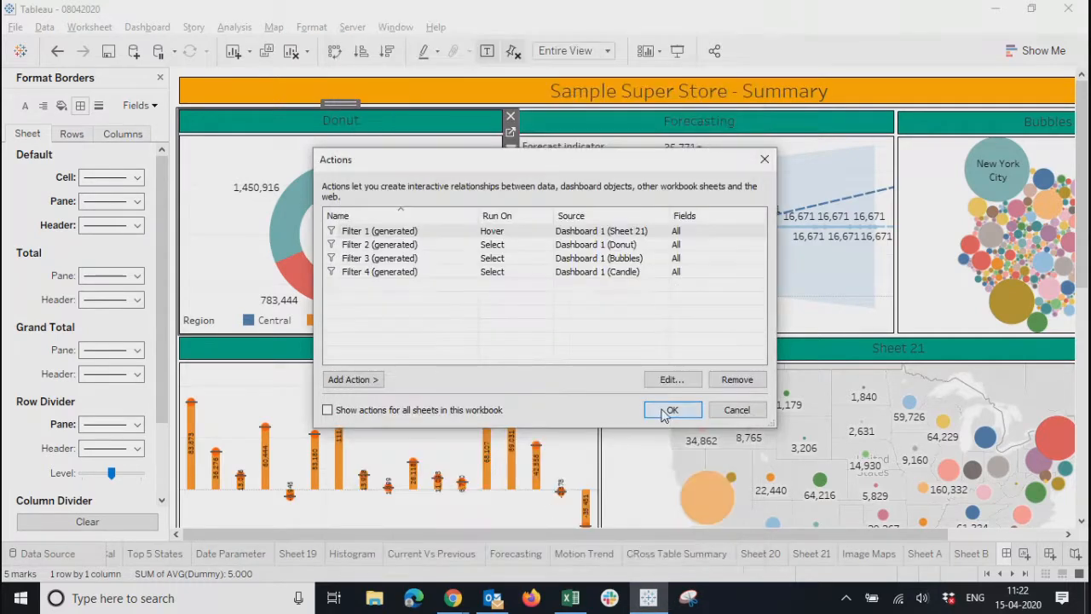
left_click(665, 411)
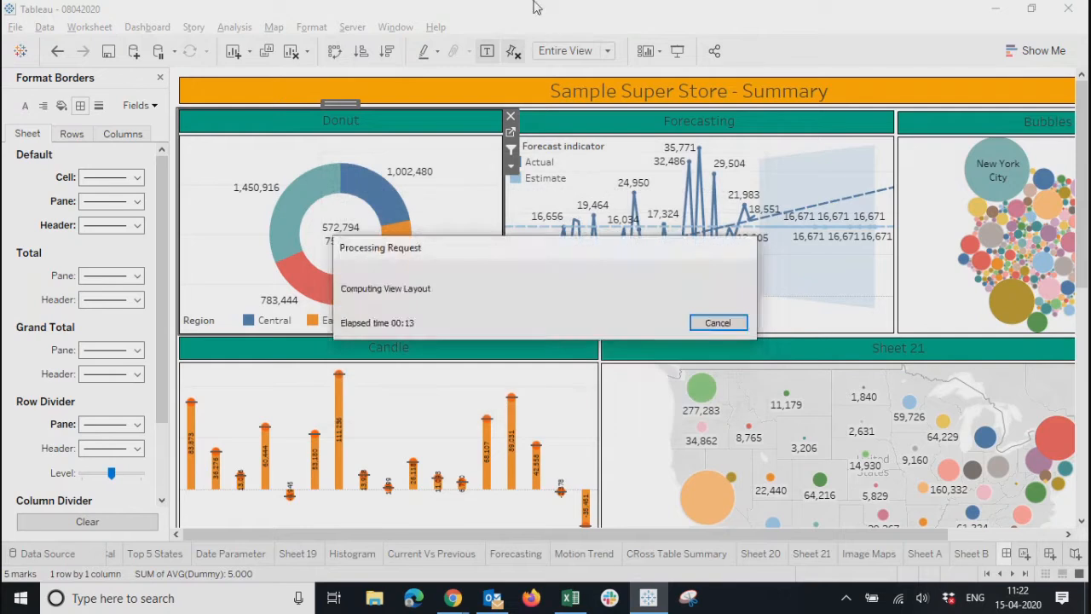
Present the dashboard and test the map's Hover action with Forecasting excluded, on marks such as New York and Florida
left_click(677, 53)
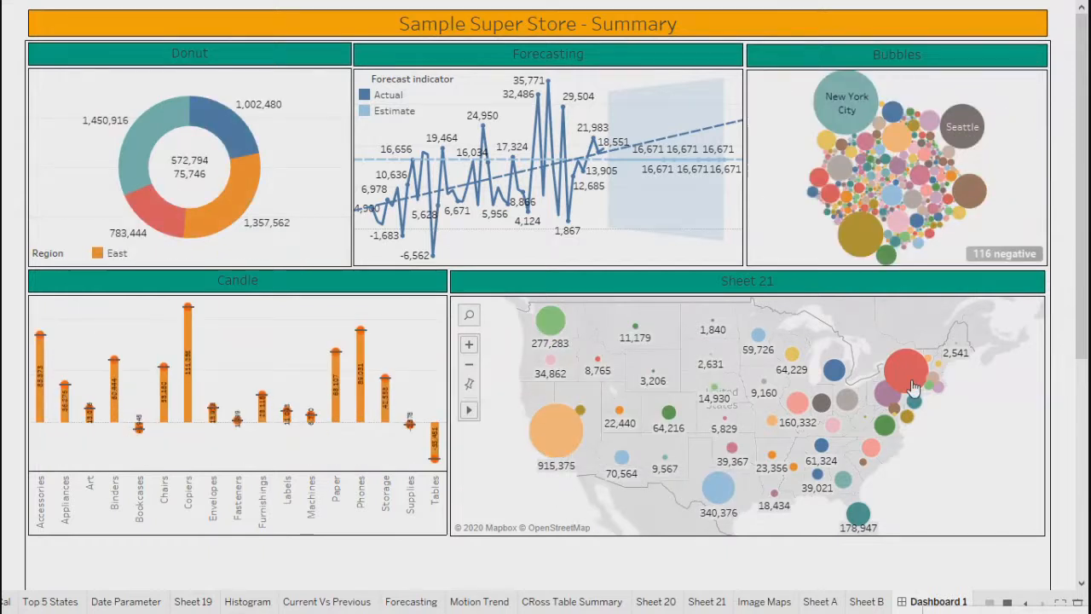
mouse_move(903, 392)
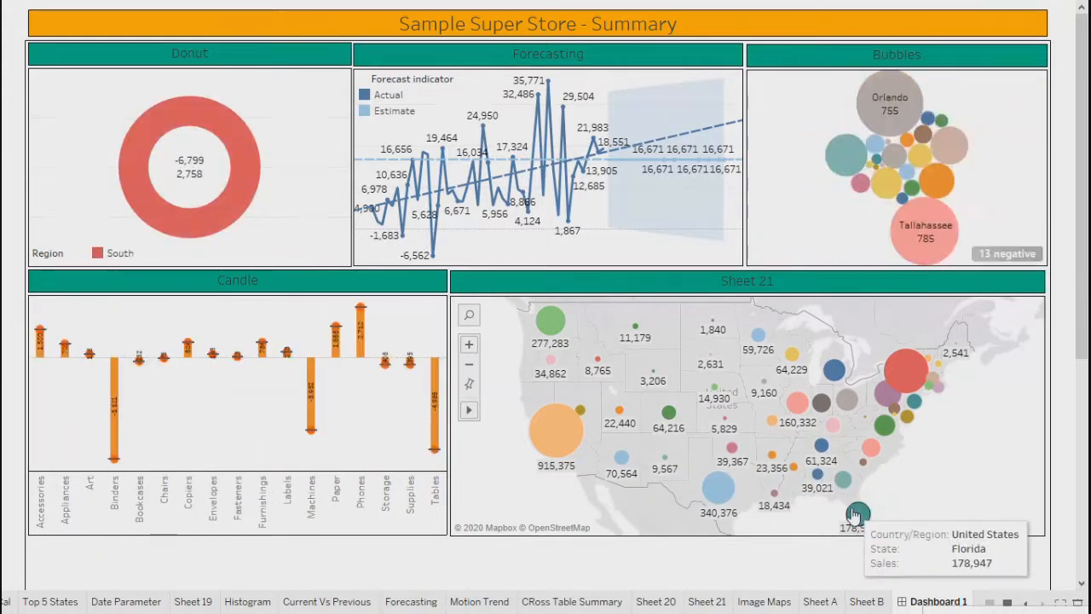
key("Escape")
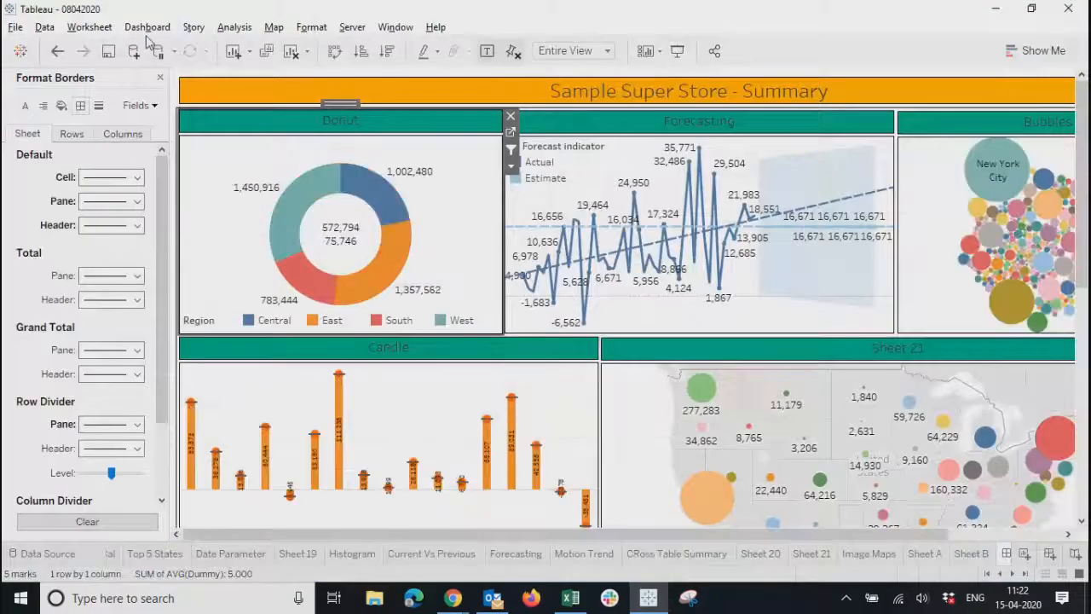
Review the Sheet 21 filter action's settings and its available source sheets, and close the actions without changes
left_click(146, 27)
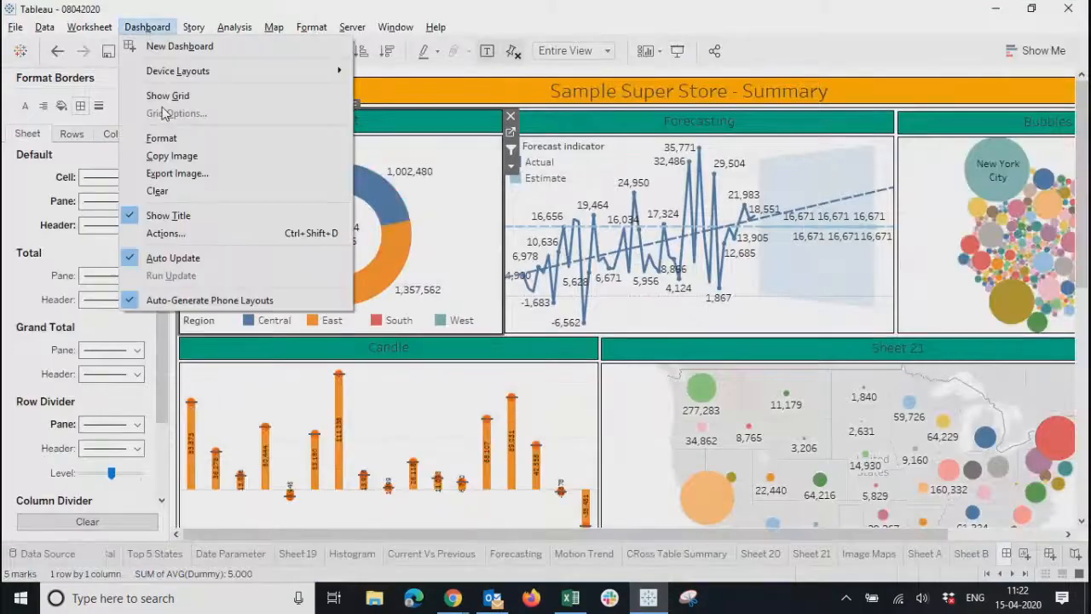
left_click(159, 234)
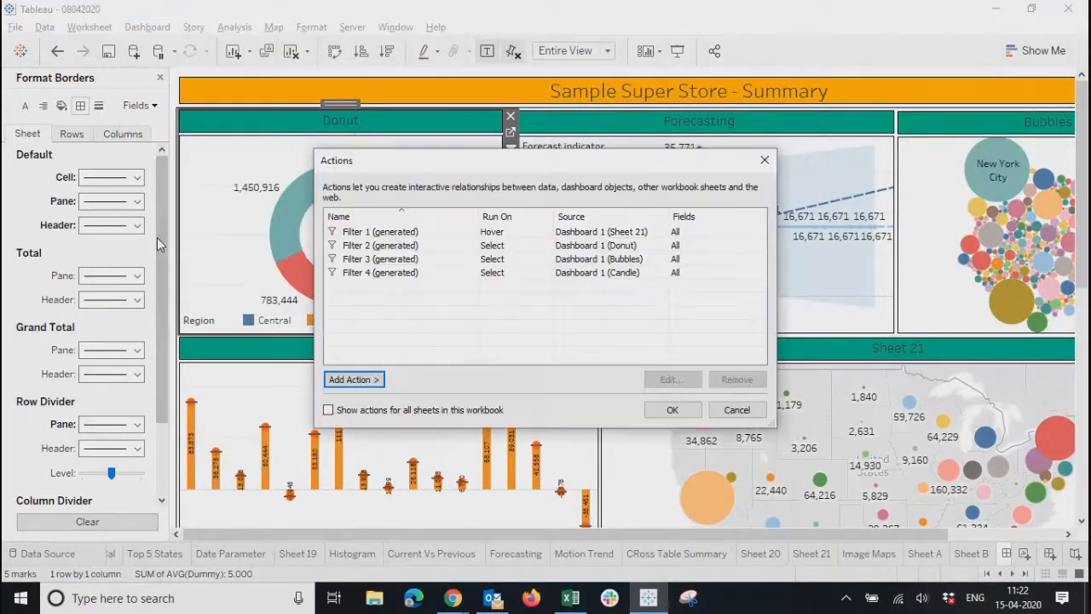
left_click(394, 232)
left_click(670, 380)
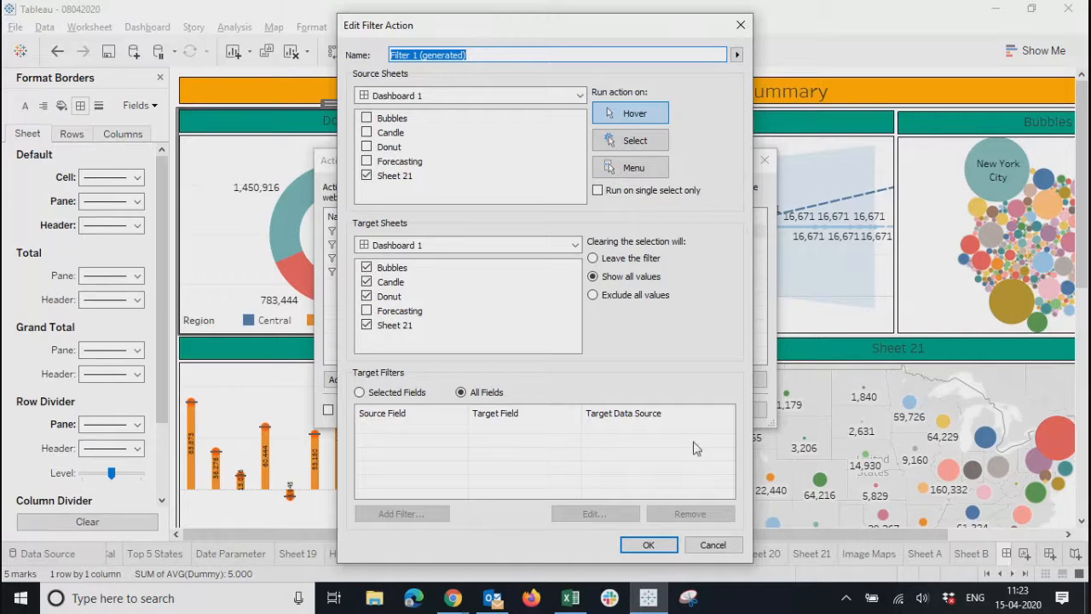
left_click(430, 96)
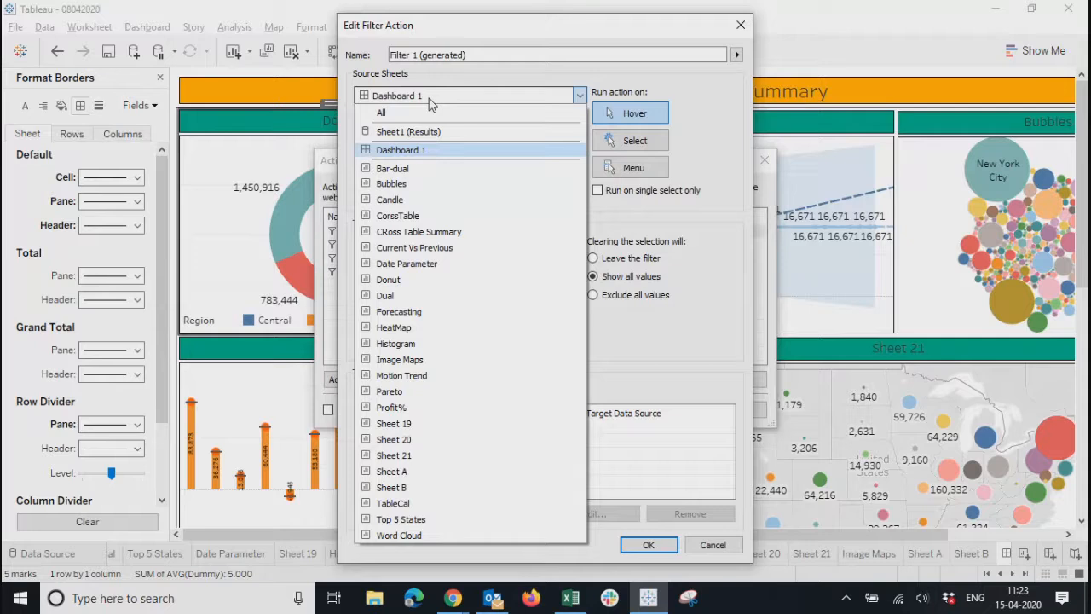
left_click(430, 96)
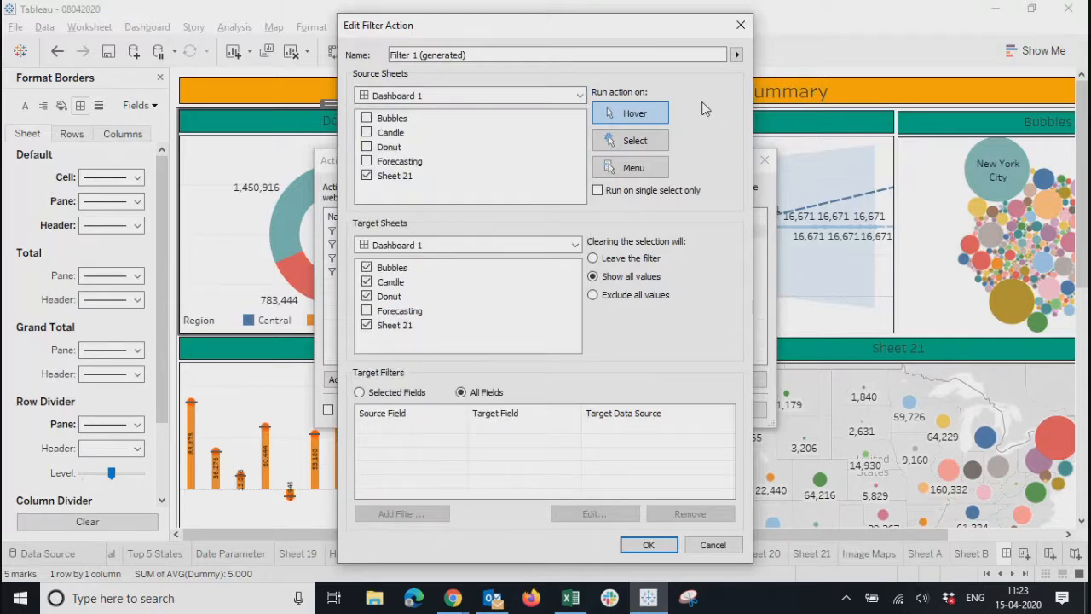
left_click(739, 27)
left_click(762, 161)
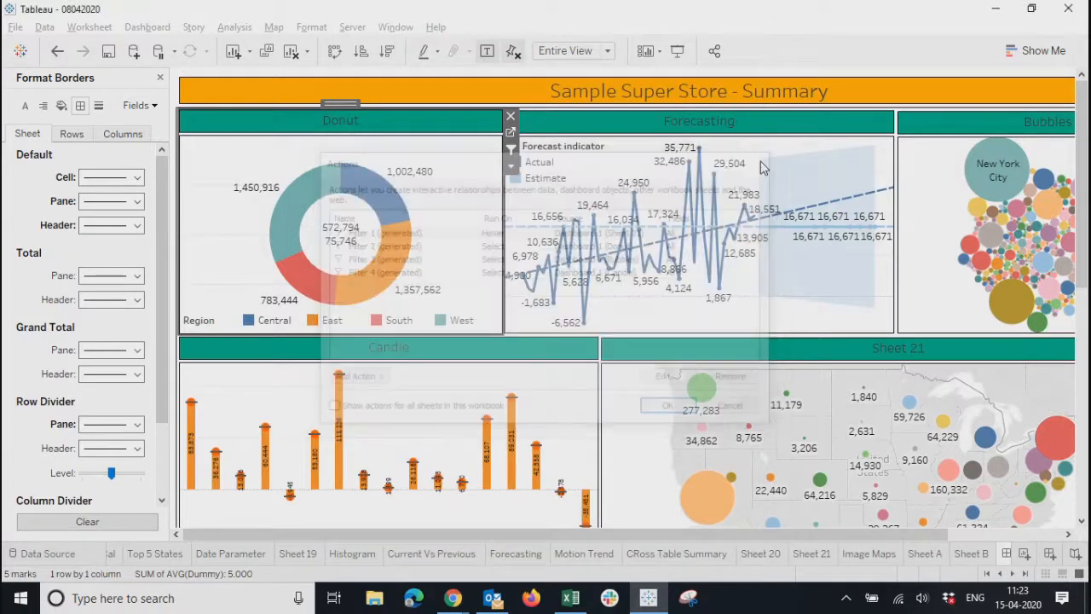
Test the filter action on the map's California mark in the editing view, and briefly present the whole dashboard
left_click(703, 503)
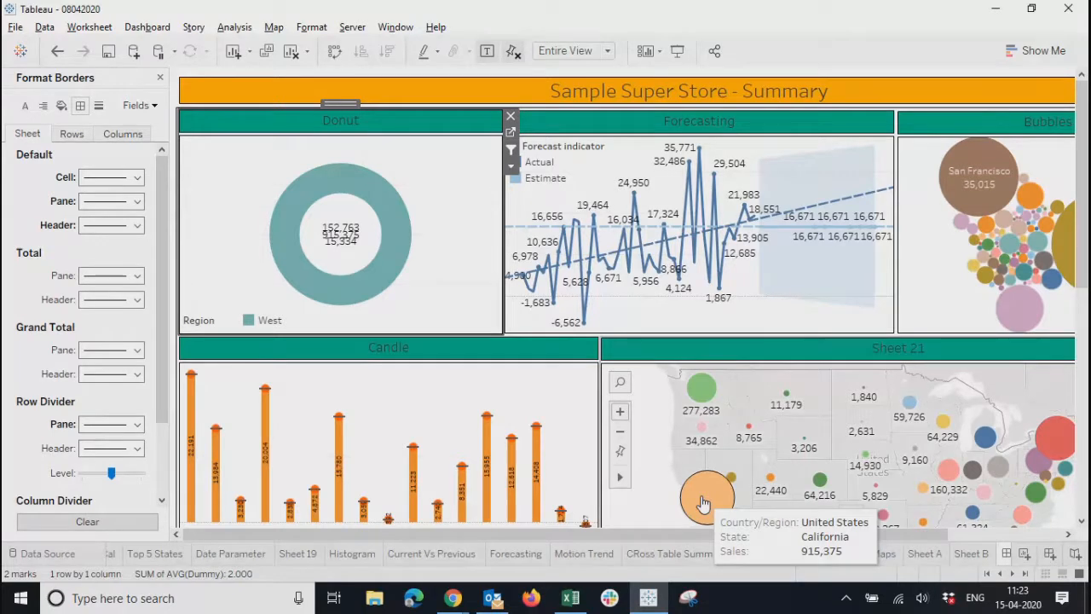
left_click(702, 502)
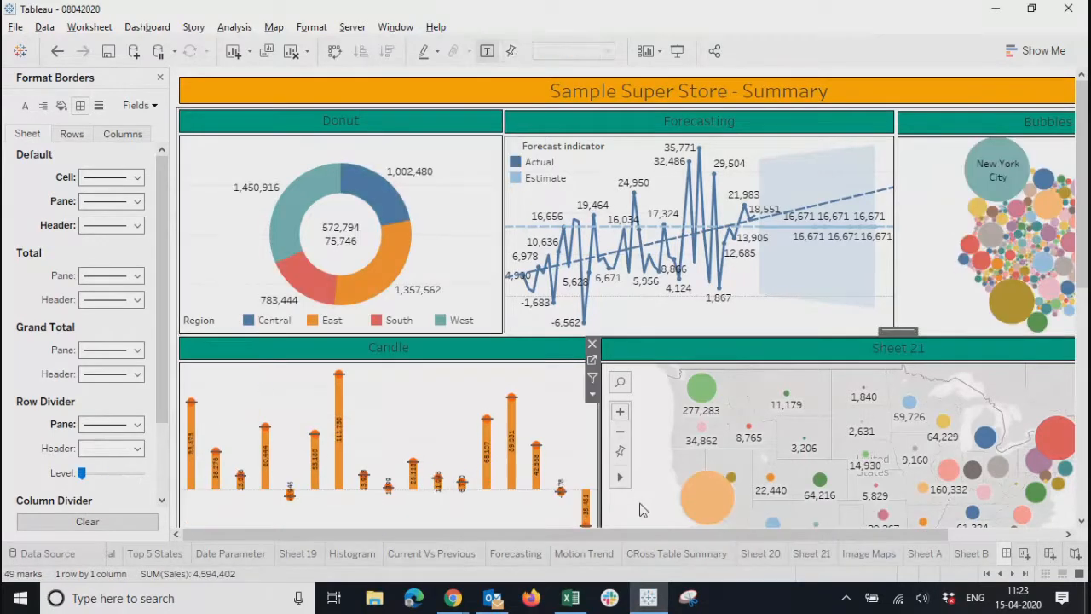
left_click(676, 51)
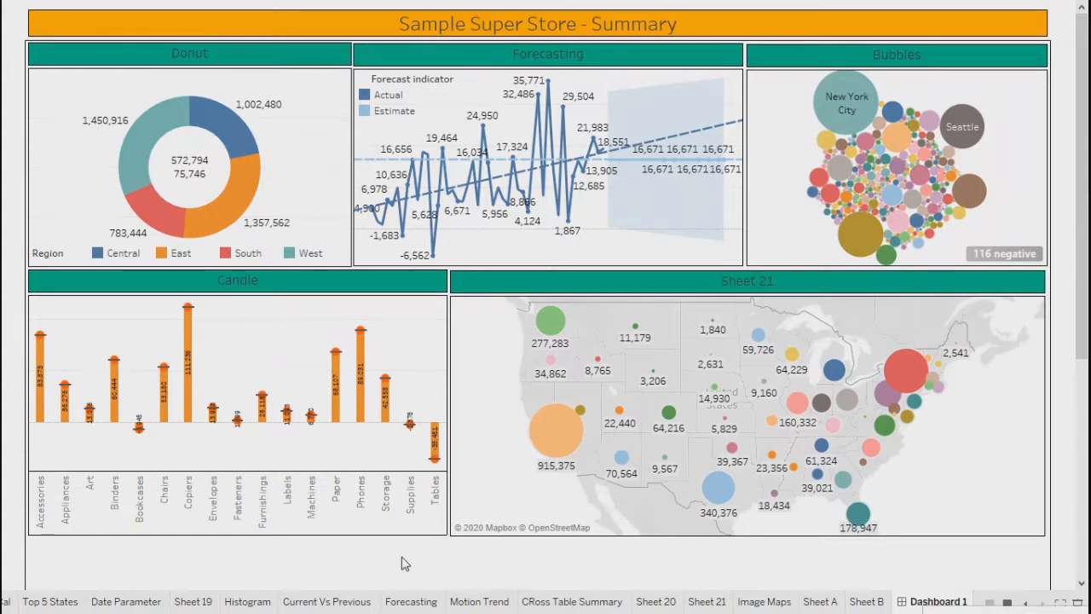
key("Escape")
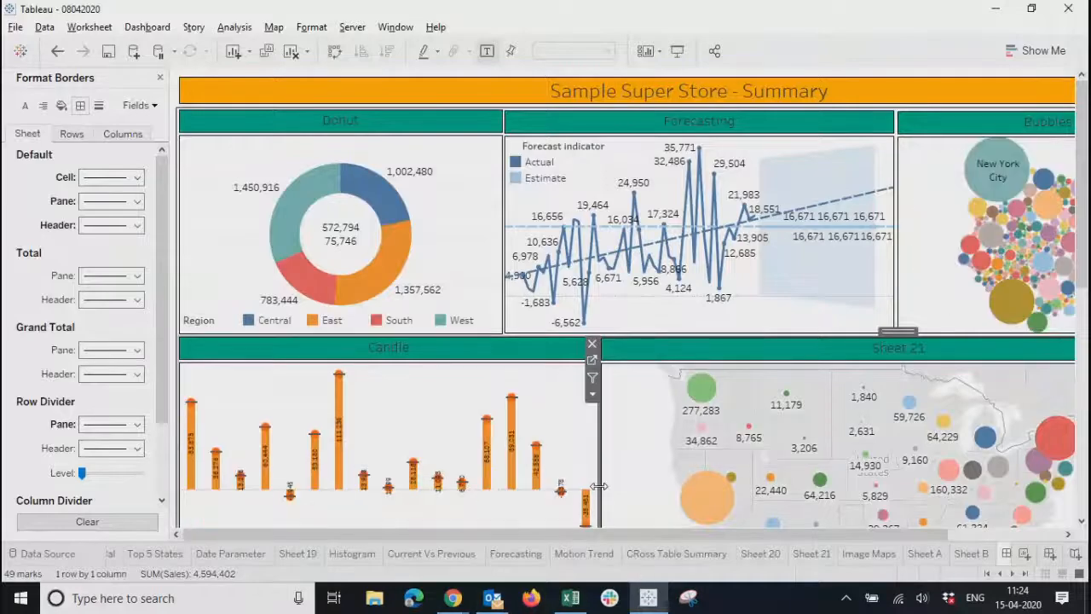